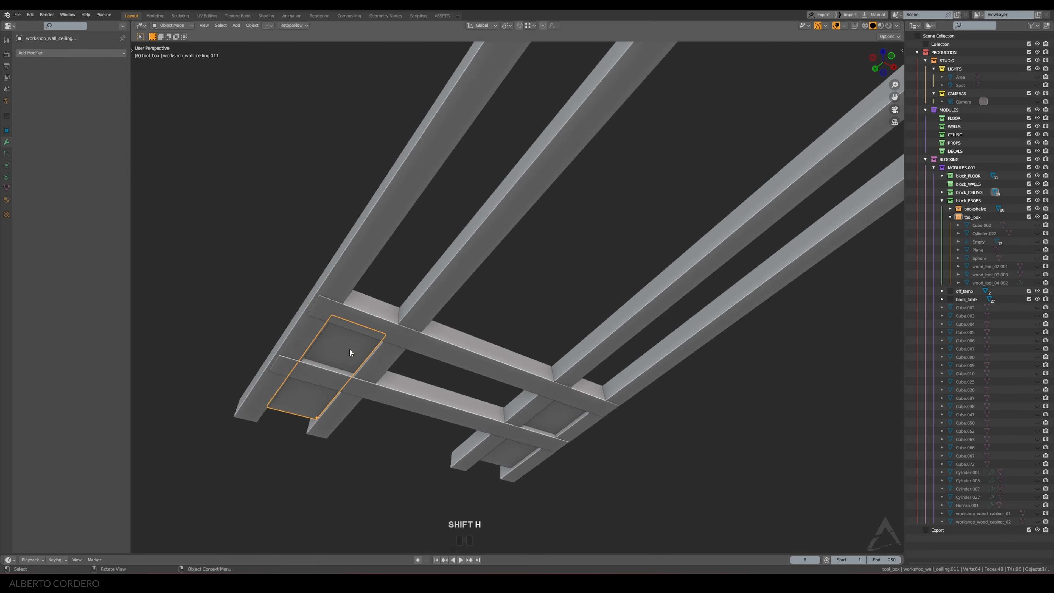
Edge-slide the end of the selected ceiling panel back so that it stops at the first cross beam
middle_drag(559, 243, 671, 220)
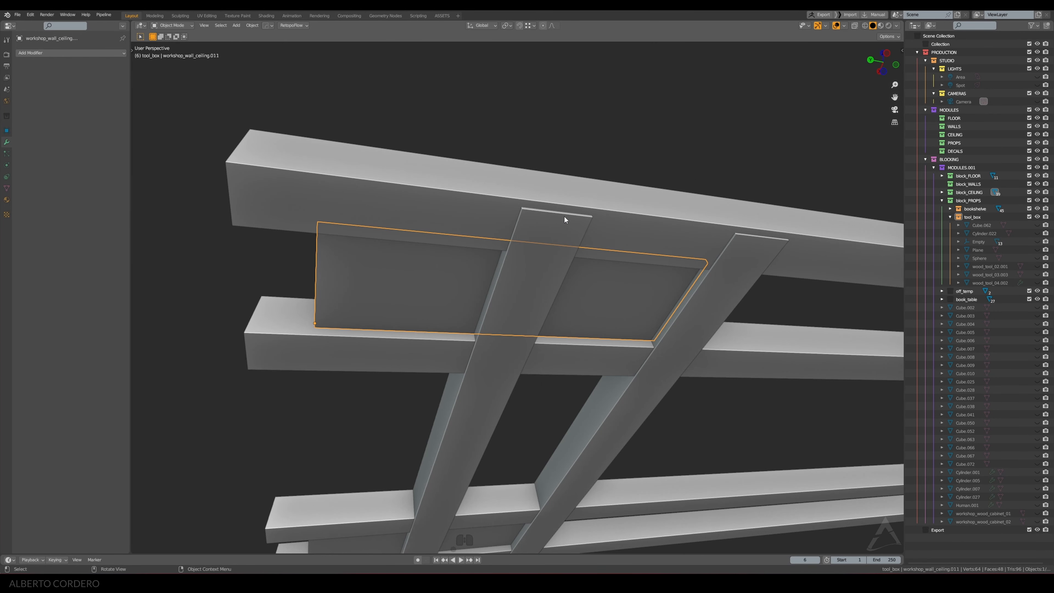
key(alt+z)
key(alt+z)
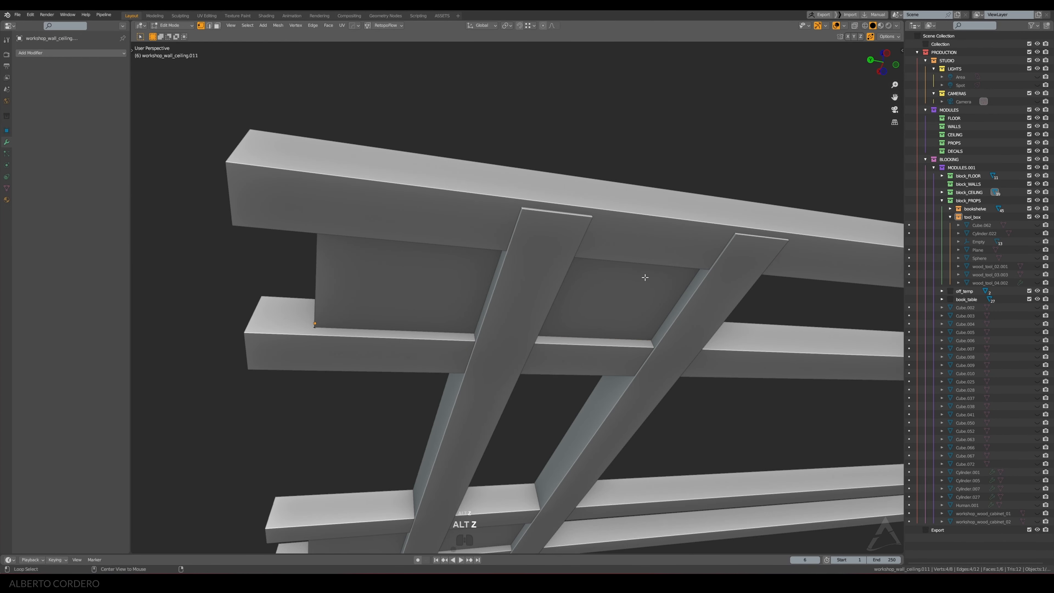
key(Tab)
key(g)
key(g)
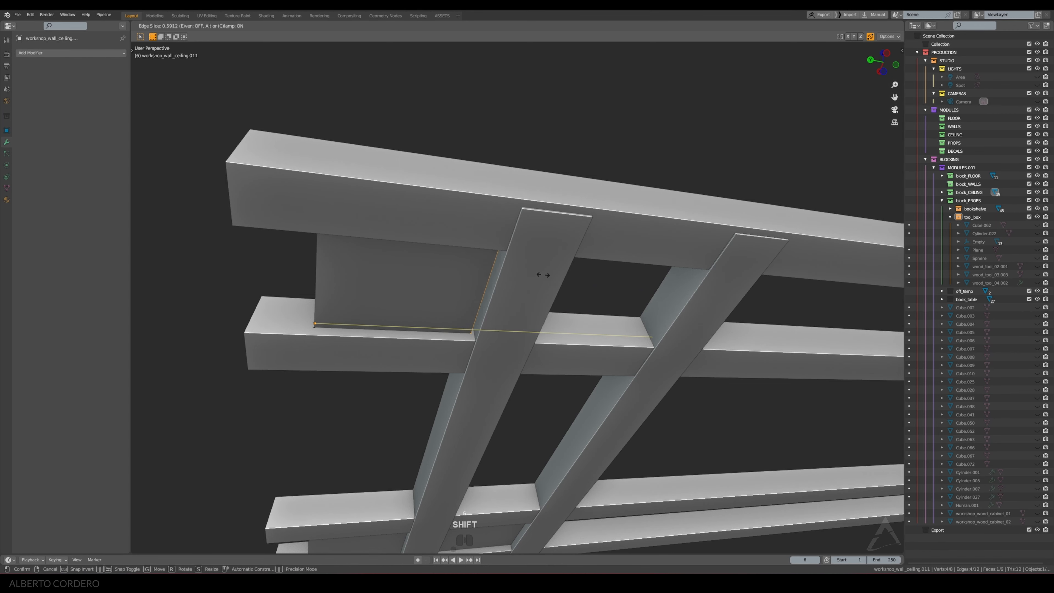
click(543, 275)
key(alt+z)
Edge-slide the panel's long side inward to narrow it into a single plank about a third as wide
middle_drag(583, 271, 501, 184)
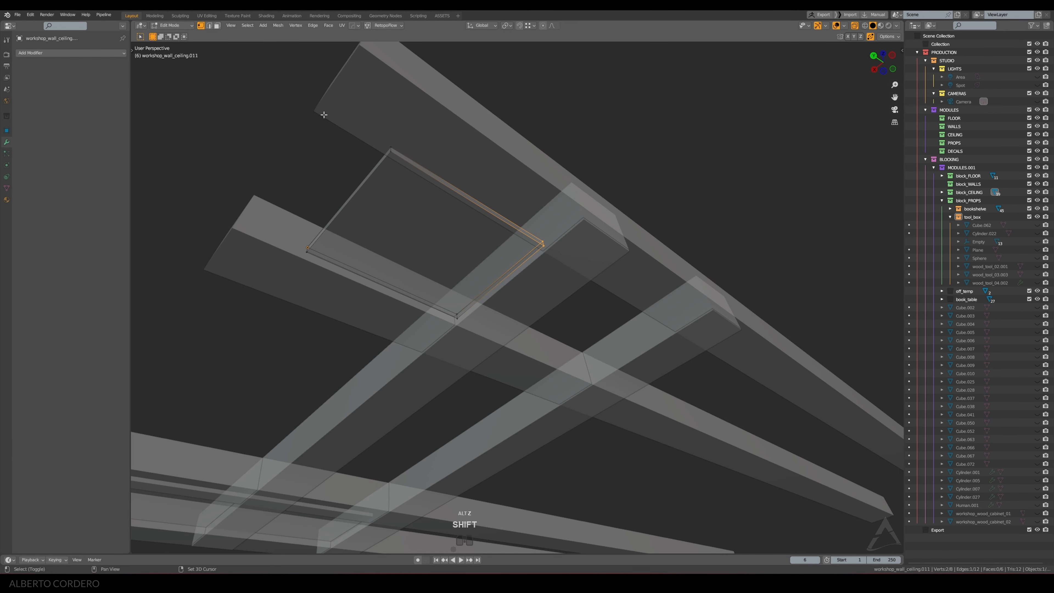
key(alt+z)
middle_drag(323, 114, 565, 193)
key(g)
key(g)
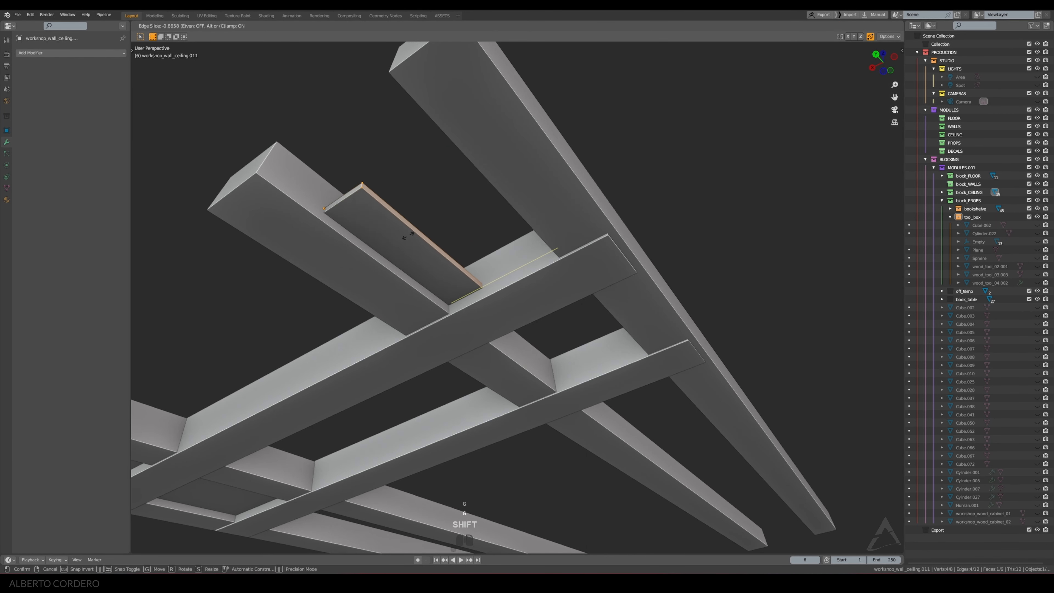
click(412, 239)
middle_drag(412, 238, 570, 307)
Move the plank's underside face down along its local Z axis to thicken the plank slightly
key(ctrl+Tab)
key(ctrl+Tab)
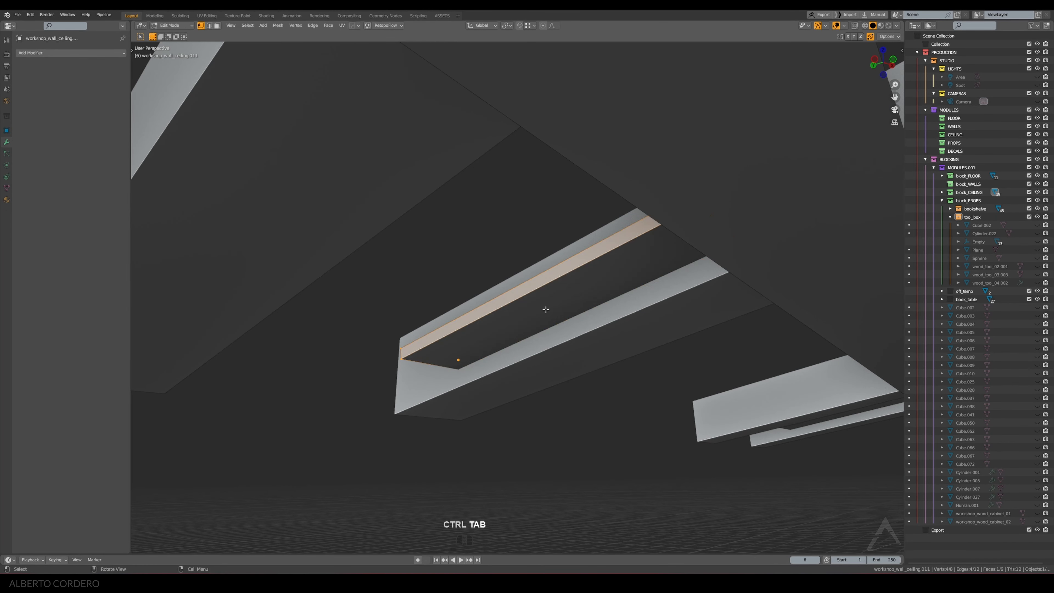
key(g)
key(z)
key(z)
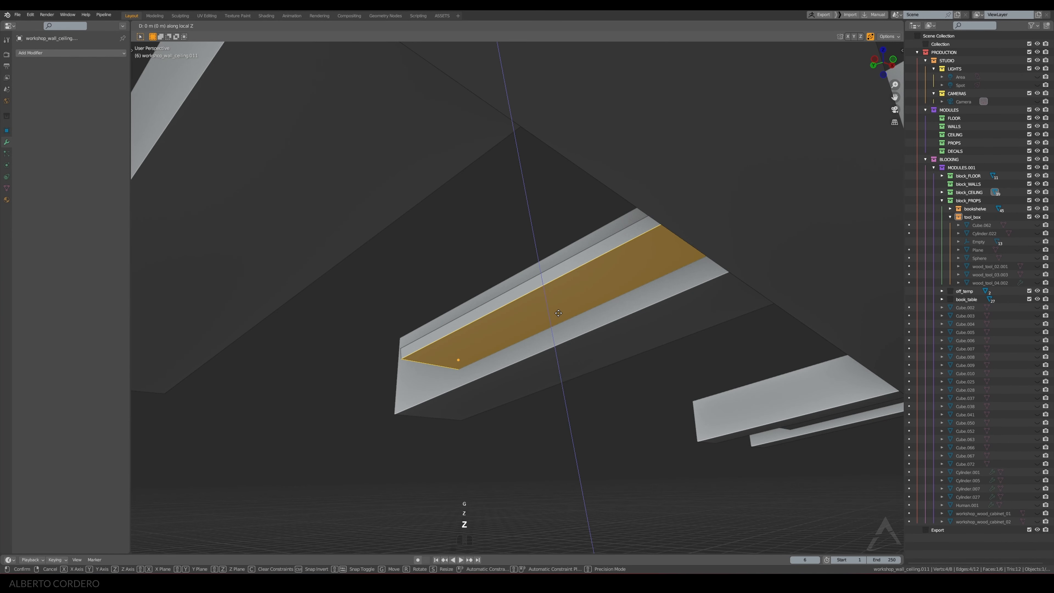
click(556, 343)
key(ctrl+Tab)
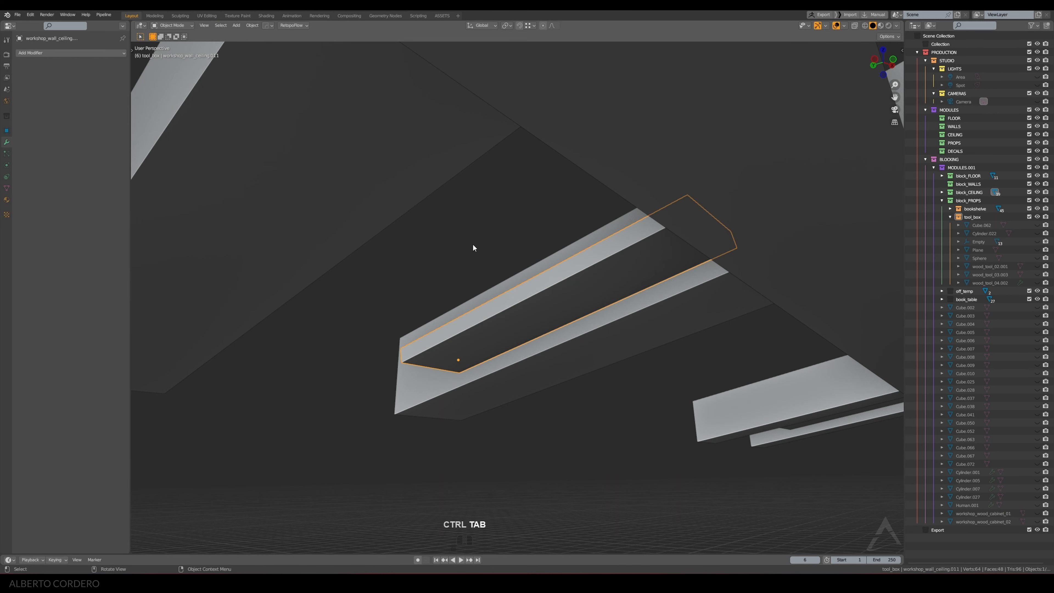
Apply the plank's scale
key(ctrl+a)
click(515, 218)
key(q)
key(Escape)
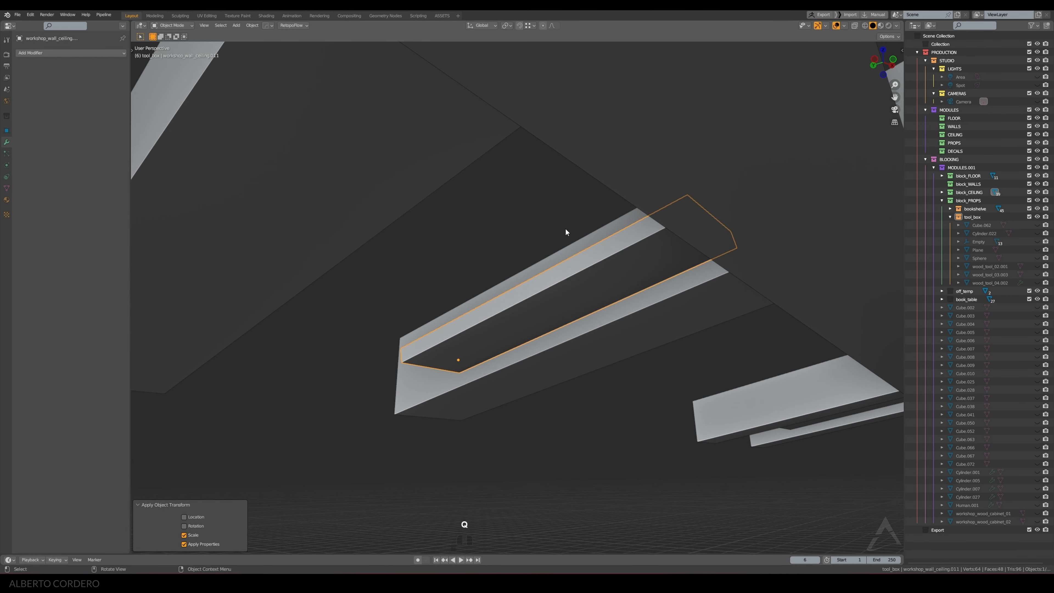
Add a Bevel modifier to the plank with the Width type set to Width and an amount of 0.006 m
key(q)
mouse_move(543, 206)
click(616, 241)
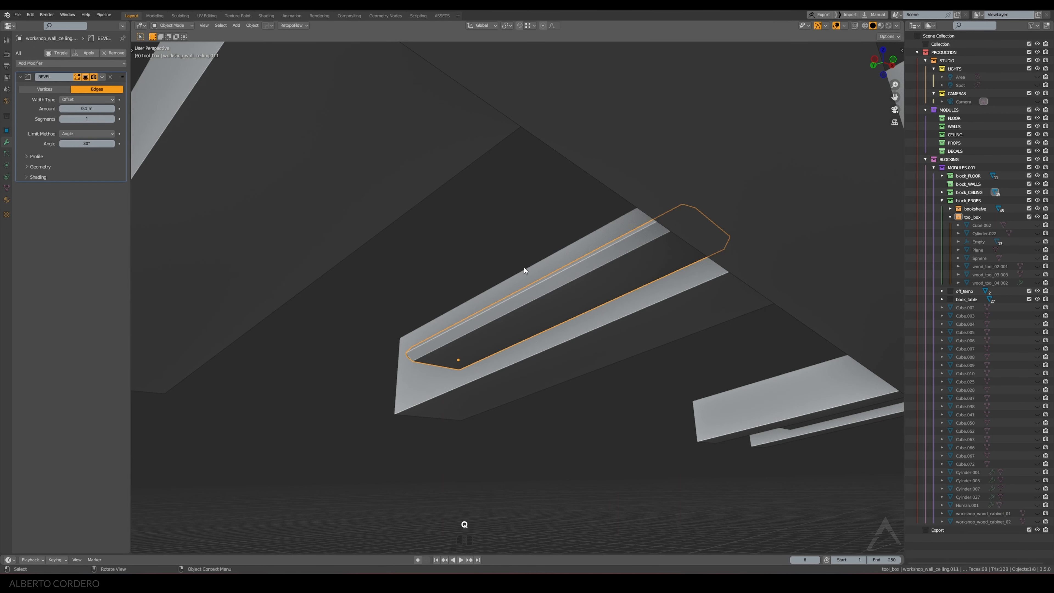
click(73, 101)
click(74, 114)
shift+drag(86, 108, 73, 108)
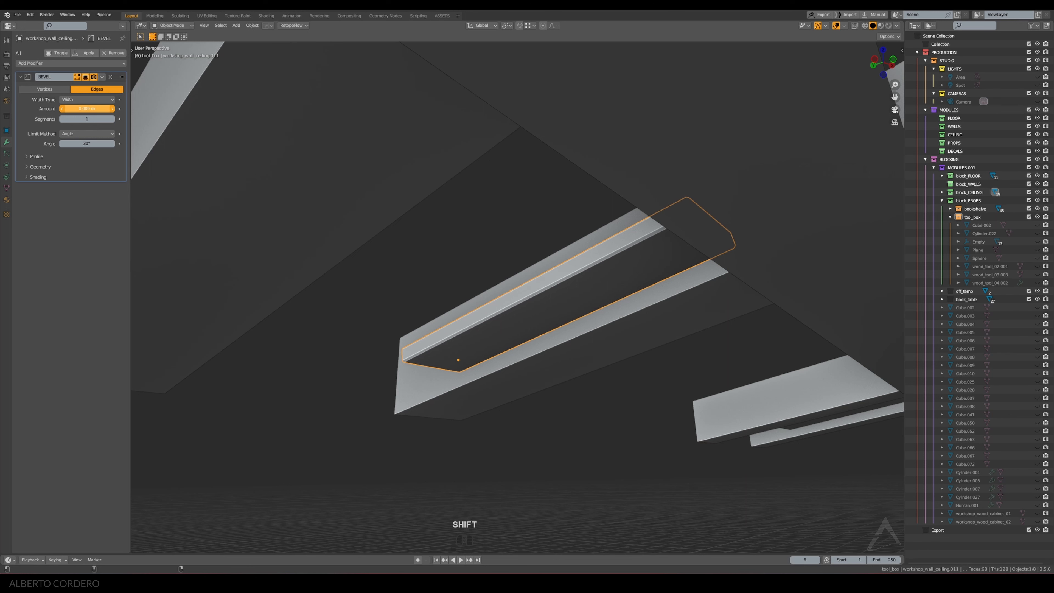
Shade the plank smooth and add a Weighted Normal modifier to it
right_click(468, 233)
click(468, 233)
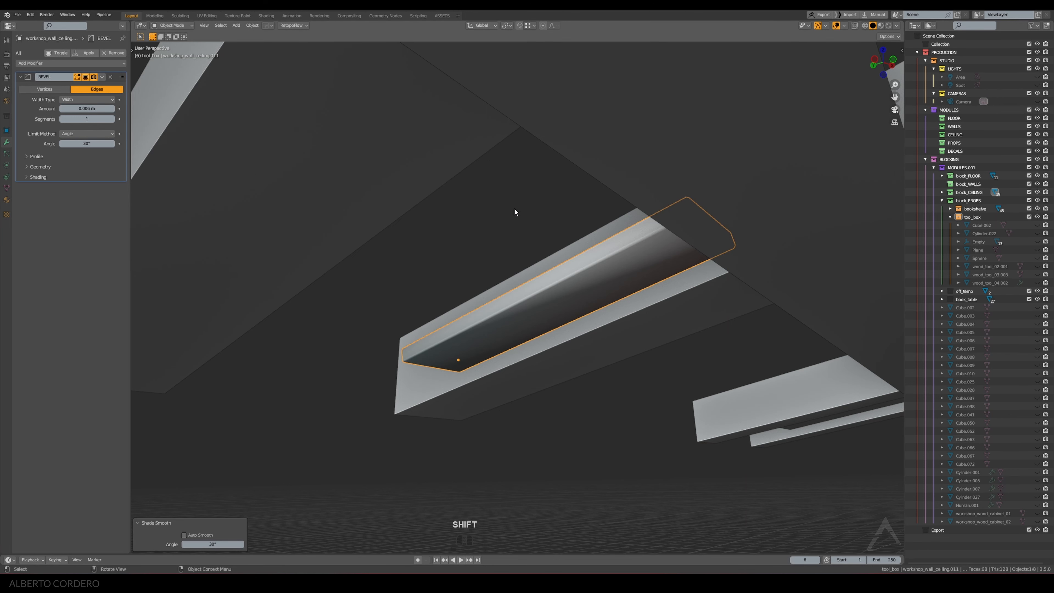
key(ctrl+shift+x)
click(506, 251)
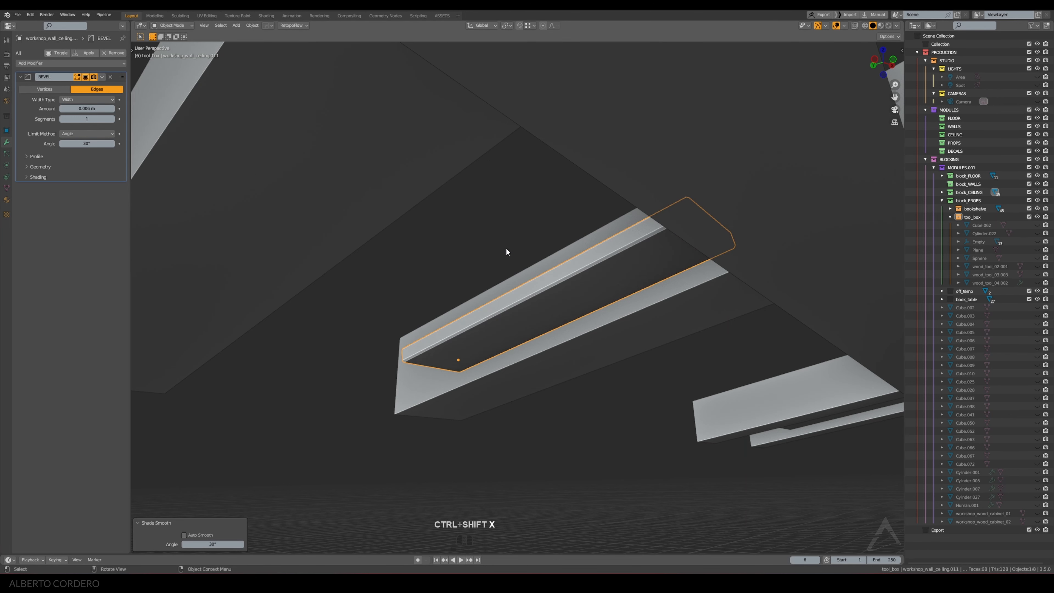
key(q)
mouse_move(555, 240)
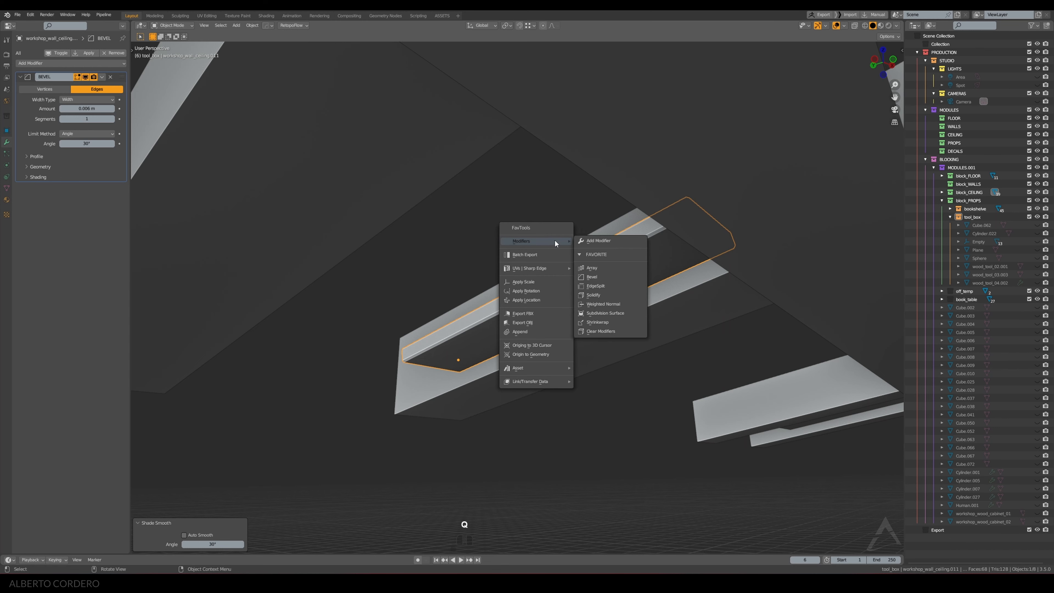
click(604, 303)
Duplicate the plank along the X axis in the front view, placing the copy directly beside the original
middle_drag(553, 258, 513, 241)
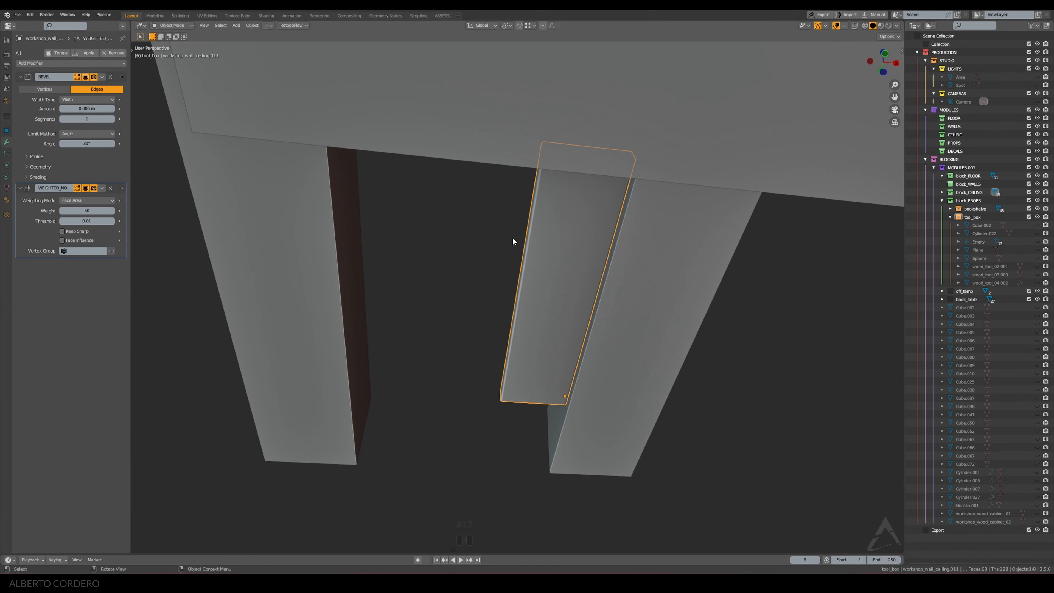
key(KP_1)
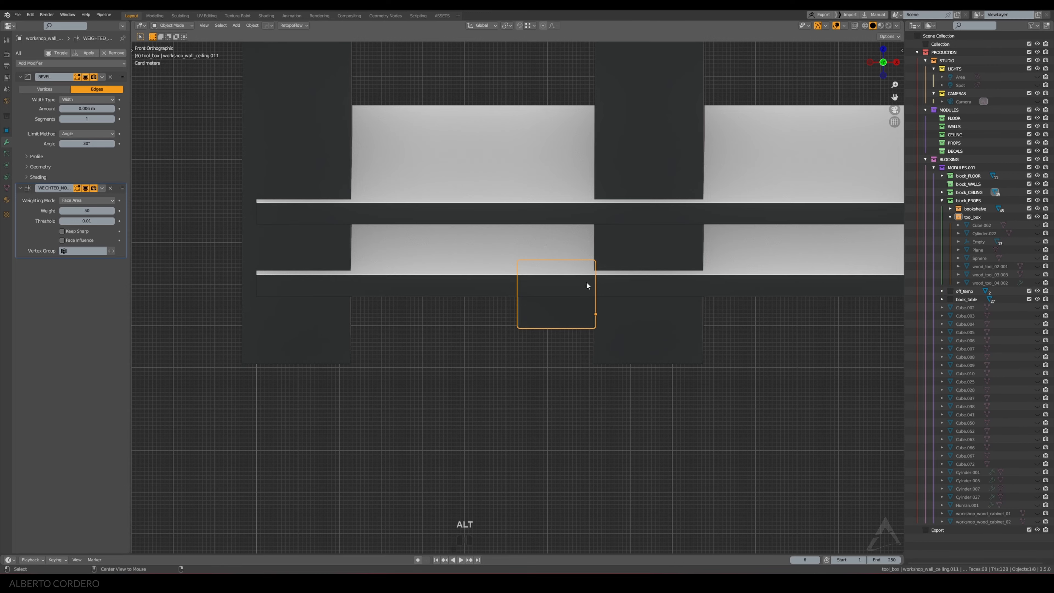
key(alt+z)
middle_drag(598, 328, 603, 281)
key(ctrl+Tab)
key(ctrl+Tab)
key(KP_1)
scroll(698, 267, up, 1)
key(shift+d)
key(y)
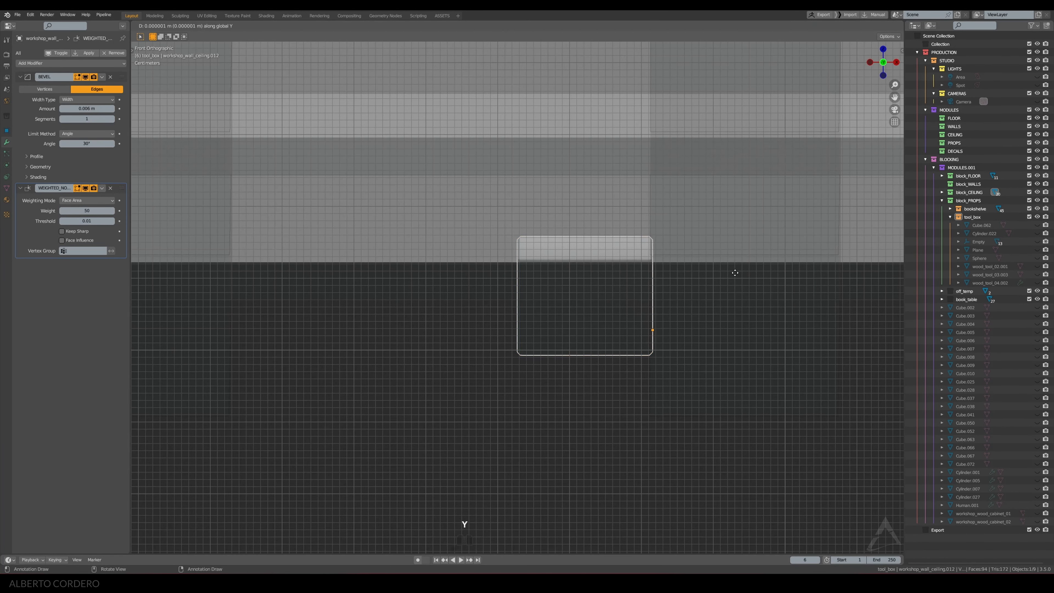
key(x)
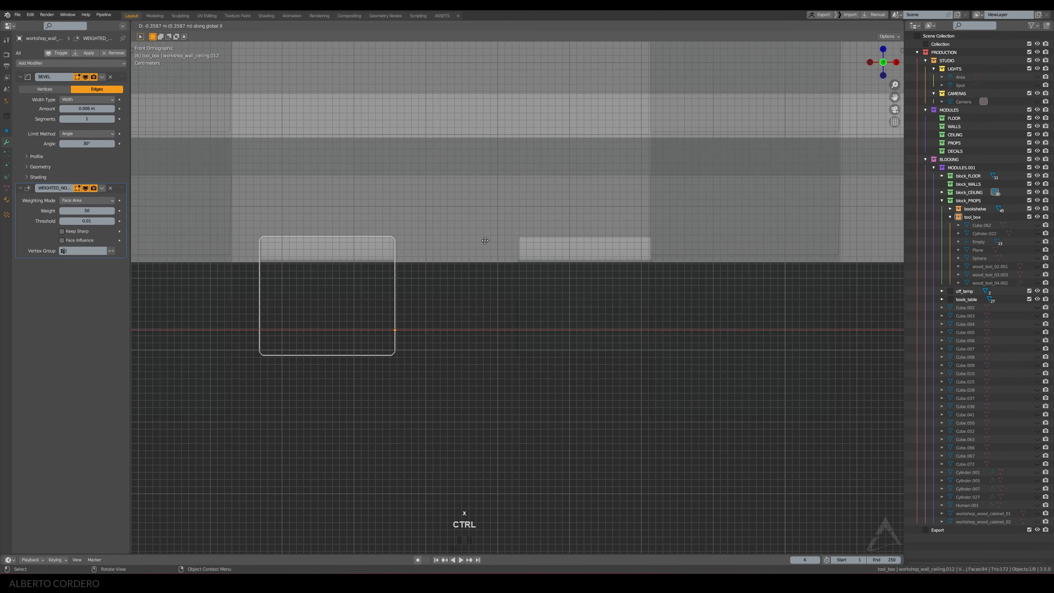
click(754, 223)
Move the duplicated plank's underside face slightly along local Z so its thickness differs from its neighbour
middle_drag(754, 224, 578, 230)
key(alt+z)
key(ctrl+Tab)
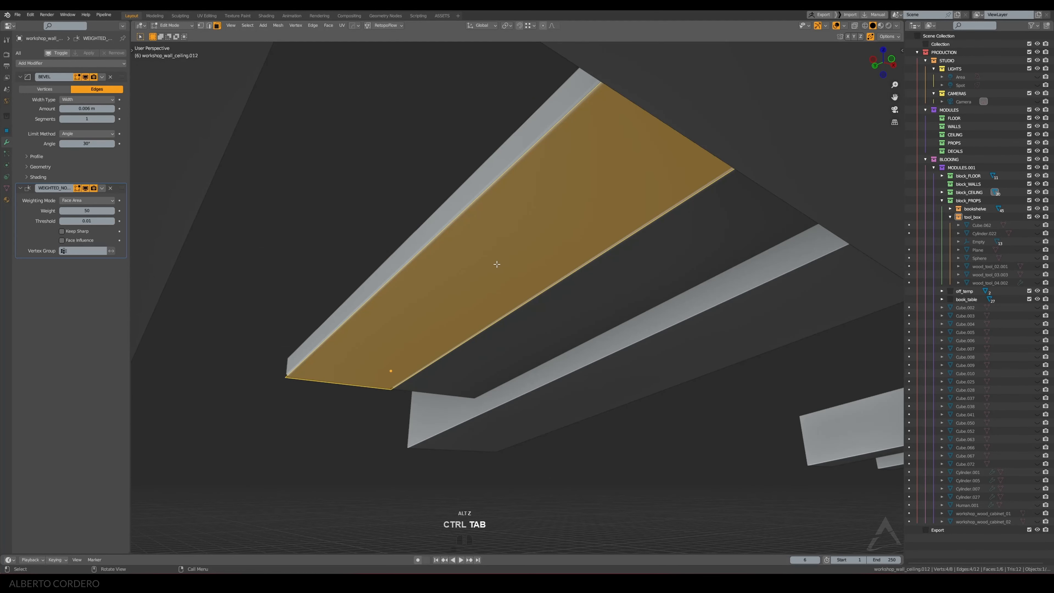
key(g)
key(z)
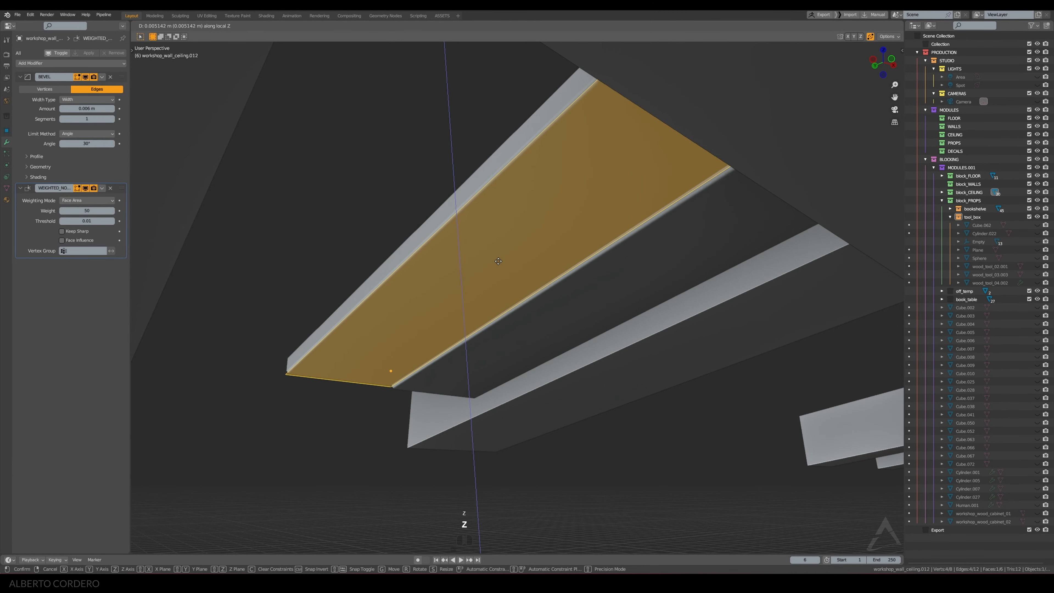
click(500, 266)
middle_drag(501, 266, 567, 251)
key(Tab)
key(ctrl+Tab)
Duplicate the first plank about 0.38 m along negative X to place a third plank beyond the second
click(566, 250)
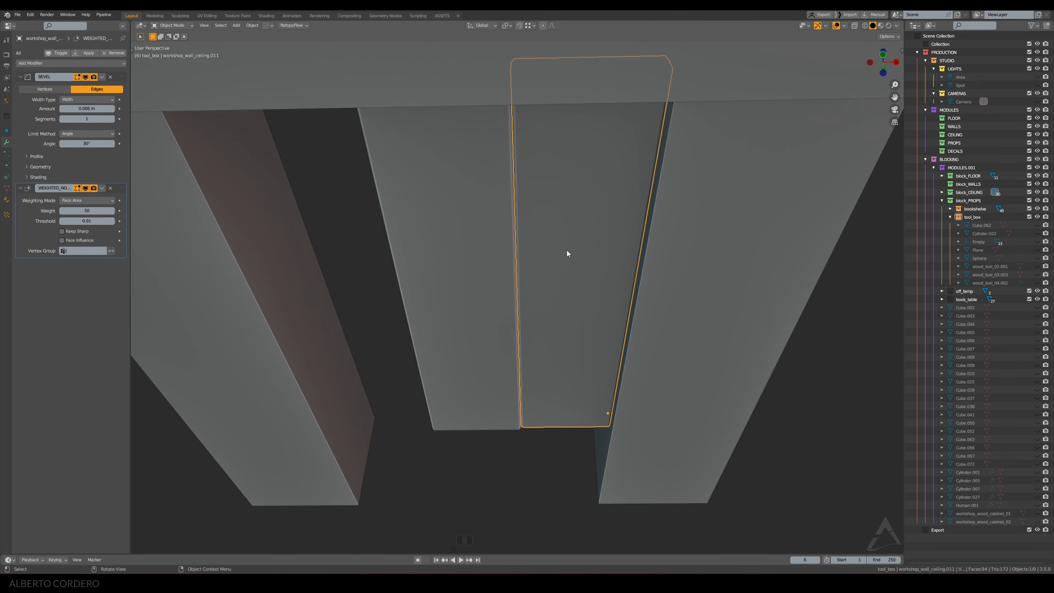
key(KP_1)
key(alt+z)
key(shift+d)
key(x)
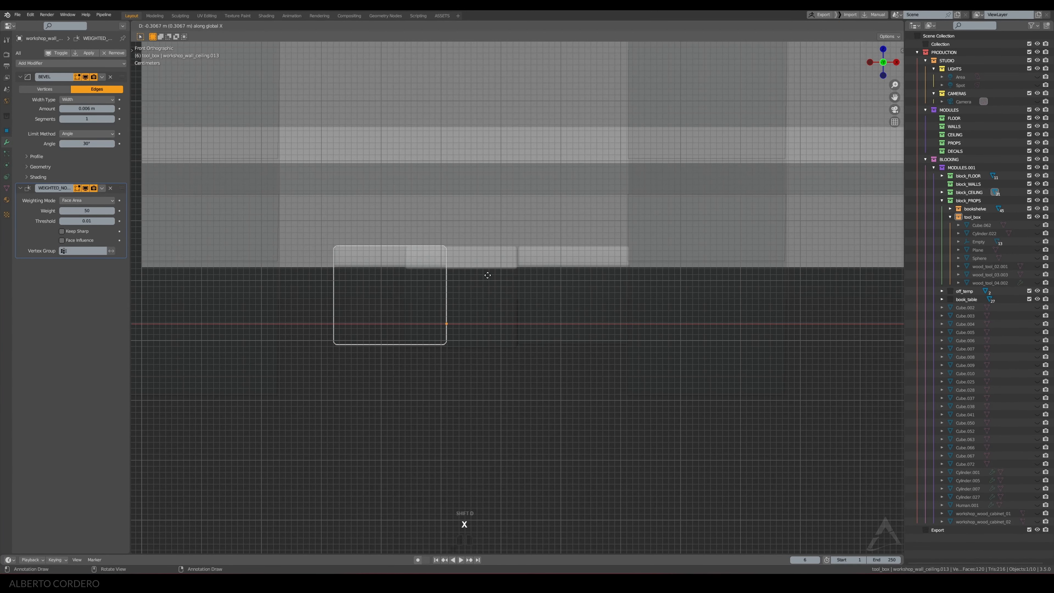
click(443, 270)
key(alt+z)
middle_drag(443, 270, 429, 252)
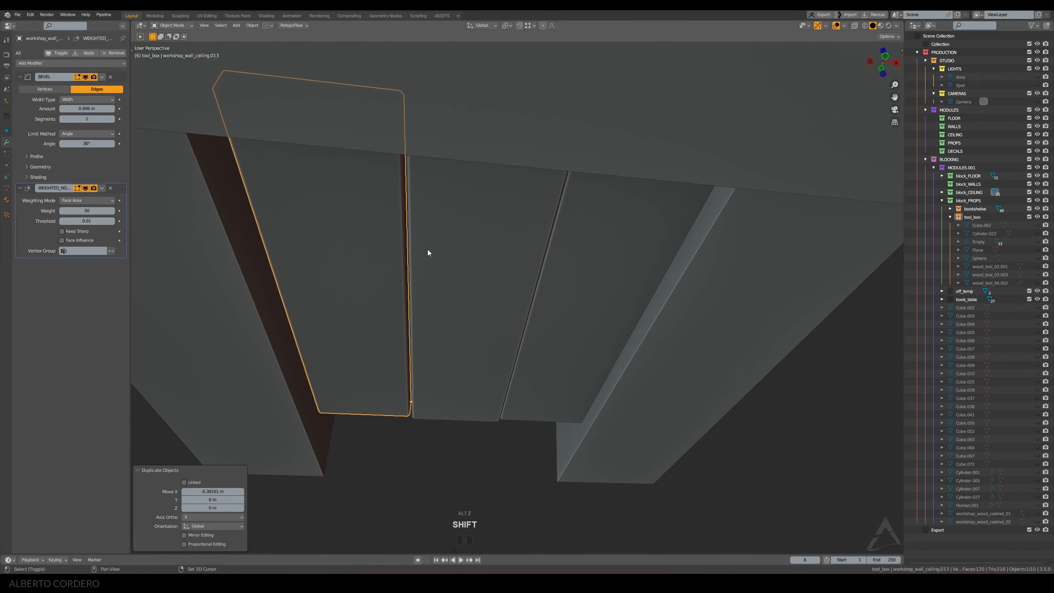
Shift the third plank along X to tighten its gap with the middle plank
key(KP_1)
key(alt+z)
scroll(425, 330, up, 2)
shift+middle_drag(425, 330, 447, 231)
key(g)
key(x)
click(394, 389)
key(alt+z)
scroll(406, 322, down, 1)
Move the third plank's outer side face along X to widen the plank toward the adjacent beam
key(ctrl+Tab)
key(alt+z)
scroll(445, 249, down, 5)
click(447, 230)
drag(430, 238, 459, 349)
scroll(443, 275, up, 4)
scroll(419, 273, up, 1)
key(g)
key(x)
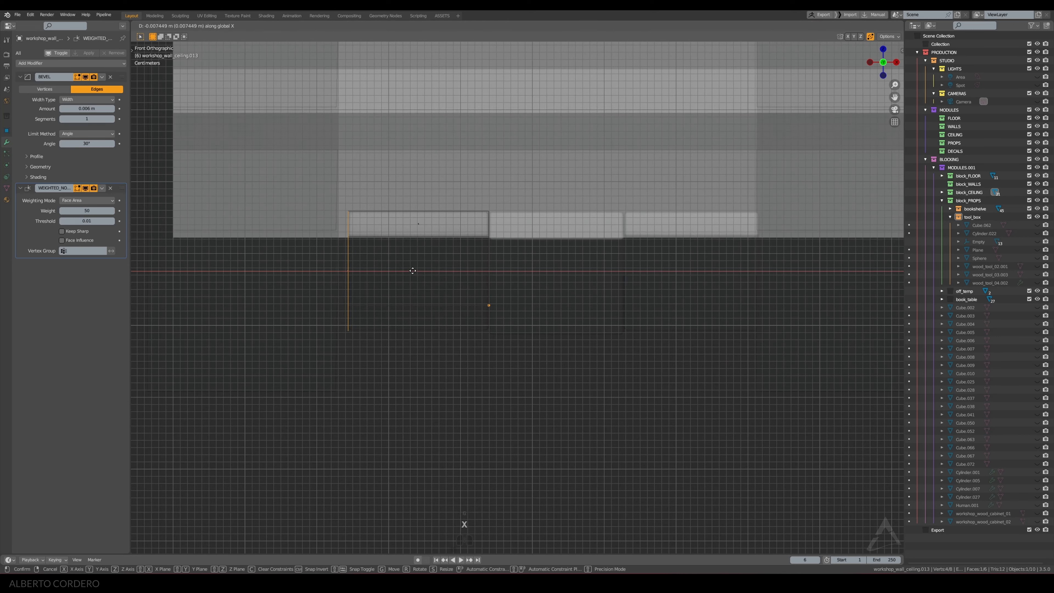
click(401, 269)
key(alt+z)
scroll(484, 287, down, 3)
middle_drag(485, 287, 558, 265)
key(ctrl+Tab)
Add three crosswise loop cuts to the middle plank, evenly spaced along its length
click(531, 275)
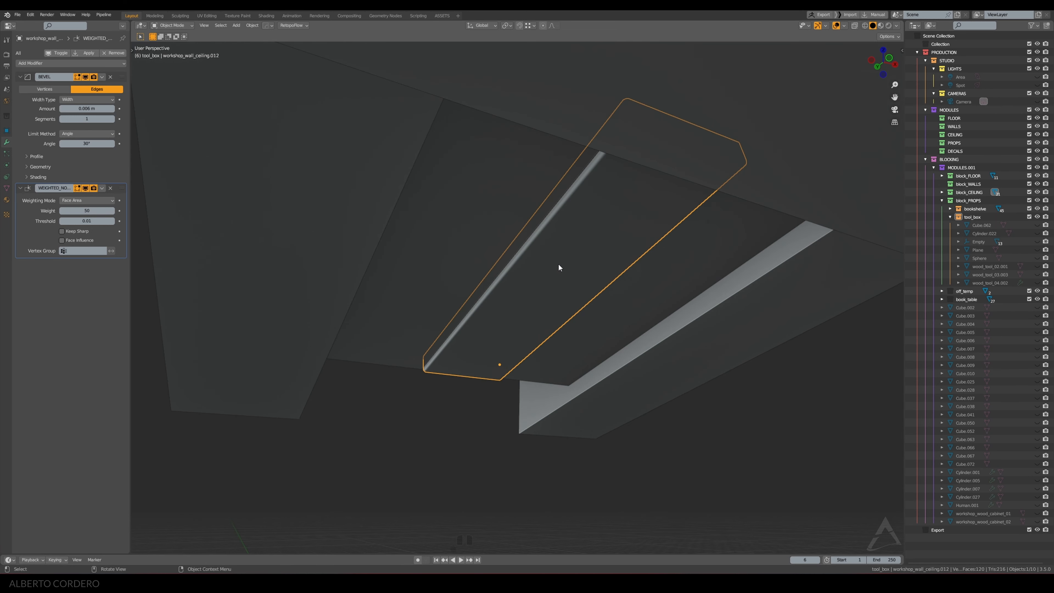
key(ctrl+Tab)
key(ctrl+r)
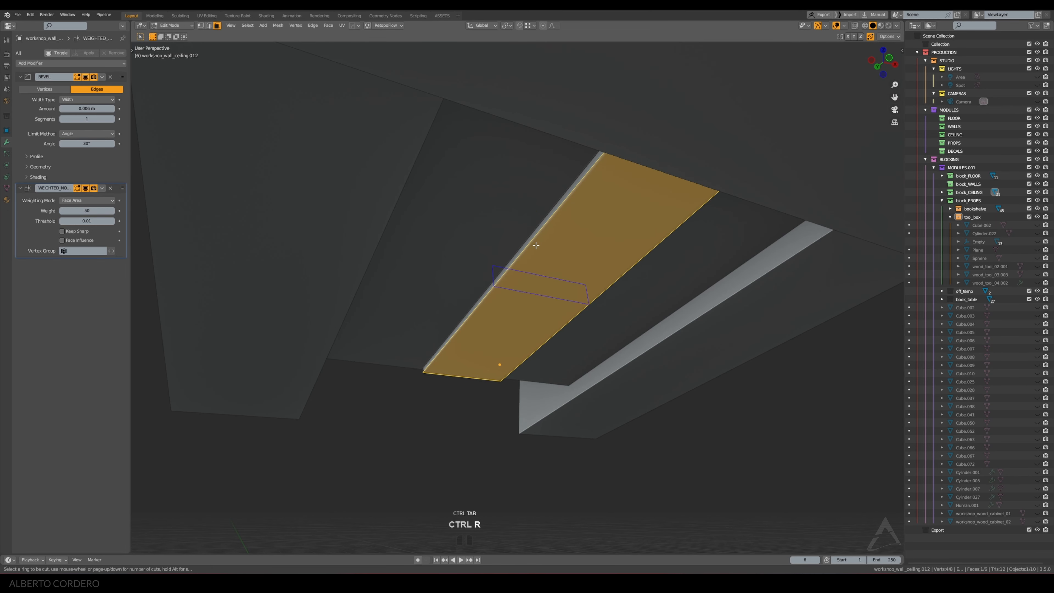
scroll(536, 245, up, 1)
click(536, 245)
right_click(535, 245)
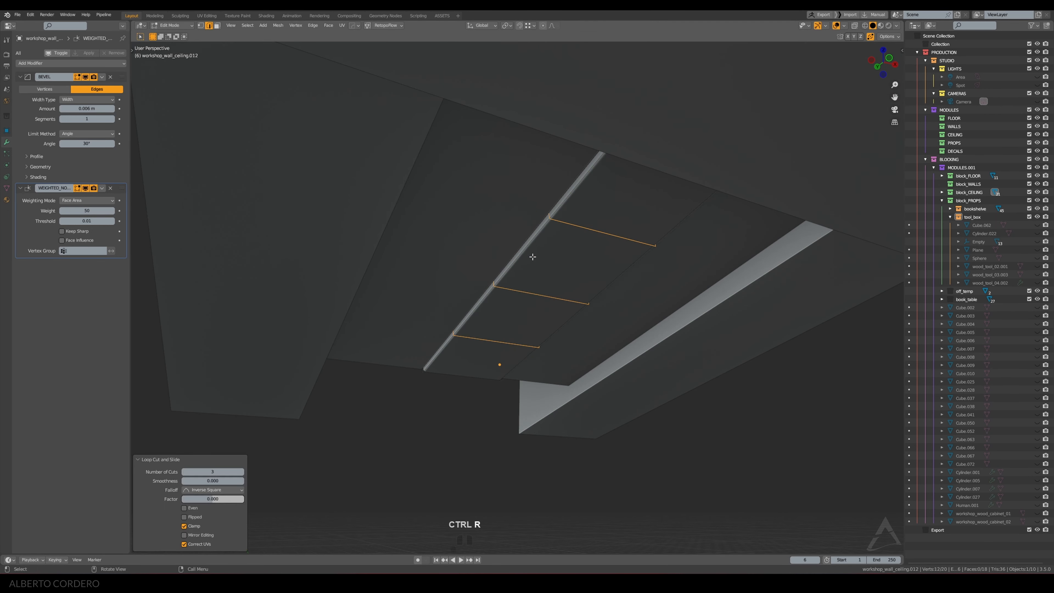
Select a crosswise edge of the middle plank and move it about 0.002 m up along Z
alt+click(530, 299)
middle_drag(532, 256, 607, 189)
scroll(530, 292, up, 1)
key(g)
key(z)
click(529, 282)
Add a lengthwise loop cut to the middle plank and nudge two of its edges slightly along Z
click(607, 189)
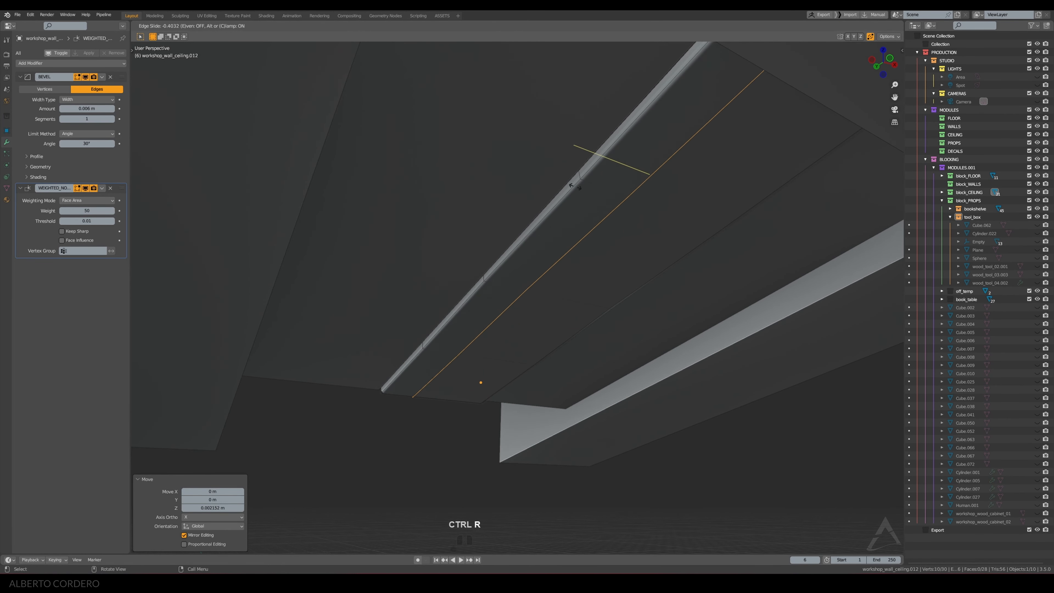
click(569, 199)
click(555, 218)
key(g)
key(z)
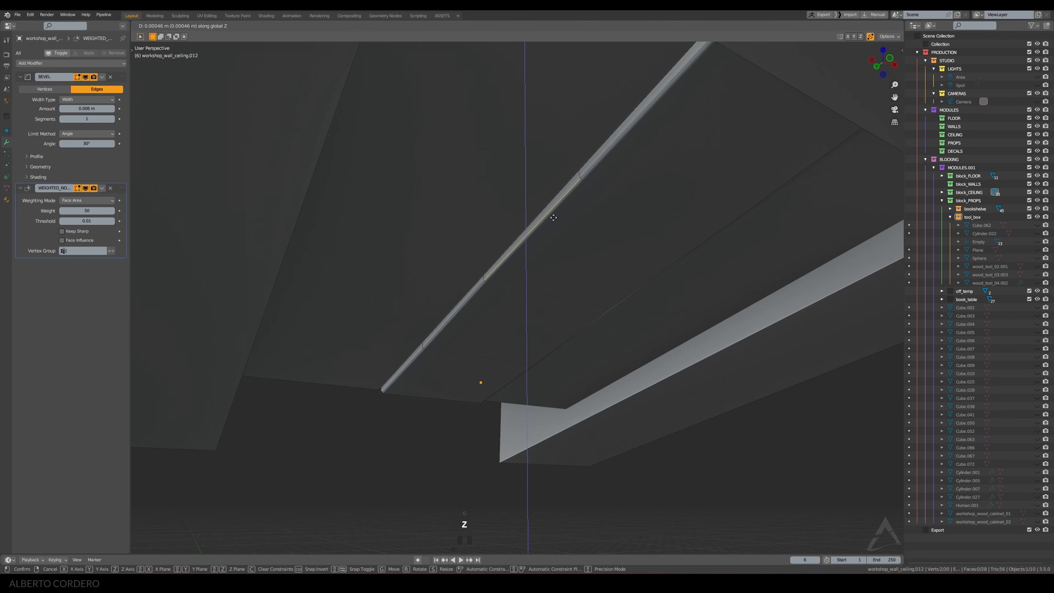
click(555, 215)
click(571, 225)
key(g)
key(z)
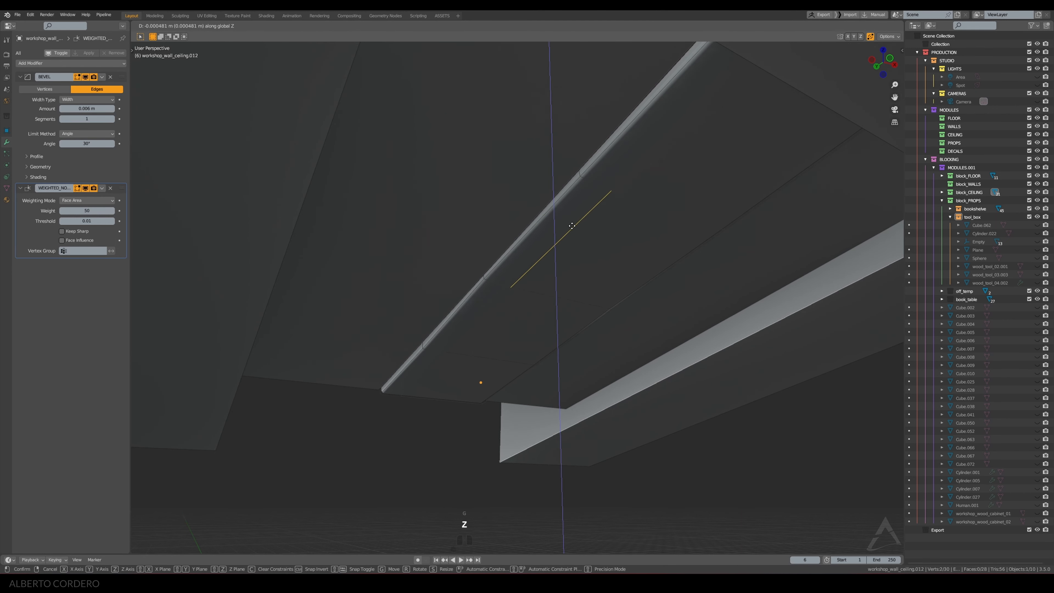
click(571, 225)
key(ctrl+Tab)
key(alt+a)
Select the three modelled planks between the end pair of beams and duplicate them in place
middle_drag(568, 221, 452, 270)
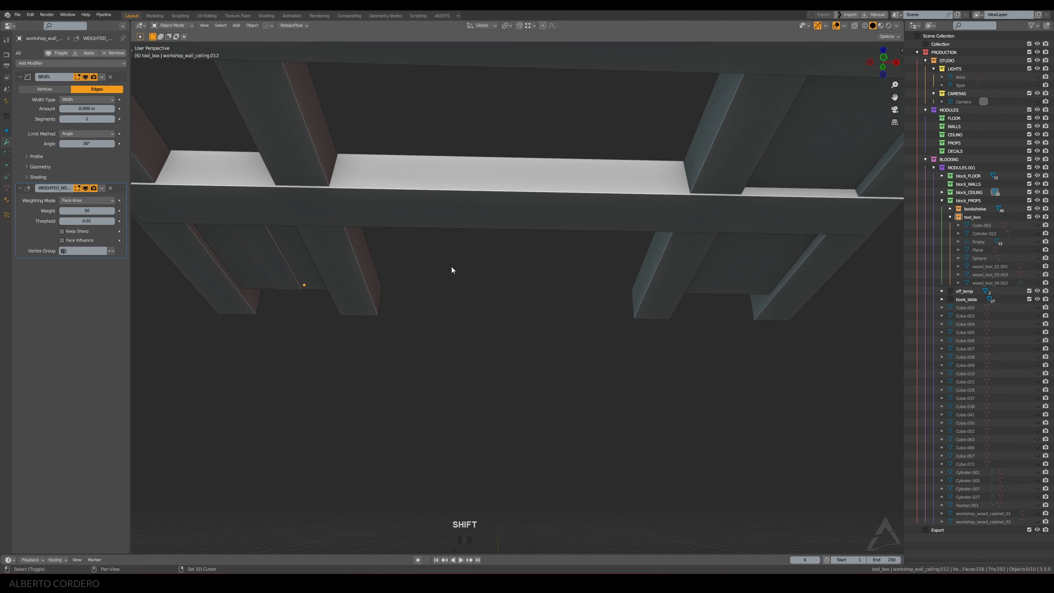
click(743, 262)
scroll(352, 245, down, 2)
click(362, 266)
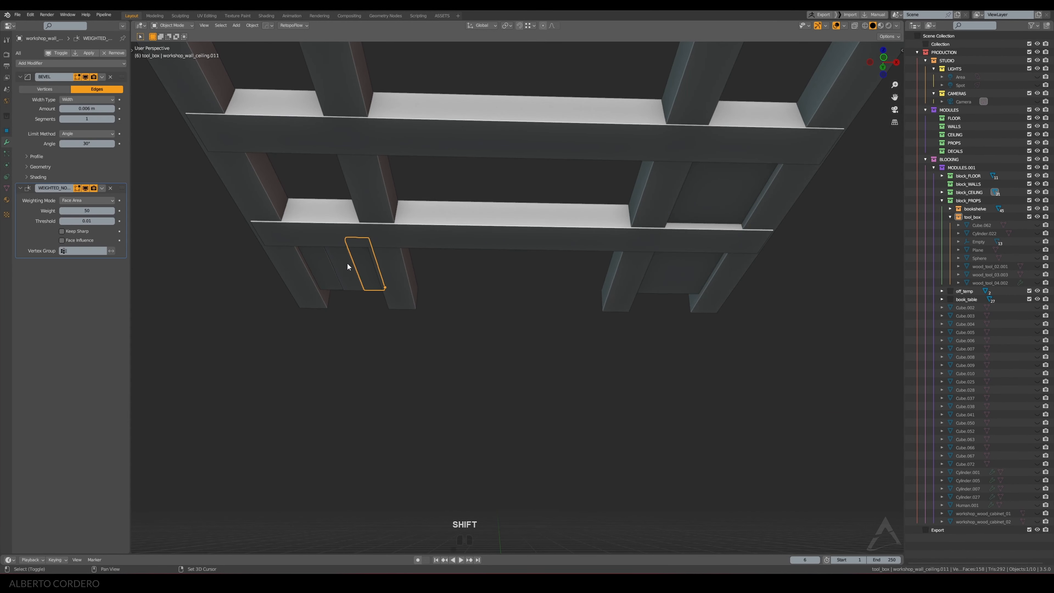
key(KP_1)
key(alt+z)
key(KP_3)
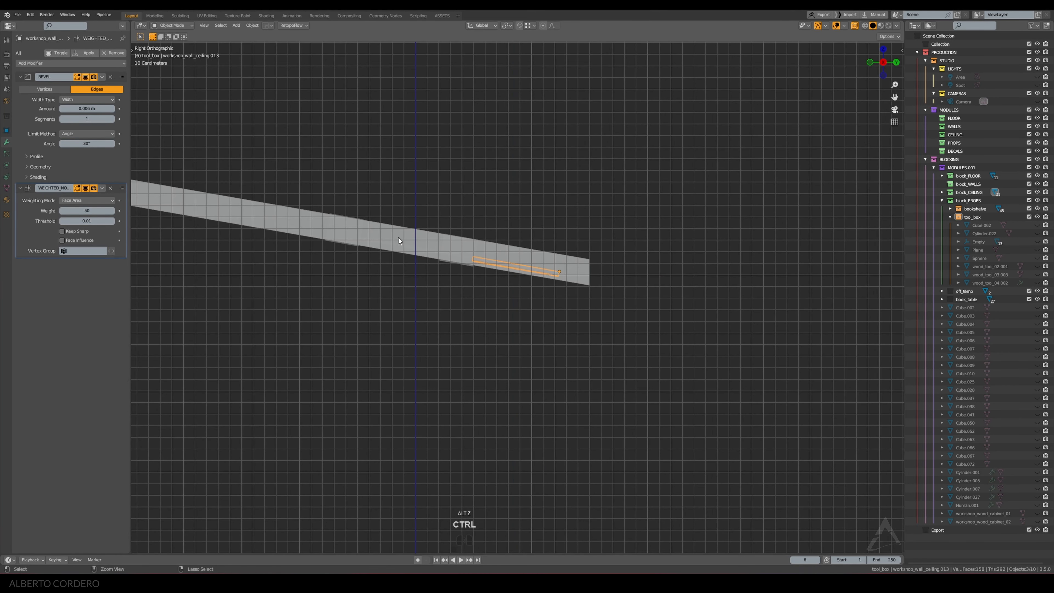
scroll(569, 278, up, 2)
scroll(570, 279, up, 2)
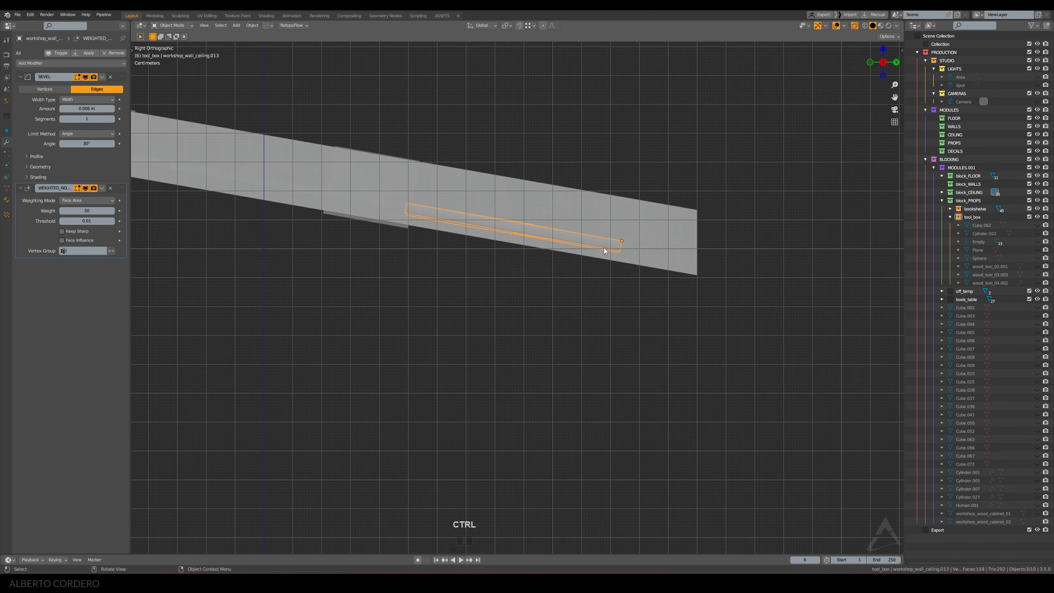
key(shift+d)
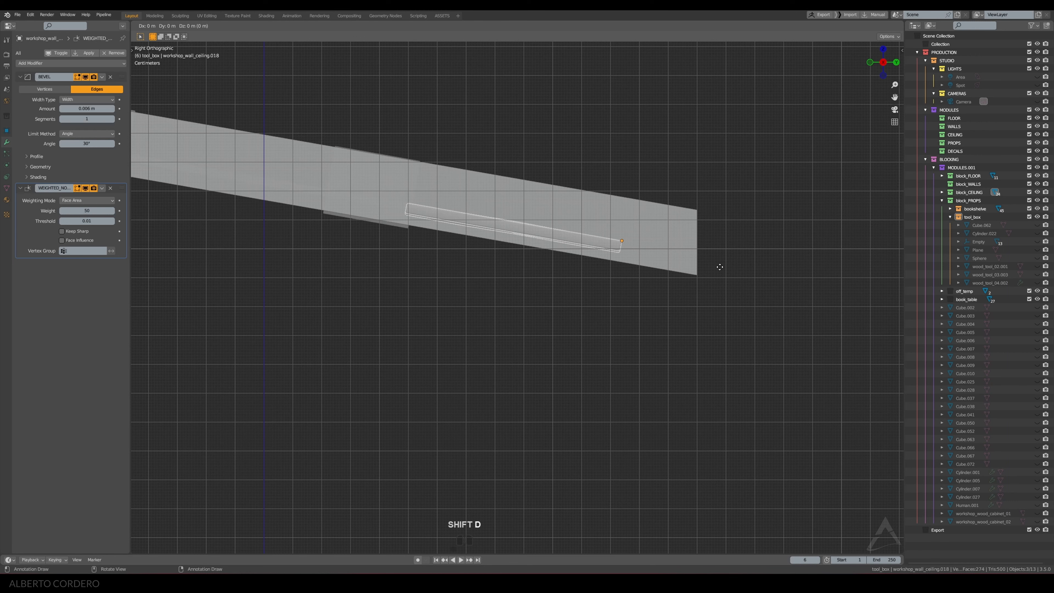
key(z)
key(z)
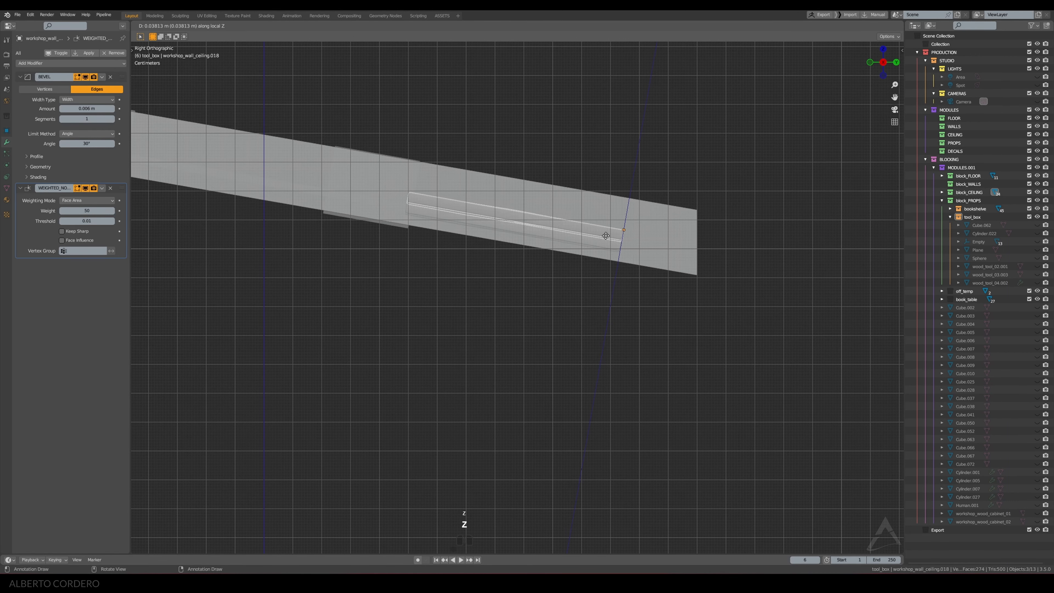
click(602, 235)
scroll(626, 237, down, 2)
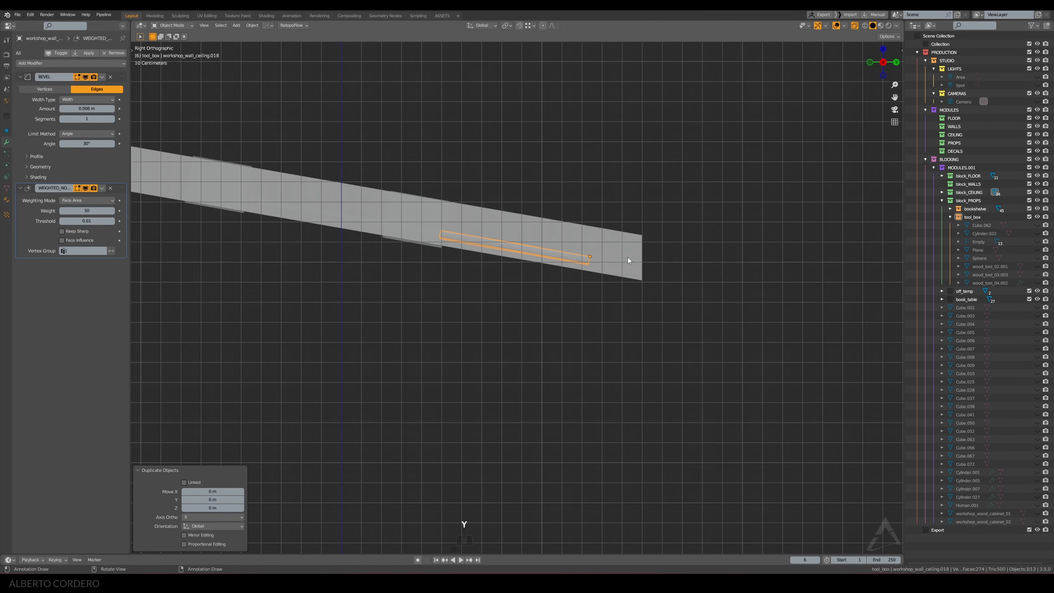
Move the three duplicated planks about 1.025 m in negative local X into the adjacent bay, then deselect them
middle_drag(627, 257, 668, 281)
key(g)
key(y)
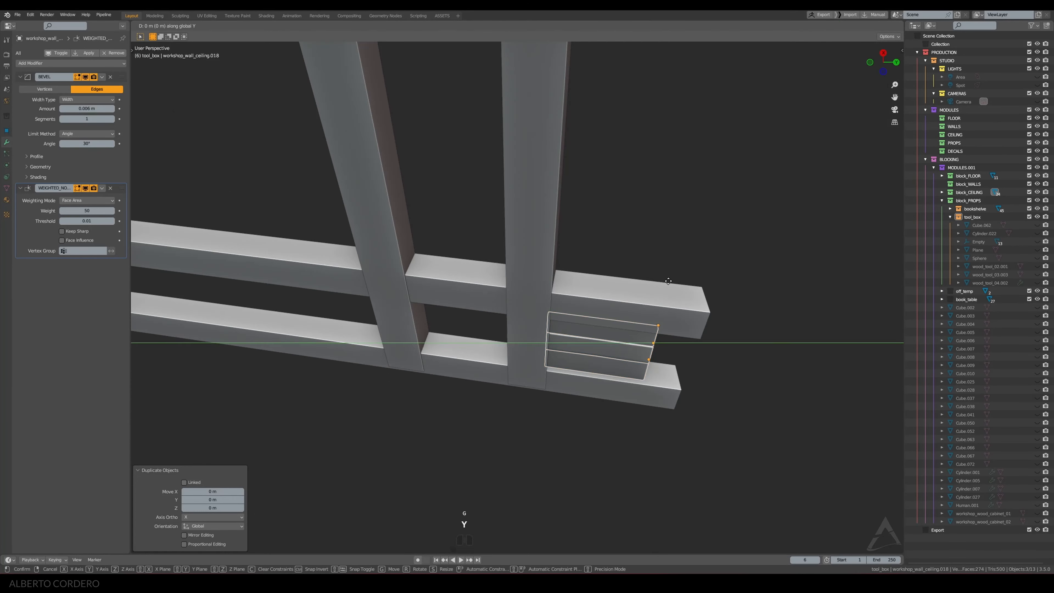
key(x)
key(x)
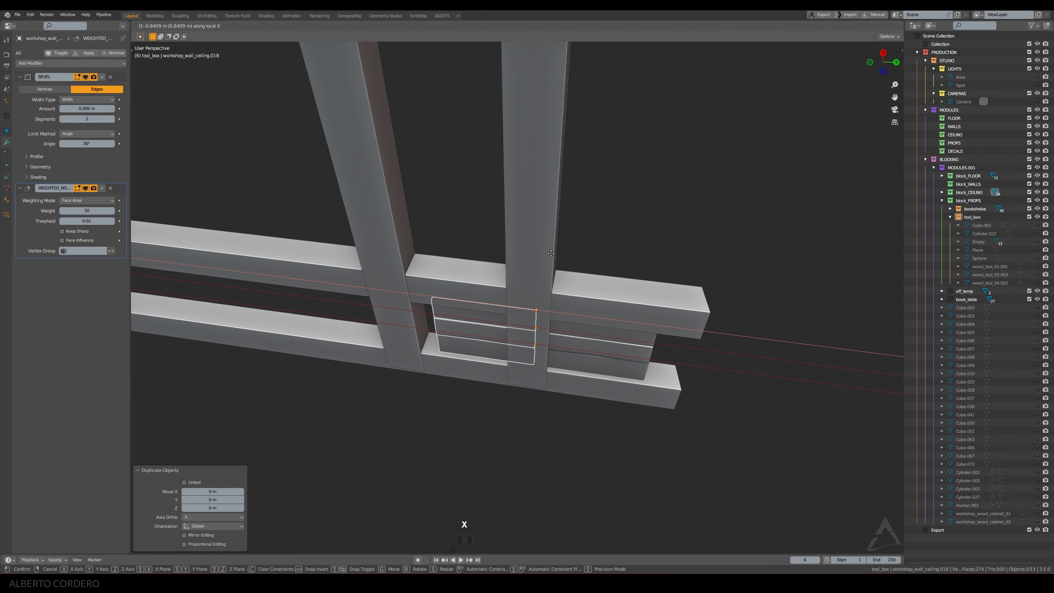
click(530, 243)
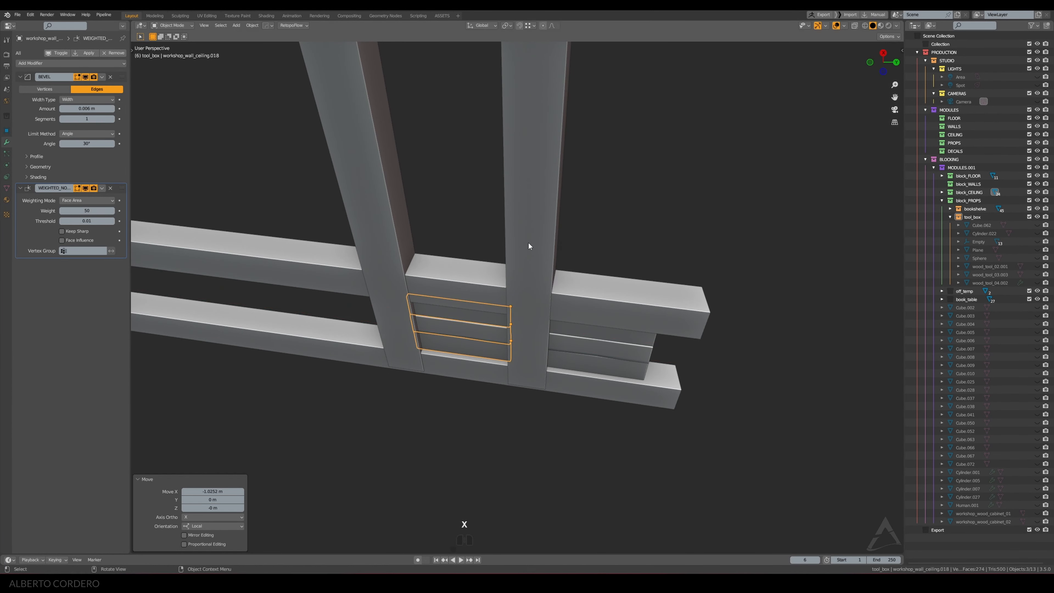
middle_drag(529, 243, 457, 220)
key(alt+a)
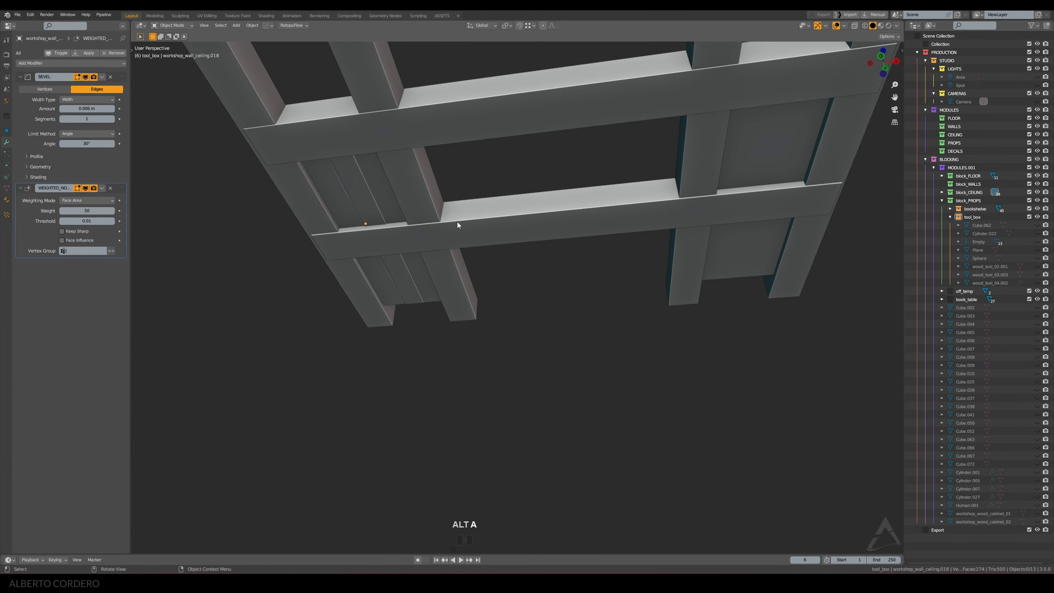
Delete the blockout panel between the lengthwise beams on the opposite side of the ceiling
click(771, 158)
shift+middle_drag(493, 203, 687, 251)
key(x)
click(661, 263)
Select all six planks and duplicate them about 2.94 m along X between the opposite pair of lengthwise beams
click(428, 277)
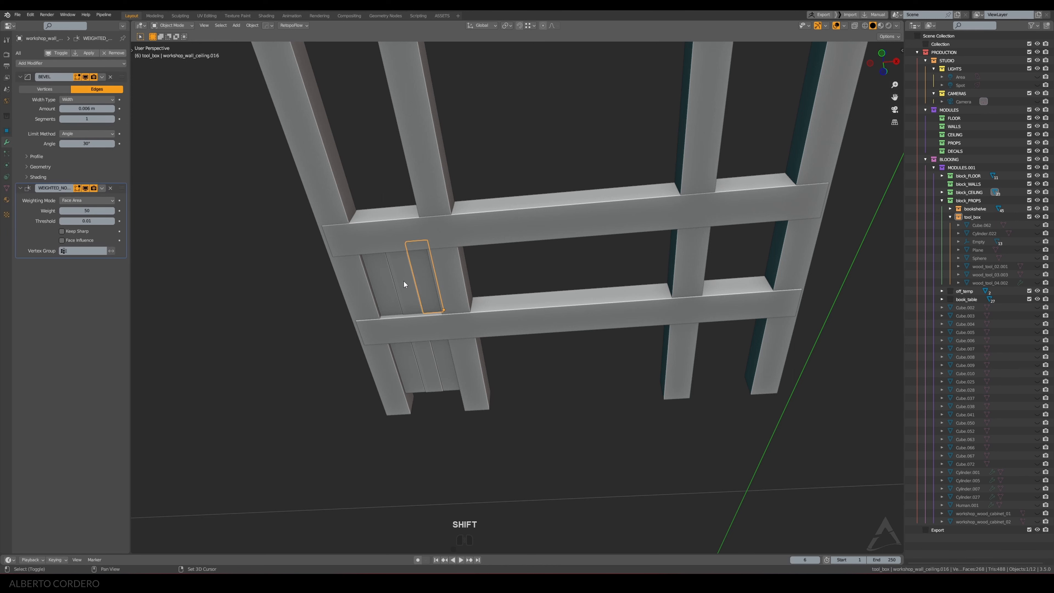
shift+click(403, 281)
shift+click(391, 282)
shift+click(409, 346)
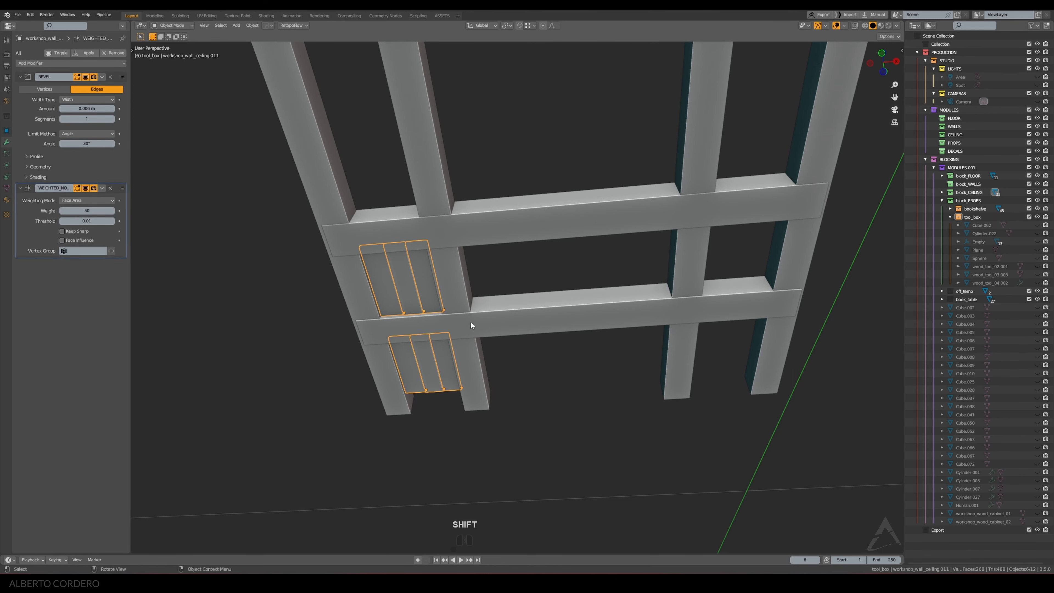
key(shift+d)
key(x)
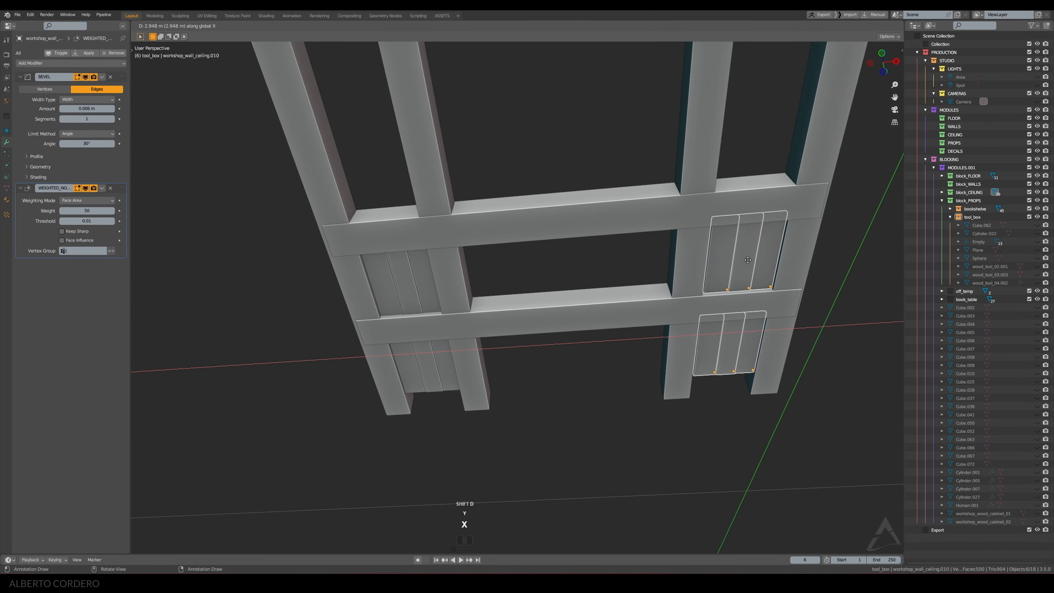
click(782, 314)
Move the six duplicated planks about 0.009 m along X to tuck them against the outer beam in front view
key(KP_Decimal)
middle_drag(622, 264, 550, 213)
scroll(570, 244, up, 1)
scroll(552, 214, up, 2)
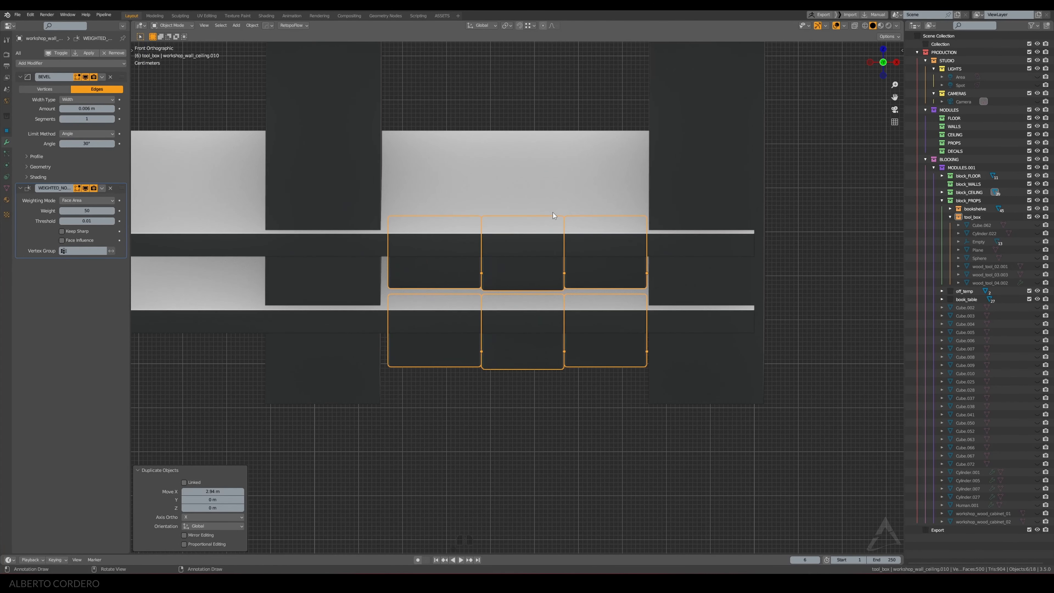
key(g)
key(x)
click(555, 214)
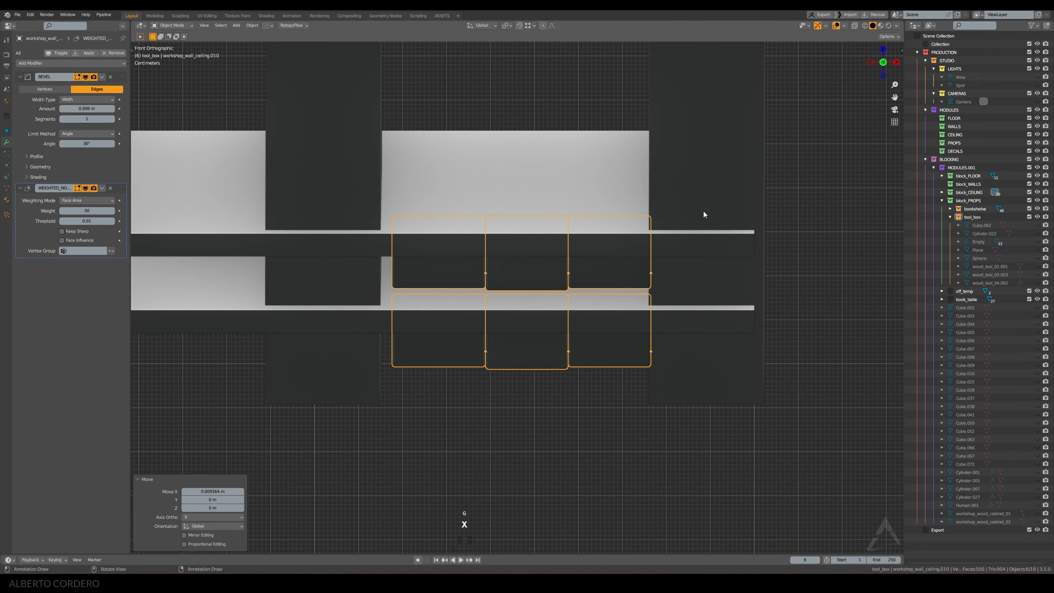
Move the two duplicated planks nearest the inner beam about 0.031 m in negative X to meet that beam
click(425, 268)
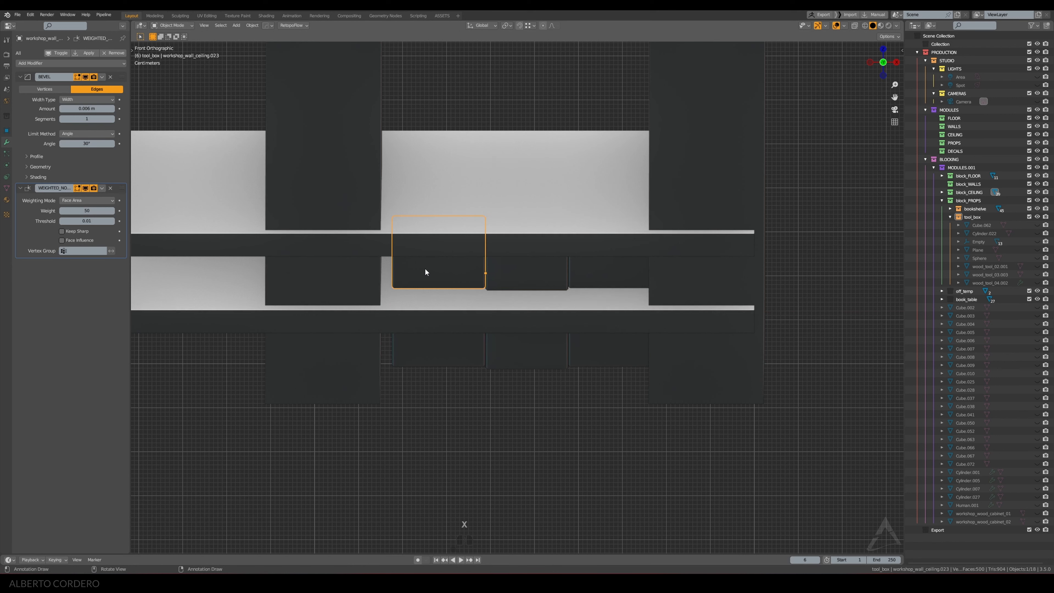
key(g)
key(x)
click(439, 359)
key(g)
key(x)
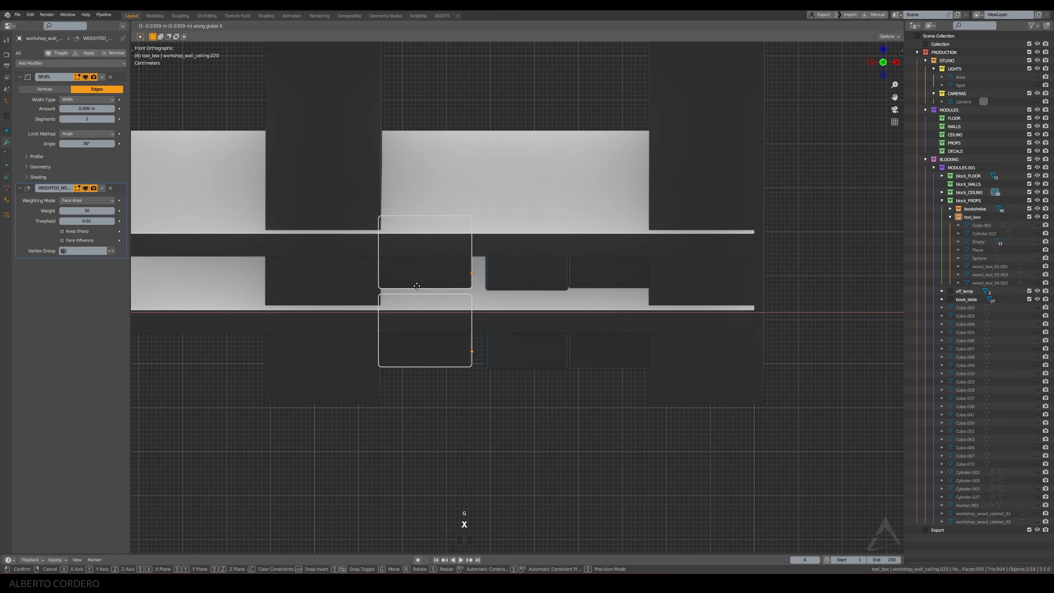
Widen the two middle planks by moving their inner side vertices about 0.025 m in negative X in edit mode
click(500, 282)
shift+click(520, 339)
key(ctrl+Tab)
key(alt+z)
drag(528, 169, 465, 389)
key(1)
drag(471, 173, 493, 415)
key(g)
key(x)
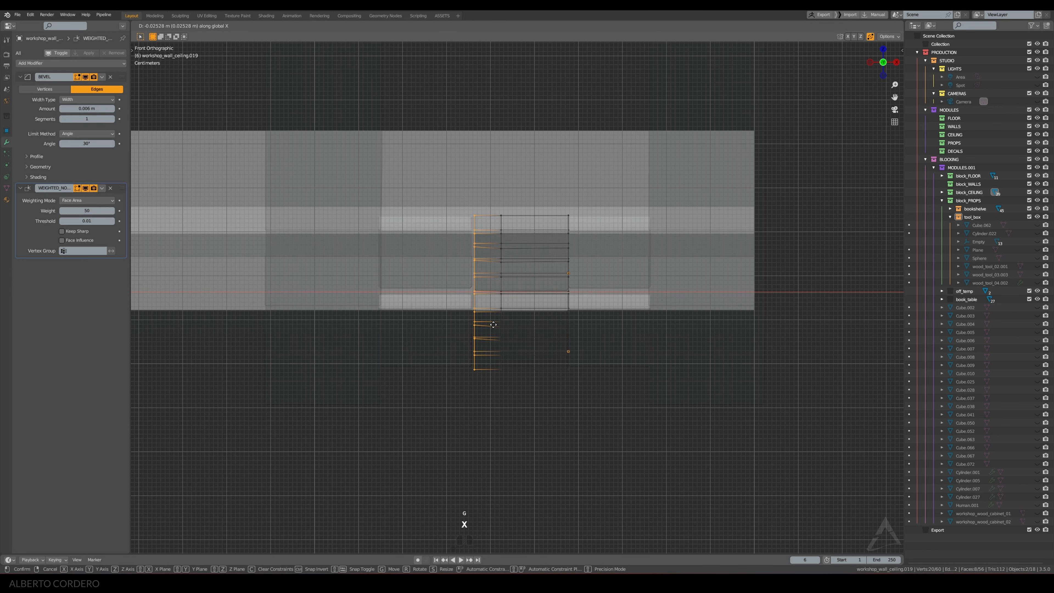
click(493, 324)
middle_drag(493, 325, 499, 231)
key(alt+z)
scroll(499, 231, down, 5)
key(ctrl+Tab)
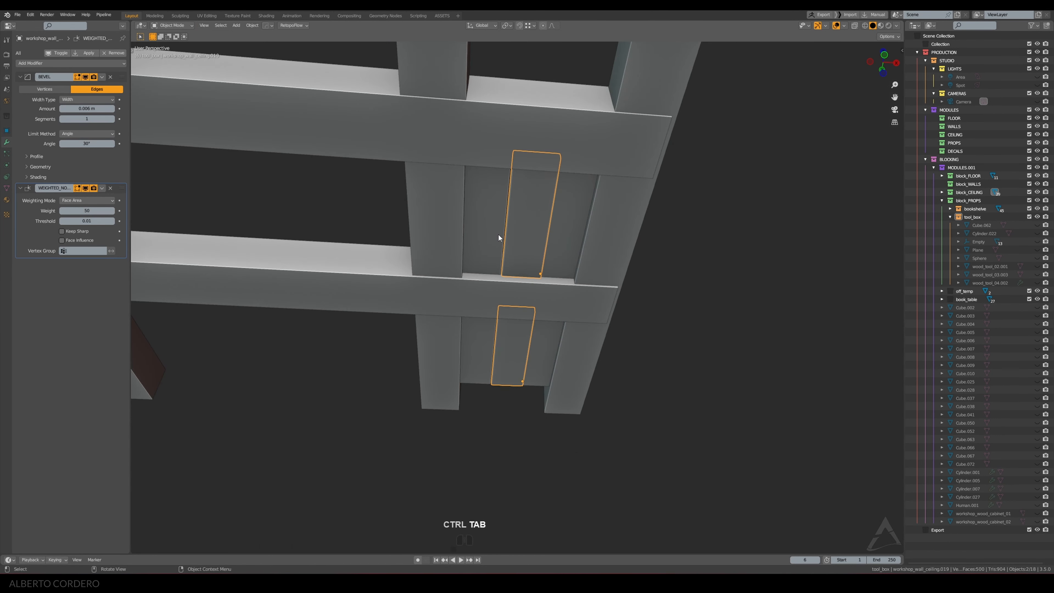
Move the two middle planks slightly up along Z in camera view and clear the selection
key(KP_0)
shift+middle_drag(610, 70, 584, 244)
scroll(584, 244, up, 3)
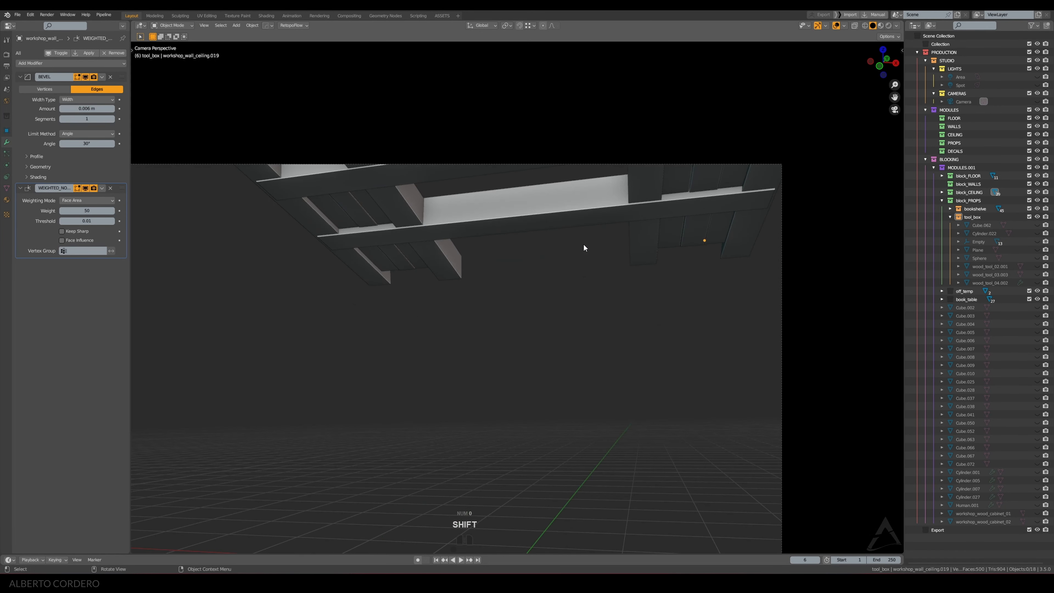
shift+click(694, 220)
shift+middle_drag(694, 219, 657, 279)
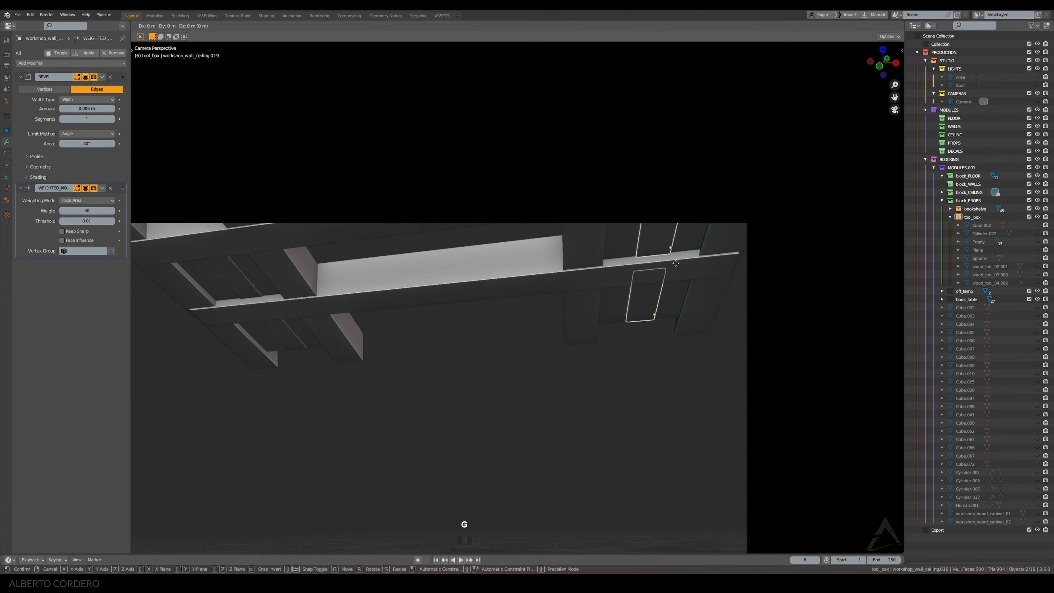
key(g)
key(z)
click(677, 243)
key(alt+a)
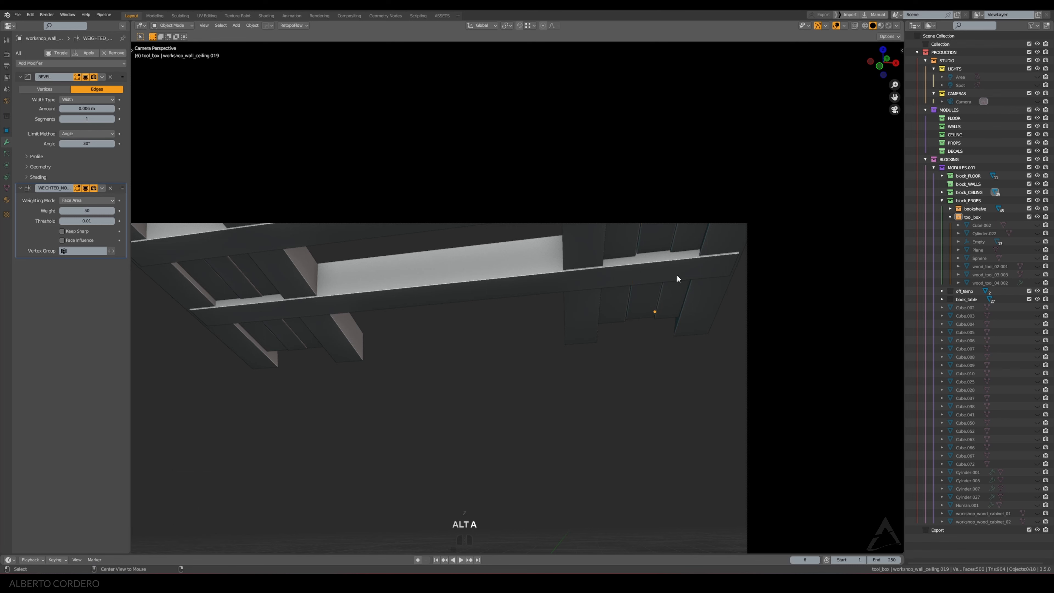
Unhide all objects in the workshop scene and clear the selection
scroll(645, 295, down, 2)
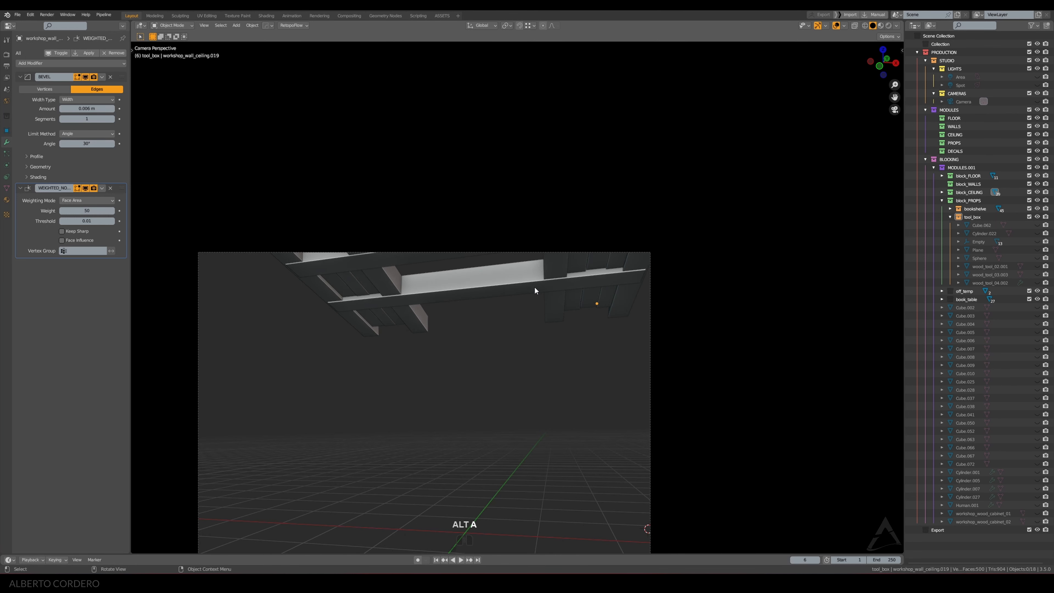
key(alt+h)
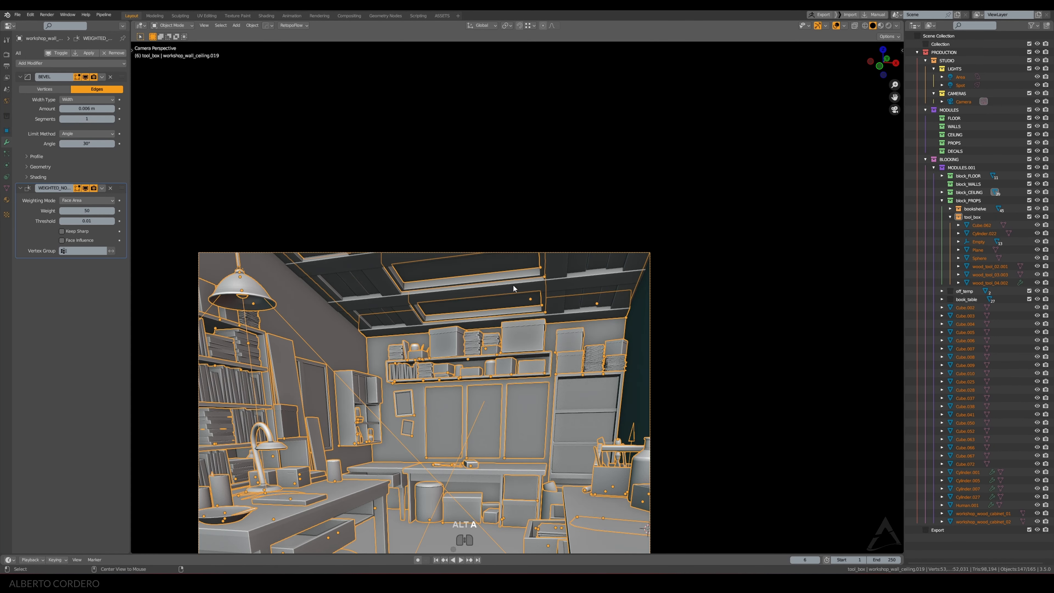
key(alt+a)
scroll(601, 300, up, 2)
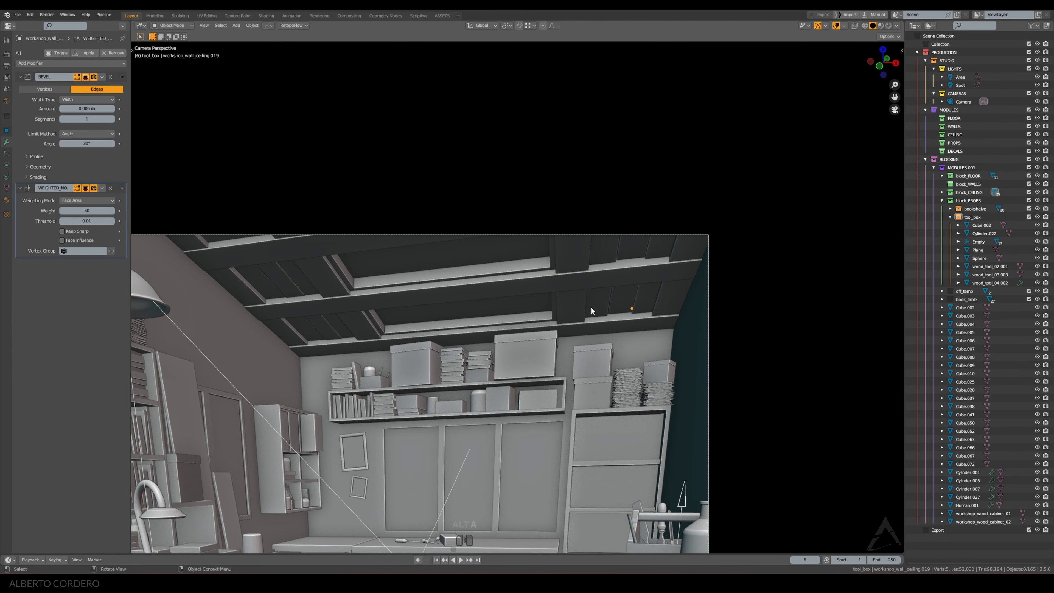
Isolate the crossbeam nearest the back wall together with its six adjacent planks and the four lengthwise beams
click(343, 349)
scroll(365, 340, up, 3)
shift+middle_drag(296, 340, 389, 295)
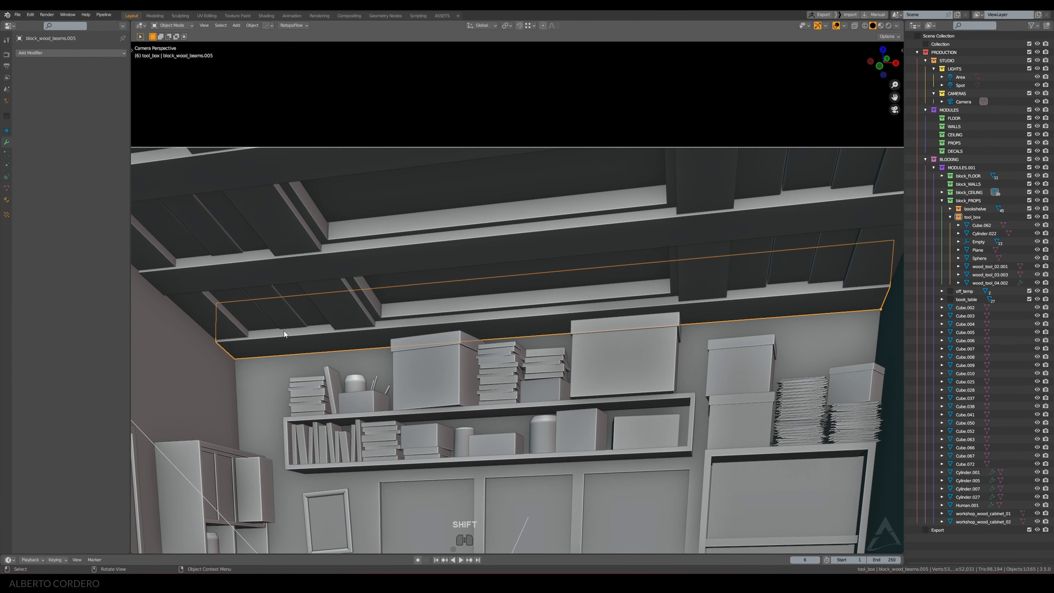
shift+click(285, 320)
shift+click(309, 310)
shift+click(249, 301)
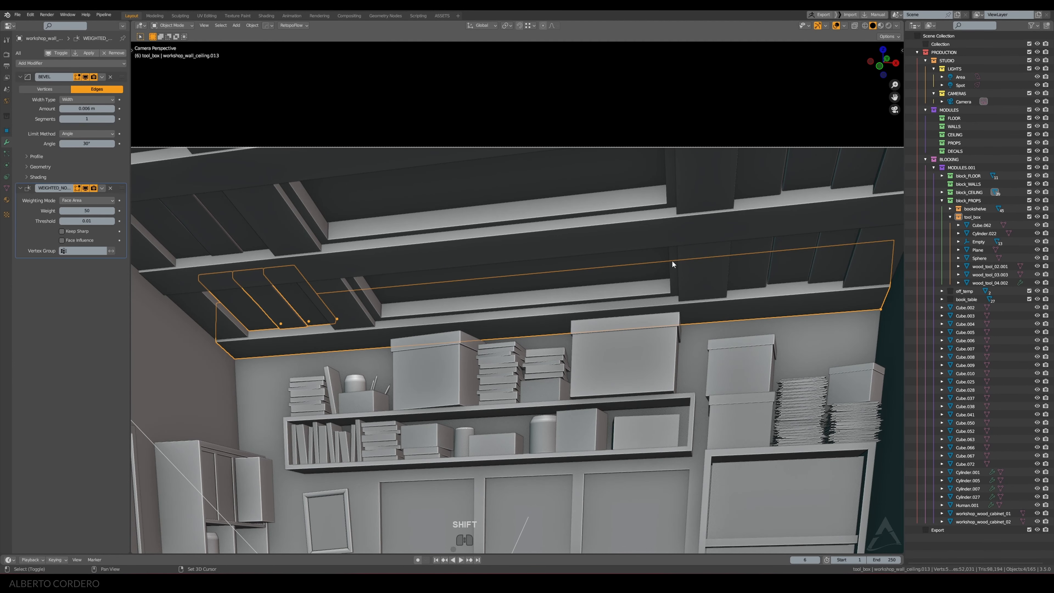
shift+click(830, 275)
shift+click(700, 284)
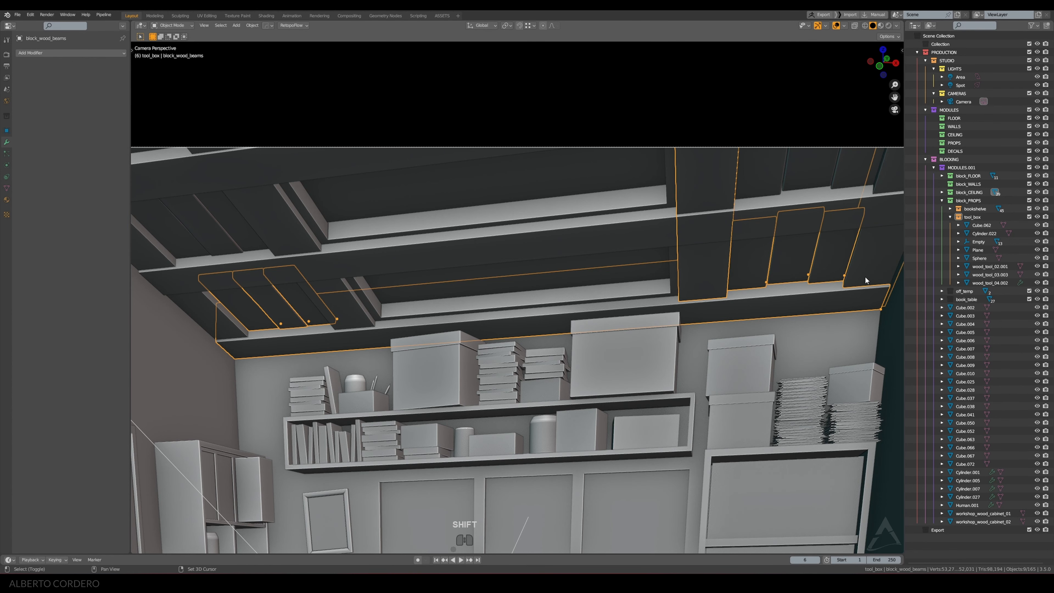
shift+click(335, 304)
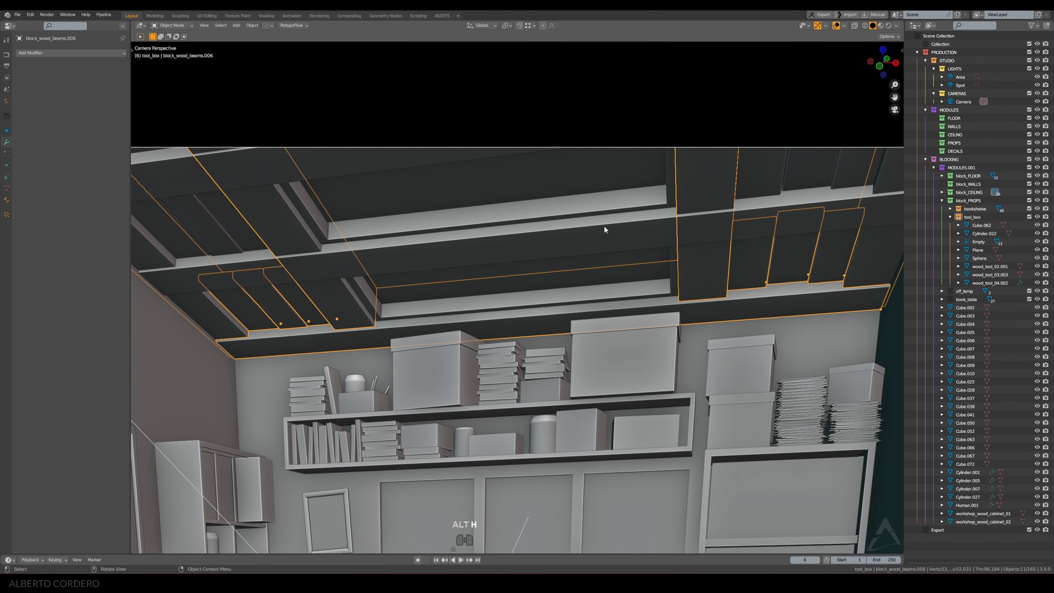
key(shift+h)
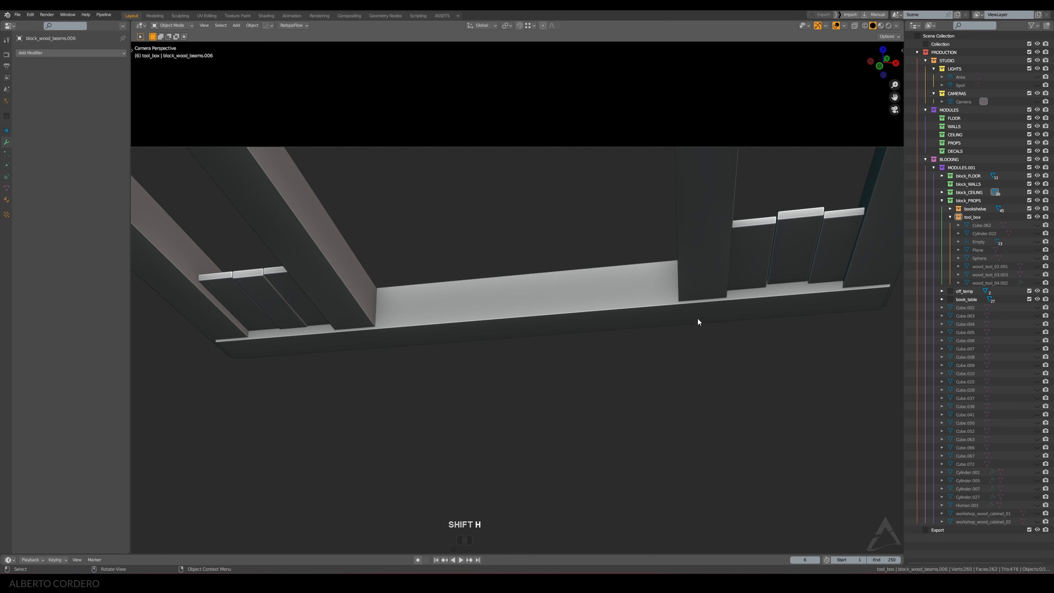
Duplicate the end crossbeam in right view and move the copy inward along the ceiling slope over the plank ends
click(698, 318)
middle_drag(698, 319, 635, 195)
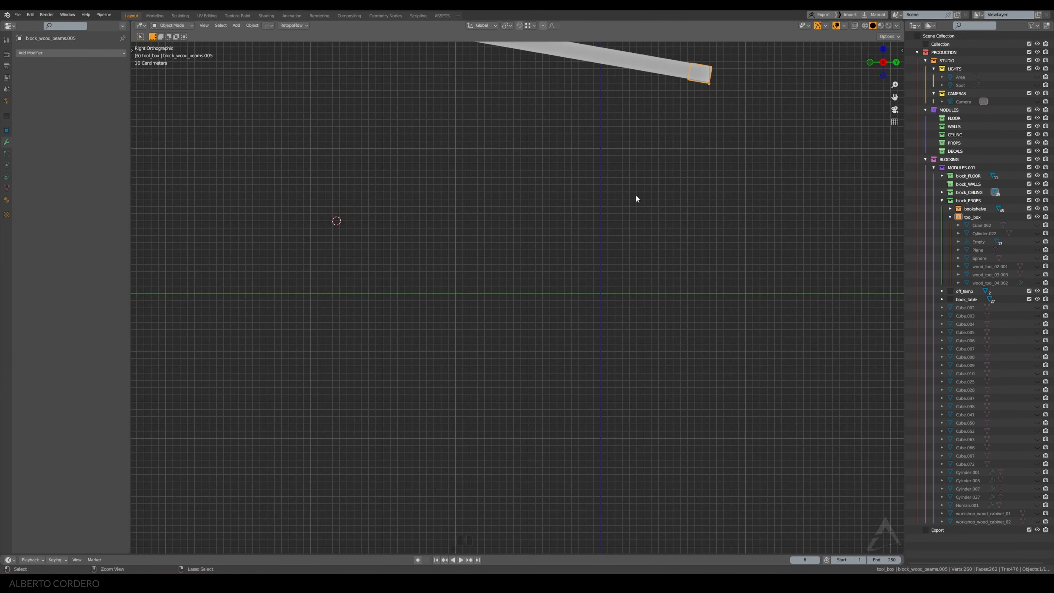
scroll(639, 191, up, 1)
key(alt+z)
shift+middle_drag(676, 101, 491, 334)
scroll(494, 332, up, 7)
shift+middle_drag(669, 181, 569, 294)
scroll(569, 295, up, 3)
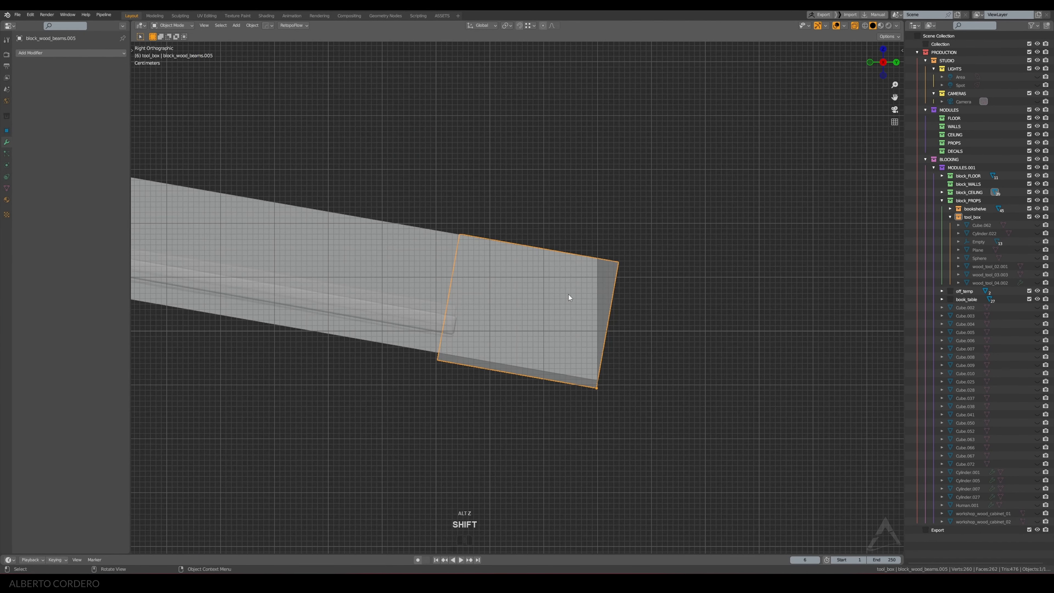
key(shift+d)
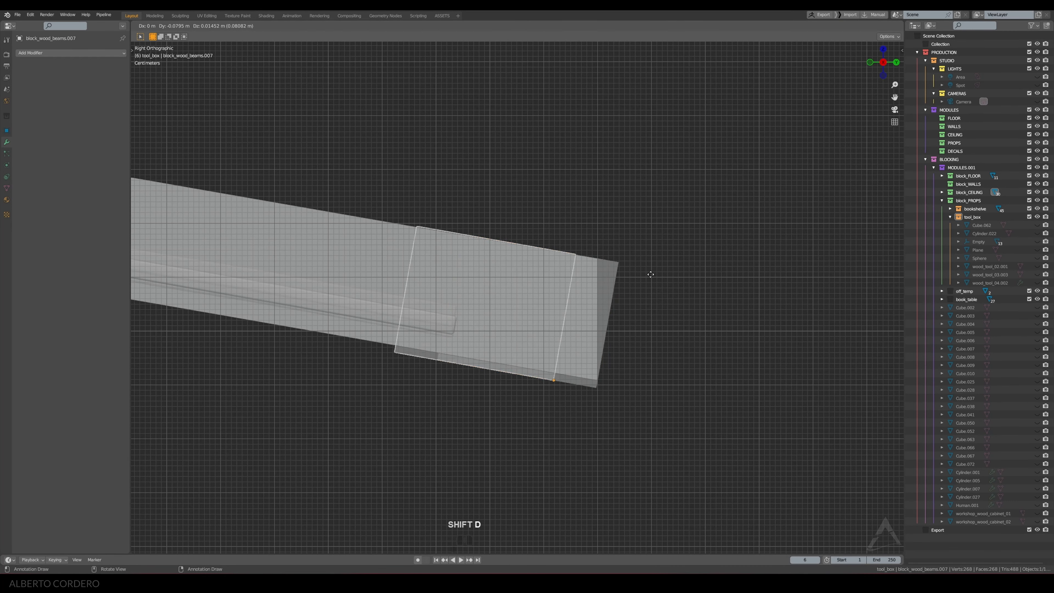
click(558, 253)
Lower the top face of the duplicated crossbeam in right view with an edge slide factor of about 0.453
key(alt+z)
middle_drag(557, 254, 515, 254)
scroll(595, 253, down, 3)
key(ctrl+Tab)
key(alt+z)
drag(407, 279, 475, 317)
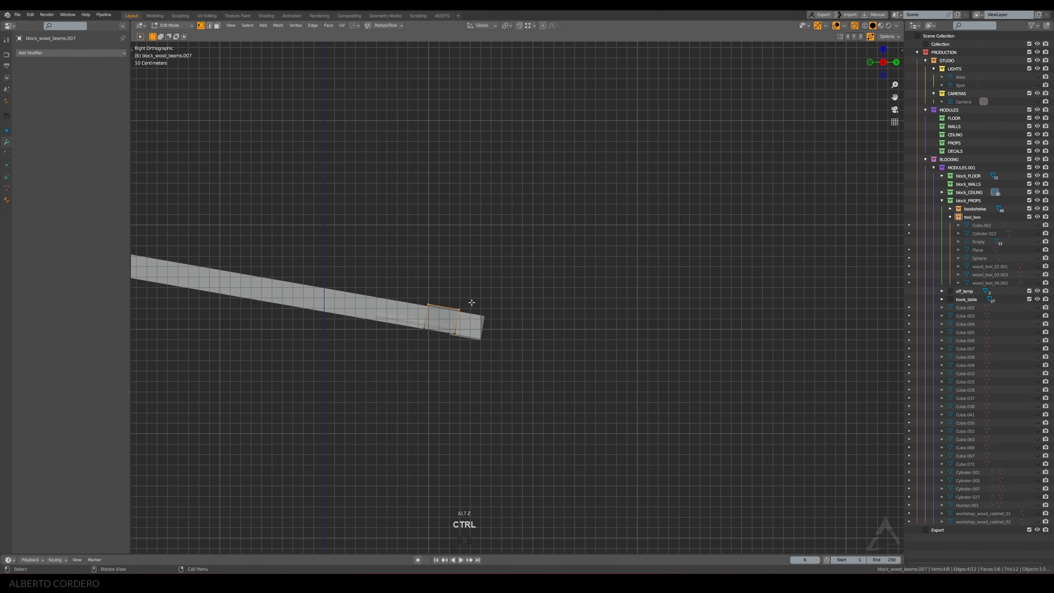
scroll(495, 292, up, 3)
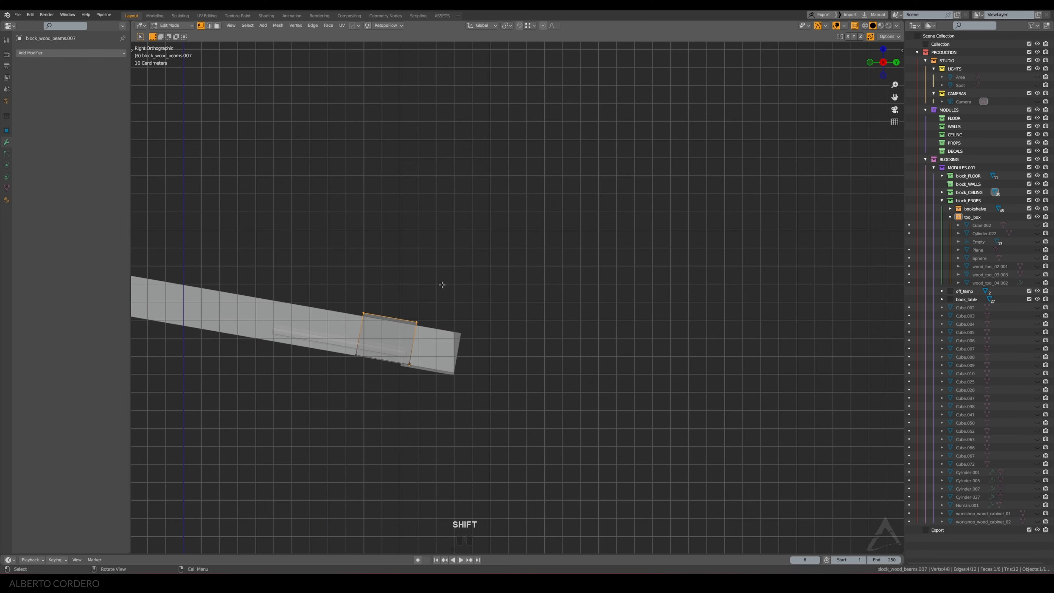
key(g)
key(g)
click(388, 322)
key(alt+z)
middle_drag(389, 322, 468, 285)
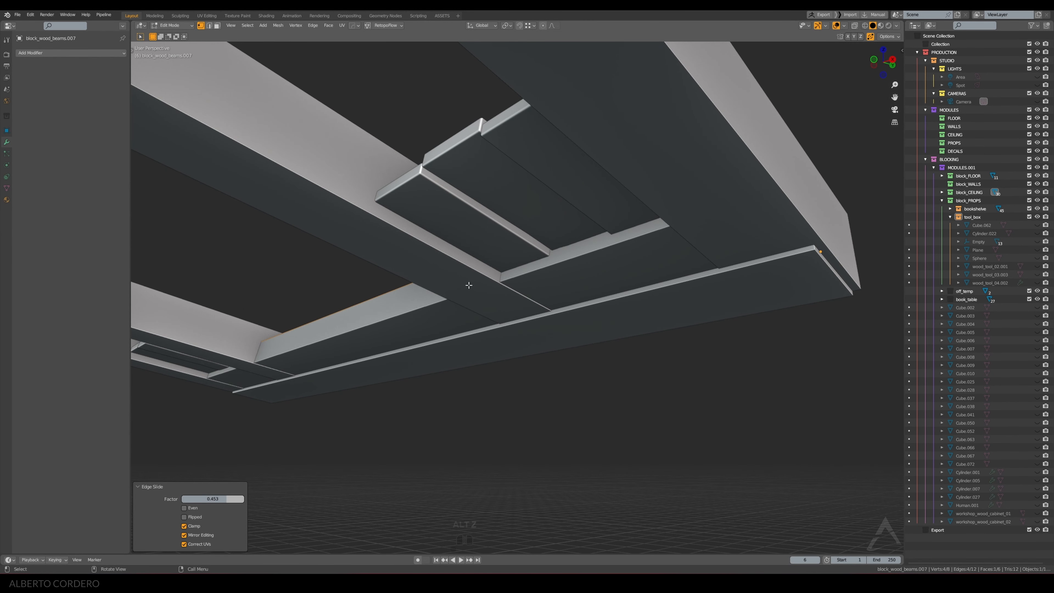
Lower the thin crossbeam's top face further by about 0.075 m along its local Z and clear the selection
key(g)
key(g)
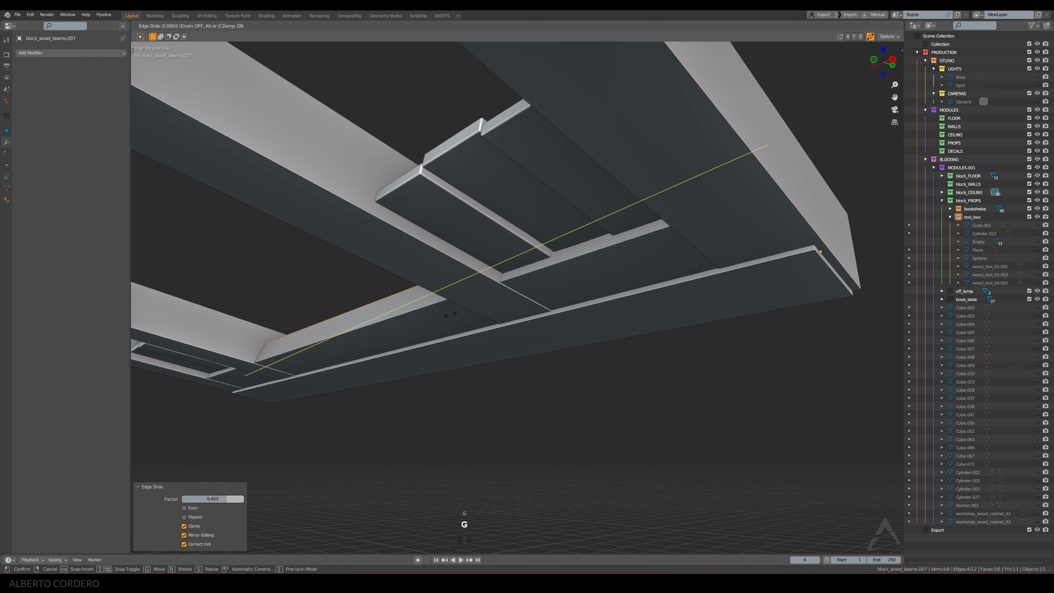
key(Escape)
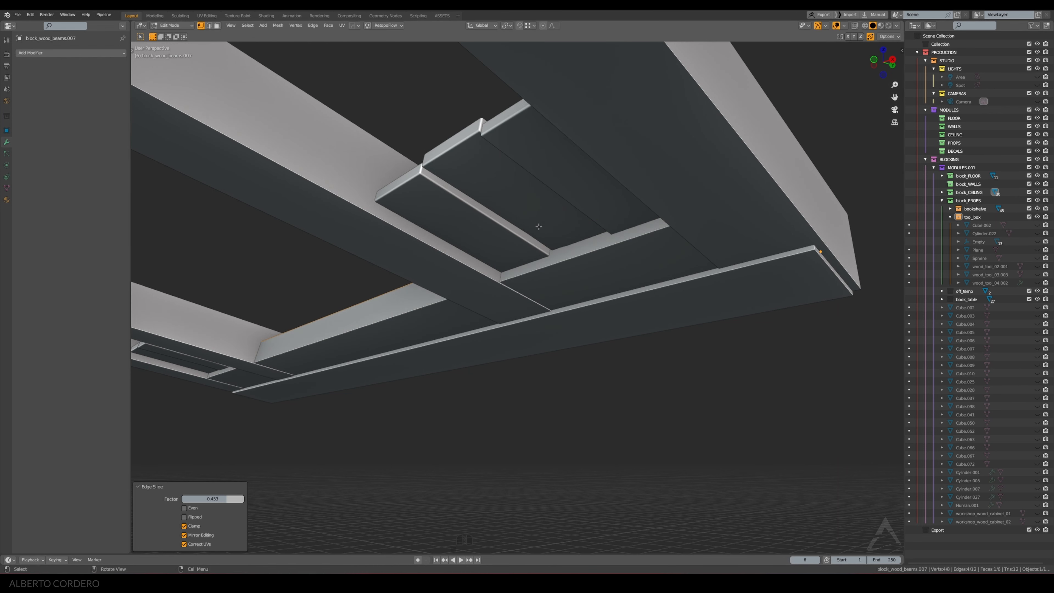
key(g)
key(z)
key(z)
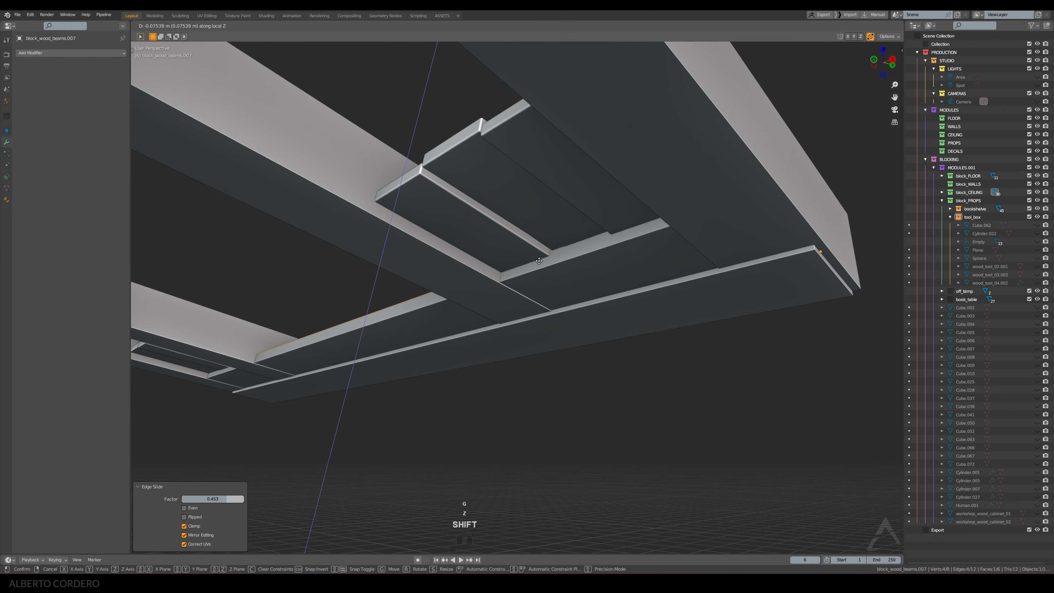
click(546, 234)
click(531, 264)
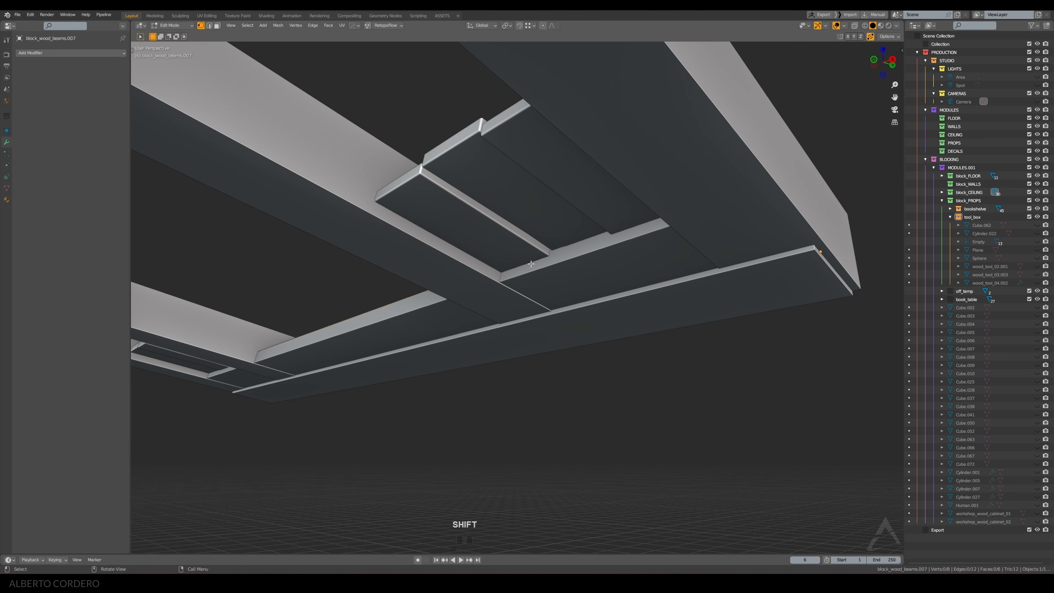
Move the thin crossbeam's inner side face about 0.185 m along local X toward the end crossbeam
key(3)
click(522, 269)
key(g)
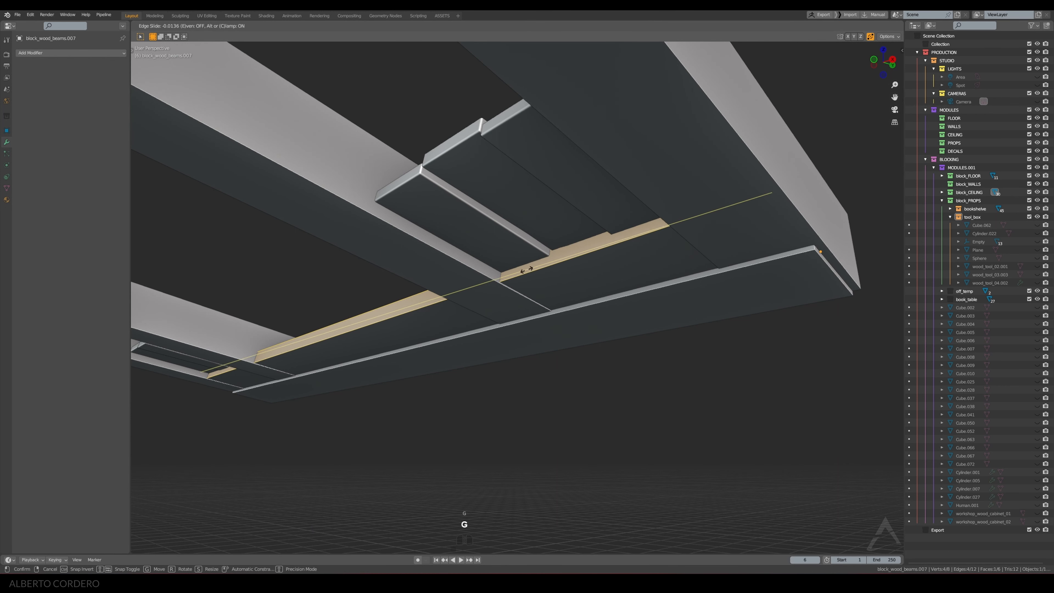
key(y)
key(x)
key(x)
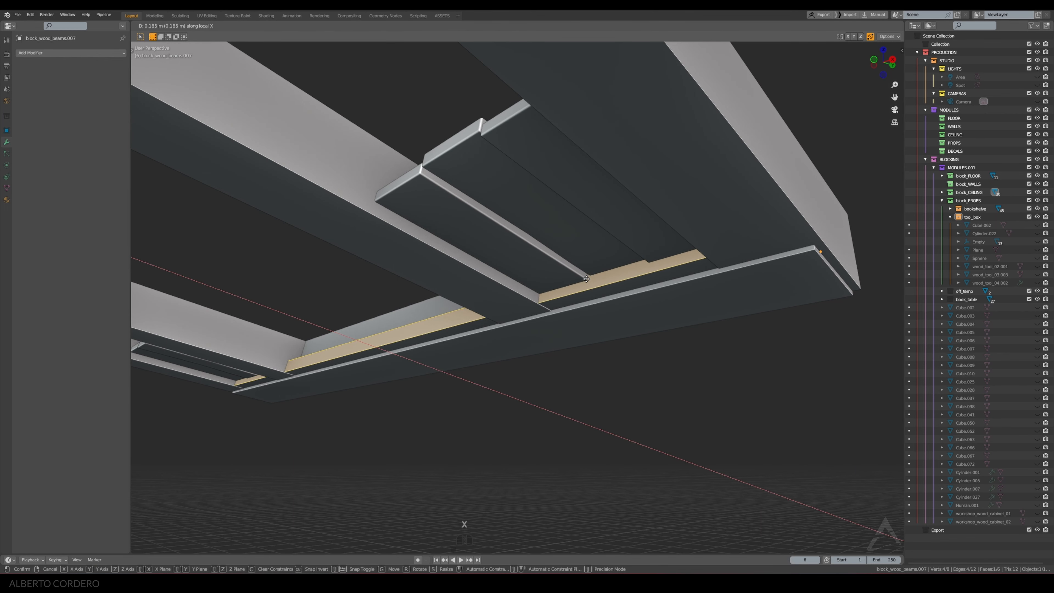
click(581, 292)
key(ctrl+z)
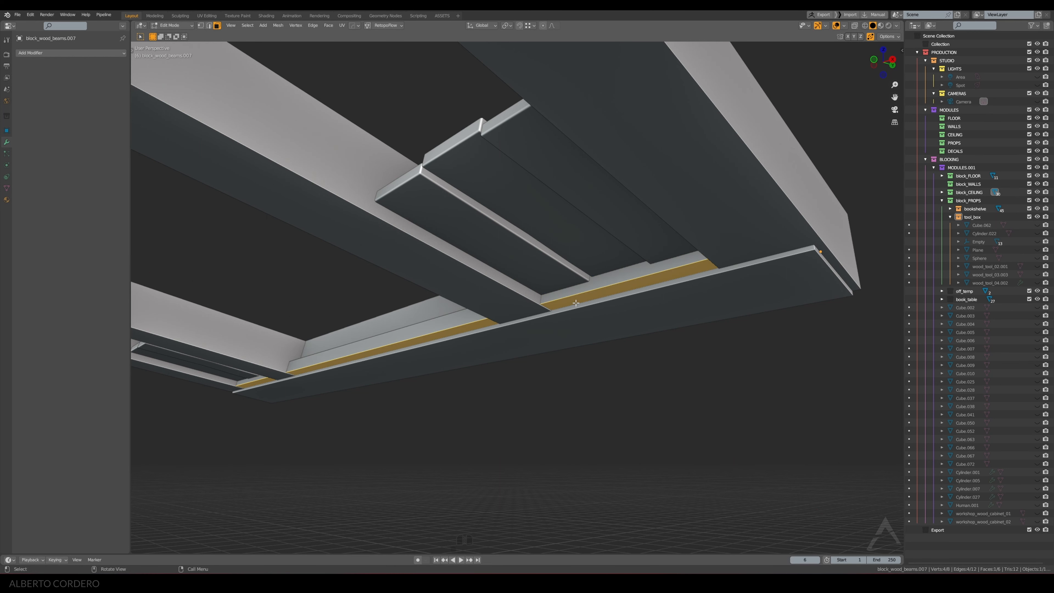
Raise the thin crossbeam's underside face about 0.013 m along local Z, leave mesh editing and clear the selection
key(g)
key(z)
key(z)
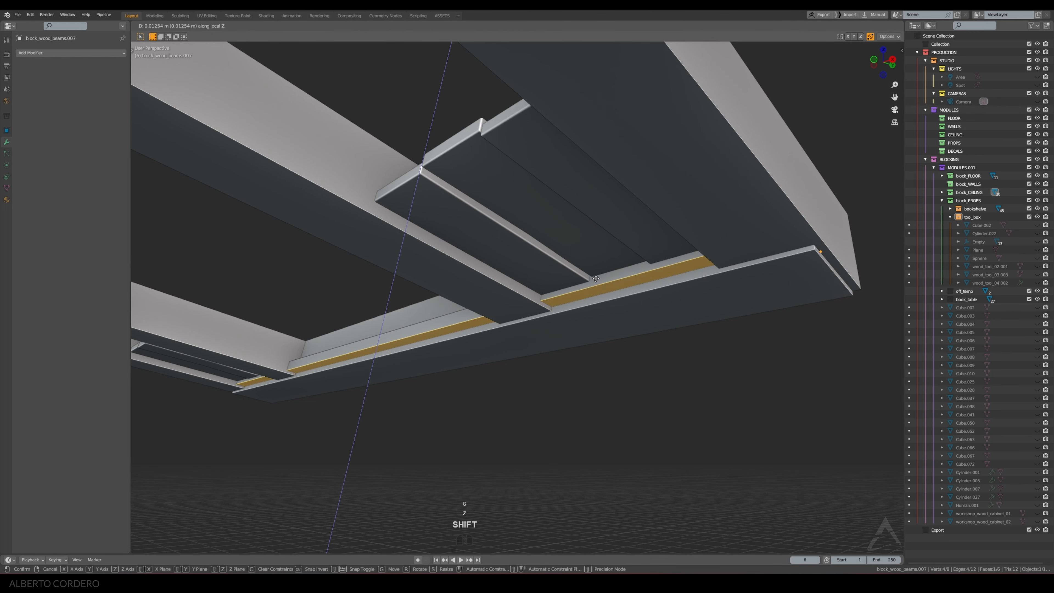
click(591, 281)
key(ctrl+Tab)
middle_drag(539, 282, 515, 295)
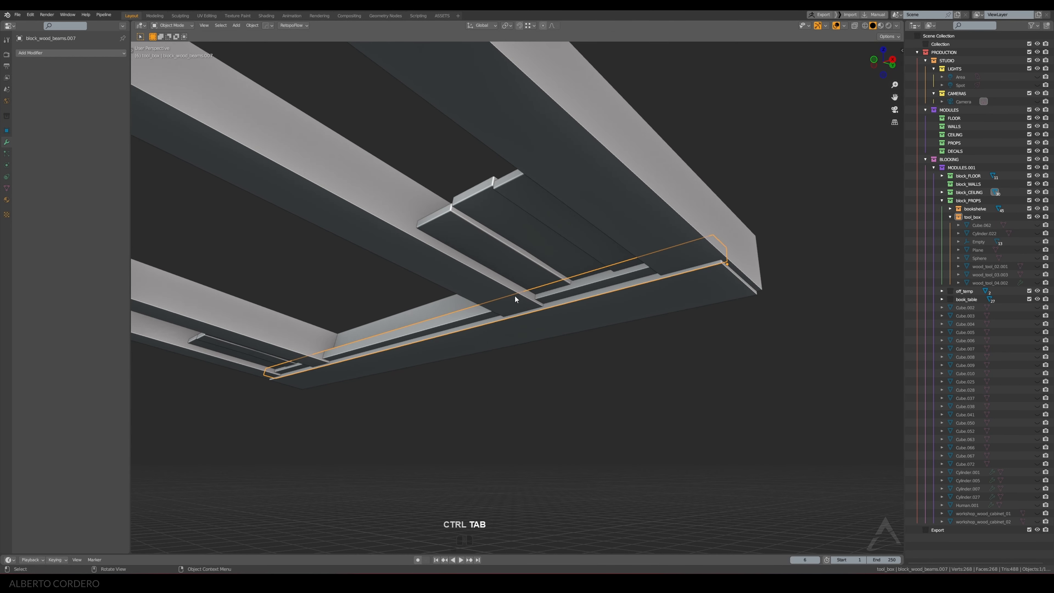
key(alt+a)
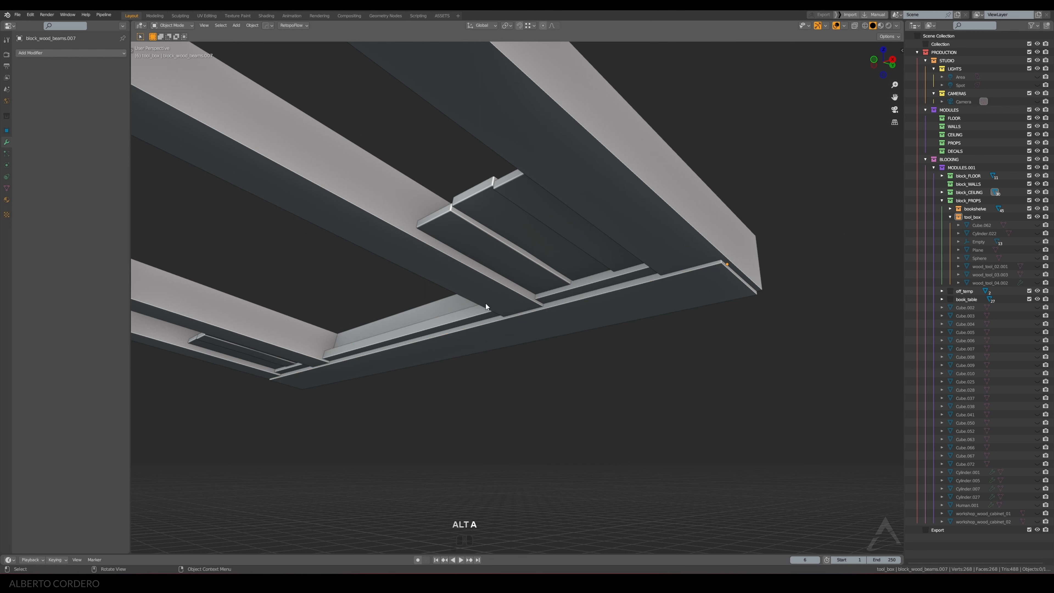
Shorten the thin crossbeam by moving its far end face about 3 m along X to the opposite plank bay
click(420, 332)
middle_drag(420, 331, 494, 303)
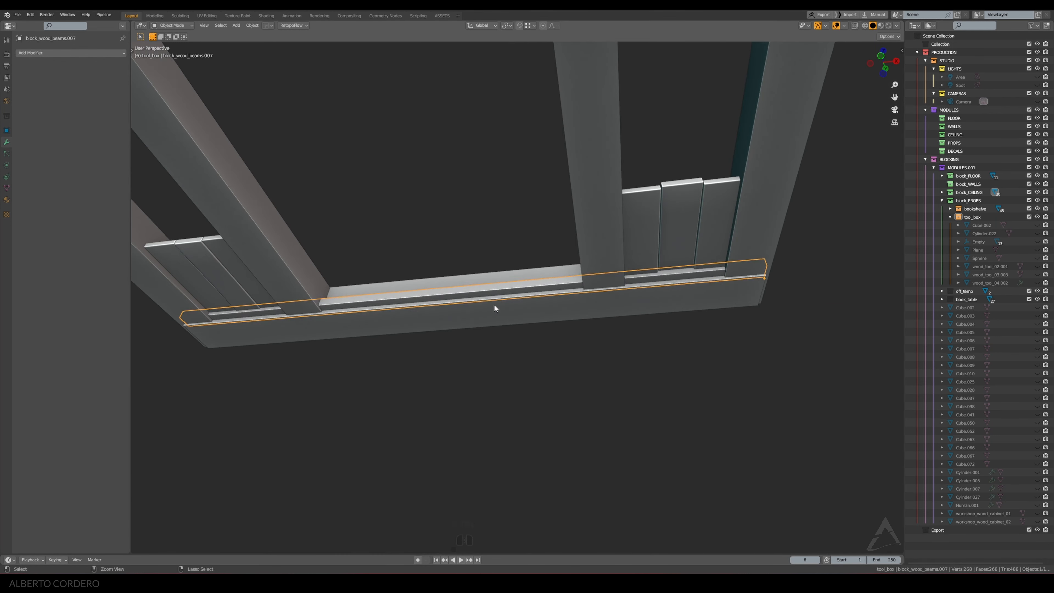
key(ctrl+Tab)
key(alt+z)
drag(219, 281, 166, 329)
key(alt+z)
key(g)
key(y)
key(x)
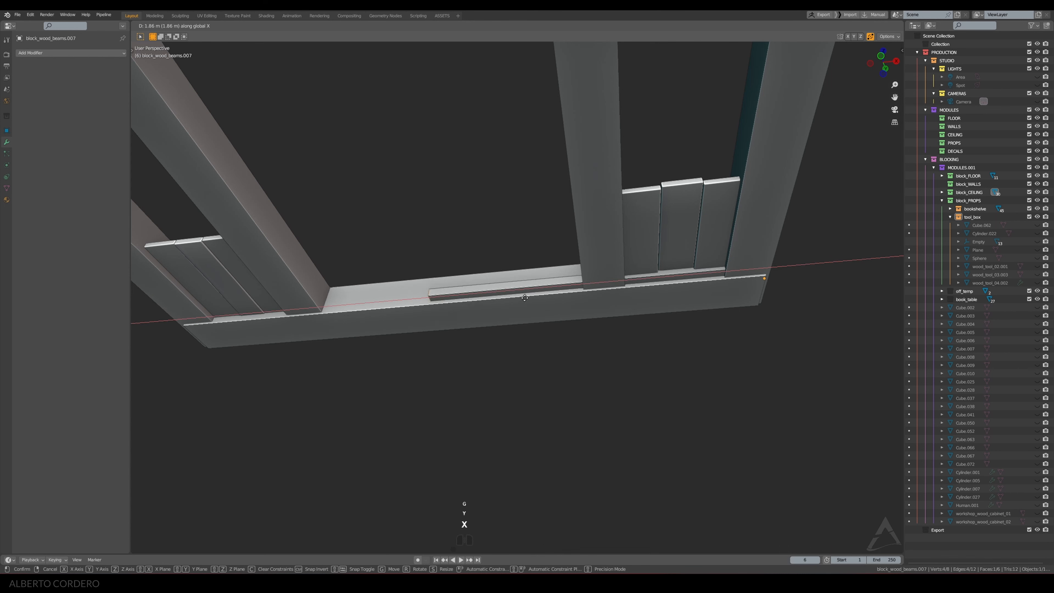
key(ctrl)
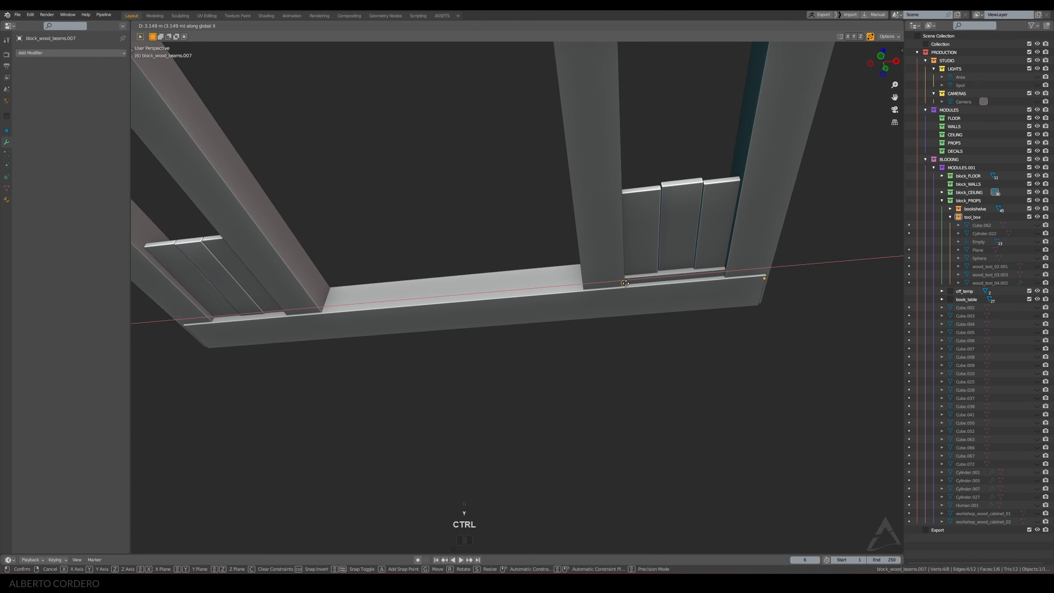
click(698, 262)
key(alt+z)
key(alt+z)
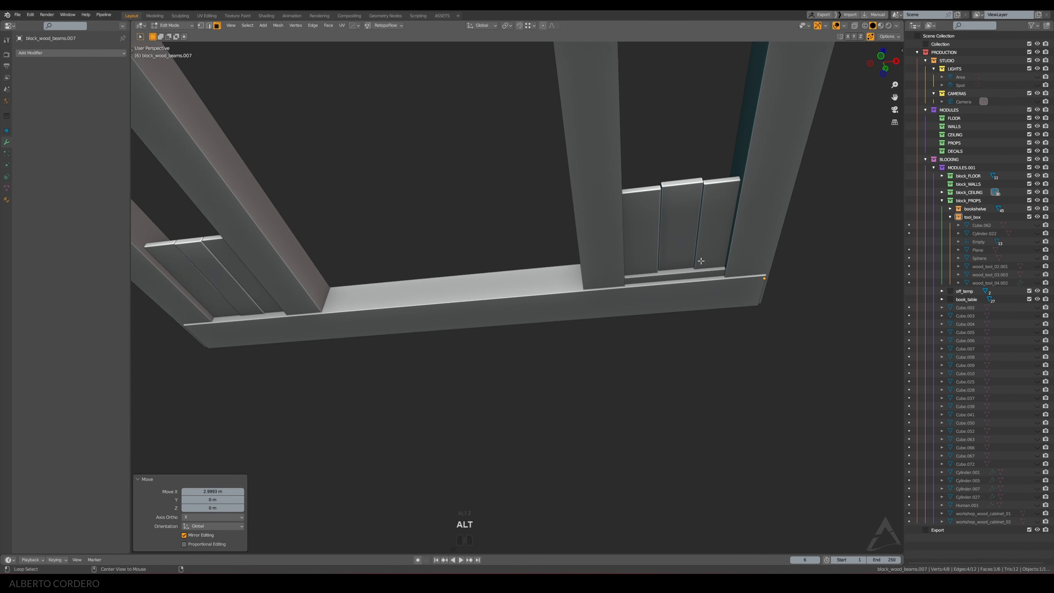
Shift the short piece about 0.19 m inward along X and trim its inner end about 0.22 m along X
key(ctrl+Tab)
key(g)
key(x)
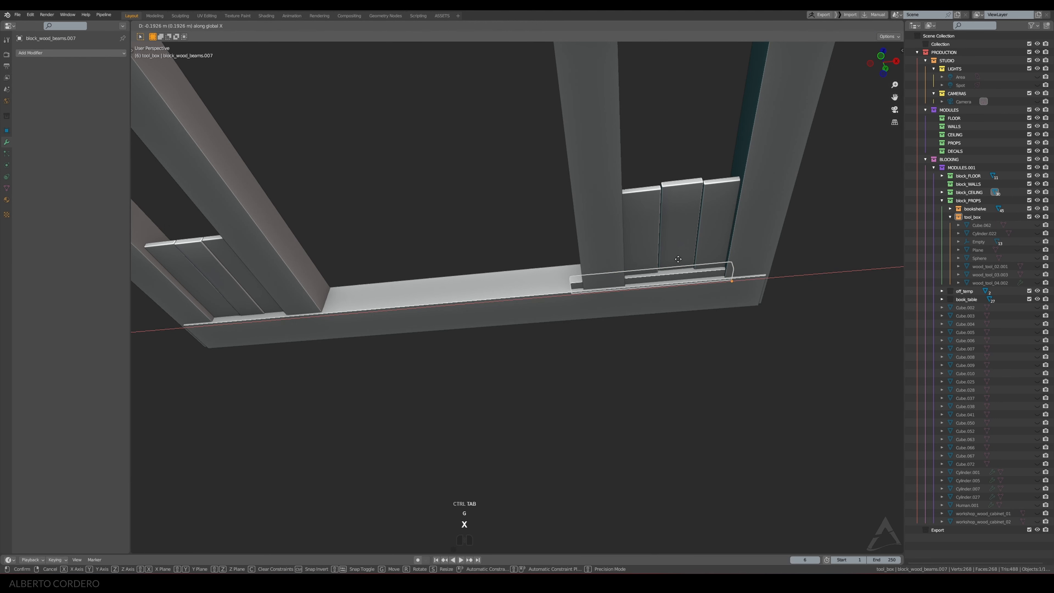
click(678, 259)
key(ctrl+Tab)
key(alt+z)
key(g)
key(x)
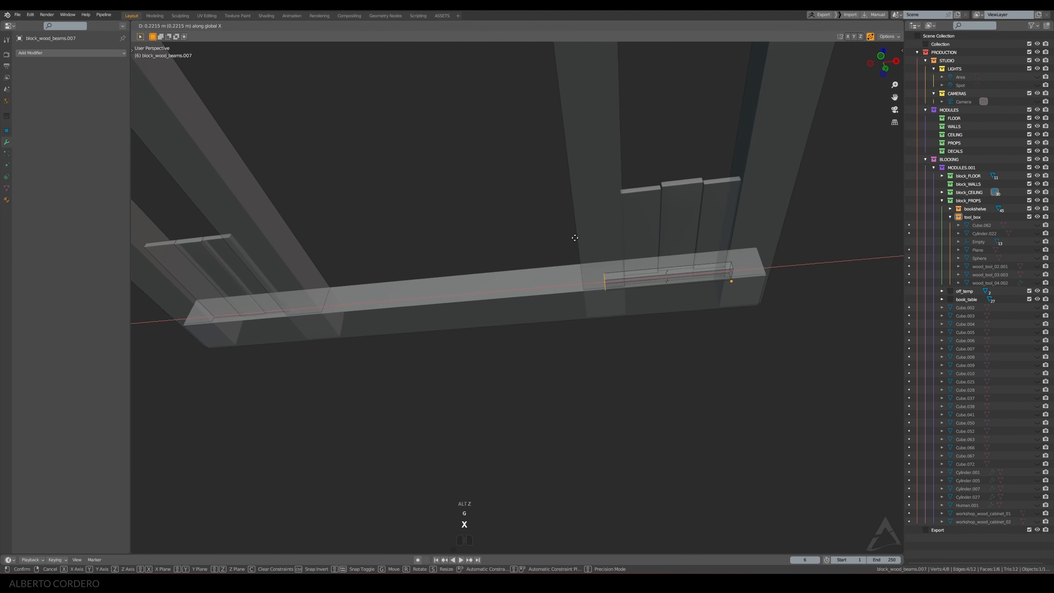
click(578, 235)
key(alt+z)
key(ctrl+Tab)
middle_drag(593, 246, 645, 269)
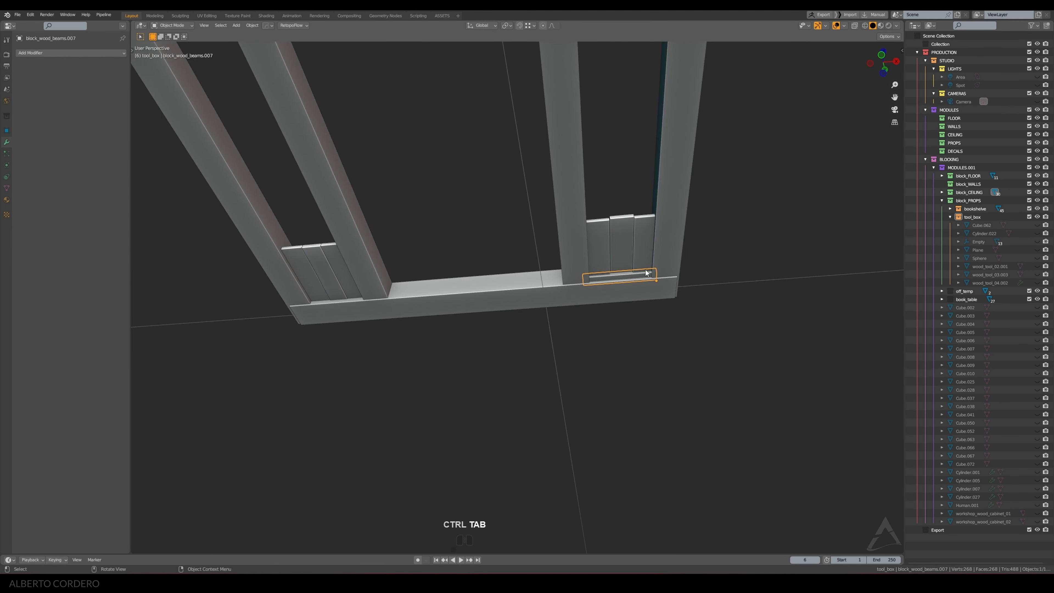
Duplicate the short piece about 2.93 m along X to the opposite plank bay and unhide all objects
key(shift+d)
key(x)
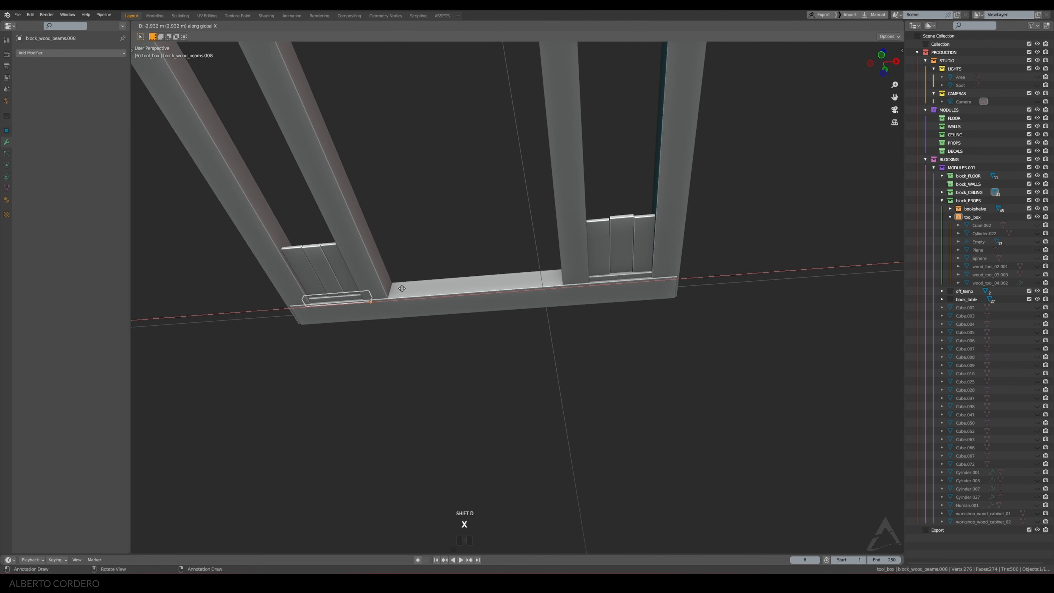
click(411, 287)
middle_drag(410, 286, 584, 302)
key(alt+h)
Select both short end pieces and move them about 0.03 m along their local X against the plank ends
click(565, 291)
scroll(593, 309, up, 3)
scroll(637, 273, up, 2)
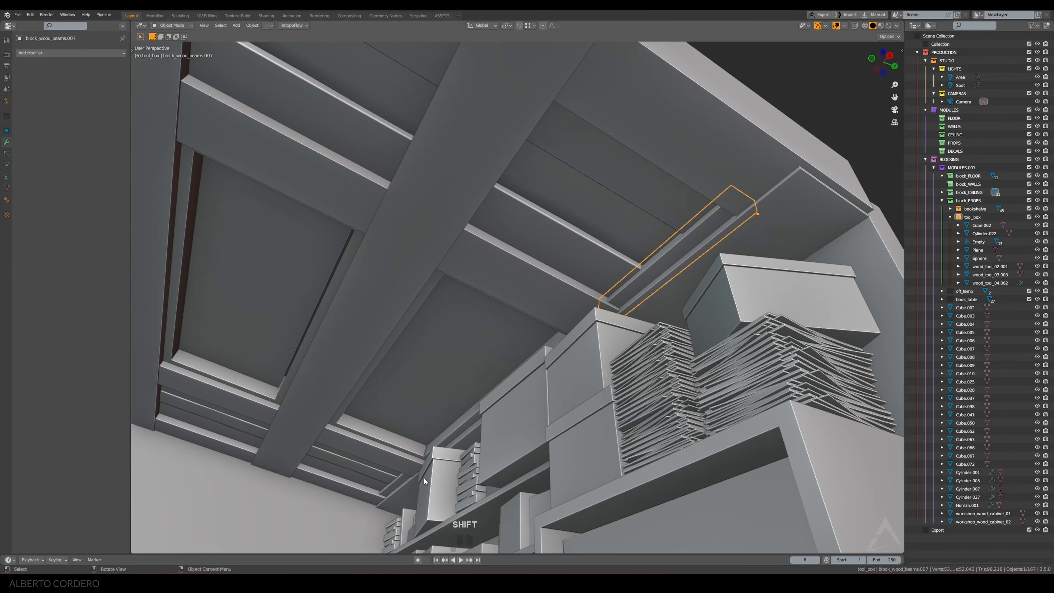
shift+click(392, 486)
mouse_move(514, 292)
middle_down()
mouse_move(544, 334)
mouse_move(517, 303)
middle_up()
scroll(521, 298, up, 3)
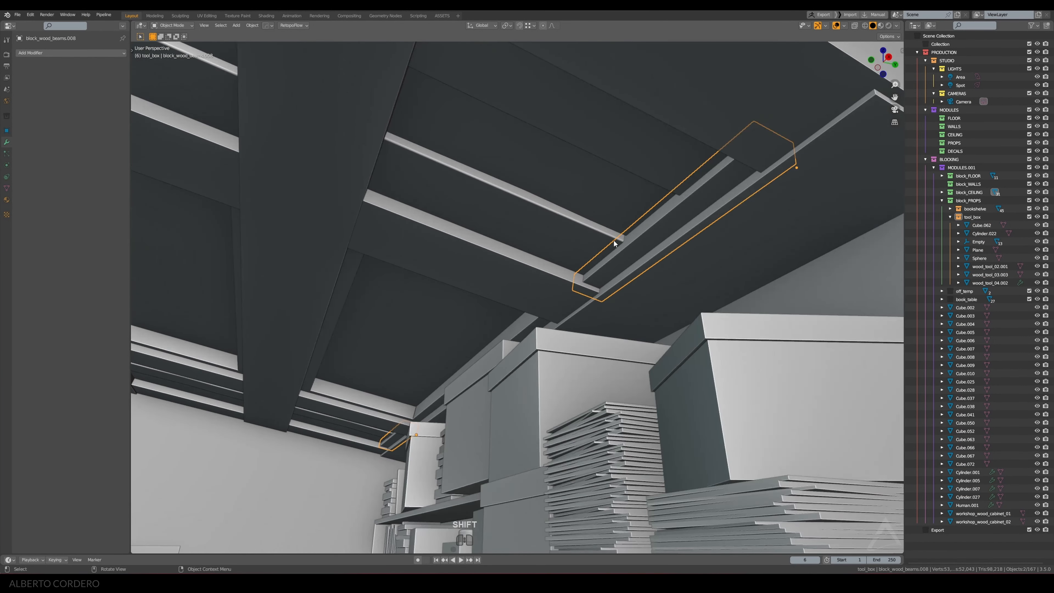
shift+middle_drag(613, 239, 593, 261)
key(g)
key(z)
key(x)
key(x)
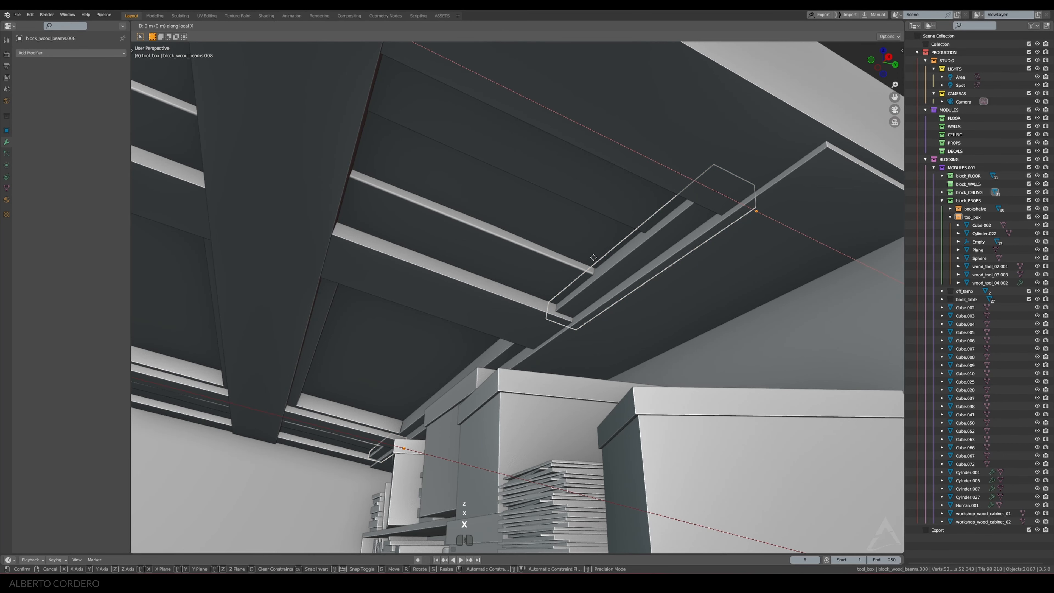
click(569, 246)
scroll(564, 245, down, 5)
shift+middle_drag(566, 245, 596, 262)
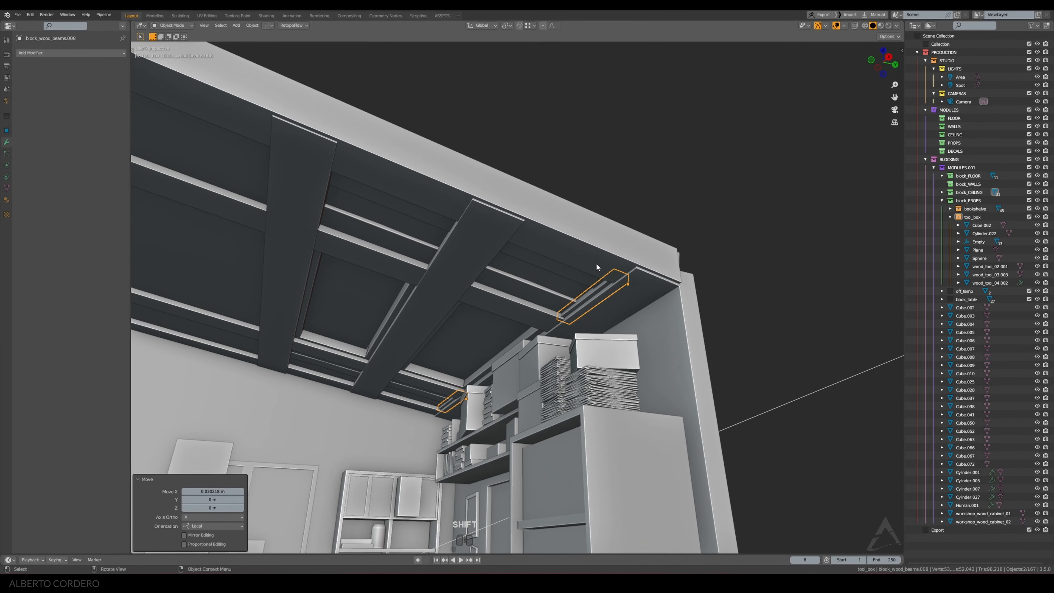
Duplicate the pair of short pieces about 1.01 m along local X to the far side of the next crossbeam
key(shift+d)
key(x)
key(x)
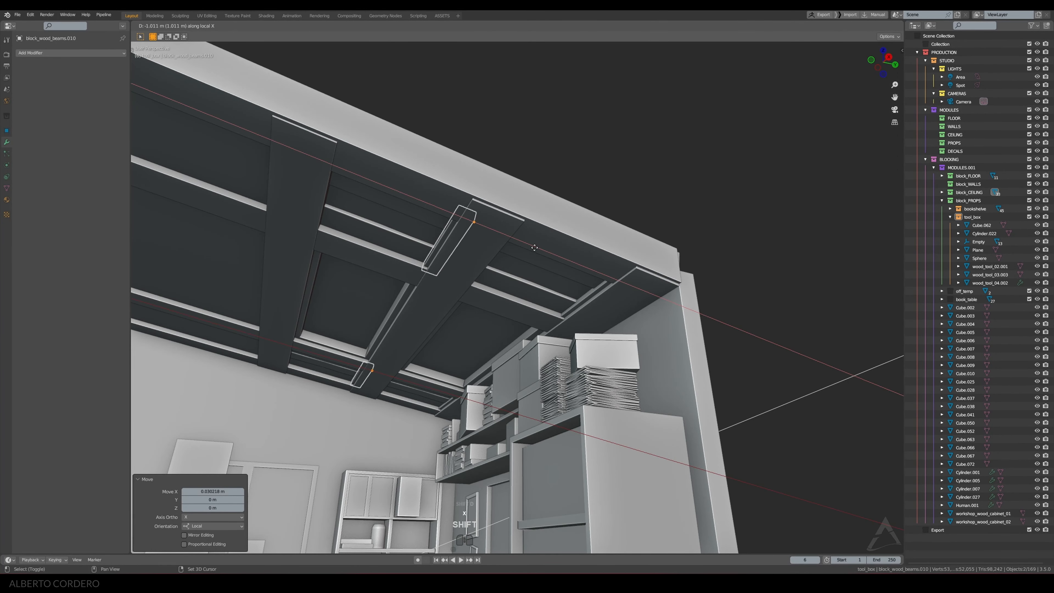
click(533, 254)
middle_drag(532, 251, 452, 272)
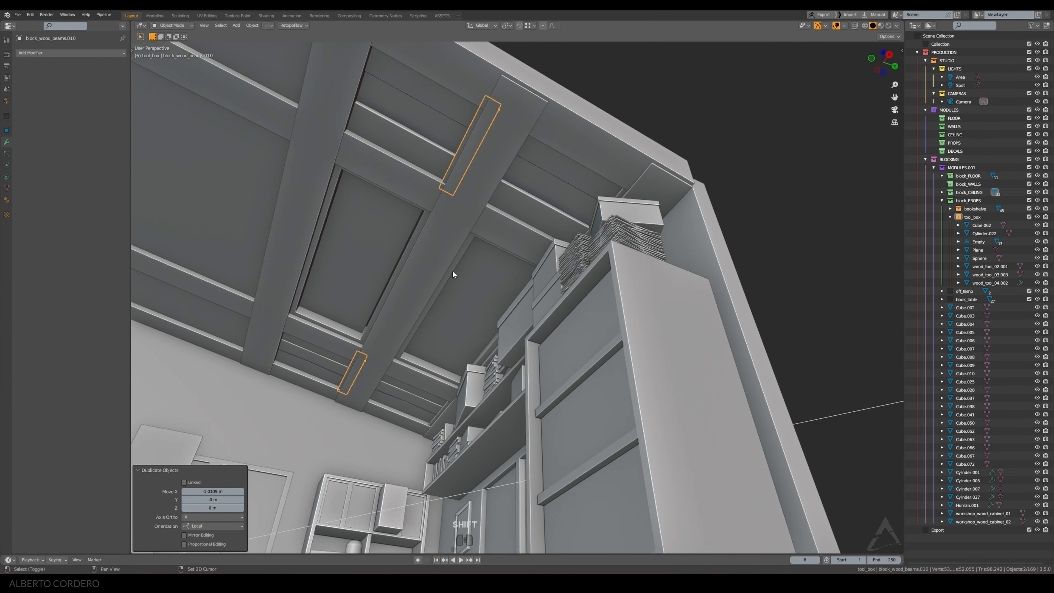
Duplicate the pair again about 0.26 m back along local X to the same crossbeam's other side
key(shift+d)
key(x)
key(x)
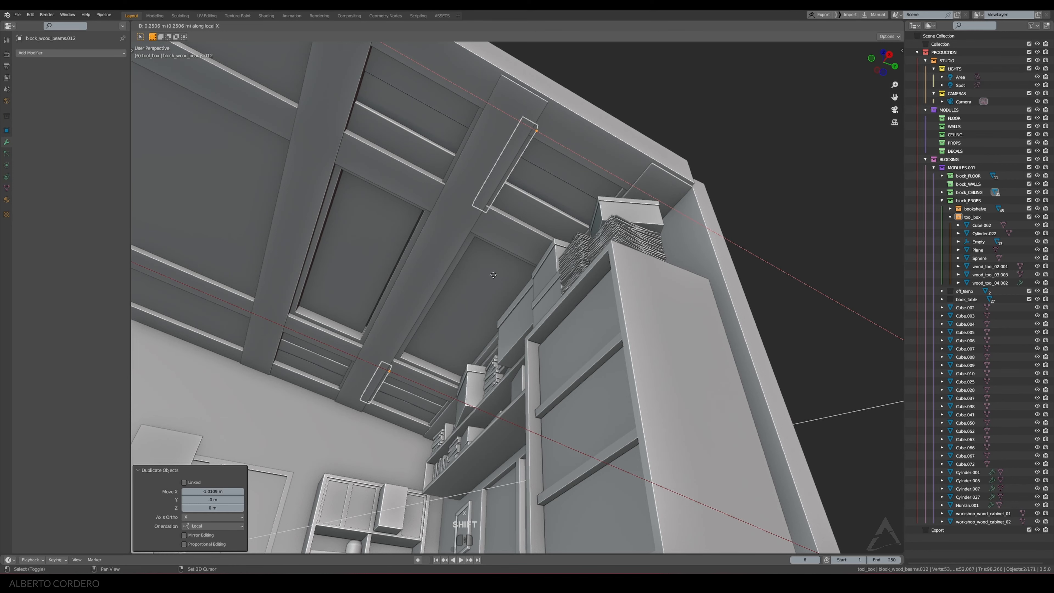
click(501, 276)
Duplicate the pair about 1.01 m along local X to the following crossbeam and clear the selection
key(shift+d)
key(x)
key(x)
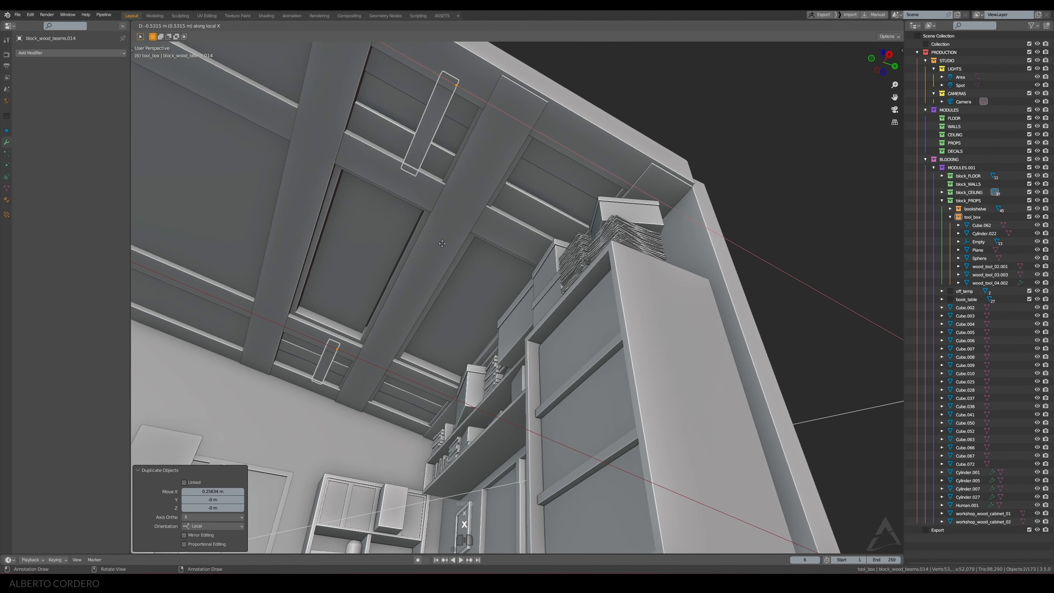
click(395, 230)
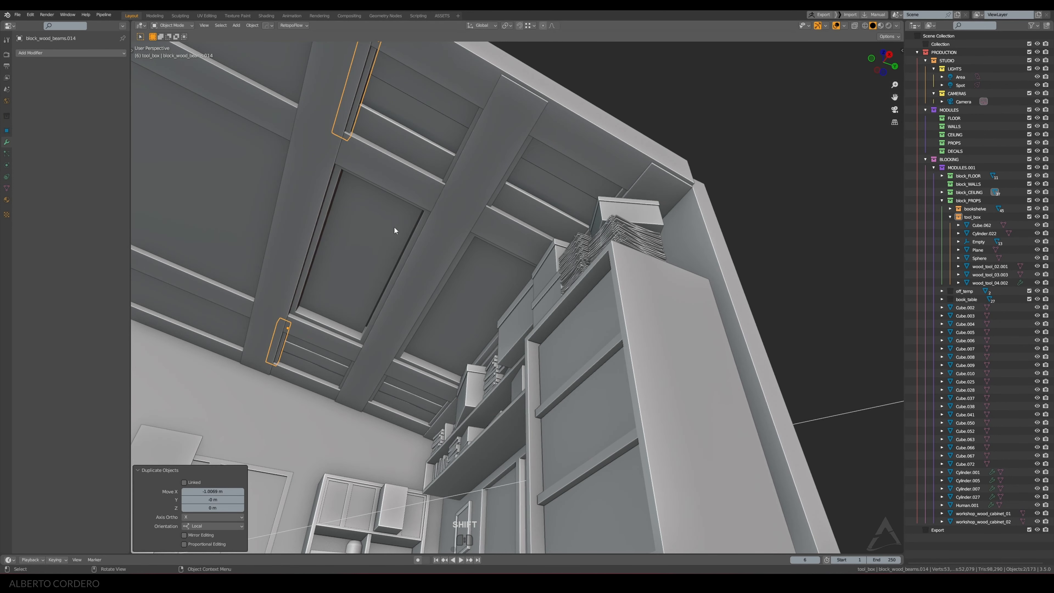
key(alt+a)
scroll(510, 245, down, 3)
middle_drag(522, 245, 566, 269)
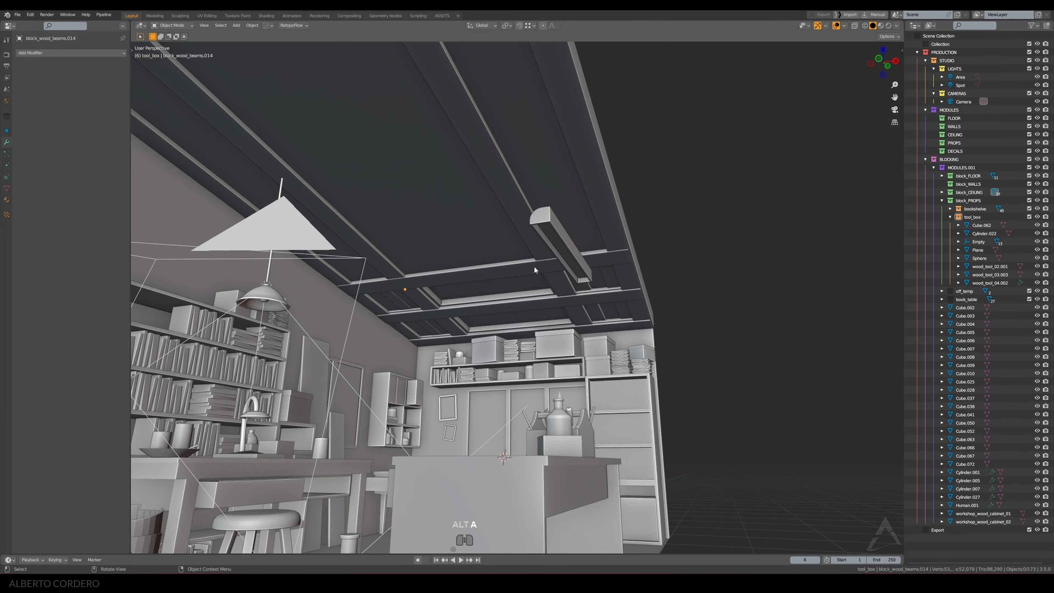
Lower the protruding ceiling plank above the stacked boxes in the rear bay about 0.027 m along global Z
key(KP_0)
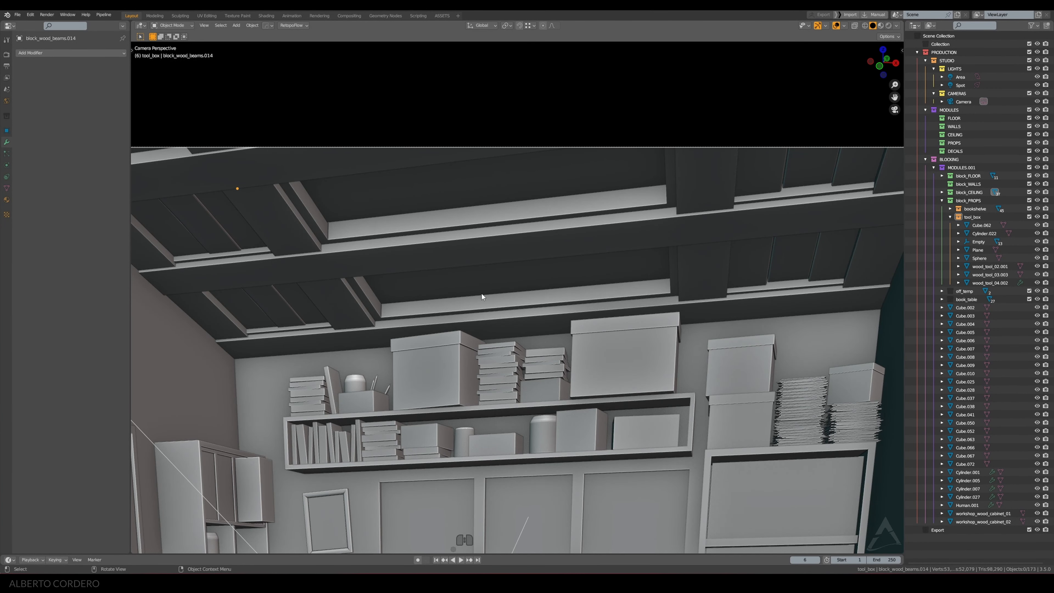
click(786, 245)
key(KP_Decimal)
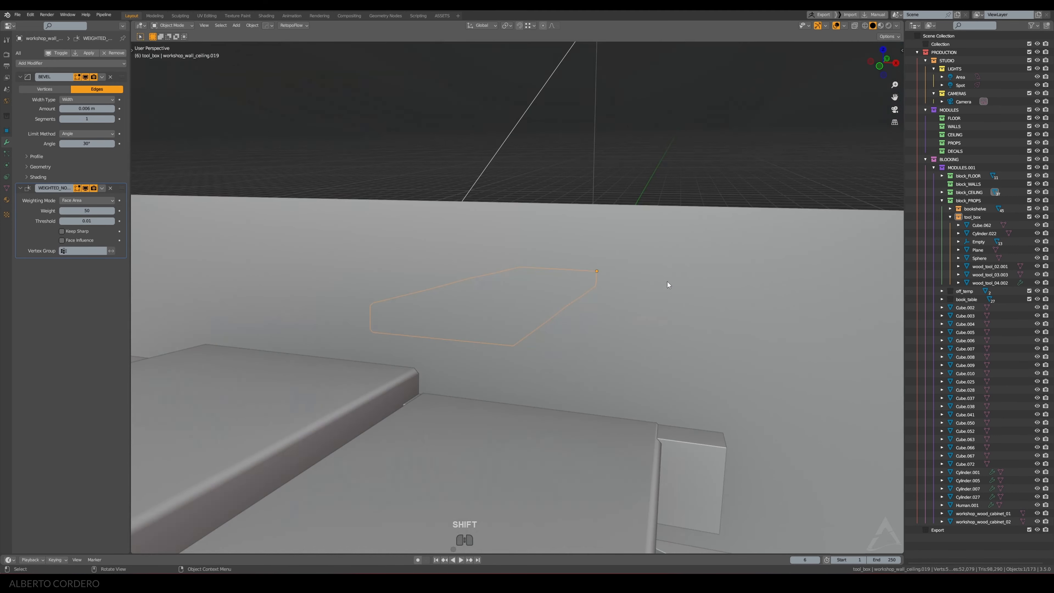
middle_drag(668, 285, 616, 260)
key(g)
key(z)
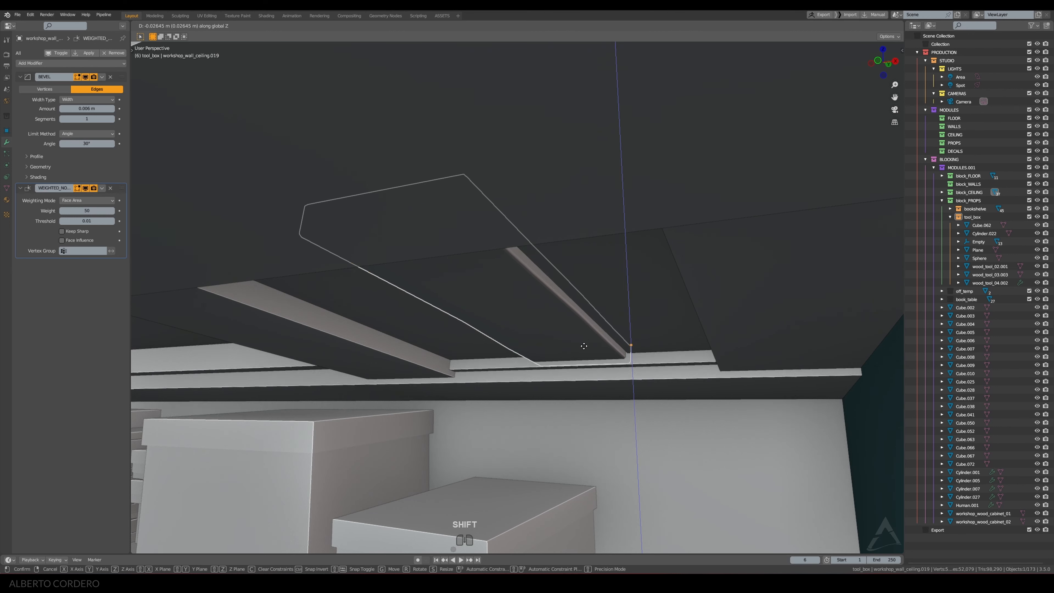
click(585, 349)
key(r)
key(z)
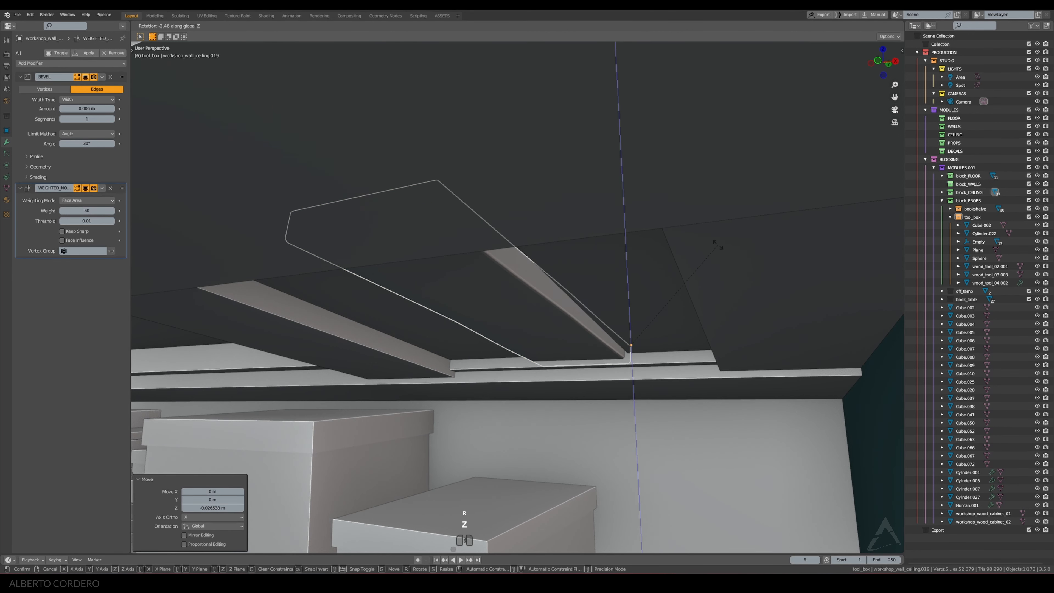
right_click(726, 240)
Tilt the lowered plank slightly around global X, adjust its height along Z, and clear the selection
key(r)
key(x)
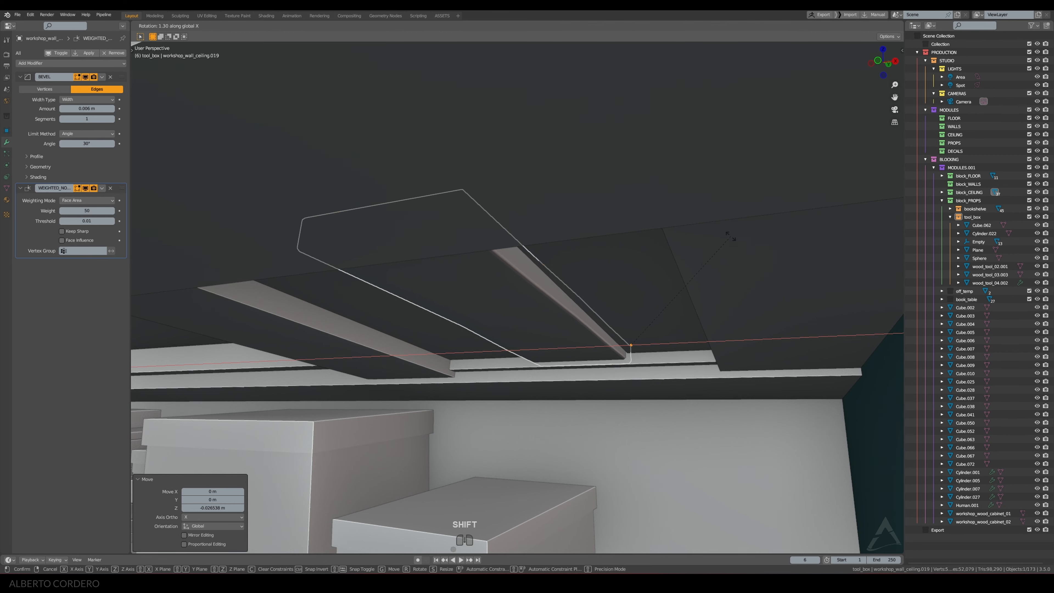
click(600, 290)
key(g)
key(z)
click(603, 279)
key(alt+a)
scroll(602, 283, down, 2)
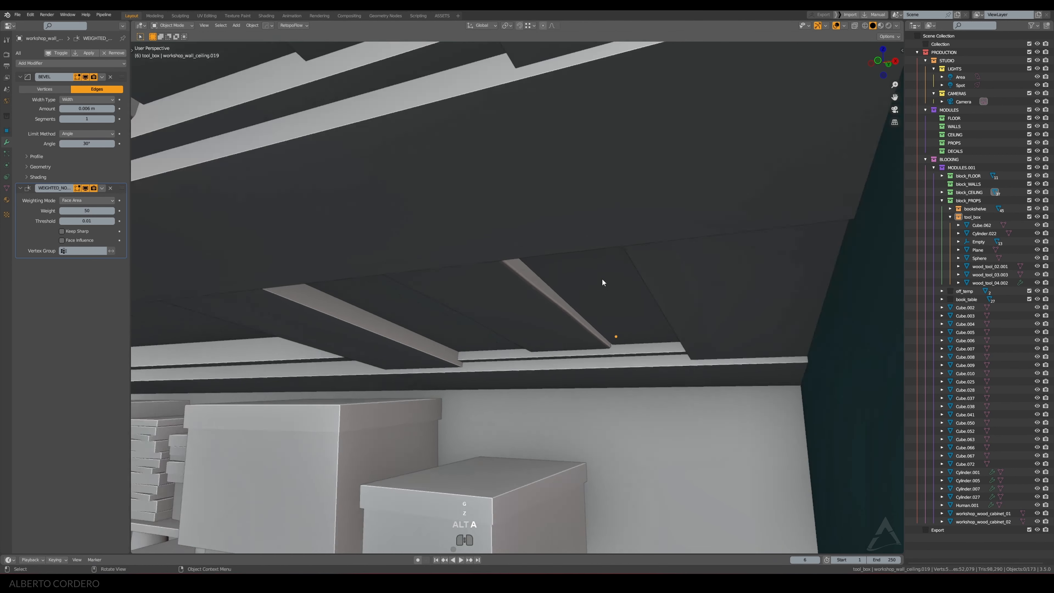
Raise the tilted plank above the stacked boxes about 0.014 m along global Z
middle_drag(602, 282, 566, 309)
scroll(558, 314, up, 2)
click(539, 329)
key(g)
key(z)
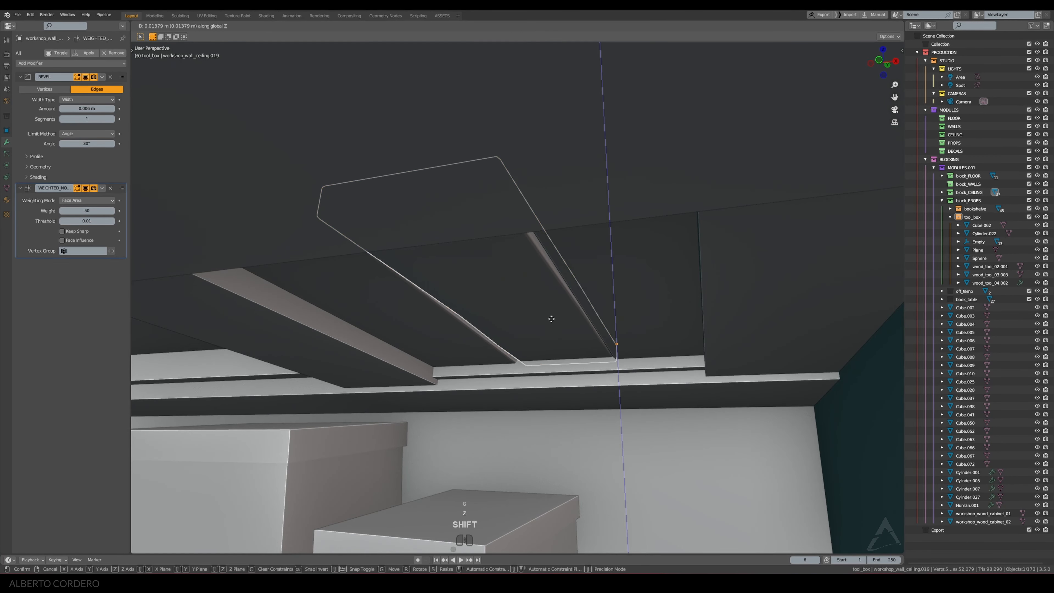
click(552, 317)
Rotate the neighbouring plank 3.67° around global X, raise it about 0.005 m along Z, and clear the selection
key(r)
key(x)
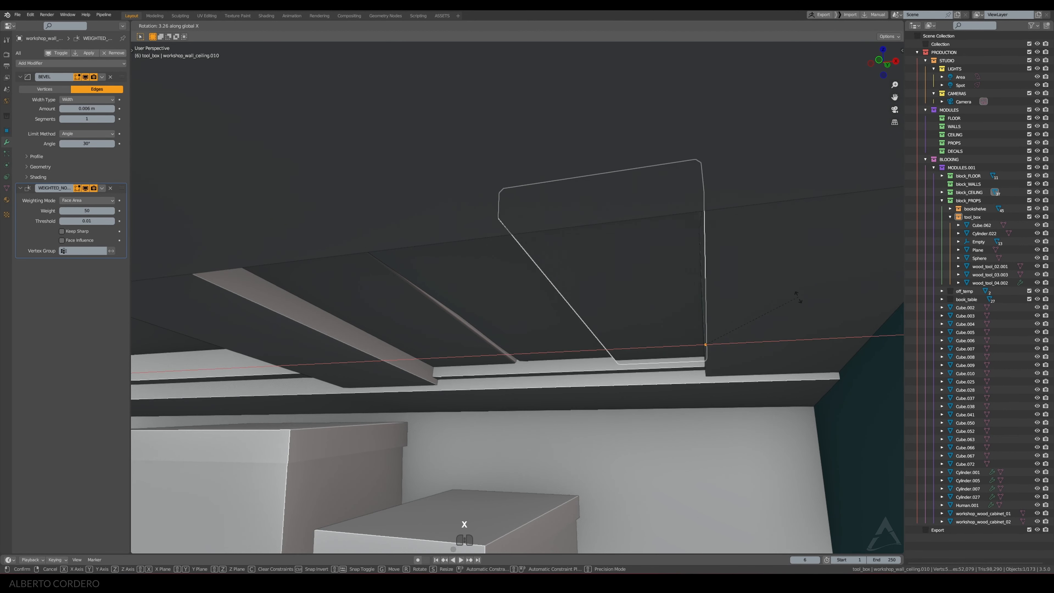
click(629, 248)
middle_drag(628, 248, 689, 242)
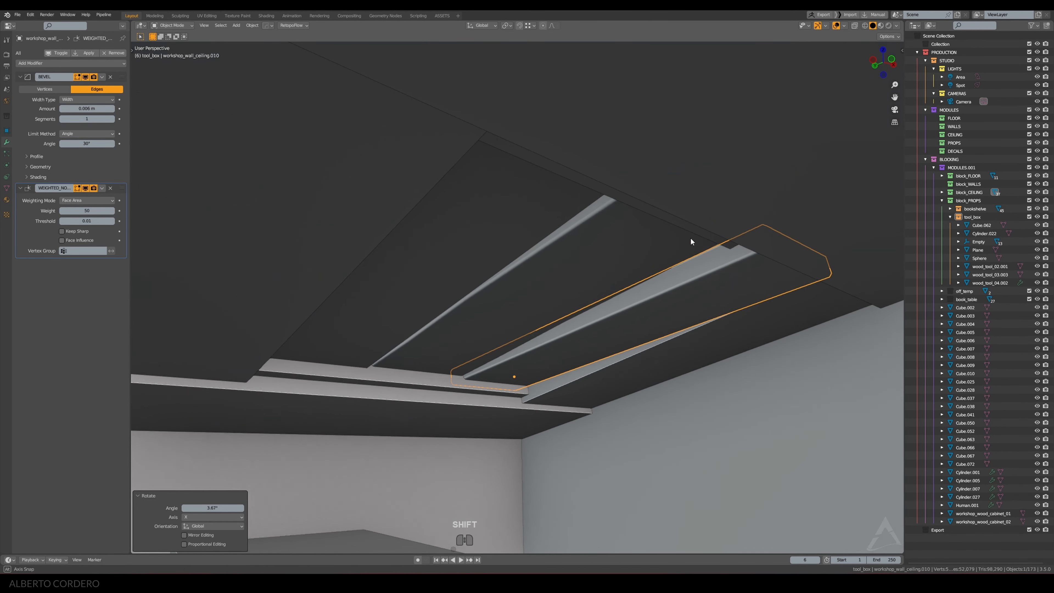
key(g)
key(z)
click(745, 249)
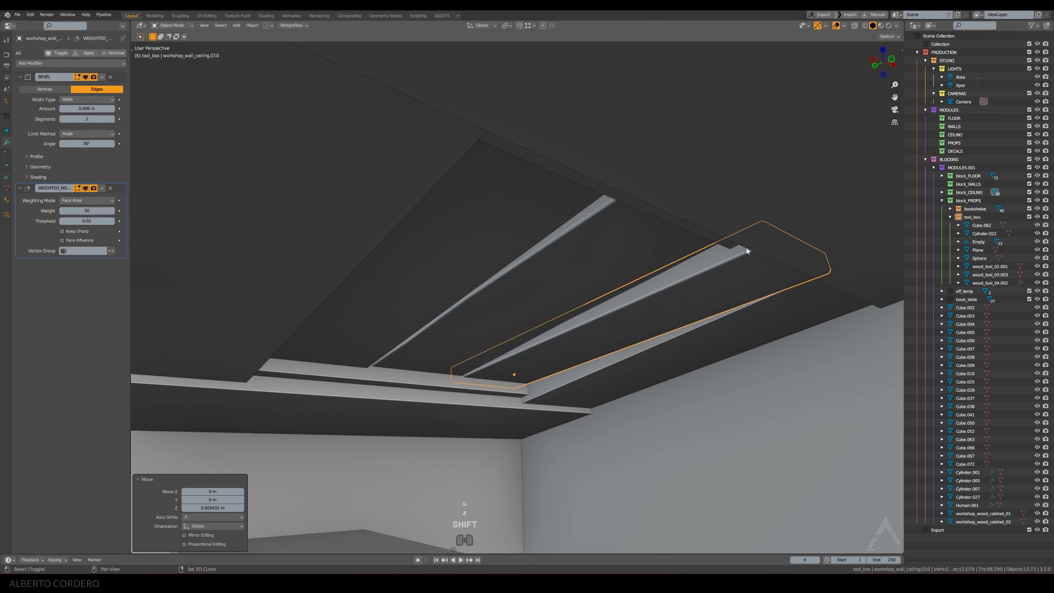
key(alt+a)
Examine the whole workshop through the camera in solid and rendered shading with overlays hidden, and return to solid shading
scroll(564, 299, down, 3)
middle_drag(564, 299, 538, 288)
key(KP_0)
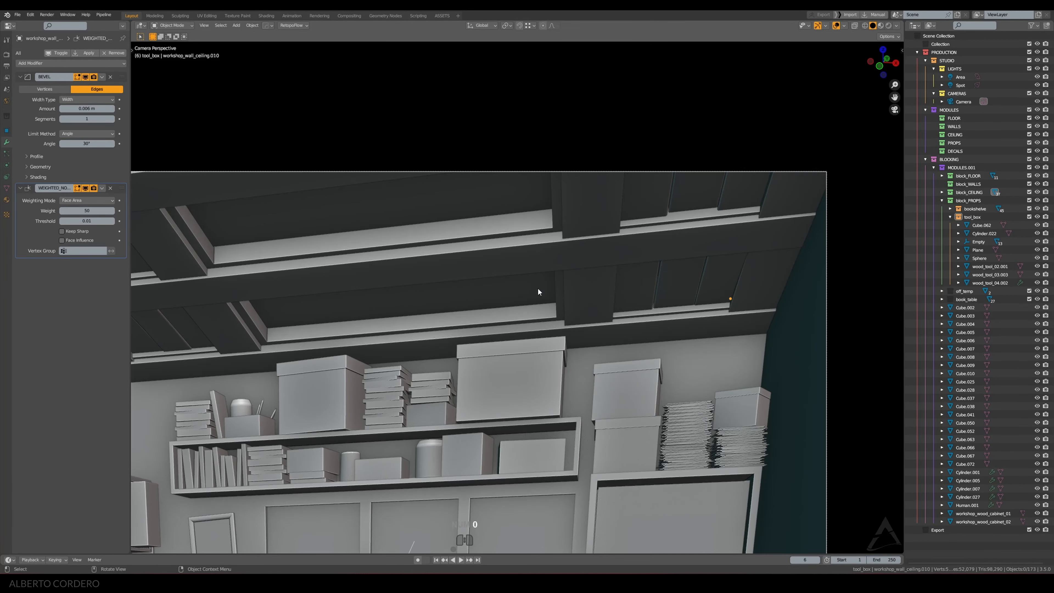
scroll(640, 275, down, 5)
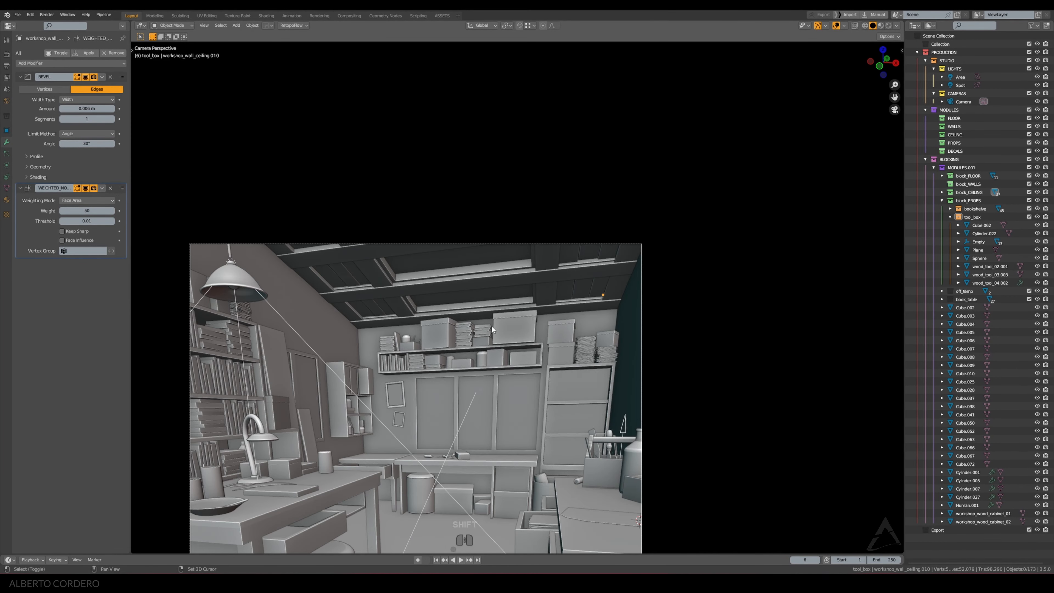
shift+middle_drag(493, 321, 590, 216)
scroll(583, 218, down, 1)
scroll(589, 218, up, 1)
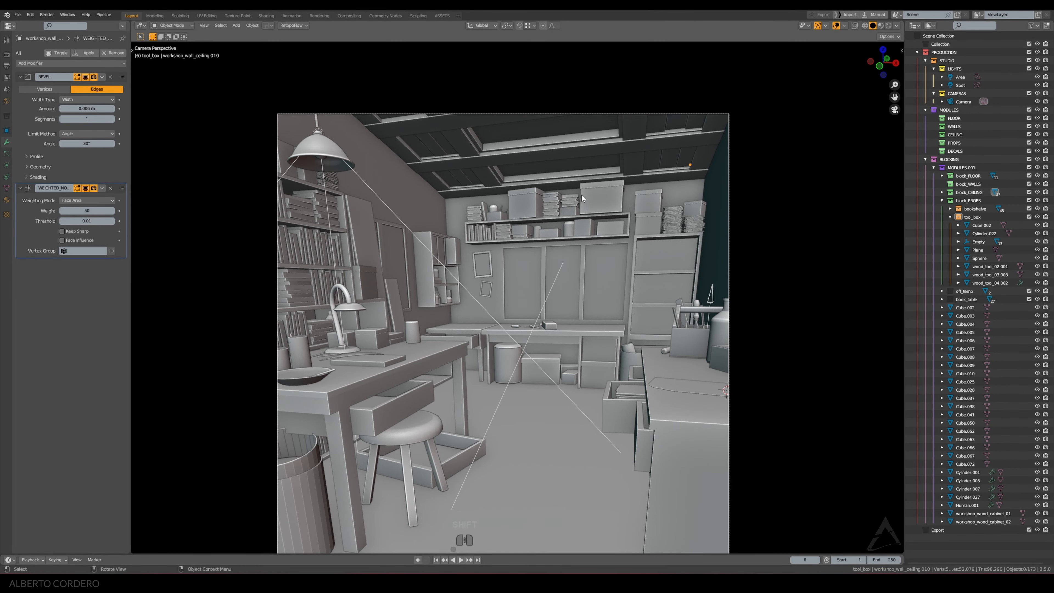
scroll(590, 187, down, 1)
shift+middle_drag(589, 186, 599, 145)
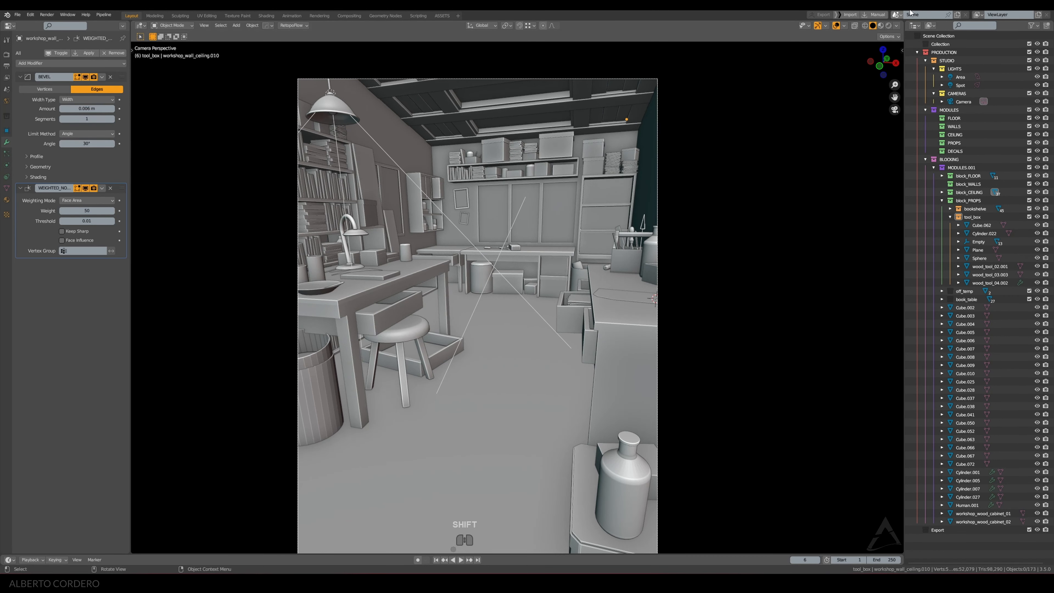
click(889, 26)
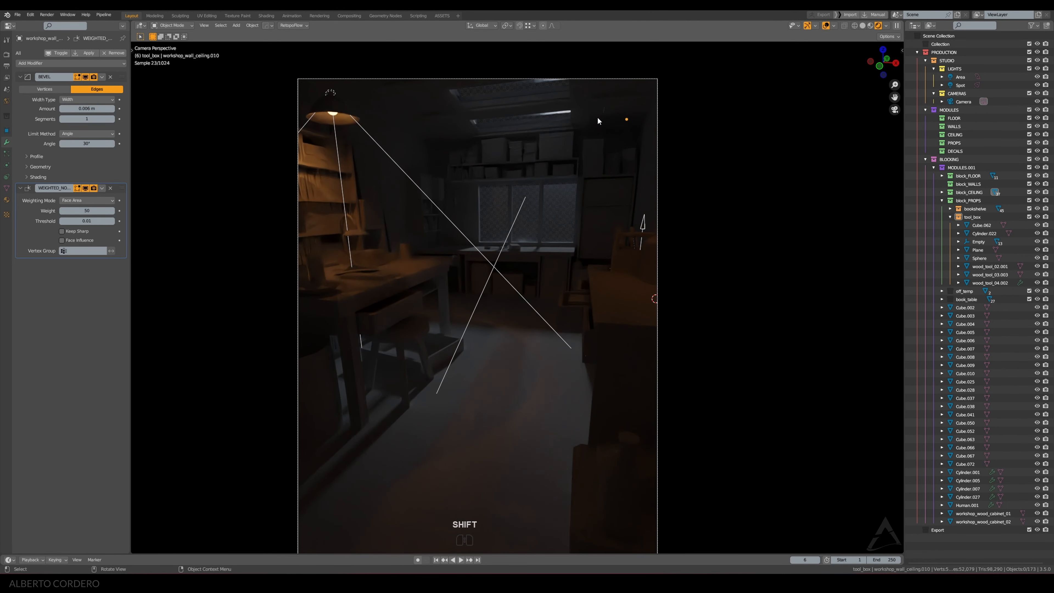
click(826, 26)
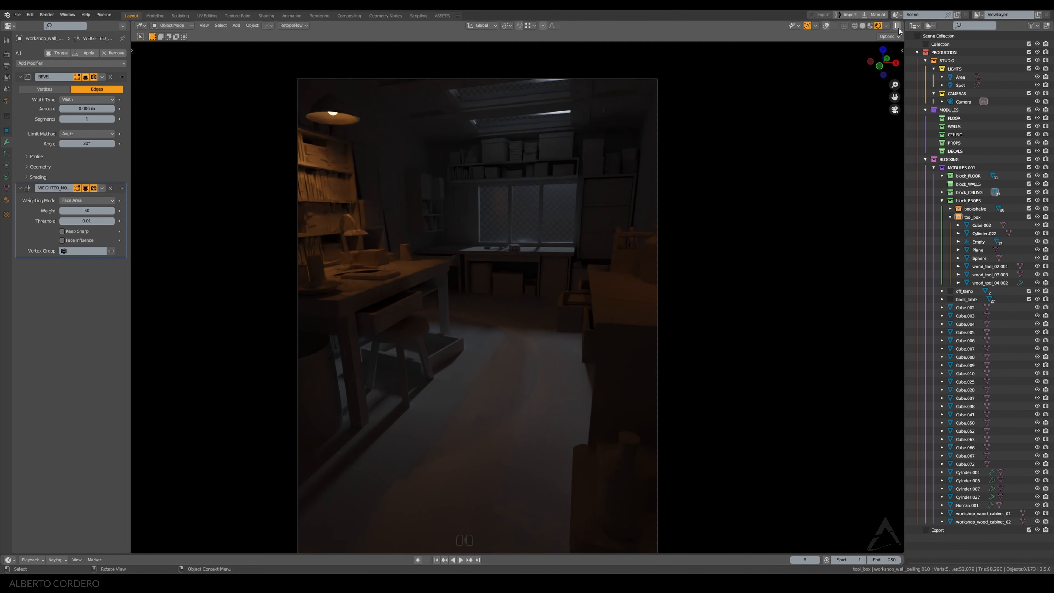
click(862, 26)
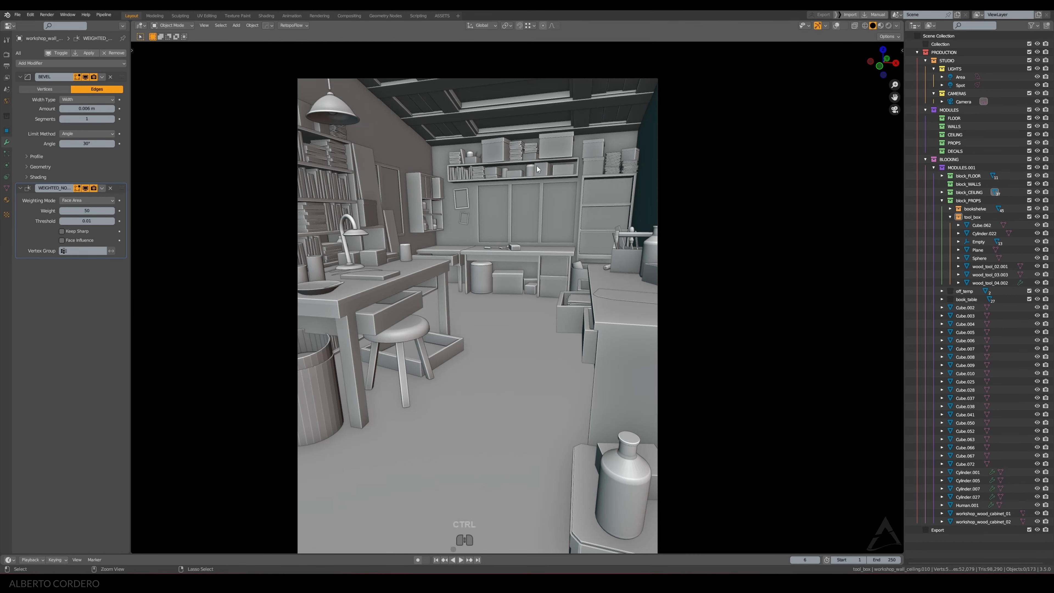
Save the workshop blockout file
shift+middle_drag(536, 165, 532, 131)
key(ctrl+s)
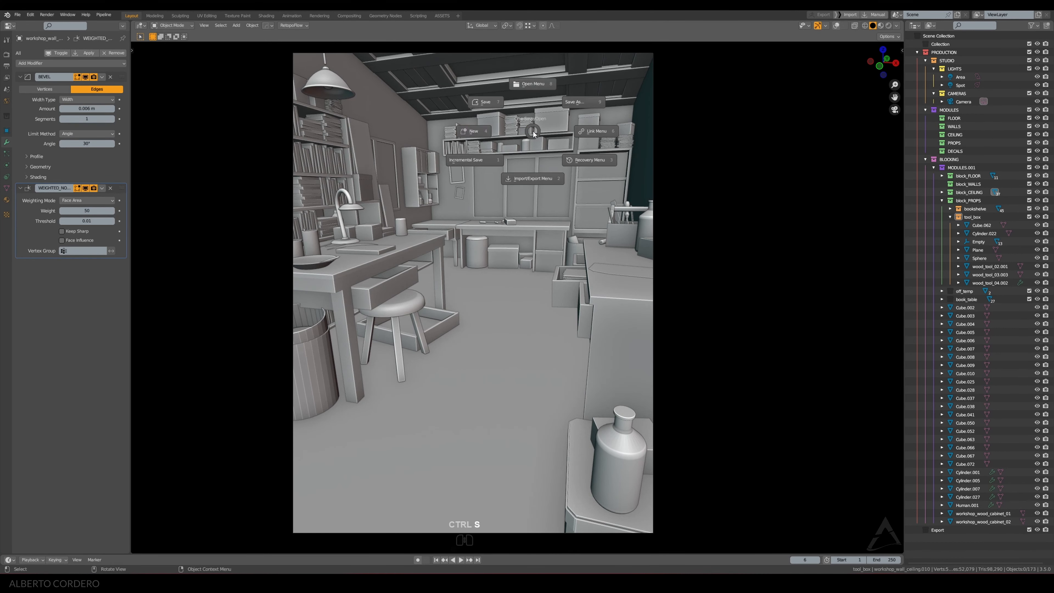
click(487, 103)
Render the current frame through the camera, close the render result, and save the file again
key(F12)
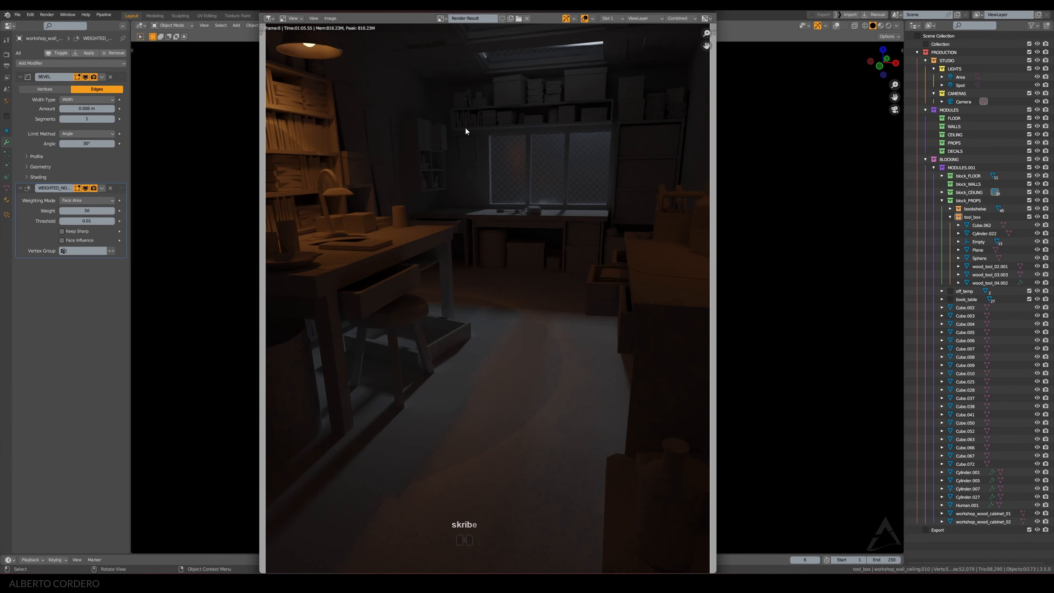
key(ctrl+s)
click(707, 12)
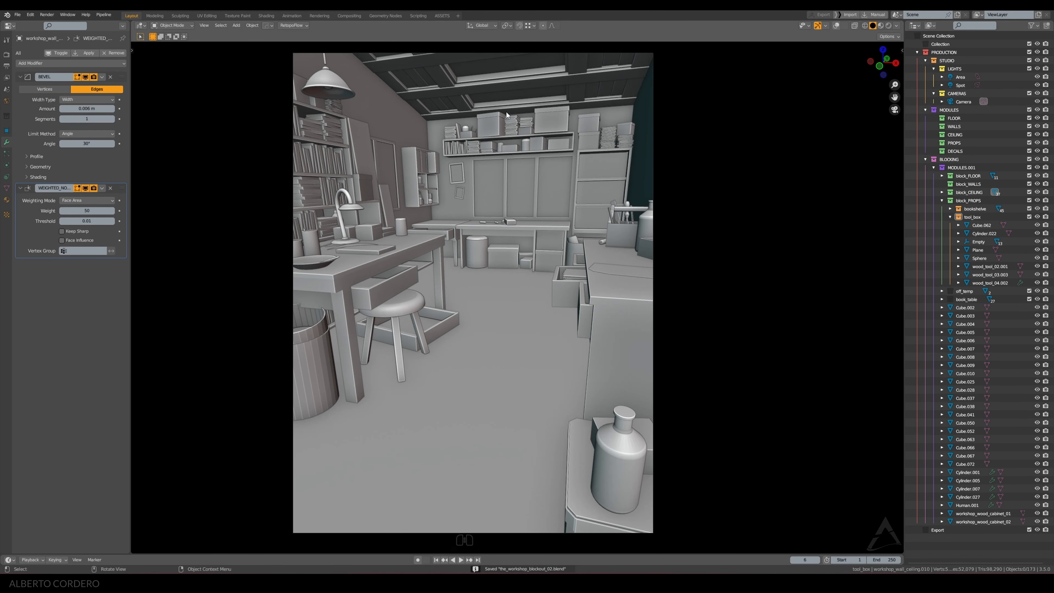
key(ctrl+s)
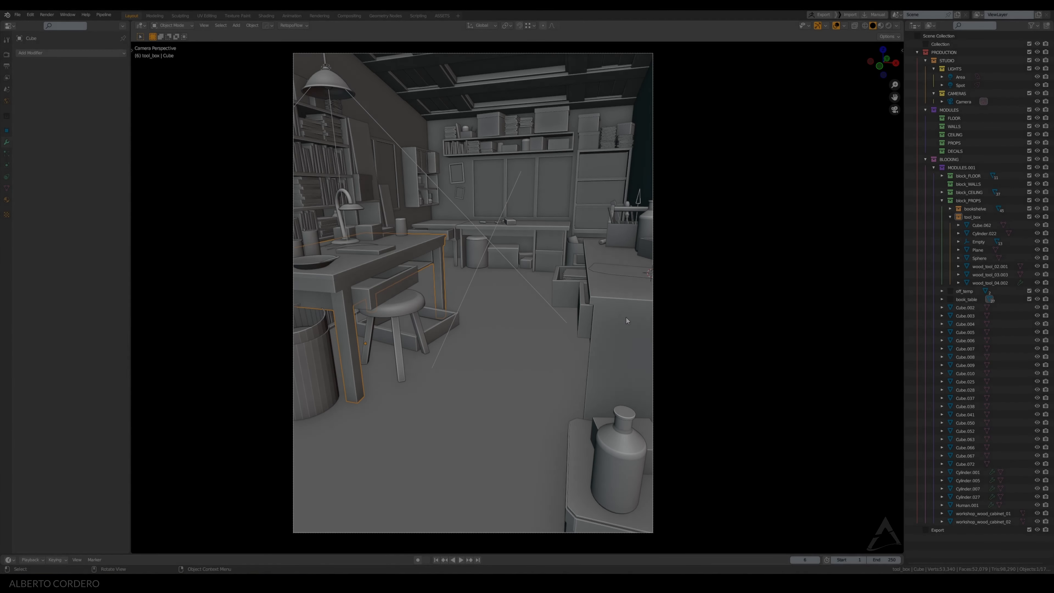
Isolate the floor, foreground table, bin, cabinets and small box in Local View, and clear the selection in camera view
shift+click(639, 306)
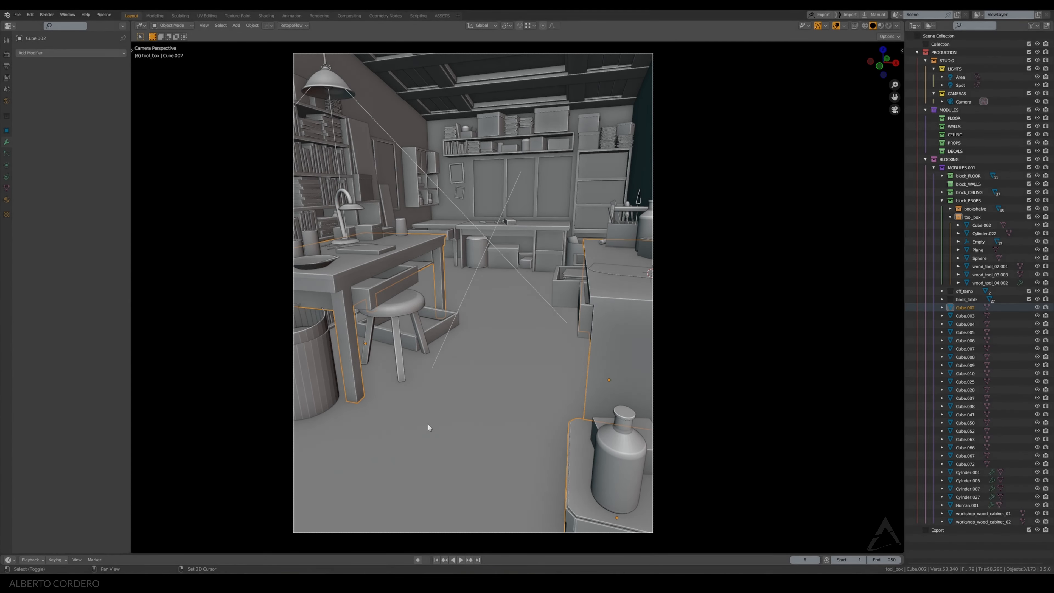
shift+click(333, 376)
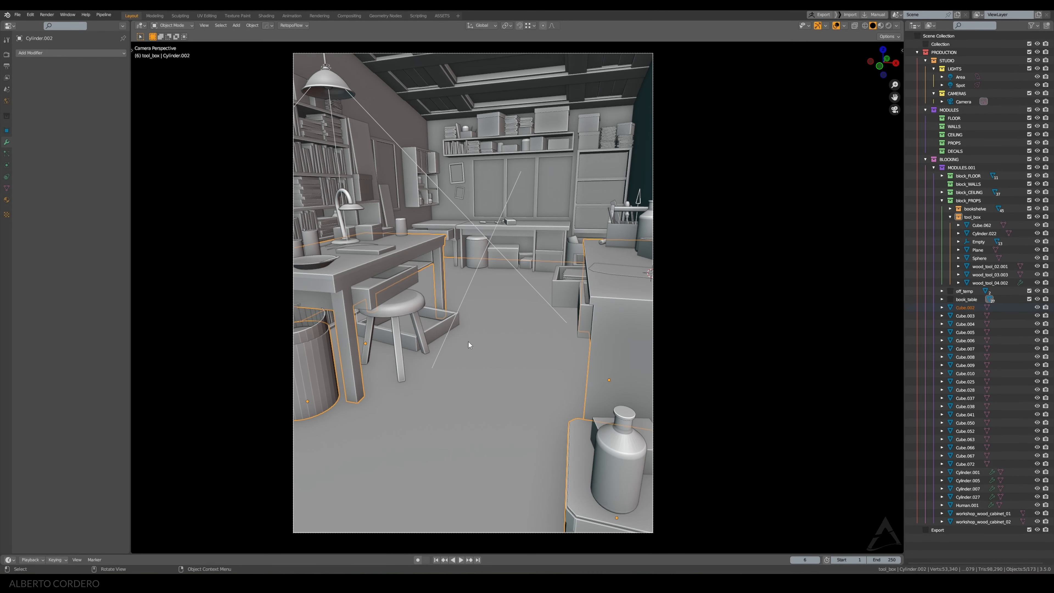
shift+click(539, 228)
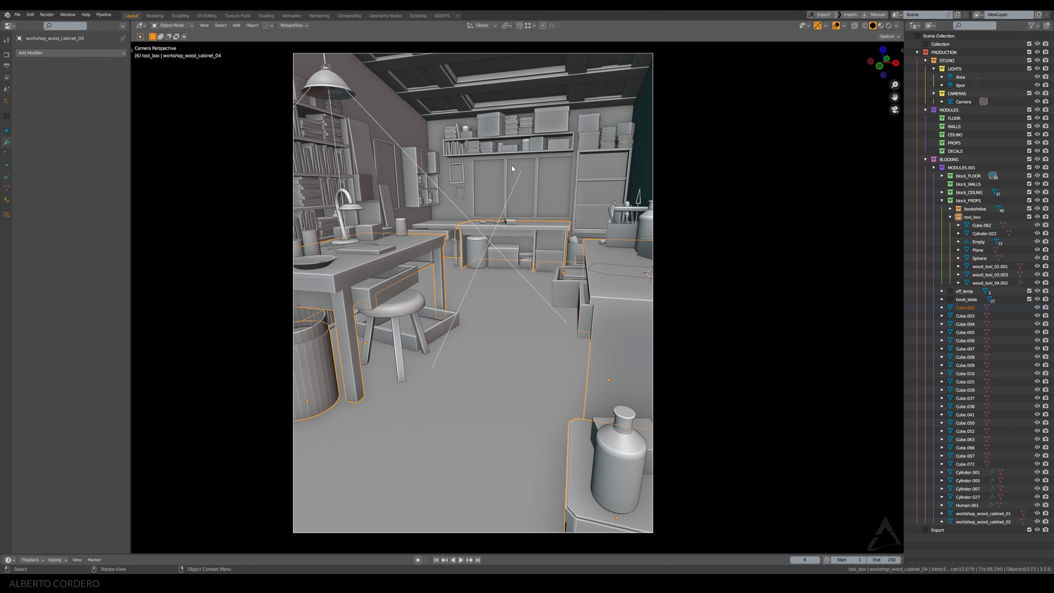
key(KP_Divide)
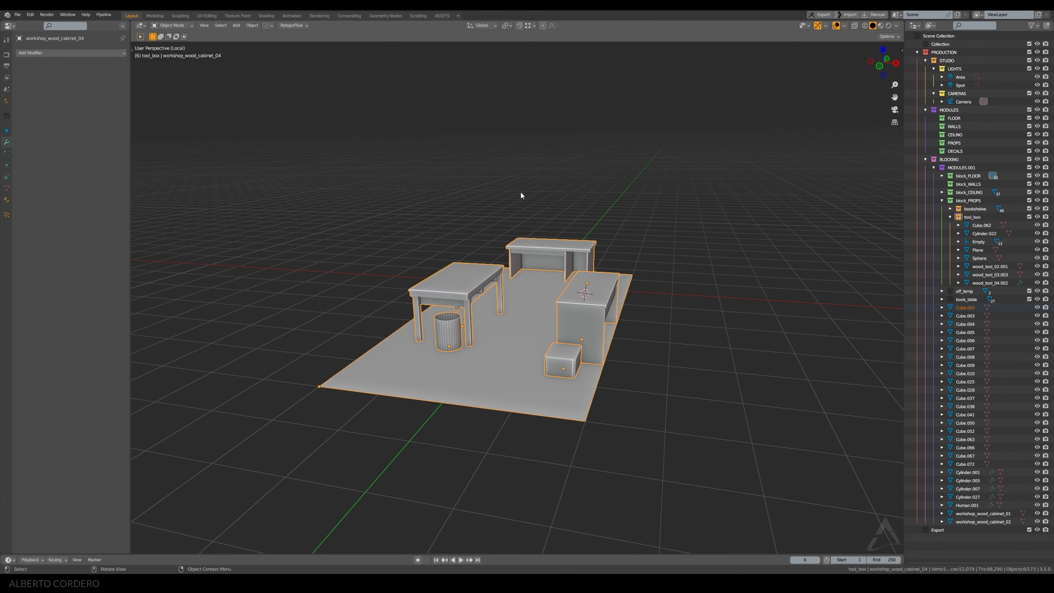
middle_drag(616, 129, 631, 145)
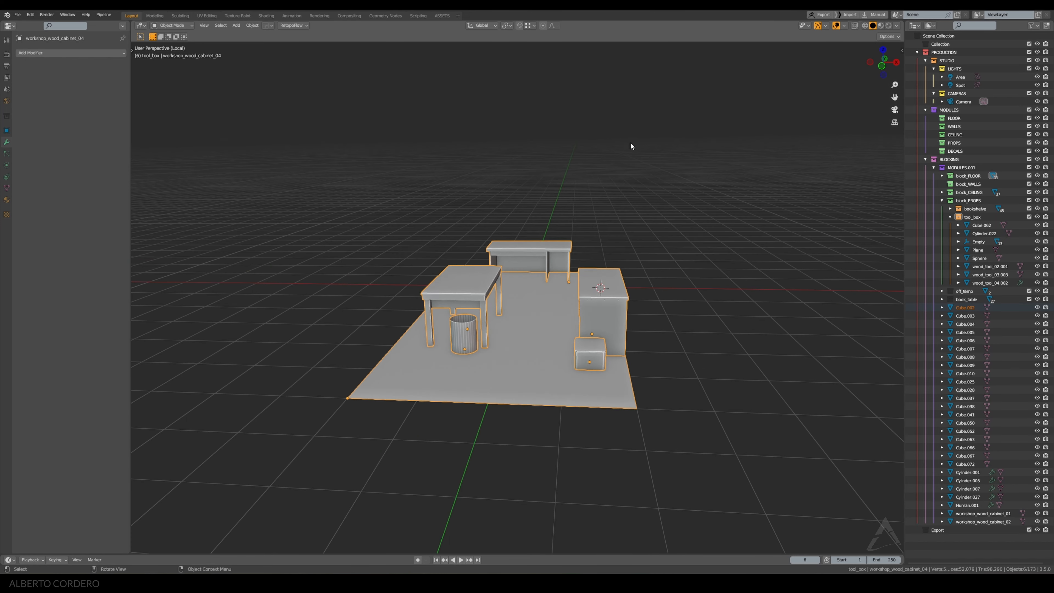
key(KP_0)
key(alt+a)
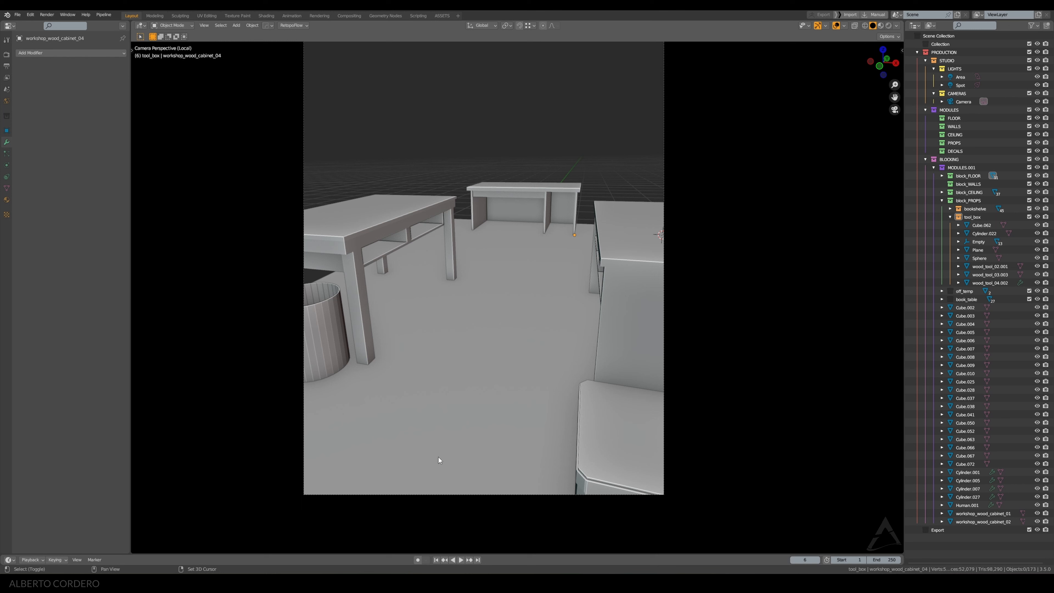
Place the 3D cursor on the foreground floor and add a cube there, scaled uniformly to 0.08
key(shift+a)
mouse_move(411, 398)
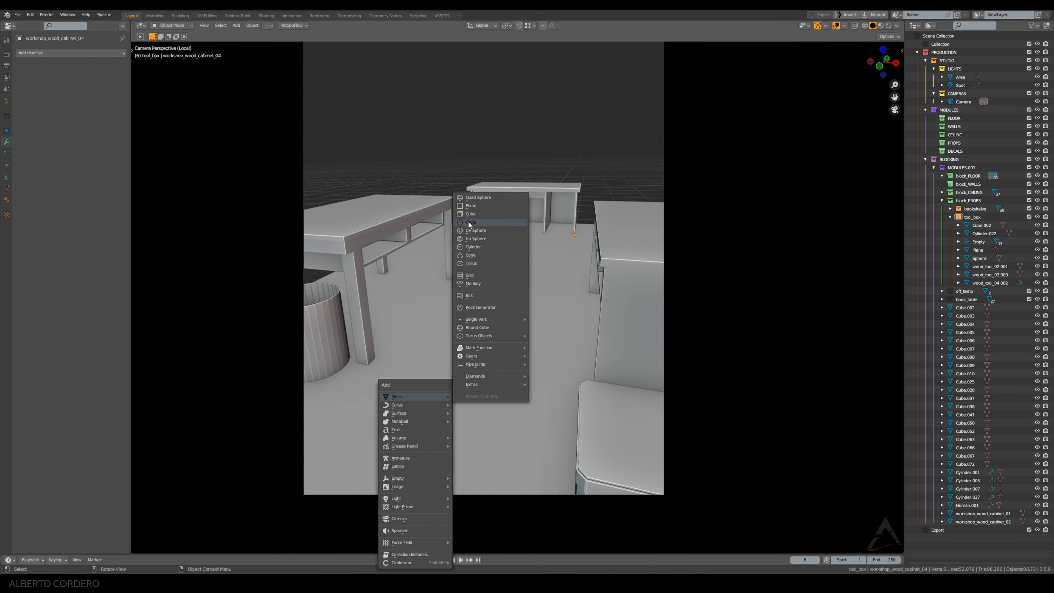
click(472, 213)
key(s)
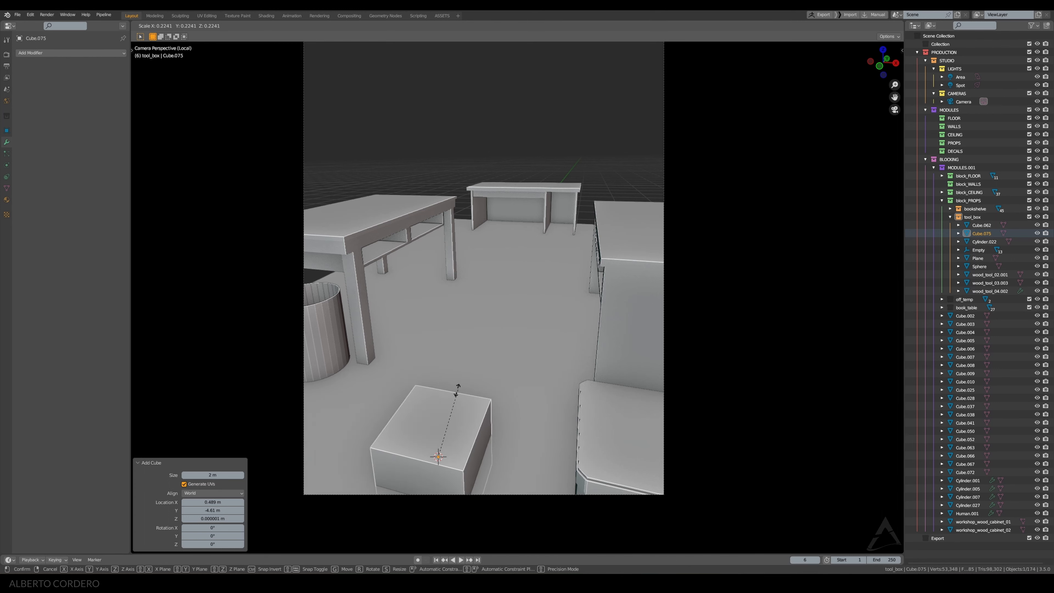
click(443, 418)
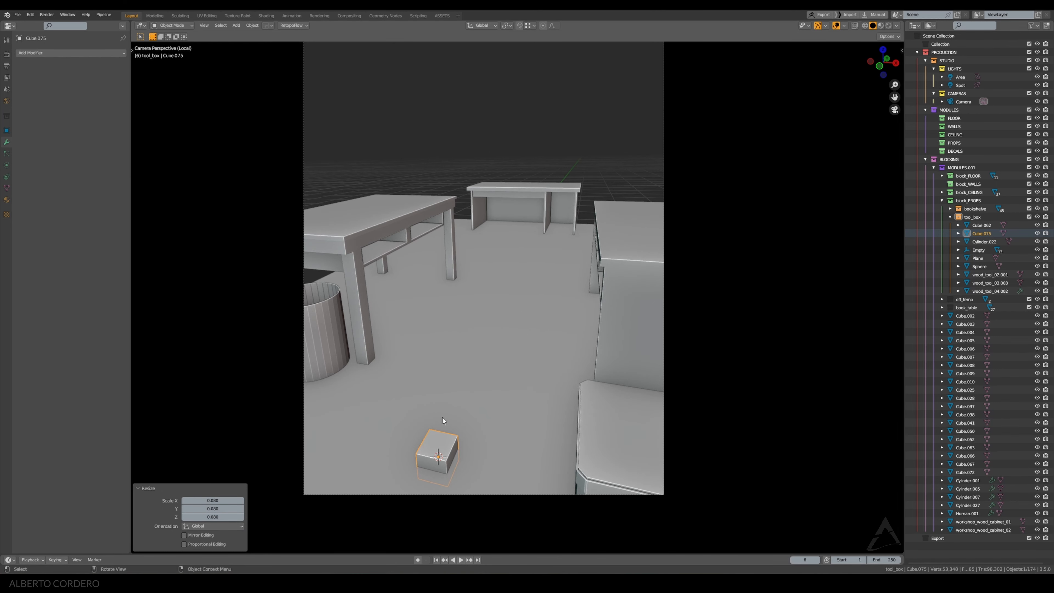
Stretch the small cube into a long bar along X by factors of 3.828 and 1.908
key(KP_Decimal)
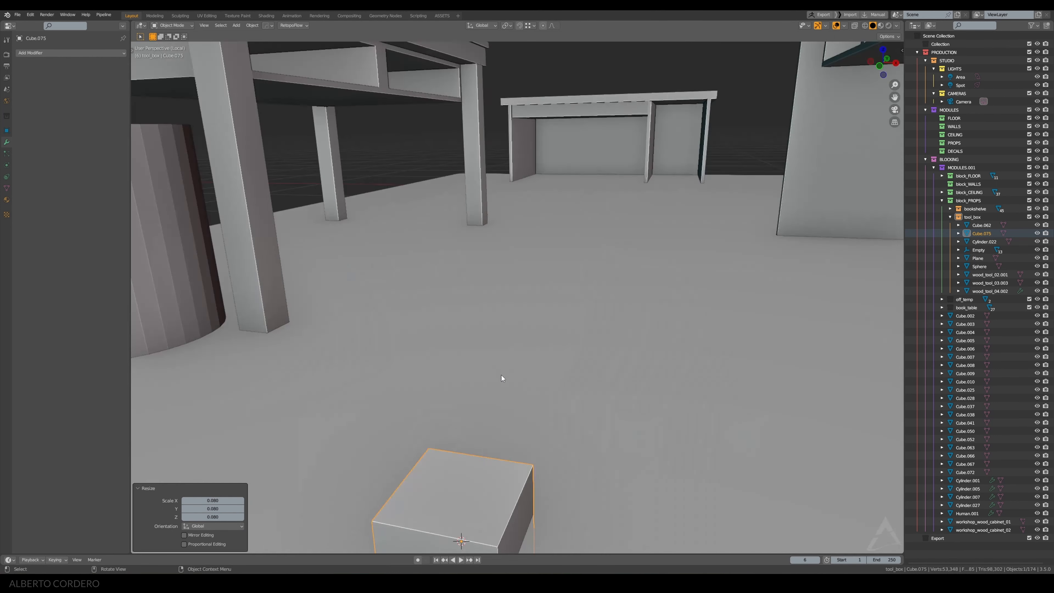
scroll(544, 291, down, 7)
middle_drag(576, 224, 587, 240)
key(s)
key(x)
click(687, 273)
scroll(599, 297, down, 5)
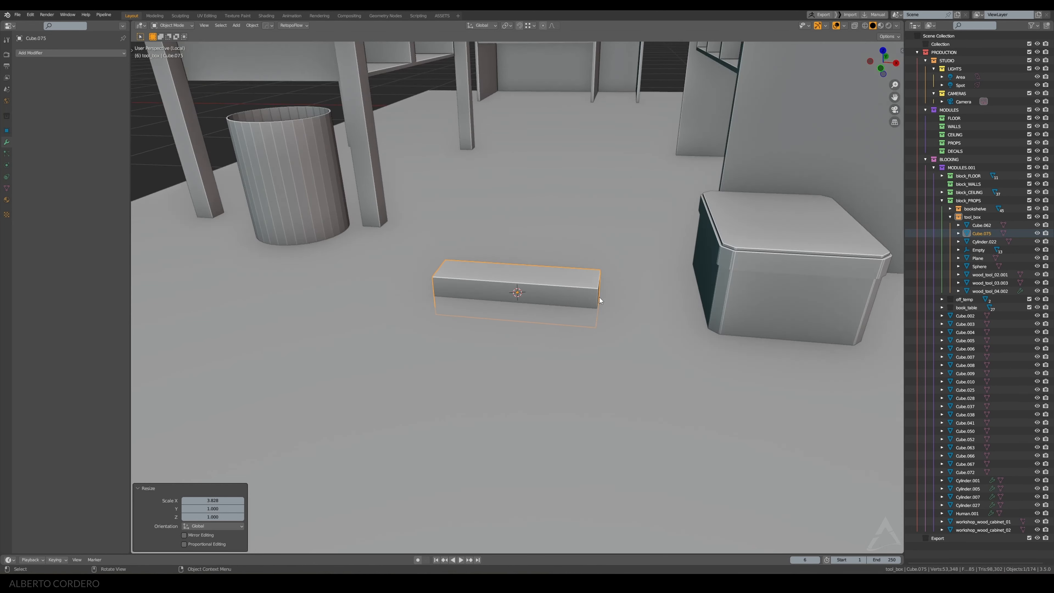
middle_drag(600, 297, 593, 282)
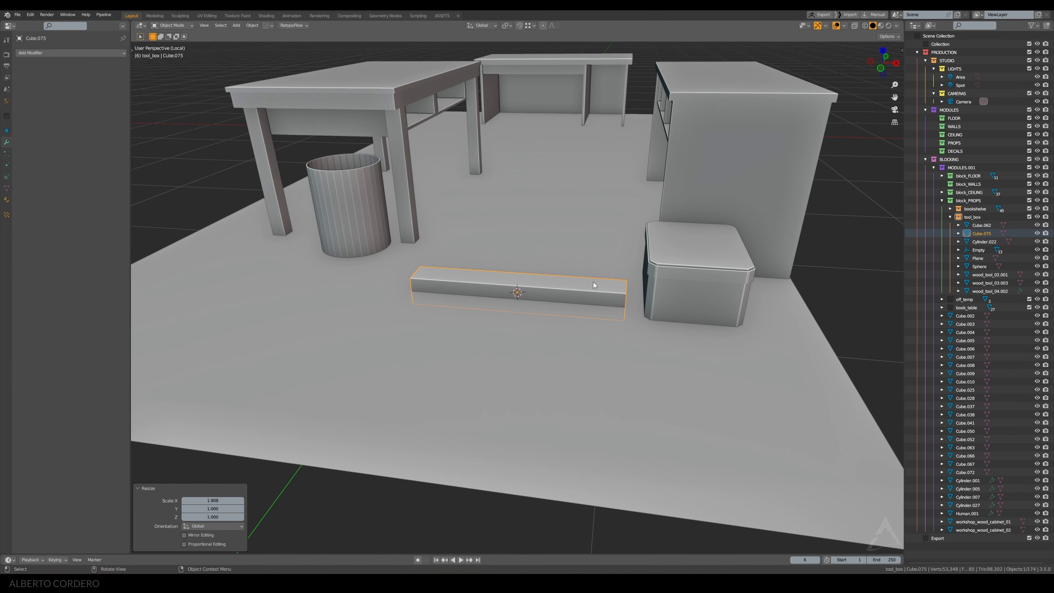
key(KP_0)
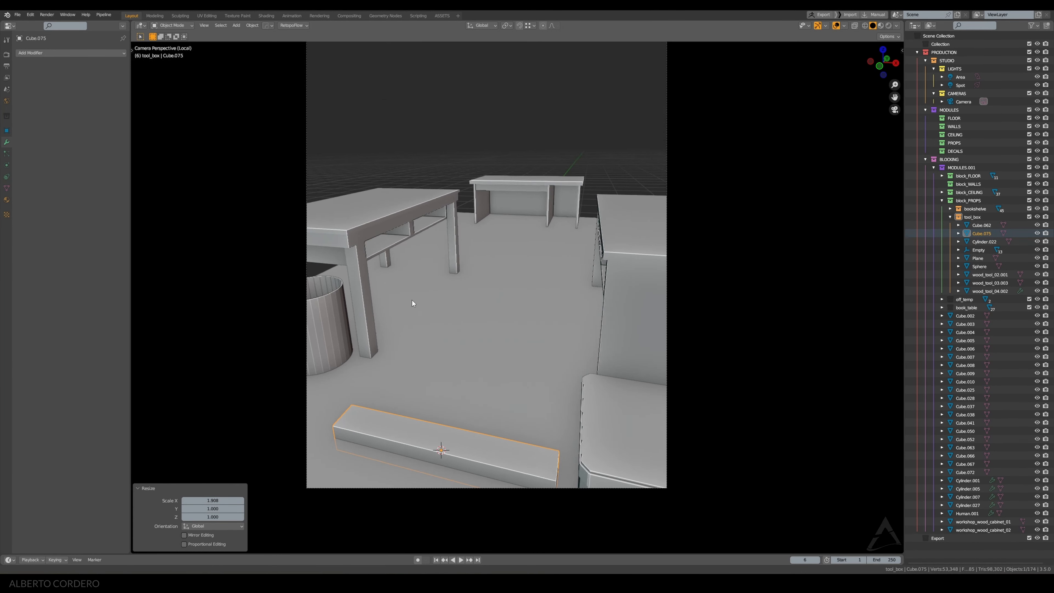
Flatten the bar's mesh into a plank by scaling it along Z by 0.408
shift+middle_drag(382, 388, 394, 312)
middle_drag(464, 279, 583, 200)
key(Tab)
key(alt+z)
key(alt+z)
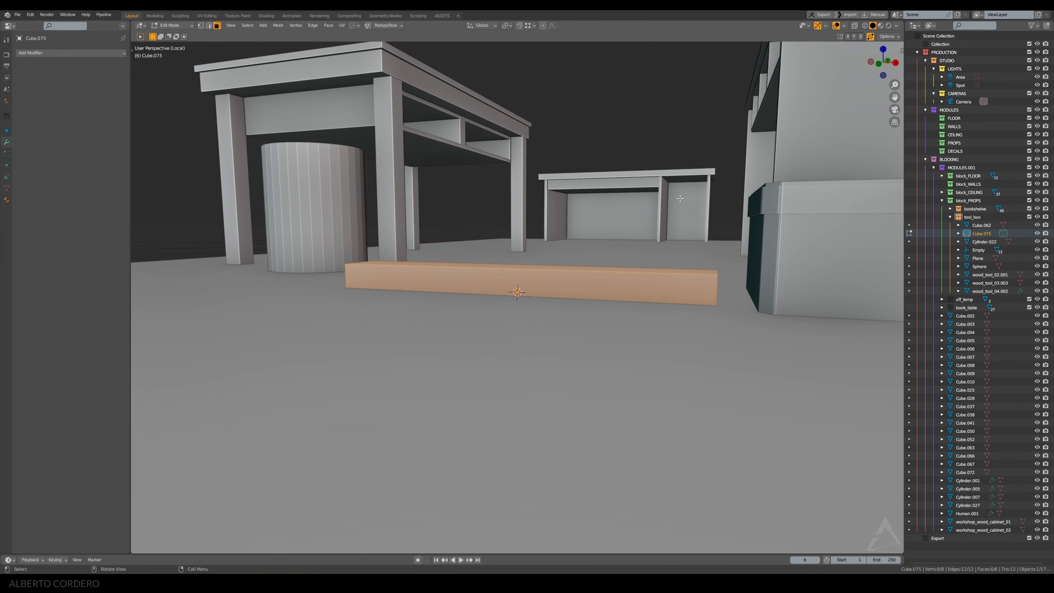
key(s)
key(z)
click(560, 229)
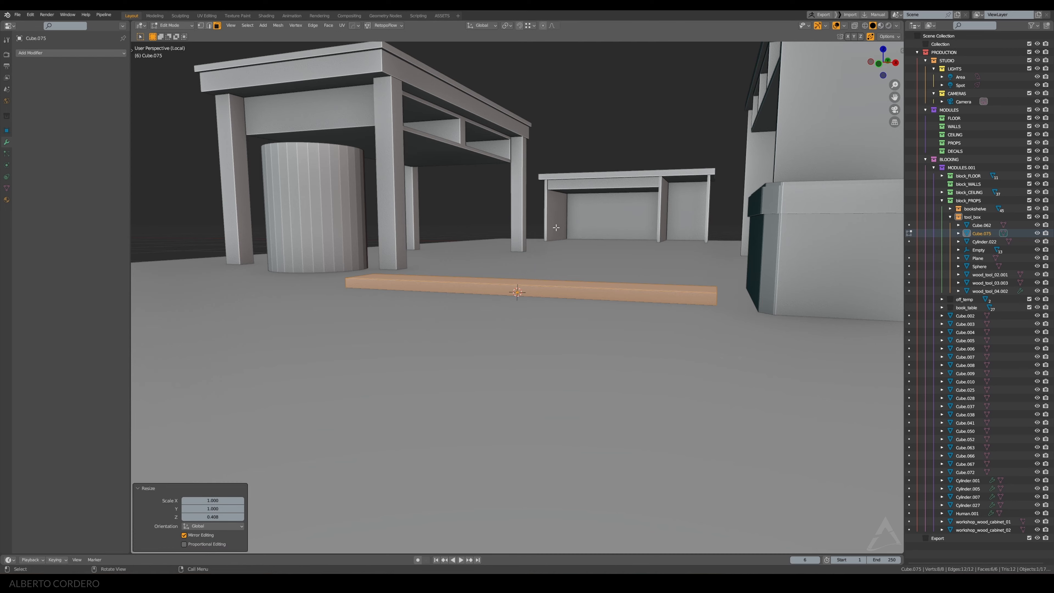
middle_drag(559, 228, 531, 282)
key(Tab)
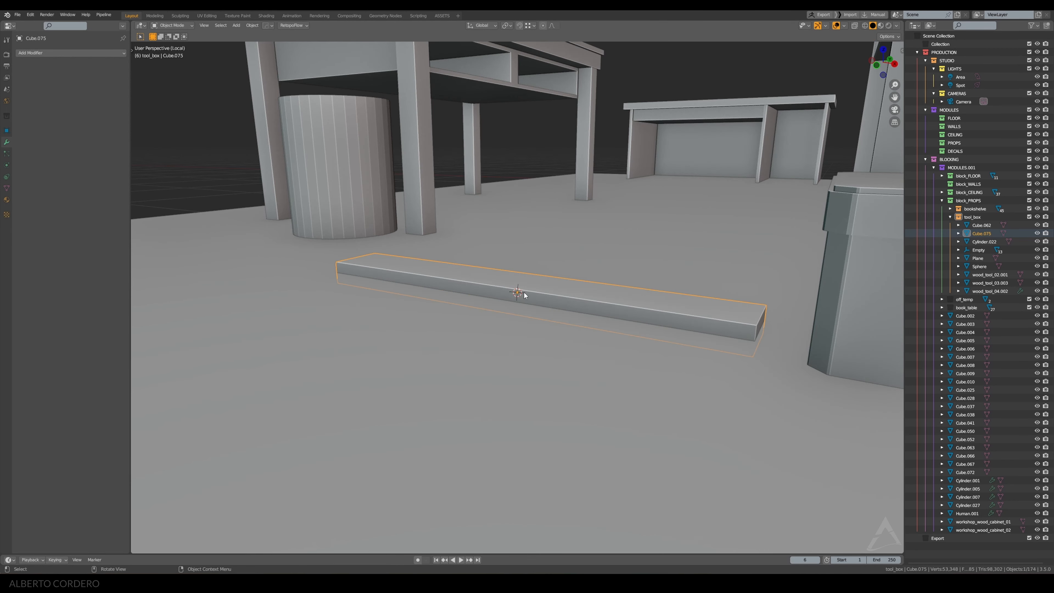
Raise the plank's bottom face along Z to floor level, with snapping set to Increment
key(Tab)
key(alt+z)
click(518, 303)
key(KP_1)
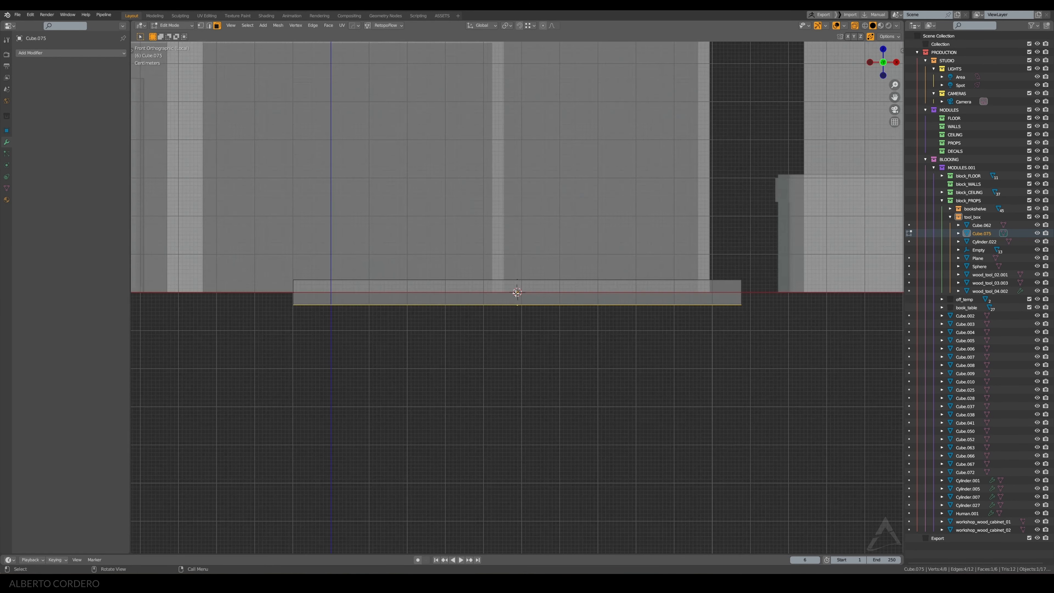
scroll(517, 297, up, 1)
key(ctrl+shift+Tab)
click(499, 285)
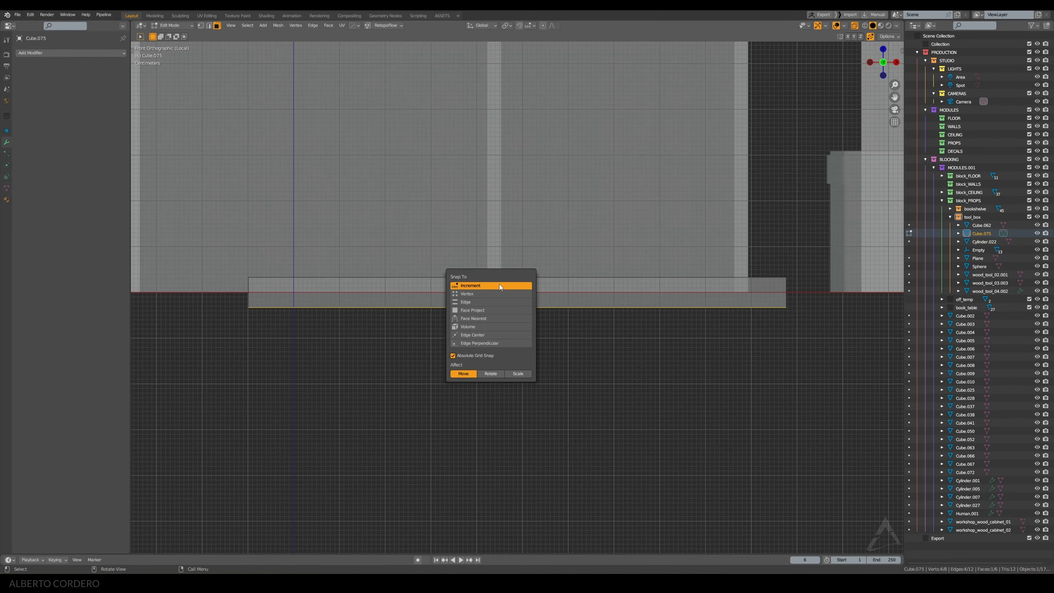
key(g)
key(z)
click(482, 266)
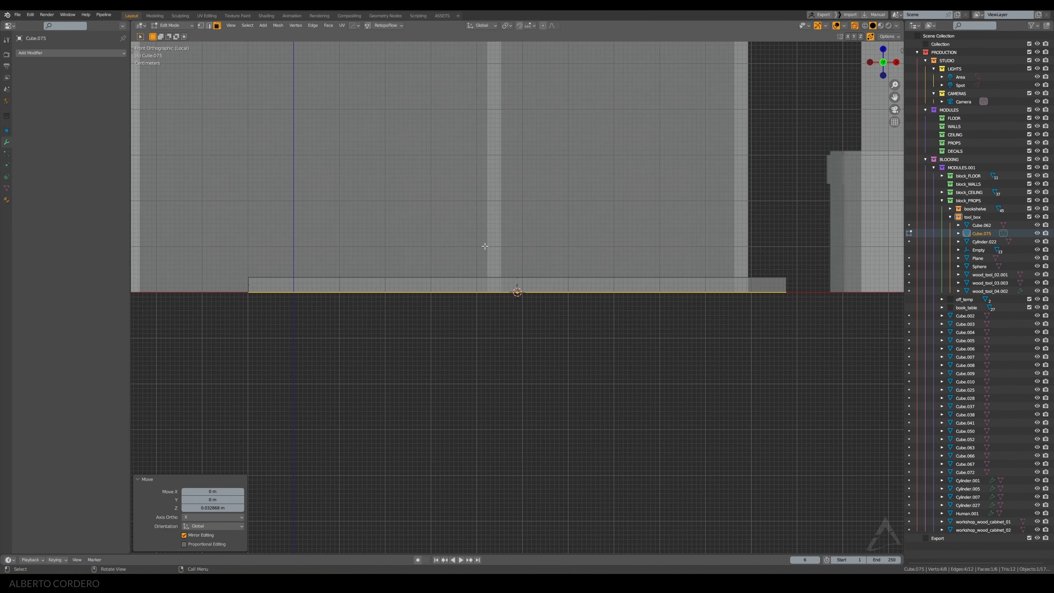
middle_drag(481, 266, 482, 263)
scroll(558, 244, down, 3)
key(Tab)
scroll(558, 244, down, 3)
middle_drag(559, 244, 505, 250)
key(alt+z)
scroll(605, 224, up, 4)
scroll(537, 244, up, 1)
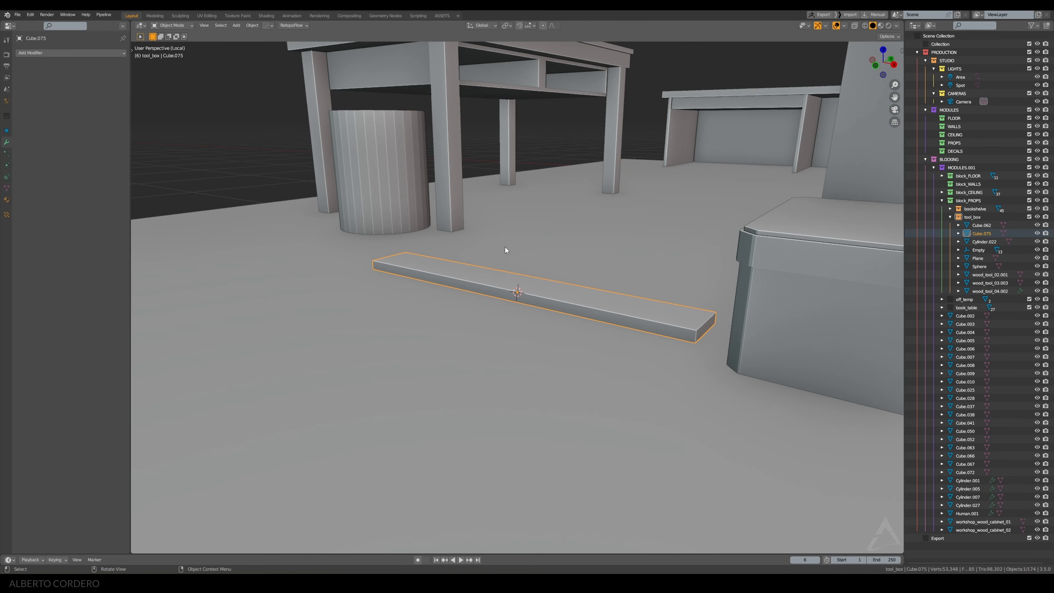
Lower the workshop floor object by 0.02 m along Z
click(480, 337)
key(KP_1)
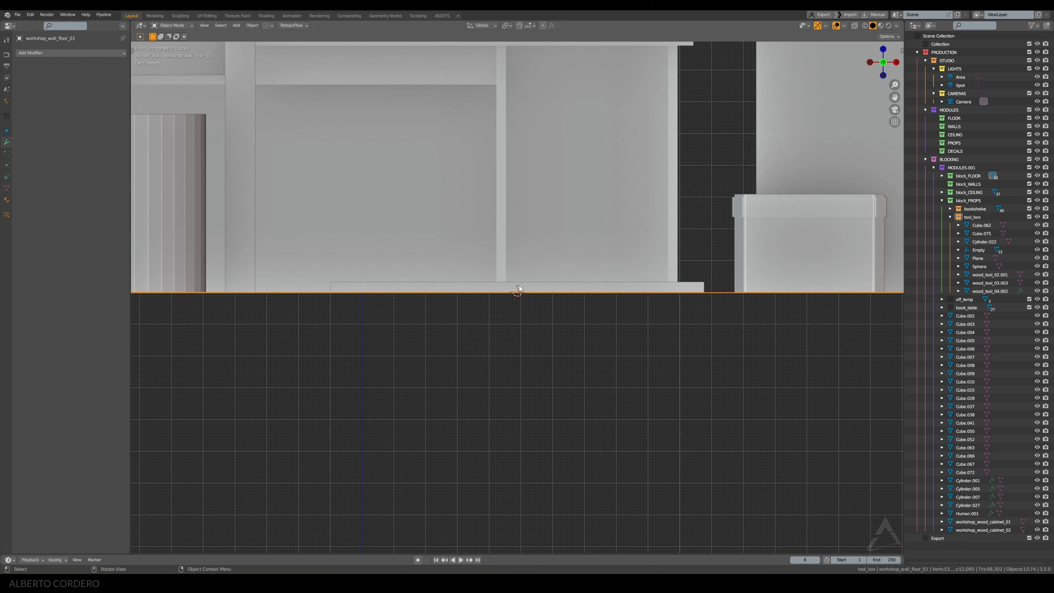
key(g)
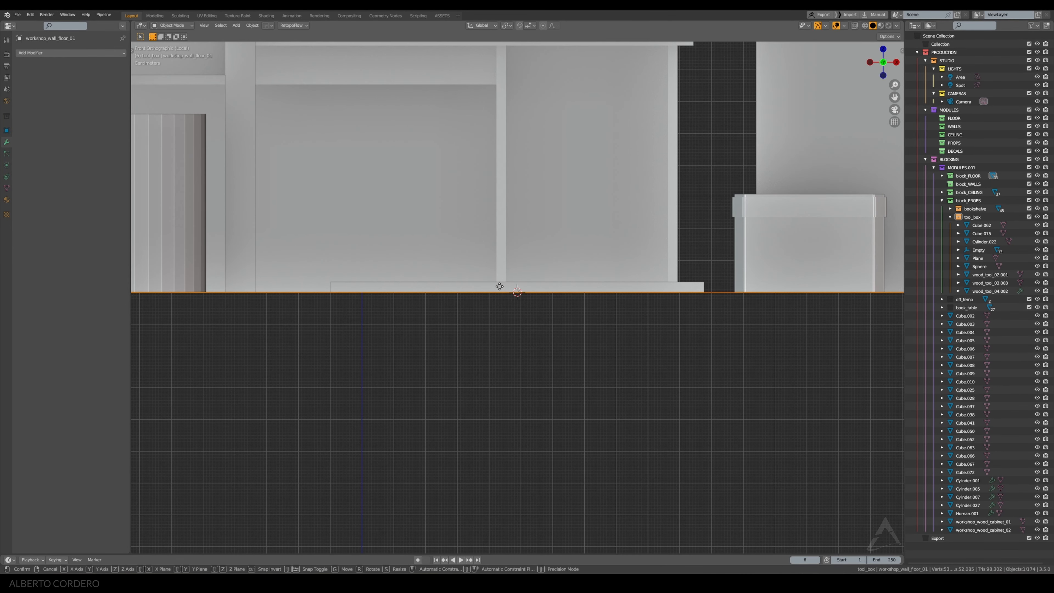
key(z)
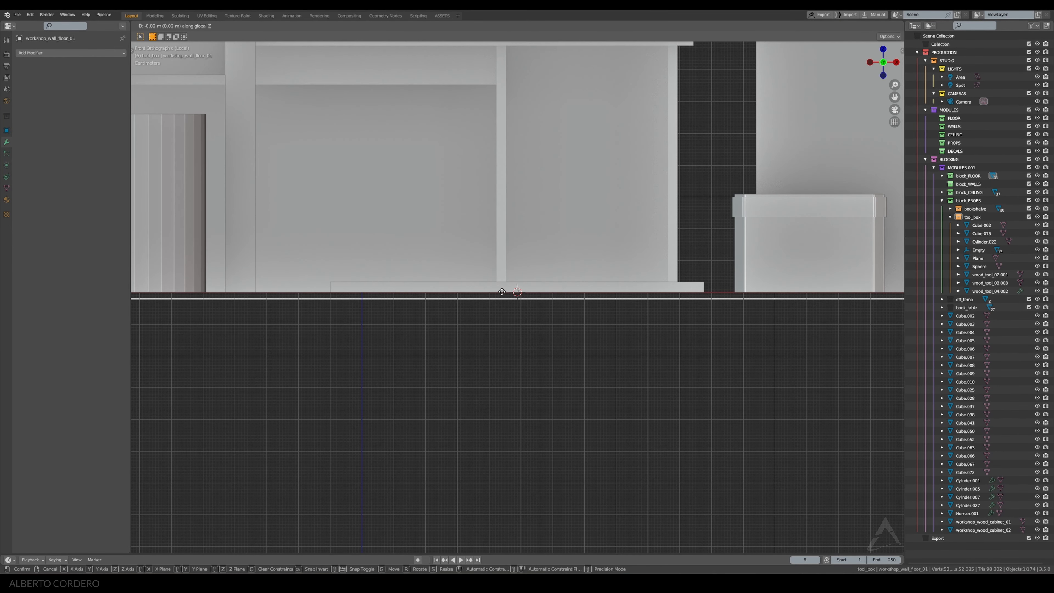
click(502, 291)
middle_drag(502, 291, 515, 266)
Lower the plank along Z until its top surface sits at the original zero floor level
click(487, 278)
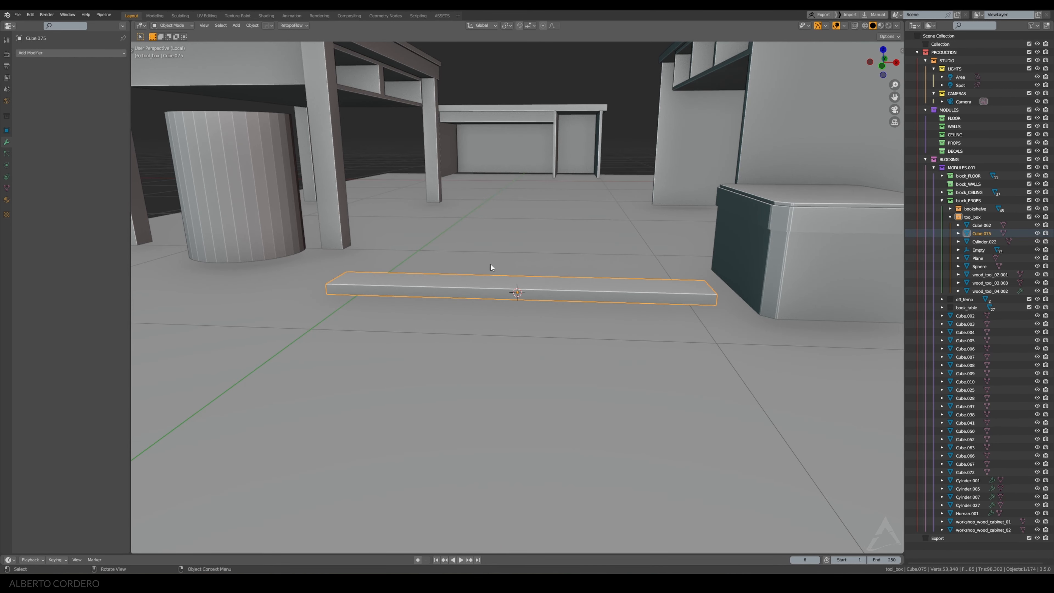
key(KP_1)
scroll(535, 272, down, 1)
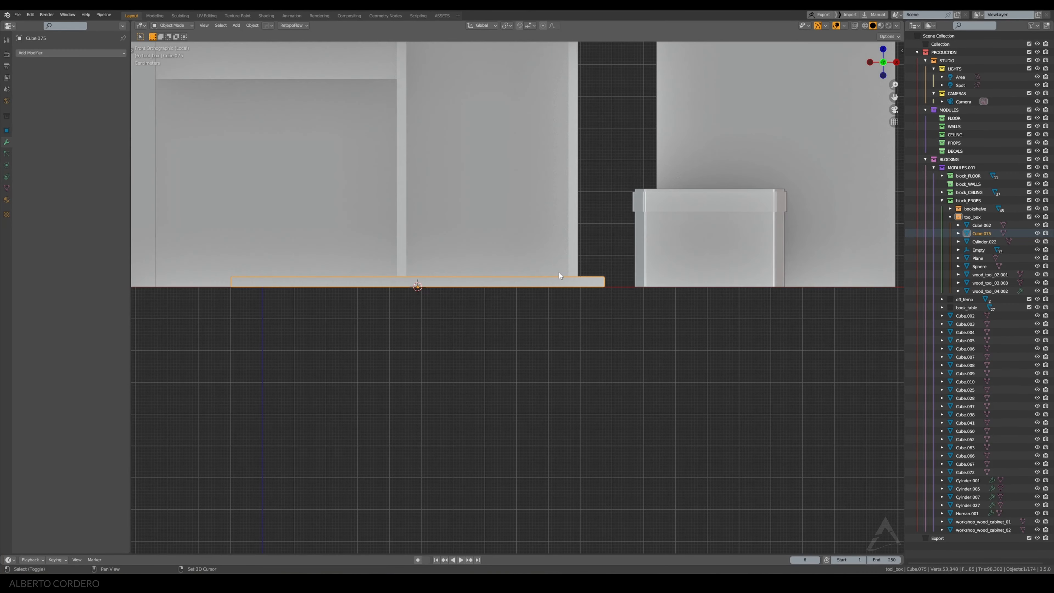
scroll(559, 270, up, 1)
key(g)
key(z)
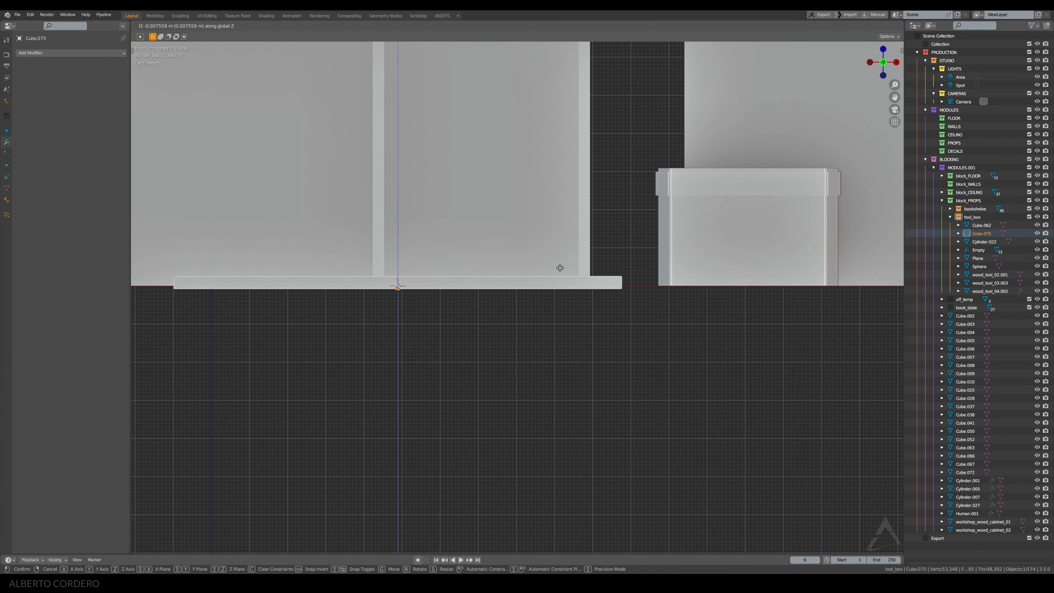
click(566, 276)
middle_drag(565, 276, 548, 264)
Lower the workshop floor by a further 0.03 m along Z so it lies beneath the plank
click(436, 334)
key(KP_1)
scroll(581, 307, up, 3)
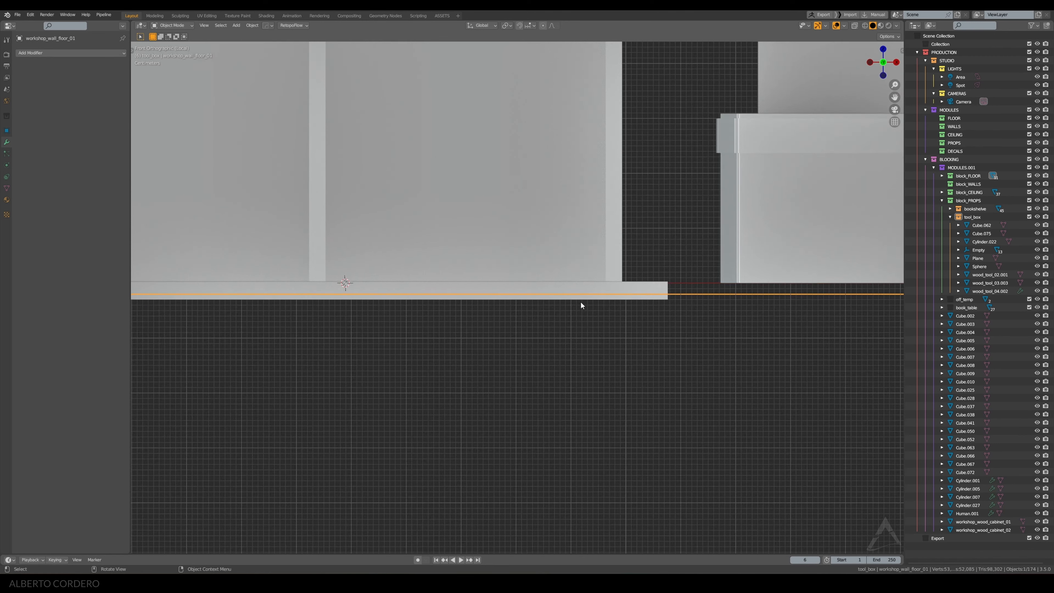
key(g)
key(z)
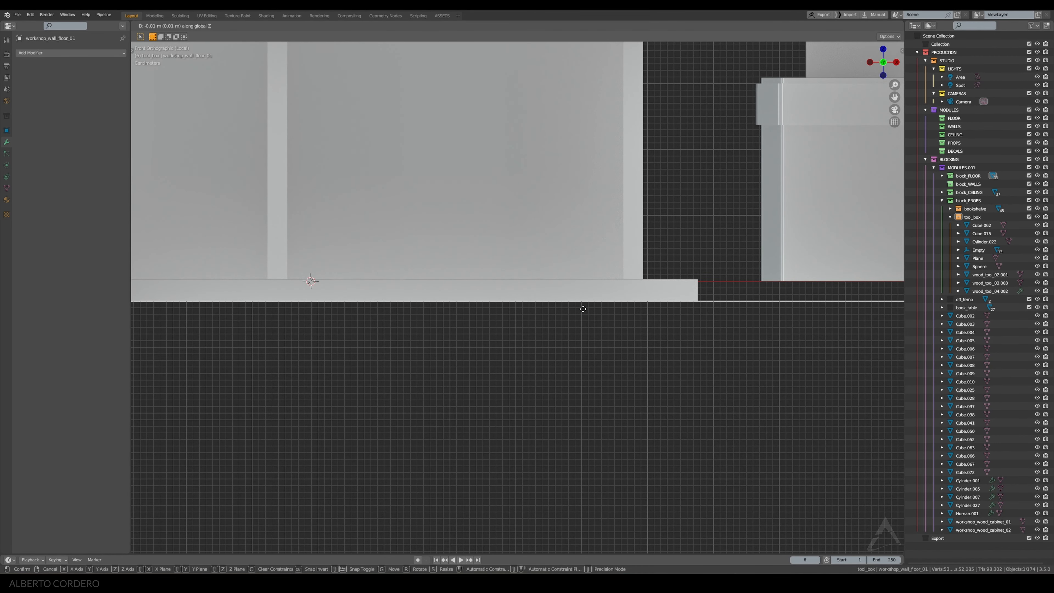
click(583, 319)
scroll(582, 253, down, 6)
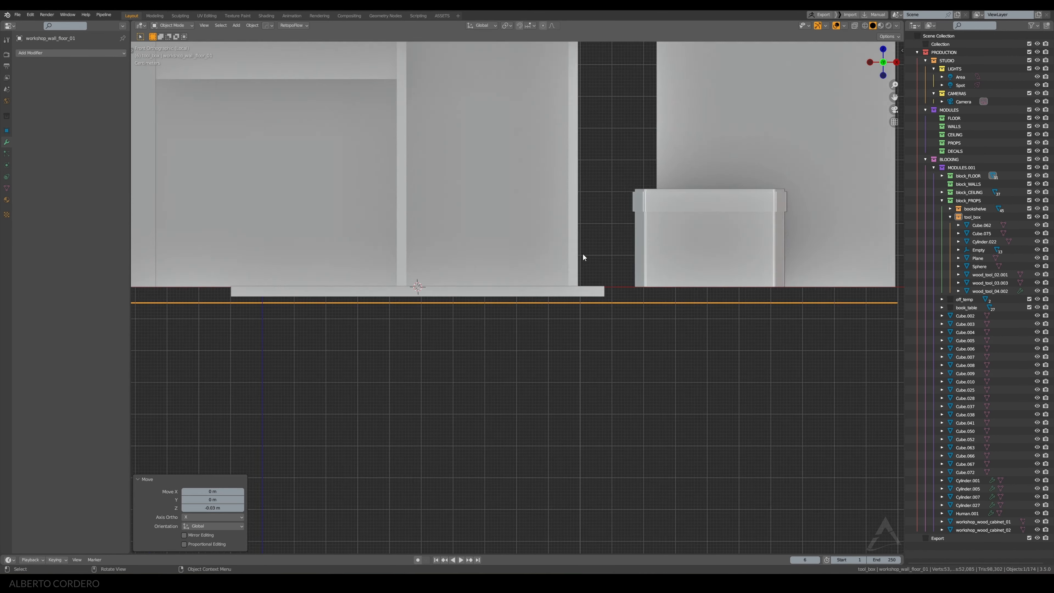
scroll(582, 252, down, 1)
middle_drag(521, 232, 507, 279)
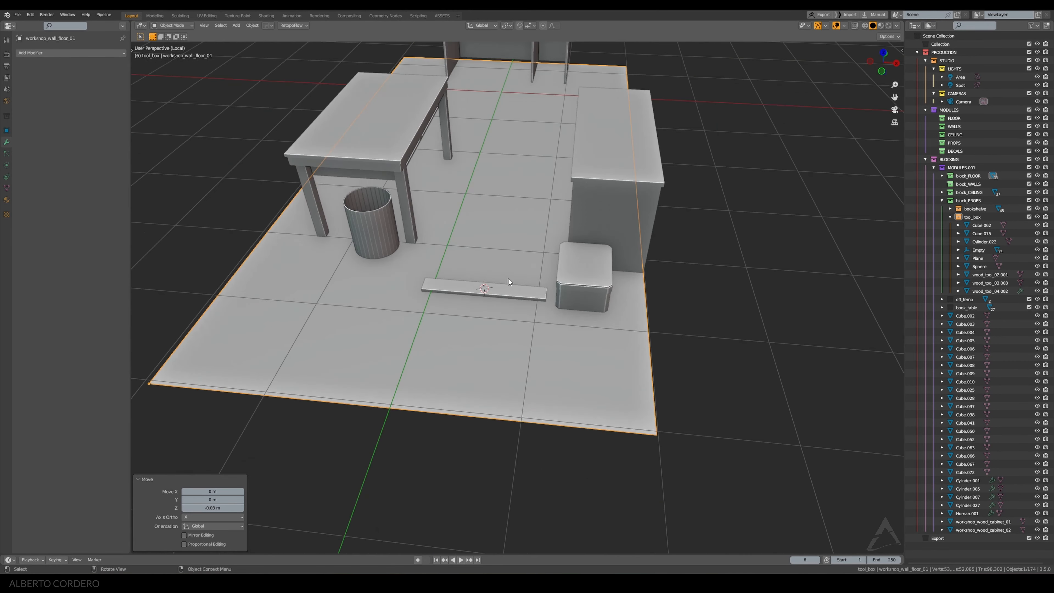
Shorten the plank in camera view by moving its end face nearest the small box inward about 0.075 m along X
scroll(509, 281, up, 3)
click(514, 290)
scroll(515, 288, up, 2)
key(KP_0)
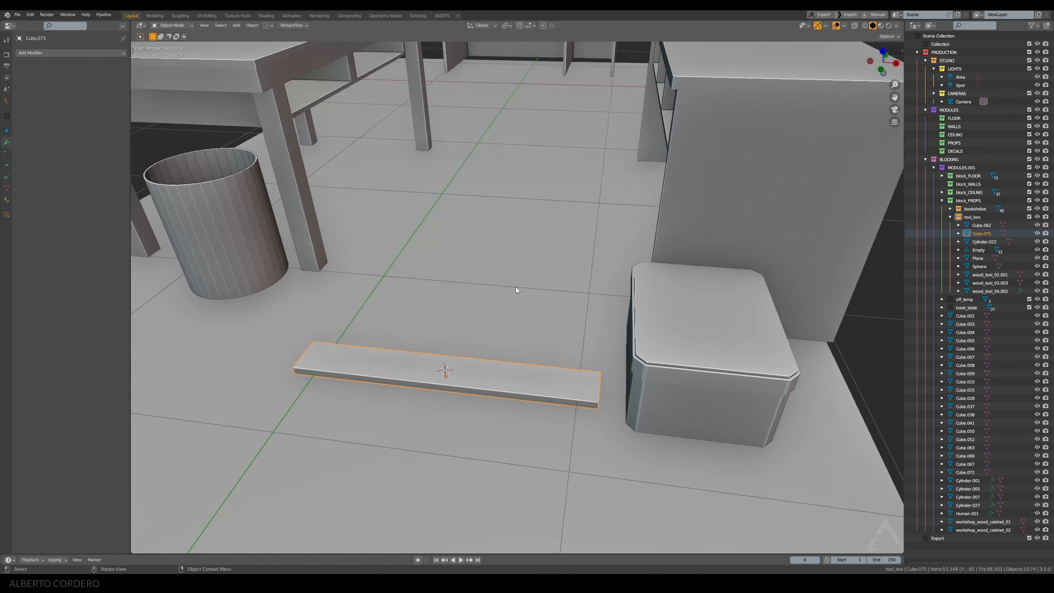
key(Tab)
key(alt+z)
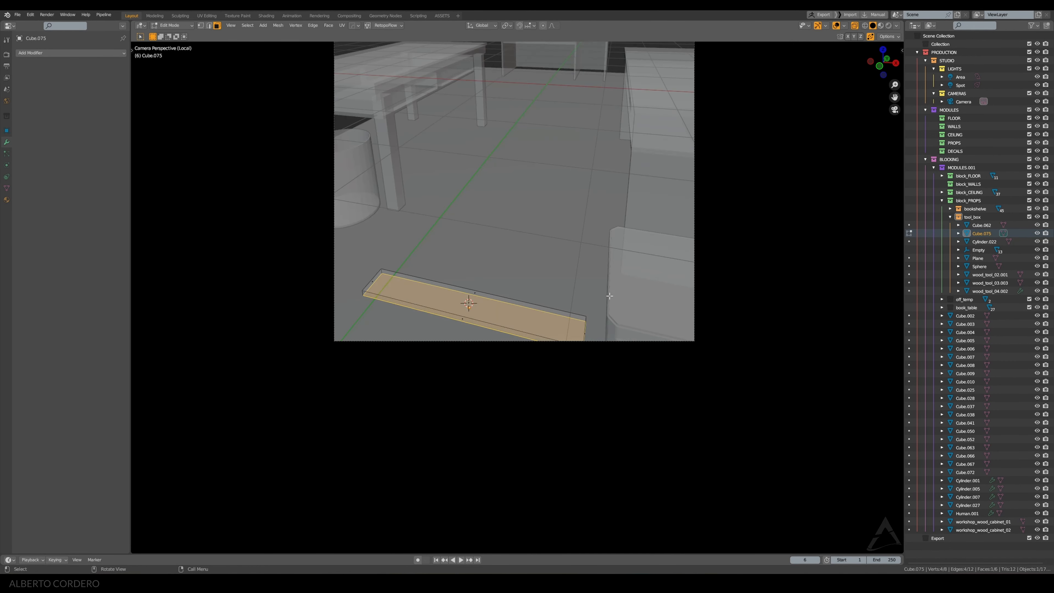
click(585, 329)
key(alt+z)
key(g)
key(x)
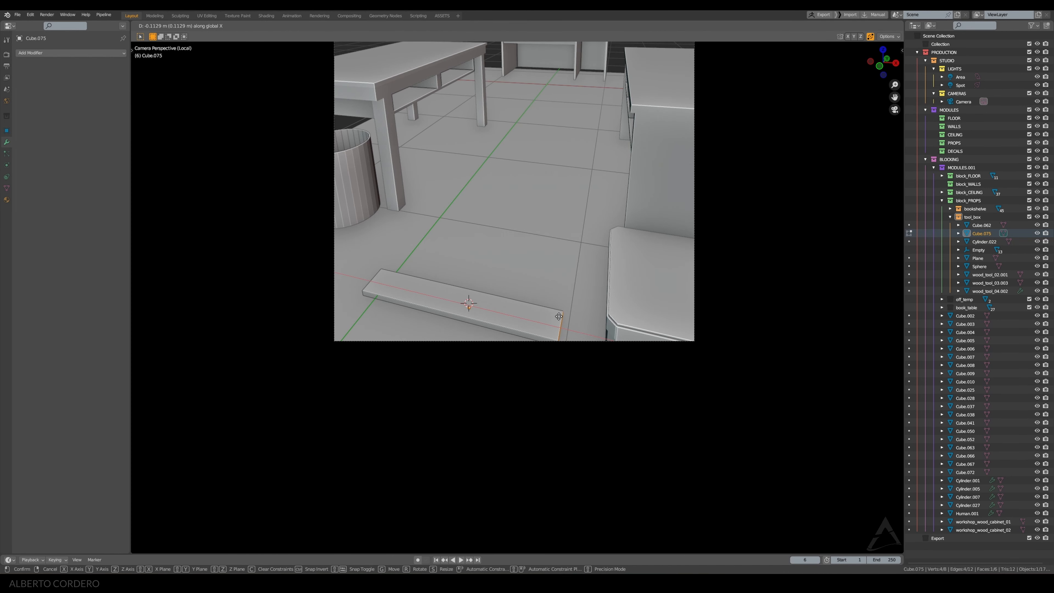
click(567, 315)
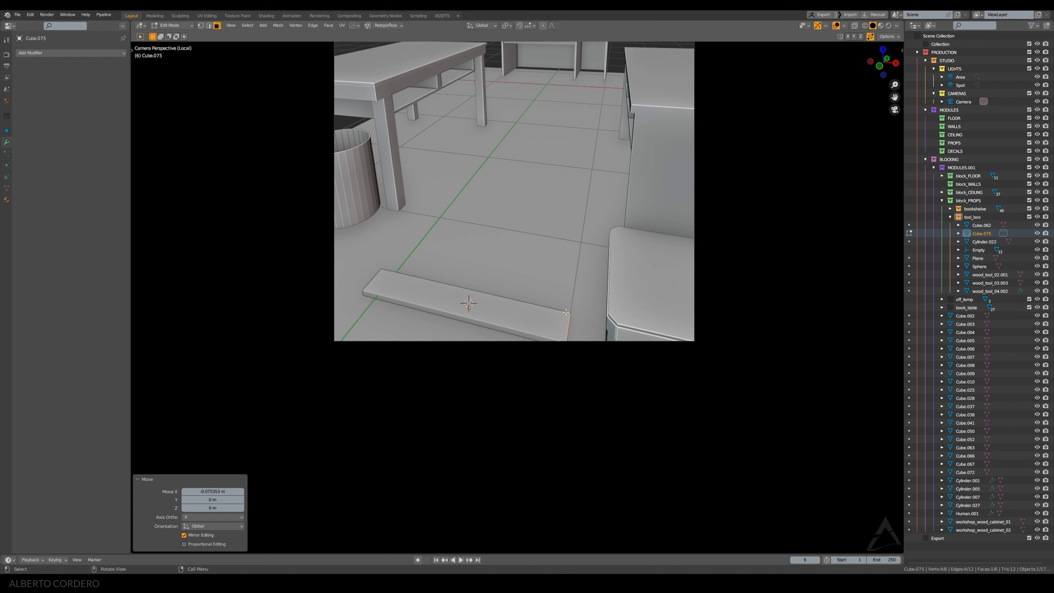
scroll(566, 312, up, 1)
shift+middle_drag(419, 255, 457, 239)
key(Tab)
Snap the 3D cursor to the lower corner vertex at the plank's box-side end and set the plank's origin there
middle_drag(581, 267, 583, 258)
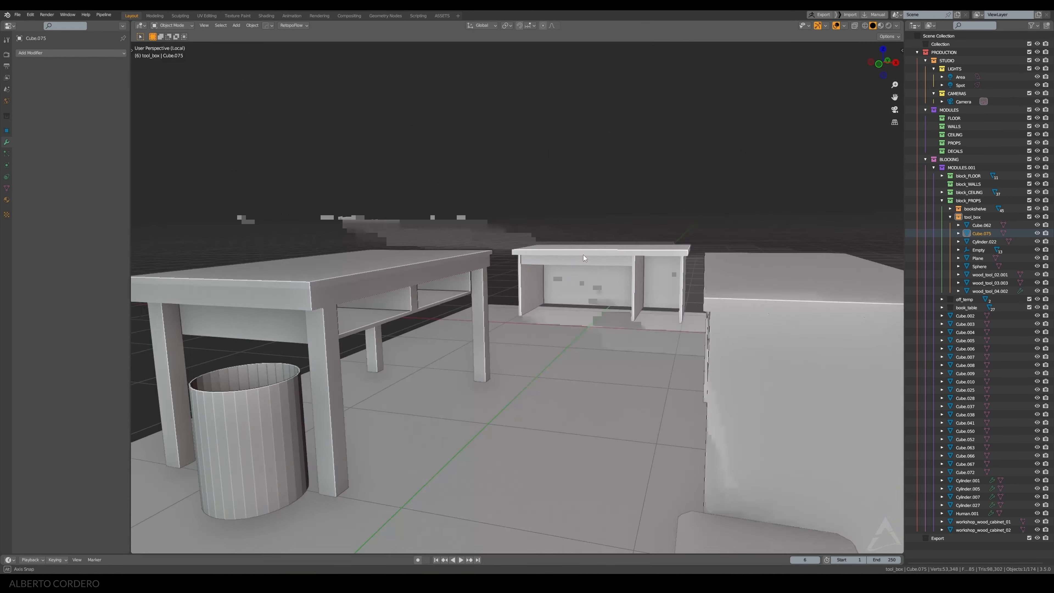
key(KP_Decimal)
middle_drag(645, 291, 611, 305)
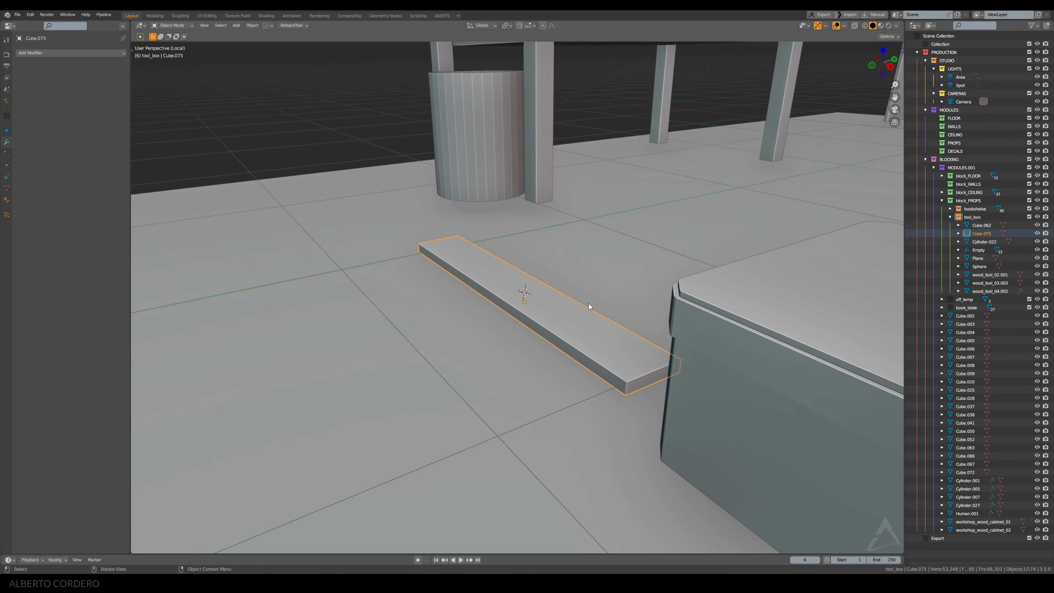
key(Tab)
key(alt+z)
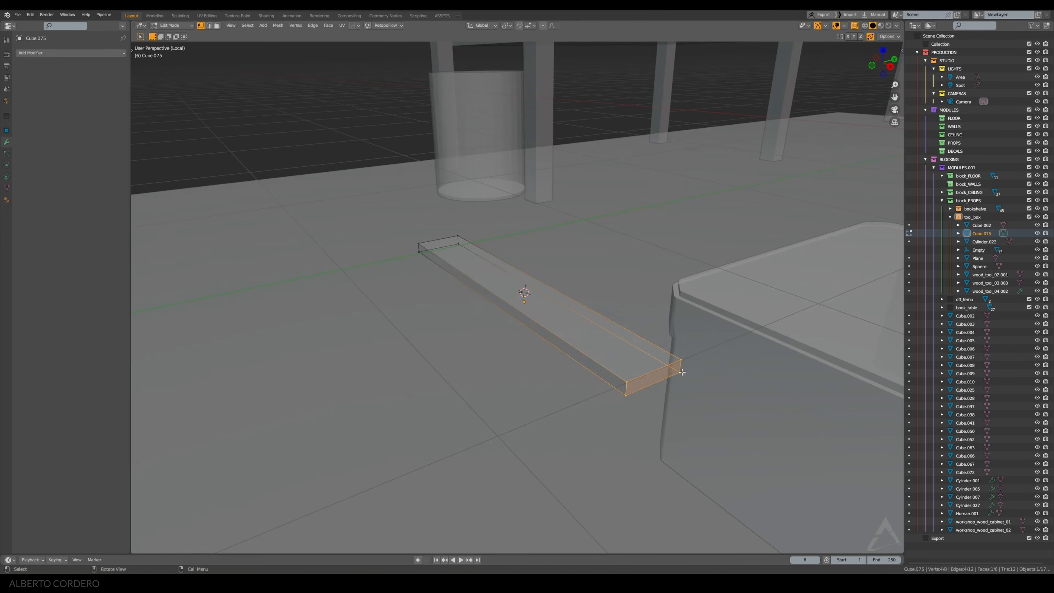
click(681, 372)
key(shift+s)
click(677, 398)
key(Tab)
key(q)
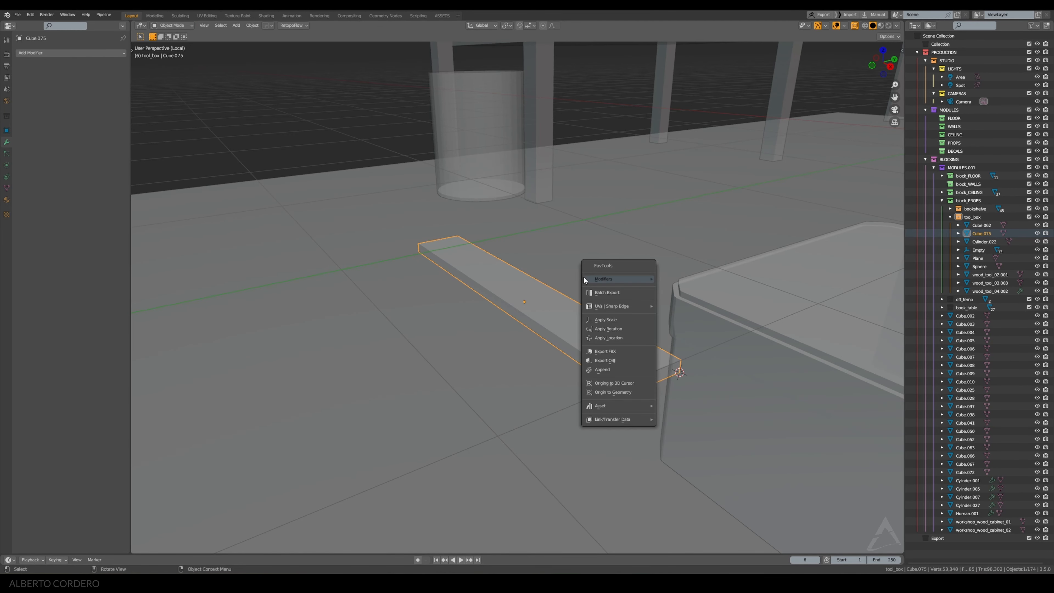
click(613, 383)
Widen the plank slightly by moving its front long side outward along Y in top view
key(KP_0)
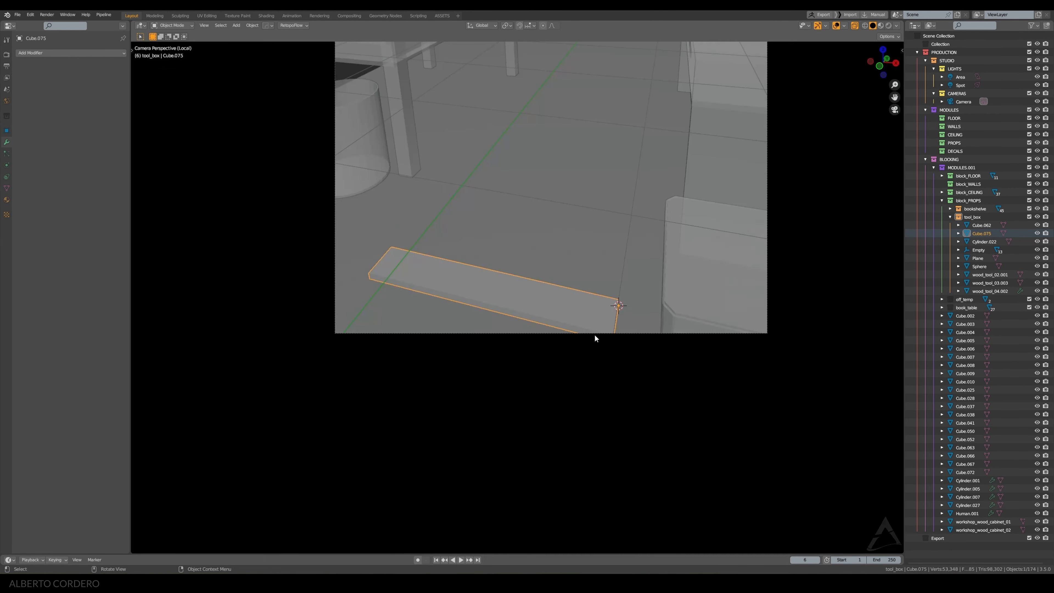
key(Tab)
key(alt+z)
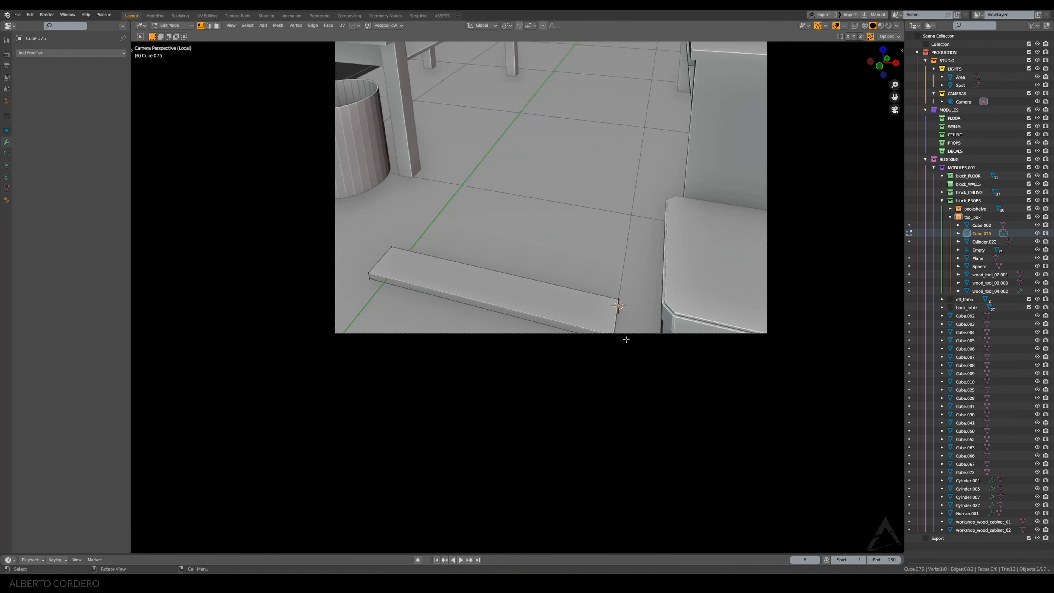
key(alt+z)
drag(631, 322, 559, 368)
shift+drag(355, 297, 385, 263)
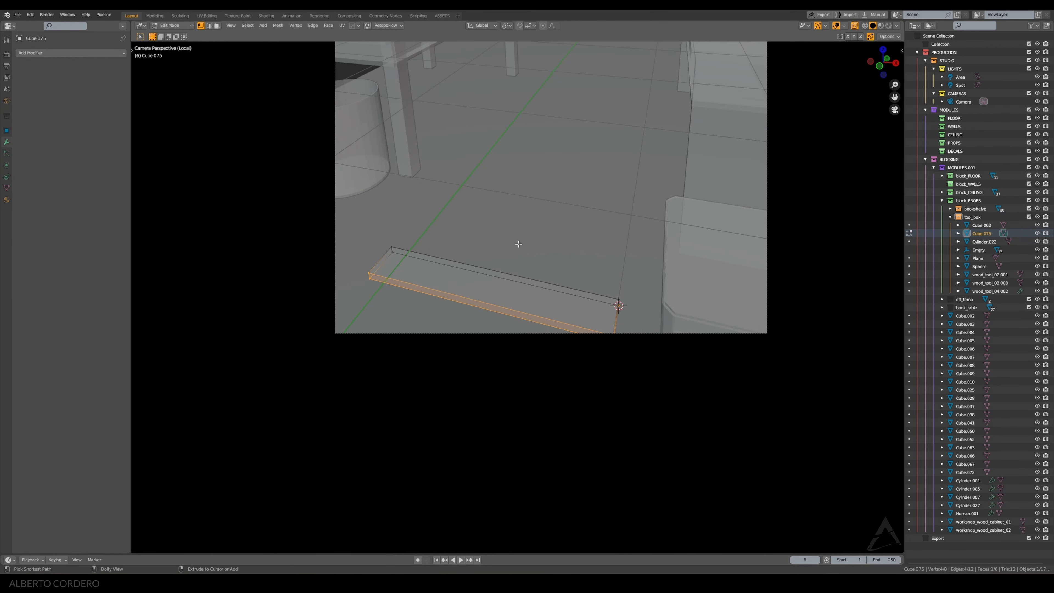
key(KP_7)
scroll(524, 222, up, 2)
key(Tab)
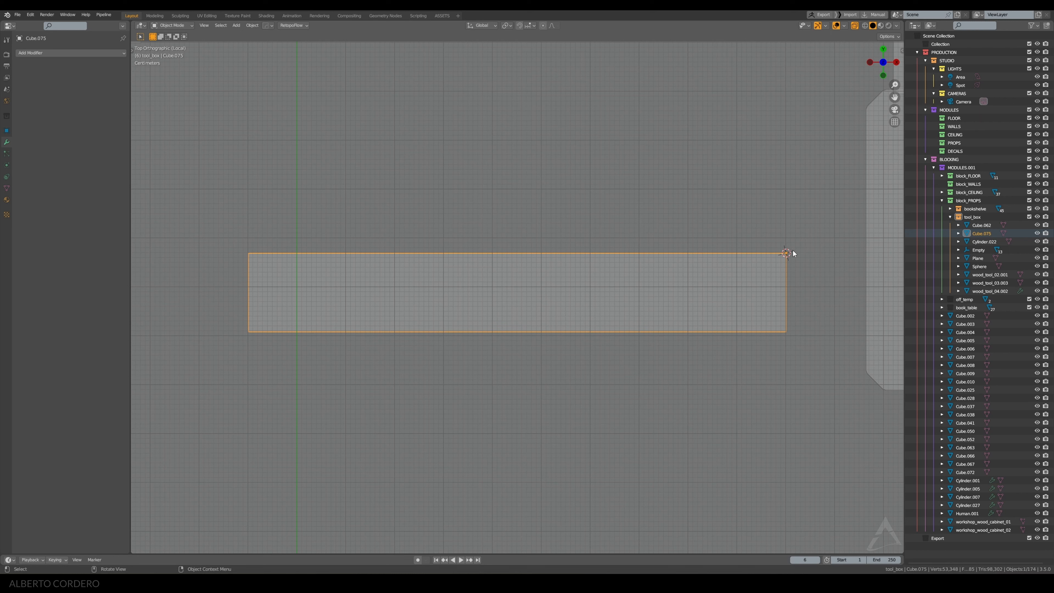
key(Tab)
key(g)
key(y)
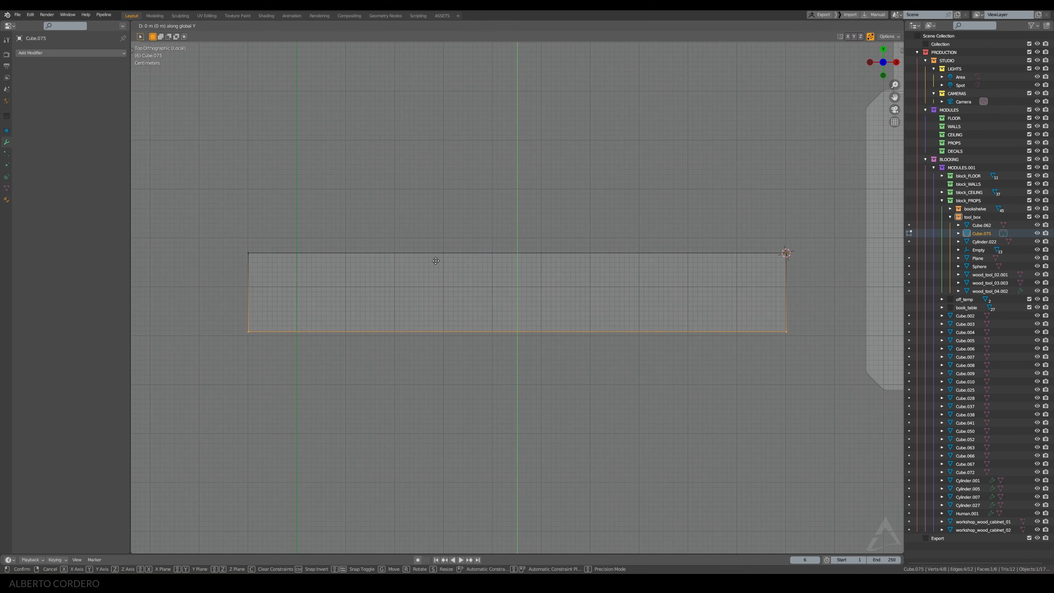
click(437, 254)
key(Tab)
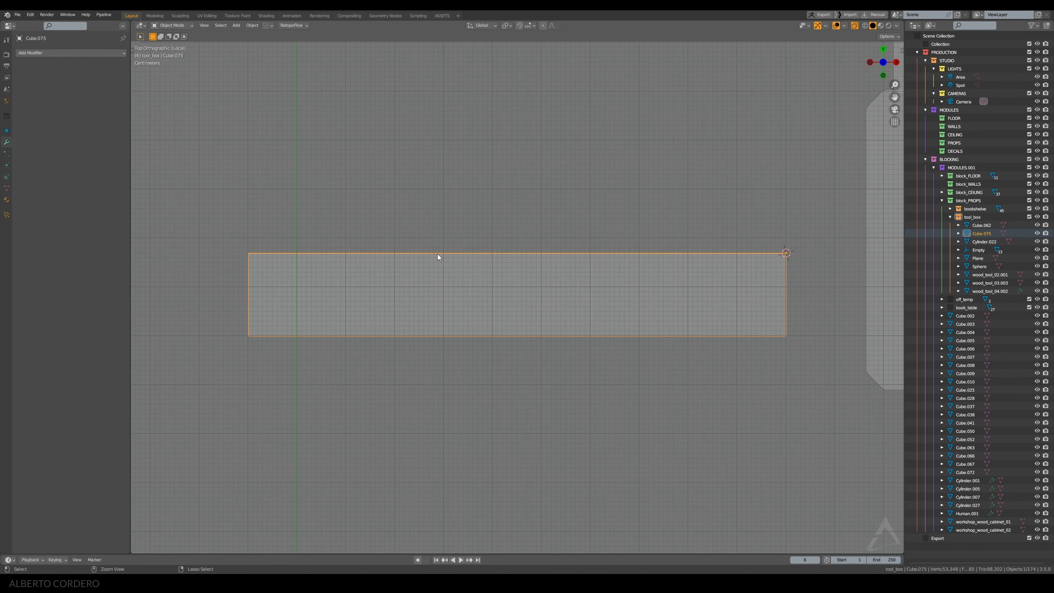
Shift the plank back along Y, and widen it further by moving its front long side outward about 0.024 m
key(g)
key(y)
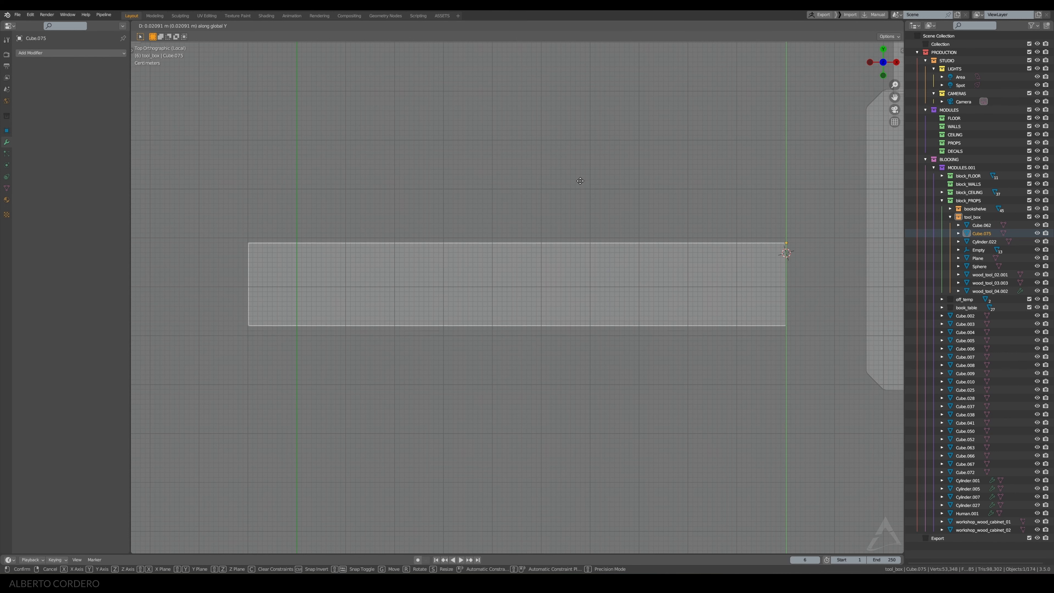
click(581, 175)
key(Tab)
key(g)
key(y)
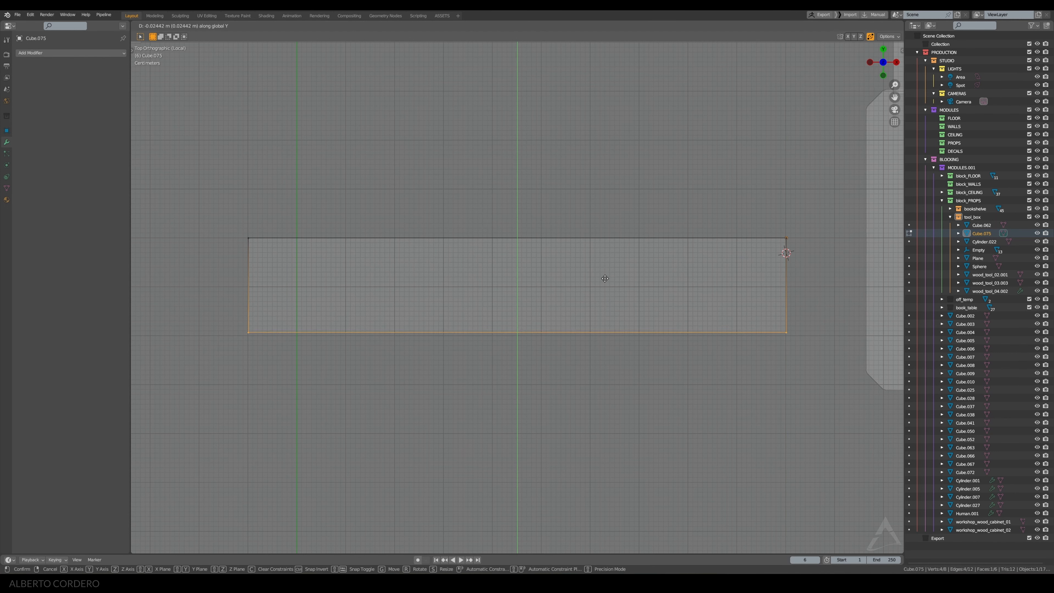
click(604, 277)
key(KP_0)
key(Tab)
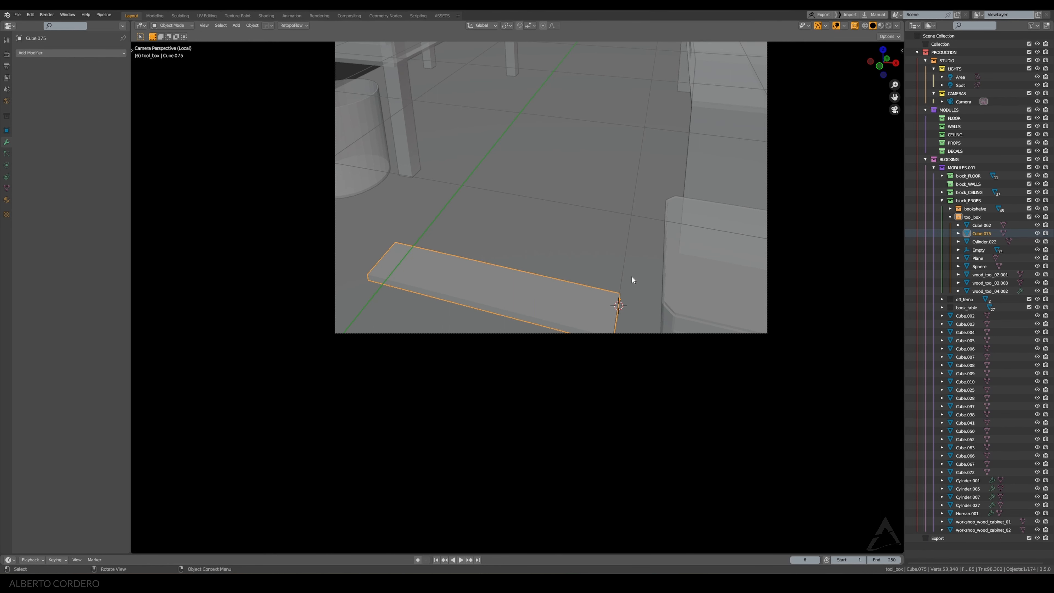
Duplicate the plank and place the copy behind it, about 0.218 m along Y
scroll(562, 289, up, 2)
key(shift+d)
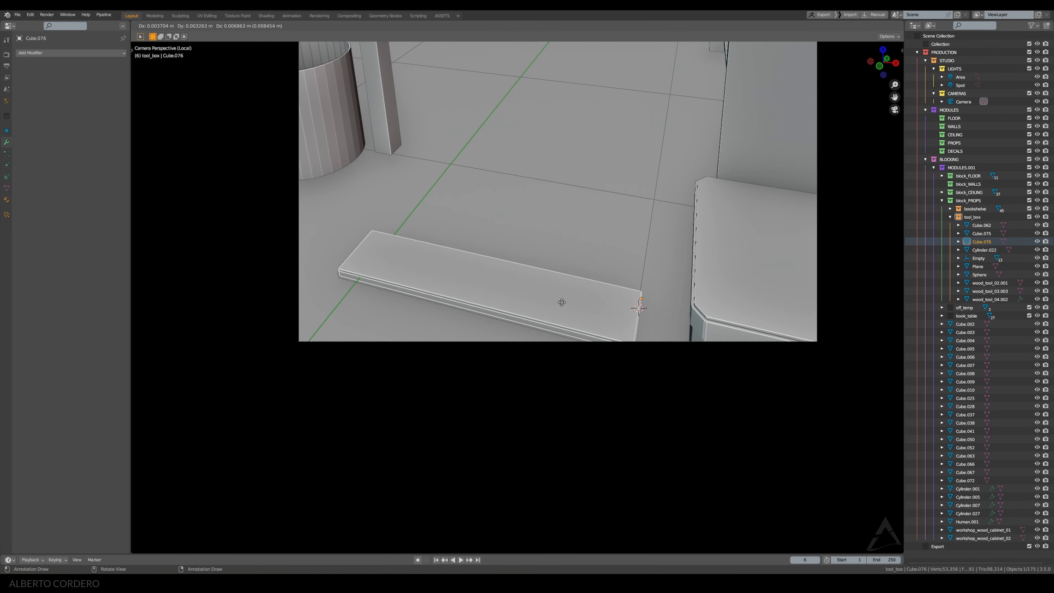
key(y)
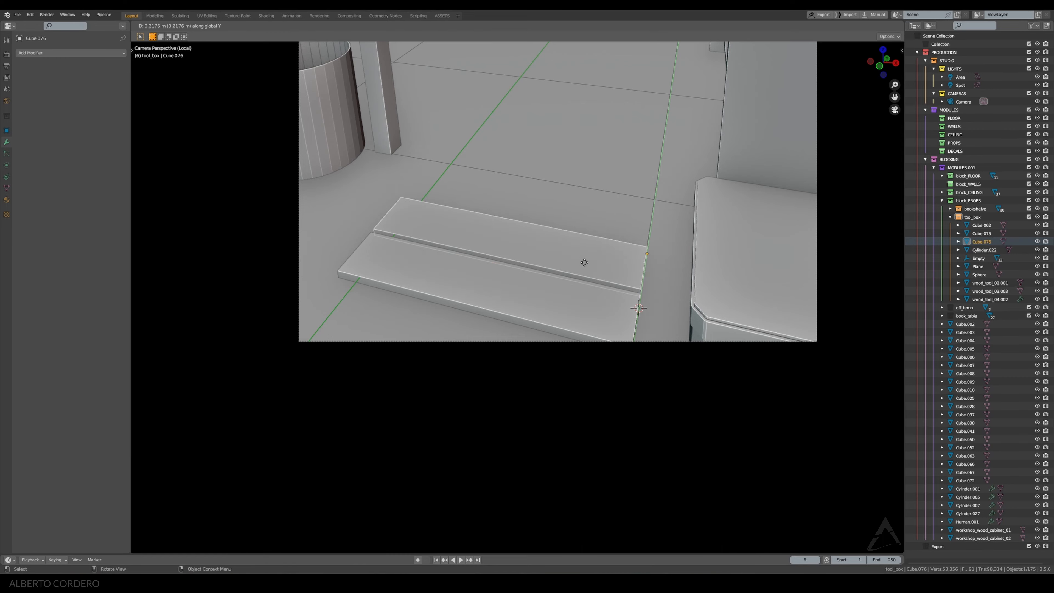
click(585, 262)
In top view, move the duplicate plank about 0.018 m back along Y so it butts against the original plank's long edge
key(KP_7)
scroll(593, 242, up, 3)
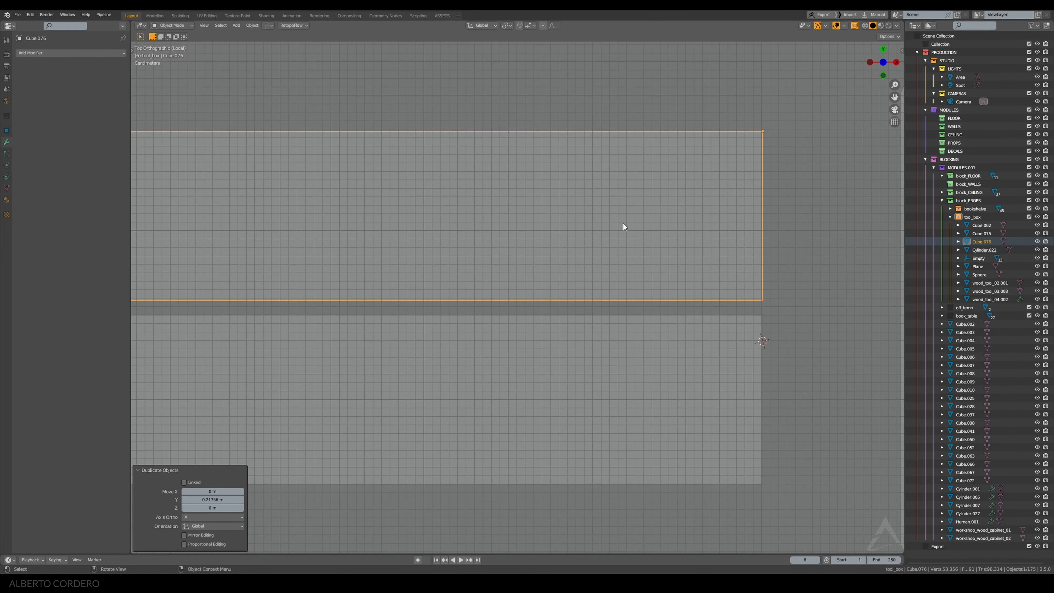
key(g)
key(y)
click(726, 198)
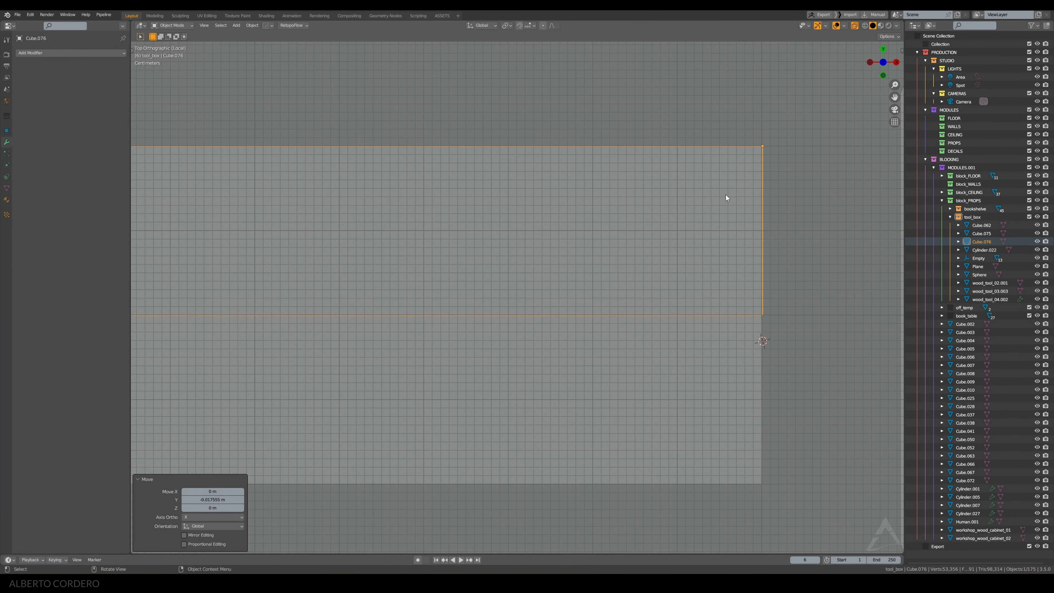
Select both planks with the original active, add a Bevel modifier to the original, and apply the object scale
scroll(724, 198, down, 3)
middle_drag(724, 199, 553, 324)
shift+click(558, 287)
right_click(575, 265)
mouse_move(577, 268)
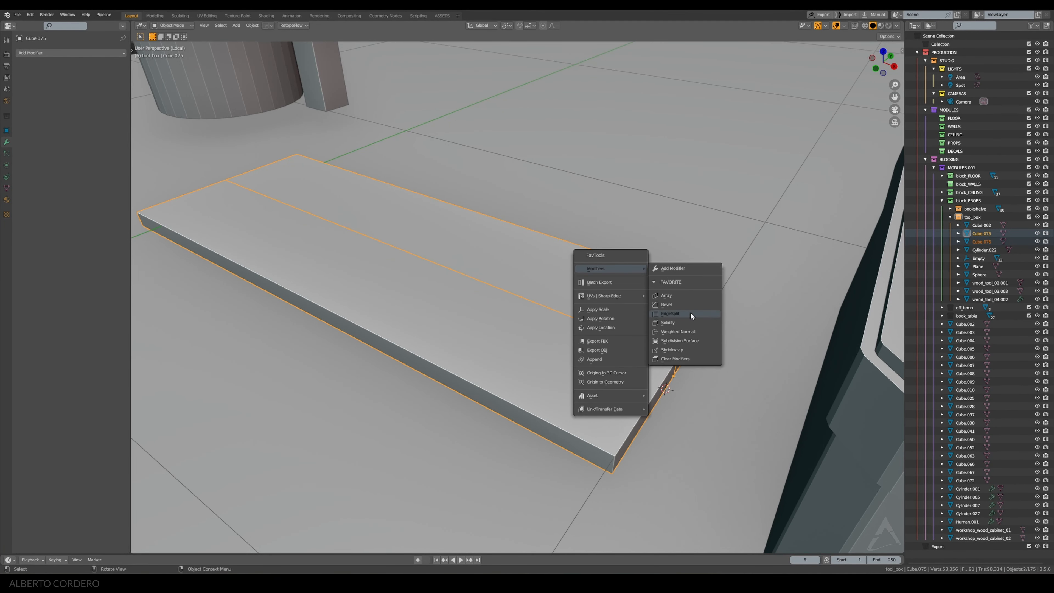
click(672, 305)
key(ctrl+a)
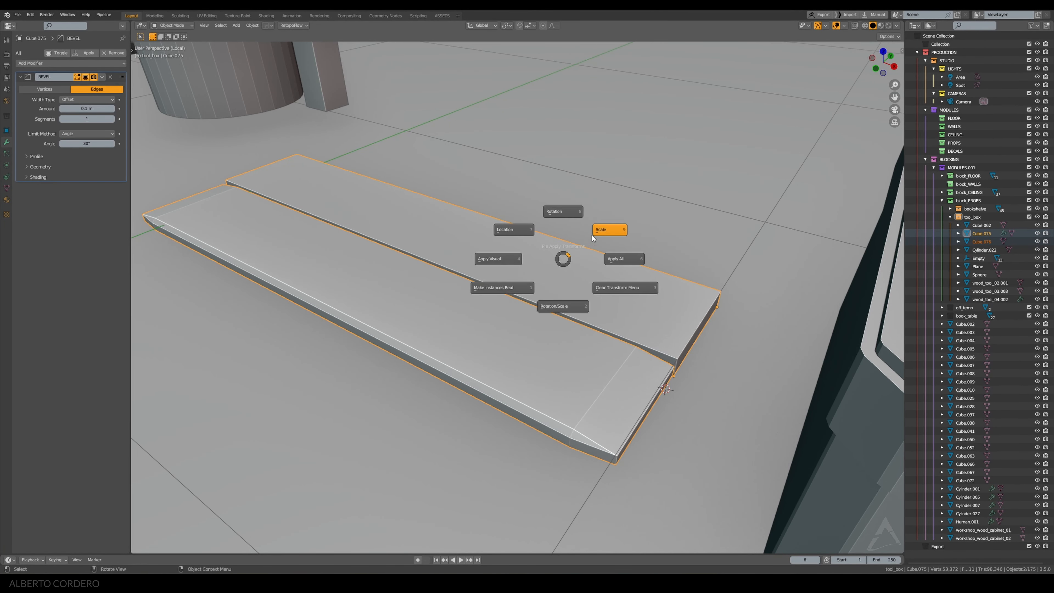
click(595, 234)
Set the Bevel modifier's width type to Width and its amount to 0.006 m
click(85, 99)
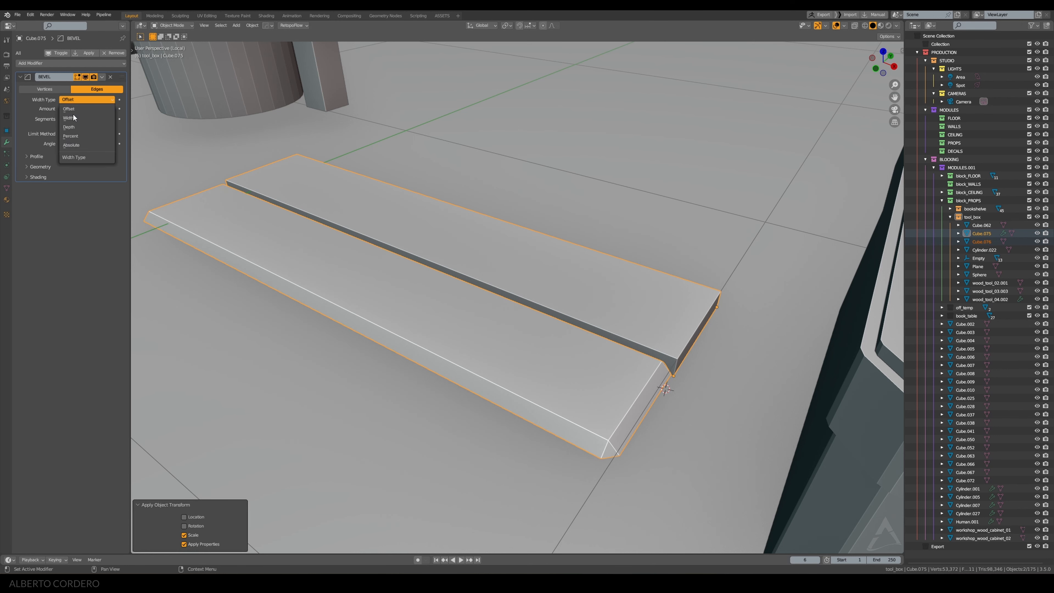
click(80, 110)
drag(80, 111, 67, 111)
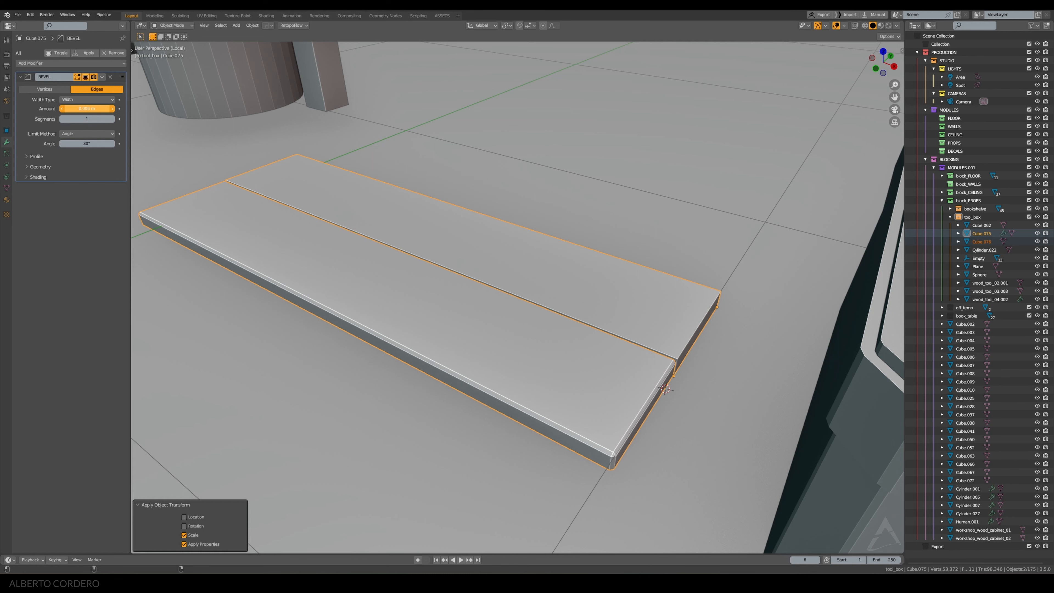
Copy the original plank's modifiers to the duplicate plank, and apply the duplicate's scale
key(q)
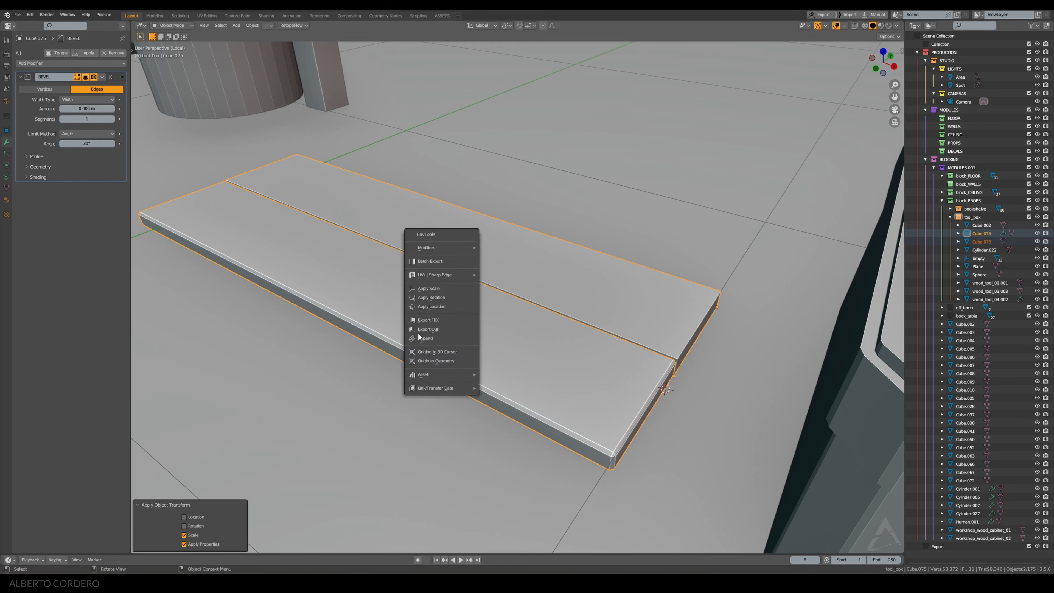
mouse_move(428, 391)
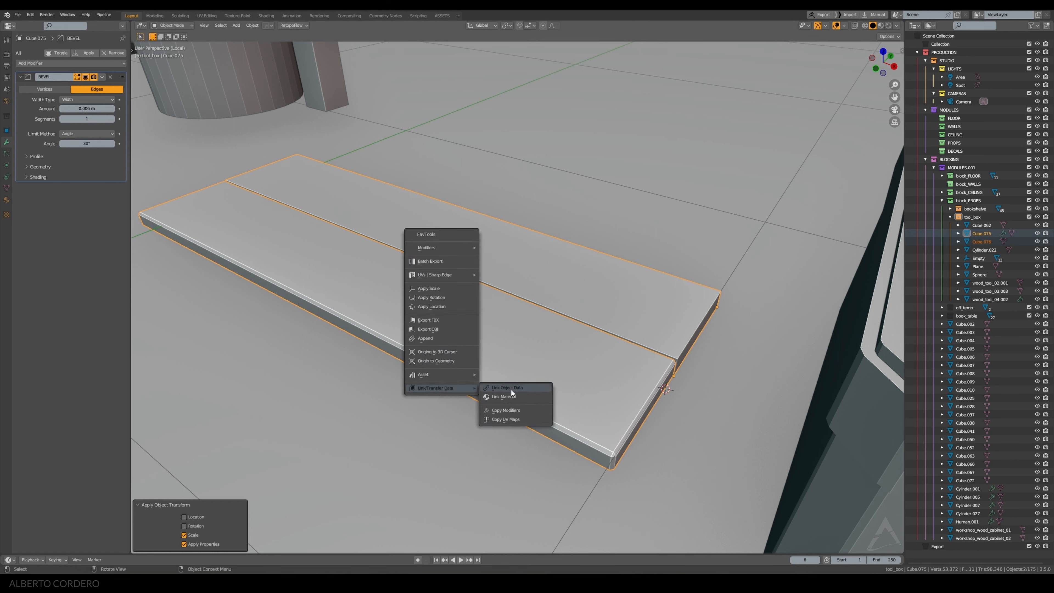
click(500, 410)
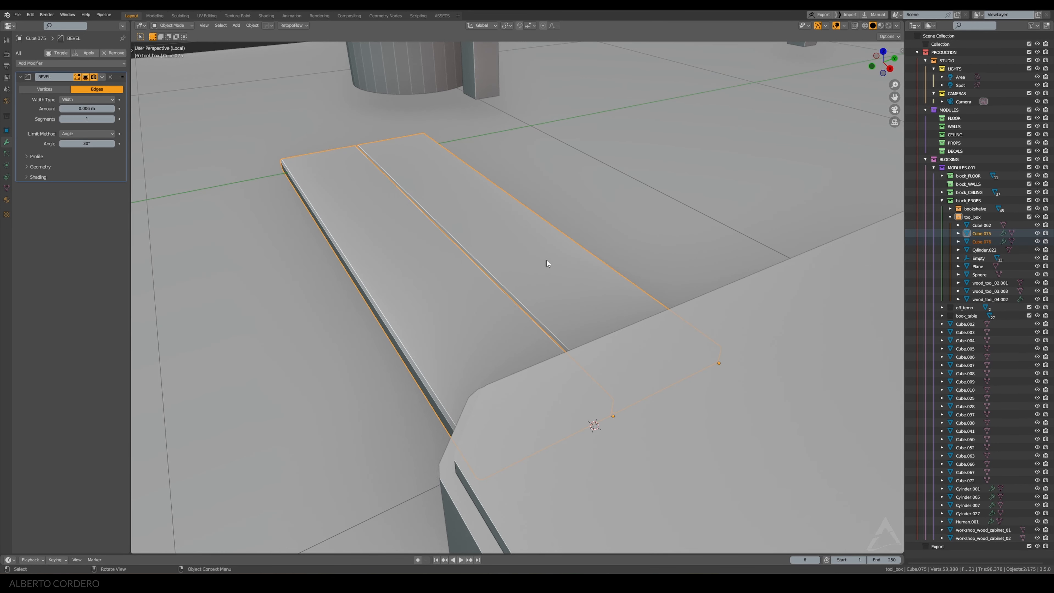
key(KP_Decimal)
key(ctrl+a)
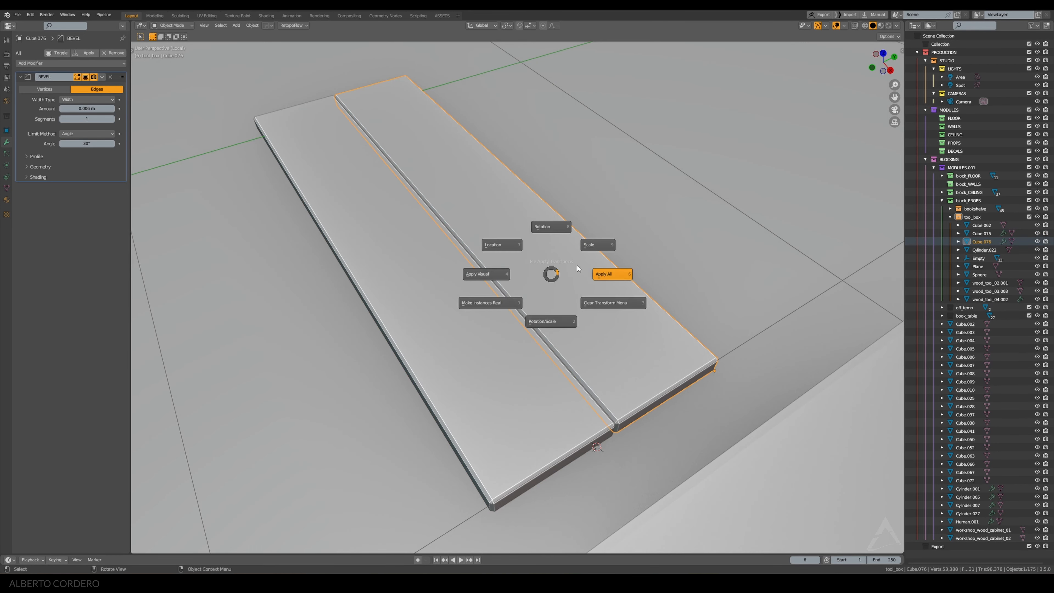
click(584, 249)
In camera view, shorten the rear plank by moving its end face farthest from the small box inward about 0.09 m along X
middle_drag(503, 271, 548, 270)
scroll(547, 271, down, 2)
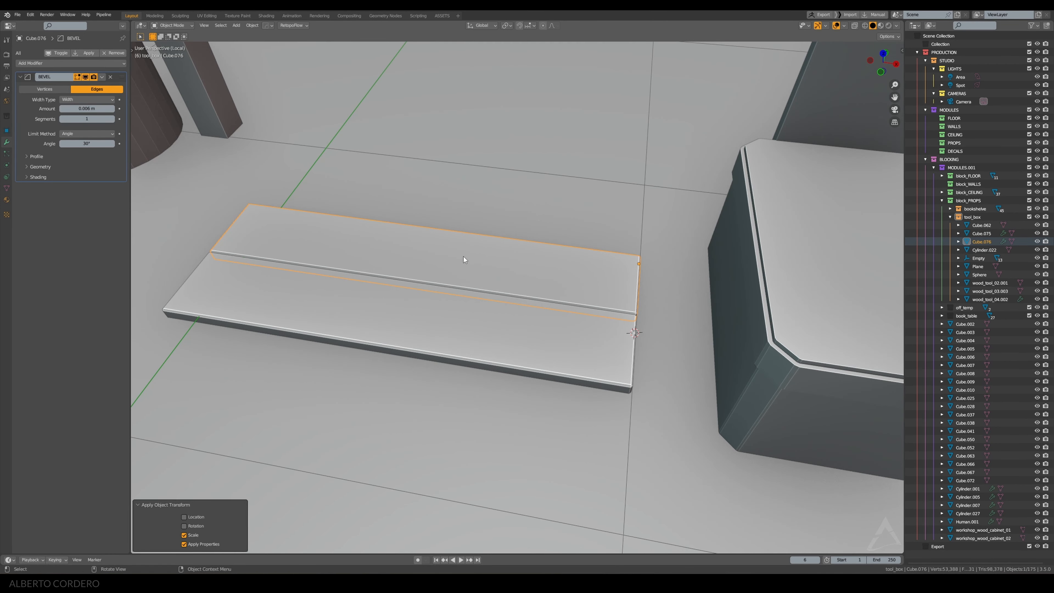
scroll(468, 256, down, 2)
key(KP_0)
scroll(512, 234, up, 3)
key(Tab)
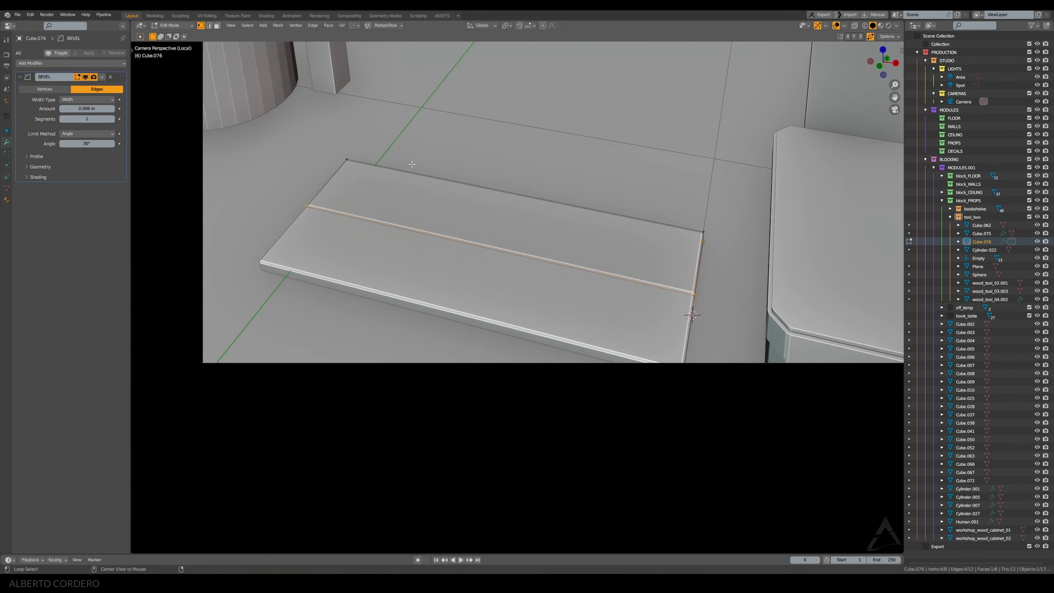
key(alt+z)
drag(409, 119, 244, 258)
key(alt+z)
key(g)
key(x)
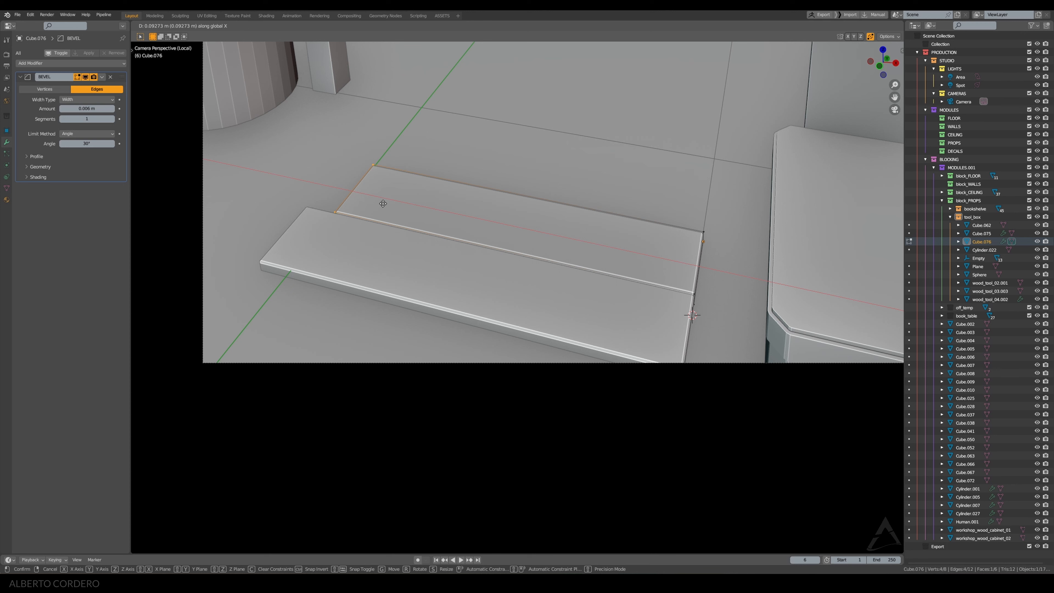
click(380, 204)
key(Tab)
Offset the front plank about 0.08 m along X, away from the small box
click(372, 254)
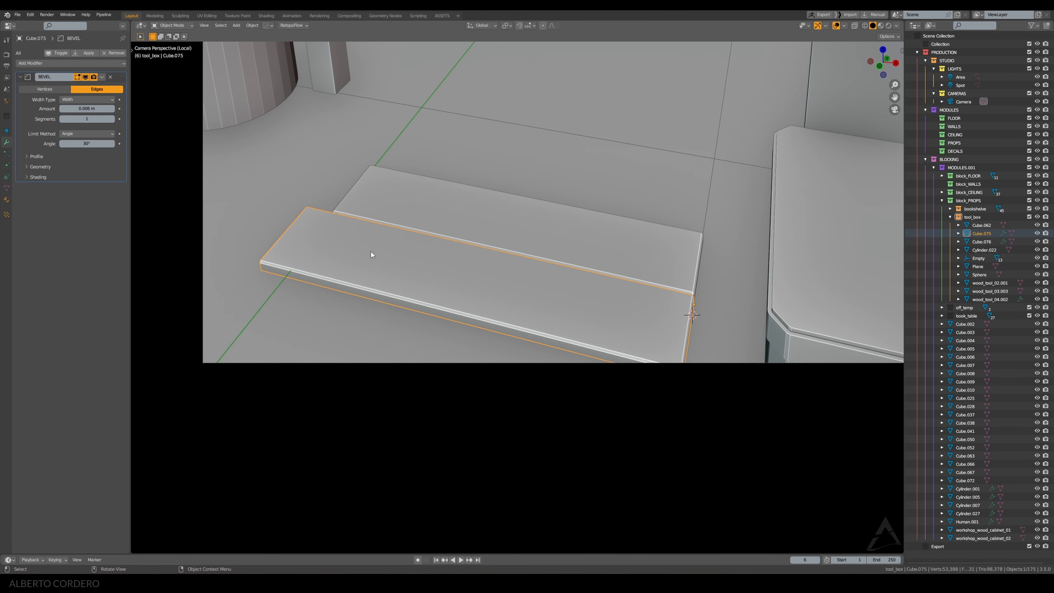
shift+middle_drag(550, 243, 532, 201)
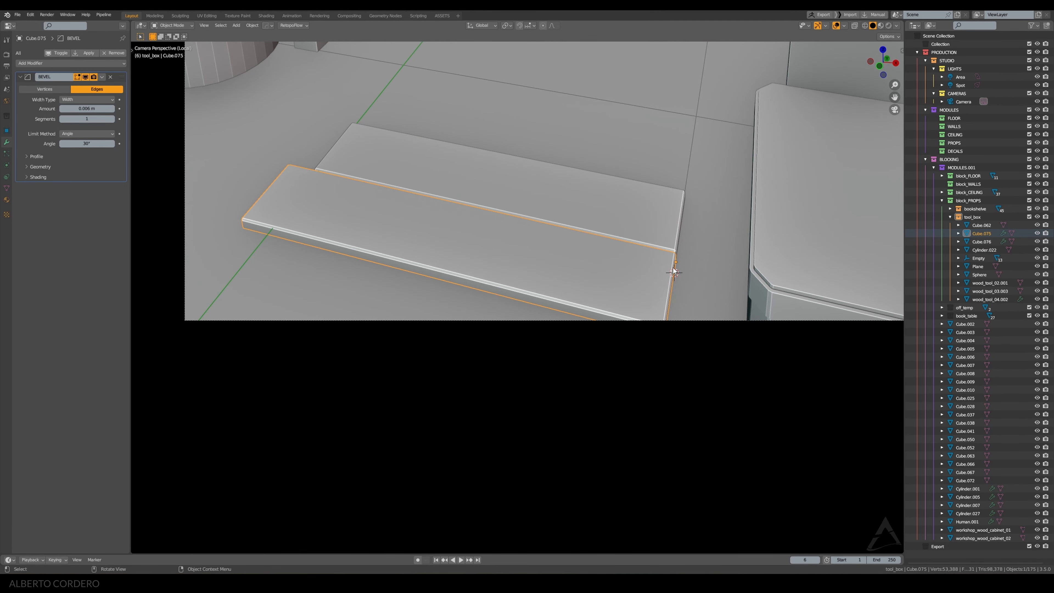
key(g)
key(x)
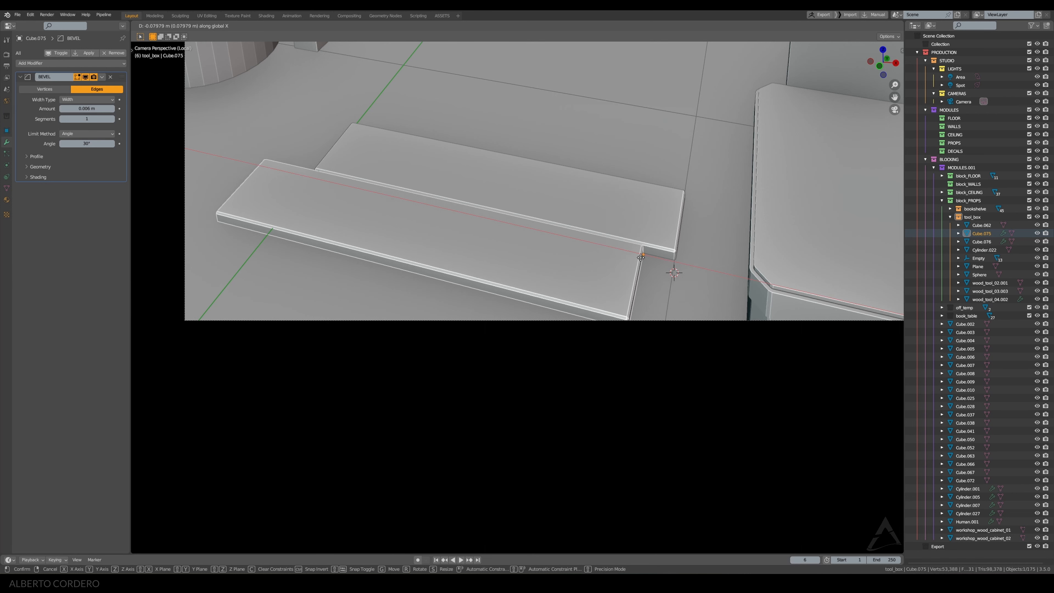
click(639, 260)
Shorten the front plank by moving its end face farthest from the small box inward about 0.043 m along X
key(Tab)
key(alt+z)
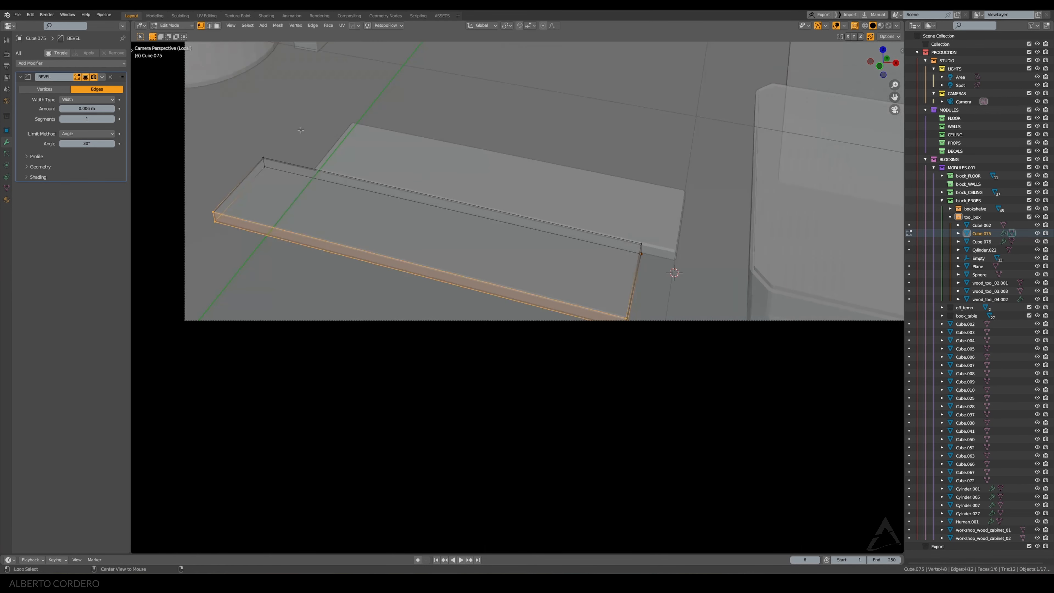
drag(290, 143, 191, 246)
key(alt+z)
key(g)
key(z)
key(x)
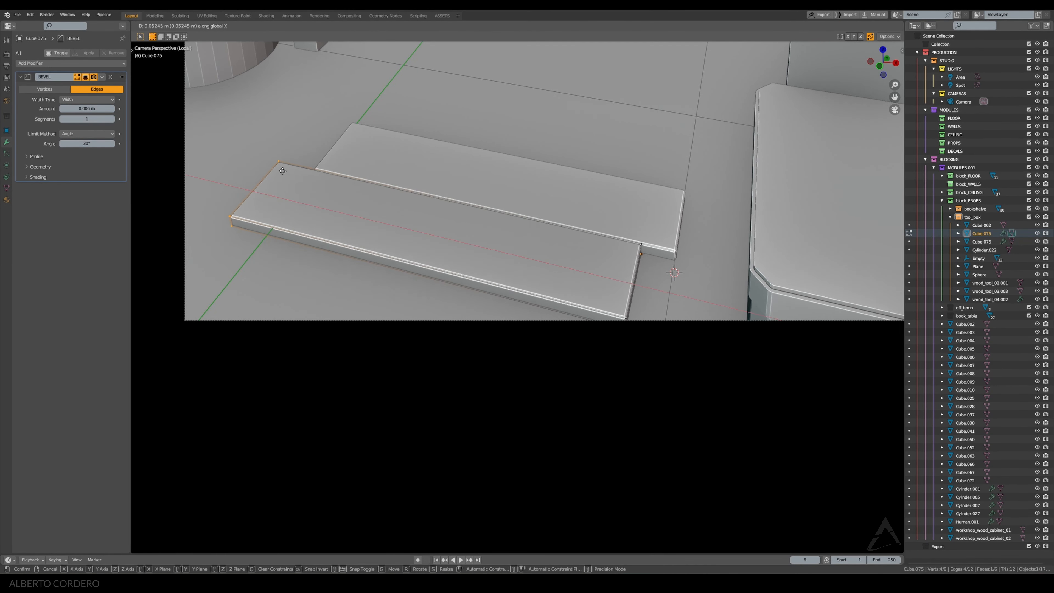
click(282, 165)
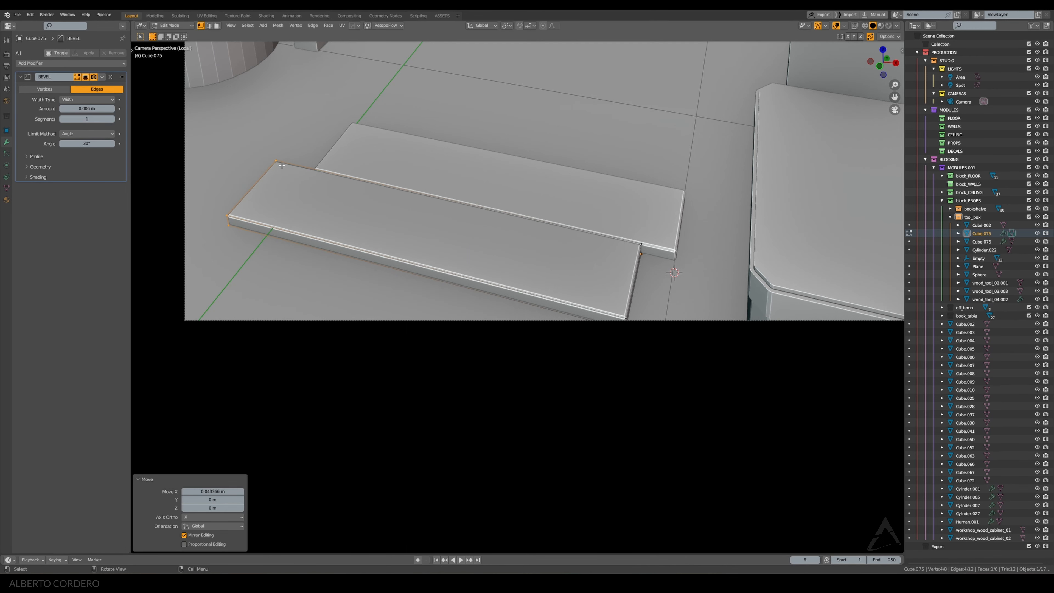
key(Tab)
Move both planks into a new collection named floor_planks inside block_PROPS
click(459, 166)
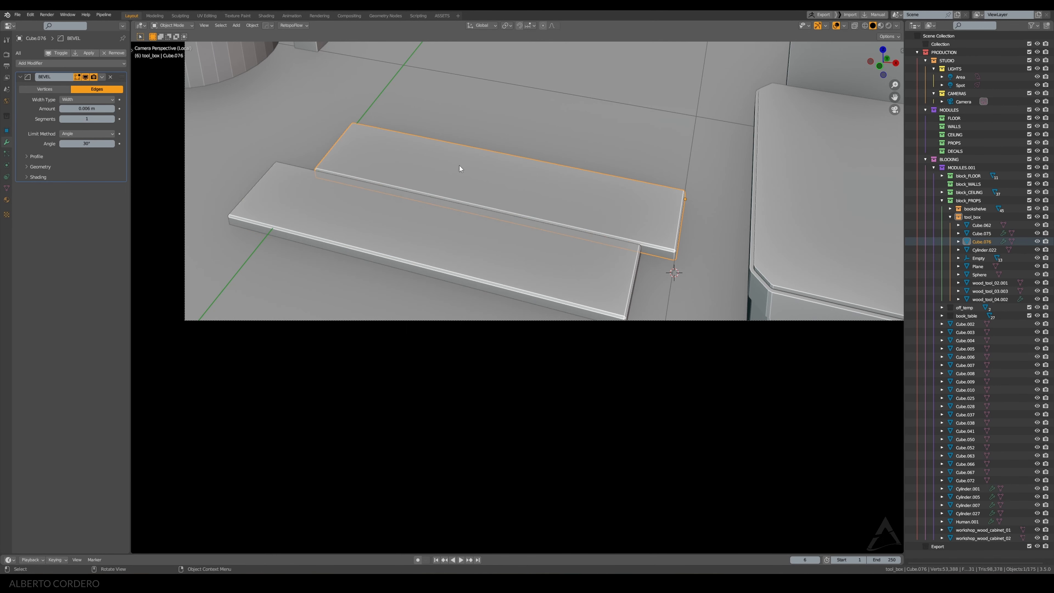
scroll(459, 166, down, 2)
click(430, 209)
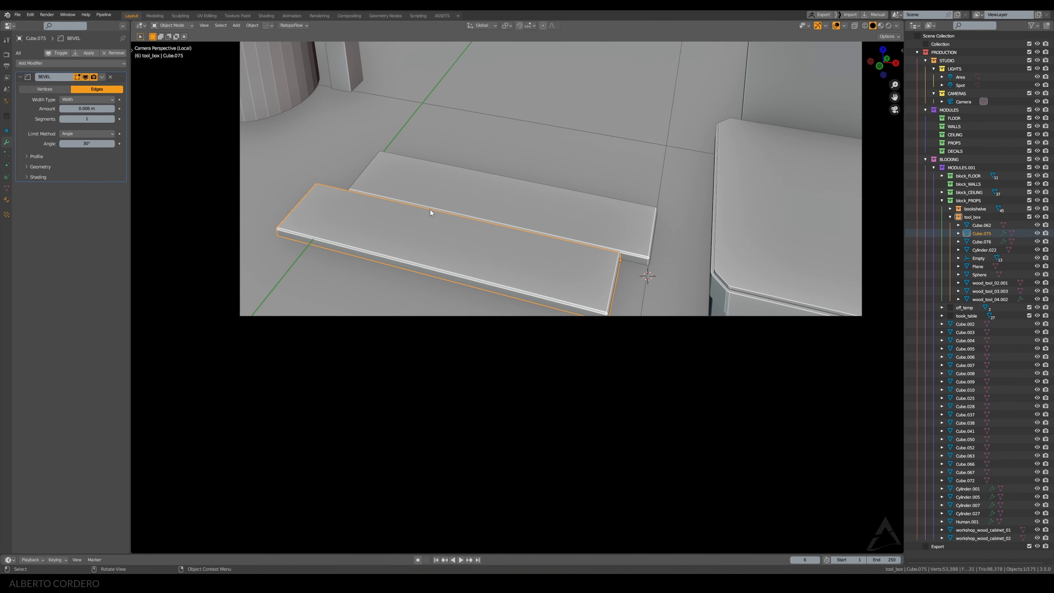
shift+click(485, 174)
scroll(525, 144, down, 1)
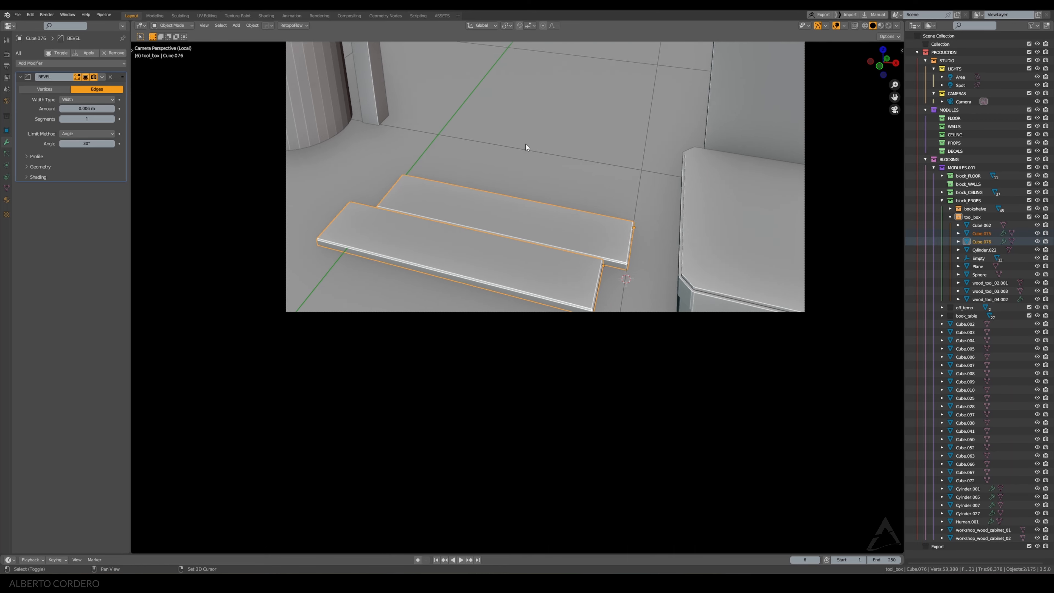
shift+middle_drag(526, 144, 480, 184)
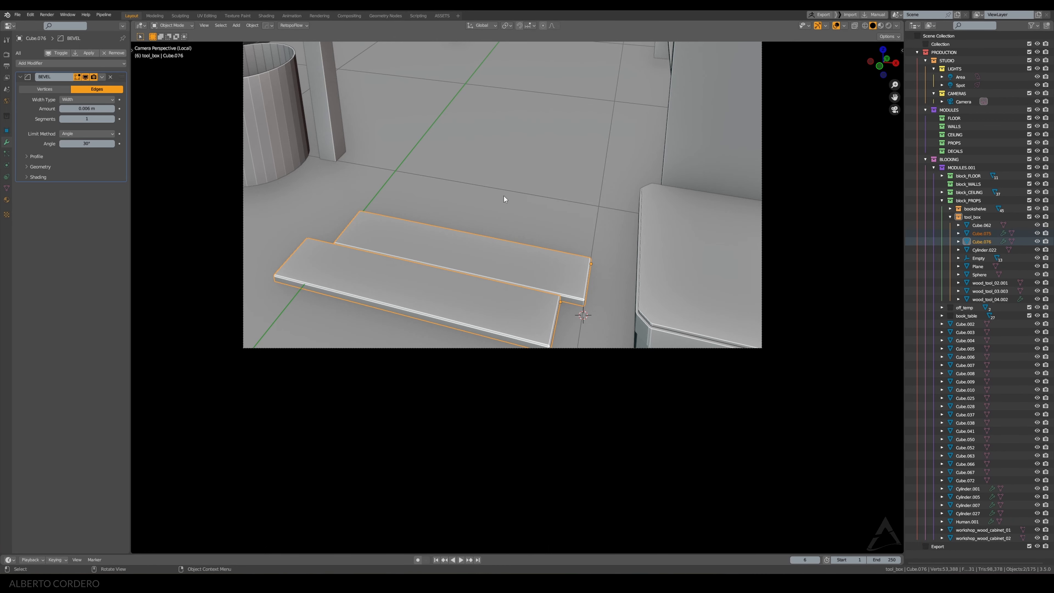
key(m)
mouse_move(491, 224)
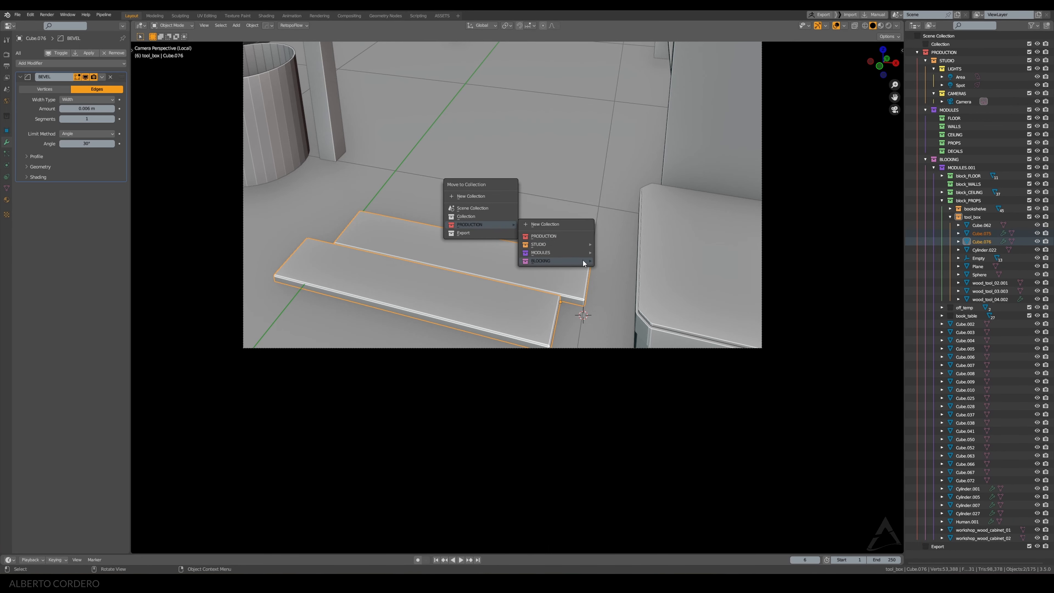
mouse_move(583, 260)
mouse_move(623, 280)
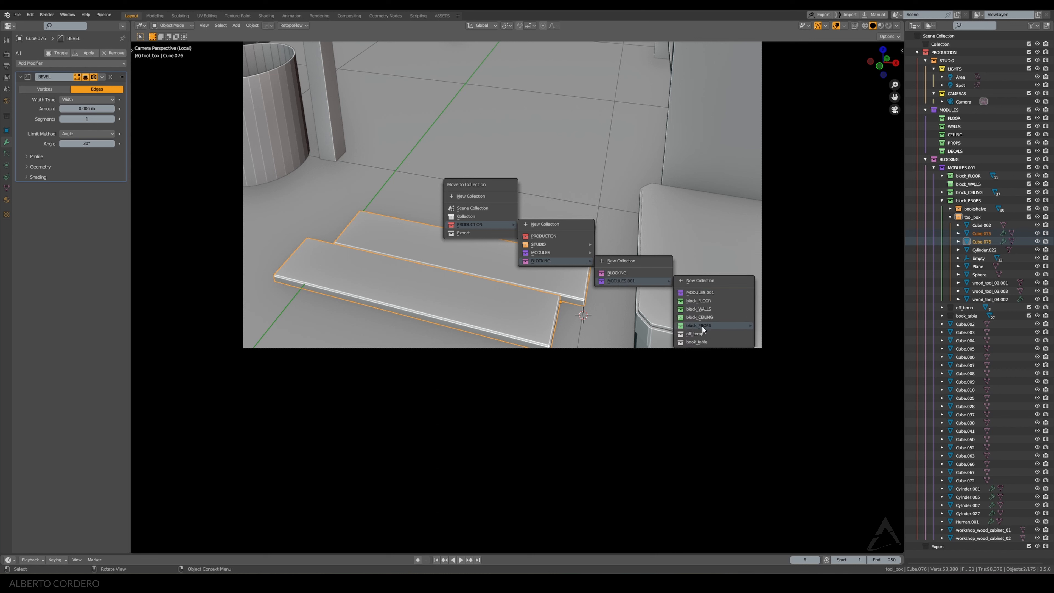
mouse_move(702, 326)
click(778, 326)
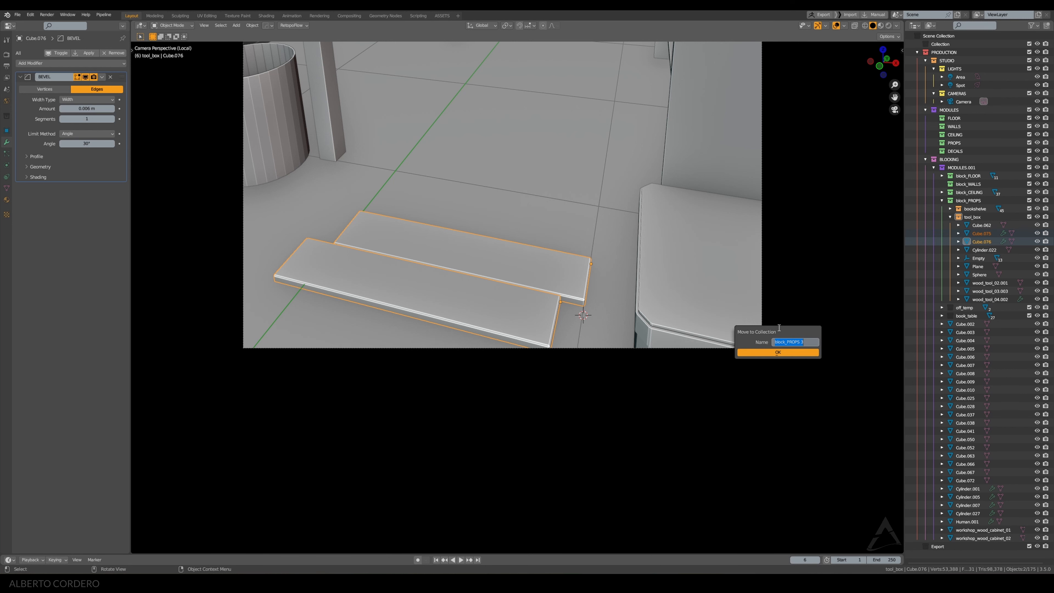
text(floor_planks)
click(779, 351)
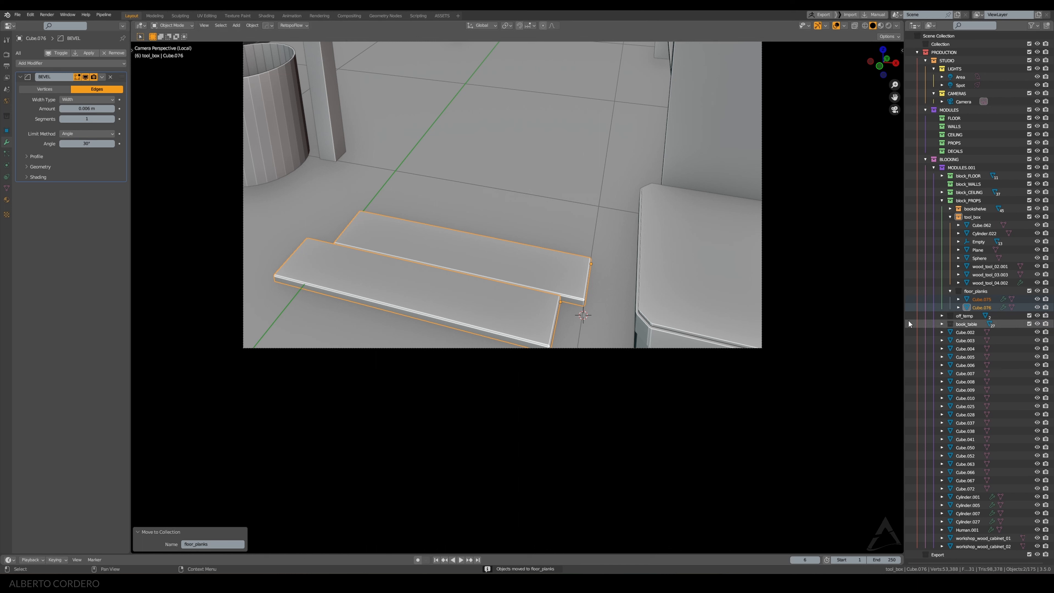
Move the floor_planks collection into block_FLOOR and expand block_FLOOR in the outliner
drag(975, 290, 975, 175)
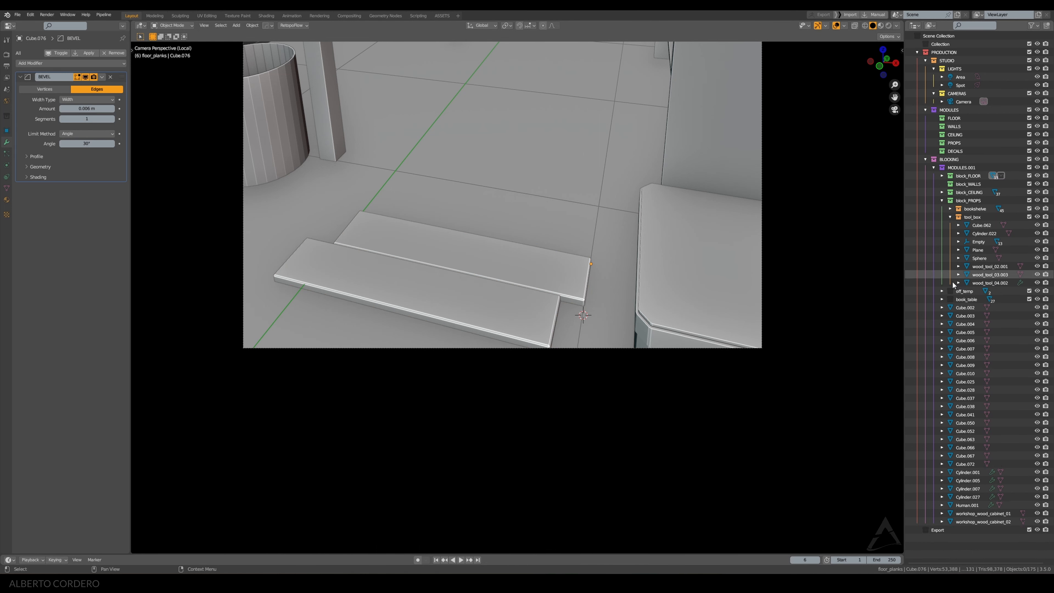
click(967, 307)
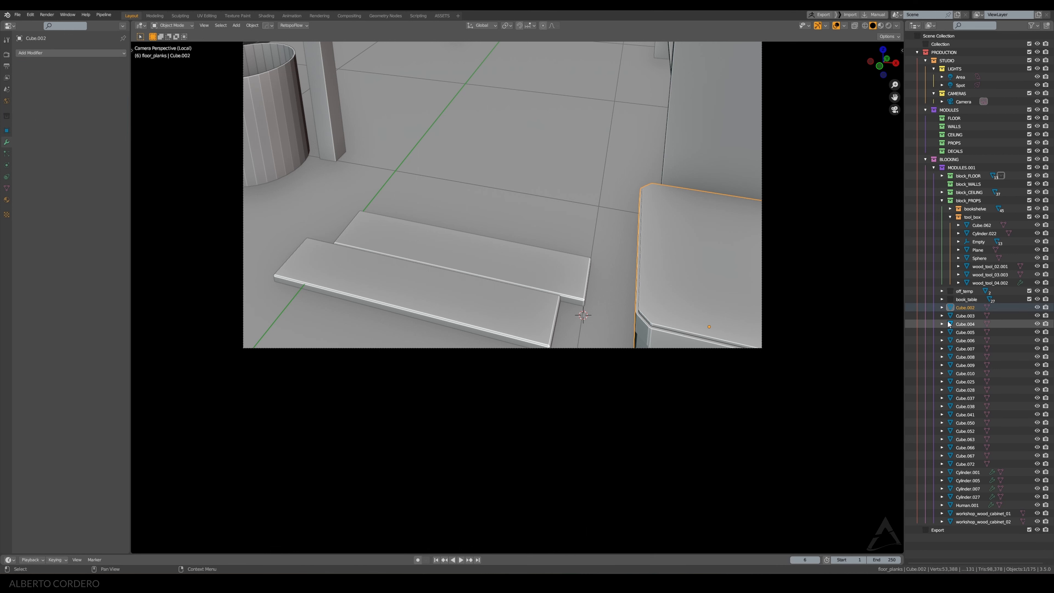
click(942, 175)
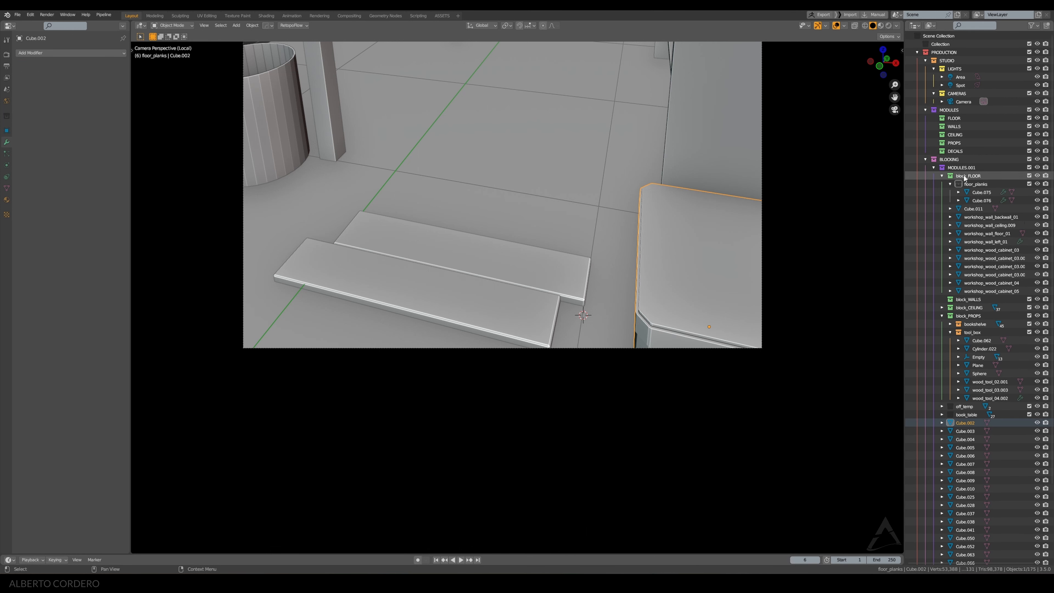
Give the floor_planks collection an orange colour tag, and select the front plank
right_click(976, 184)
click(904, 314)
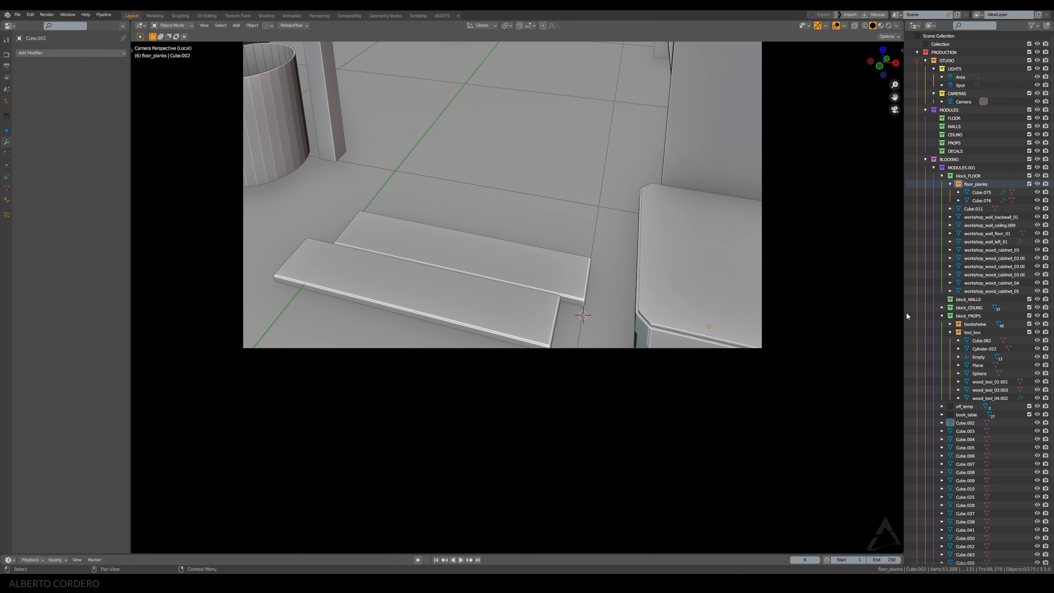
click(511, 268)
click(526, 314)
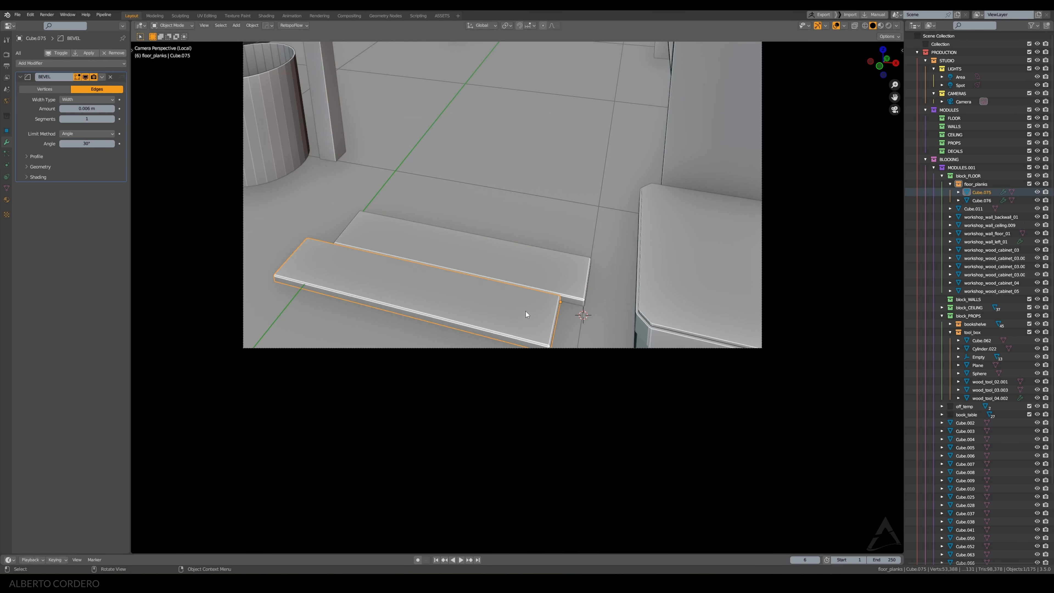
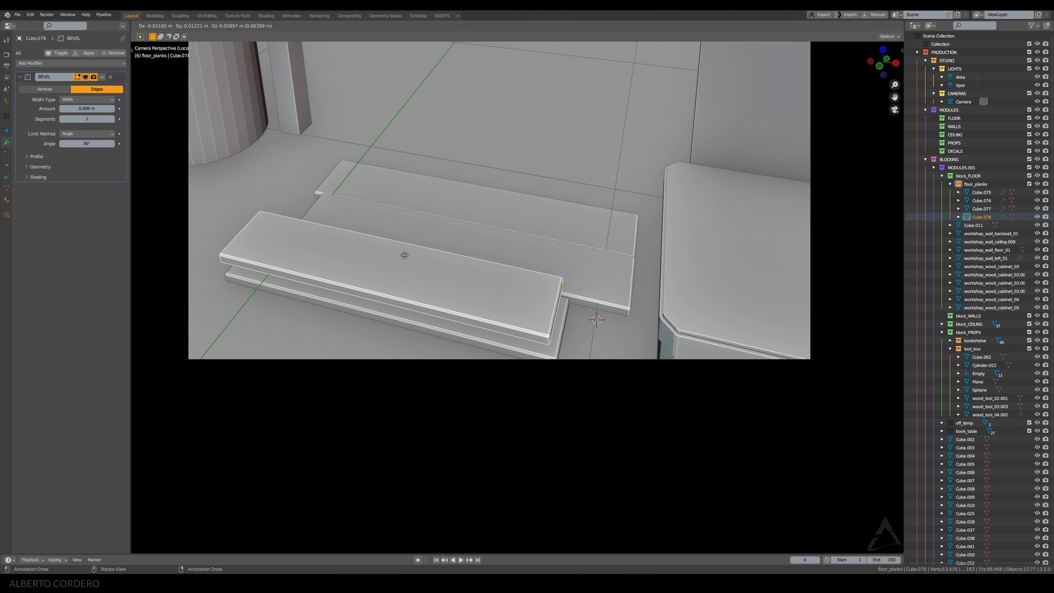
Duplicate the front plank in place and rotate the copy 90 degrees about the global Z axis
right_click(404, 254)
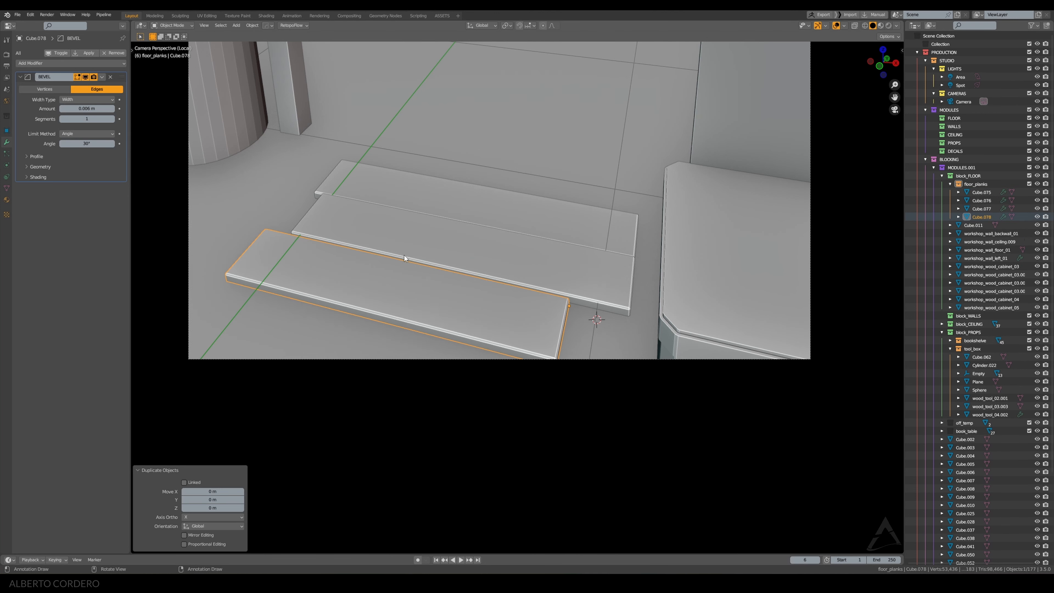
key(r)
key(z)
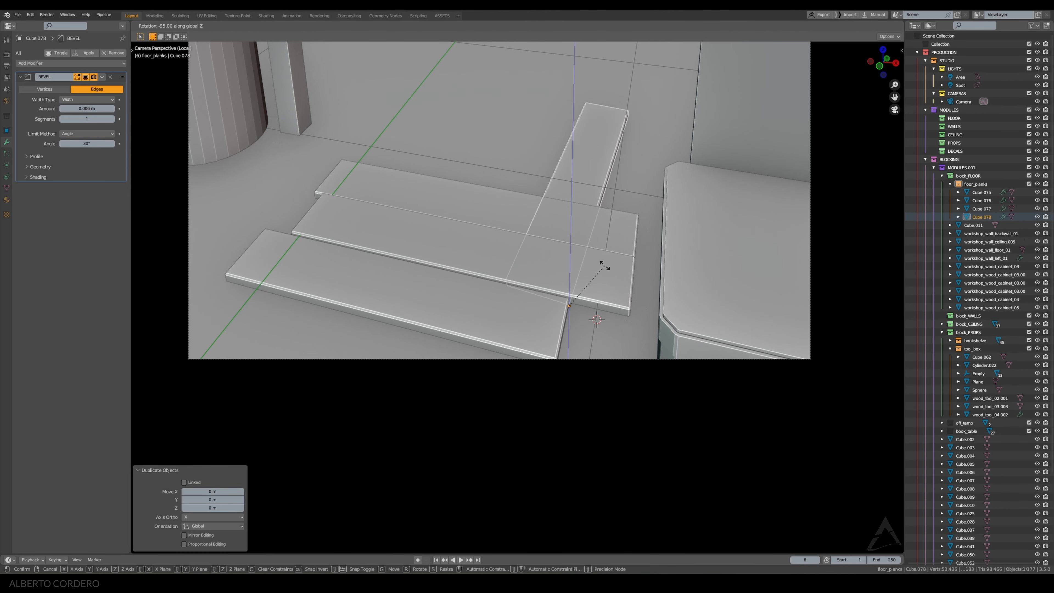
click(606, 253)
Move the rotated plank horizontally so it crosses the other planks, about -0.60 m in X and -0.49 m in Y
key(g)
key(shift+z)
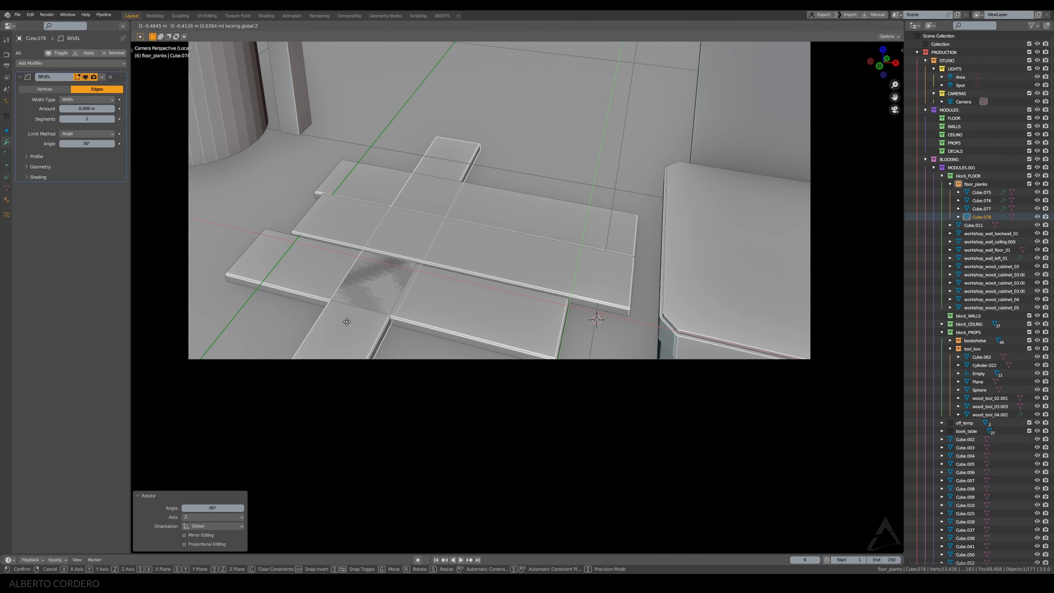
click(290, 337)
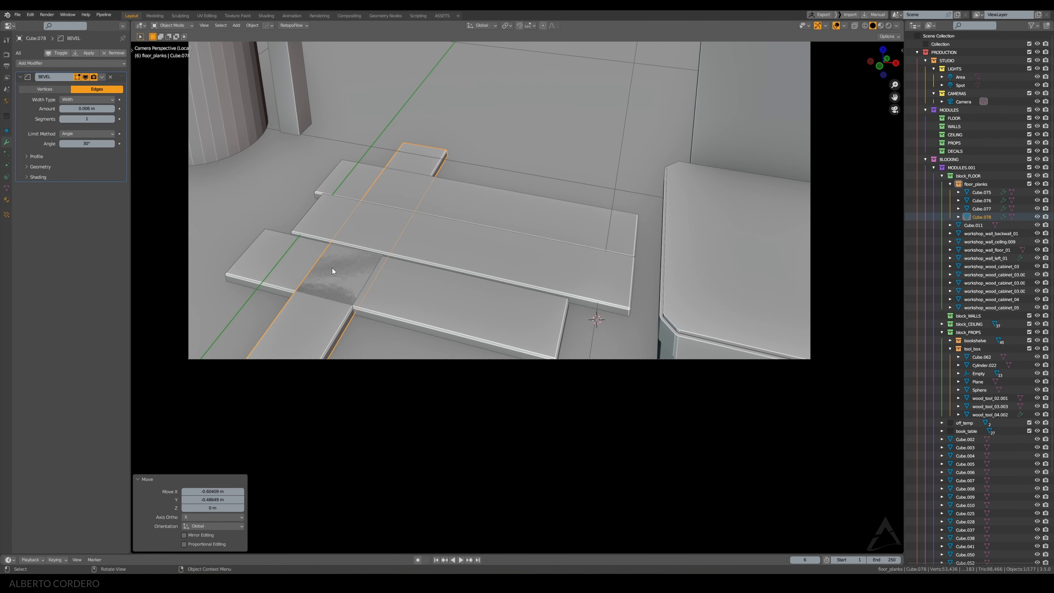
Lower the crosswise plank along Z until it sits beneath the other planks and sinks into the floor
key(g)
key(z)
click(322, 310)
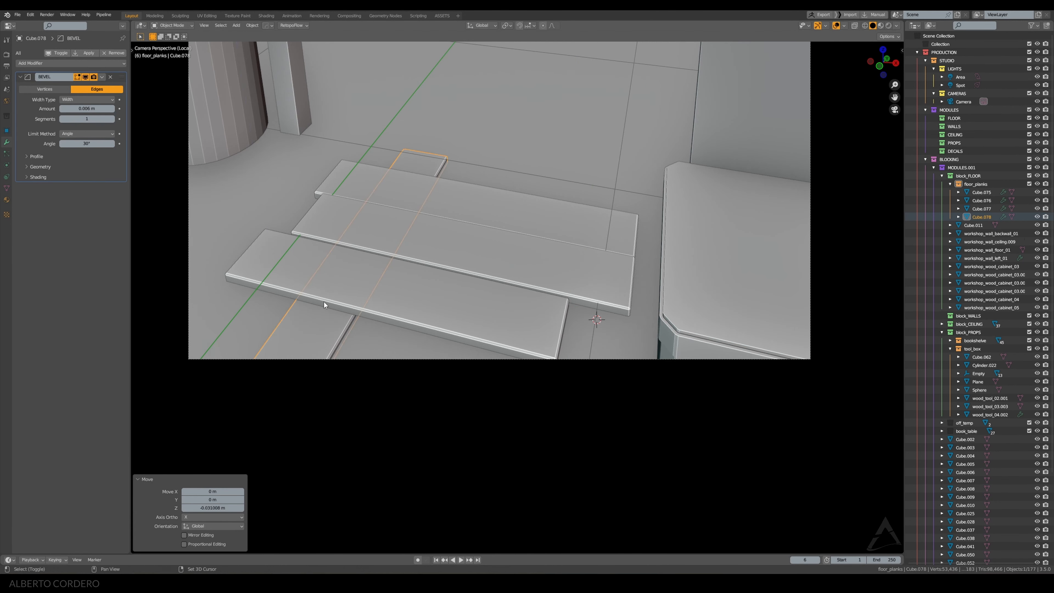
middle_drag(323, 302, 482, 279)
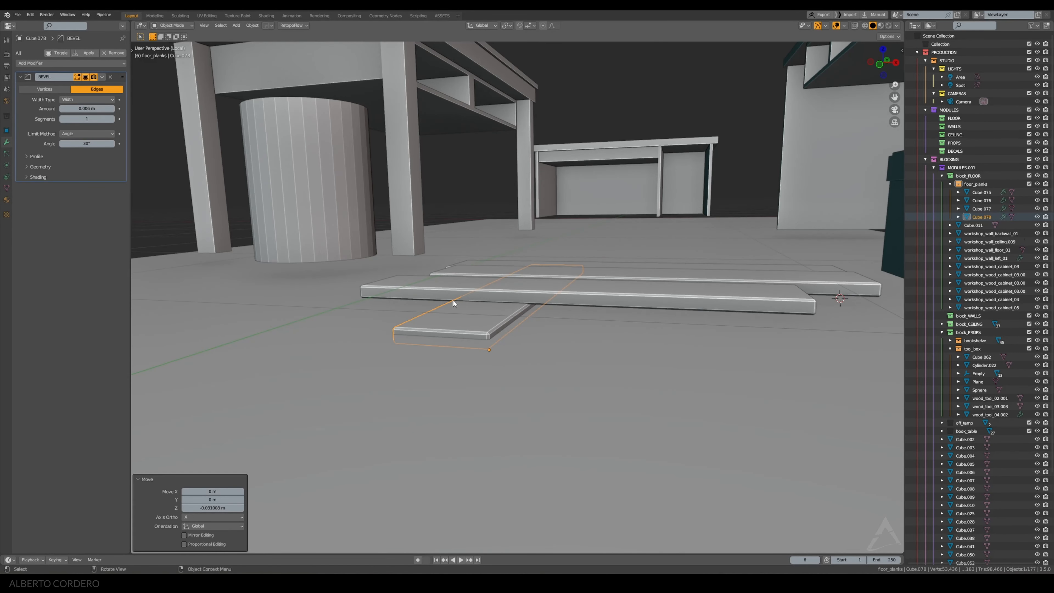
key(g)
key(z)
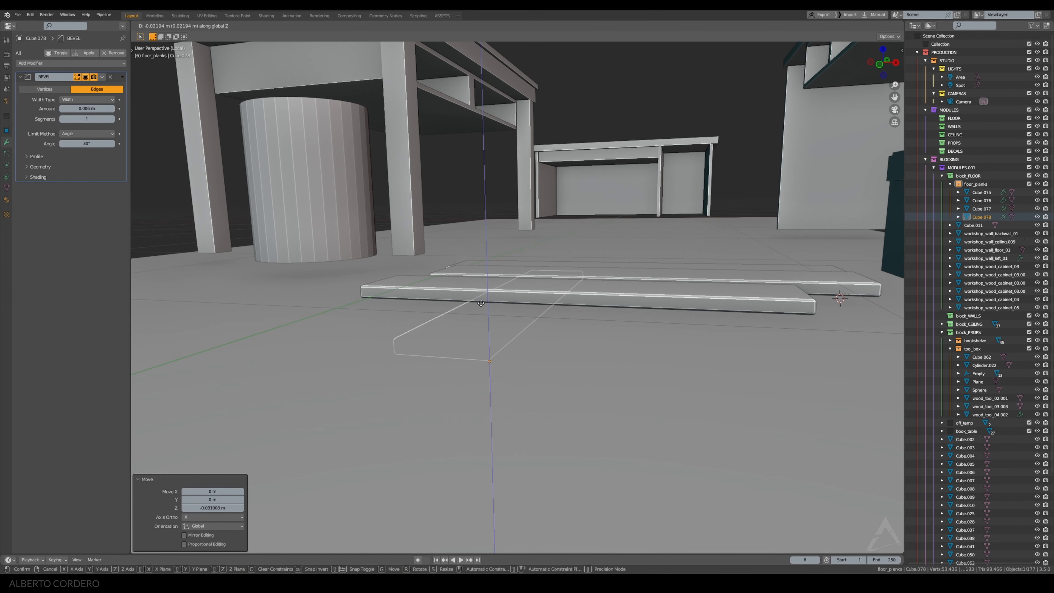
click(479, 319)
Raise only the top face of the crosswise plank about 0.057 m along Z
key(Tab)
key(alt+z)
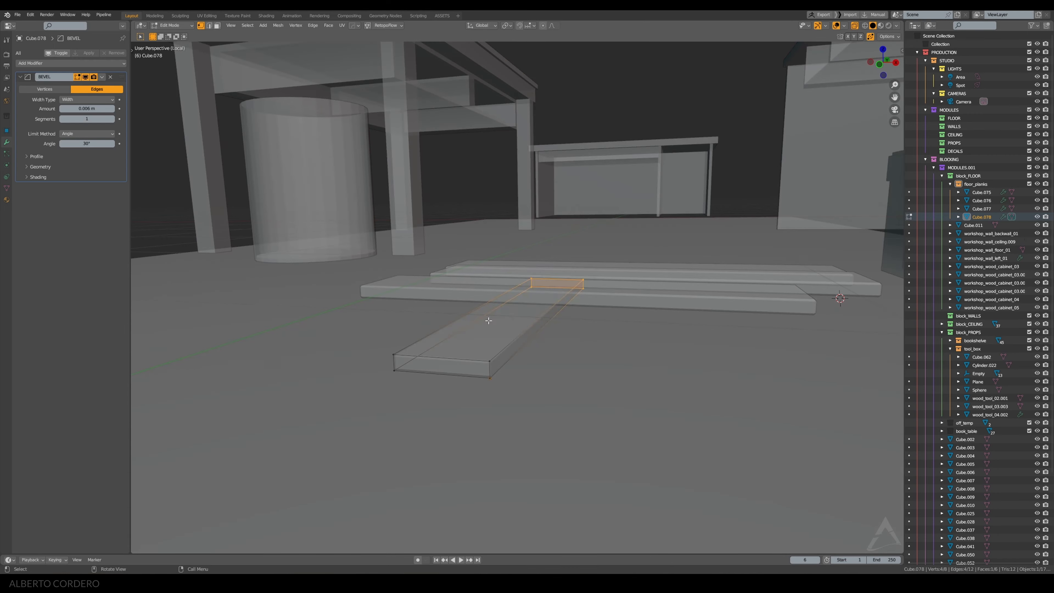
click(505, 306)
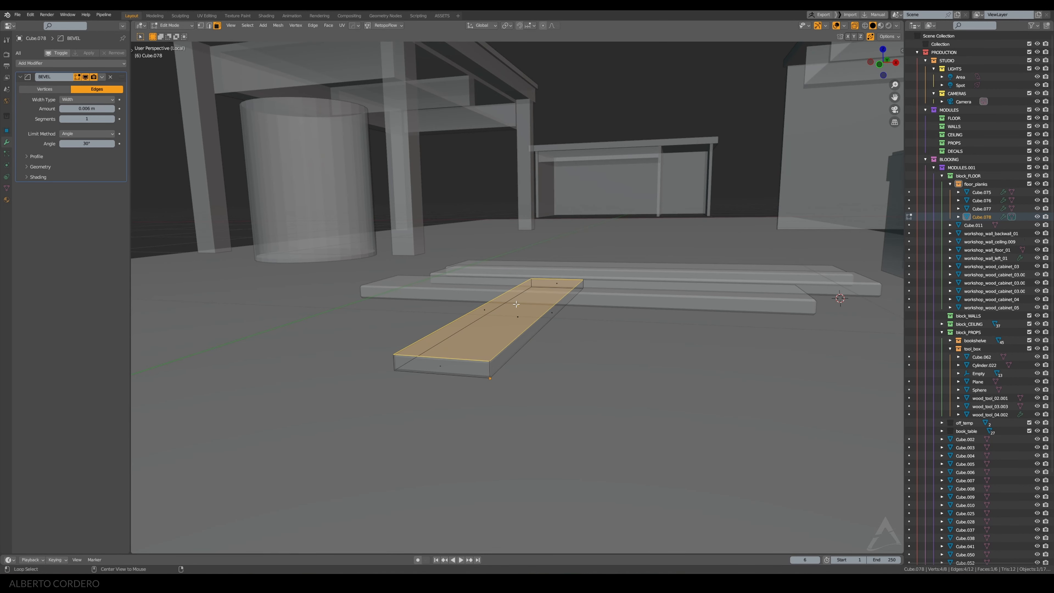
key(alt+z)
key(g)
key(z)
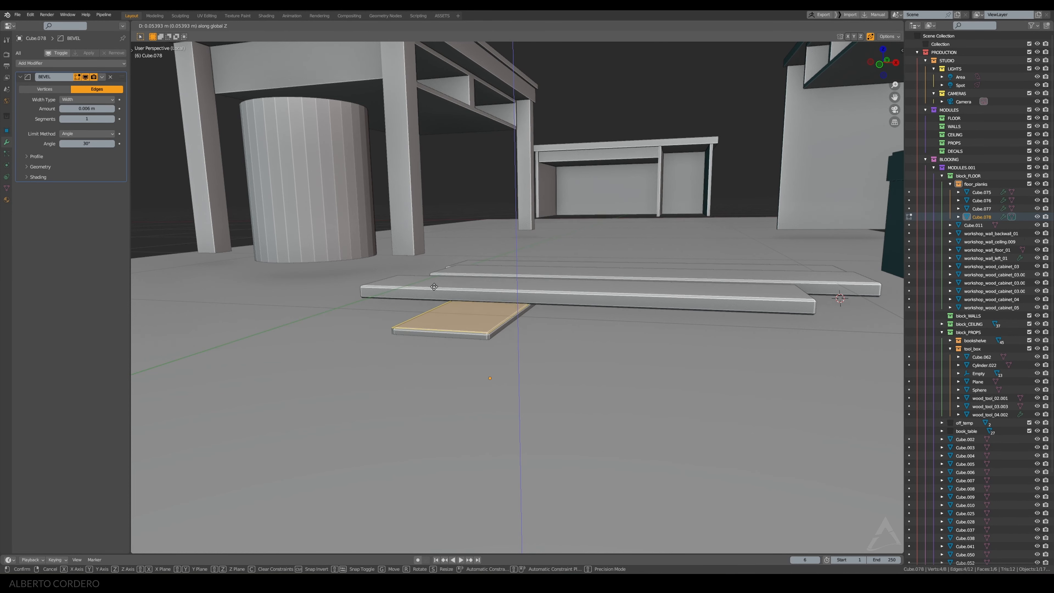
click(423, 302)
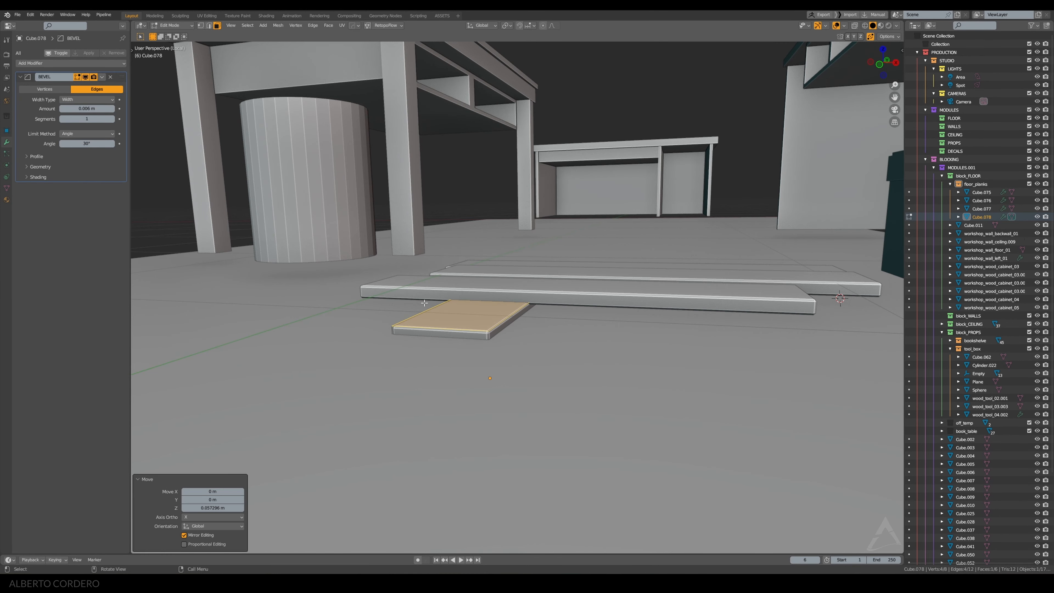
key(KP_0)
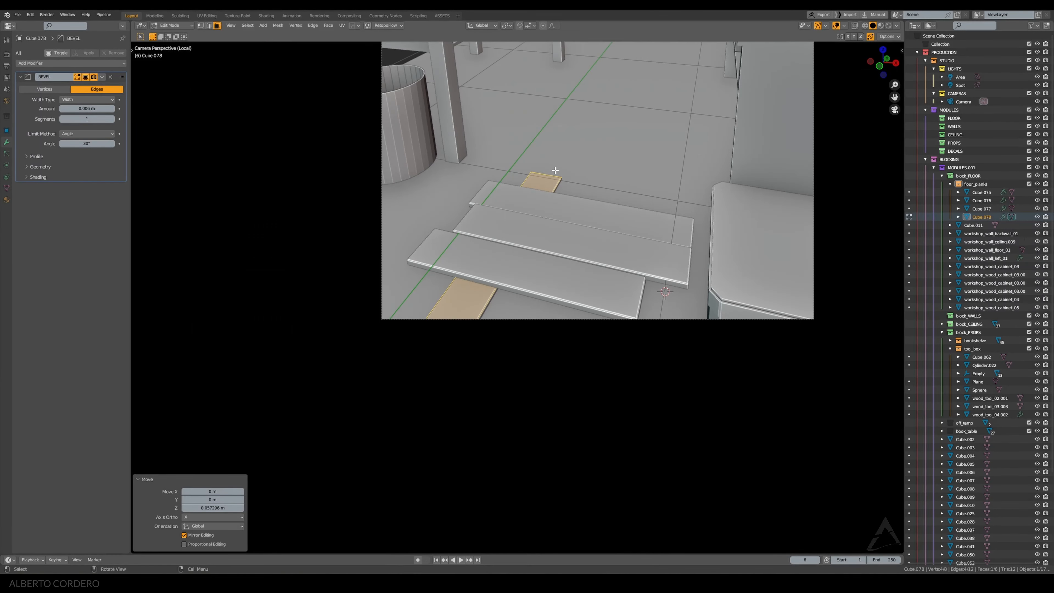
key(Tab)
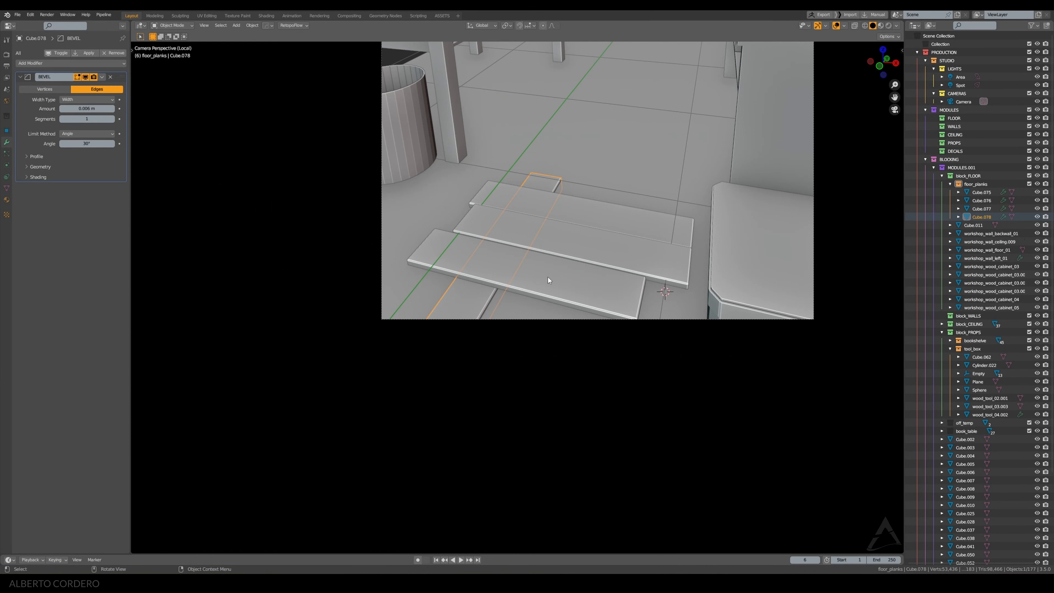
Shift the crosswise plank slightly along negative X, toward the cylinder
key(g)
key(x)
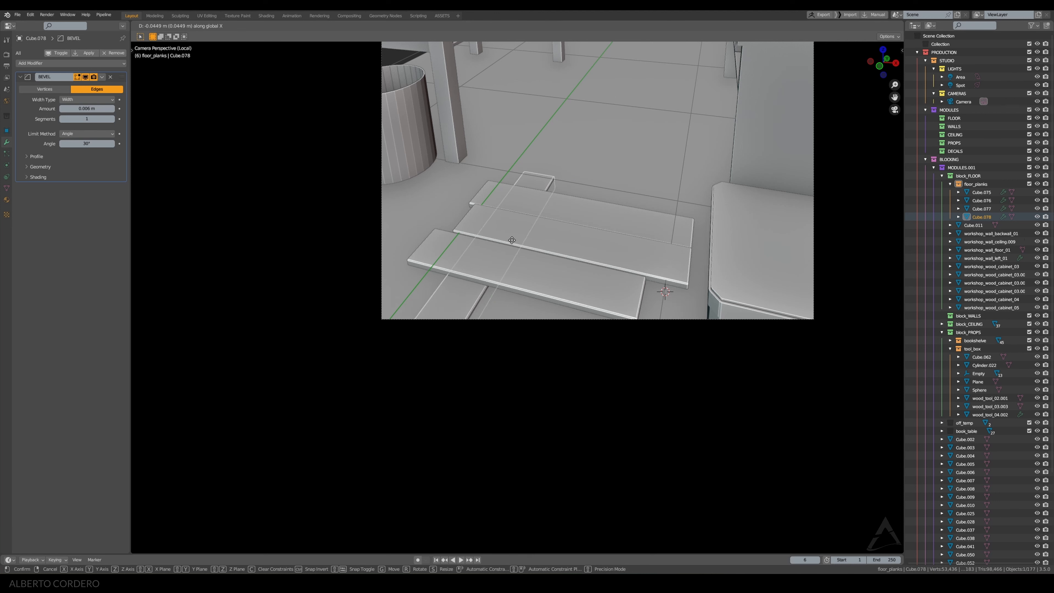
click(524, 241)
Duplicate the shorter front plank in place and rotate the new copy 90 degrees about Z
click(534, 267)
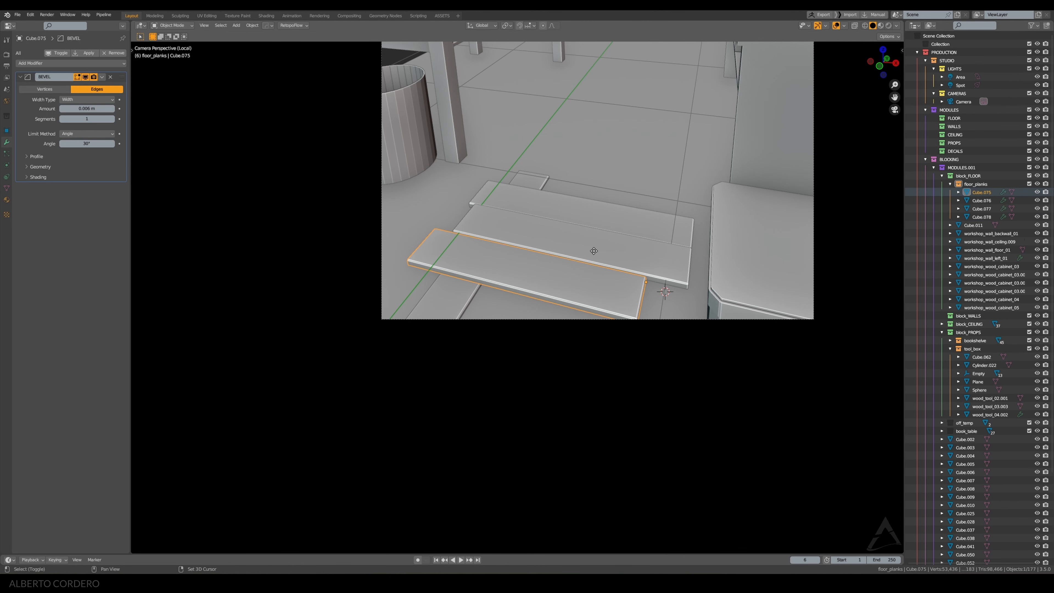
key(shift+d)
key(Escape)
text(r-90)
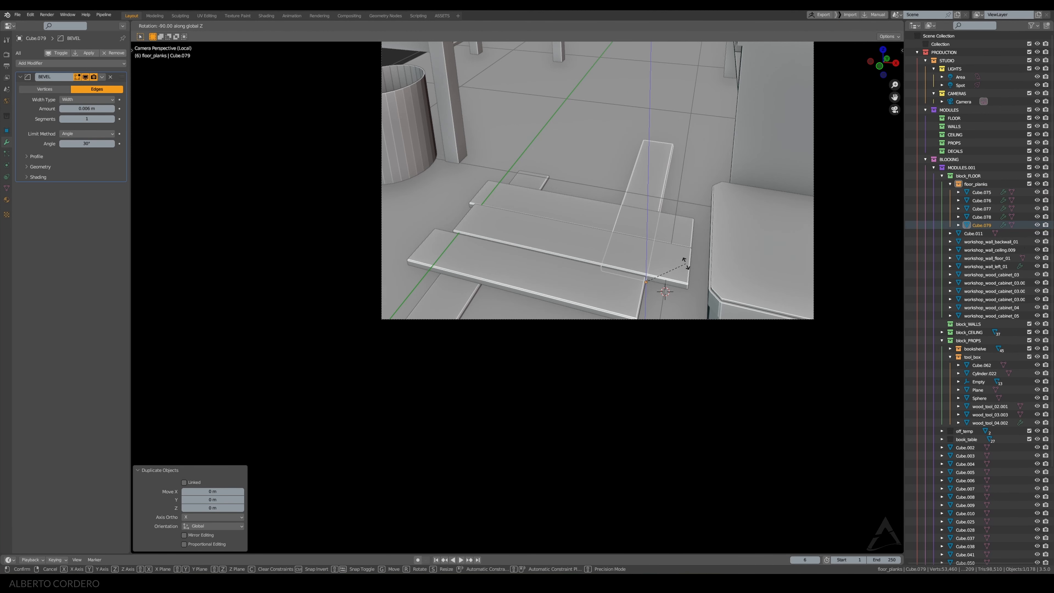
key(Return)
Move the new rotated plank horizontally to the planks' ends on the cylinder side, about -0.90 m in X
key(g)
key(shift+z)
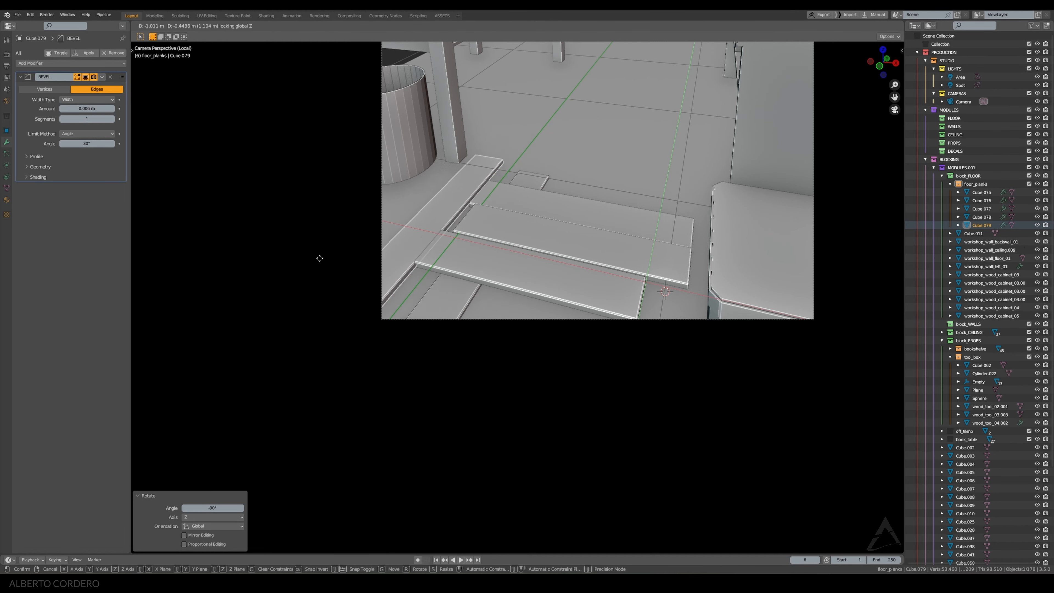
click(318, 298)
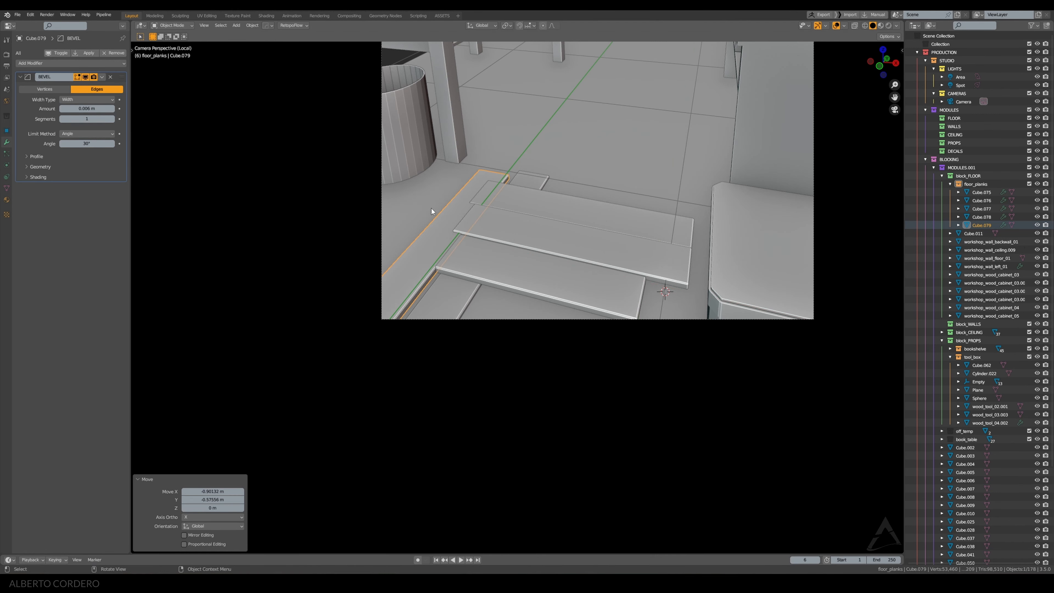
Widen the new crosswise plank by moving its outer long side face outward along negative X
mouse_move(554, 220)
middle_down()
mouse_move(581, 194)
mouse_move(570, 217)
middle_up()
key(Tab)
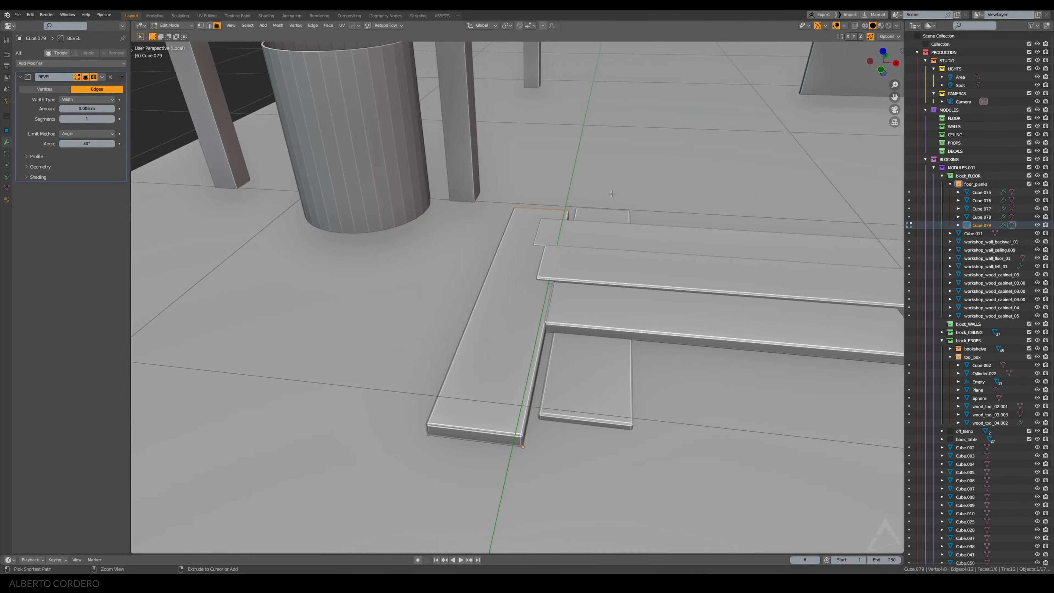
key(alt+z)
click(487, 292)
key(alt+z)
key(g)
key(x)
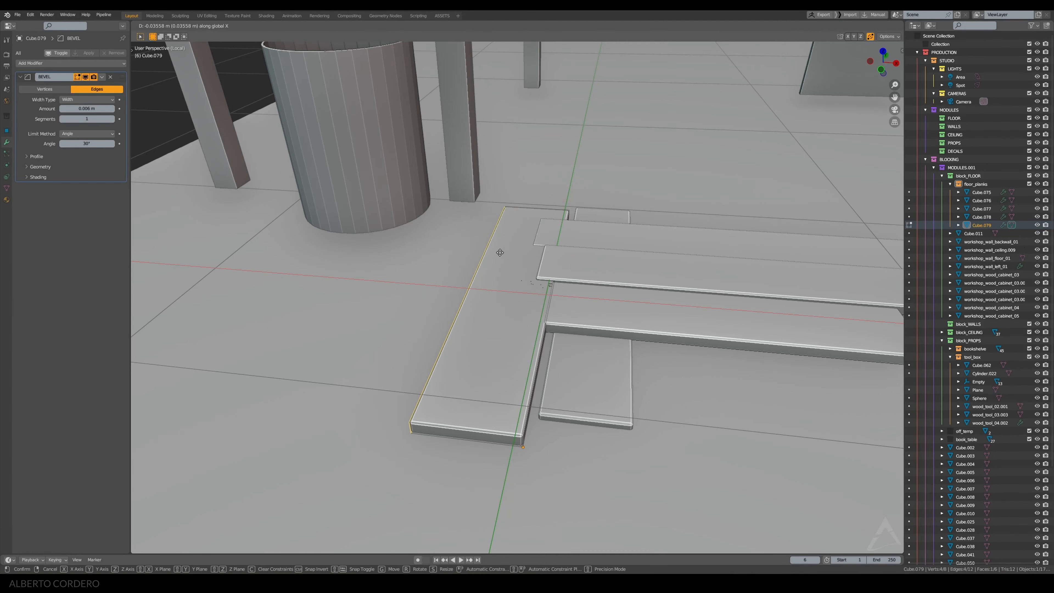
click(493, 245)
key(Tab)
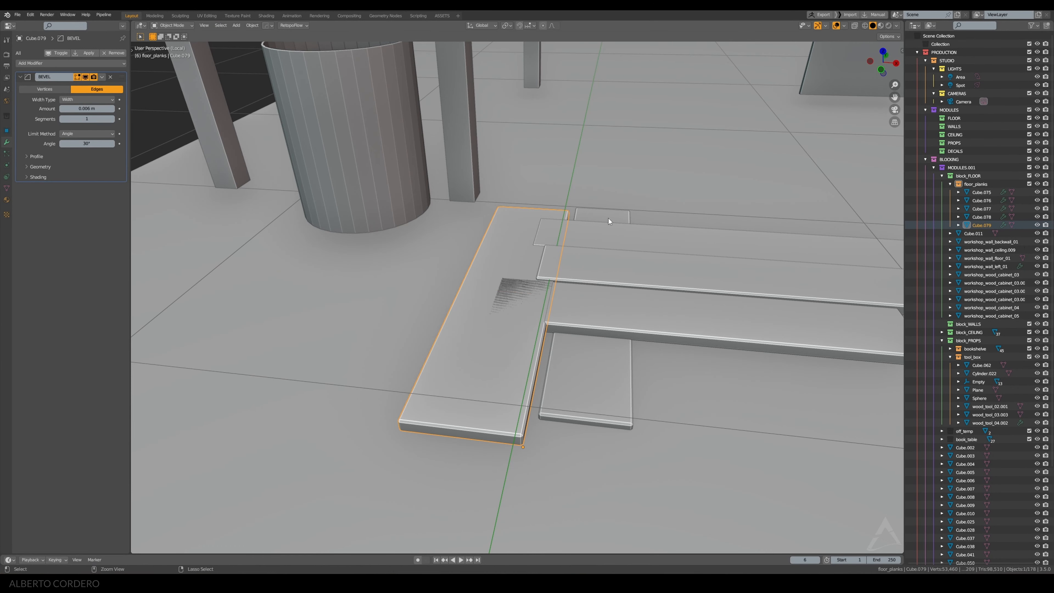
Move the widened plank about 0.015 m along X and -0.274 m along Y, checking from above
key(KP_7)
key(alt+z)
key(x)
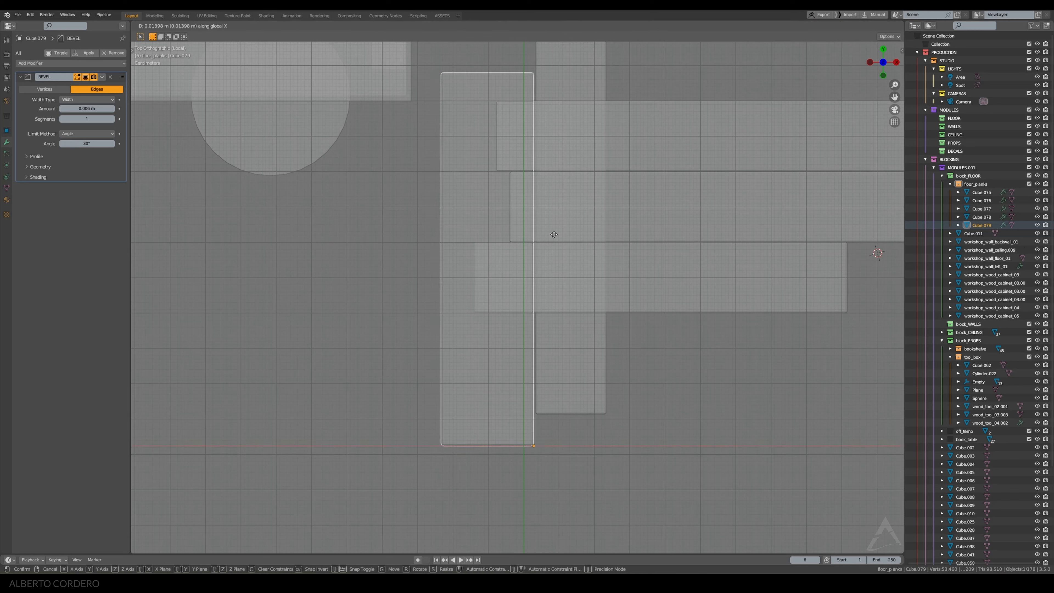
click(556, 238)
key(g)
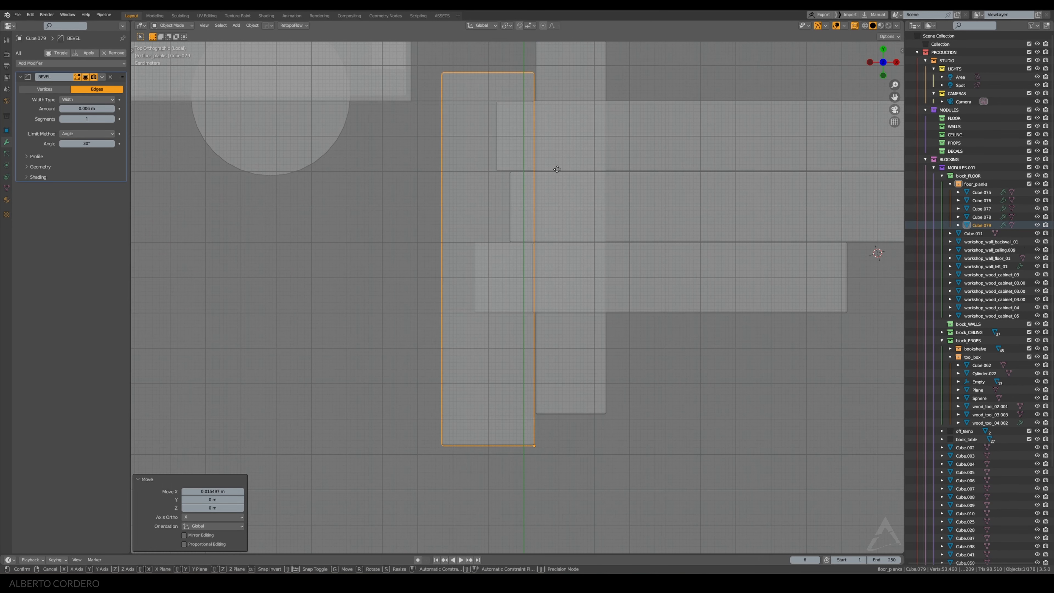
key(y)
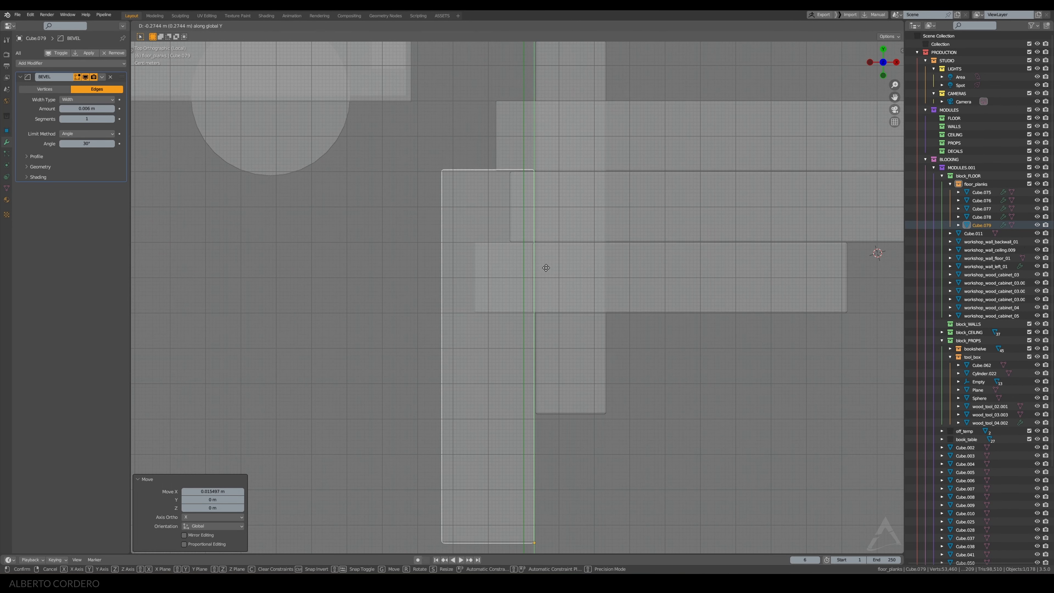
click(546, 268)
Slide the widened plank -0.25 m along Y, and nudge it back to align its end with the front plank's rear edge
scroll(543, 222, down, 2)
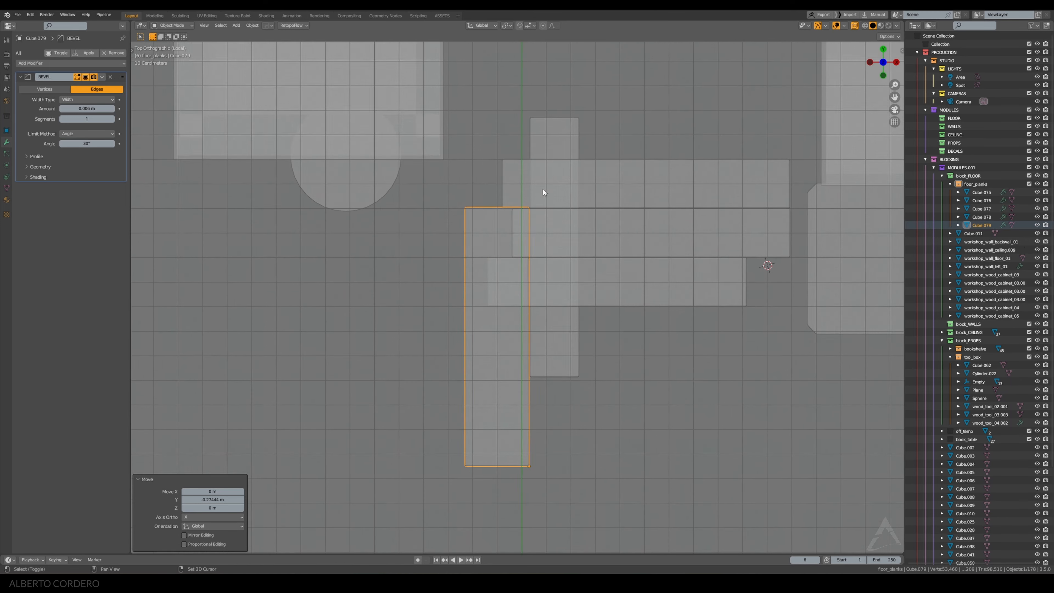
shift+middle_drag(544, 193, 542, 253)
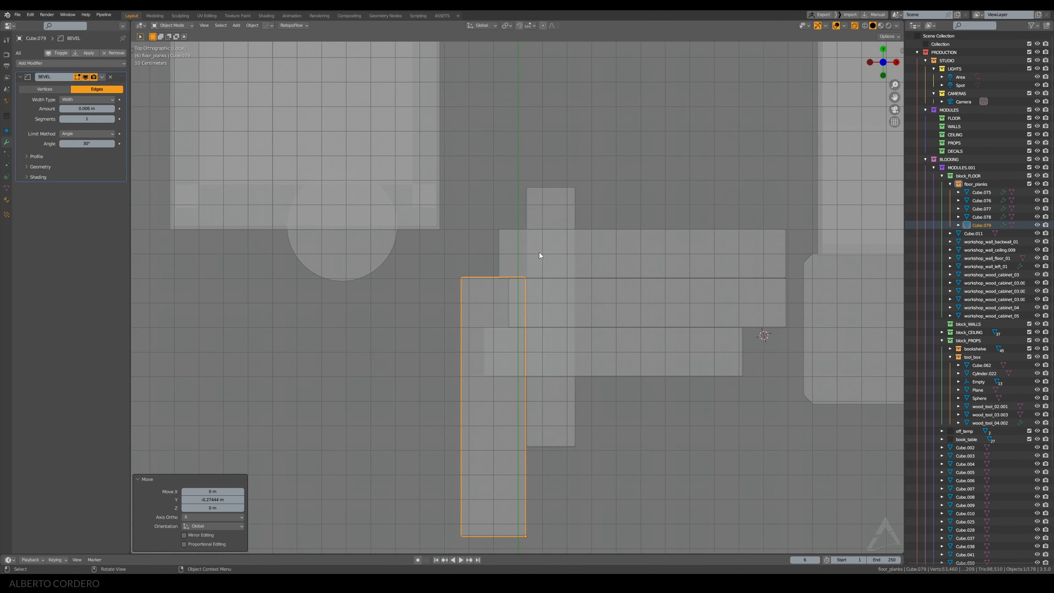
key(g)
key(y)
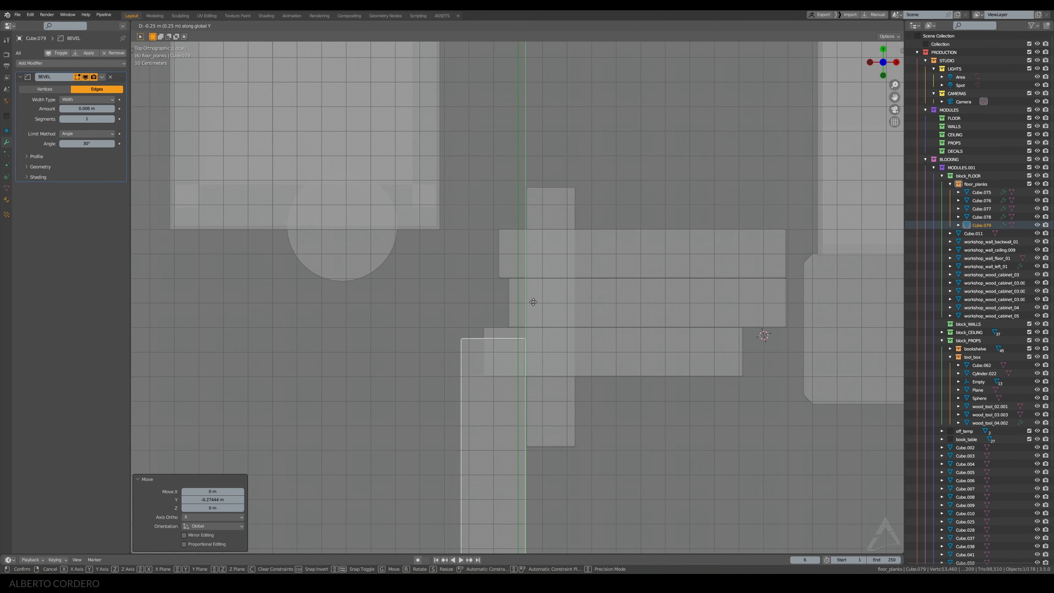
click(530, 309)
scroll(479, 318, up, 3)
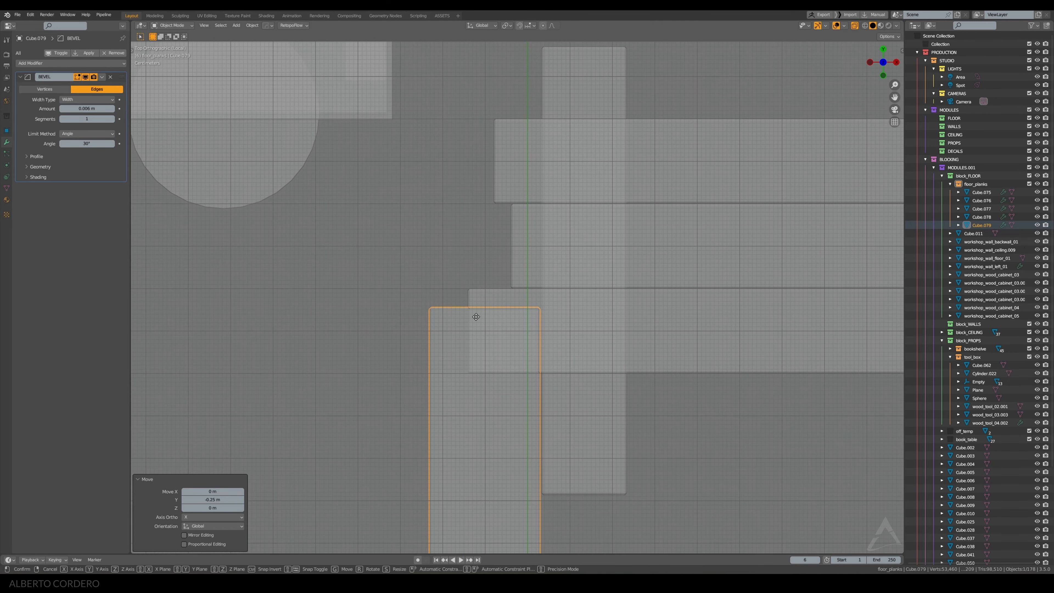
key(g)
key(y)
click(477, 296)
Adjust the widened plank's height along Z relative to the front plank
key(Tab)
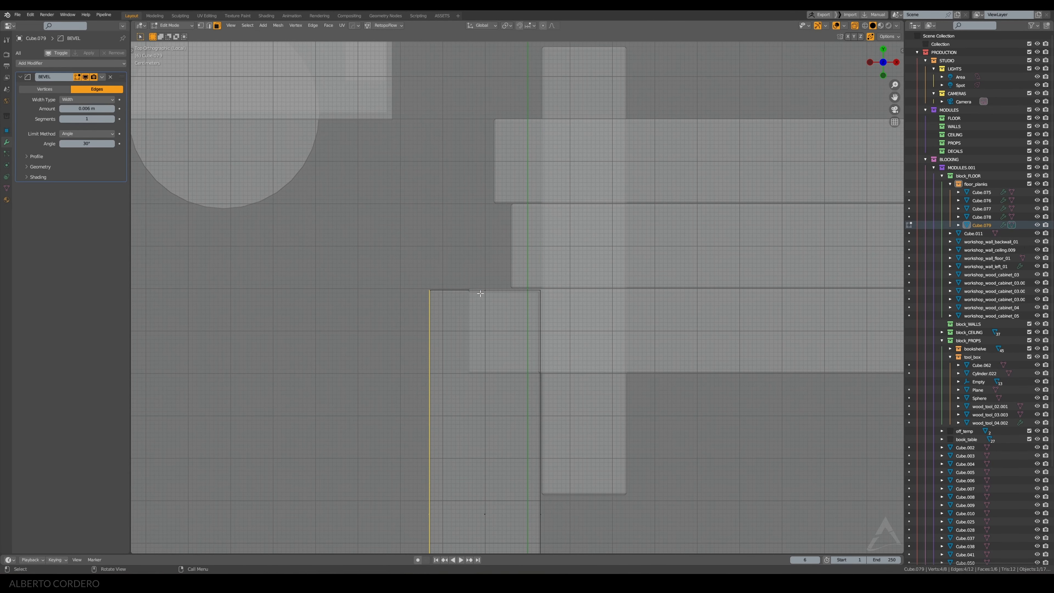
middle_drag(479, 294, 568, 230)
key(Tab)
key(g)
key(z)
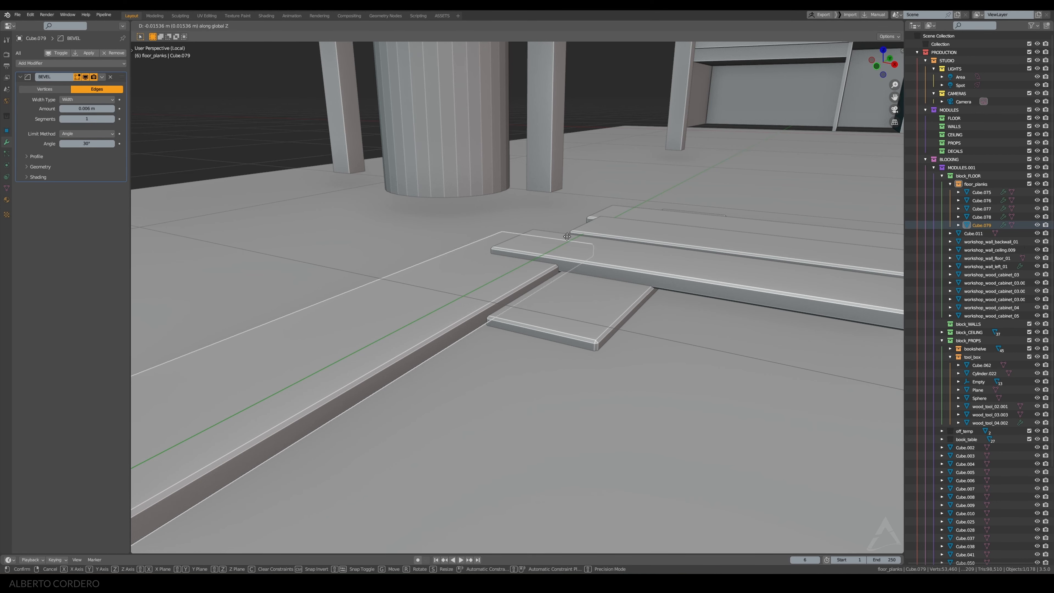
click(567, 237)
scroll(540, 214, down, 3)
middle_drag(540, 215, 536, 230)
scroll(543, 223, up, 2)
Move the widened plank -0.06 m along X, working from the top view
key(Tab)
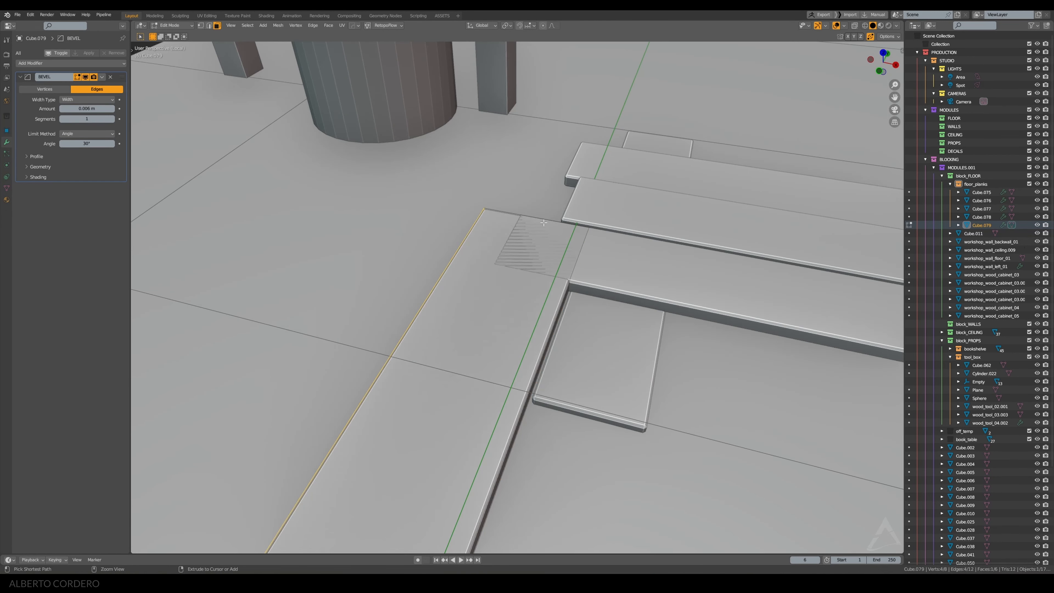
key(KP_7)
key(Tab)
key(g)
key(x)
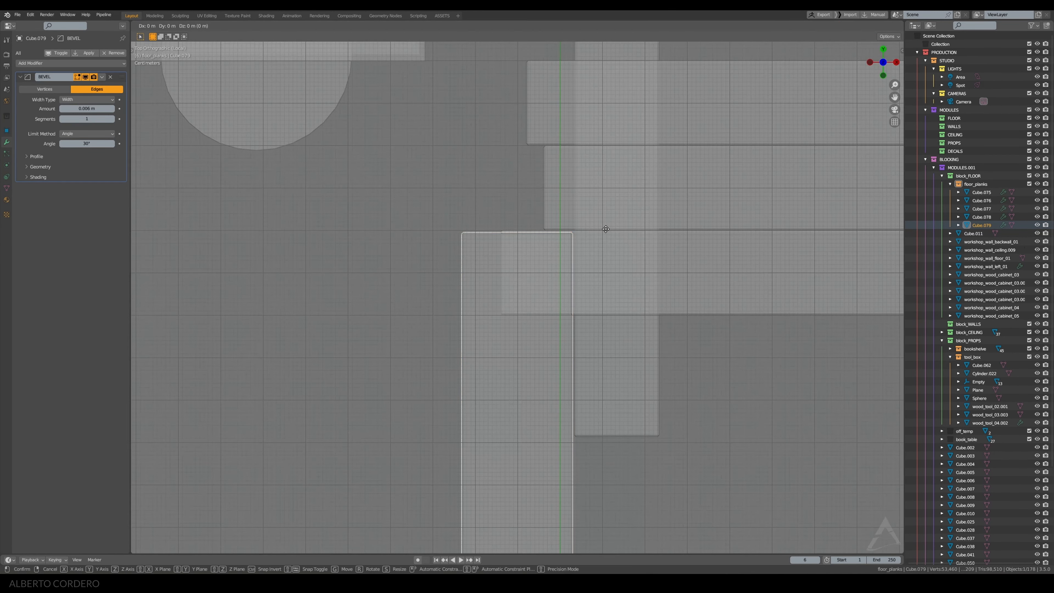
click(582, 228)
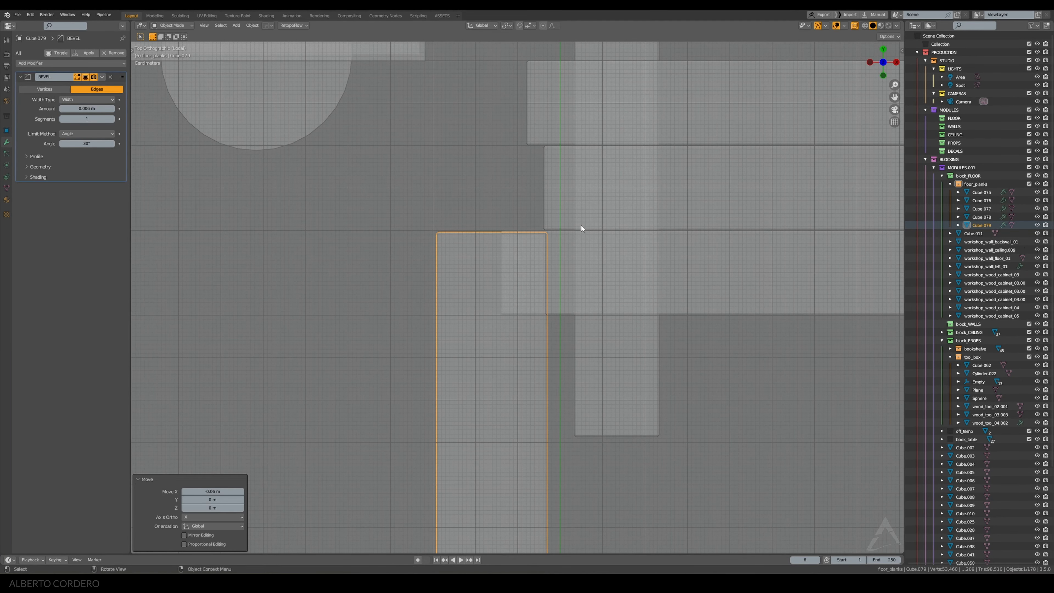
Move the crosswise plank under the row about -0.064 m along X, and nudge it partly back along X
click(609, 358)
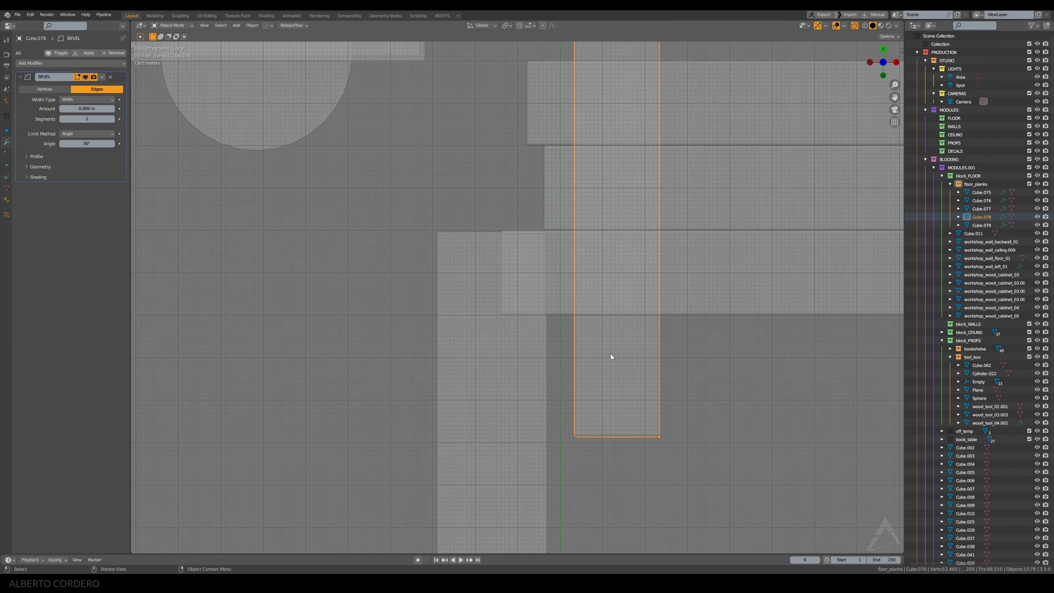
key(alt+z)
key(g)
key(x)
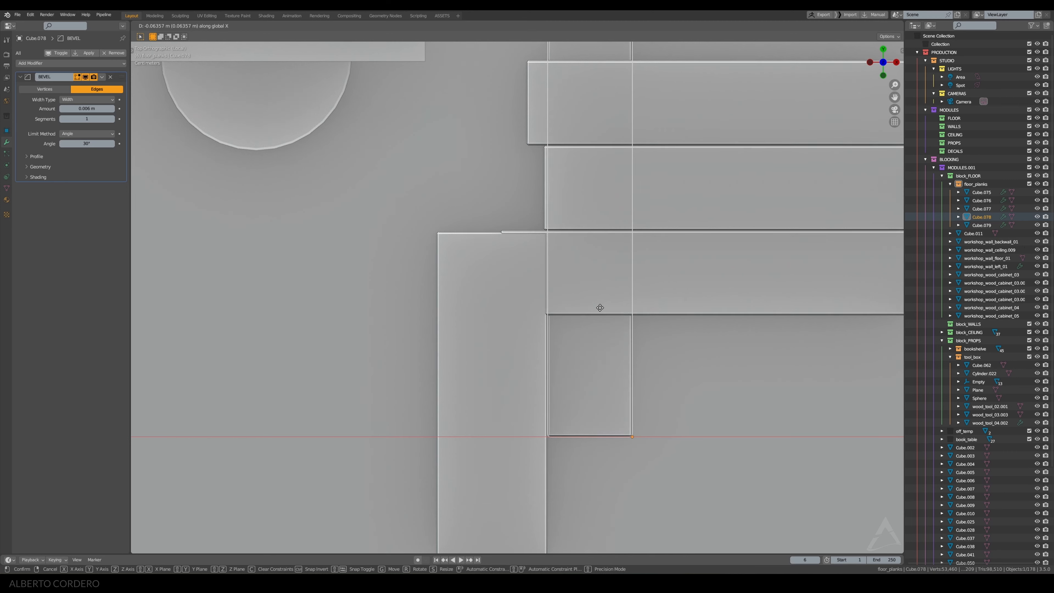
click(603, 308)
scroll(616, 304, down, 1)
scroll(615, 304, up, 1)
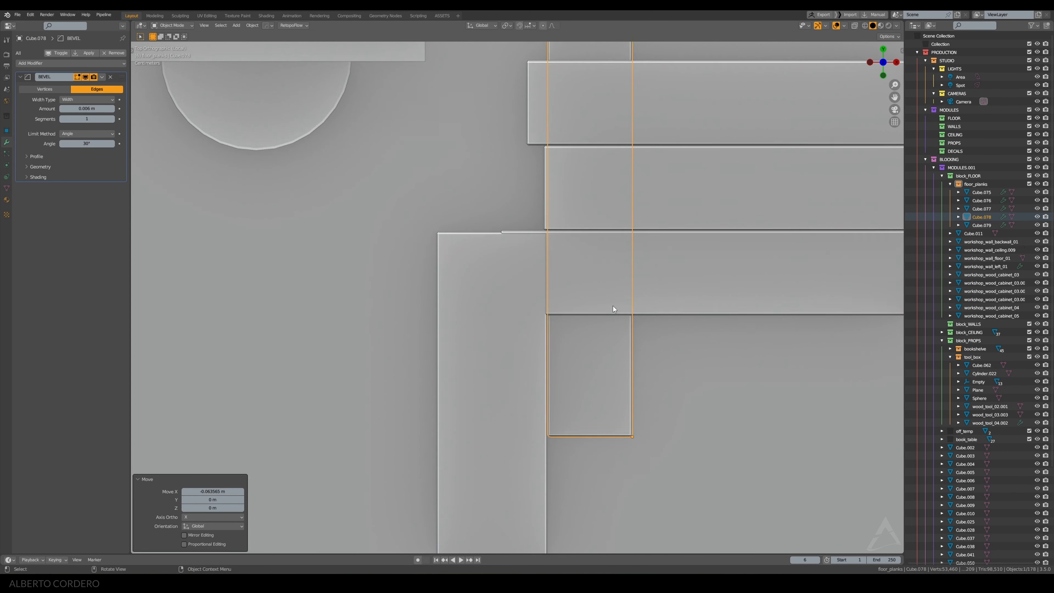
key(g)
key(x)
click(628, 308)
Widen the crosswise plank under the row by moving its side face along X to the neighbouring widened plank's edge
key(Tab)
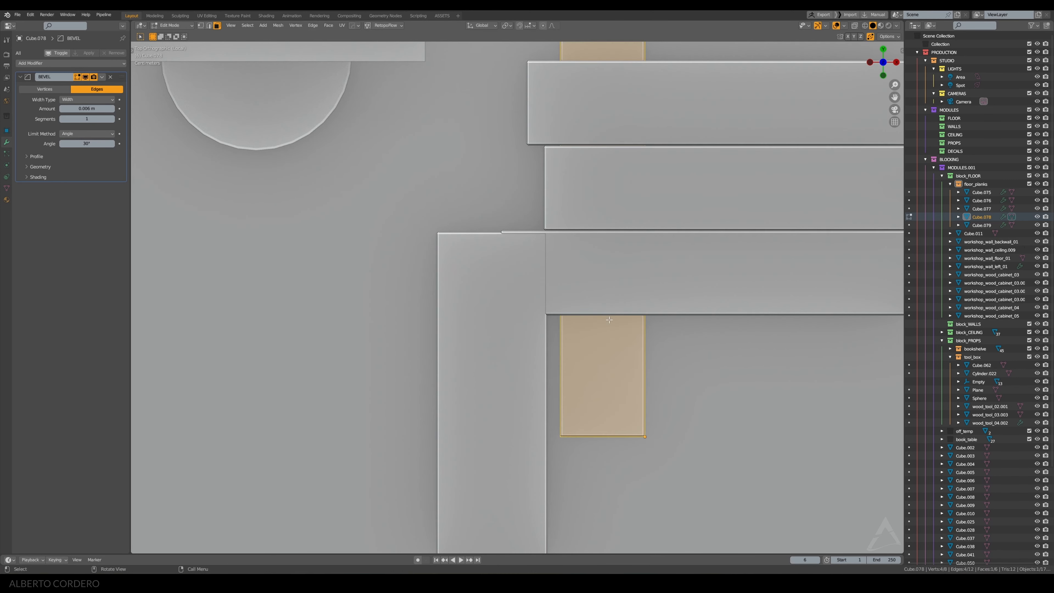
key(alt+z)
scroll(581, 324, down, 2)
click(545, 233)
key(alt+z)
key(g)
key(x)
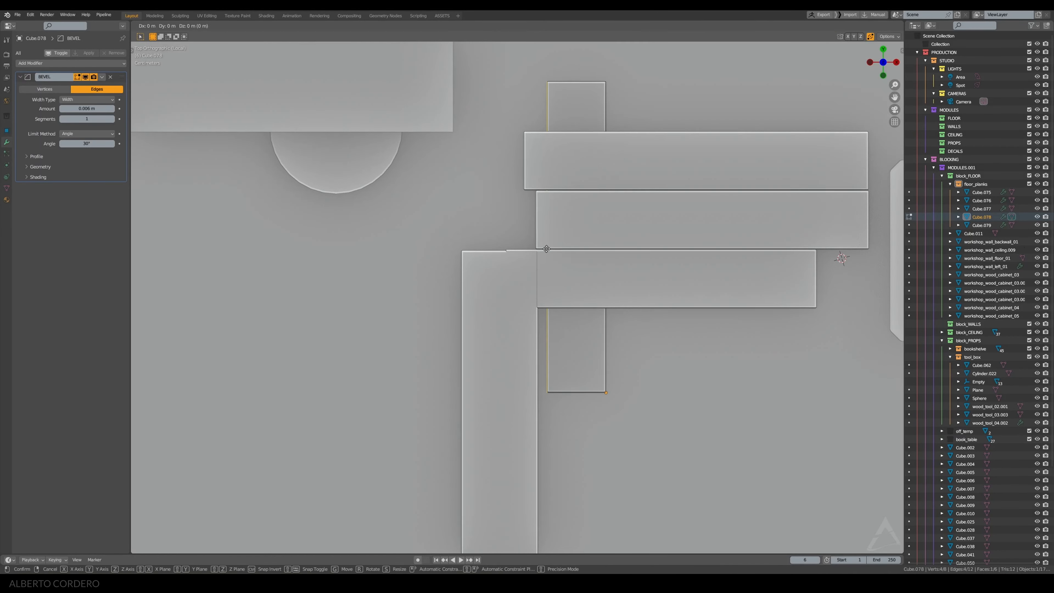
click(537, 249)
key(Tab)
Add a lengthwise loop cut to the widened plank, aligned with the end of the overlapping front plank
click(482, 308)
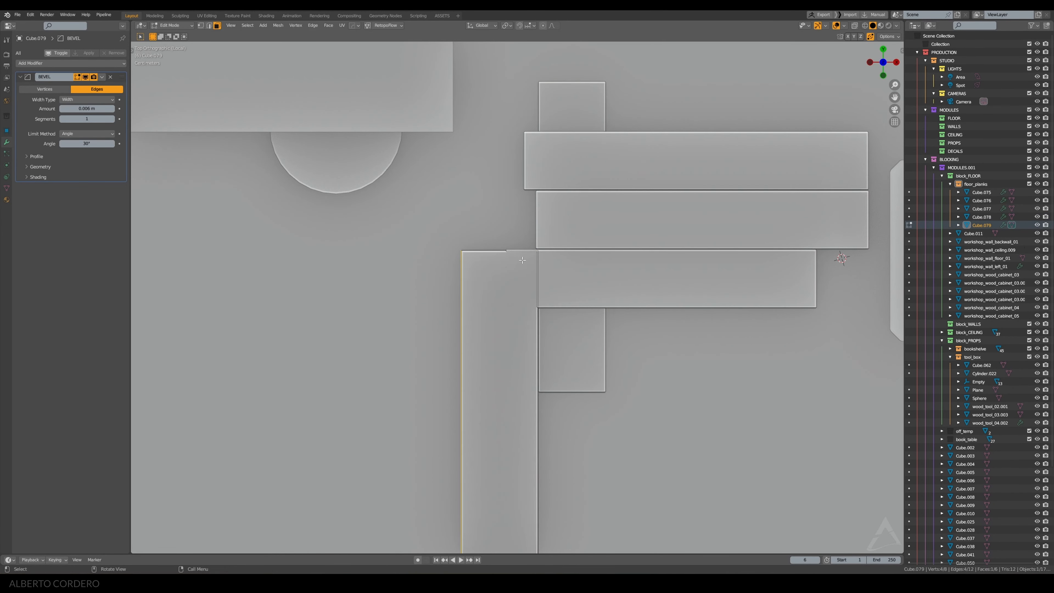
key(Tab)
key(alt+z)
click(501, 250)
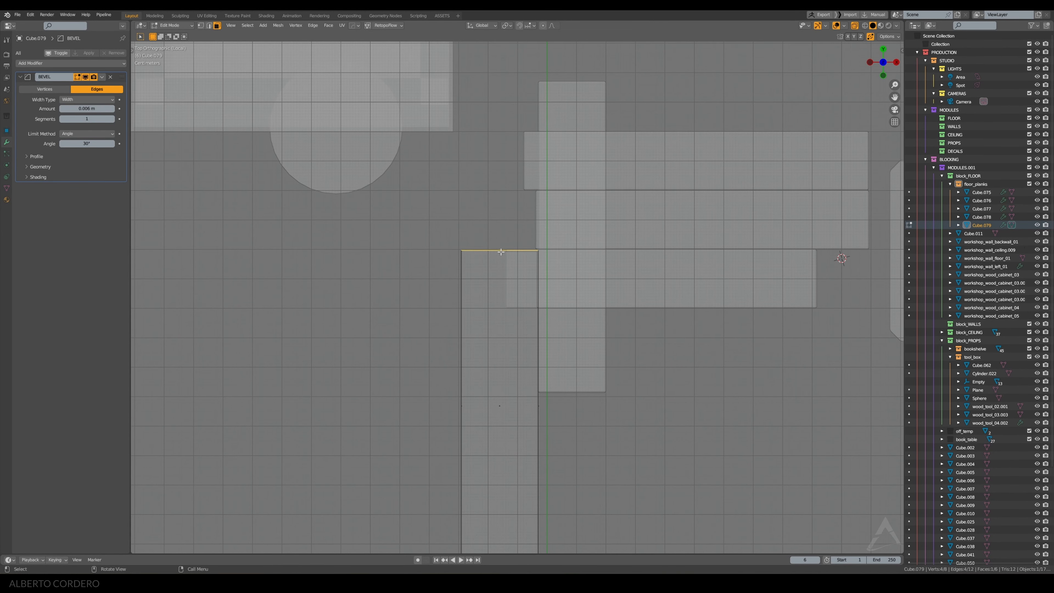
scroll(500, 252, up, 1)
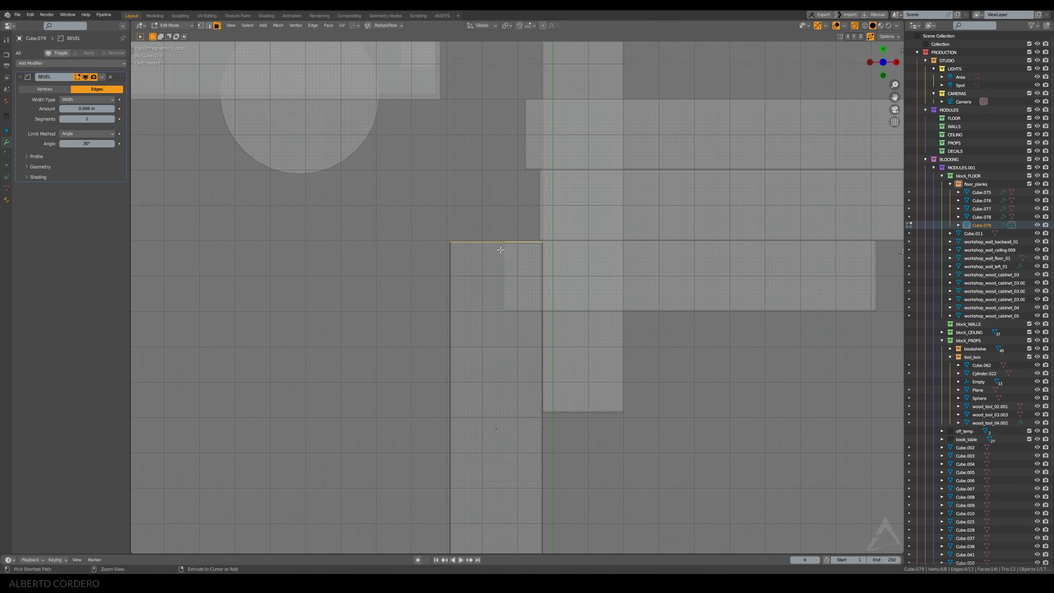
key(ctrl+r)
click(500, 248)
click(508, 246)
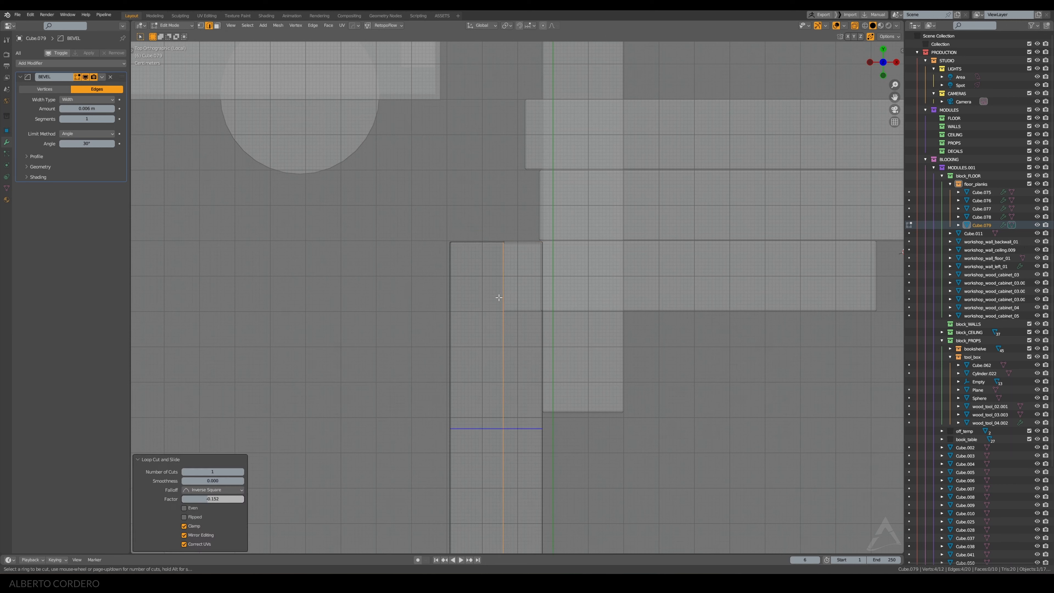
Cut the widened plank crosswise along the front plank's long edge, and delete the overlapping corner's vertices
key(ctrl+r)
click(497, 306)
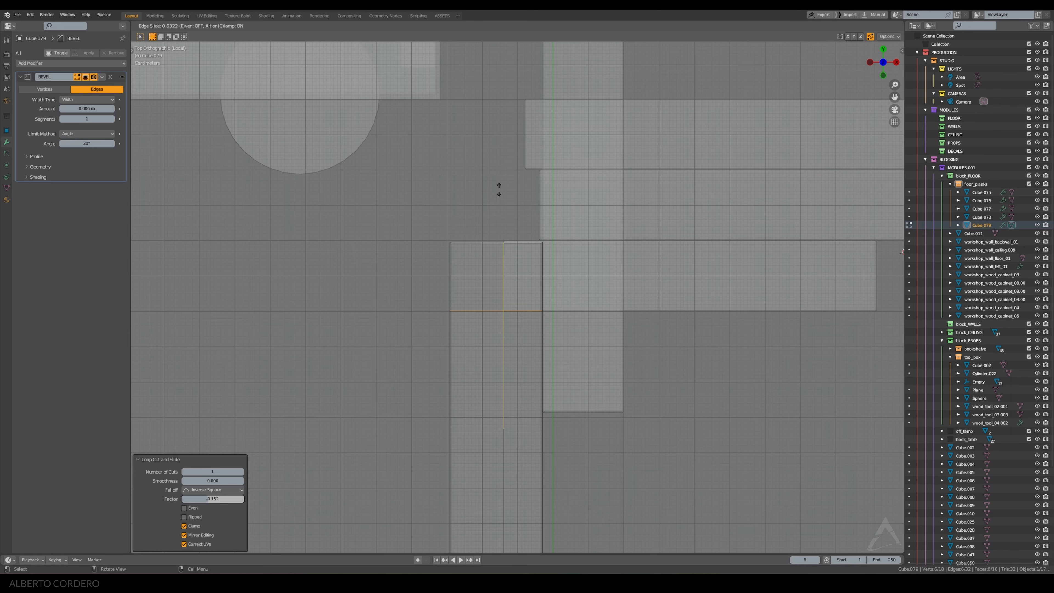
click(499, 191)
key(1)
drag(558, 224, 527, 264)
key(x)
click(502, 261)
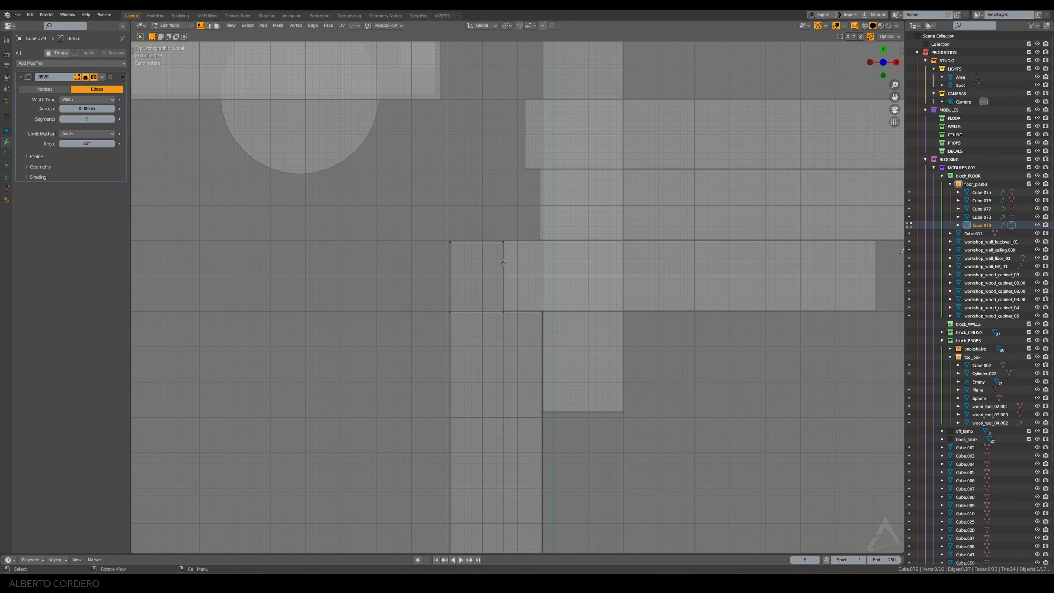
Fill the open sides of the widened plank's corner notch with faces, and check the result from an angle
drag(489, 220, 565, 290)
key(f)
key(f)
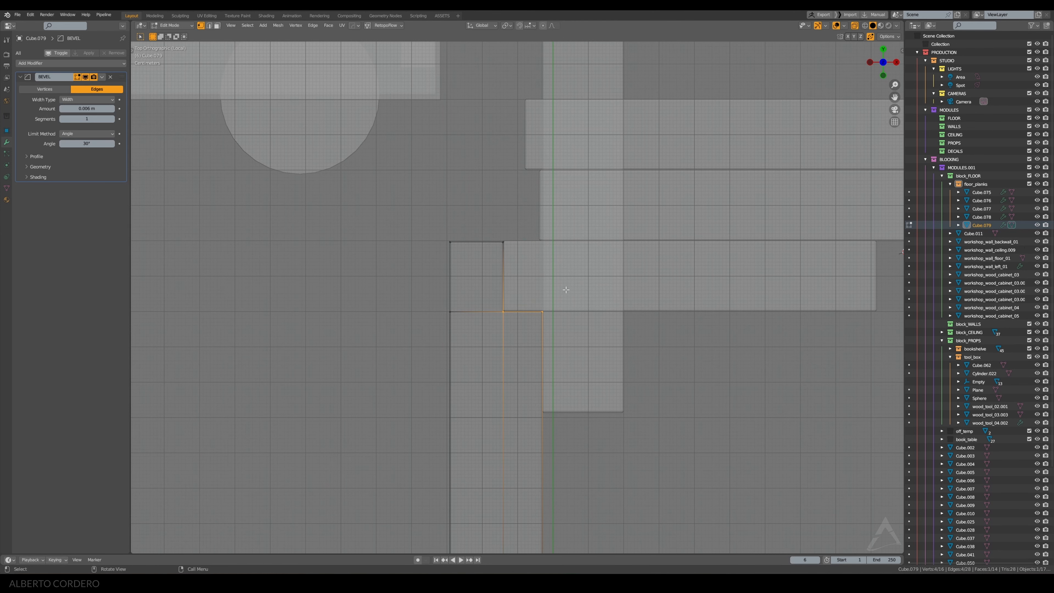
middle_drag(566, 290, 533, 243)
key(alt+z)
key(Tab)
scroll(491, 230, up, 1)
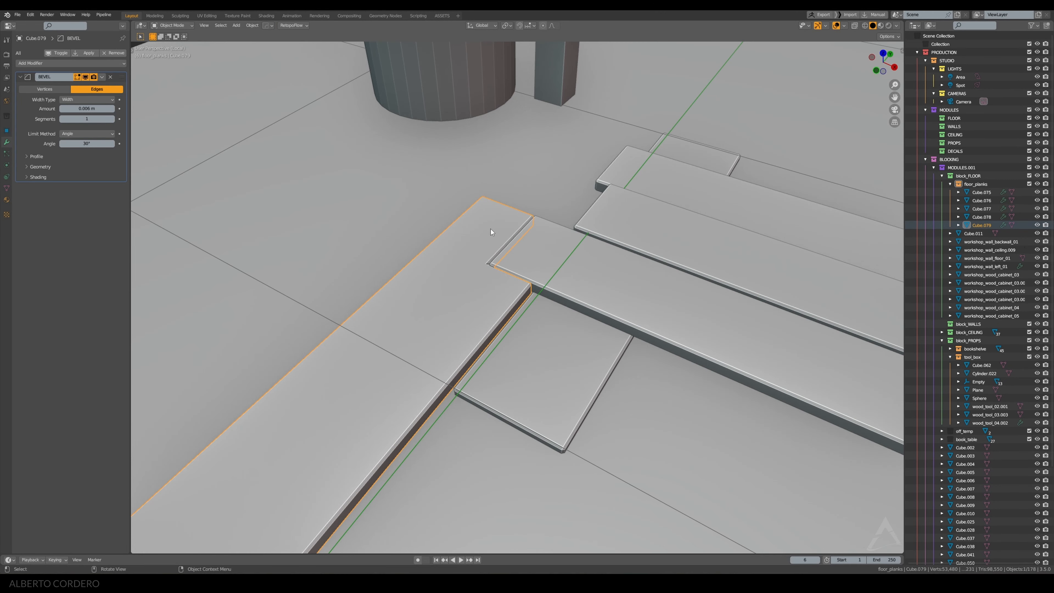
Add crosswise loop cuts to the narrow tongue beside the widened plank's notch
key(Tab)
scroll(497, 243, up, 3)
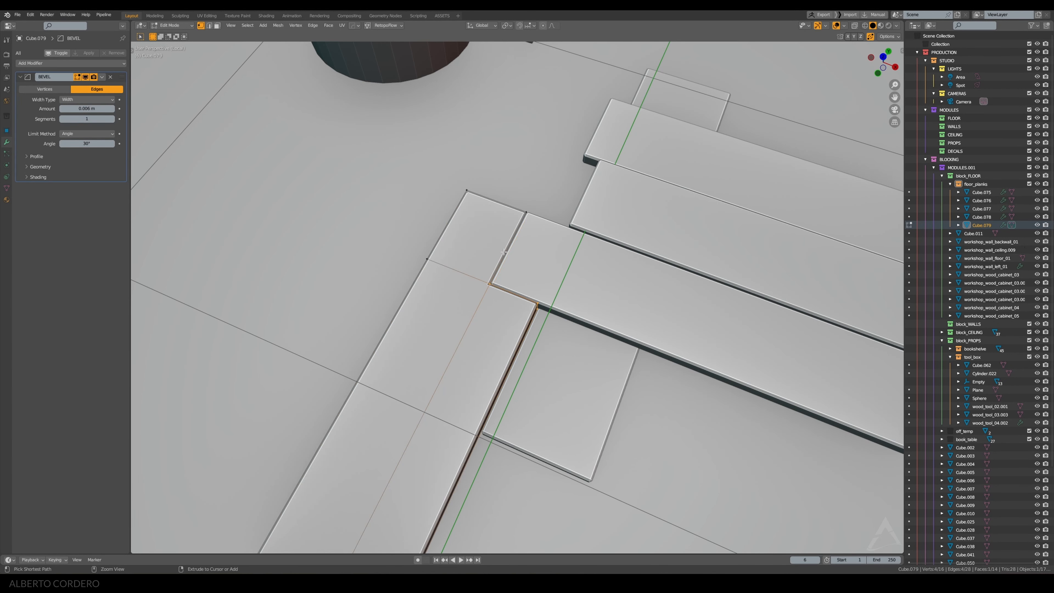
key(ctrl+r)
click(502, 248)
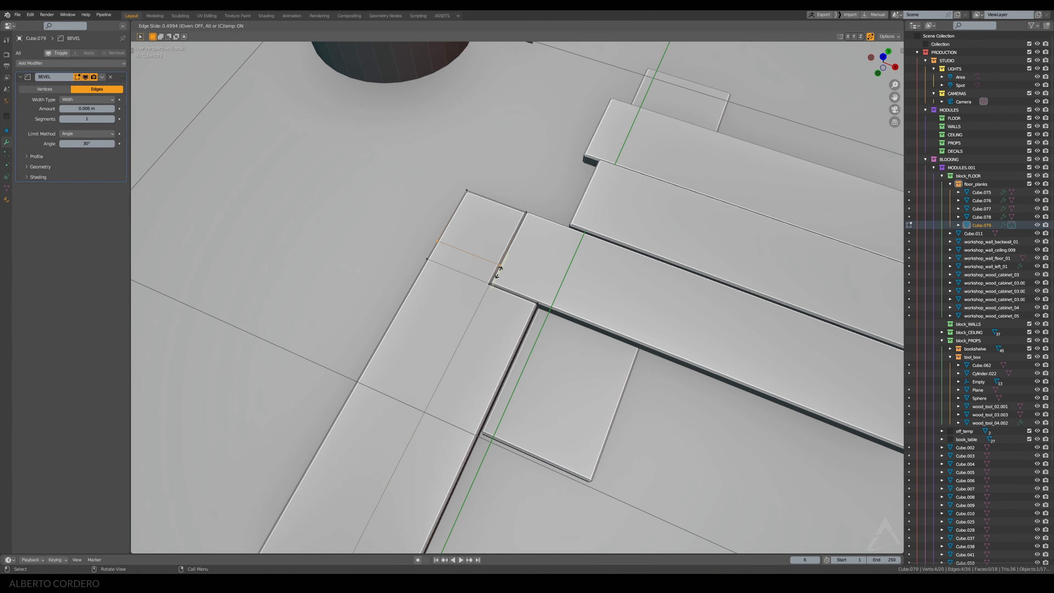
click(513, 246)
key(alt+a)
Pull the tongue's end corner and the adjacent edge vertices inward to taper its notch side, working from above
alt+middle_drag(514, 243, 529, 212)
key(alt+z)
drag(523, 213, 490, 238)
key(g)
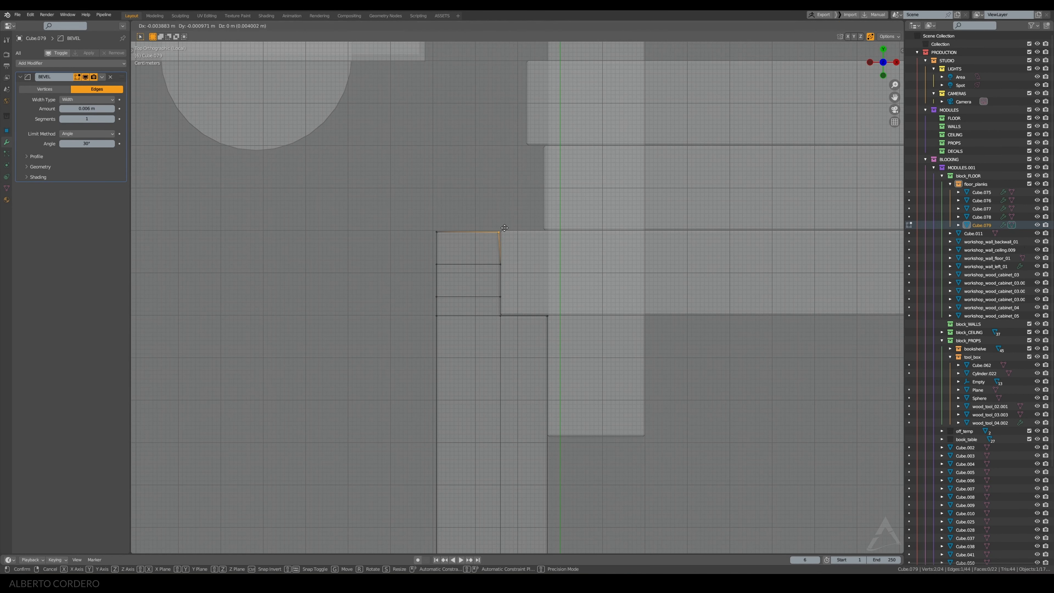
click(494, 229)
click(498, 265)
key(g)
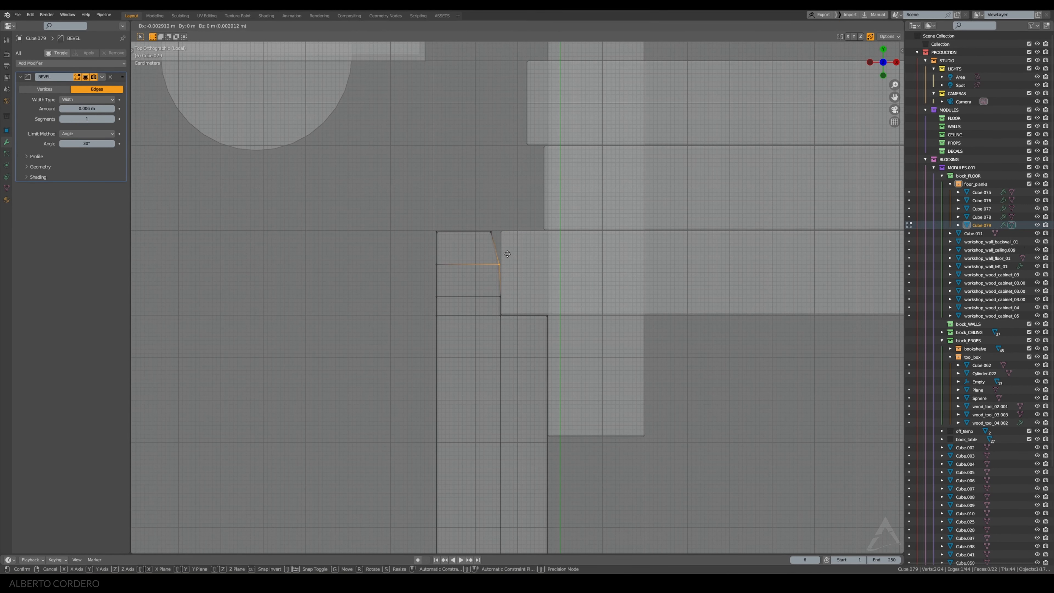
click(505, 254)
Shift the notch's outer corner slightly along -Y, and adjust the inner corner vertices along X
click(549, 317)
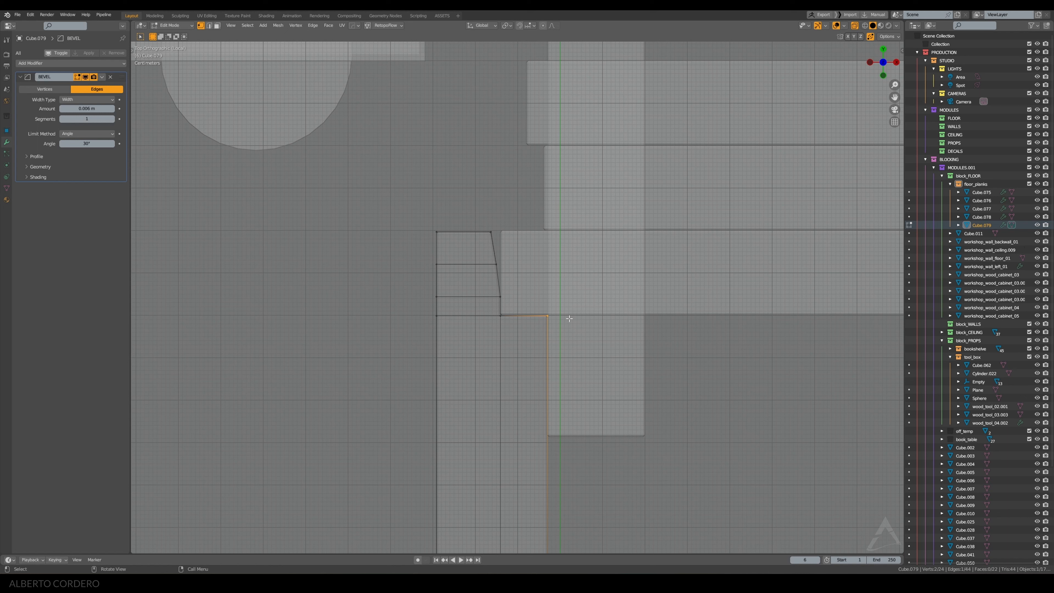
key(g)
key(y)
click(573, 323)
key(alt+a)
drag(529, 291, 485, 331)
key(g)
key(y)
key(x)
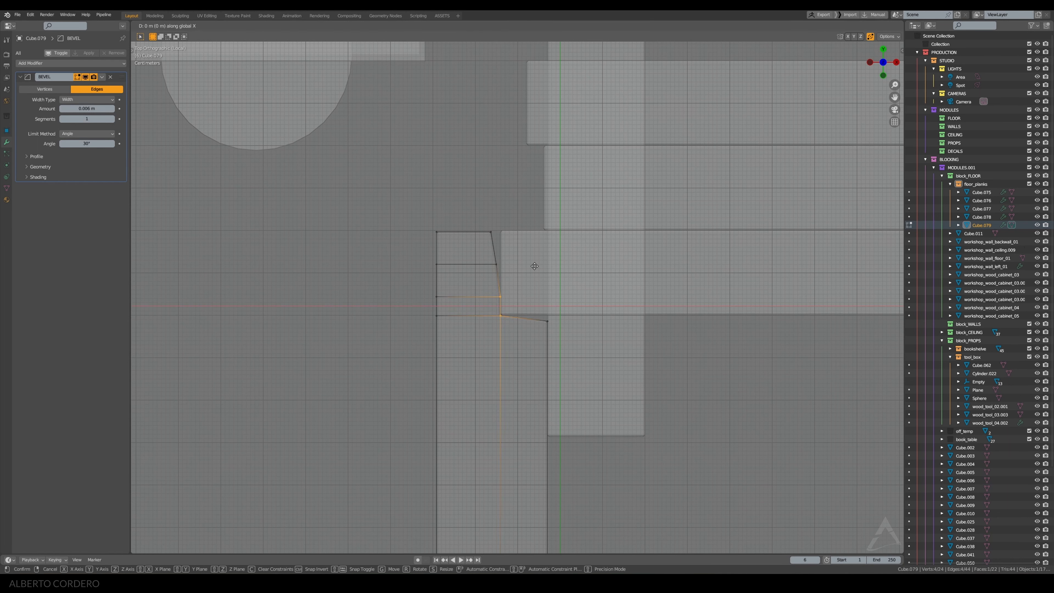
click(534, 267)
key(Tab)
Examine the notched joint and the neighbouring planks from several perspective angles
middle_drag(534, 267, 517, 230)
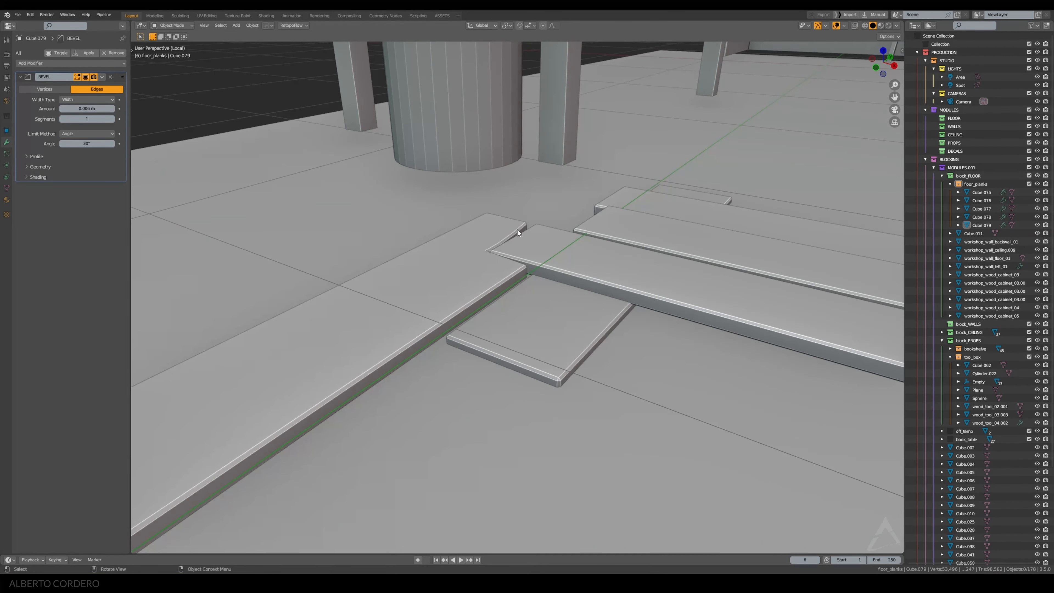
click(526, 270)
middle_drag(526, 270, 517, 285)
click(529, 325)
scroll(530, 325, down, 4)
key(alt+a)
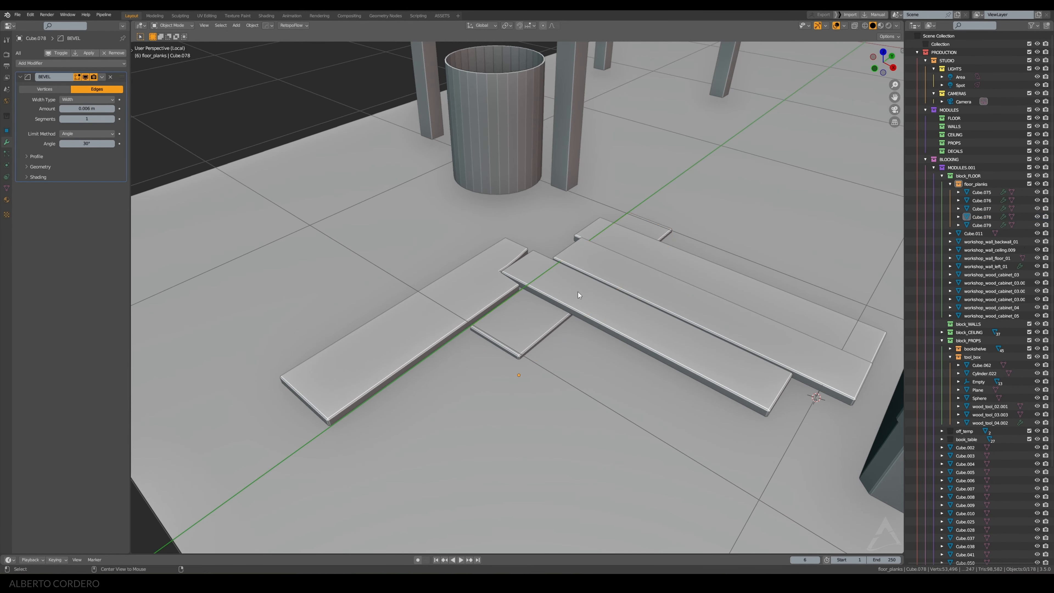
mouse_move(583, 291)
middle_down()
mouse_move(634, 281)
mouse_move(595, 300)
middle_up()
click(558, 183)
scroll(556, 183, down, 3)
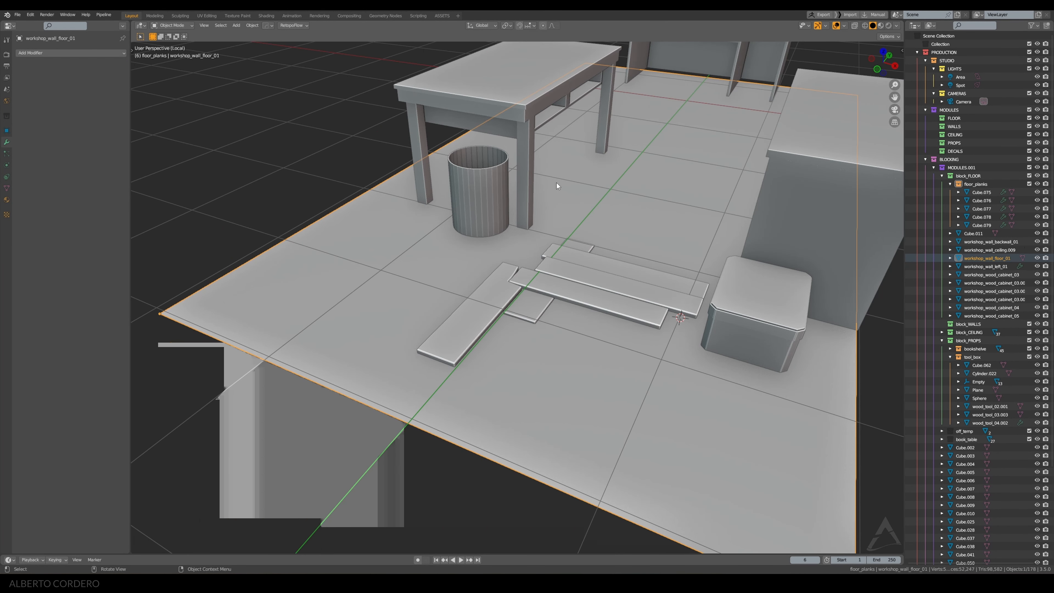
drag(999, 257, 984, 181)
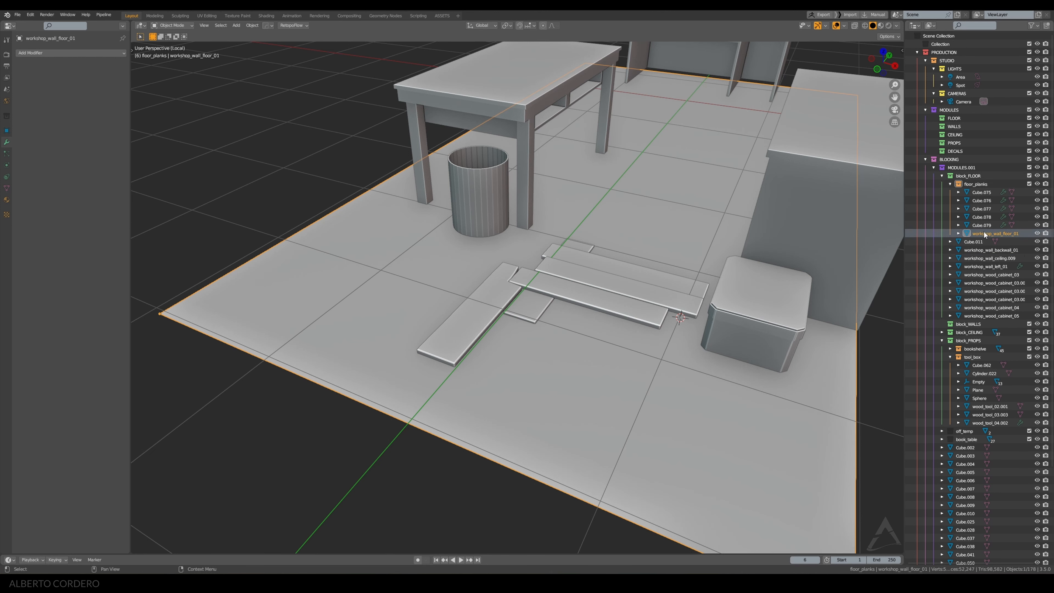
key(ctrl+z)
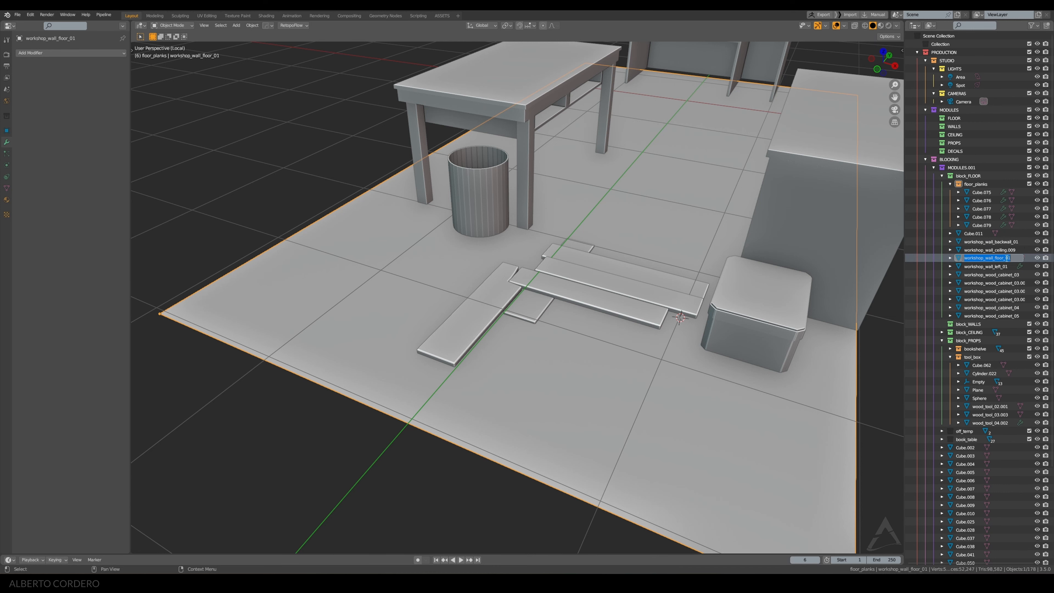
key(Escape)
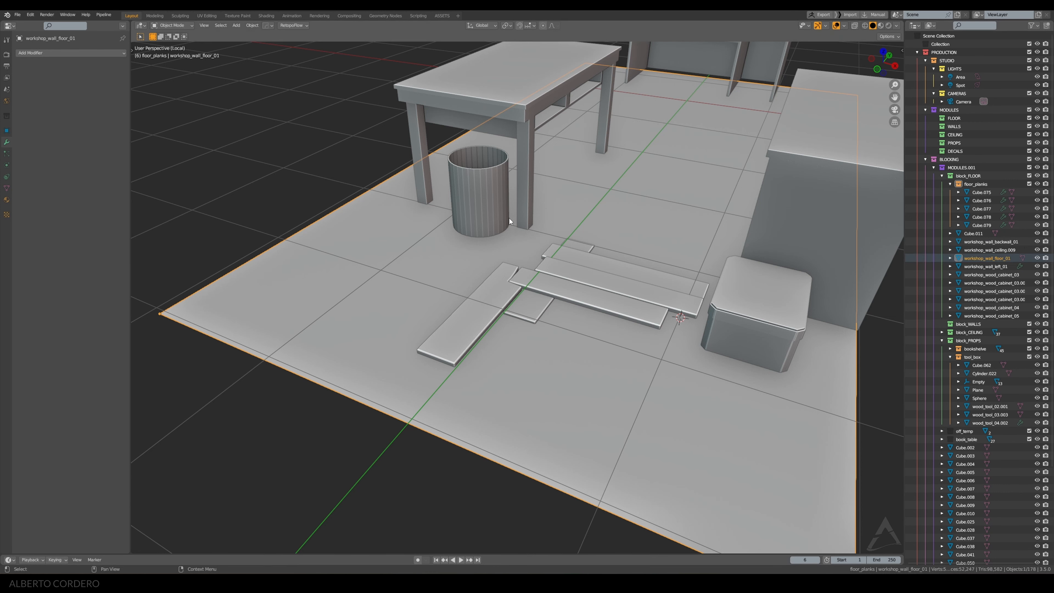
Hide the workshop_wall_floor_01 object, and turn off the floor grid in the viewport overlays
click(1037, 258)
middle_drag(543, 252, 564, 258)
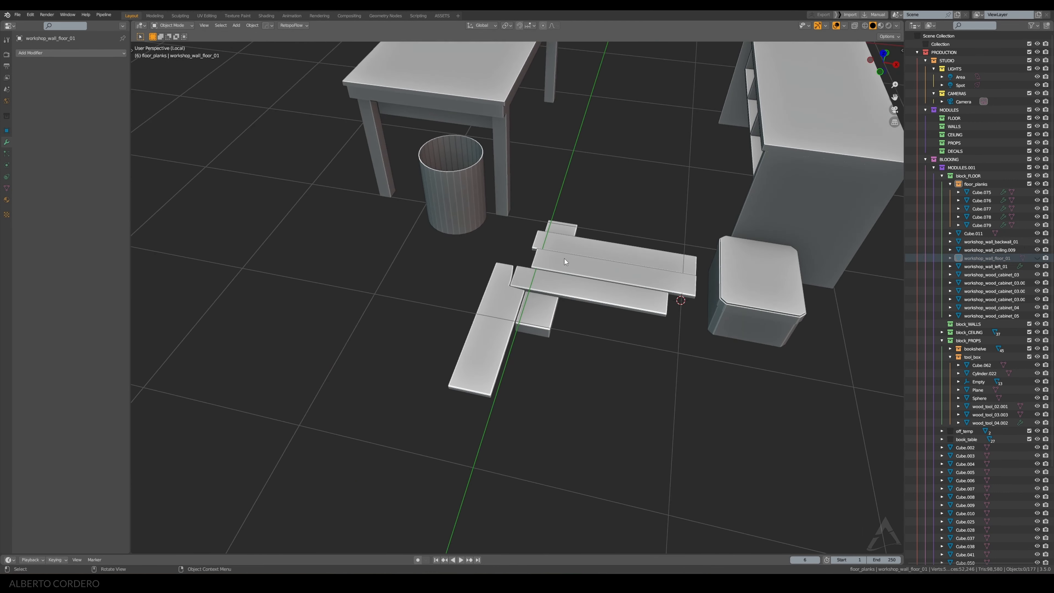
shift+middle_drag(660, 142, 587, 141)
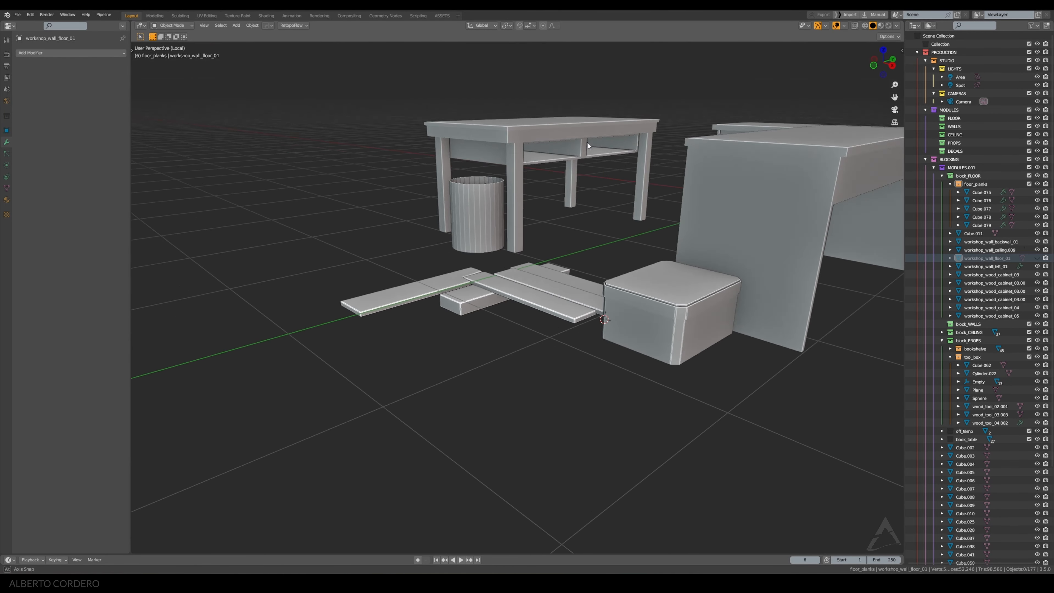
click(844, 26)
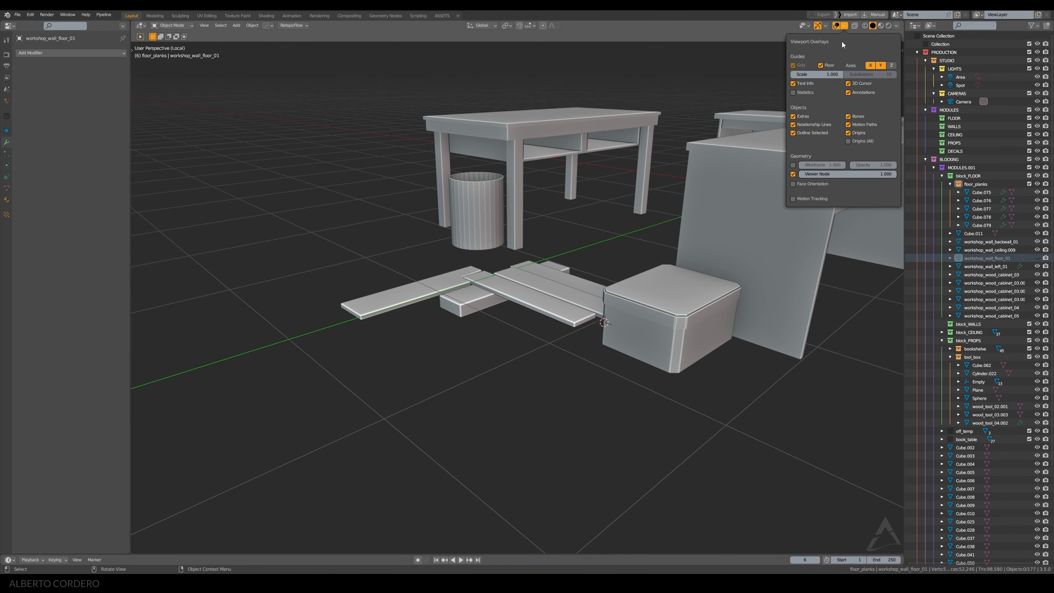
click(821, 65)
middle_drag(456, 269, 497, 270)
Duplicate the front plank in camera view, place the copy horizontally behind the other planks, and clear its rotation
key(KP_0)
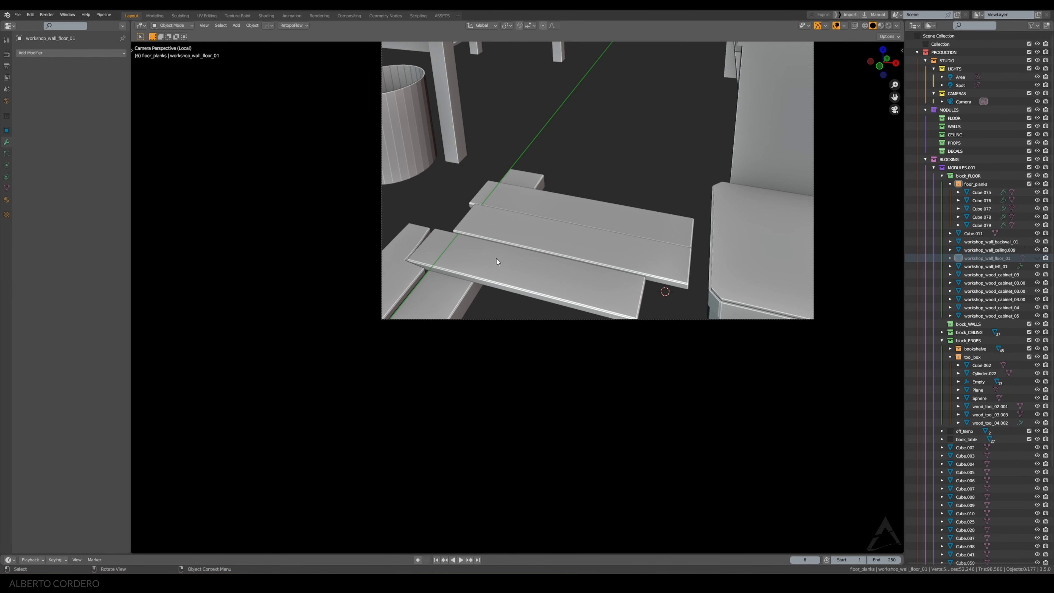
click(500, 259)
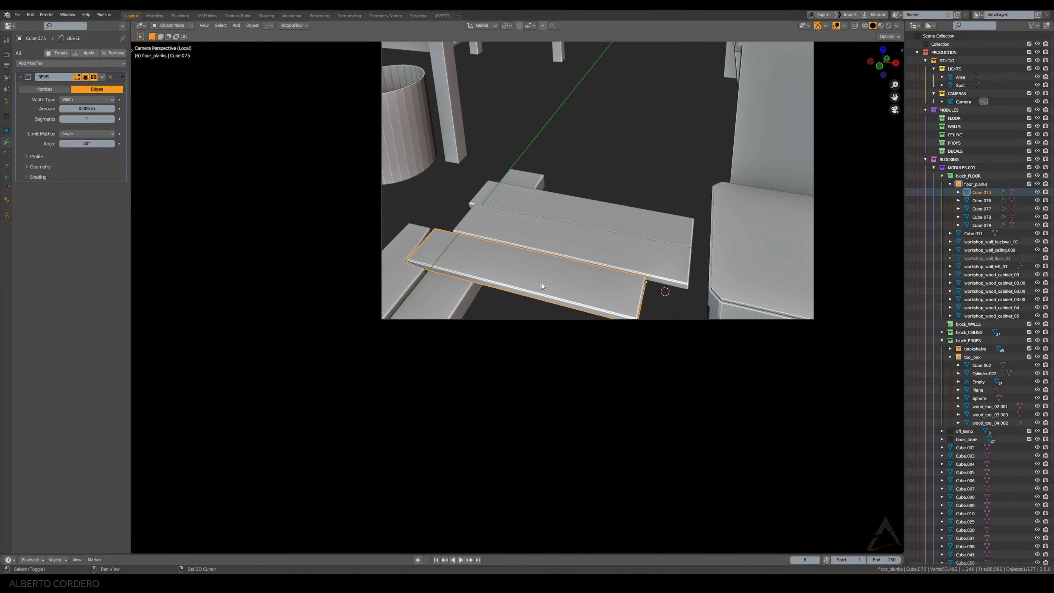
key(shift+d)
key(shift+z)
click(553, 99)
key(alt+r)
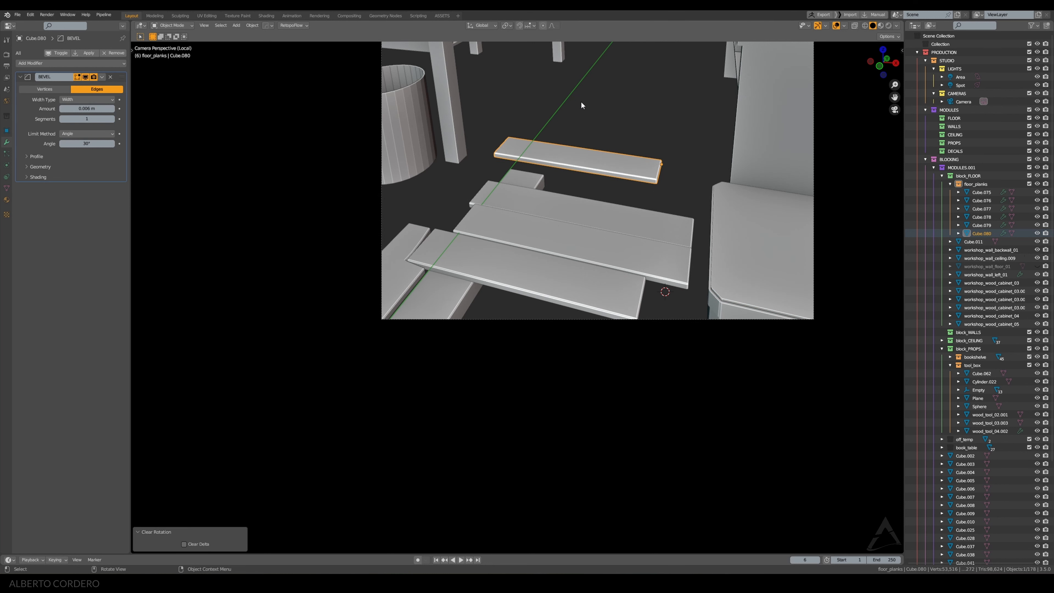
Rotate the new plank 90° about Z three times so it extends toward the back of the room
text(rz)
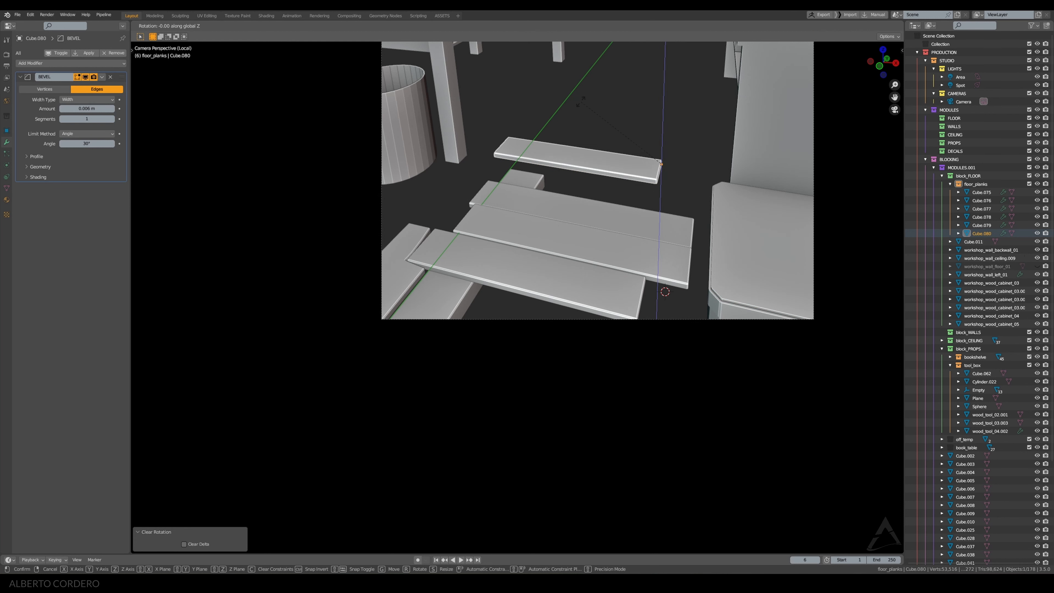
text(90)
key(Return)
key(shift+r)
key(shift+r)
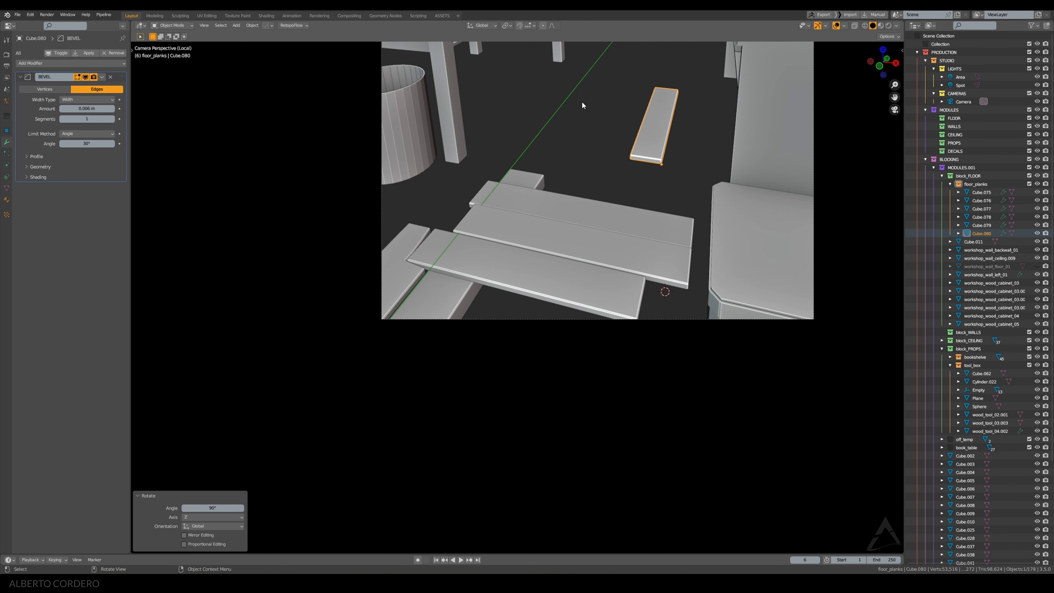
Move the new plank about -0.53 m along X and -0.45 m along Y to the rear plank's edge, and frame it from above
key(g)
key(shift+z)
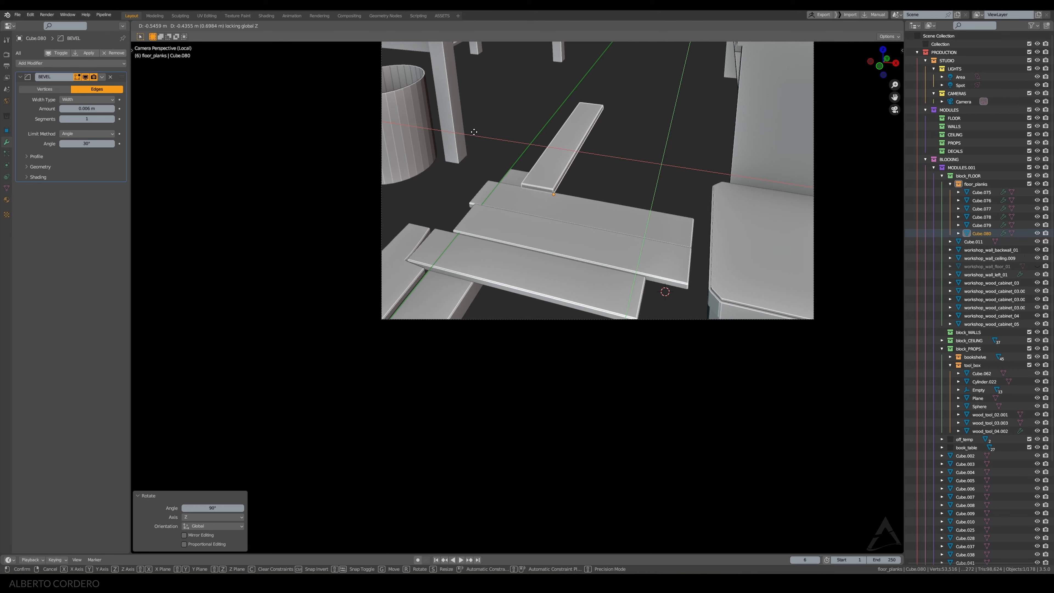
click(473, 141)
key(KP_7)
key(KP_Decimal)
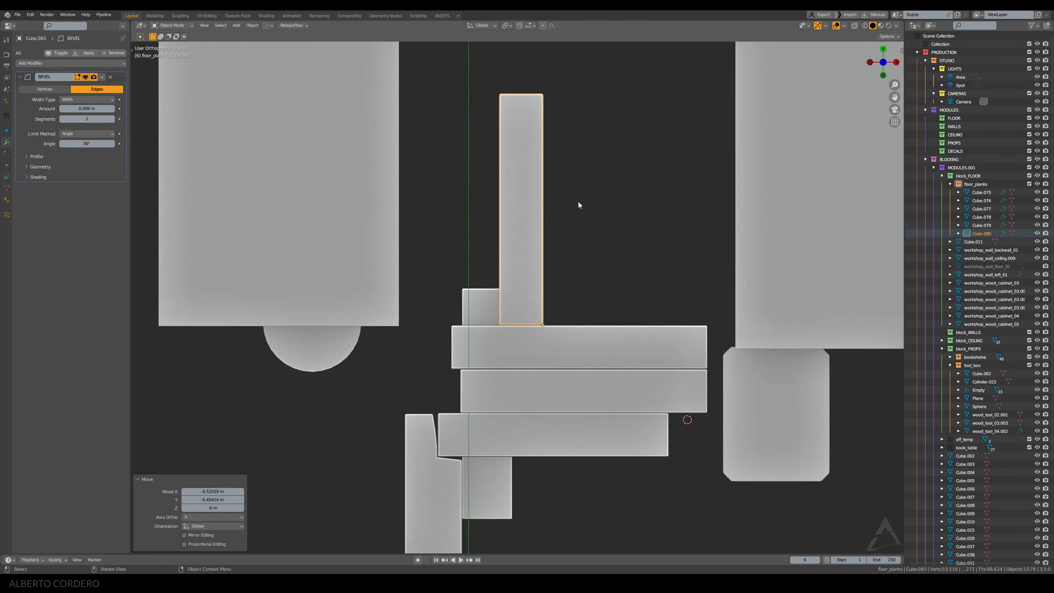
Nudge the new plank in see-through top view so its near end meets the rear crosswise plank's edge
key(alt+z)
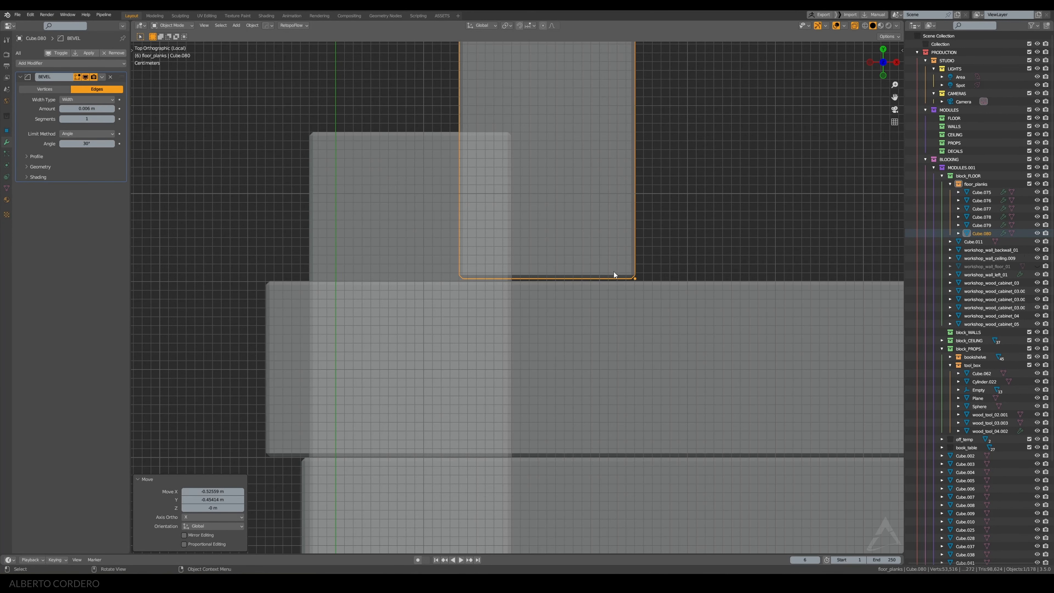
key(g)
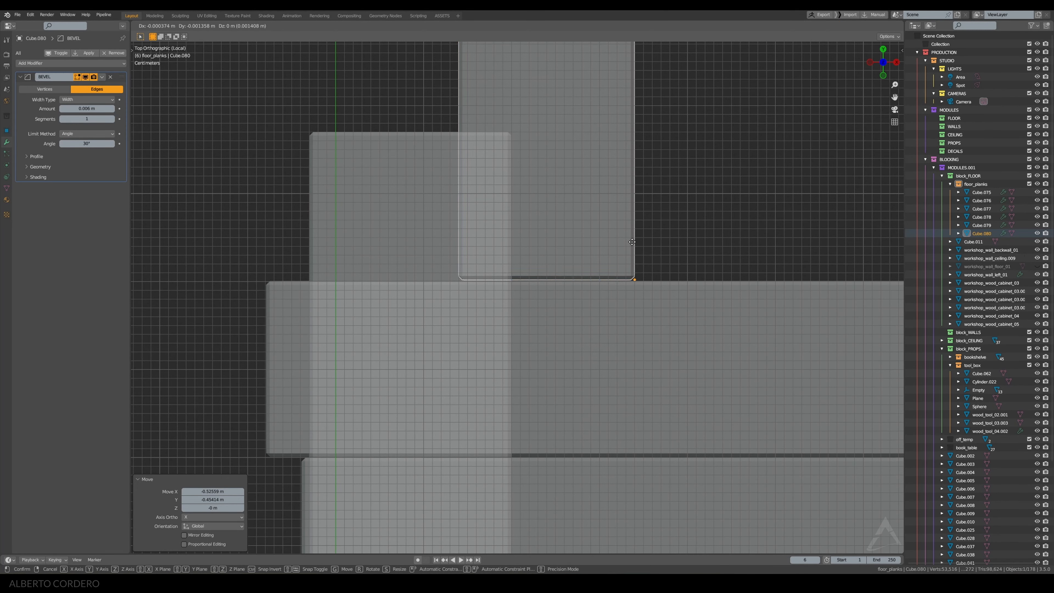
click(631, 234)
Widen the new plank by moving its -X side vertices about -0.14 m along X
scroll(600, 244, down, 6)
key(Tab)
scroll(509, 111, down, 2)
shift+middle_drag(466, 42, 465, 93)
drag(463, 92, 518, 390)
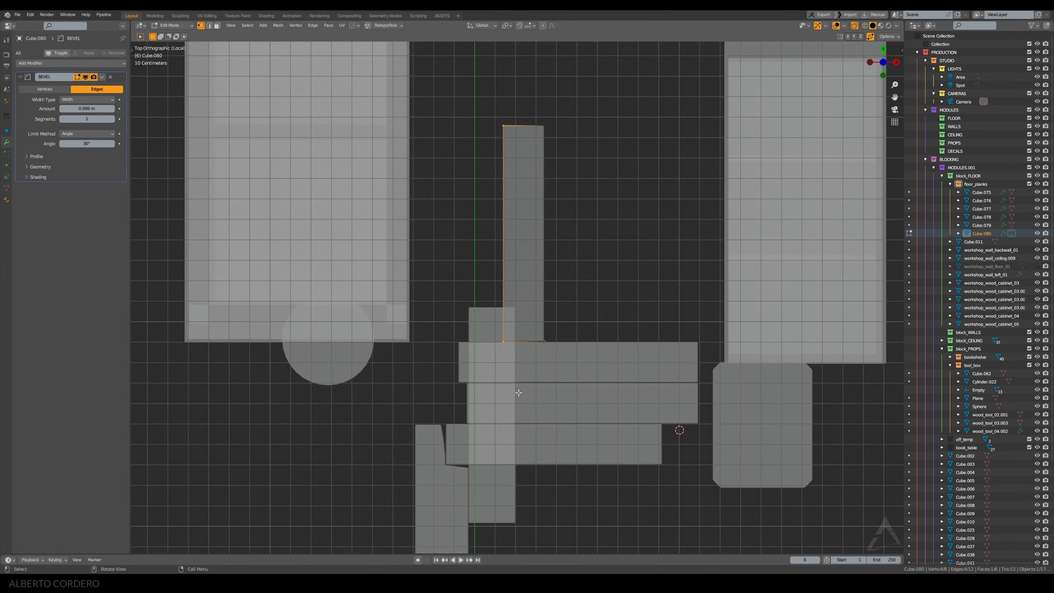
key(g)
key(x)
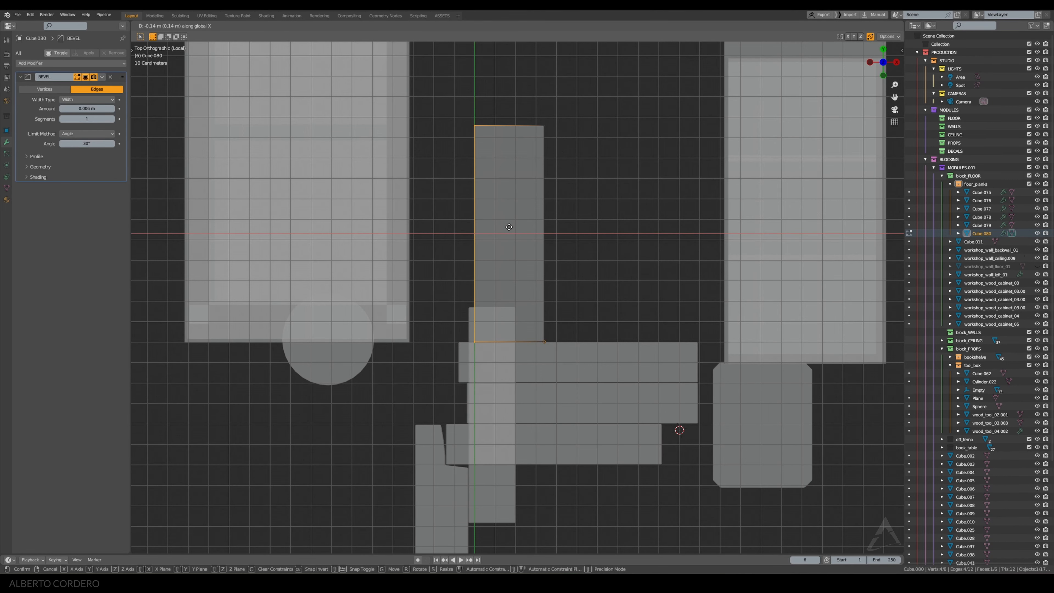
click(507, 228)
scroll(498, 299, up, 2)
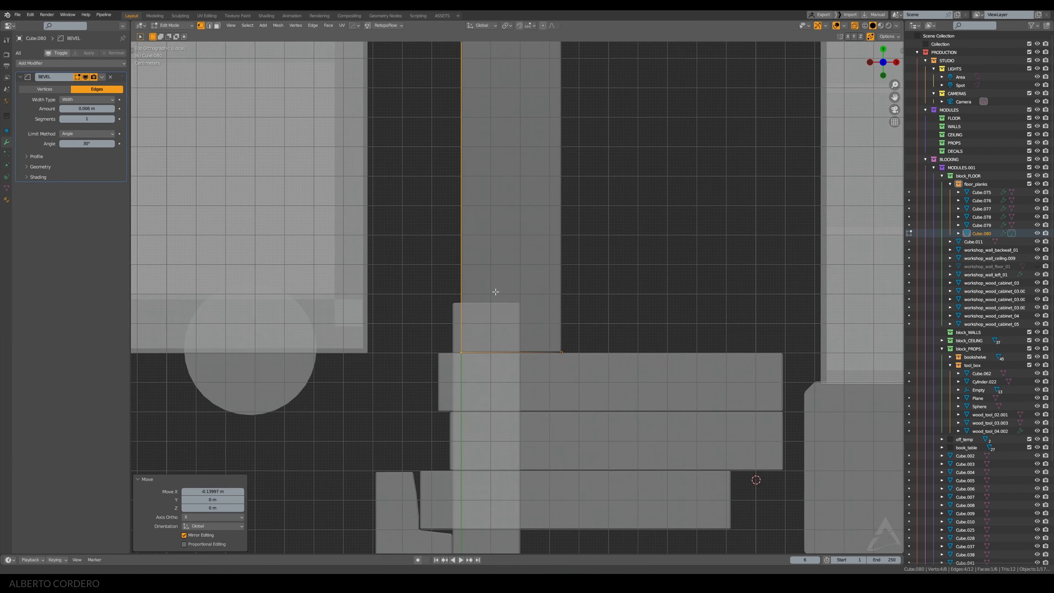
Shift the widened plank about -0.05 m along X, close to the rear crosswise plank's end
middle_drag(495, 292, 537, 247)
key(g)
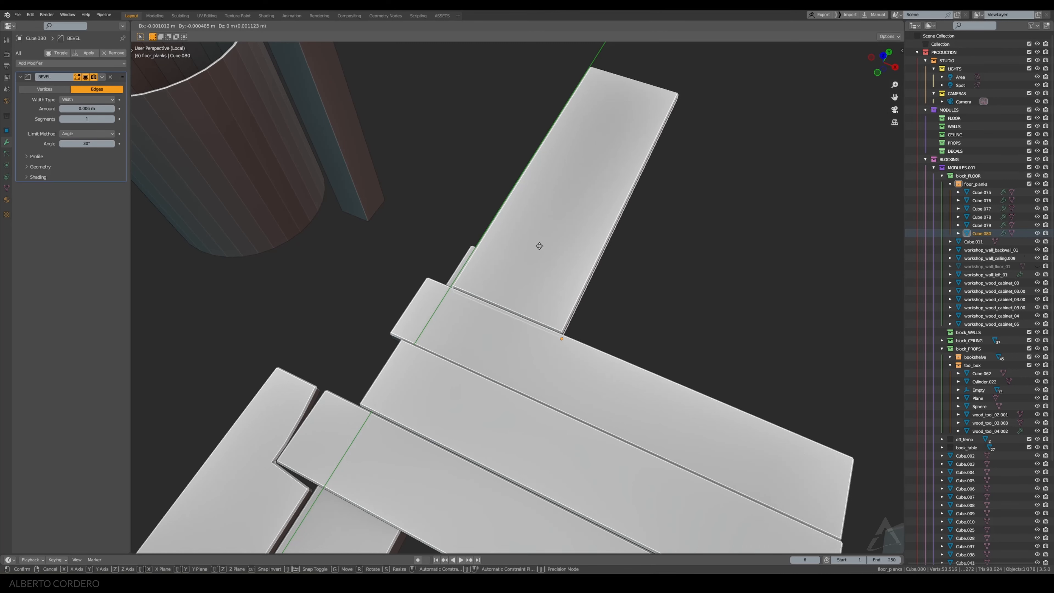
key(x)
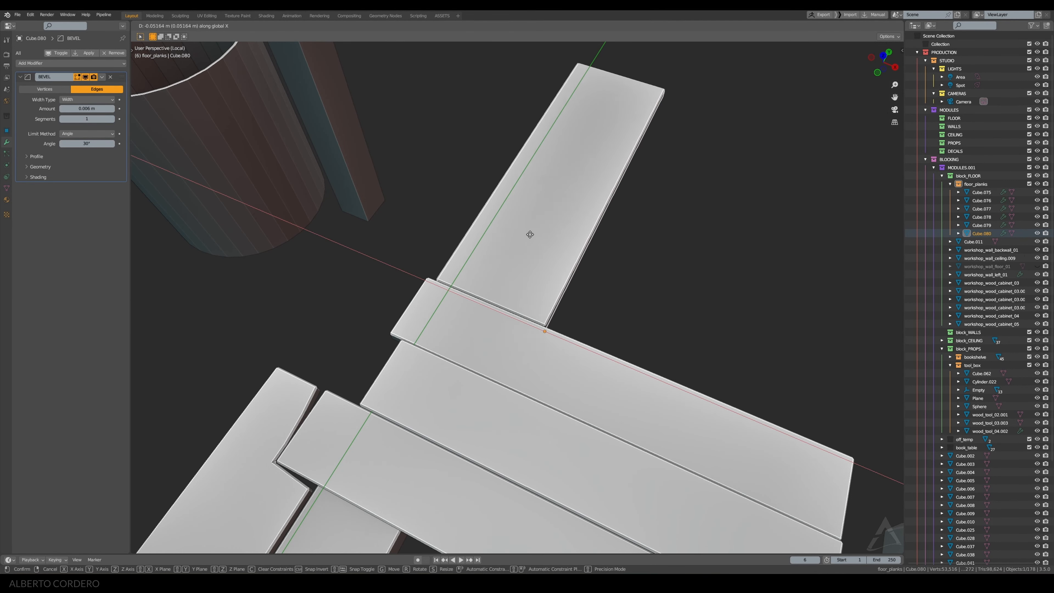
click(527, 233)
Lengthen the widened plank by moving its far-end vertices about 1.04 m along Y, past the back of the table
middle_drag(527, 233, 565, 134)
key(alt+z)
drag(565, 134, 458, 178)
key(KP_7)
ctrl+middle_drag(563, 167, 542, 222)
key(g)
key(y)
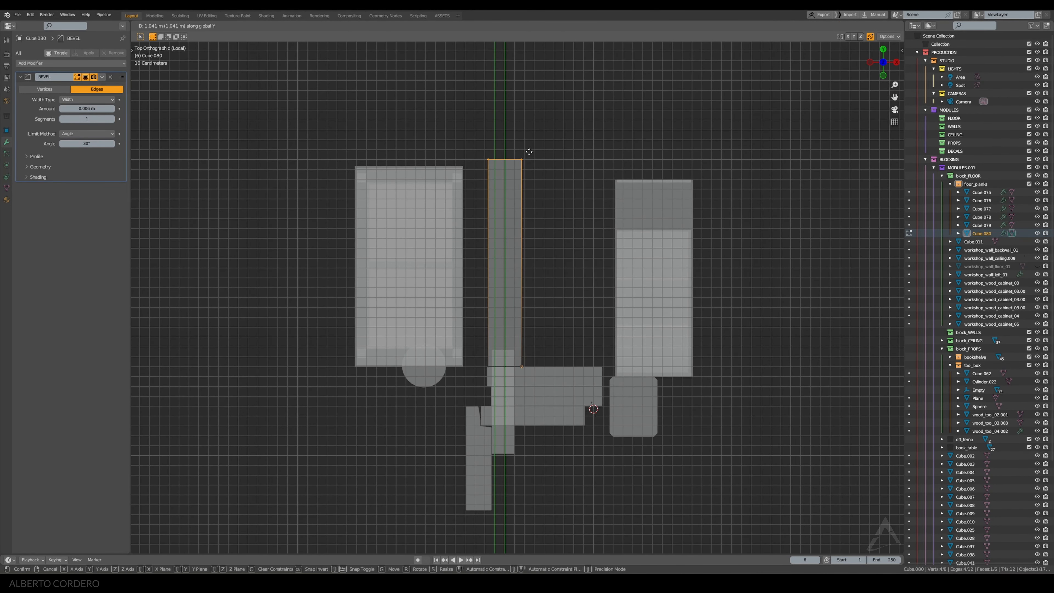
click(529, 152)
middle_drag(529, 153, 526, 251)
key(alt+z)
scroll(511, 252, up, 3)
key(Tab)
Duplicate the long plank about 0.34 m along X so the copy lies directly beside it
key(KP_1)
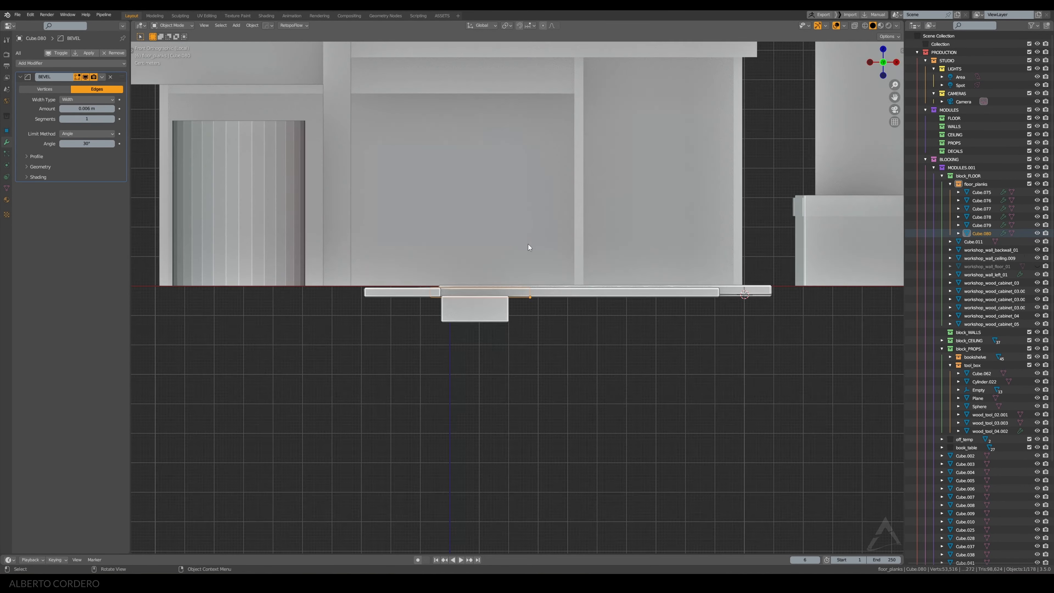
scroll(541, 301, up, 5)
scroll(539, 305, down, 2)
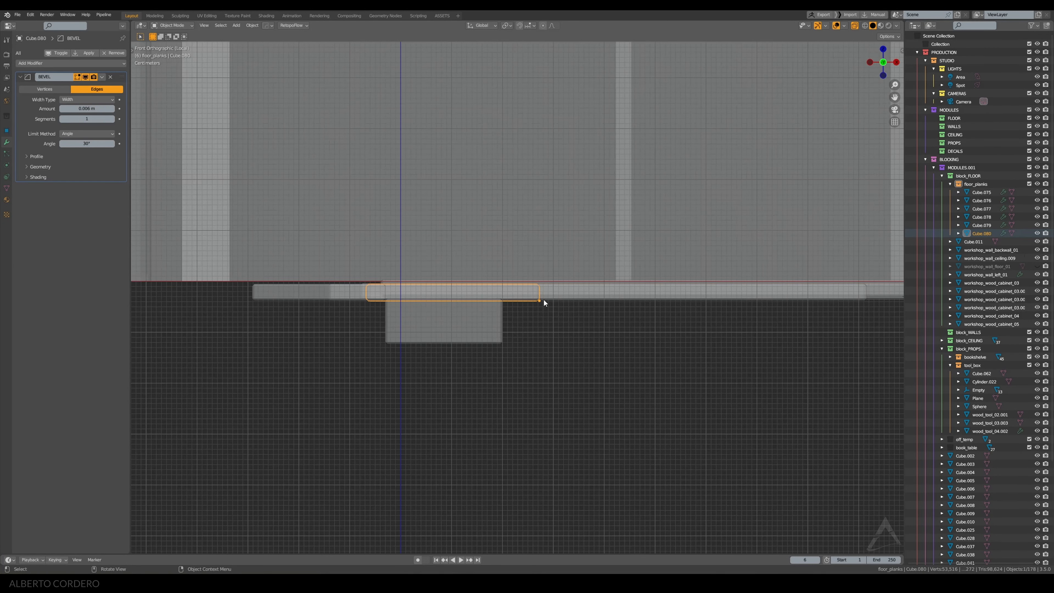
key(KP_7)
scroll(568, 269, down, 3)
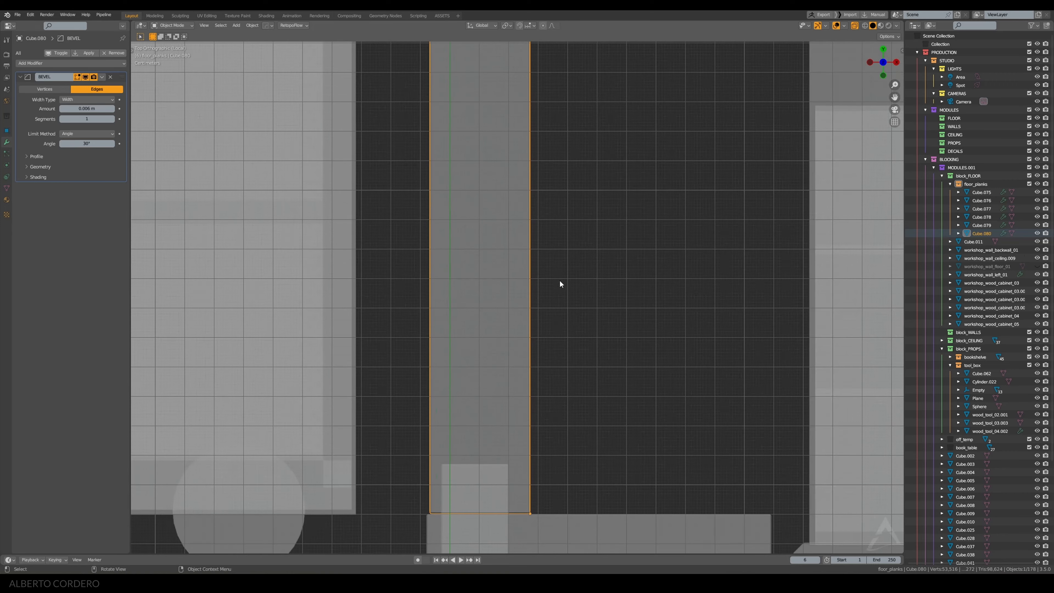
key(shift+d)
click(654, 276)
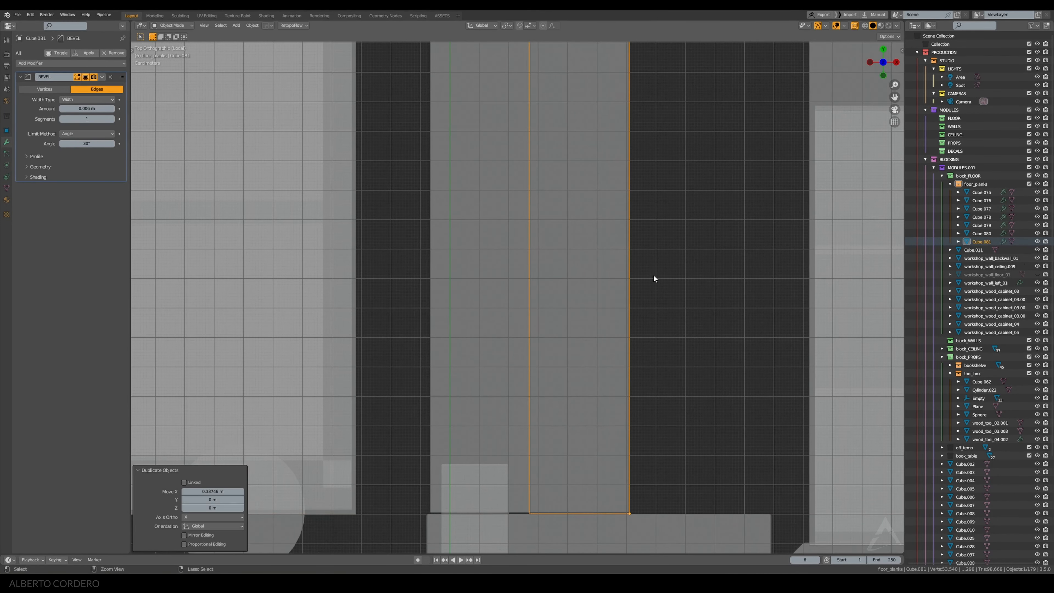
middle_drag(654, 276, 595, 236)
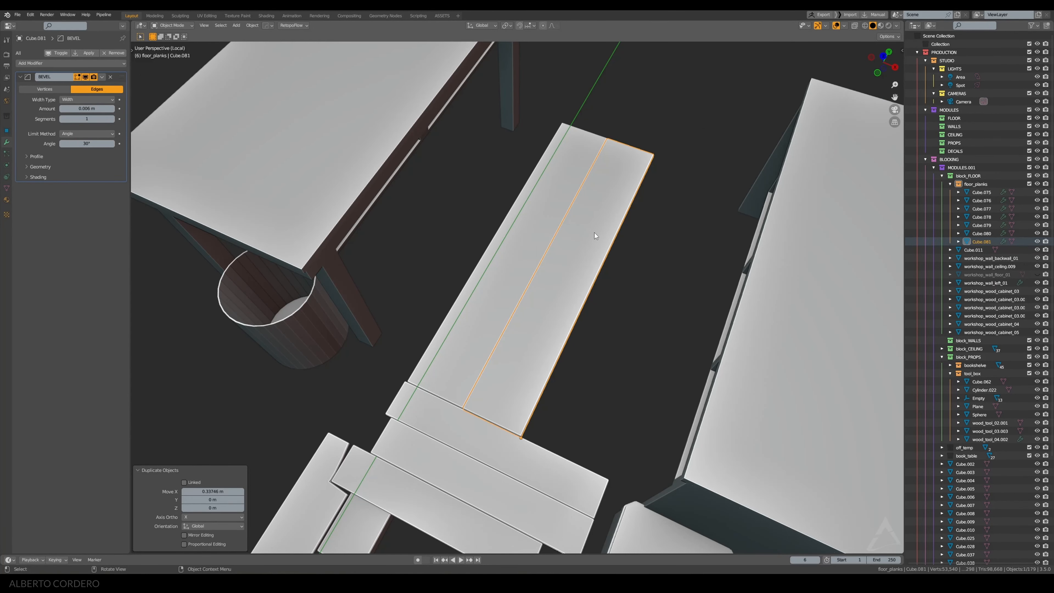
middle_drag(595, 235, 539, 328)
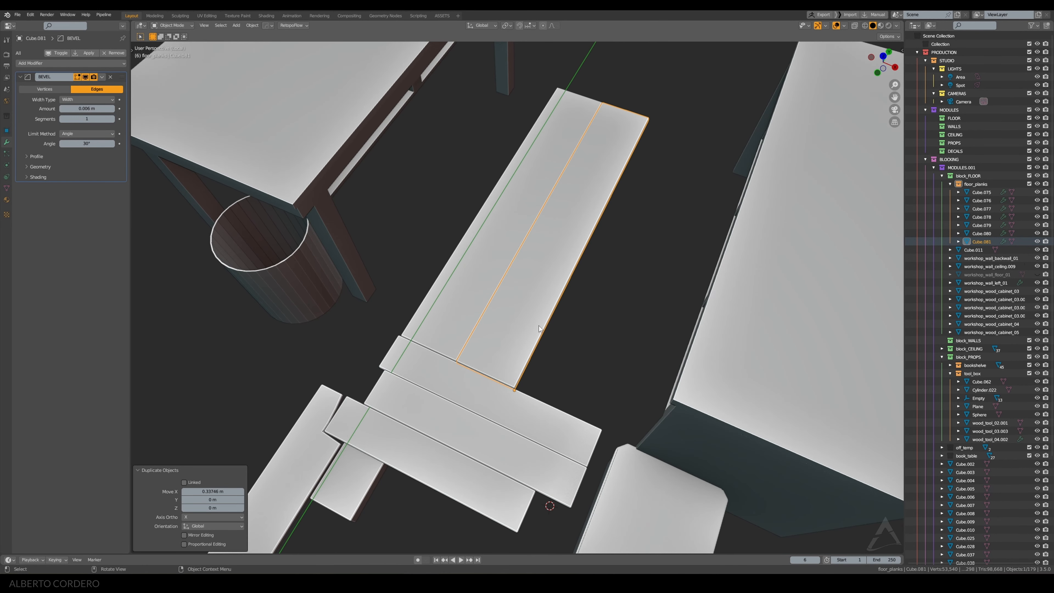
Slide the copied plank along Y toward the back, leaving a gap before the crosswise planks
key(shift+d)
key(y)
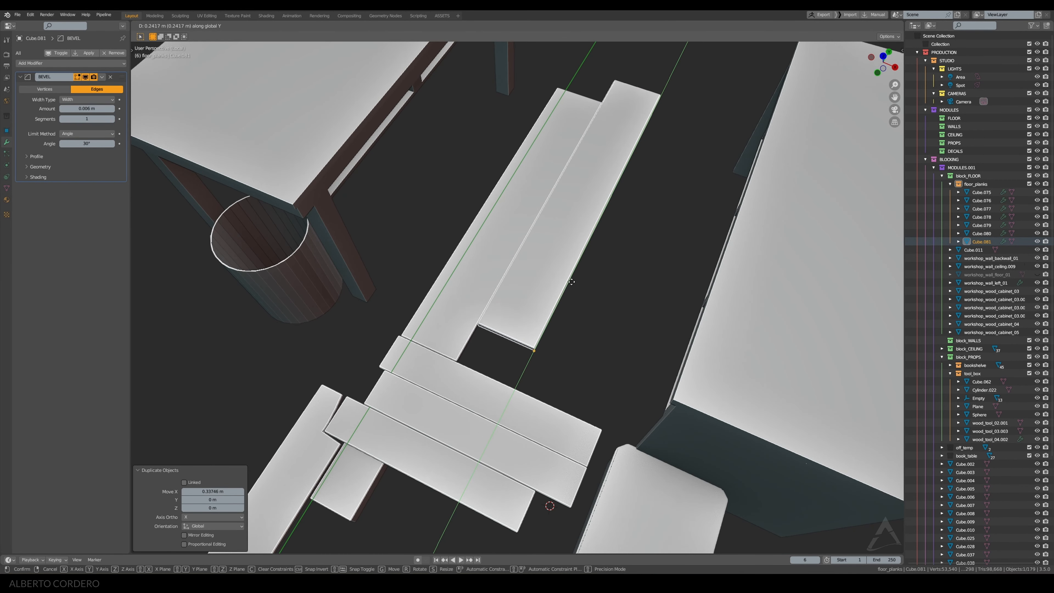
click(593, 264)
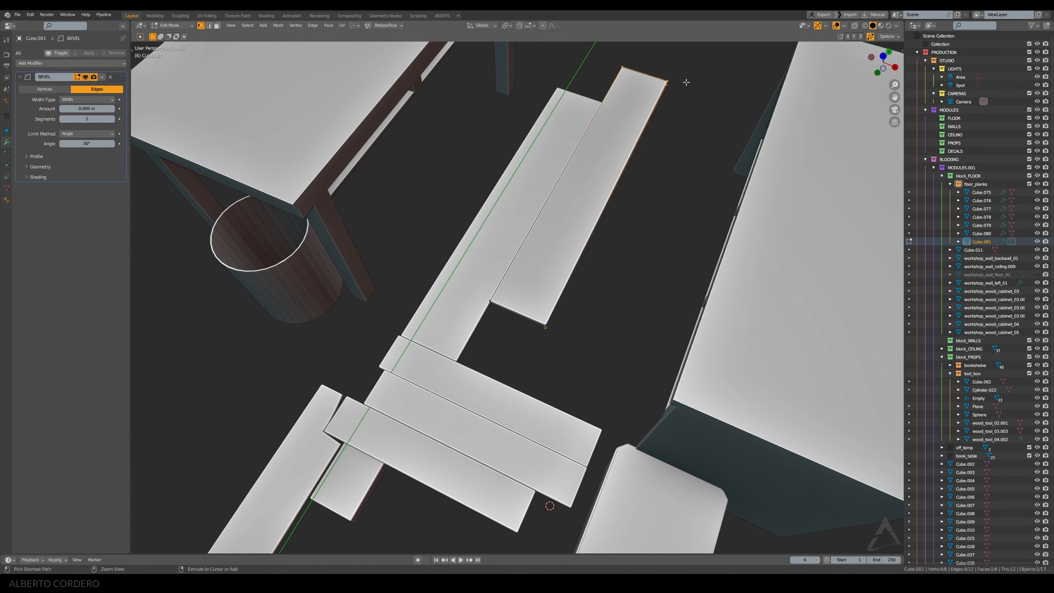
Move the copied plank's far-end vertices about -0.39 m along Y, flush with the neighbouring plank's end
key(Tab)
key(KP_7)
scroll(608, 201, up, 4)
shift+middle_drag(609, 201, 597, 370)
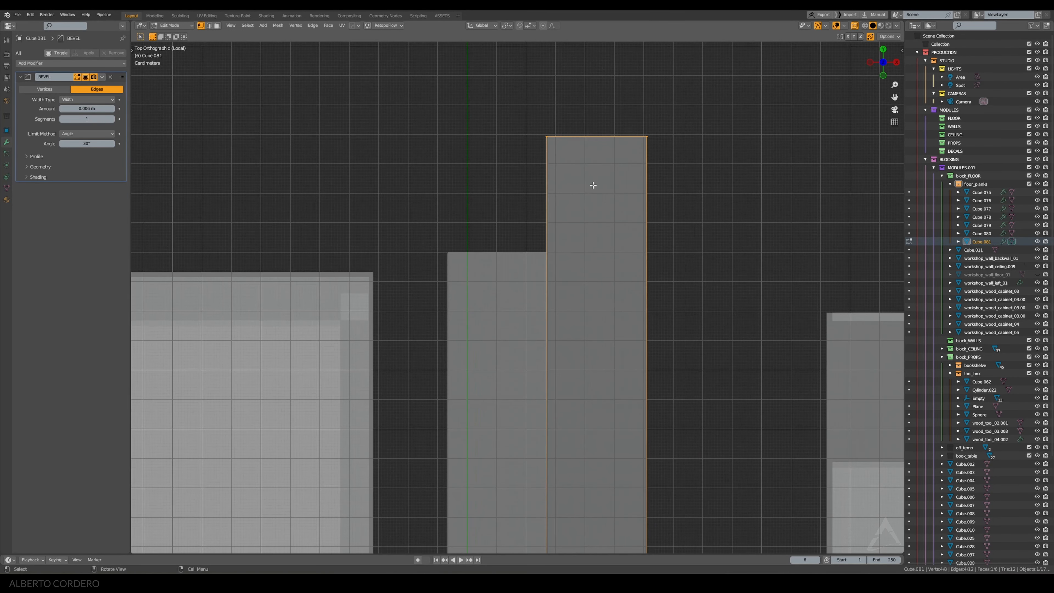
key(g)
key(y)
click(592, 290)
scroll(593, 290, down, 3)
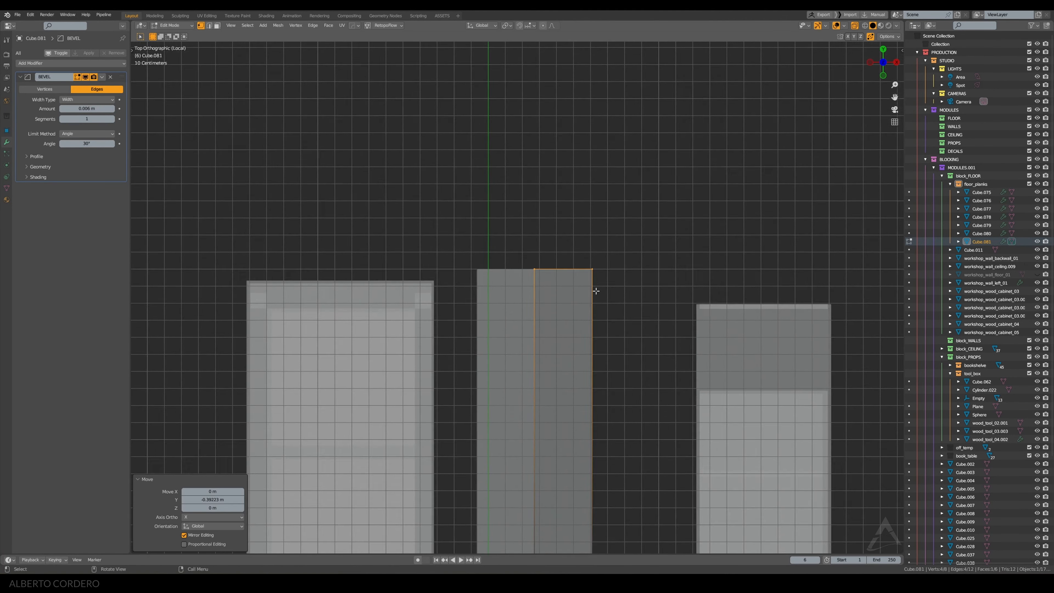
Duplicate the second long plank about -0.4 m along Y so the copy starts at the rear crosswise plank
shift+middle_drag(595, 289, 573, 50)
scroll(552, 247, up, 1)
scroll(551, 248, up, 1)
key(Tab)
click(560, 156)
key(shift+d)
key(y)
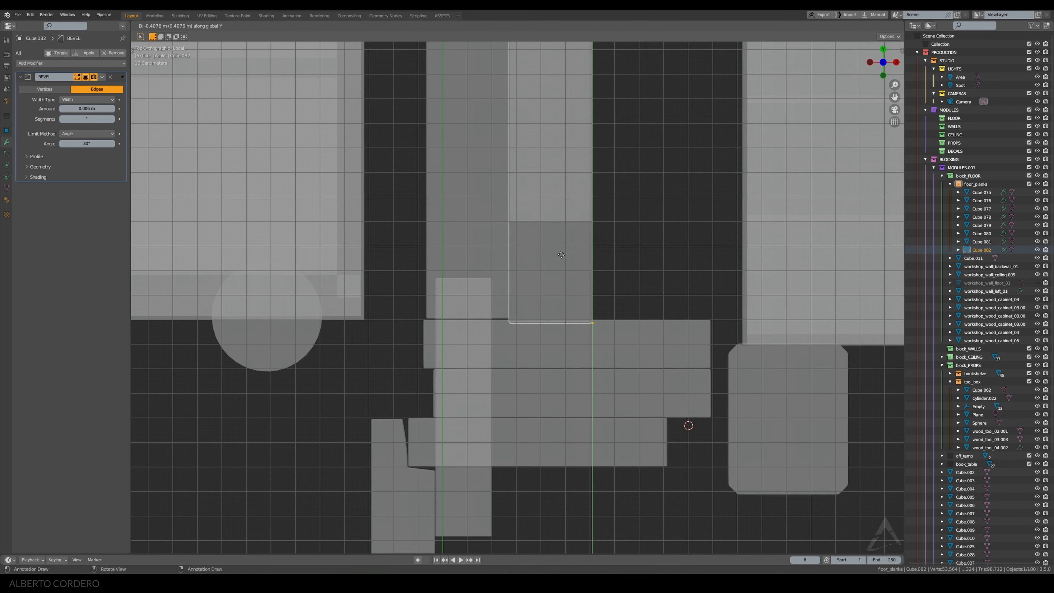
click(556, 254)
scroll(557, 252, down, 4)
Shorten the copy by moving its far-end vertices along Y until it fills only the gap before the second long plank
key(Tab)
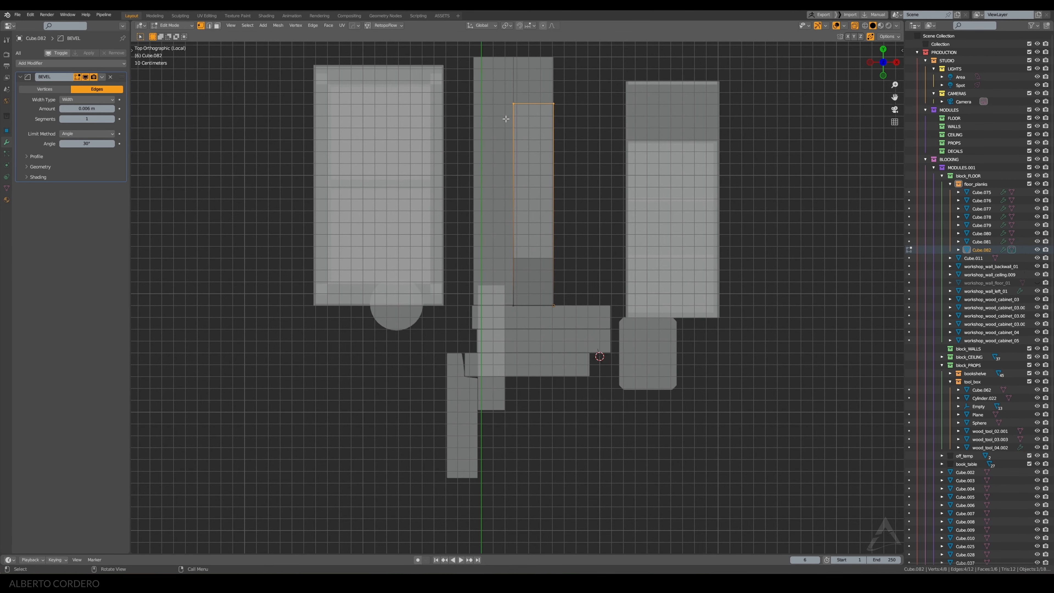
key(g)
key(y)
click(505, 270)
middle_drag(506, 270, 668, 210)
key(Tab)
Lower the short filler plank's far-end vertices about 0.005 m along Z, and deselect everything
scroll(583, 258, up, 2)
scroll(566, 221, up, 2)
key(Tab)
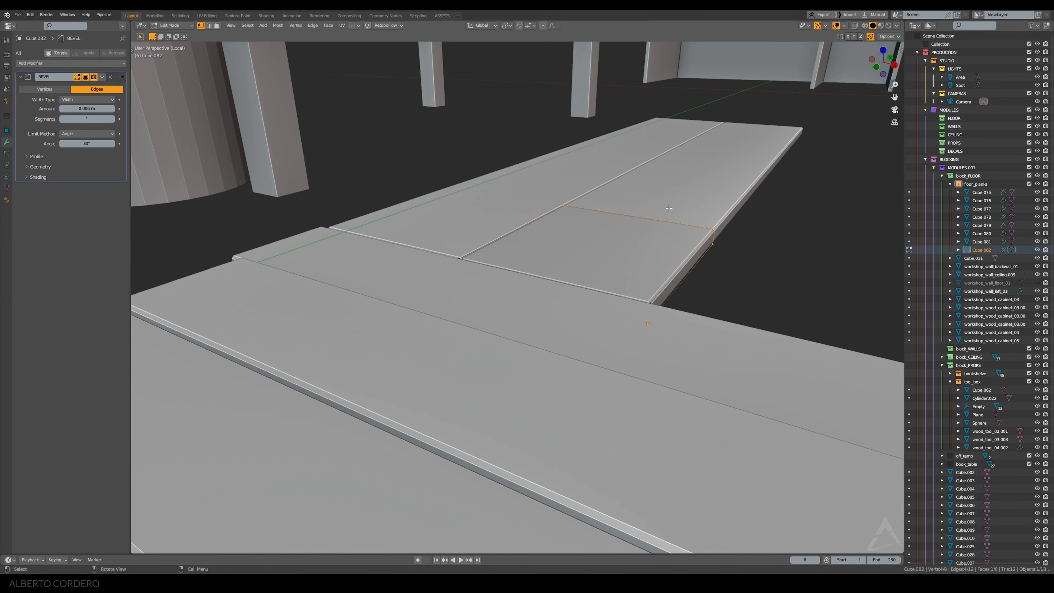
key(alt+z)
key(alt+z)
key(g)
key(z)
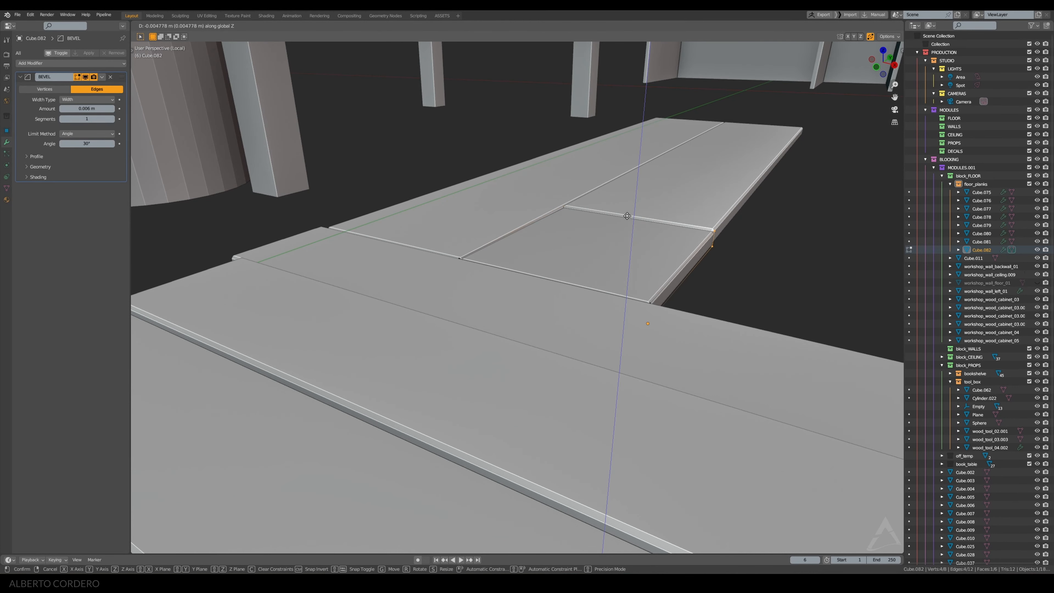
click(627, 216)
key(Tab)
key(alt+a)
middle_drag(627, 220, 560, 249)
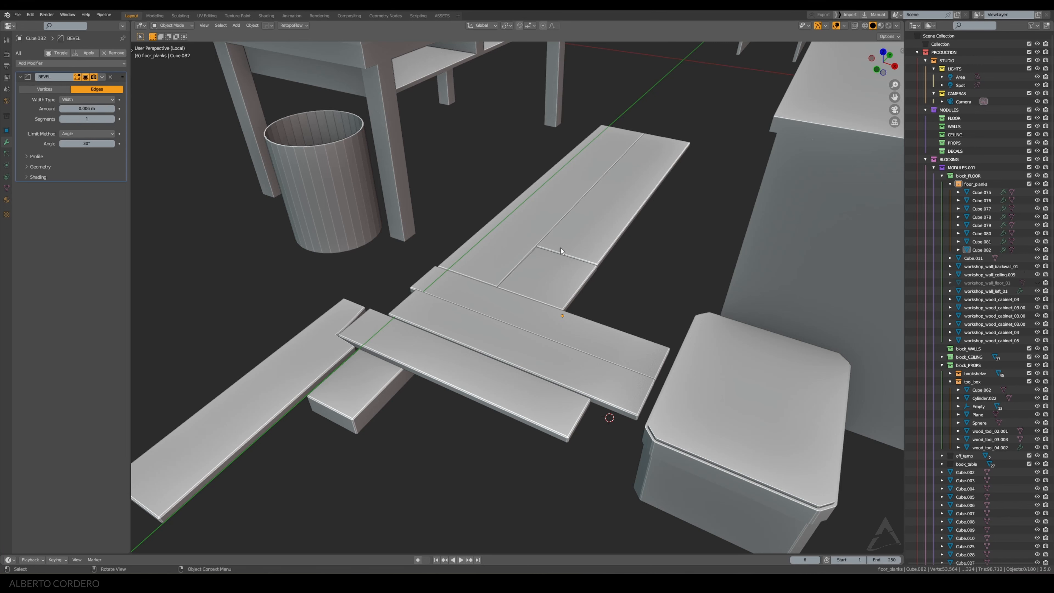
Duplicate the first long plank in camera view about 0.68 m along X, beside the second plank row
click(514, 246)
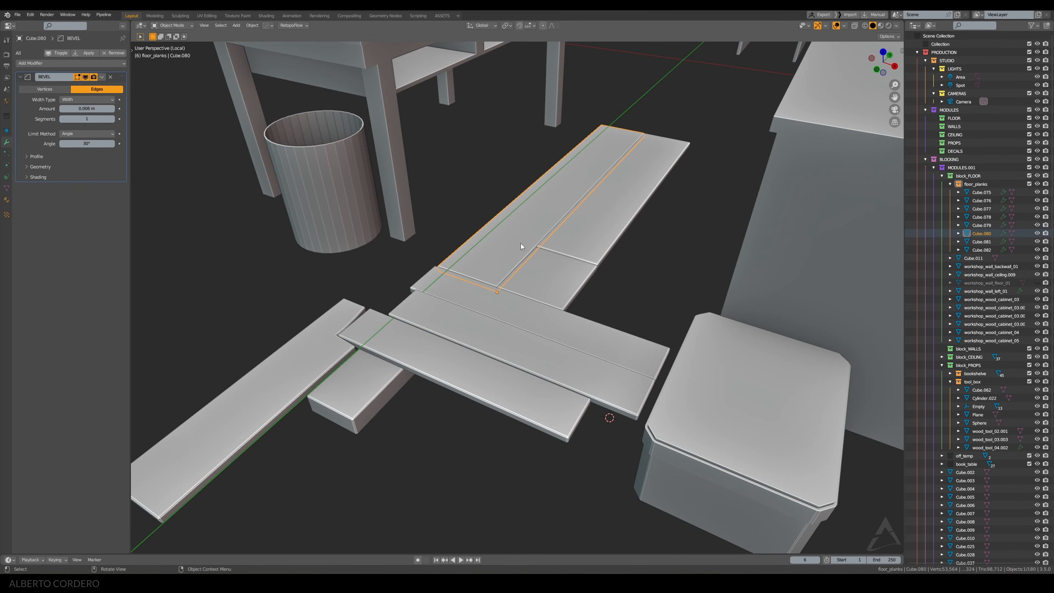
key(KP_0)
shift+middle_drag(499, 251, 488, 223)
shift+middle_drag(558, 137, 515, 230)
key(shift+d)
key(x)
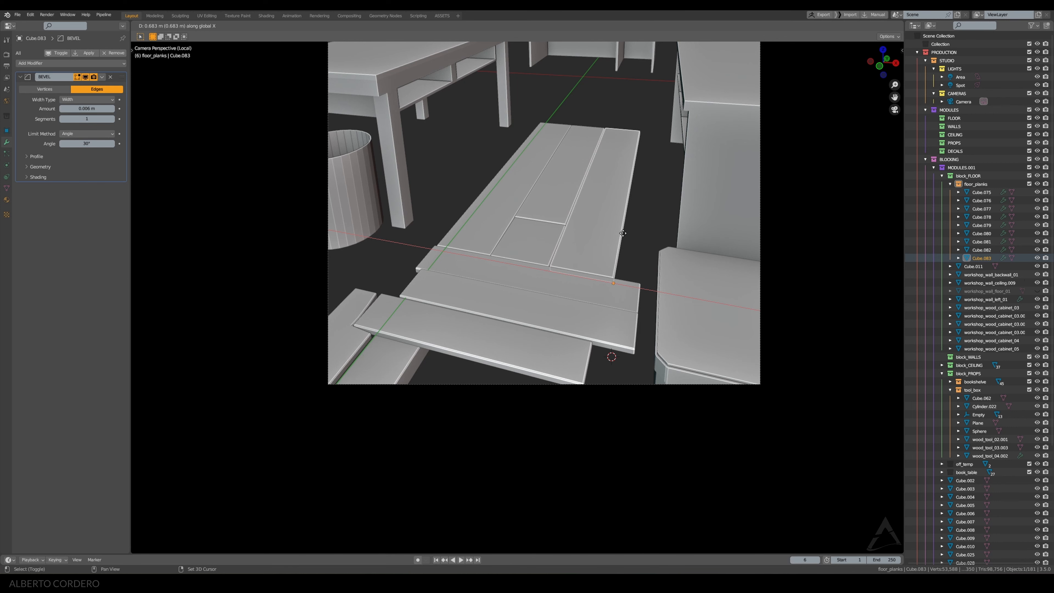
click(623, 233)
Nudge the third long plank about -0.004 m along X in top view to close the seam with its neighbour
key(KP_7)
scroll(595, 215, up, 6)
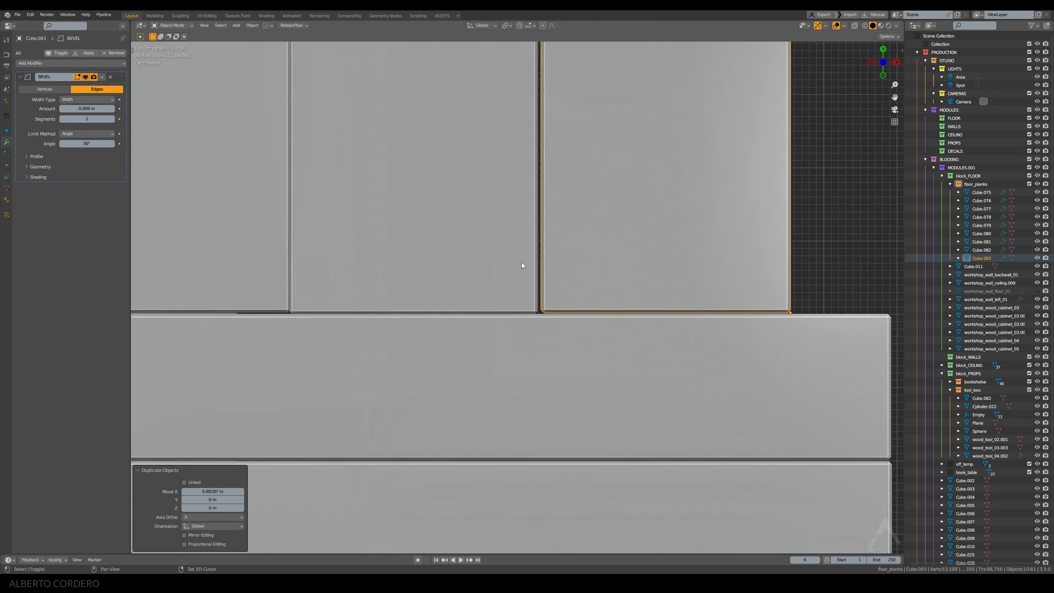
key(alt+z)
scroll(673, 272, up, 2)
key(g)
key(x)
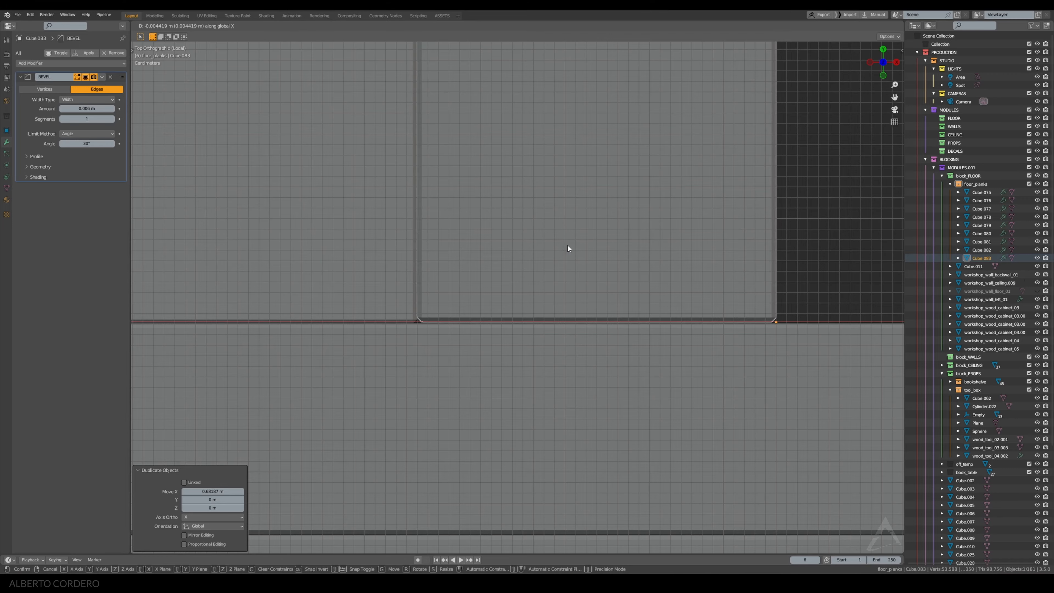
click(567, 245)
key(alt+z)
scroll(569, 246, down, 5)
mouse_move(569, 245)
middle_down()
mouse_move(539, 211)
mouse_move(577, 255)
middle_up()
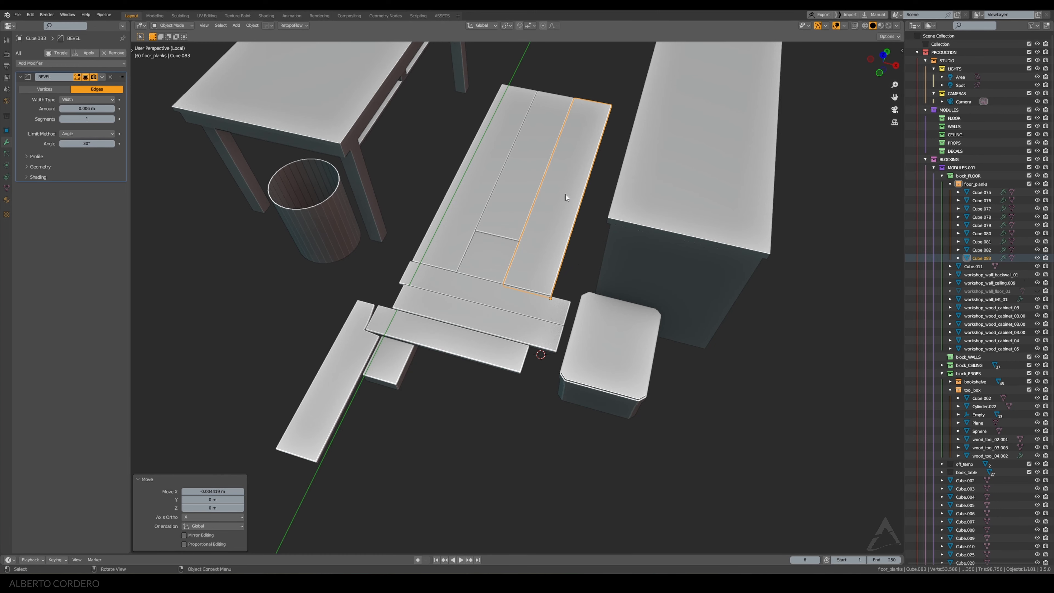
Shorten the third long plank by moving its far-end vertices about -0.3 m along Y
key(KP_1)
key(KP_7)
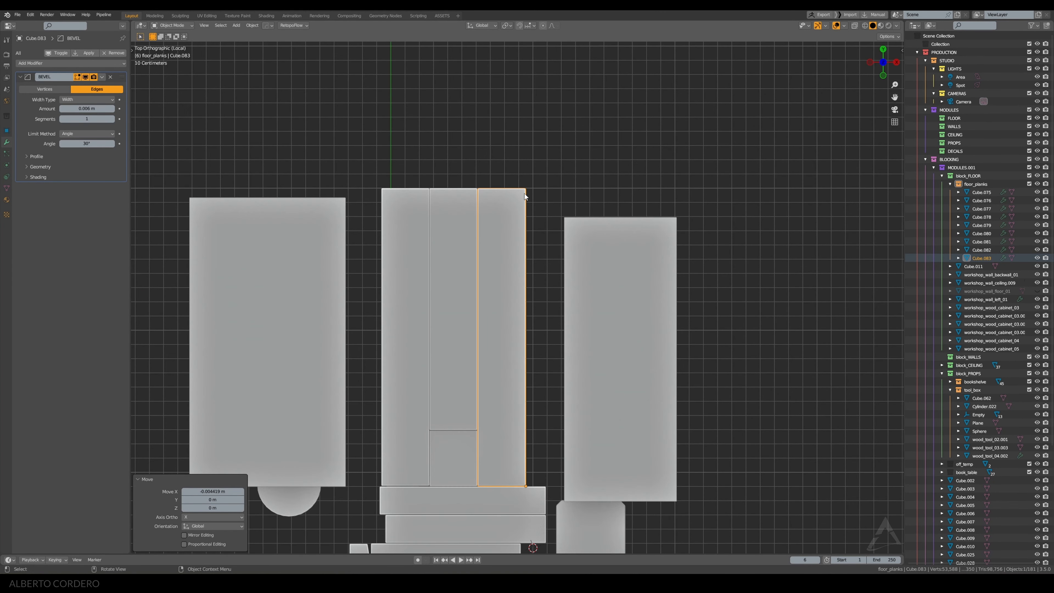
key(Tab)
key(alt+z)
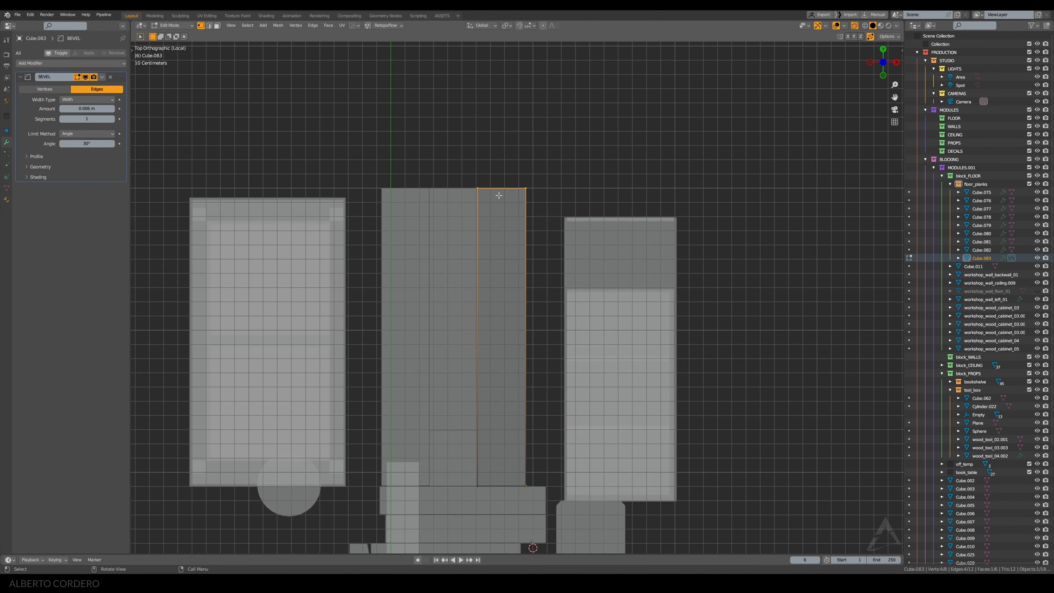
key(g)
key(y)
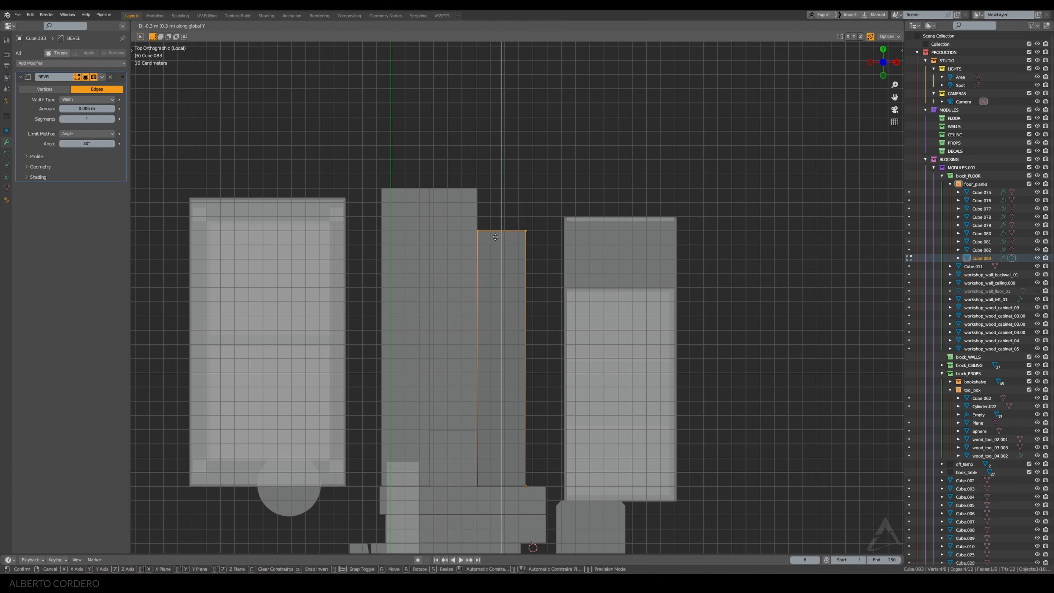
click(495, 236)
key(alt+z)
key(Tab)
Duplicate the short filler plank 0.29 m in X and 1.8 m in Y, and nudge it flush with the neighbouring planks' far ends
key(shift+d)
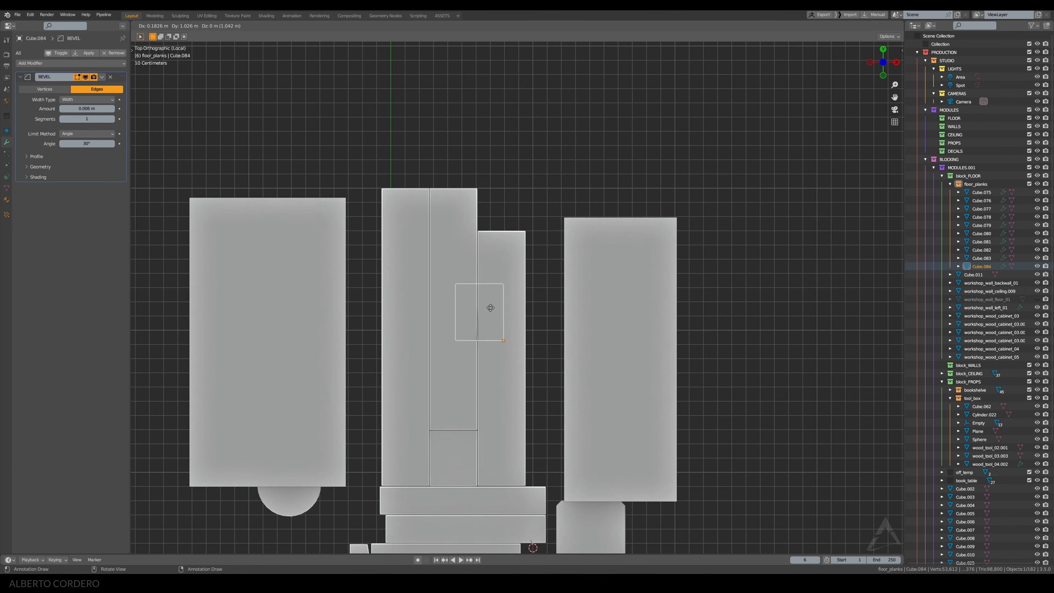
click(505, 211)
scroll(506, 211, up, 6)
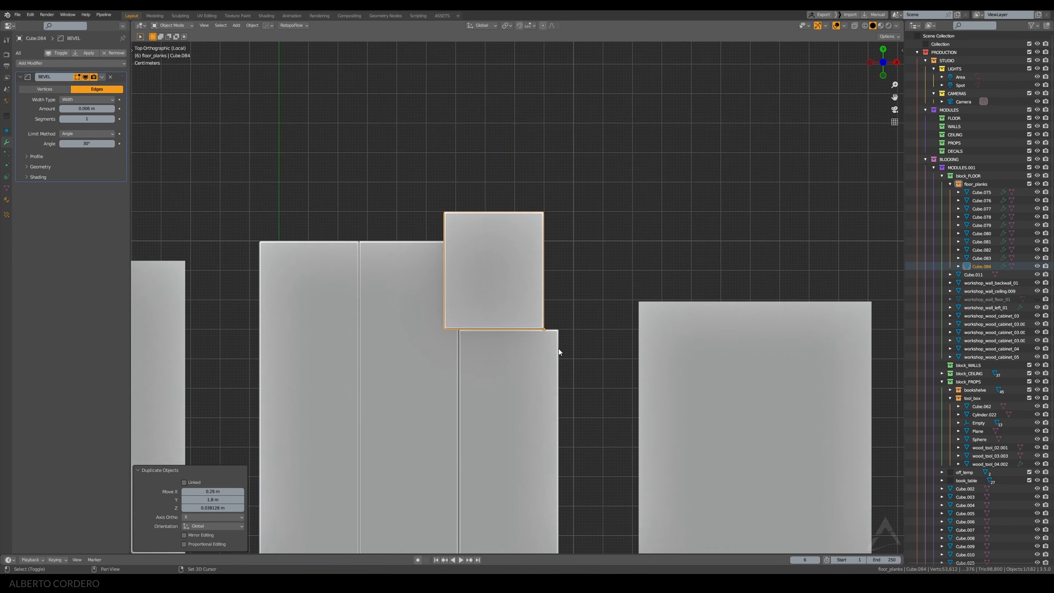
key(g)
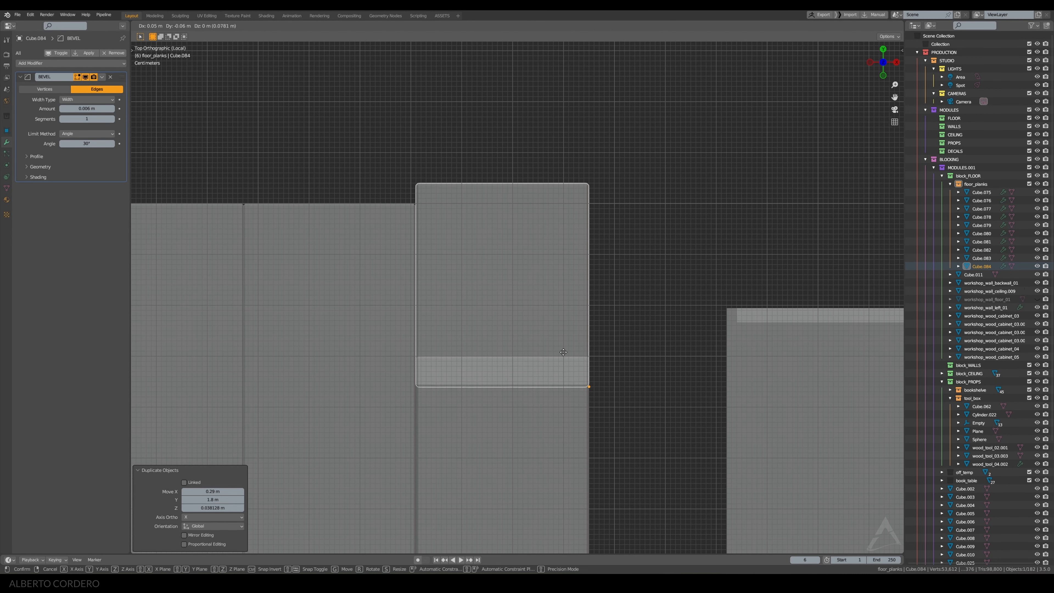
click(562, 373)
scroll(576, 367, down, 1)
Shorten the third long plank by moving its far-end vertices about -0.09 m along Y to meet the new filler plank
click(571, 403)
key(Tab)
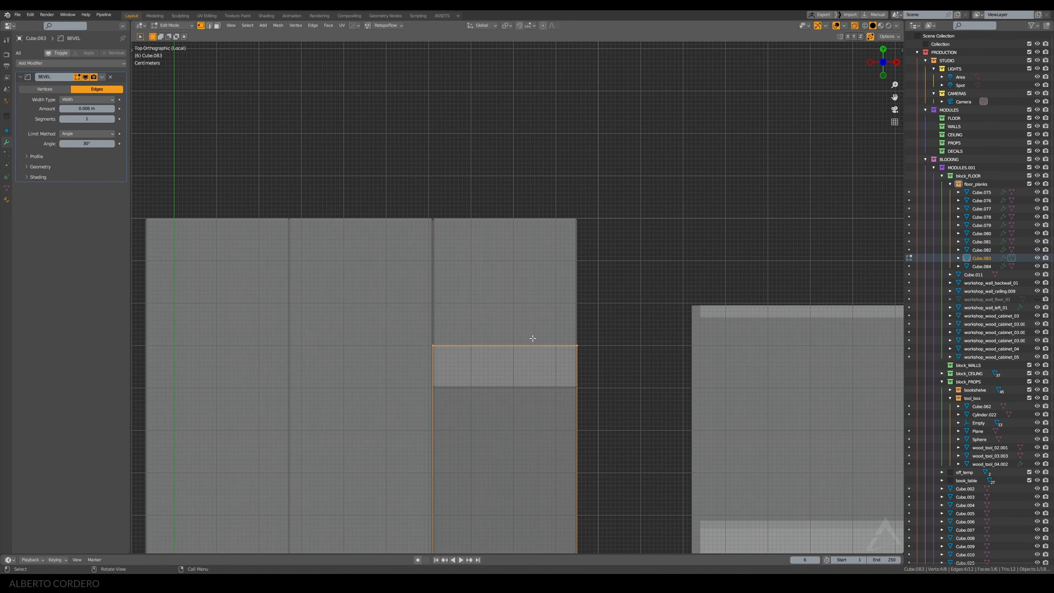
key(g)
click(545, 366)
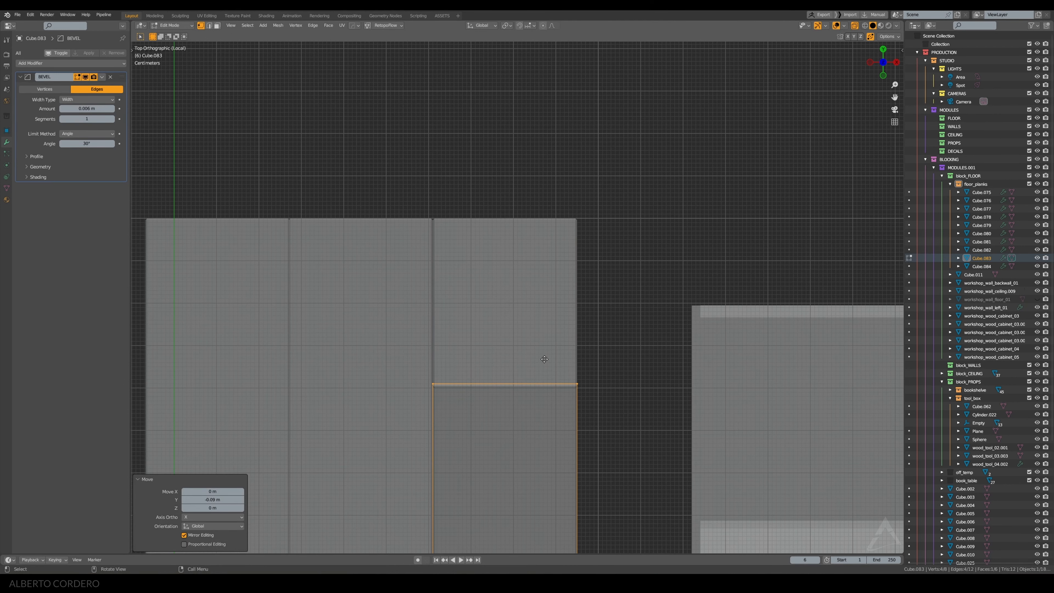
key(g)
key(y)
click(544, 363)
scroll(545, 362, down, 4)
key(alt+z)
key(Tab)
key(alt+a)
Lower the new filler plank about 0.03 m along Z in front view to align it with the other floor planks
middle_drag(538, 378, 485, 305)
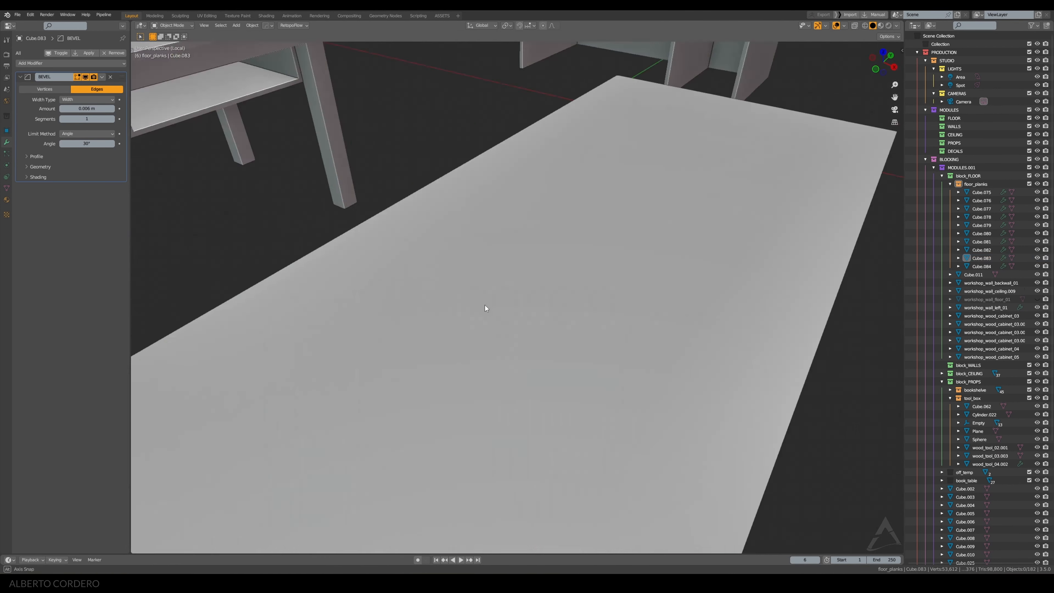
scroll(487, 304, down, 5)
middle_drag(531, 261, 561, 261)
click(561, 261)
key(KP_1)
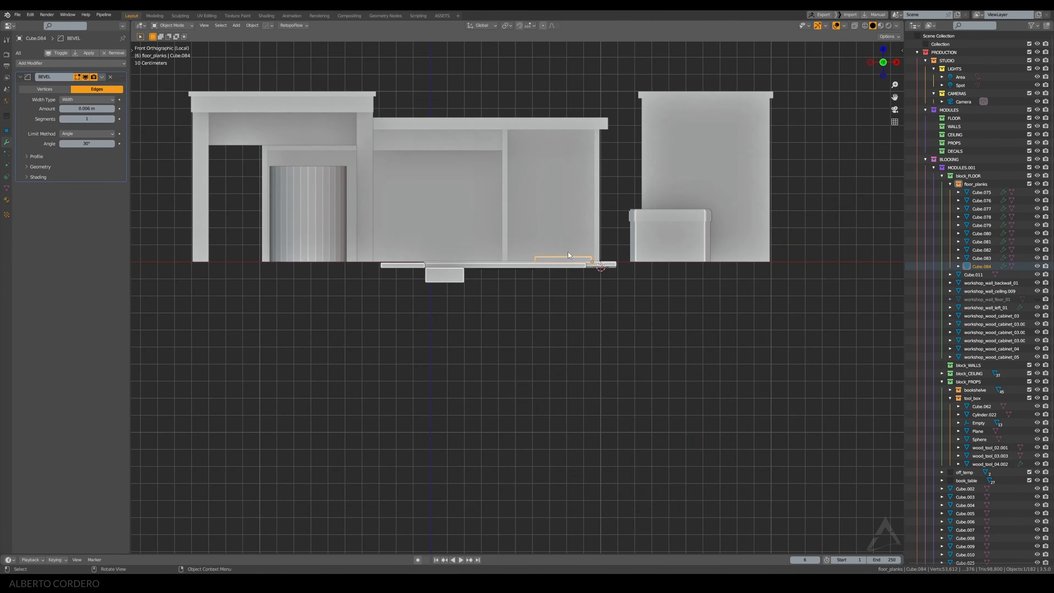
scroll(568, 252, up, 8)
key(g)
key(z)
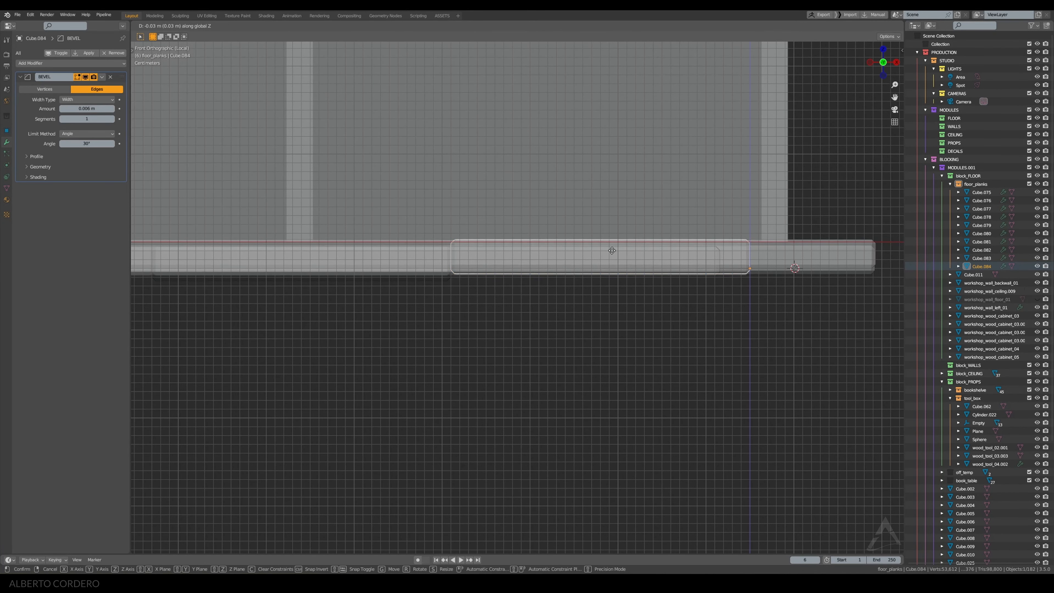
click(612, 251)
middle_drag(612, 251, 573, 259)
key(alt+z)
key(alt+a)
Flatten the new filler plank's top face by scaling it to 0 along Z, and return to the camera view
click(572, 259)
key(Tab)
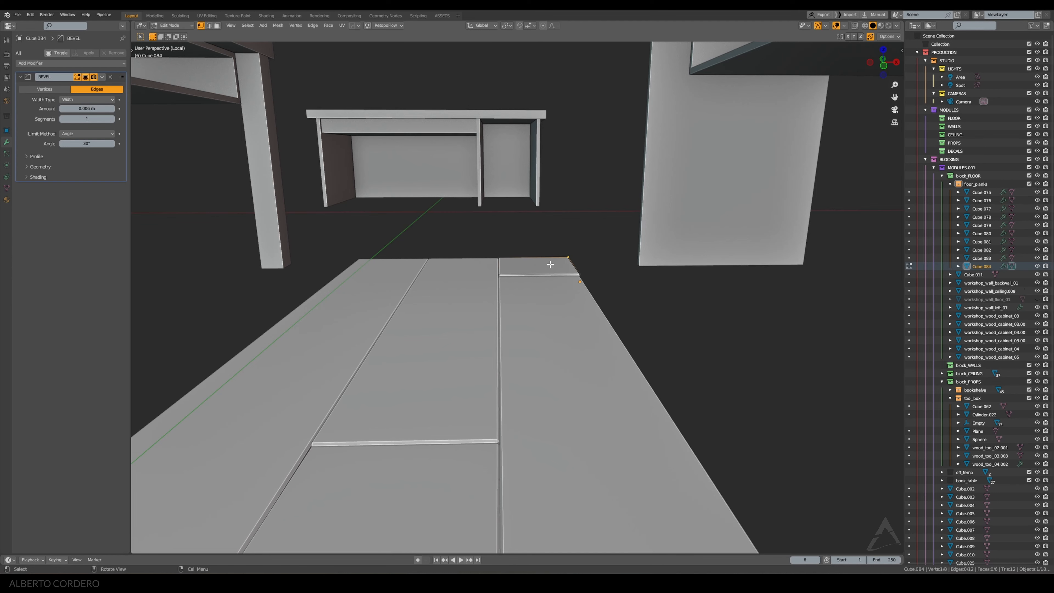
key(s)
key(z)
key(0)
key(Return)
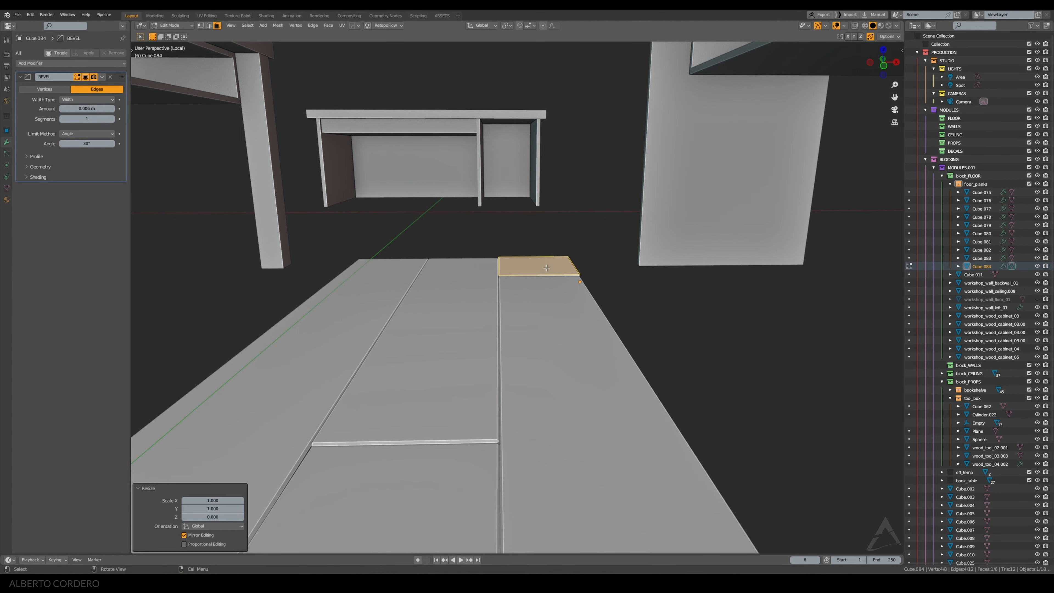
key(Tab)
scroll(547, 266, down, 5)
mouse_move(546, 265)
middle_down()
mouse_move(460, 318)
mouse_move(531, 280)
mouse_move(491, 231)
mouse_move(562, 265)
middle_up()
key(KP_0)
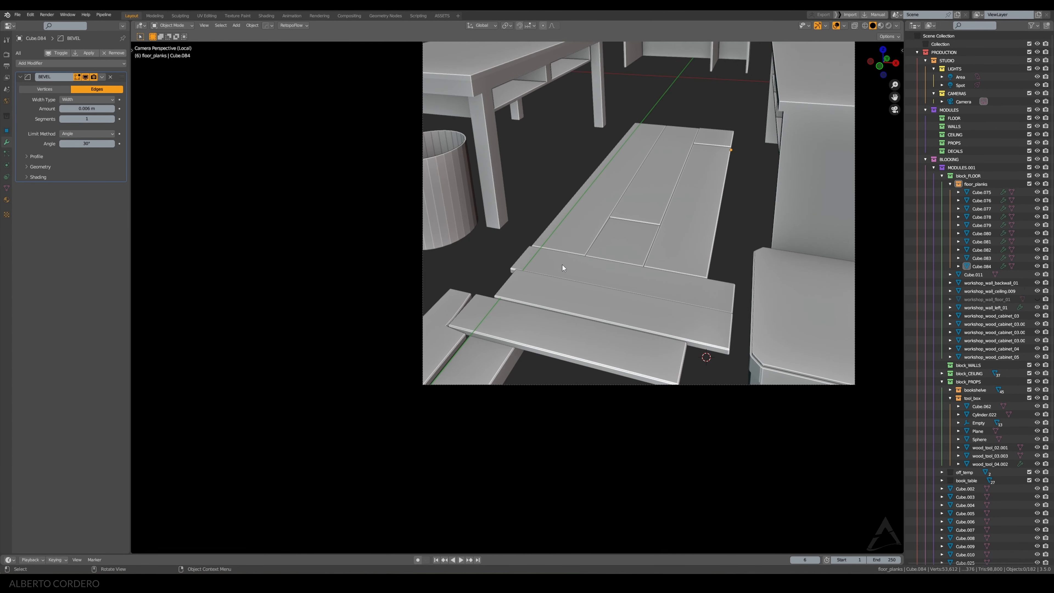
scroll(567, 255, up, 1)
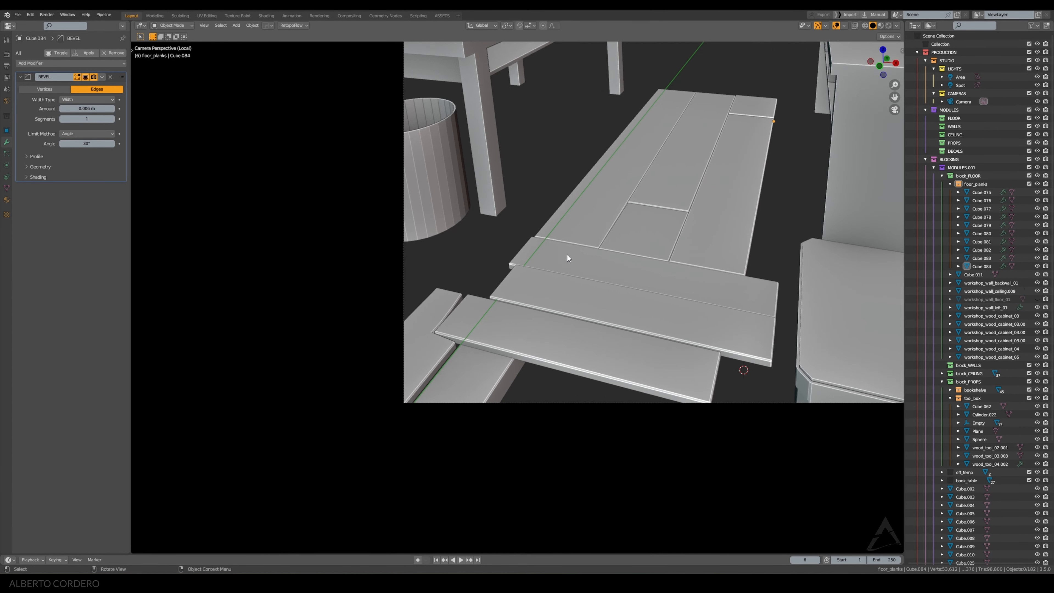
Duplicate the long plank at the outer edge of the lengthwise row, offsetting the copy about -0.31 m in X and -0.40 m in Y
click(584, 217)
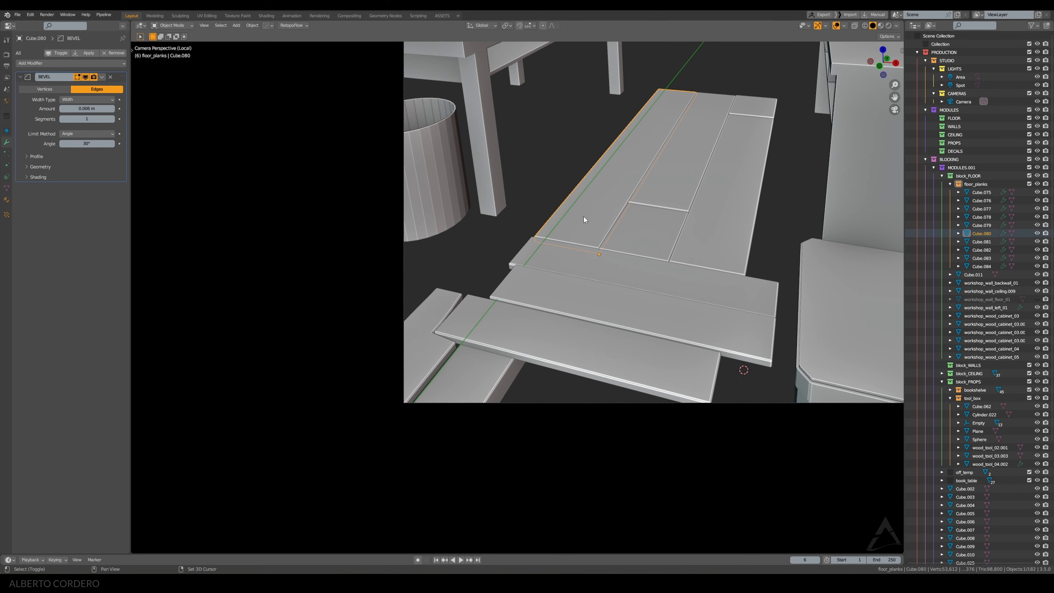
key(KP_7)
scroll(623, 189, up, 5)
key(shift+d)
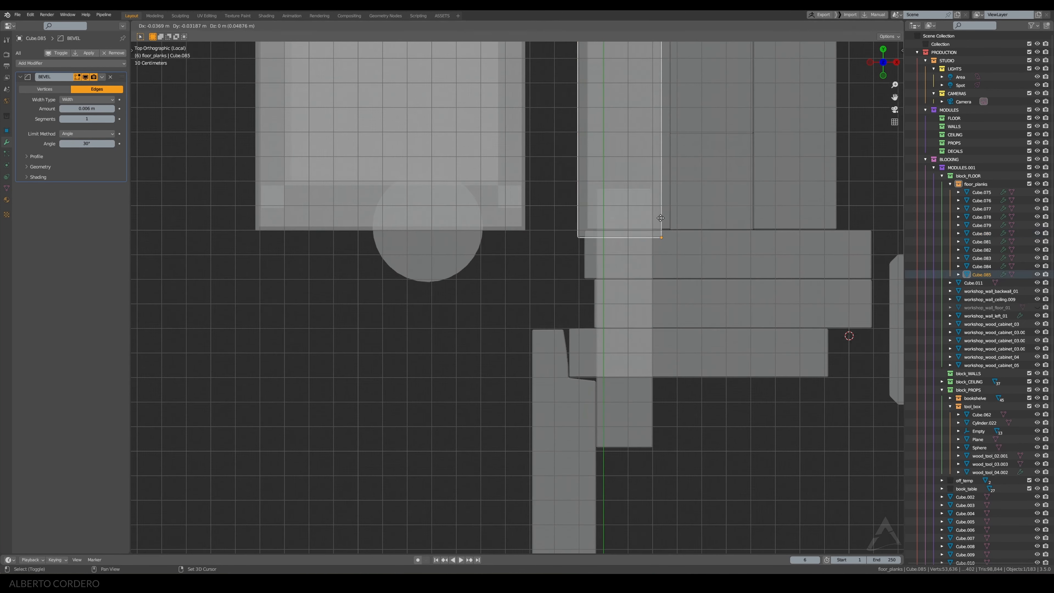
click(606, 303)
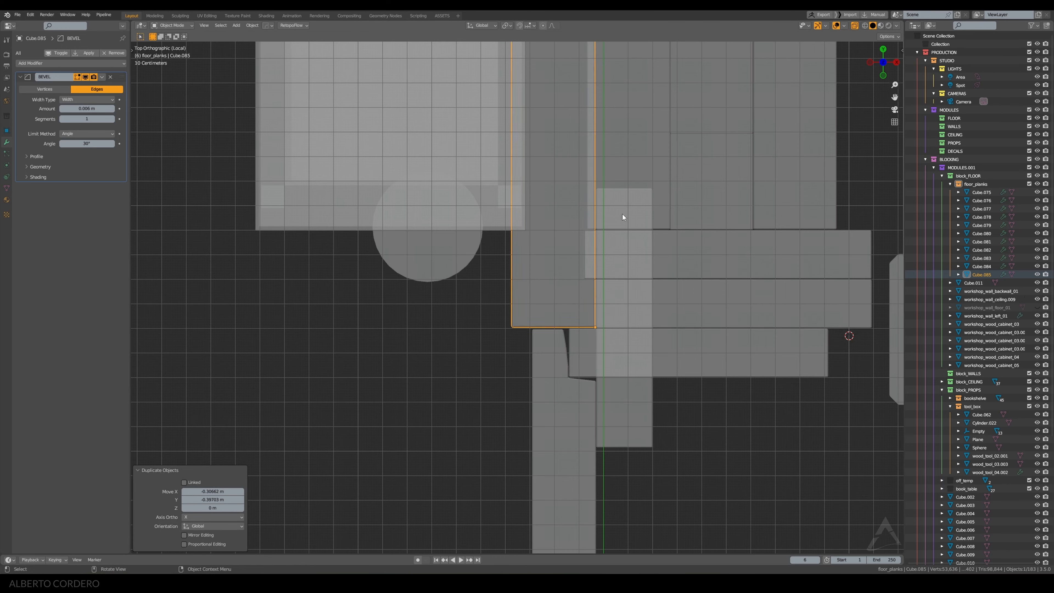
middle_drag(623, 216, 594, 210)
scroll(593, 209, up, 3)
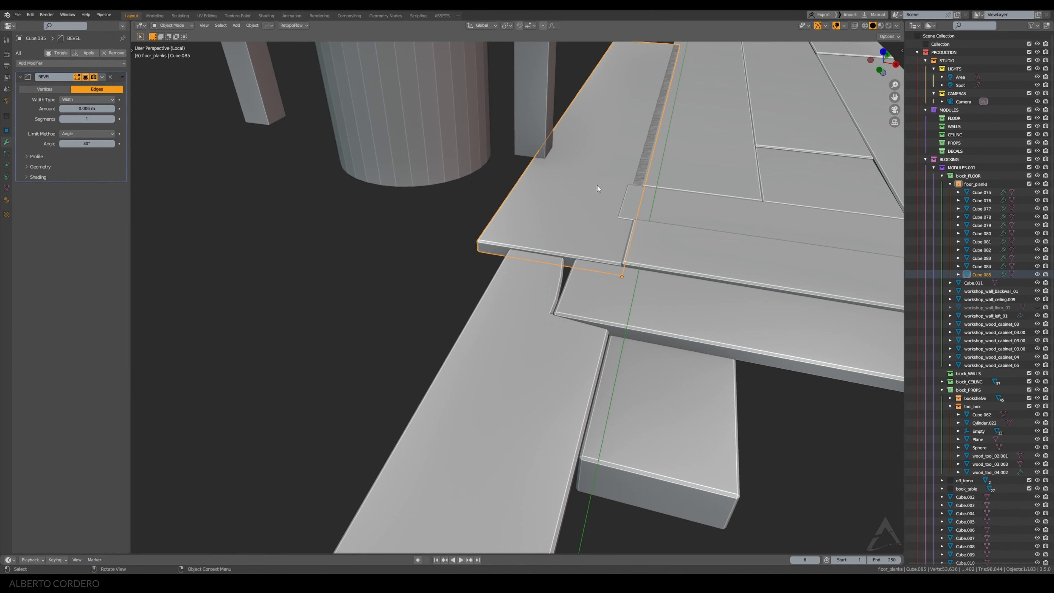
Shorten the upper near crosswise plank Cube.077 by shifting its overlapping end face about 0.049 m along X, clear of the new plank
click(684, 197)
click(684, 197)
scroll(684, 196, down, 3)
alt+middle_drag(684, 197, 616, 219)
scroll(677, 240, up, 1)
key(Tab)
key(alt+z)
drag(616, 129, 512, 299)
scroll(524, 295, up, 1)
key(g)
key(x)
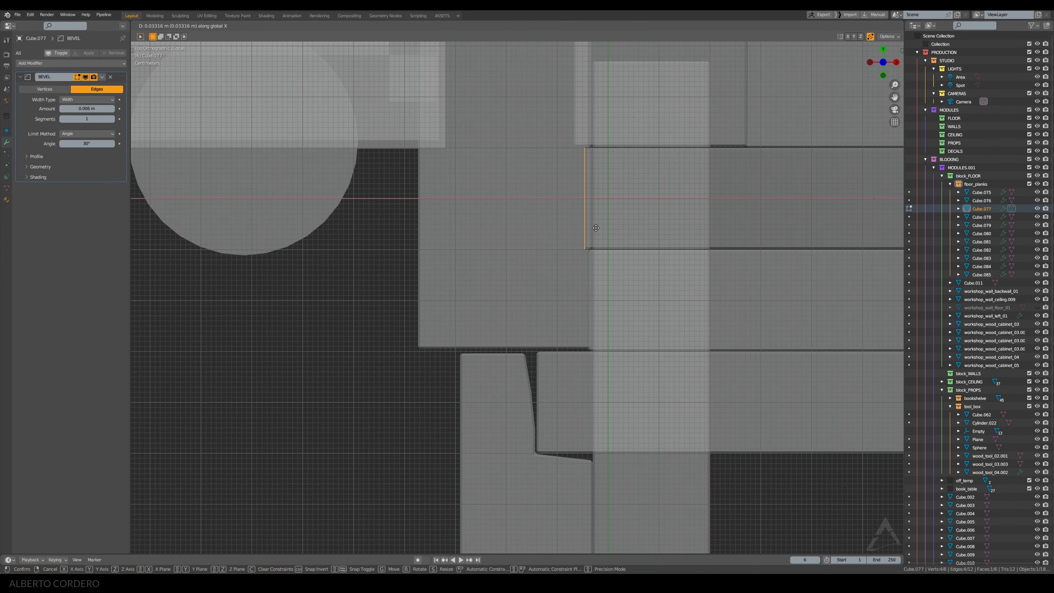
click(602, 224)
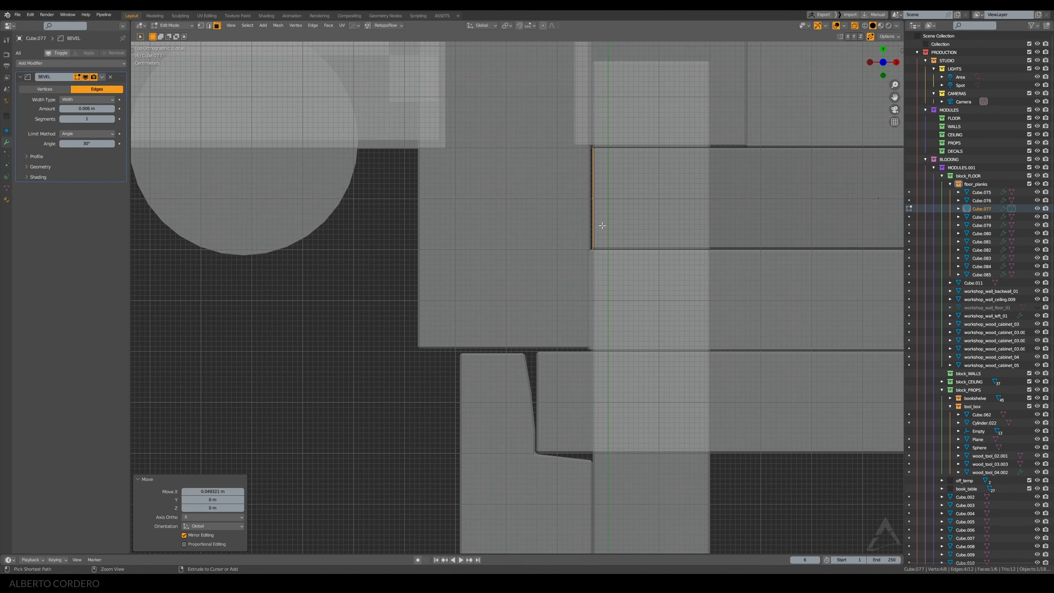
click(593, 264)
key(Tab)
Pull in the overlapping end face of crosswise plank Cube.076 to align it with the adjacent shortened plank
click(621, 281)
key(Tab)
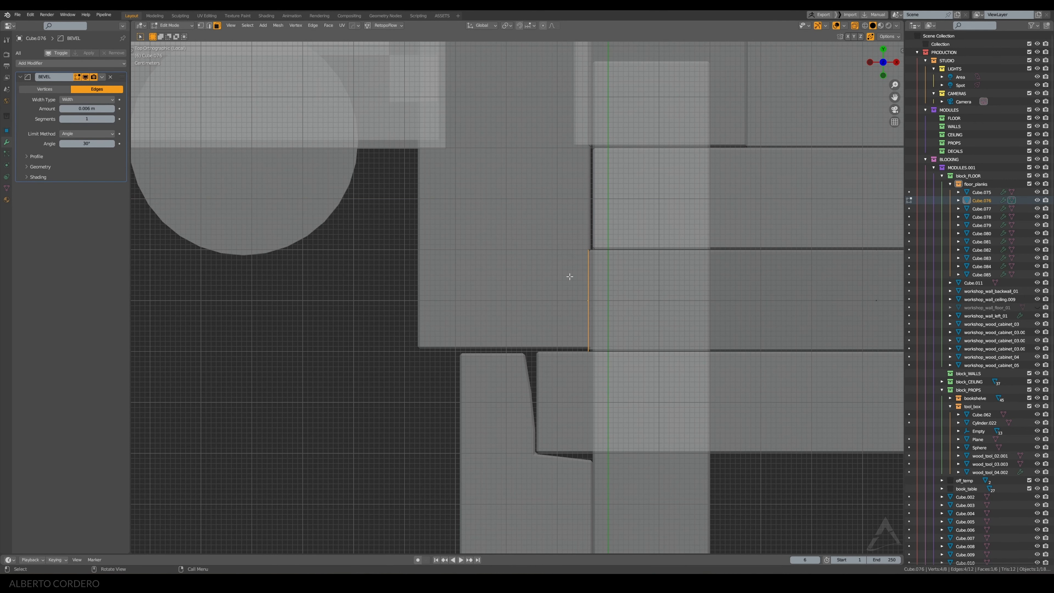
key(g)
click(591, 246)
key(Tab)
scroll(575, 210, down, 3)
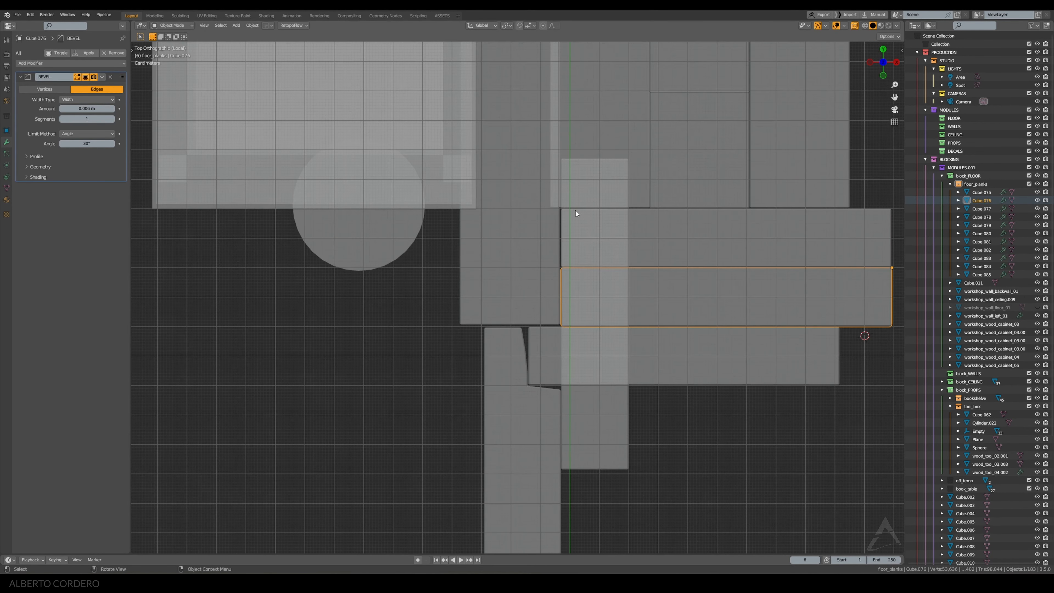
Move the four lengthwise planks Cube.080 to Cube.083 together about 0.029 m along X, in line with the crosswise plank ends
click(564, 160)
key(alt+z)
shift+middle_drag(580, 154, 585, 225)
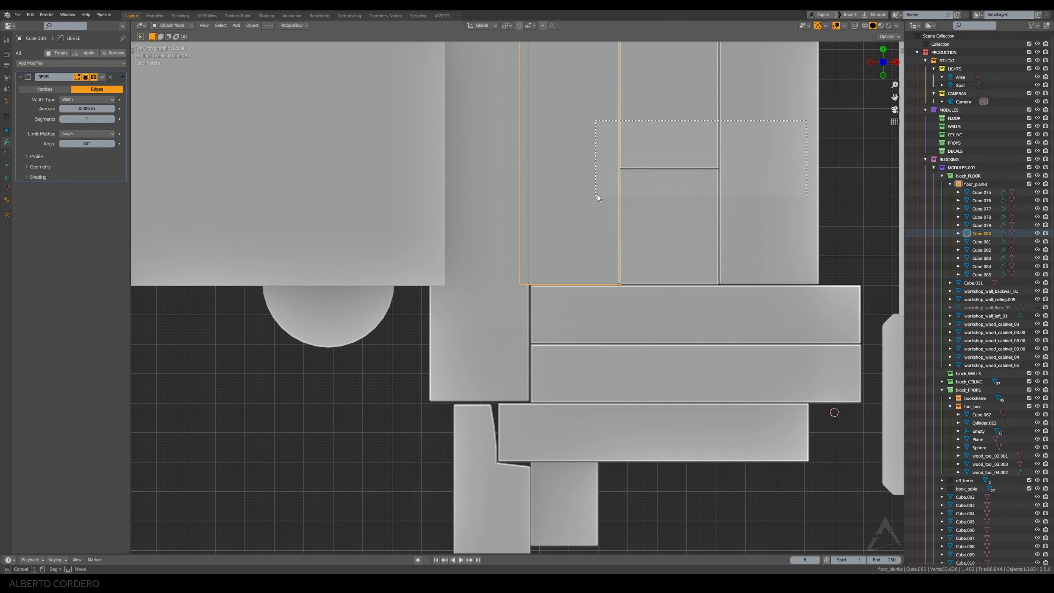
shift+click(792, 232)
key(alt+z)
scroll(783, 247, up, 2)
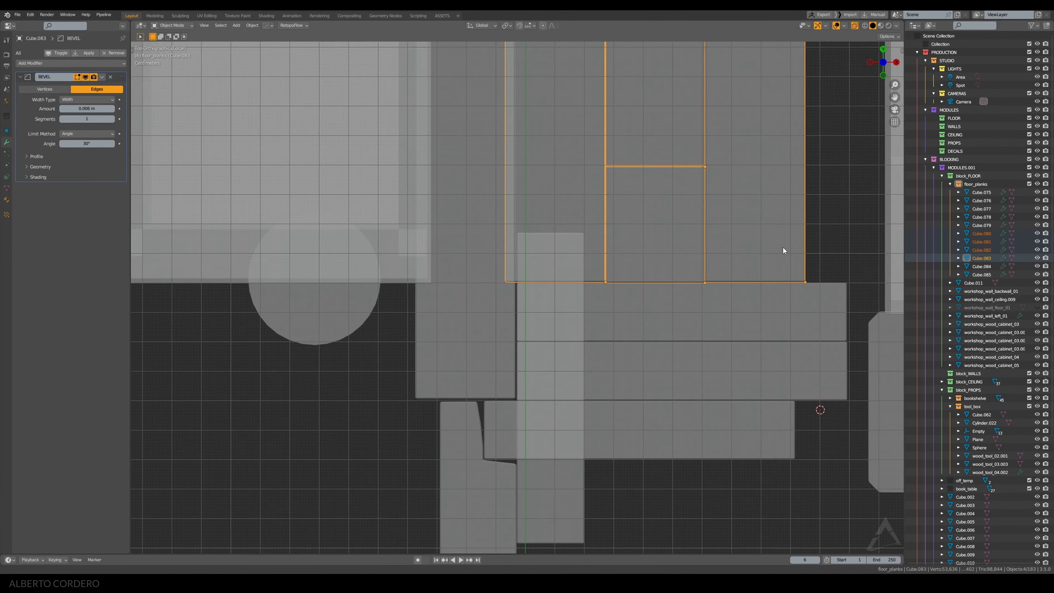
key(g)
key(x)
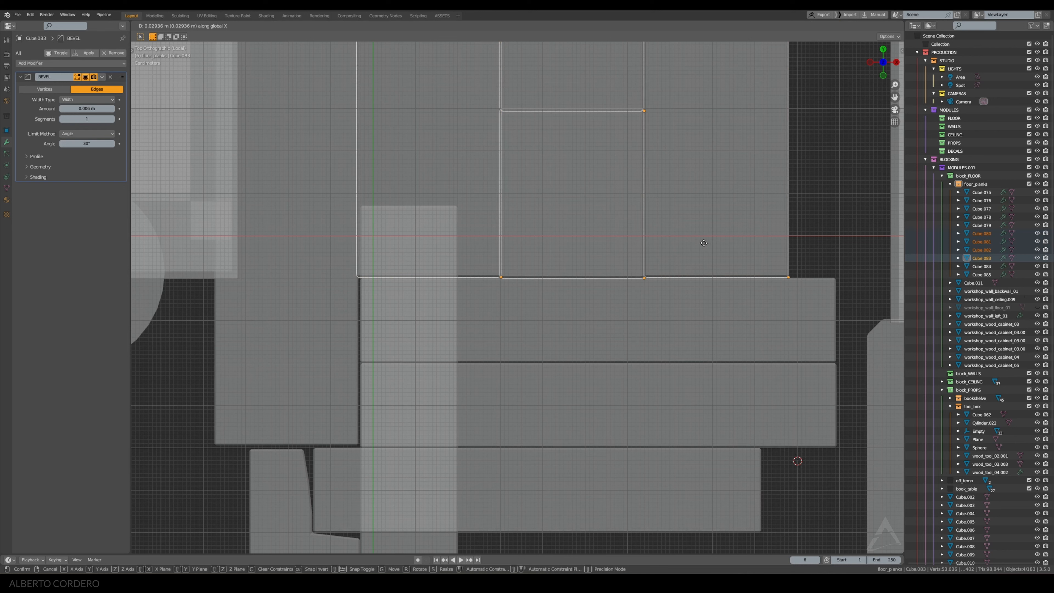
click(704, 243)
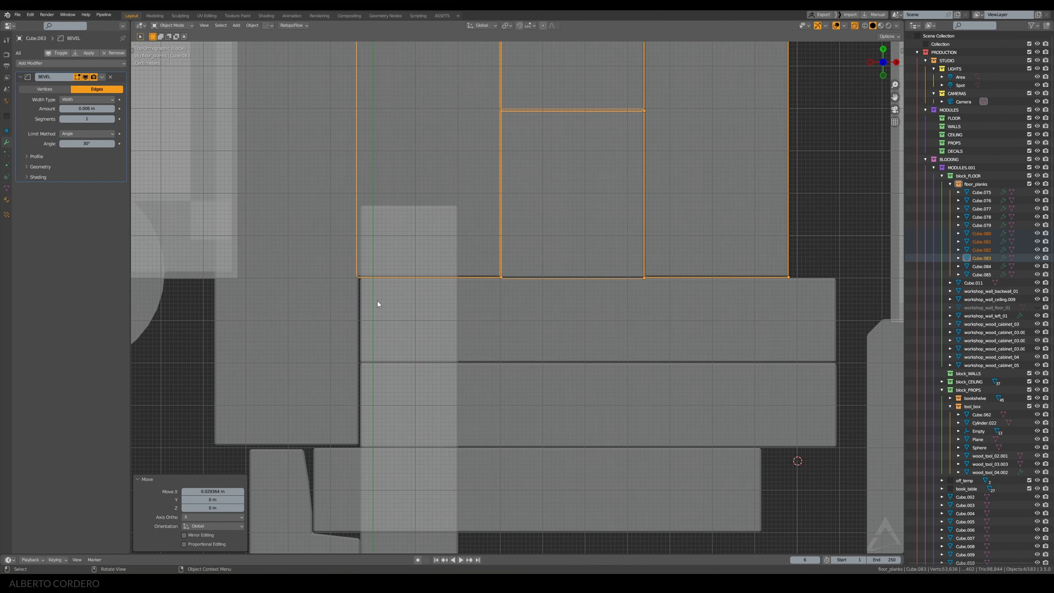
Shift the new long plank Cube.085 about 0.004 m along X to close its gap with the neighbouring planks
click(351, 306)
key(g)
key(x)
click(333, 316)
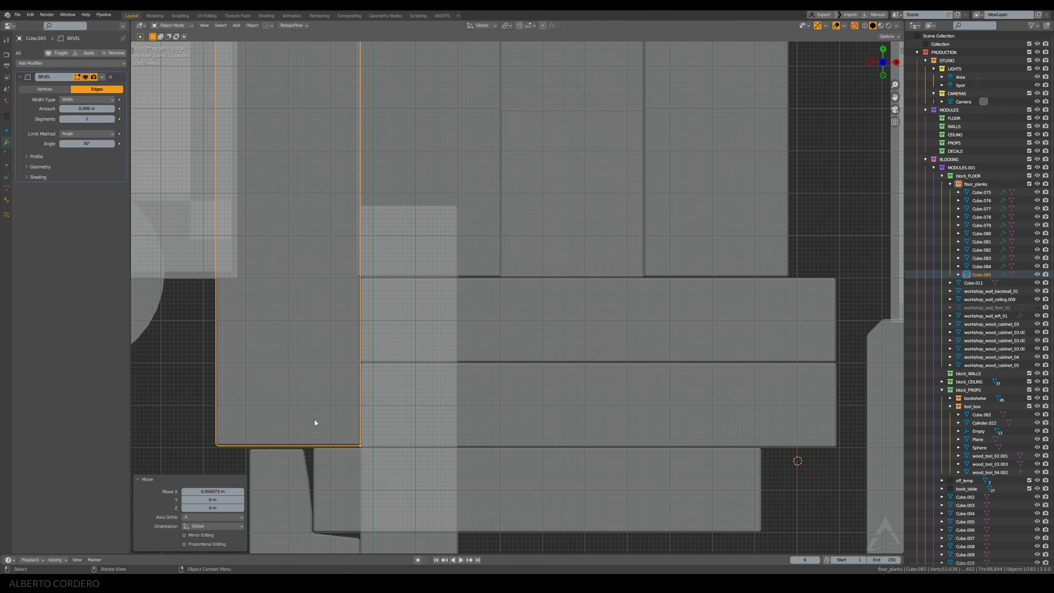
key(alt+z)
shift+middle_drag(332, 428, 536, 276)
key(alt+a)
scroll(522, 258, down, 2)
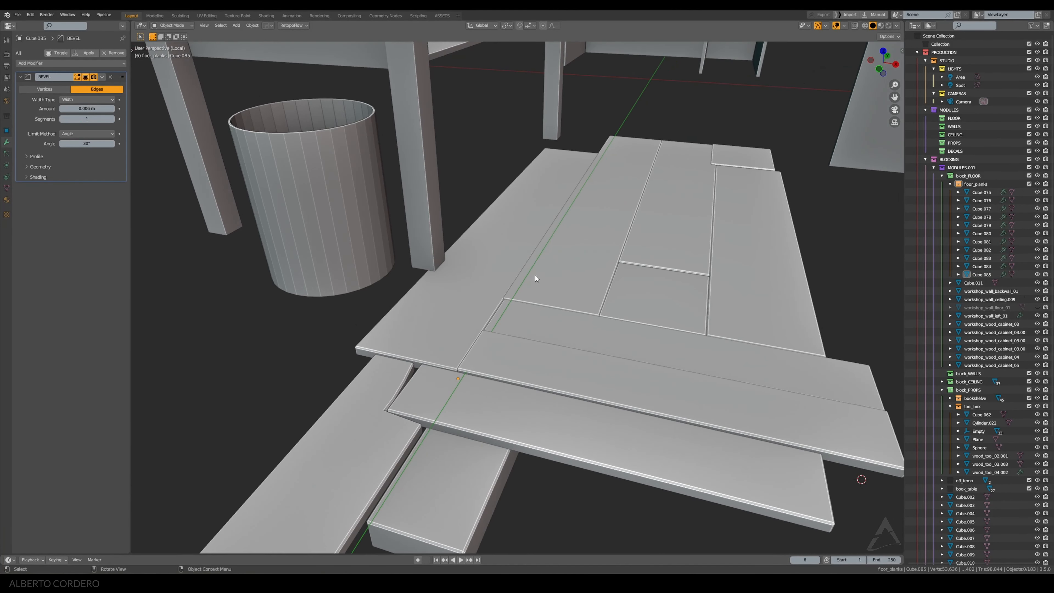
Extend the far end of long plank Cube.085 along Y until it is flush with the neighbouring lengthwise planks
scroll(535, 275, down, 1)
shift+middle_drag(542, 161, 565, 214)
mouse_move(565, 214)
middle_down()
mouse_move(571, 231)
mouse_move(546, 213)
middle_up()
scroll(546, 213, down, 2)
shift+middle_drag(542, 164, 537, 363)
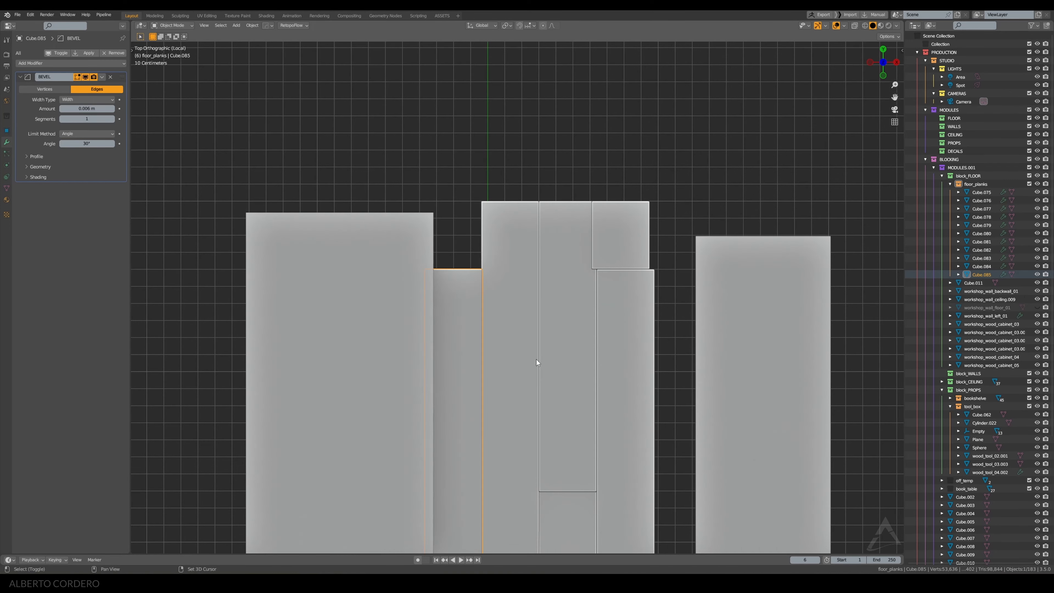
key(Tab)
key(alt+z)
key(g)
key(y)
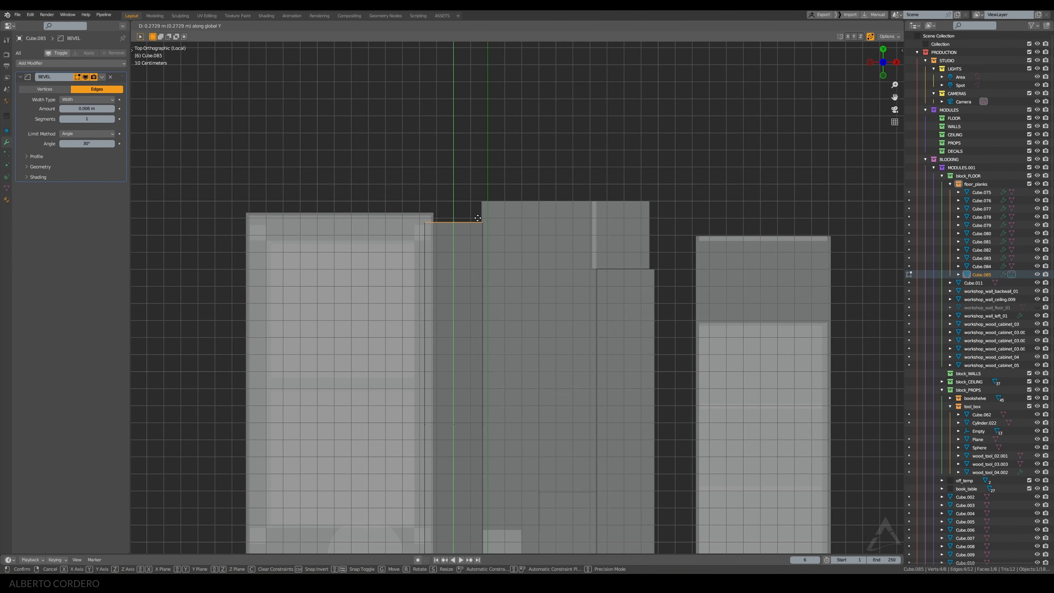
click(480, 202)
scroll(513, 203, down, 2)
key(Tab)
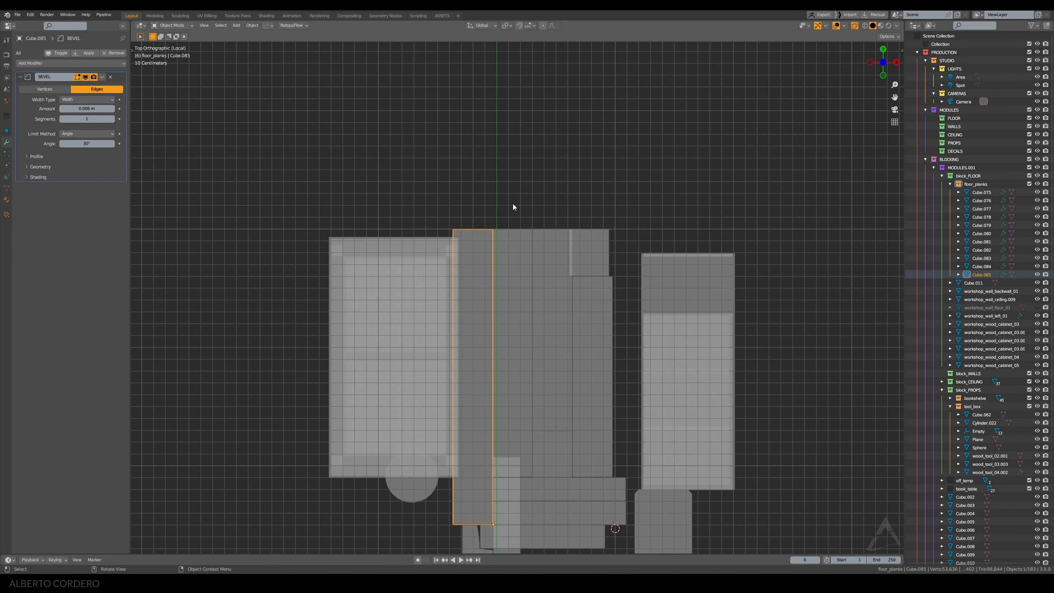
Duplicate the long plank, rotate the copy 90° and place it crosswise at the far end of the floor
scroll(514, 203, down, 2)
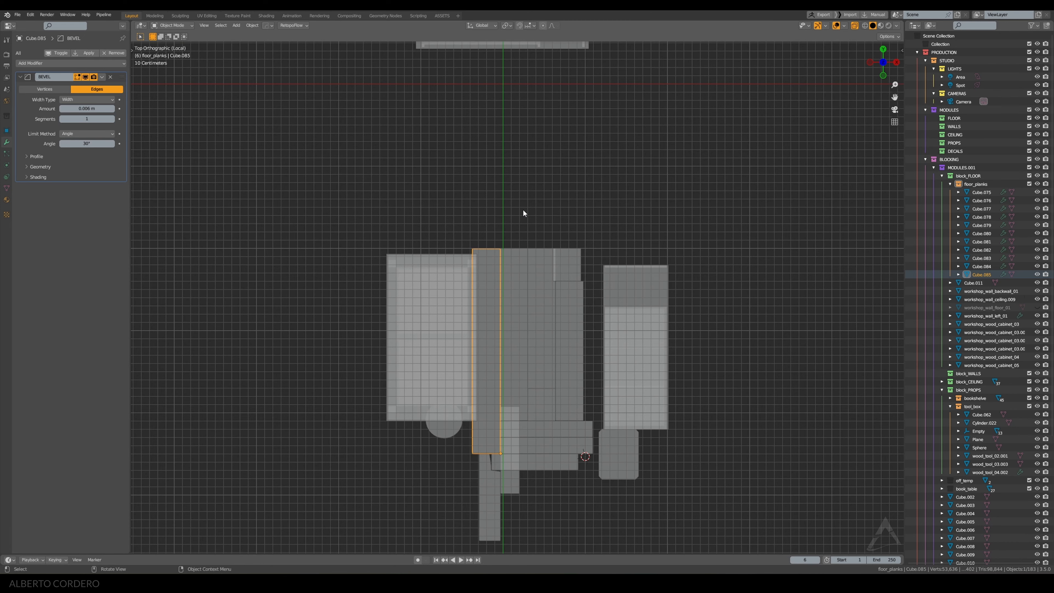
key(shift+d)
click(612, 203)
key(r)
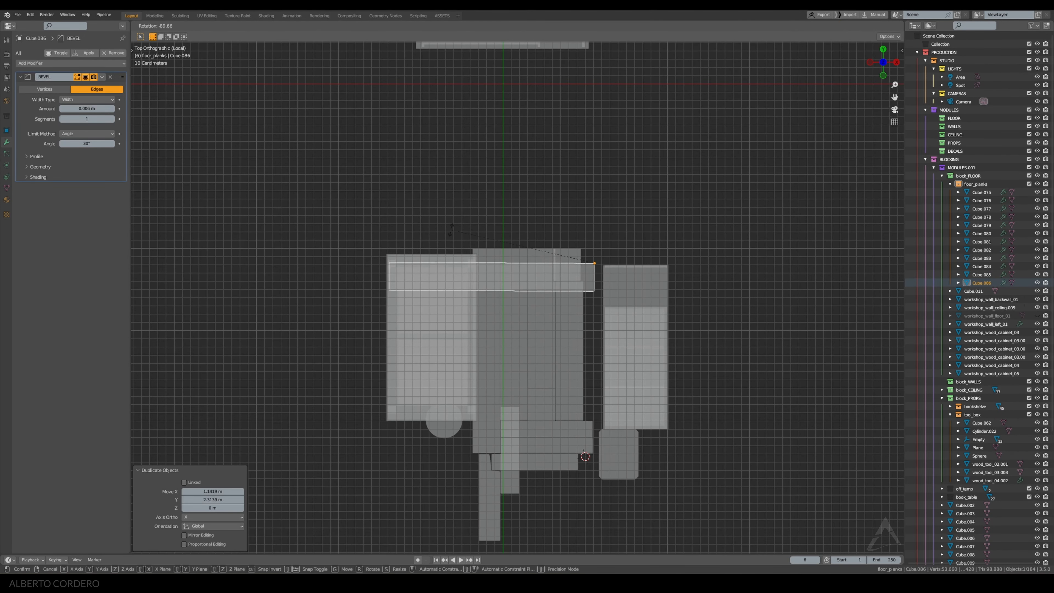
click(453, 235)
scroll(569, 263, up, 3)
key(g)
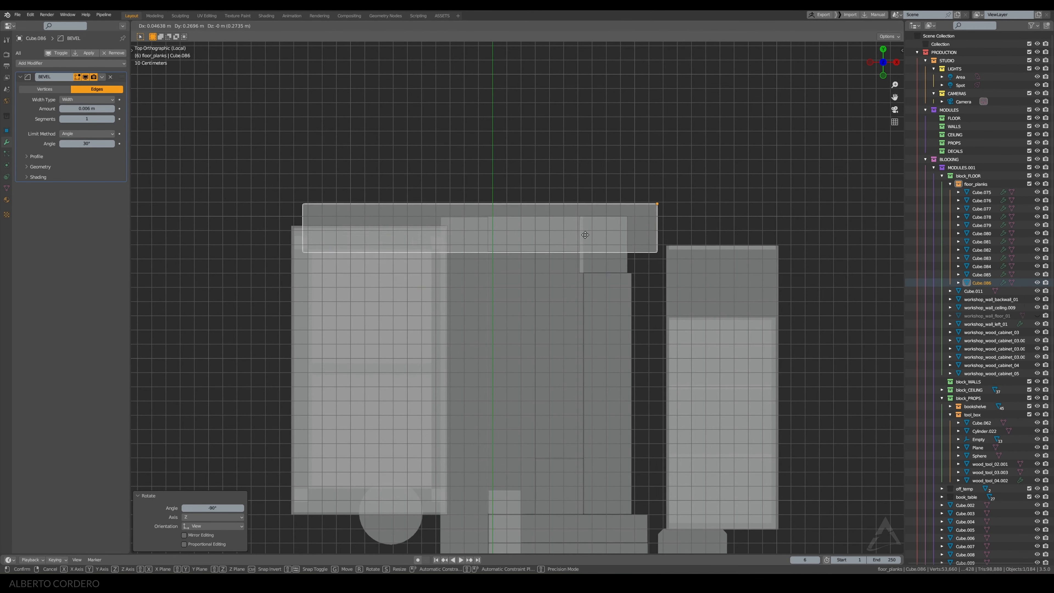
click(604, 208)
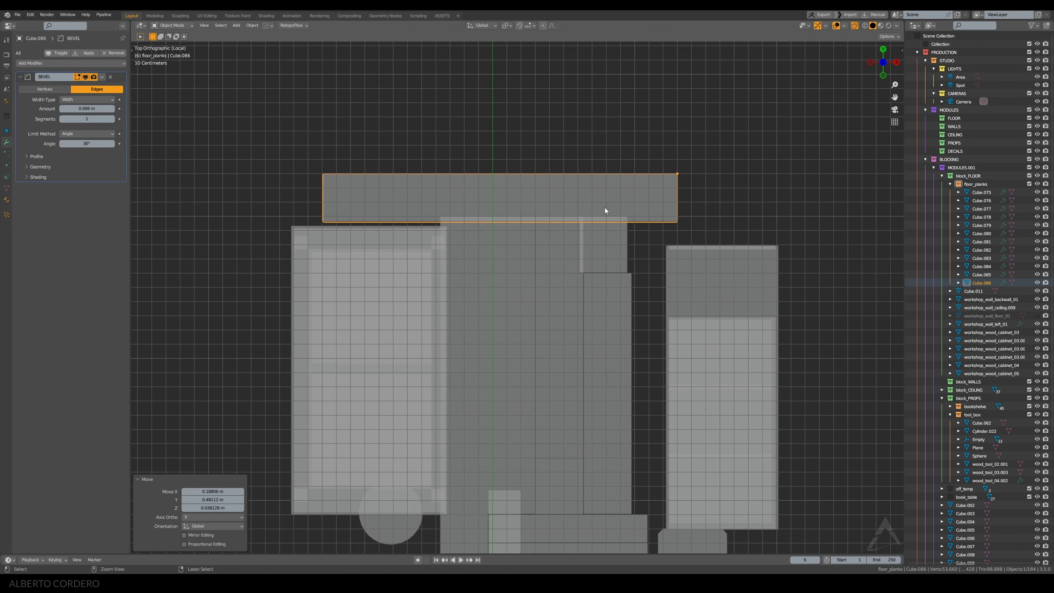
Move the near long side of the far crosswise plank about 0.04 m along Y to meet the ends of the lengthwise planks
scroll(681, 148, up, 2)
shift+middle_drag(682, 149, 597, 290)
key(Tab)
drag(688, 325, 92, 378)
key(g)
key(y)
click(454, 317)
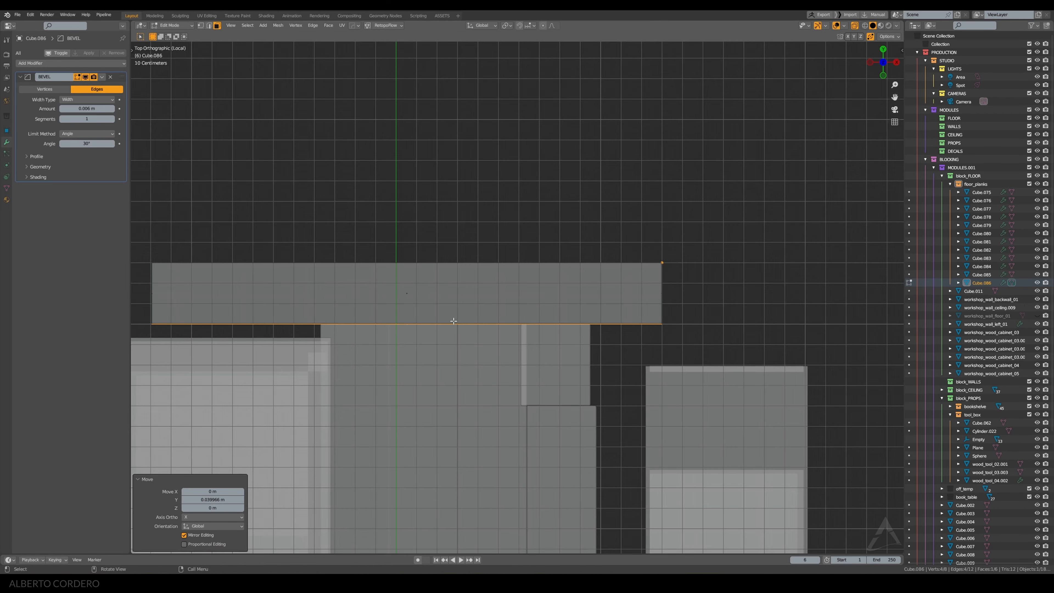
scroll(502, 294, down, 2)
key(Tab)
Duplicate the far crosswise plank and place the copy 0.3 m further along Y
middle_drag(553, 303, 490, 303)
key(KP_7)
scroll(629, 266, up, 1)
scroll(629, 267, up, 2)
key(shift+d)
key(y)
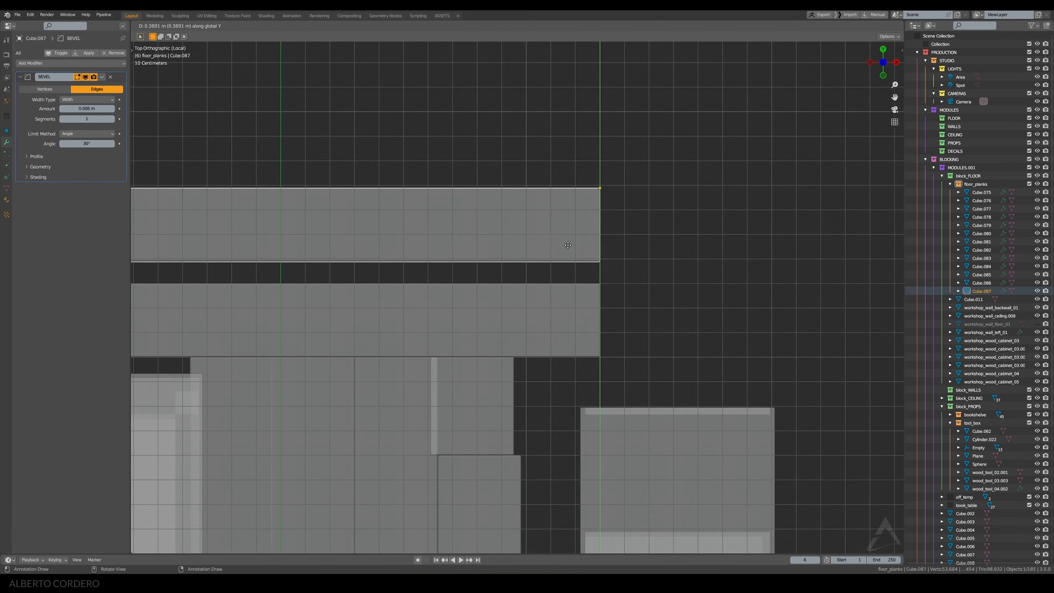
click(569, 268)
scroll(552, 344, down, 2)
middle_drag(552, 345, 536, 278)
key(KP_0)
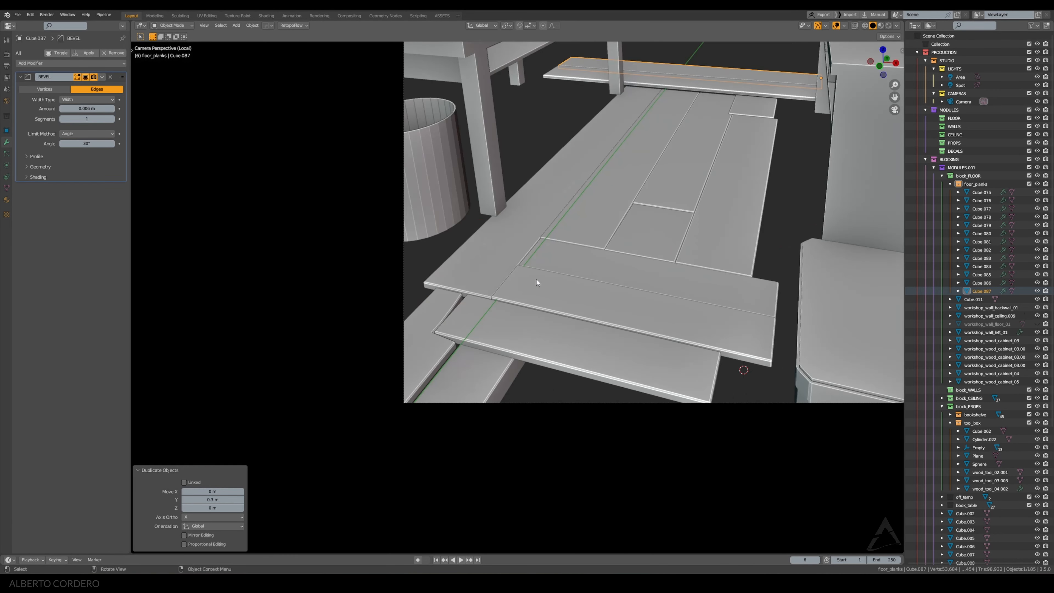
Select both far crosswise planks and lower them 0.03 m along Z to the level of the other floor planks
click(659, 98)
key(KP_0)
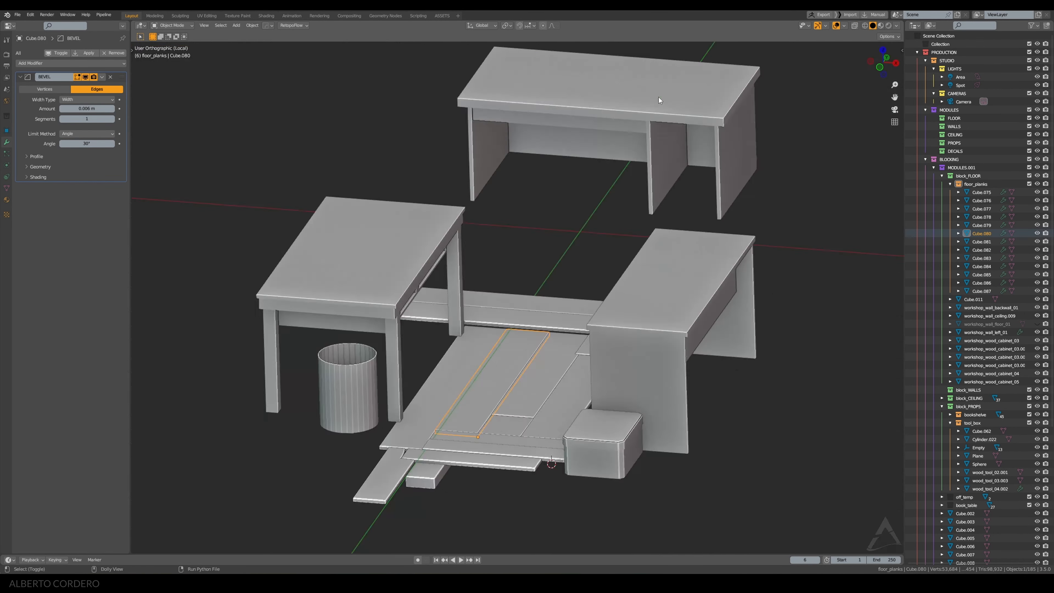
key(KP_7)
middle_drag(460, 319, 574, 332)
middle_drag(574, 332, 622, 210)
middle_drag(622, 210, 663, 251)
click(681, 252)
shift+click(701, 226)
key(KP_1)
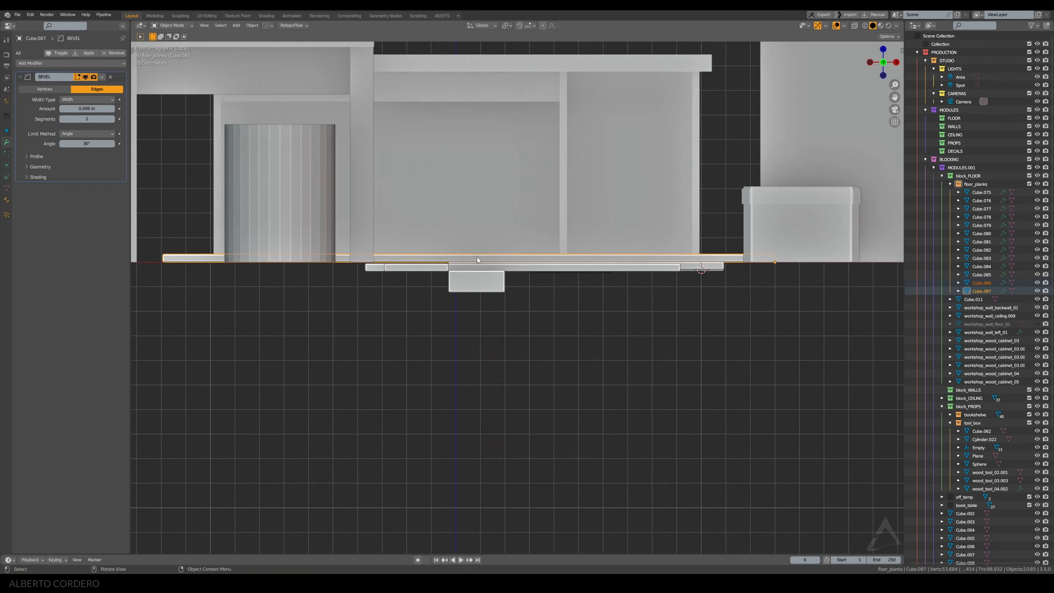
scroll(477, 257, up, 3)
key(g)
key(z)
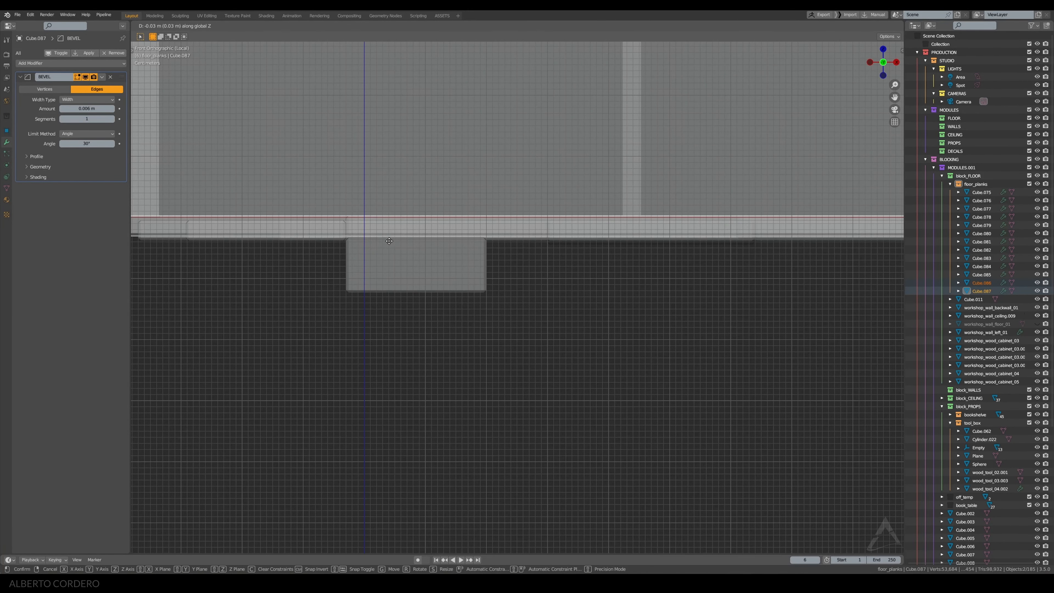
click(387, 240)
Move the short far plank Cube.084 0.03 m along X to align it with the plank below, and check the floor layout
middle_drag(387, 239, 541, 240)
click(648, 328)
key(KP_7)
scroll(540, 241, up, 3)
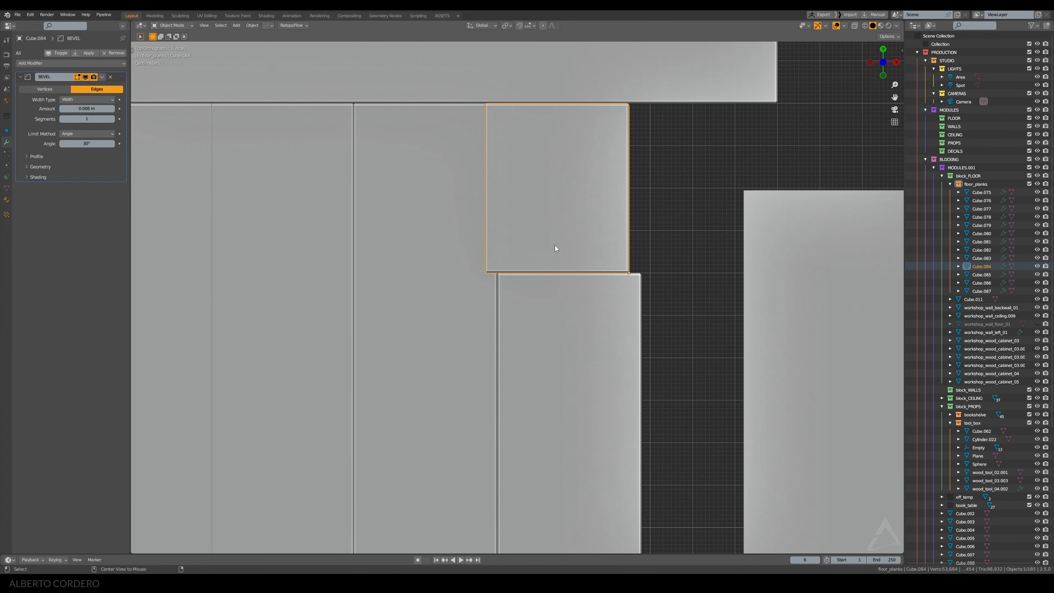
key(alt+z)
key(g)
click(561, 227)
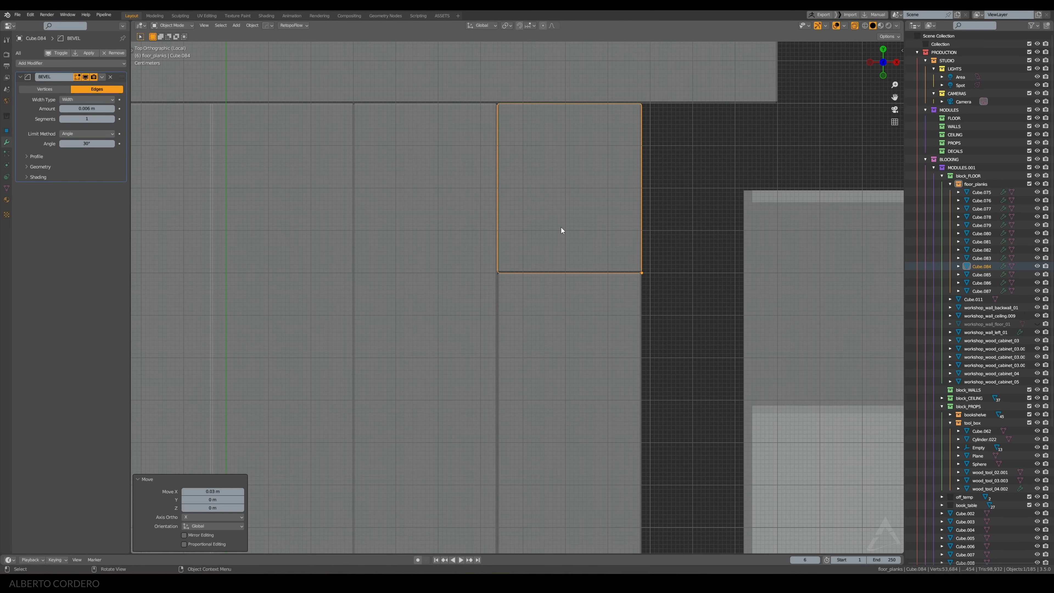
key(alt+z)
scroll(560, 227, down, 4)
click(577, 247)
middle_drag(577, 247, 552, 189)
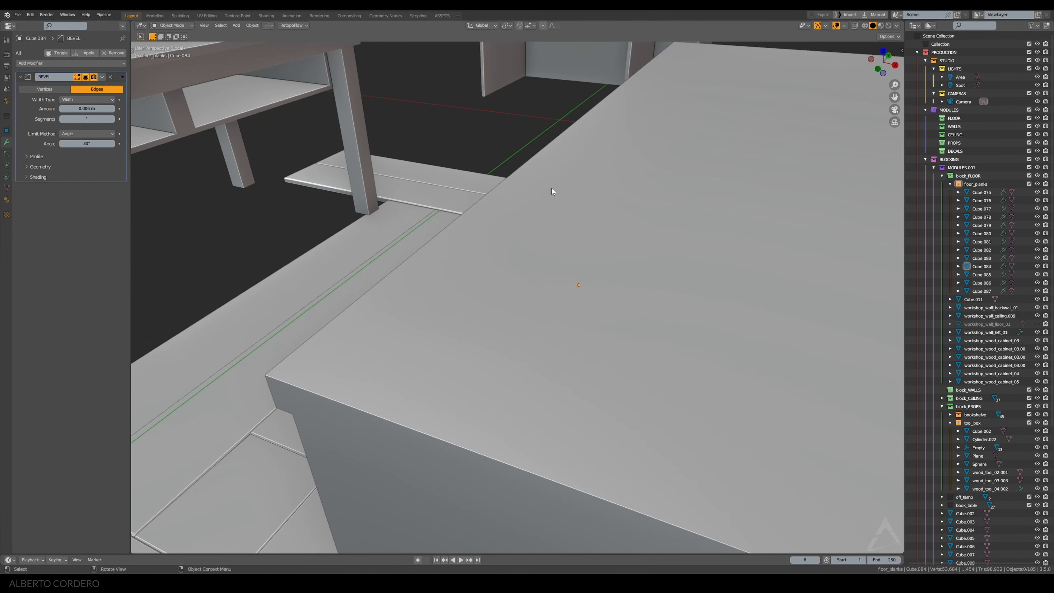
scroll(452, 205, down, 6)
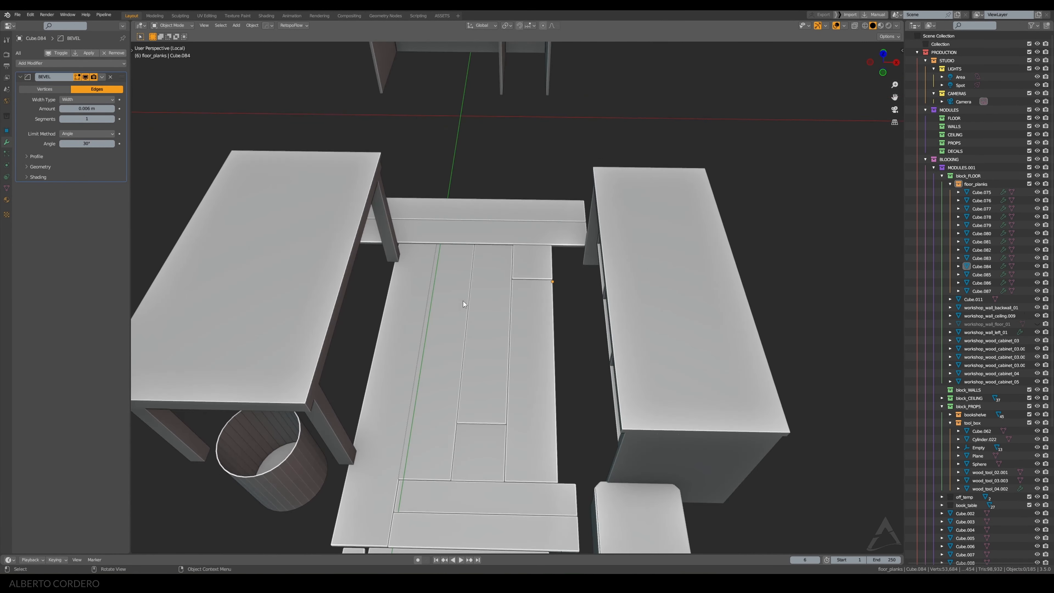
middle_drag(495, 362, 449, 298)
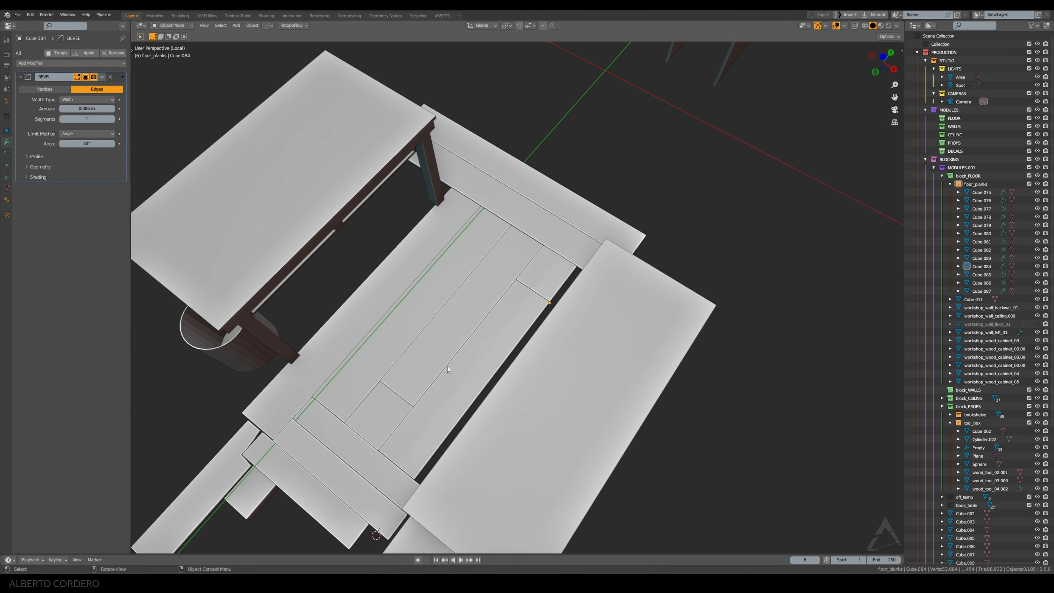
key(KP_7)
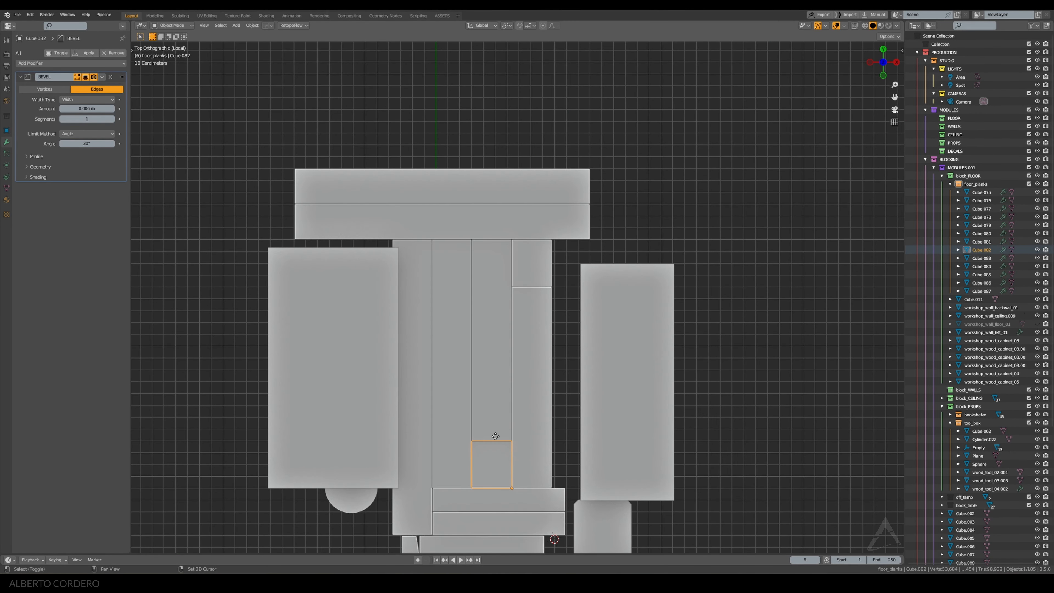
key(shift+d)
click(521, 137)
key(Delete)
Duplicate short plank Cube.084 and place the copy beyond the far crosswise planks, offset -0.08 m in X, 1 m in Y and 0.03 m in Z
click(525, 249)
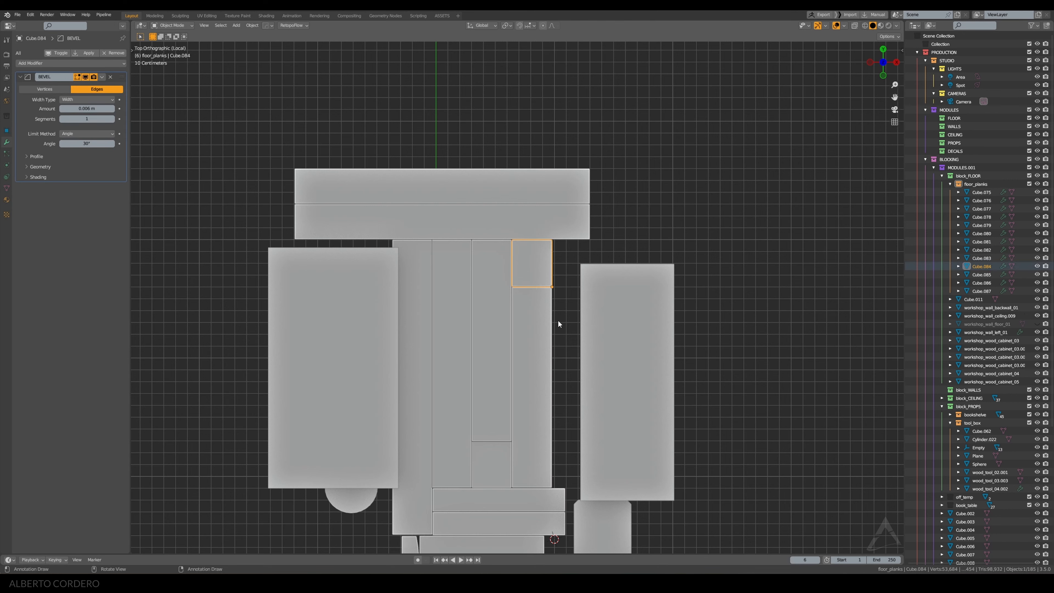
key(shift+d)
click(551, 193)
scroll(555, 178, up, 5)
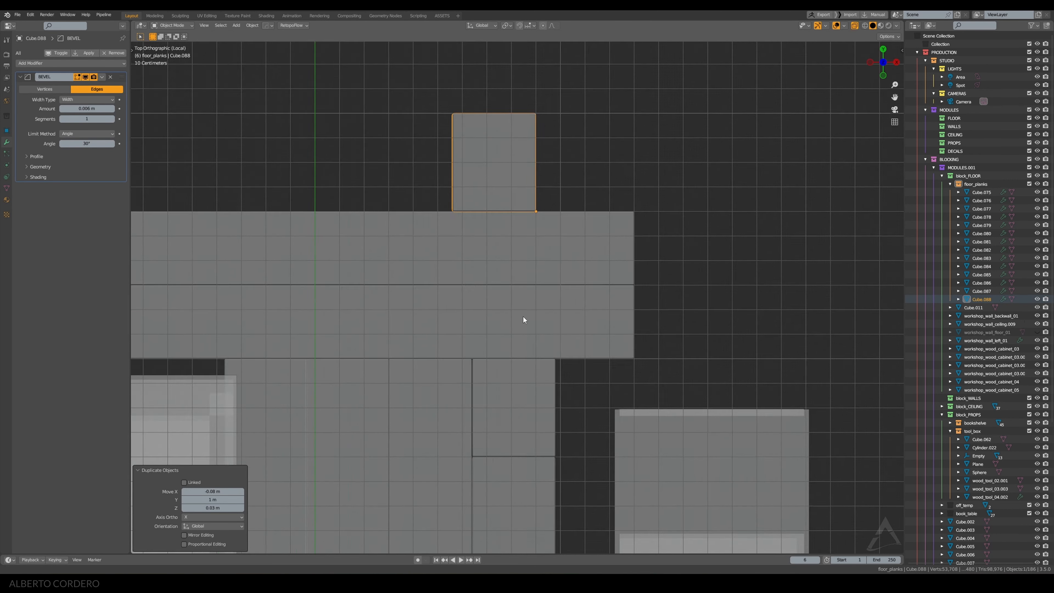
Move the short plank beyond the far crosswise planks 0.08 m along X to line up with the plank below
scroll(531, 225, up, 2)
key(g)
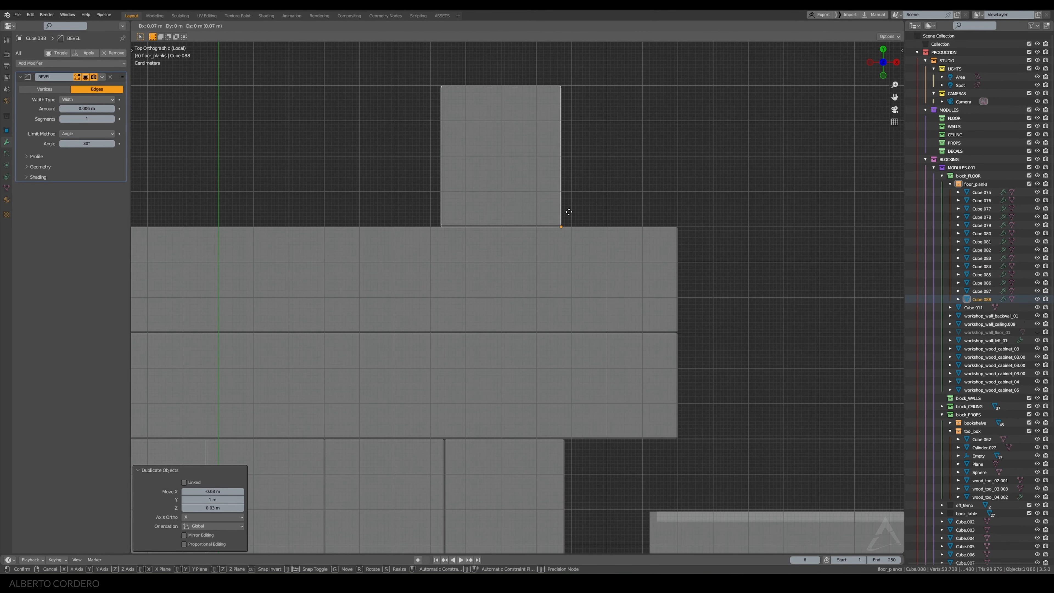
click(572, 212)
scroll(572, 213, down, 2)
Duplicate the short plank -0.38 m along X and shift the copy back along X until it sits against the original
key(shift+d)
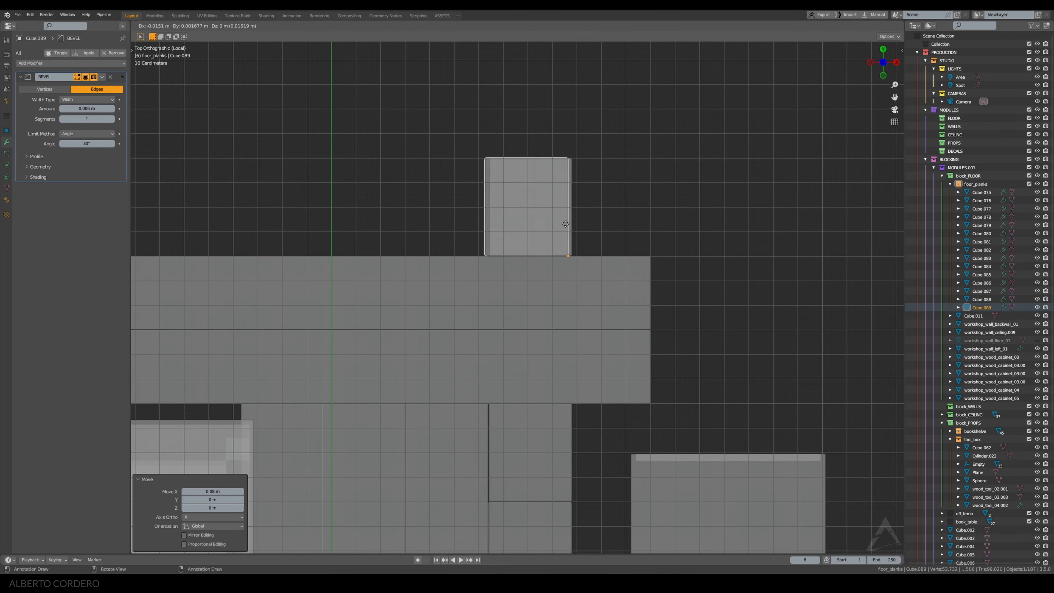
key(x)
click(468, 237)
scroll(474, 220, up, 2)
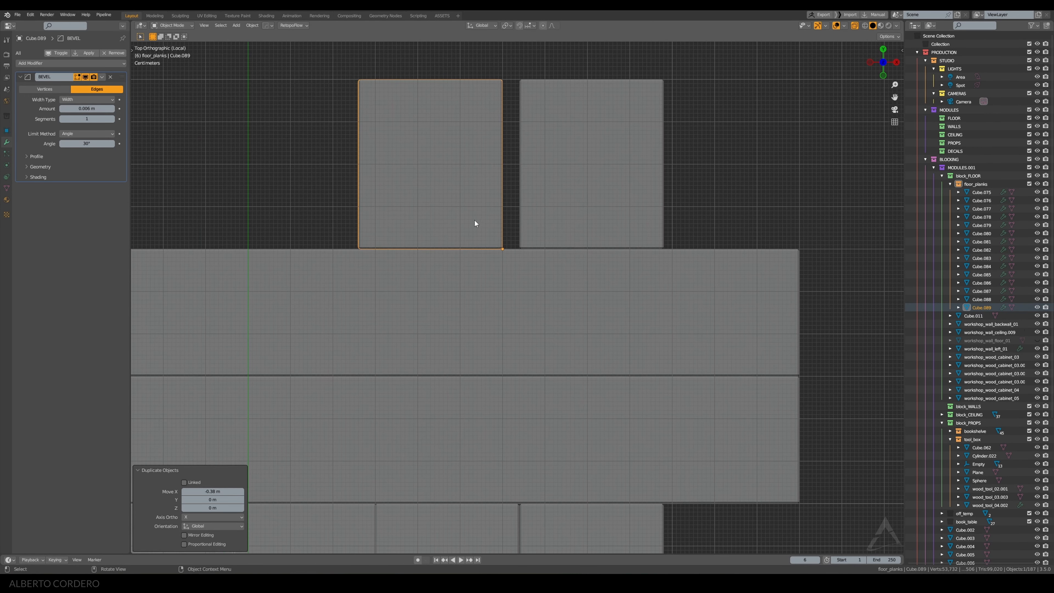
key(shift+d)
key(x)
click(494, 211)
Select both short far planks and lower them 0.03 m along Z to the level of the other floor planks
middle_drag(496, 211, 558, 226)
shift+click(555, 227)
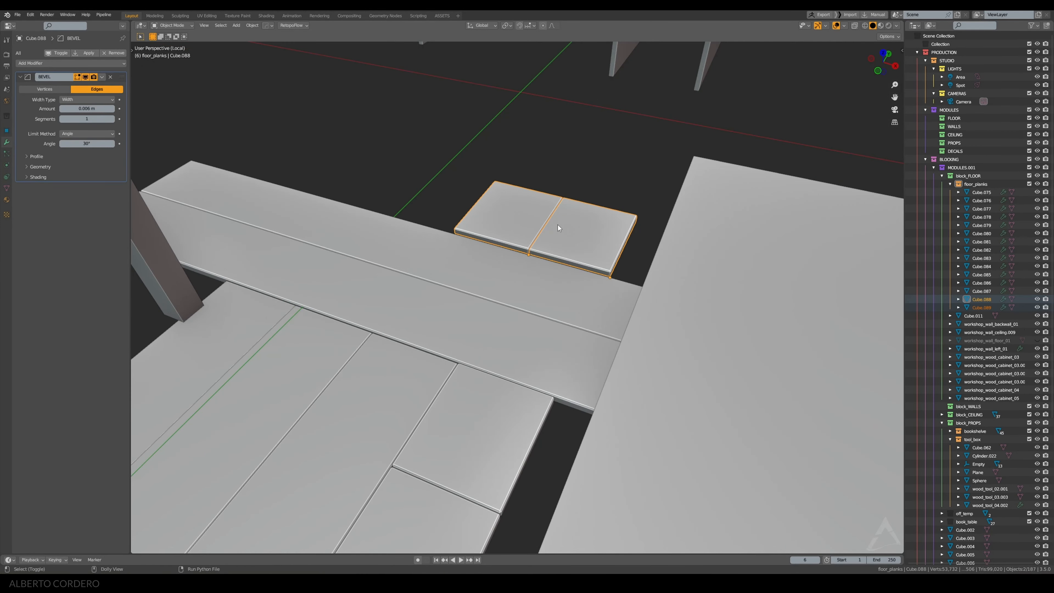
key(KP_1)
scroll(558, 219, up, 5)
key(g)
key(z)
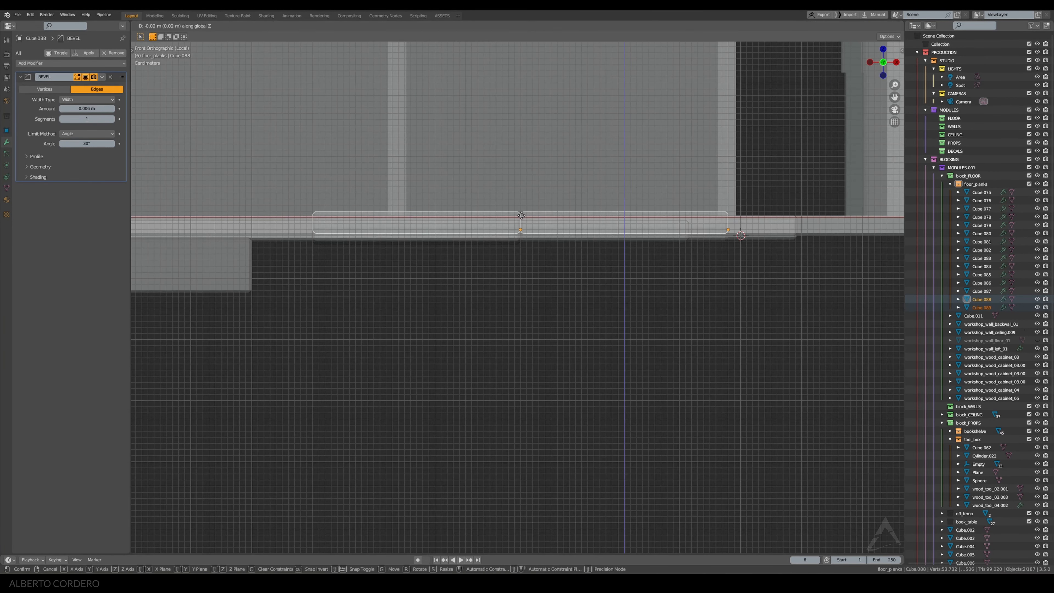
click(519, 220)
key(KP_7)
scroll(521, 215, down, 3)
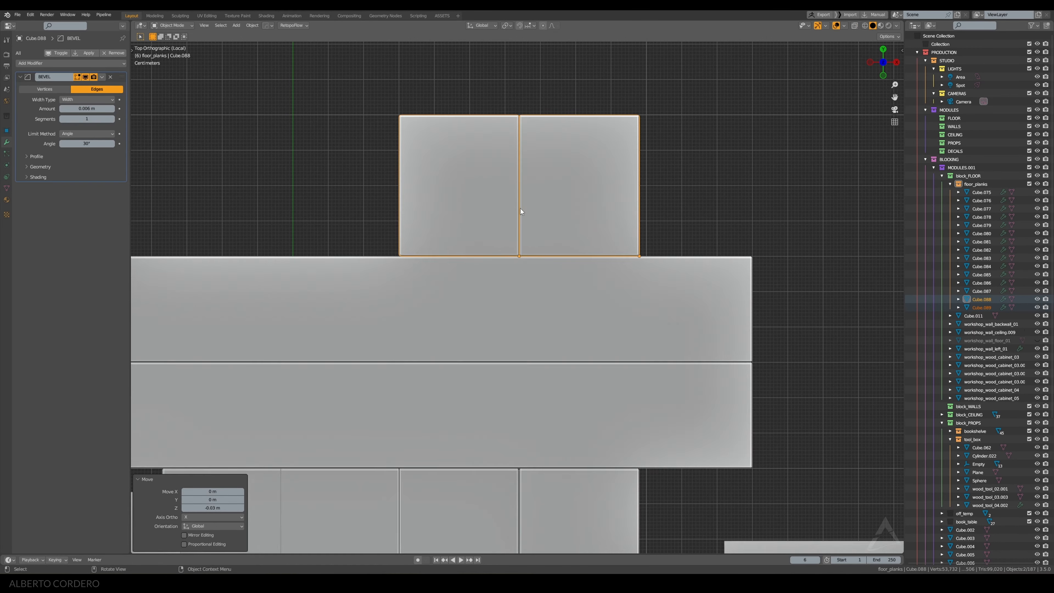
Lengthen both short far planks by moving their far end faces 0.5 m along Y in Edit Mode
scroll(520, 209, down, 5)
middle_drag(523, 216, 505, 188)
scroll(547, 165, down, 2)
scroll(505, 188, up, 4)
middle_drag(586, 229, 455, 239)
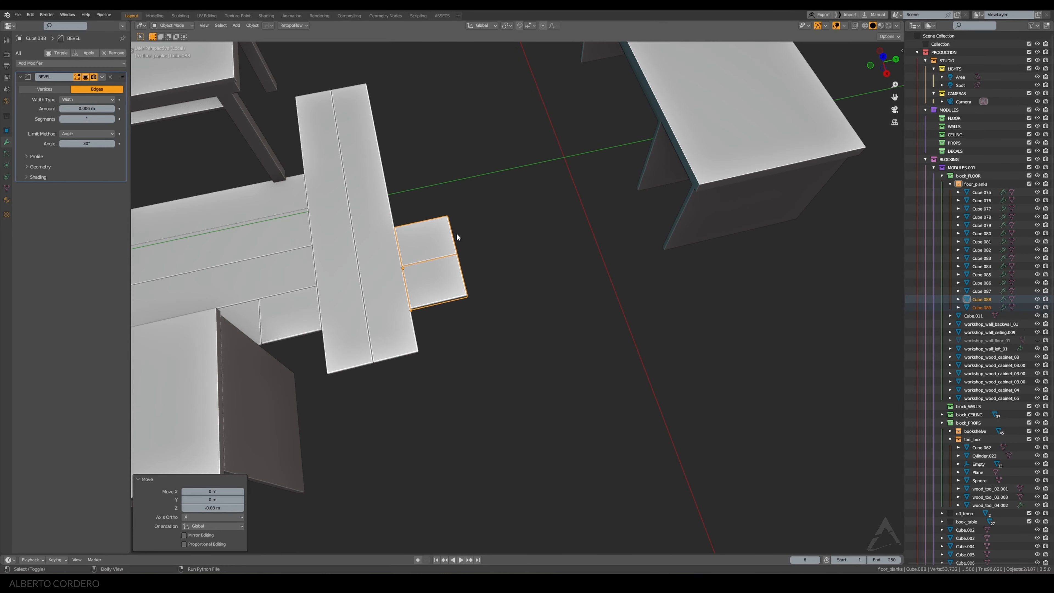
key(KP_7)
key(Tab)
key(alt+z)
drag(561, 321, 322, 354)
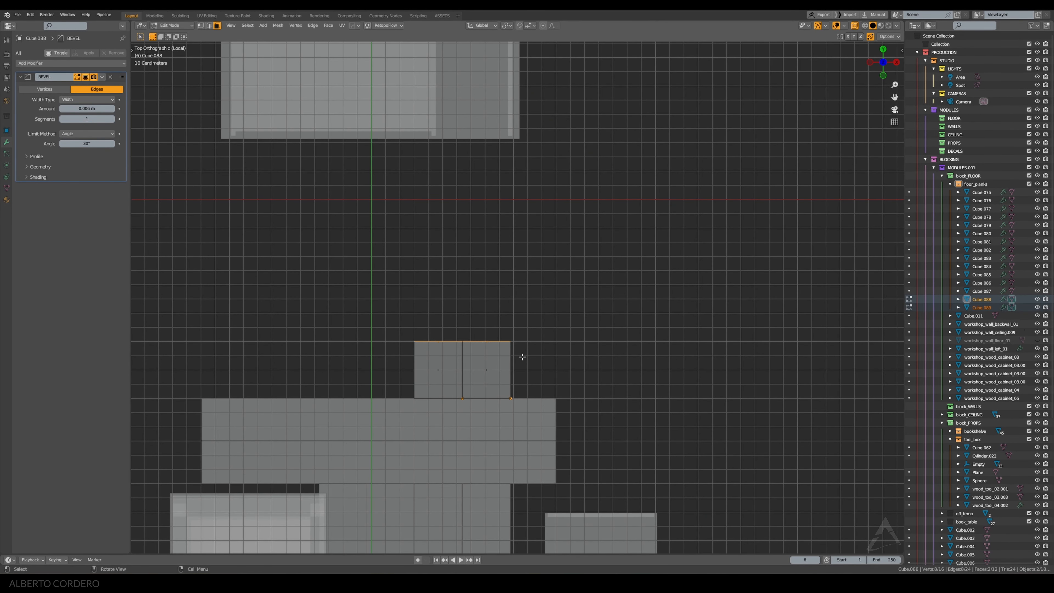
key(g)
key(y)
click(531, 284)
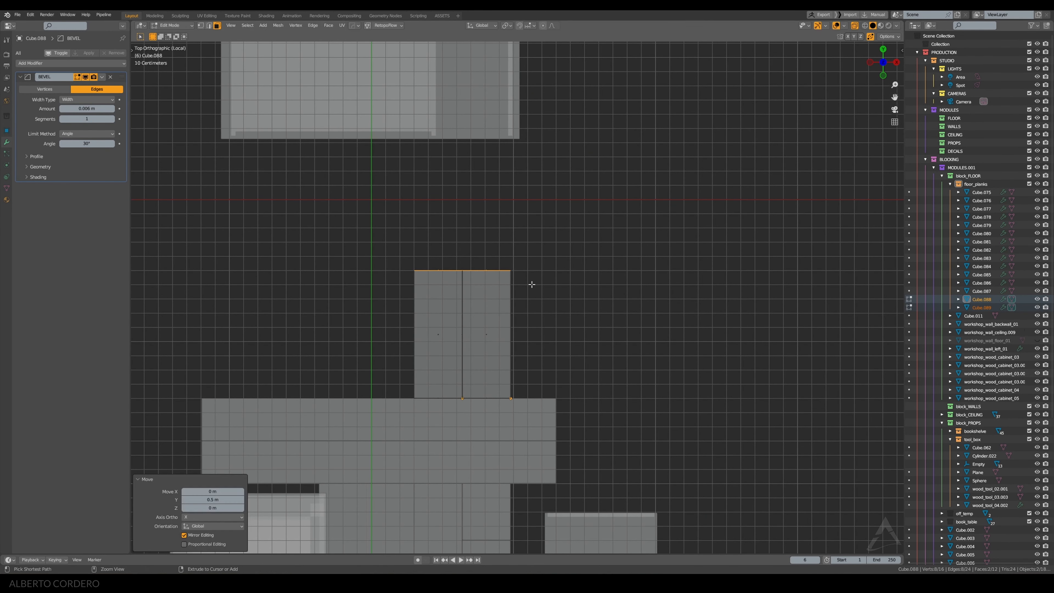
Shorten plank Cube.088 by moving its far end face about -0.3 m along Y
key(Tab)
click(498, 285)
key(Tab)
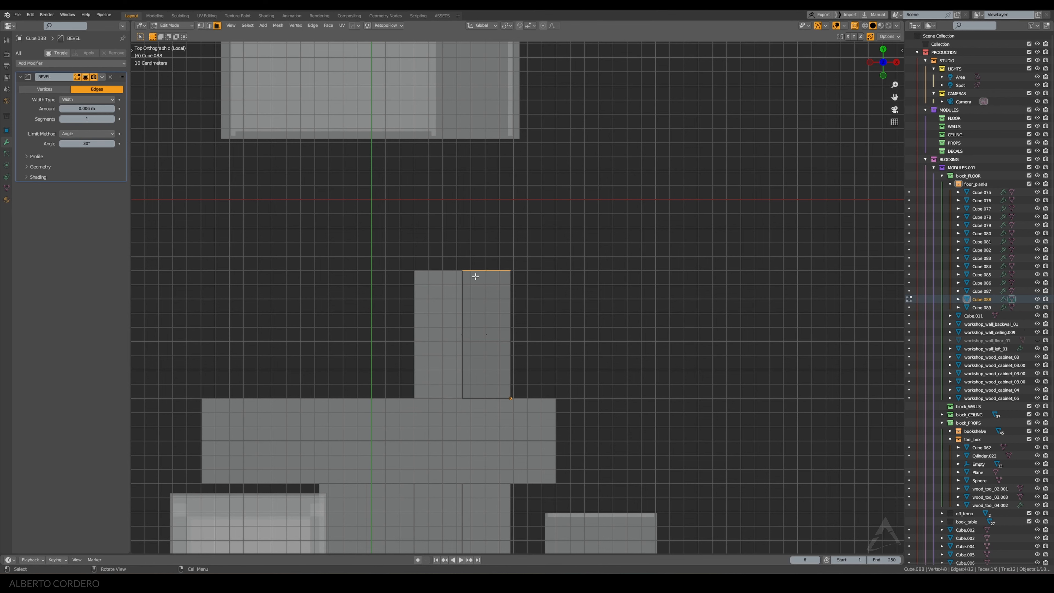
key(g)
key(y)
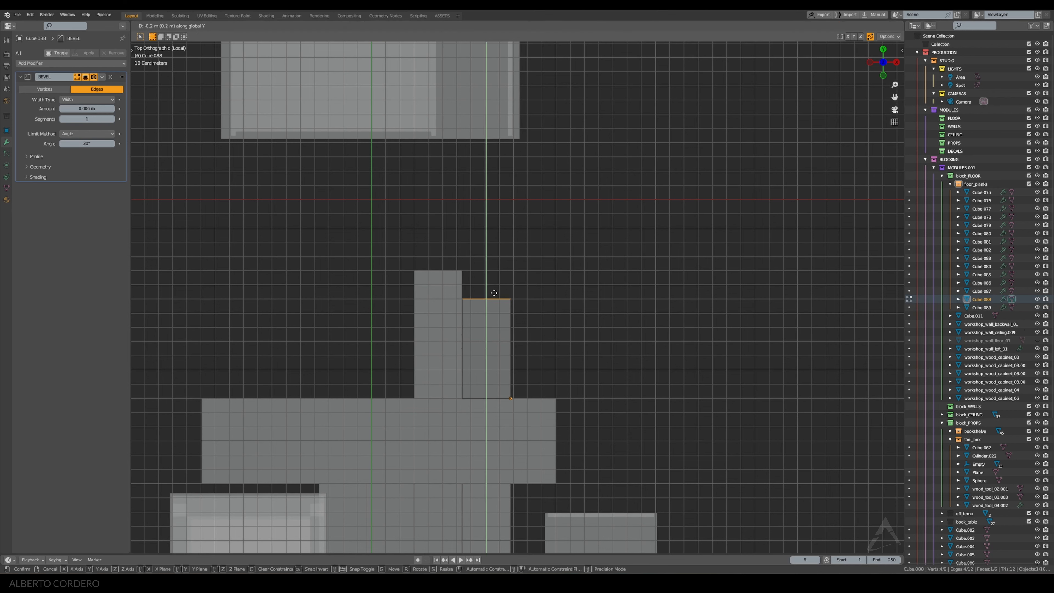
click(493, 305)
Select planks Cube.088 and Cube.089 and duplicate them 0.6 m along Y
shift+click(444, 334)
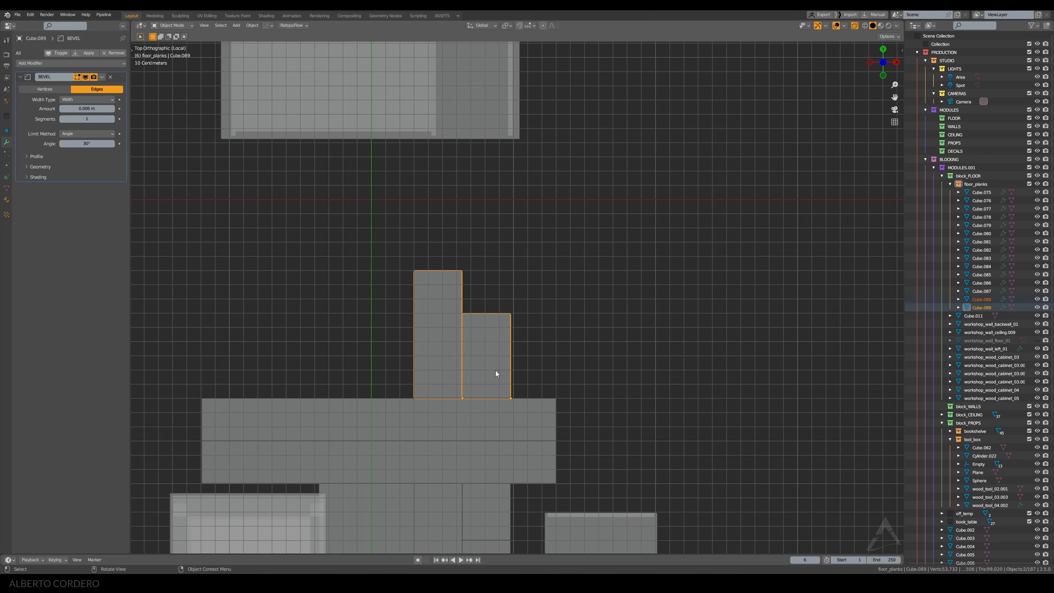
key(shift+d)
key(y)
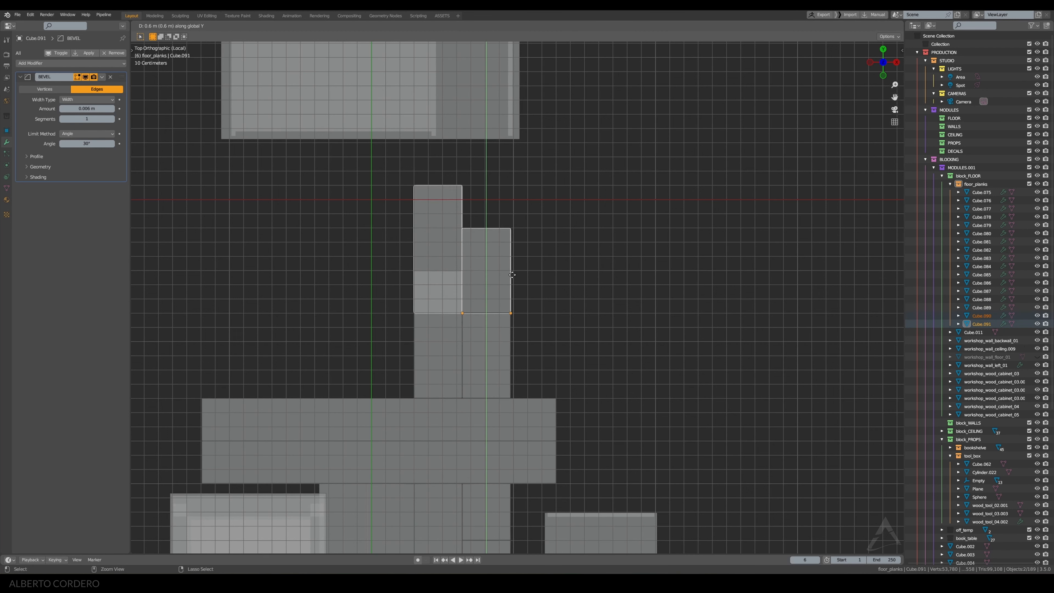
click(512, 282)
Move the longer copied plank Cube.091 0.3 m along Y to meet the end of the plank behind it
click(437, 229)
key(g)
key(y)
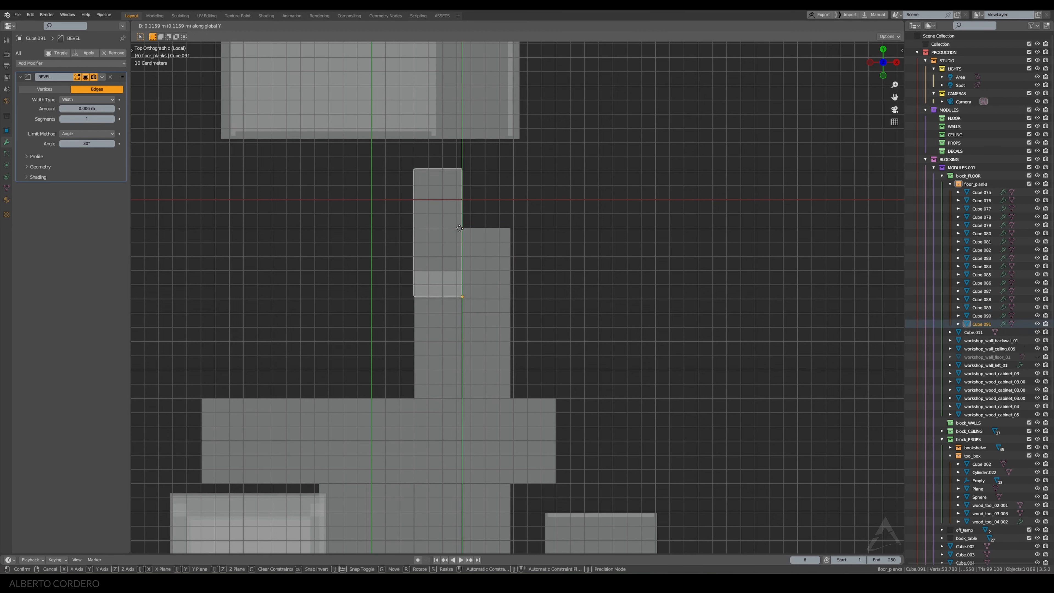
click(462, 208)
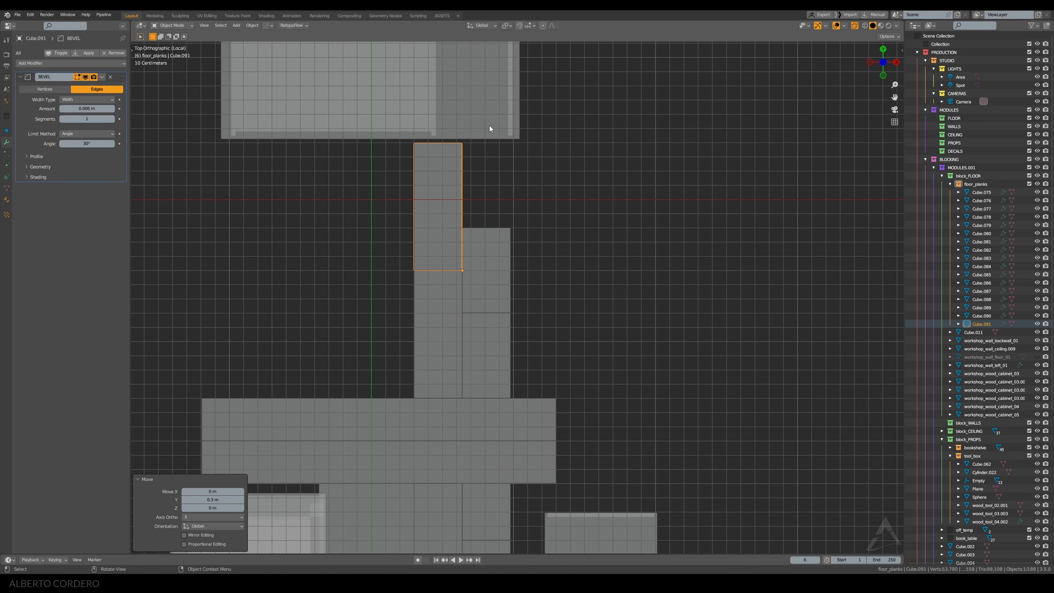
Duplicate plank Cube.090 and move the copy -0.68 m along X to the other side of the middle row
middle_drag(485, 120, 516, 261)
click(518, 253)
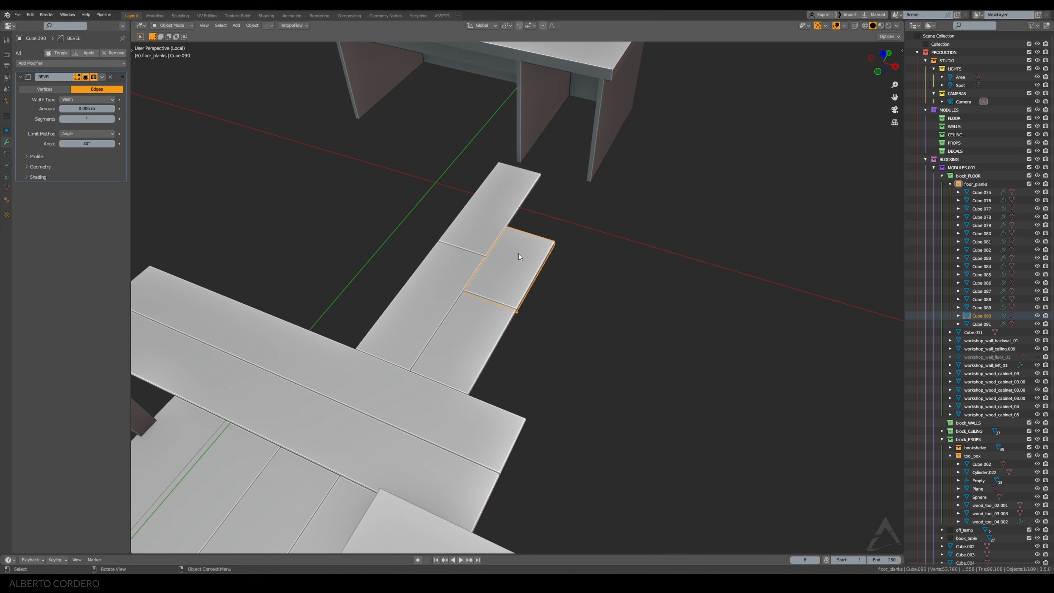
key(KP_7)
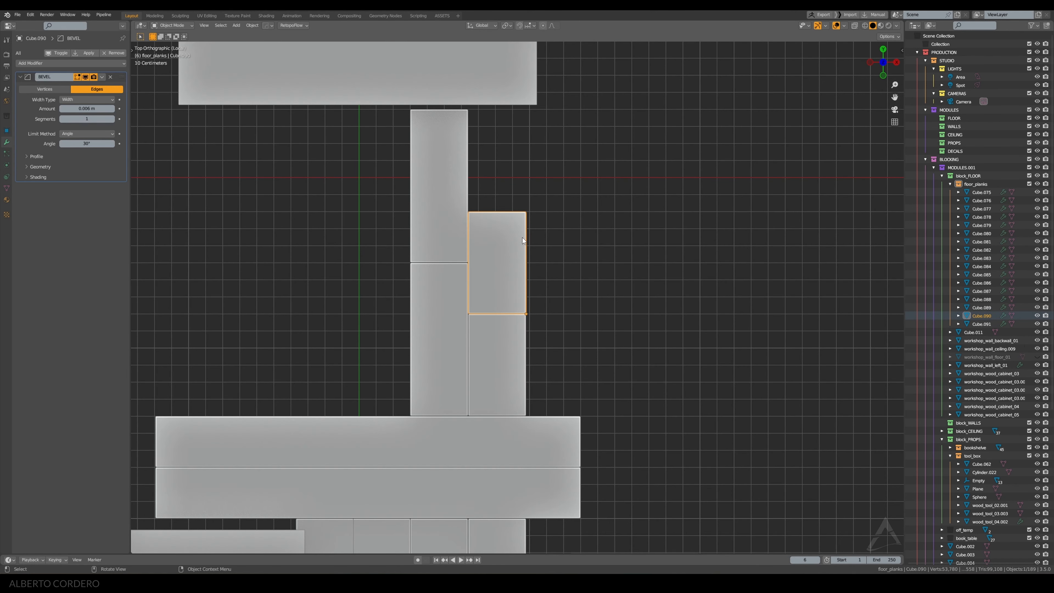
key(shift+d)
right_click(419, 342)
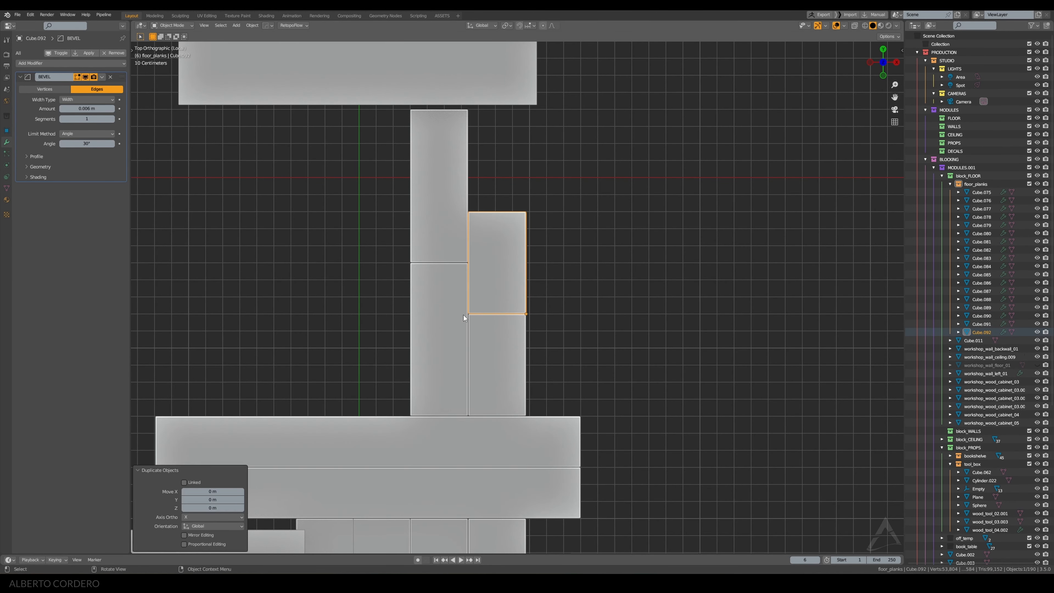
scroll(465, 313, up, 2)
key(alt+z)
key(g)
key(x)
click(404, 287)
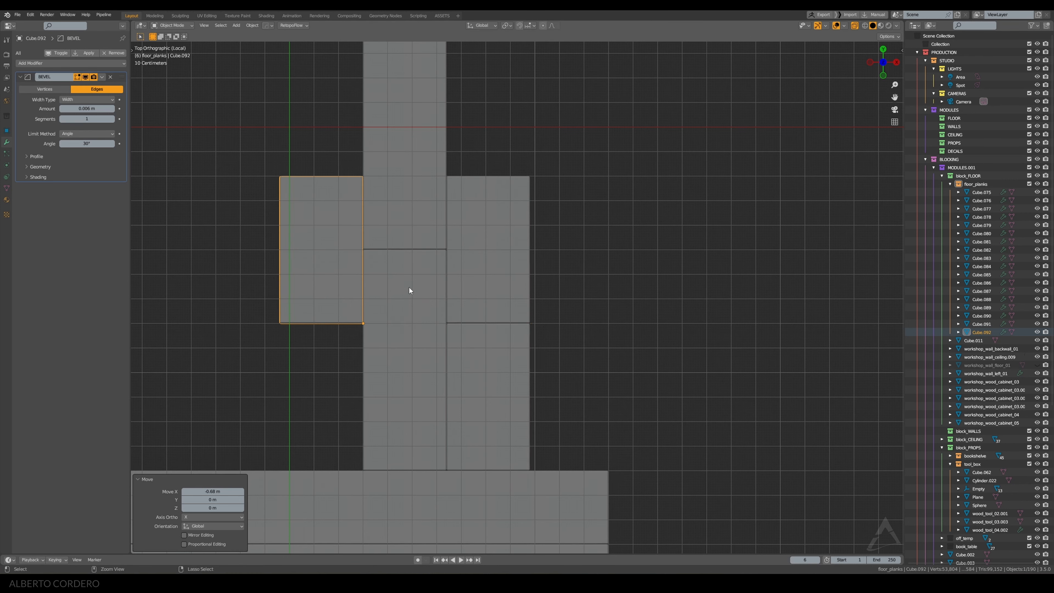
Move the copied plank Cube.092 -0.6 m along Y so it sits against the crosswise planks
key(g)
key(y)
click(455, 346)
key(alt+z)
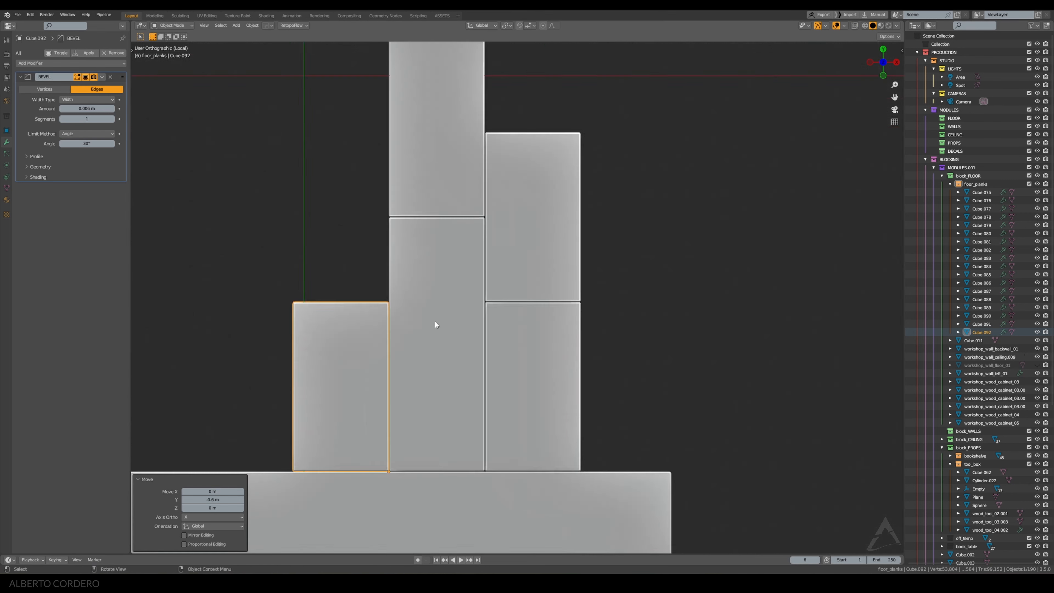
middle_drag(435, 321, 556, 284)
key(KP_7)
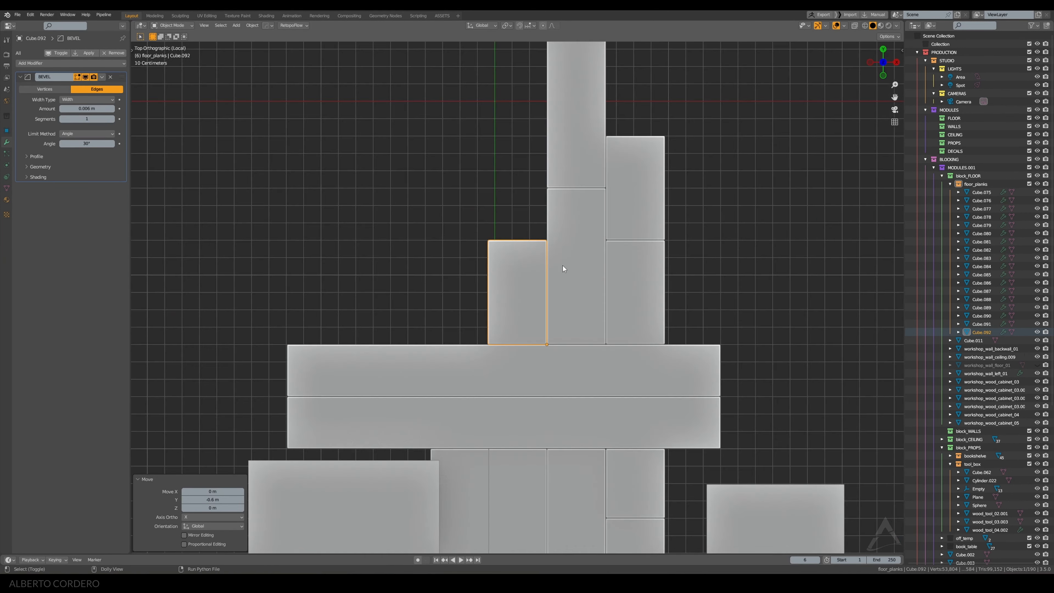
Duplicate the longer plank Cube.091 and place the copy behind Cube.092, offset -0.3476 m in X and -0.28093 m in Y
key(alt+z)
click(565, 159)
shift+middle_drag(566, 159, 558, 266)
scroll(594, 263, up, 1)
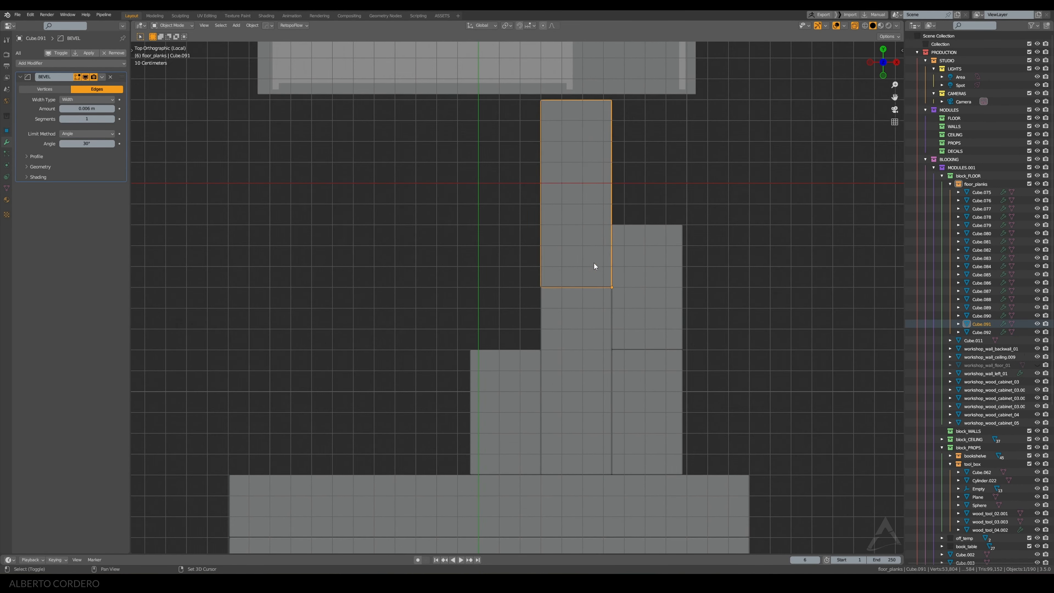
key(shift+d)
click(525, 326)
scroll(559, 383, up, 4)
scroll(559, 383, up, 2)
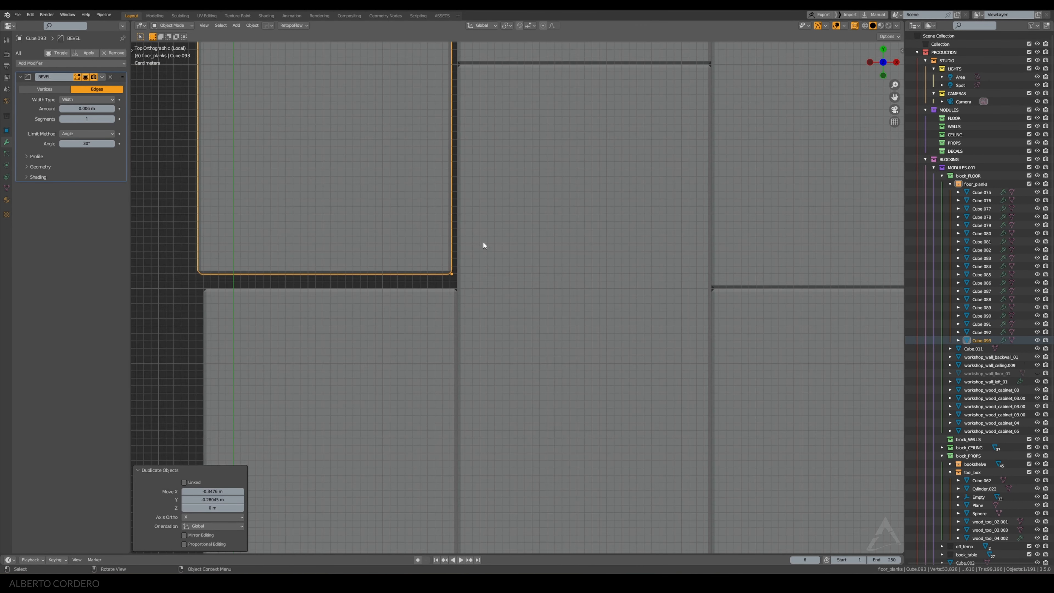
Align plank Cube.093 by moving it 0.007597 m along X and sliding it along Y against the end of Cube.092
key(g)
key(x)
key(y)
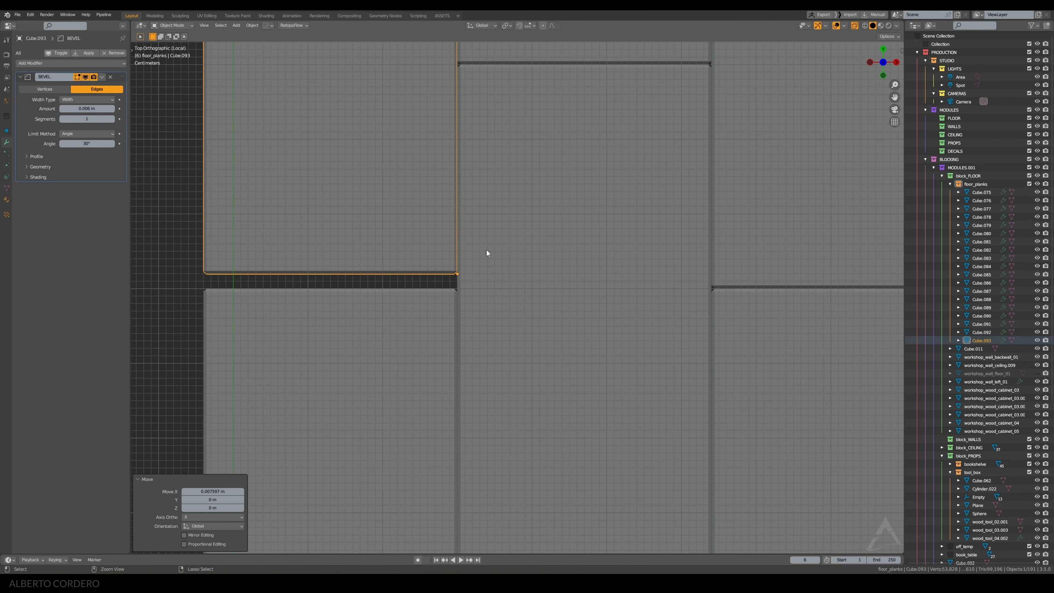
click(466, 226)
scroll(467, 229, down, 1)
scroll(466, 226, down, 4)
Examine the floor plank layout in solid shading from a perspective angle and through the camera view
key(alt+z)
middle_drag(571, 286, 518, 218)
scroll(530, 229, down, 4)
click(529, 226)
key(KP_0)
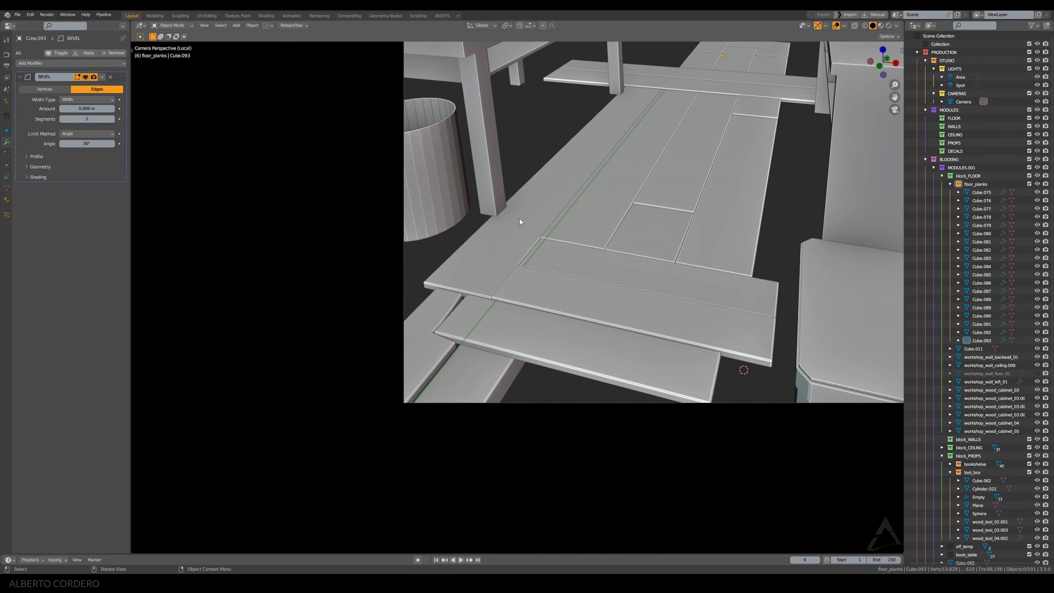
click(520, 219)
scroll(552, 232, down, 2)
shift+middle_drag(542, 165, 497, 210)
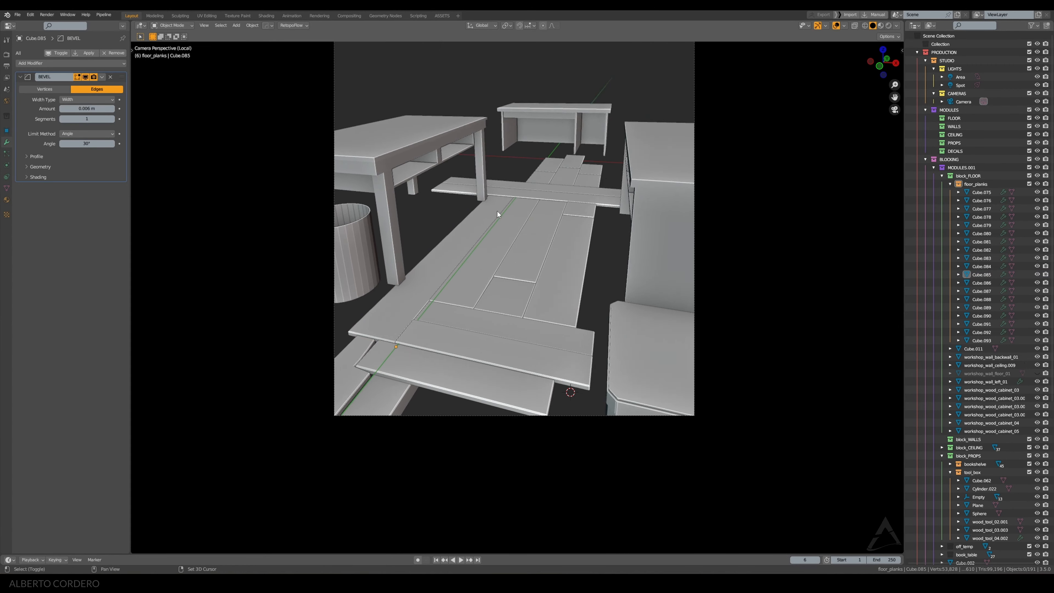
scroll(500, 210, up, 1)
scroll(504, 189, up, 3)
scroll(506, 234, down, 2)
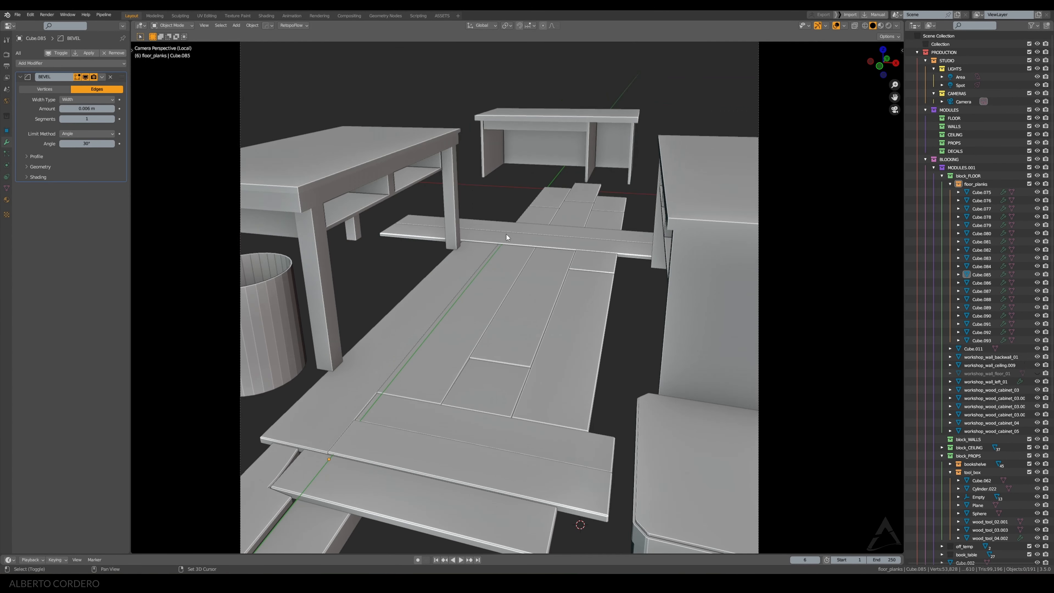
scroll(506, 231, up, 2)
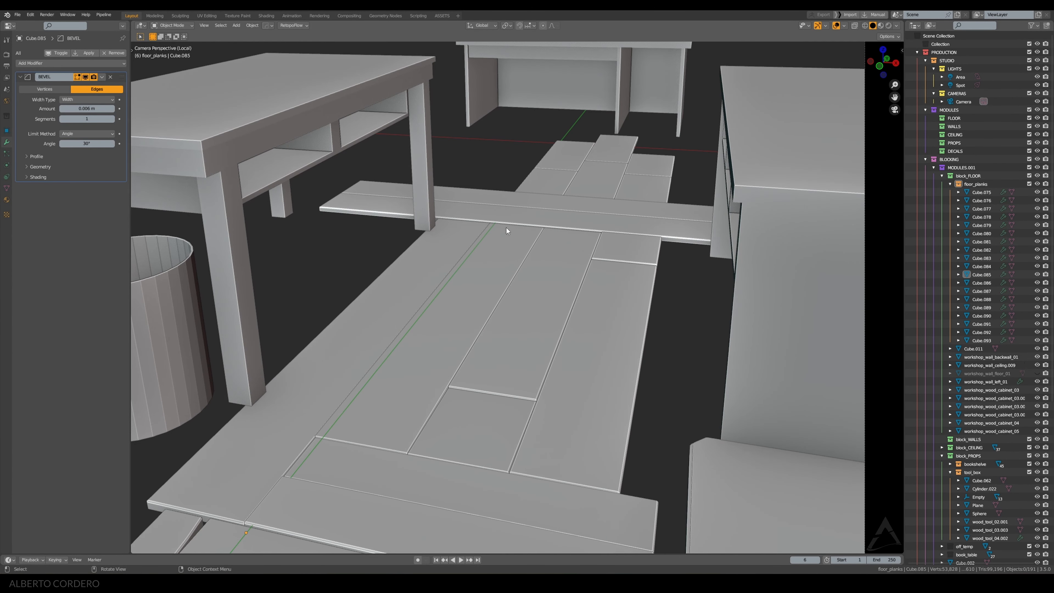
Shorten both far crosswise planks by moving their end faces under the table 1.195 m along X in Edit Mode
click(458, 199)
shift+click(361, 197)
key(Tab)
key(alt+z)
drag(366, 177, 266, 236)
key(alt+z)
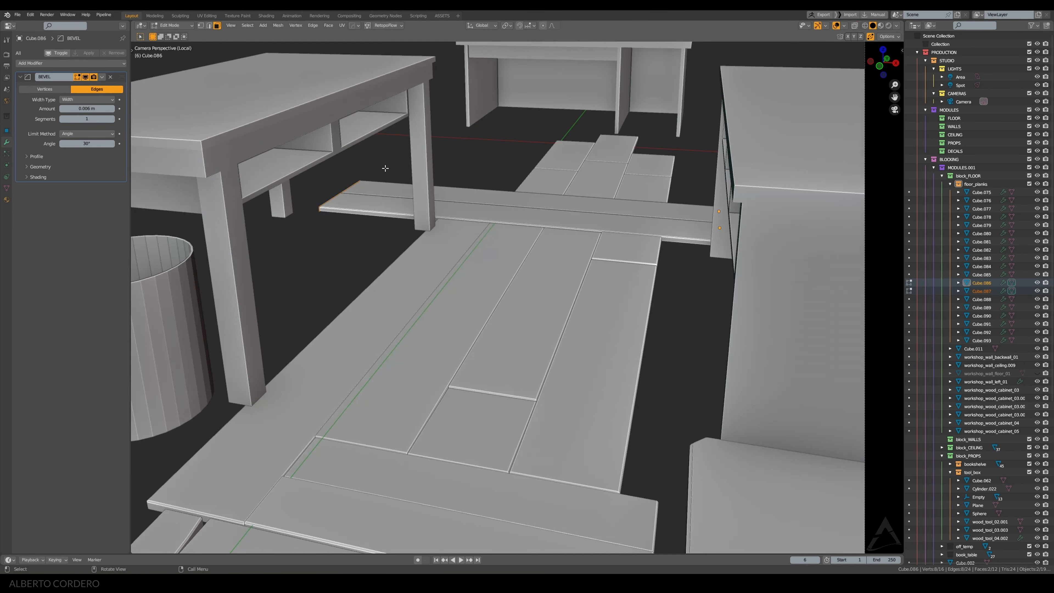
key(g)
key(y)
key(x)
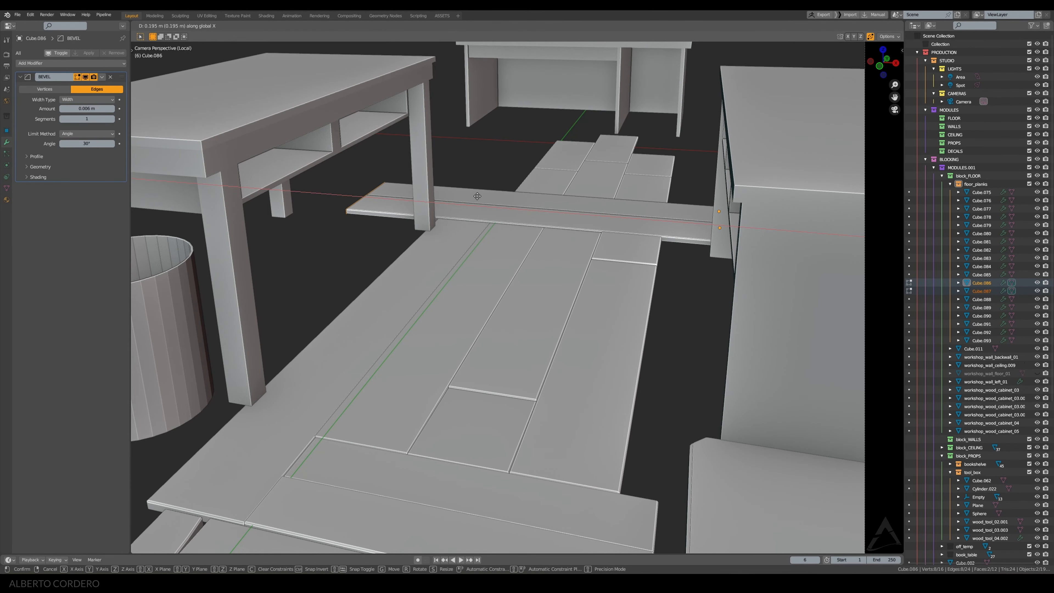
click(509, 198)
Fine-tune the shortened ends of both crosswise planks along X from the top view and return to Object Mode
key(KP_7)
scroll(412, 217, up, 5)
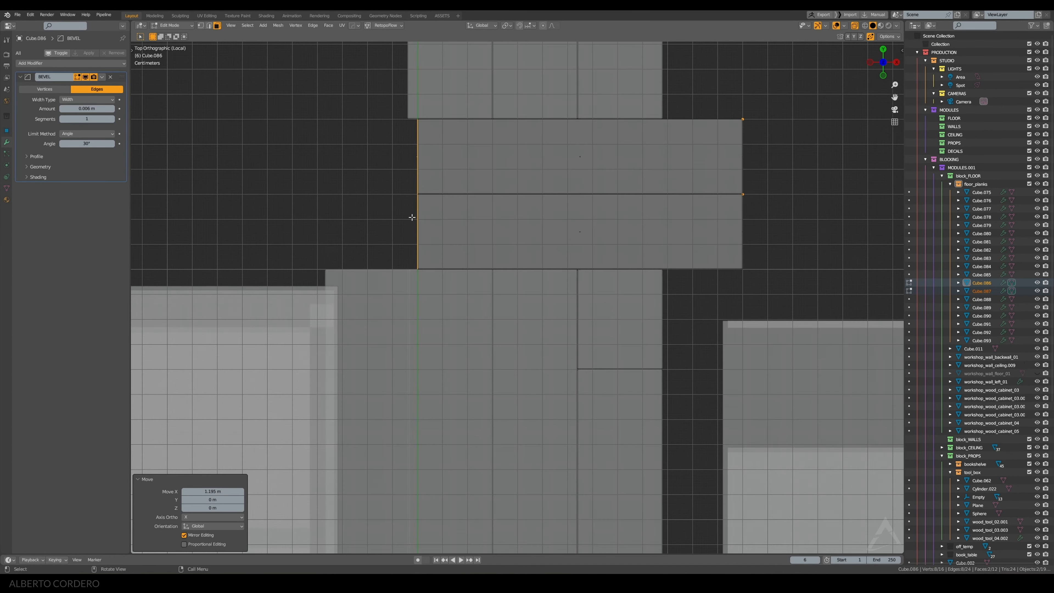
shift+middle_drag(423, 207, 473, 247)
scroll(485, 238, up, 4)
key(g)
key(x)
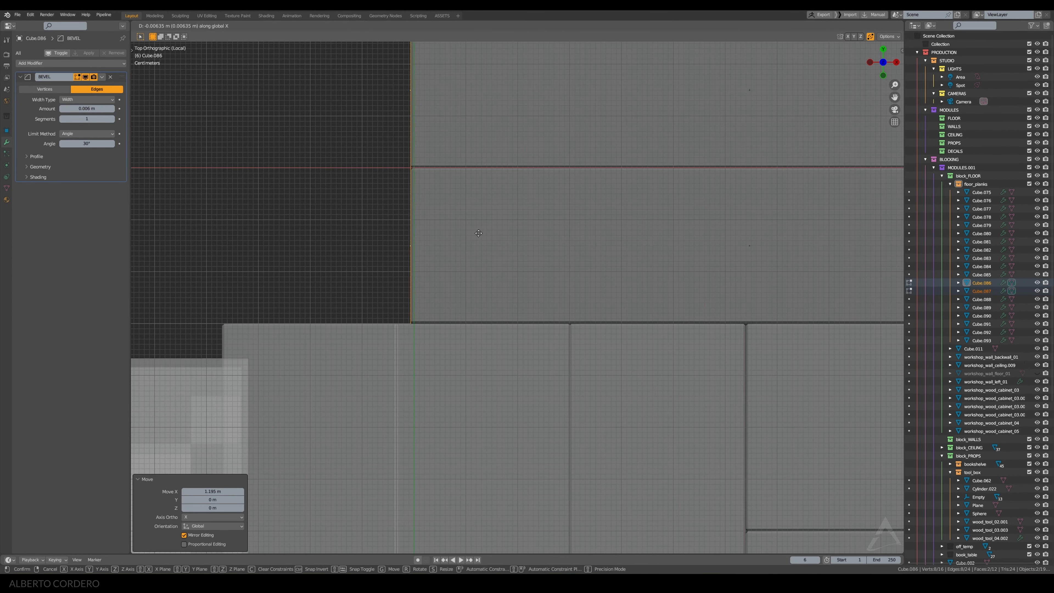
click(467, 235)
scroll(467, 235, down, 1)
key(Tab)
scroll(738, 222, down, 3)
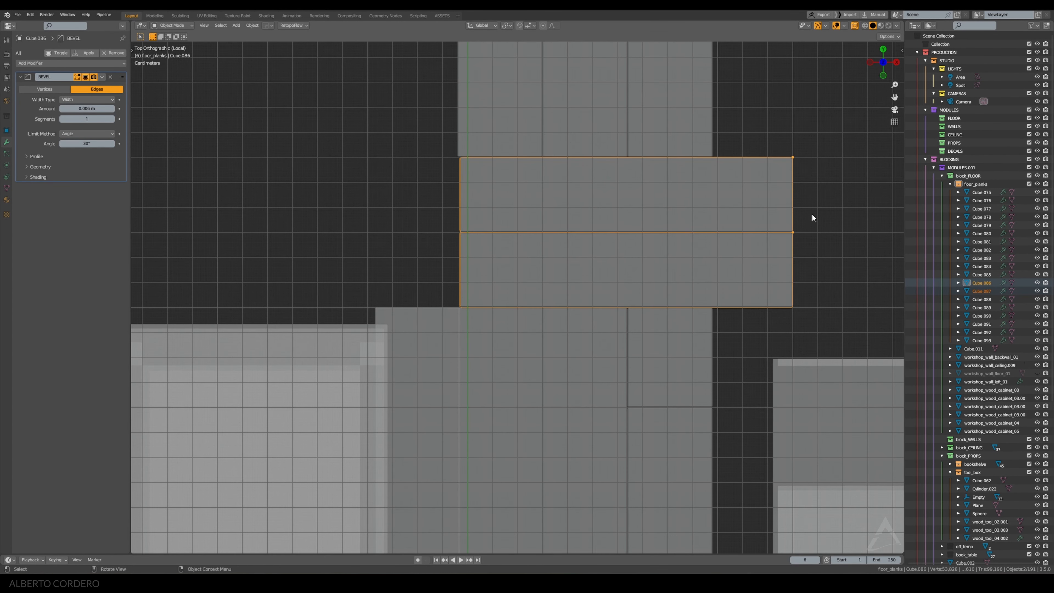
Duplicate both shortened crosswise planks -1.33 m along X so the copies continue the row end to end
key(shift+d)
key(x)
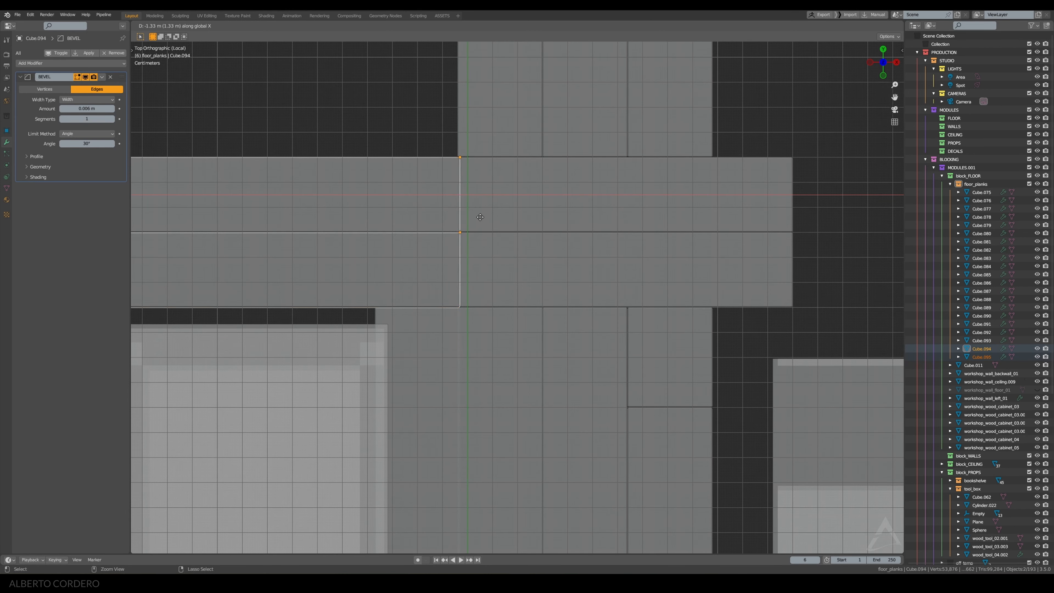
click(481, 217)
scroll(487, 213, down, 3)
middle_drag(487, 214, 538, 240)
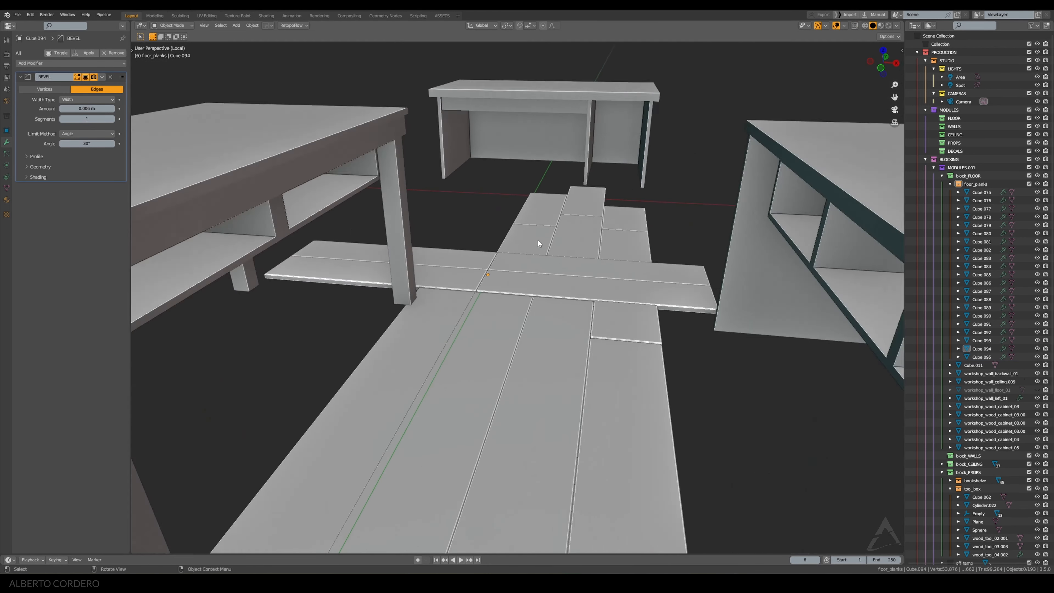
Move the copied plank in the farther crosswise row about 0.33 m along X from the top view
scroll(538, 240, up, 3)
click(494, 245)
shift+click(433, 236)
key(KP_7)
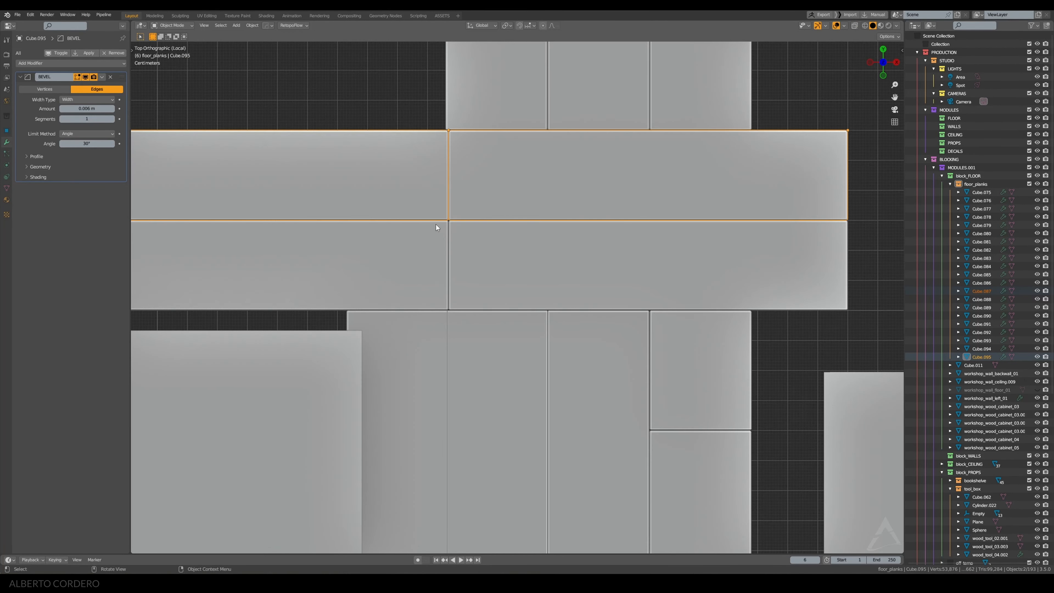
click(414, 170)
key(g)
key(x)
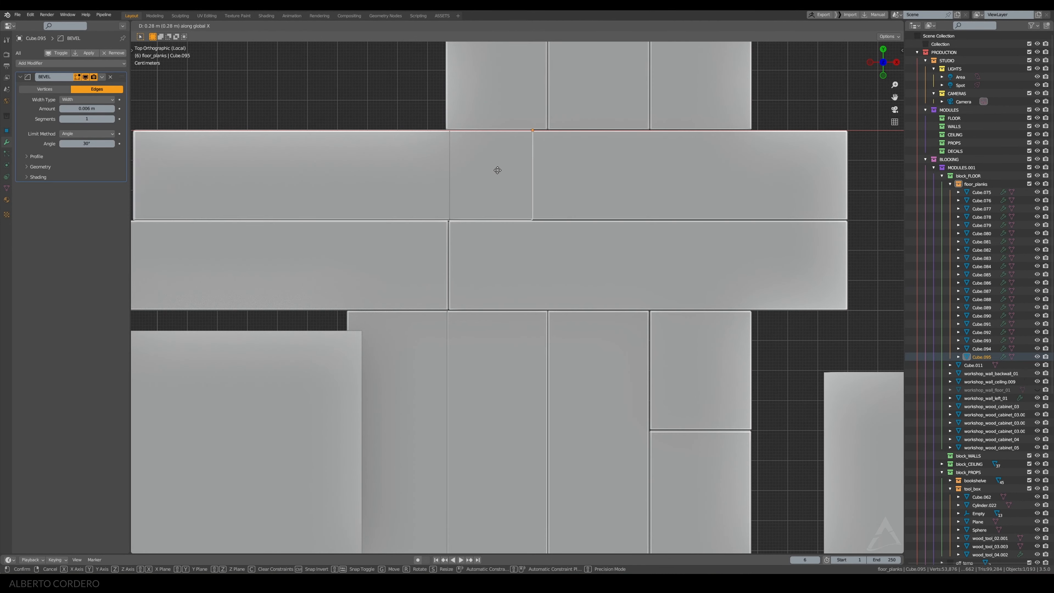
click(513, 170)
Shorten the adjoining original plank in that row by moving its end face 0.33 m along X in Edit Mode
click(659, 177)
key(Tab)
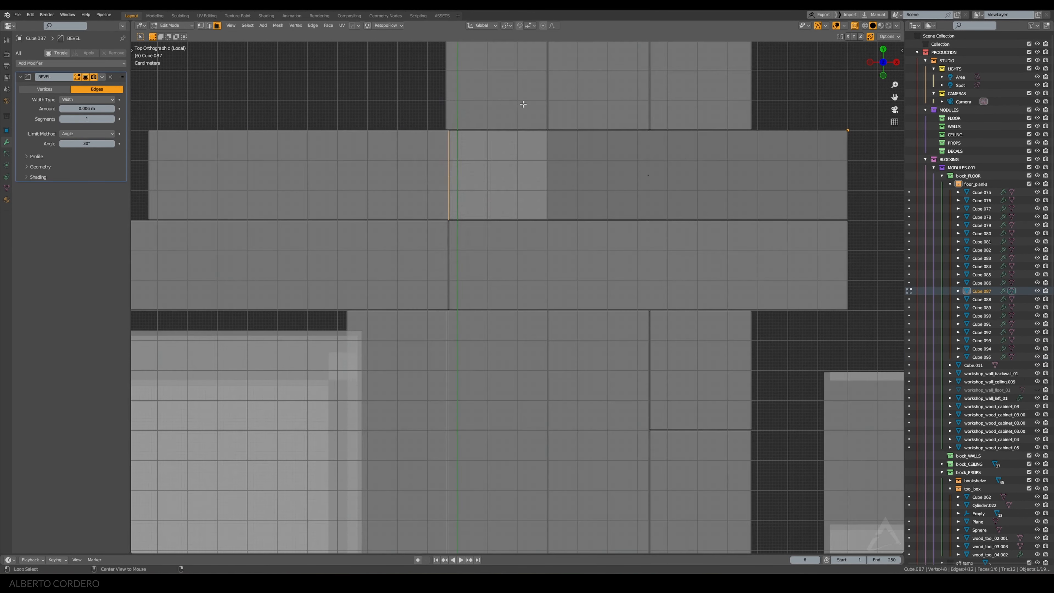
scroll(523, 104, up, 2)
key(g)
key(x)
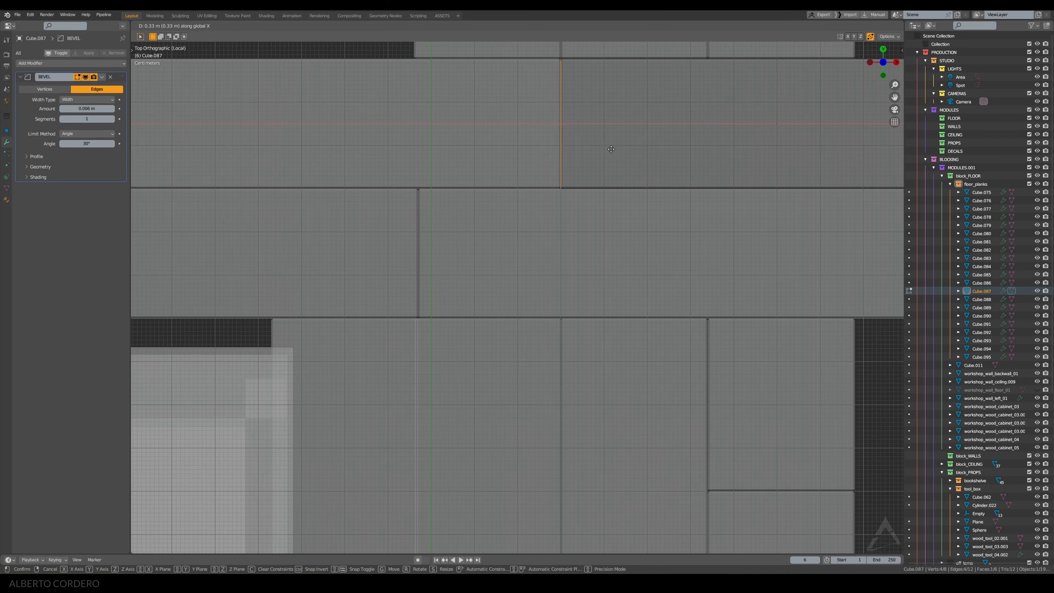
click(611, 149)
key(Tab)
scroll(568, 262, down, 4)
key(alt+a)
middle_drag(569, 262, 512, 274)
Move the copied plank of the farther crosswise row -0.15 m along X from the top view
click(515, 299)
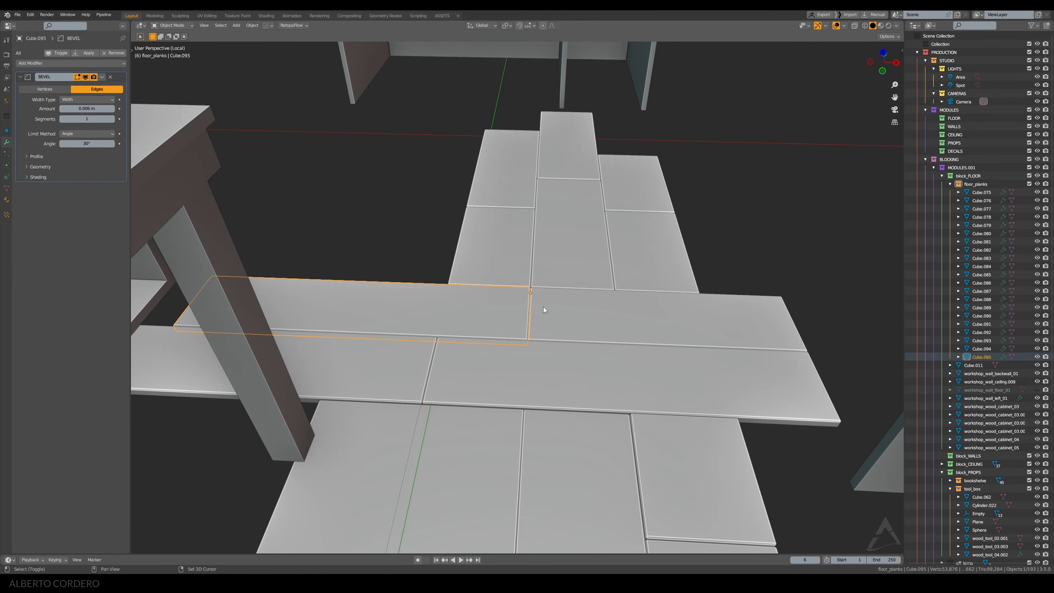
key(KP_7)
scroll(515, 209, up, 2)
key(g)
key(x)
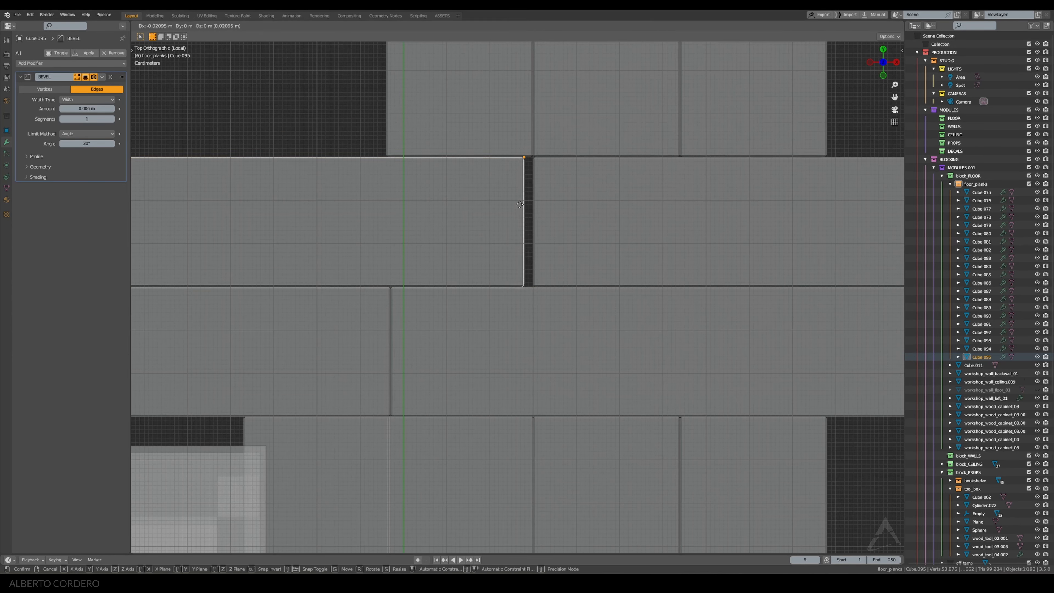
click(512, 190)
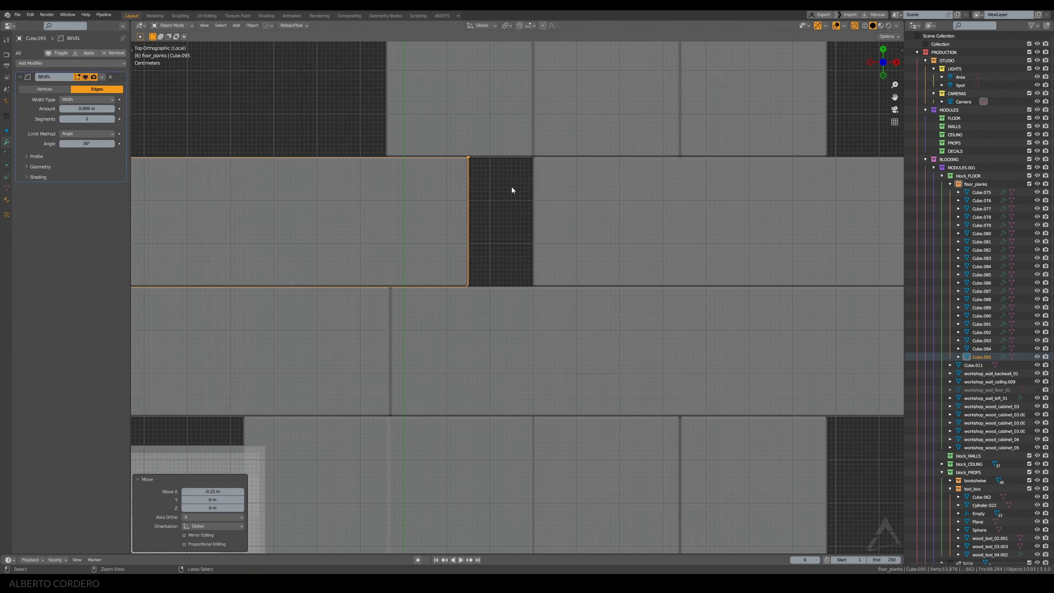
Extend the adjoining original plank by moving its end face -0.15 m along X, closing the gap, and return to Object Mode
click(541, 177)
key(g)
key(x)
click(482, 175)
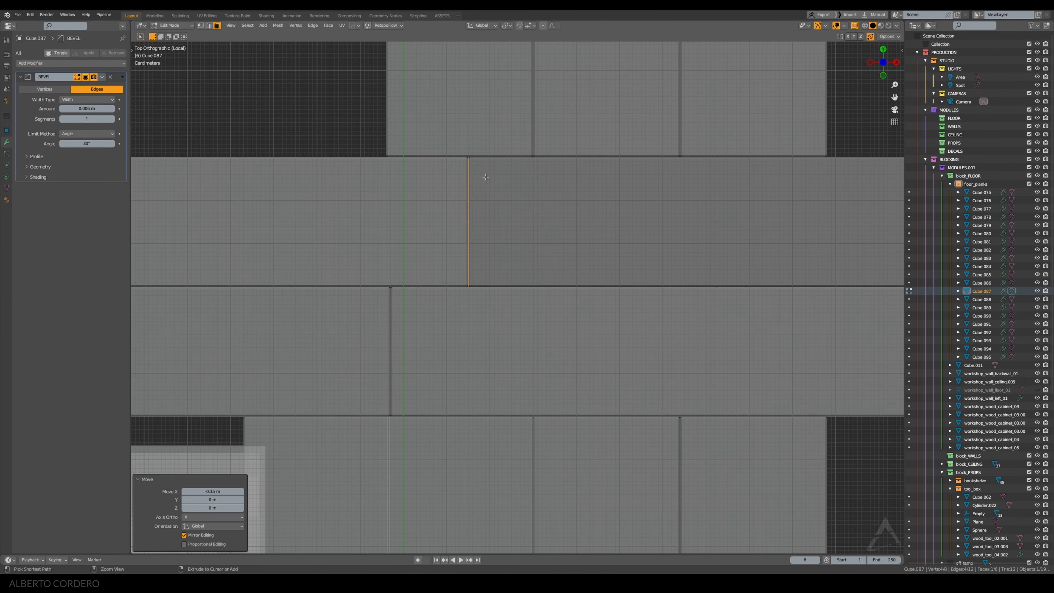
scroll(527, 250, down, 3)
middle_drag(527, 249, 535, 295)
Duplicate the lengthwise beam under the front planks 0.41184 m along X, and duplicate that copy about 0.43 m further along X
key(KP_0)
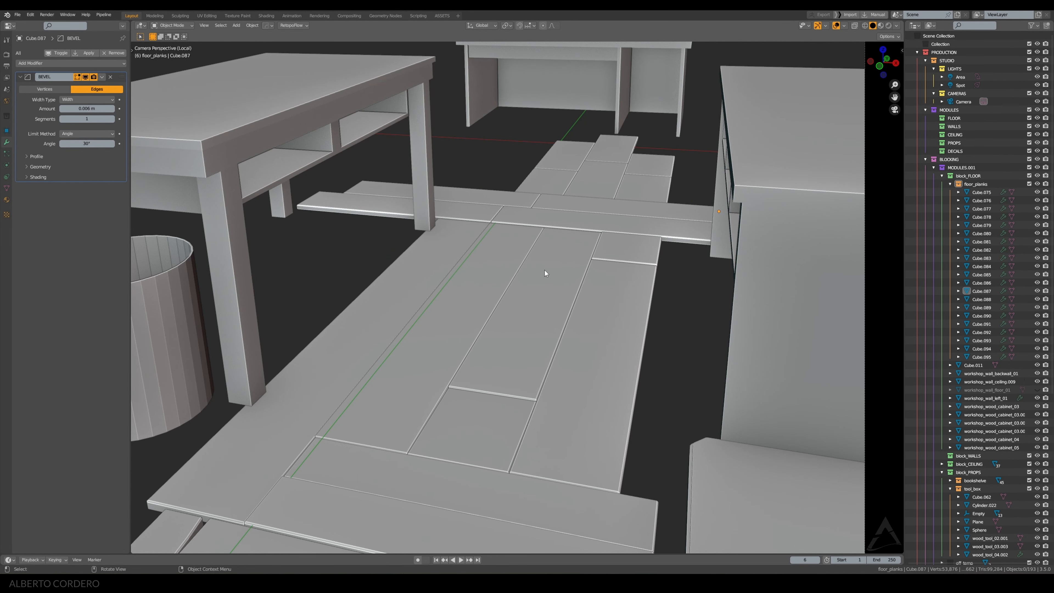
scroll(515, 270, down, 2)
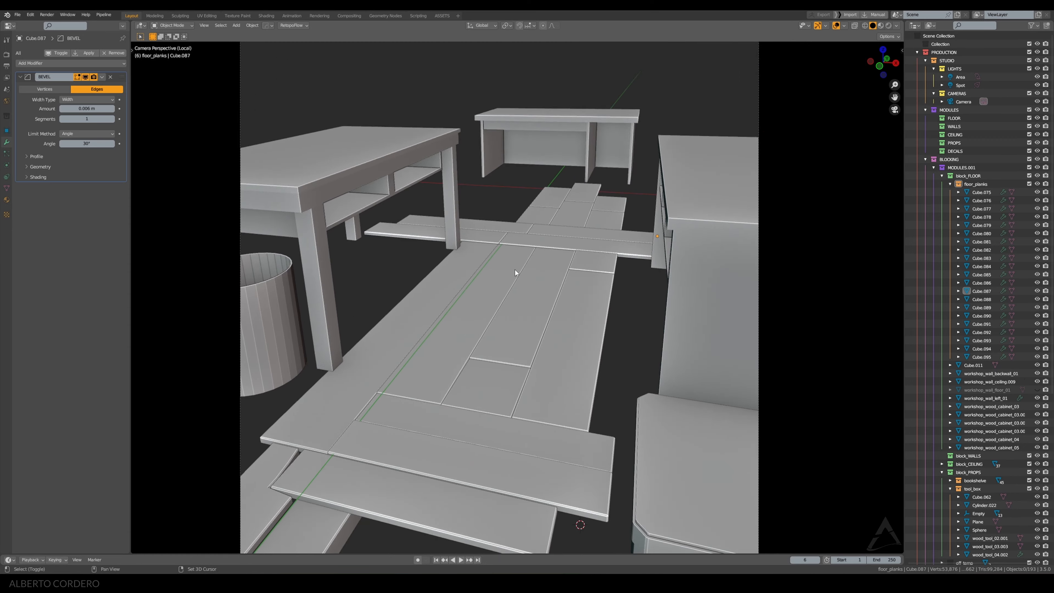
shift+middle_drag(504, 289, 560, 161)
click(380, 357)
click(340, 334)
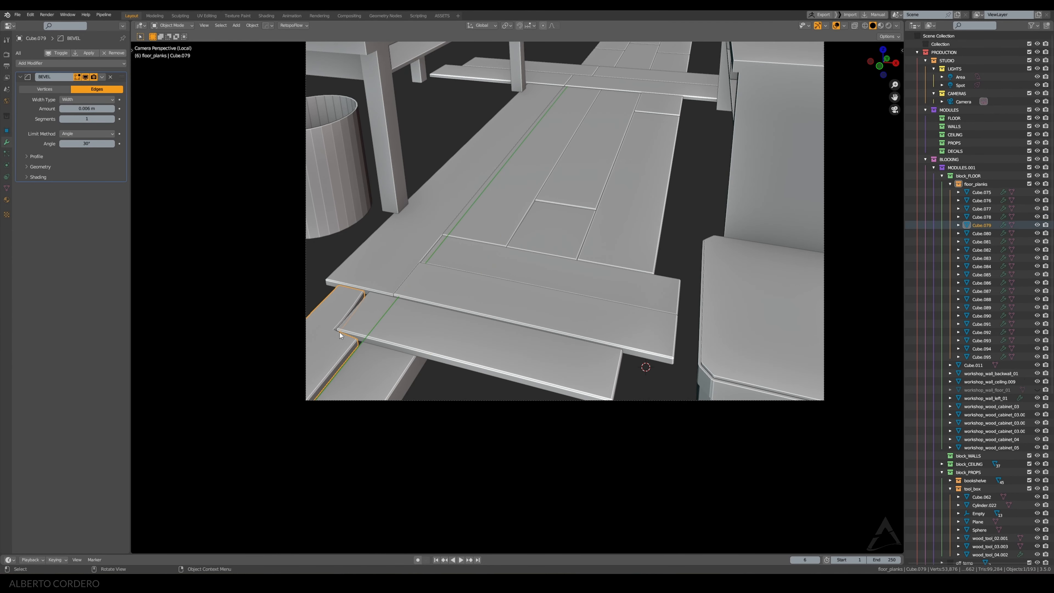
click(498, 339)
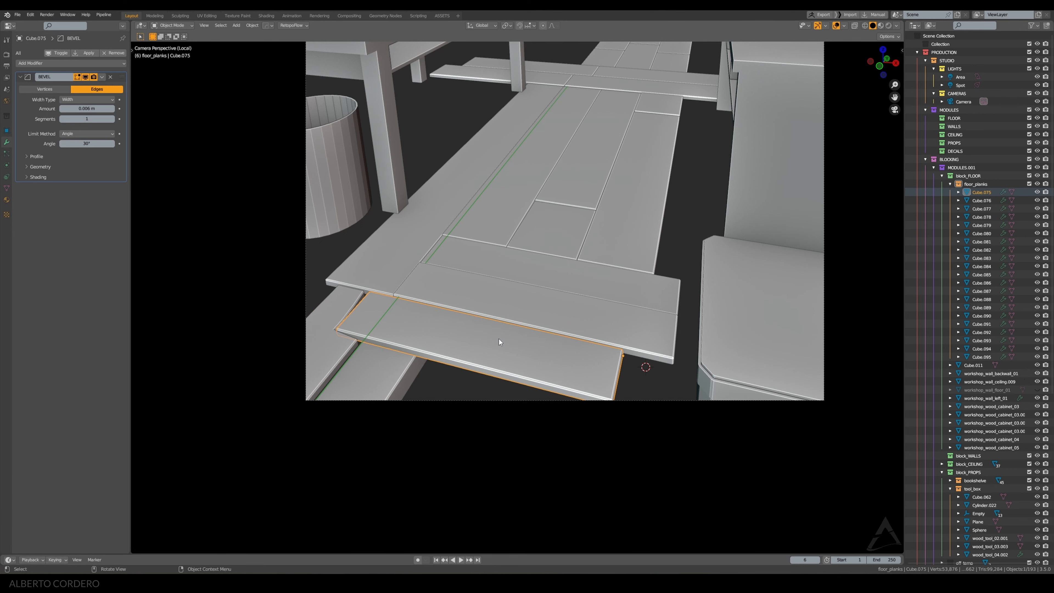
key(shift+d)
key(y)
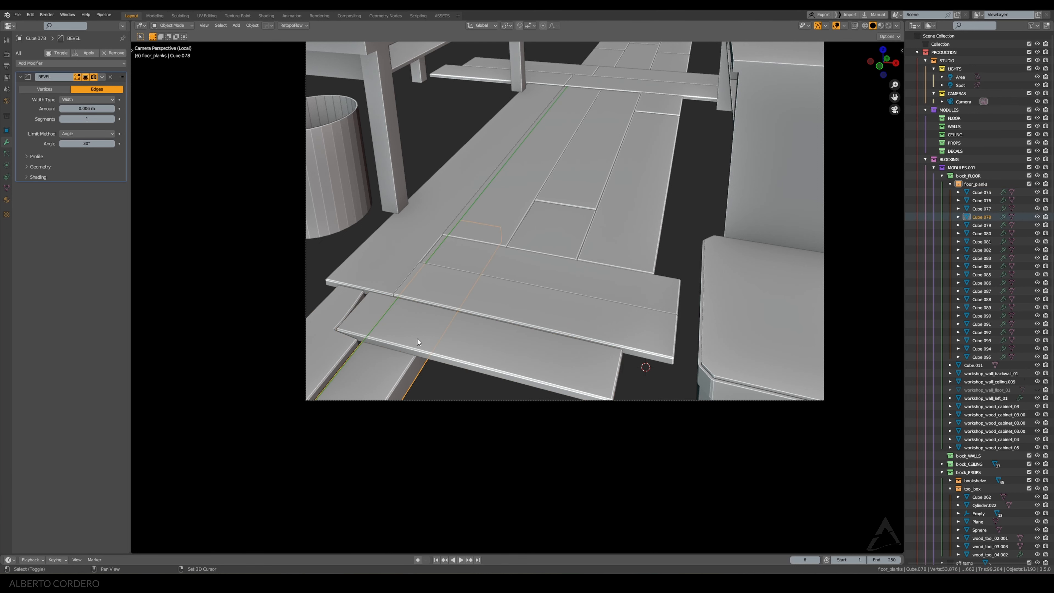
key(x)
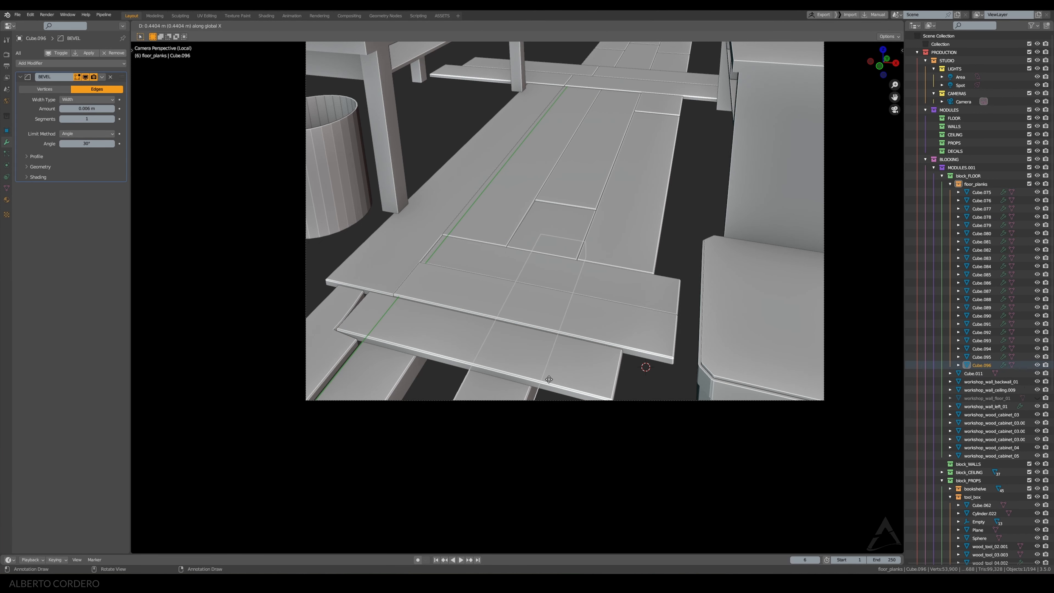
click(538, 376)
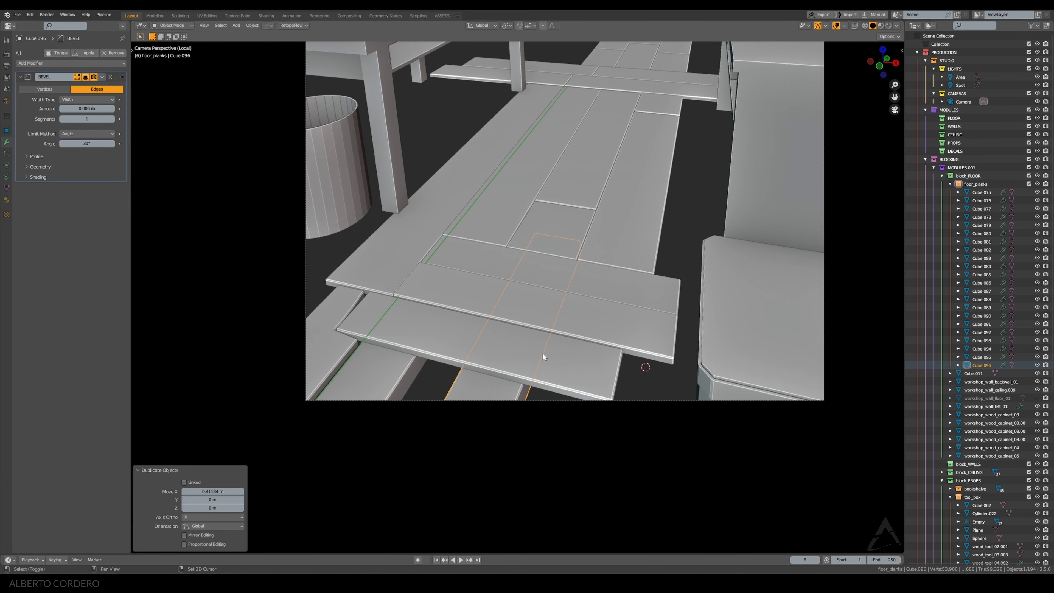
key(shift+d)
key(x)
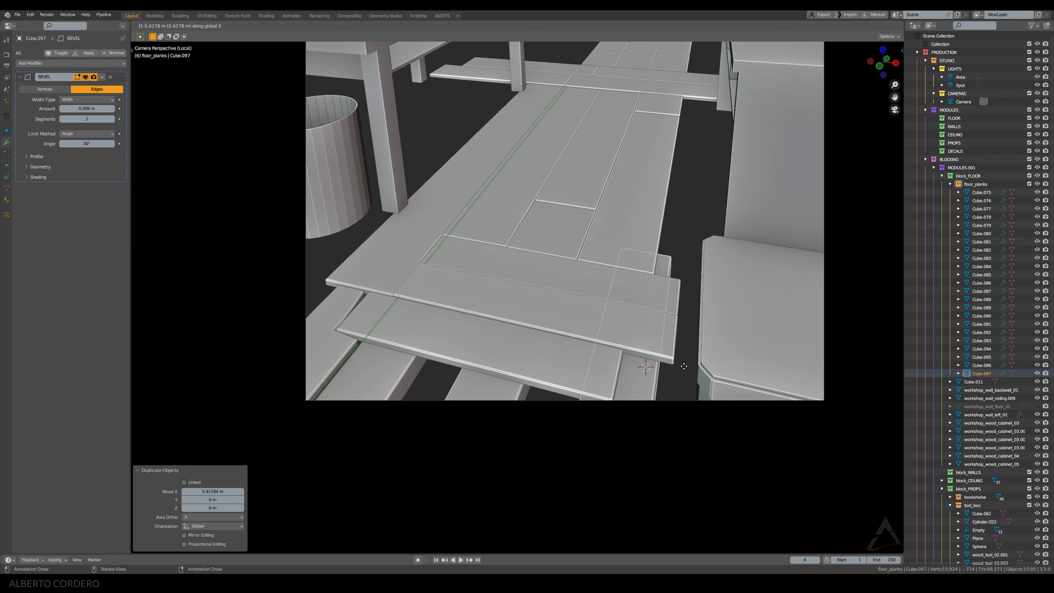
Duplicate the nearest crosswise front plank 1.2298 m along X toward the chamfered box
click(419, 343)
key(shift+d)
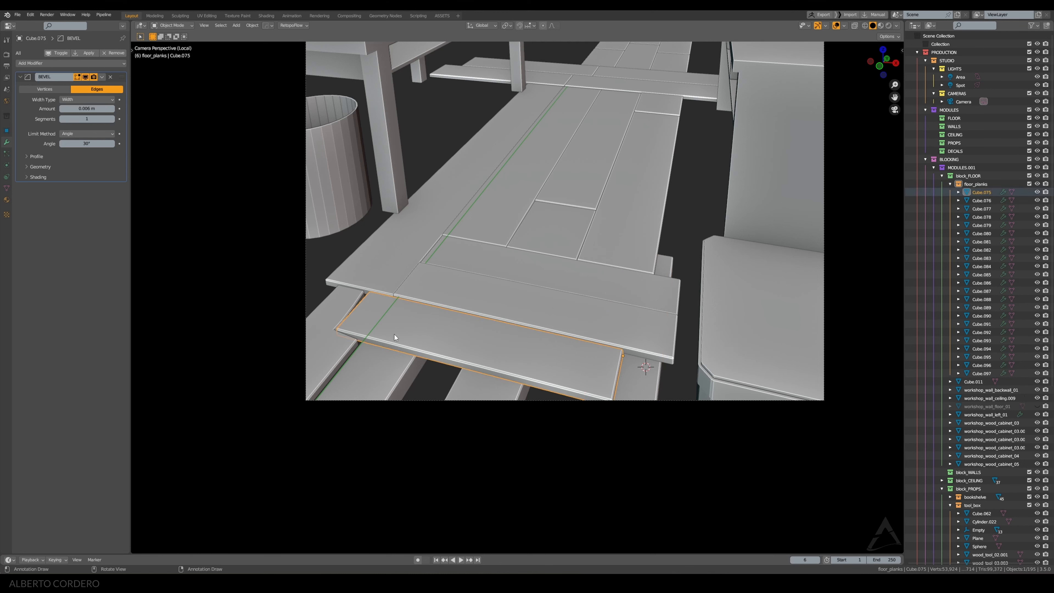
key(x)
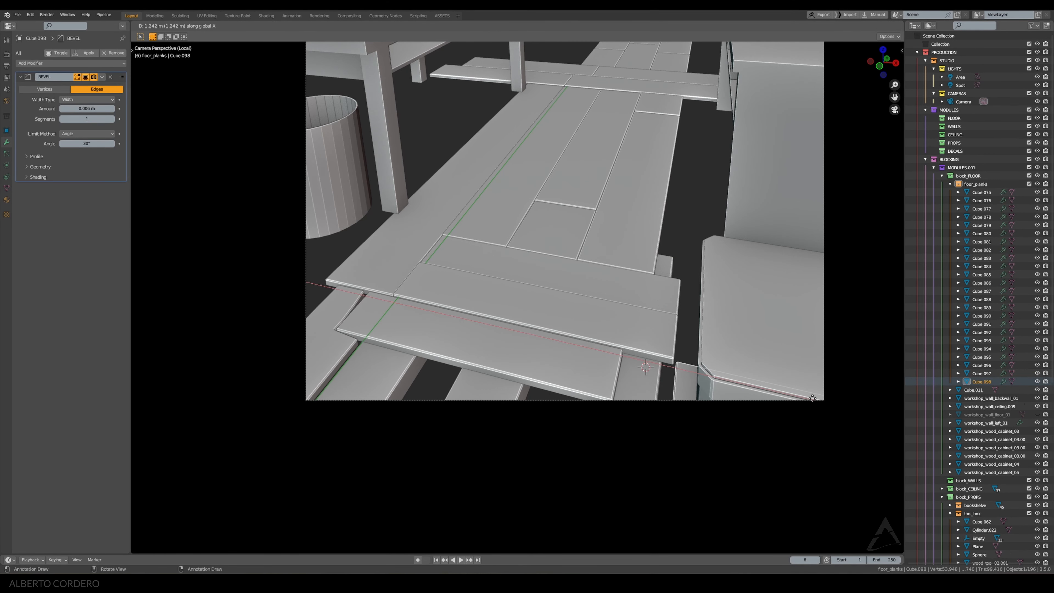
click(807, 396)
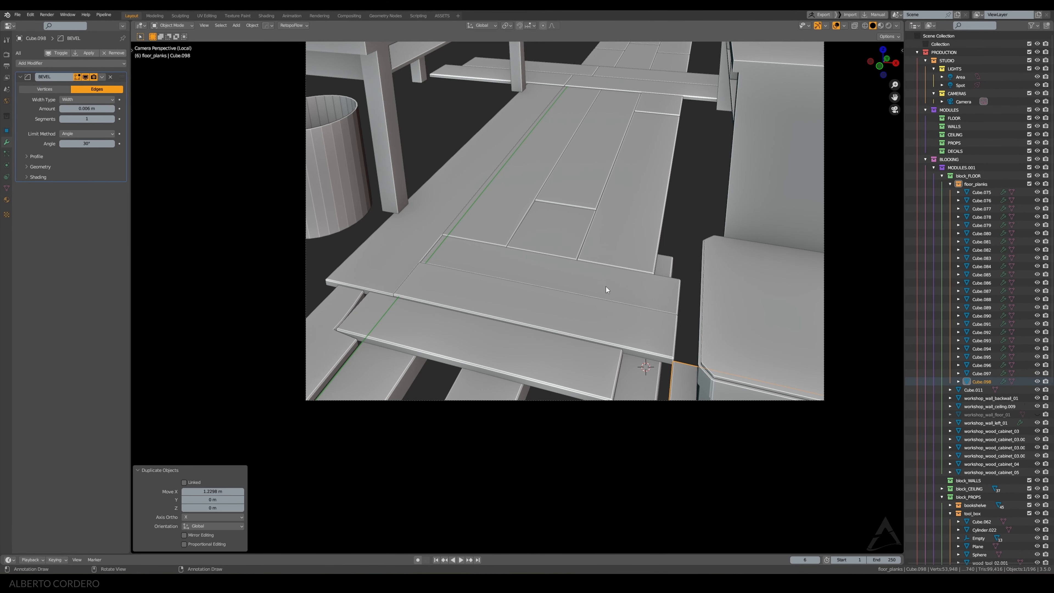
Duplicate the two adjacent crosswise planks at the front end of the lengthwise boards 0.90744 m along X
shift+middle_drag(606, 287, 500, 226)
click(501, 227)
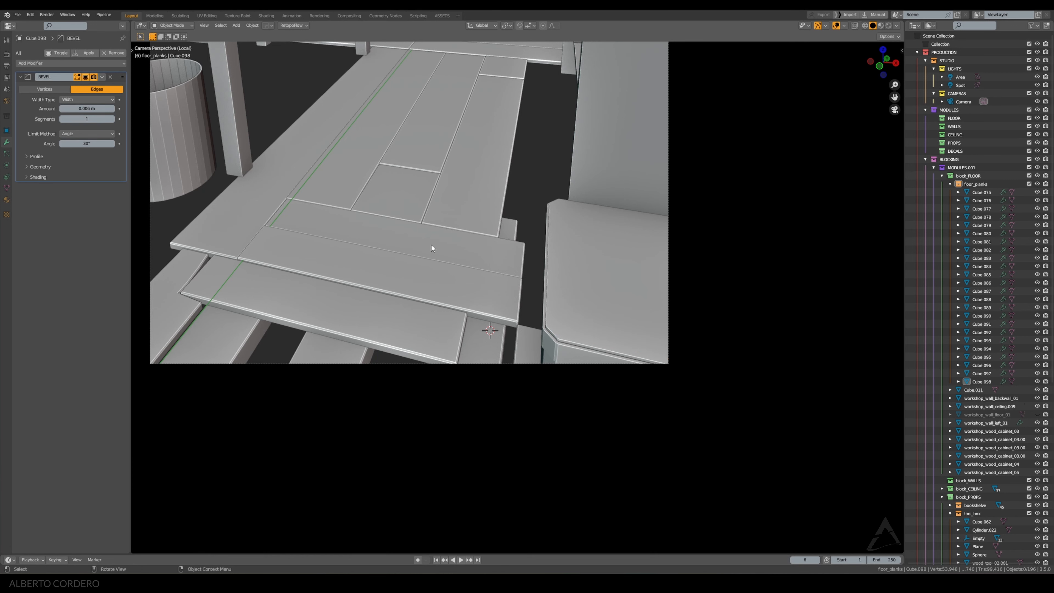
click(335, 226)
shift+click(317, 257)
key(shift+d)
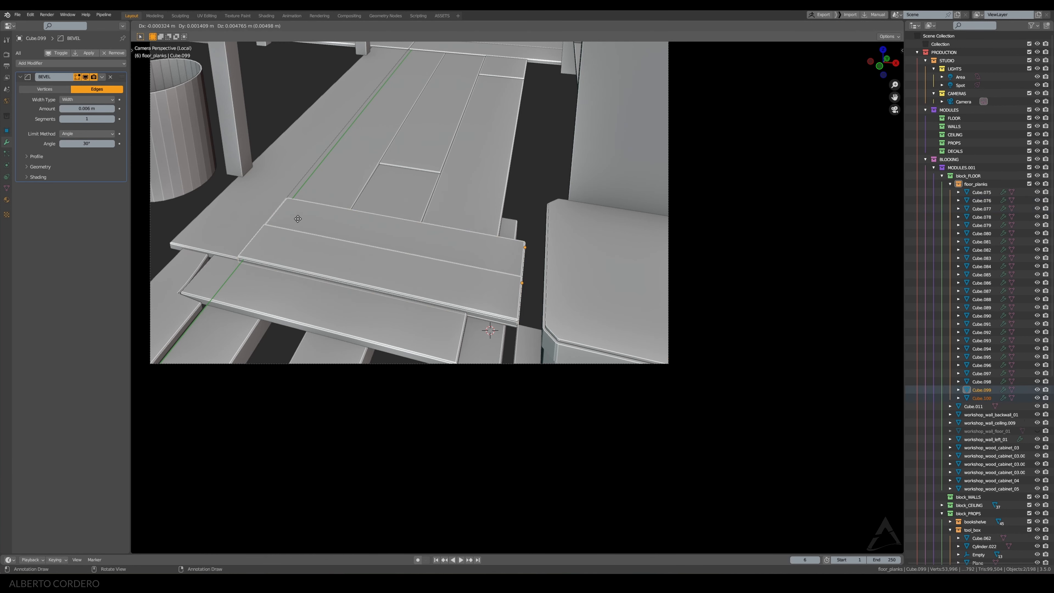
key(x)
key(ctrl)
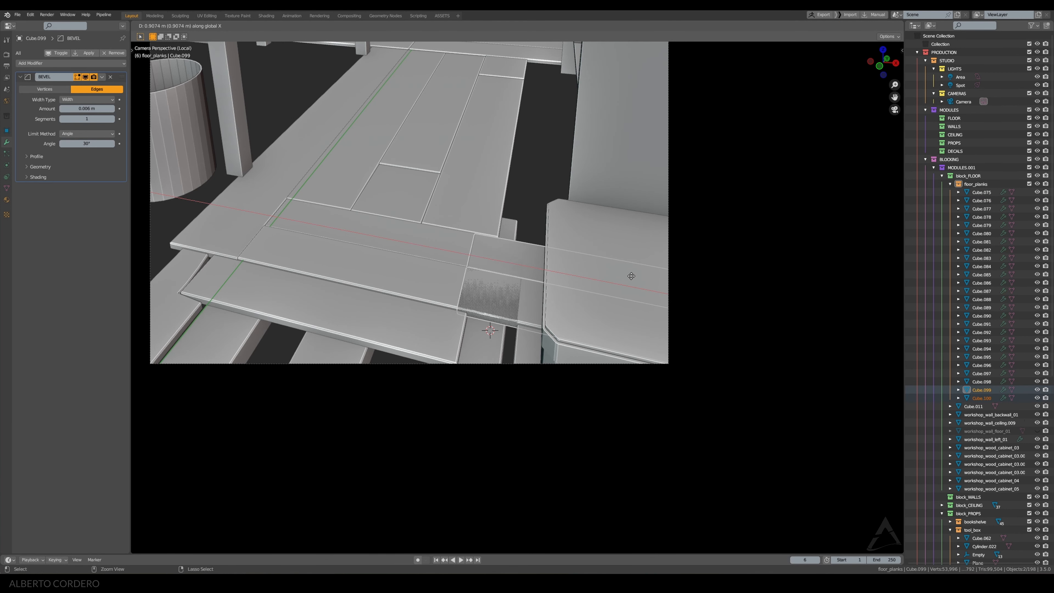
click(640, 275)
Move both new crosswise copies about 0.21 m along X from the top view so they butt against the originals
key(KP_7)
key(alt+z)
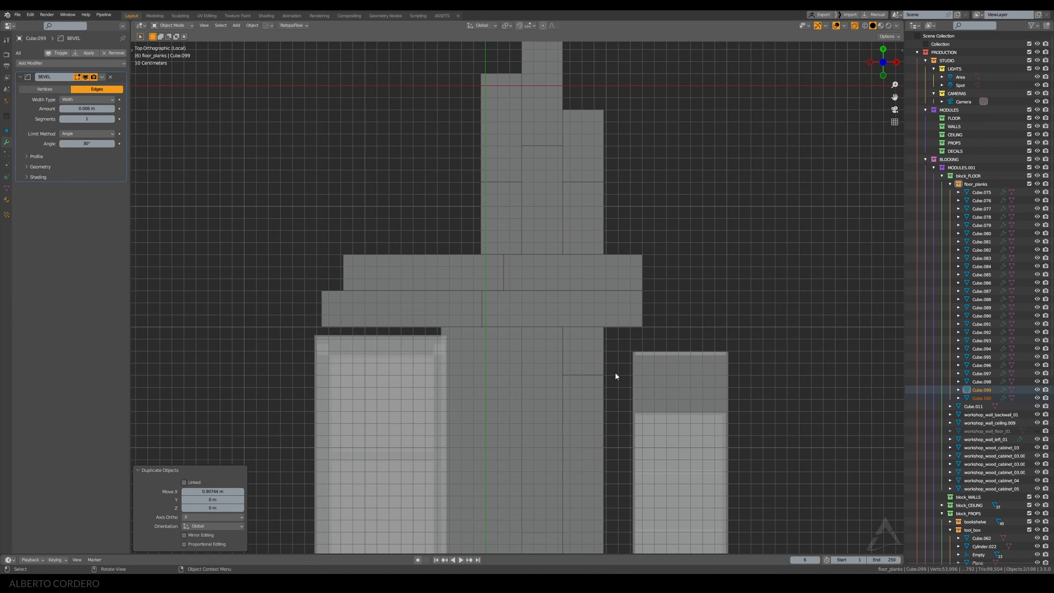
scroll(357, 331, up, 3)
scroll(310, 281, up, 2)
key(alt+z)
scroll(405, 231, up, 2)
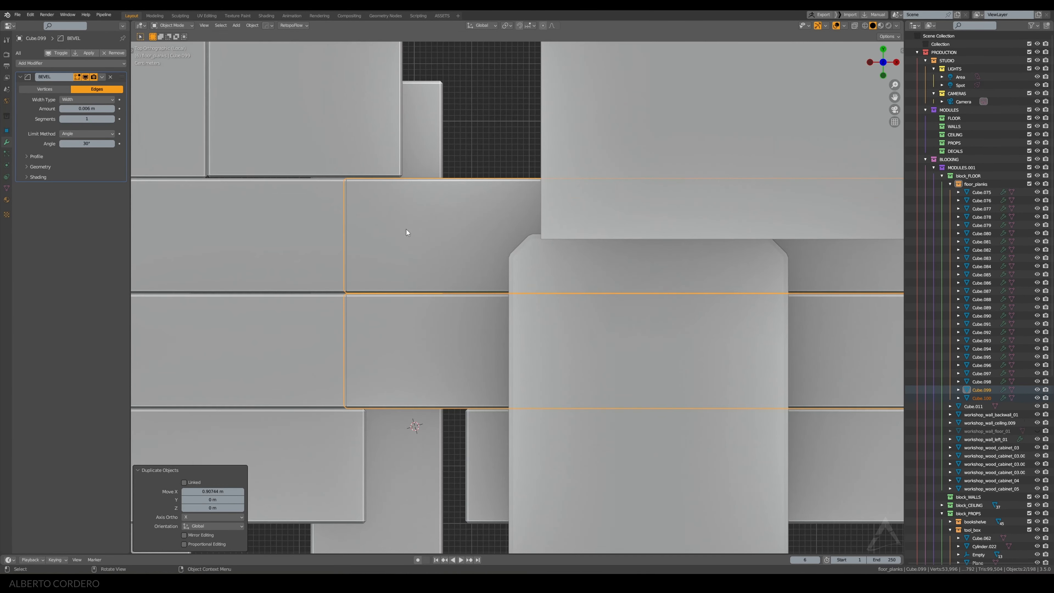
key(g)
key(x)
click(489, 229)
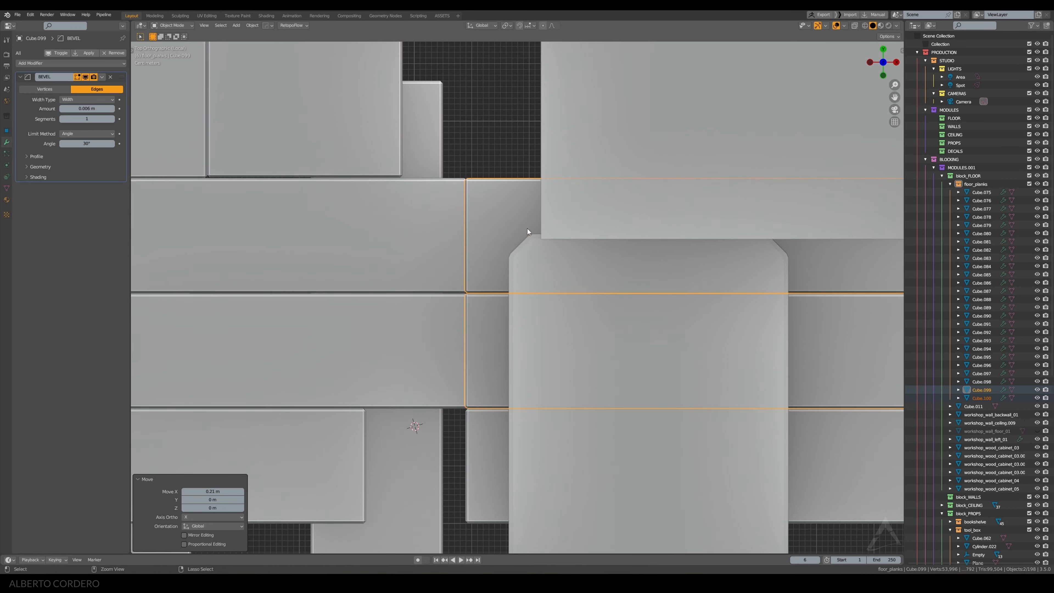
mouse_move(489, 228)
middle_down()
mouse_move(486, 217)
mouse_move(483, 263)
mouse_move(499, 238)
mouse_move(593, 230)
mouse_move(496, 231)
middle_up()
click(486, 216)
key(KP_0)
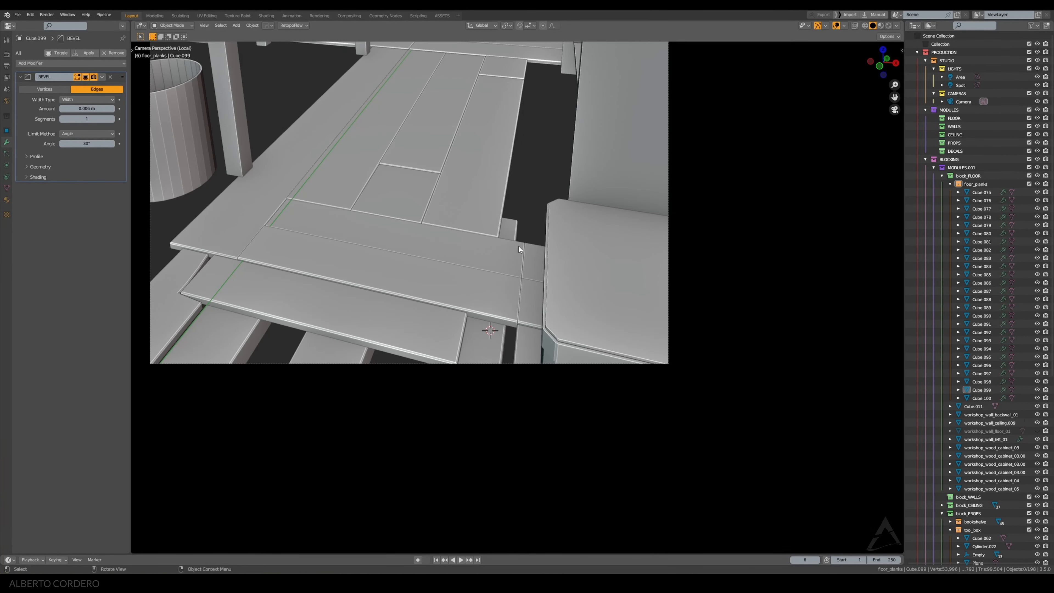
click(527, 265)
shift+click(500, 252)
key(Tab)
key(alt+z)
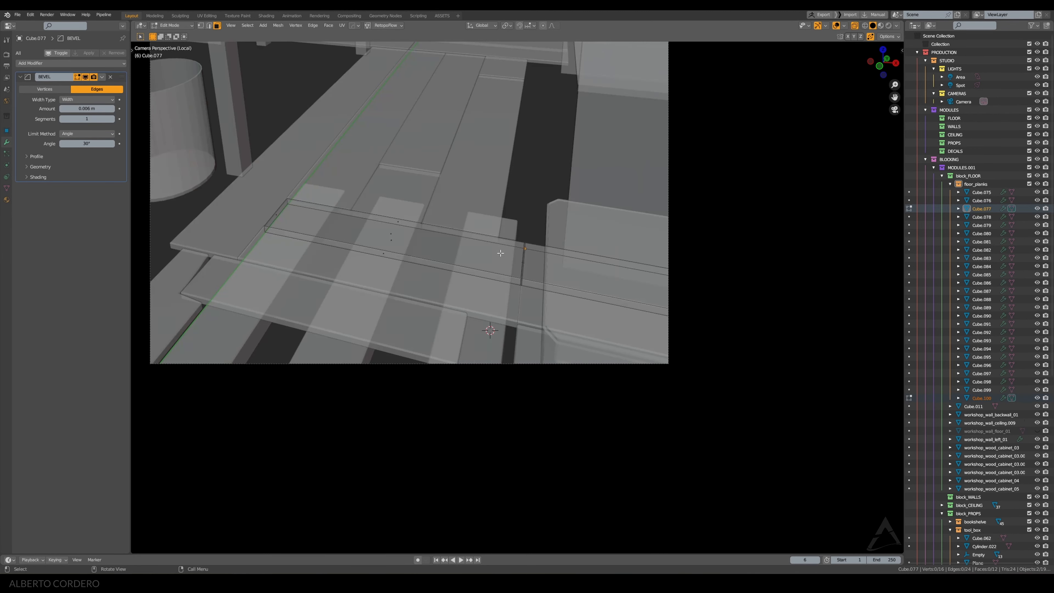
key(KP_7)
scroll(506, 240, up, 2)
key(Tab)
Shift the original crosswise plank bordering the lengthwise boards about -0.19 m along X to stagger its joint
click(465, 219)
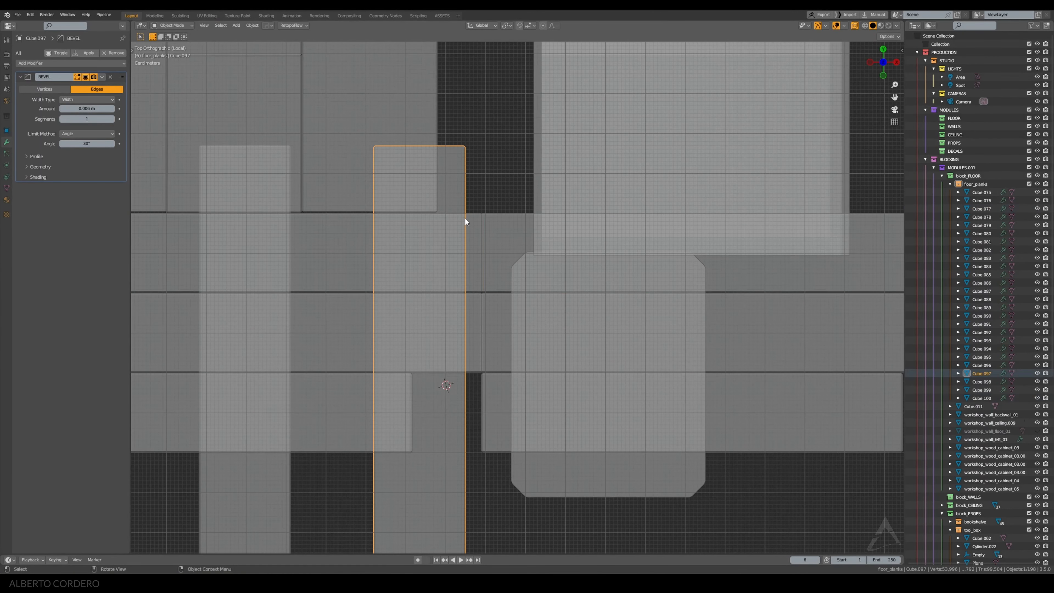
click(475, 222)
scroll(475, 222, down, 2)
shift+middle_drag(406, 217, 494, 213)
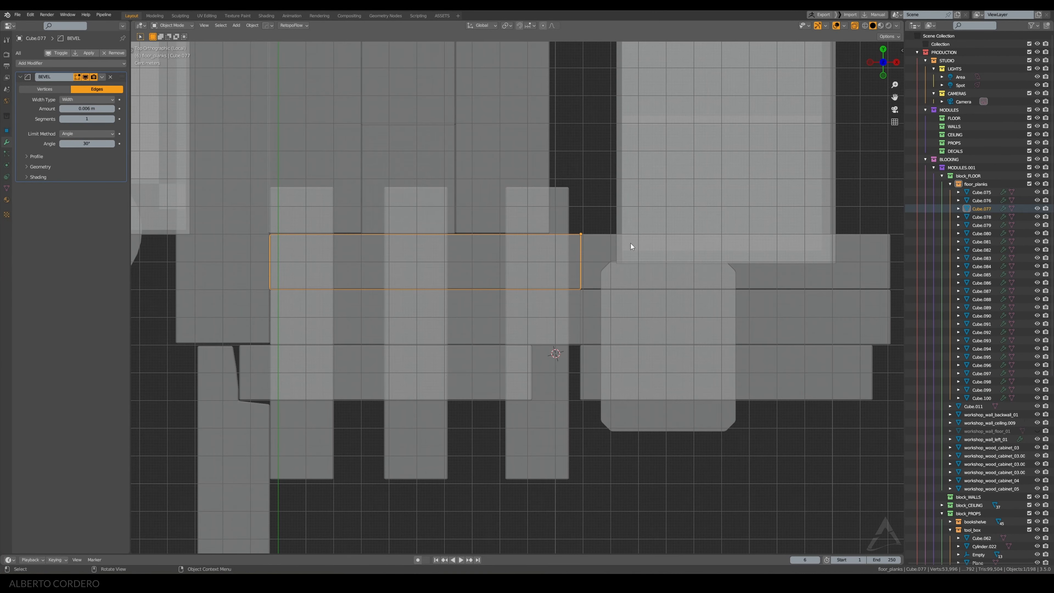
key(g)
key(x)
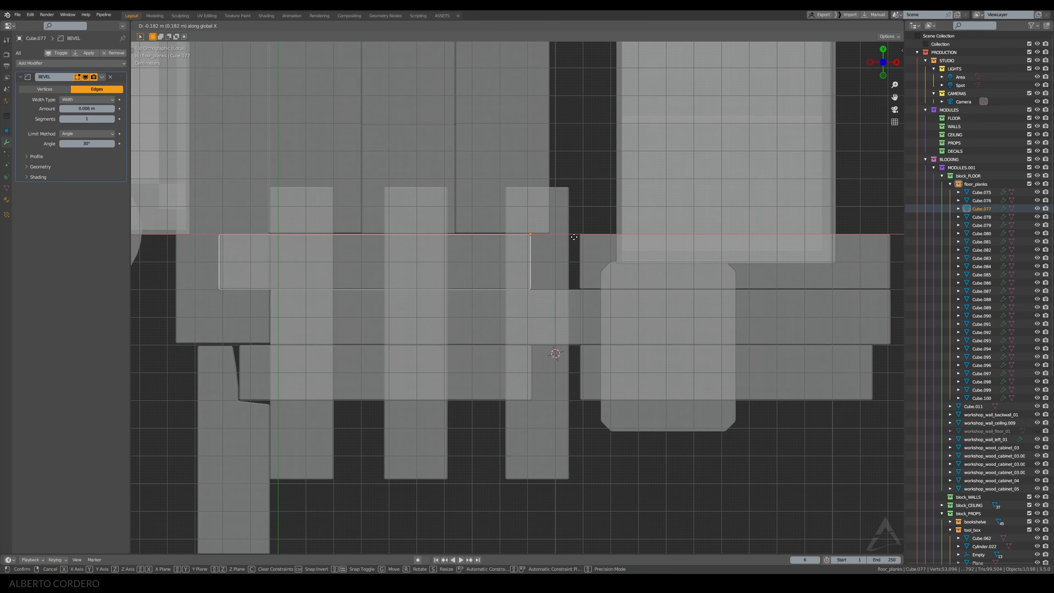
click(570, 237)
Extend the adjoining copy by moving its end face about -0.19 m along X in Edit Mode to meet the shifted plank
click(582, 245)
scroll(582, 245, up, 2)
key(g)
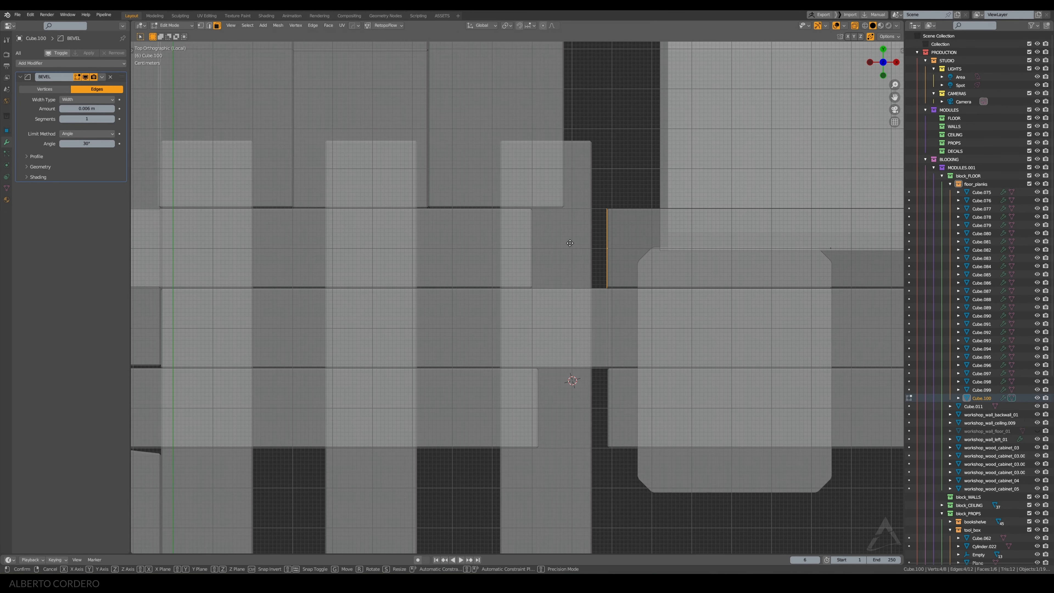
key(x)
click(496, 237)
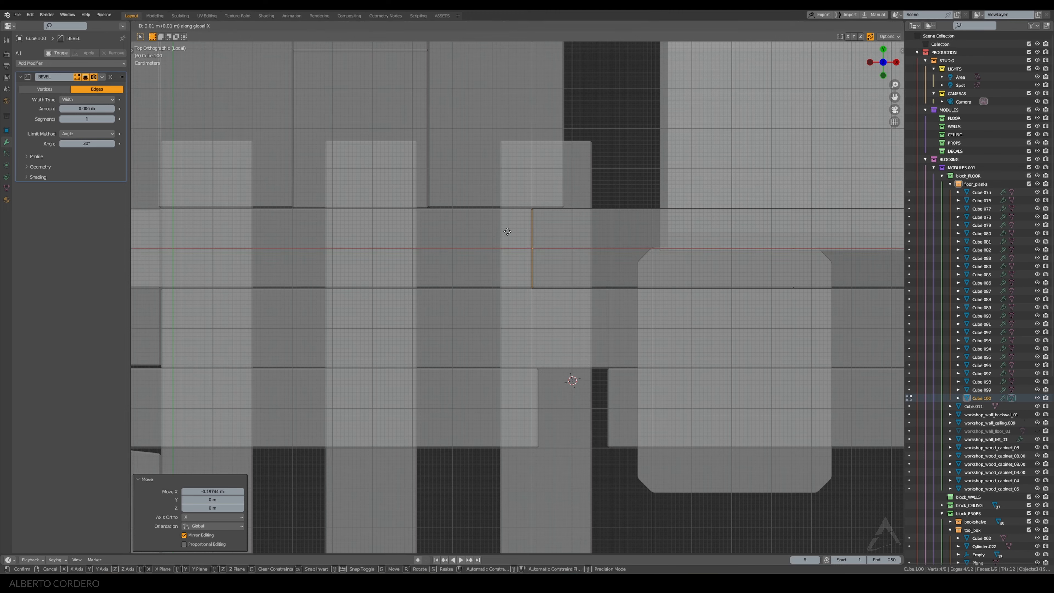
scroll(296, 214, down, 1)
shift+middle_drag(296, 214, 509, 218)
key(Tab)
key(alt+z)
Trim the shifted plank's opposite end by moving its end face 0.18201 m along X in Edit Mode, and return to Object Mode
click(521, 255)
key(Tab)
key(alt+z)
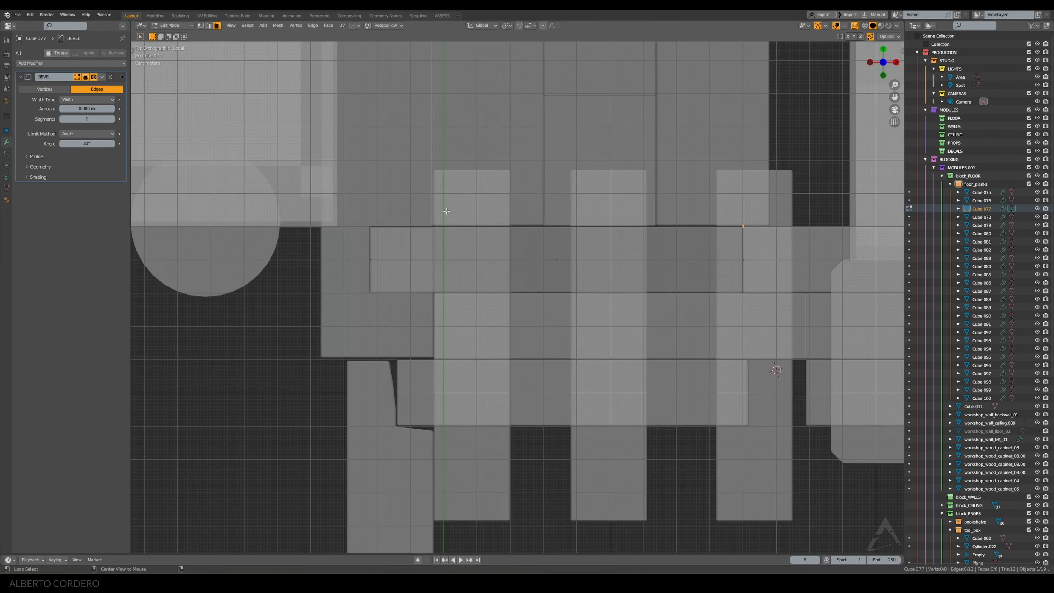
key(alt+z)
key(g)
key(x)
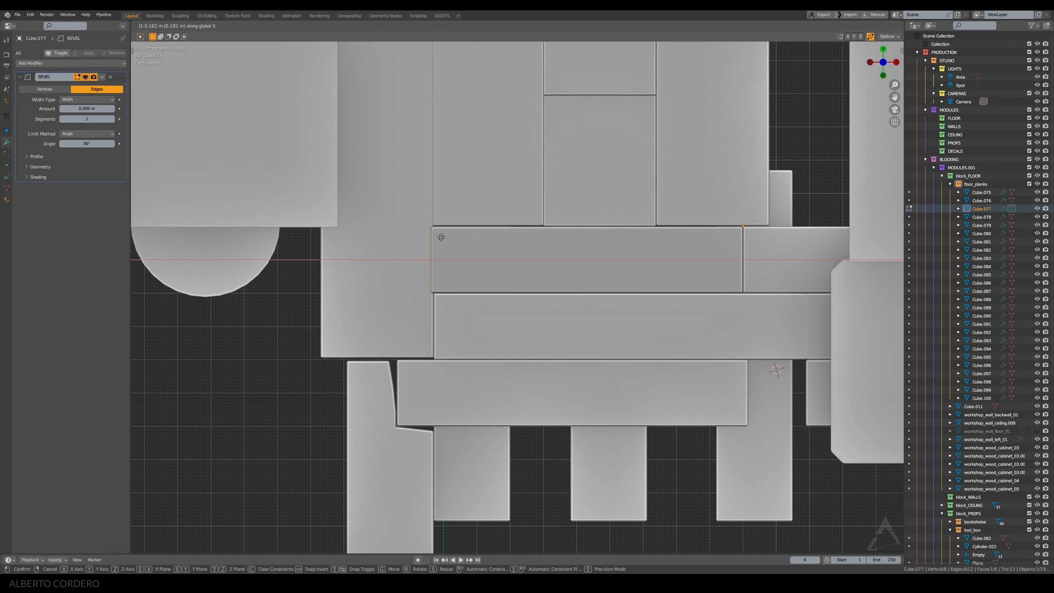
click(440, 236)
key(alt+z)
middle_drag(502, 254, 536, 212)
key(Tab)
key(alt+z)
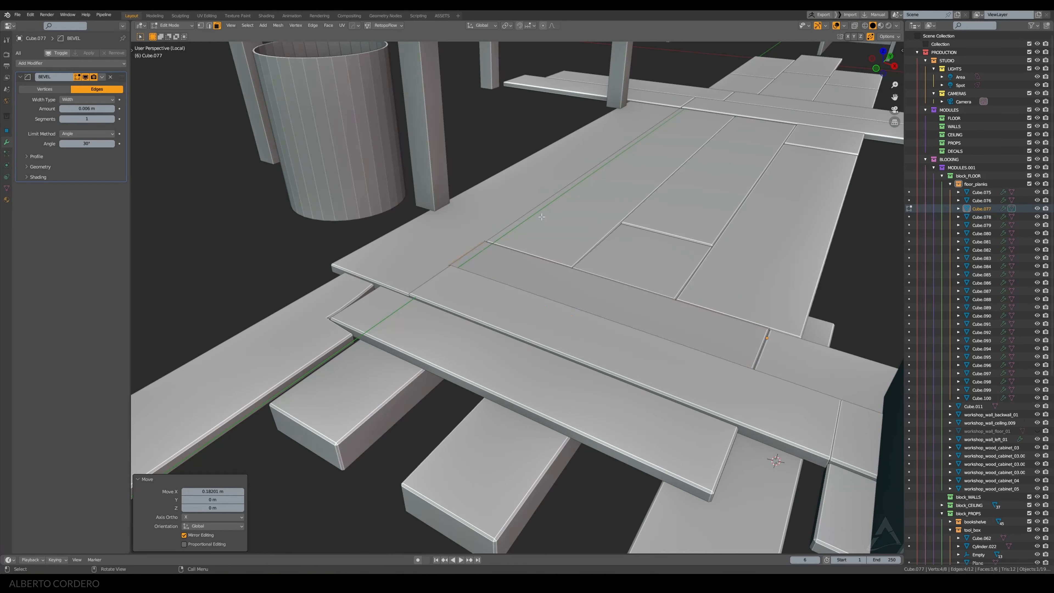
Unhide workshop_wall_floor_01 and lower it 0.07 m along Z so it sits beneath the supporting beams
key(KP_0)
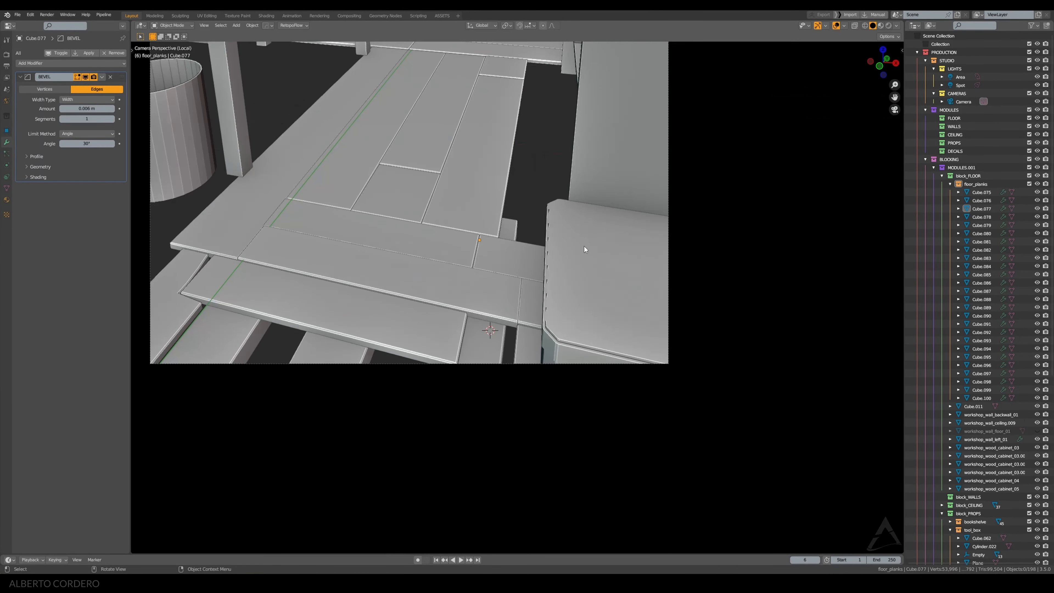
scroll(584, 249, down, 4)
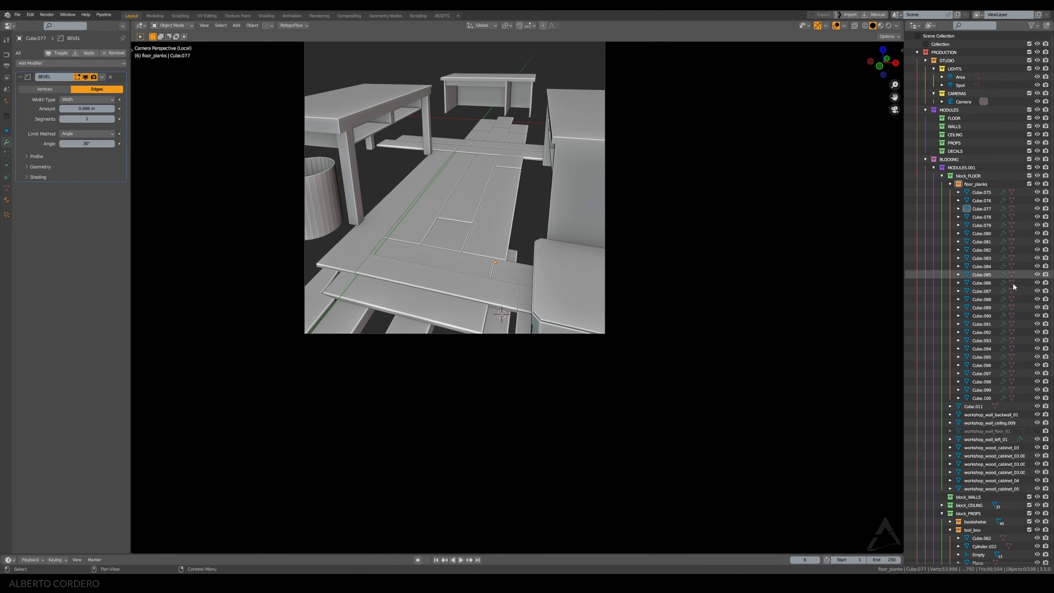
click(1037, 431)
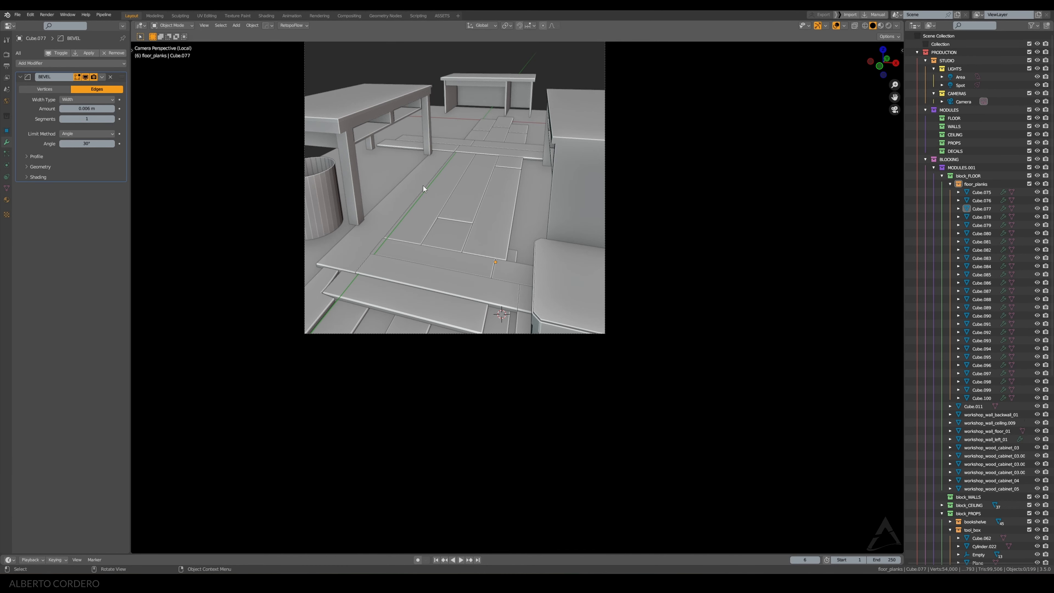
click(381, 173)
key(KP_1)
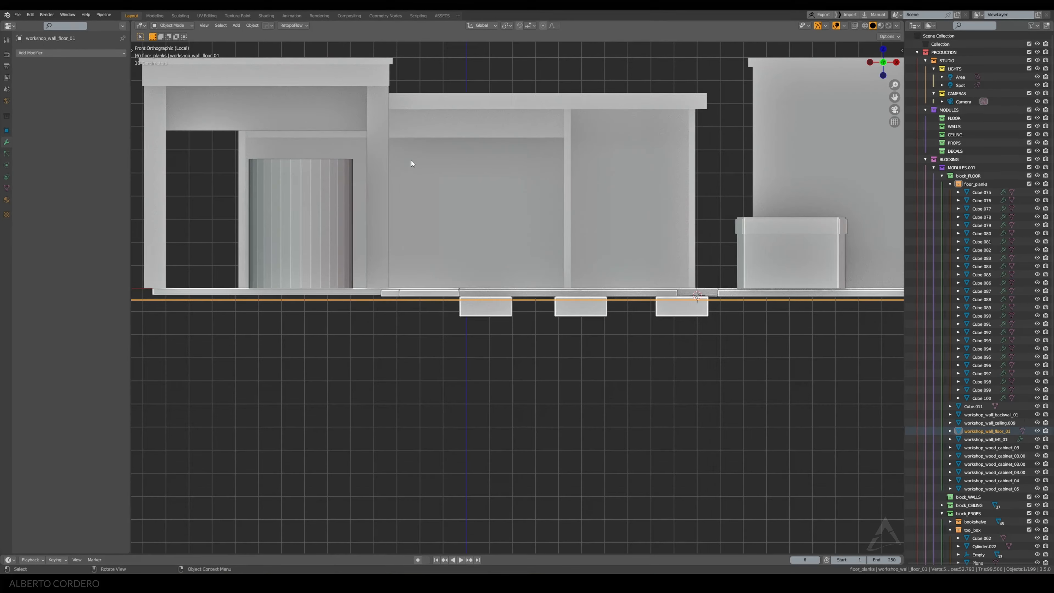
scroll(535, 290, up, 2)
key(g)
click(539, 287)
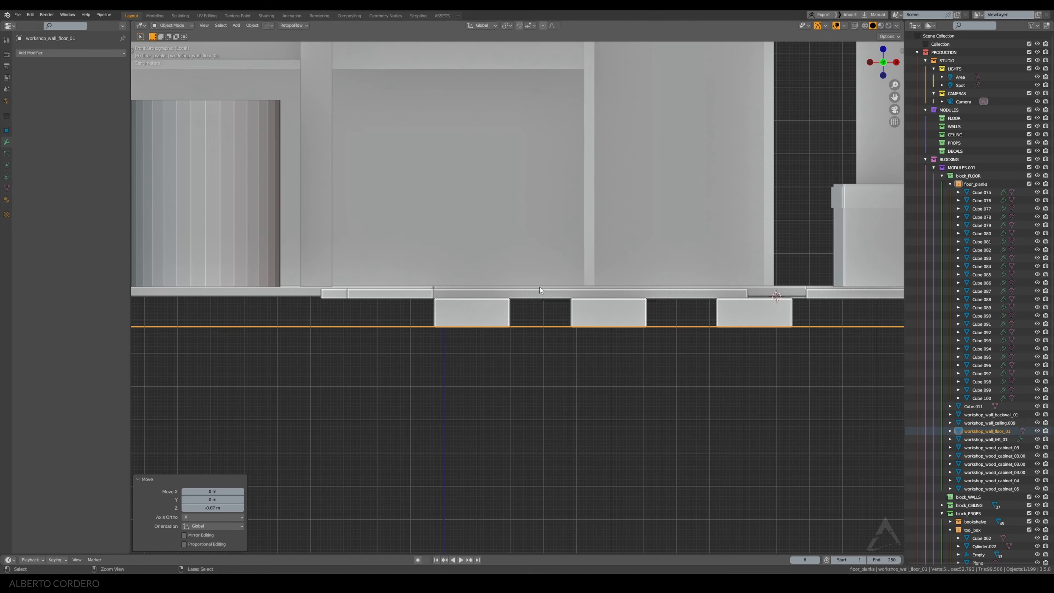
Check the lowered floor through the camera with x-ray and rendered shading, and return to solid shading
middle_drag(539, 286, 541, 254)
key(KP_0)
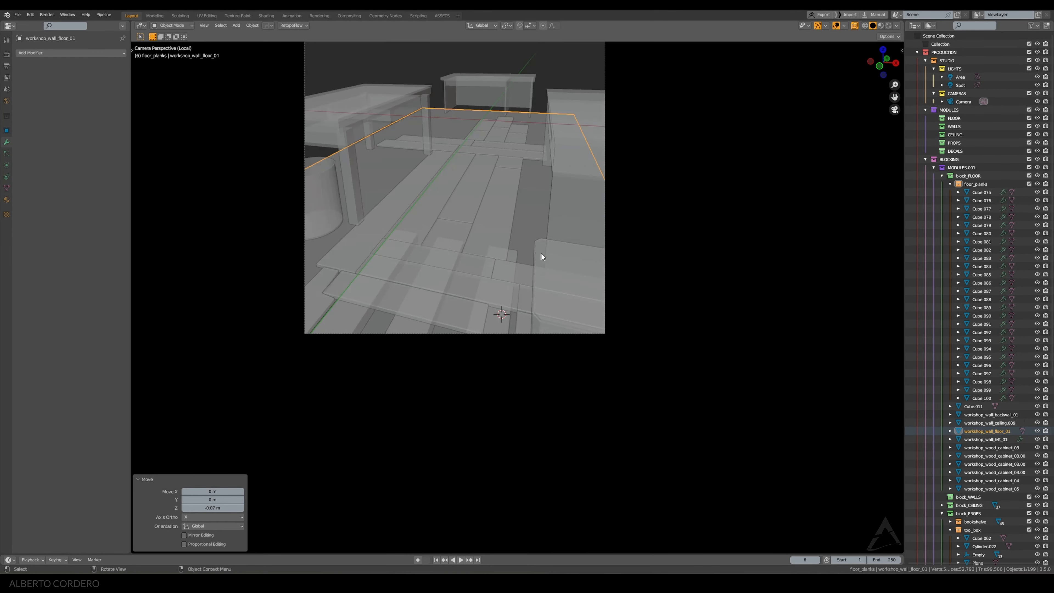
key(alt+z)
key(alt+a)
key(shift+z)
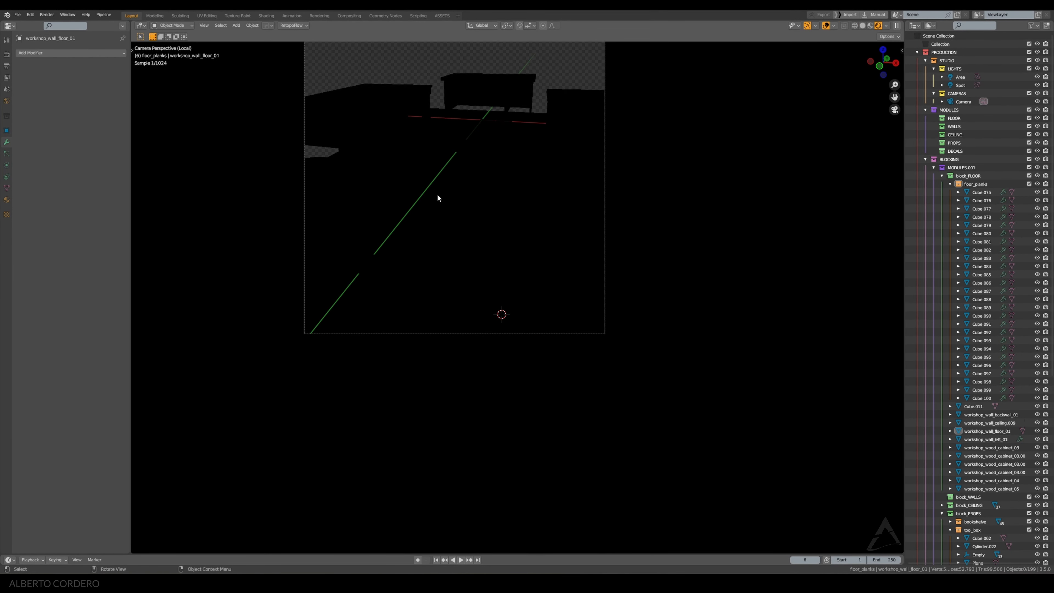
shift+middle_drag(419, 172, 482, 184)
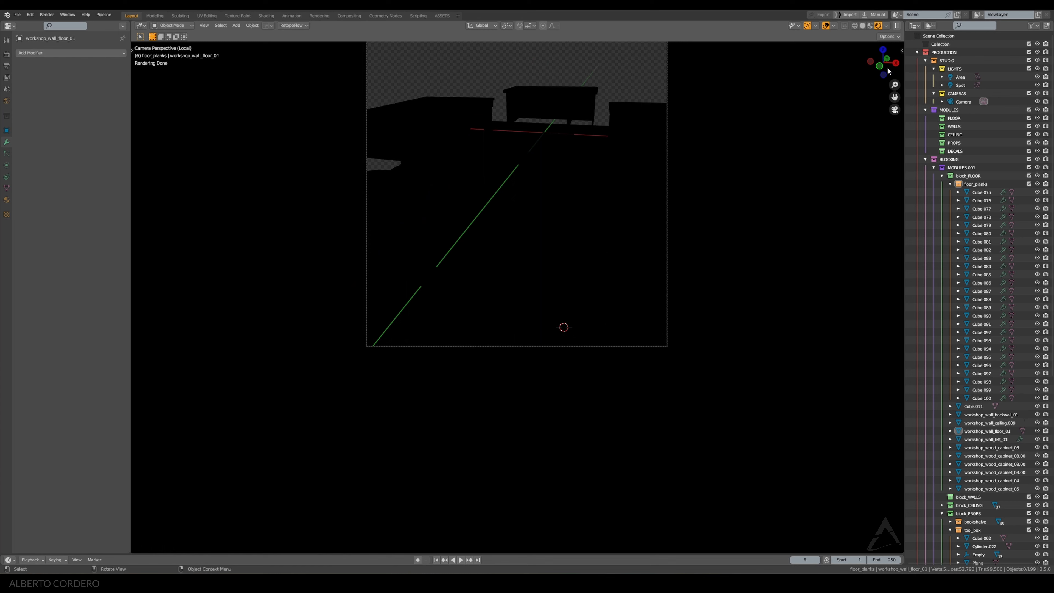
click(863, 26)
scroll(406, 249, up, 2)
shift+middle_drag(406, 249, 474, 220)
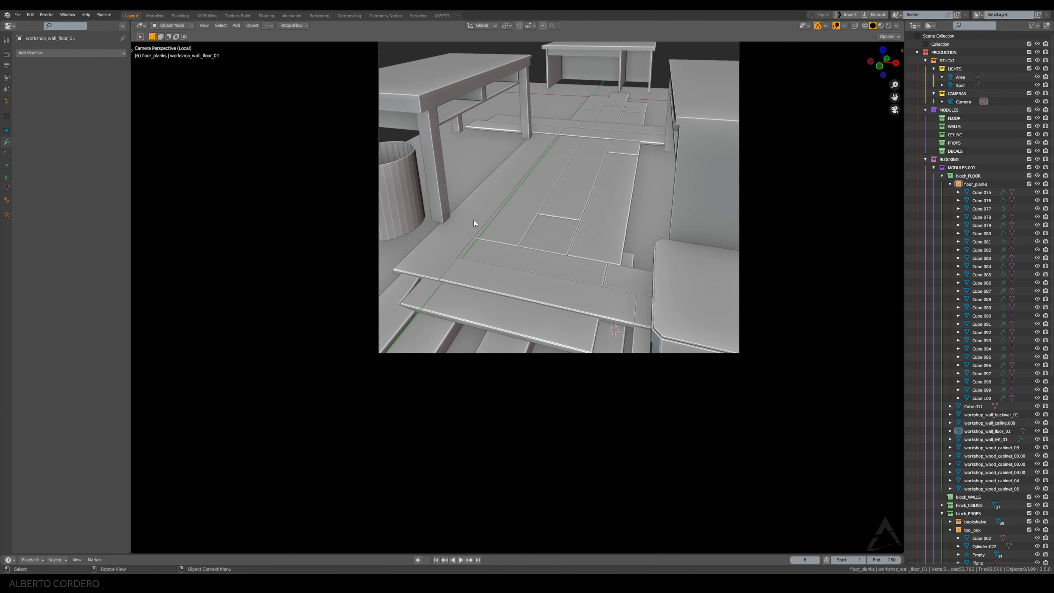
Duplicate the long lengthwise plank from the top view and place the copy about -0.26 m in X and -1.1 m in Y, beside the notched plank
click(492, 201)
key(KP_7)
key(alt+z)
shift+middle_drag(415, 317, 506, 110)
scroll(506, 110, down, 2)
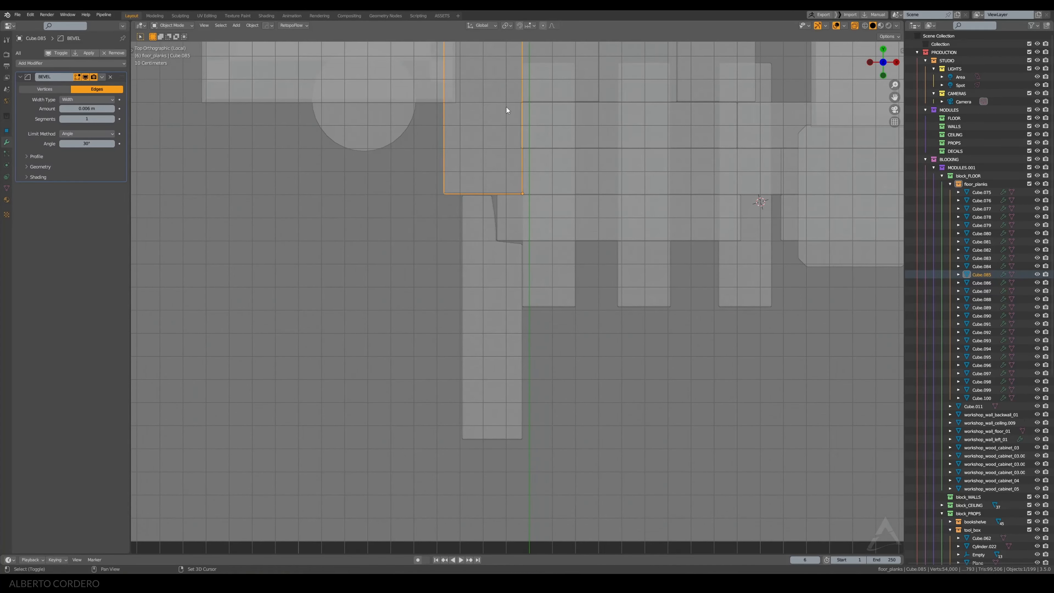
key(shift+d)
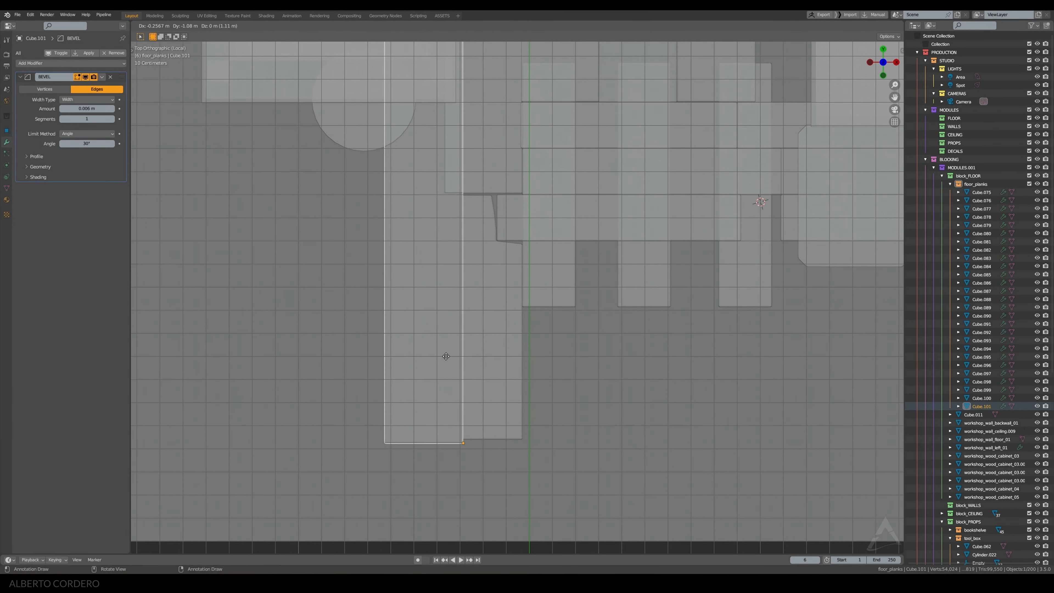
click(447, 358)
Widen the notched plank by moving its side about -0.009 m along X in Edit Mode to meet the new copy
click(466, 284)
key(Tab)
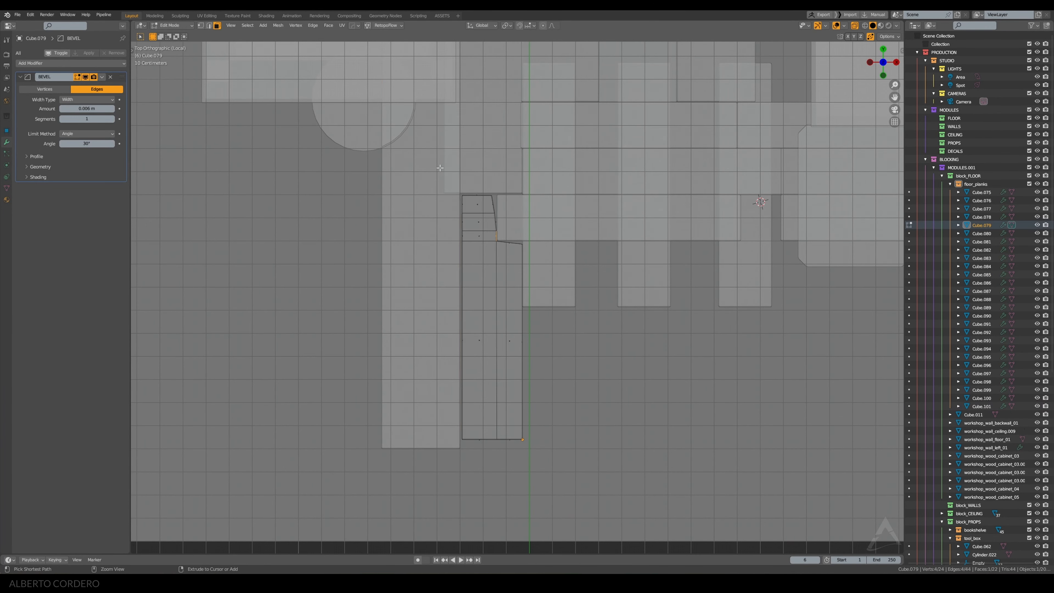
drag(470, 486, 469, 486)
scroll(470, 486, up, 1)
key(g)
key(x)
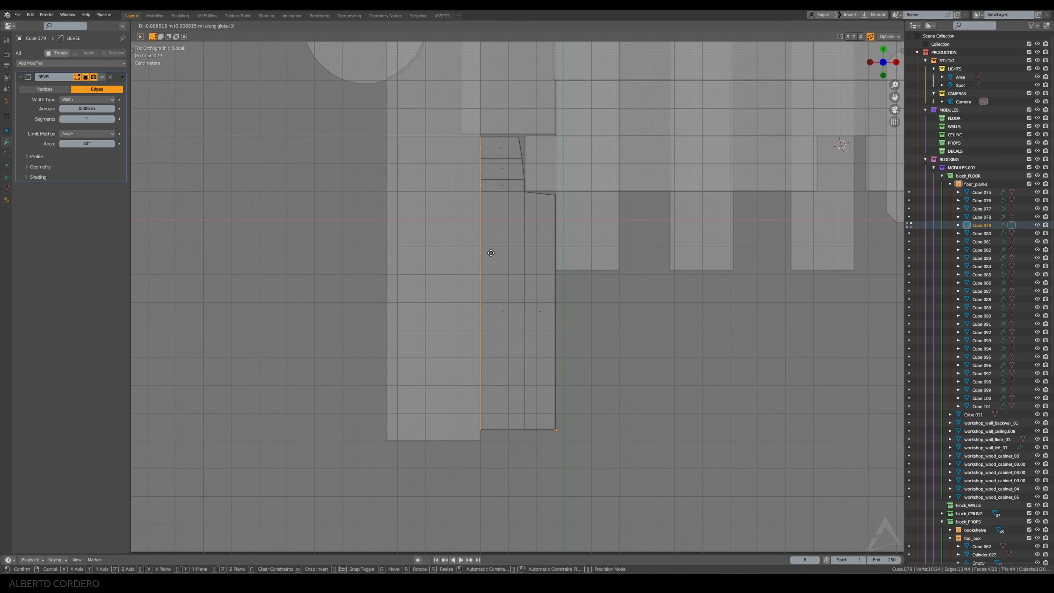
click(498, 245)
key(Tab)
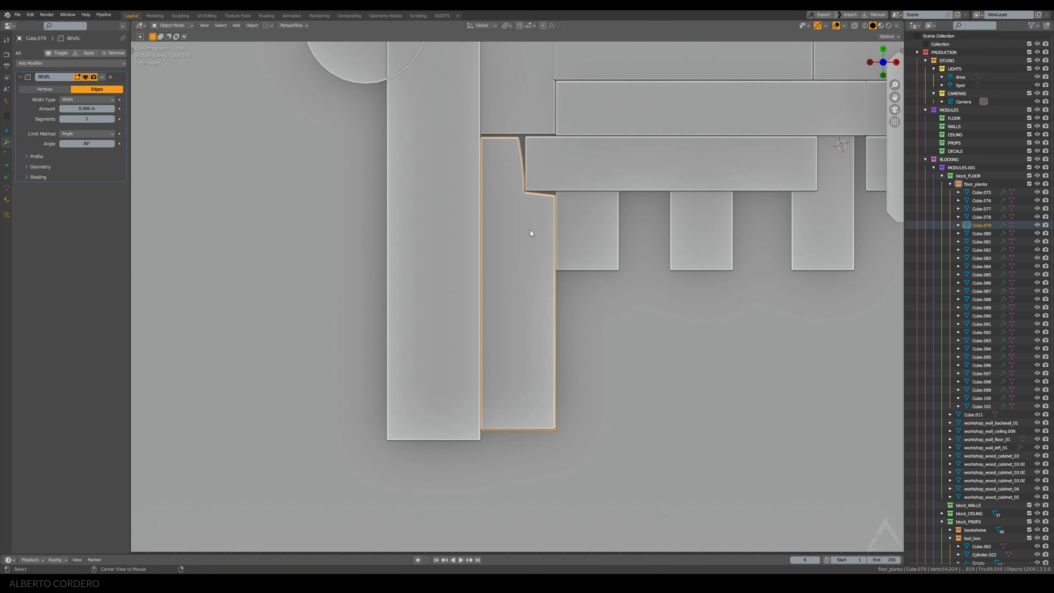
Lower the duplicated lengthwise plank along Z in the front view until it is level with the notched plank
key(alt+a)
middle_drag(530, 230, 510, 173)
click(472, 219)
scroll(375, 276, up, 6)
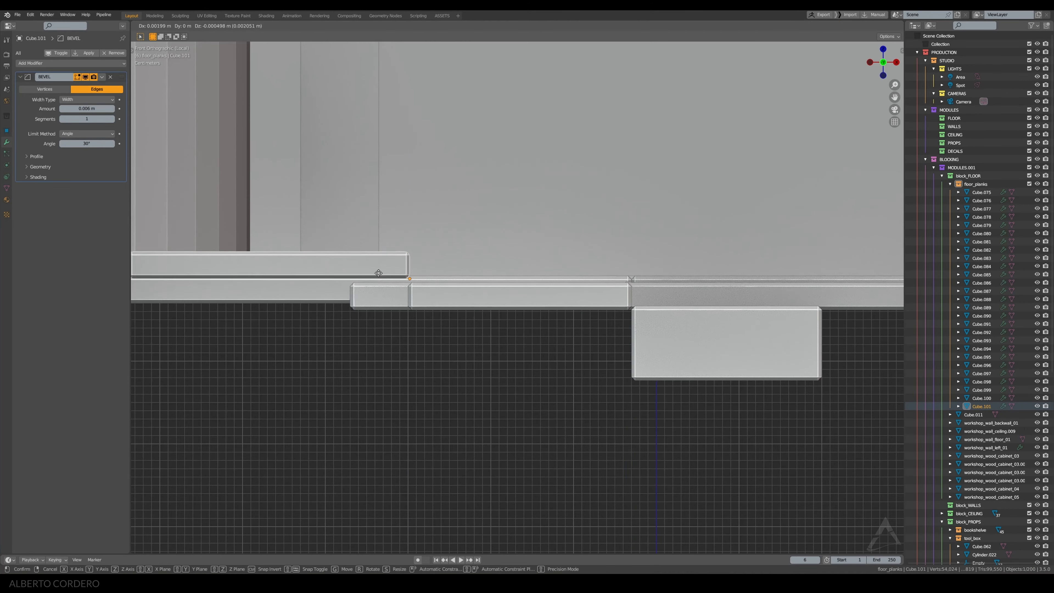
key(g)
key(z)
click(388, 299)
scroll(390, 290, down, 3)
middle_drag(389, 284, 452, 284)
key(alt+a)
shift+middle_drag(522, 183, 553, 252)
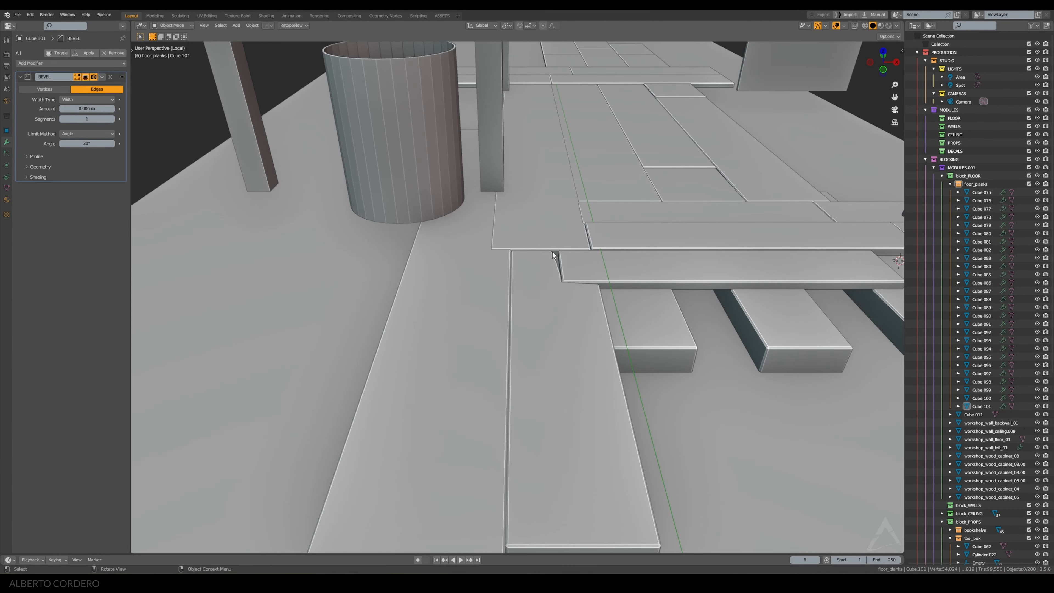
Shorten the duplicated plank in Edit Mode by moving its far end face about -0.99 m along Y
click(467, 273)
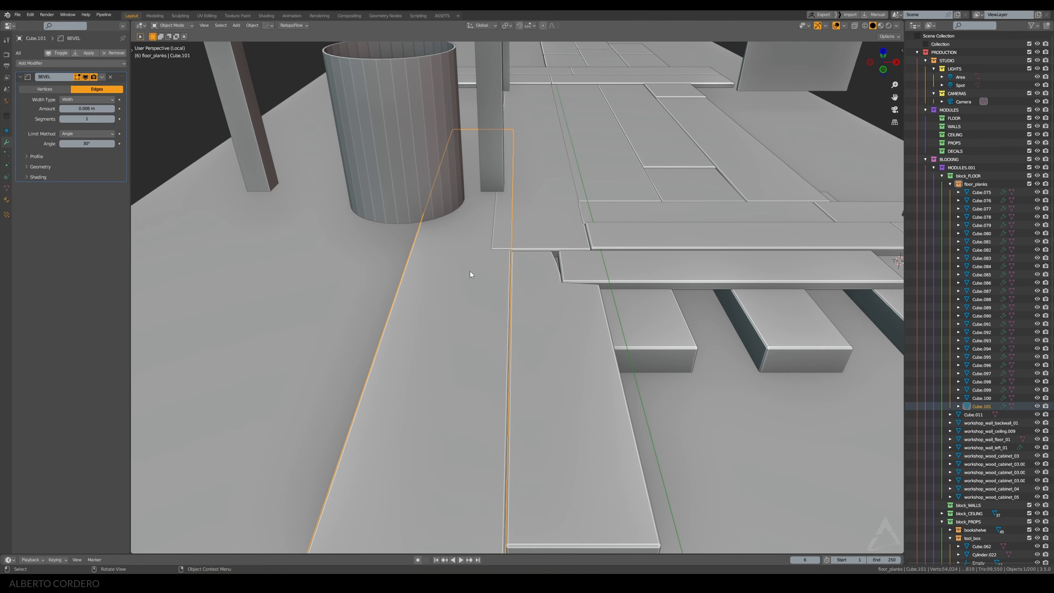
key(Tab)
alt+middle_drag(405, 155, 423, 151)
scroll(423, 151, down, 6)
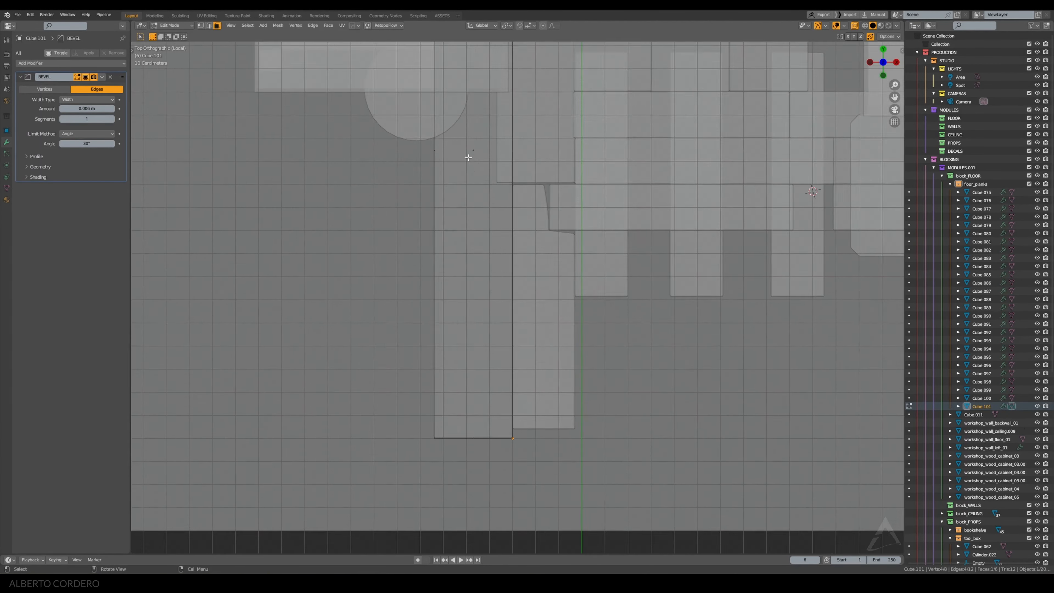
shift+middle_drag(496, 85, 497, 173)
scroll(498, 174, up, 2)
key(g)
key(y)
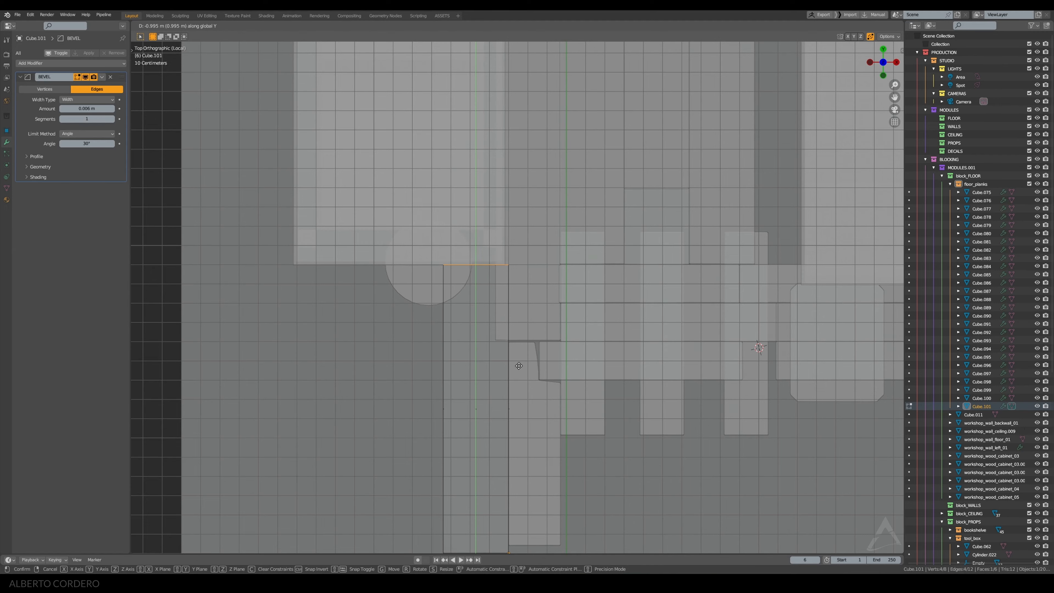
click(519, 366)
middle_drag(518, 365, 458, 325)
key(alt+z)
scroll(549, 261, up, 3)
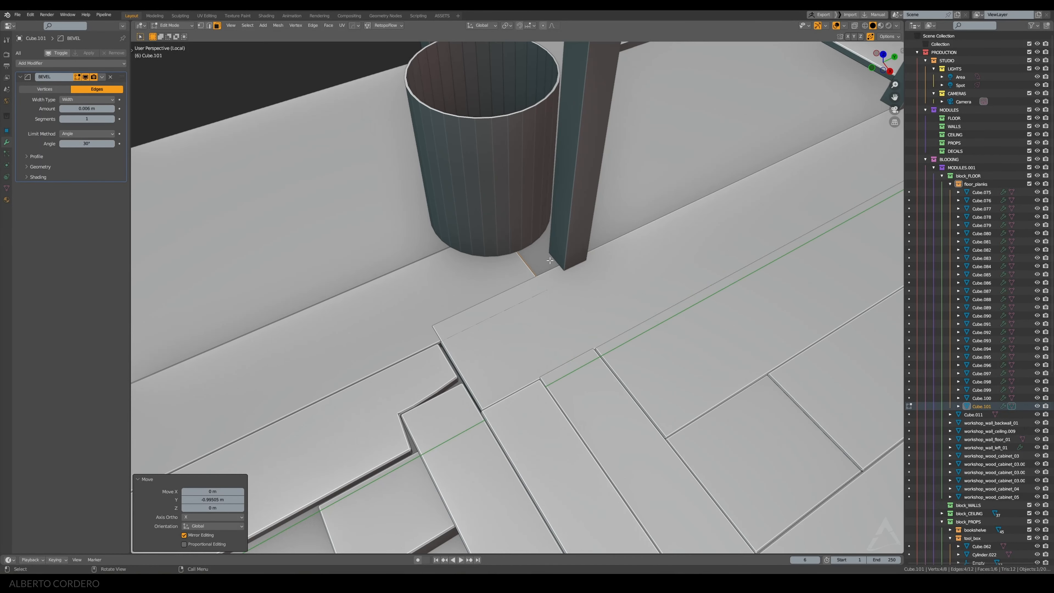
Adjust snapping and trim the same end face along Y until it lines up with the neighbouring plank's end, and return to Object Mode
key(ctrl+shift+Tab)
click(460, 285)
key(g)
key(y)
click(437, 323)
scroll(424, 305, down, 2)
shift+middle_drag(407, 293, 610, 228)
key(Tab)
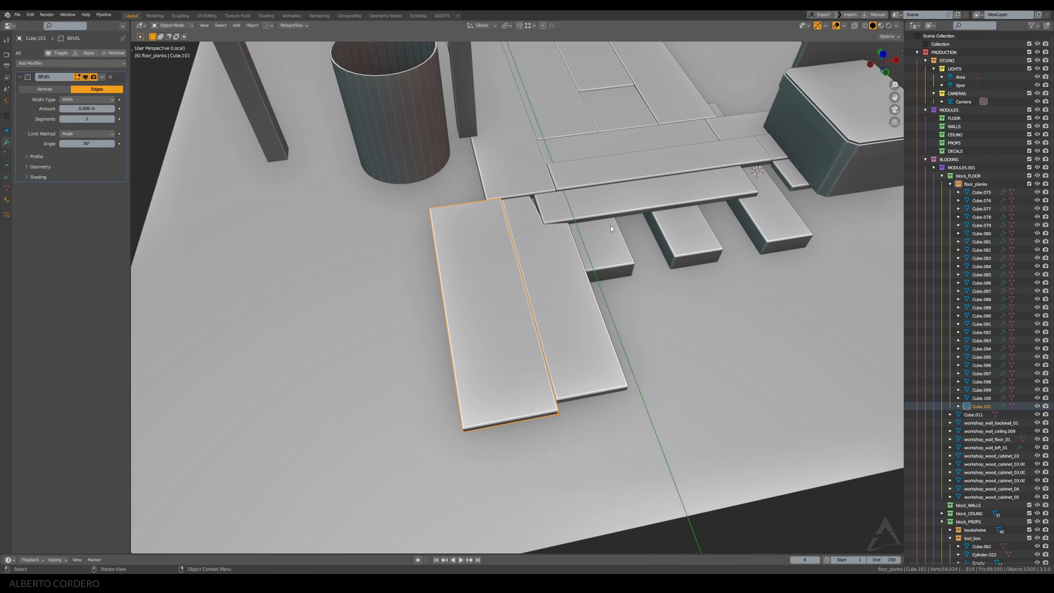
Duplicate the shortened plank from the top view and move the copy about 1.116 m along Y, end to end with it
key(KP_7)
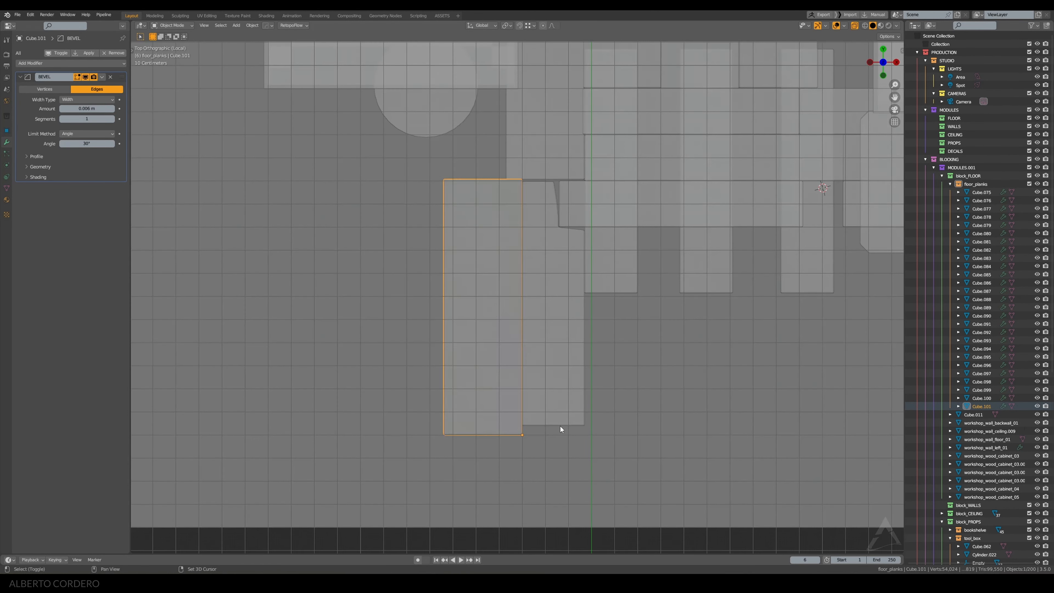
key(shift+d)
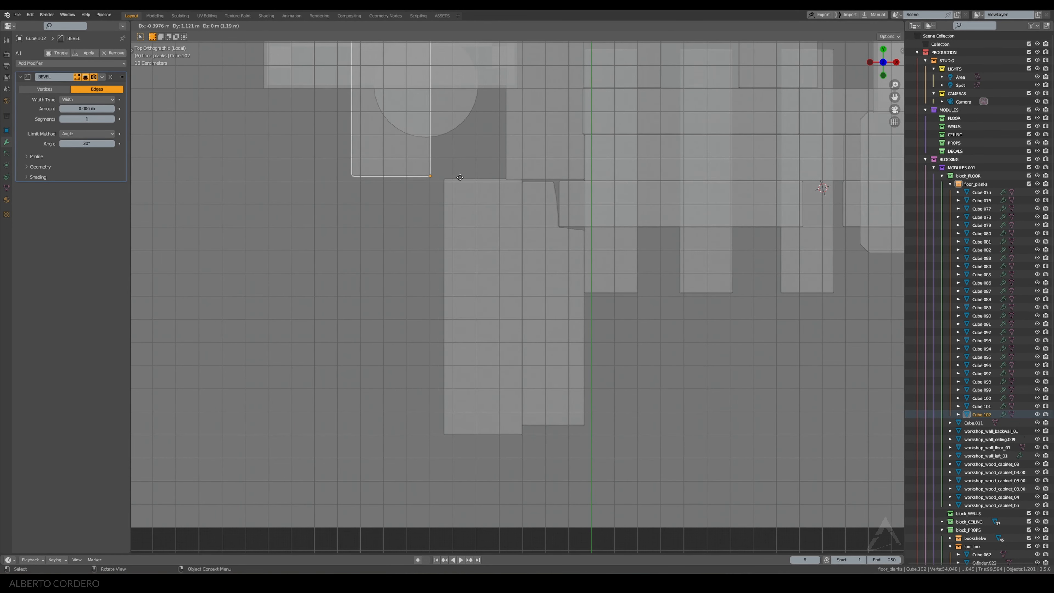
key(y)
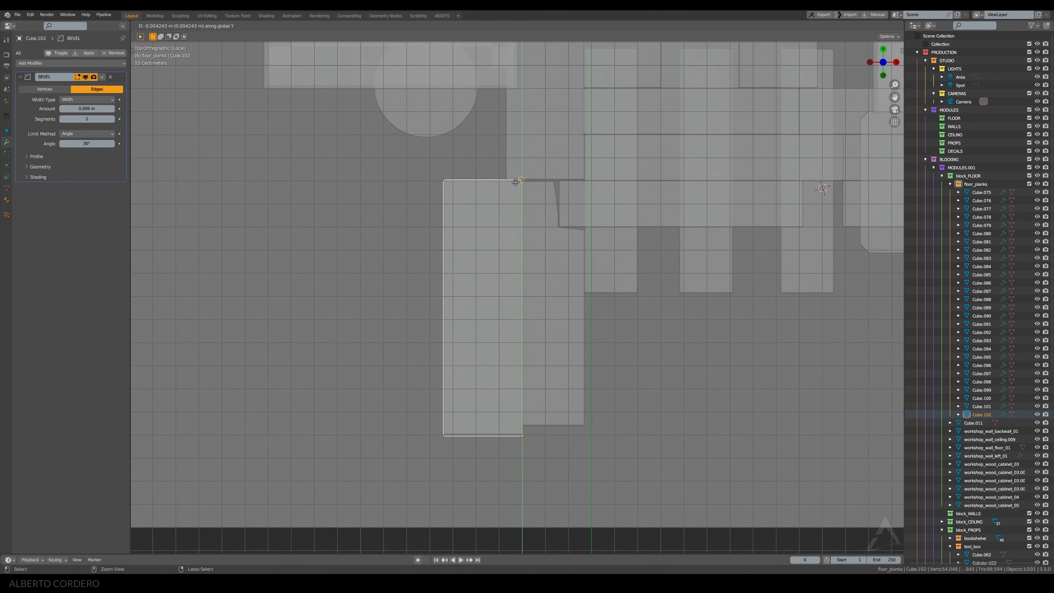
click(501, 176)
scroll(506, 171, up, 1)
Adjust snapping and shift the new copy about -0.006 m along Y and -0.07 m overall along X, against the long plank's side
key(ctrl+shift+Tab)
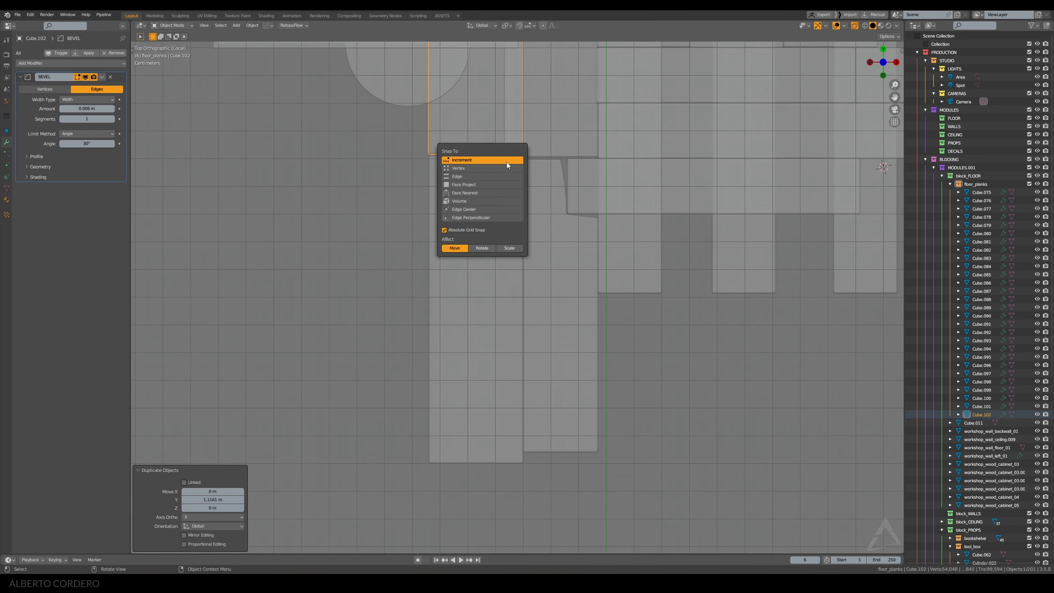
click(506, 167)
shift+middle_drag(479, 146, 480, 249)
scroll(480, 249, up, 3)
key(g)
key(y)
key(x)
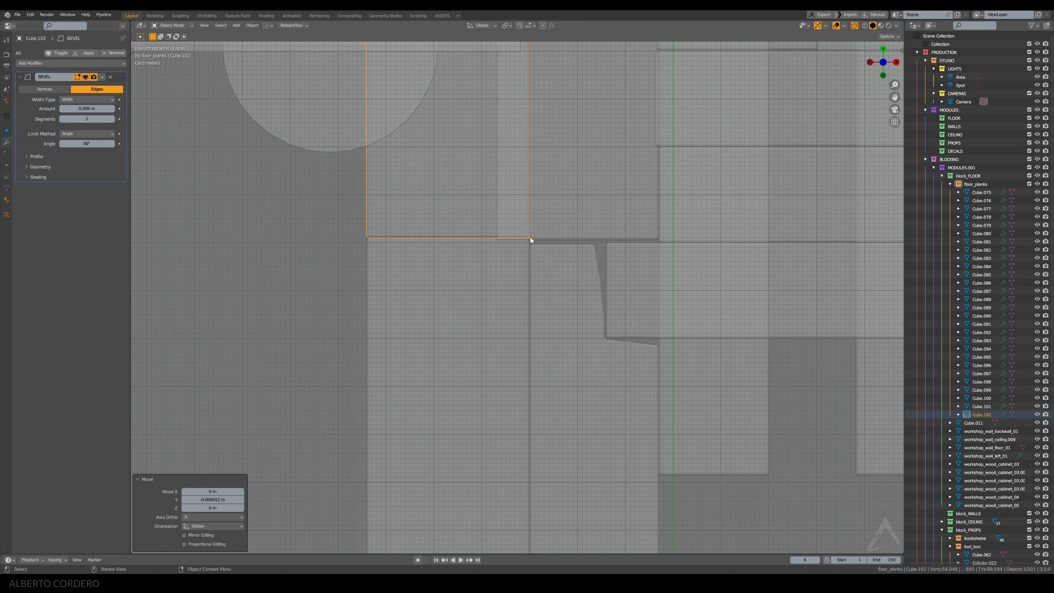
click(498, 234)
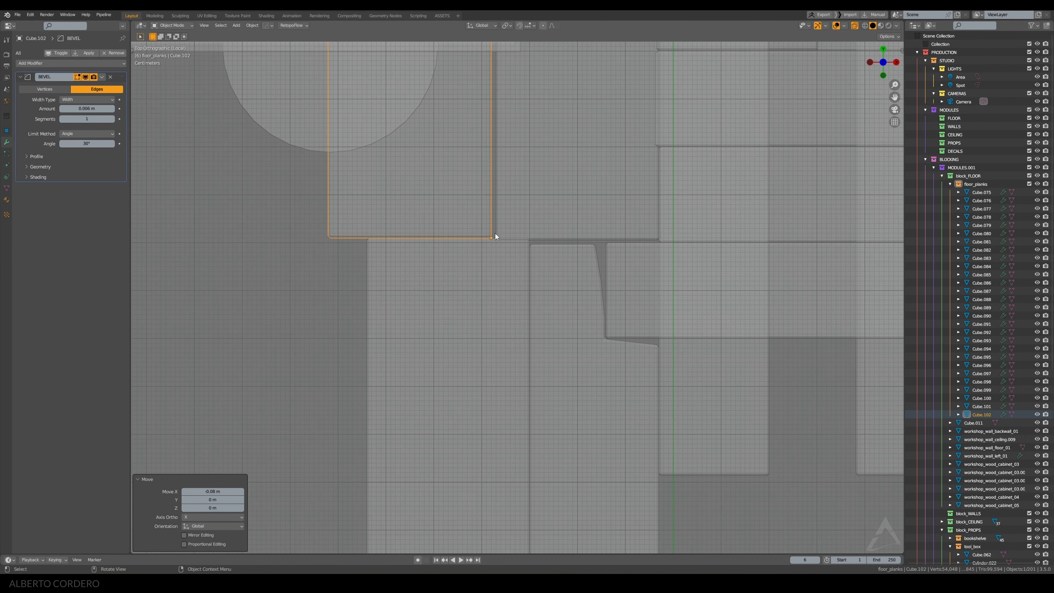
key(g)
key(x)
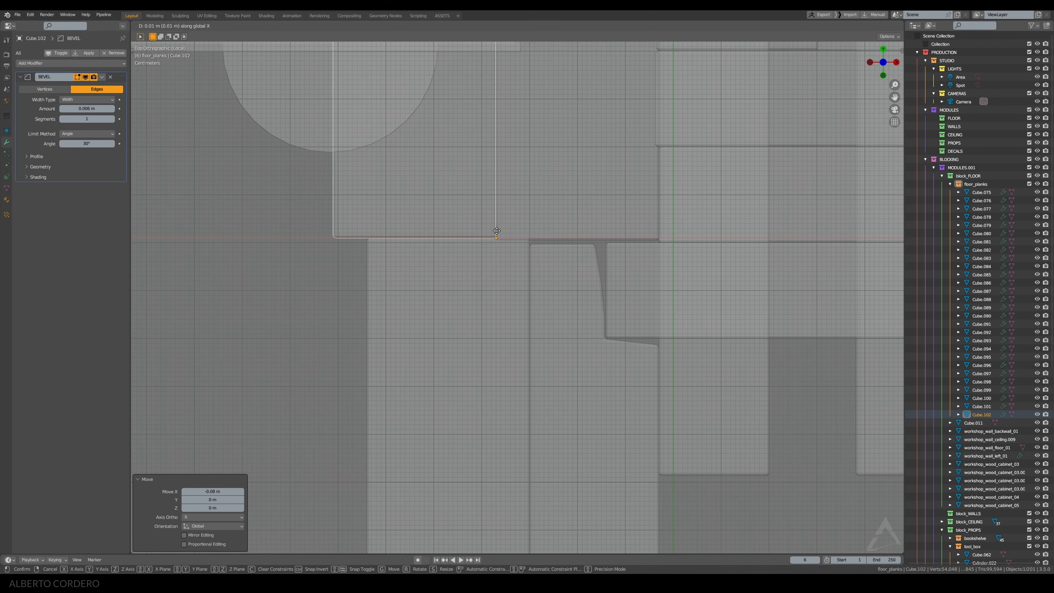
click(496, 231)
Narrow the new copy in Edit Mode by moving its outer side face inward along X, and return to Object Mode
scroll(469, 235, down, 2)
key(Tab)
scroll(444, 187, down, 3)
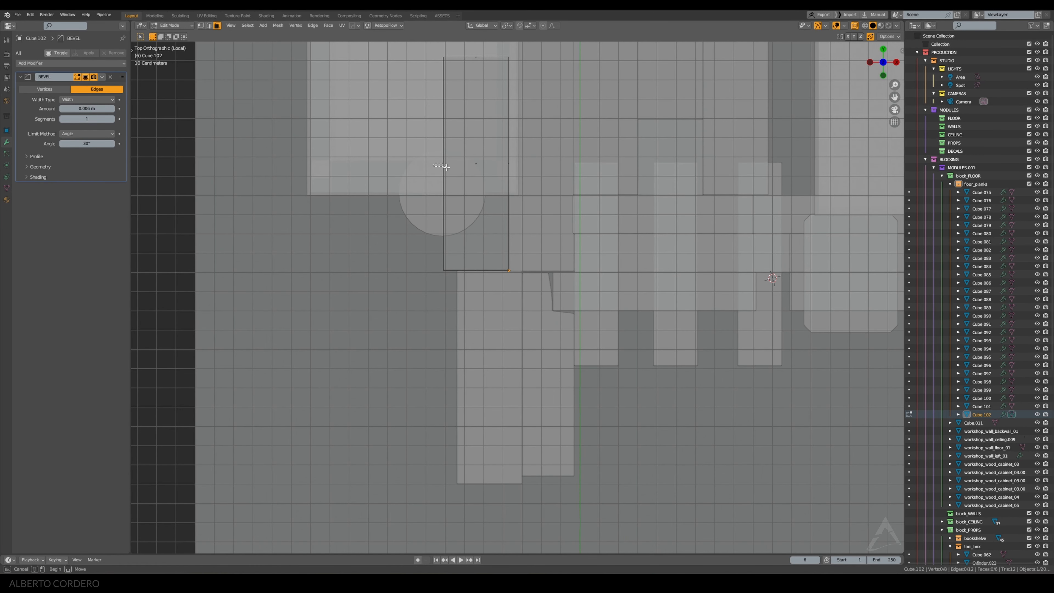
scroll(443, 162, up, 2)
key(g)
key(x)
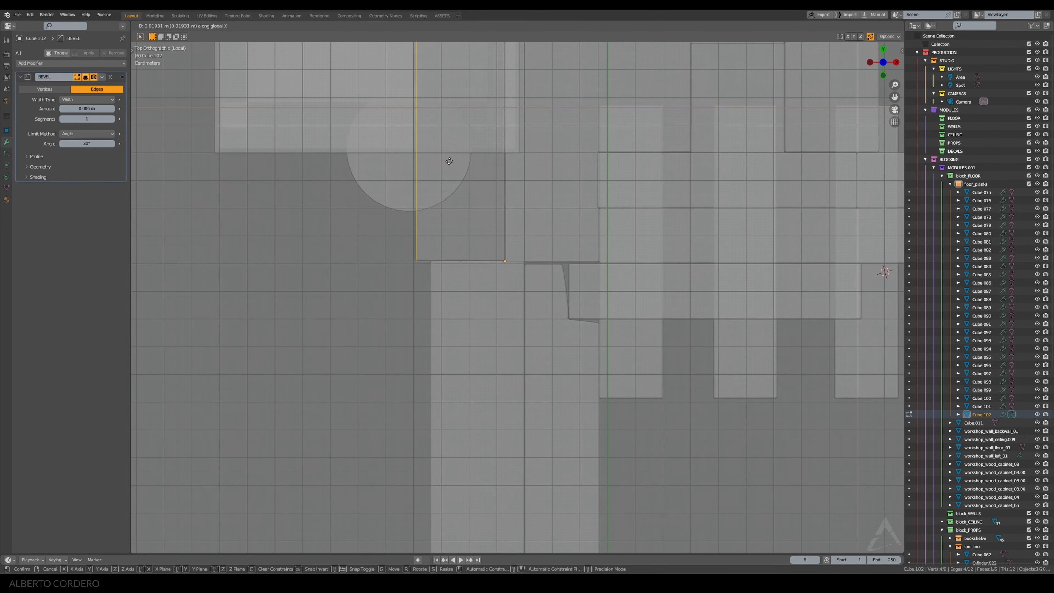
click(462, 159)
scroll(463, 160, down, 4)
key(Tab)
middle_drag(463, 160, 553, 238)
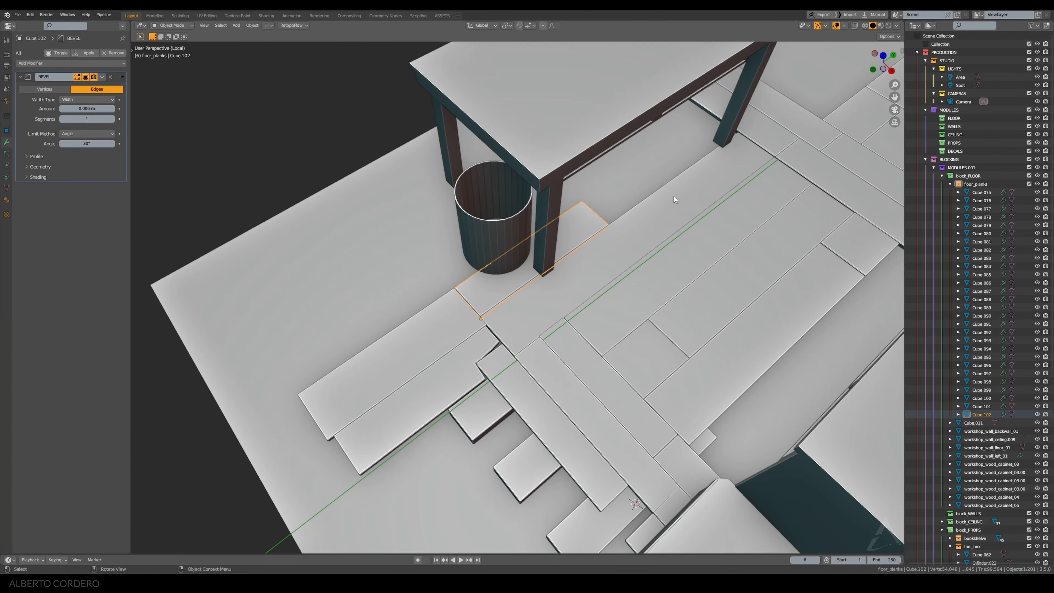
Extend the narrowed plank beneath the table by moving its far end face about 0.22 m along Y in Edit Mode
middle_drag(674, 196, 681, 267)
scroll(550, 227, up, 2)
key(Tab)
key(alt+z)
key(alt+z)
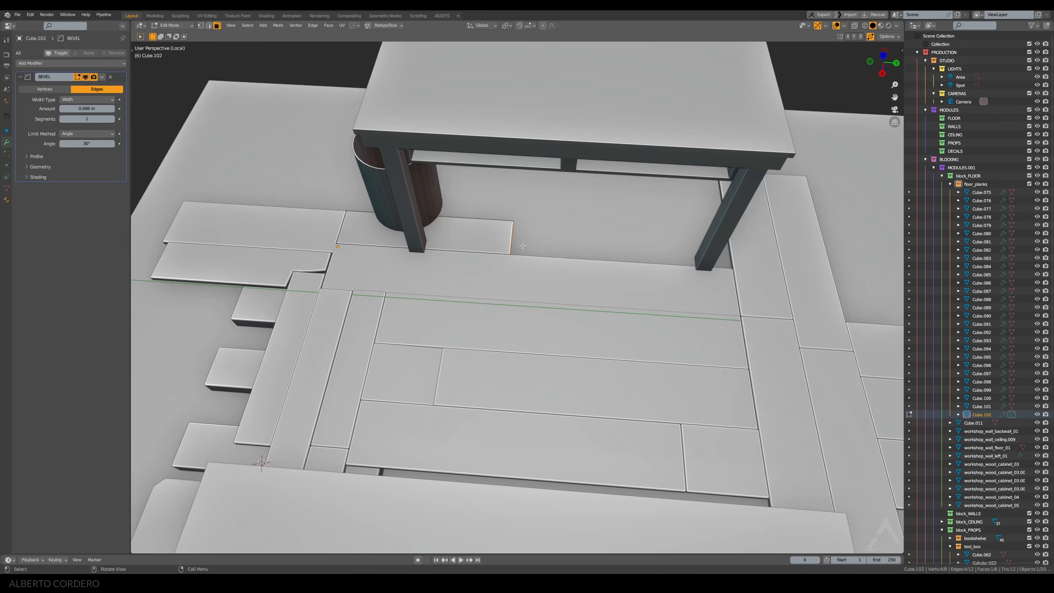
key(g)
key(y)
click(553, 249)
Pull the narrowed plank's far end face back about -0.039 m along Y from the top view, and return to Object Mode
key(KP_7)
key(alt+z)
scroll(442, 241, up, 4)
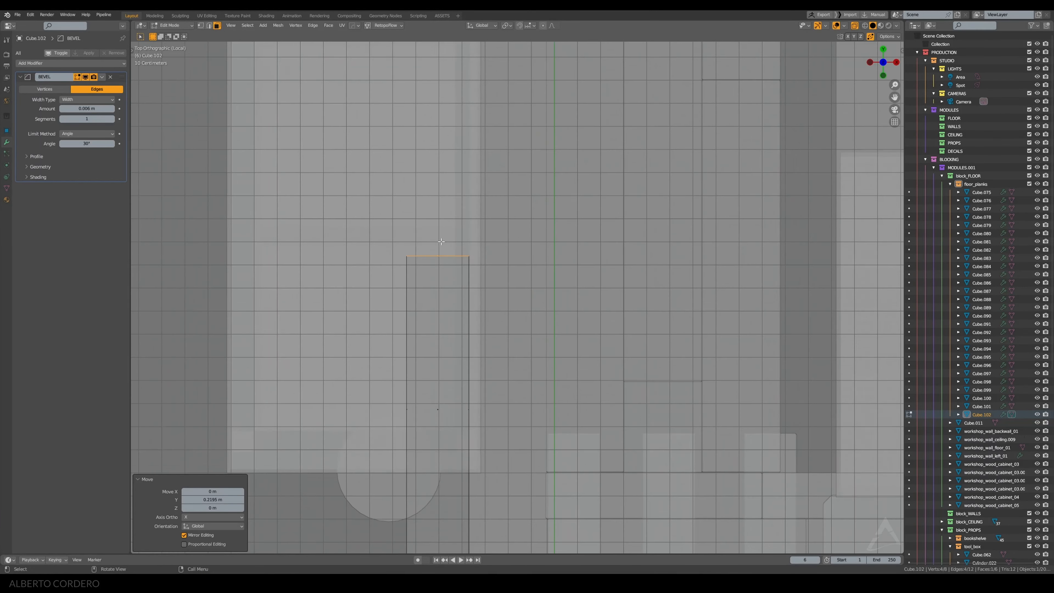
key(g)
click(444, 254)
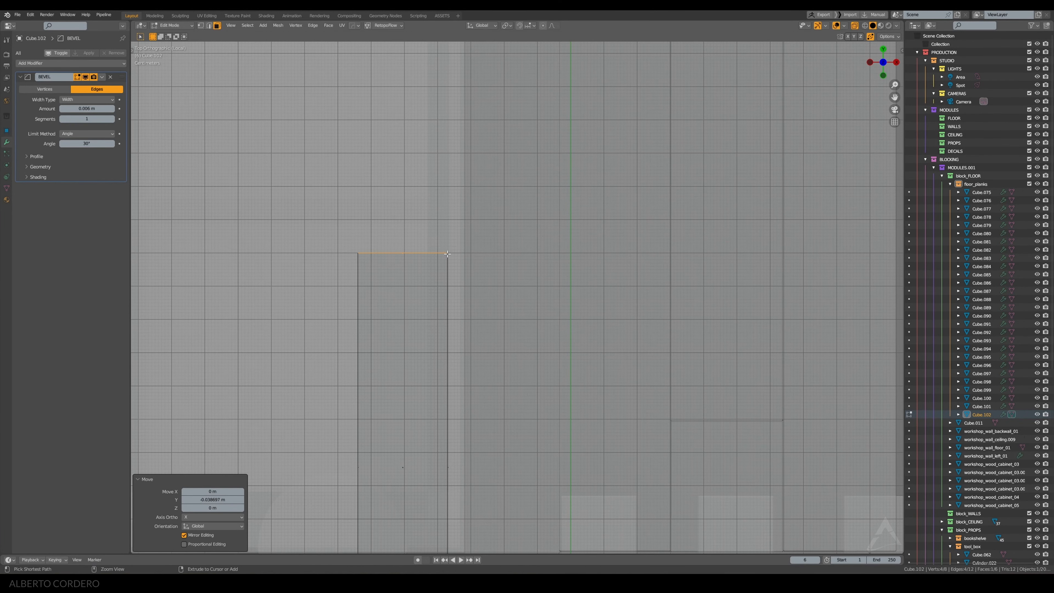
scroll(536, 258, down, 4)
key(Tab)
key(alt+z)
middle_drag(536, 257, 502, 270)
key(KP_7)
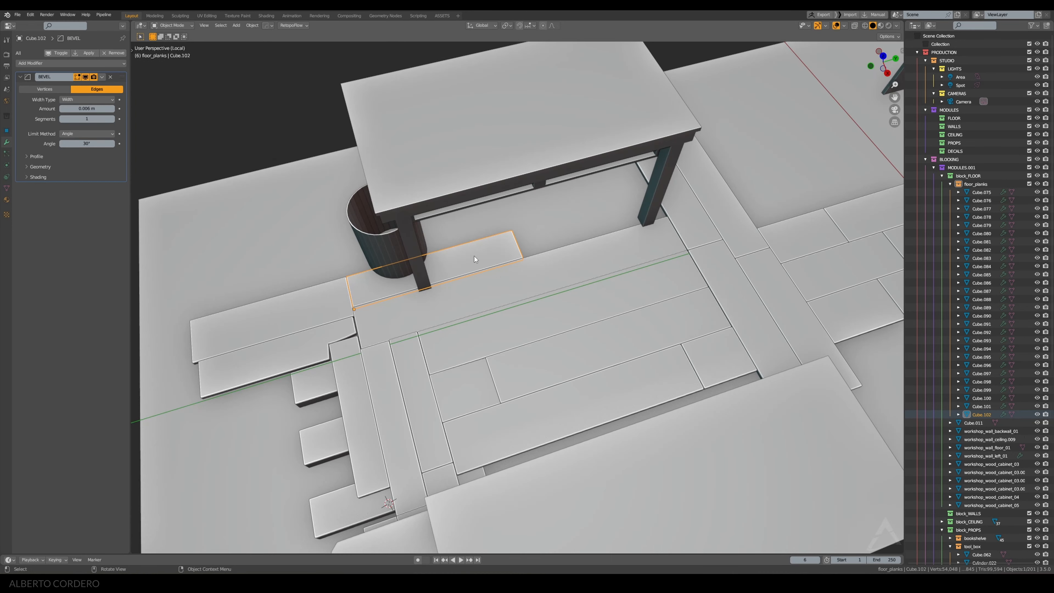
Duplicate the narrowed plank beneath the table and place the copy 1.19 m along Y
key(alt+z)
key(shift+d)
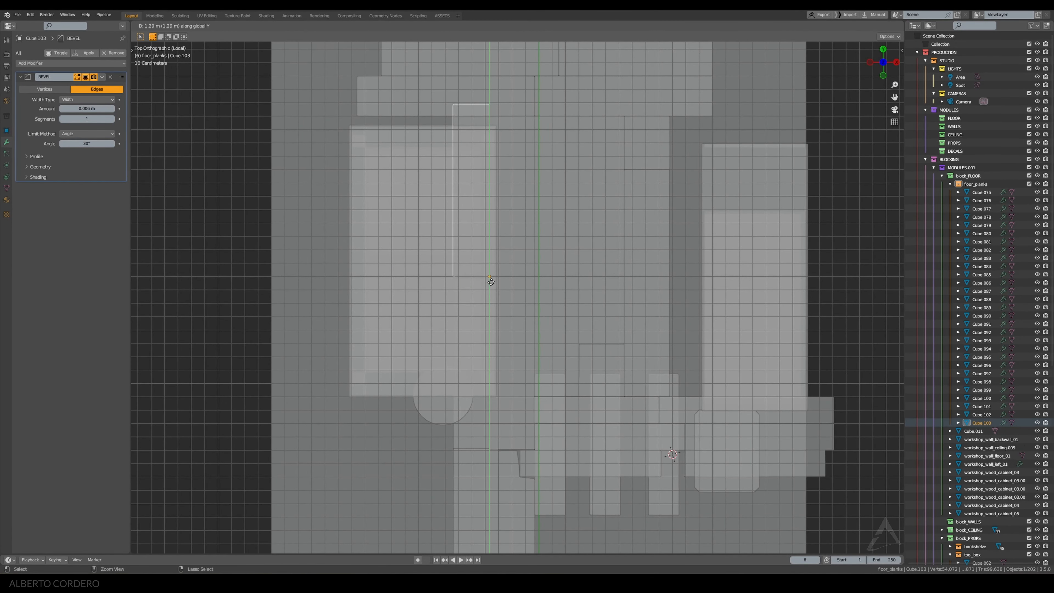
click(494, 291)
key(alt+z)
middle_drag(536, 297, 497, 251)
scroll(498, 249, up, 5)
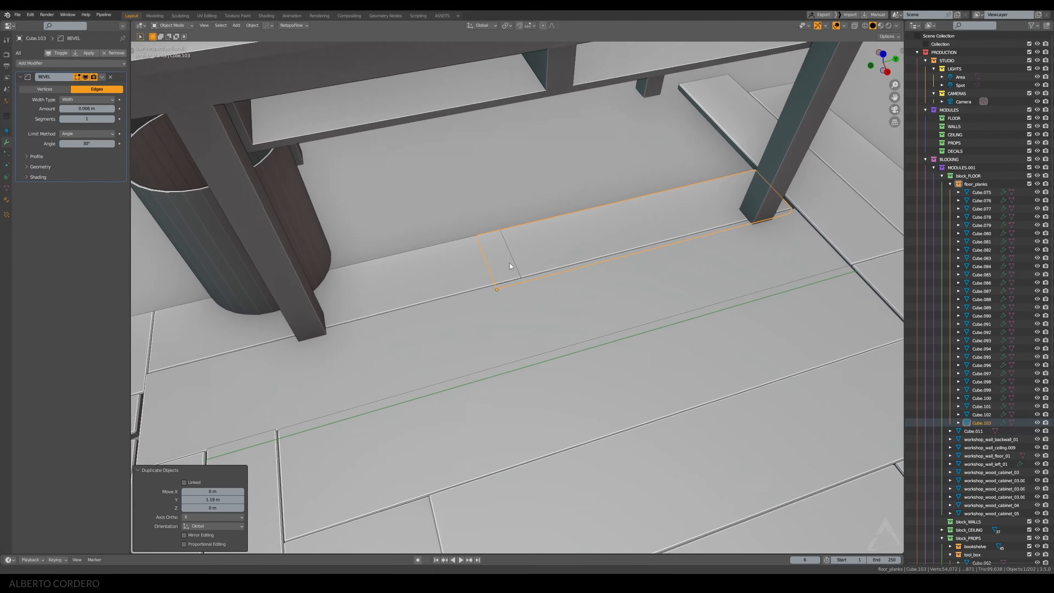
Adjust snapping and slide the copy slightly along Y until its near end meets the end of the first narrowed plank
key(ctrl+shift+Tab)
click(465, 273)
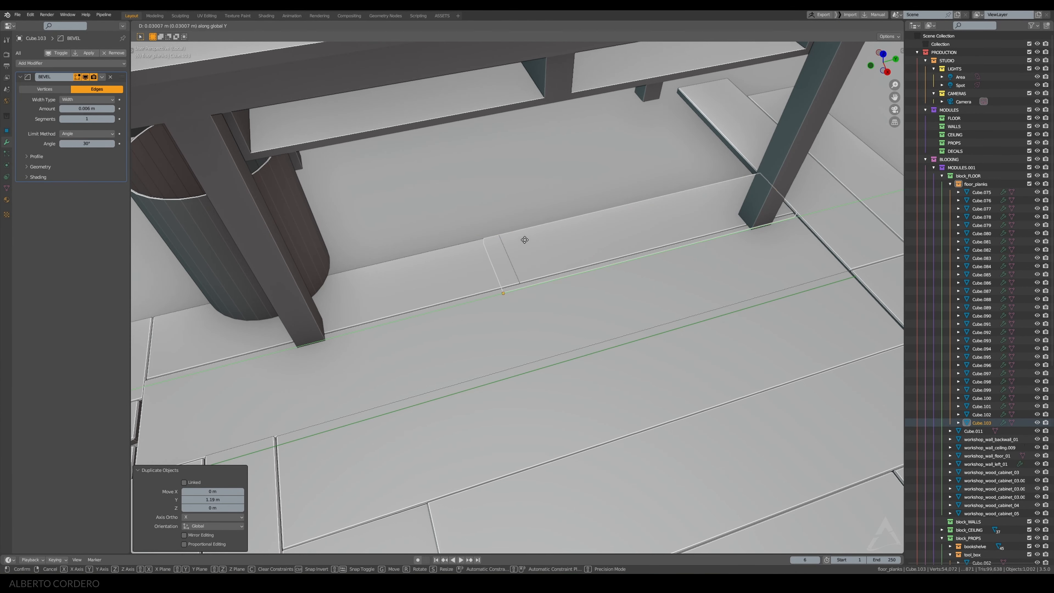
key(g)
click(510, 235)
scroll(510, 234, down, 5)
middle_drag(532, 238, 624, 279)
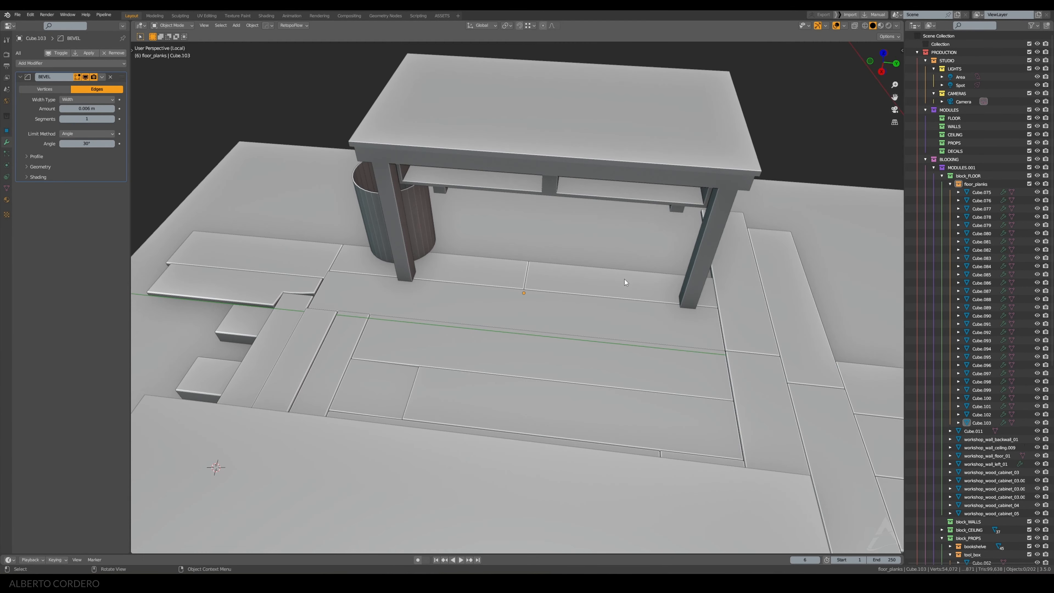
Shorten the copy in Edit Mode by moving its far end face back along Y to the crosswise planks, and return to Object Mode
key(KP_7)
shift+middle_drag(578, 147, 617, 285)
key(Tab)
key(alt+z)
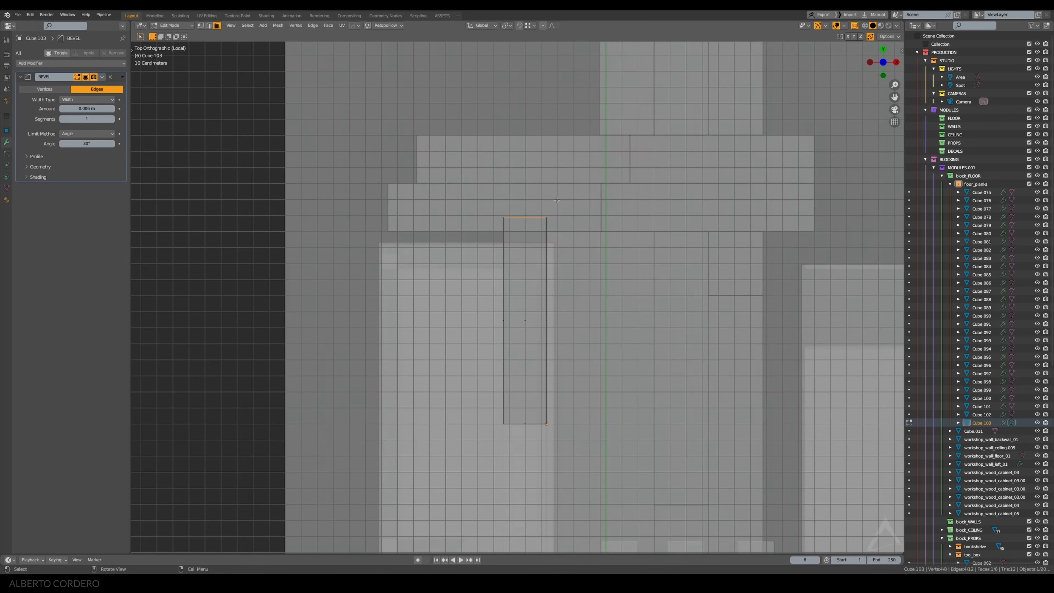
scroll(517, 214, up, 2)
scroll(545, 187, up, 1)
key(g)
key(y)
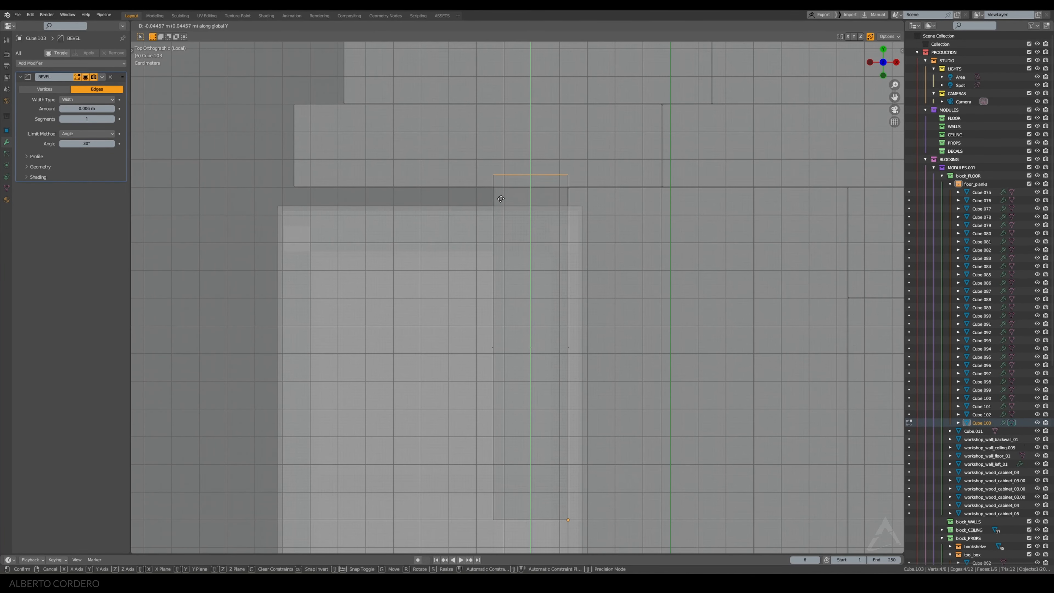
click(324, 185)
key(Tab)
key(alt+z)
middle_drag(631, 188, 630, 238)
Duplicate the outermost lengthwise floor plank on the cabinet side, leaving the copy in place over the original
key(KP_0)
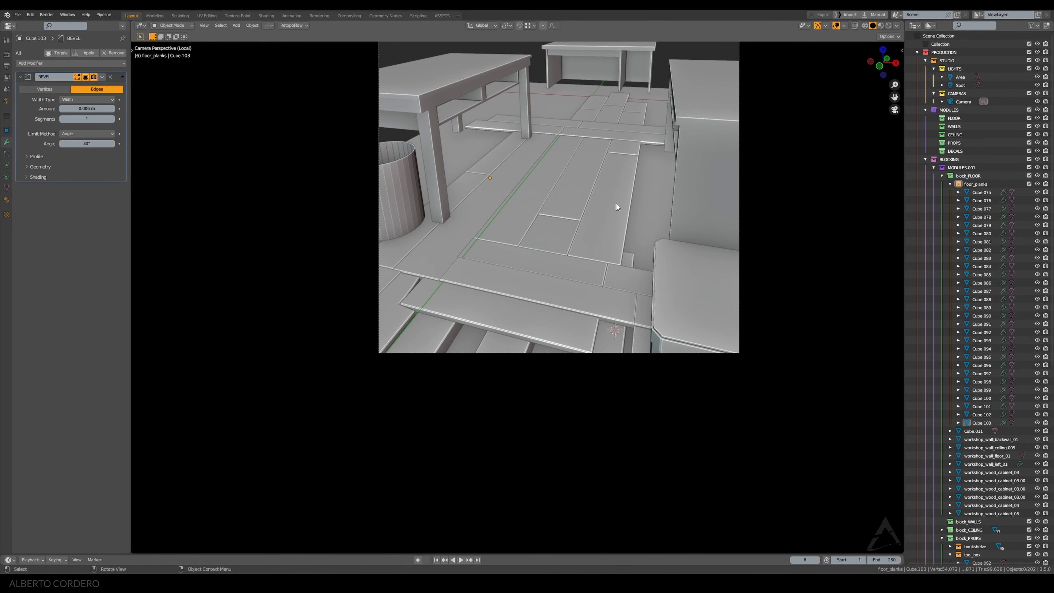
shift+middle_drag(616, 203, 545, 192)
scroll(544, 192, up, 1)
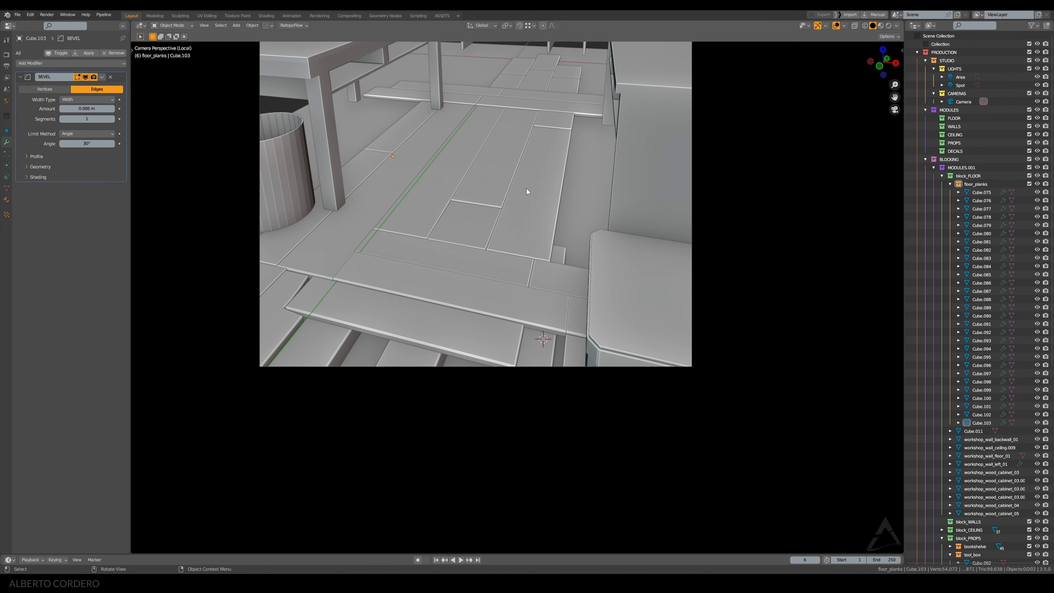
click(407, 157)
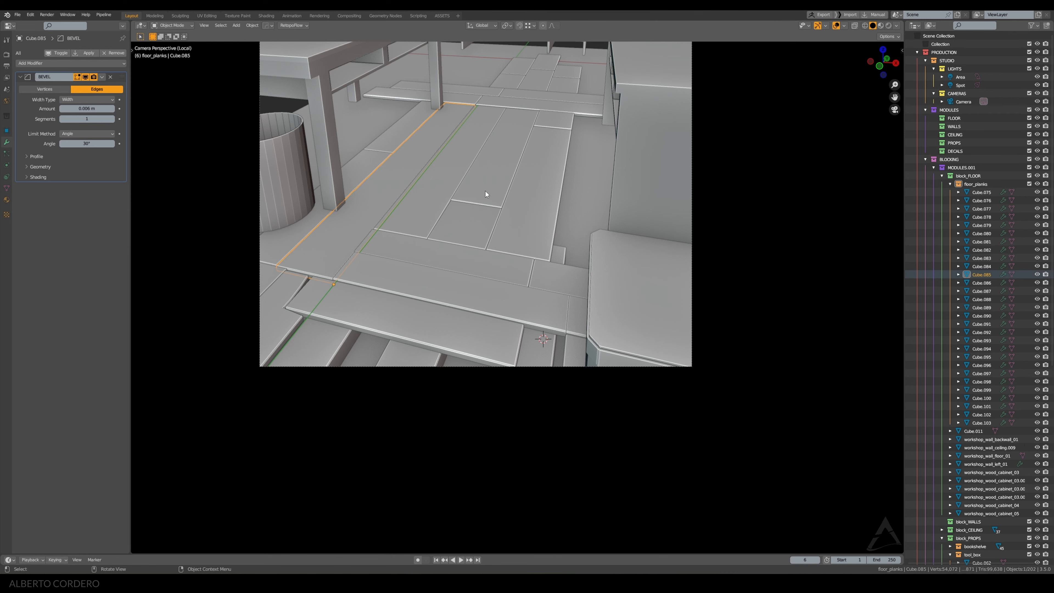
click(538, 197)
key(KP_7)
scroll(679, 181, down, 2)
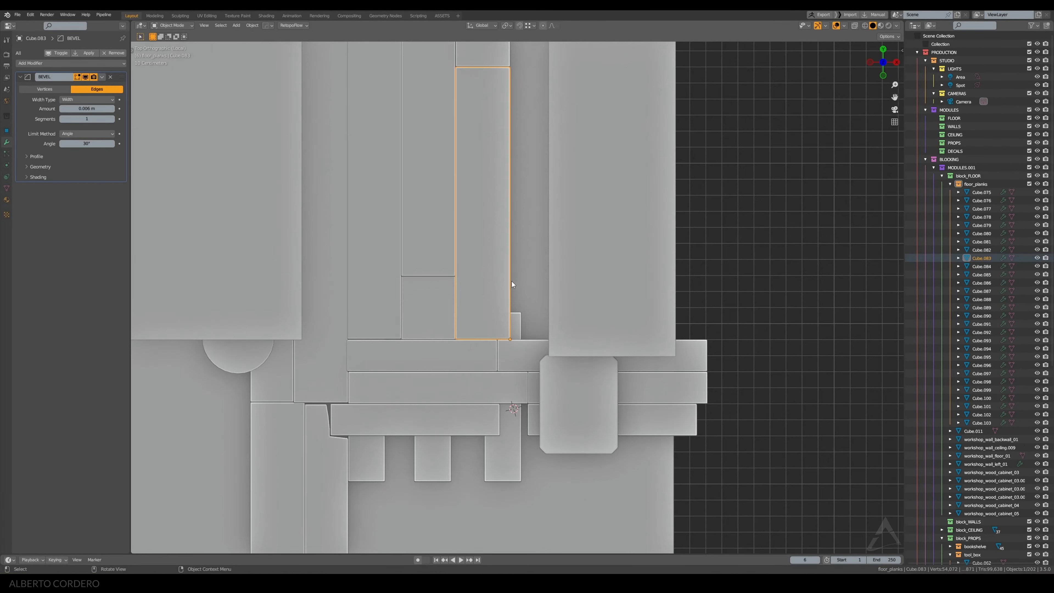
scroll(511, 281, up, 5)
key(shift+d)
key(y)
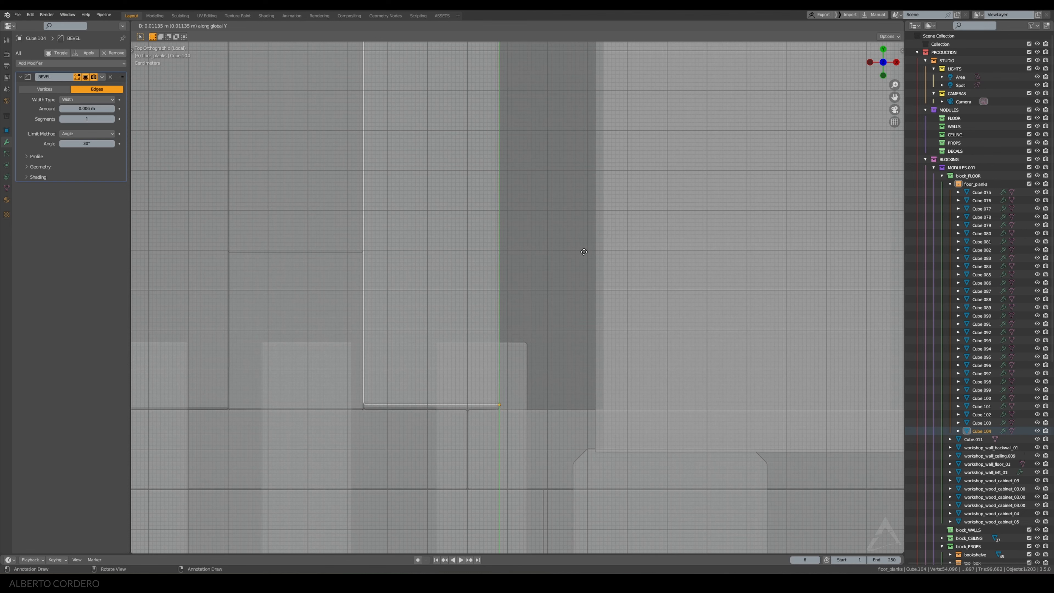
key(x)
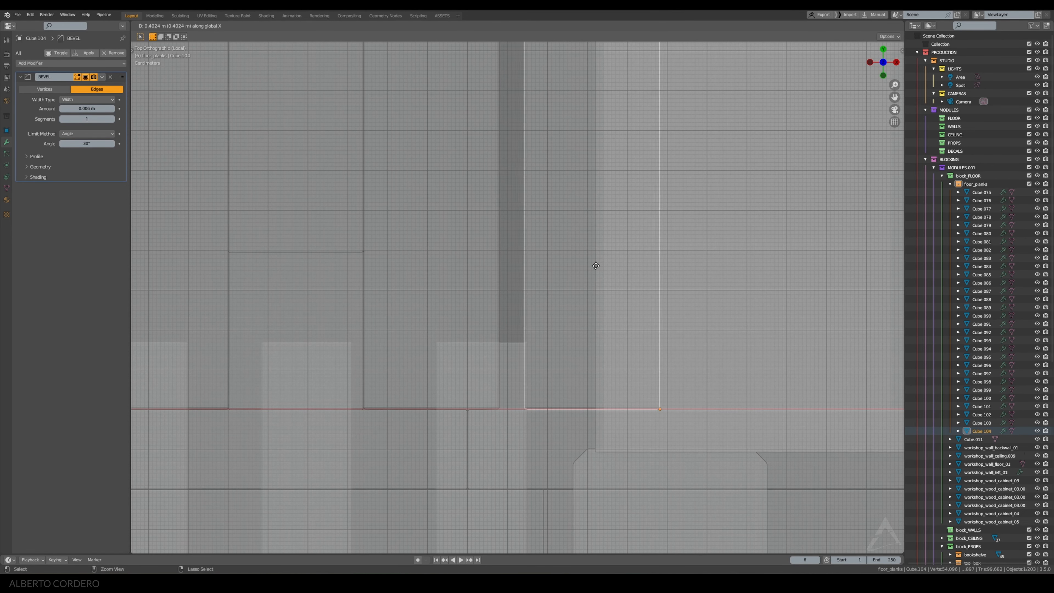
right_click(605, 264)
right_click(607, 261)
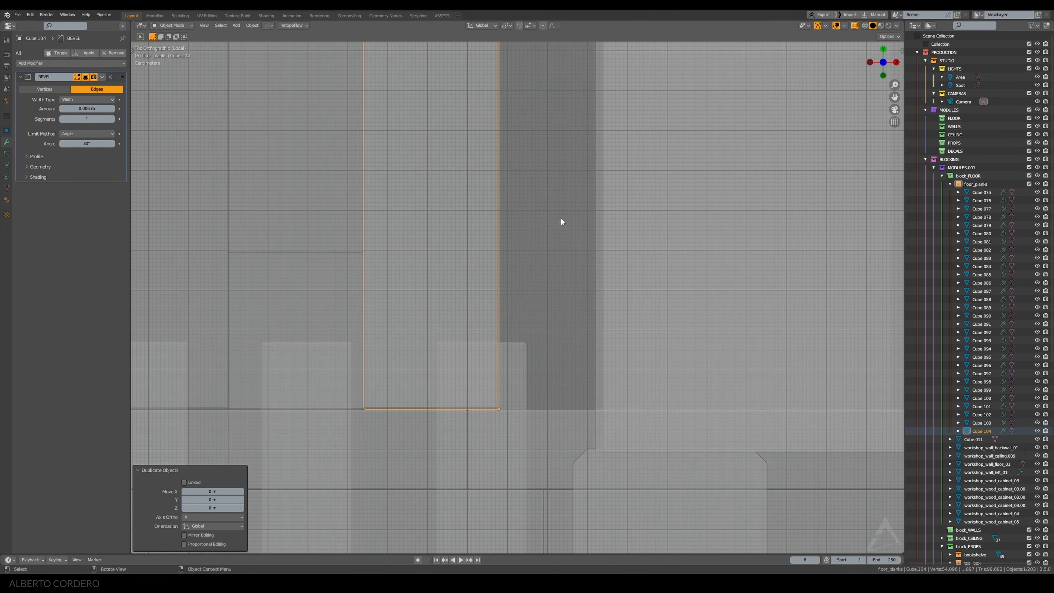
Move the duplicated plank 0.34064 m along X, beside the original and partly beneath the cabinet
key(g)
key(x)
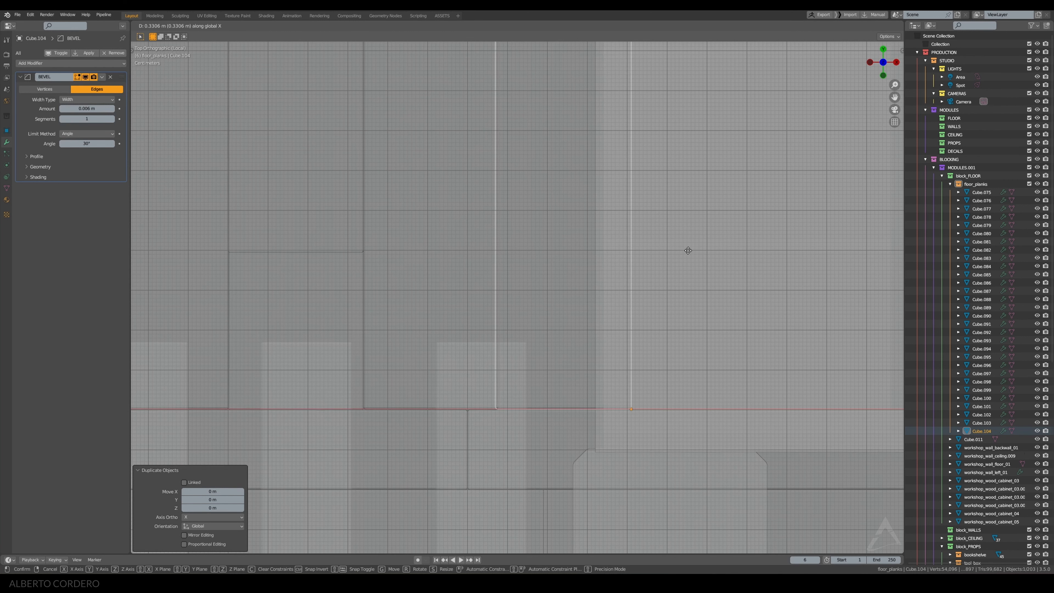
click(689, 250)
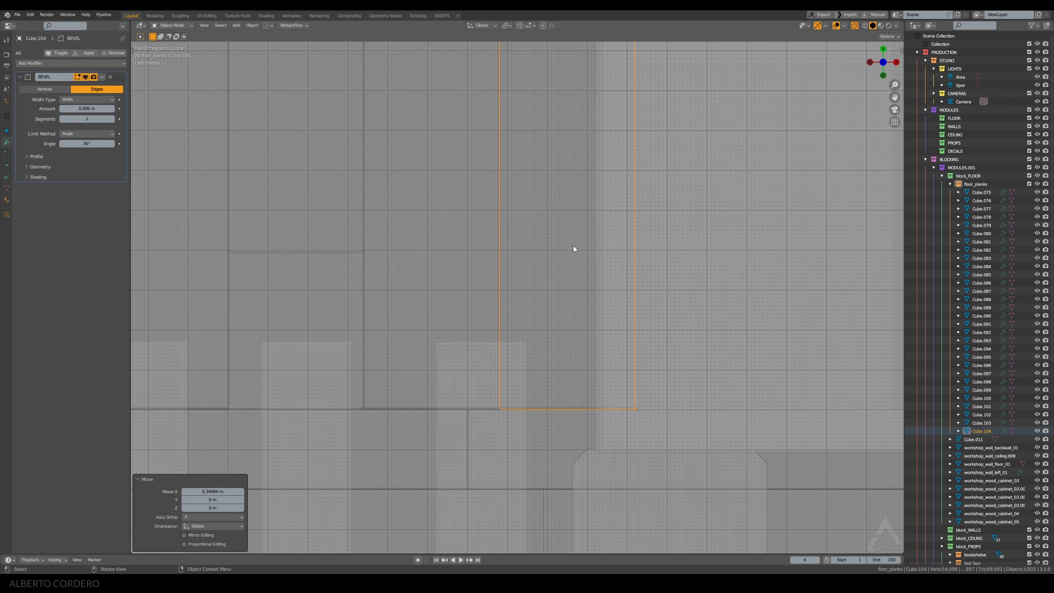
scroll(318, 219, down, 2)
scroll(447, 223, up, 1)
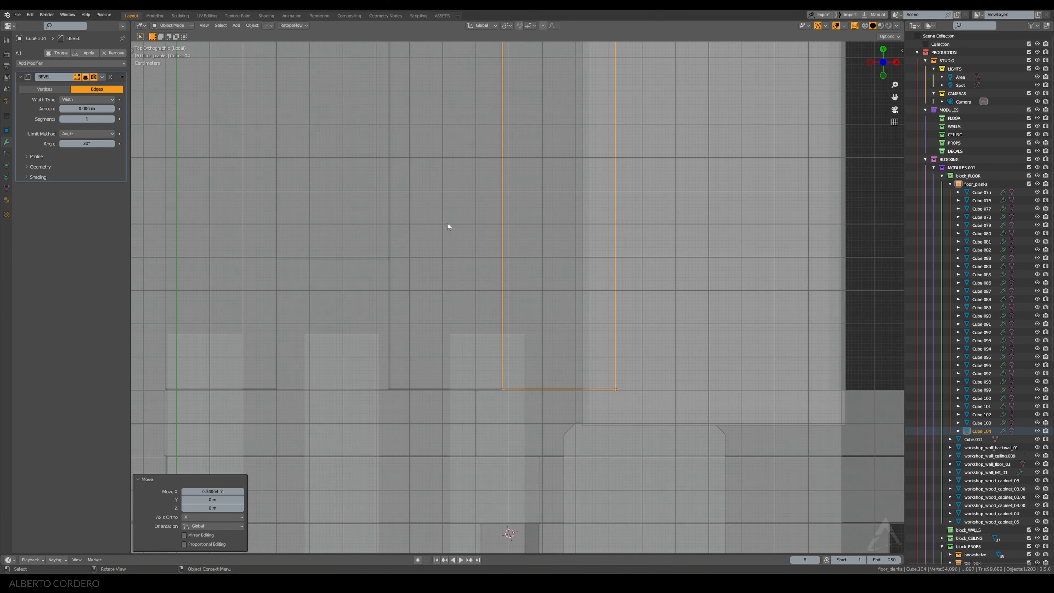
key(alt+z)
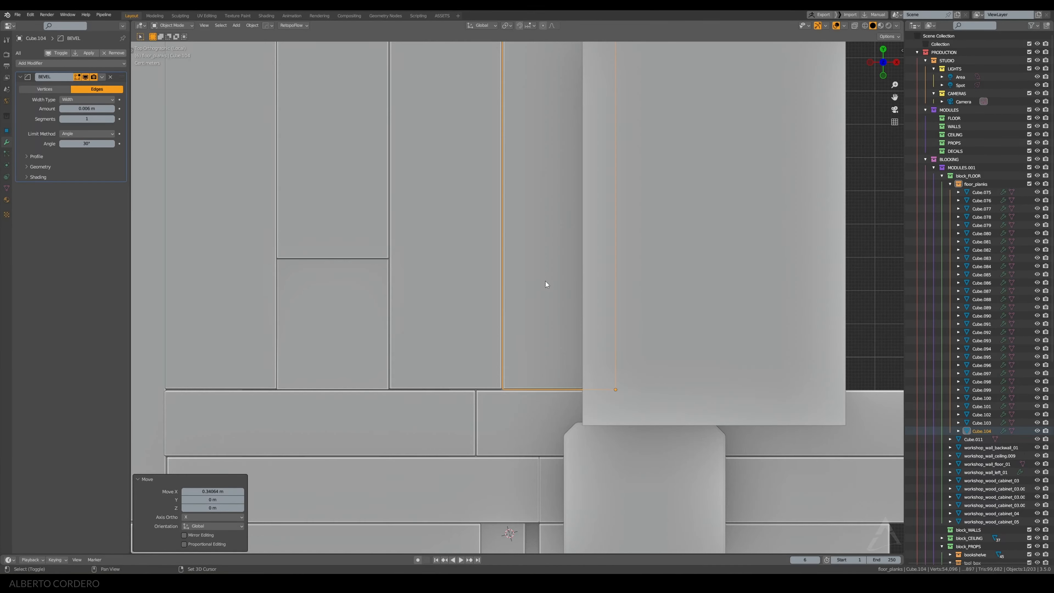
Add a 2 m plane at the 3D cursor, over the new plank beside the cabinet
key(shift+a)
mouse_move(545, 281)
click(581, 281)
scroll(573, 286, down, 3)
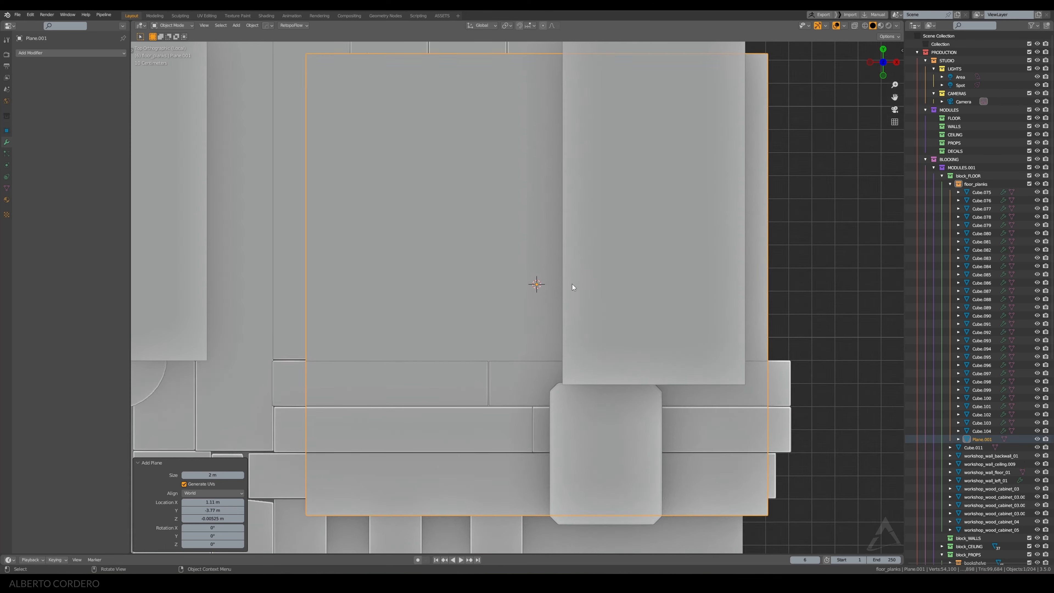
Delete one corner vertex of the plane in Edit Mode, leaving an open strand of two edges
key(Tab)
key(alt+z)
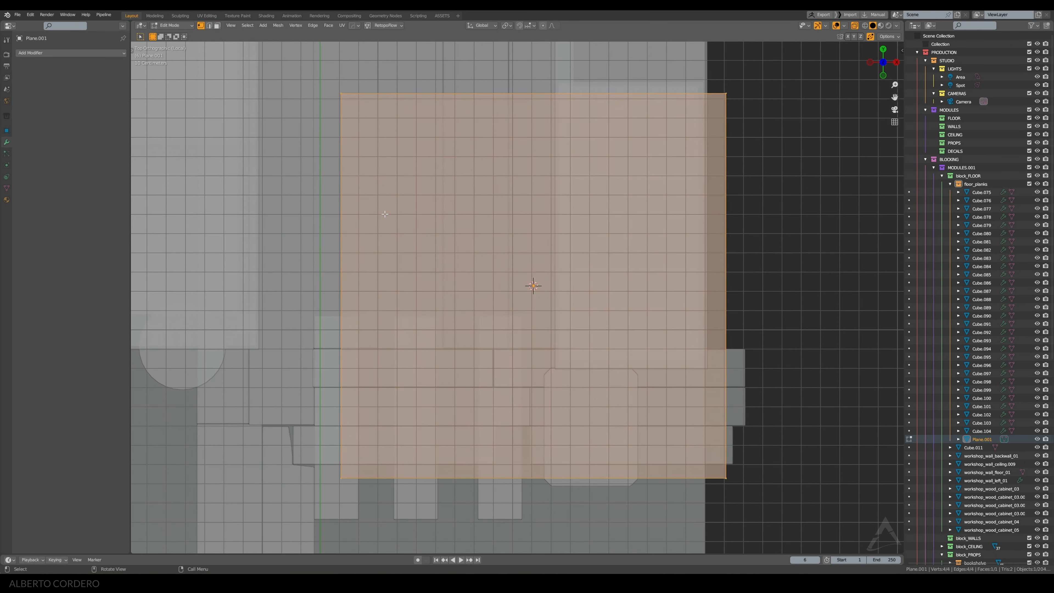
drag(324, 71, 372, 117)
drag(312, 448, 433, 527)
key(x)
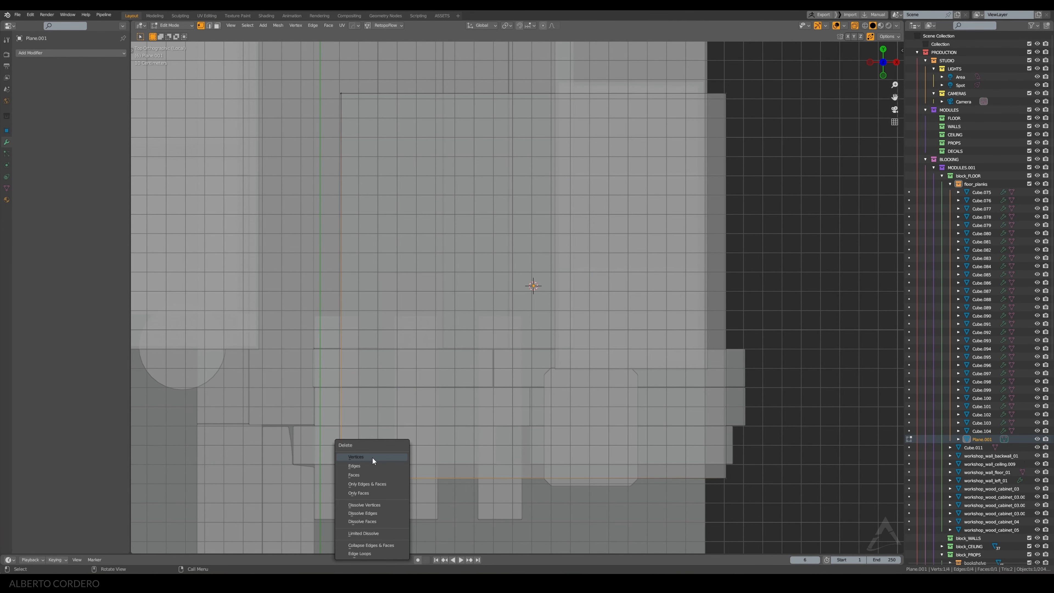
click(372, 459)
drag(308, 78, 336, 96)
Scale the remaining vertices of the plane to 0.353 and return to Object Mode
key(a)
key(s)
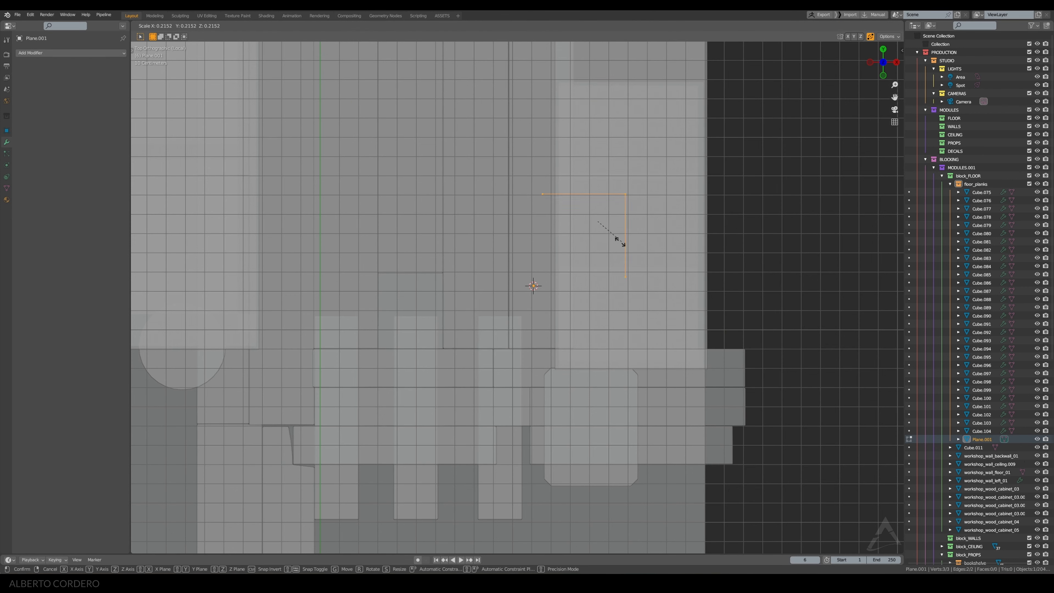
click(648, 237)
key(alt+z)
middle_drag(578, 212, 603, 173)
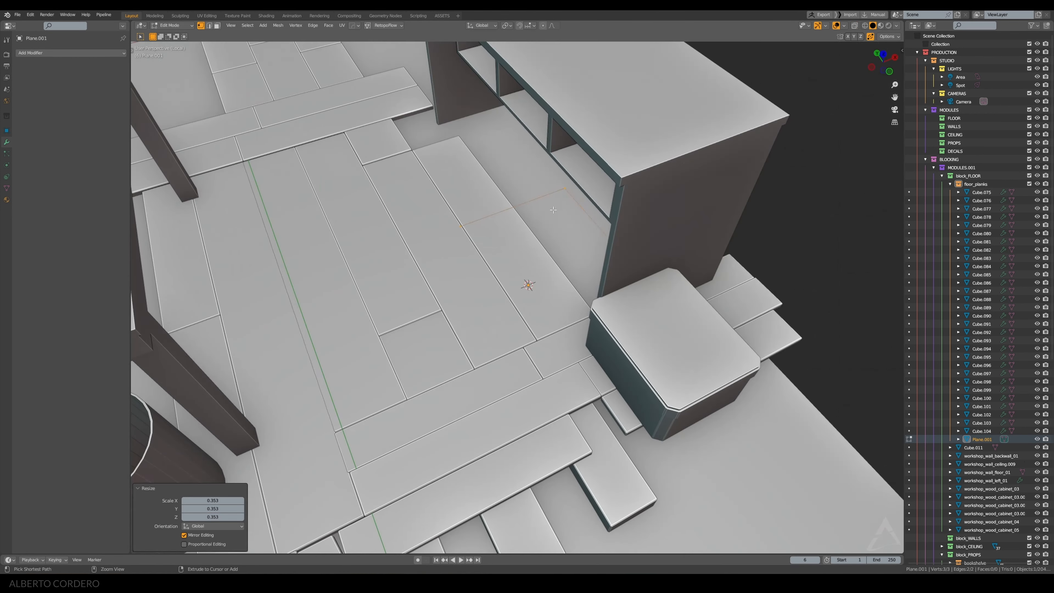
key(Tab)
Isolate the plane object and the new plank by hiding everything else, and edit the plane from the top view
shift+click(489, 196)
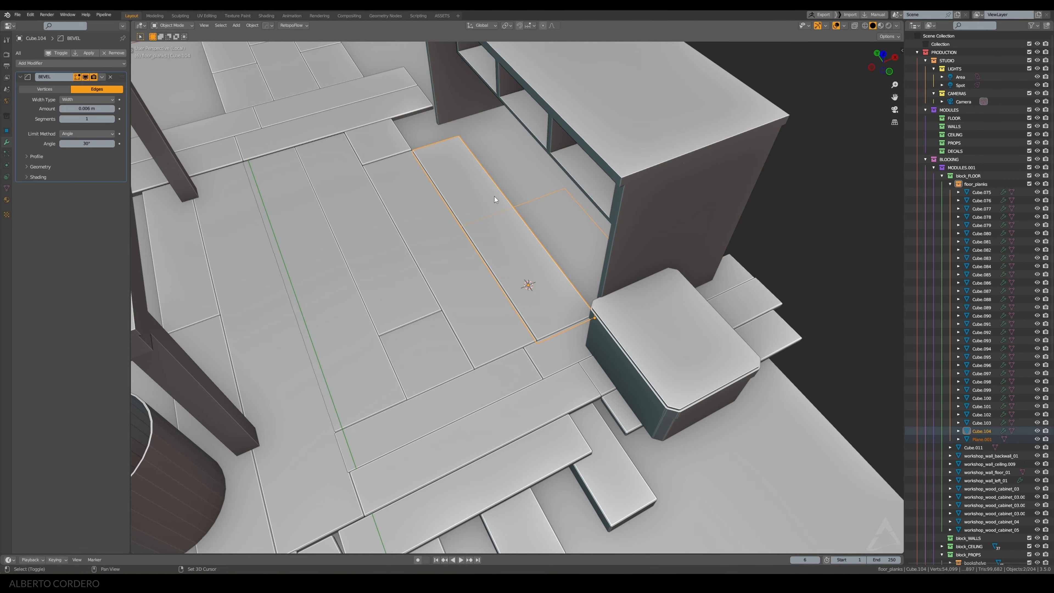
key(shift+h)
click(562, 191)
key(KP_7)
key(Tab)
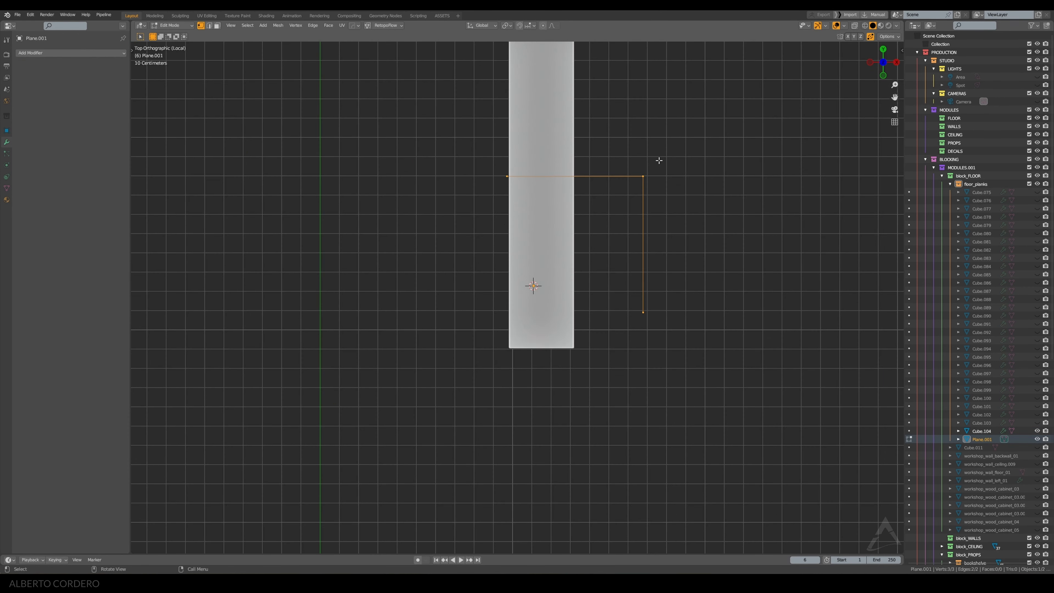
Reposition the strand's three vertices to begin a jagged break line at the plank's long side near its near end
click(659, 160)
key(alt+z)
key(g)
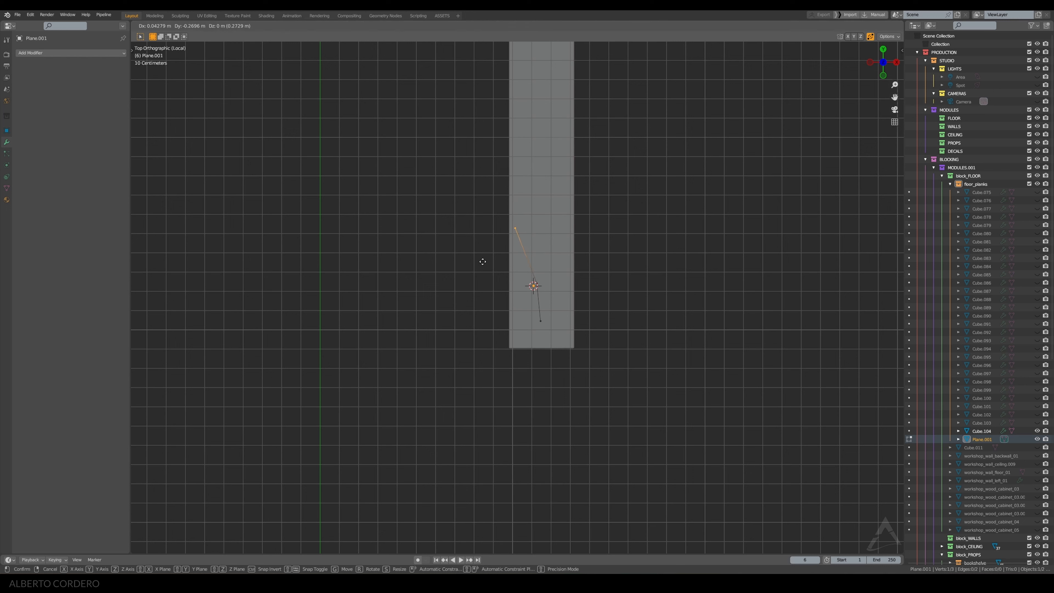
click(476, 280)
click(540, 320)
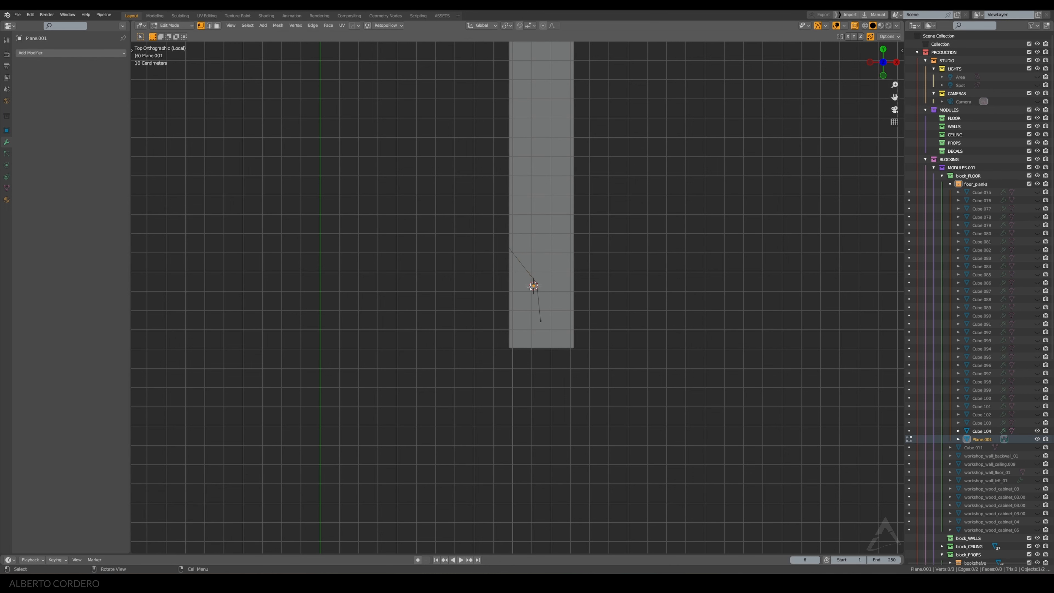
key(g)
click(511, 256)
drag(519, 288, 548, 330)
key(g)
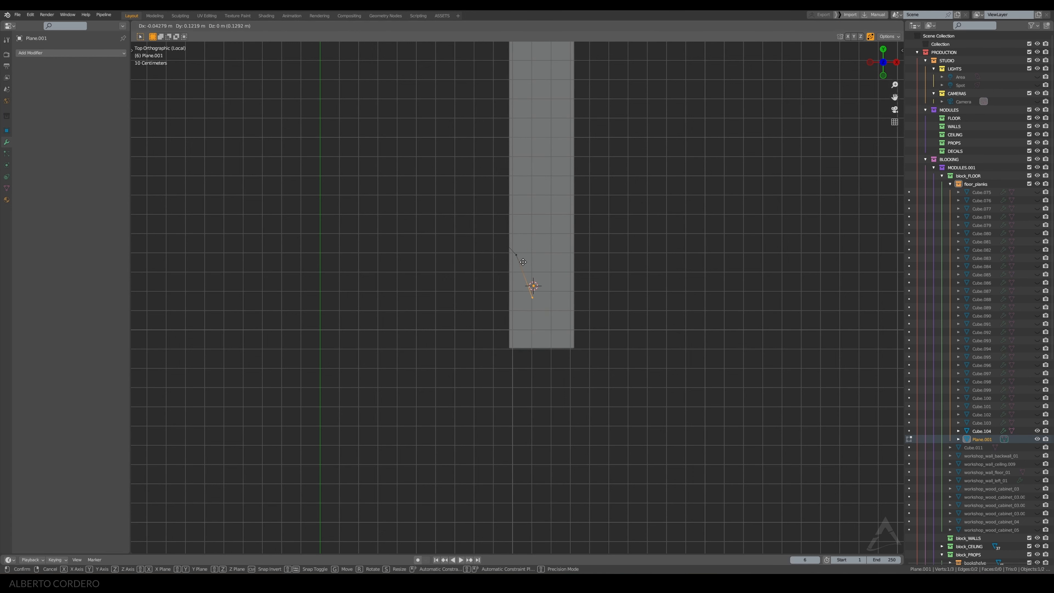
click(515, 238)
Extrude further vertices into a jagged break line down to the plank's near end and around the outside of its corner
scroll(523, 273, up, 2)
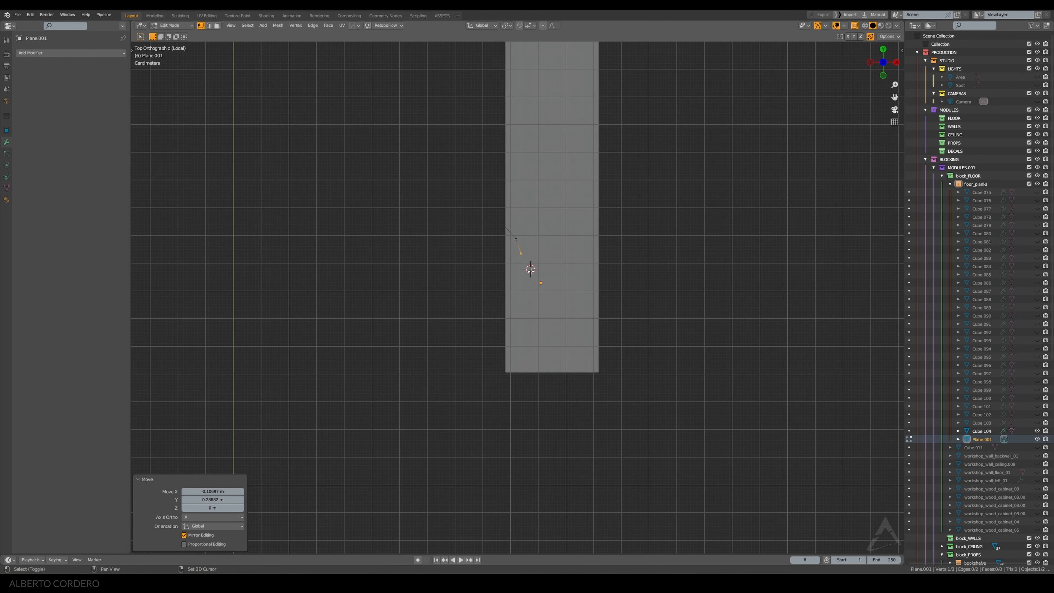
ctrl+right_click(525, 261)
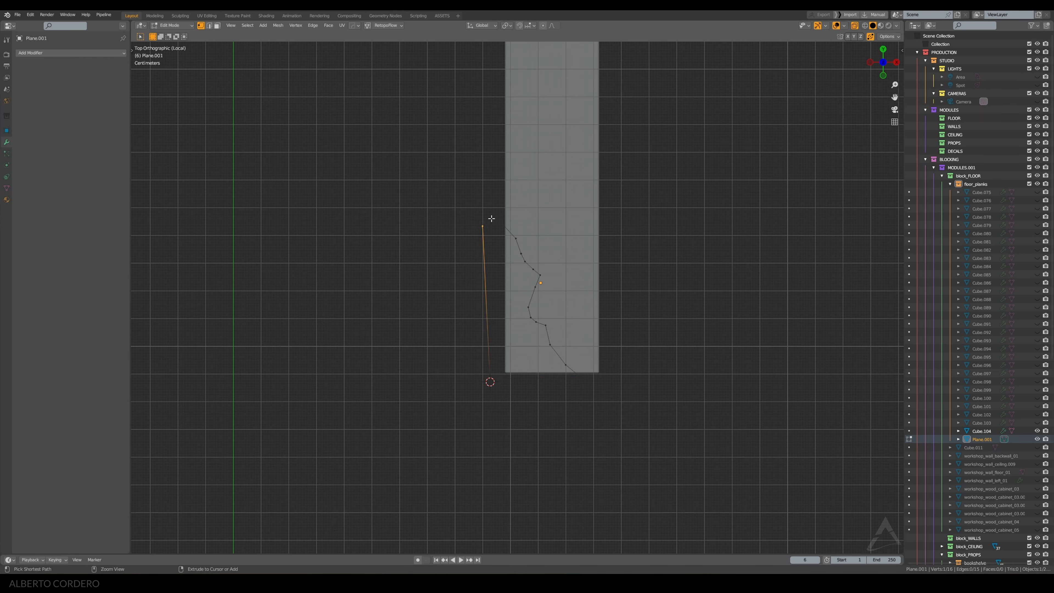
ctrl+middle_drag(491, 218, 536, 177)
Fill the jagged outline with a face and extrude it downward about 0.1 m into a solid cutter
key(a)
key(f)
key(e)
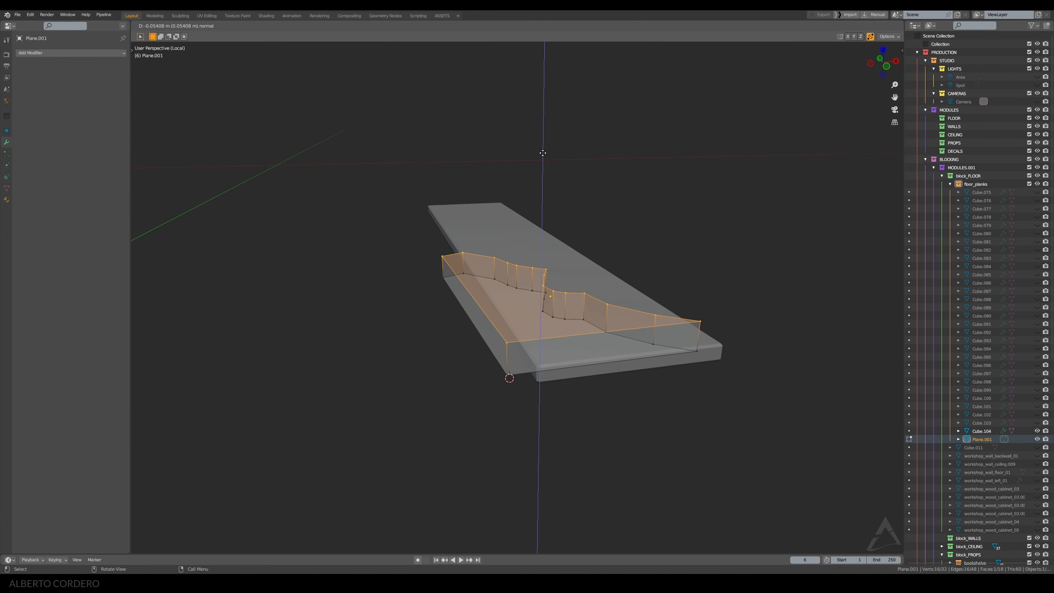
click(554, 220)
key(alt+z)
middle_drag(554, 220, 535, 228)
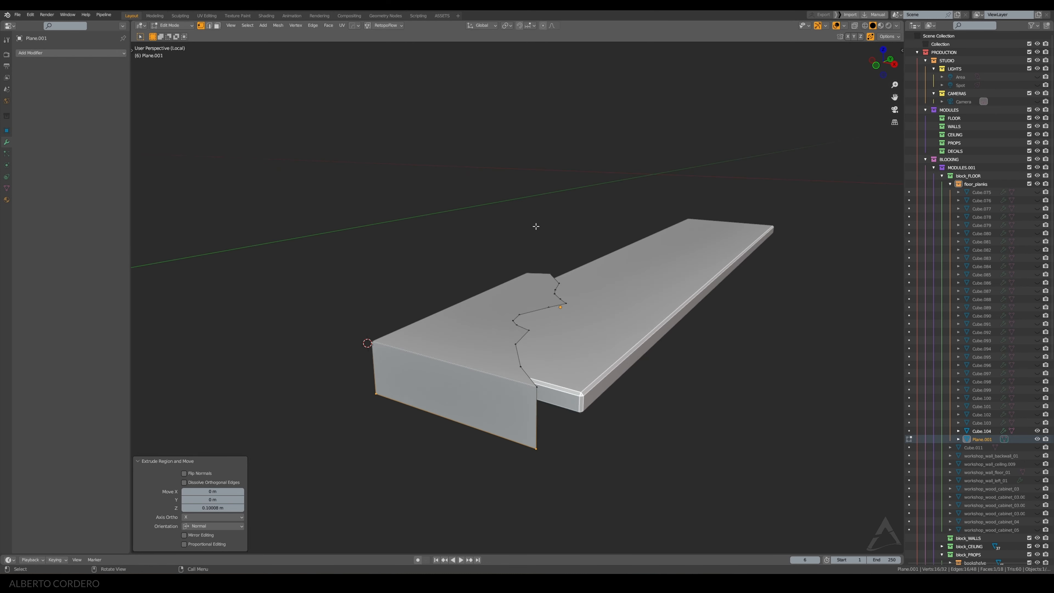
Return to Object Mode and raise the cutter along Z so it passes through the plank's full thickness
key(Tab)
key(g)
key(z)
click(522, 273)
Cut the jagged shape out of the plank's corner with a Boolean Difference and apply the Boolean modifier
shift+click(613, 267)
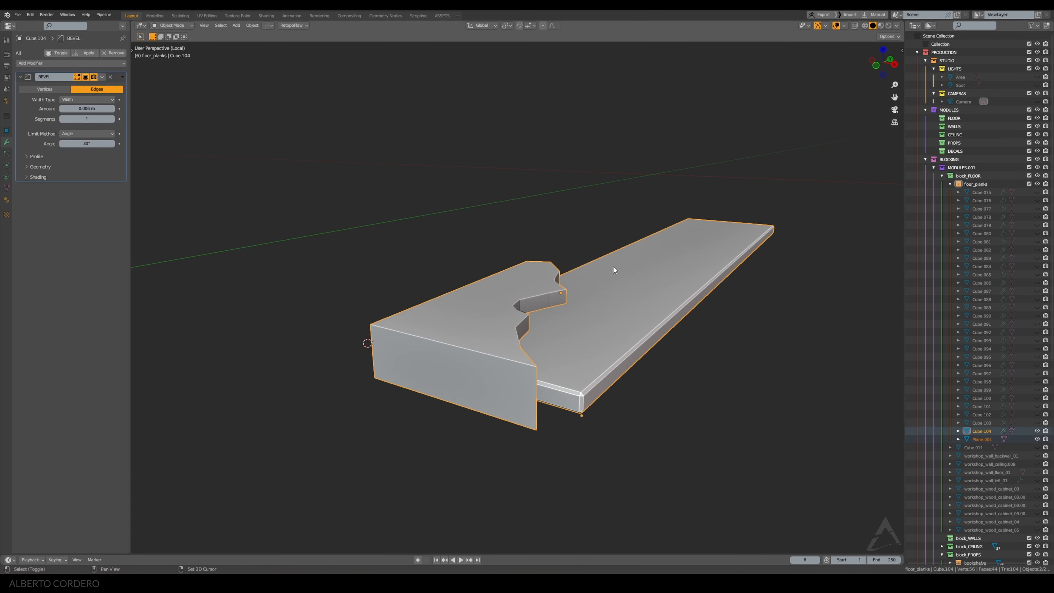
key(ctrl+shift+minus)
middle_drag(613, 267, 562, 225)
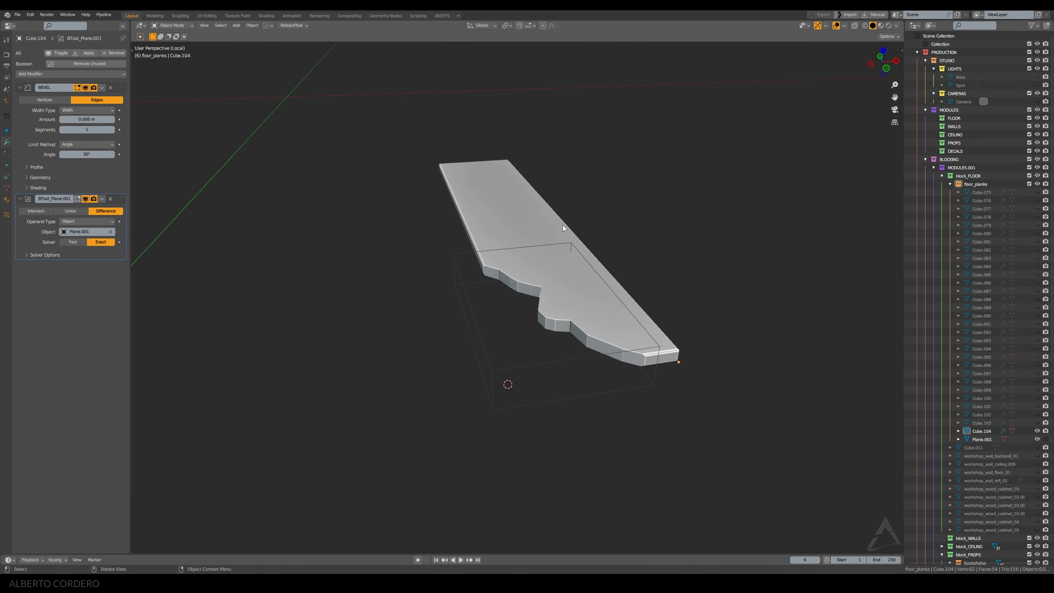
middle_drag(529, 273, 526, 297)
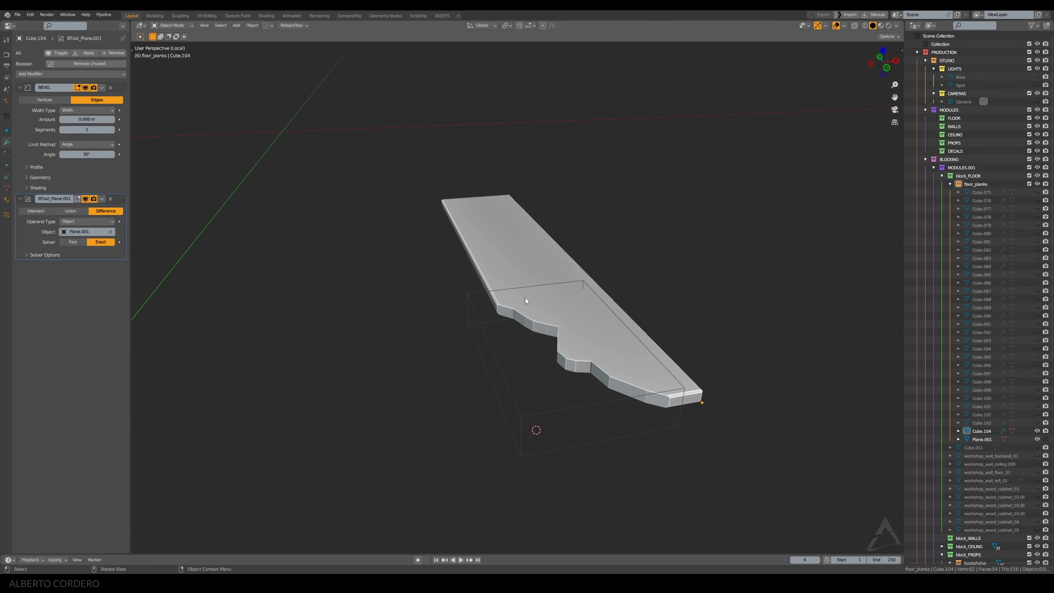
click(525, 297)
click(103, 201)
click(118, 207)
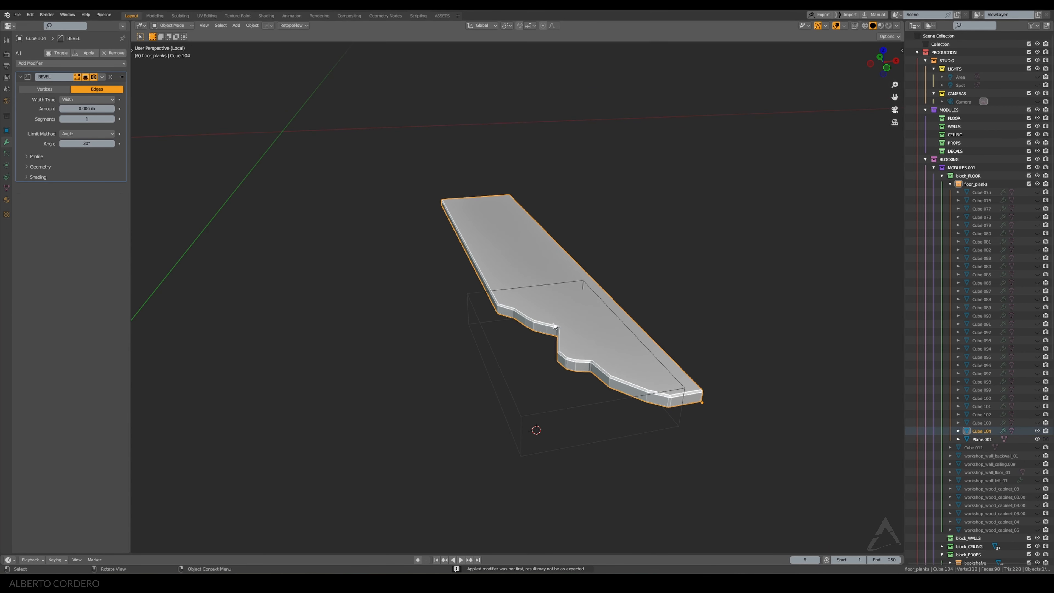
Delete the jagged cutter object and return from the isolated plank to the camera view of the whole floor
click(478, 308)
key(Delete)
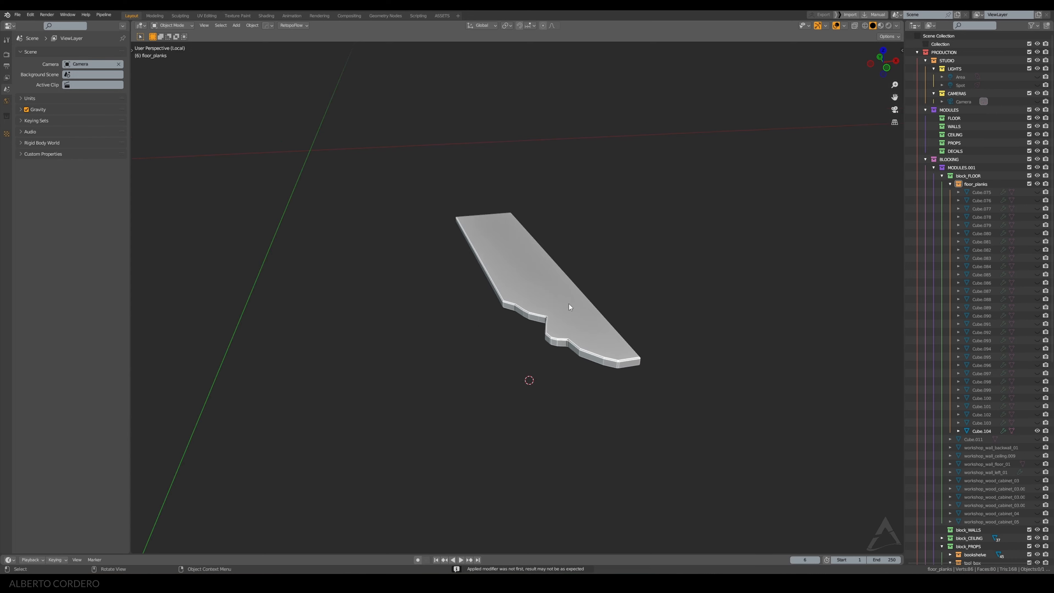
key(KP_0)
key(KP_Divide)
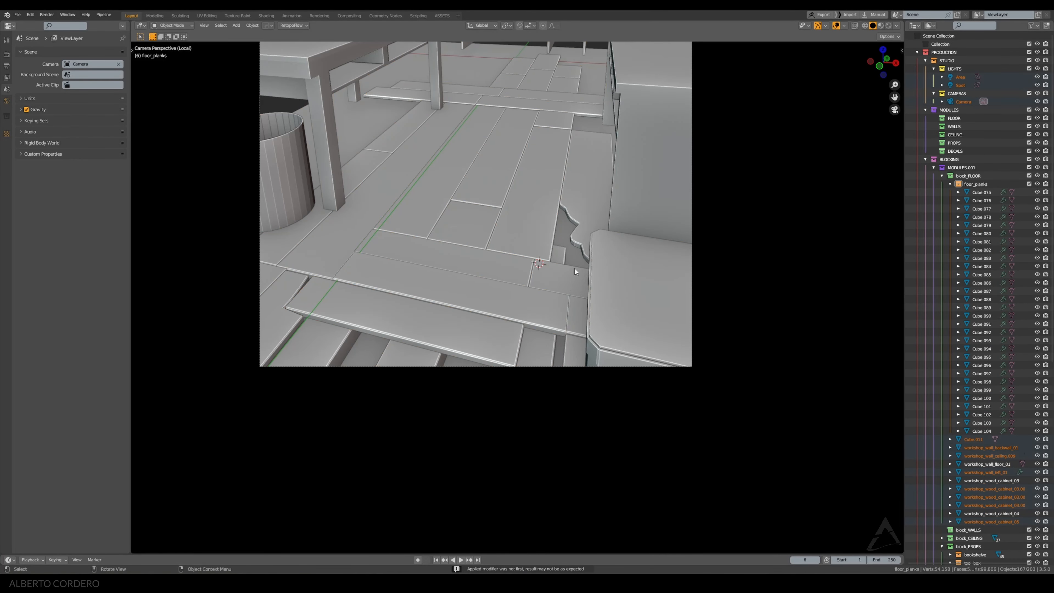
Extend the far end of the narrow support plank below the broken corner by about 0.07 m along Y
scroll(574, 268, up, 3)
click(557, 303)
key(Tab)
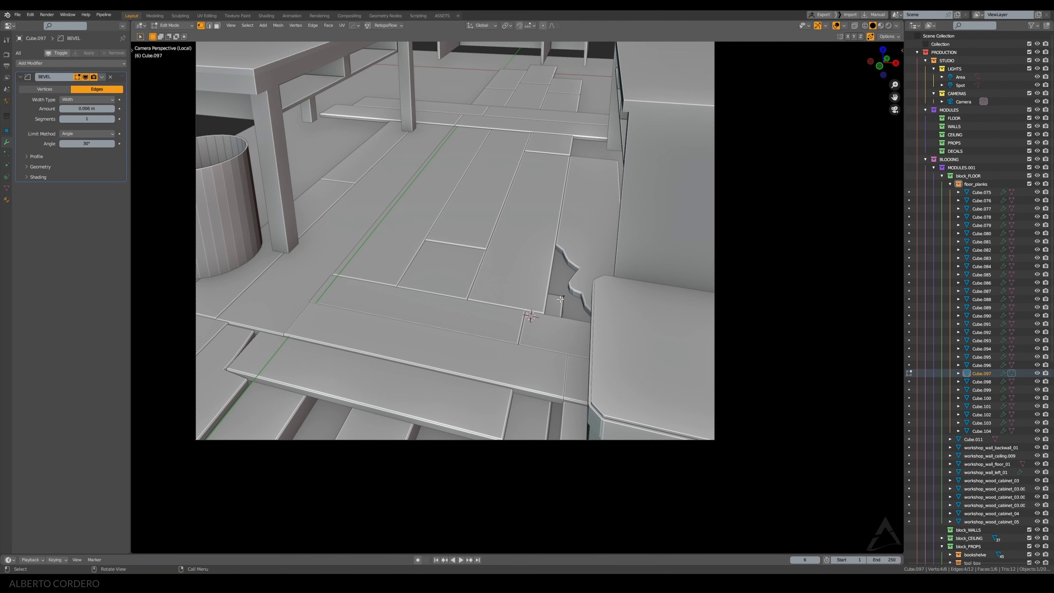
key(KP_7)
scroll(516, 290, down, 2)
key(g)
key(y)
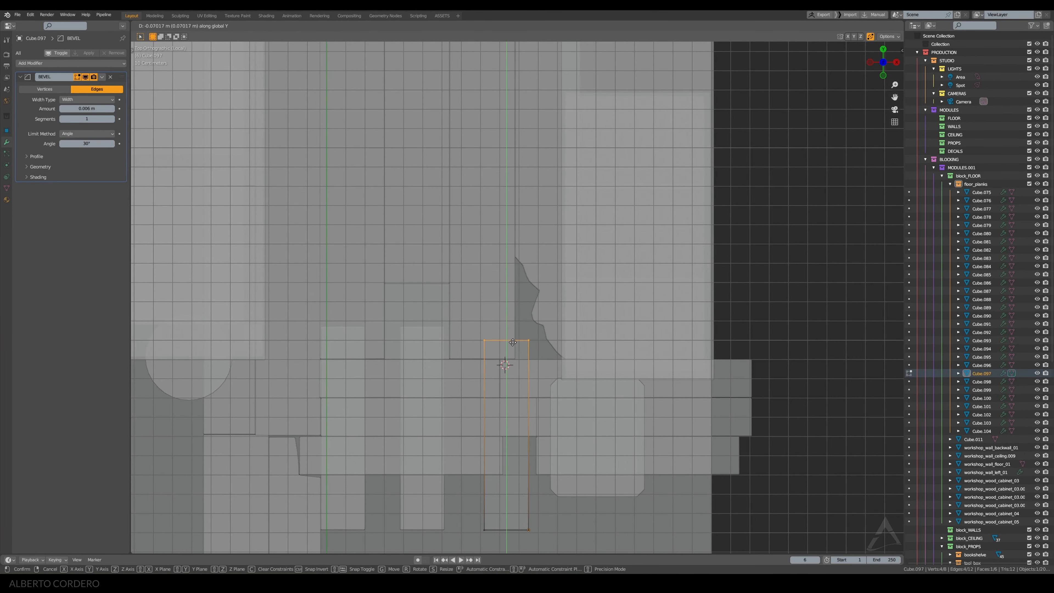
click(512, 342)
key(Tab)
Duplicate the narrow support plank near the broken corner and rotate the copy -90° so it lies crosswise
scroll(523, 332, down, 1)
key(shift+d)
click(546, 195)
key(r)
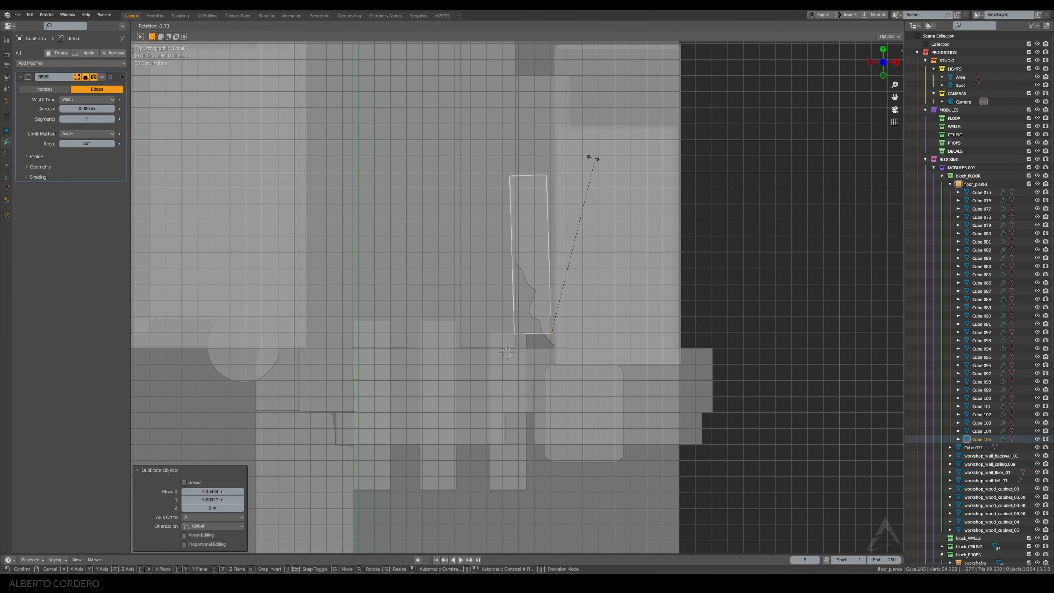
click(391, 285)
Position the crosswise support plank beneath the broken plank's jagged corner in top view
scroll(390, 285, up, 2)
key(g)
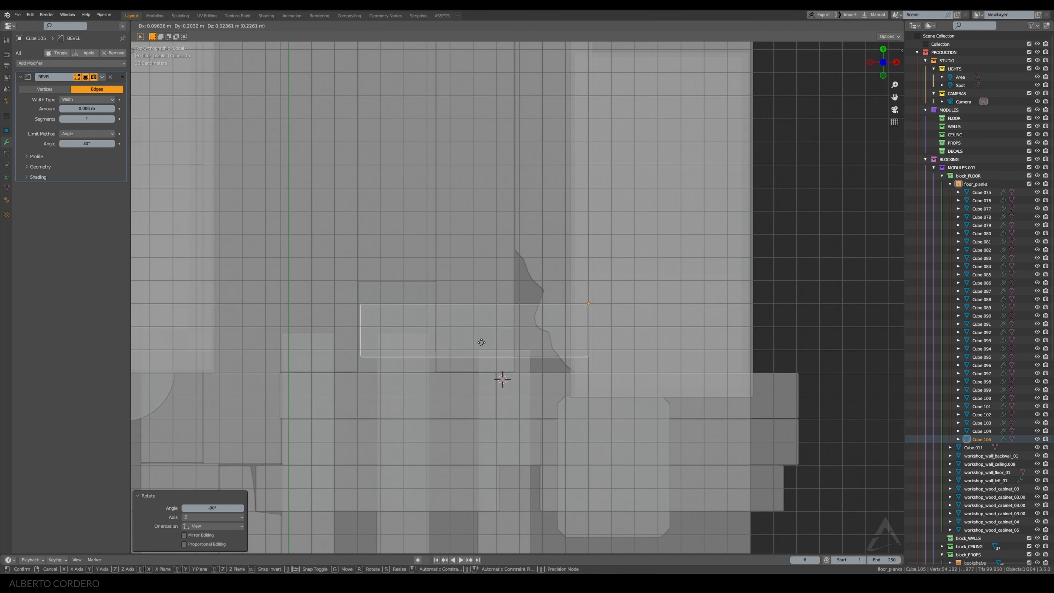
click(481, 342)
scroll(484, 349, up, 2)
key(g)
click(499, 360)
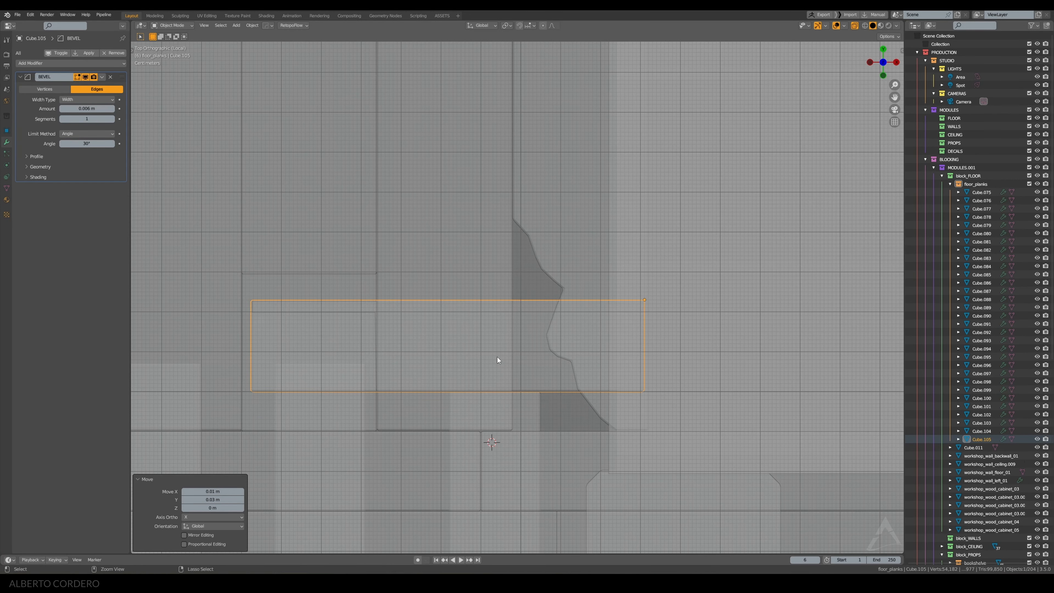
Lower the crosswise support plank about 0.02 m along Z so it sits beneath the floor planks
middle_drag(498, 360, 531, 348)
key(g)
key(z)
click(533, 336)
scroll(532, 334, down, 2)
key(KP_Decimal)
middle_drag(572, 290, 593, 303)
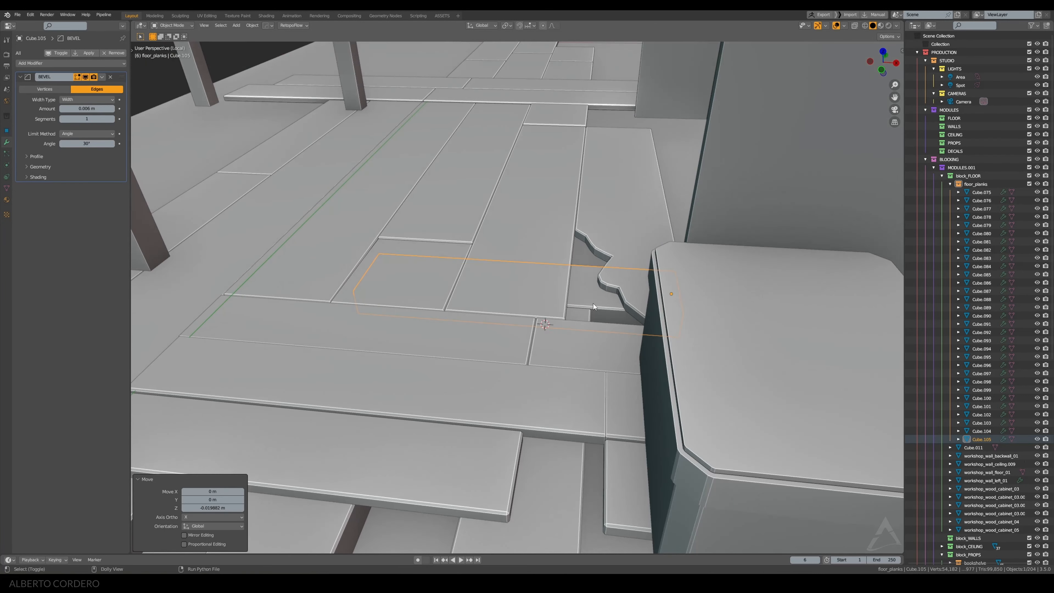
Duplicate the lengthwise support plank about 1.22 m along Y under the broken gap, then deselect it and return to the camera view
click(552, 491)
alt+middle_drag(552, 491, 580, 353)
scroll(580, 353, down, 3)
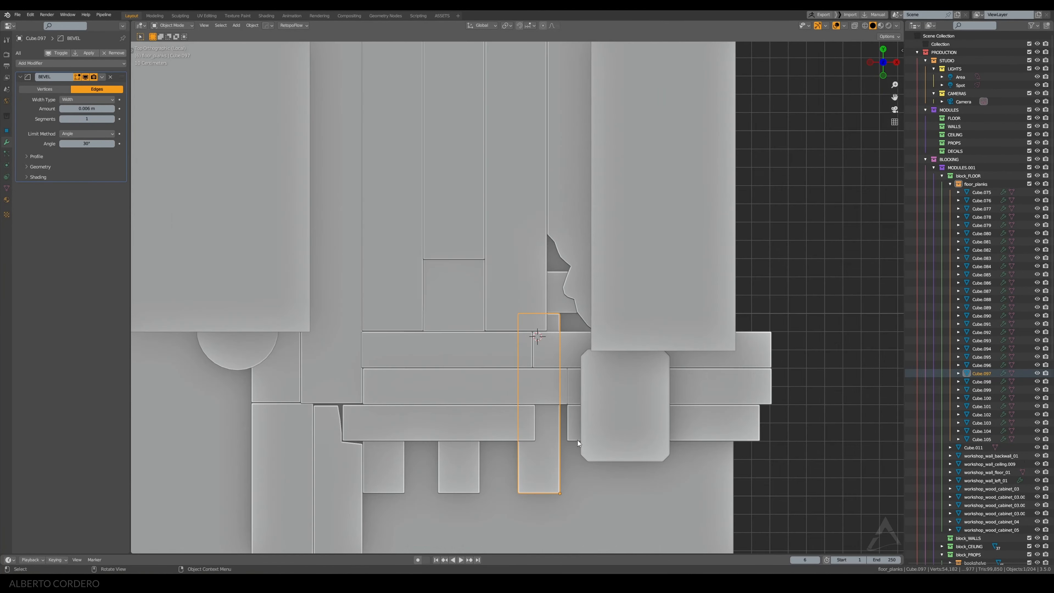
key(shift+d)
click(571, 263)
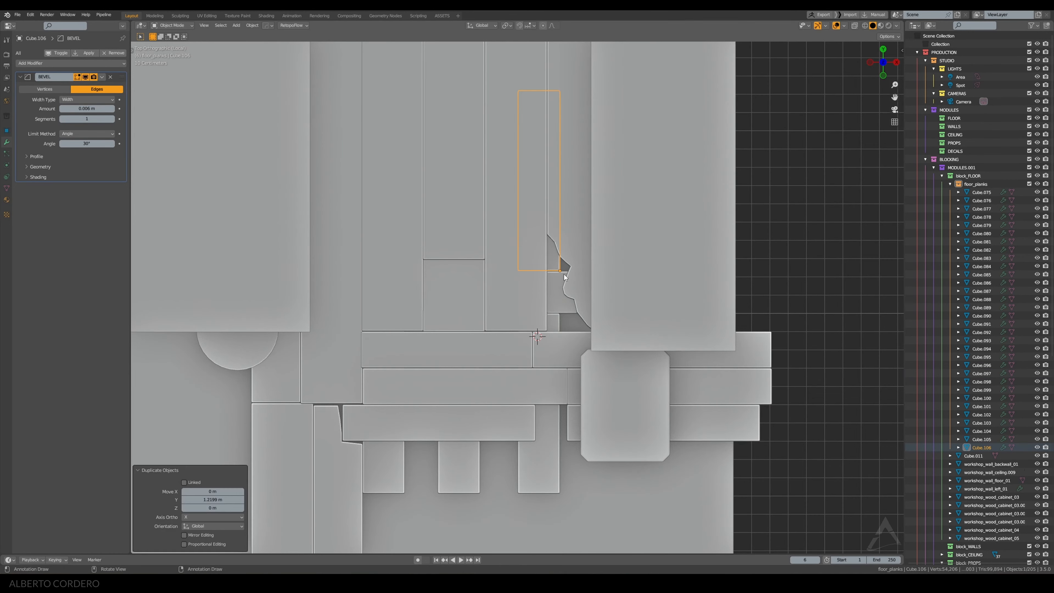
middle_drag(570, 264, 566, 225)
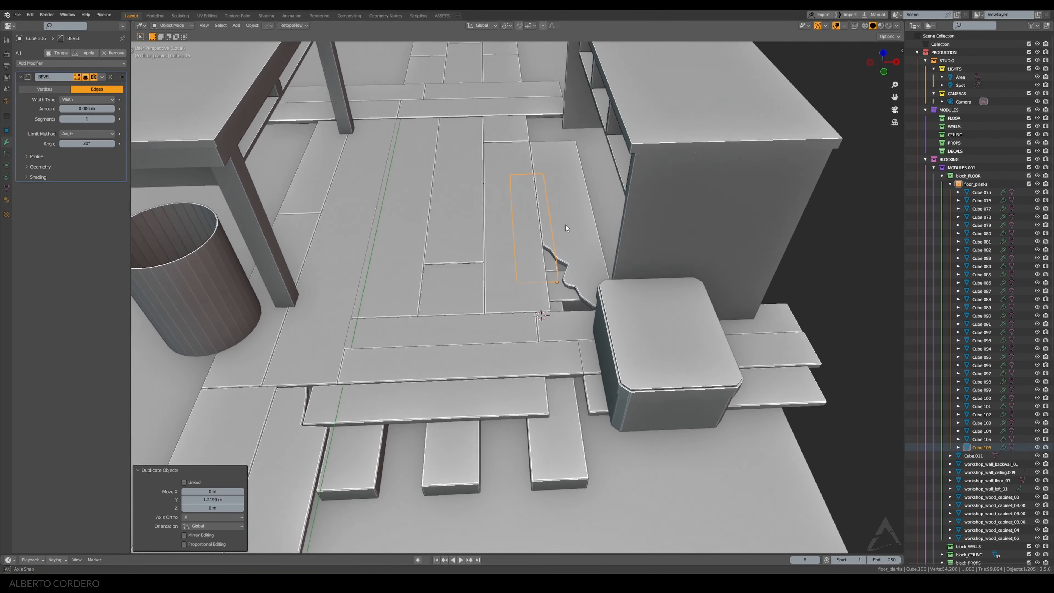
scroll(567, 317, up, 2)
key(KP_0)
key(alt+a)
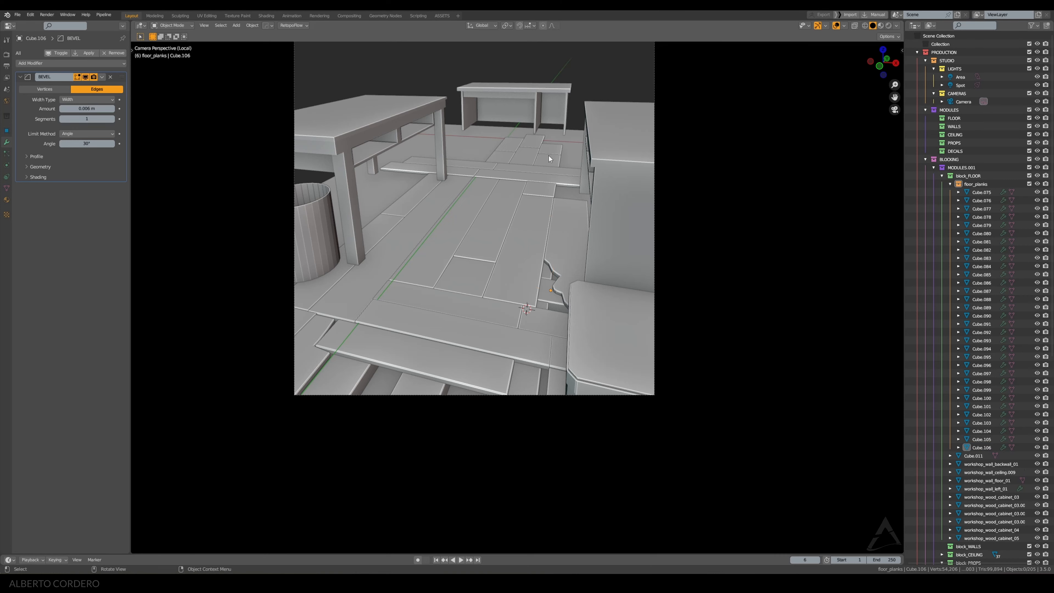
Extend the broken plank's far end along Y until it meets the crosswise plank row
scroll(549, 156, up, 2)
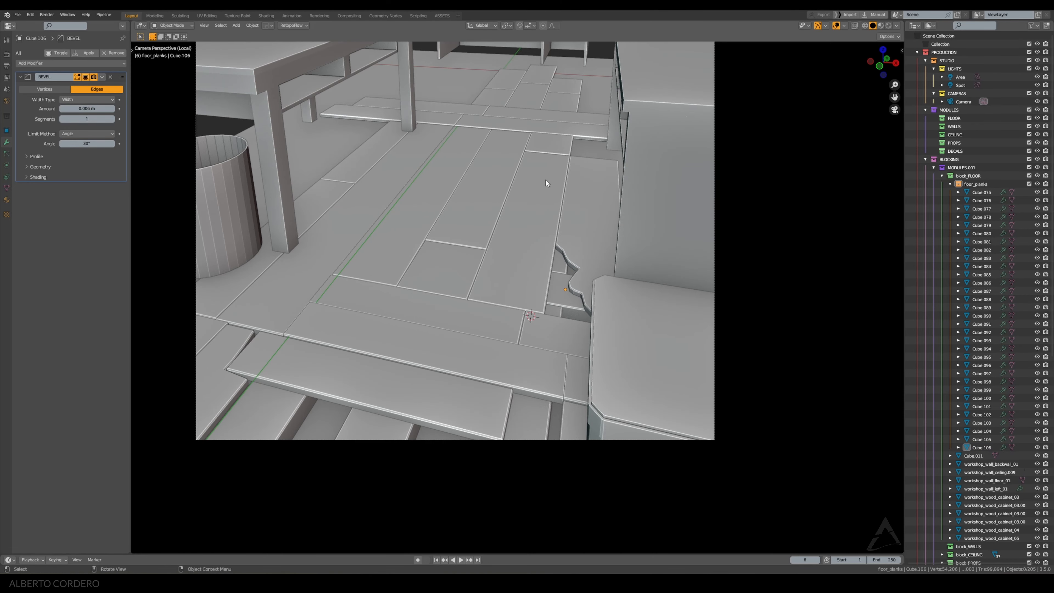
click(554, 126)
click(582, 167)
key(KP_7)
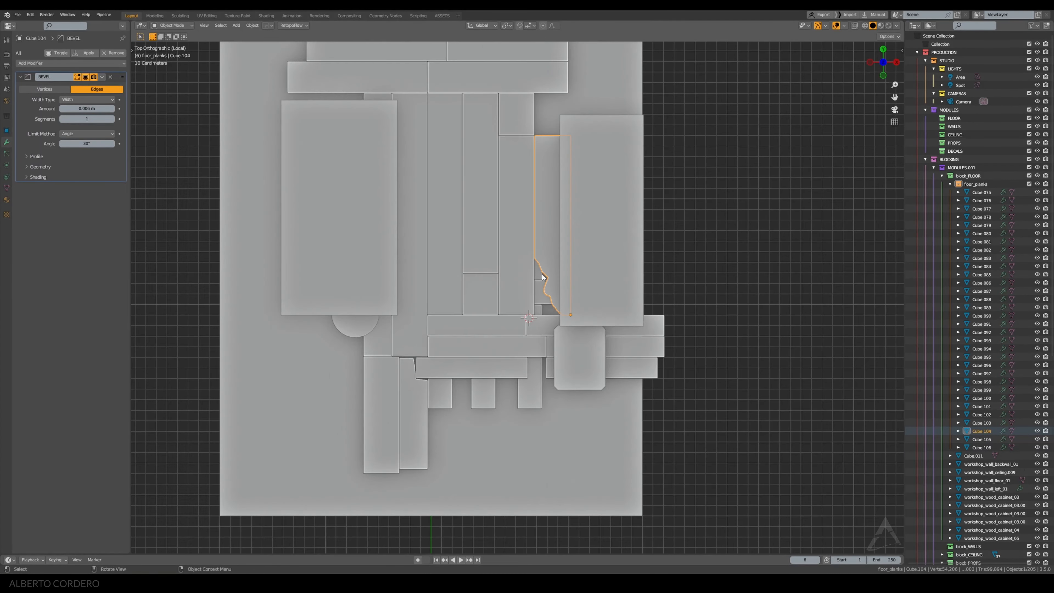
click(524, 115)
shift+middle_drag(524, 115, 464, 270)
scroll(465, 270, up, 6)
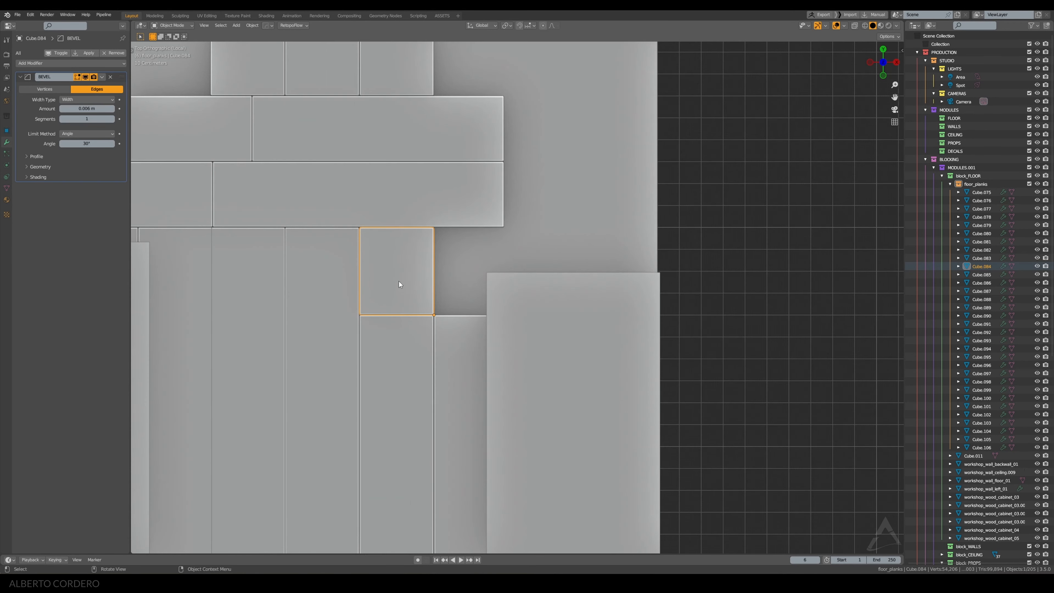
shift+middle_drag(412, 245, 482, 270)
scroll(482, 270, down, 1)
scroll(482, 269, down, 3)
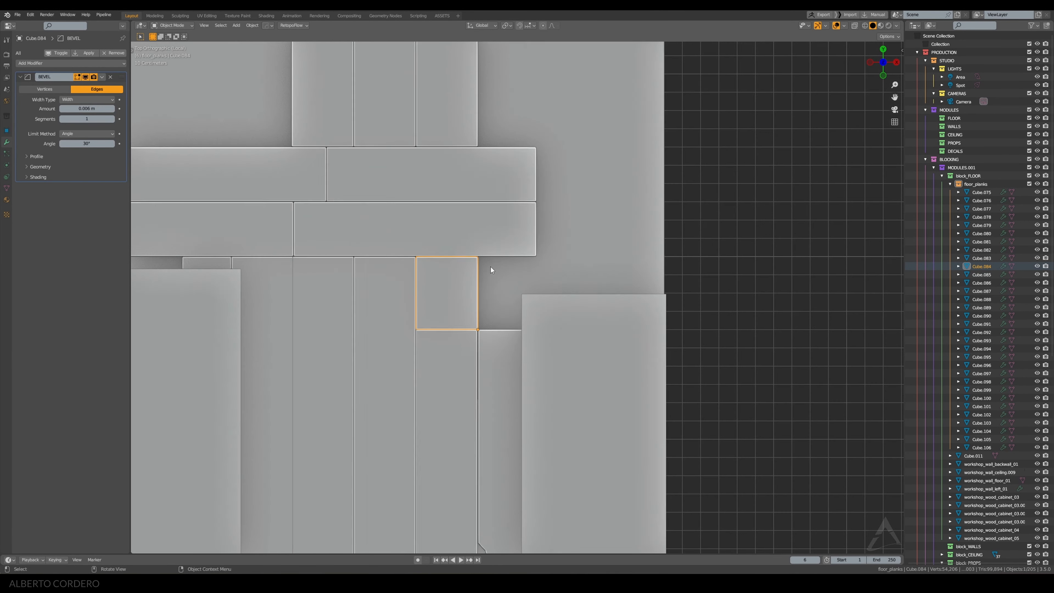
click(496, 356)
key(Tab)
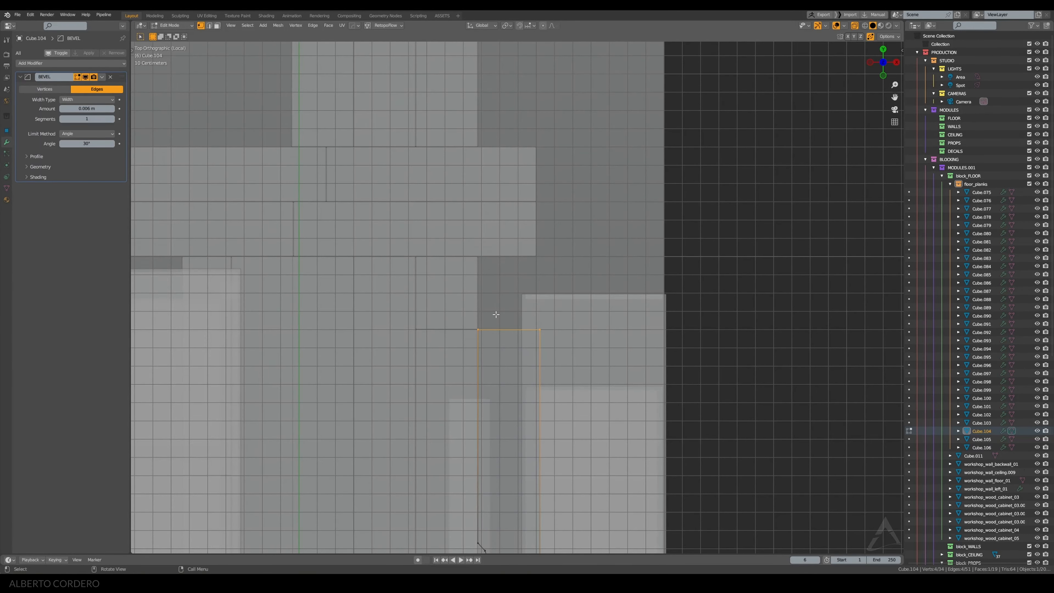
key(alt+z)
key(g)
key(y)
ctrl+click(504, 237)
scroll(504, 238, down, 3)
key(Tab)
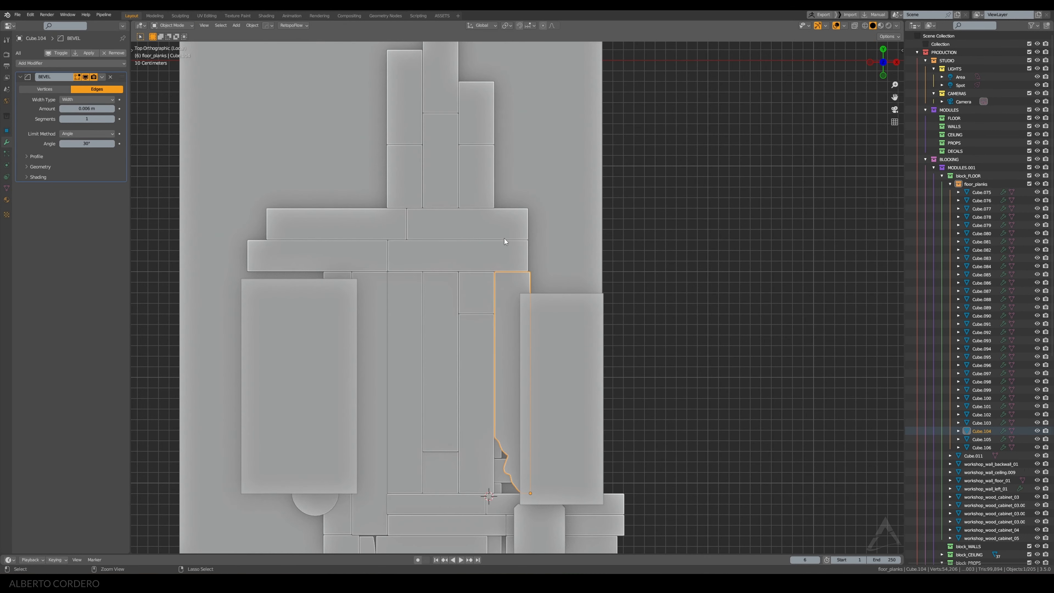
key(shift+d)
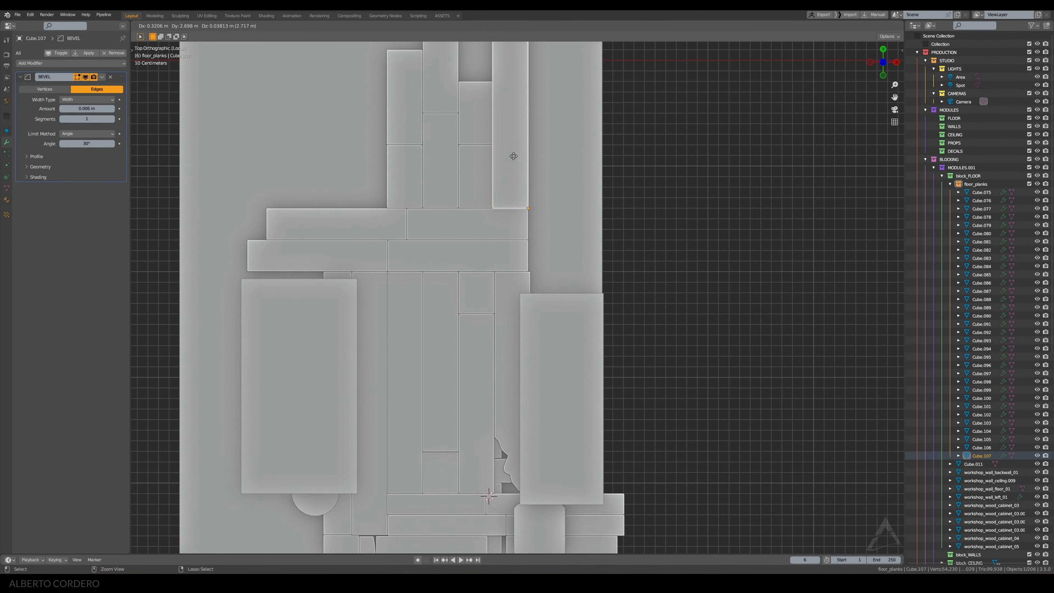
click(513, 167)
key(ctrl+z)
Move the long plank beside the broken one about 2.7 m along Y past the crosswise rows and 0.32 m along X
click(487, 478)
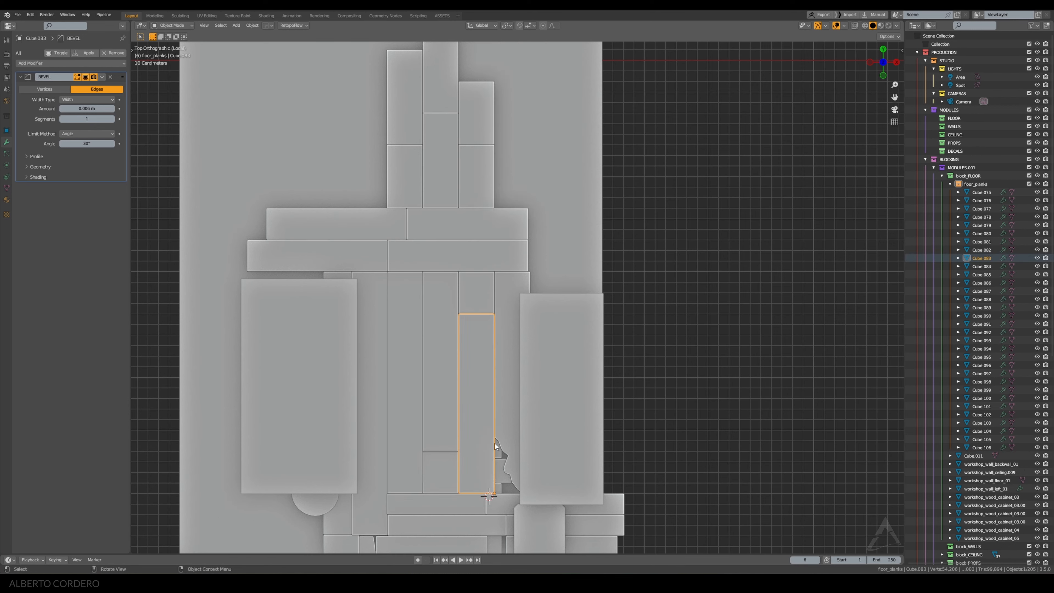
key(g)
key(y)
ctrl+click(501, 203)
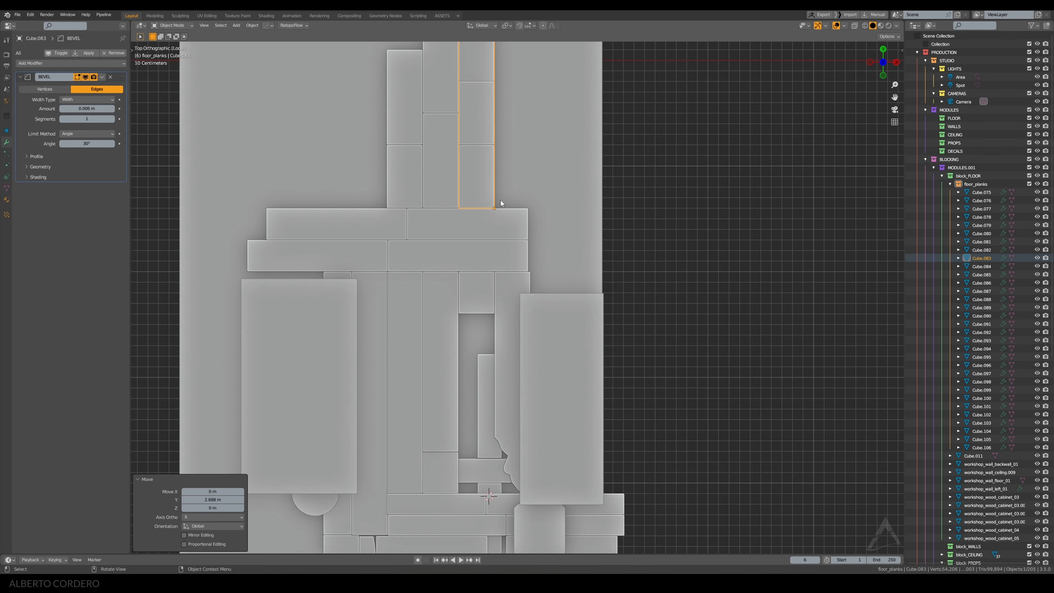
key(g)
key(x)
click(578, 275)
middle_drag(578, 274, 547, 204)
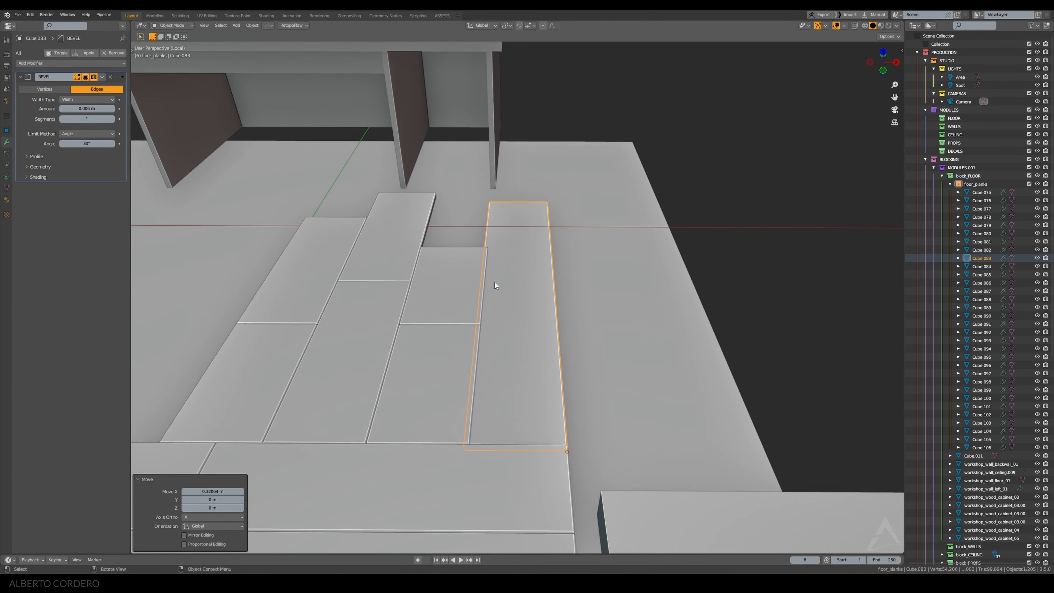
scroll(502, 286, down, 1)
shift+middle_drag(504, 287, 549, 137)
scroll(499, 295, down, 3)
scroll(496, 216, up, 3)
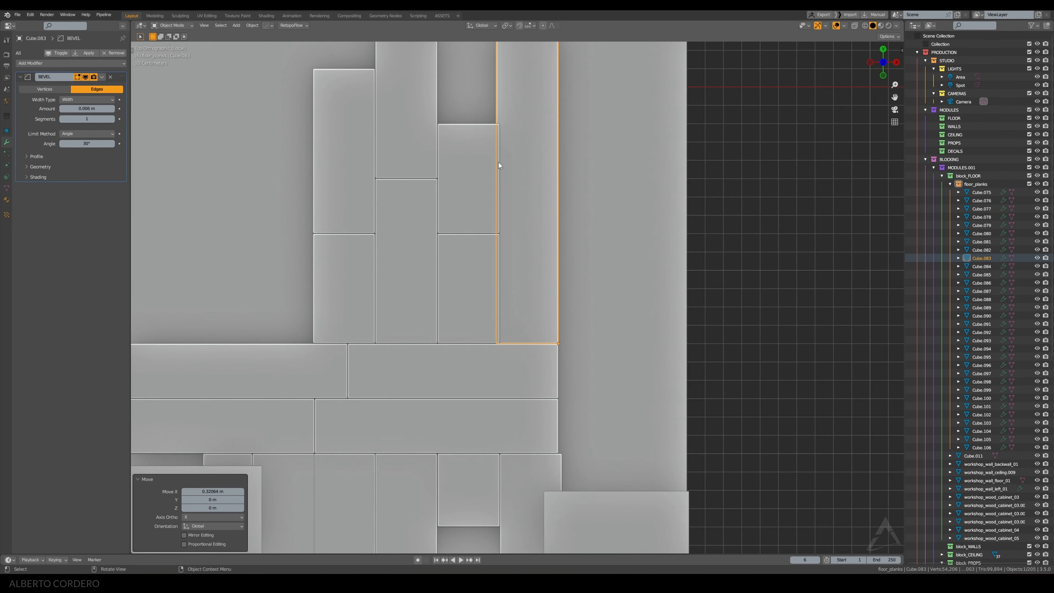
Shift the two short planks beside the moved long plank about -0.02 m along X to clear the overlap
click(492, 210)
shift+click(485, 283)
scroll(485, 282, up, 5)
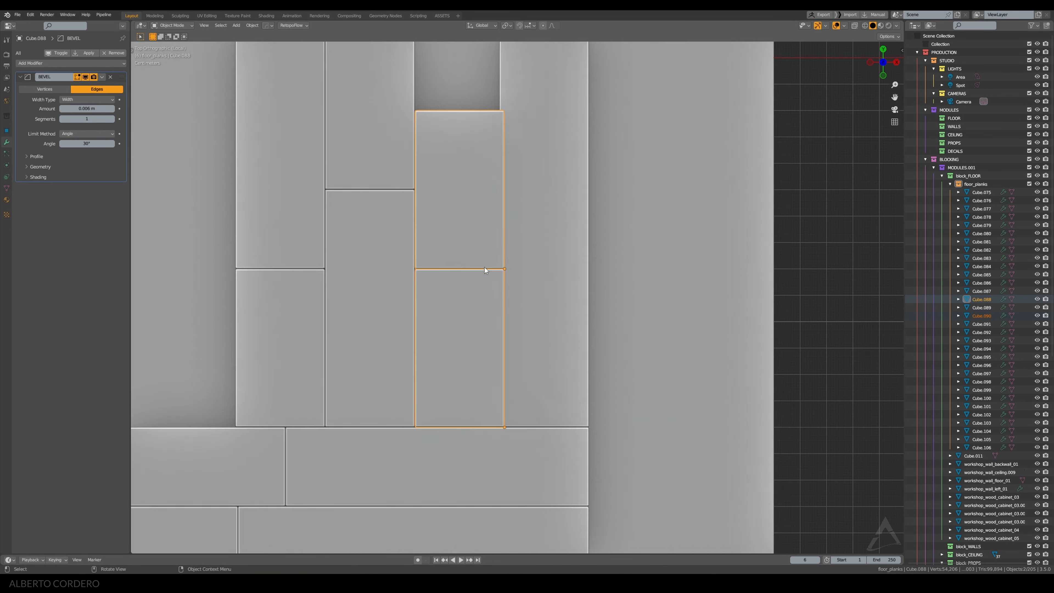
key(g)
key(x)
click(486, 279)
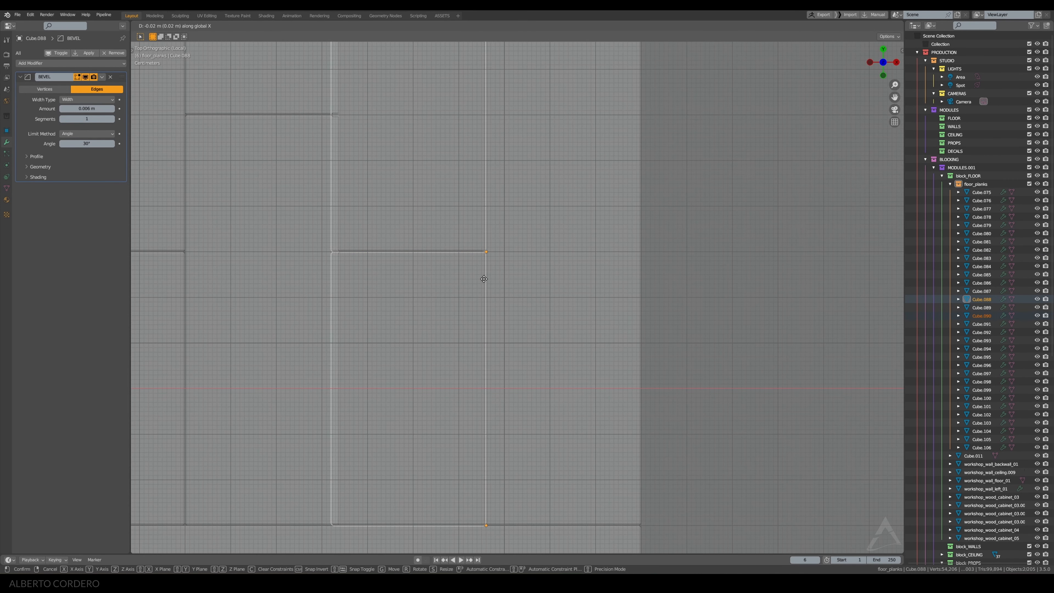
Narrow both short planks by moving their inner side edges along X to the neighbouring column's edge
scroll(434, 252, down, 3)
key(Tab)
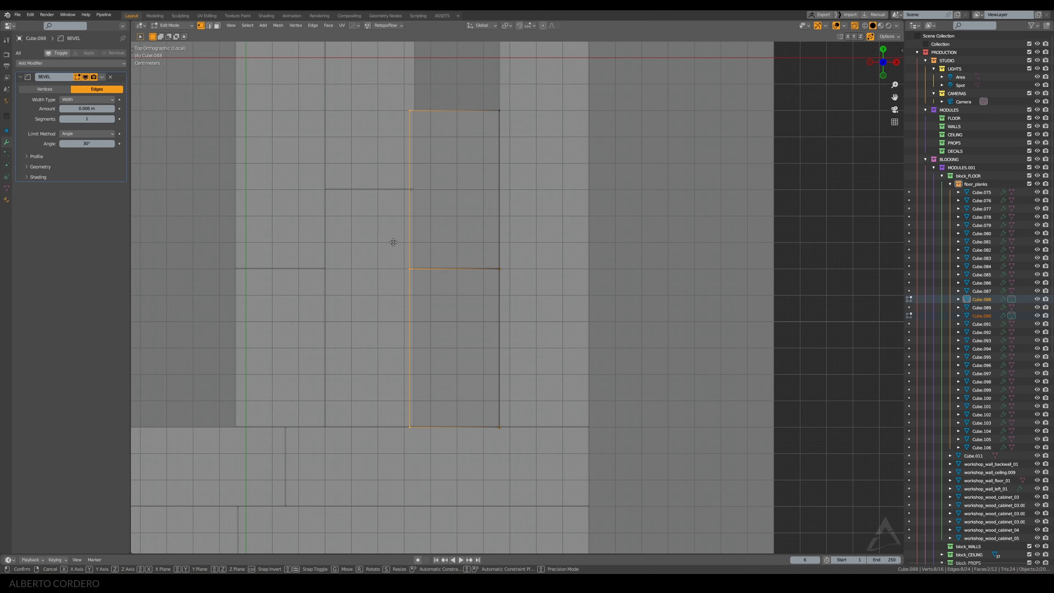
key(g)
key(x)
click(513, 228)
scroll(487, 226, down, 5)
key(Tab)
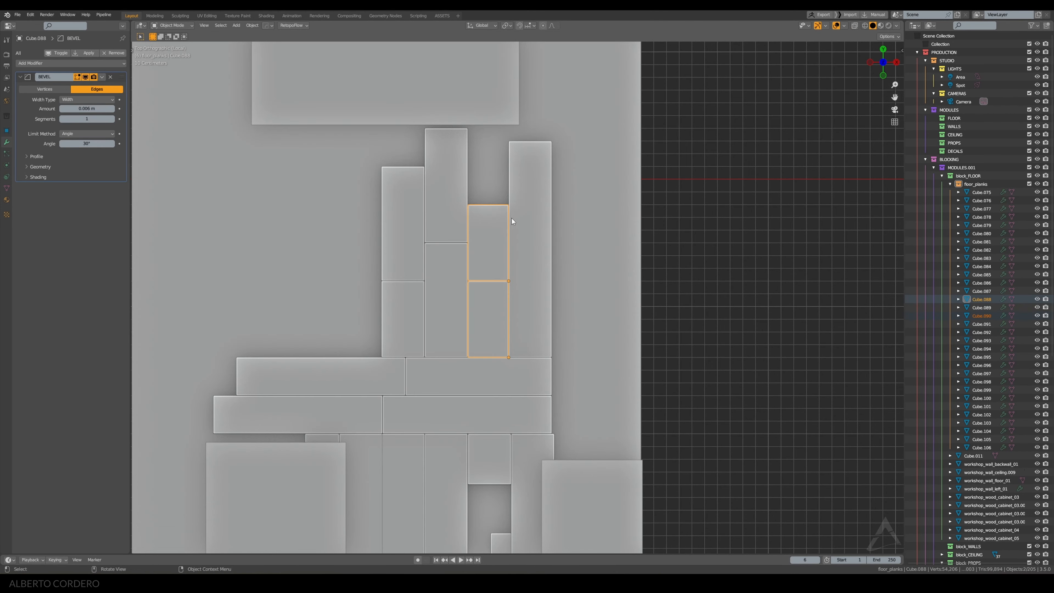
Duplicate the farther short plank about 0.6 m along Y so the copy continues the column
middle_drag(511, 219, 564, 300)
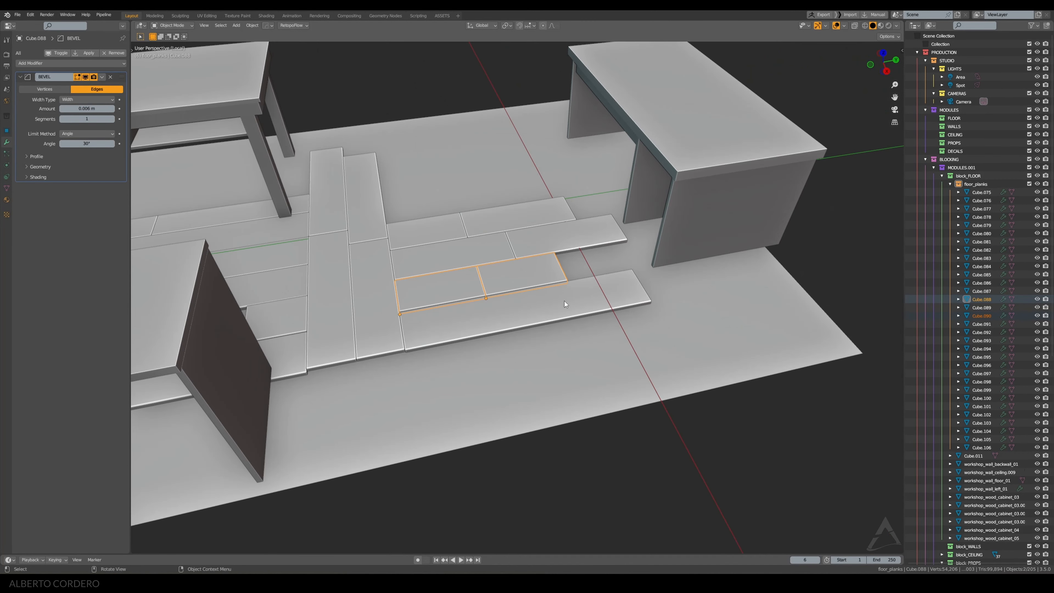
click(530, 277)
key(KP_Decimal)
key(KP_7)
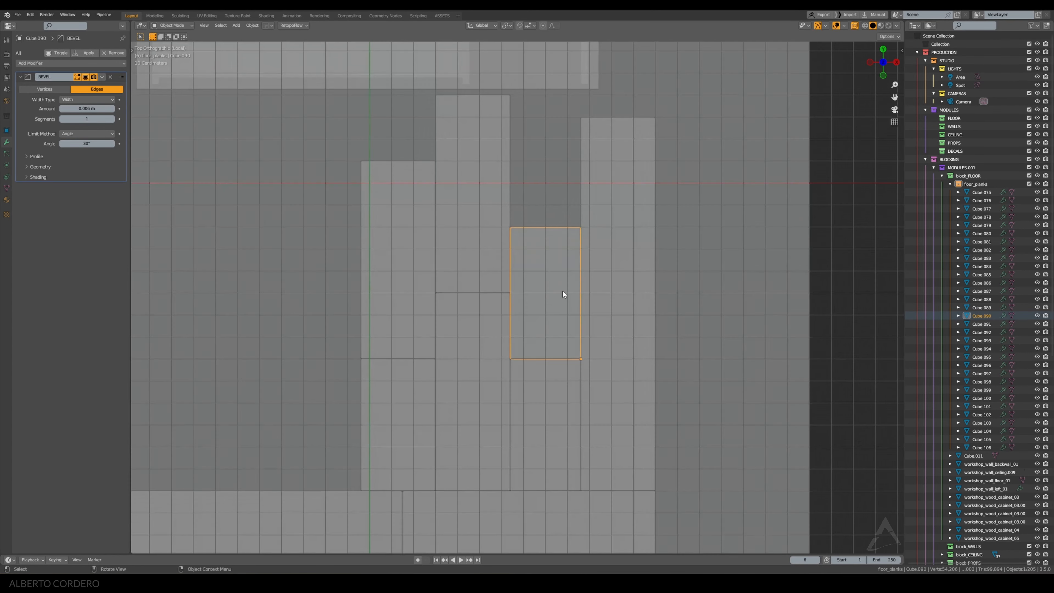
scroll(563, 294, up, 3)
key(shift+d)
key(y)
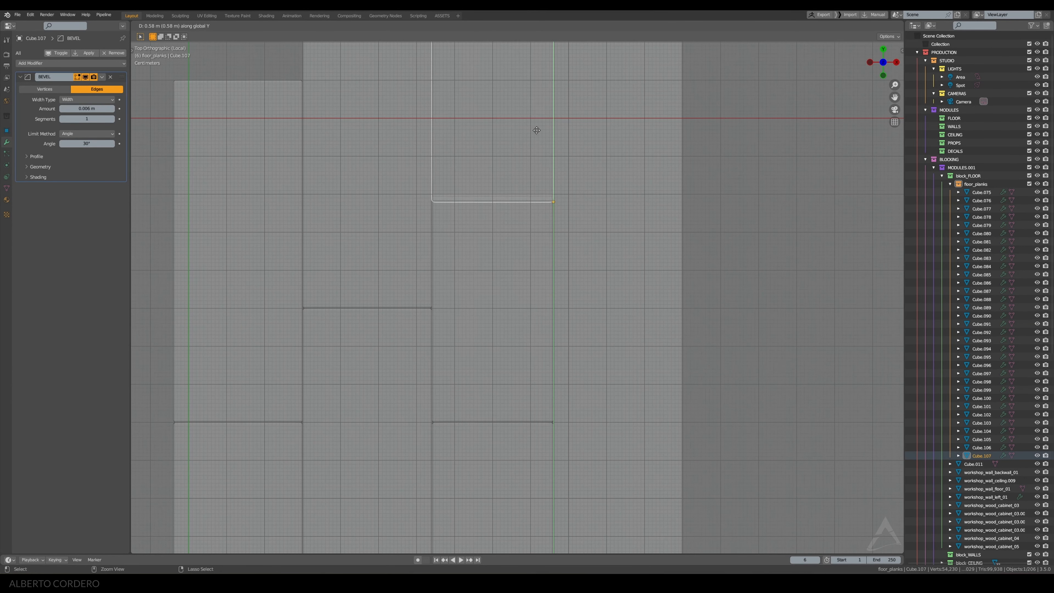
ctrl+click(538, 121)
scroll(536, 110, down, 3)
shift+middle_drag(536, 109, 516, 233)
Lengthen the new plank by moving its far-end vertices 1.1 m along Y
key(Tab)
drag(403, 186, 560, 245)
scroll(529, 240, down, 2)
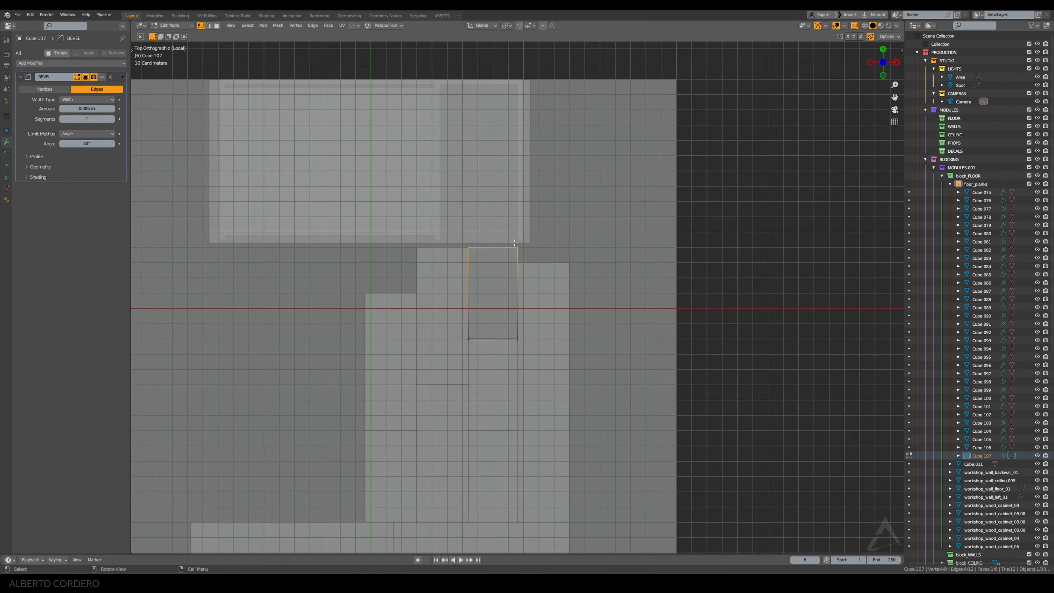
key(g)
key(y)
click(530, 80)
scroll(529, 80, up, 1)
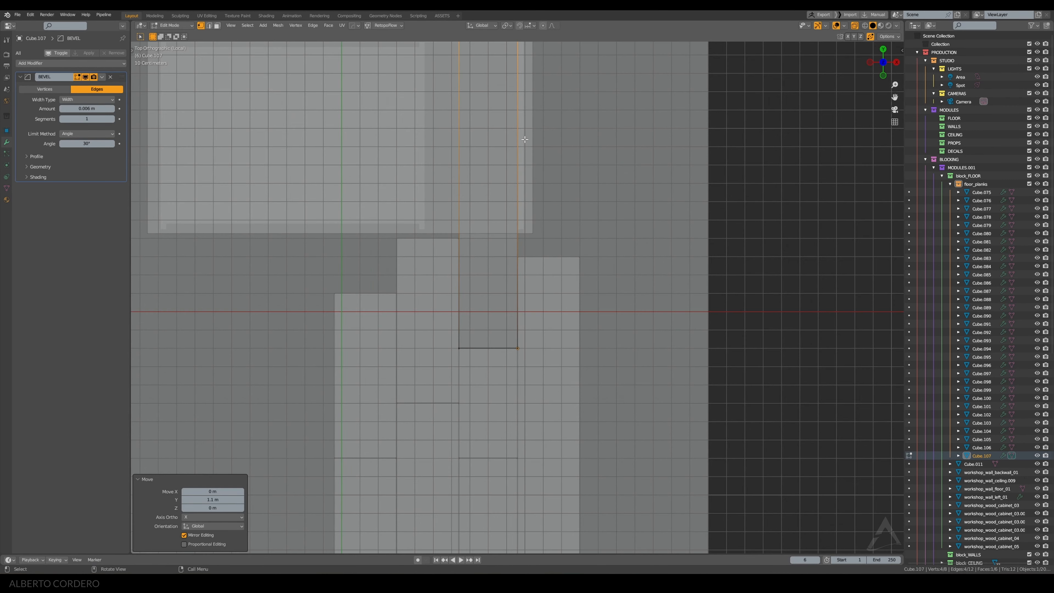
scroll(514, 154, down, 2)
key(Tab)
Duplicate the lengthened plank and place the copy at the far end of the adjacent outer plank
scroll(502, 299, up, 1)
key(shift+d)
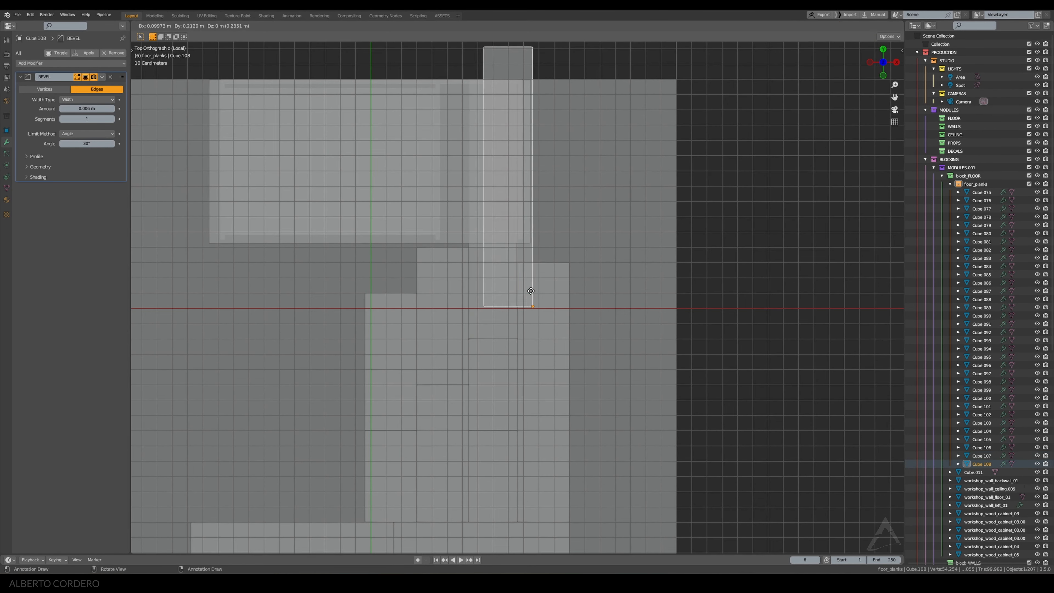
click(561, 253)
scroll(570, 233, up, 2)
shift+middle_drag(583, 204, 547, 363)
Fit the outer column's copied plank by moving its near end along Y to the preceding plank and its inner side edge -0.02 m along X
key(Tab)
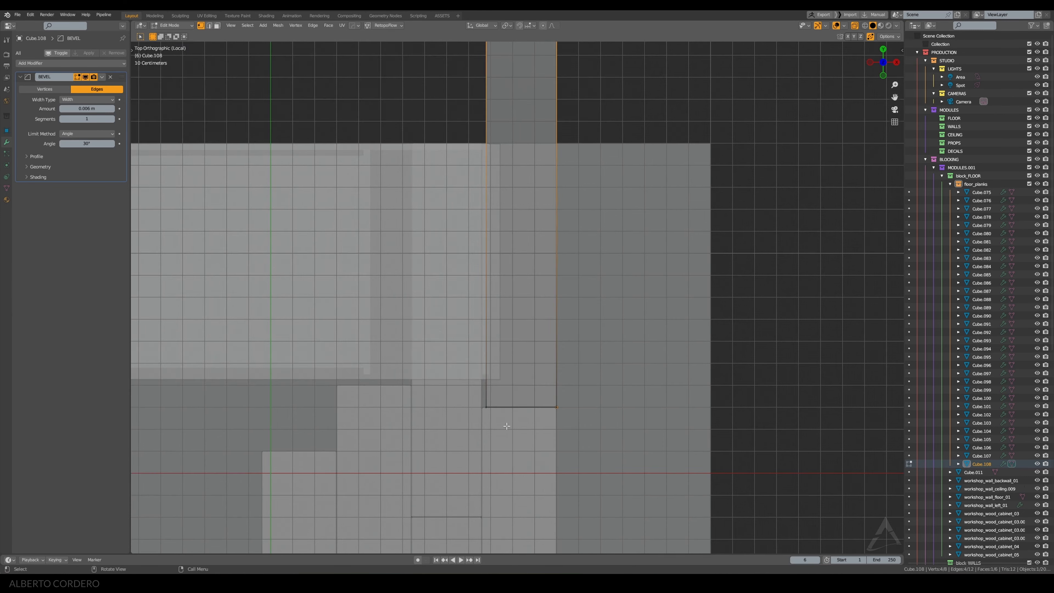
scroll(508, 426, down, 2)
drag(514, 426, 443, 69)
scroll(498, 324, up, 2)
scroll(499, 324, up, 2)
key(g)
key(y)
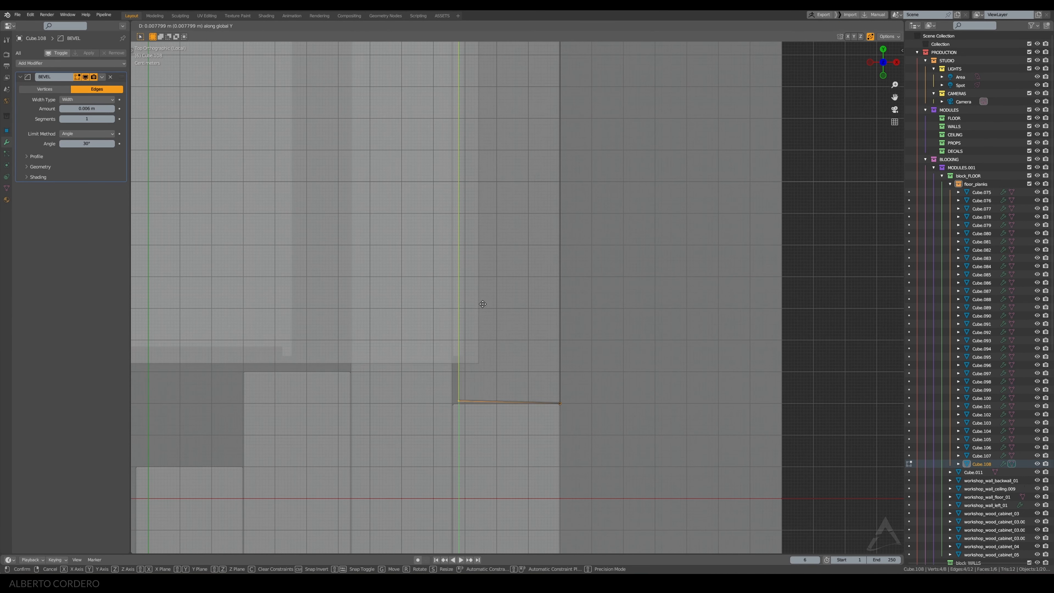
click(481, 305)
scroll(484, 307, down, 1)
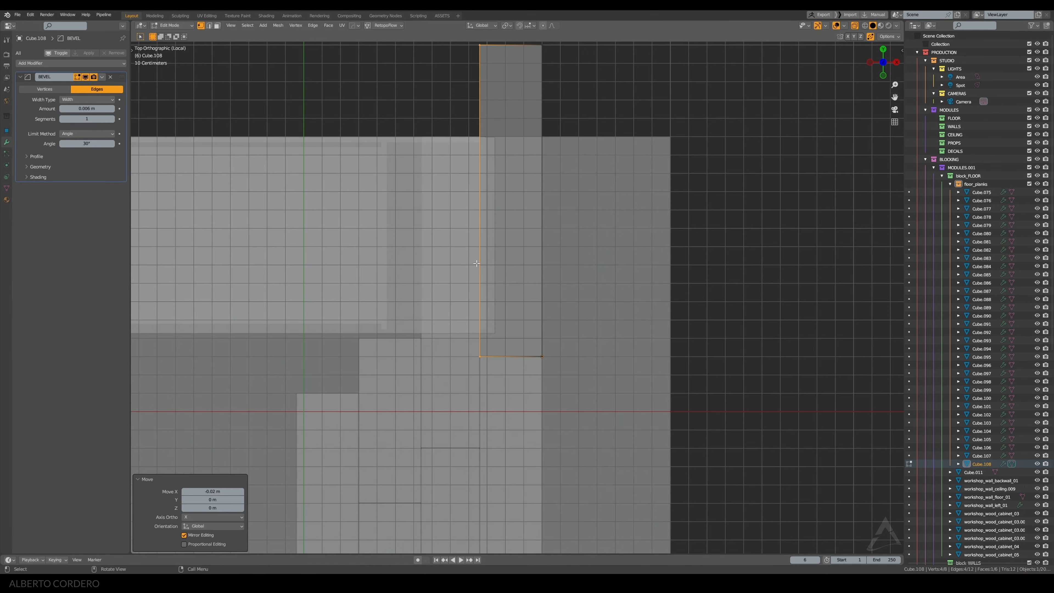
Duplicate the fitted plank and move the copy about -0.66 m along X and 0.1 m along Y to continue another column
key(Tab)
scroll(545, 344, up, 1)
key(shift+d)
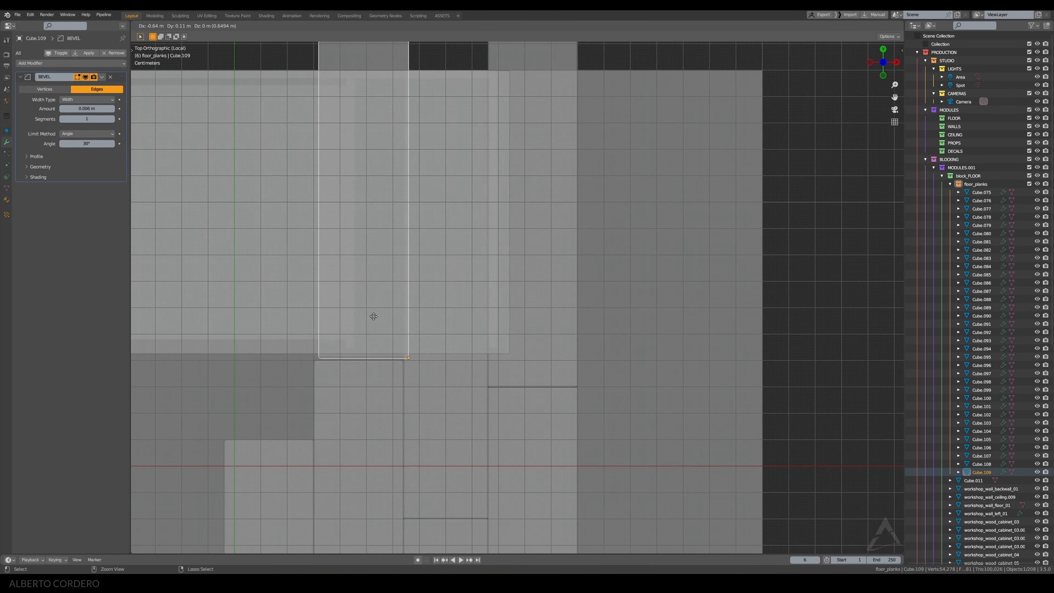
click(369, 315)
scroll(430, 312, down, 2)
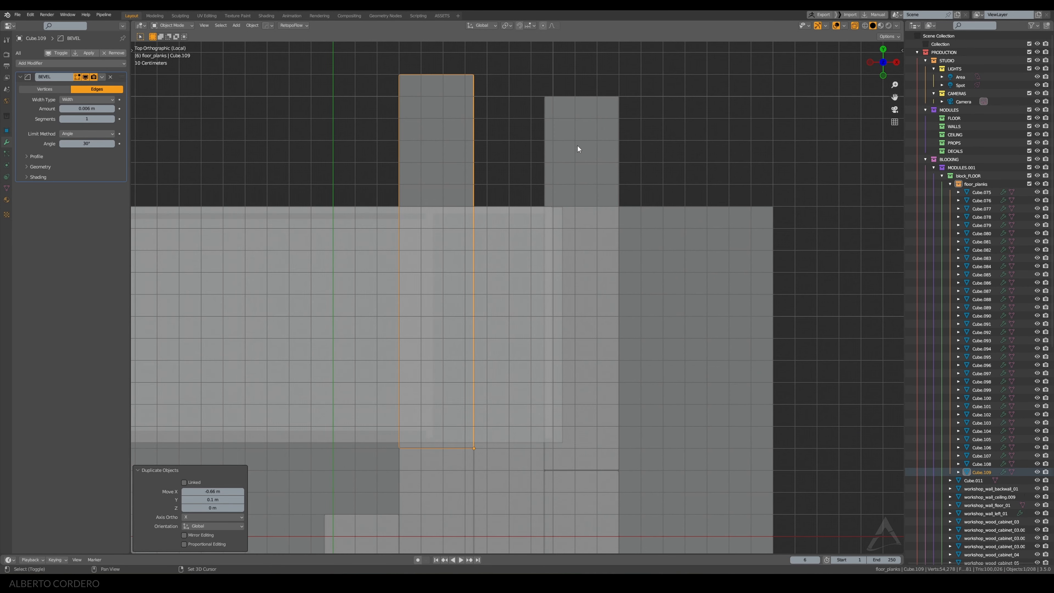
Open both far planks for mesh editing together and select their far-end vertices
shift+click(577, 146)
key(Tab)
drag(682, 129, 314, 36)
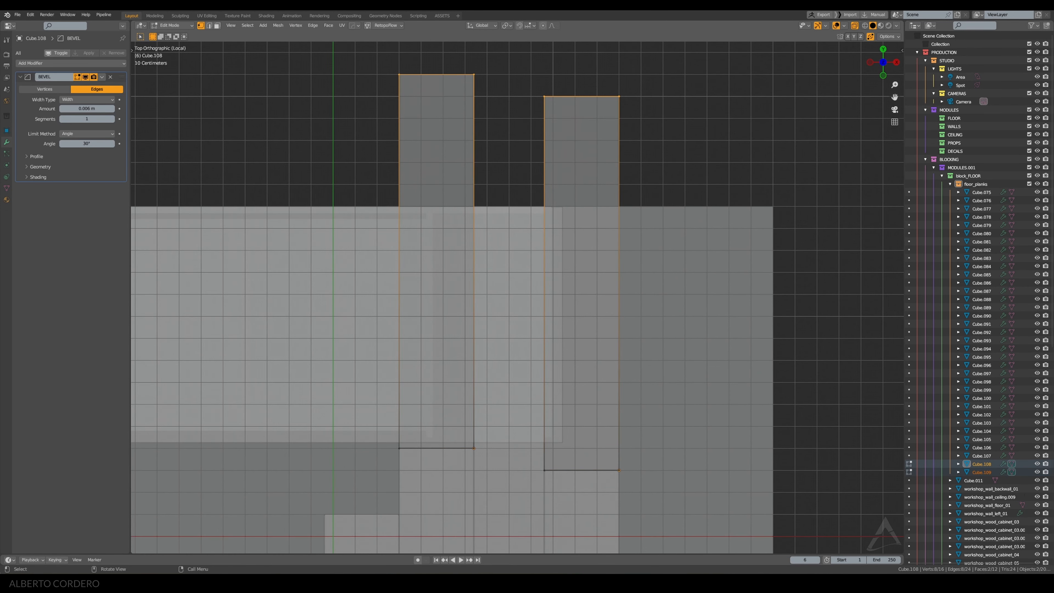
key(s)
key(0)
key(Return)
key(ctrl+z)
Align both planks' far ends by scaling them to 0 along Y, and pull them back along Y to the floor's back edge
key(s)
key(y)
key(0)
key(Return)
key(g)
key(y)
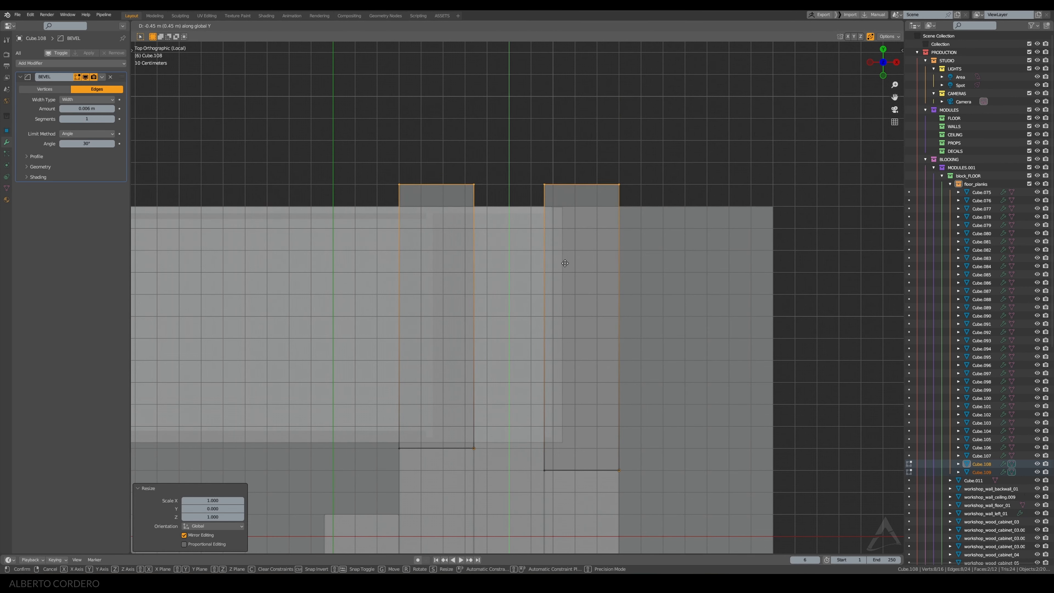
click(565, 270)
scroll(579, 184, down, 2)
scroll(521, 287, up, 1)
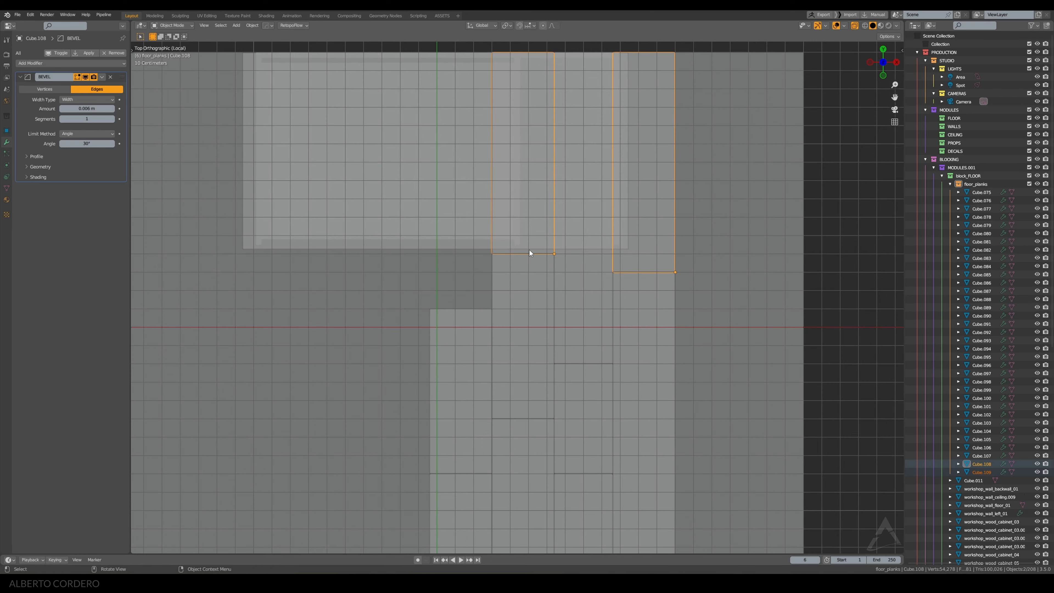
Duplicate the inner far plank and move the copy about -0.34 m along X and -0.3 m along Y to continue the next column
click(526, 252)
key(shift+d)
click(473, 301)
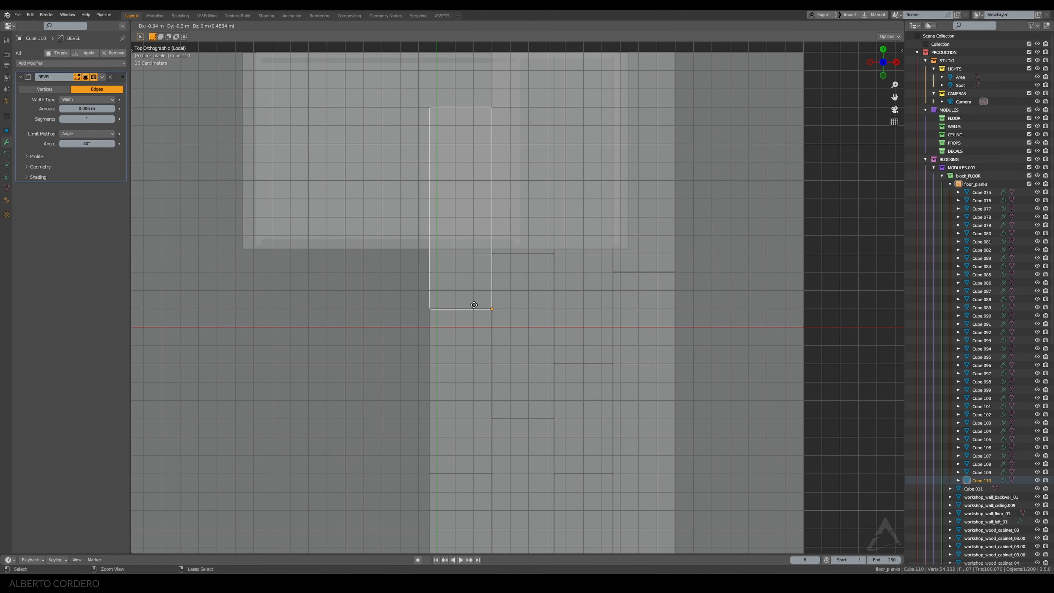
Lengthen the new plank by moving its far-end vertices 0.3 m along Y to the floor's back edge
key(Tab)
shift+middle_drag(407, 115, 473, 222)
key(g)
key(y)
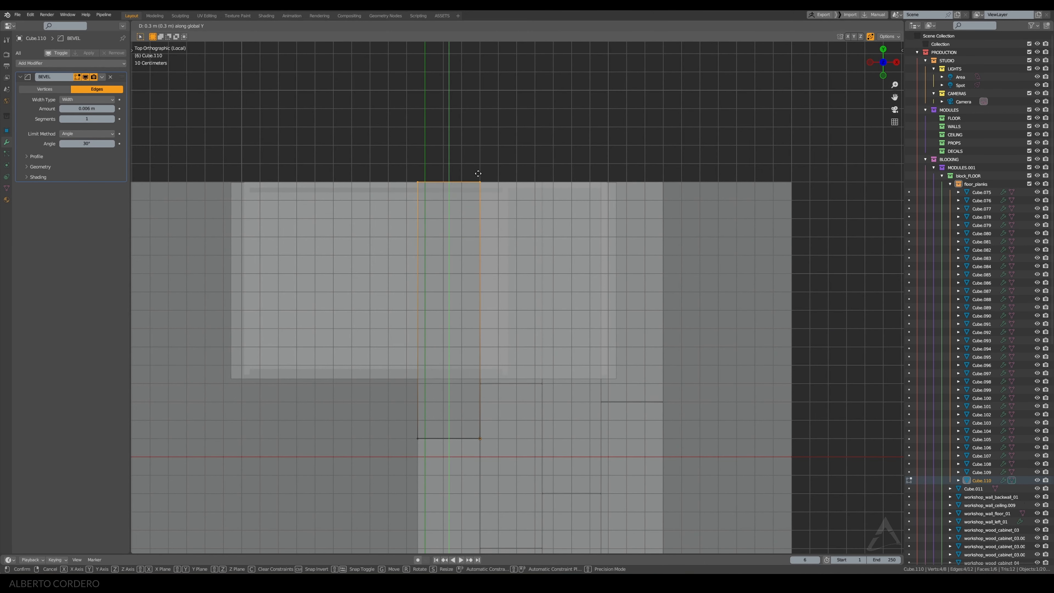
click(478, 172)
key(alt+z)
scroll(435, 282, down, 4)
middle_drag(494, 316, 559, 219)
key(Tab)
Lower the three new far planks by 0.03 m along Z to match the floor height
key(alt+a)
key(KP_0)
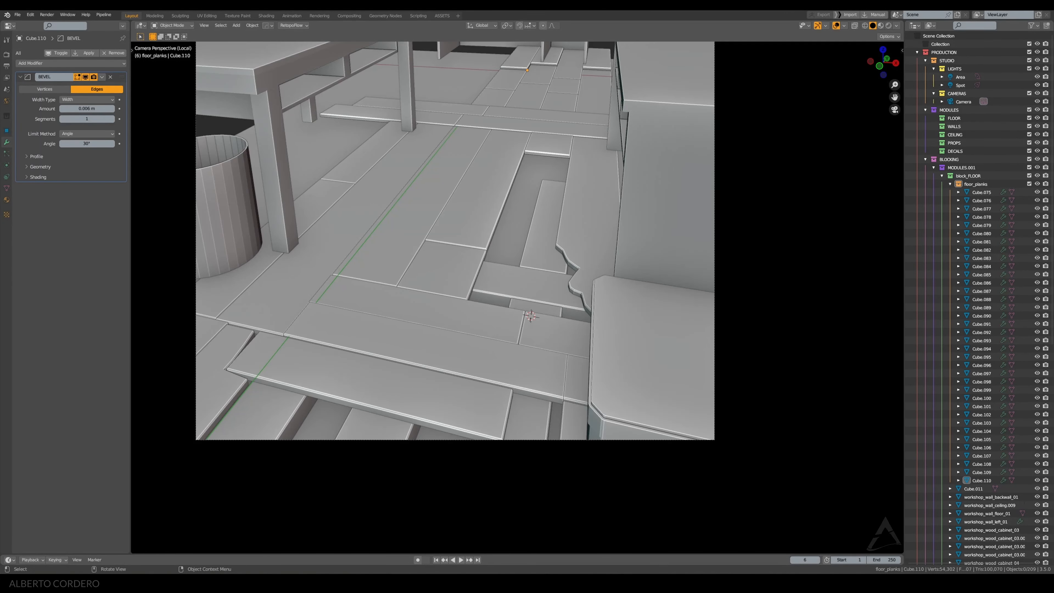
shift+click(596, 66)
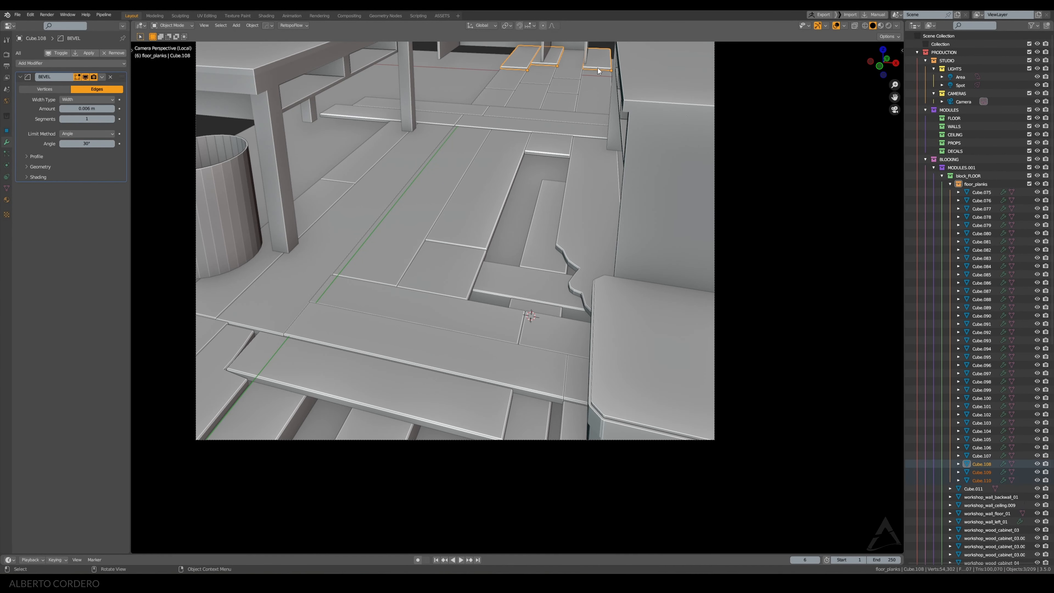
key(KP_1)
scroll(541, 236, up, 6)
shift+middle_drag(501, 184, 498, 255)
scroll(498, 255, up, 2)
text(g)
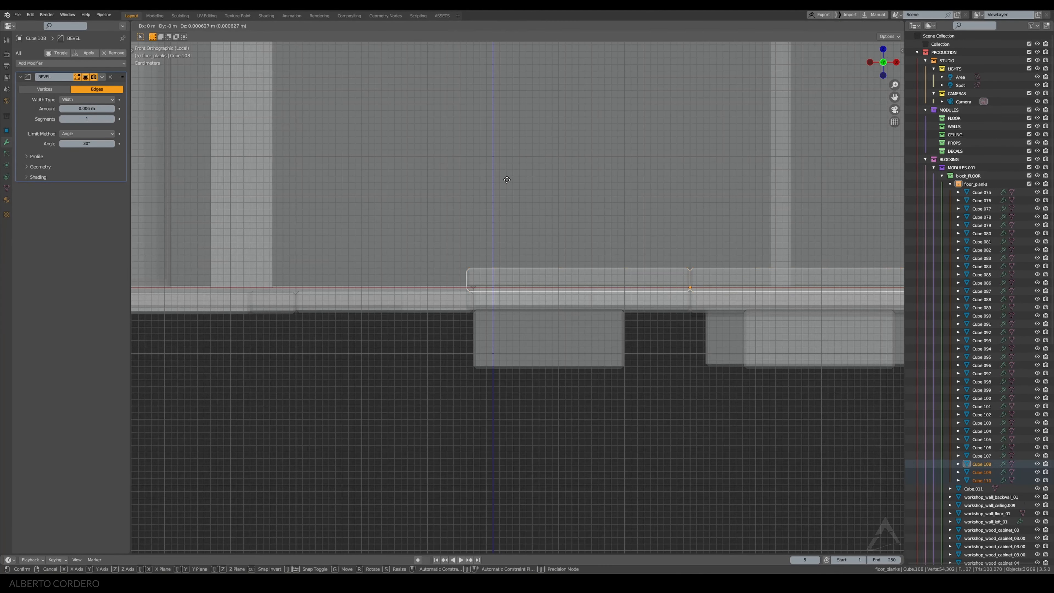
text(z-0.03)
key(Return)
key(KP_0)
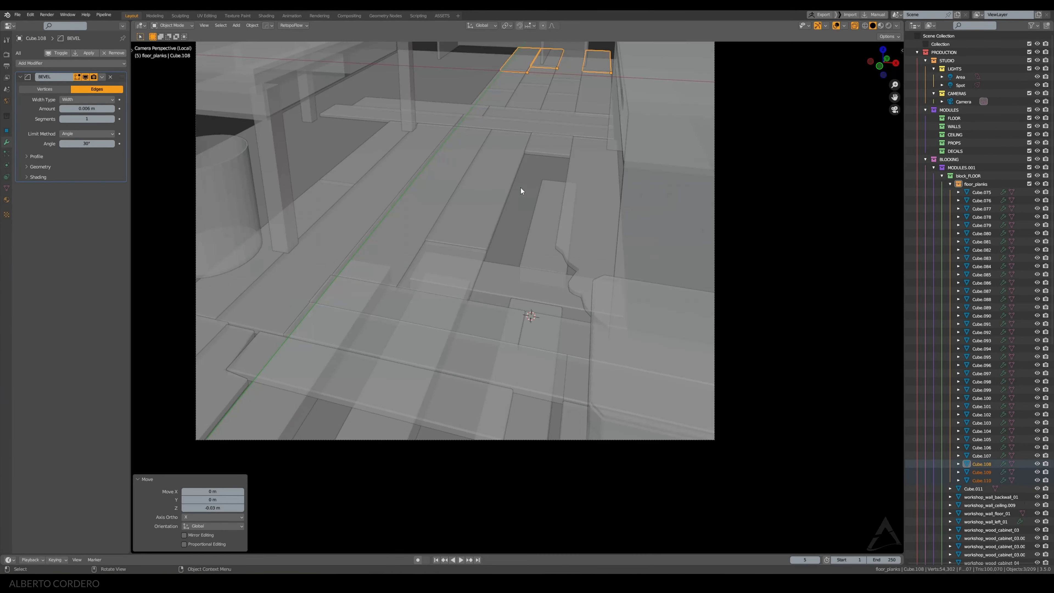
key(alt+a)
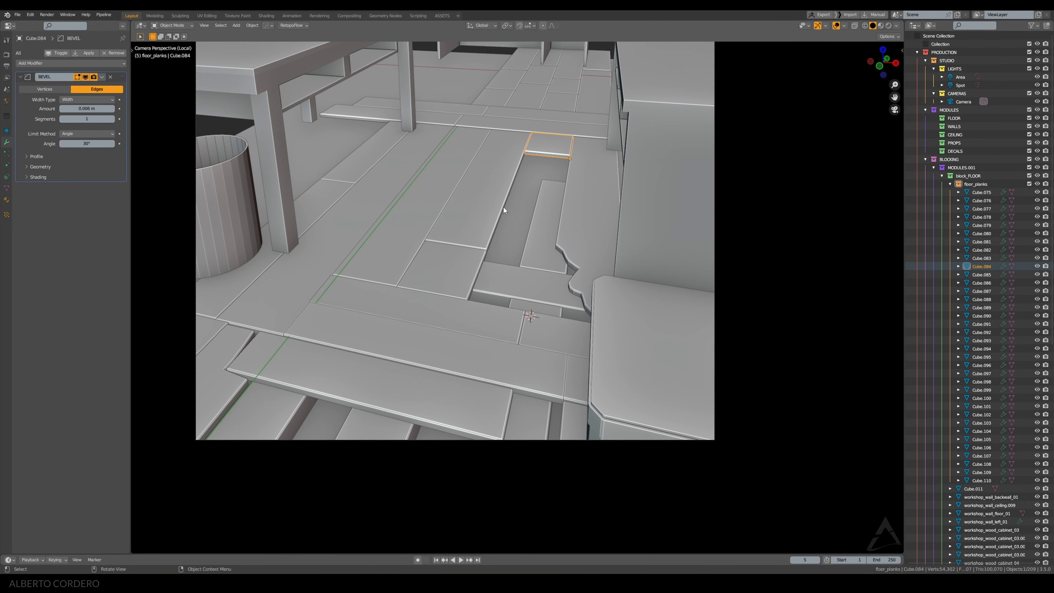
Duplicate the long plank beside the floor gap about 0.34 m along X so the copy covers the gap
click(496, 209)
key(shift+KP_7)
key(KP_Decimal)
scroll(586, 307, down, 2)
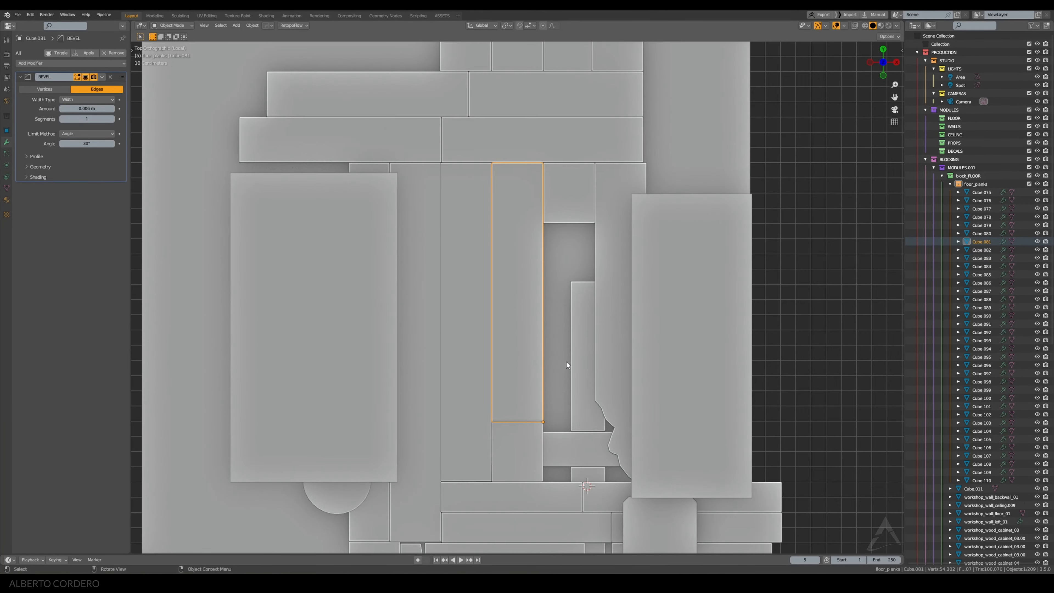
scroll(584, 386, up, 2)
shift+middle_drag(584, 394, 487, 238)
scroll(487, 238, up, 2)
key(shift+d)
key(x)
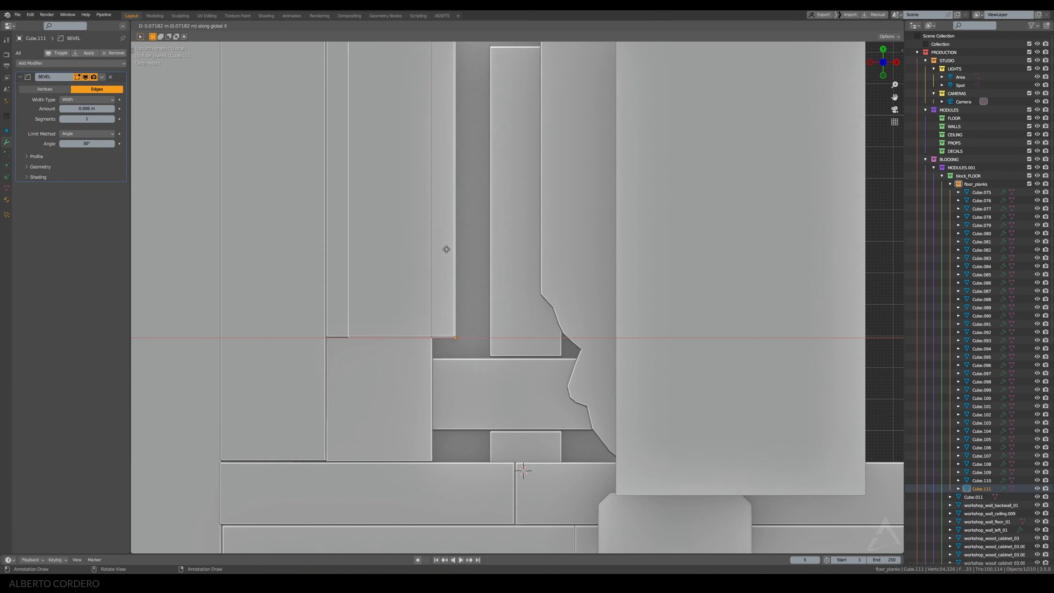
click(530, 242)
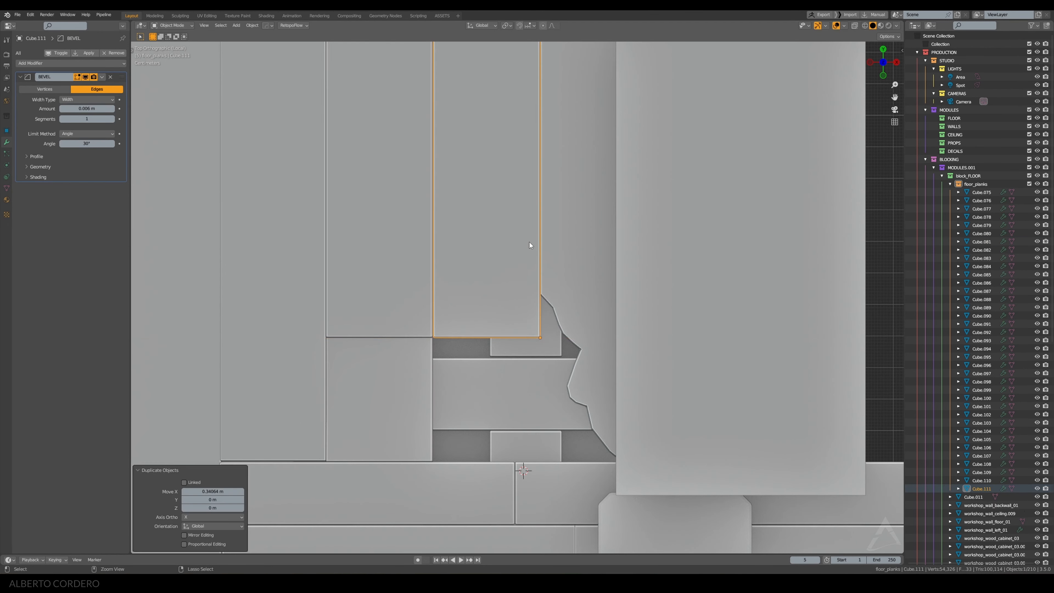
Slide the copied plank about -0.064 m along Y to the near edge of the support plank beneath
key(g)
key(y)
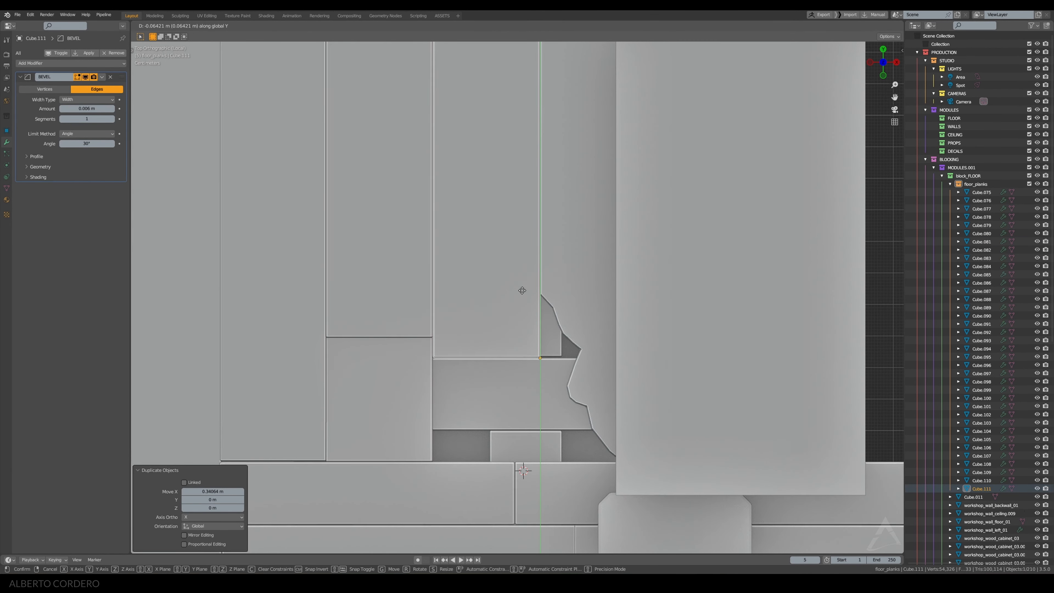
click(522, 290)
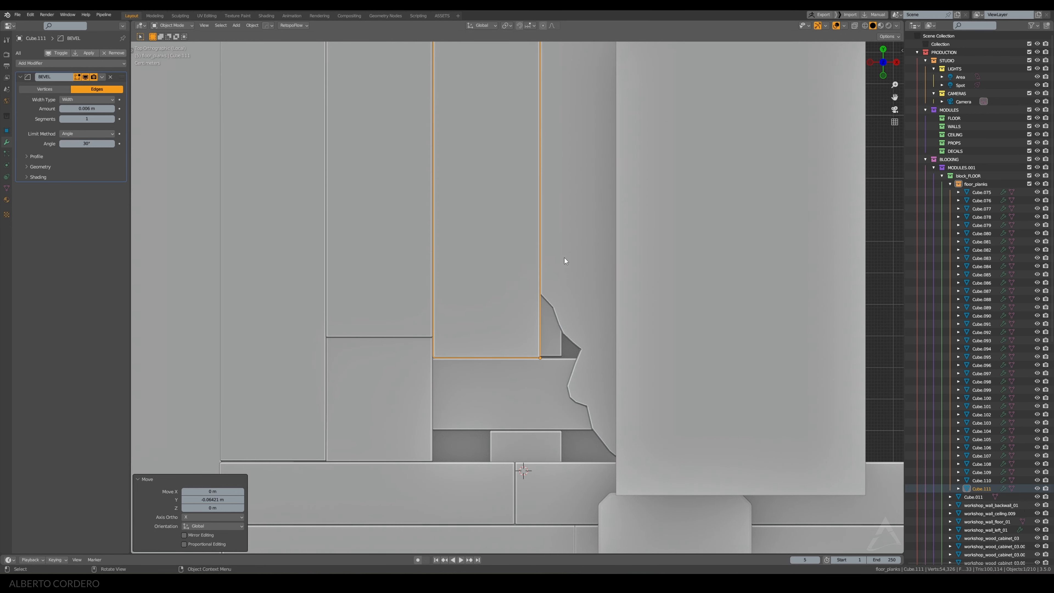
Cut off the copied plank's near corner beside the broken plank by beveling its vertical edge about 0.137 m wide
key(alt+a)
middle_drag(564, 258, 561, 233)
click(531, 309)
scroll(531, 309, up, 3)
middle_drag(531, 309, 544, 302)
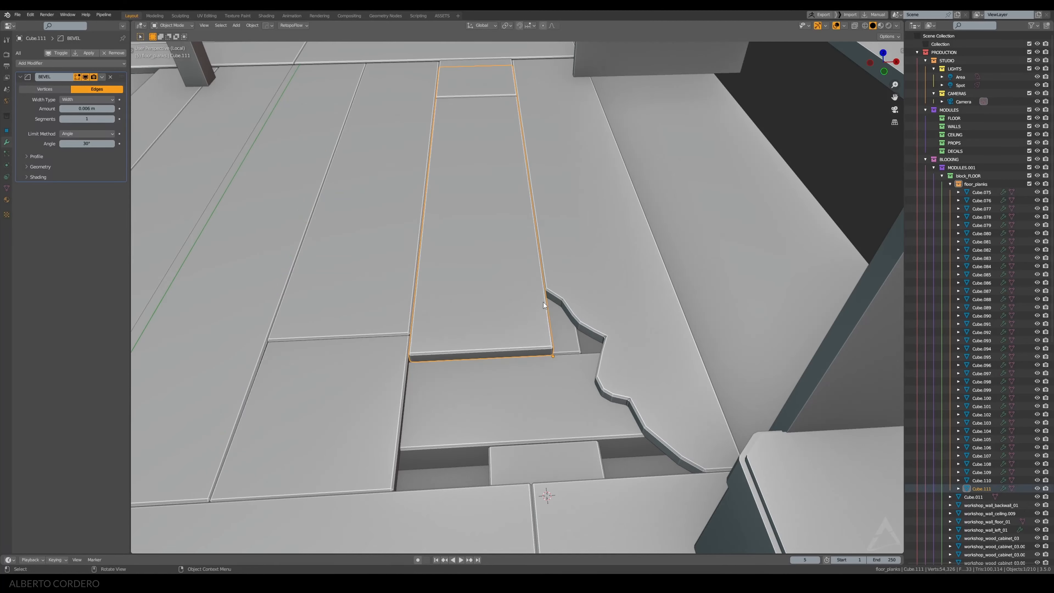
key(Tab)
key(alt+z)
key(alt+z)
key(ctrl+b)
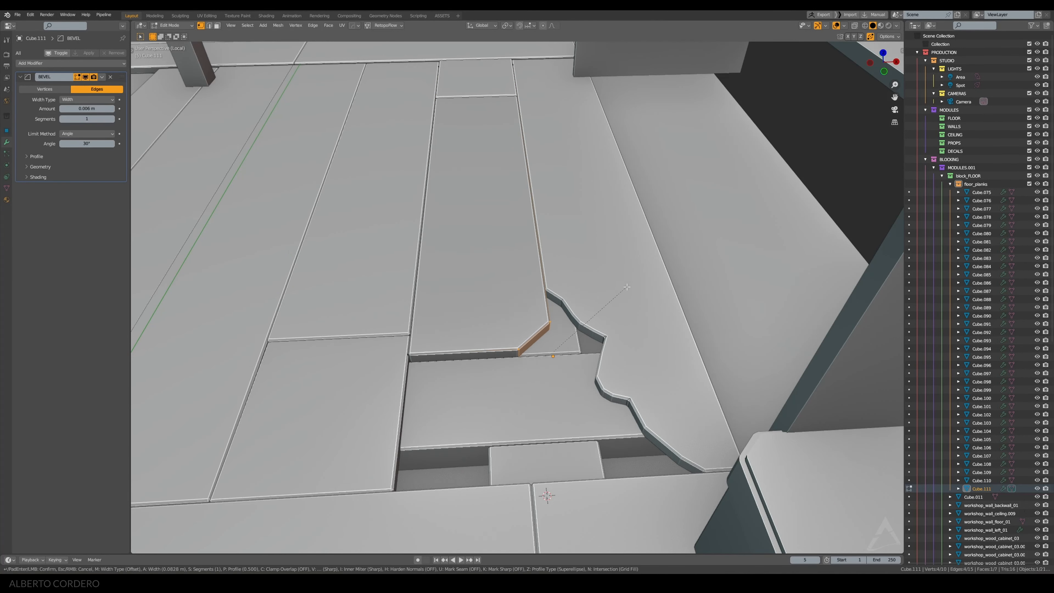
click(539, 297)
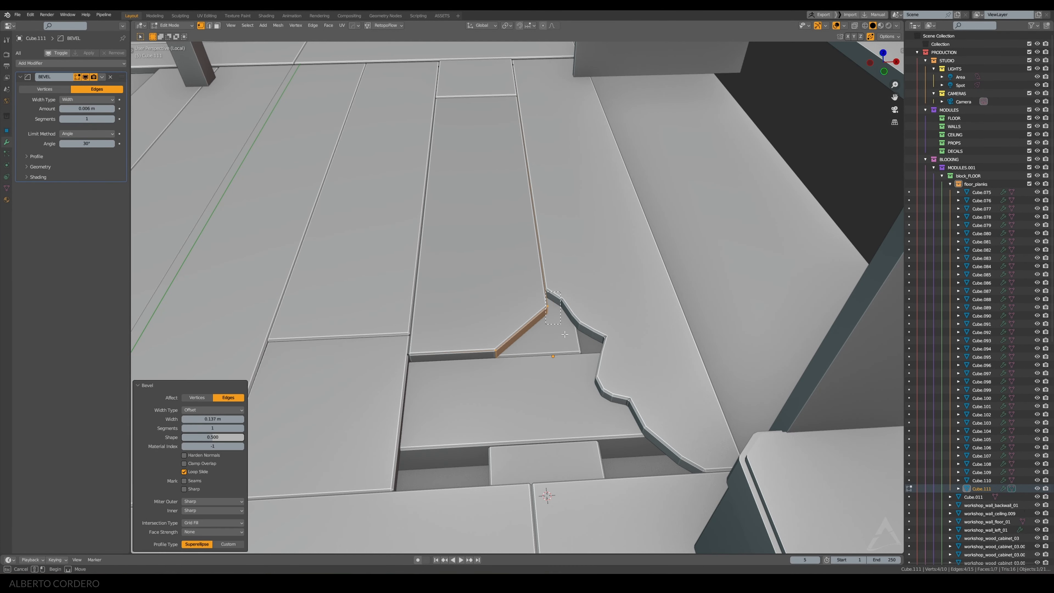
Bevel the two vertical edges at the ends of the corner cut to add more break points
click(547, 306)
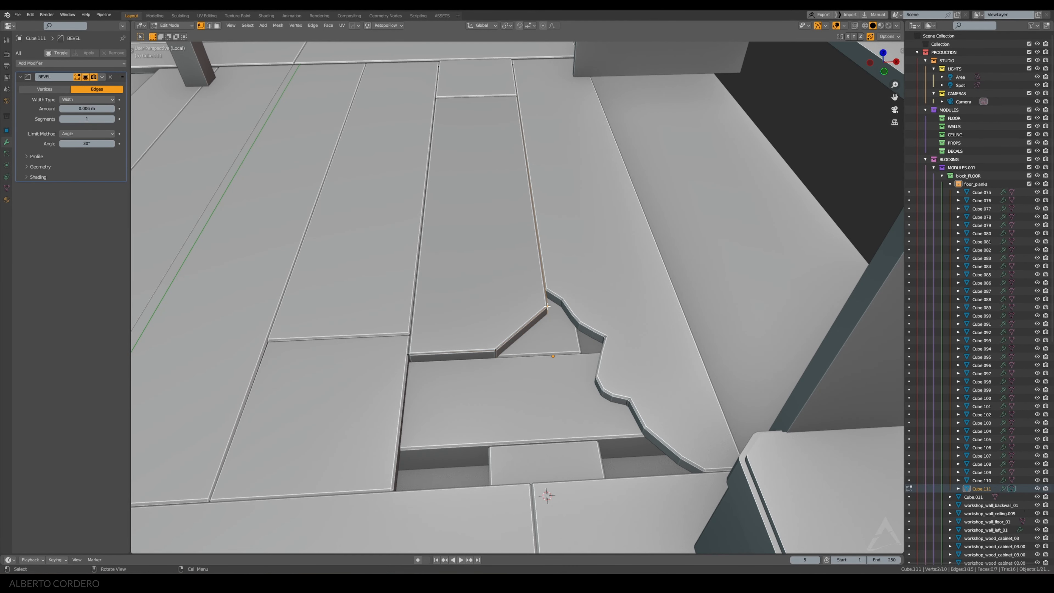
click(583, 282)
click(482, 354)
key(ctrl+b)
click(577, 328)
Reposition the cut's two intermediate vertex pairs in the top view to make the broken corner irregular
key(KP_7)
key(alt+z)
drag(539, 313, 517, 348)
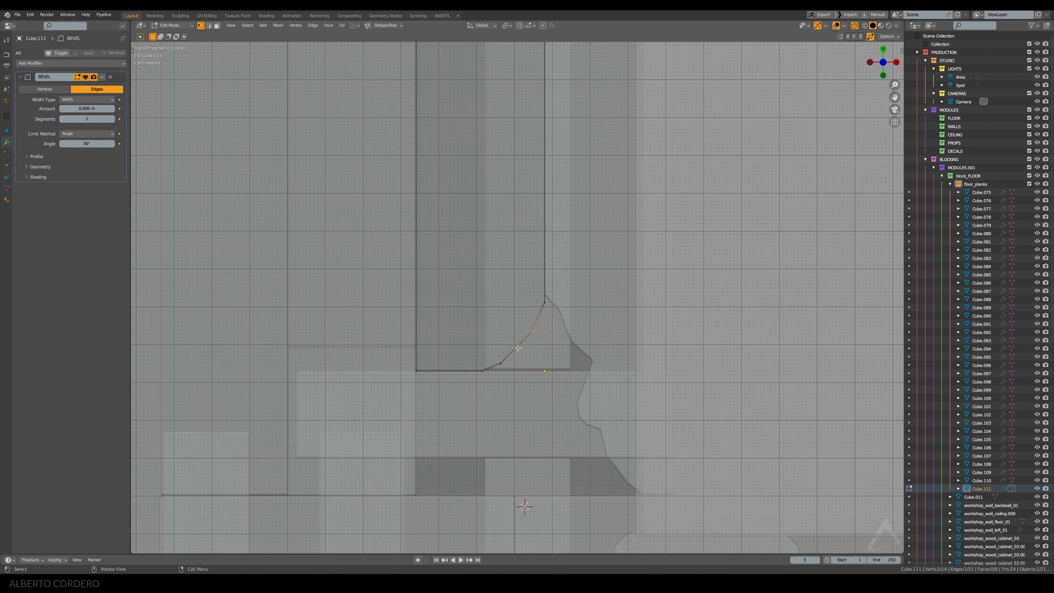
scroll(517, 348, up, 1)
key(g)
click(532, 310)
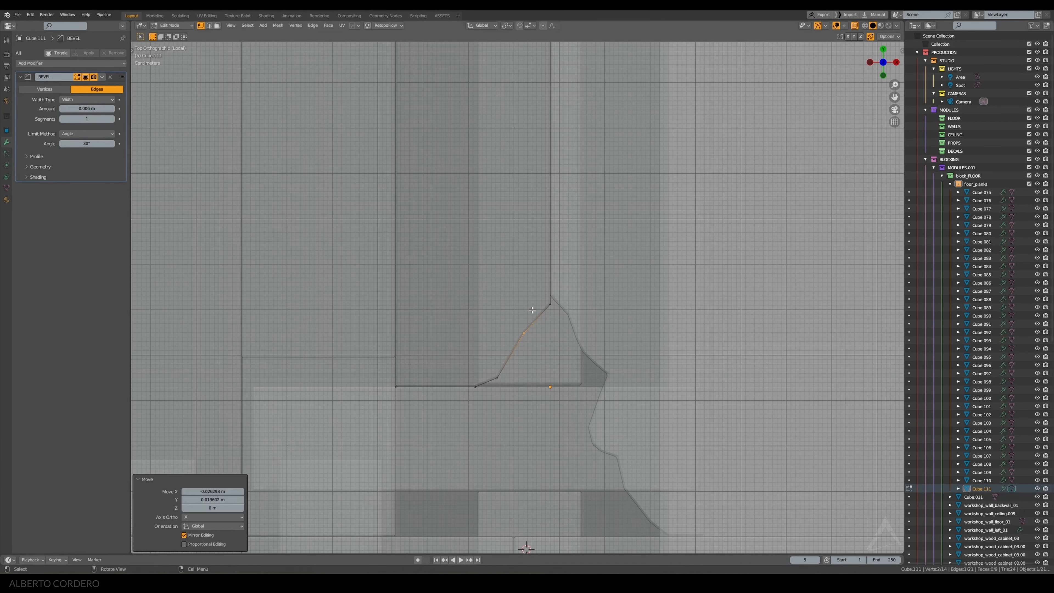
click(494, 374)
key(g)
click(505, 368)
key(Tab)
Duplicate the short, nearly square plank along X and place the copy in the remaining gap beside it
middle_drag(616, 283, 511, 225)
key(KP_7)
scroll(510, 283, up, 2)
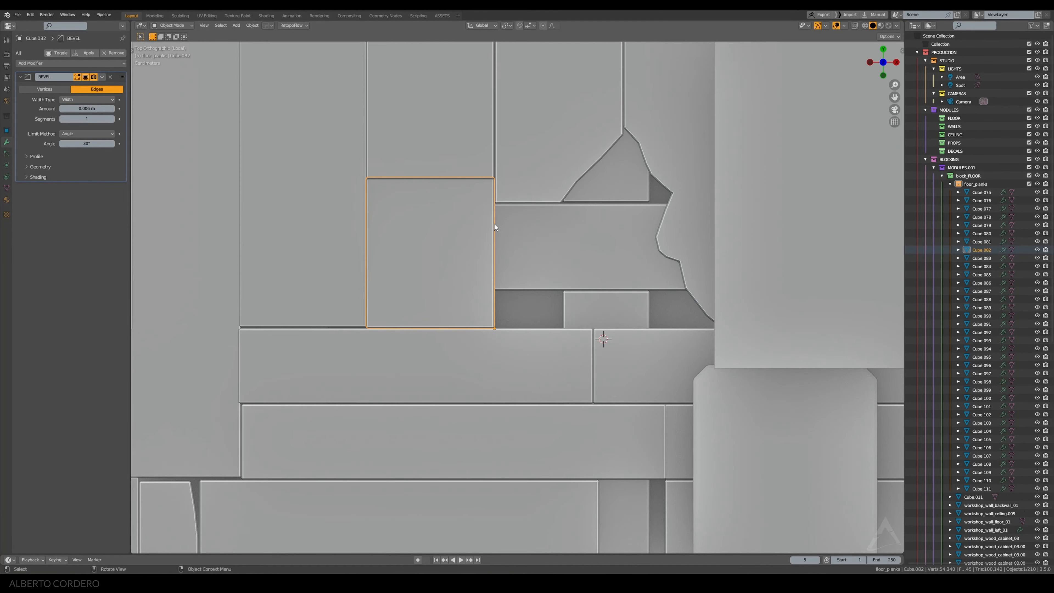
key(shift+d)
key(x)
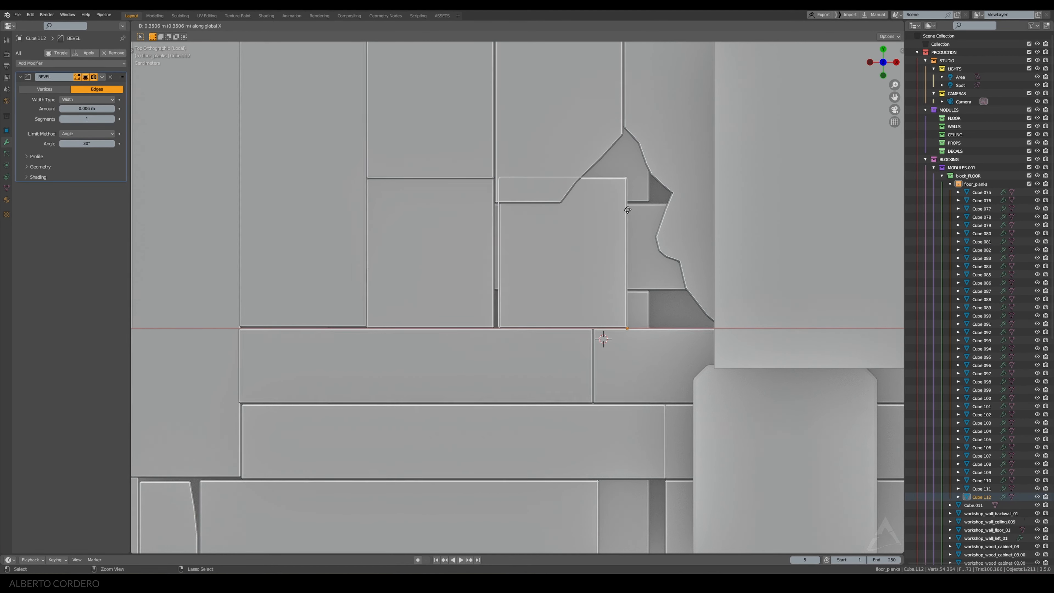
click(625, 210)
Shorten the copied short plank by moving its far edge -0.07 m along Y to the broken plank's end
key(Tab)
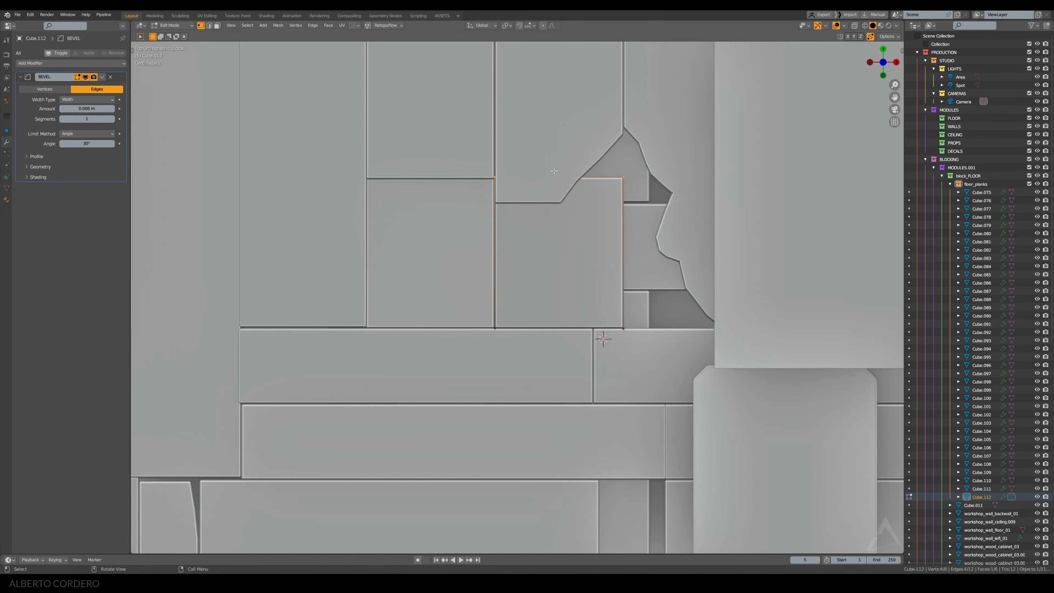
key(g)
click(546, 198)
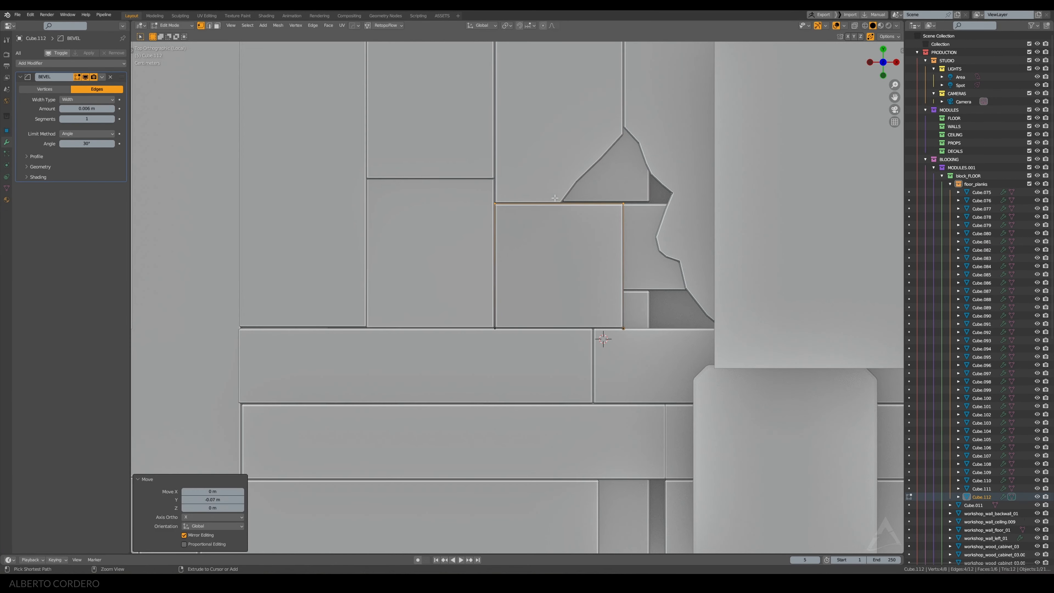
scroll(597, 216, down, 3)
key(Tab)
key(KP_0)
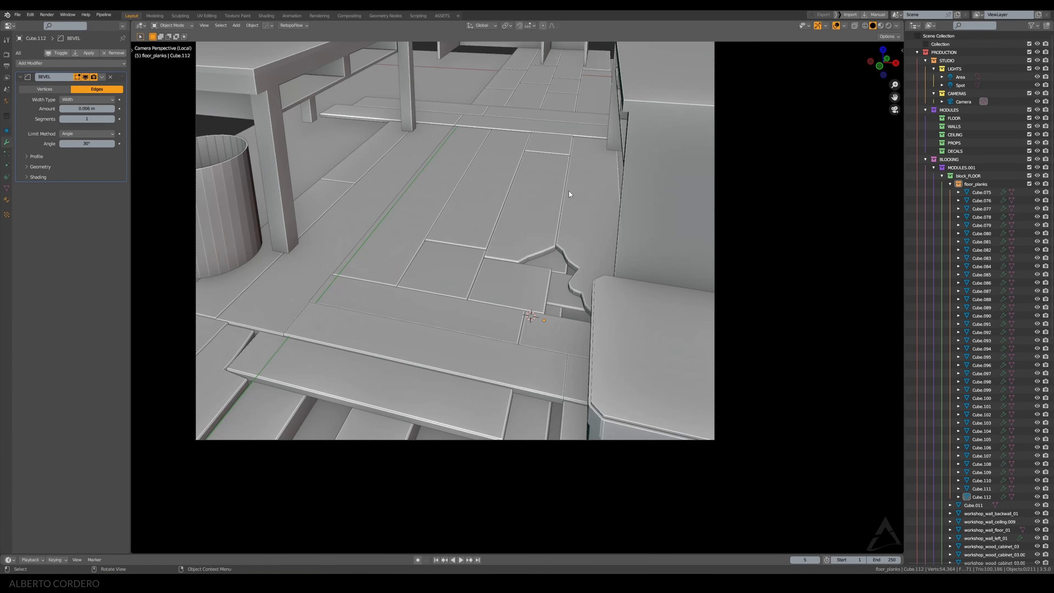
Duplicate the long floor plank near the table about -0.66 m along X so the copy runs beneath the table
scroll(568, 186, down, 1)
scroll(545, 188, down, 1)
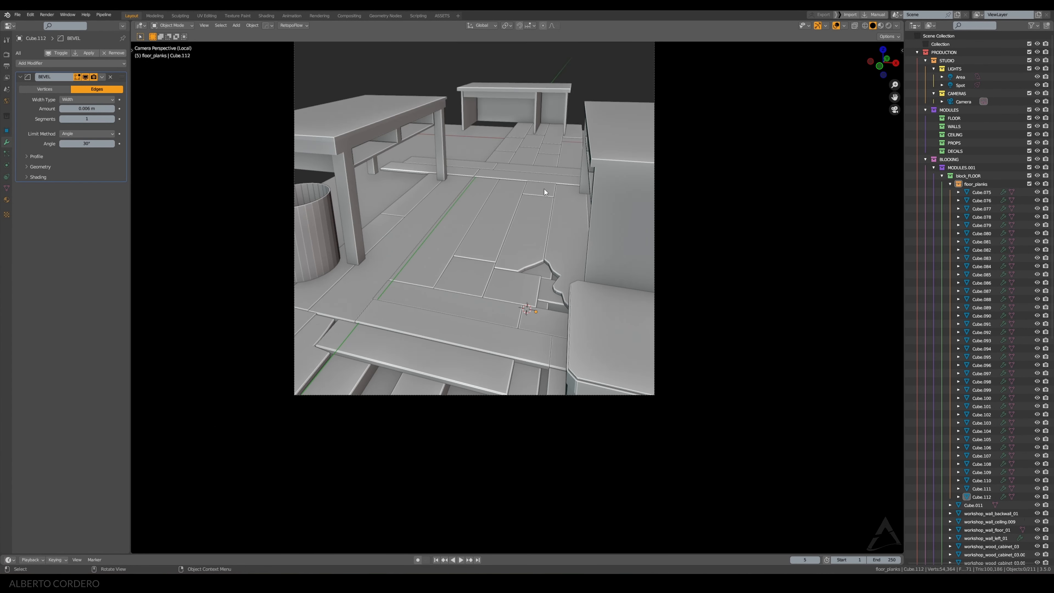
scroll(544, 188, up, 1)
shift+middle_drag(507, 196, 573, 211)
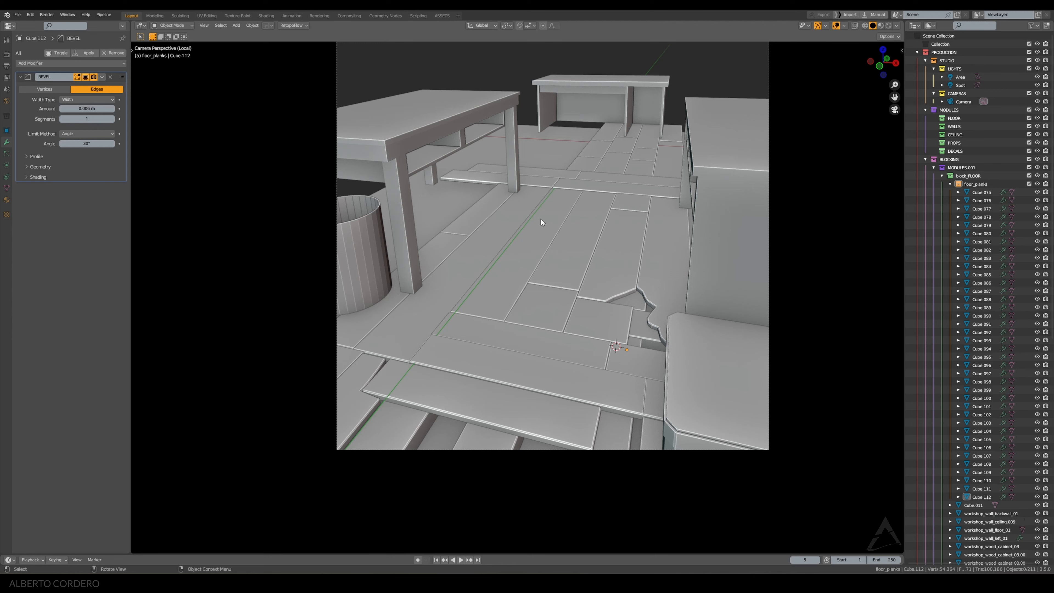
click(488, 246)
shift+middle_drag(501, 244, 625, 243)
key(shift+d)
key(x)
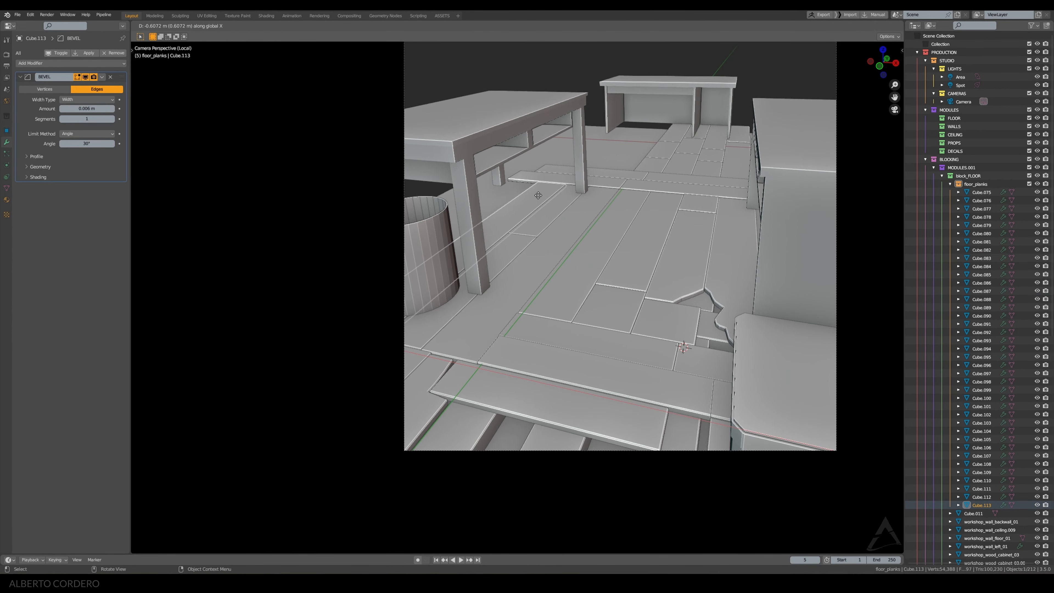
click(530, 194)
key(KP_7)
key(alt+z)
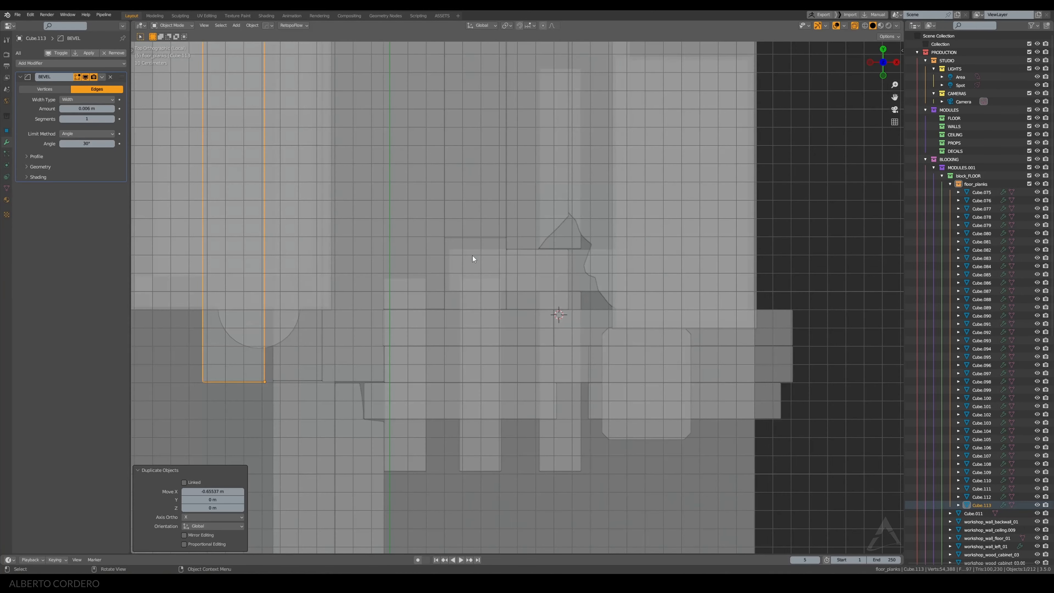
Move the copied plank beneath the table about 0.045 m along X so it sits flush against its neighbour
scroll(473, 255, down, 1)
shift+middle_drag(341, 314, 570, 301)
scroll(583, 432, up, 6)
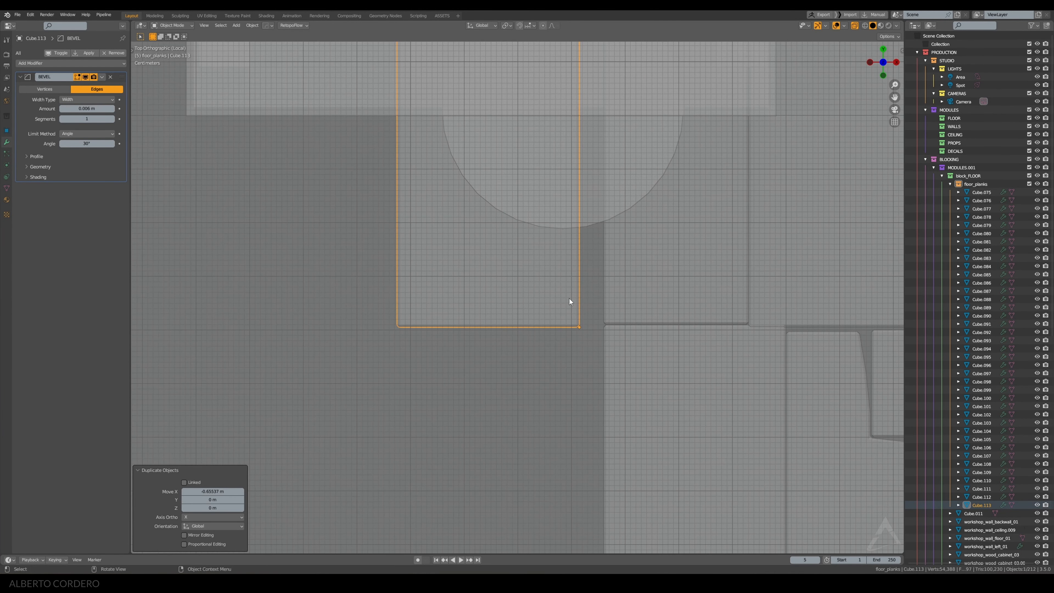
key(g)
key(x)
click(594, 300)
scroll(596, 296, down, 5)
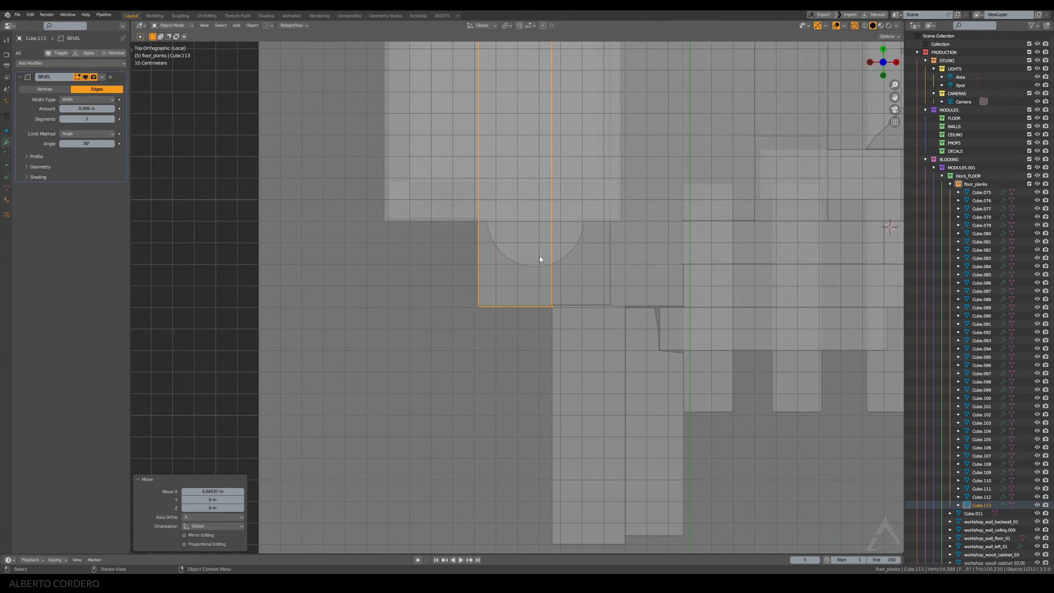
Duplicate the plank beneath the table -0.34 m along X to add another plank beside it
scroll(540, 259, up, 3)
key(shift+d)
key(x)
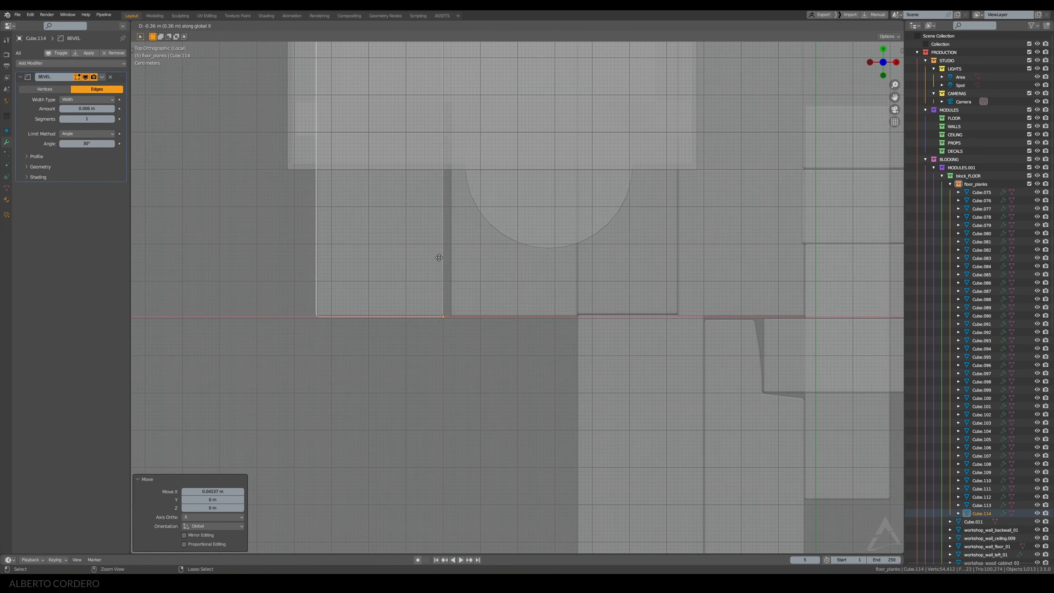
click(442, 257)
scroll(510, 263, down, 6)
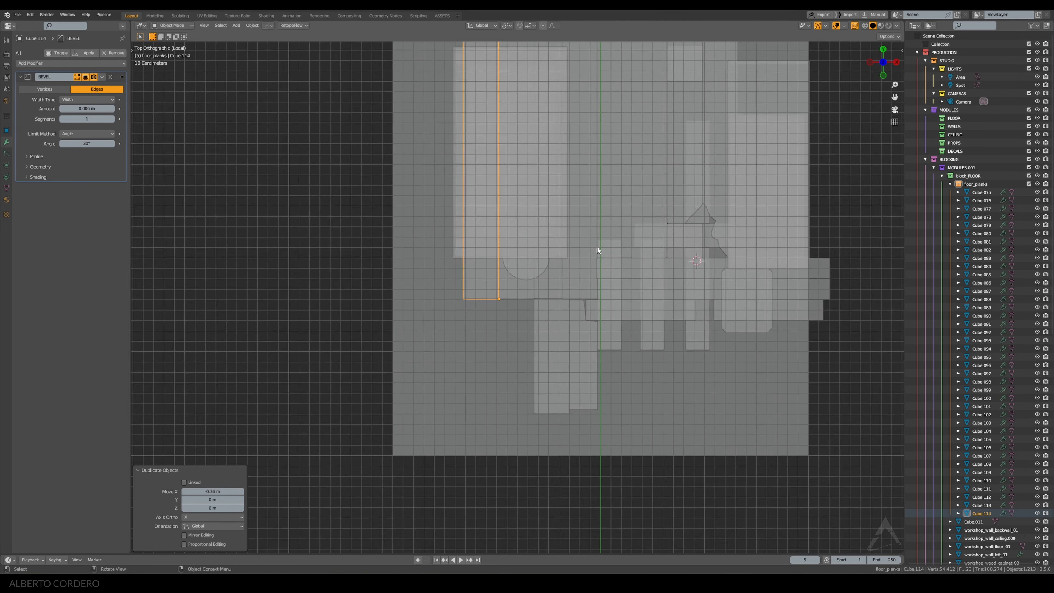
Duplicate the end planks of the two crosswise rows beside the table about -1.36 m along X, toward the floor's side edge
middle_drag(597, 247, 517, 268)
key(alt+z)
scroll(499, 243, up, 4)
scroll(499, 244, down, 3)
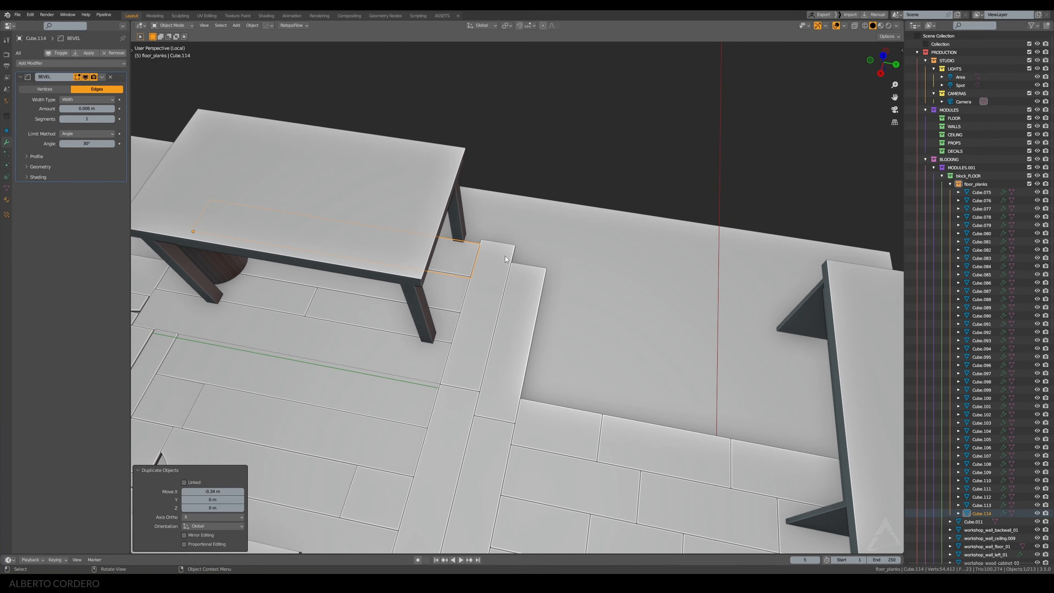
click(505, 256)
key(KP_7)
scroll(534, 287, up, 2)
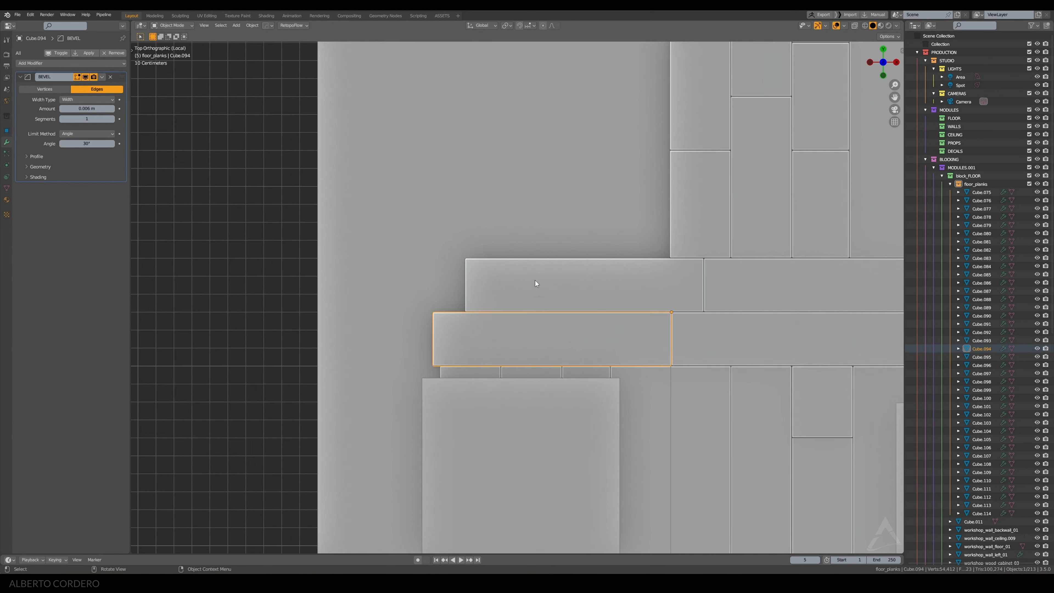
shift+click(652, 287)
key(shift+d)
key(x)
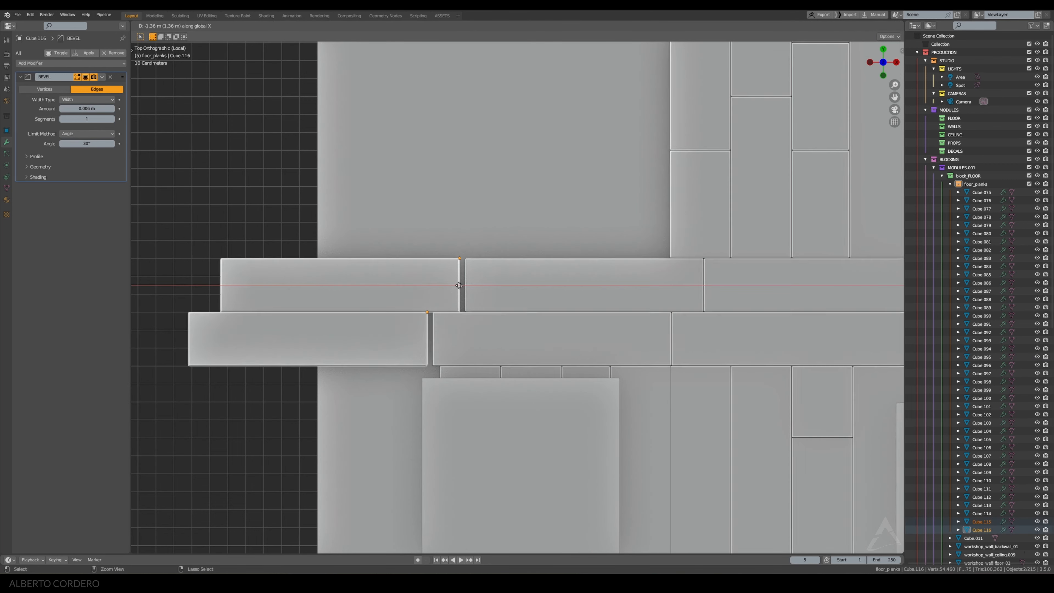
click(463, 287)
Move the two copied crosswise planks 0.03 m along X to close the gap to their rows
scroll(465, 286, up, 5)
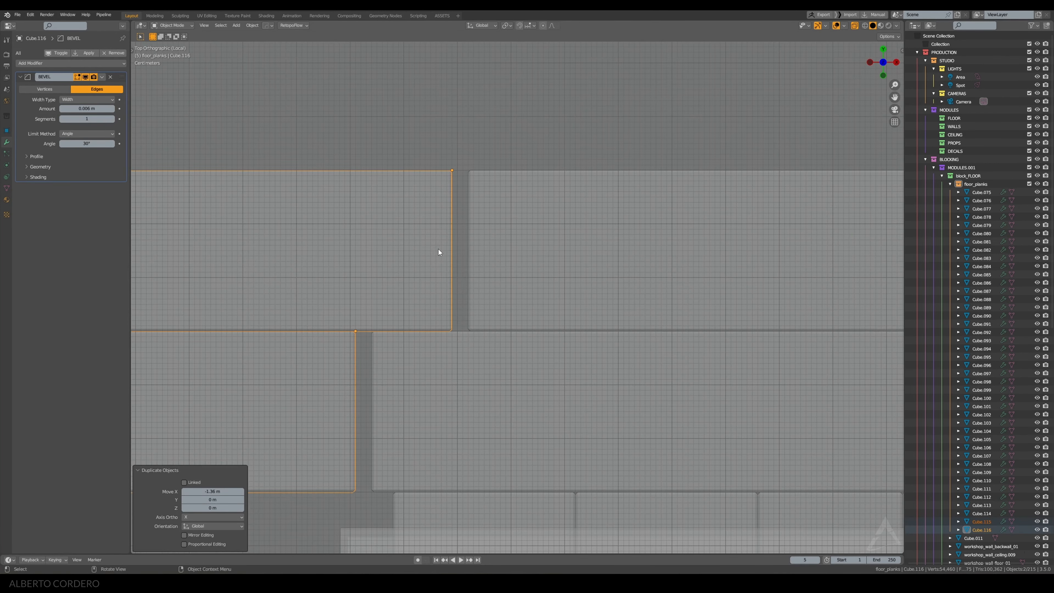
key(g)
key(x)
click(454, 247)
scroll(454, 248, up, 3)
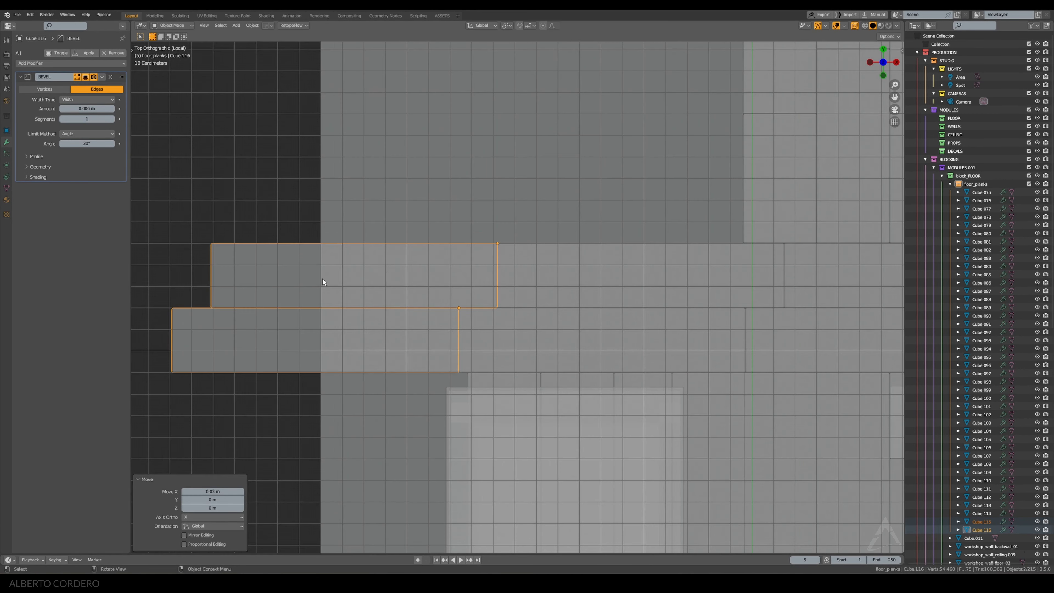
Flatten the outer ends of both crosswise planks to X scale 0 and move them 0.6 m along X to the floor's edge
key(Tab)
text(sx0)
key(Return)
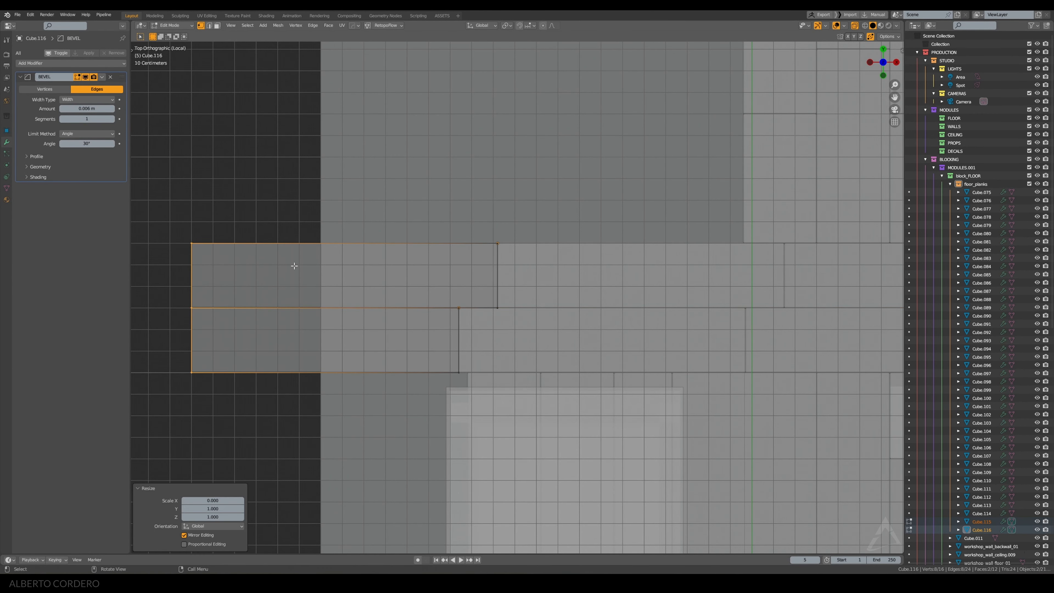
key(g)
key(x)
click(418, 252)
scroll(418, 252, down, 3)
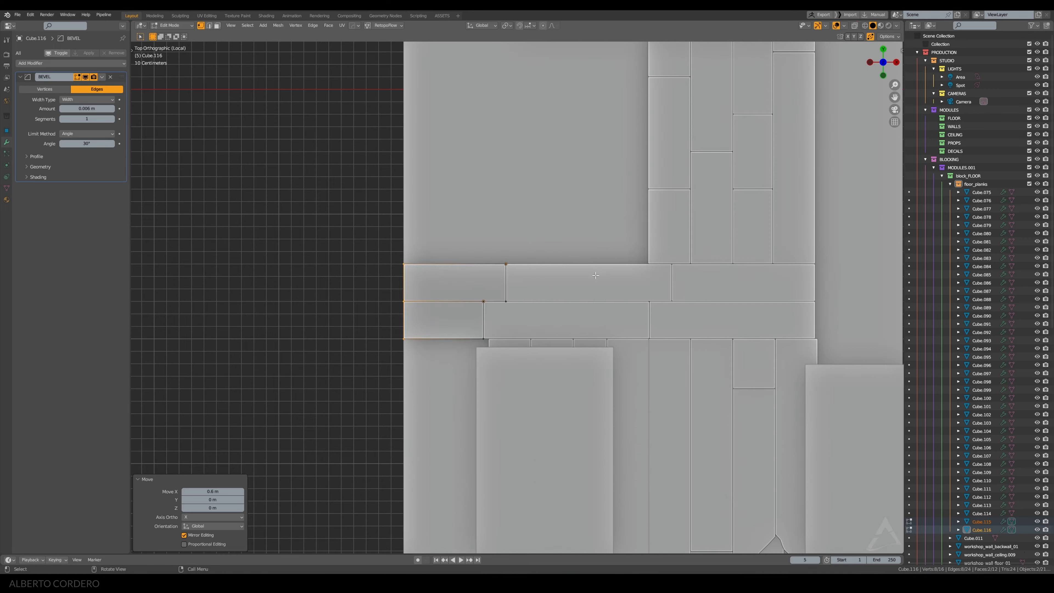
key(Tab)
Duplicate the five lengthwise planks beneath the table about 3.235 m along Y into the empty area behind the crosswise rows
middle_drag(595, 275, 470, 270)
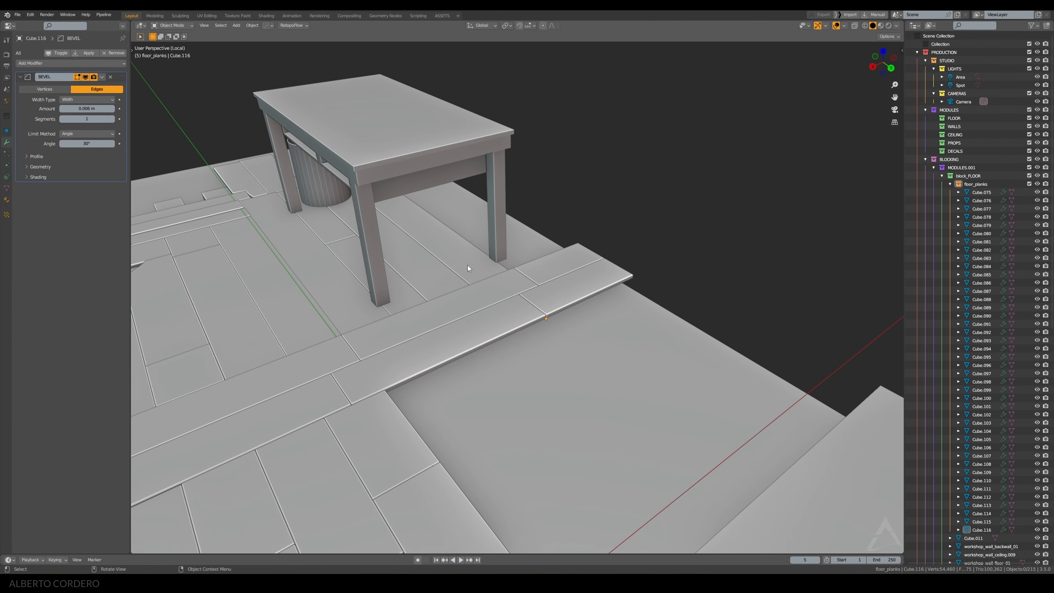
click(321, 256)
middle_drag(321, 256, 381, 275)
shift+click(287, 324)
shift+click(244, 319)
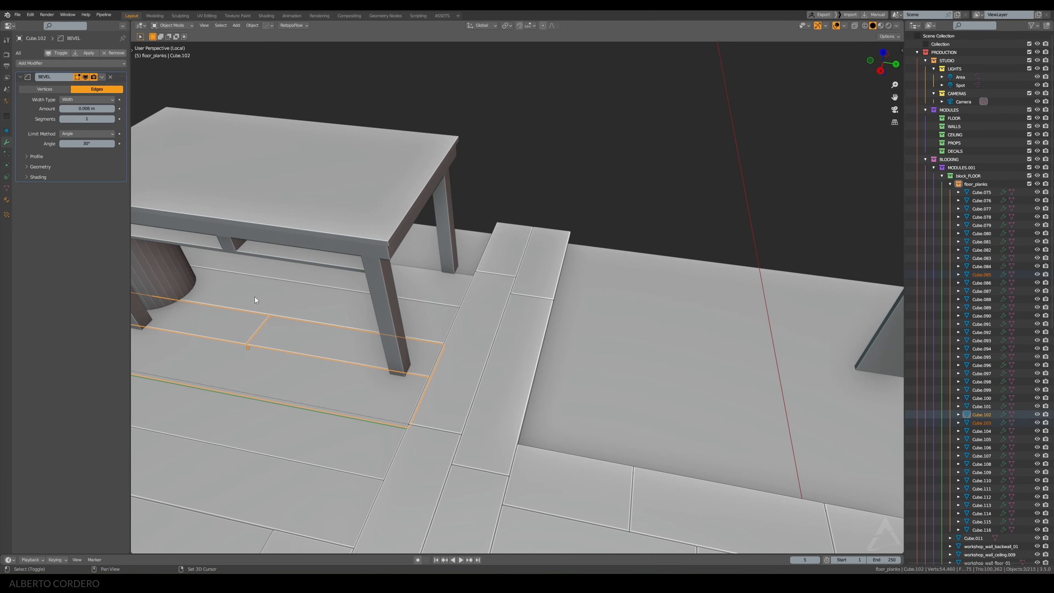
shift+click(255, 296)
shift+click(293, 275)
shift+middle_drag(304, 283, 415, 253)
key(shift+d)
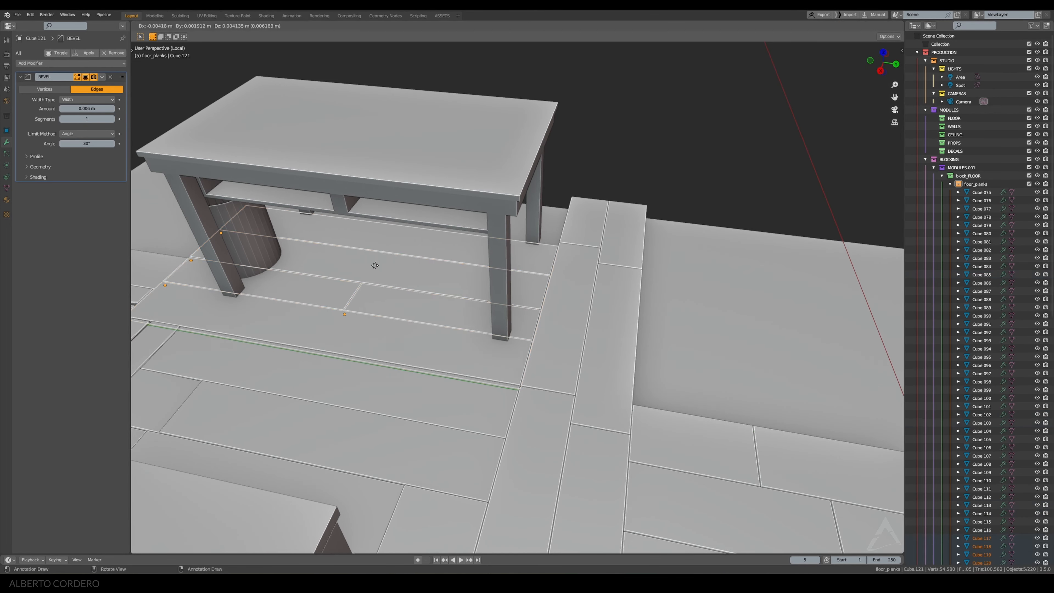
click(843, 323)
key(KP_7)
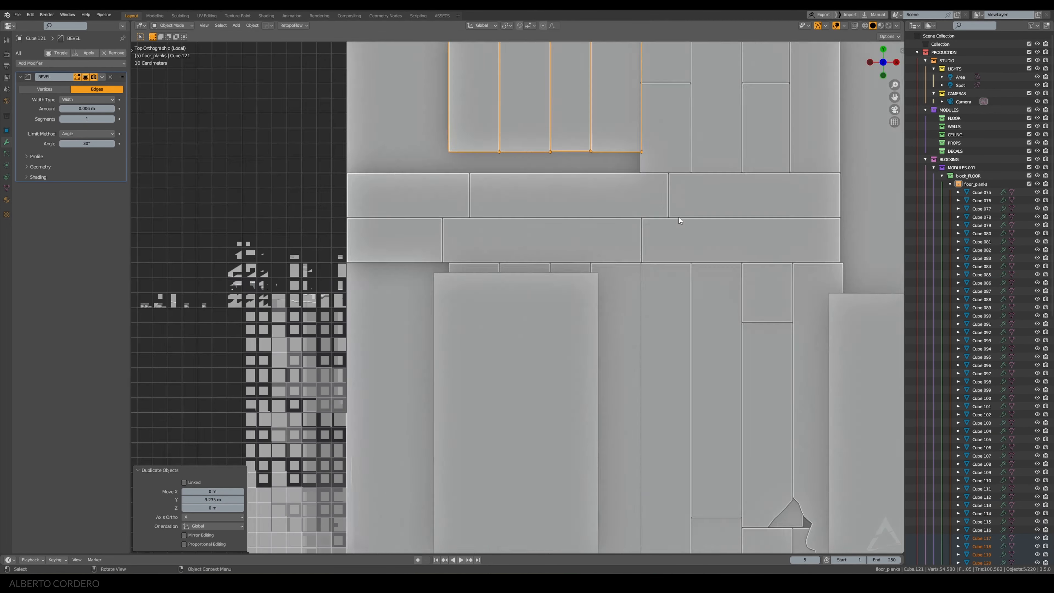
Move the five copied planks -0.14 m along Y so their ends meet the crosswise row
scroll(679, 218, up, 6)
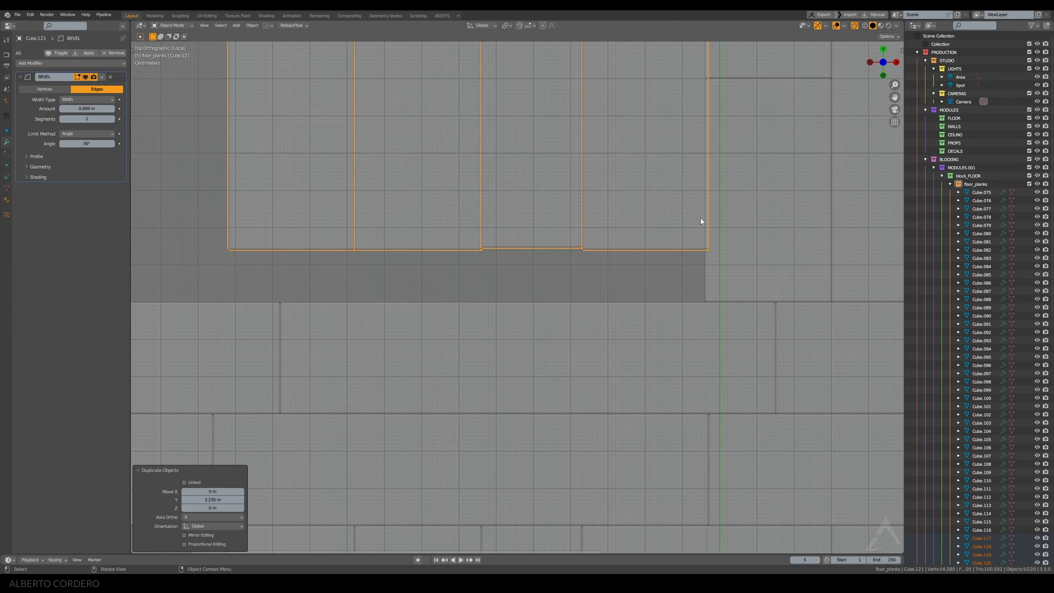
key(g)
key(y)
click(694, 271)
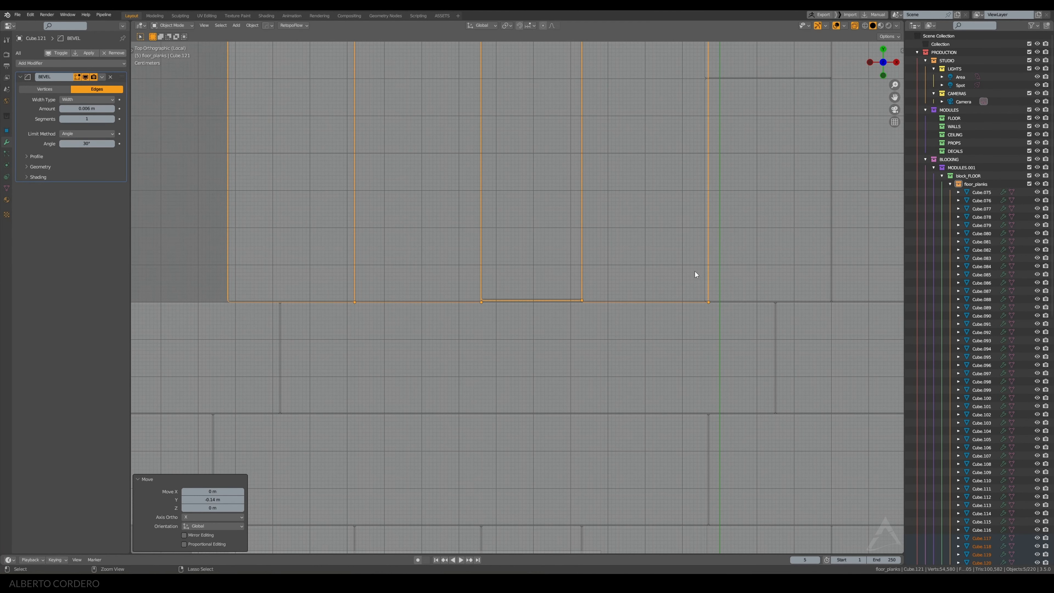
Extend the back ends of the four planks reaching under the bench about 0.405 m along Y to the floor's back edge
ctrl+middle_drag(695, 271, 612, 194)
key(alt+z)
shift+middle_drag(529, 255, 652, 205)
key(alt+a)
shift+click(632, 186)
shift+click(605, 181)
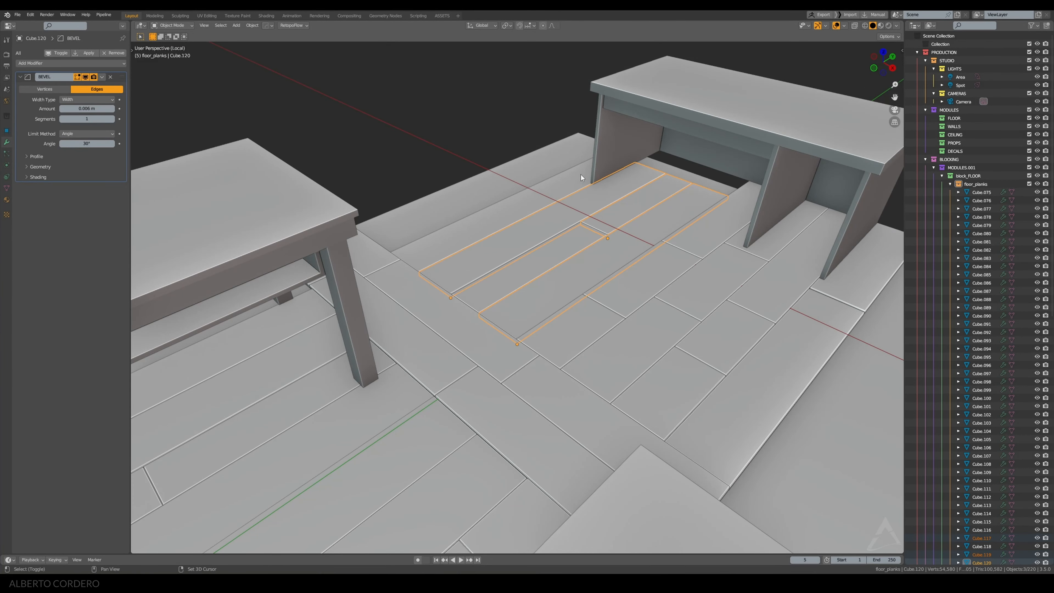
shift+click(581, 175)
key(KP_7)
scroll(608, 266, up, 8)
key(Tab)
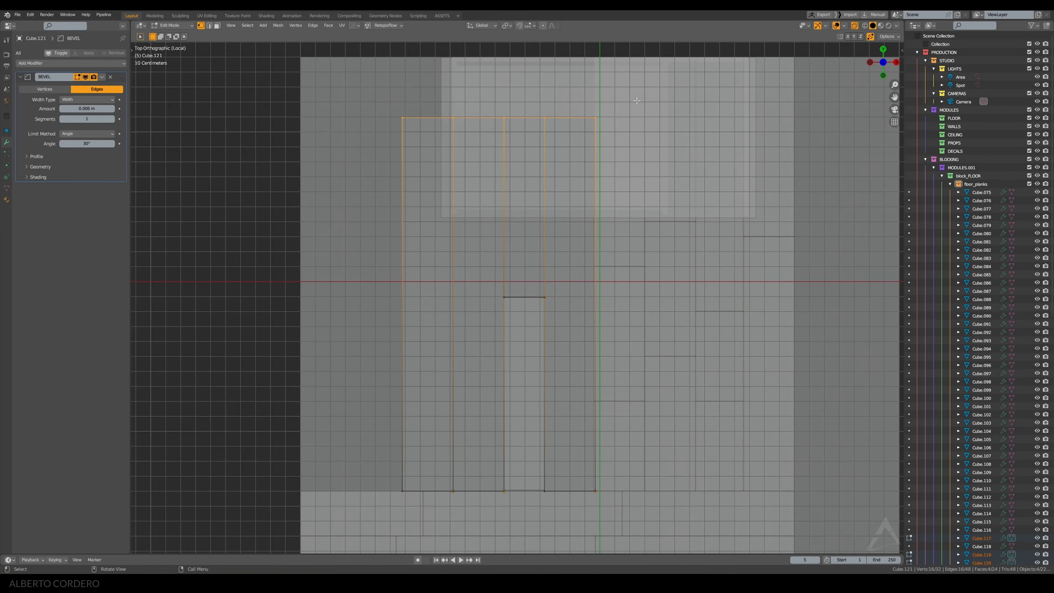
key(g)
key(y)
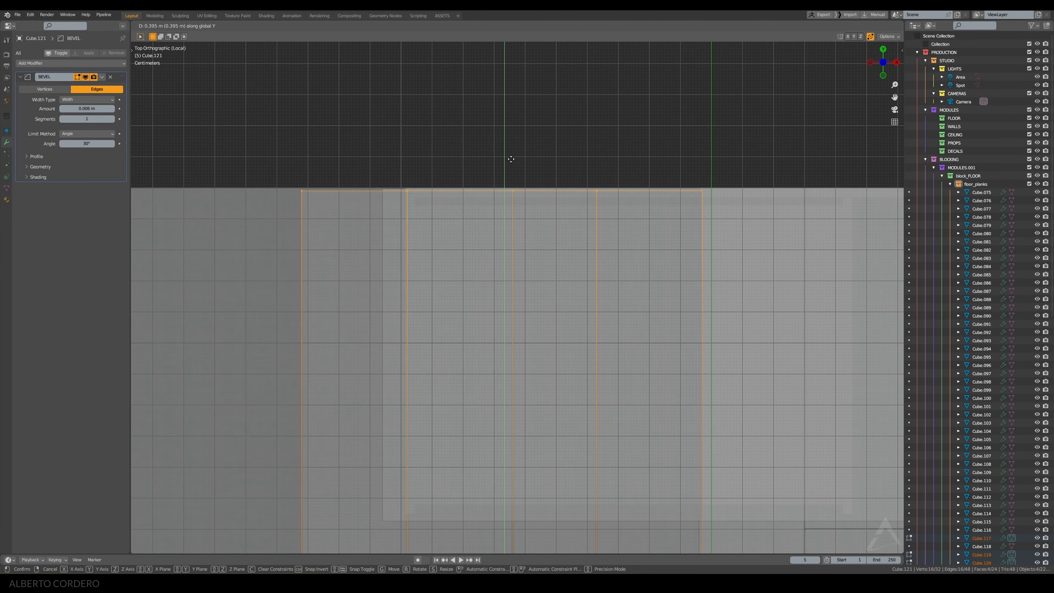
click(511, 158)
scroll(511, 158, down, 6)
shift+middle_drag(592, 386, 555, 278)
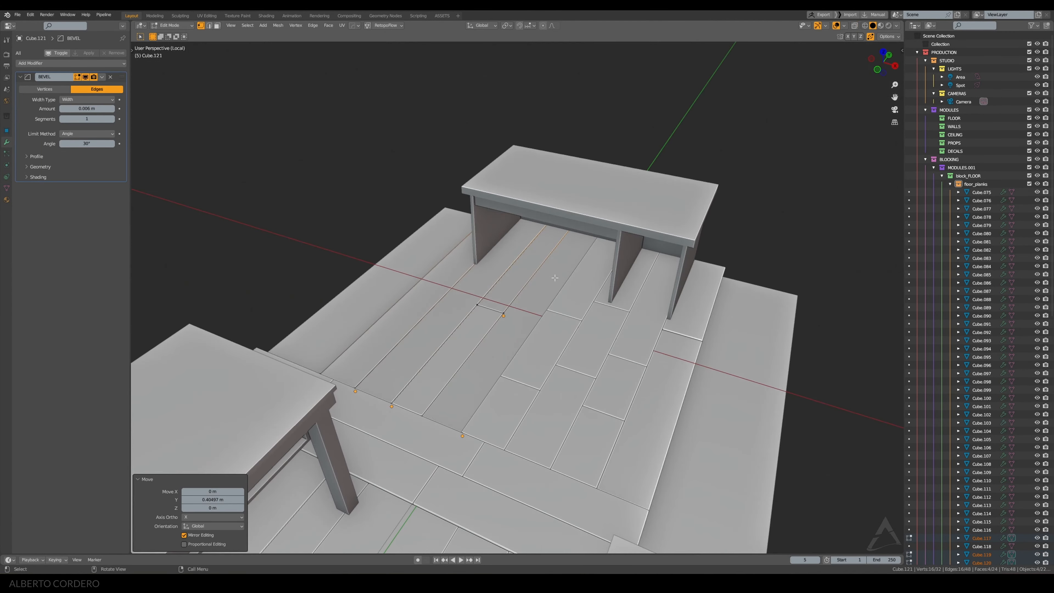
key(Tab)
Duplicate the two outermost lengthwise planks on the positive X side 0.34 m along X to form another column
middle_drag(507, 347, 653, 339)
key(alt+a)
shift+click(677, 298)
middle_drag(677, 298, 615, 359)
scroll(533, 272, up, 5)
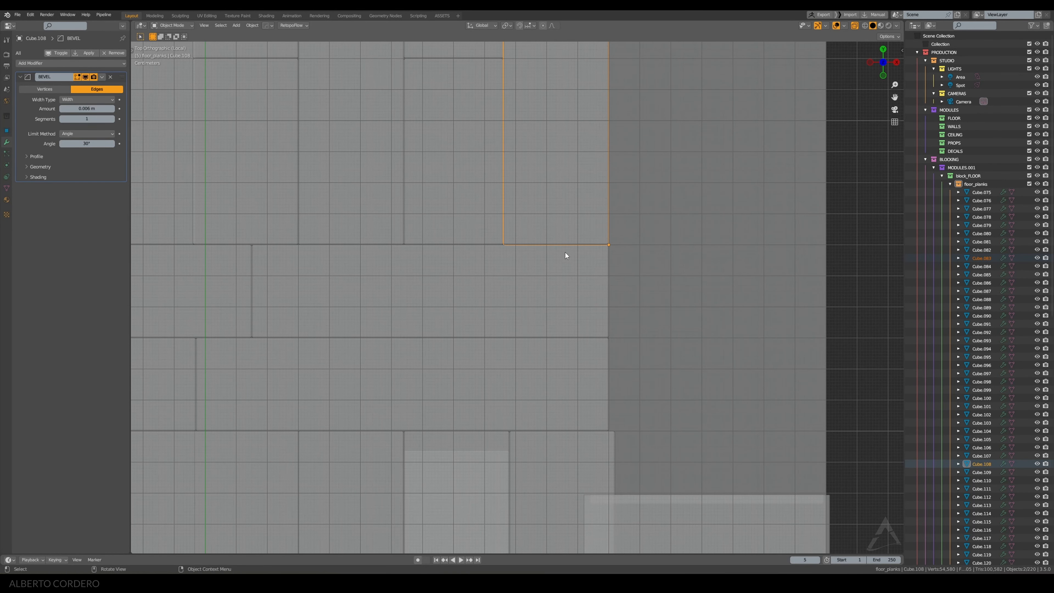
scroll(566, 251, up, 1)
key(shift+d)
key(x)
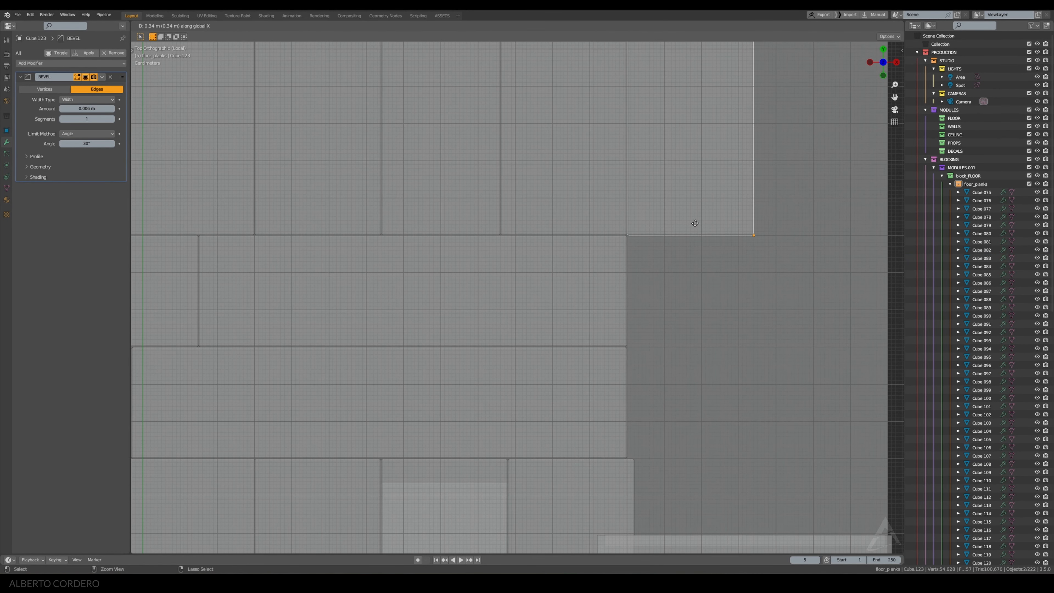
click(695, 223)
Extend the outer ends of the two crosswise planks about 0.7 m along X to the floor's side edge
click(609, 286)
shift+click(583, 367)
scroll(590, 334, down, 1)
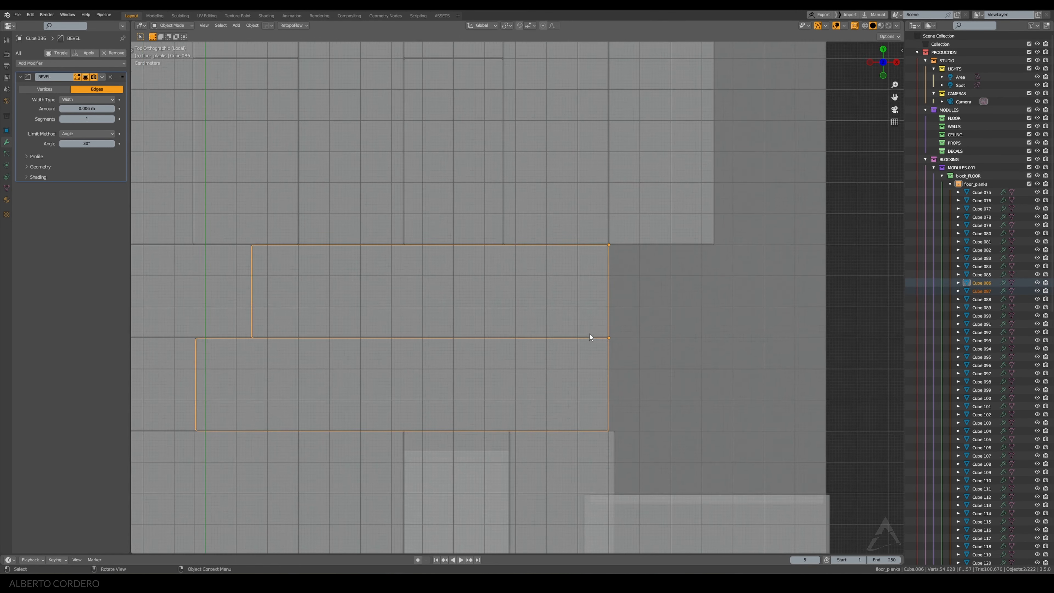
scroll(589, 334, down, 1)
key(Tab)
drag(639, 201, 569, 434)
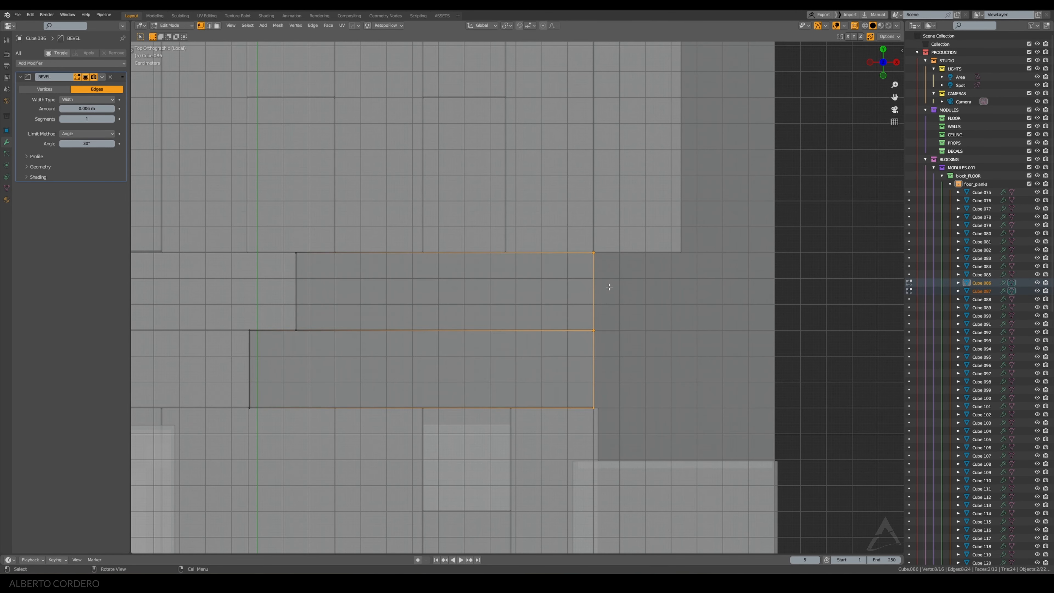
key(g)
key(x)
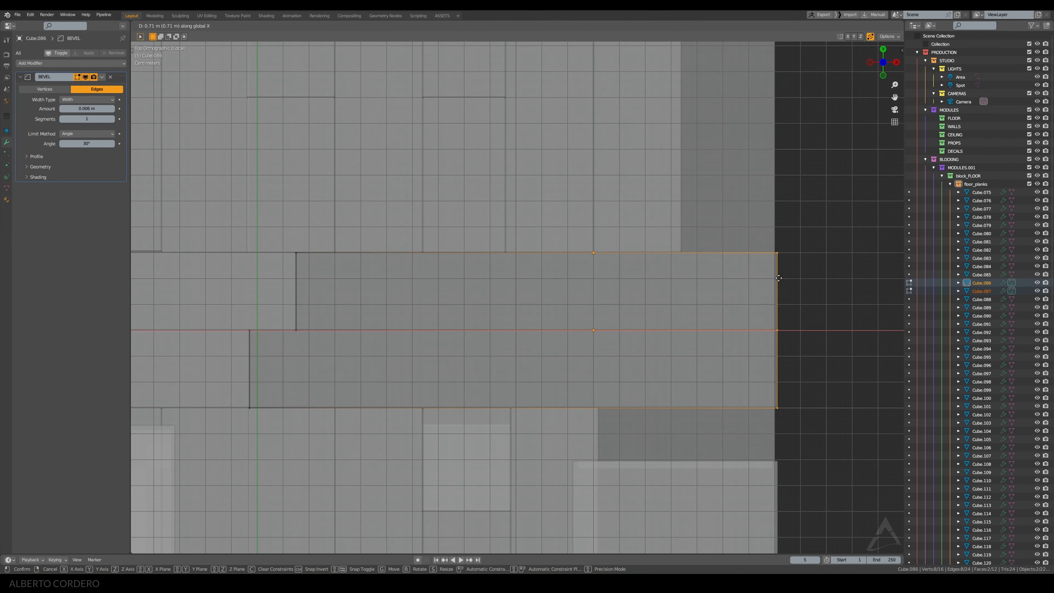
click(778, 278)
key(Tab)
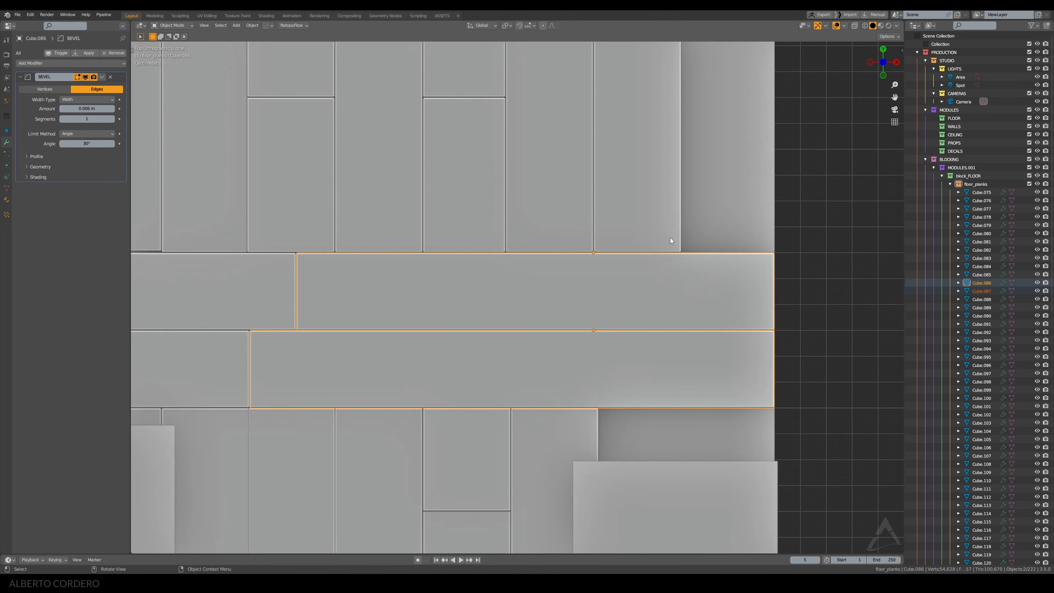
key(alt+a)
scroll(624, 218, down, 2)
shift+middle_drag(609, 267, 603, 339)
click(612, 257)
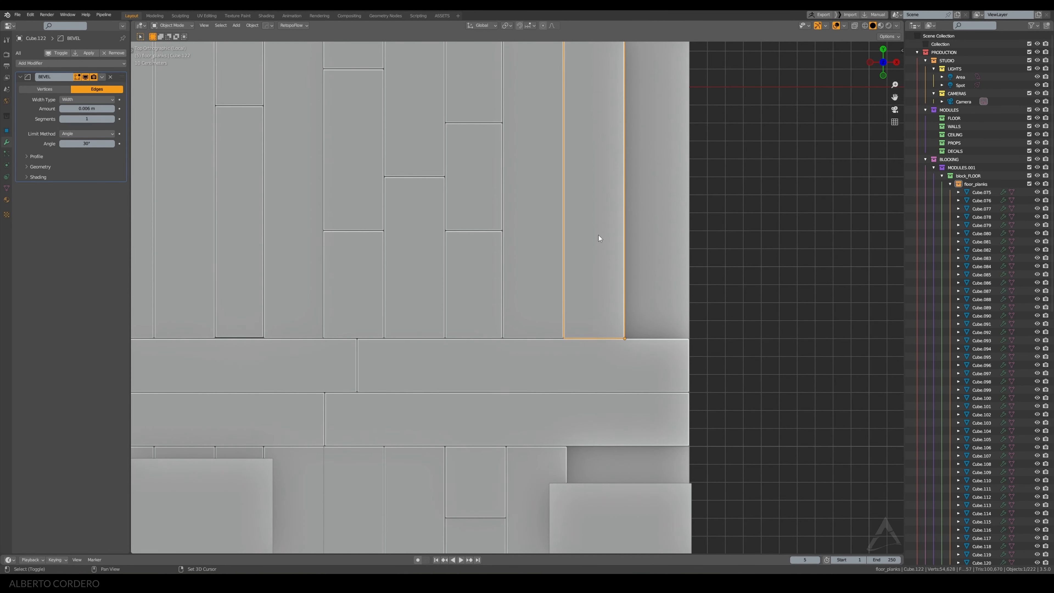
shift+middle_drag(599, 235, 584, 326)
key(shift+d)
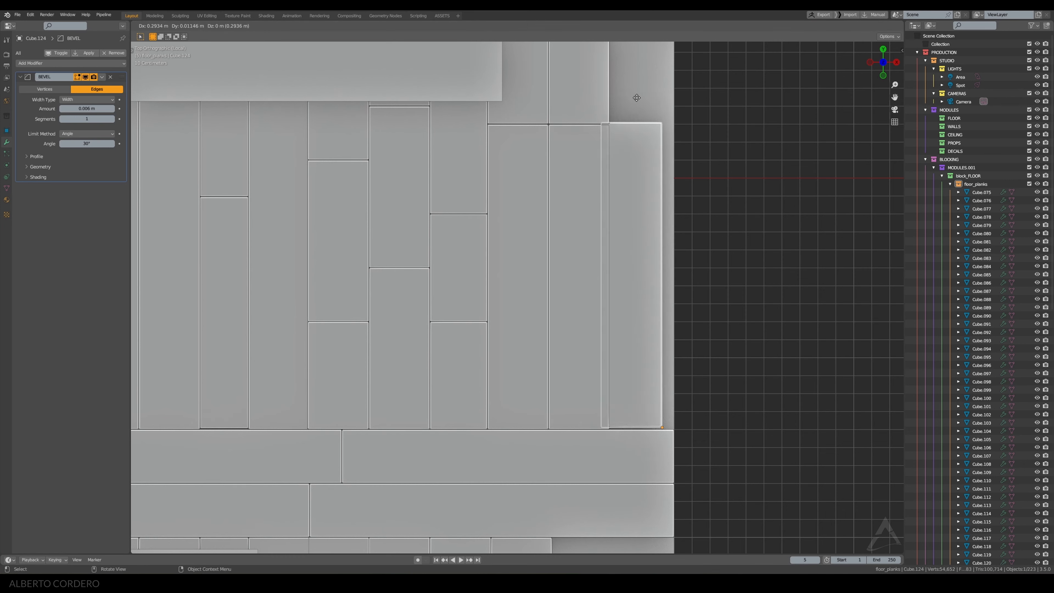
click(648, 87)
key(x)
click(649, 86)
Duplicate the back plank of the outermost column and place the copy at the floor's side edge, ending at the crosswise row
click(602, 110)
key(shift+d)
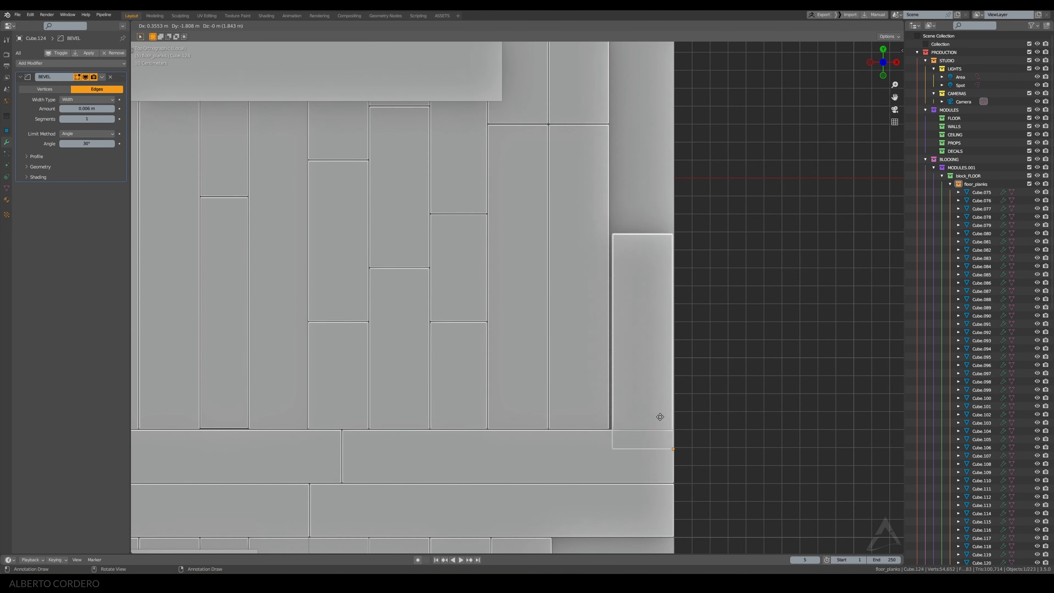
click(654, 402)
scroll(654, 402, up, 2)
key(alt+z)
shift+middle_drag(688, 433, 665, 365)
Widen the copied edge plank by moving its inner long side along X to meet the neighbouring column
key(Tab)
key(g)
key(x)
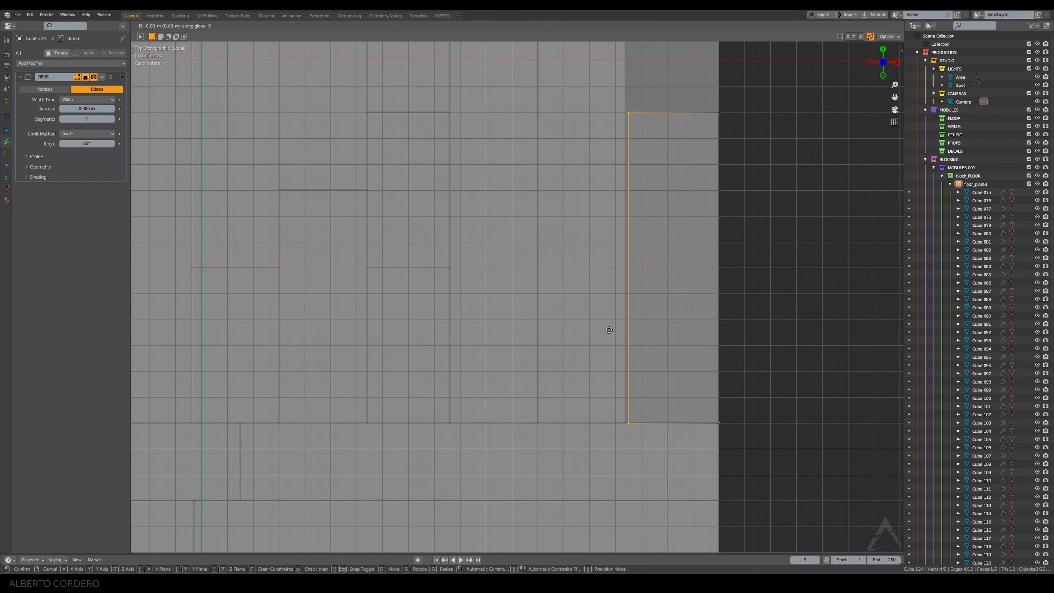
click(607, 330)
scroll(608, 324, down, 1)
shift+middle_drag(631, 184, 614, 289)
key(Tab)
Duplicate the widened edge plank 1.2 m along Y so the copy continues the column toward the back
scroll(604, 332, down, 2)
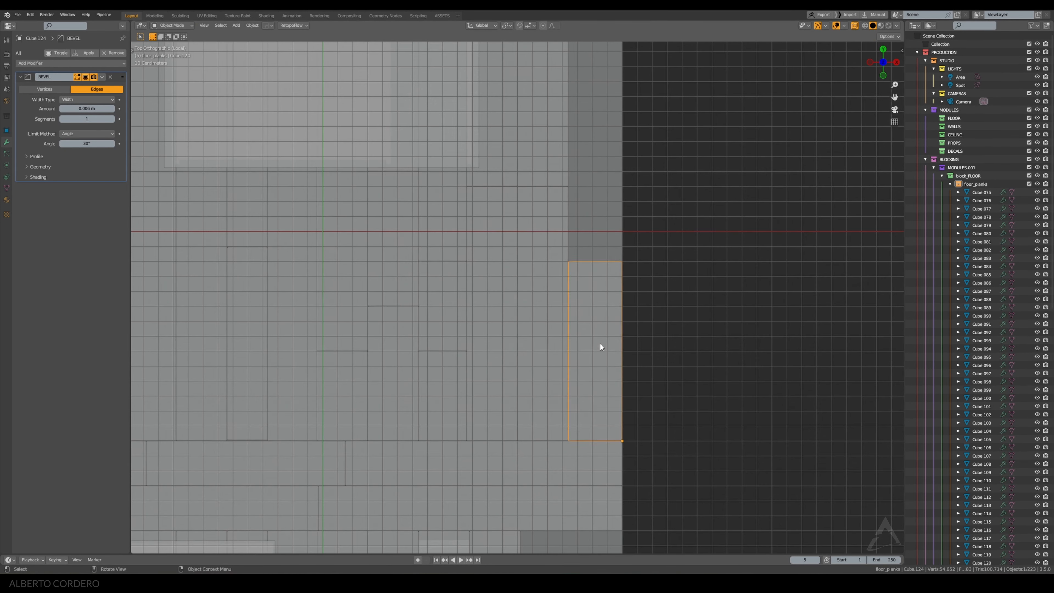
key(shift+d)
key(y)
click(647, 276)
scroll(634, 257, up, 4)
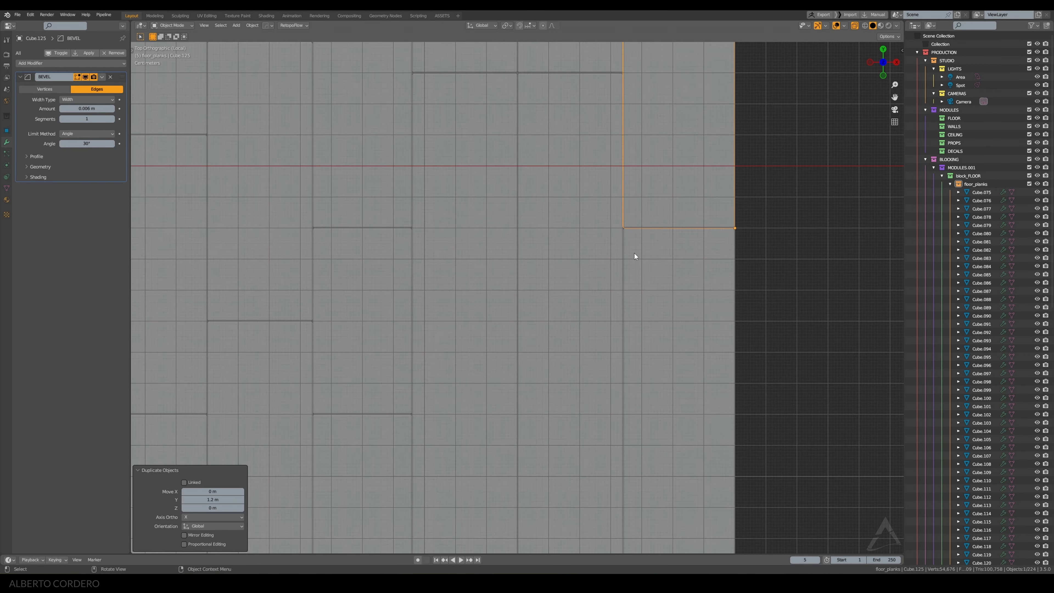
Extend the copied edge plank's far end along Y to the floor's back edge
scroll(622, 125, down, 2)
shift+middle_drag(621, 115, 582, 332)
key(Tab)
key(g)
key(y)
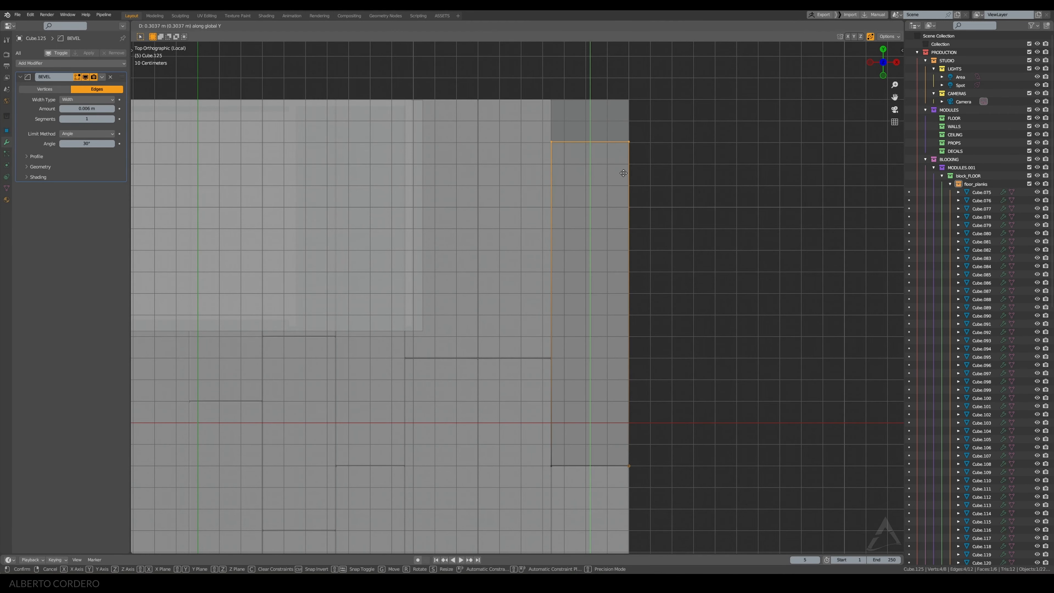
click(624, 143)
scroll(587, 231, down, 4)
key(Tab)
click(582, 243)
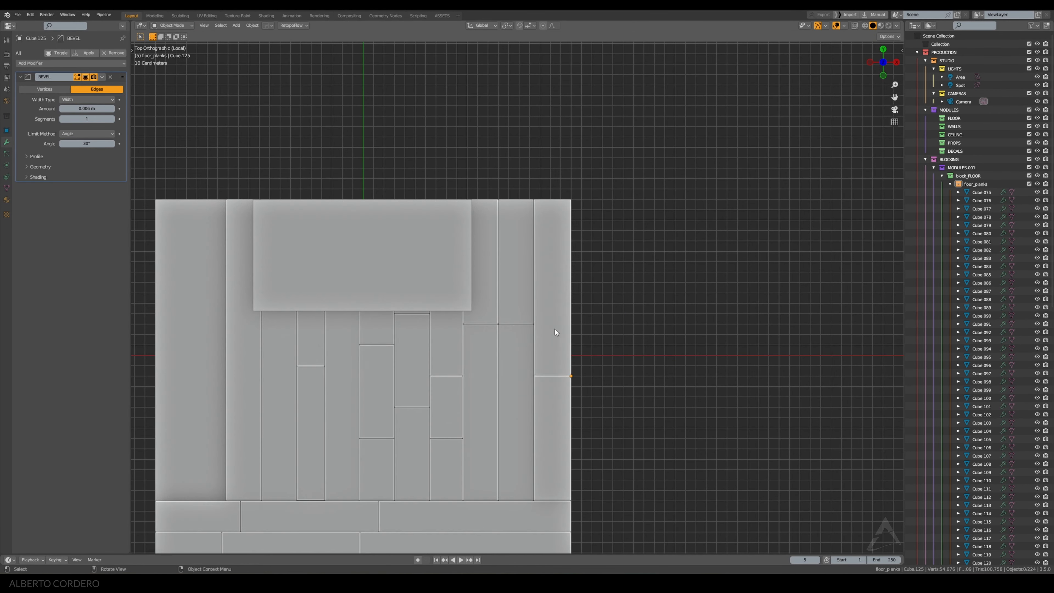
Select both planks of the side-edge column and fine-tune their height along Z against the surrounding floor
middle_drag(554, 329, 574, 236)
click(574, 236)
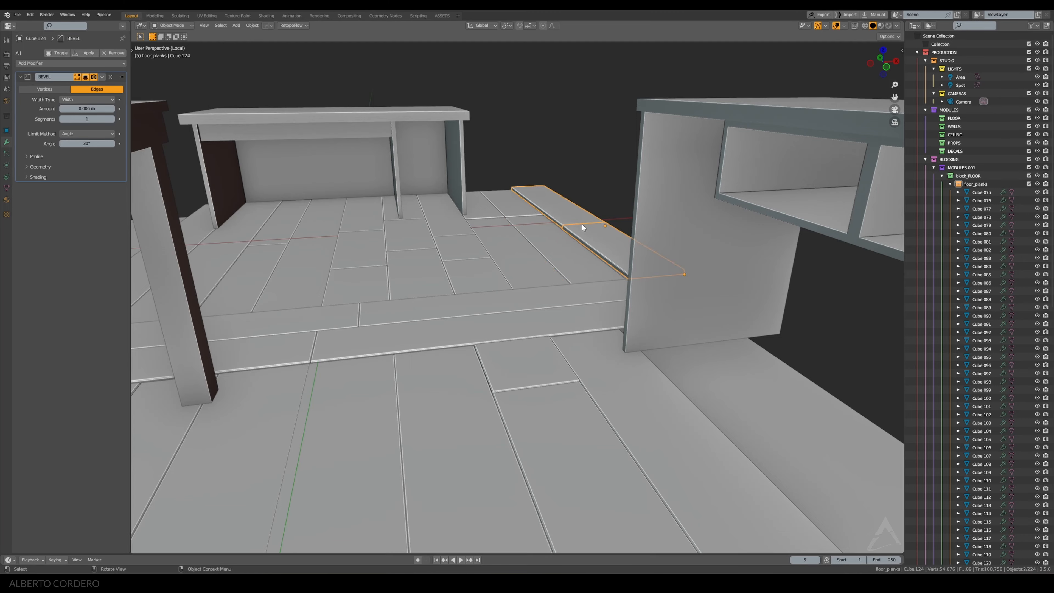
key(KP_1)
scroll(568, 208, up, 5)
key(g)
key(z)
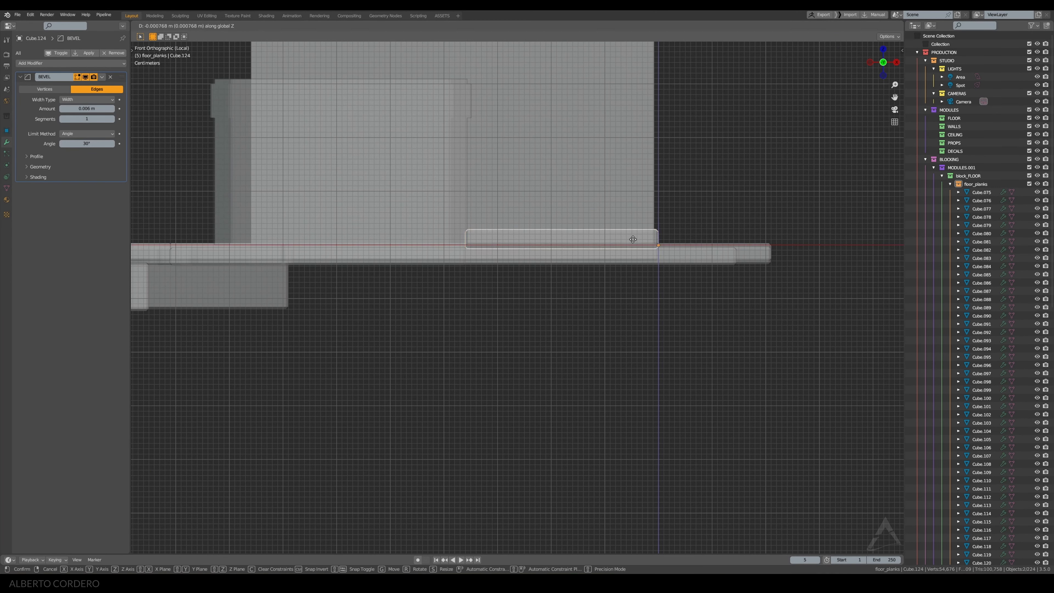
click(633, 239)
scroll(618, 250, down, 4)
middle_drag(618, 251, 528, 291)
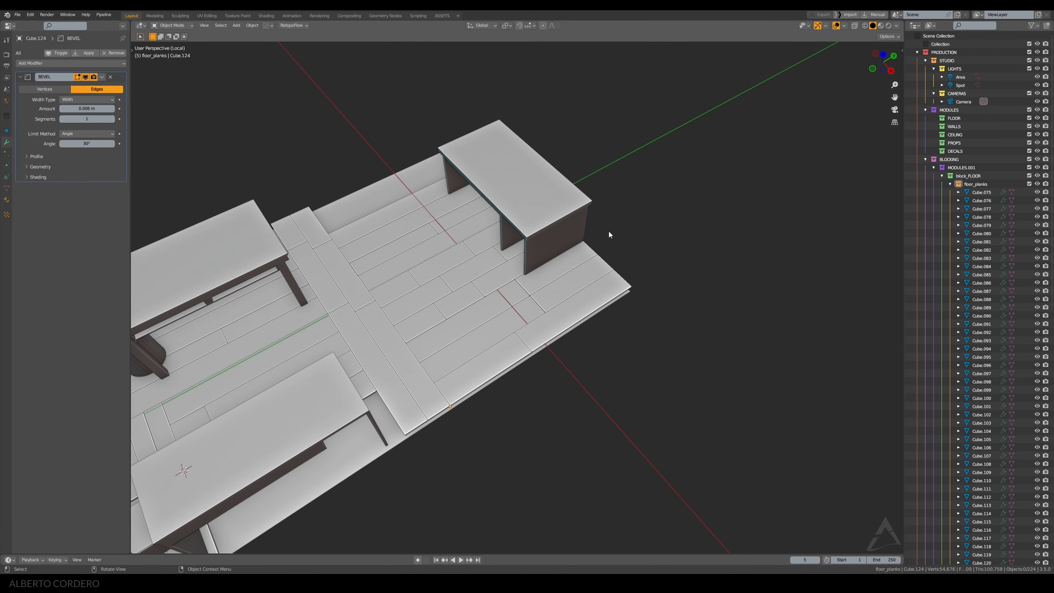
Duplicate the two narrow planks of the back section -0.95 m along X into the next empty column
scroll(608, 230, down, 4)
middle_drag(608, 228, 542, 225)
key(KP_0)
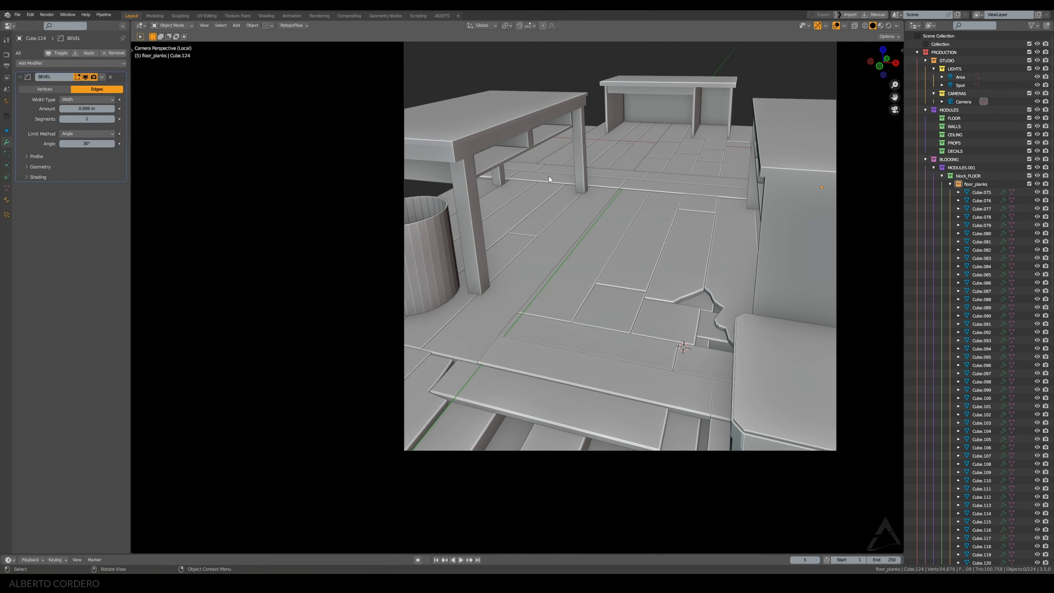
click(568, 98)
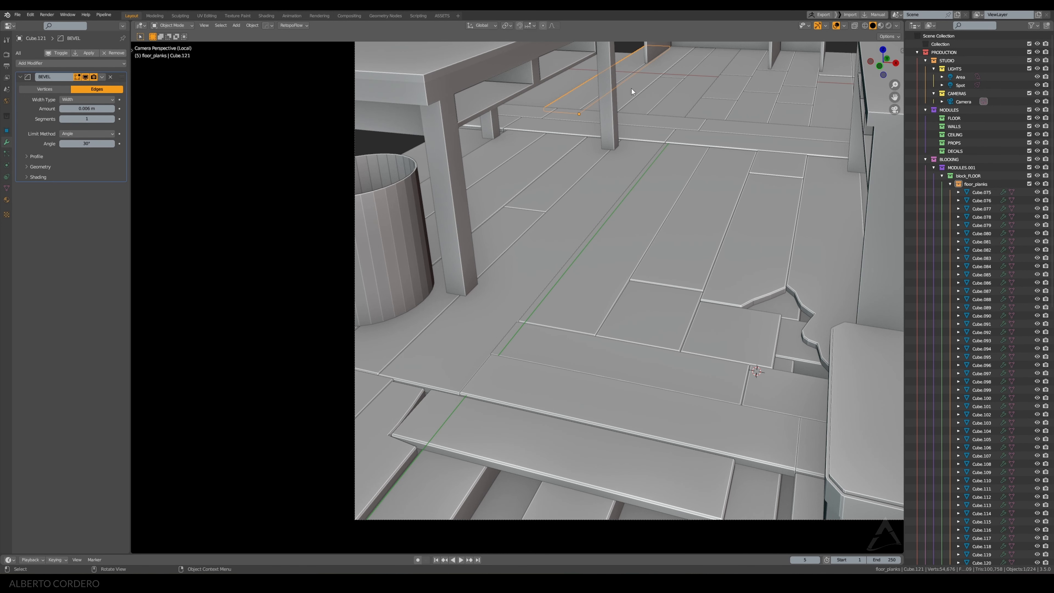
click(675, 73)
shift+click(668, 79)
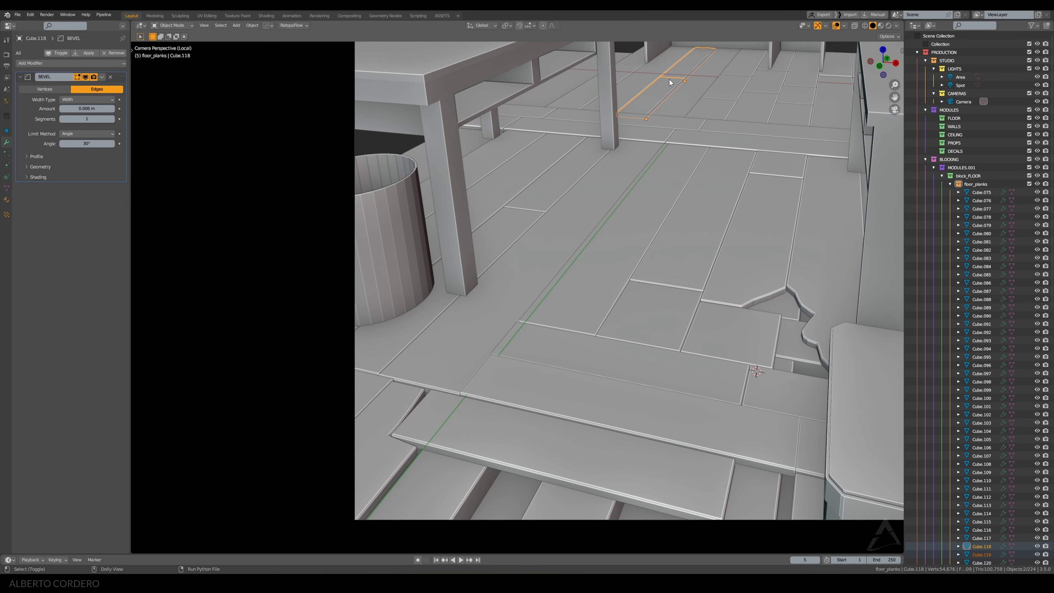
key(ctrl+KP_3)
key(KP_7)
scroll(636, 200, up, 3)
scroll(636, 201, up, 4)
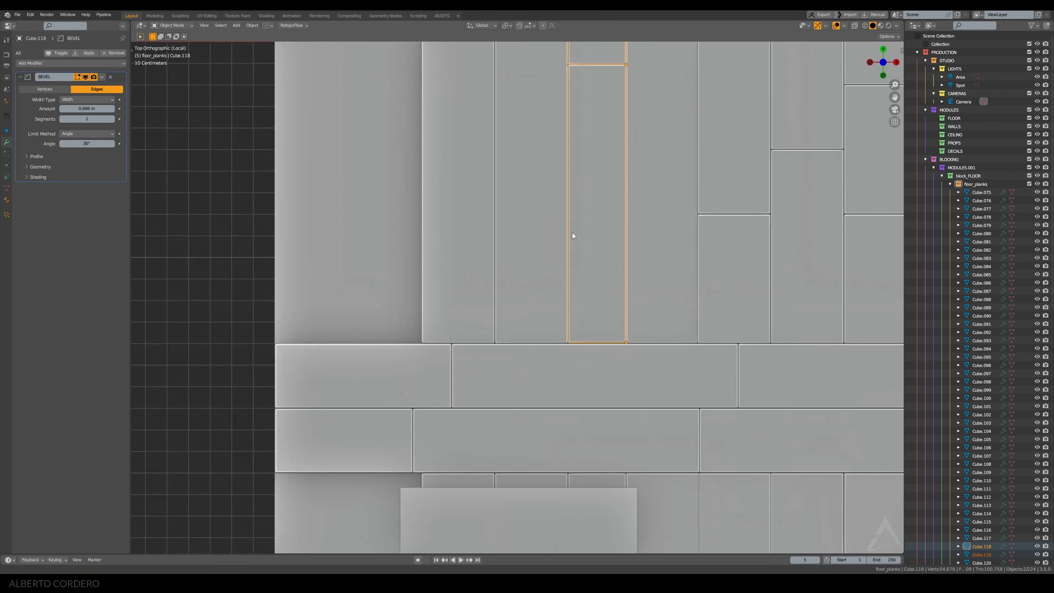
key(shift+d)
key(x)
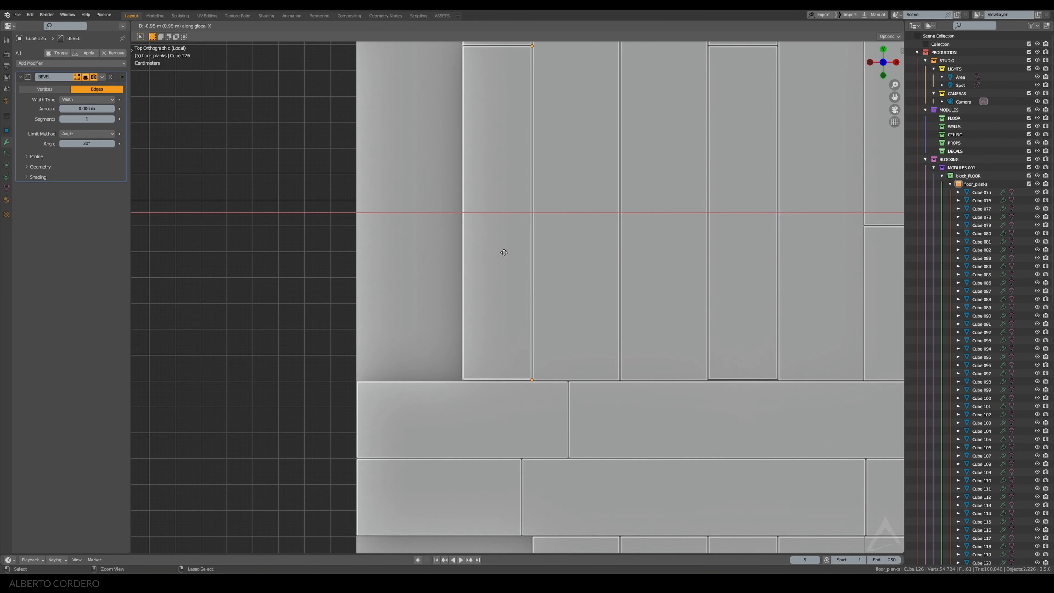
click(504, 250)
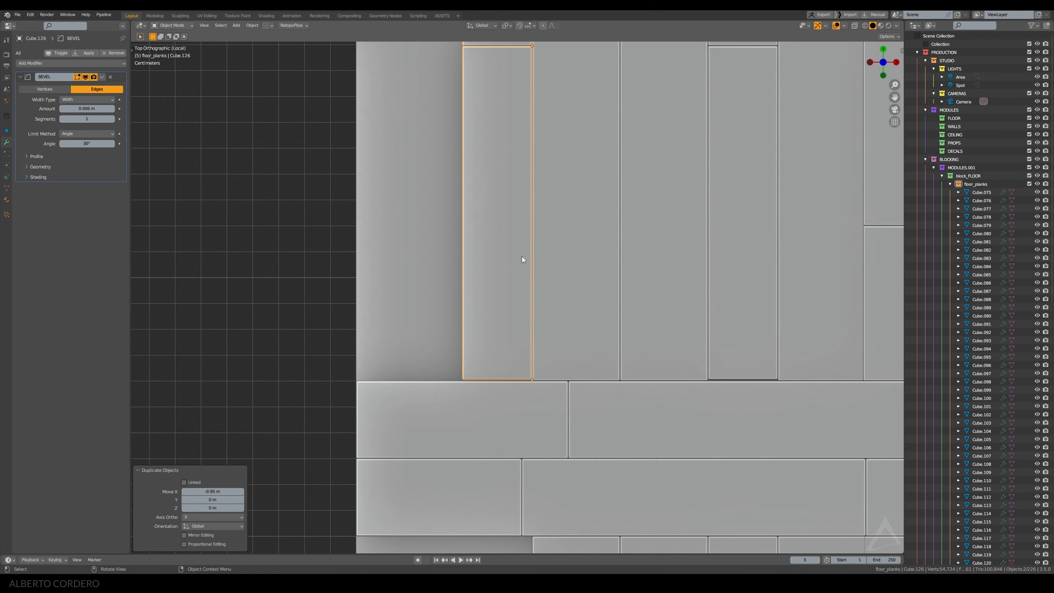
Duplicate the back section's neighbouring full-length plank -0.62 m along X to fill the outermost column
scroll(522, 256, down, 3)
key(Tab)
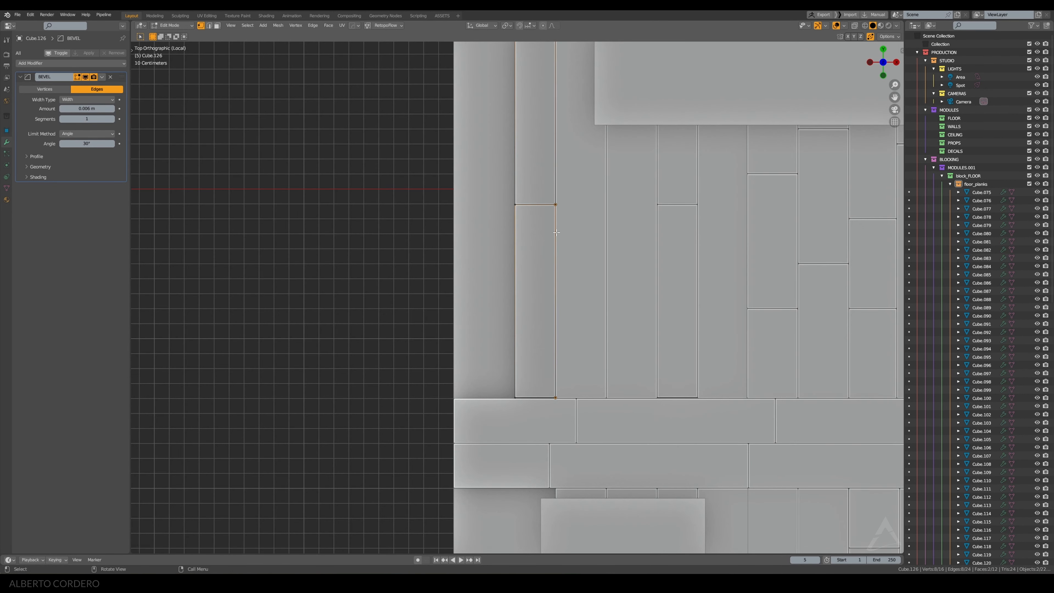
shift+middle_drag(560, 191, 586, 283)
key(Tab)
click(598, 280)
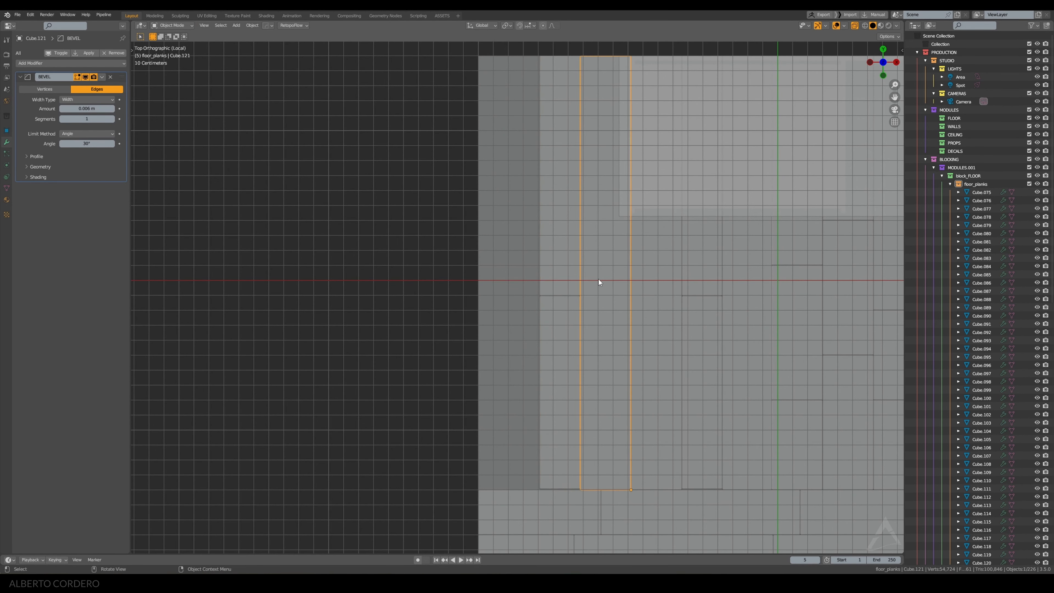
key(alt+z)
key(shift+d)
key(x)
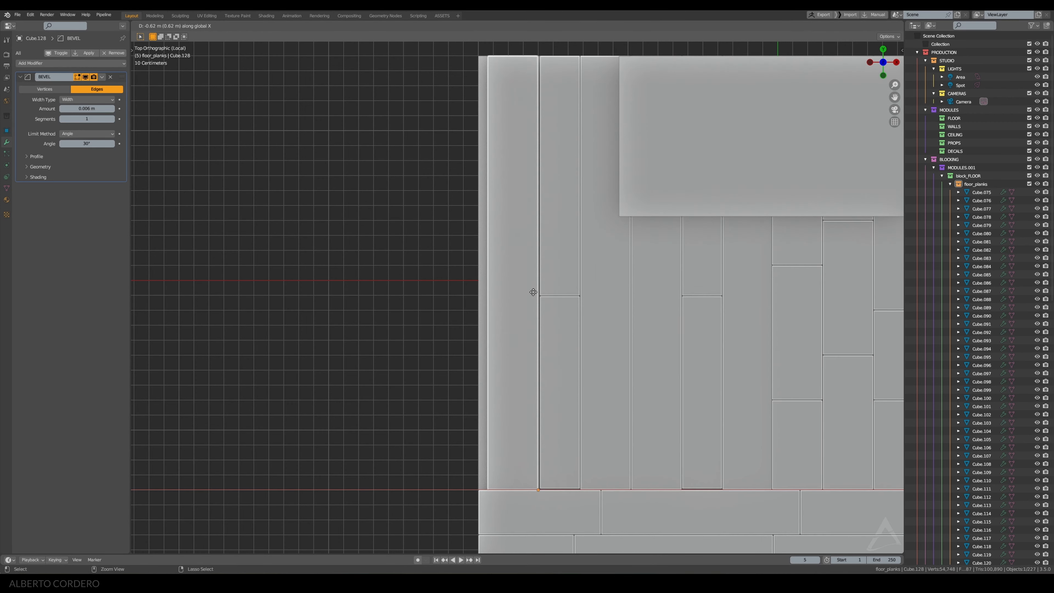
click(535, 286)
scroll(479, 151, up, 4)
scroll(518, 385, down, 5)
key(alt+z)
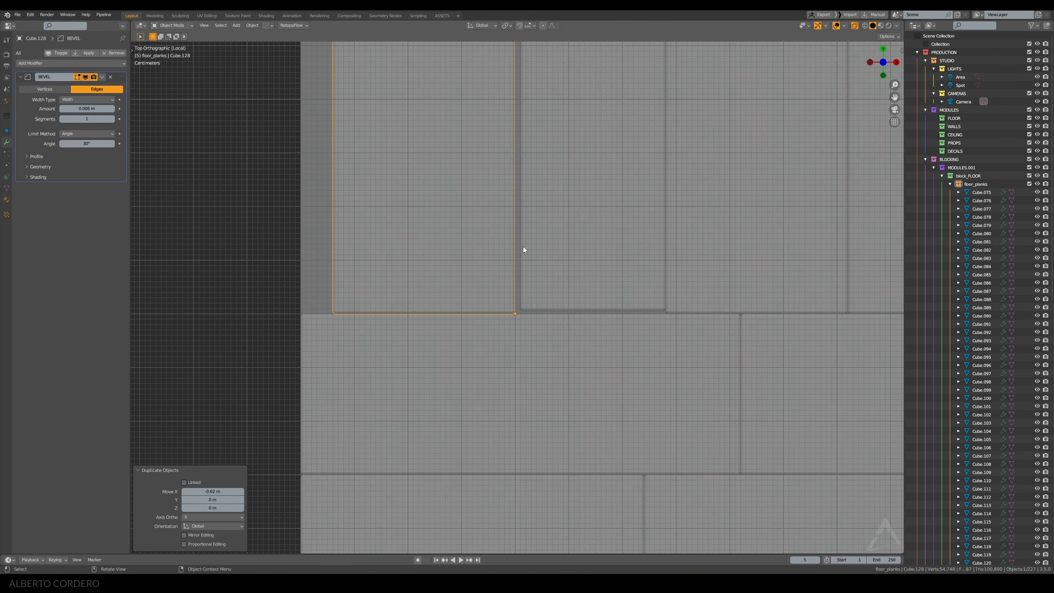
Widen the two copied narrow planks by moving their outer long side along X to meet the outermost plank
click(547, 264)
scroll(540, 146, down, 6)
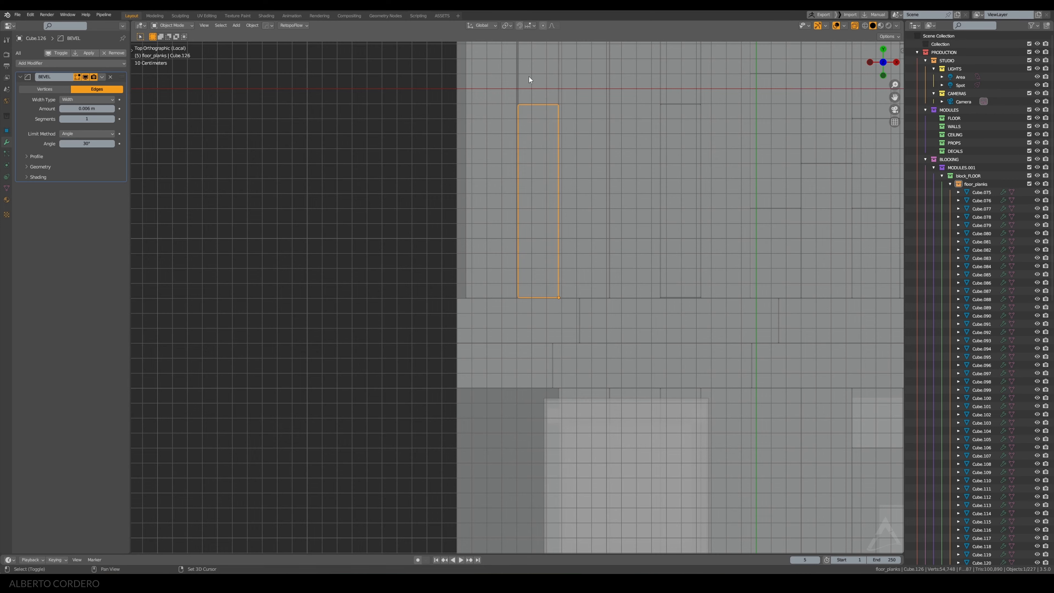
key(Tab)
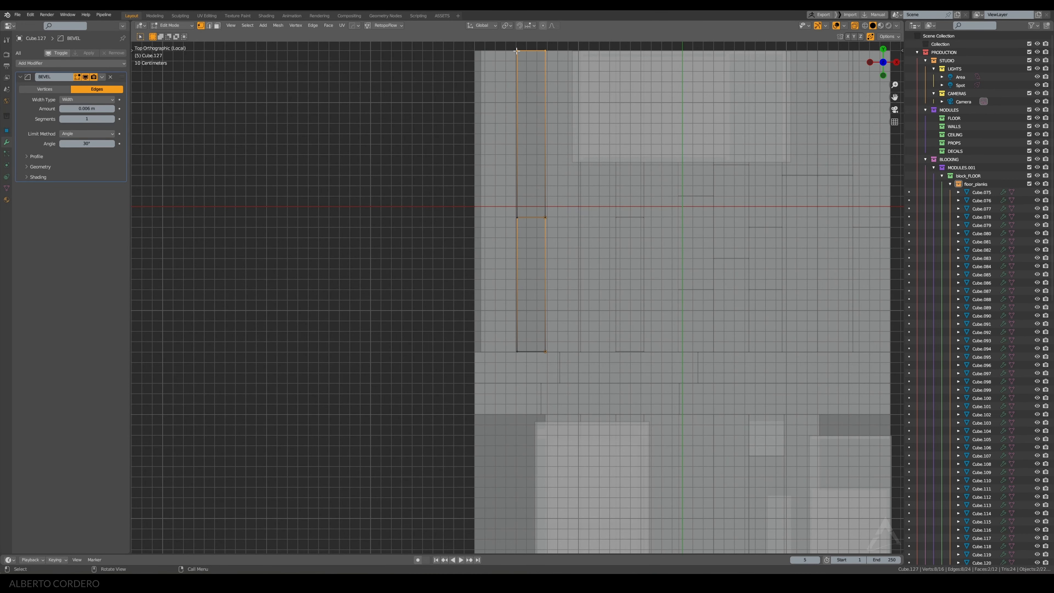
drag(528, 47, 460, 465)
scroll(478, 334, up, 9)
shift+middle_drag(524, 502, 541, 329)
scroll(540, 328, up, 1)
key(g)
key(x)
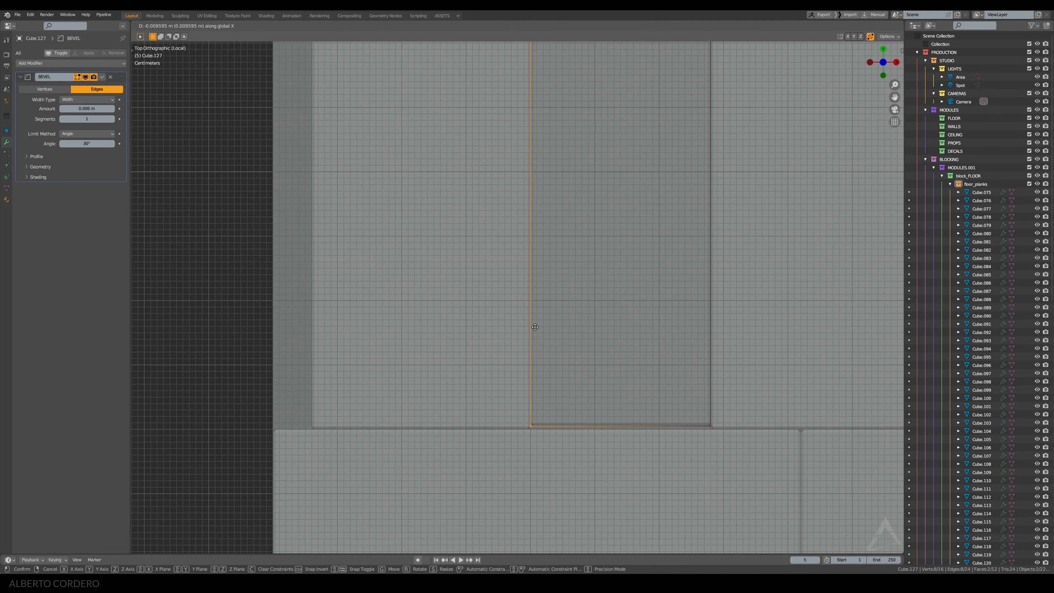
click(536, 328)
scroll(560, 344, down, 4)
key(Tab)
scroll(597, 346, up, 4)
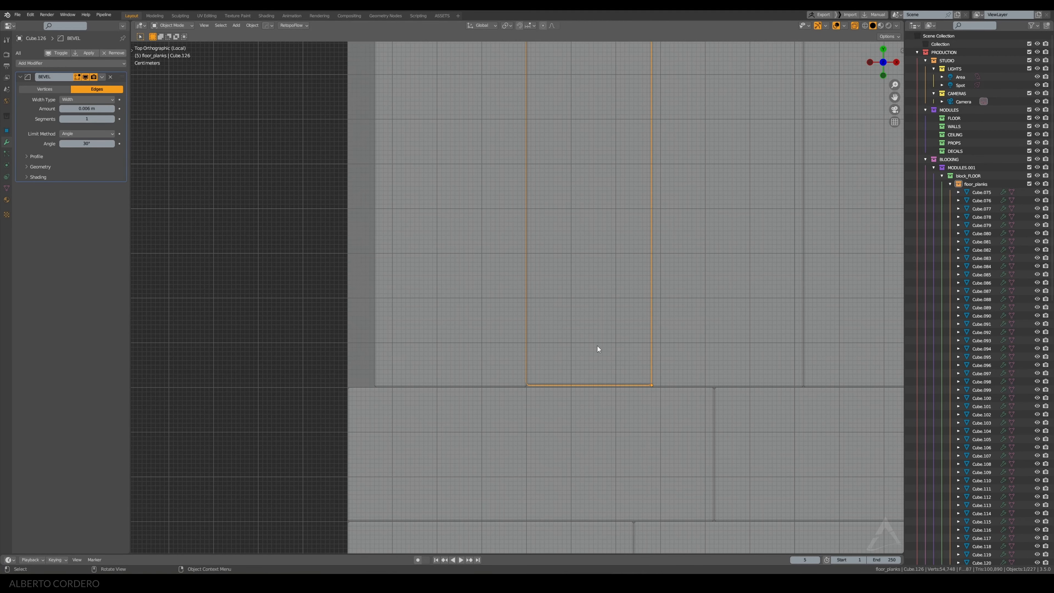
Adjust the front copied narrow plank along Y, moving its far end to close the seam with the plank behind it
click(597, 346)
key(g)
ctrl+middle_drag(598, 348, 579, 421)
ctrl+middle_drag(579, 457, 561, 365)
key(Tab)
ctrl+middle_drag(511, 433, 539, 347)
key(g)
key(y)
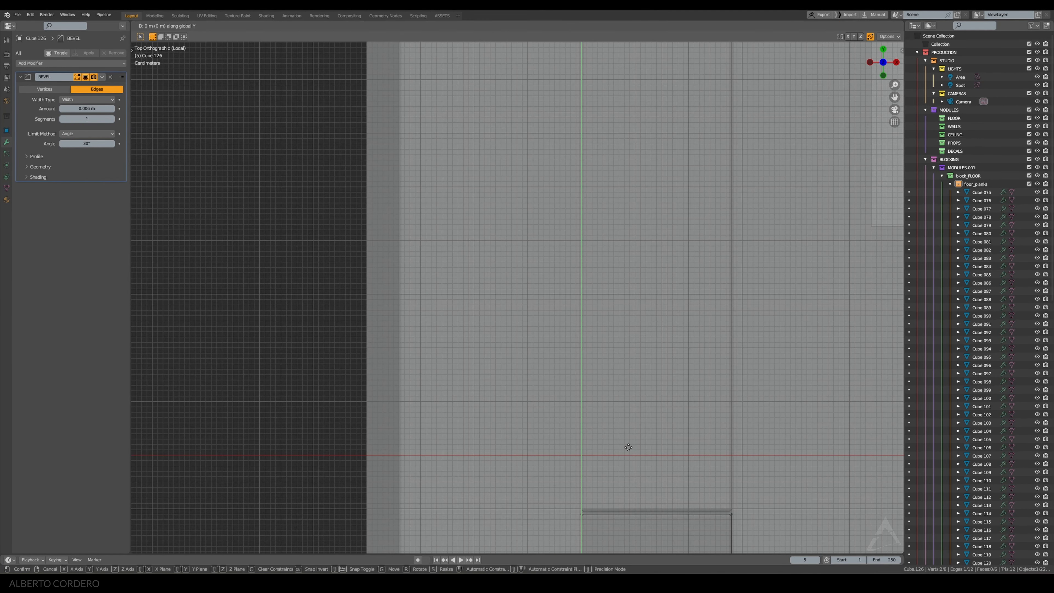
right_click(630, 440)
drag(537, 416, 830, 521)
key(g)
key(y)
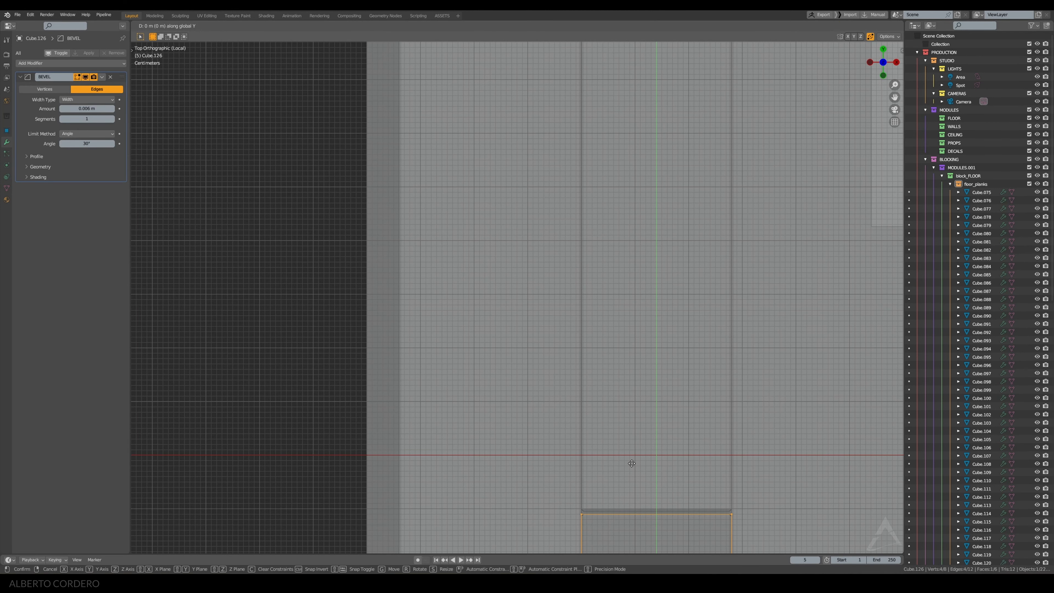
click(631, 462)
ctrl+middle_drag(630, 456, 602, 344)
key(Tab)
Duplicate the two narrow planks beside the front table's leg -0.97108 m along X toward the floor's side edge
key(KP_0)
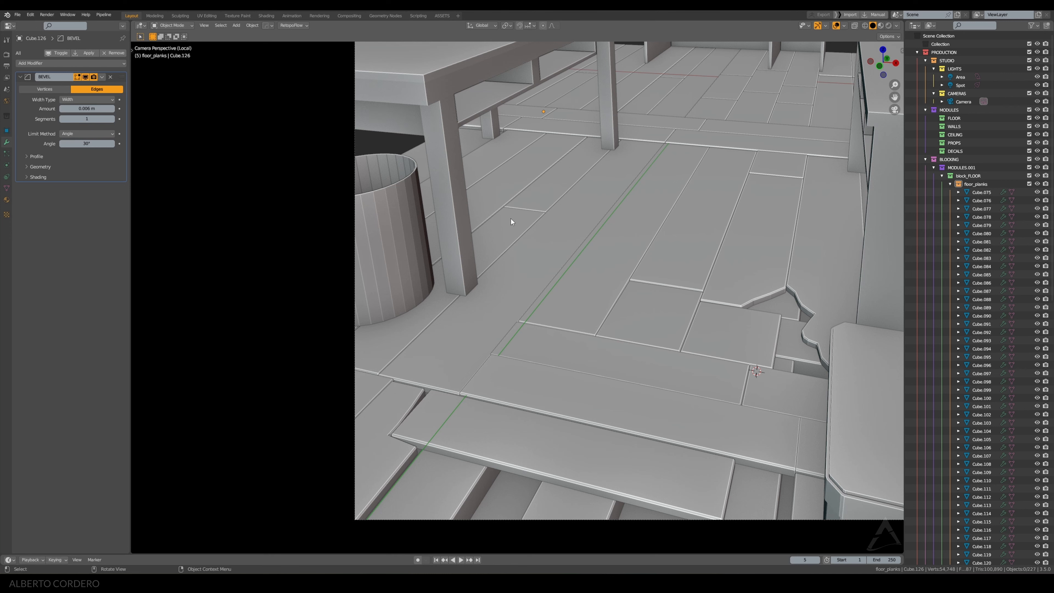
click(525, 207)
shift+click(519, 220)
key(shift+d)
key(x)
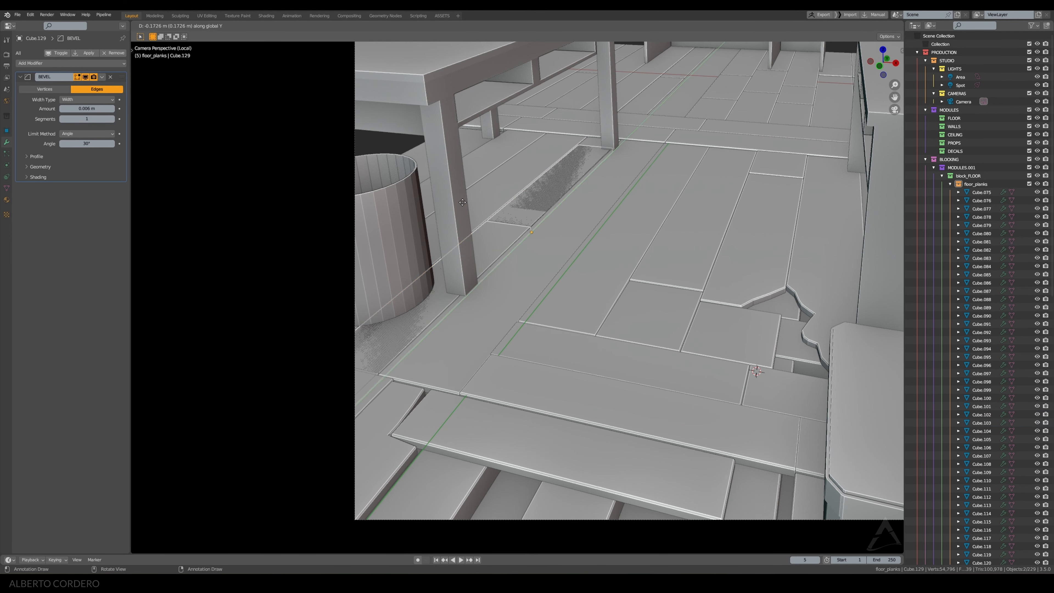
click(367, 161)
Move the two copied front planks 0.021078 m along X against the neighbouring column
key(KP_7)
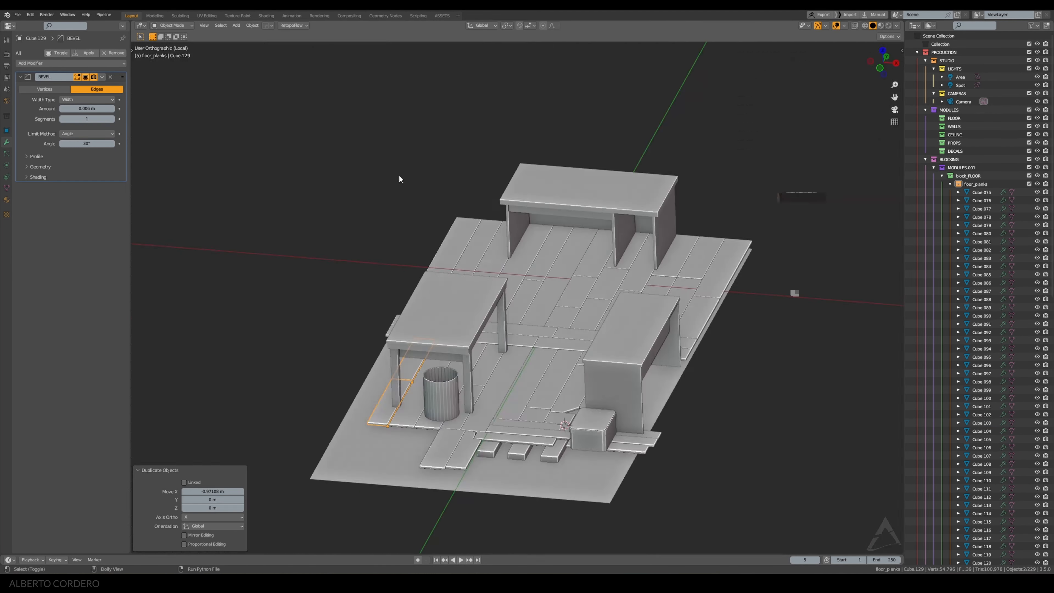
scroll(536, 306, up, 8)
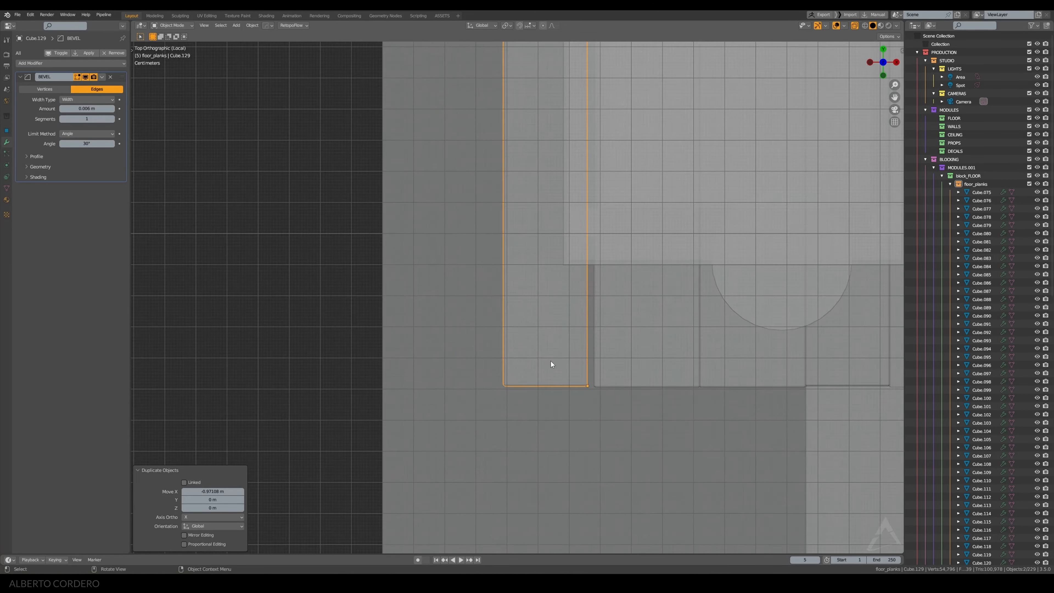
scroll(582, 377, up, 2)
key(g)
key(x)
click(600, 370)
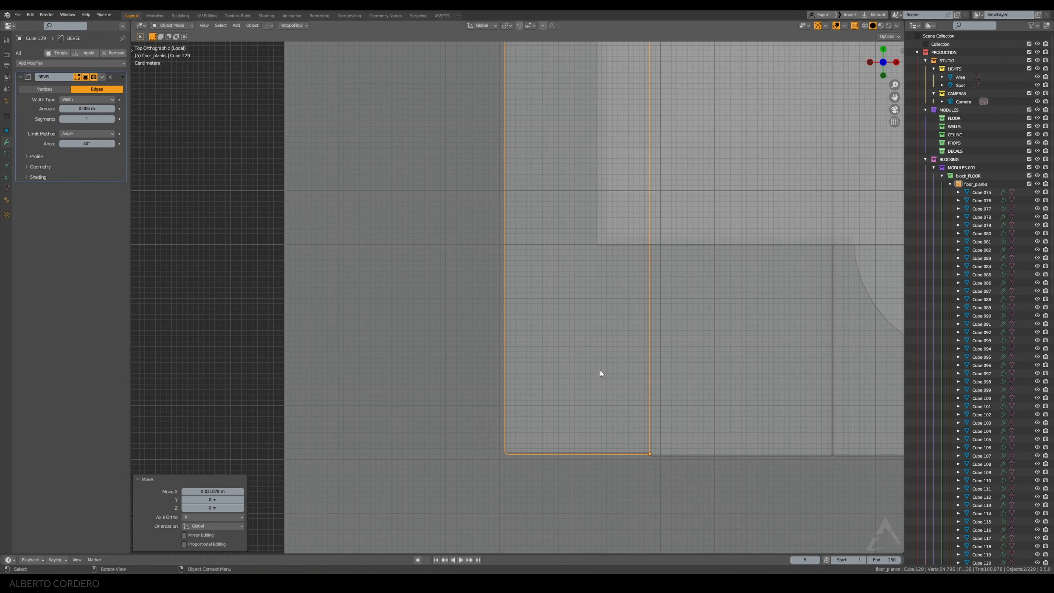
Duplicate the full-length plank under the front table -0.62 m along X into the outermost column
scroll(600, 370, down, 8)
middle_drag(550, 164, 583, 383)
click(601, 359)
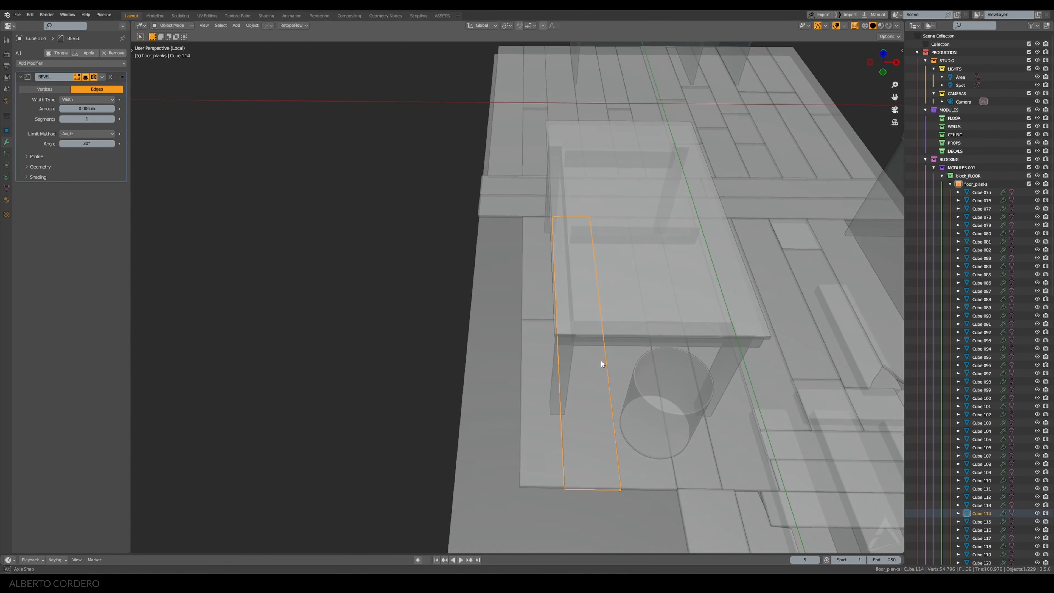
key(KP_7)
key(shift+d)
text(z)
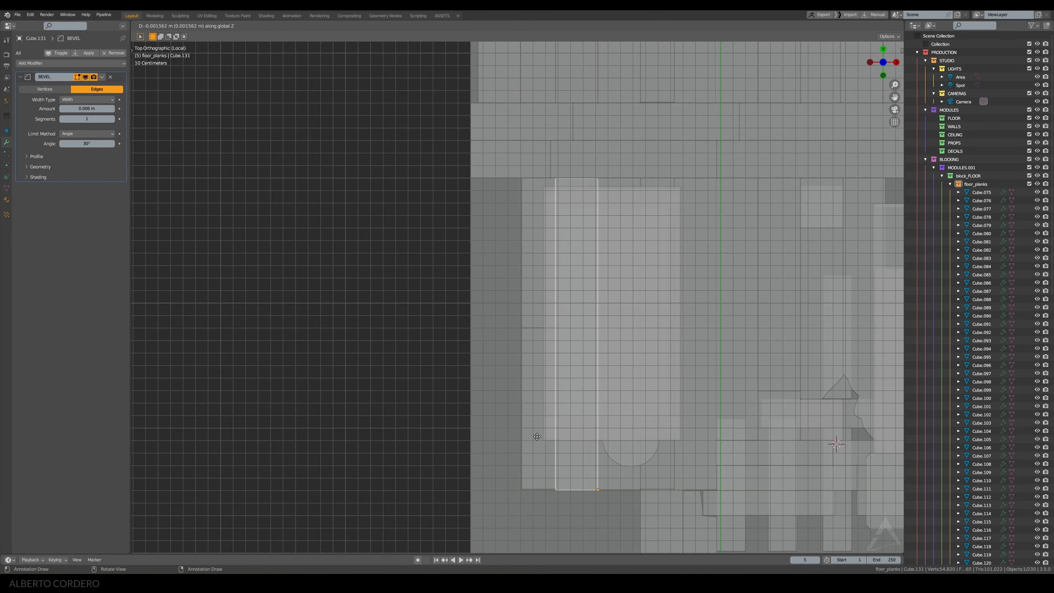
text(x-0.62)
key(Return)
scroll(571, 420, up, 1)
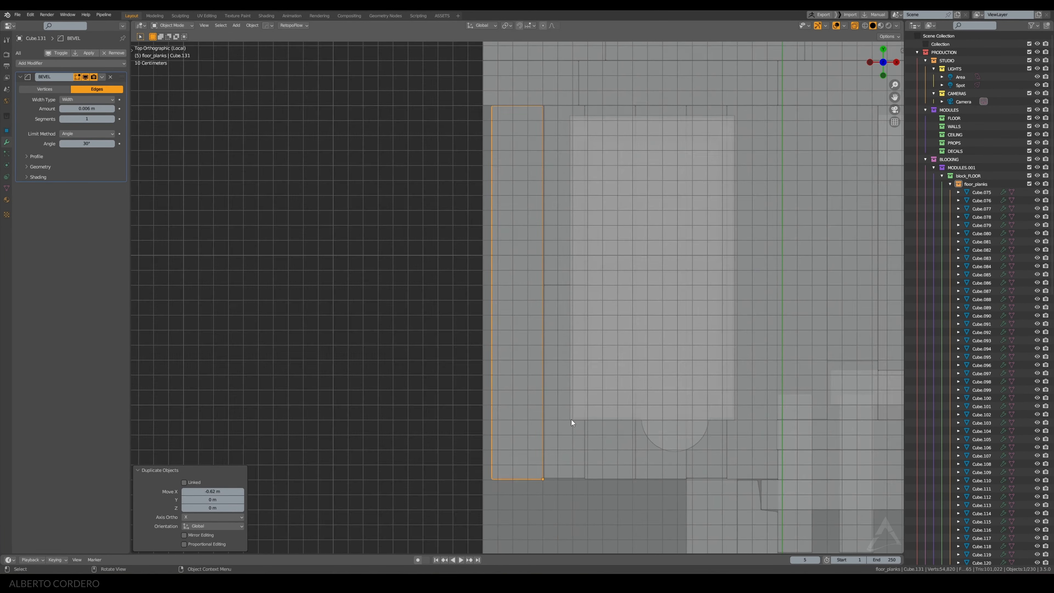
Widen the outermost front plank by moving its outer long side along X to the floor's side edge
scroll(503, 257, up, 8)
key(g)
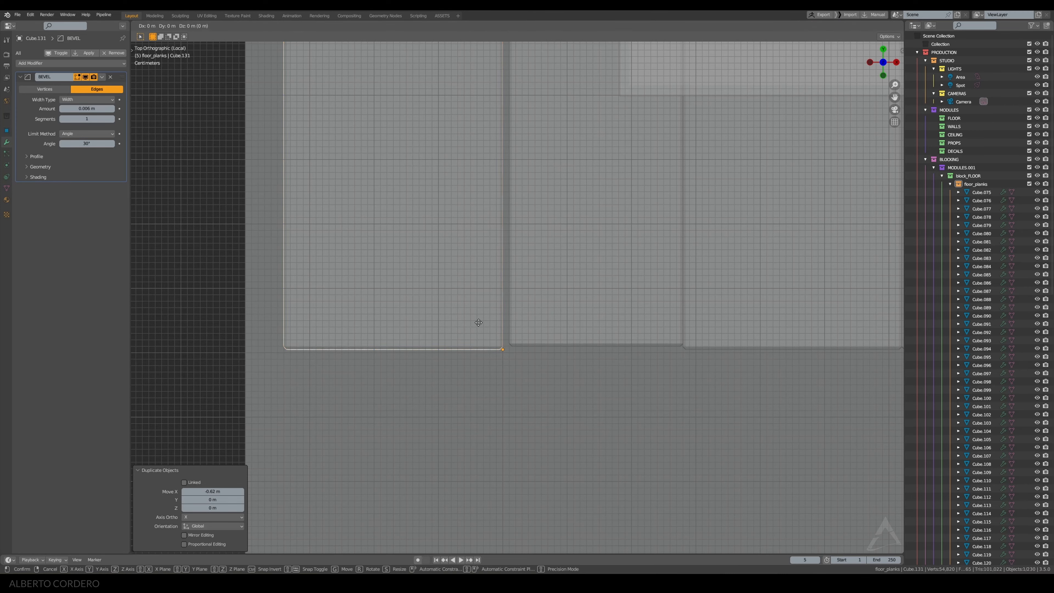
key(Escape)
key(Tab)
scroll(483, 323, down, 10)
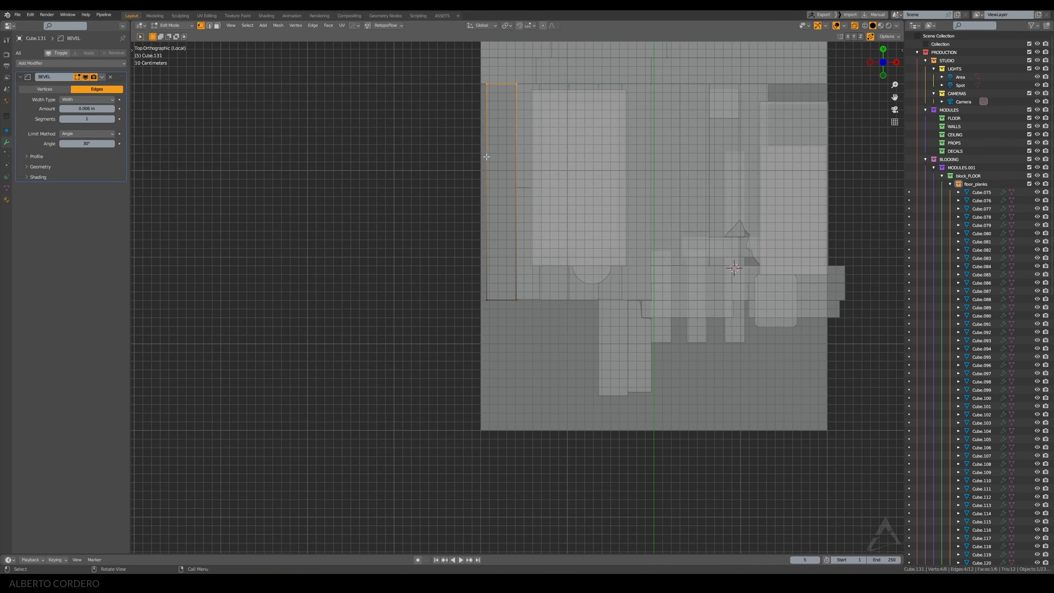
scroll(500, 384, up, 7)
key(g)
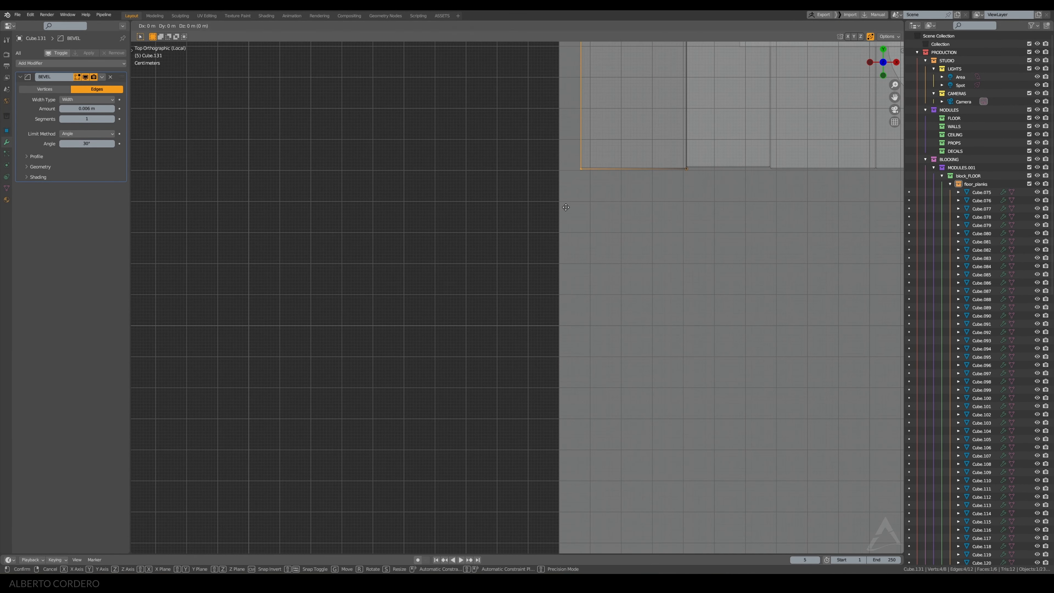
key(x)
click(545, 202)
scroll(545, 203, down, 4)
middle_drag(545, 202, 711, 194)
key(Tab)
middle_drag(781, 232, 522, 255)
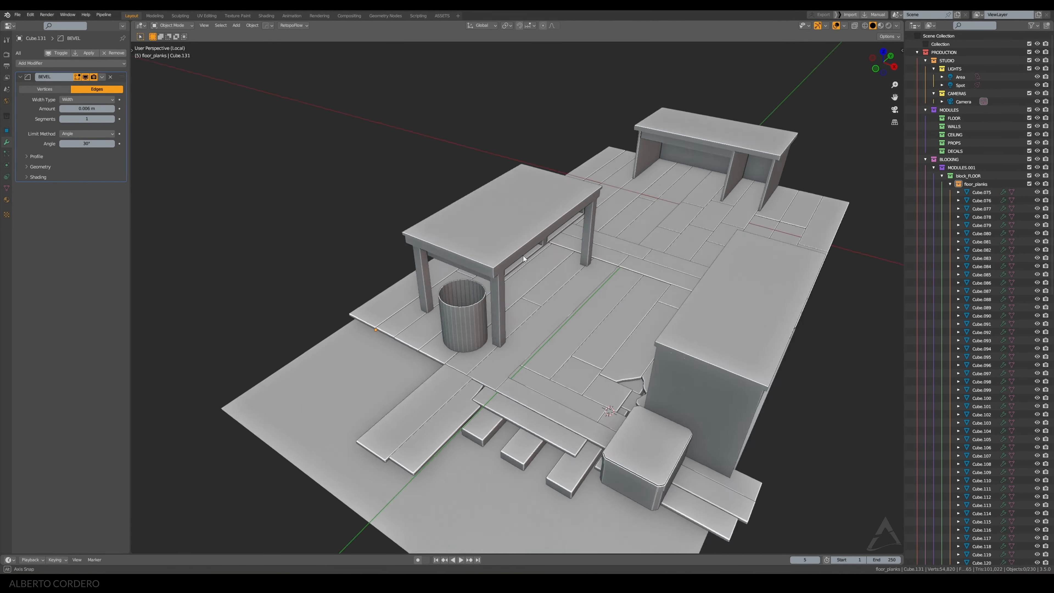
Duplicate the long floor plank into the open area in front of the floor and rotate the copy 90° in top view
scroll(565, 241, up, 5)
scroll(680, 186, down, 3)
key(KP_7)
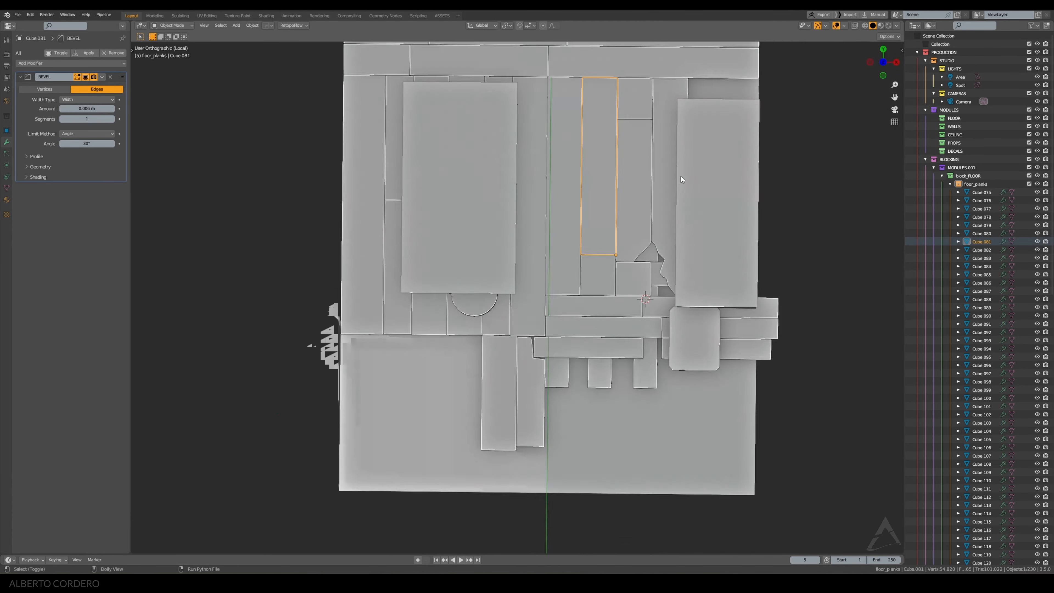
key(shift+d)
click(670, 345)
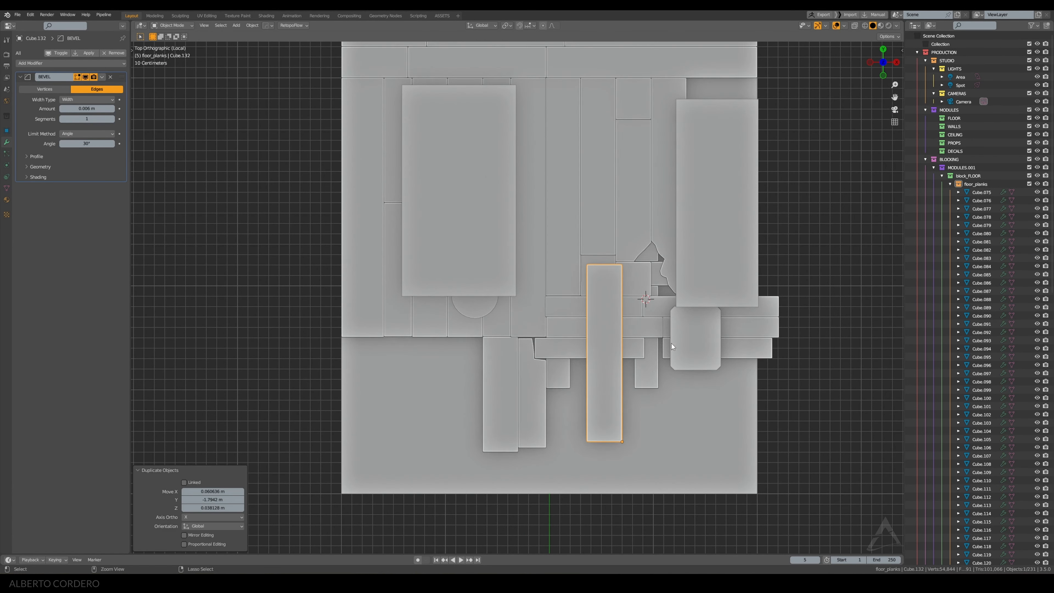
key(r)
click(516, 372)
scroll(573, 442, up, 1)
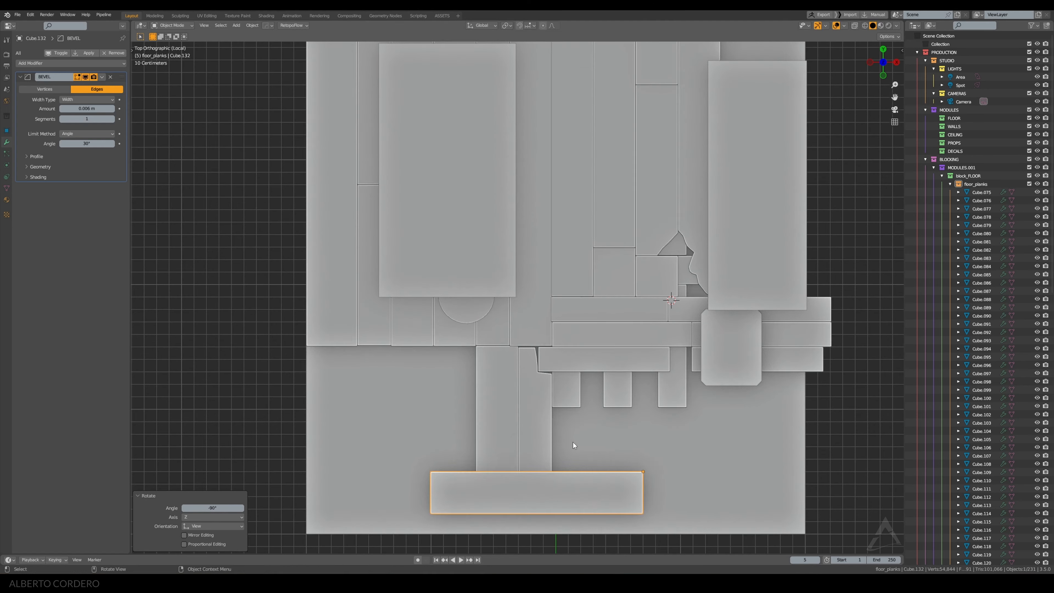
Move the rotated plank within the horizontal plane over the front ends of the three support blocks, beside the two lengthwise planks
key(g)
key(shift+z)
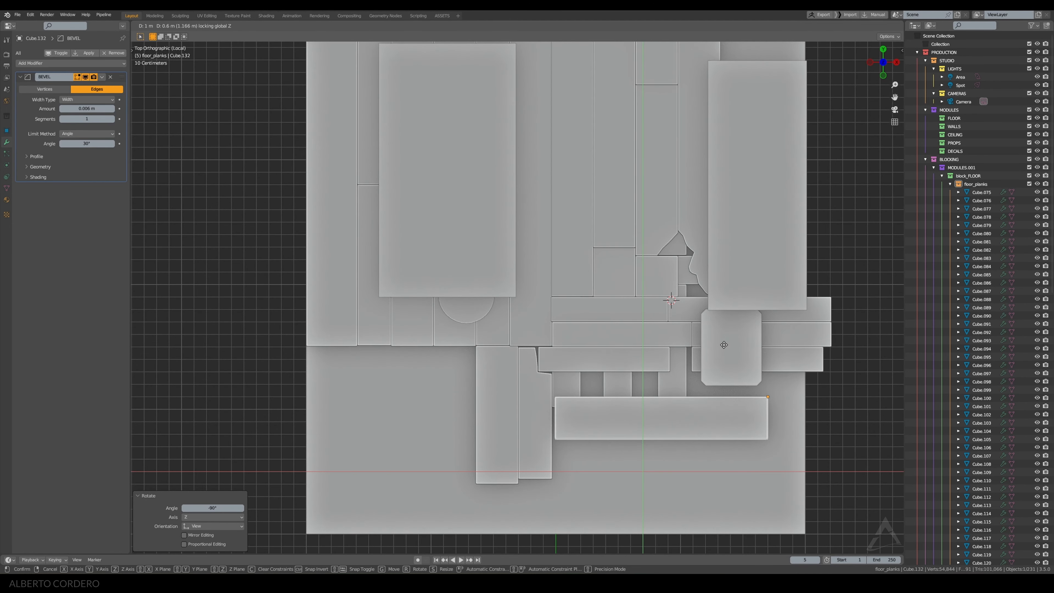
click(731, 365)
scroll(624, 215, up, 4)
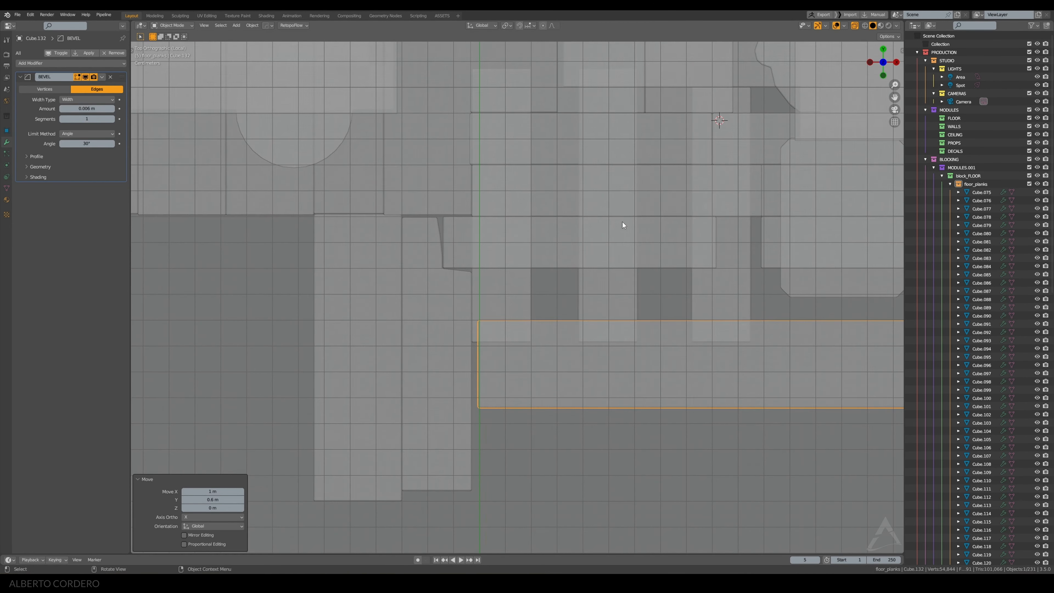
scroll(536, 284, up, 2)
key(g)
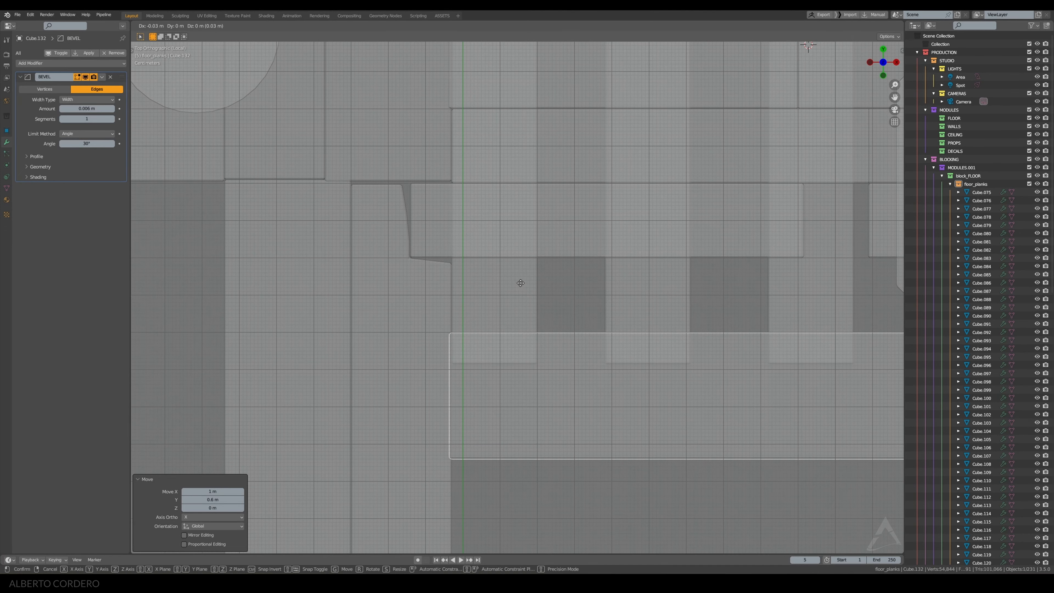
click(521, 285)
Shift the plank about 0.32 m along X so its end lines up with the ground's outer edge
scroll(516, 296, up, 2)
scroll(514, 303, down, 4)
shift+middle_drag(724, 271, 374, 224)
scroll(546, 277, up, 4)
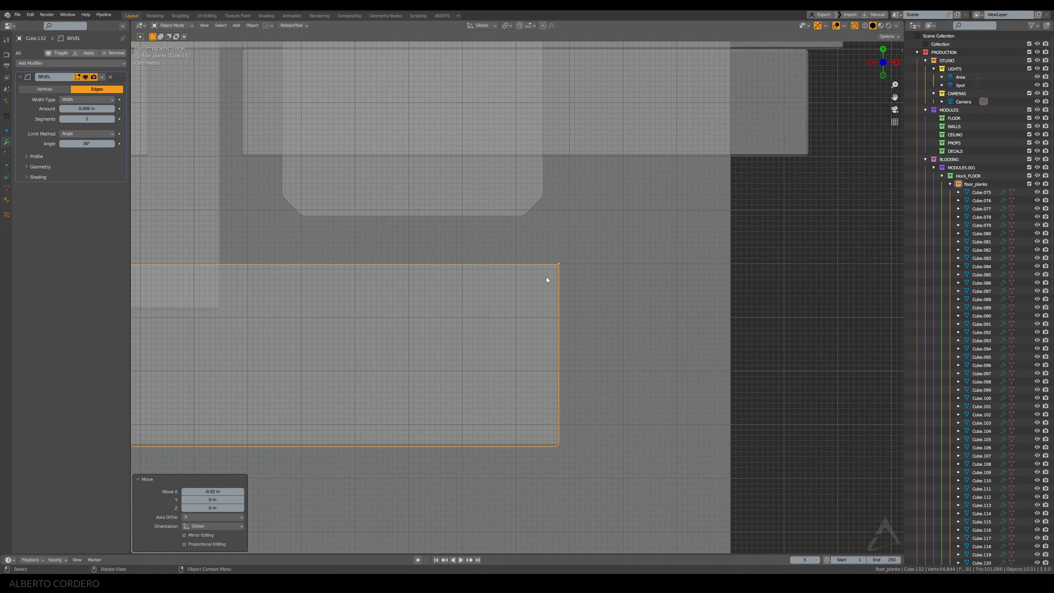
key(g)
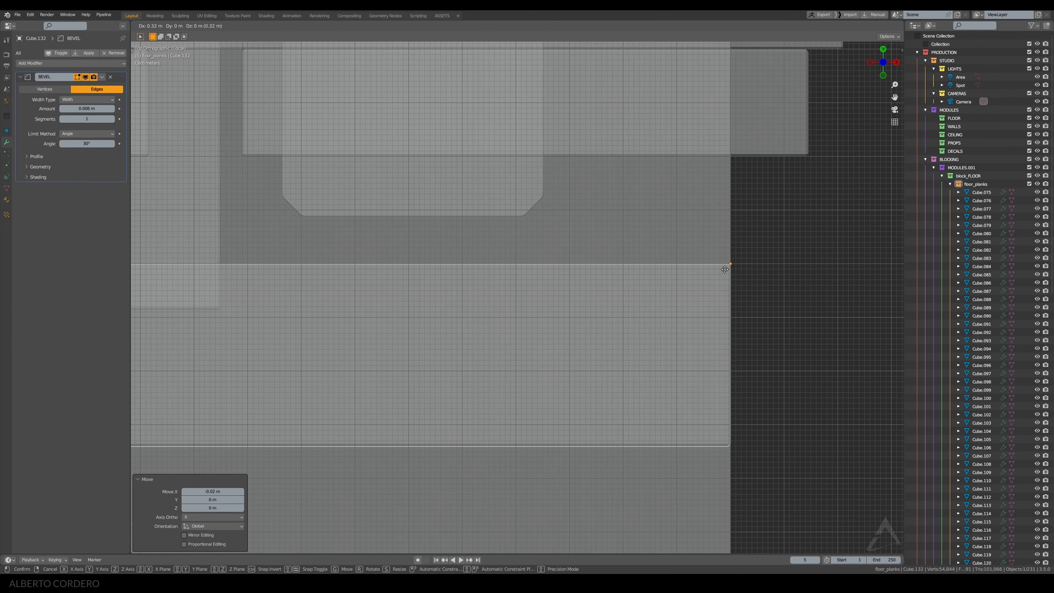
click(722, 276)
Shorten the plank to about 1 m by moving its inner-end vertices along X
scroll(525, 291, down, 4)
shift+middle_drag(480, 248, 773, 242)
key(Tab)
drag(604, 238, 427, 409)
scroll(546, 265, up, 2)
key(g)
key(x)
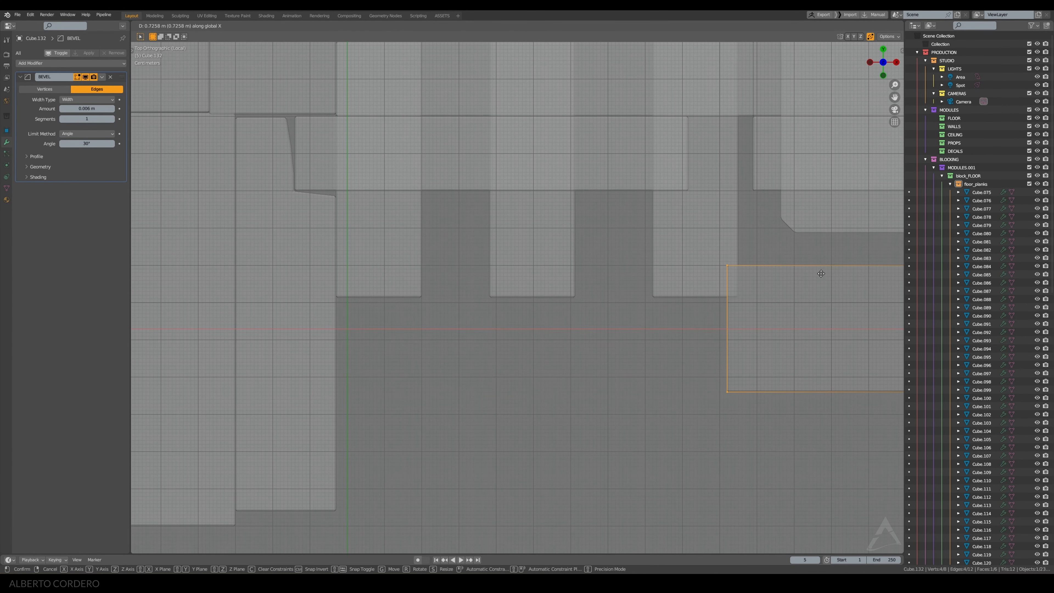
click(786, 268)
key(Tab)
scroll(775, 274, down, 4)
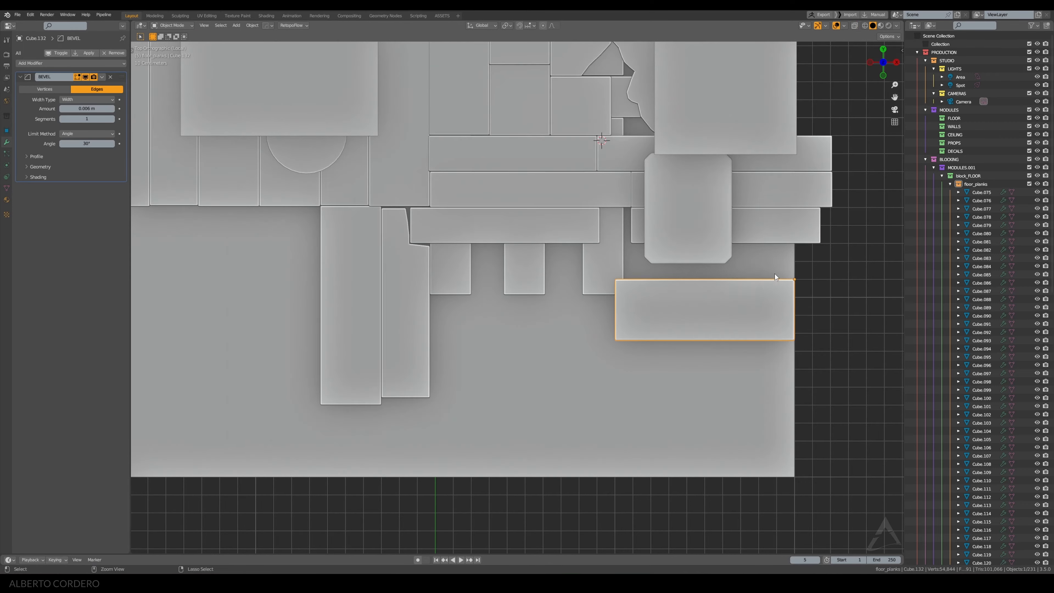
Duplicate the shortened plank and place the copy -1 m along X, end to end with it
scroll(812, 299, up, 2)
key(shift+d)
click(558, 309)
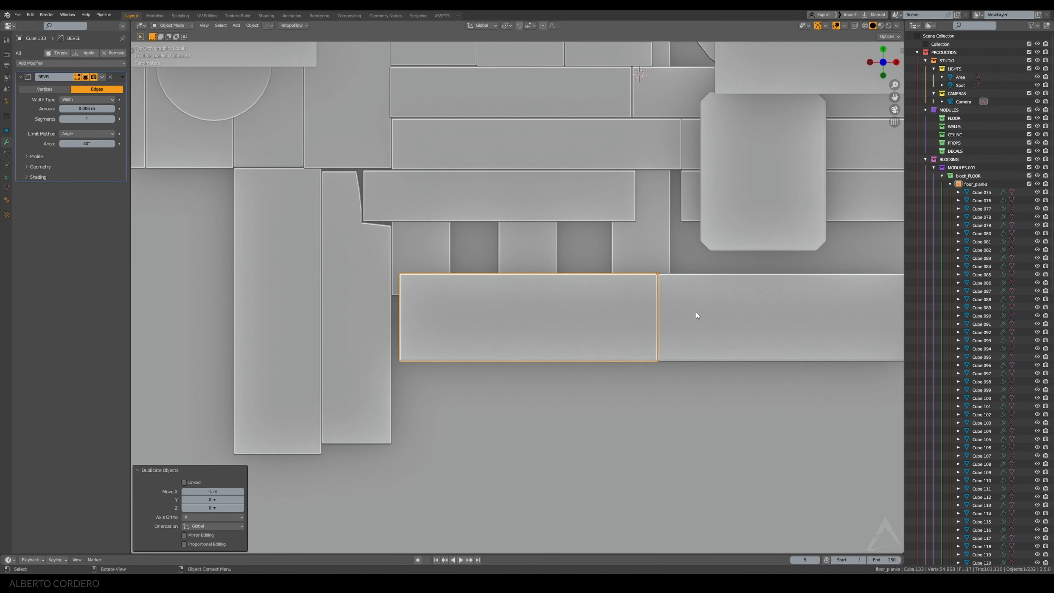
Extend the copied plank's free end about 0.03 m along X to meet the neighbouring lengthwise plank
scroll(696, 312, up, 3)
key(Tab)
key(alt+z)
drag(361, 237, 219, 485)
scroll(282, 316, up, 1)
key(g)
key(x)
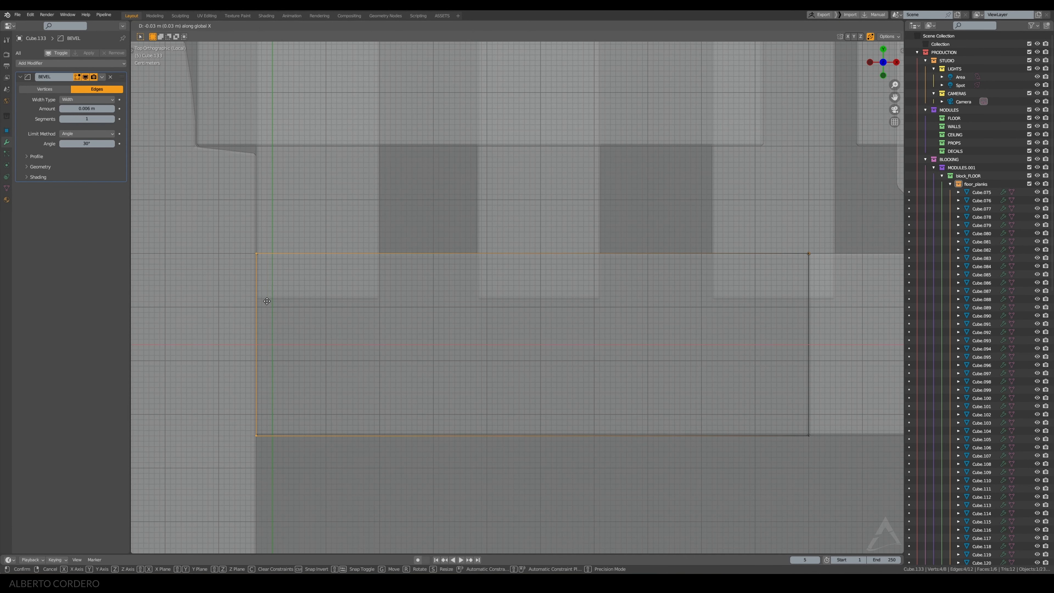
click(267, 300)
key(alt+z)
scroll(490, 283, down, 3)
key(Tab)
Select both crosswise front planks and lower them in front view onto the support blocks, level with the floor planks
middle_drag(528, 274, 522, 241)
scroll(539, 257, up, 2)
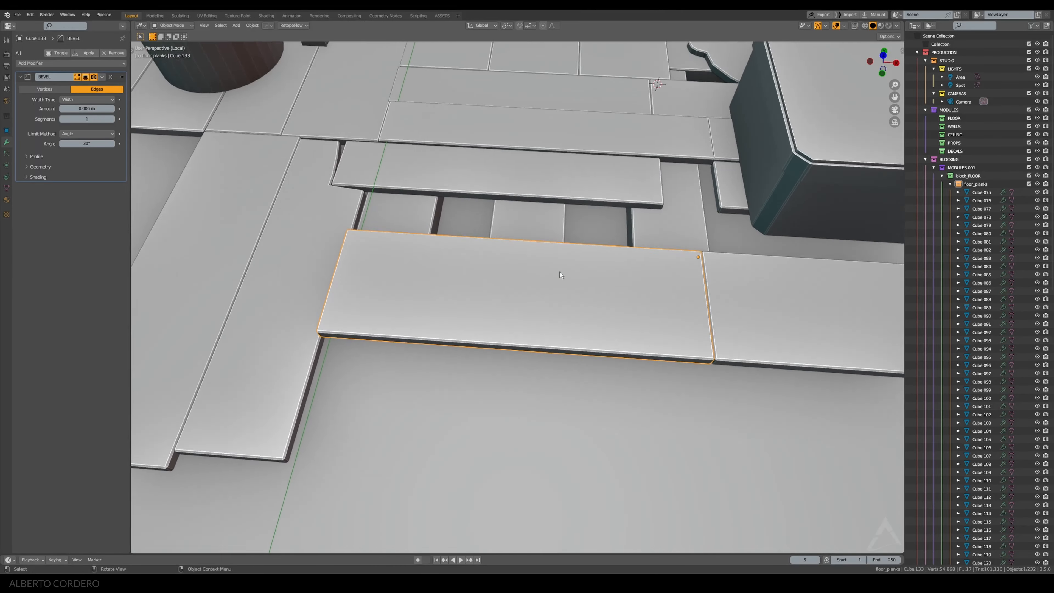
middle_drag(560, 272, 602, 212)
click(697, 249)
key(KP_1)
scroll(394, 272, up, 2)
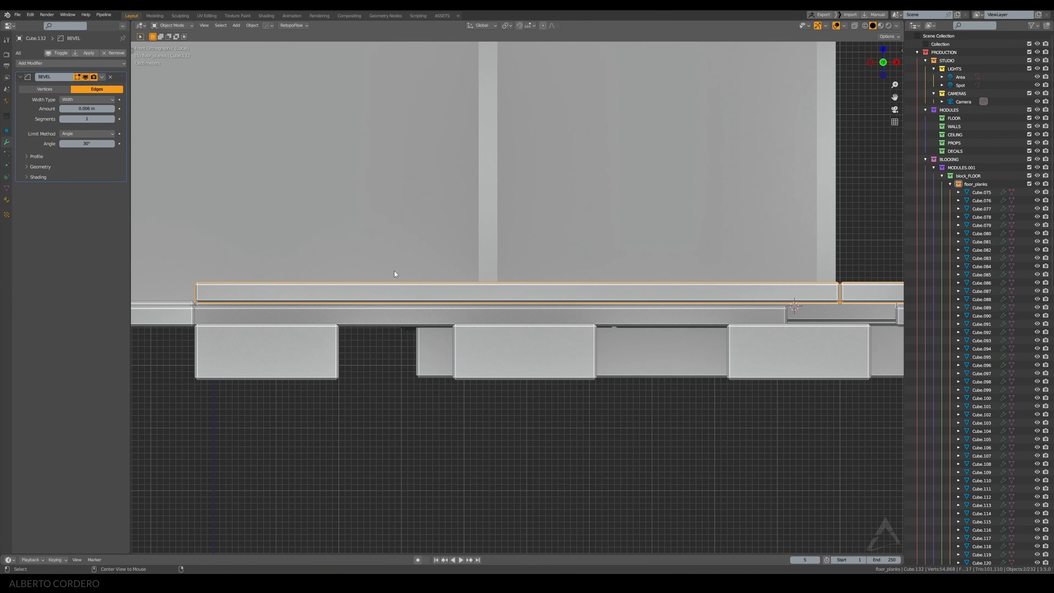
key(g)
click(390, 291)
middle_drag(391, 292, 519, 266)
scroll(523, 268, up, 3)
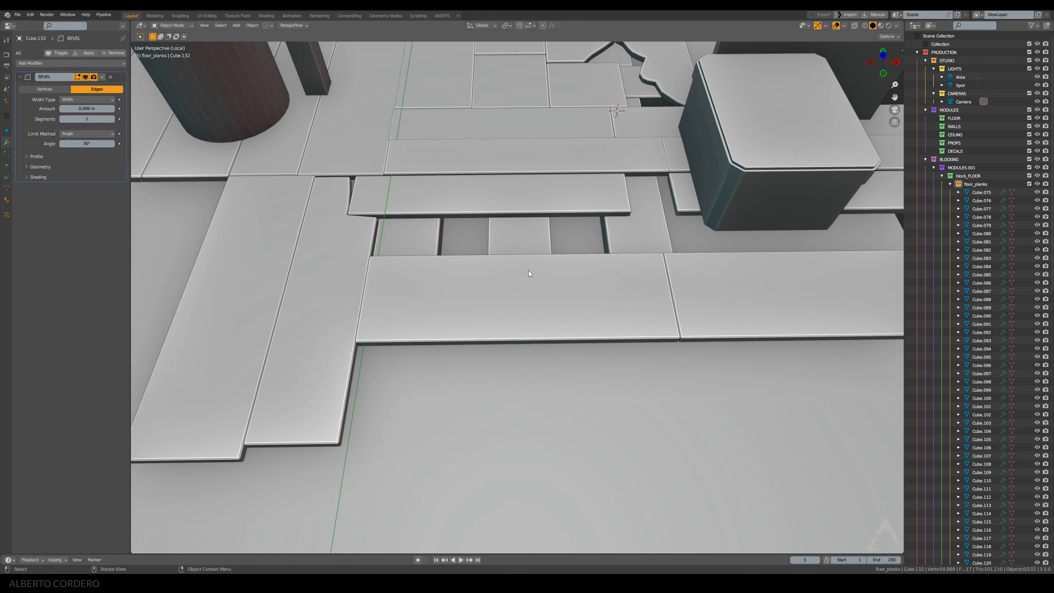
Duplicate the floor plank with the broken corner, place the copy over the front planks and rotate it 90° in top view
scroll(529, 271, down, 3)
key(KP_0)
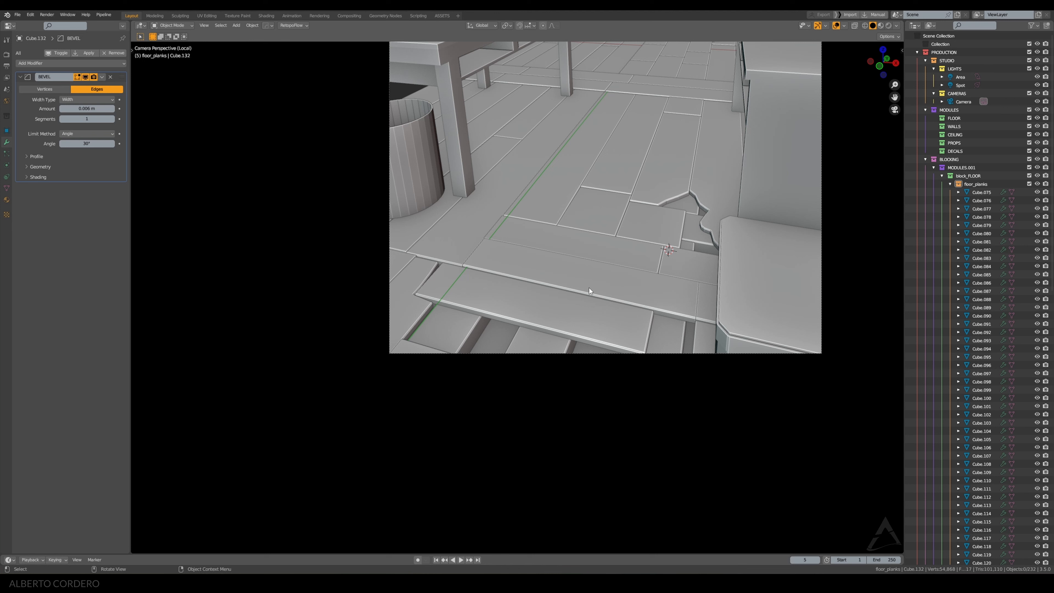
click(659, 187)
key(KP_7)
key(shift+d)
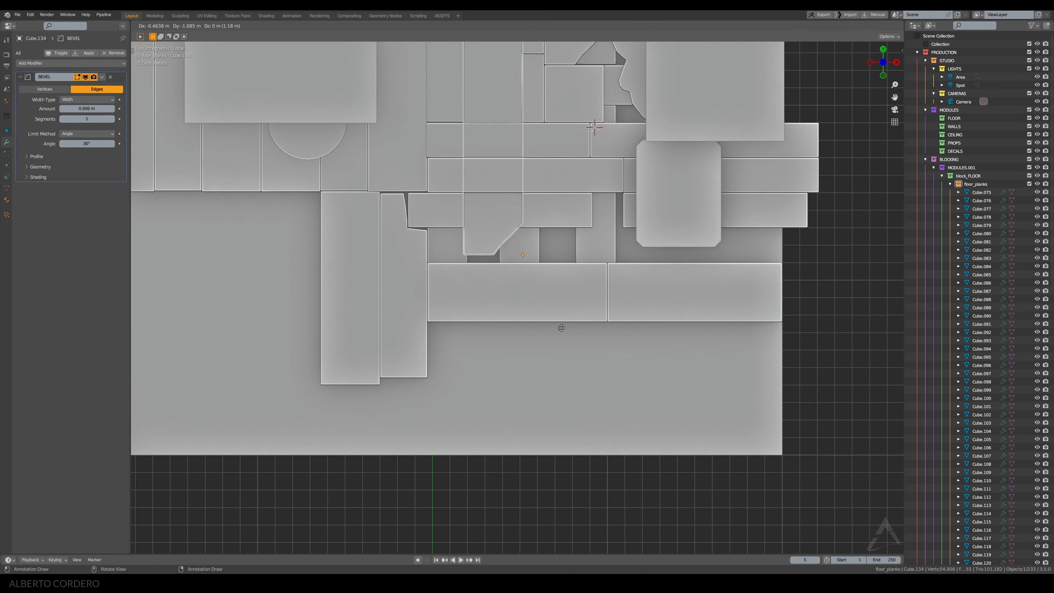
click(562, 334)
key(r)
ctrl+click(489, 214)
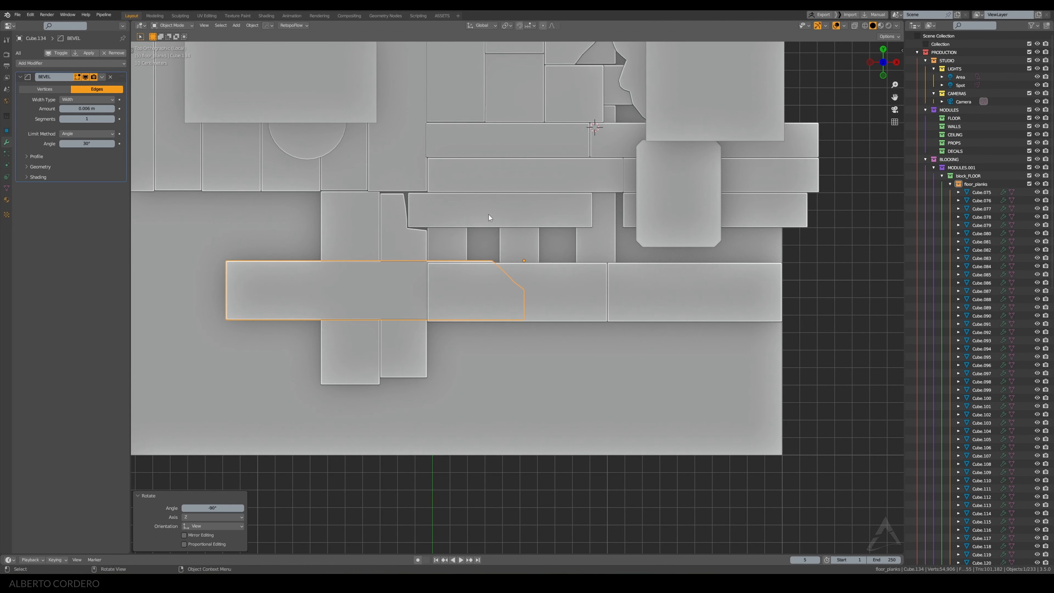
Move the broken-corner plank about 0.28 m so it overlaps the gap between the support blocks and front planks
key(Tab)
key(alt+z)
key(Tab)
scroll(513, 277, up, 2)
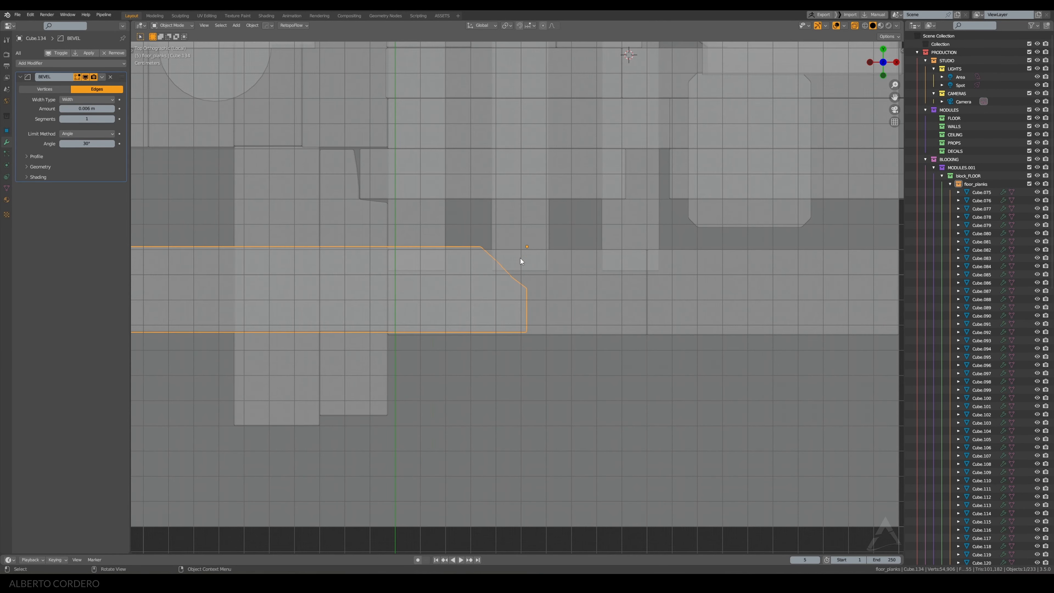
scroll(521, 261, up, 1)
key(g)
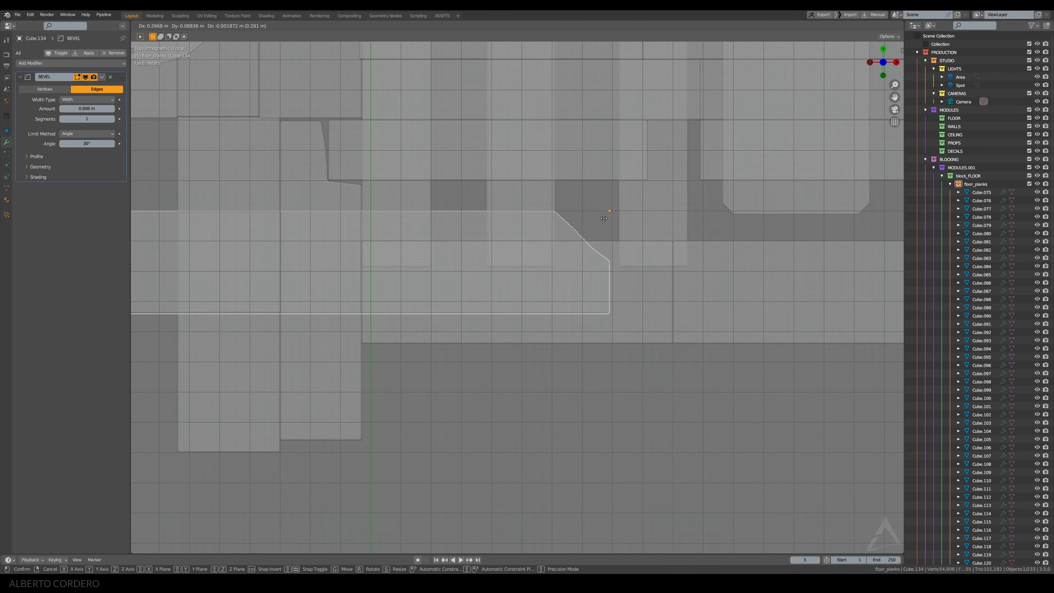
click(606, 224)
Narrow the broken-corner plank by moving its front long-edge vertices inward along Y
key(Tab)
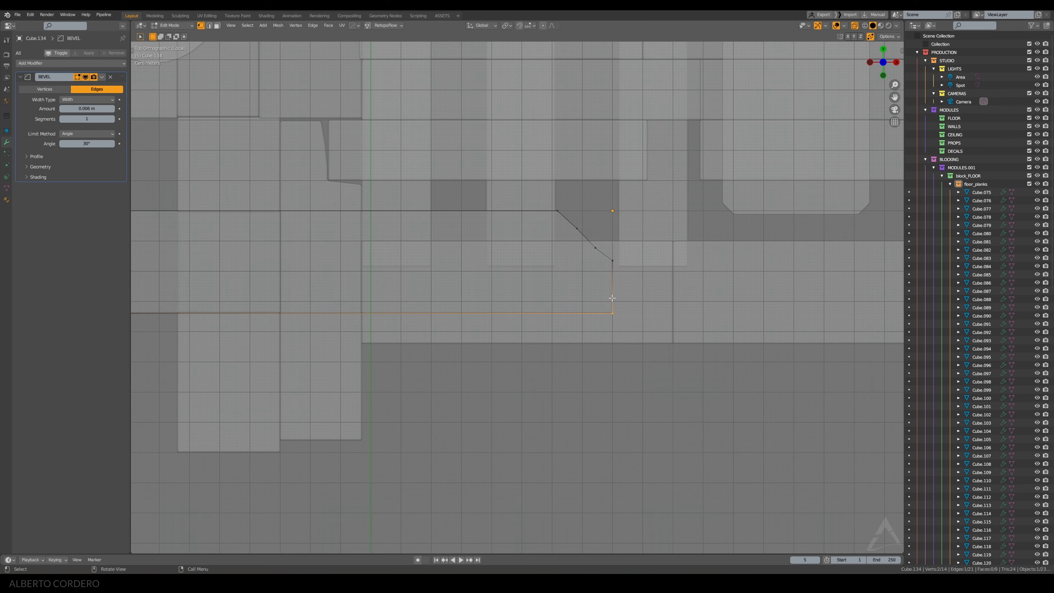
scroll(598, 286, down, 2)
drag(597, 289, 158, 338)
scroll(613, 298, up, 2)
key(g)
key(y)
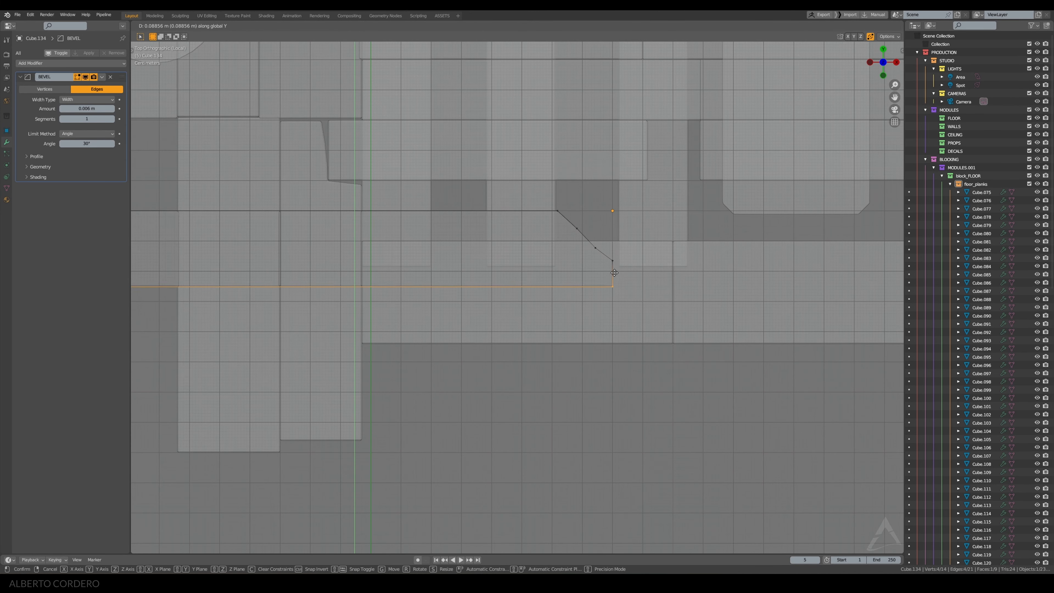
click(617, 258)
Shorten the piece by moving its straight-end vertices about 1.12 m along X, then fine-tune that end to the support block's side
click(247, 233)
scroll(245, 226, down, 1)
drag(237, 200, 95, 321)
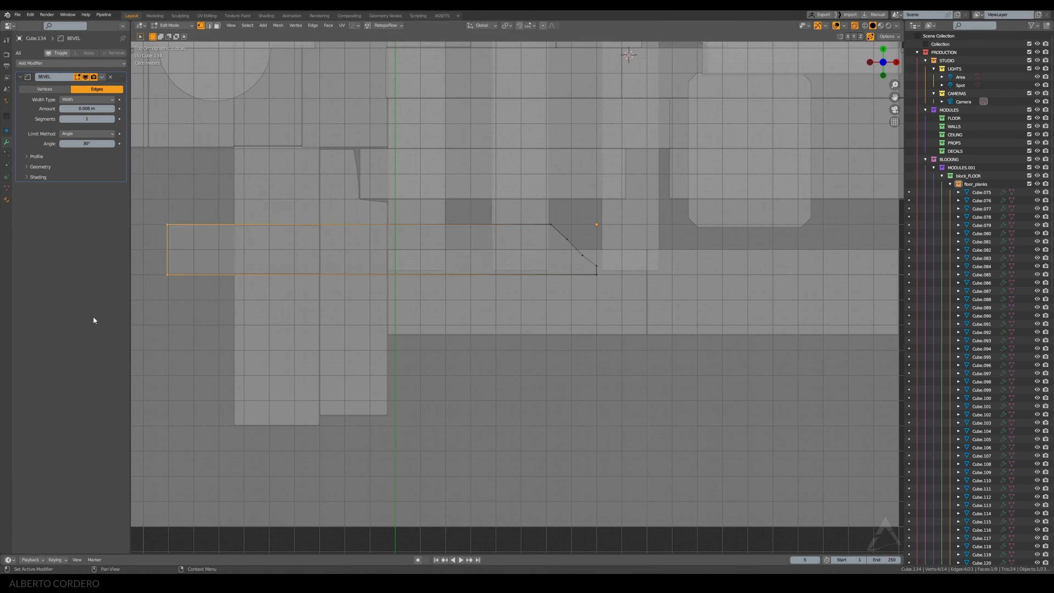
scroll(259, 236, up, 1)
key(g)
key(x)
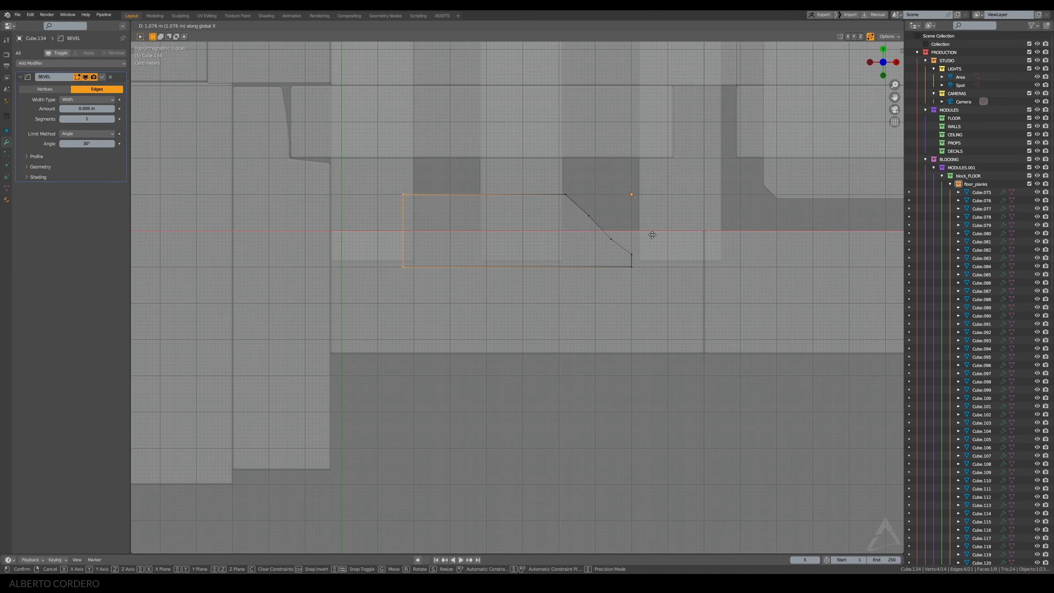
click(661, 232)
scroll(458, 177, up, 2)
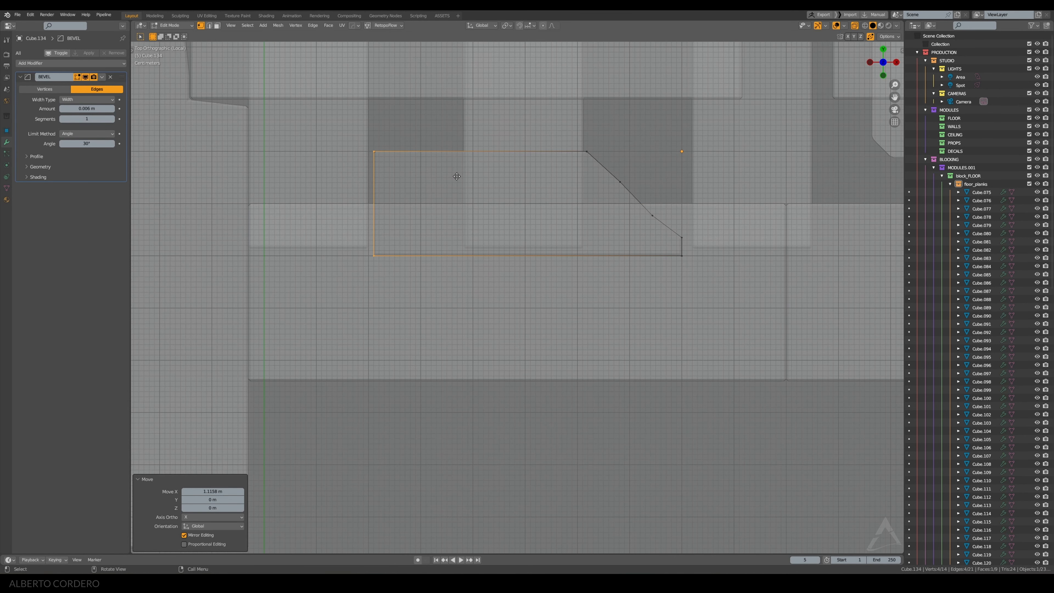
key(g)
key(x)
click(452, 177)
Bevel the piece's intact upper corner with a width of about 0.148 m and 3 segments
shift+middle_drag(432, 163, 454, 236)
drag(356, 199, 456, 236)
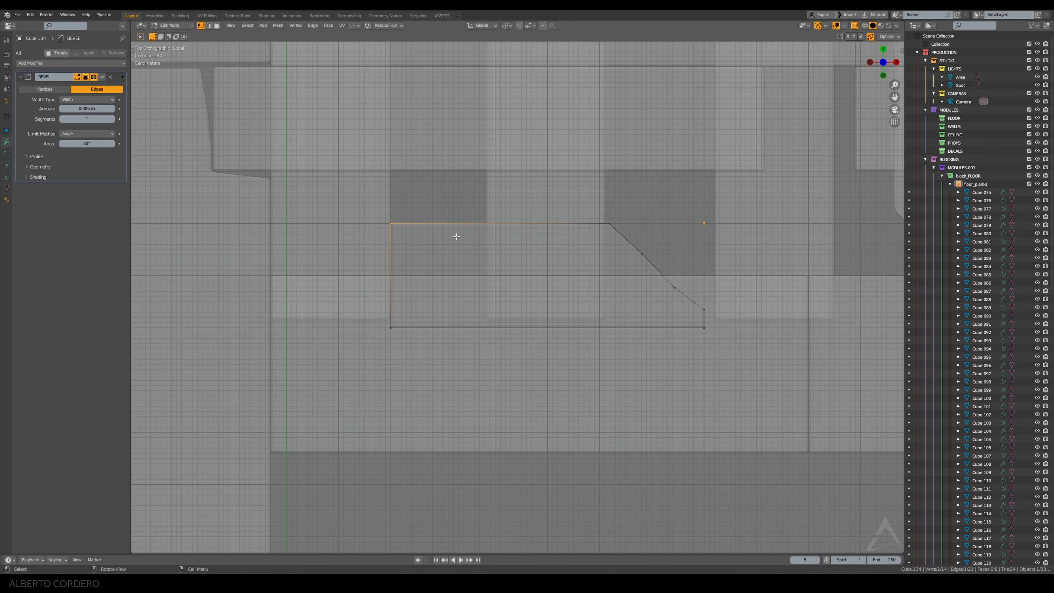
key(ctrl+b)
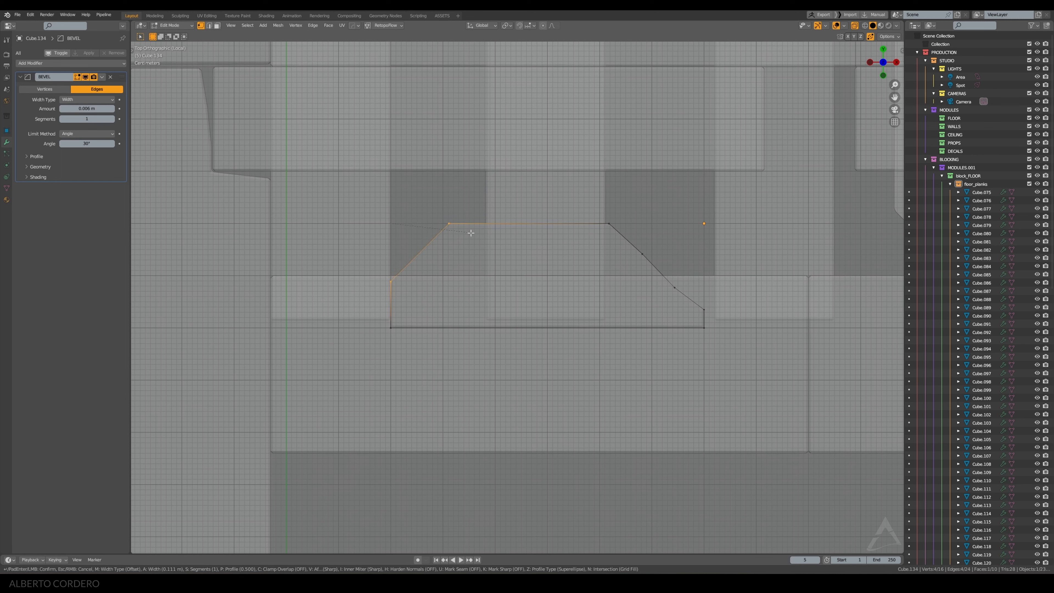
click(484, 247)
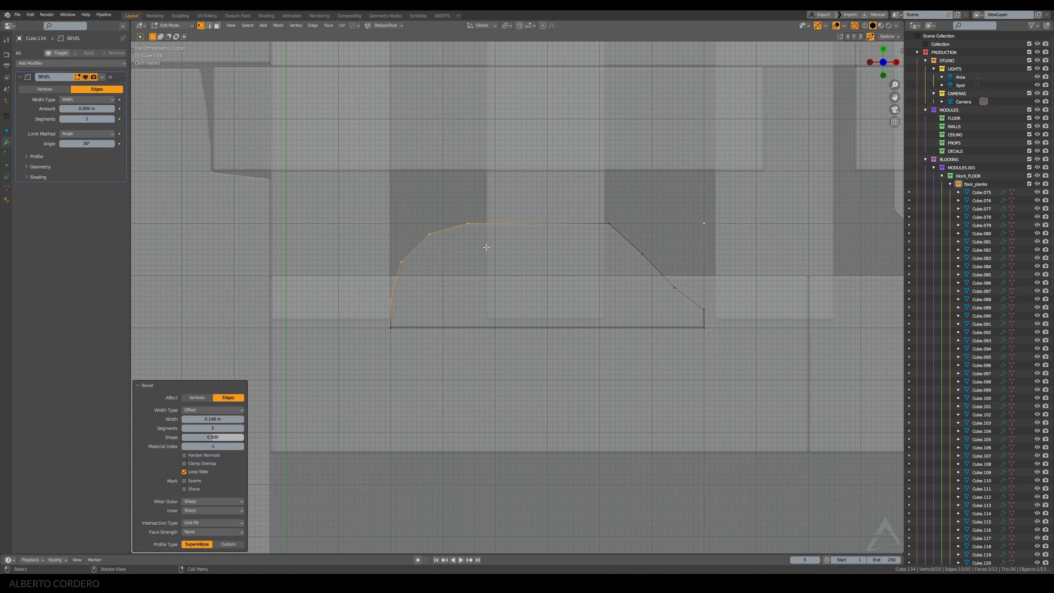
Pull the bevel's innermost vertex down into the piece and select the top vertex of the broken corner
click(467, 221)
key(g)
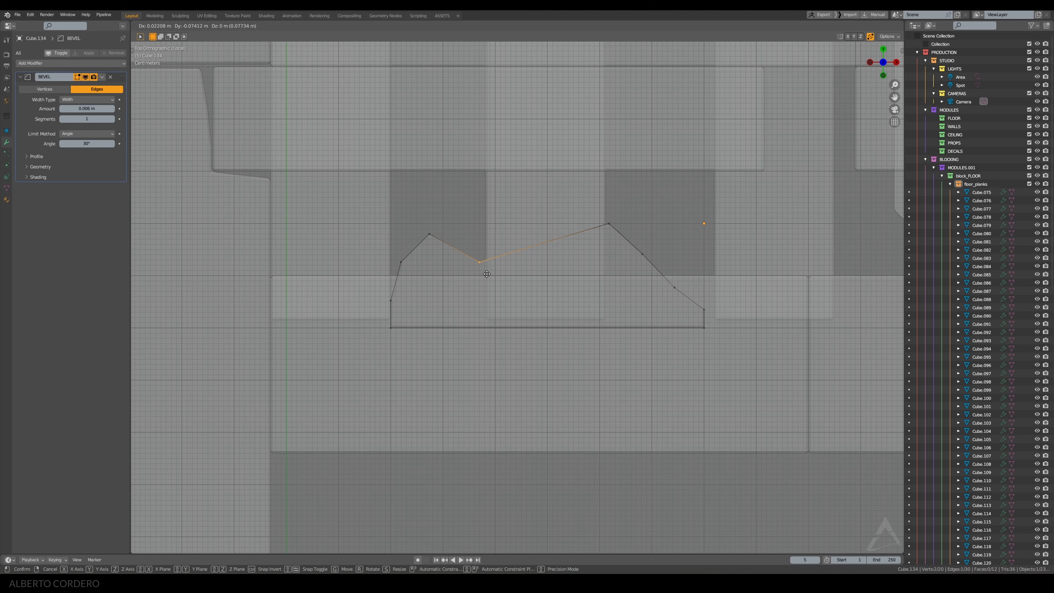
click(490, 279)
click(608, 224)
key(g)
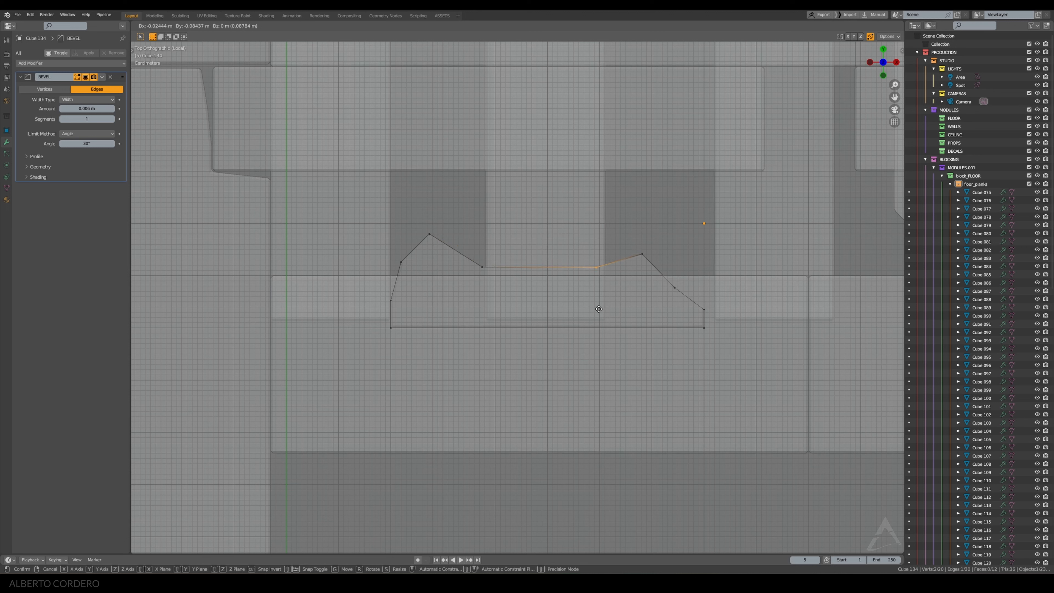
click(588, 316)
key(ctrl+z)
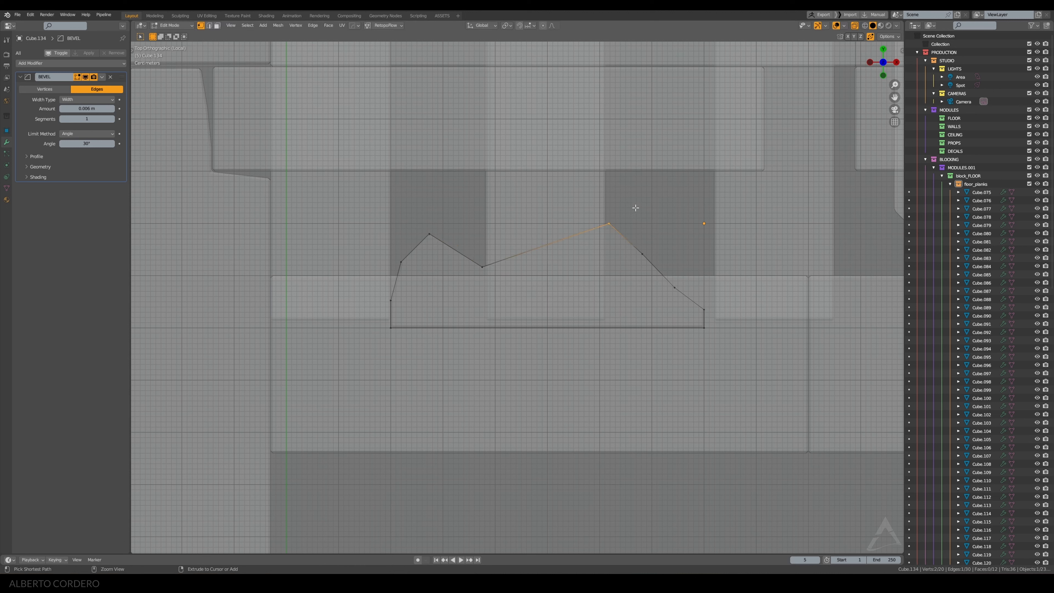
Move the broken corner's top vertex down and inward, then shift its neighbouring vertex about -0.07 m in X for a jagged edge
key(g)
click(562, 291)
click(642, 255)
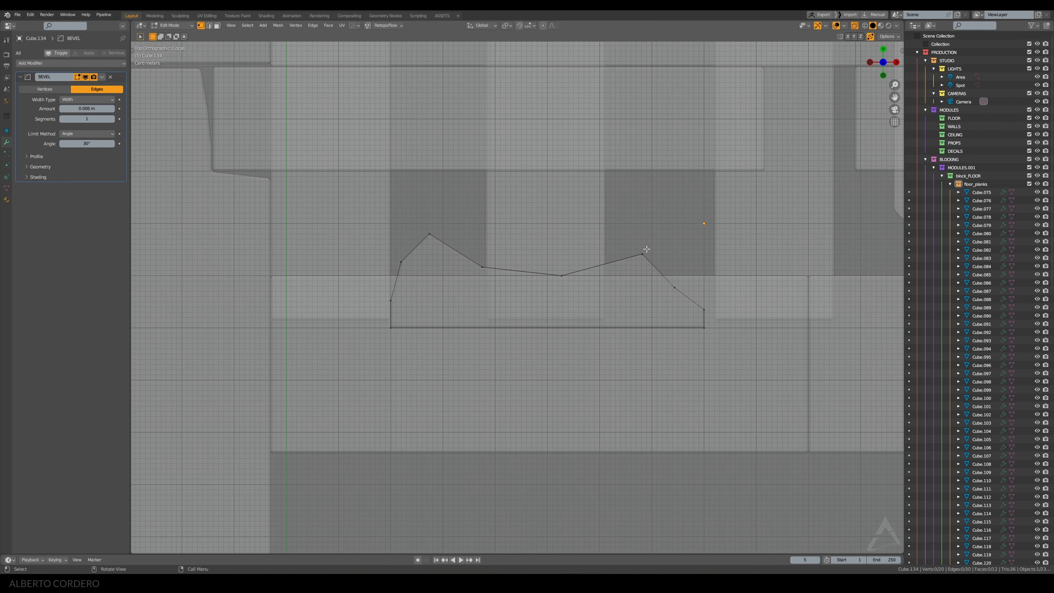
key(g)
click(597, 268)
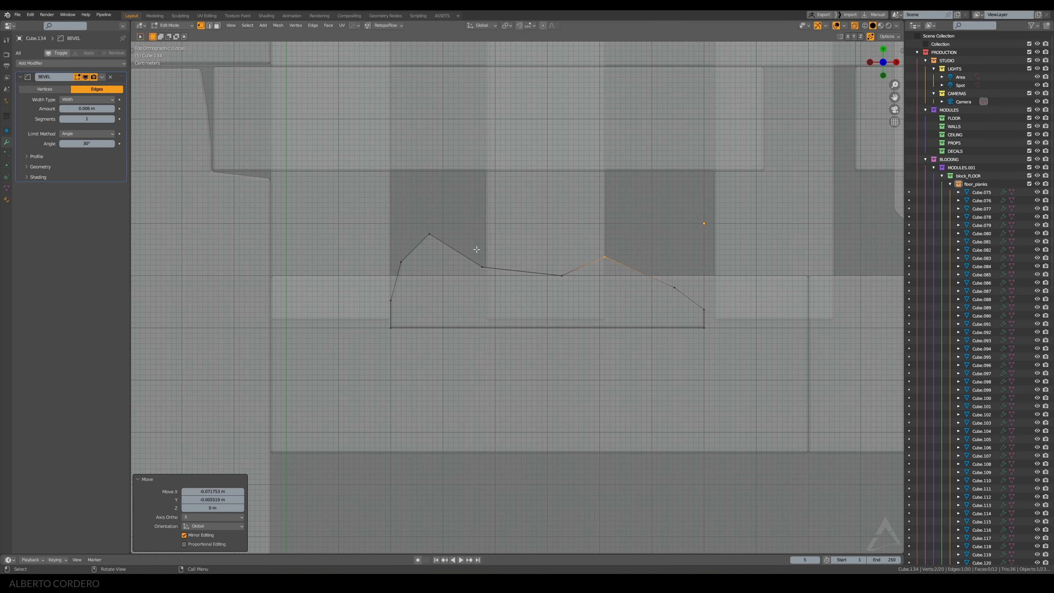
Lower the broken edge's highest vertex about 0.114 m in Y, then lower the vertex beside it to form a shallow slope
click(429, 234)
key(g)
click(445, 298)
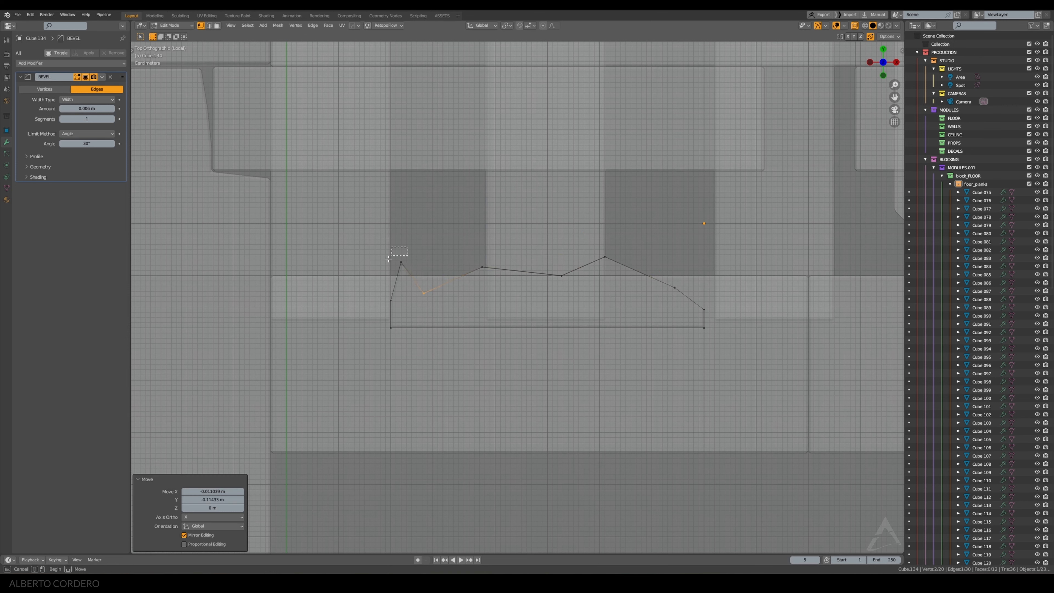
click(400, 262)
key(g)
click(400, 299)
Shift the broken edge's middle vertex toward positive X and its remaining peak about 0.07 m the same way, then finish editing the mesh
click(481, 265)
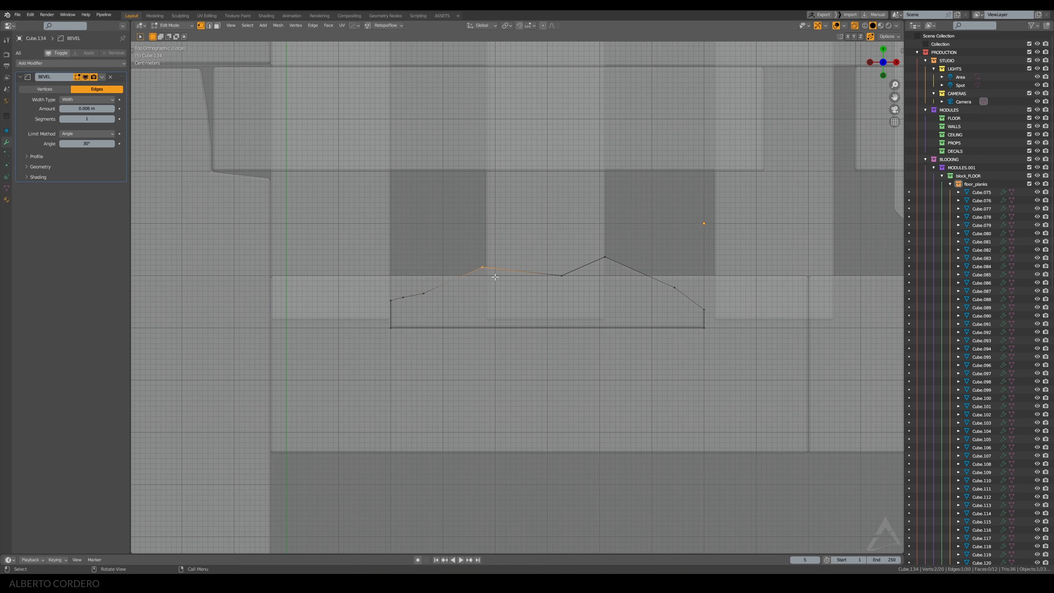
key(g)
click(549, 281)
click(614, 264)
key(g)
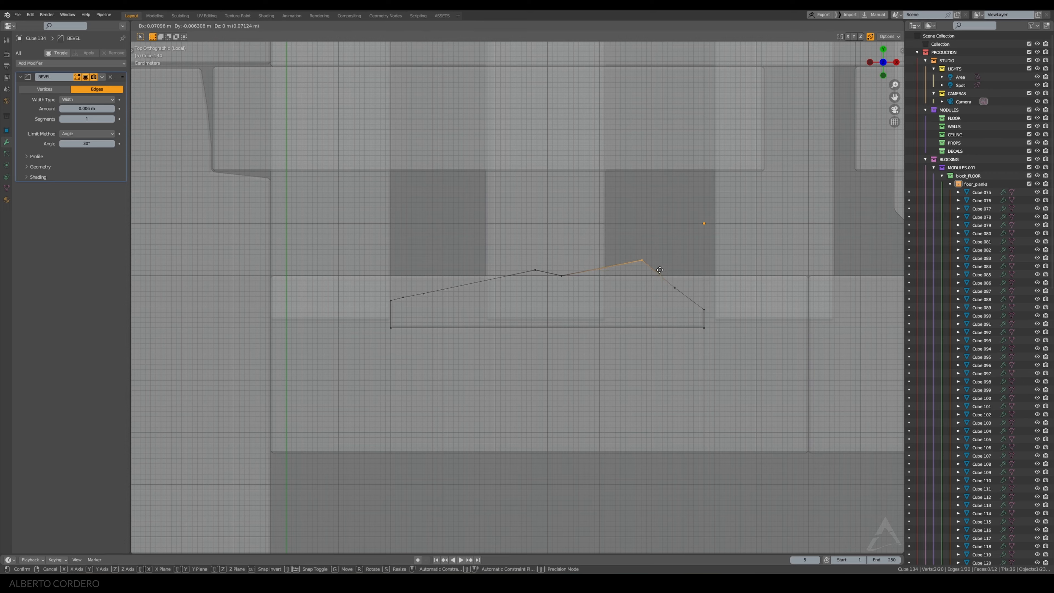
click(664, 268)
mouse_move(664, 268)
middle_down()
mouse_move(554, 263)
mouse_move(565, 265)
middle_up()
scroll(565, 265, down, 2)
key(Tab)
key(alt+z)
key(alt+z)
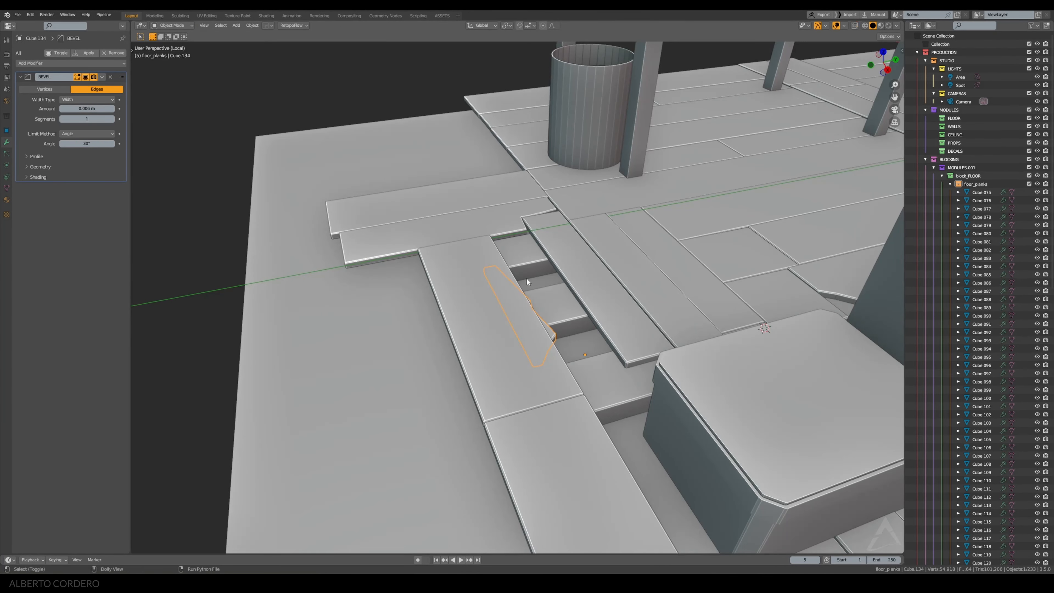
Move the broken piece 0.1 m along Y into the gap between the planks, working from the top view
key(KP_7)
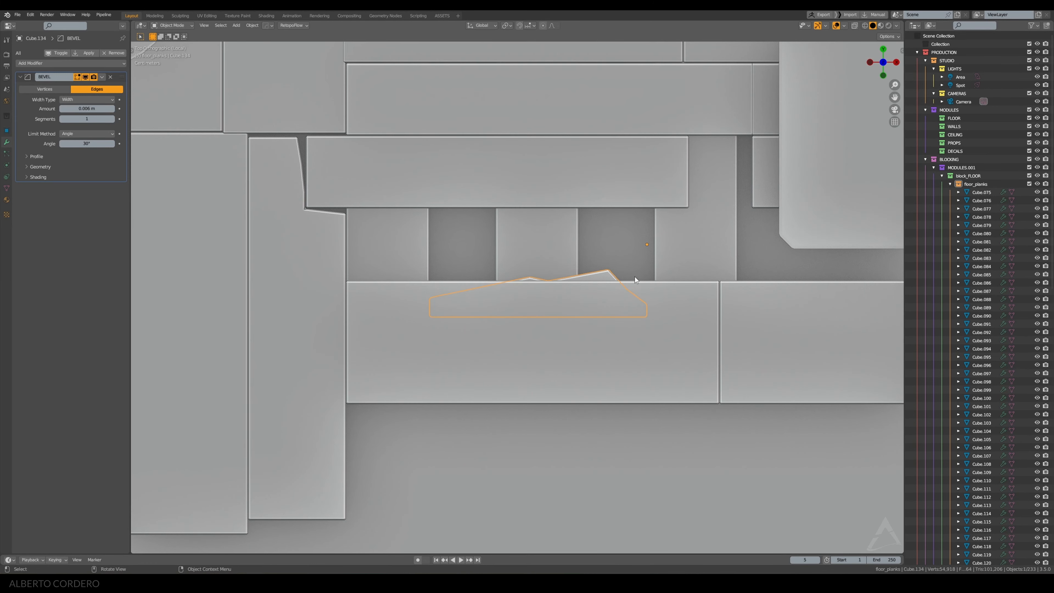
key(g)
key(y)
click(636, 237)
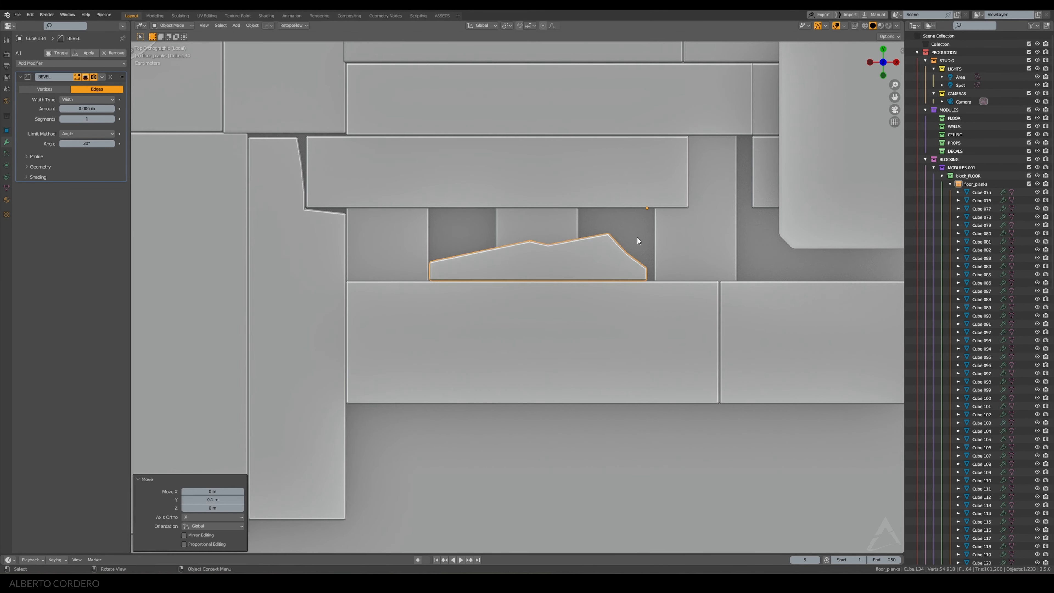
Slide the broken piece along X to the negative-X end of the gap, judging its placement through the camera
key(KP_0)
click(466, 350)
shift+middle_drag(505, 315, 501, 236)
key(g)
key(x)
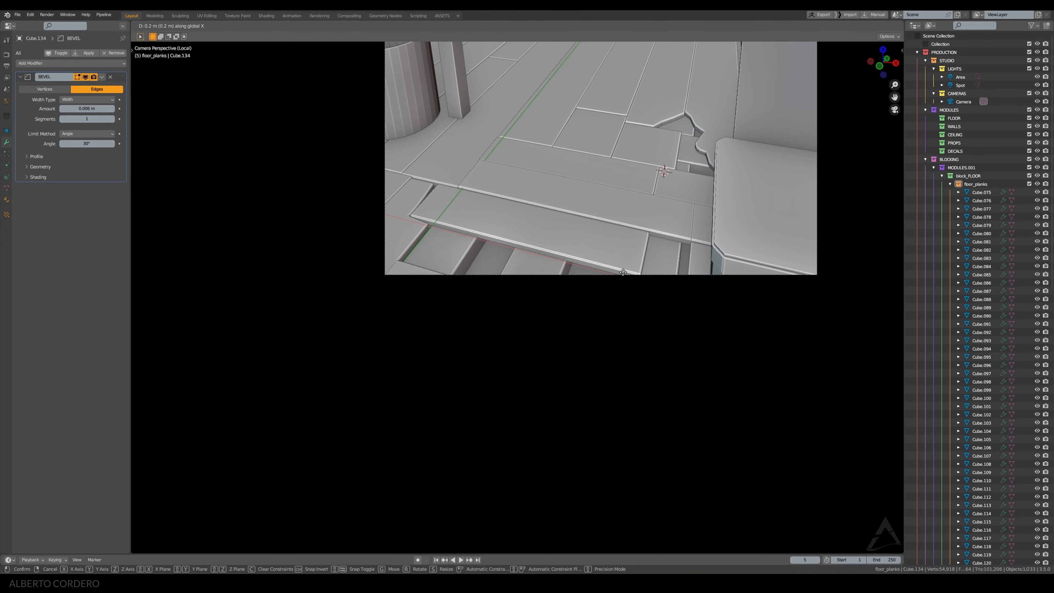
click(624, 271)
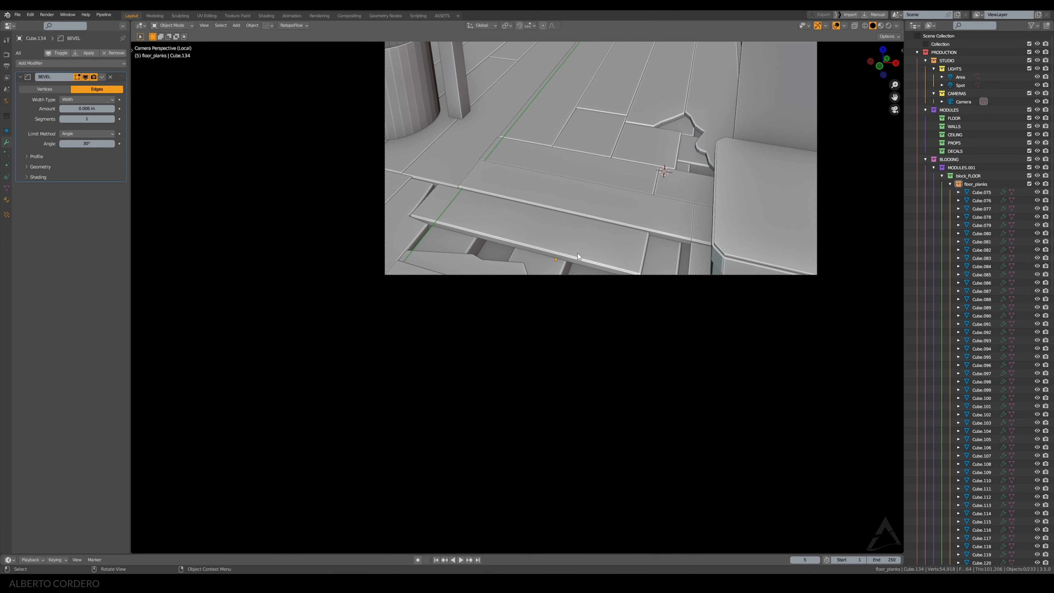
scroll(577, 253, down, 5)
scroll(582, 251, up, 3)
shift+middle_drag(605, 239, 553, 229)
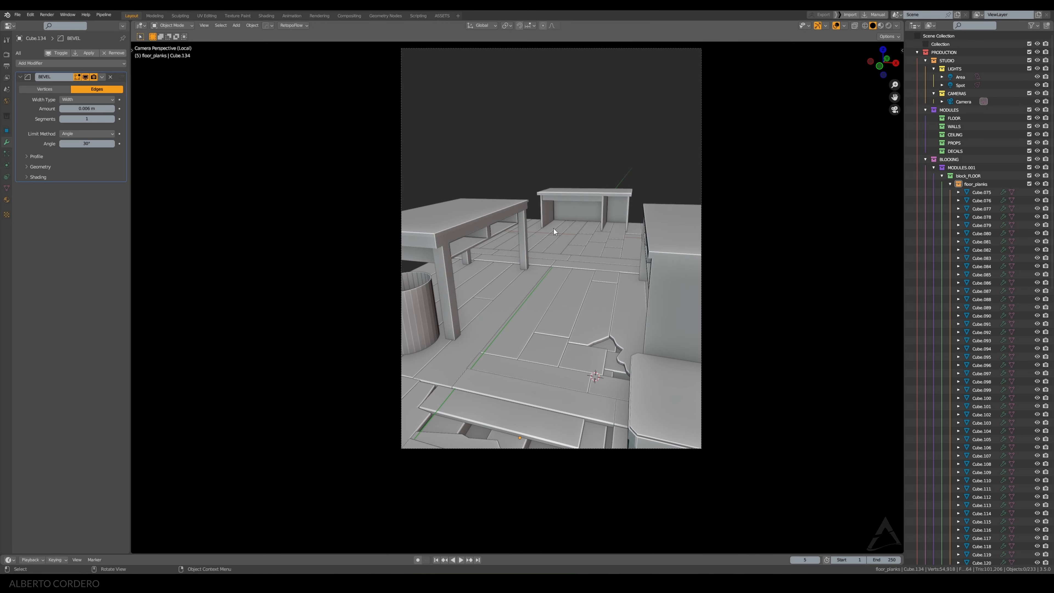
Leave the isolated view and inspect the full scene through the camera in rendered shading with overlays hidden
key(KP_Divide)
key(KP_0)
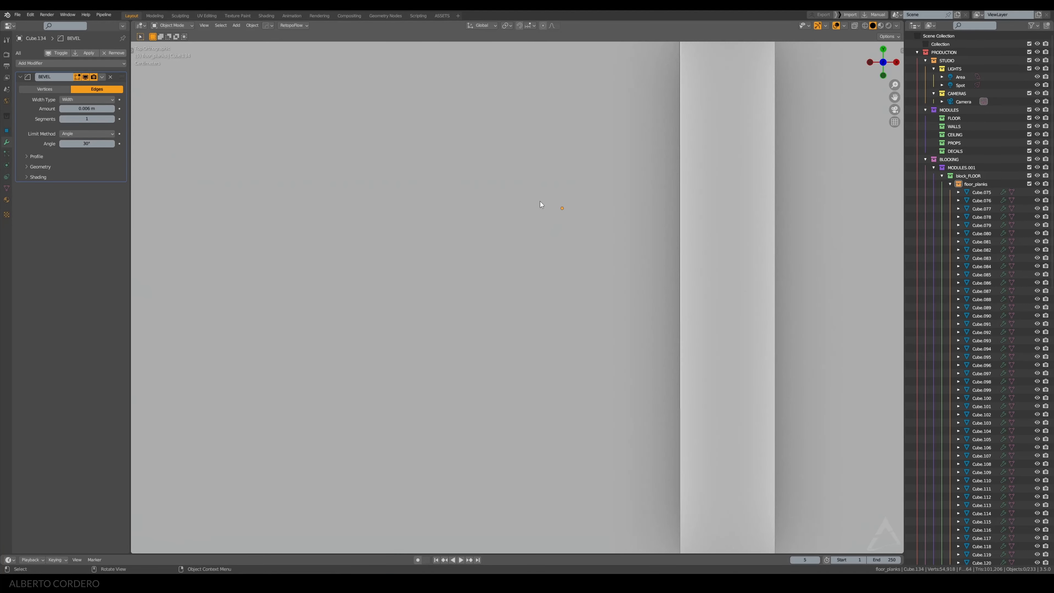
key(KP_0)
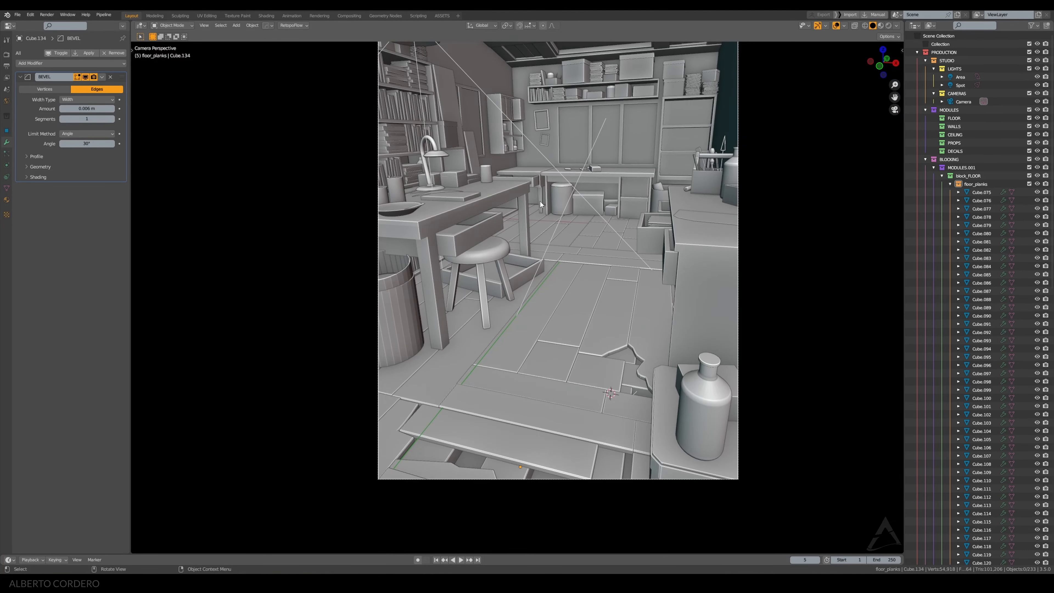
click(889, 27)
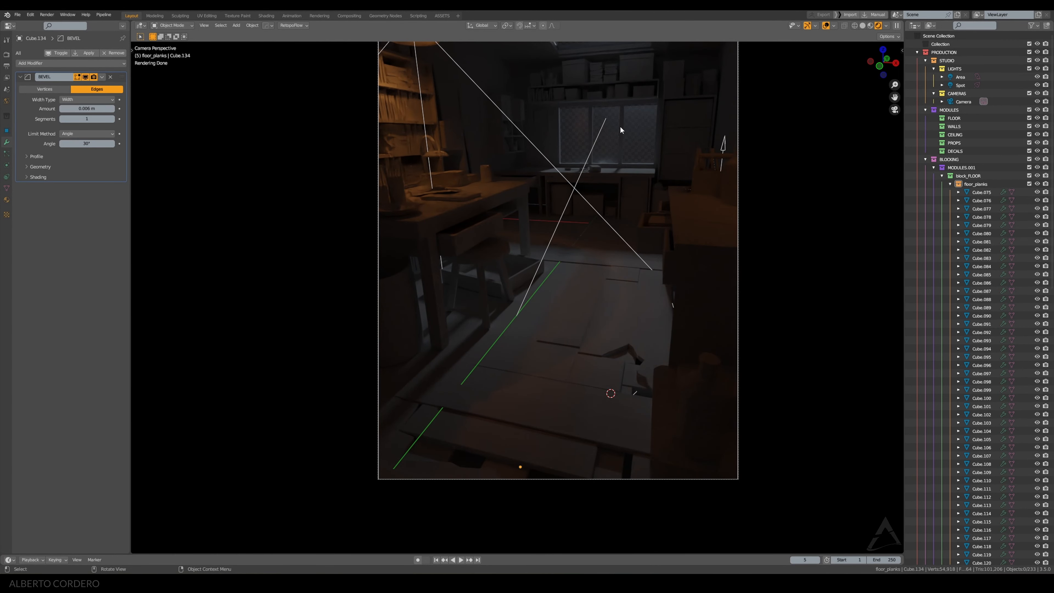
shift+middle_drag(620, 124, 558, 149)
click(826, 26)
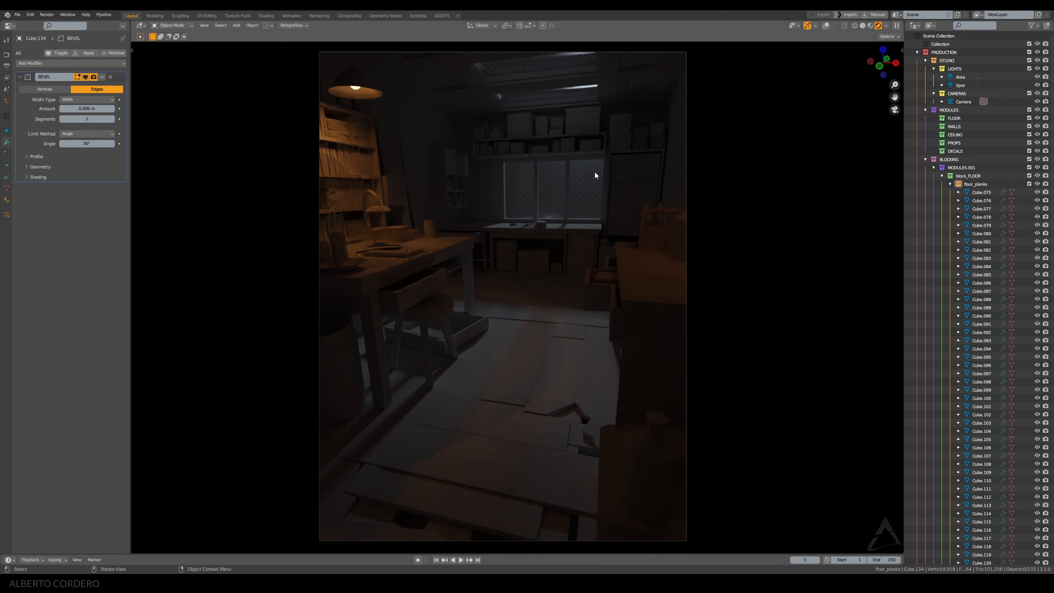
Return to solid shading, select all objects of the floor_planks collection and show the overlays again
middle_drag(595, 171, 602, 173)
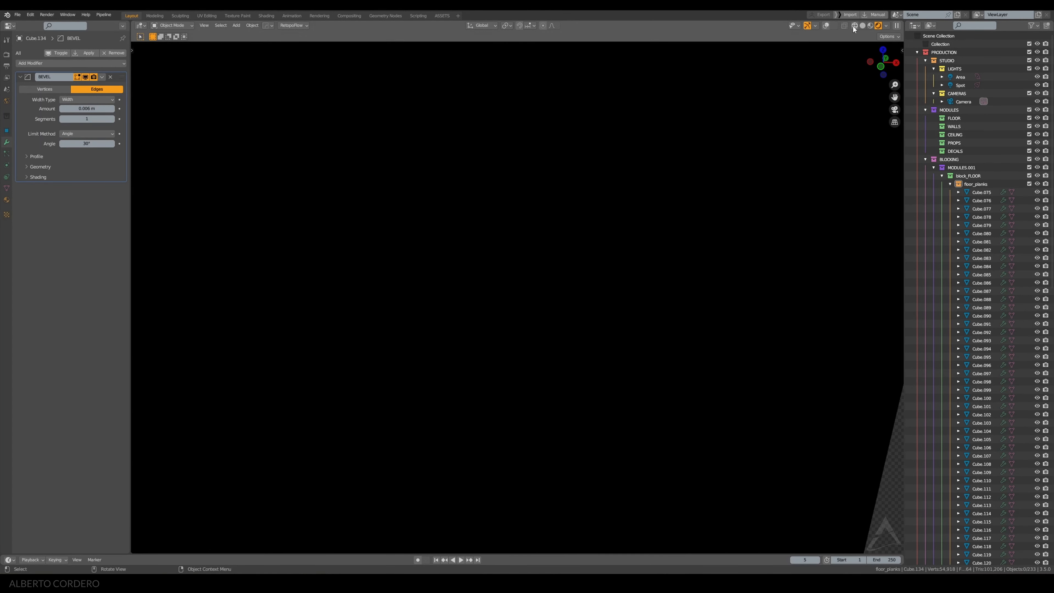
click(862, 25)
middle_drag(608, 132, 544, 154)
scroll(544, 155, down, 3)
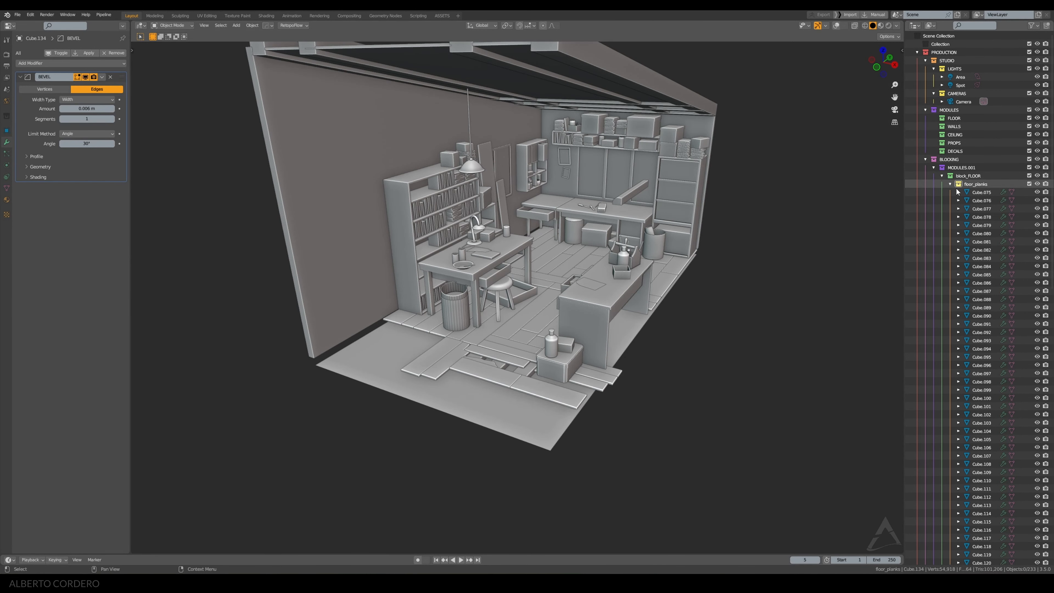
right_click(973, 185)
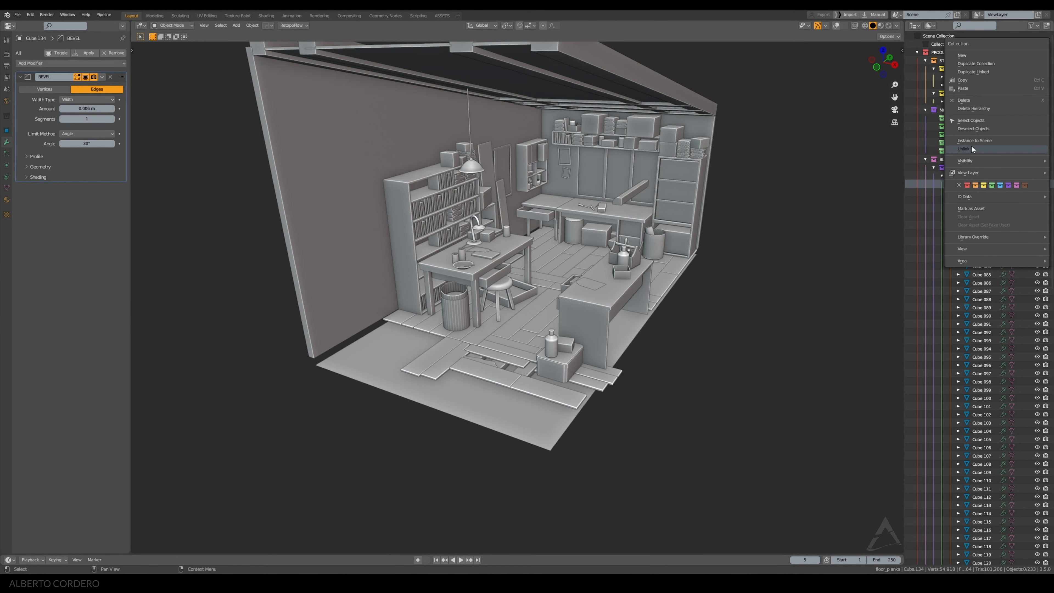
click(970, 120)
click(840, 26)
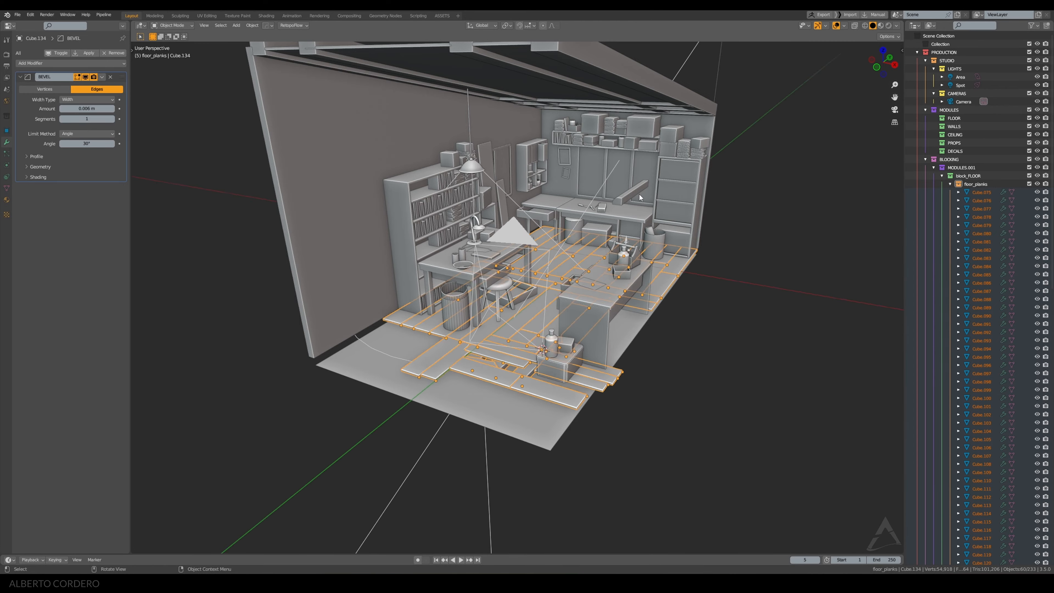
Add the ground slab, the worktable and the wooden cabinet to the selection and isolate them with the planks
middle_drag(522, 274, 493, 311)
shift+click(377, 330)
middle_drag(377, 330, 510, 296)
shift+click(510, 296)
shift+click(574, 277)
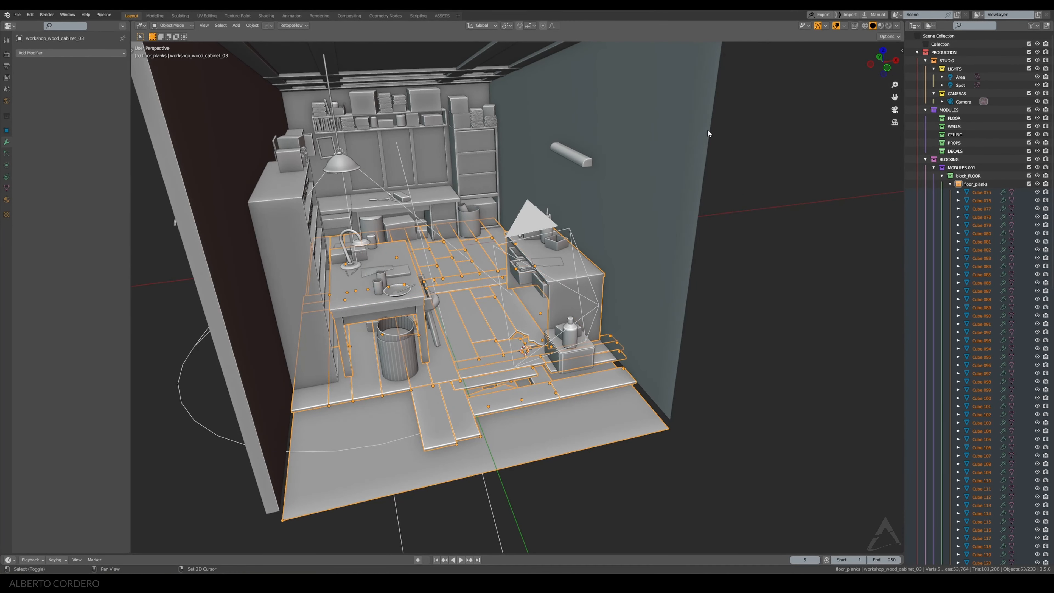
key(KP_Divide)
click(601, 172)
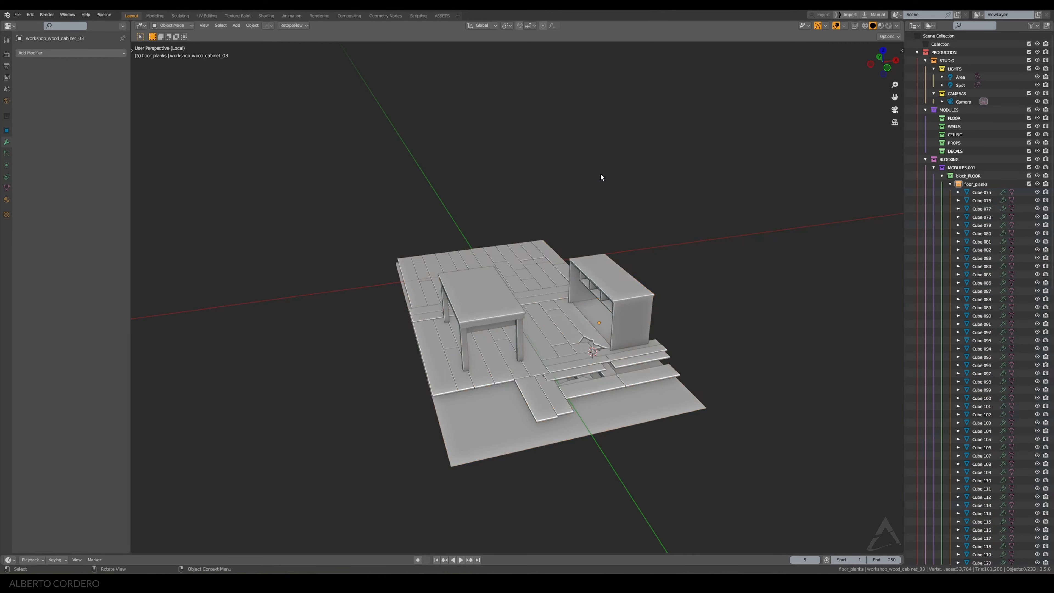
Move the outermost of the two protruding front planks along Y until its front end meets the ground slab's edge
middle_drag(567, 303, 632, 281)
scroll(632, 279, up, 4)
scroll(593, 260, up, 2)
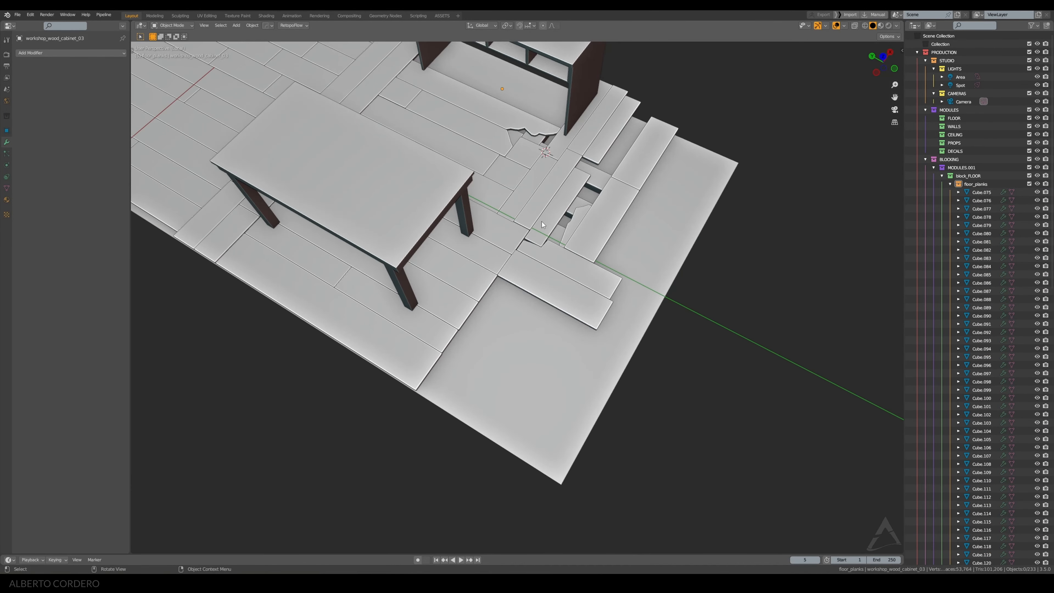
middle_drag(557, 241, 596, 242)
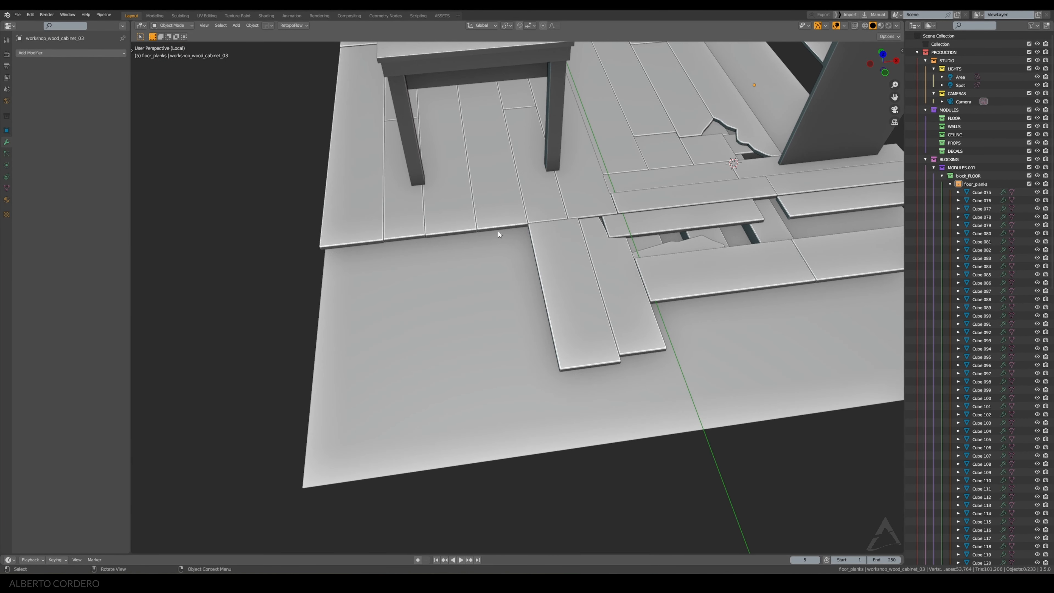
click(565, 237)
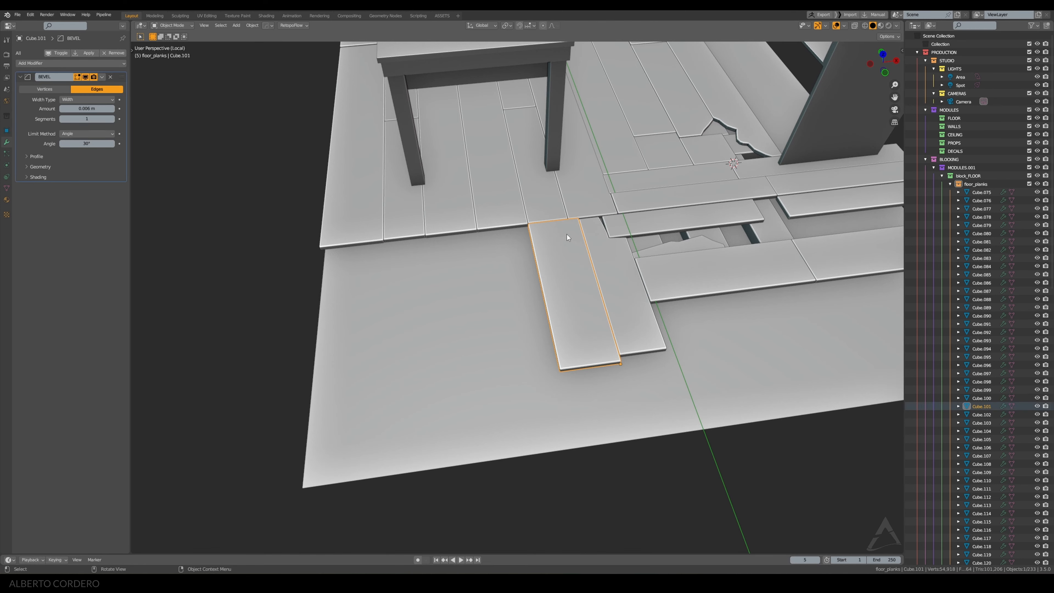
key(KP_7)
scroll(541, 222, up, 2)
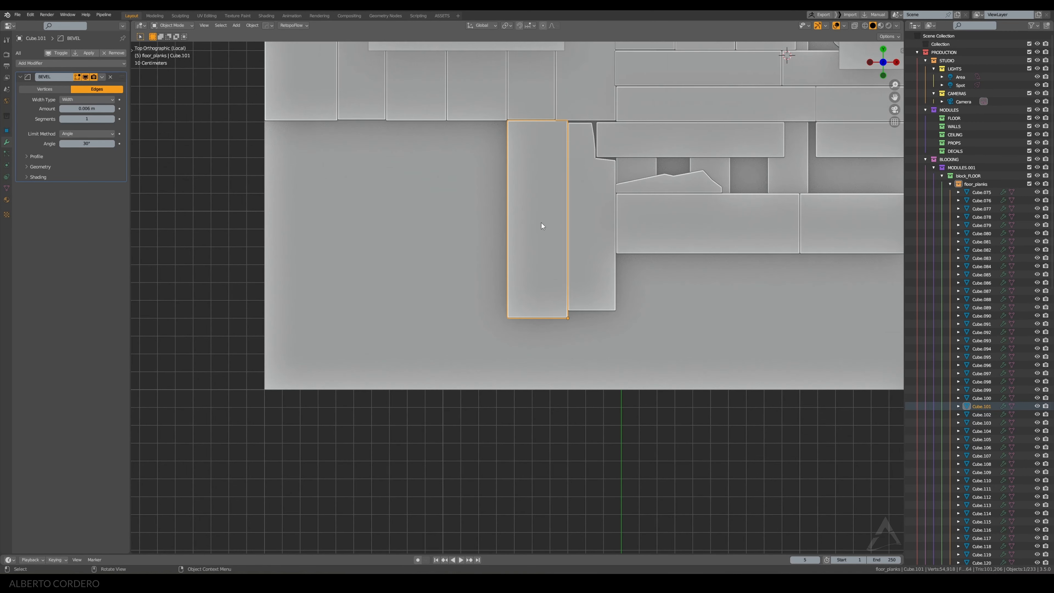
key(g)
key(y)
click(546, 289)
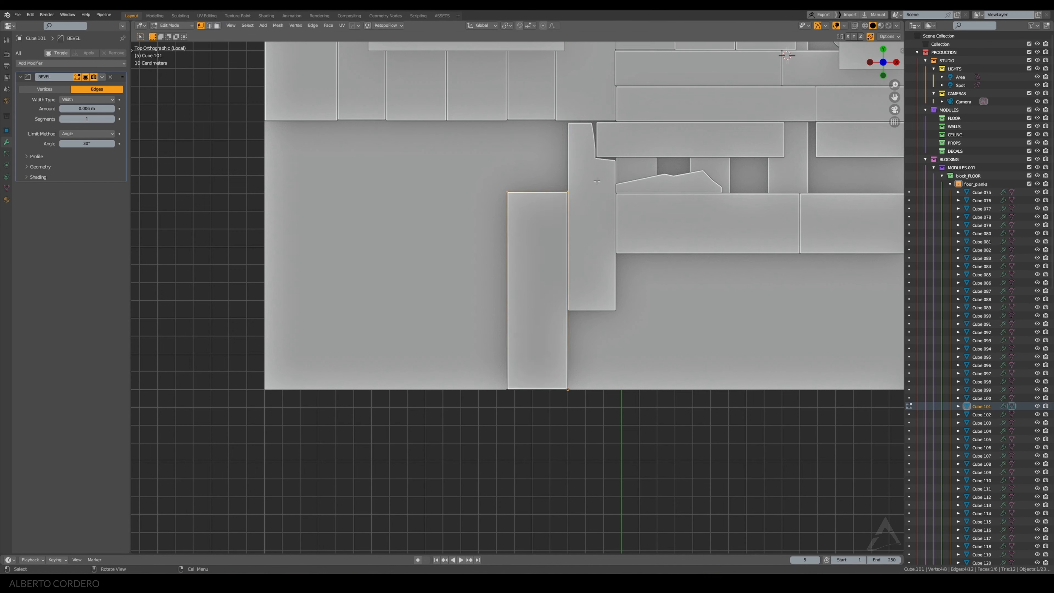
Extend the plank's rear end about 0.39 m along Y back to the edge of the finished floor
key(Tab)
scroll(495, 213, up, 1)
key(y)
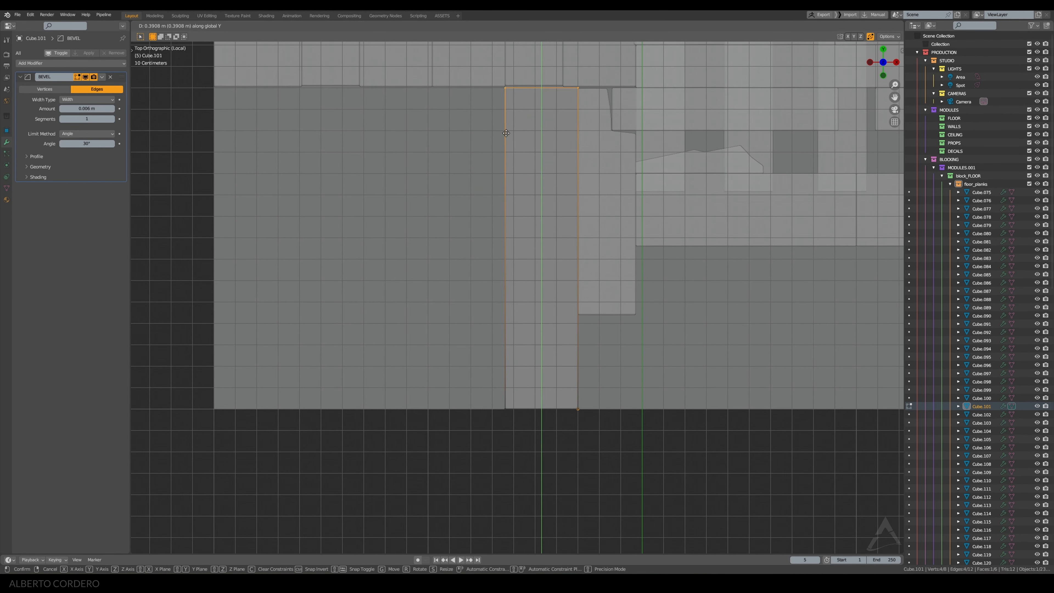
click(506, 131)
key(Tab)
Duplicate the lengthened plank -0.3 m along X, then shift the copy another -0.04 m to sit beside the original
key(shift+d)
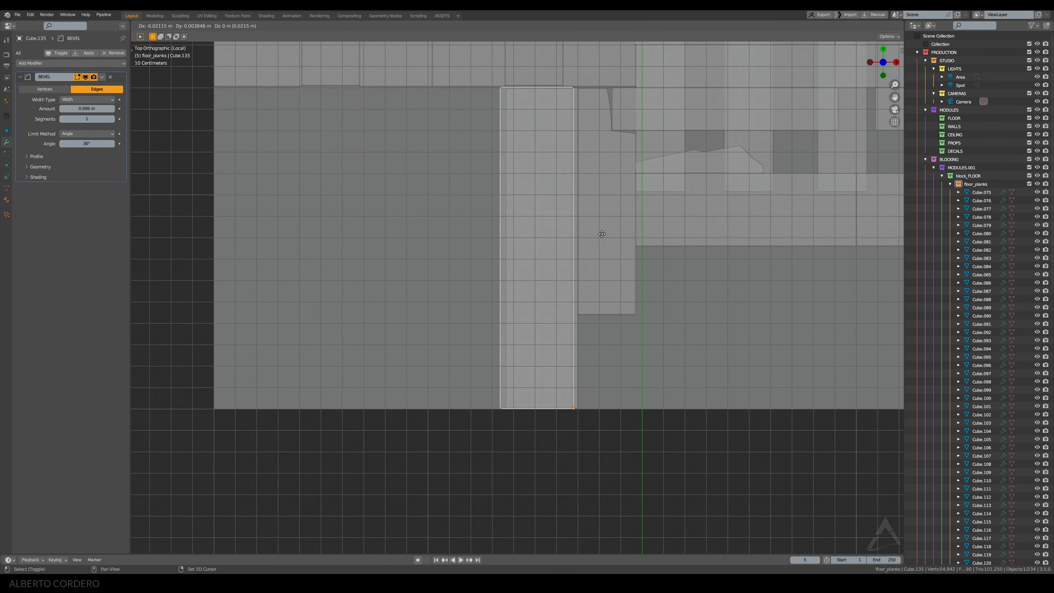
key(x)
click(534, 235)
scroll(521, 326, up, 3)
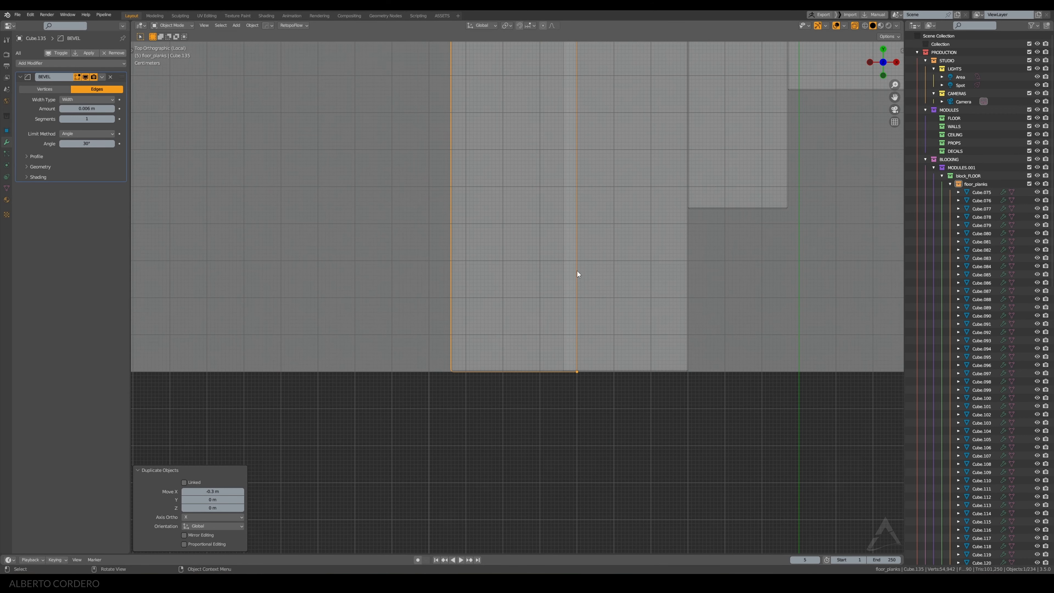
key(g)
key(x)
click(587, 279)
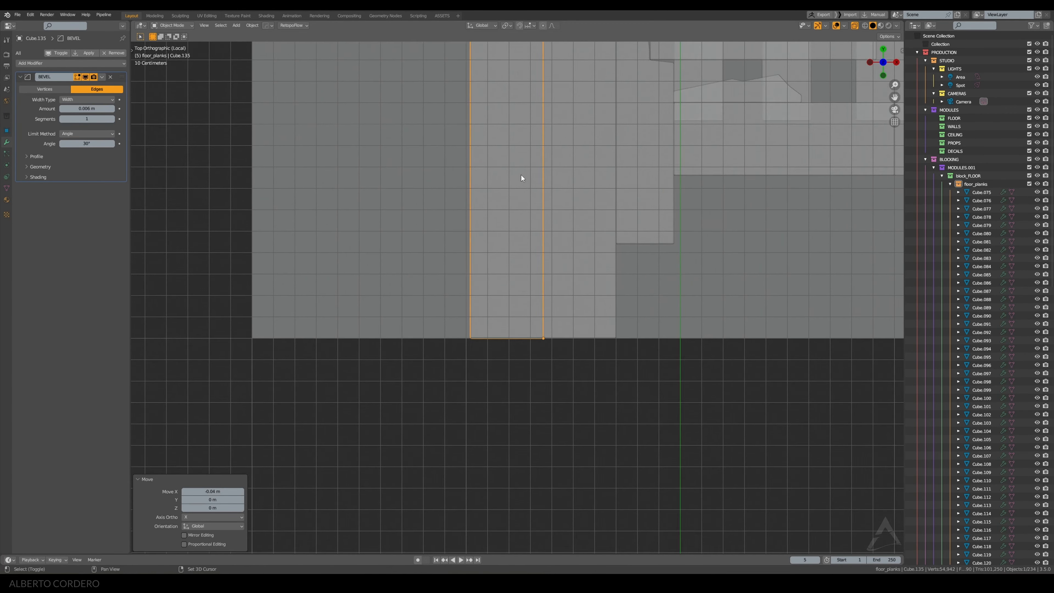
scroll(587, 281, down, 3)
key(Tab)
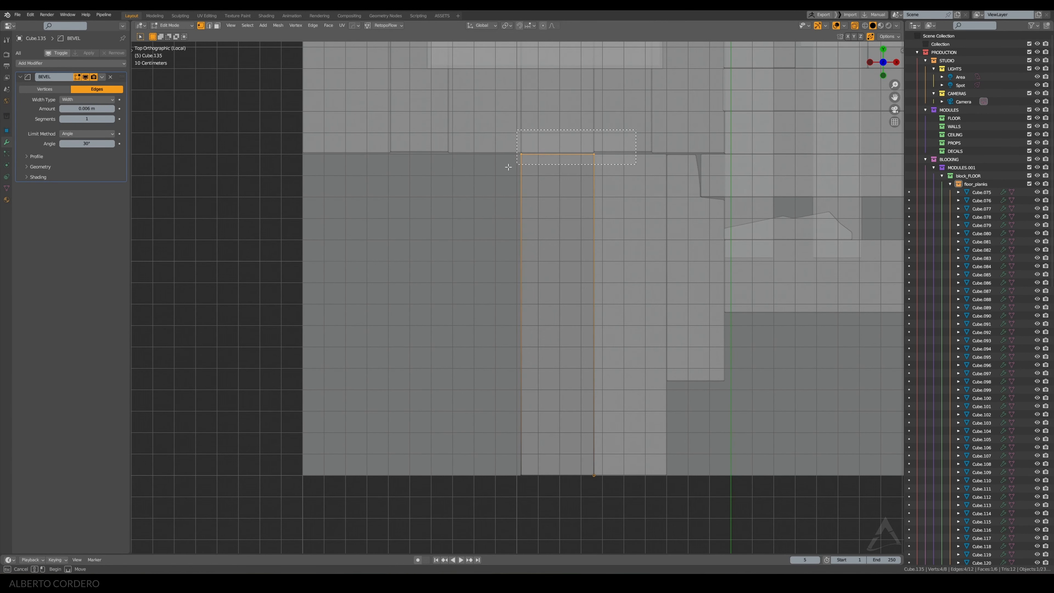
scroll(527, 258, up, 3)
key(Tab)
scroll(527, 258, down, 4)
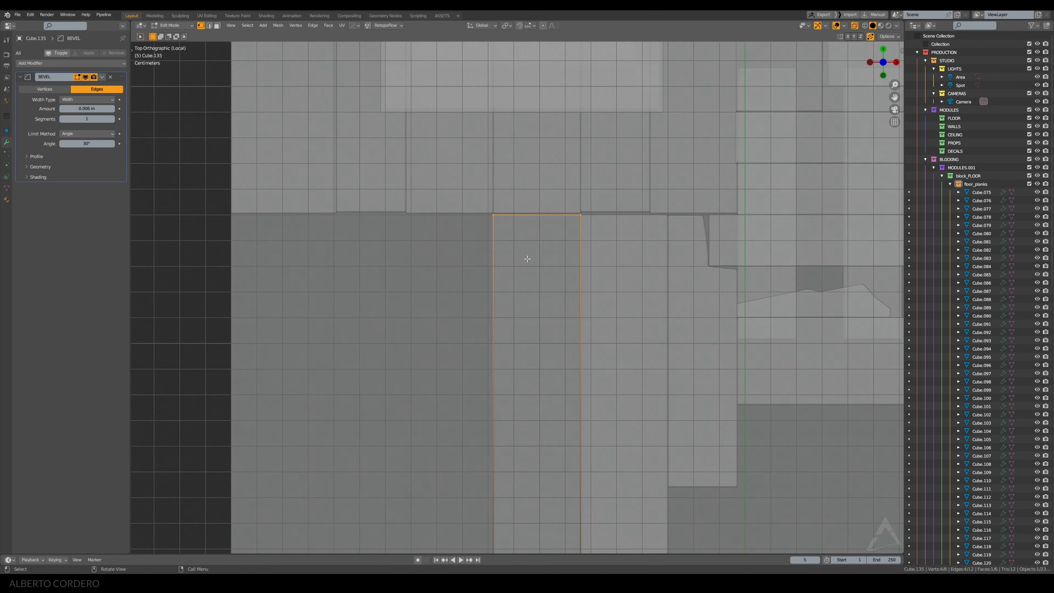
scroll(543, 369, up, 2)
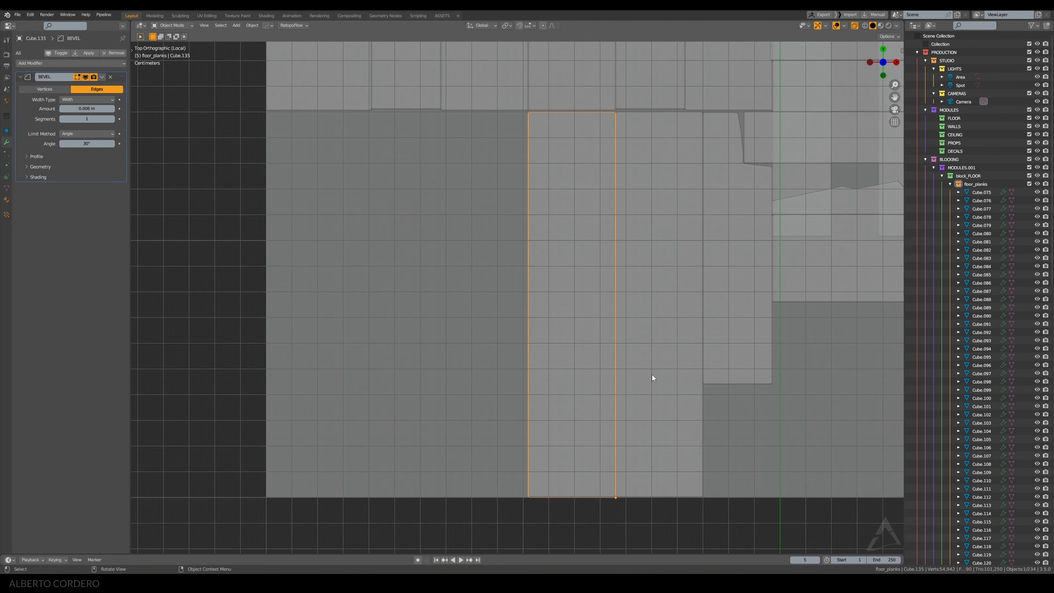
Duplicate the copied plank -0.33 m along X and nudge the new one -0.01 m to leave a thin gap
key(shift+d)
key(x)
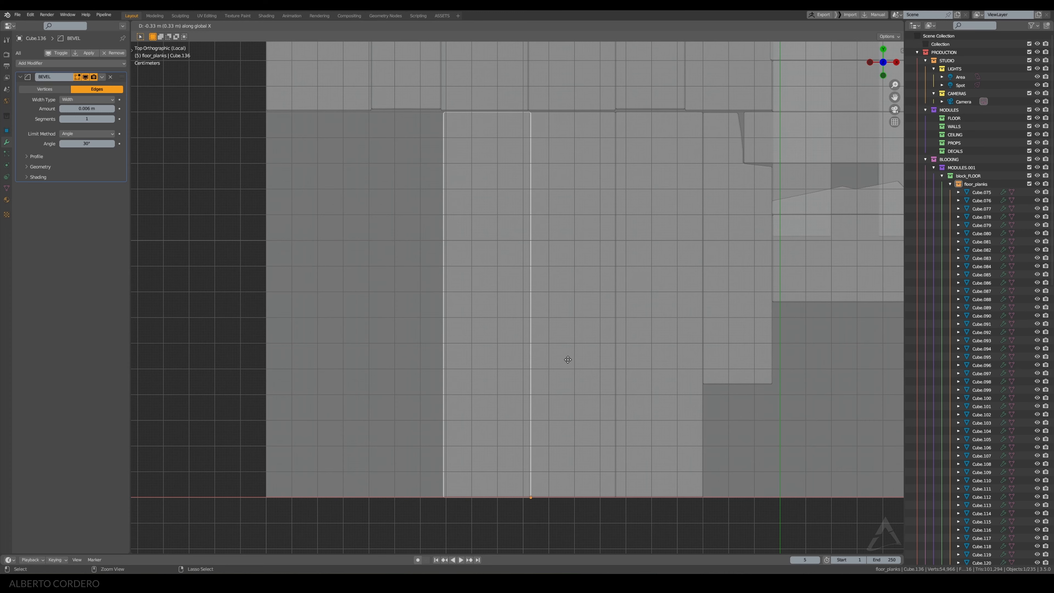
click(566, 360)
scroll(540, 405, up, 3)
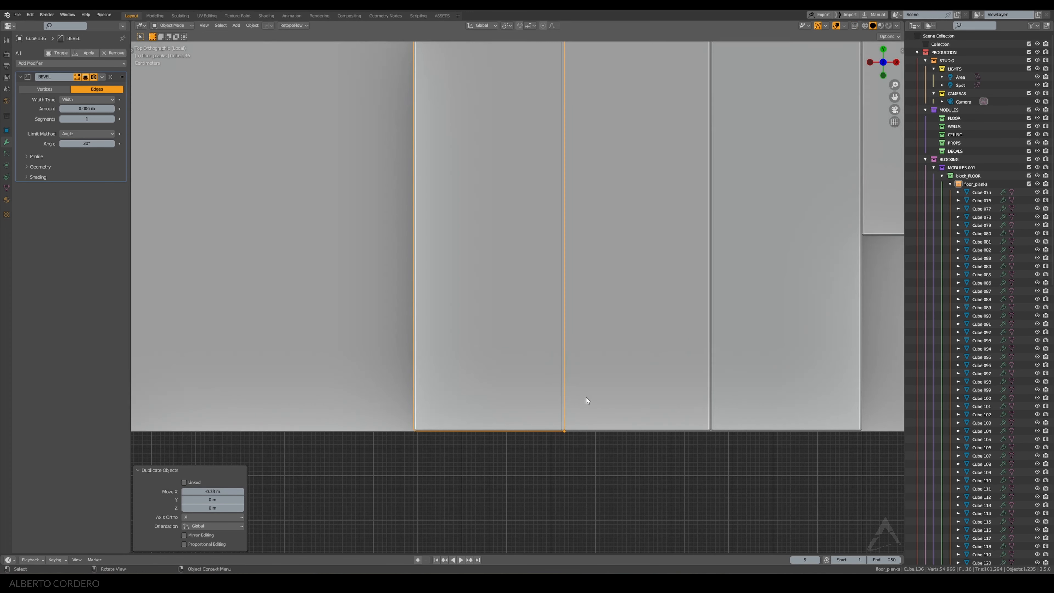
key(g)
key(x)
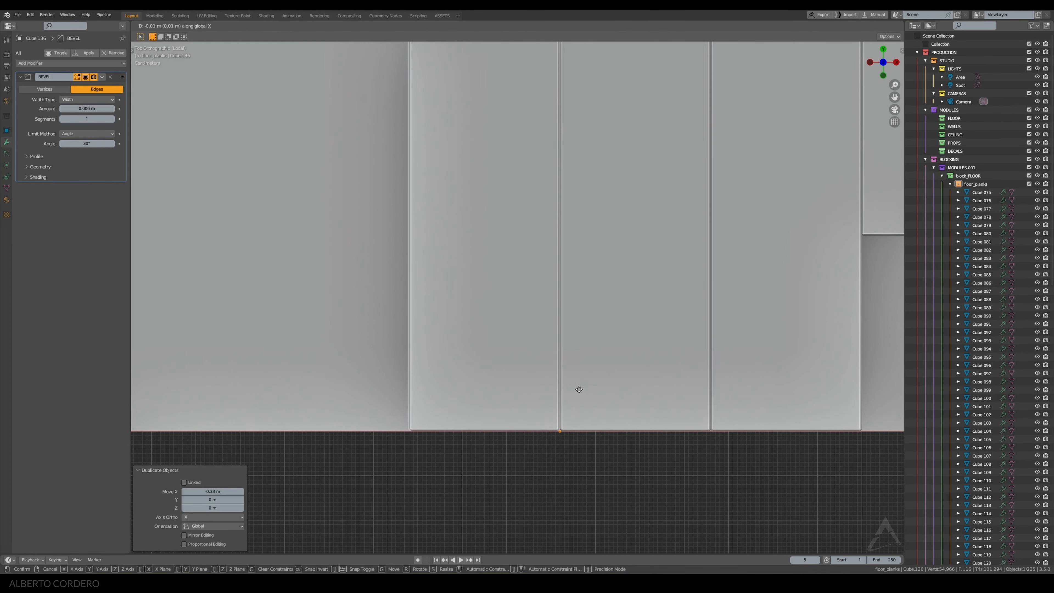
click(580, 391)
scroll(564, 350, down, 2)
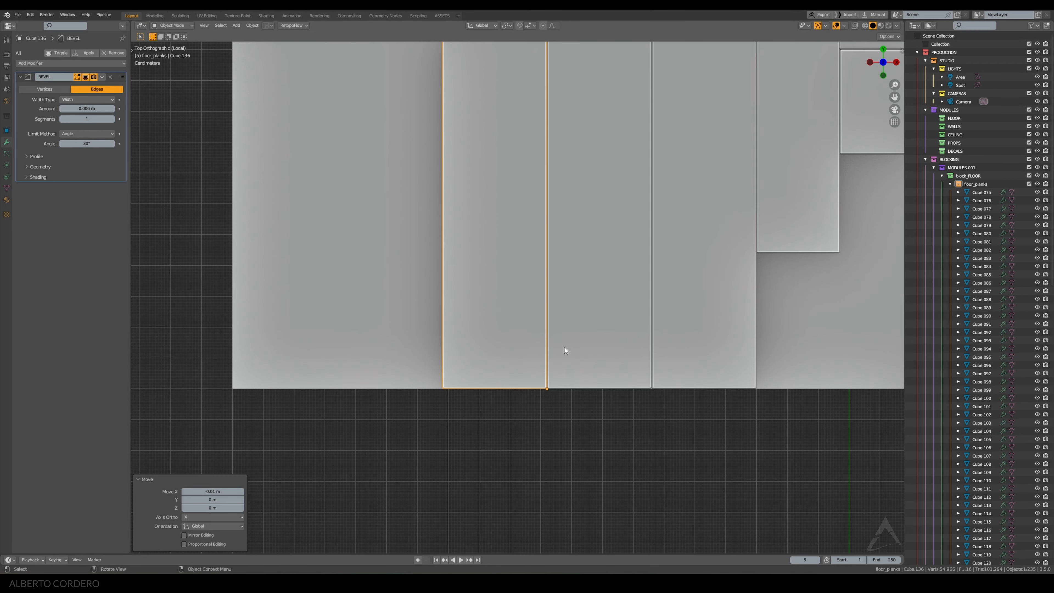
Shorten the newest front plank by moving its rear end -0.5 m along Y
scroll(575, 252, down, 3)
key(Tab)
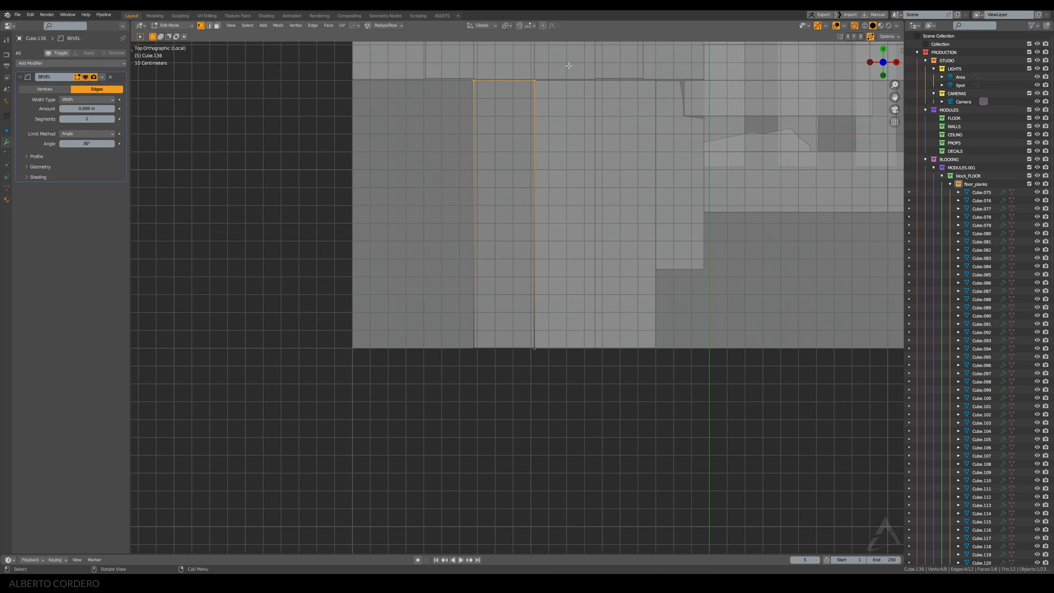
key(g)
key(y)
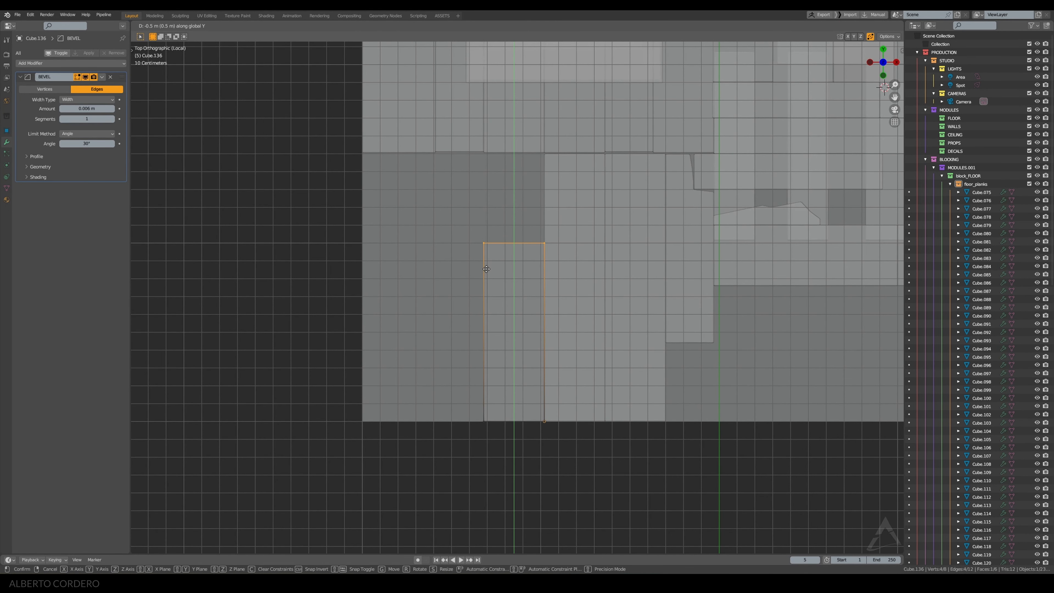
click(487, 269)
key(Tab)
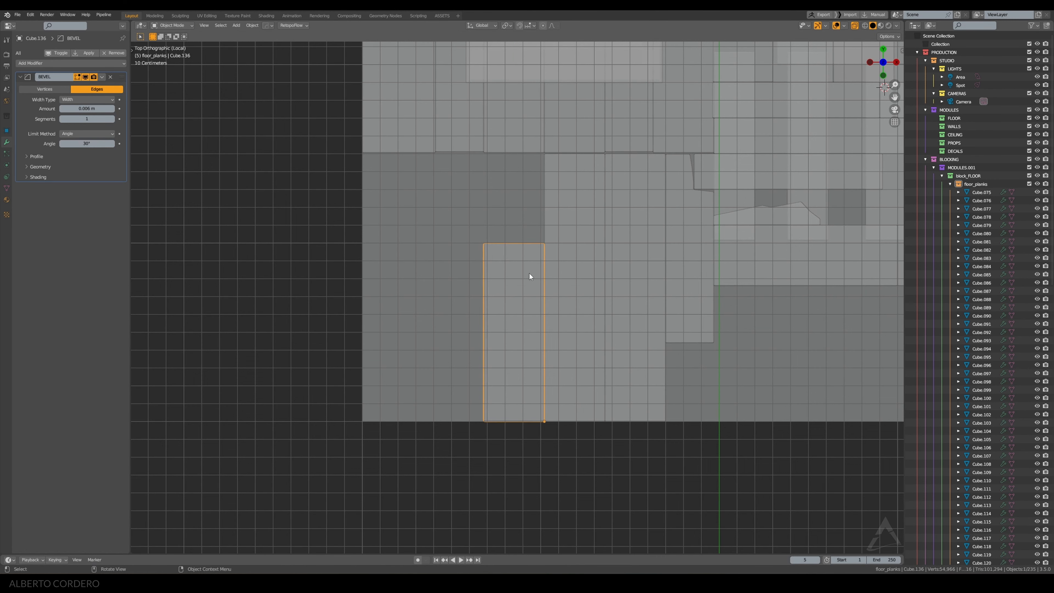
Duplicate the shortened plank -0.34 m along X to sit beside the original
scroll(542, 304, up, 3)
key(shift+d)
key(x)
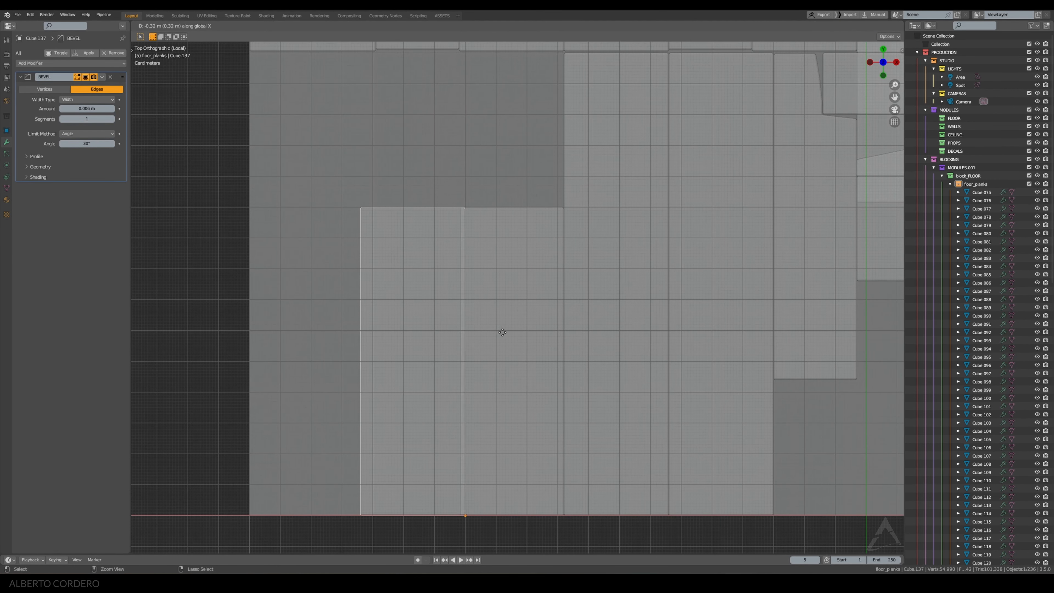
click(497, 333)
scroll(511, 287, down, 1)
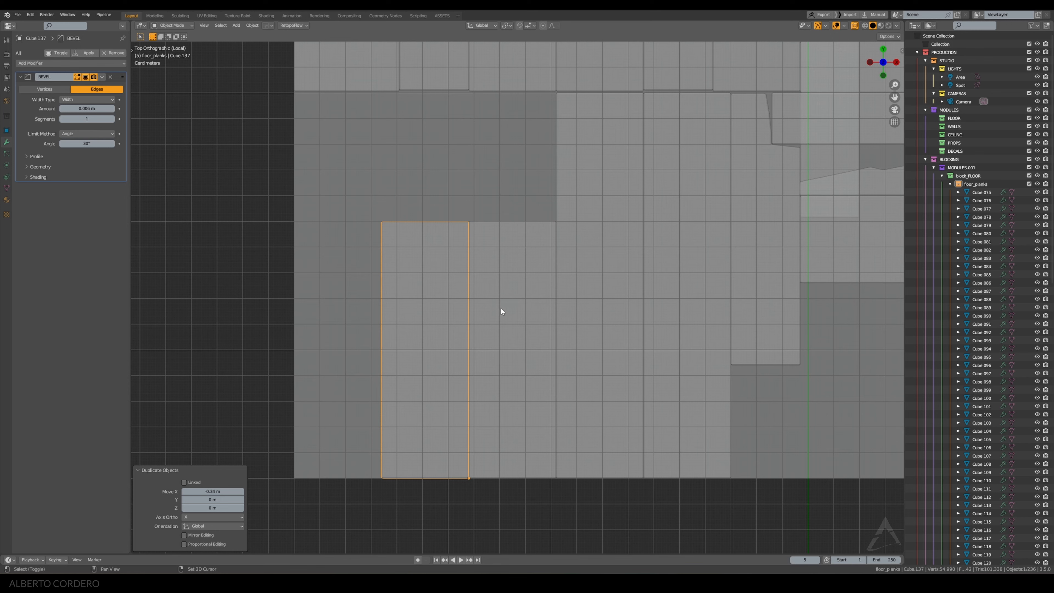
Duplicate the short plank another -0.33 m along X and nudge the copy -0.01 m flush with the ground slab's side edge
key(shift+d)
key(x)
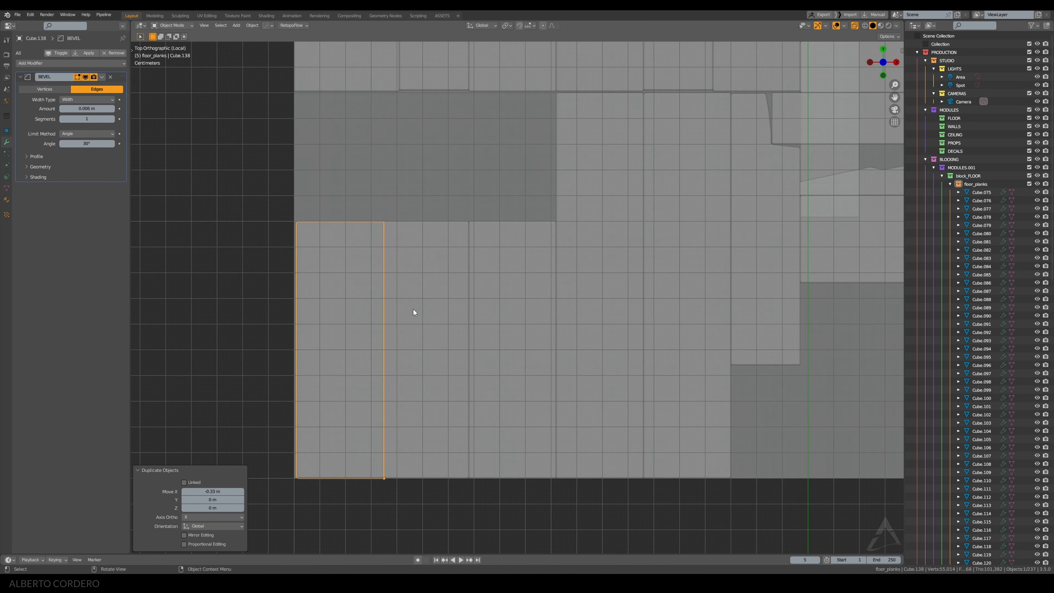
key(alt+a)
scroll(426, 328, up, 1)
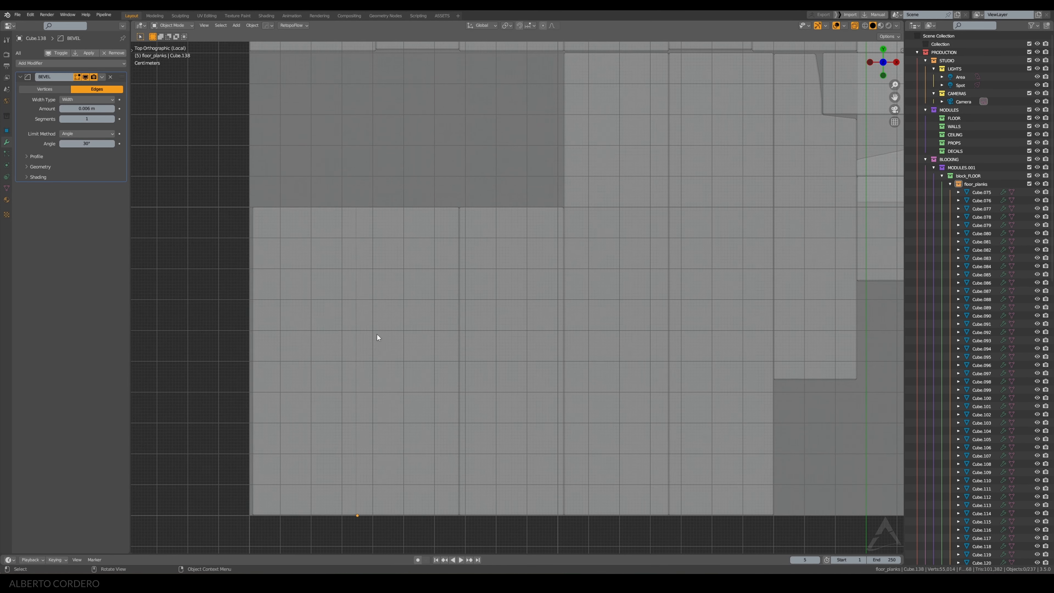
click(293, 324)
scroll(470, 304, up, 2)
key(g)
key(x)
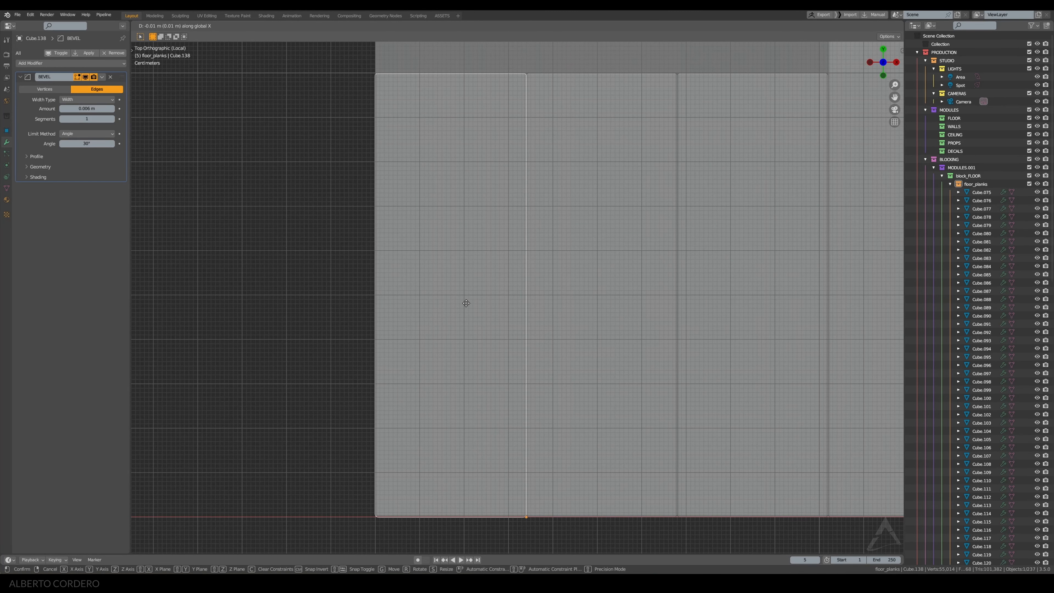
click(466, 303)
scroll(489, 280, down, 4)
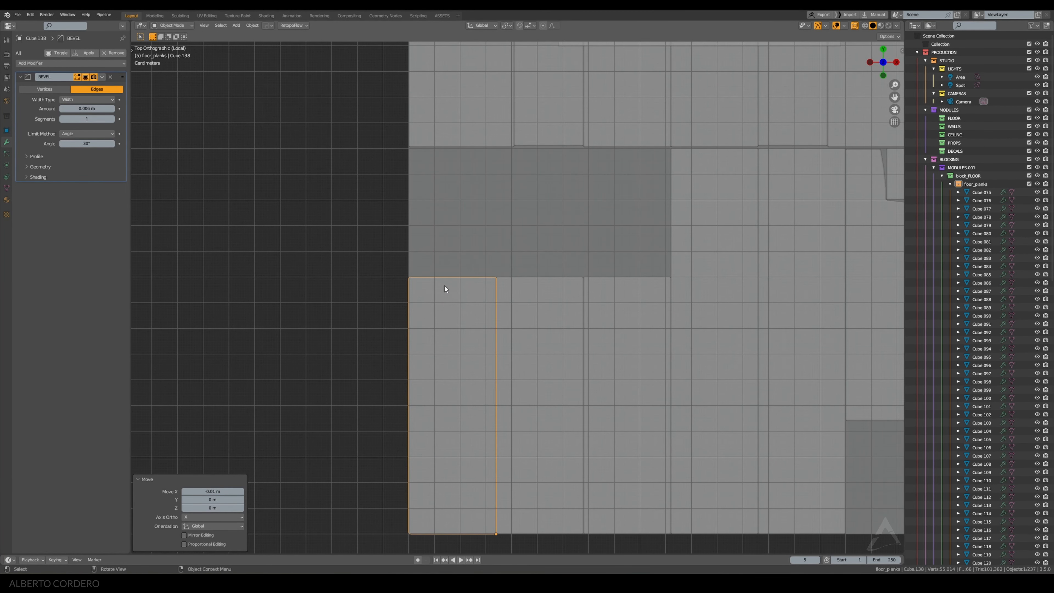
Extend the rear end of the middle short plank 0.5 m along Y towards the finished floor
key(Tab)
key(ctrl+Tab)
click(544, 317)
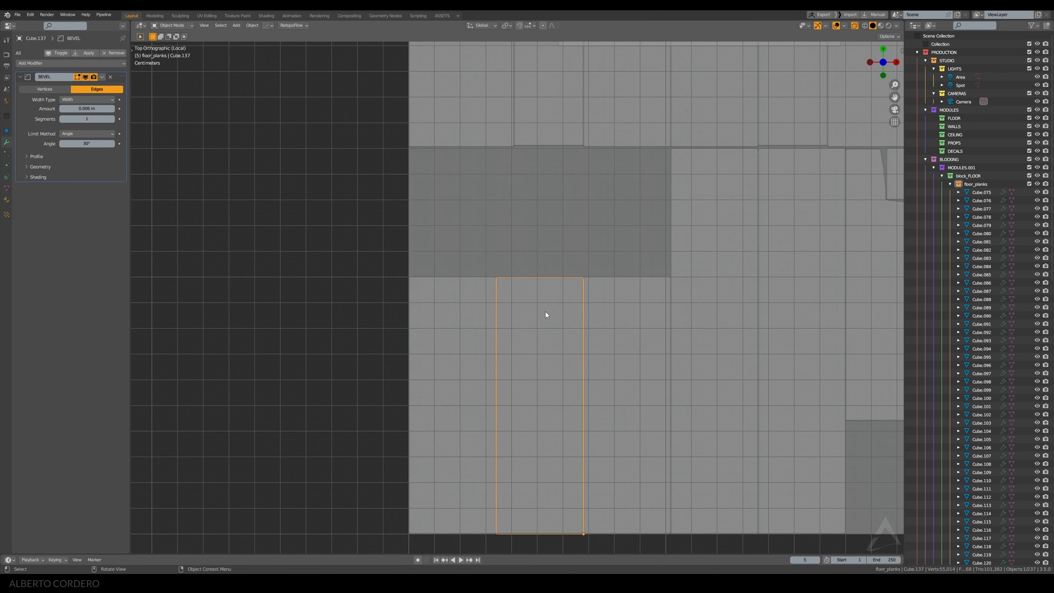
key(ctrl+Tab)
key(g)
key(y)
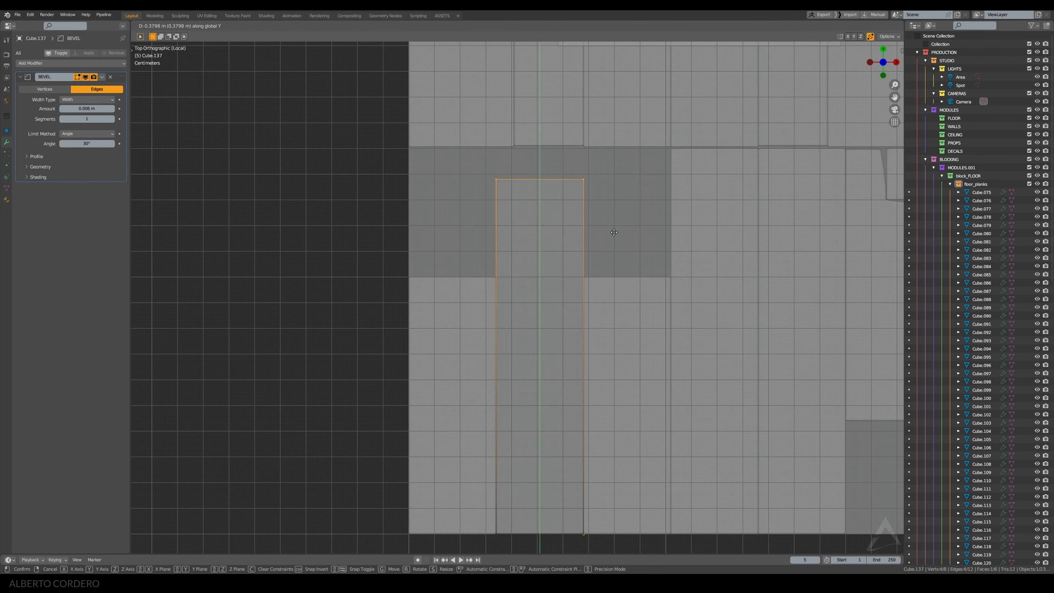
click(613, 205)
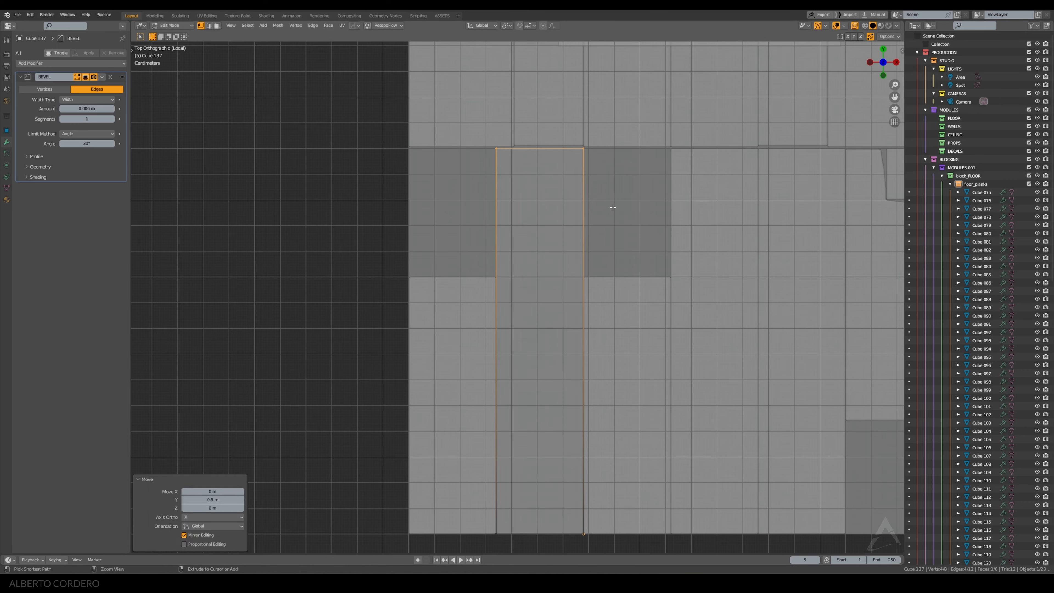
Nudge the extended plank's rear end along Y to narrow its gap to the finished floor
scroll(600, 146, up, 6)
key(g)
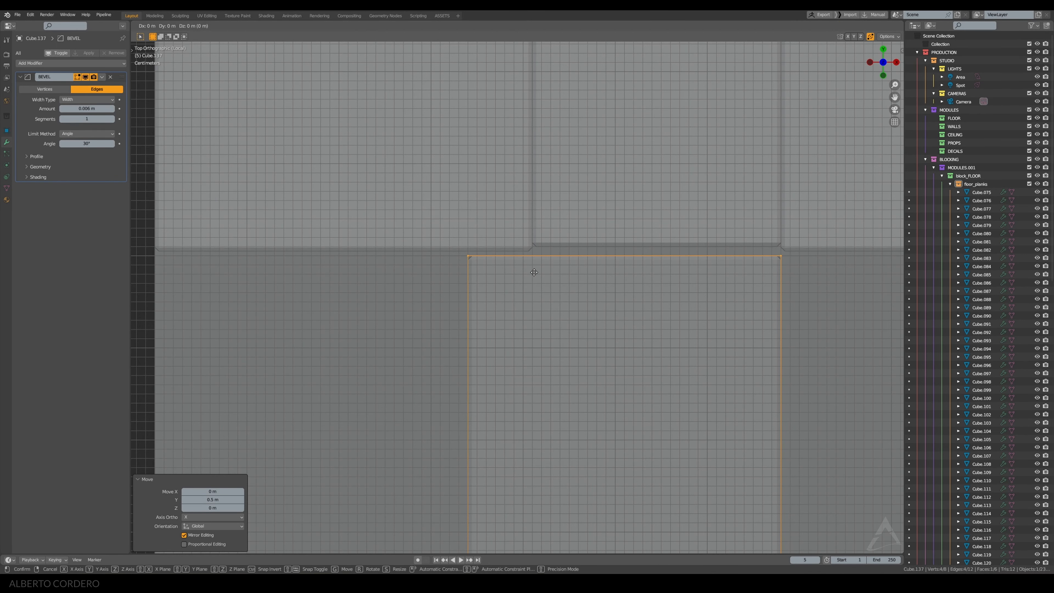
key(y)
click(538, 268)
scroll(552, 261, down, 8)
key(Tab)
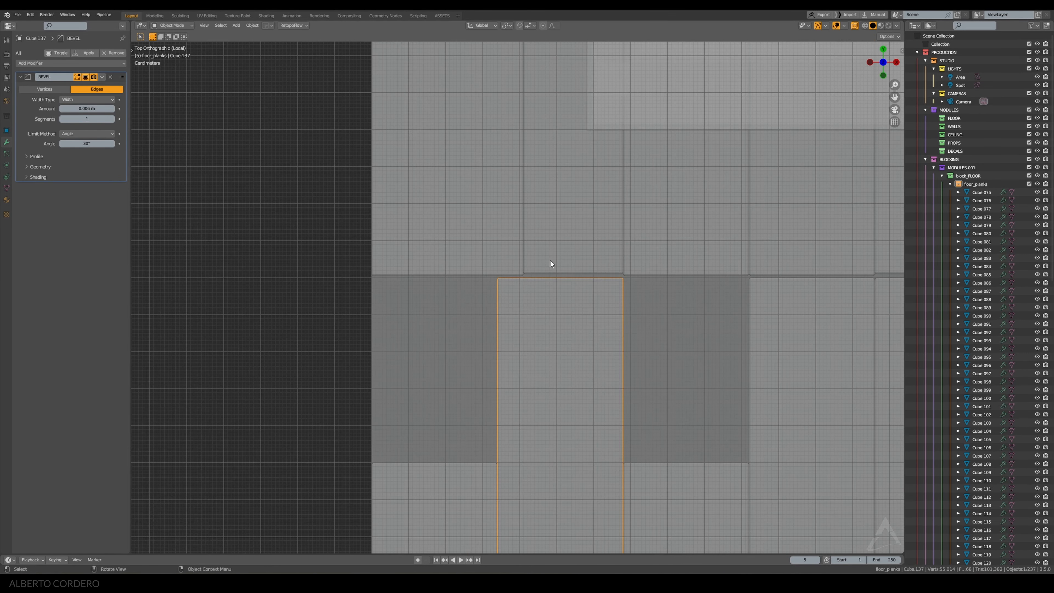
key(shift+d)
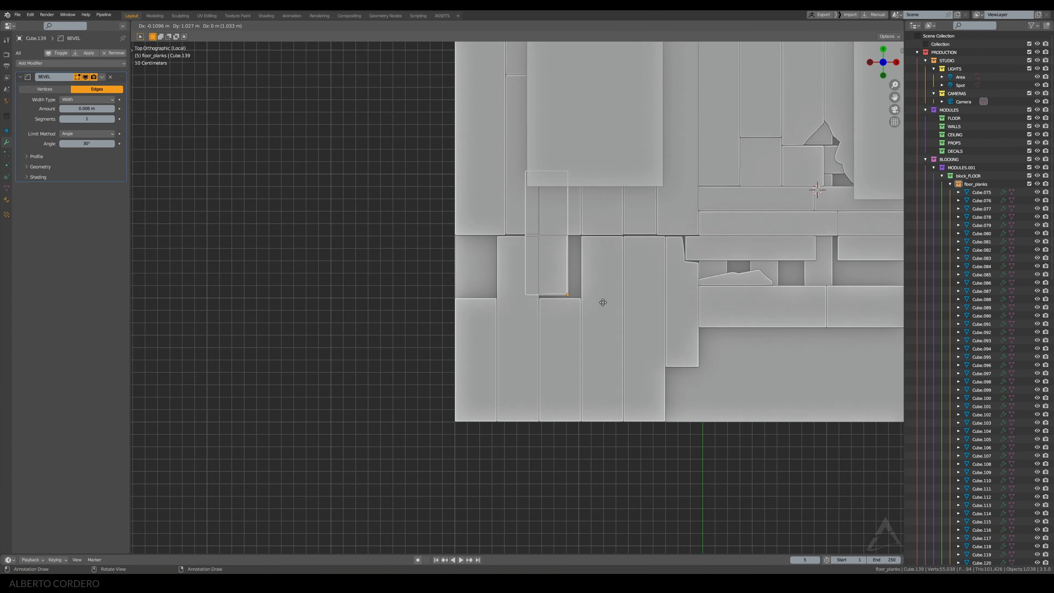
click(612, 304)
scroll(593, 287, up, 7)
scroll(601, 305, up, 2)
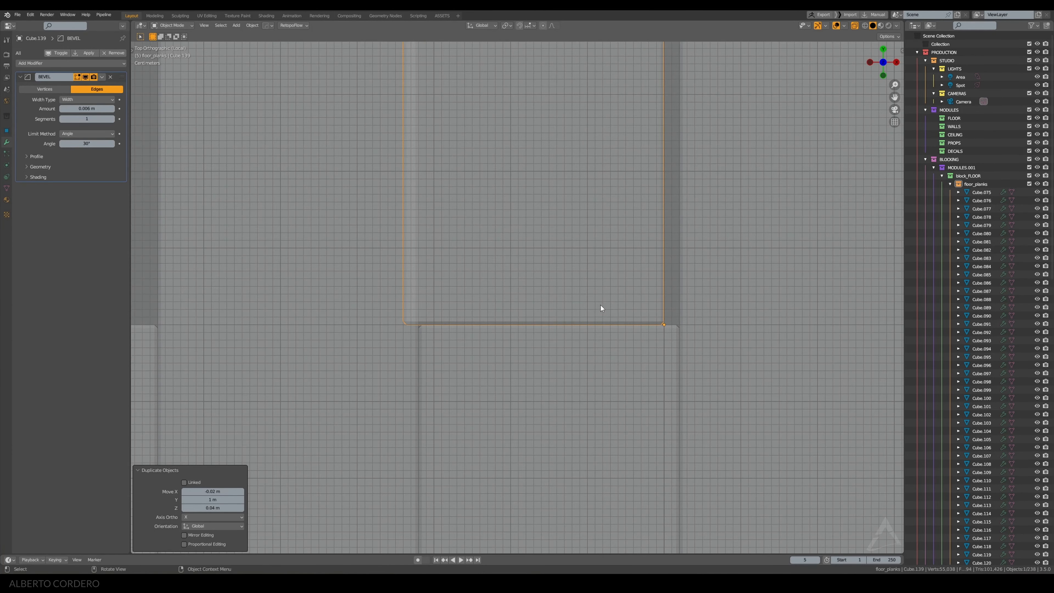
key(ctrl+z)
scroll(602, 302, down, 6)
Duplicate the short plank between the two long ones along Y until the copy's front end meets the original's rear end
scroll(598, 374, up, 2)
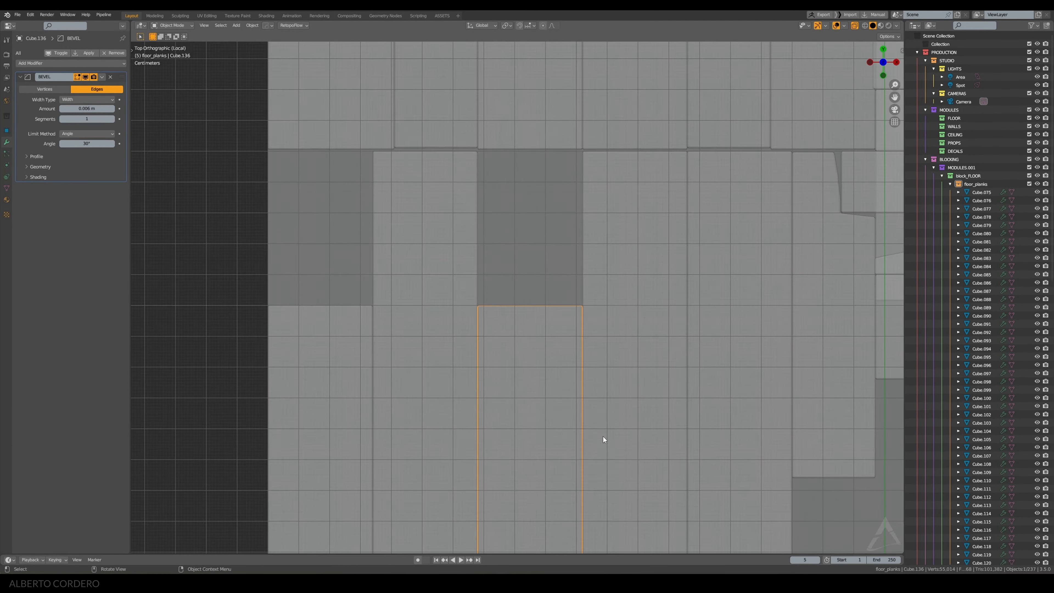
key(shift+d)
click(614, 252)
scroll(598, 418, up, 5)
scroll(599, 416, up, 2)
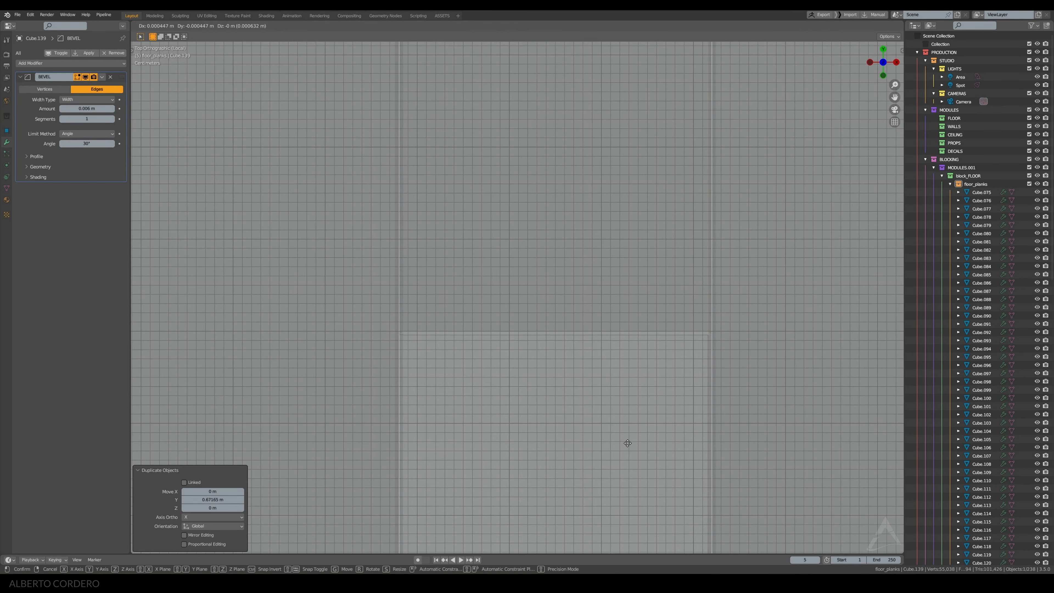
key(g)
ctrl+click(673, 139)
scroll(689, 145, down, 7)
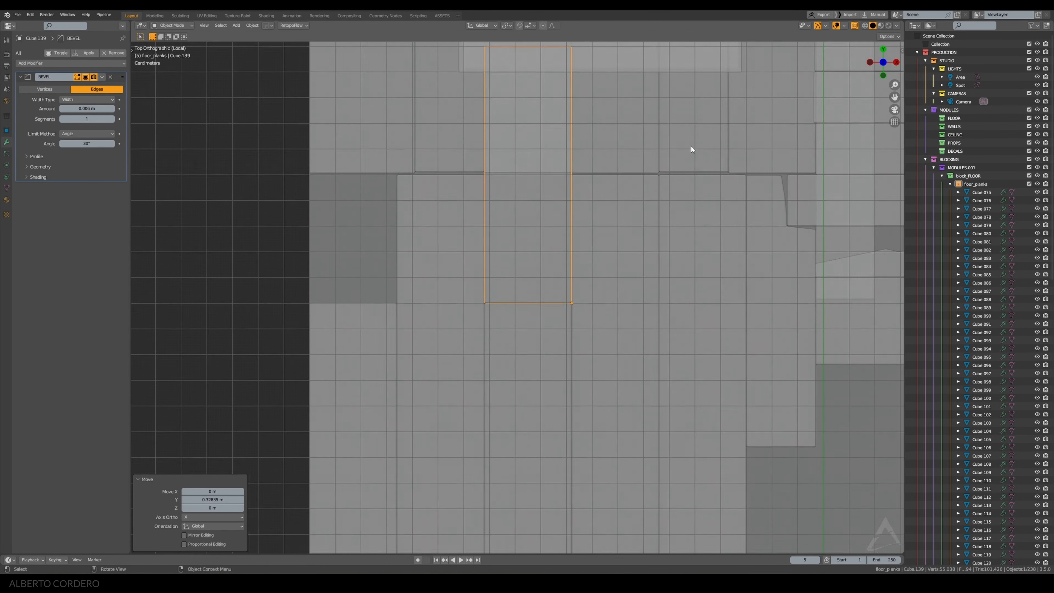
Shorten the copied plank by moving its rear end along Y to the edge of the finished floor
shift+middle_drag(602, 71, 581, 259)
key(Tab)
scroll(524, 290, up, 2)
shift+middle_drag(529, 292, 544, 224)
key(g)
key(y)
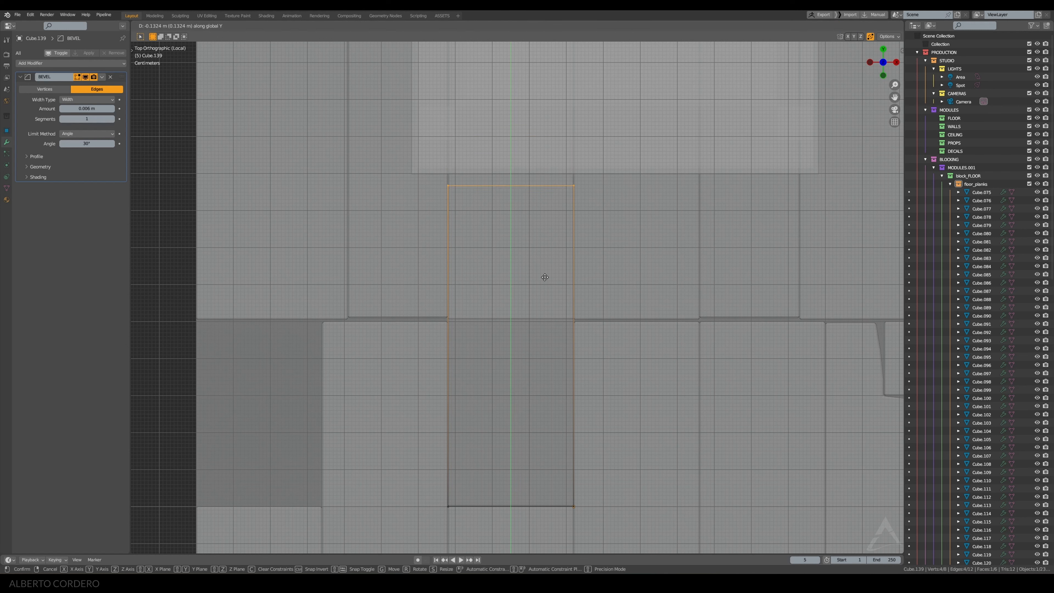
ctrl+click(521, 408)
scroll(518, 355, up, 2)
scroll(517, 354, down, 4)
shift+middle_drag(516, 354, 565, 273)
key(Tab)
scroll(572, 336, up, 2)
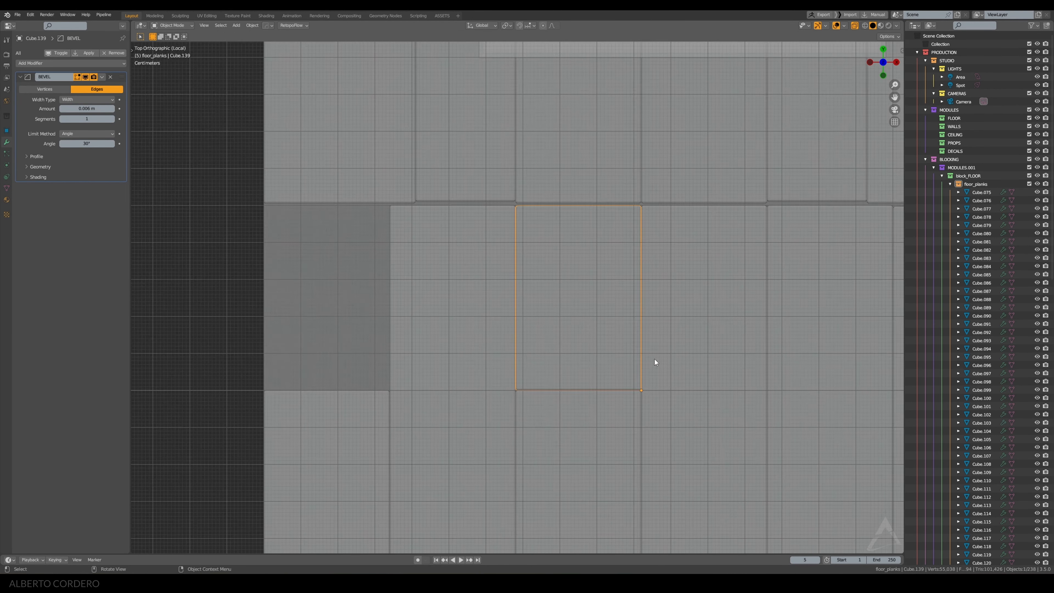
Duplicate the short filler plank -0.68 m along X into the remaining gap at the slab's outer edge
scroll(655, 362, up, 1)
key(shift+d)
key(x)
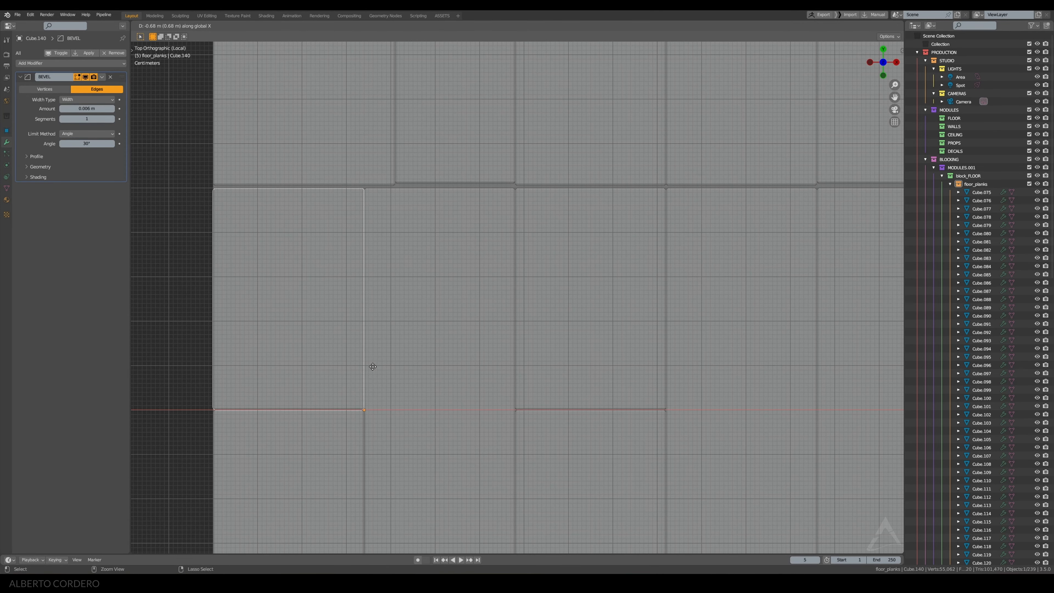
click(372, 367)
scroll(599, 350, down, 3)
Duplicate the innermost full-length front plank along X, aligning the copy's inner side with the shorter neighbouring plank
middle_drag(599, 351, 547, 277)
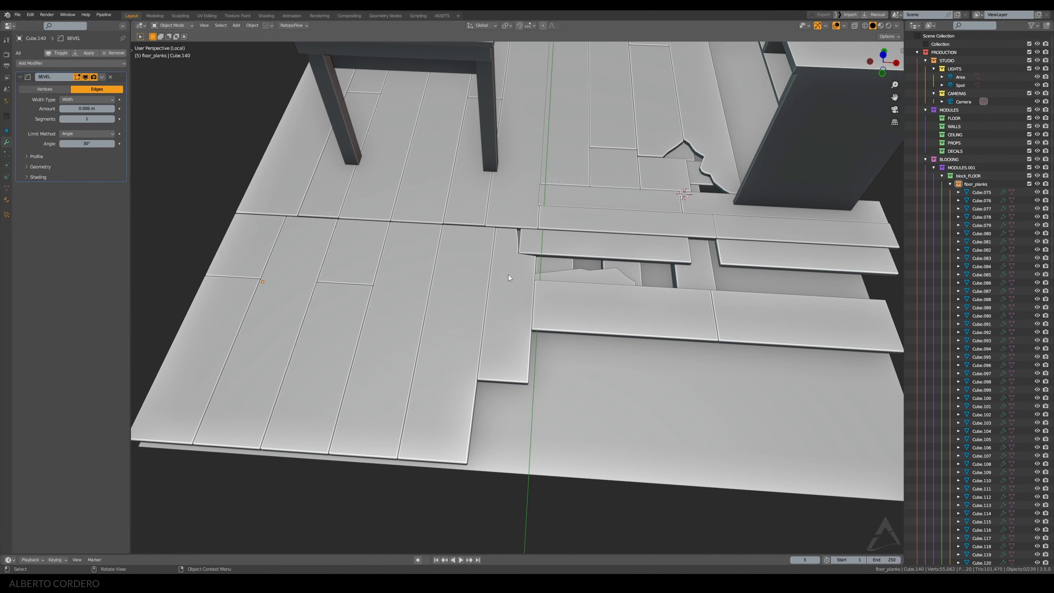
click(458, 365)
key(KP_7)
scroll(473, 356, up, 6)
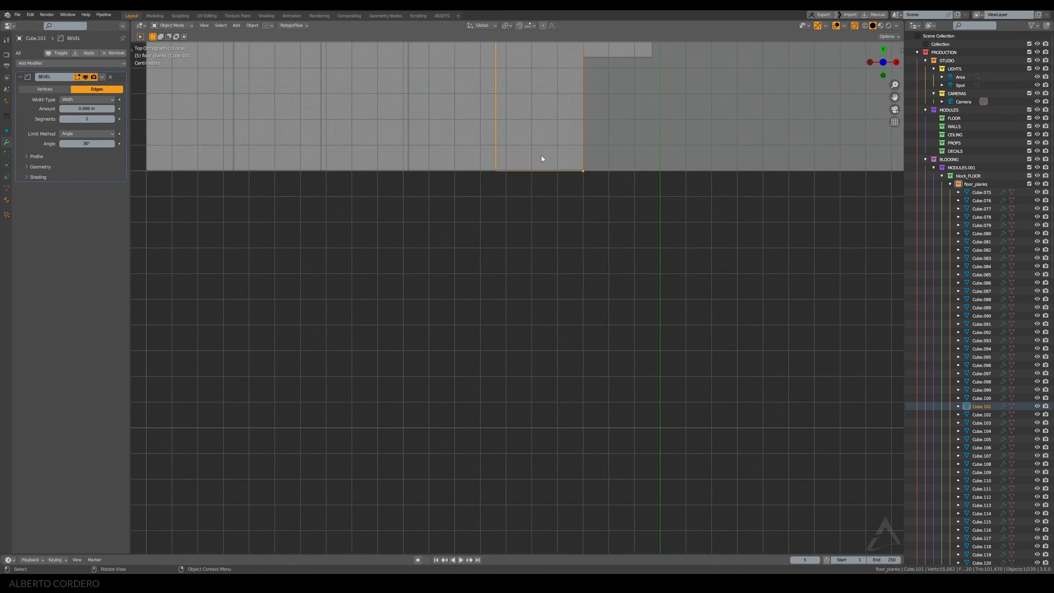
scroll(486, 393, up, 1)
key(shift+d)
key(x)
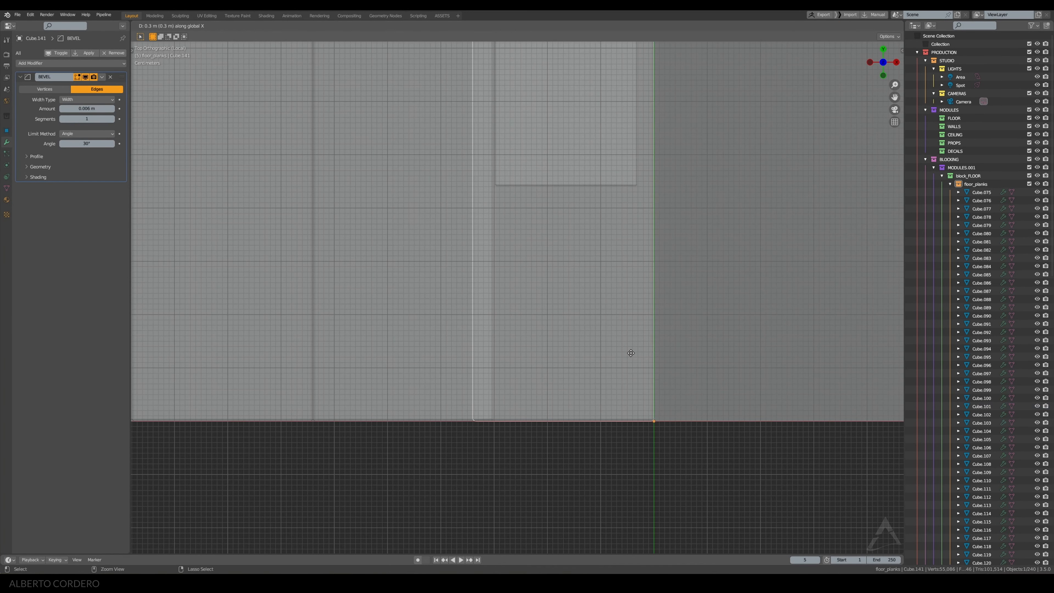
click(617, 349)
scroll(610, 341, down, 3)
Narrow the copied plank by moving its outer side along X to the edge of the adjacent full-length plank
key(Tab)
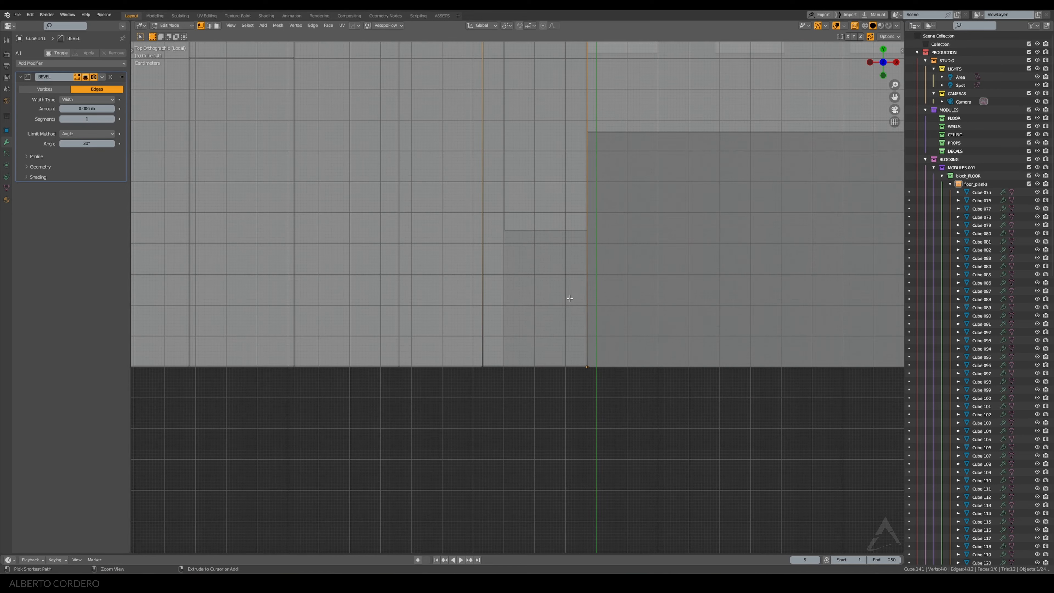
scroll(539, 303, down, 2)
shift+middle_drag(505, 306, 507, 369)
drag(447, 96, 550, 442)
scroll(520, 346, up, 2)
scroll(520, 347, up, 1)
shift+middle_drag(508, 383, 459, 266)
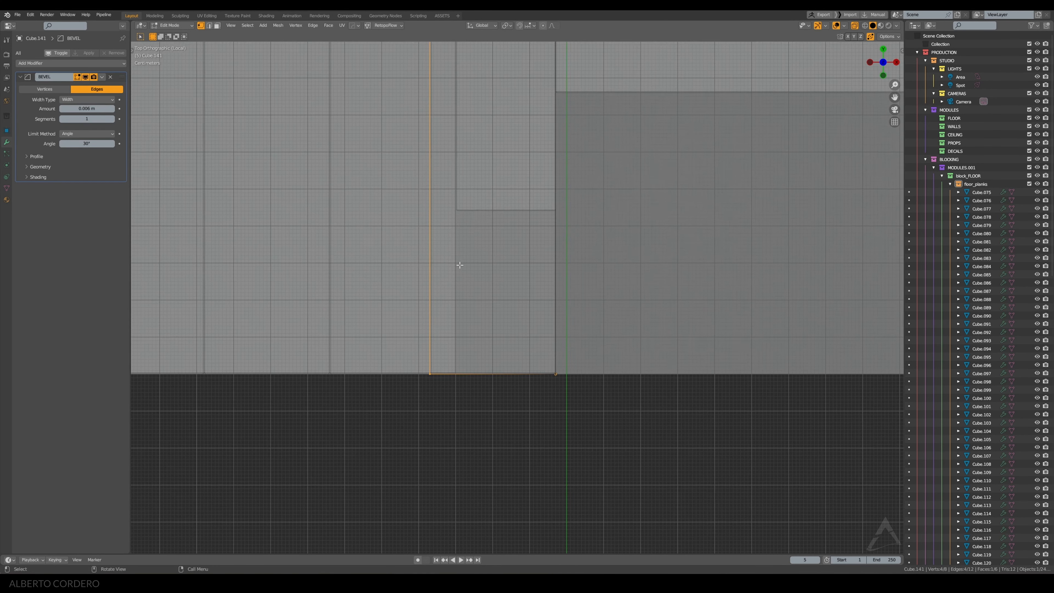
scroll(460, 262, up, 3)
key(g)
key(x)
click(504, 254)
Shorten the narrowed plank by moving its rear end along Y to the front end of the plank behind it
scroll(503, 254, down, 3)
shift+middle_drag(472, 112, 459, 357)
drag(617, 150, 419, 46)
key(g)
key(y)
click(482, 536)
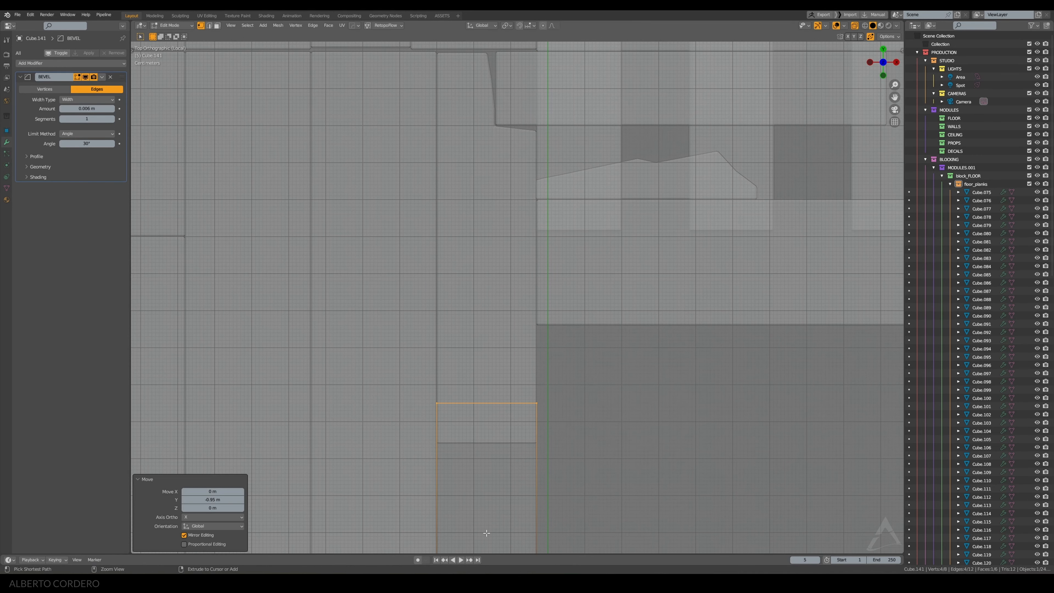
shift+middle_drag(507, 381, 490, 243)
scroll(534, 231, up, 3)
key(g)
key(y)
click(521, 281)
scroll(522, 282, down, 4)
key(Tab)
Duplicate the short front filler plank 0.27 m along X
scroll(468, 280, up, 3)
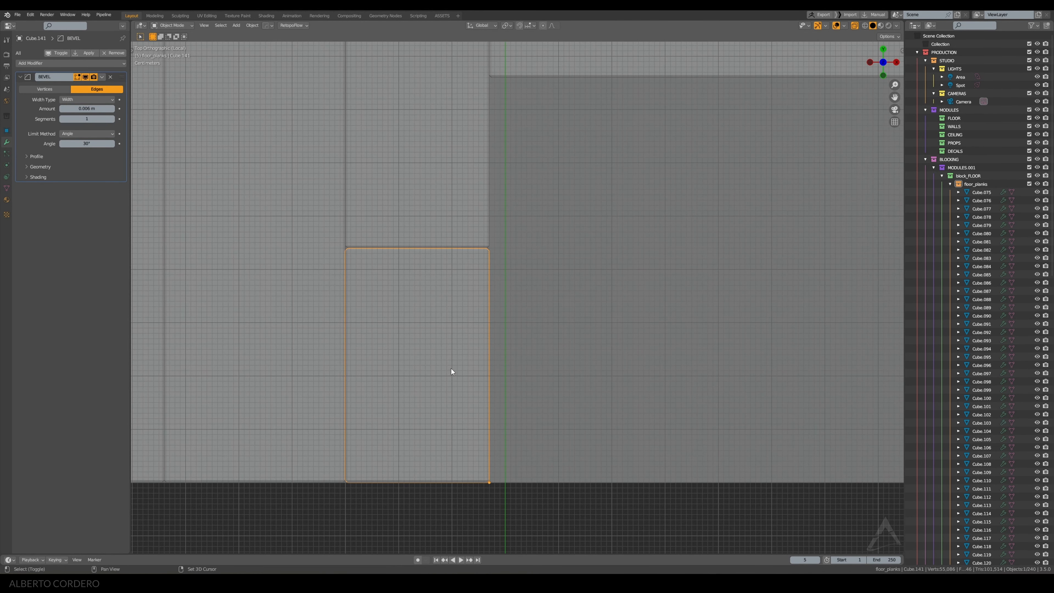
key(shift+d)
key(x)
click(594, 368)
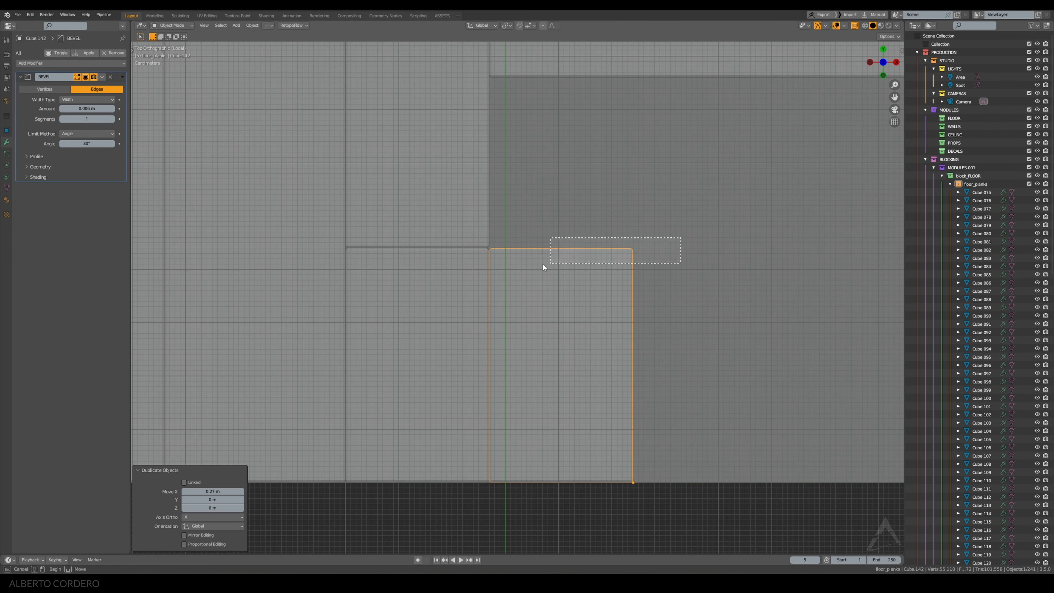
Extend the new filler plank's rear end 0.32 m along Y to the crosswise planks and turn off X-ray display
key(Tab)
key(b)
drag(498, 265, 478, 271)
scroll(550, 259, down, 2)
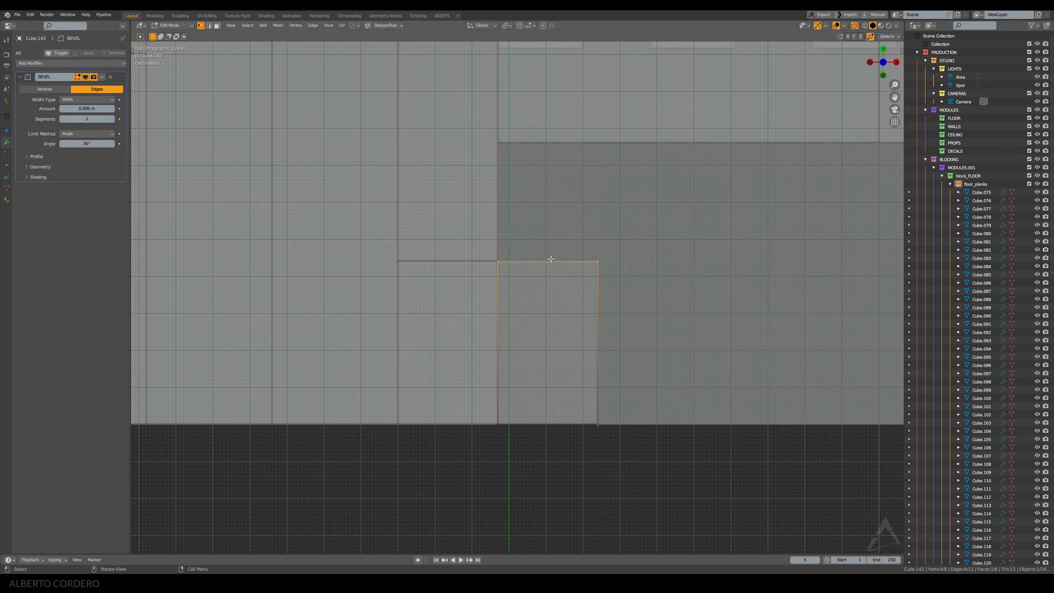
key(g)
key(y)
click(569, 140)
scroll(494, 204, down, 2)
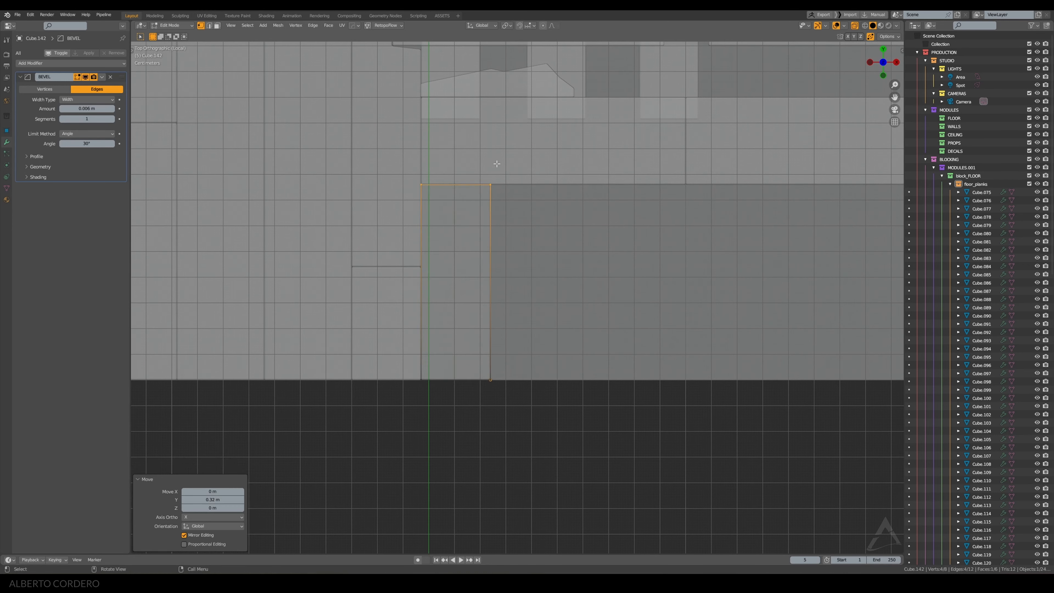
key(Tab)
key(alt+z)
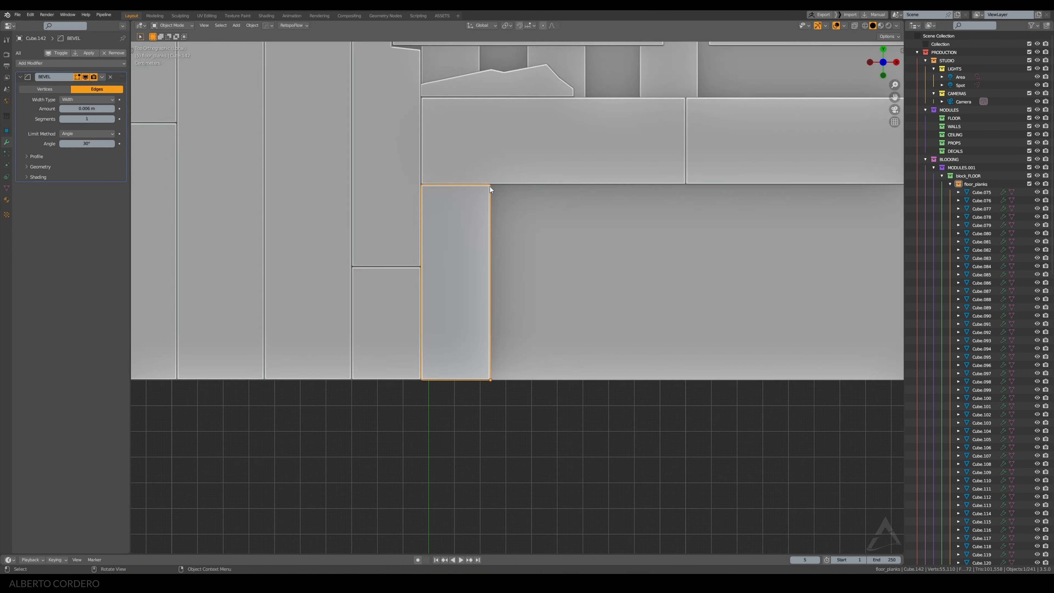
Duplicate the wide full-length front plank 0.87 m along X, placing the copy against the narrow filler plank
scroll(497, 263, down, 2)
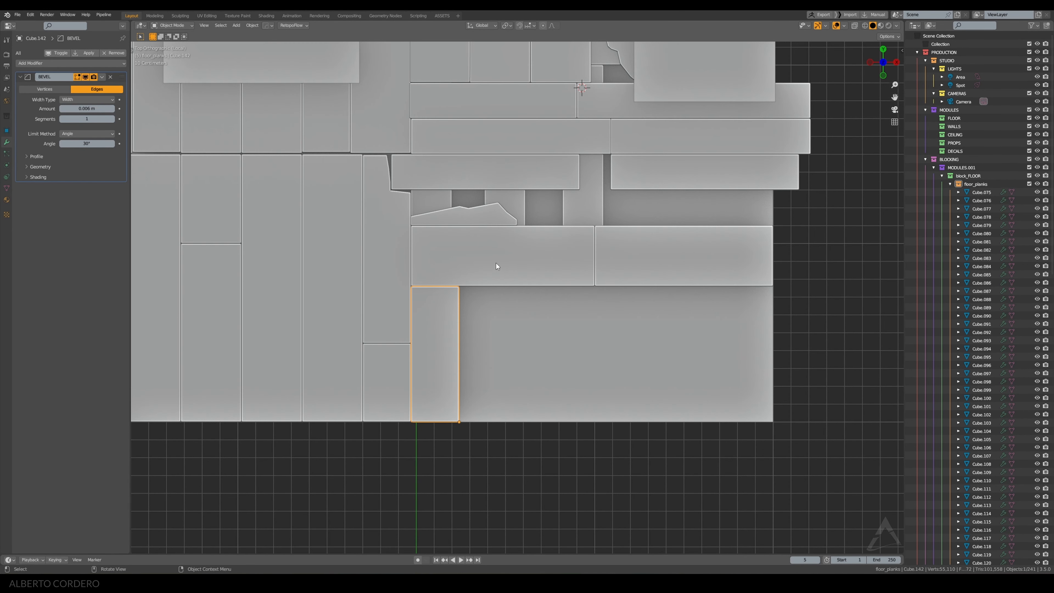
click(343, 329)
scroll(332, 427, up, 4)
key(shift+d)
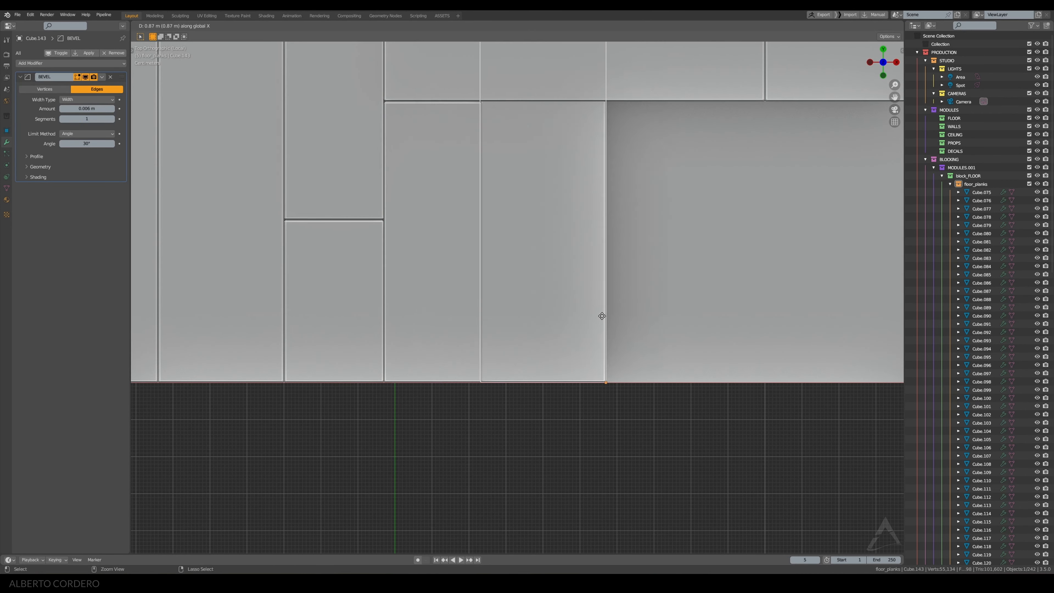
click(603, 313)
Shorten the copied plank's rear end 0.74 m along Y to the crosswise planks and turn off X-ray display
key(Tab)
scroll(603, 296, up, 4)
shift+middle_drag(577, 52, 555, 205)
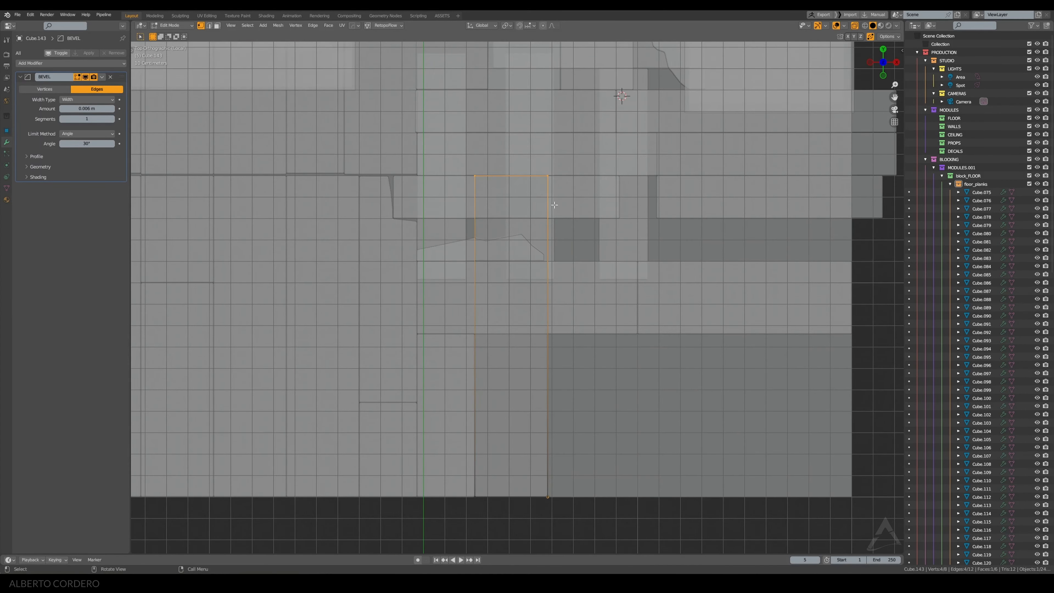
scroll(410, 224, up, 2)
key(g)
key(y)
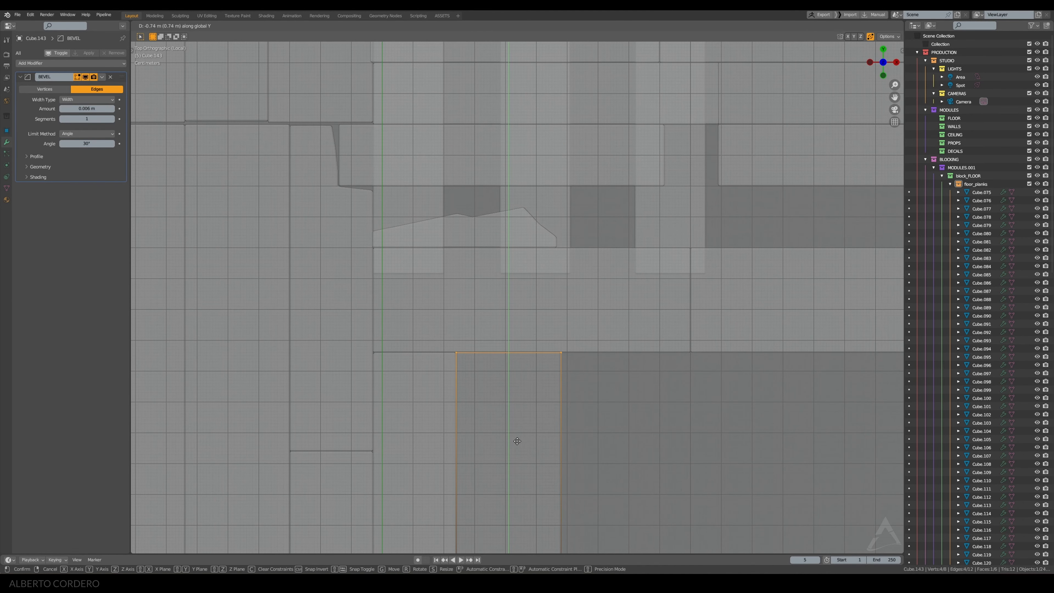
click(517, 442)
scroll(535, 361, down, 2)
key(alt+z)
key(Tab)
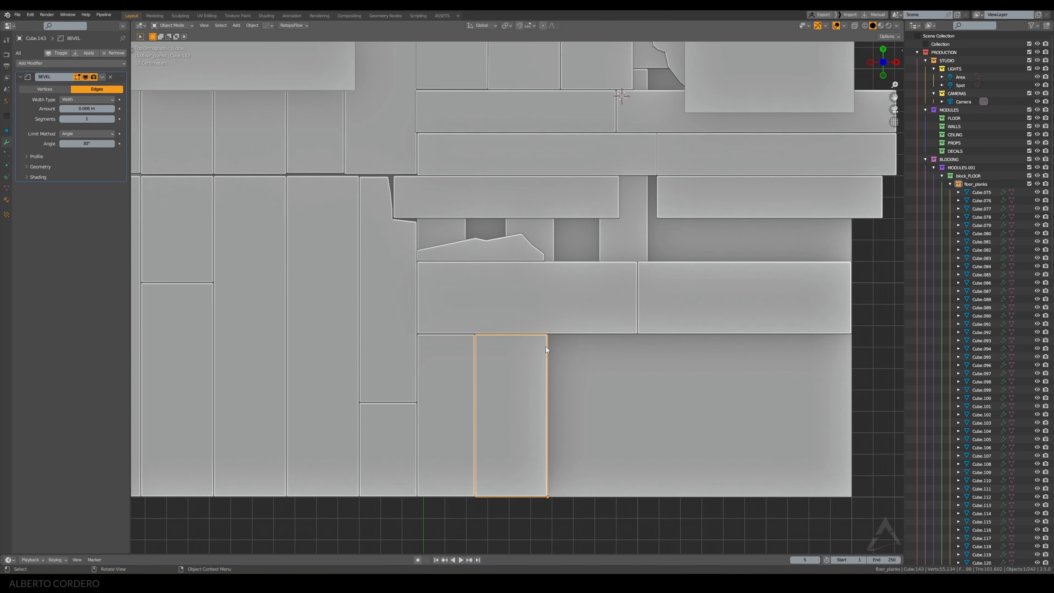
Turn on X-ray display and duplicate the wide filler plank 0.34 m along X
click(719, 320)
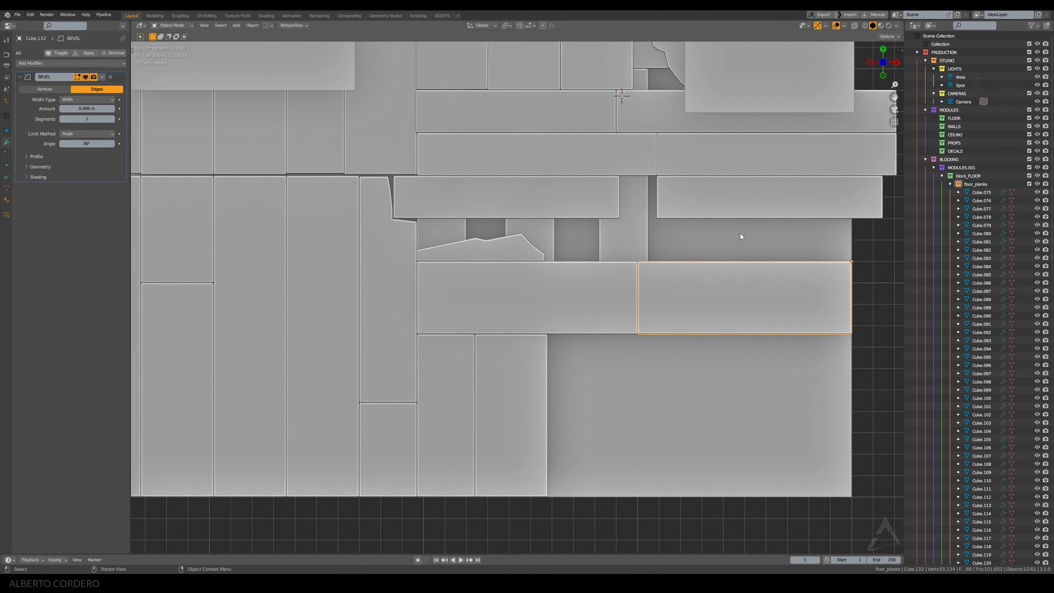
middle_drag(740, 233, 598, 290)
click(602, 316)
key(KP_7)
key(alt+z)
shift+middle_drag(578, 406, 556, 223)
scroll(555, 224, up, 3)
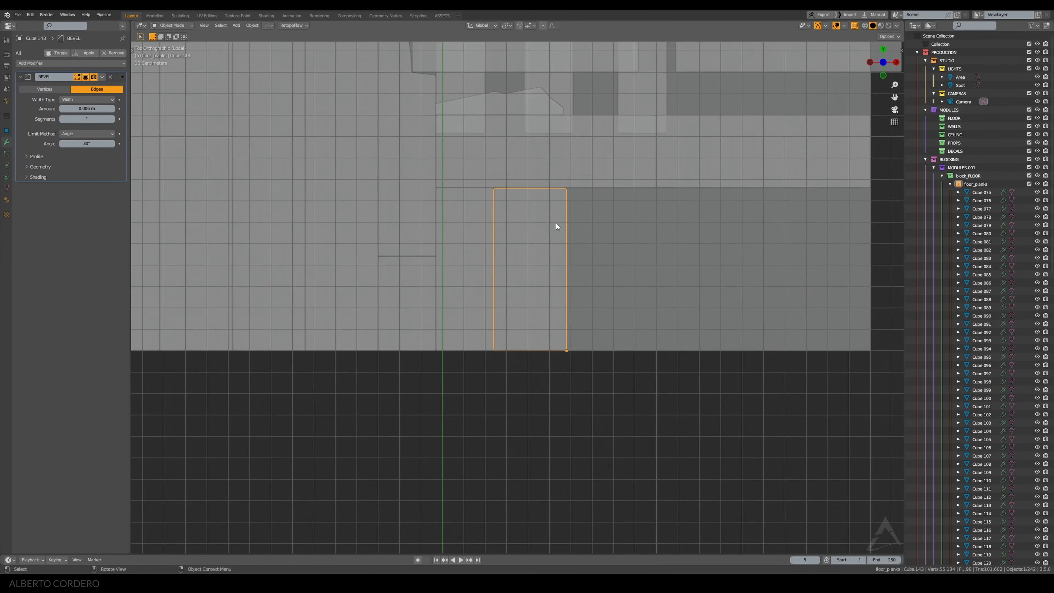
shift+middle_drag(627, 212, 597, 202)
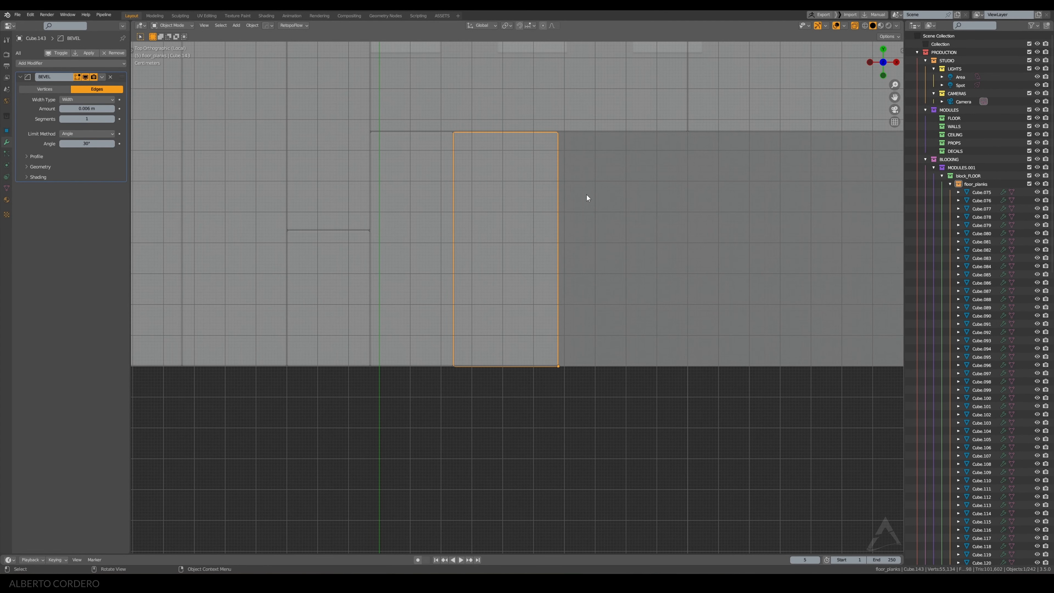
key(shift+d)
key(x)
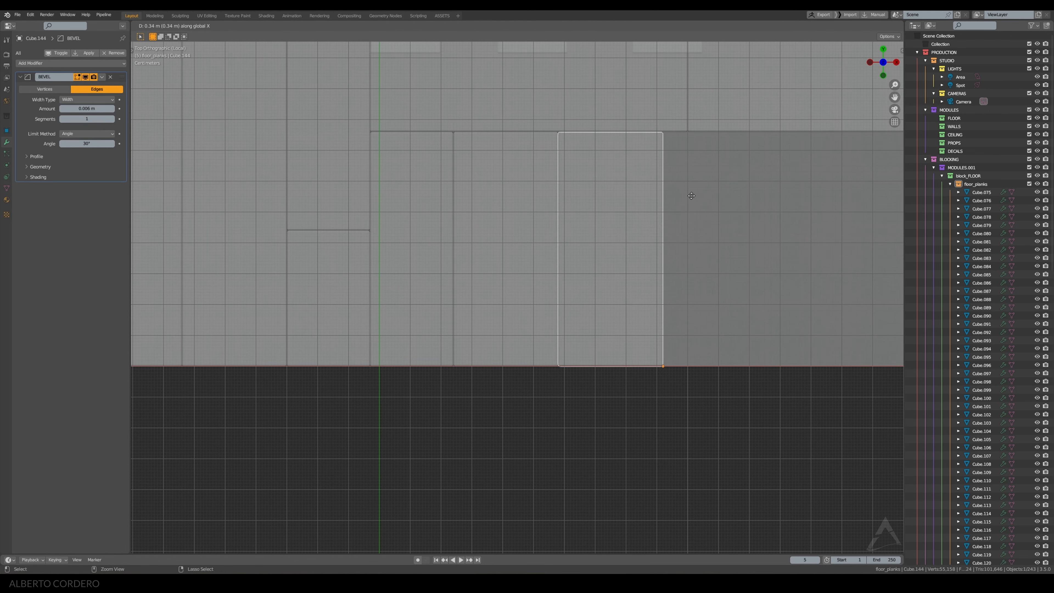
click(691, 195)
Shorten the new filler plank to about half its length by moving its rear end forward along Y
key(Tab)
scroll(602, 146, up, 1)
key(g)
key(y)
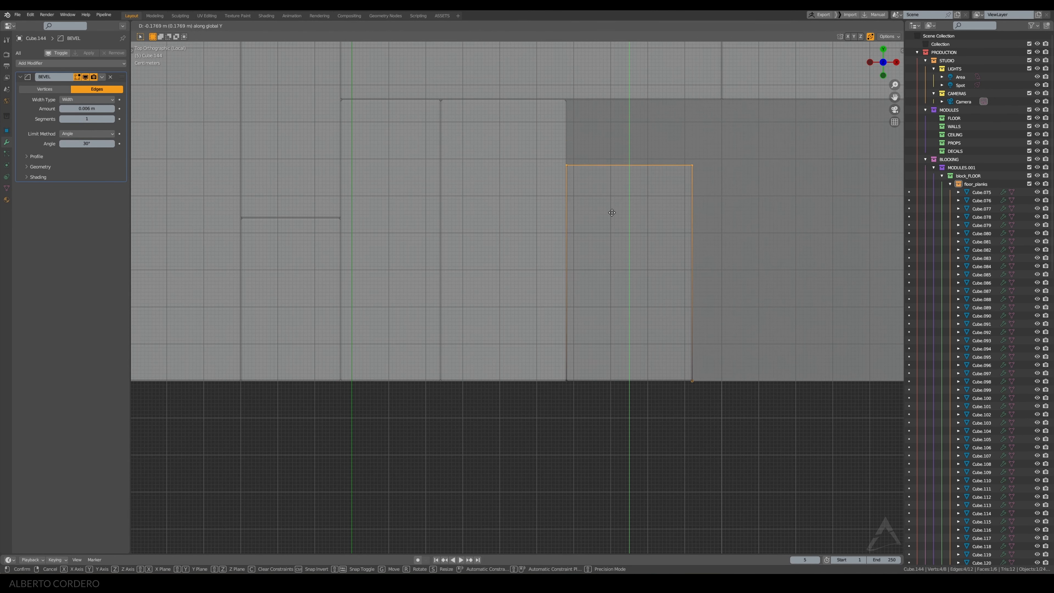
click(603, 277)
scroll(601, 287, down, 1)
key(Tab)
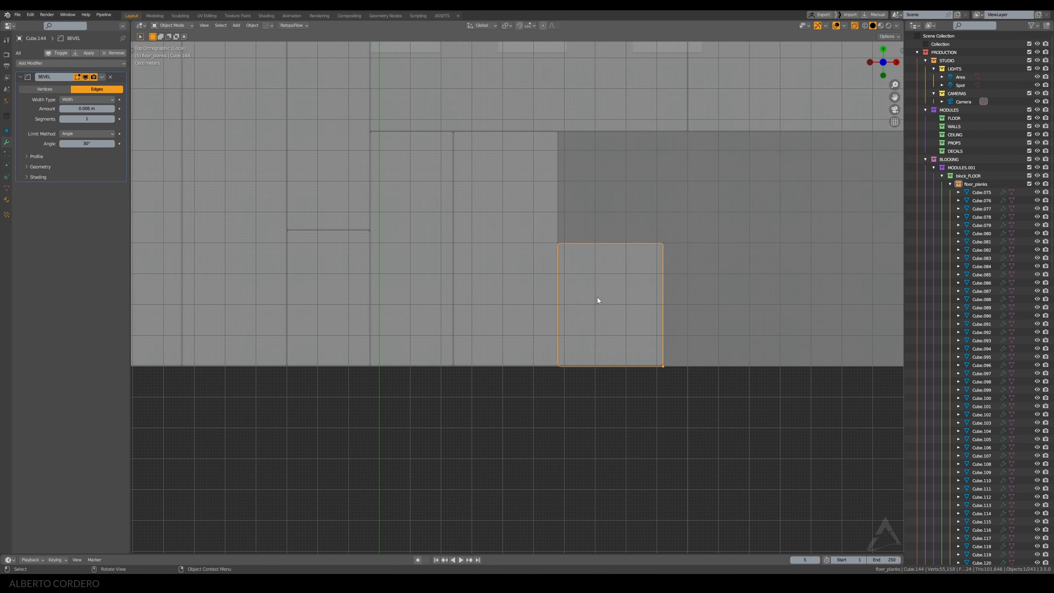
Duplicate the half-length plank 0.4 m along Y to sit directly behind the original
scroll(621, 377, up, 1)
key(shift+d)
key(y)
click(647, 222)
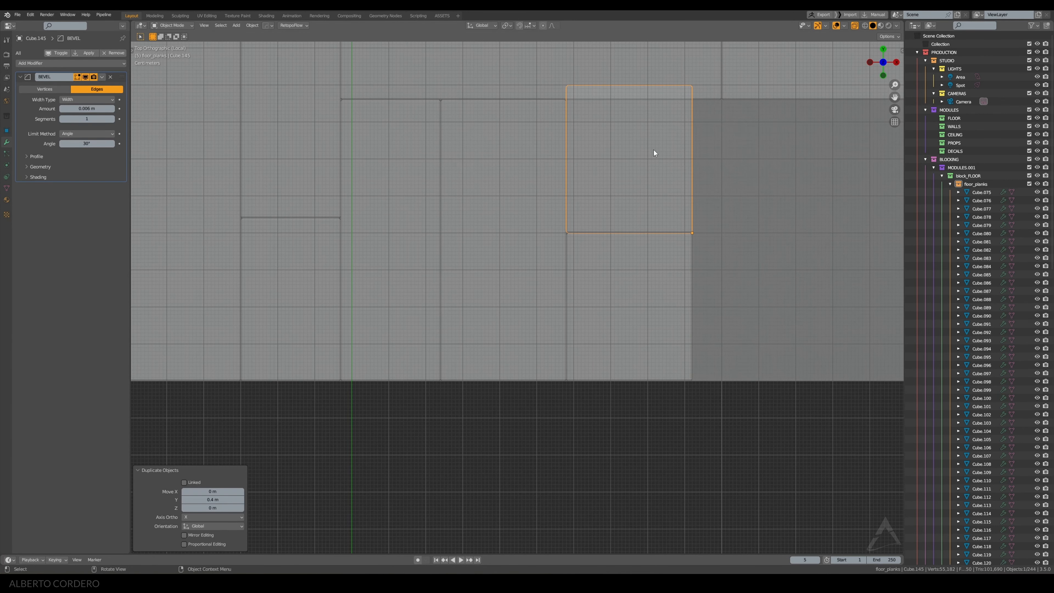
Trim the rear half-length plank along Y so its rear end meets the crosswise planks
key(Tab)
shift+middle_drag(600, 91, 583, 124)
key(g)
key(y)
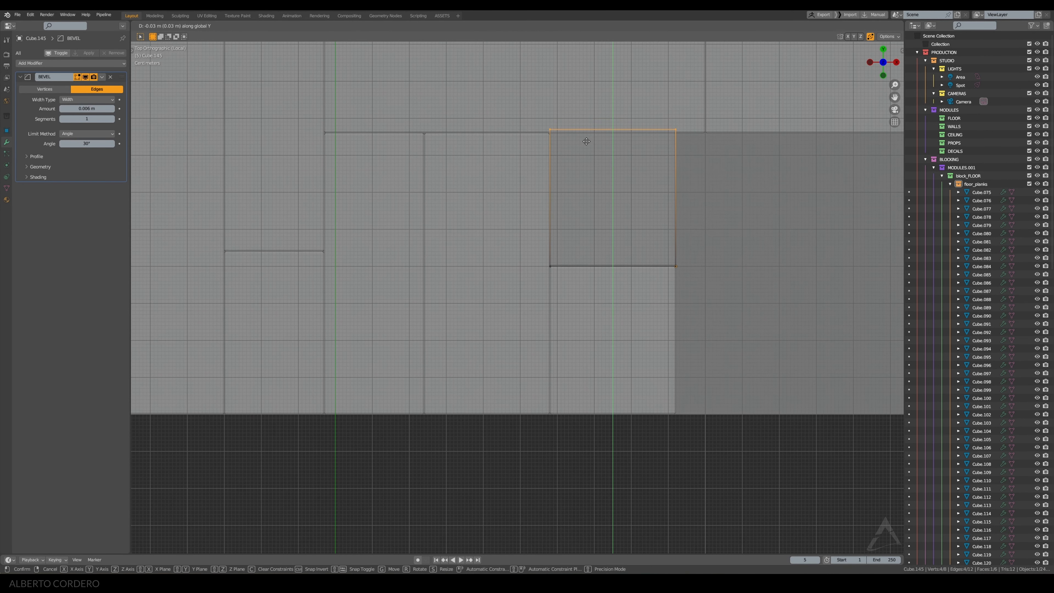
ctrl+click(588, 146)
key(Tab)
Duplicate the undivided wide filler plank 0.68 m along X, past the two half-length planks
scroll(481, 309, up, 2)
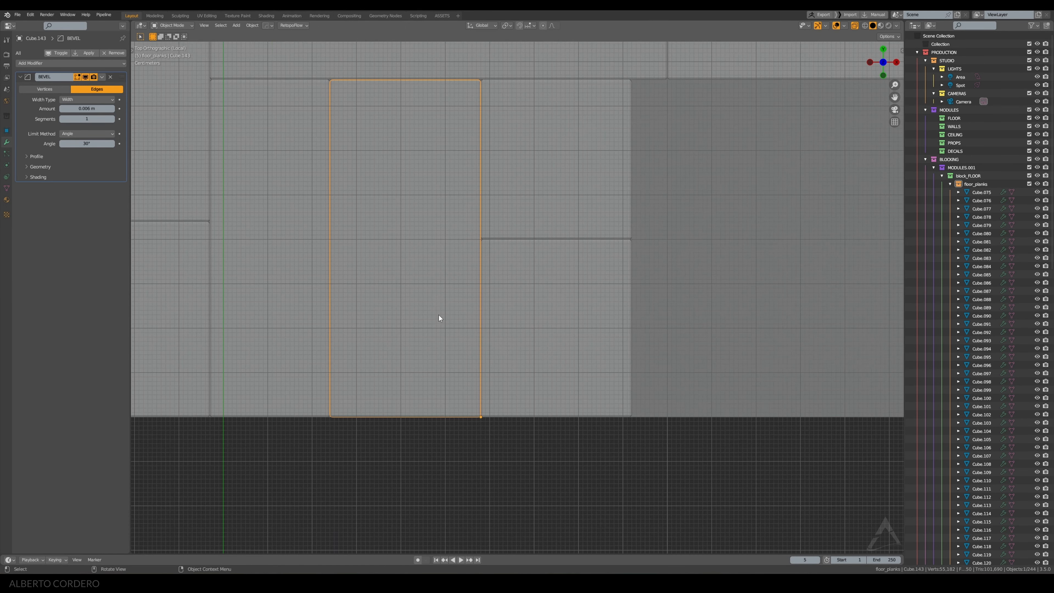
key(shift+d)
key(x)
ctrl+click(738, 335)
scroll(741, 270, down, 1)
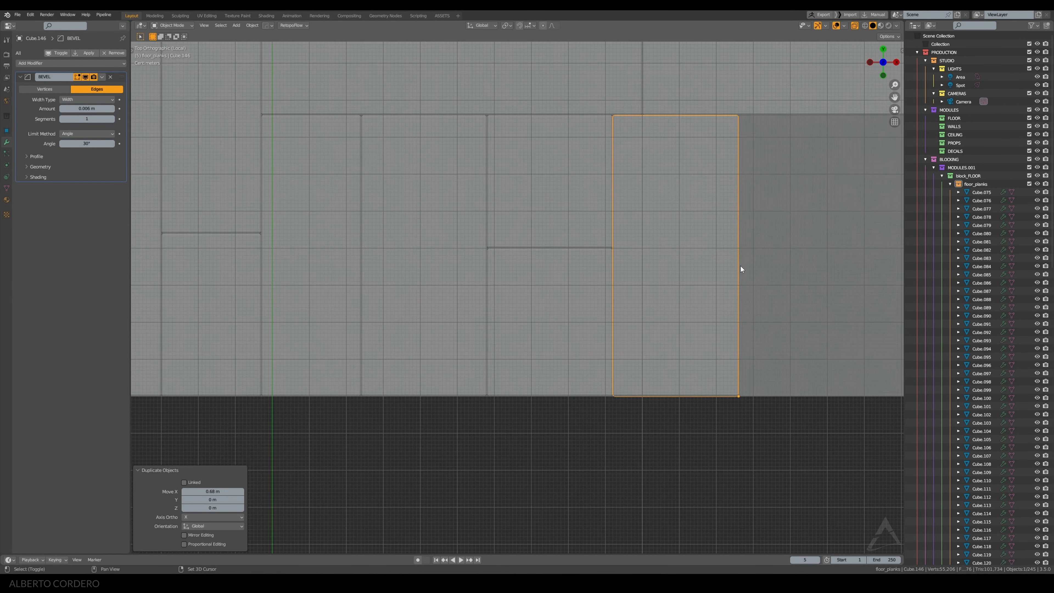
shift+middle_drag(740, 266, 639, 288)
scroll(628, 292, down, 1)
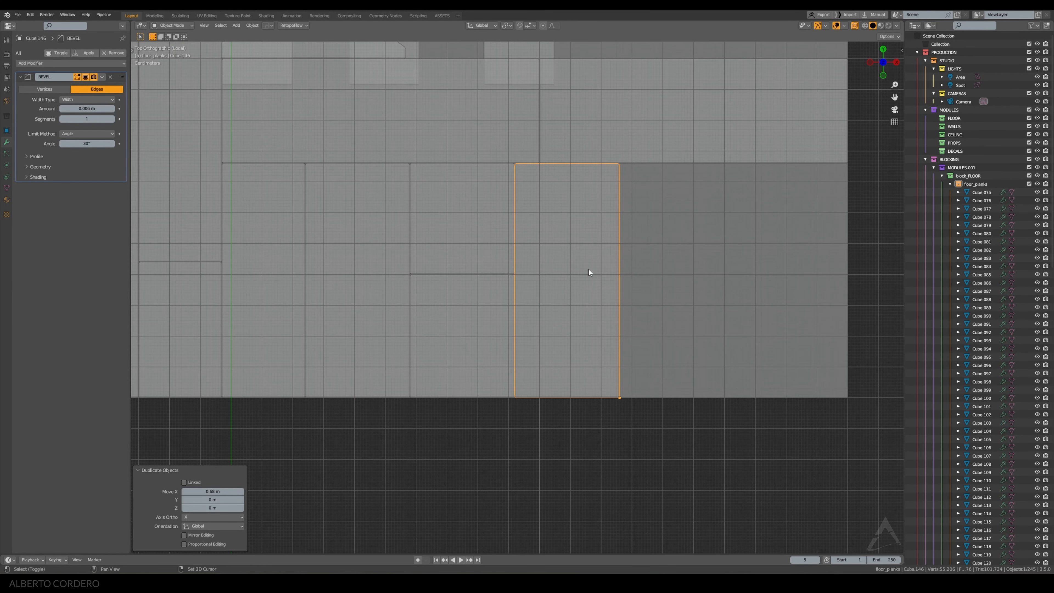
Duplicate the outermost filler plank 0.34 m along X and repeat the duplication once
click(449, 290)
shift+click(454, 258)
key(shift+d)
key(x)
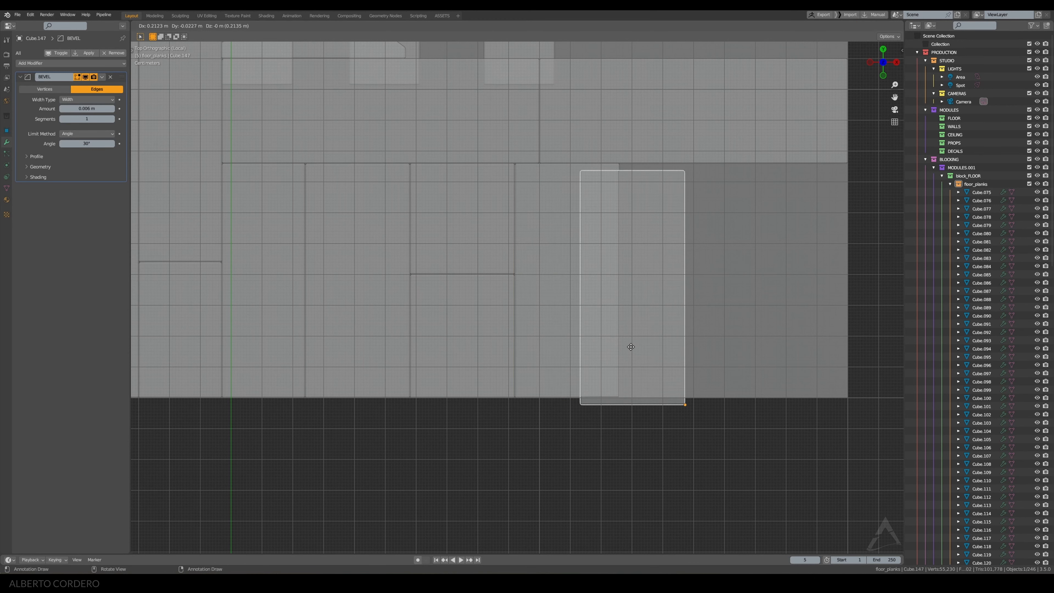
ctrl+click(687, 299)
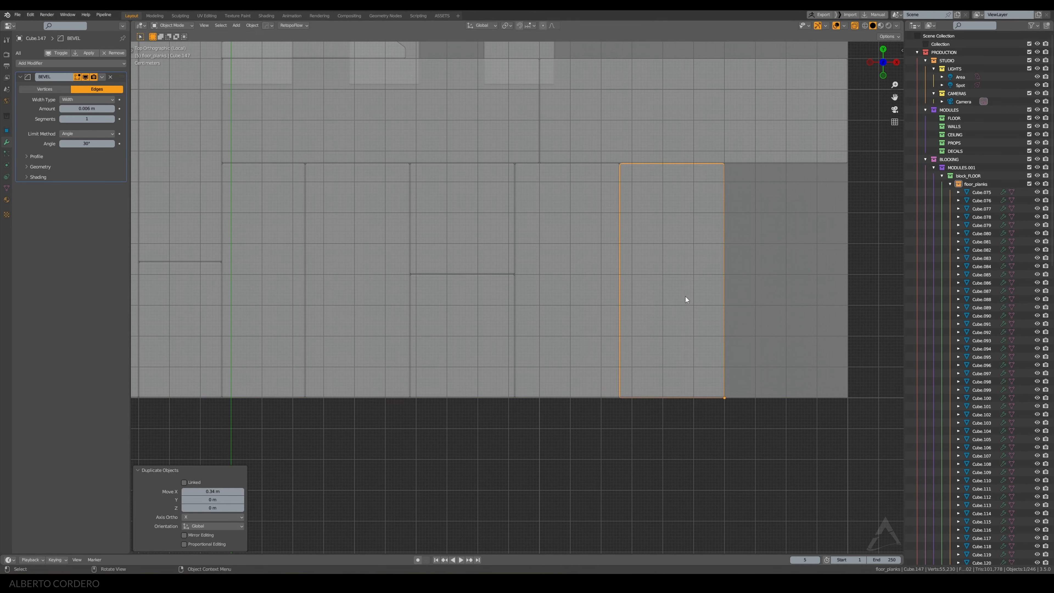
key(shift+r)
Move the outermost filler plank along X until its outer side lines up with the ground slab's edge
shift+middle_drag(840, 209, 711, 198)
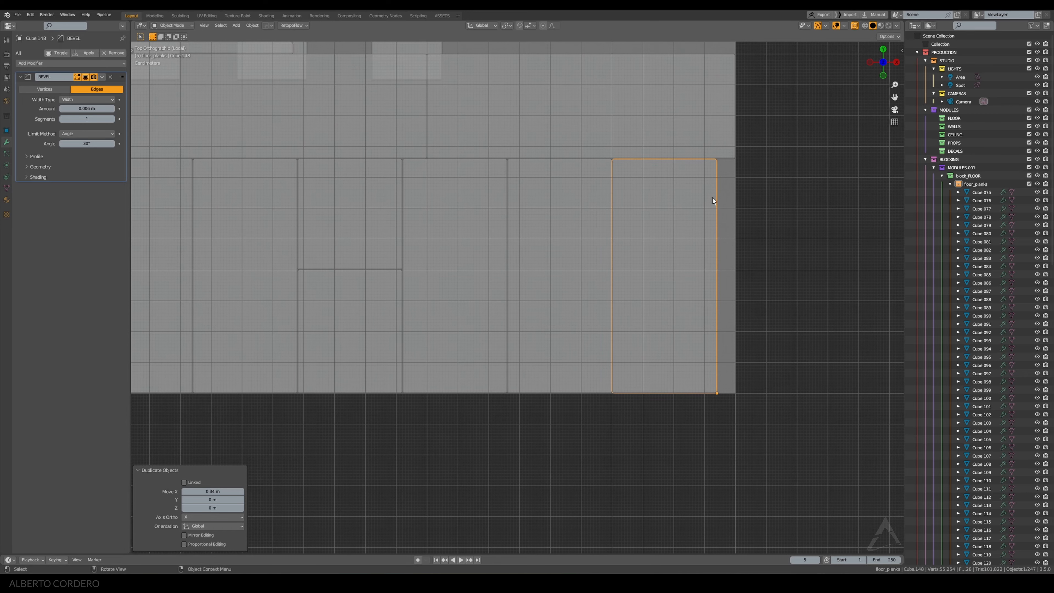
scroll(722, 277, up, 1)
scroll(722, 277, up, 1)
key(g)
key(x)
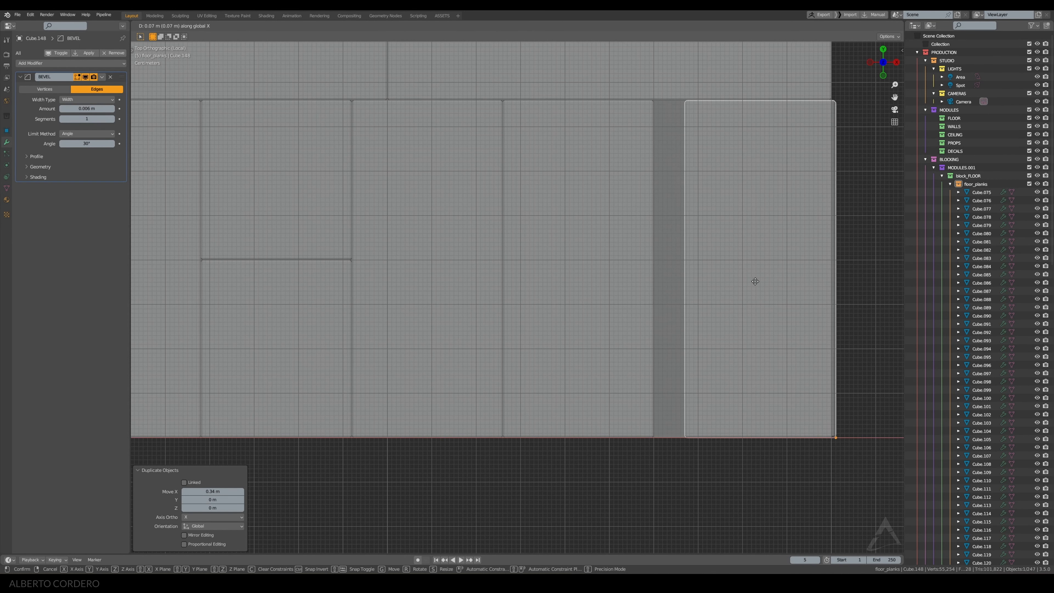
ctrl+click(754, 284)
Widen the outermost plank by moving its inner side along X to the neighbouring plank
key(Tab)
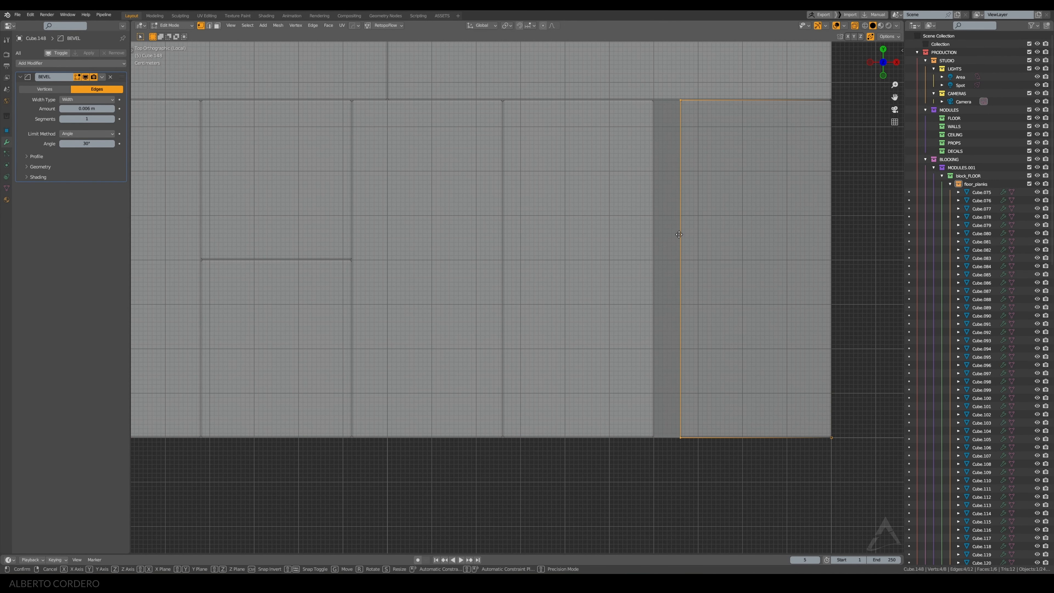
key(x)
ctrl+click(654, 234)
scroll(652, 229, down, 3)
key(Tab)
Turn off X-ray display and examine the filled front floor in perspective and through the scene camera
key(alt+a)
key(z)
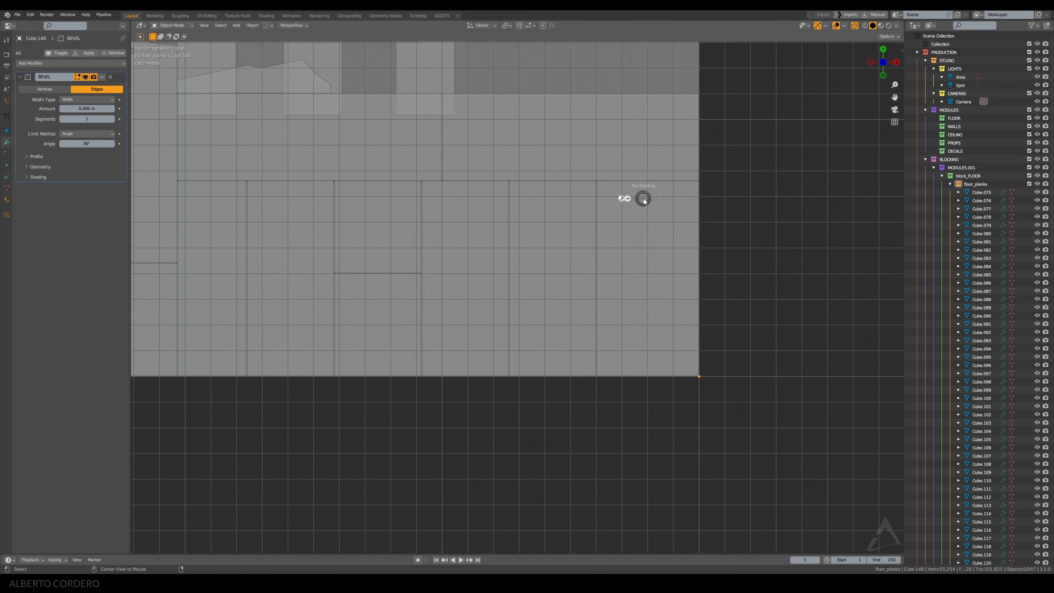
click(625, 199)
middle_drag(624, 198, 551, 160)
middle_drag(616, 183, 592, 254)
key(shift+z)
scroll(597, 143, down, 4)
key(alt+z)
scroll(563, 246, down, 3)
scroll(594, 256, up, 3)
key(KP_0)
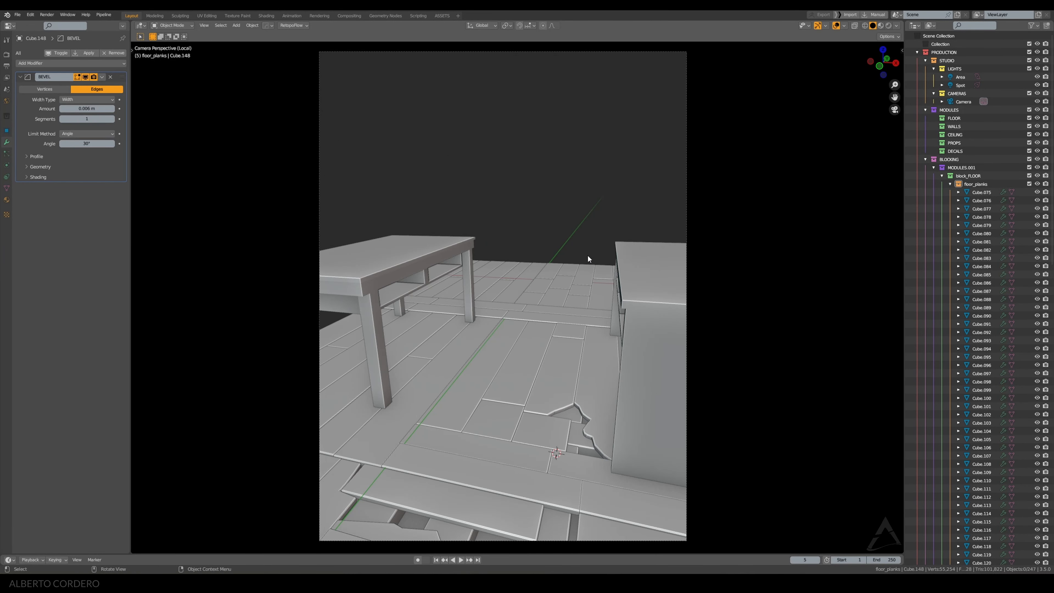
Duplicate the long middle floor plank about 1.7 m along X to the slab's outer edge under the cabinet
click(605, 347)
middle_drag(605, 347, 660, 373)
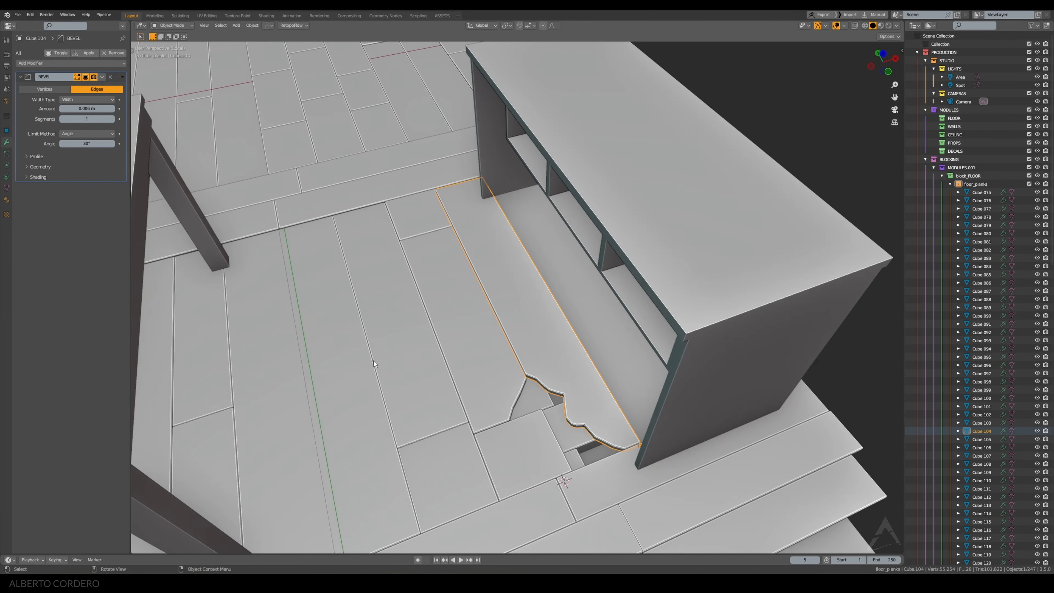
click(374, 361)
middle_drag(374, 360, 444, 303)
key(shift+d)
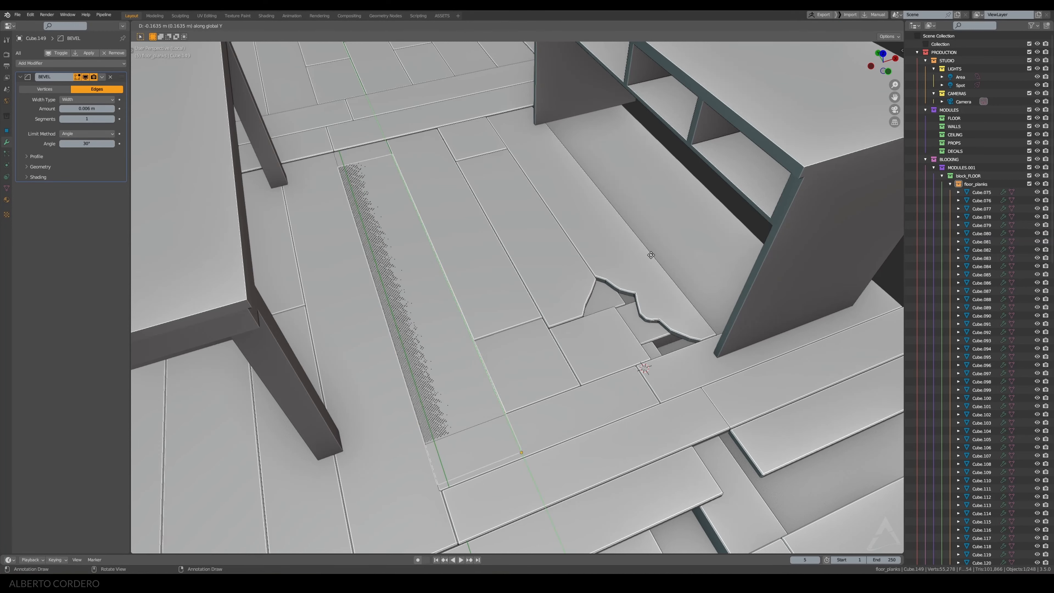
key(x)
click(744, 215)
Turn on X-ray display and move the copied plank -0.34 m along X against the neighbouring plank
key(KP_7)
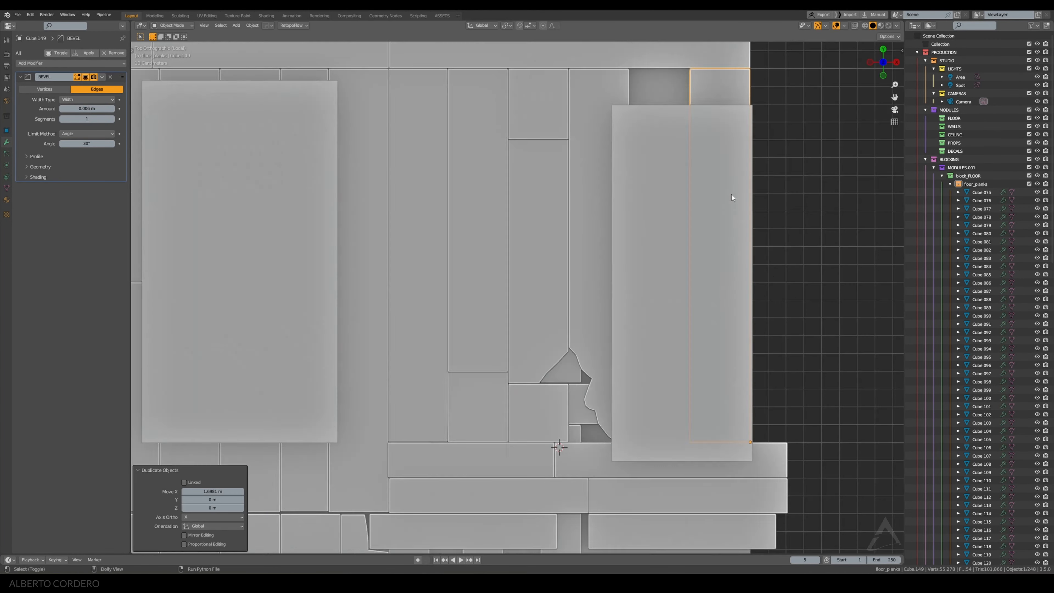
scroll(651, 243, up, 3)
scroll(651, 243, up, 4)
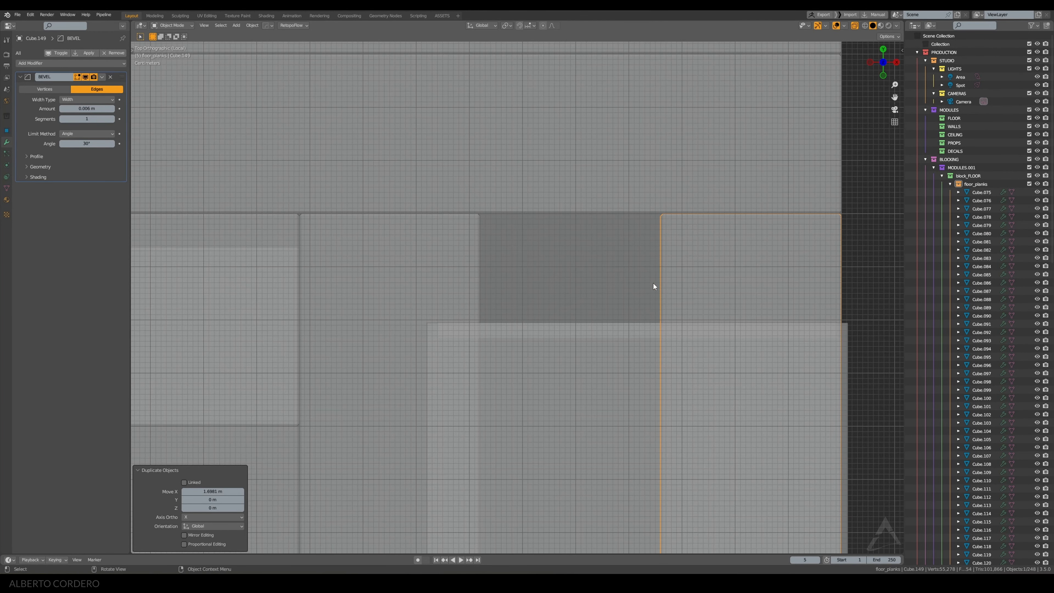
key(g)
click(539, 294)
scroll(538, 294, down, 2)
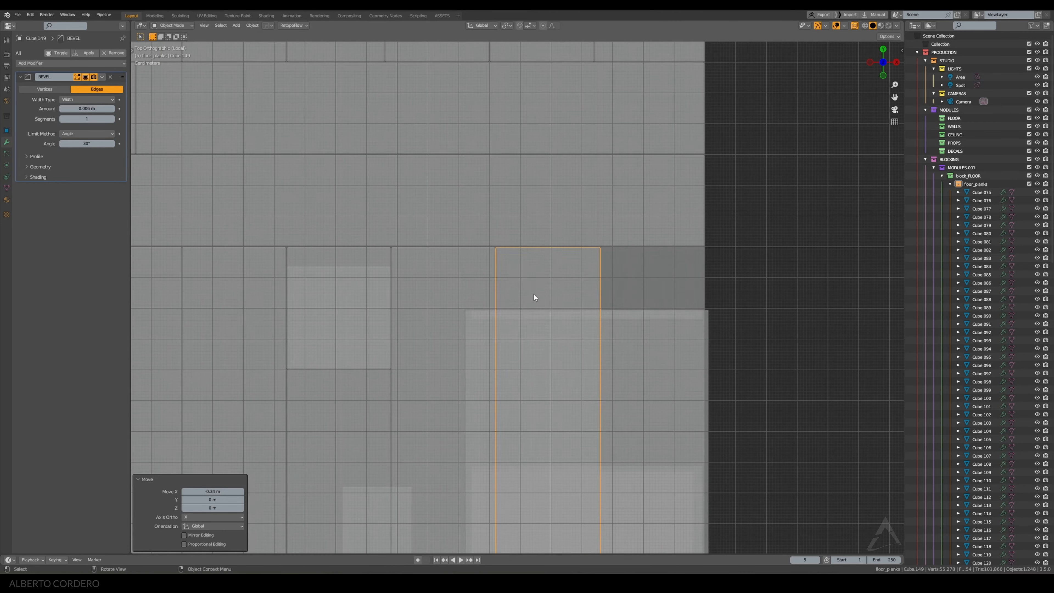
Duplicate the plank under the cabinet 0.34 m along X to fill the gap at the slab's outer edge
key(shift+d)
key(x)
click(637, 292)
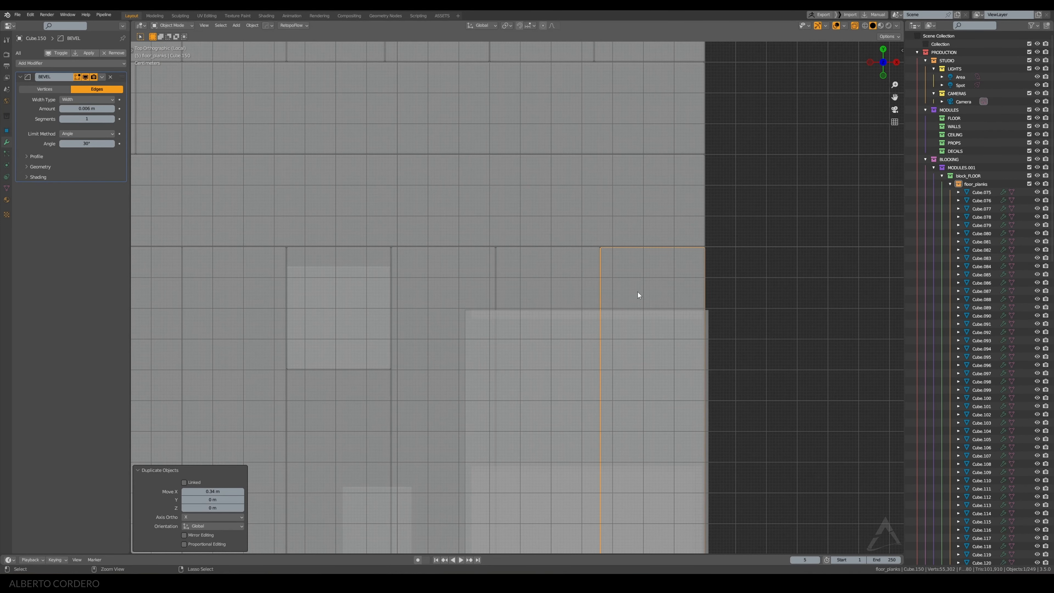
Shorten the inner plank under the cabinet by moving its rear end -0.8 m along Y
click(533, 281)
scroll(533, 282, down, 4)
shift+middle_drag(529, 310, 588, 209)
key(KP_0)
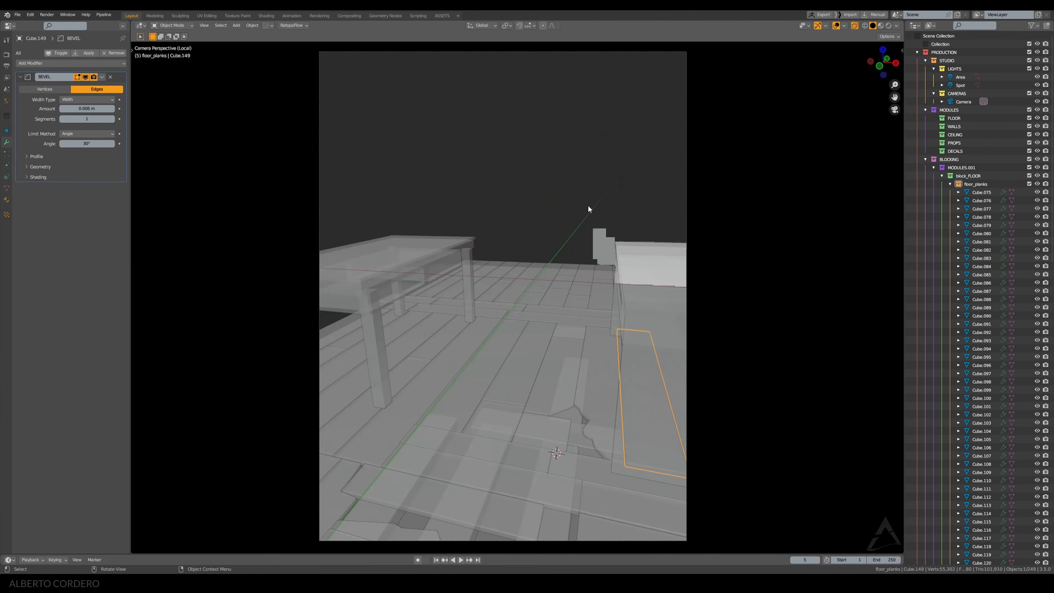
key(Tab)
key(KP_7)
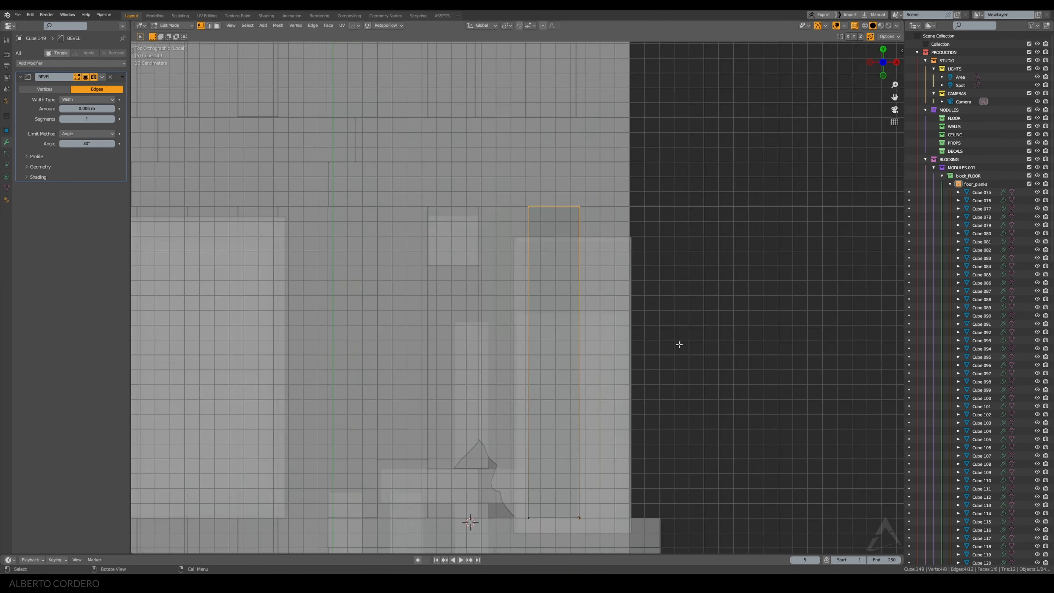
key(g)
key(y)
click(544, 328)
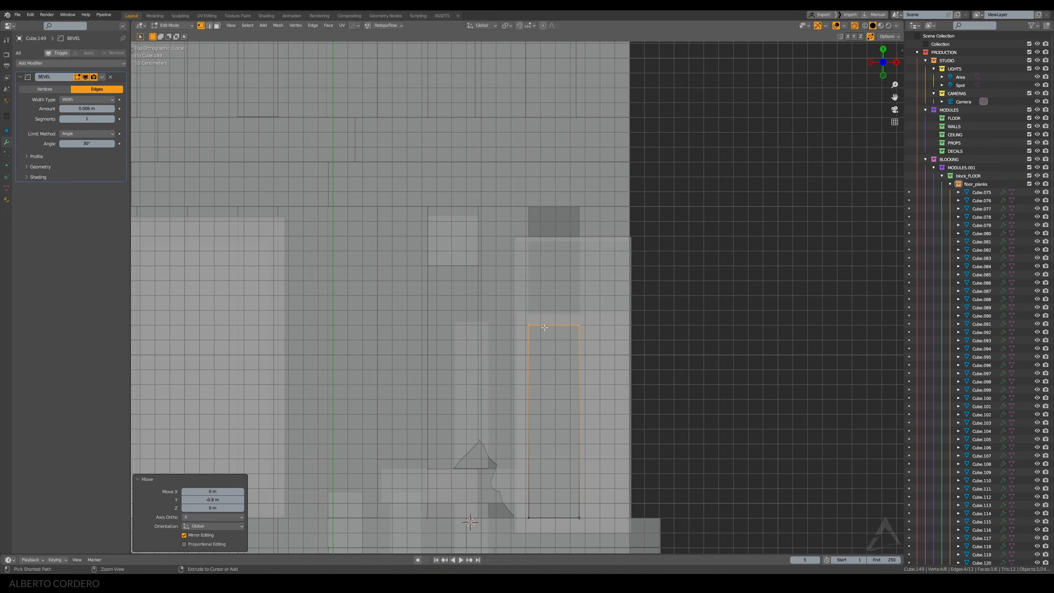
key(Tab)
Duplicate the shortened plank about 1.29 m along Y behind the original and check the joint between them
key(shift+d)
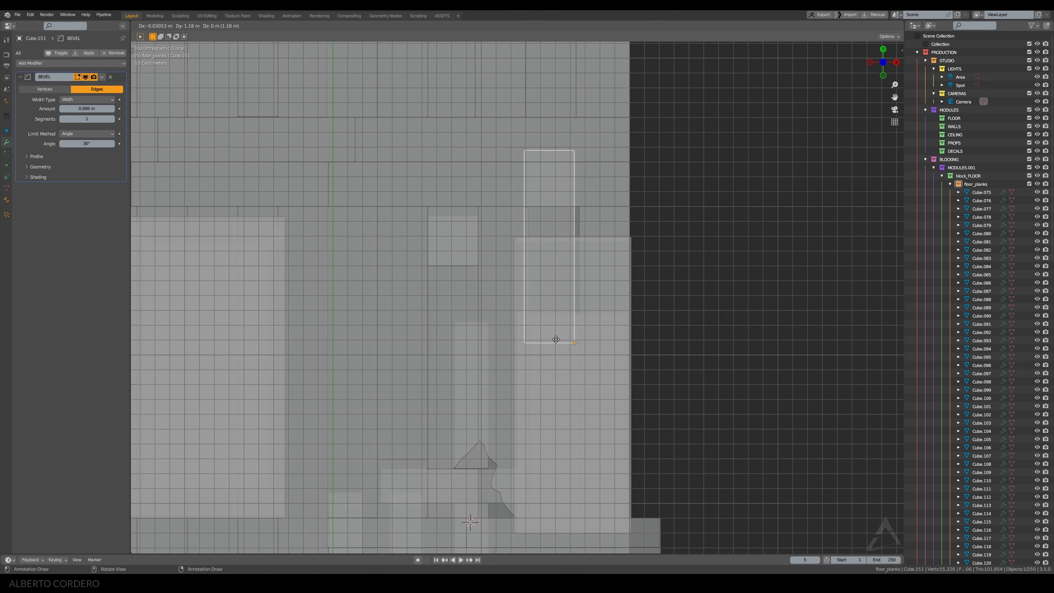
key(y)
click(554, 307)
scroll(555, 303, up, 3)
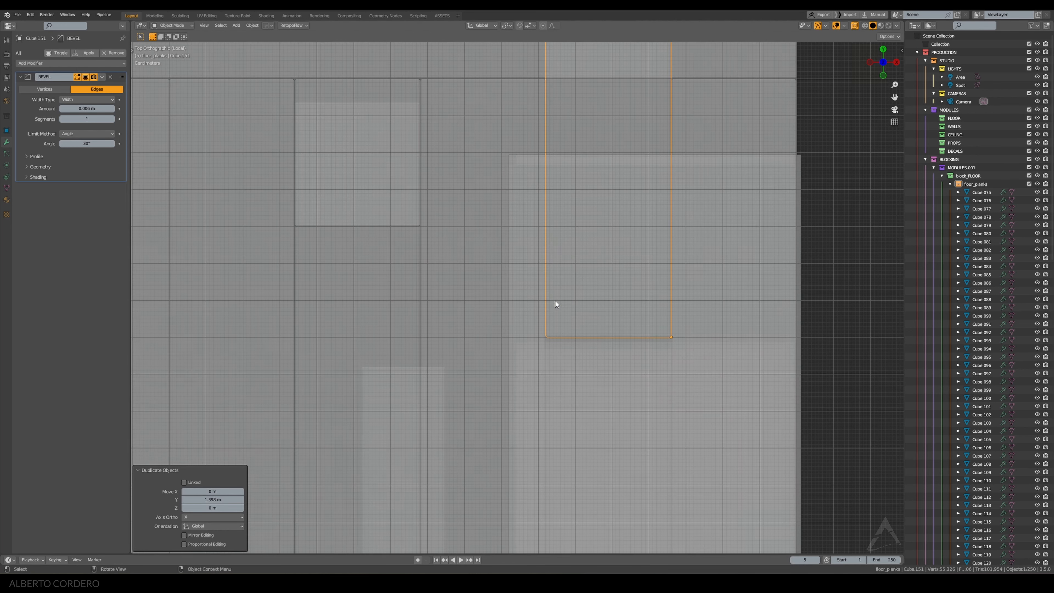
middle_drag(554, 300, 620, 282)
key(alt+z)
scroll(624, 163, up, 1)
shift+middle_drag(624, 163, 483, 308)
key(KP_7)
key(alt+z)
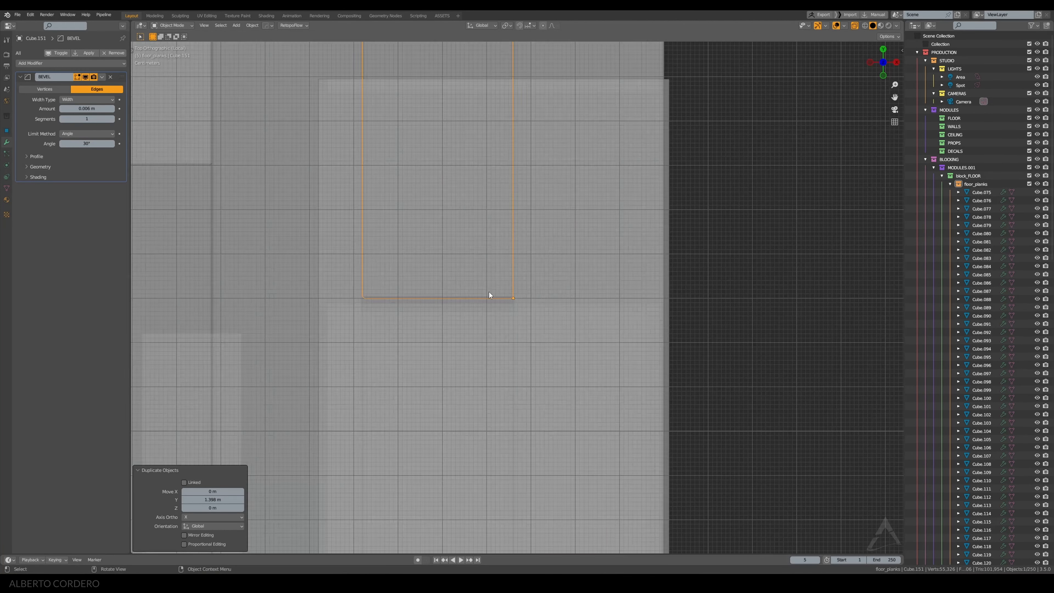
Move the duplicated plank -0.1 m along Y so its end meets the shortened plank under the cabinet
scroll(490, 290, up, 2)
key(g)
key(y)
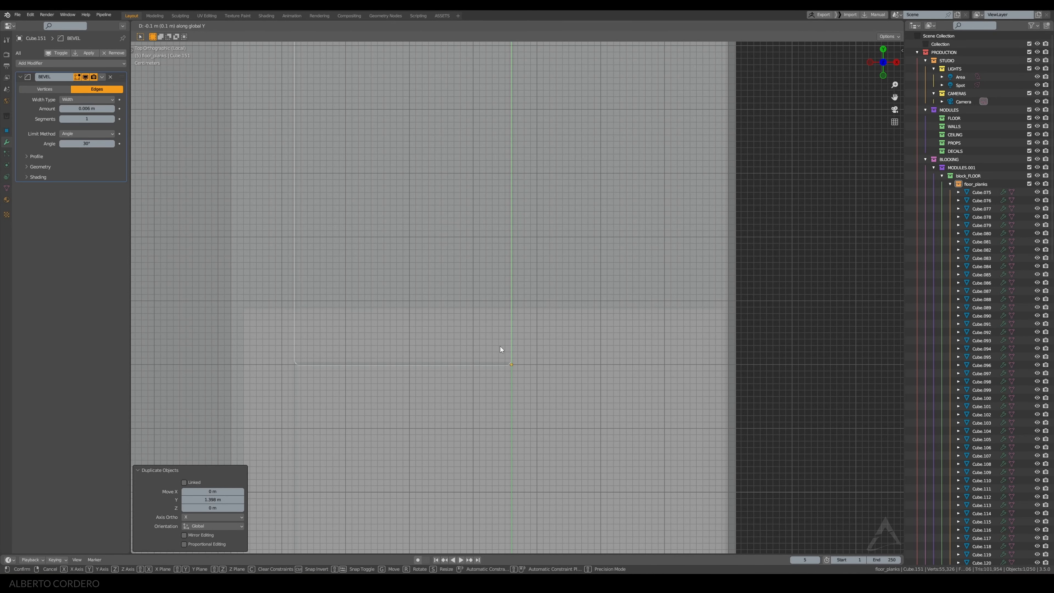
ctrl+click(500, 346)
key(alt+z)
Shorten the copied plank by moving its rear end about -0.6 m along Y and back about 0.08 m to the cross plank
middle_drag(500, 346, 480, 260)
key(Tab)
key(alt+z)
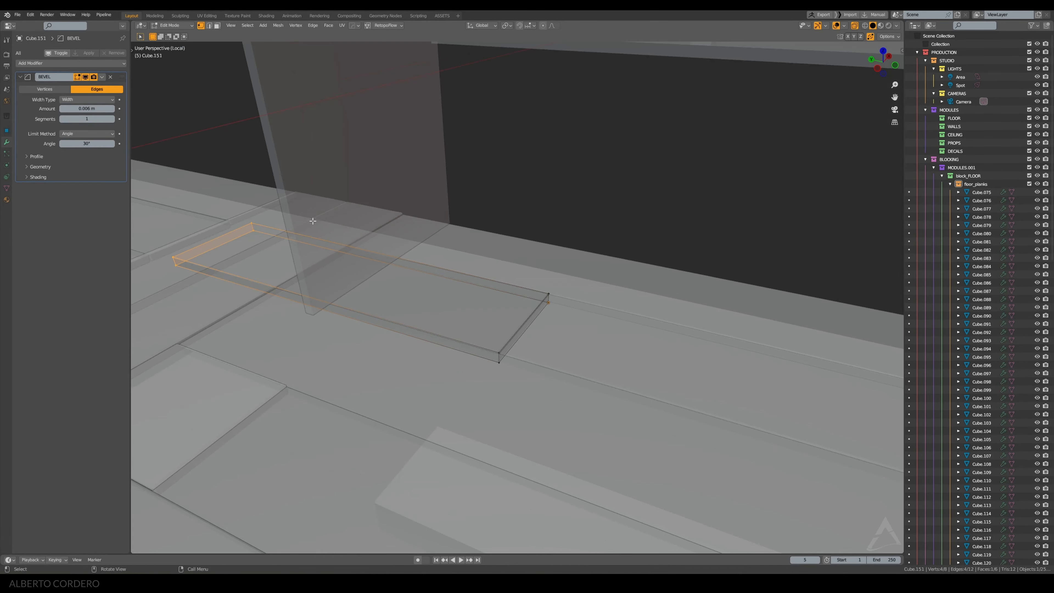
key(g)
key(y)
click(440, 252)
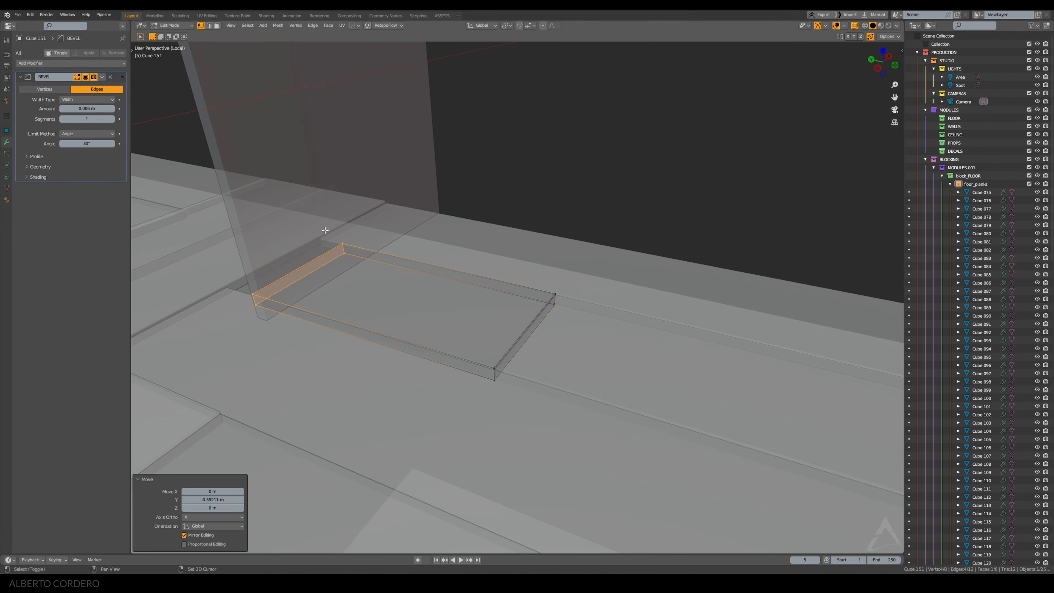
middle_drag(440, 251, 519, 250)
scroll(514, 248, up, 3)
key(g)
key(y)
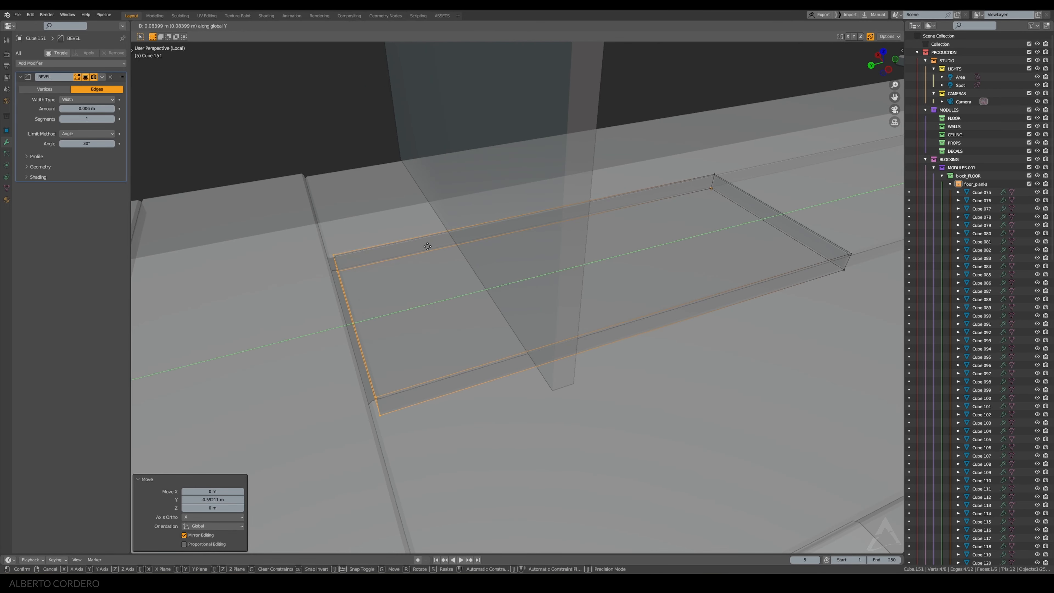
click(418, 249)
key(KP_7)
scroll(456, 234, down, 4)
key(alt+z)
middle_drag(456, 234, 477, 212)
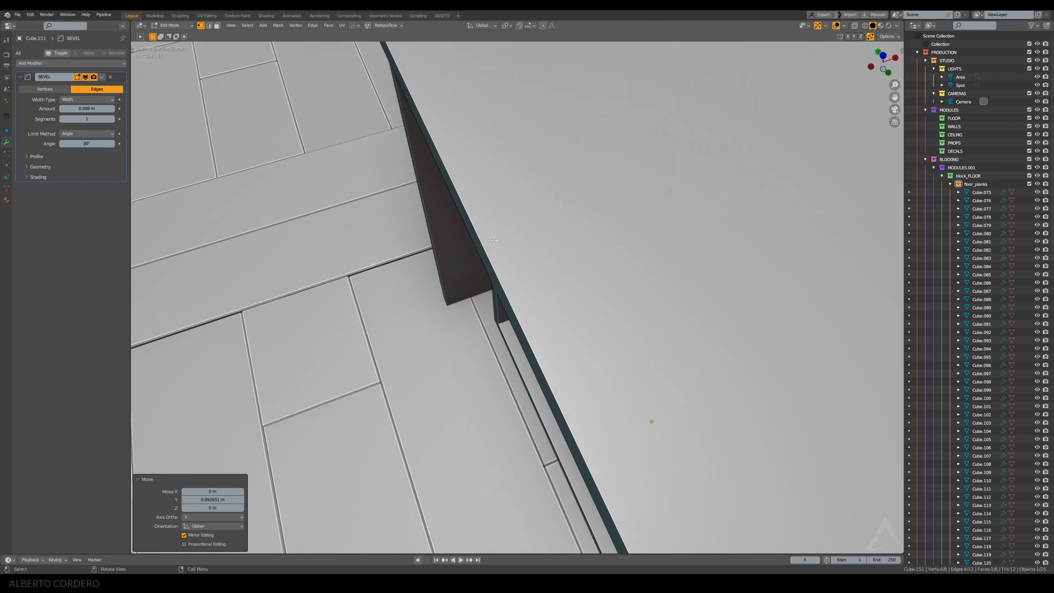
shift+middle_drag(469, 316, 589, 192)
key(Tab)
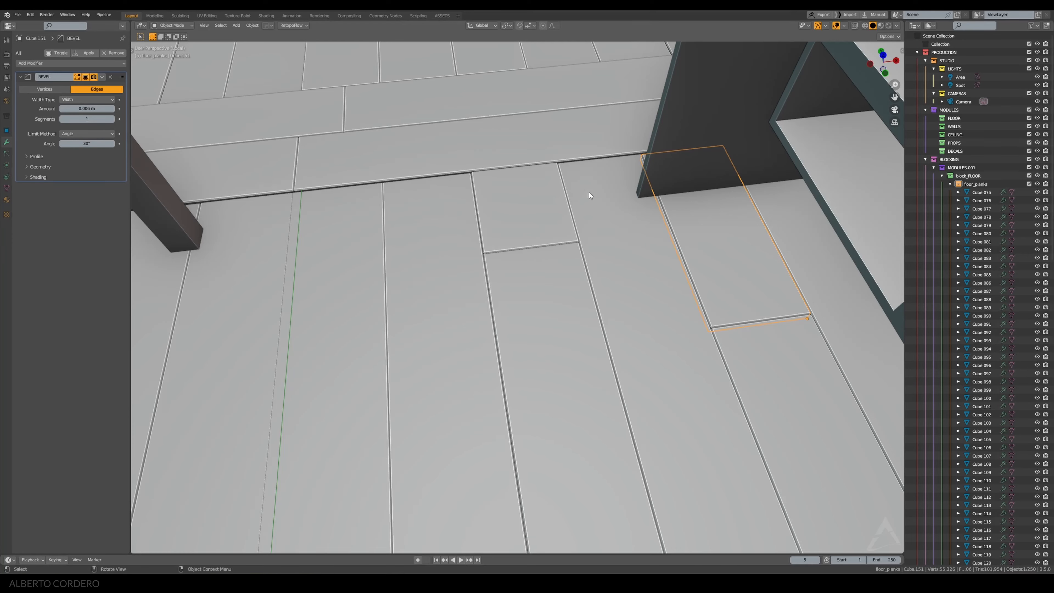
Shorten the broken plank by moving its rear end vertices about -0.34 m along Y
scroll(592, 186, down, 4)
middle_drag(551, 222, 538, 206)
click(527, 298)
scroll(527, 297, up, 3)
shift+middle_drag(530, 296, 631, 235)
key(Tab)
key(alt+z)
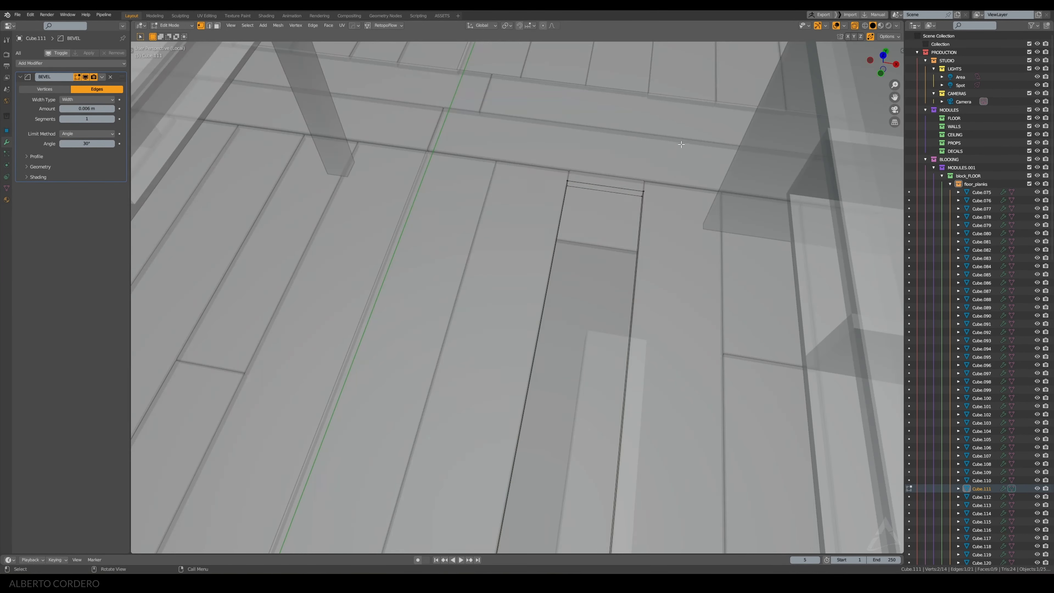
key(KP_7)
scroll(626, 193, up, 2)
key(g)
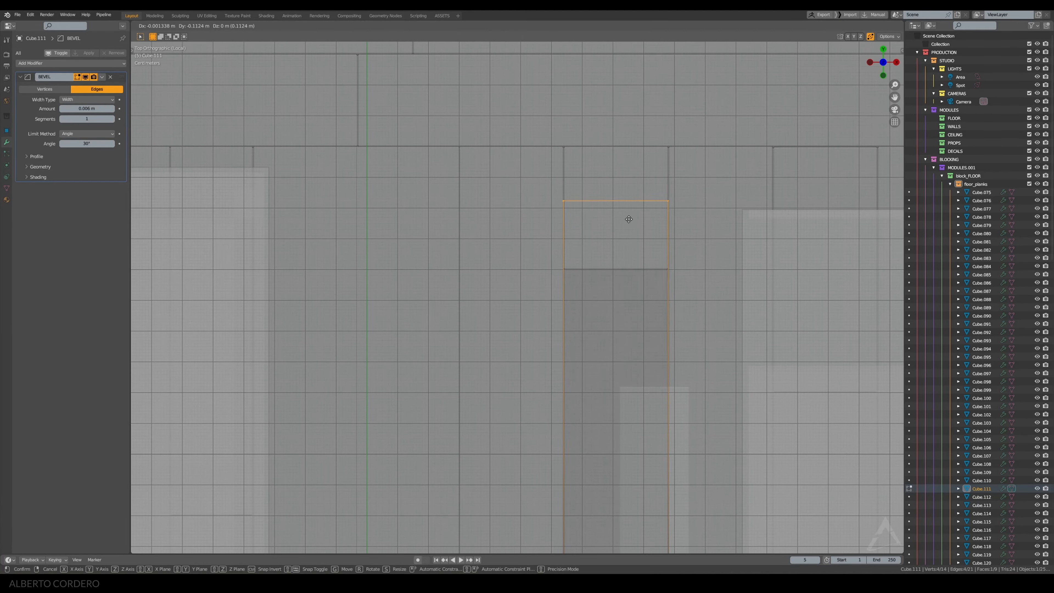
key(y)
scroll(622, 274, down, 1)
shift+middle_drag(598, 274, 520, 217)
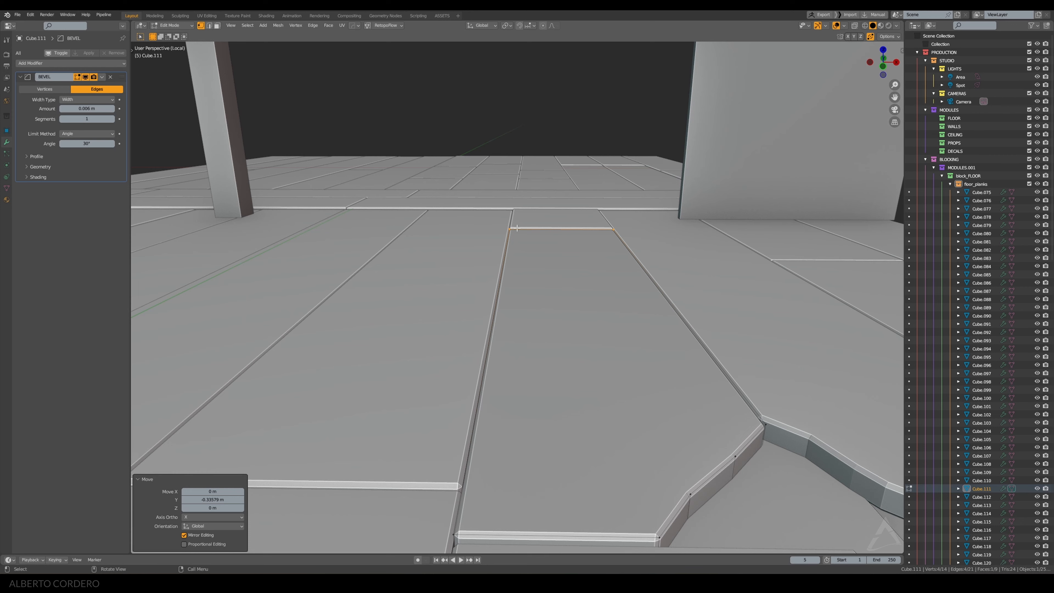
Cut both long sides of the broken plank midway and connect the new vertices across its faces
click(511, 229)
middle_drag(537, 235, 545, 261)
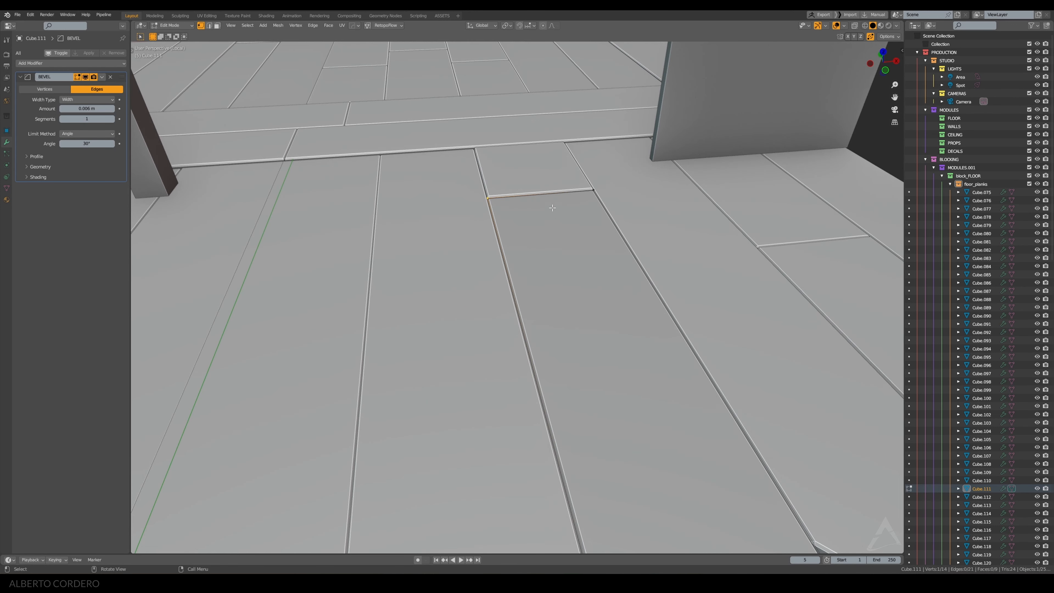
middle_drag(552, 207, 527, 245)
key(ctrl+r)
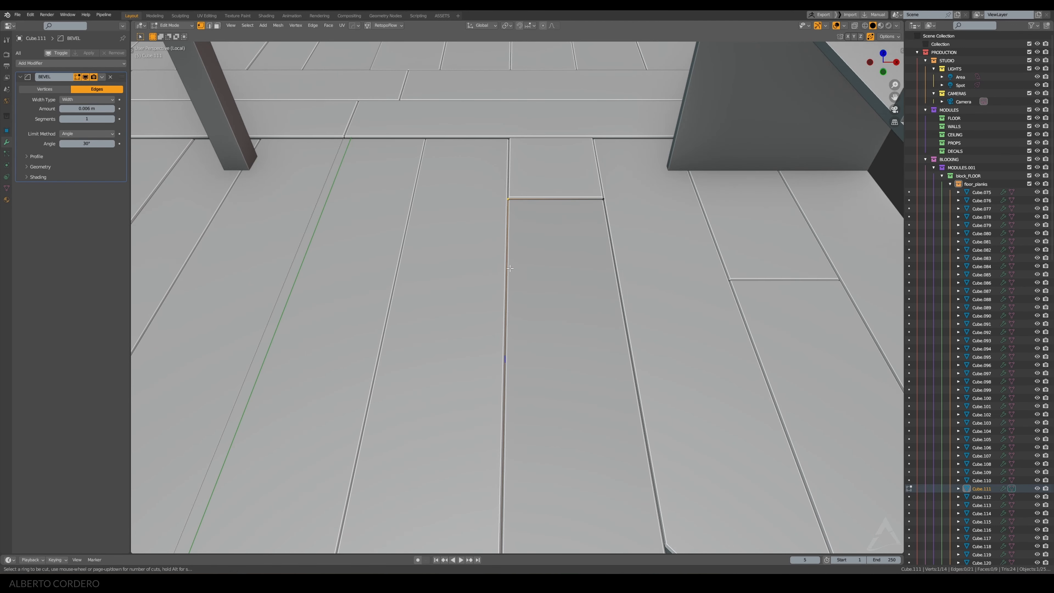
click(498, 274)
right_click(520, 327)
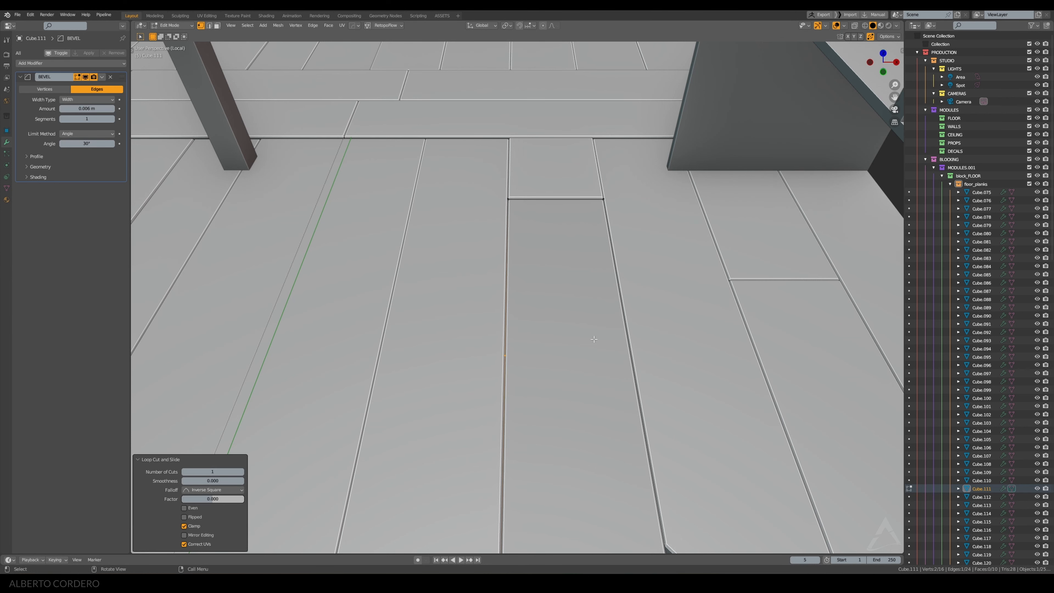
click(637, 365)
key(alt+z)
shift+click(506, 353)
middle_drag(506, 353, 522, 334)
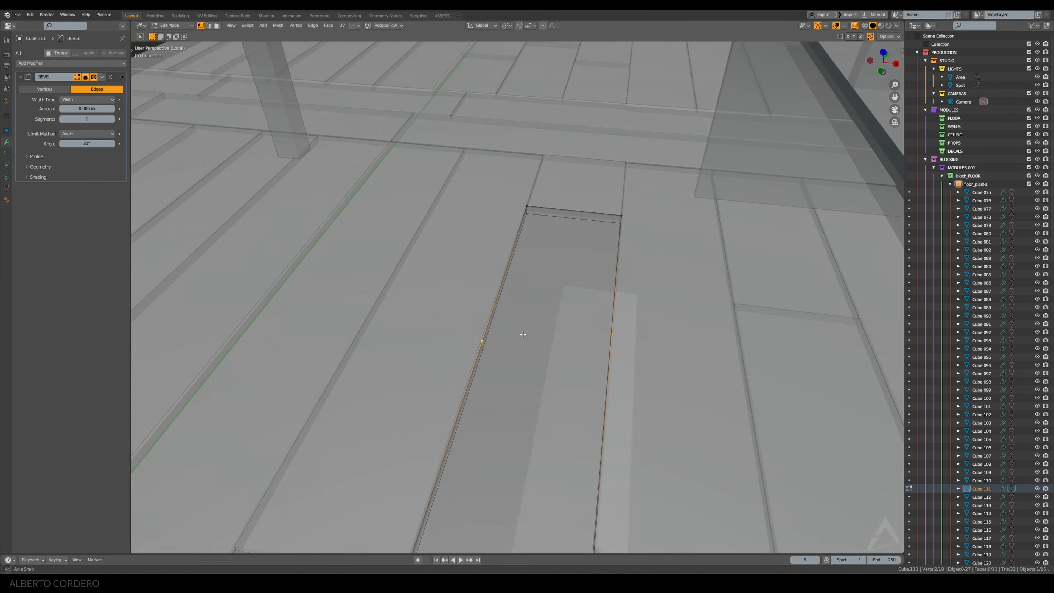
click(499, 360)
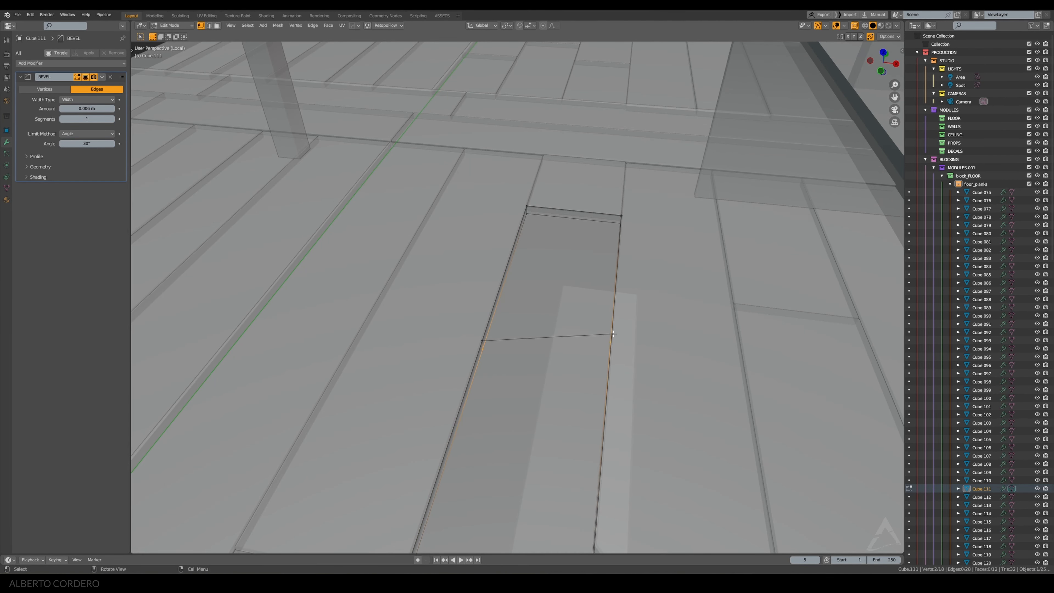
ctrl+click(596, 331)
Flatten the new crosswise cut with a Y scale of 0 and bevel it with three segments
key(KP_7)
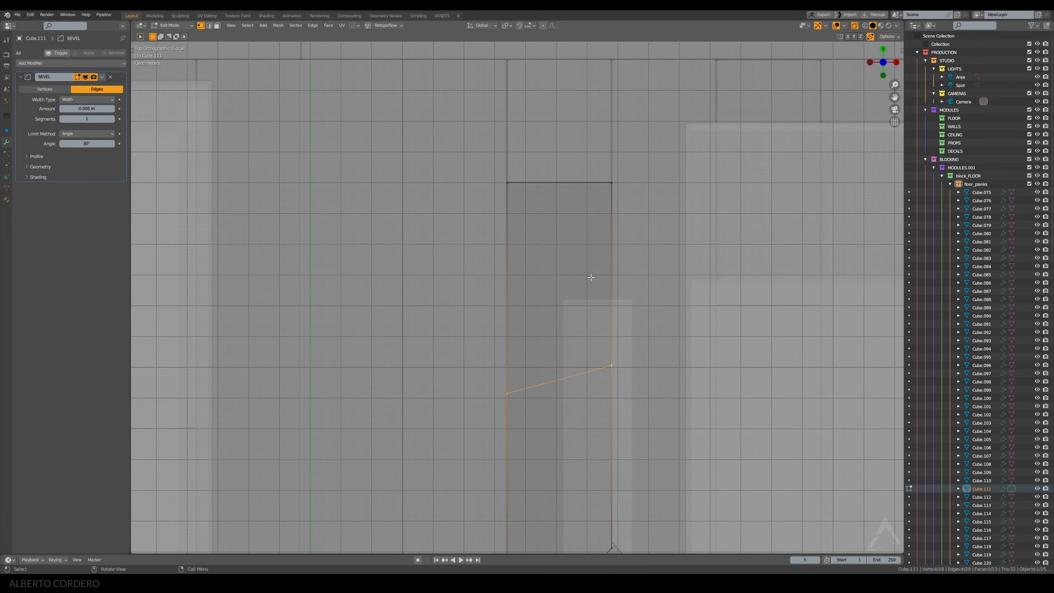
key(s)
key(y)
key(Return)
key(ctrl+b)
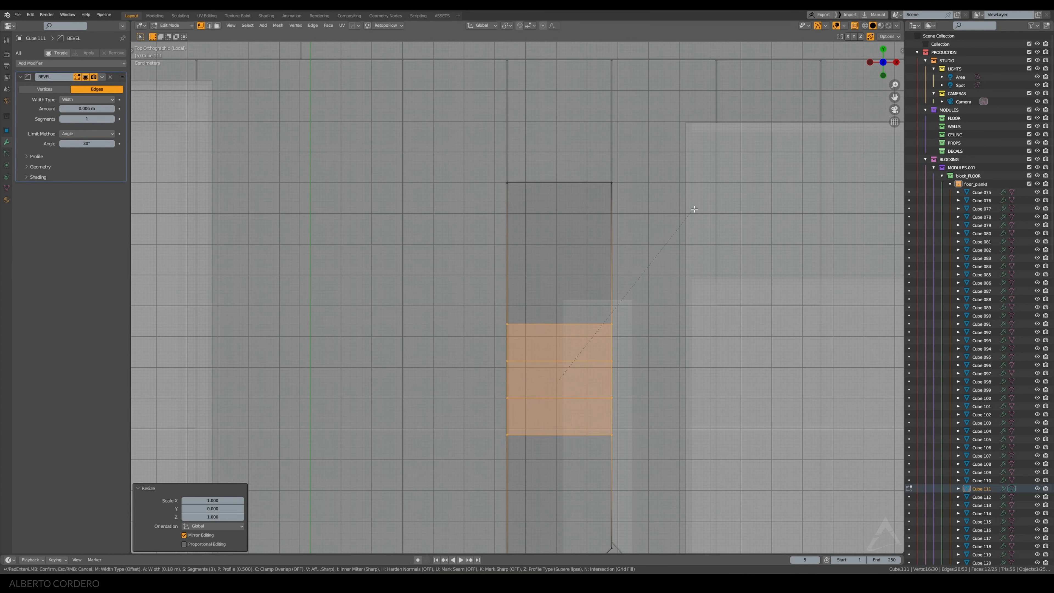
click(730, 162)
Add a lengthwise loop cut down the broken plank's middle and join its ends to the vertices of the broken edge
shift+middle_drag(730, 163, 576, 188)
key(ctrl+r)
click(555, 213)
right_click(555, 214)
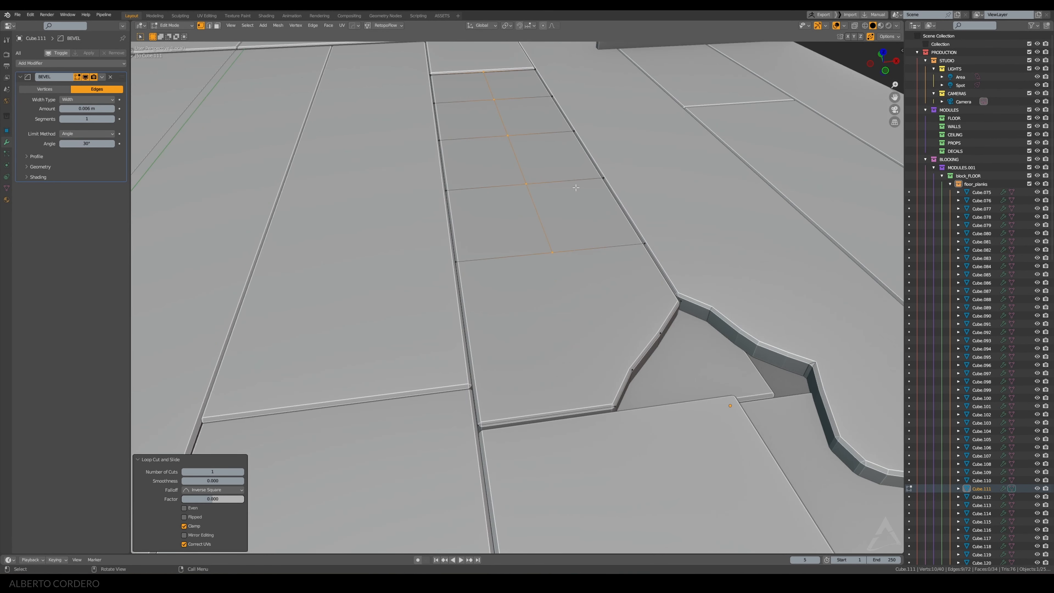
click(629, 367)
key(alt+z)
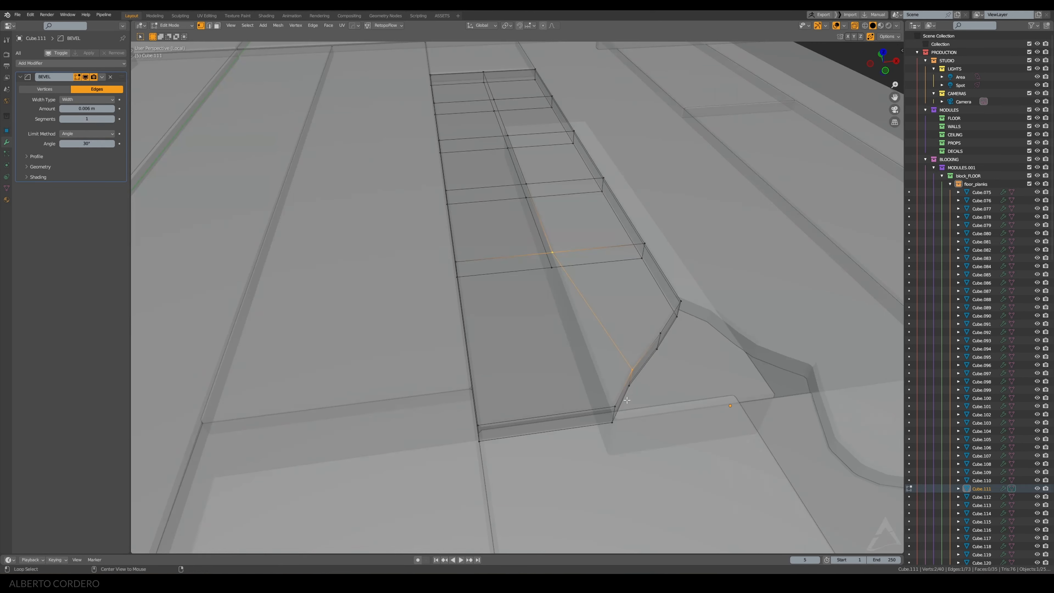
key(j)
key(j)
middle_drag(566, 211, 558, 216)
Lower the vertices along the broken plank's rear edge by a few millimetres on Z
key(alt+z)
middle_drag(437, 70, 503, 216)
key(g)
key(z)
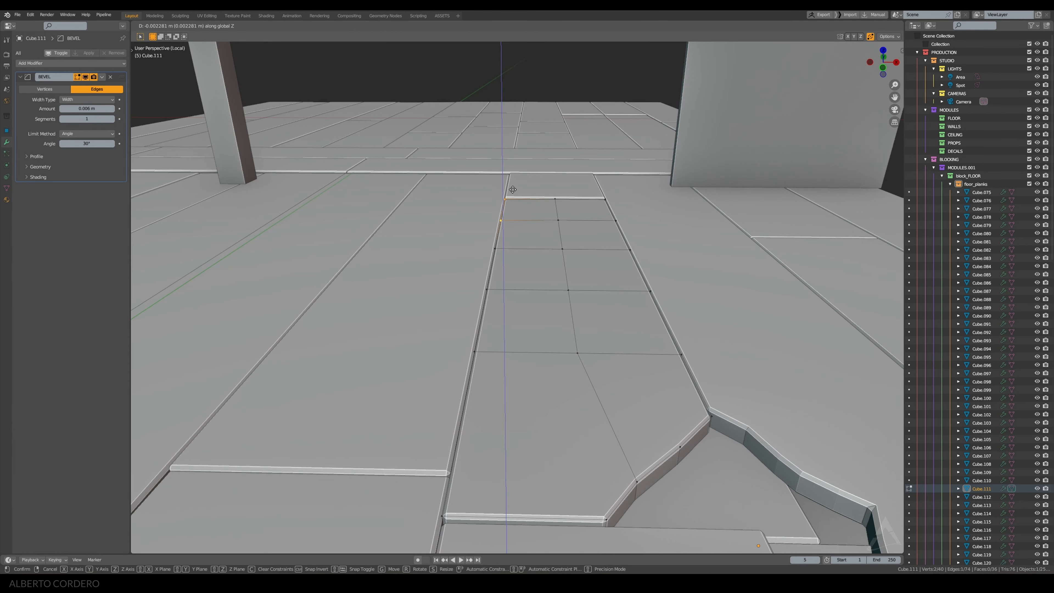
click(513, 198)
click(603, 200)
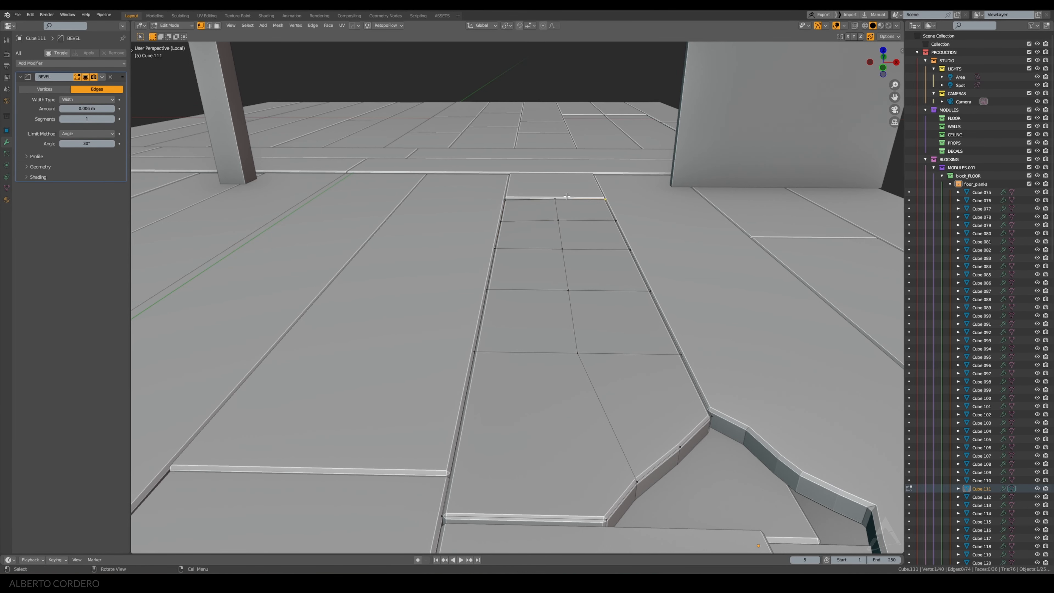
key(g)
key(z)
click(563, 196)
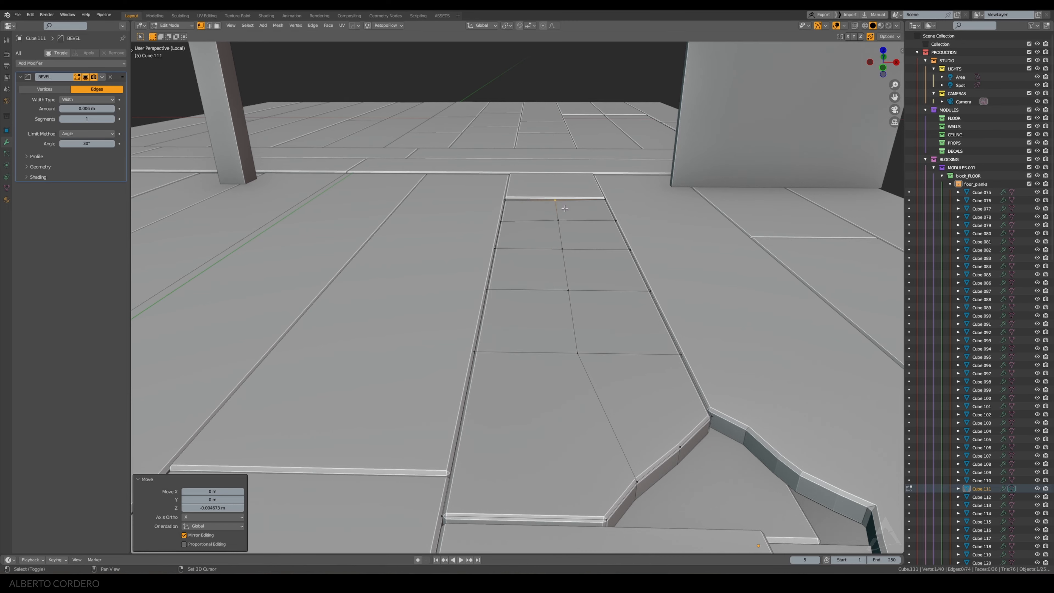
Lower two neighbouring vertices midway along the broken plank's intact long side on Z
middle_drag(564, 196, 475, 284)
click(475, 284)
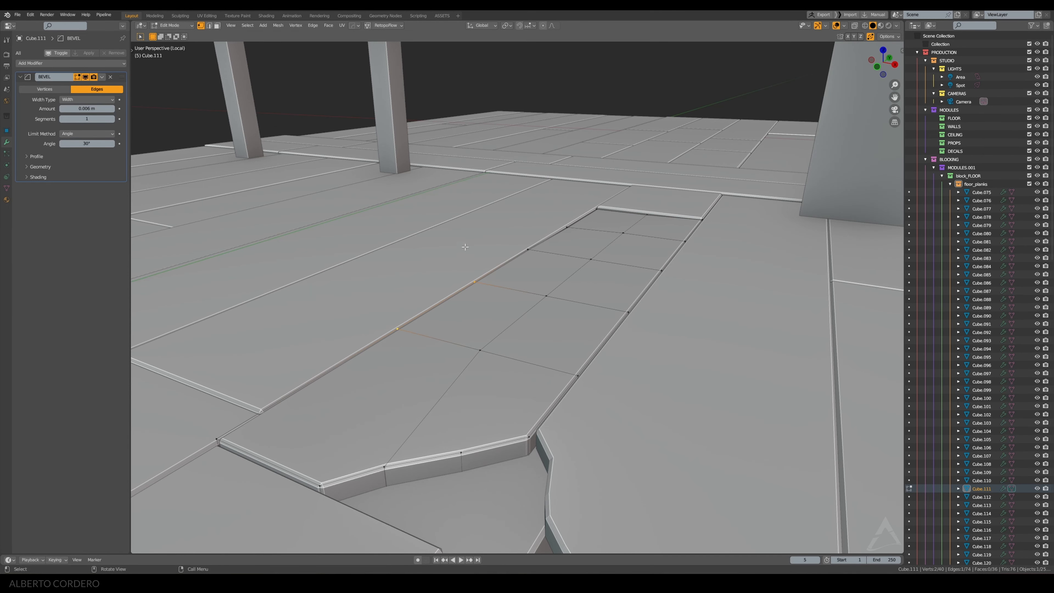
key(g)
key(z)
click(463, 280)
key(Tab)
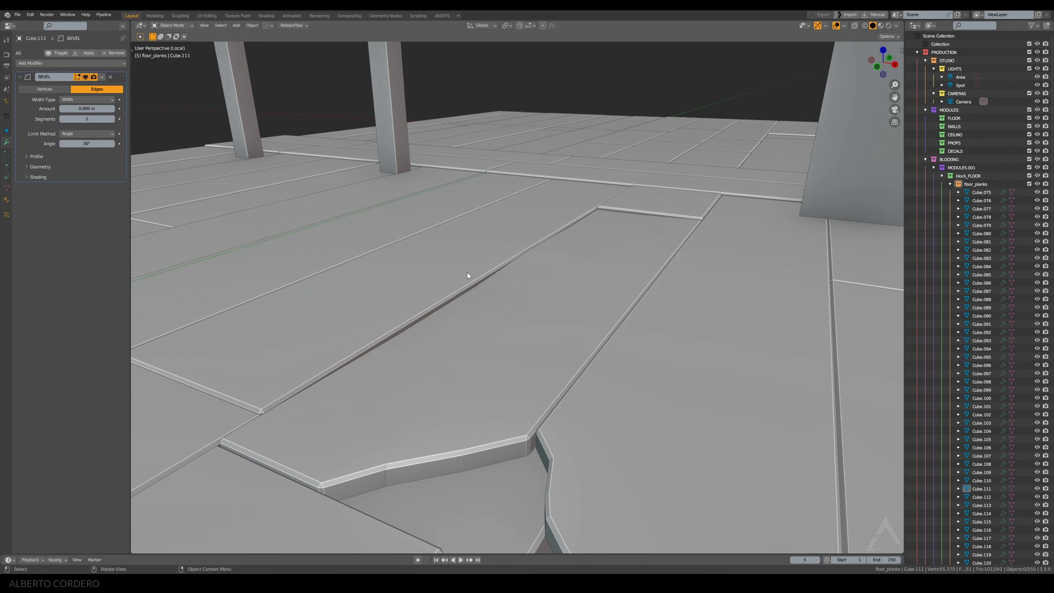
Add three crosswise loop cuts to the plank beside the broken plank's intact long side
key(KP_0)
scroll(581, 405, up, 2)
shift+middle_drag(581, 405, 539, 250)
scroll(538, 249, up, 4)
click(511, 216)
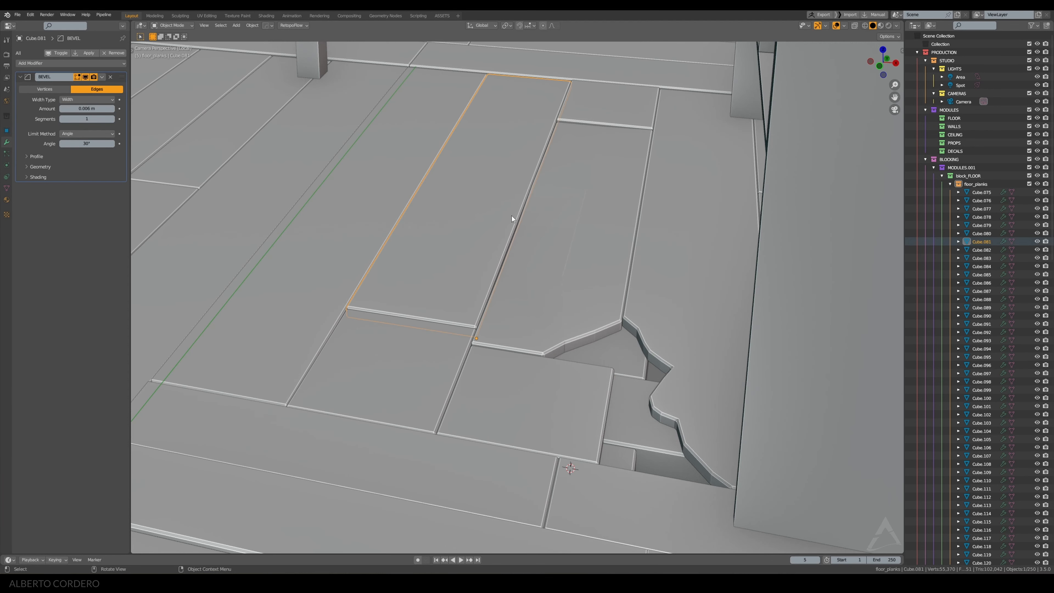
shift+click(546, 209)
click(495, 202)
key(Tab)
key(ctrl+r)
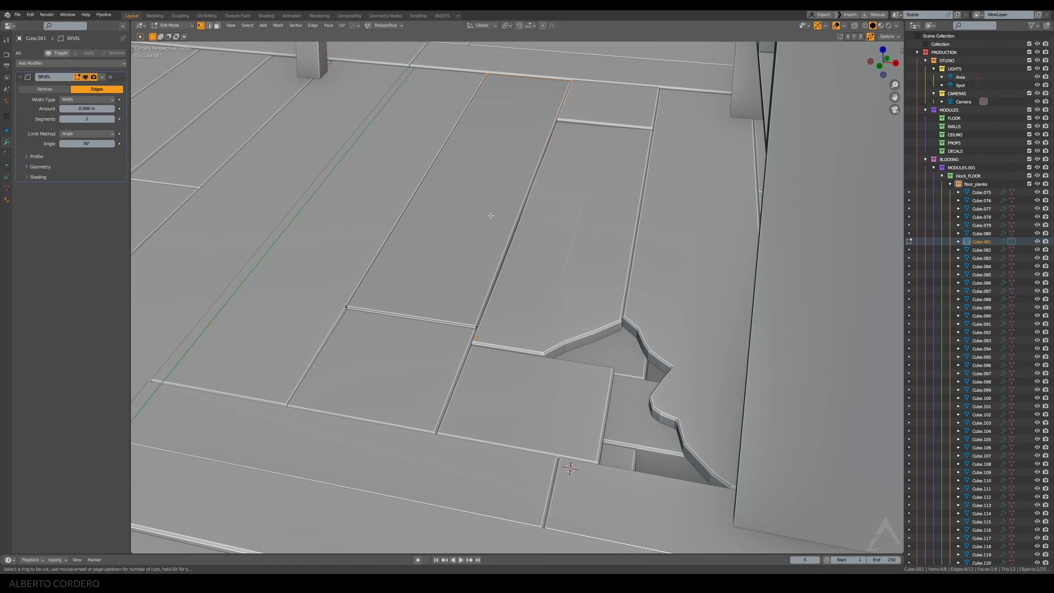
scroll(539, 218, up, 2)
click(544, 218)
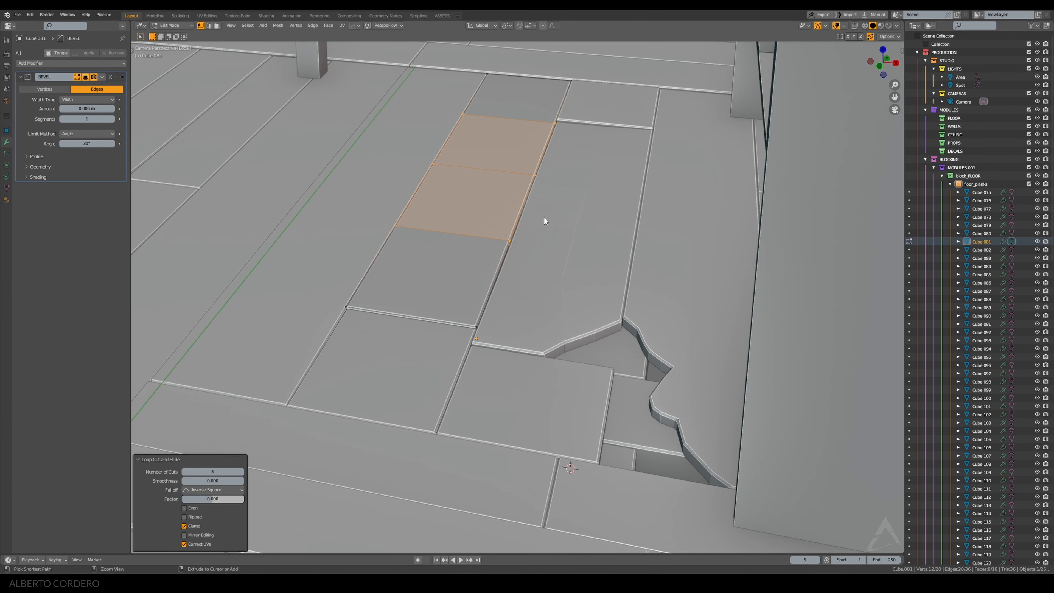
Edit both planks together and move the vertices midway along their shared joint about 0.009 m along X
key(Tab)
shift+click(545, 217)
key(Tab)
key(alt+z)
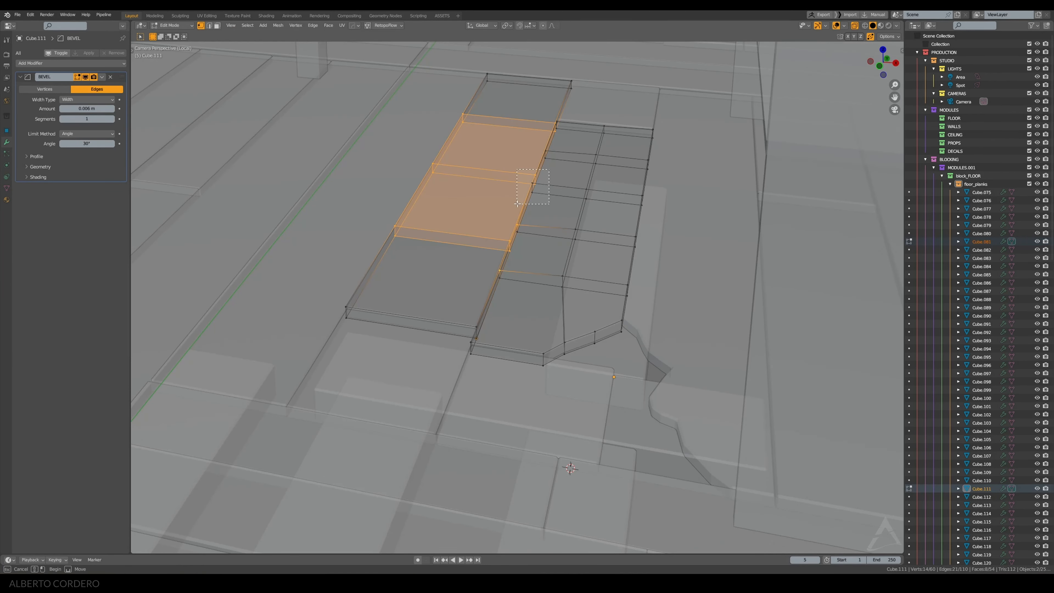
alt+click(539, 197)
key(alt+z)
key(g)
key(x)
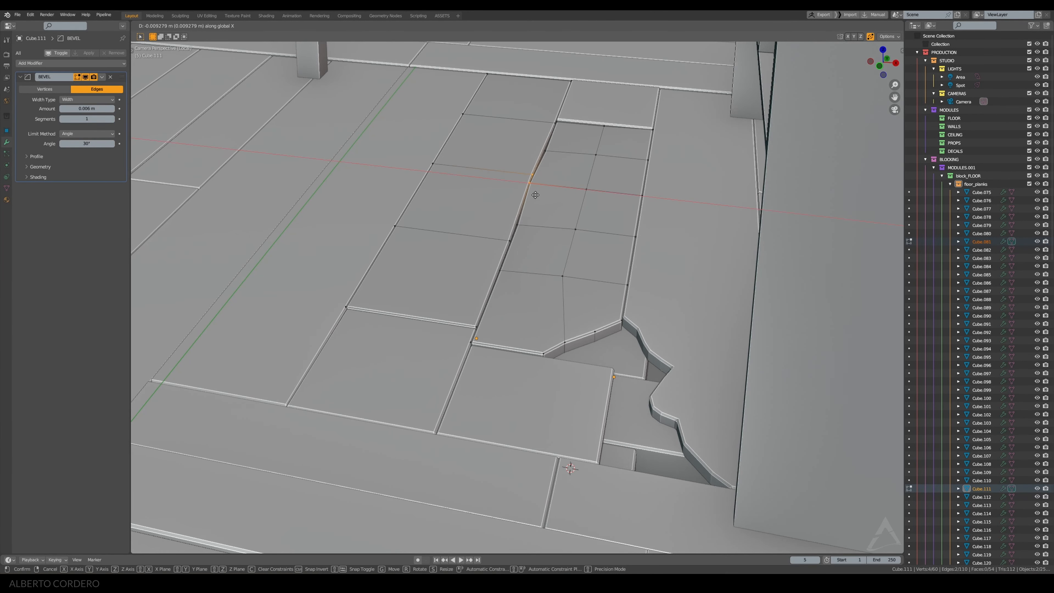
click(536, 194)
Move the vertices nearer the front of the planks' shared joint about -0.016 m along X
key(alt+z)
click(540, 166)
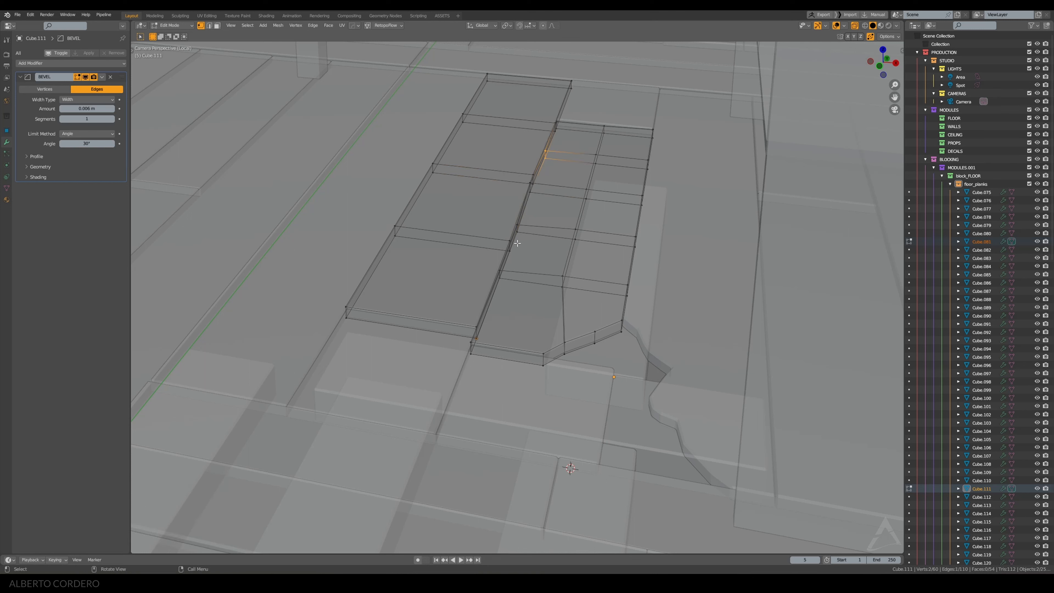
drag(518, 239, 470, 297)
key(g)
key(x)
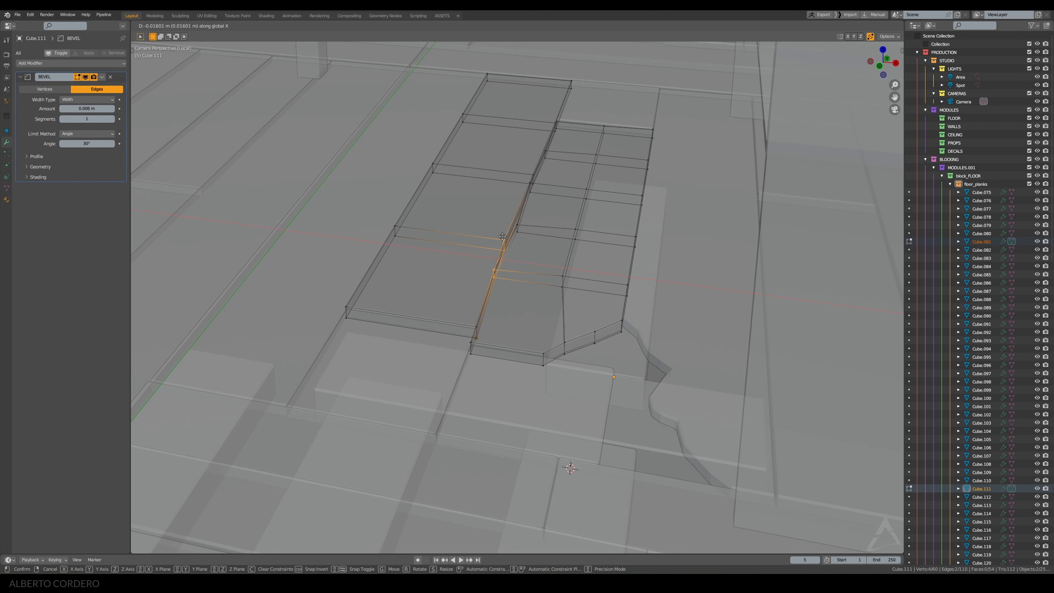
click(503, 236)
key(Tab)
key(alt+z)
key(alt+a)
Shift the broken plank's mid-joint vertices slightly in negative X to narrow the gap beside the neighbouring plank
middle_drag(525, 212, 534, 233)
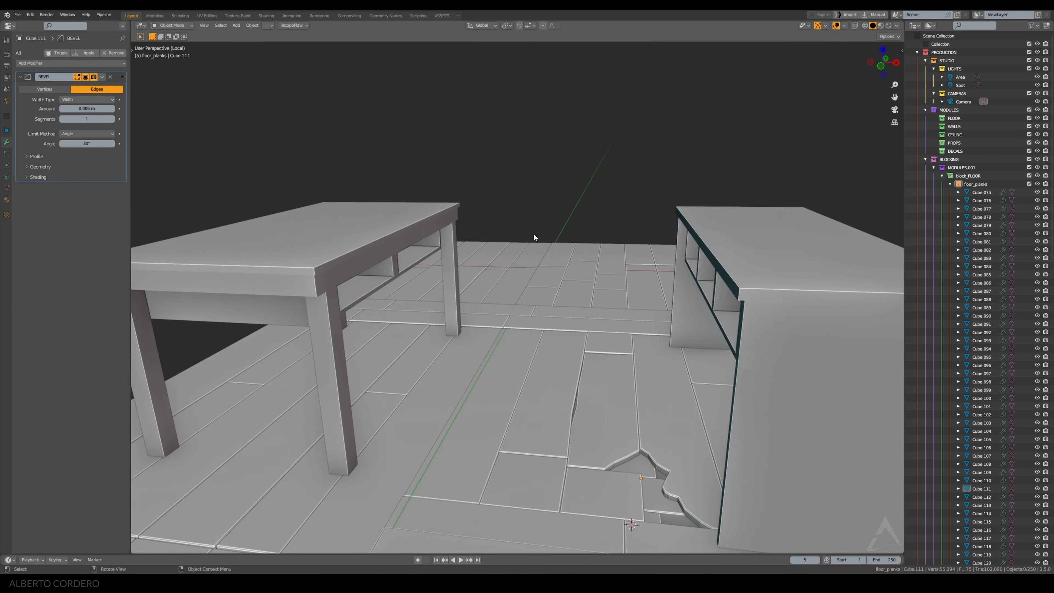
middle_drag(555, 311, 566, 332)
shift+middle_drag(598, 373, 577, 230)
click(624, 175)
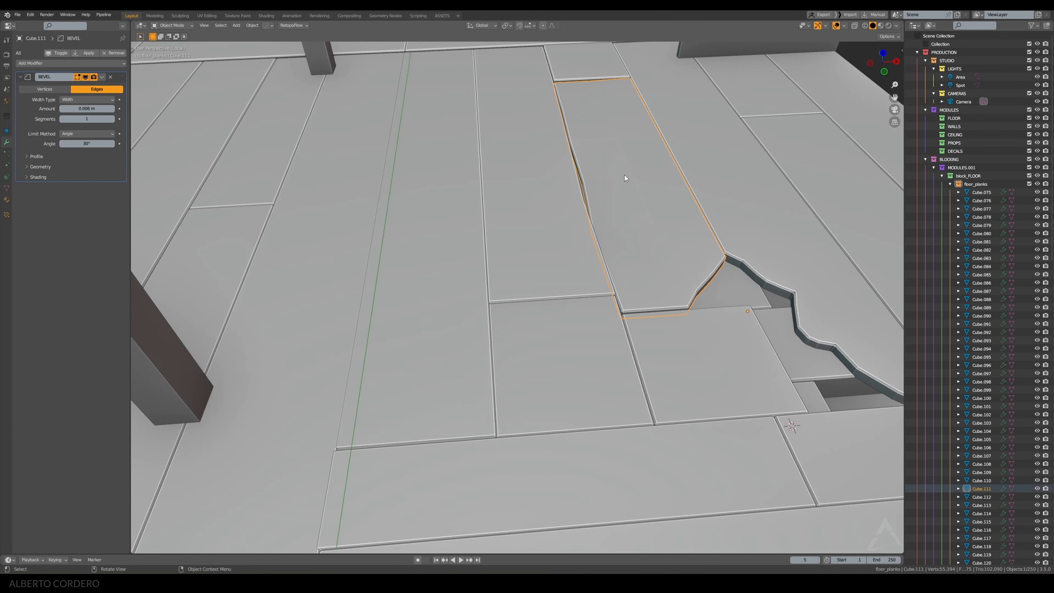
key(Tab)
middle_drag(611, 177, 618, 192)
key(alt+z)
drag(616, 189, 598, 212)
key(alt+z)
scroll(614, 207, up, 1)
key(g)
key(x)
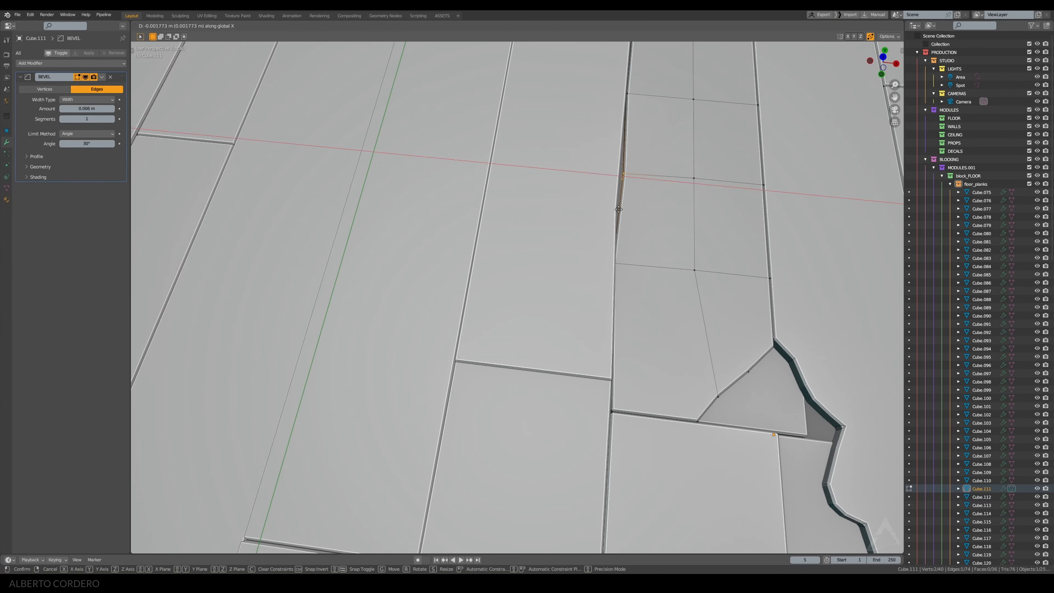
click(608, 211)
key(Tab)
Edit the long plank by the Y axis together with its neighbour and add two crosswise loop cuts level with the neighbour's cuts
scroll(593, 222, down, 3)
middle_drag(587, 225, 581, 198)
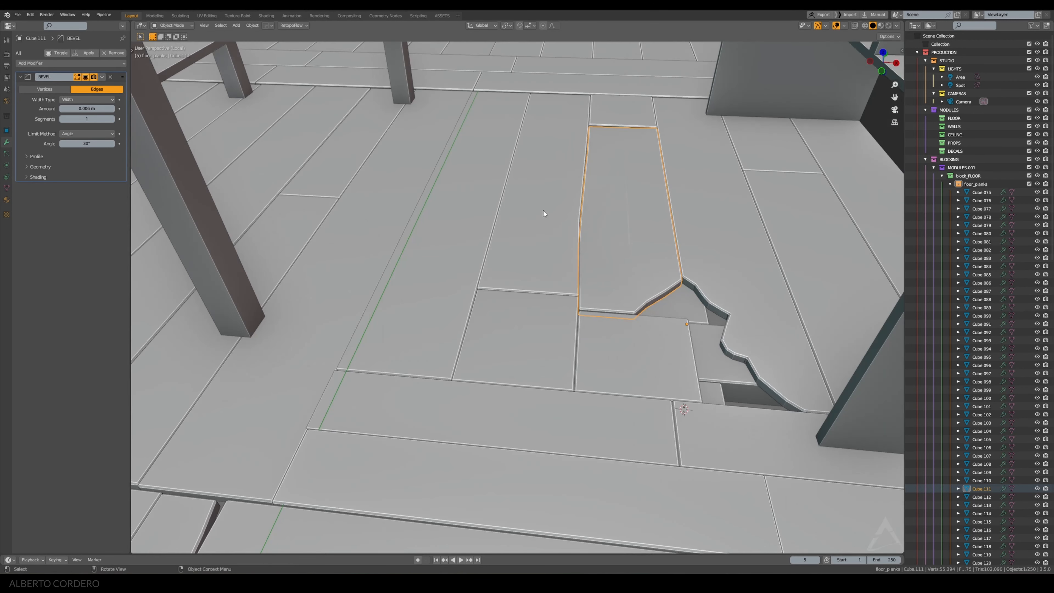
click(481, 246)
shift+click(520, 209)
key(Tab)
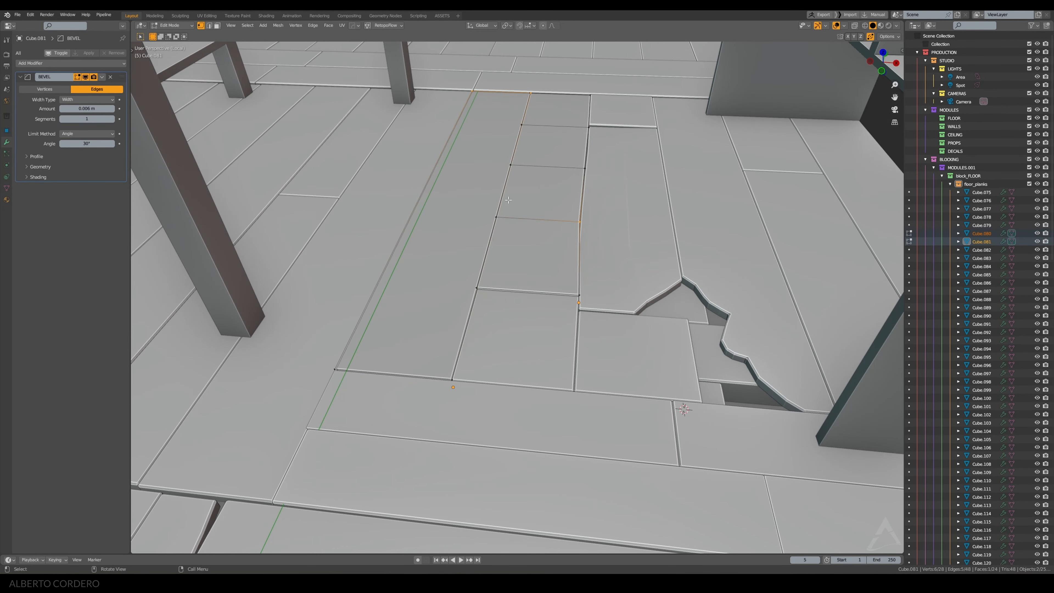
scroll(453, 223, up, 2)
key(ctrl+r)
click(424, 179)
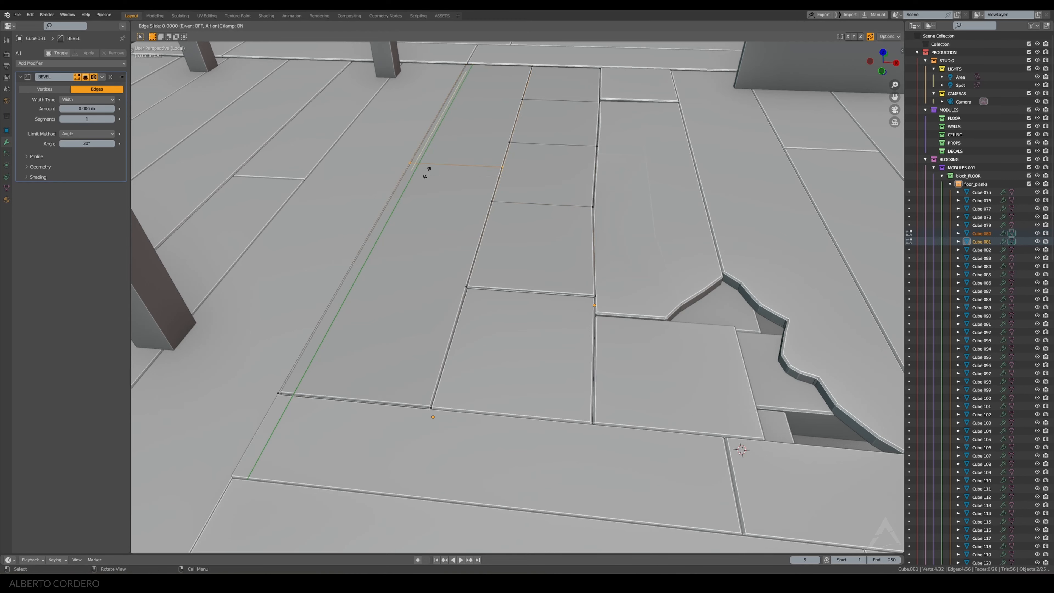
click(418, 212)
scroll(465, 229, up, 2)
shift+middle_drag(465, 229, 468, 265)
key(ctrl+r)
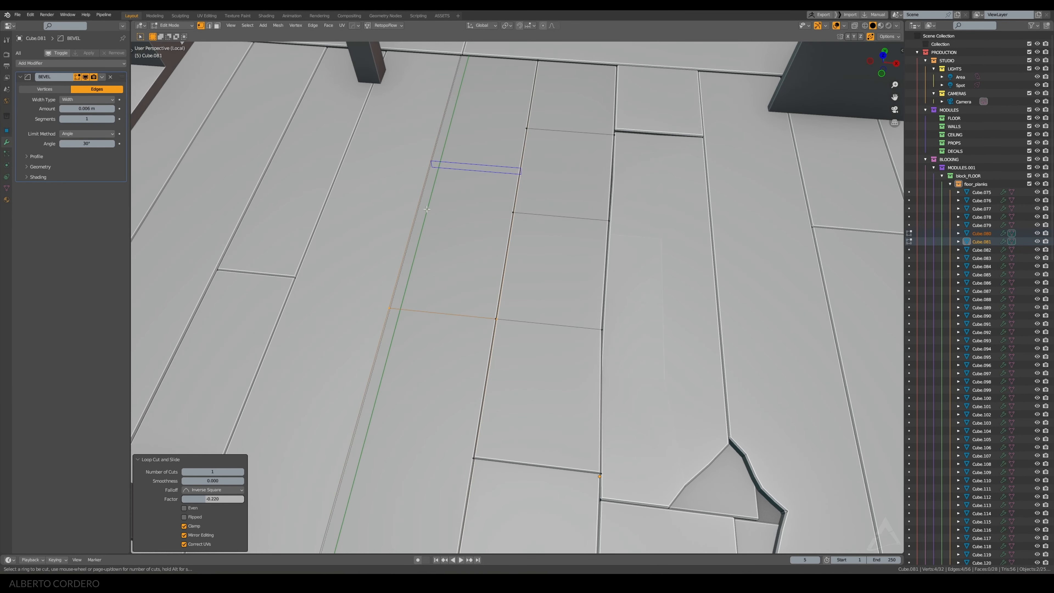
click(426, 206)
click(419, 249)
Add two more crosswise loop cuts to the long plank, level with the neighbour's farthest cut and with the short plank's end joint
key(ctrl+r)
click(453, 140)
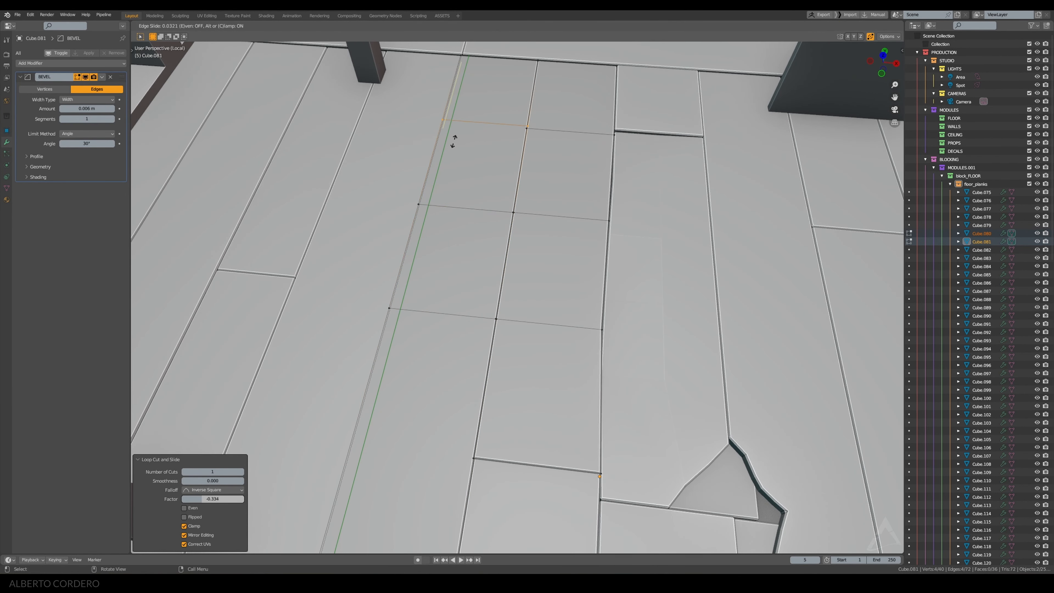
click(452, 144)
scroll(452, 144, down, 1)
key(ctrl+r)
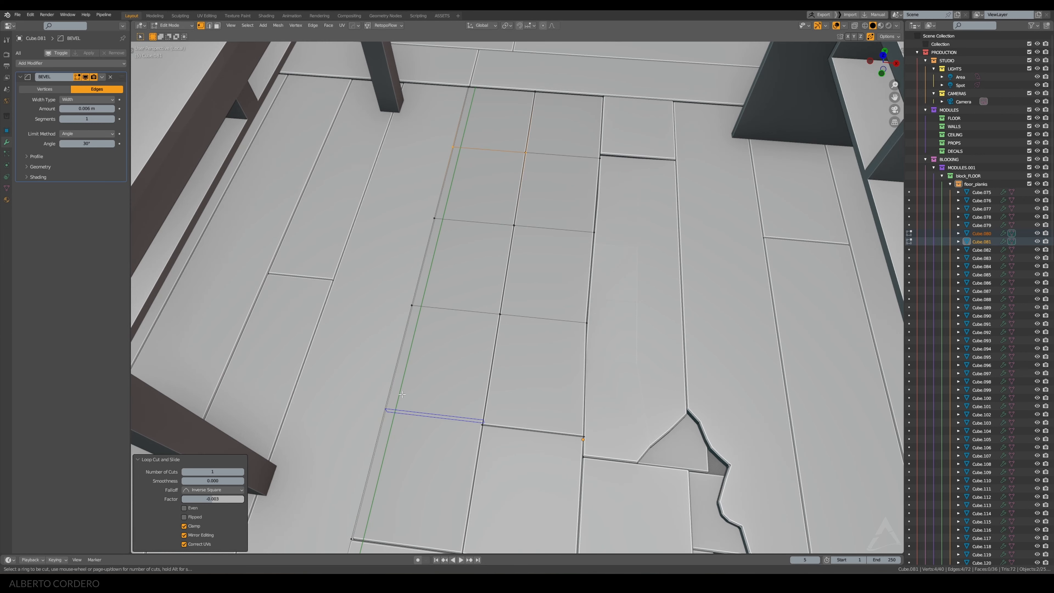
click(392, 406)
click(392, 405)
shift+middle_drag(486, 260, 569, 259)
scroll(502, 219, up, 1)
Add the short front plank to the two selected planks and isolate all three
key(Tab)
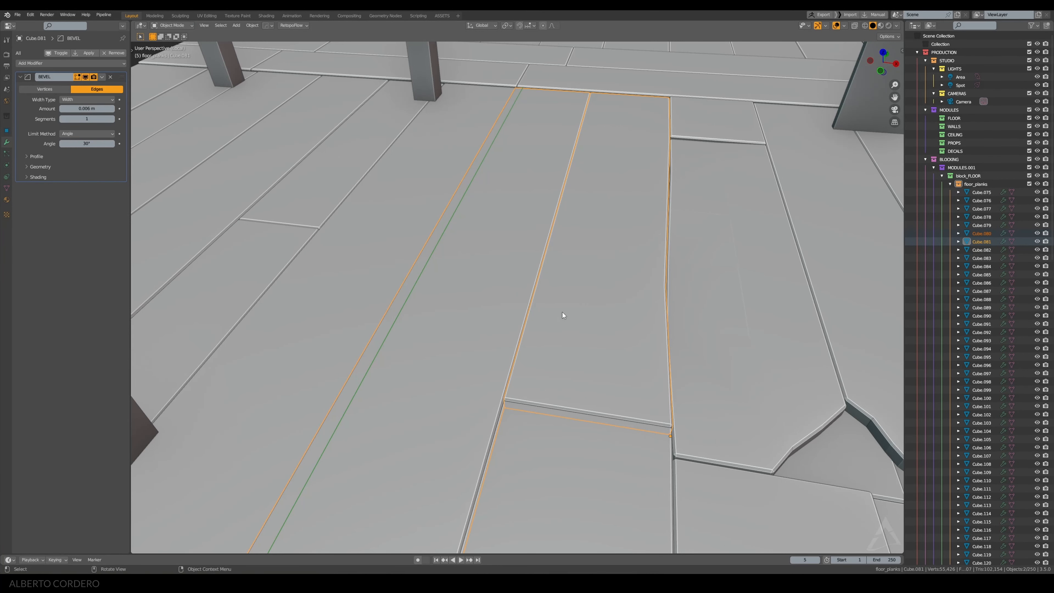
shift+click(553, 420)
scroll(535, 277, down, 1)
key(shift+h)
middle_drag(554, 269, 545, 242)
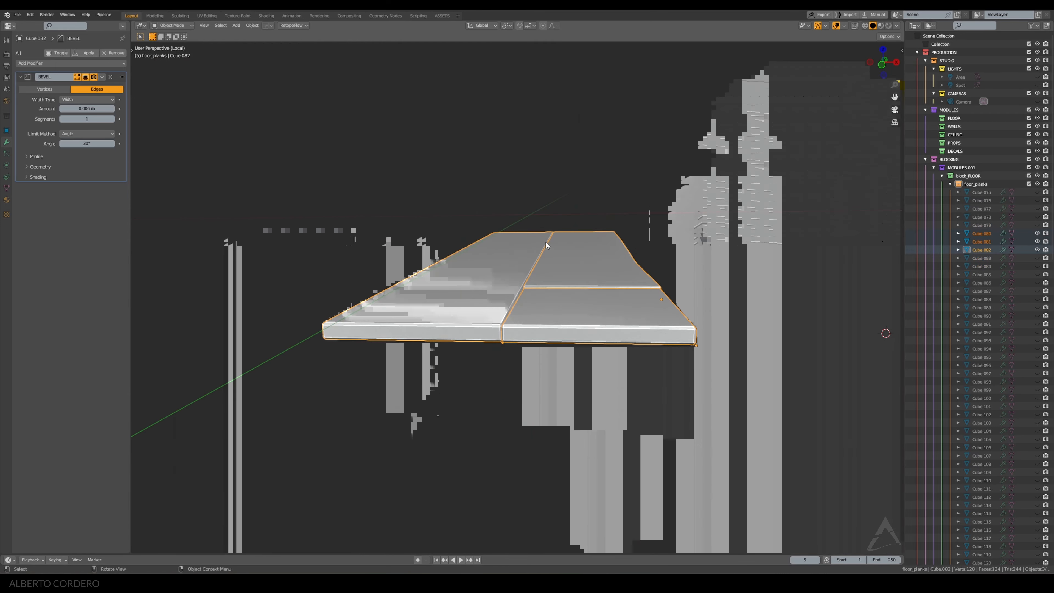
Add centred loop cuts to the long plank, one around its mid-thickness and one lengthwise along its middle
click(466, 308)
key(Tab)
key(alt+z)
key(KP_1)
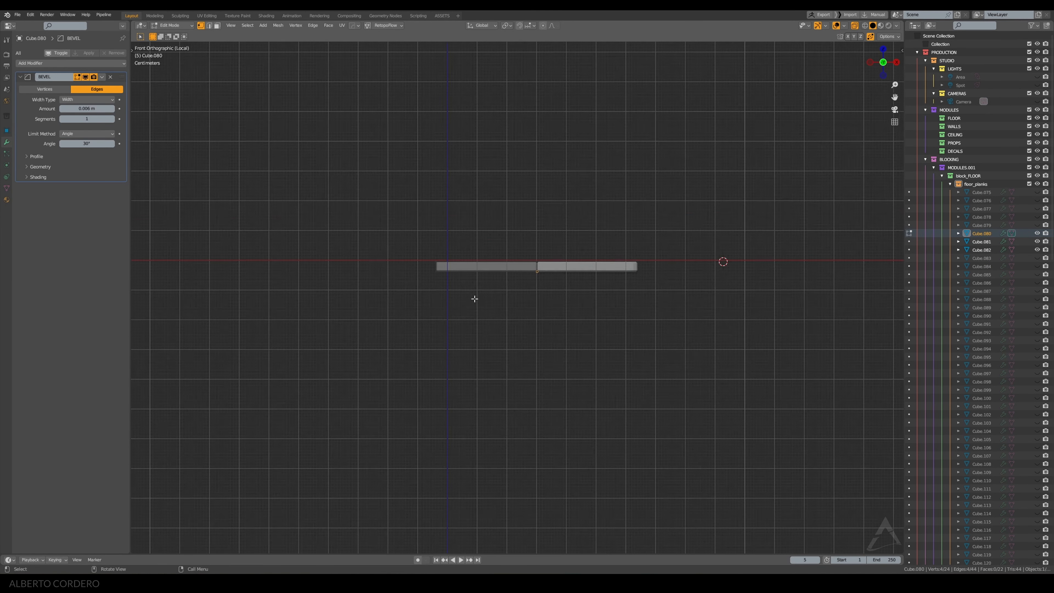
key(ctrl+r)
click(535, 266)
right_click(536, 265)
mouse_move(540, 245)
middle_down()
mouse_move(545, 264)
mouse_move(537, 245)
middle_up()
scroll(546, 264, up, 2)
key(alt+z)
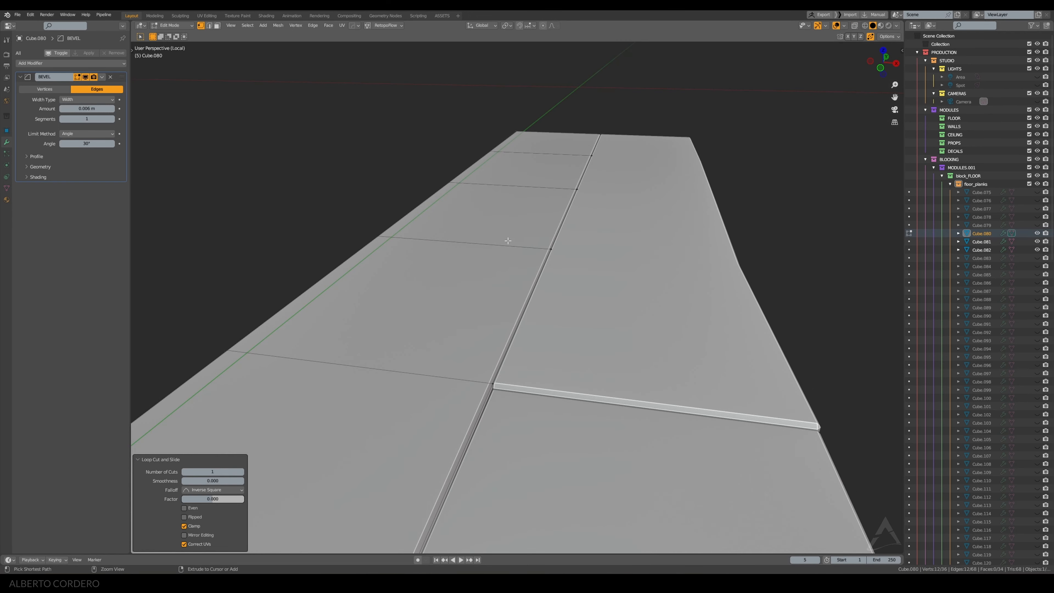
key(ctrl+r)
click(501, 239)
right_click(504, 239)
click(539, 237)
scroll(541, 237, up, 1)
key(g)
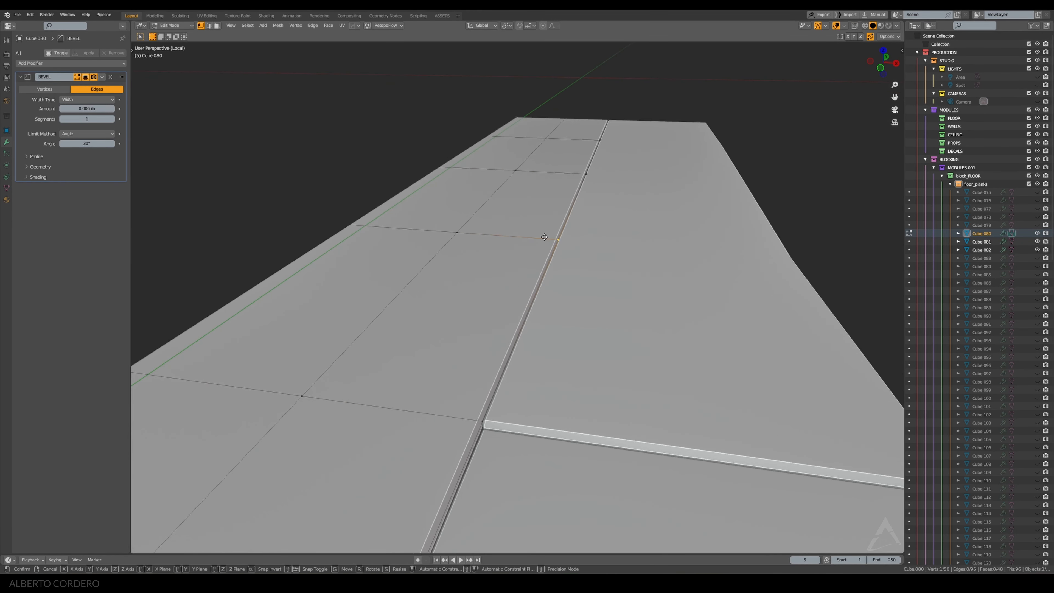
key(g)
right_click(484, 236)
key(ctrl+r)
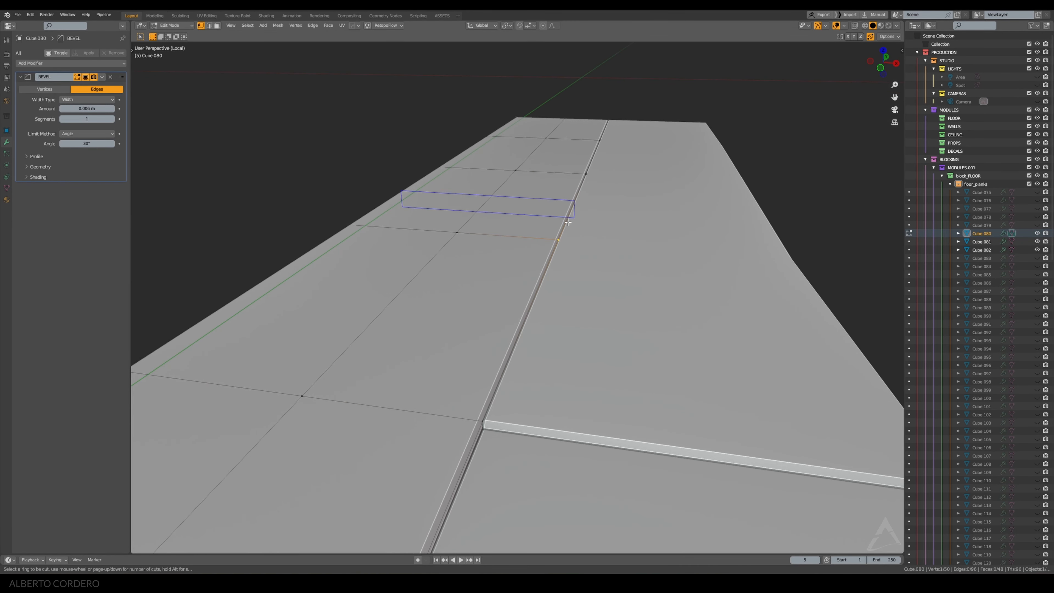
right_click(570, 219)
Bevel the long plank's second crosswise edge loop from the front with two segments, about 0.3 m wide
alt+click(517, 233)
middle_drag(525, 238, 497, 257)
key(ctrl+b)
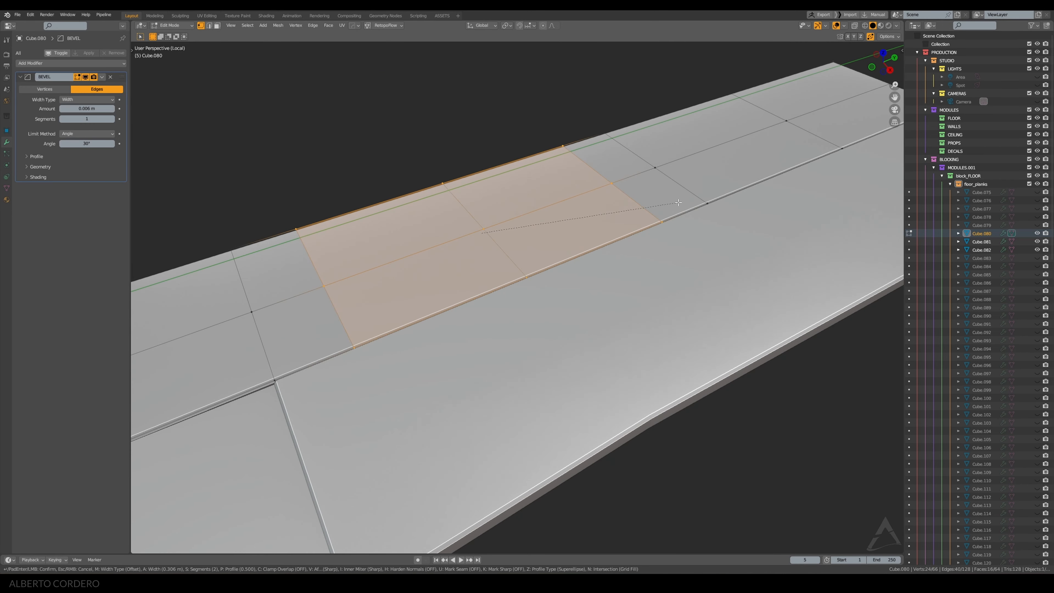
click(662, 213)
key(alt+a)
Move the upper joint-edge vertex at the middle of the bevelled loops about -0.015 m along X
scroll(571, 242, up, 2)
click(582, 241)
middle_drag(583, 241, 598, 247)
key(g)
key(y)
key(x)
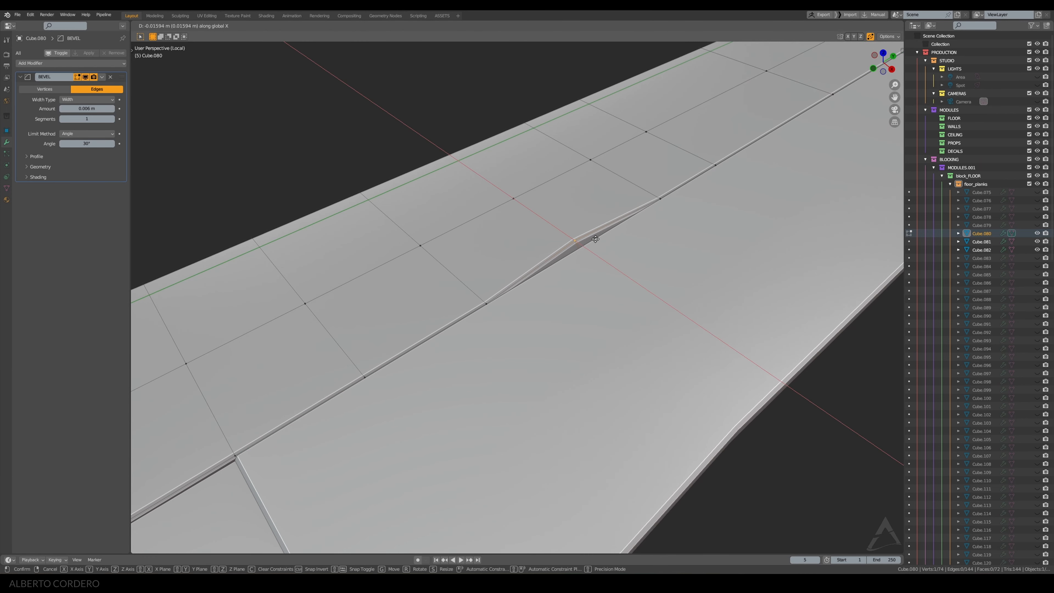
click(595, 239)
Move the next upper joint-edge vertex toward the front about -0.011 m along X and finish editing the long plank
middle_drag(594, 239, 643, 198)
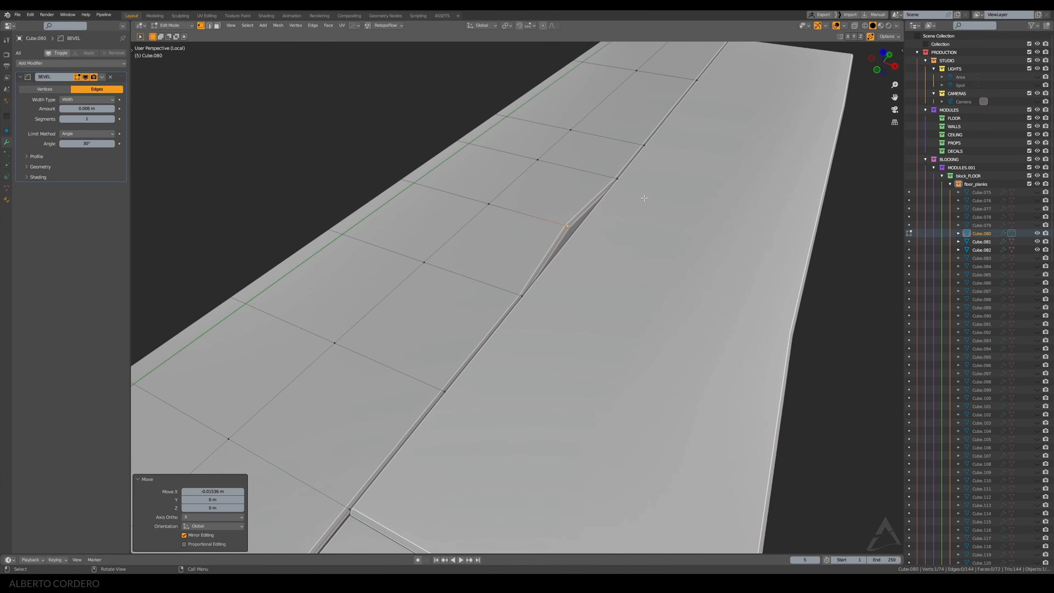
click(521, 280)
key(g)
key(x)
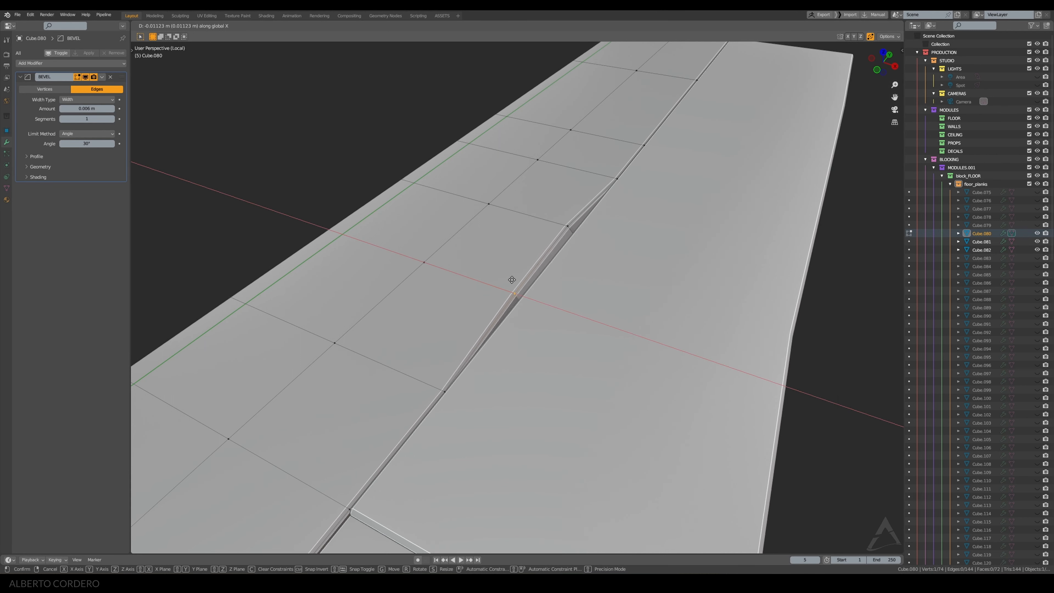
click(512, 280)
key(Tab)
scroll(588, 264, down, 4)
key(alt+a)
middle_drag(589, 264, 447, 262)
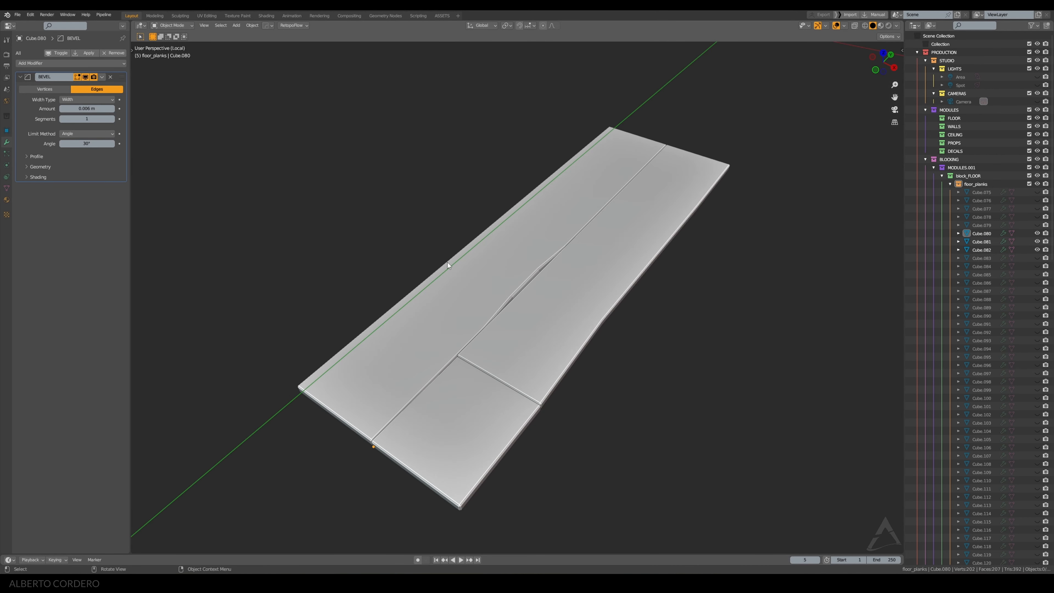
Open the long plank for editing and select two adjacent upper vertices on its outer side edge
click(435, 336)
key(Tab)
middle_drag(411, 305, 439, 295)
scroll(439, 295, up, 3)
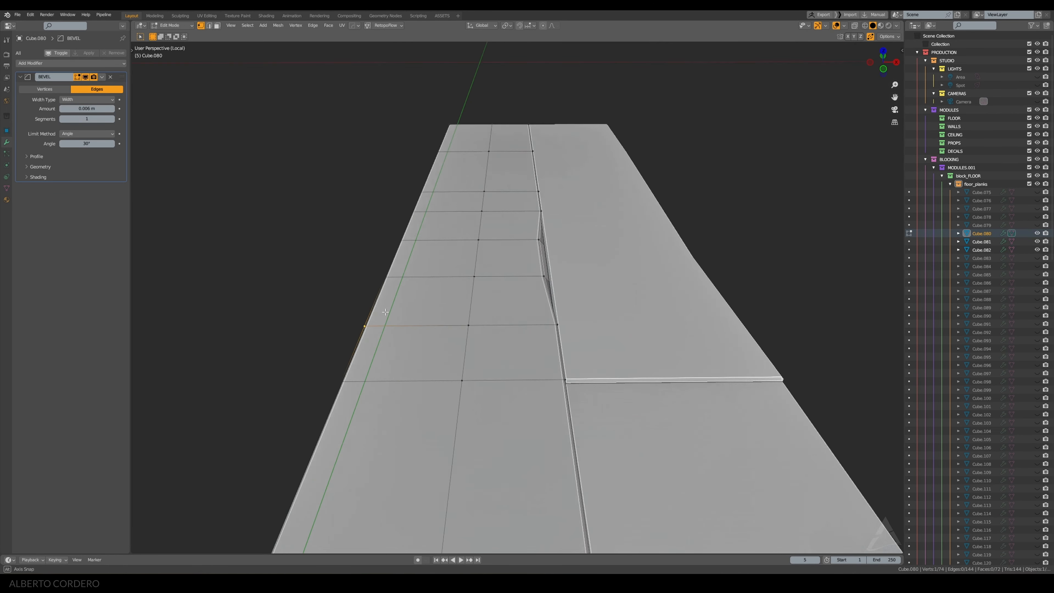
middle_drag(373, 350, 441, 281)
scroll(415, 271, up, 1)
Try to lower the two outer-edge vertices along Z and undo the move
key(g)
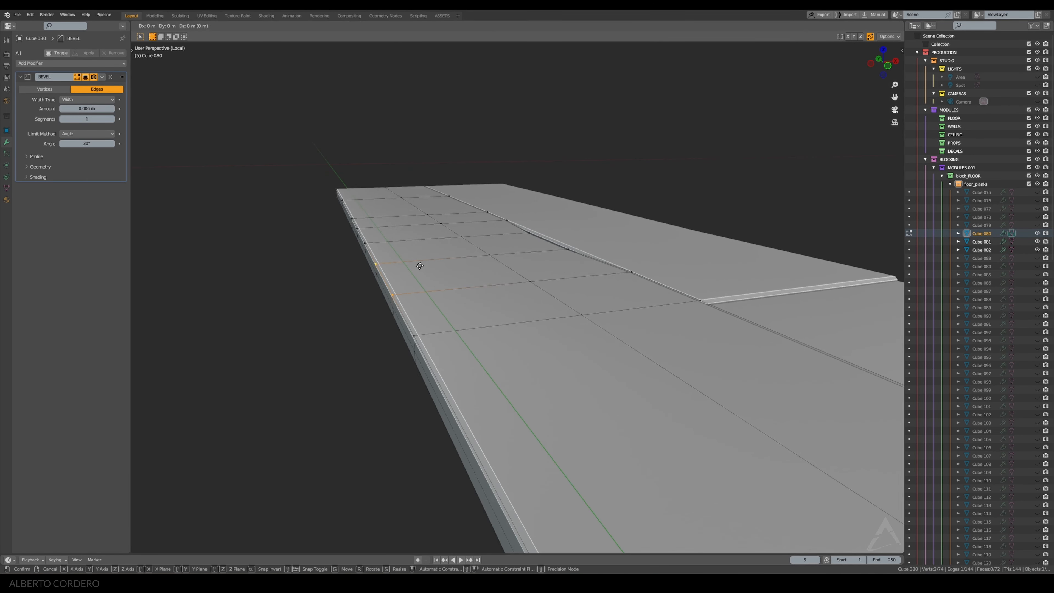
key(z)
click(420, 293)
key(ctrl+z)
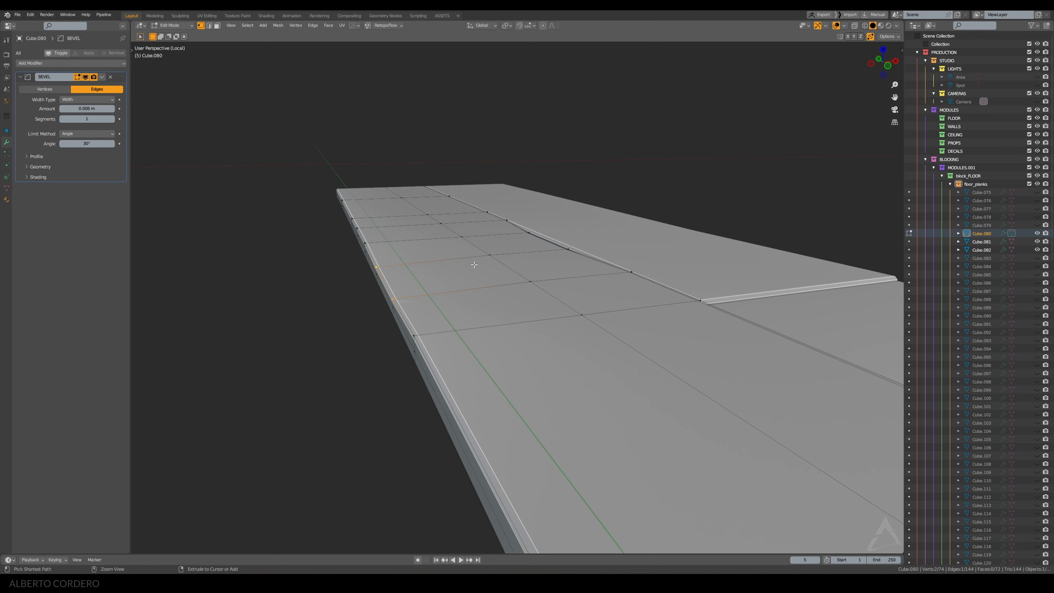
Move the two outer-edge vertices of the long plank about 0.009 m along X
key(g)
key(x)
click(457, 264)
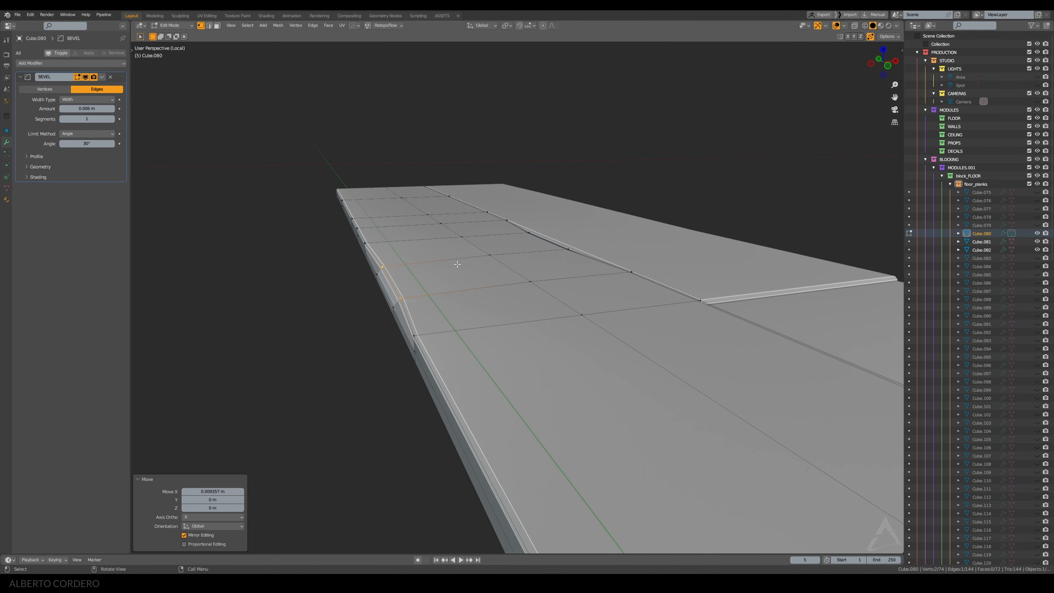
Leave editing, shade the long plank smooth and enable Auto Smooth for it
key(Tab)
right_click(458, 259)
click(460, 257)
mouse_move(460, 257)
middle_down()
mouse_move(478, 256)
mouse_move(476, 247)
middle_up()
key(shift+z)
click(461, 314)
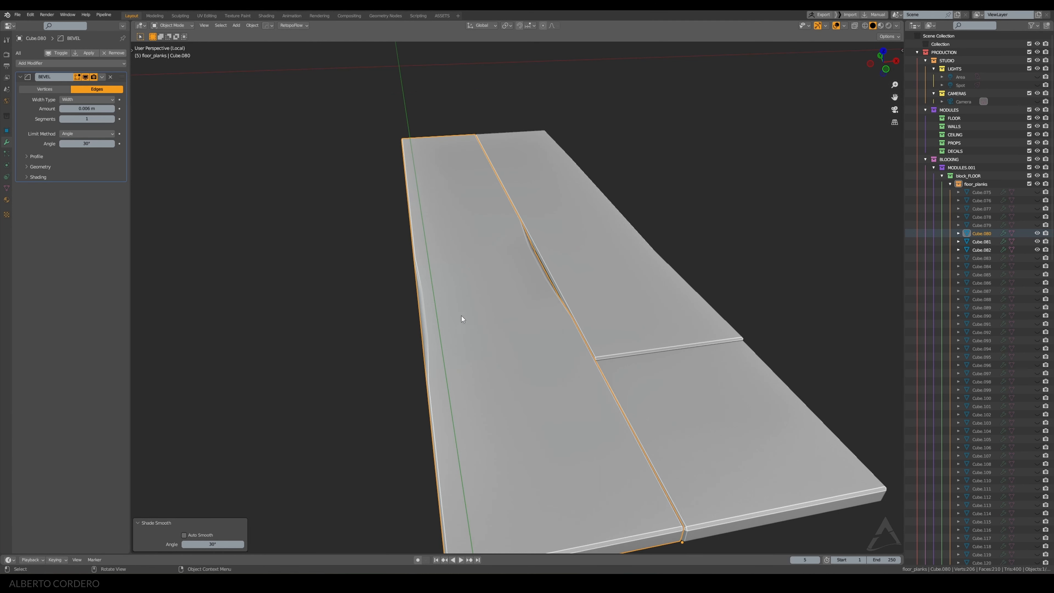
Add a Weighted Normal modifier to the long plank and return to the camera view
key(q)
mouse_move(485, 254)
click(582, 320)
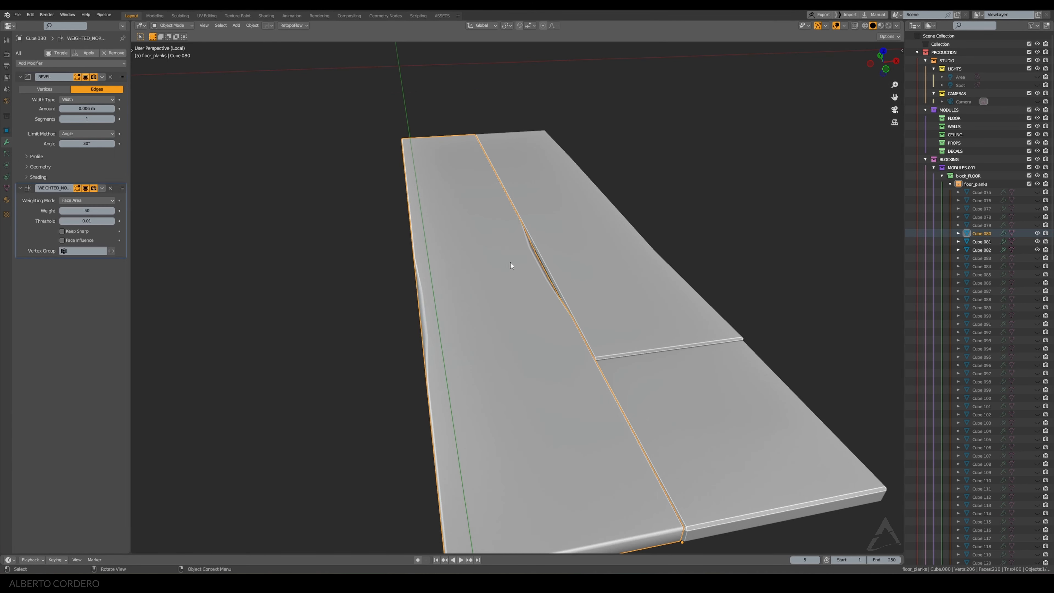
scroll(516, 256, down, 3)
key(alt+a)
middle_drag(521, 251, 475, 250)
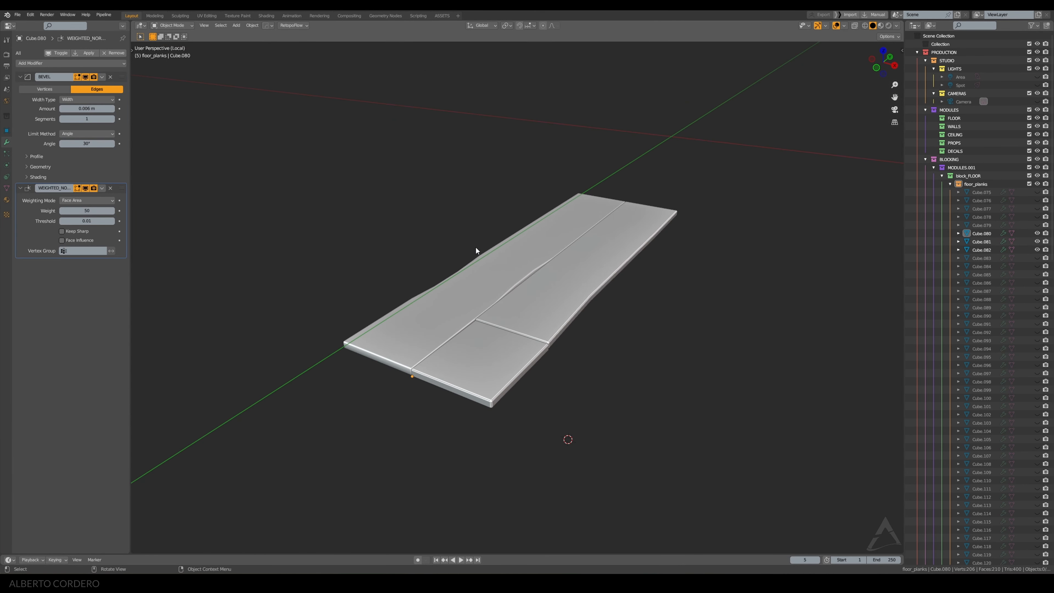
key(KP_0)
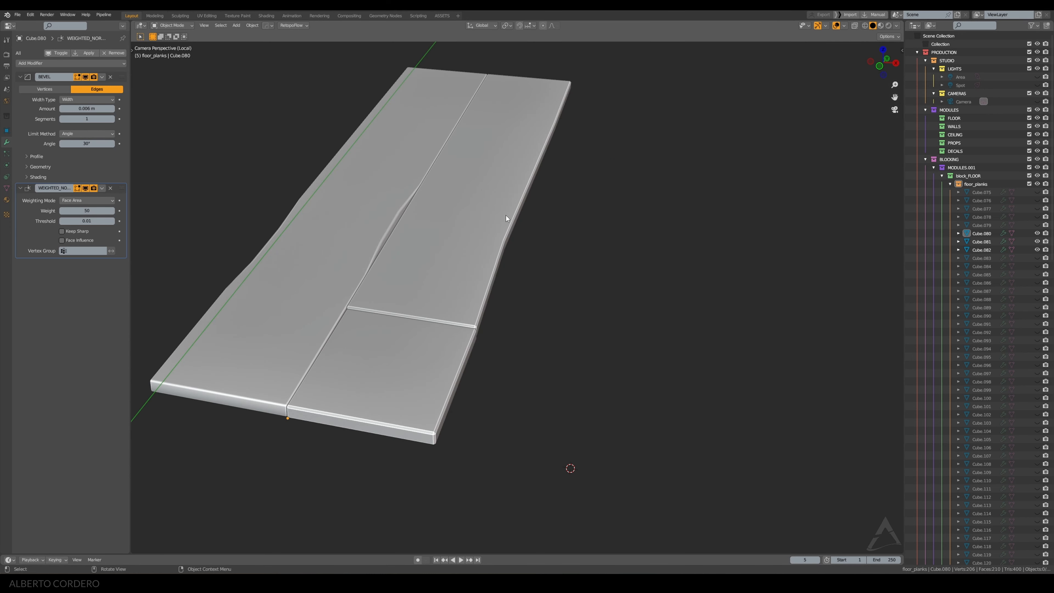
Select the two planks next to the long one and apply Auto Smooth
click(479, 238)
shift+click(427, 357)
key(q)
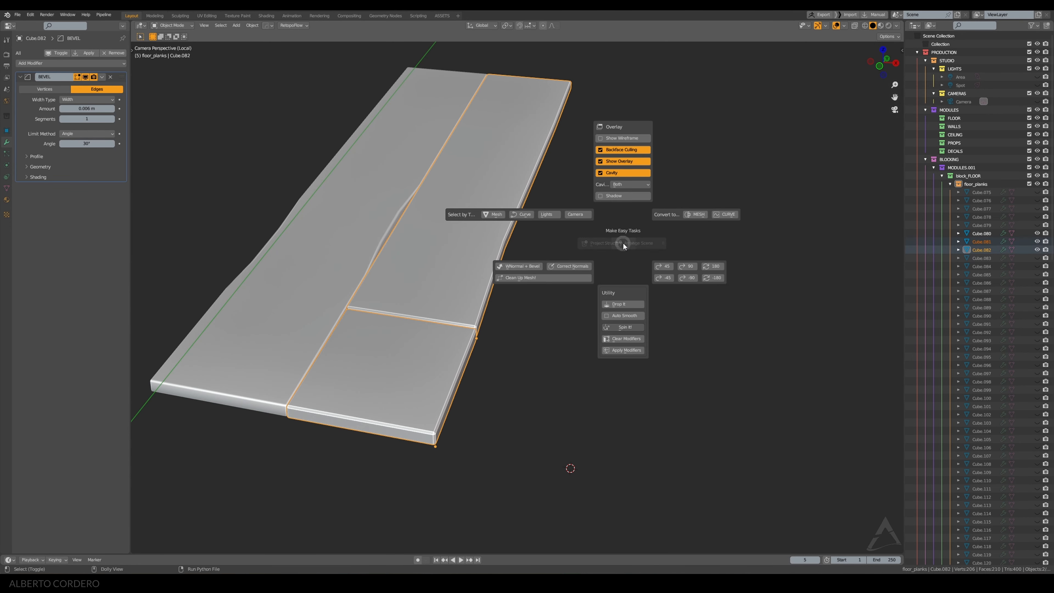
click(616, 315)
Shade the rear neighbouring plank and the short front plank smooth, one after the other
click(488, 268)
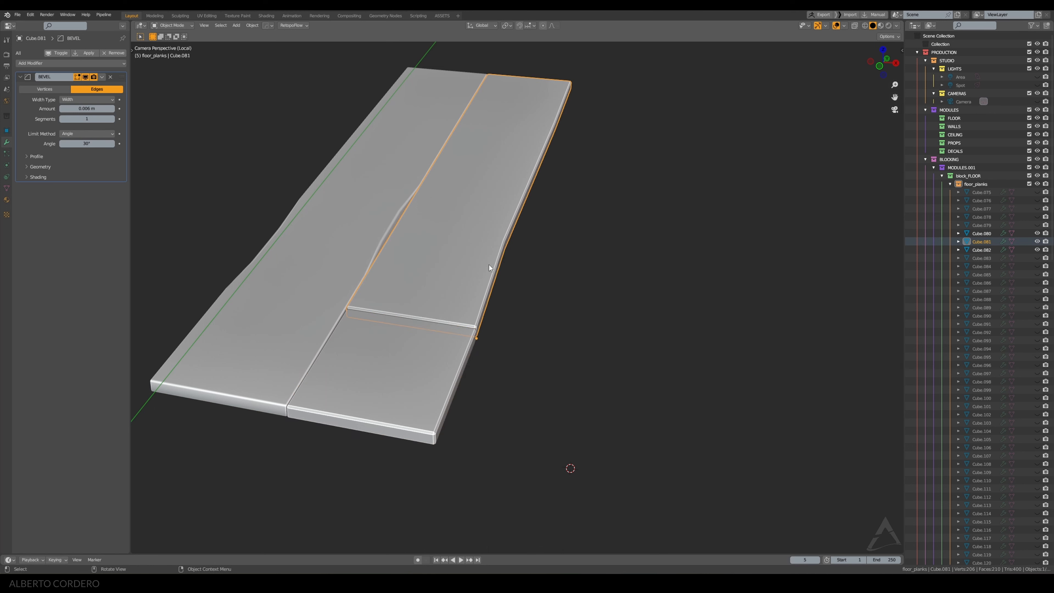
right_click(489, 265)
click(489, 265)
click(392, 371)
right_click(395, 364)
click(395, 365)
Add a Weighted Normal modifier to the rear neighbouring plank and enable Auto Smooth for it
click(460, 236)
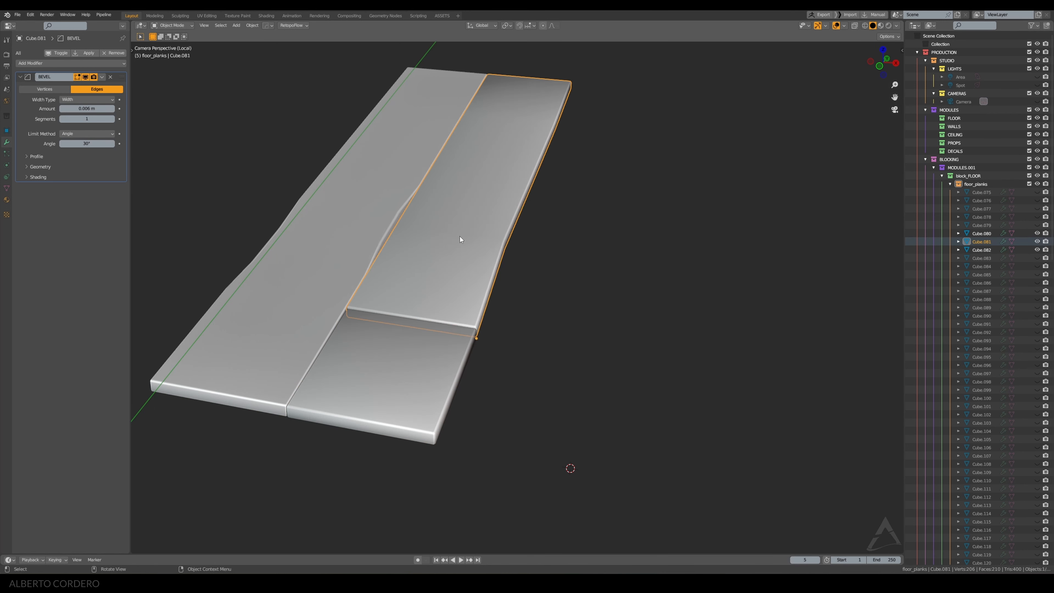
key(q)
key(Escape)
key(q)
mouse_move(511, 193)
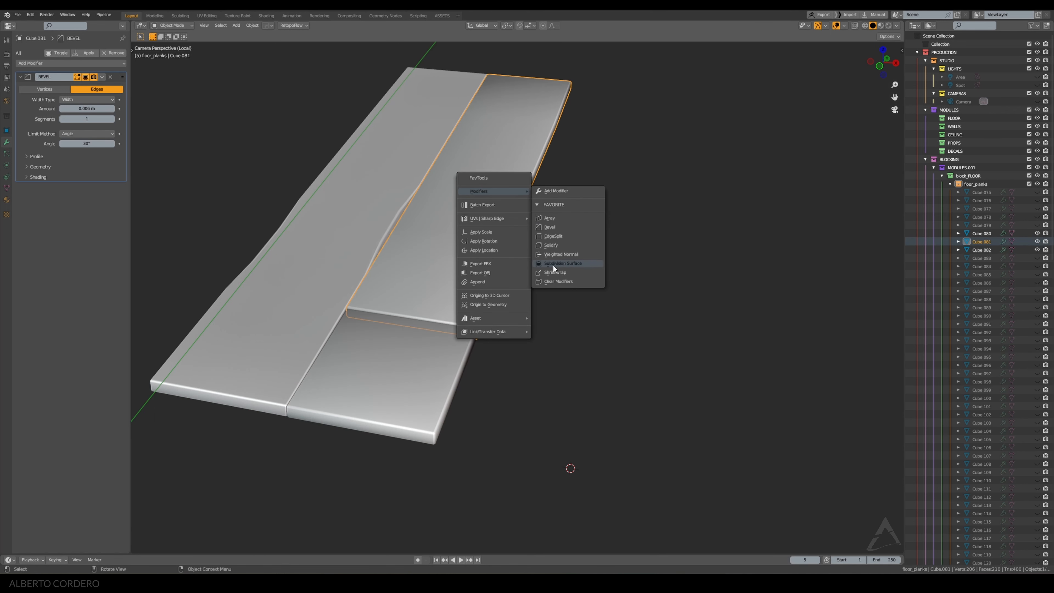
click(556, 254)
click(414, 344)
click(486, 192)
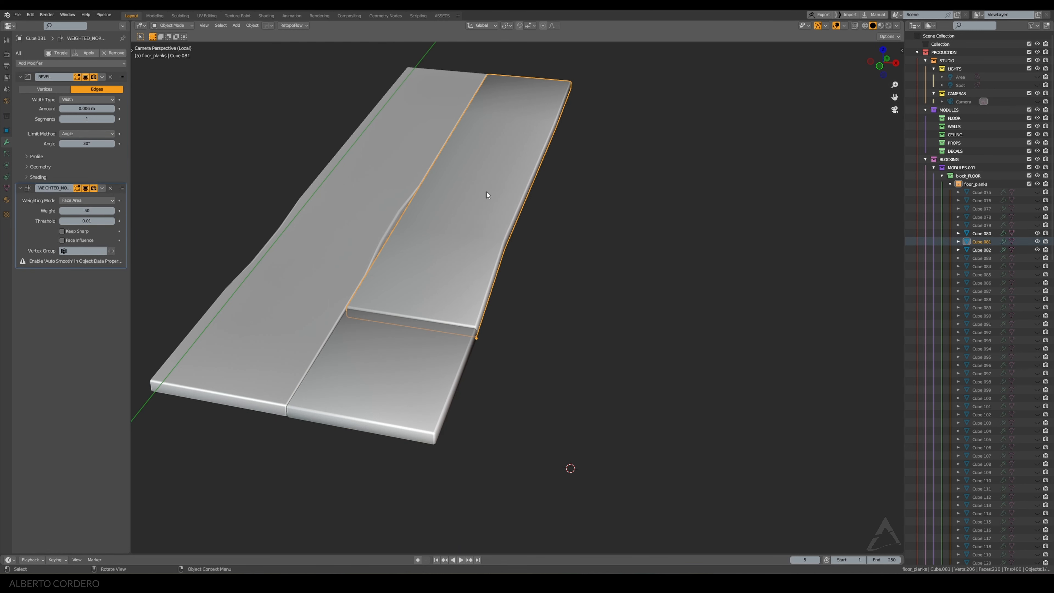
key(q)
click(474, 266)
Add a Weighted Normal modifier to the short front plank and enable Auto Smooth for it
click(406, 326)
key(q)
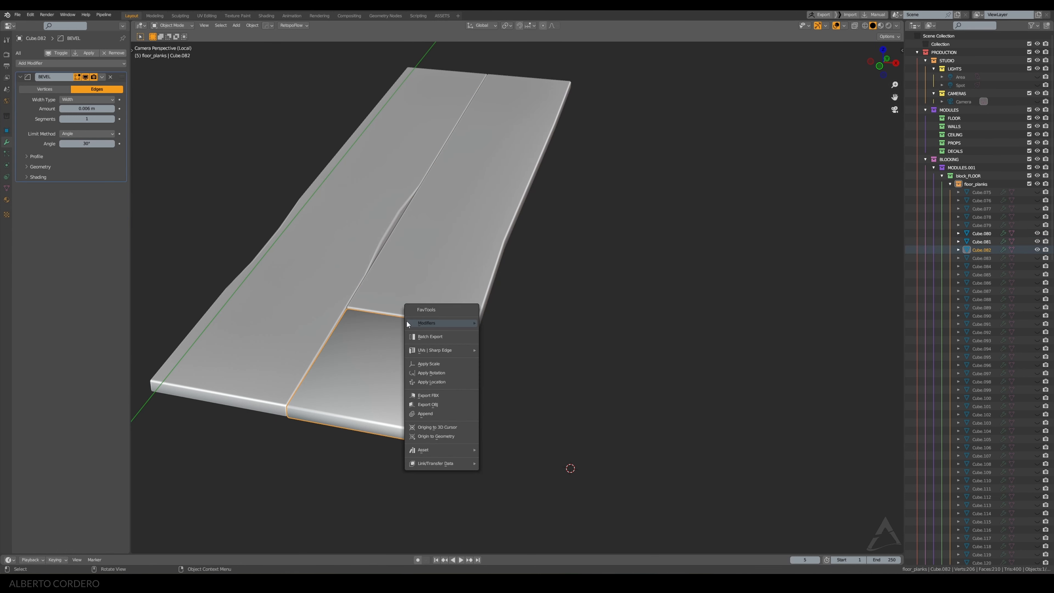
mouse_move(468, 323)
click(499, 385)
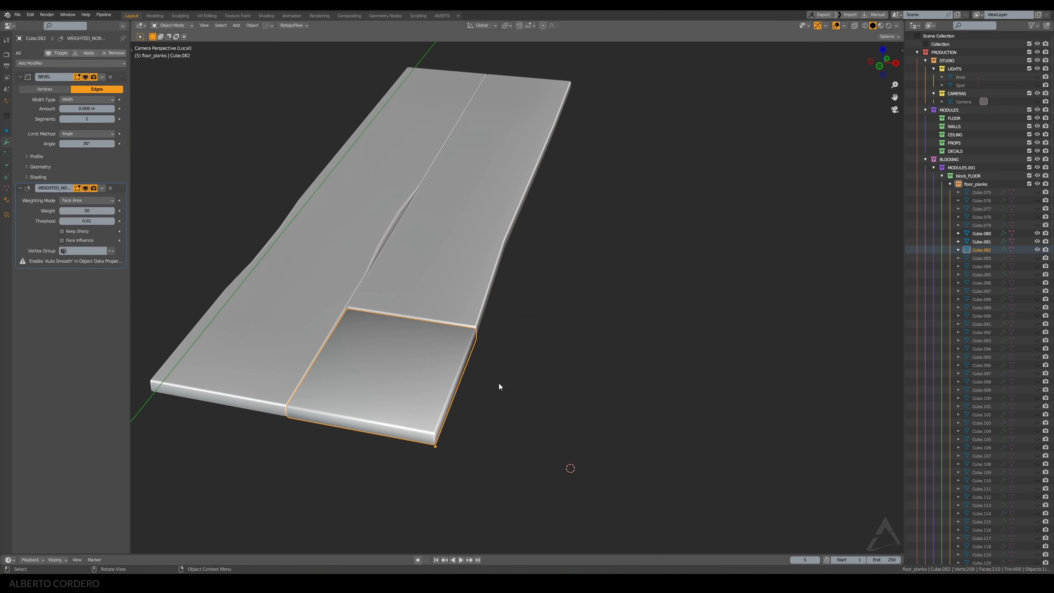
key(shift+q)
click(469, 333)
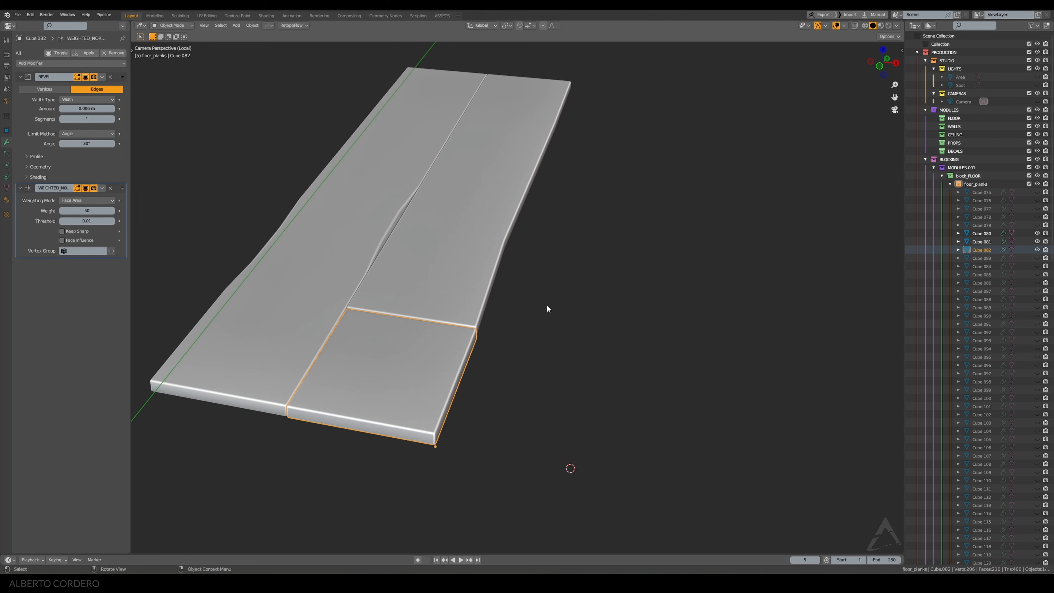
Clear the selection and bring the rest of the scene back into view
click(547, 305)
scroll(491, 273, down, 2)
key(KP_Divide)
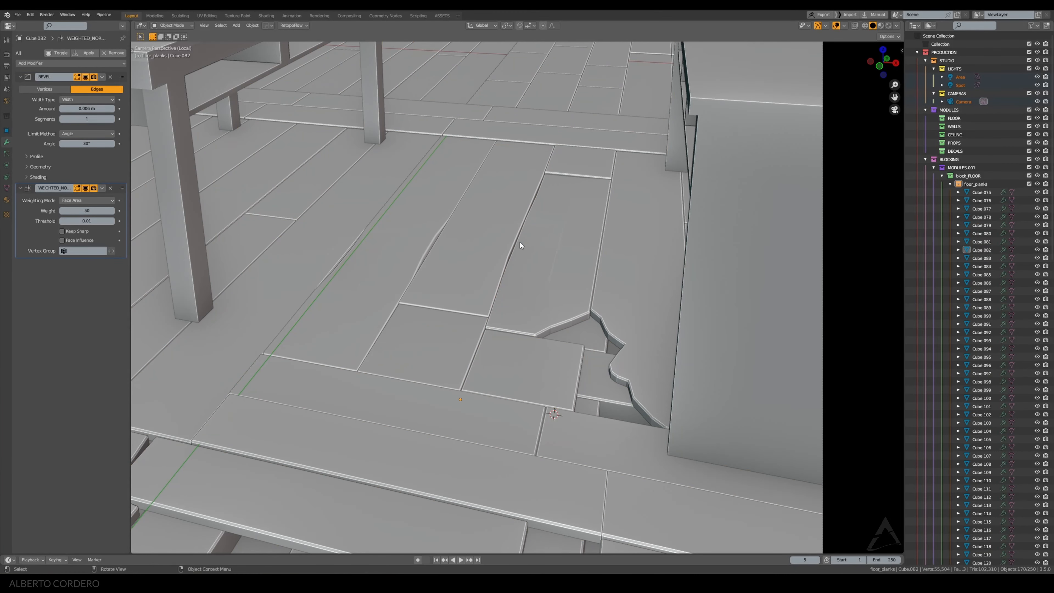
Shade the long plank behind the hole smooth and give it a Weighted Normal modifier with Auto Smooth enabled
click(577, 229)
right_click(577, 227)
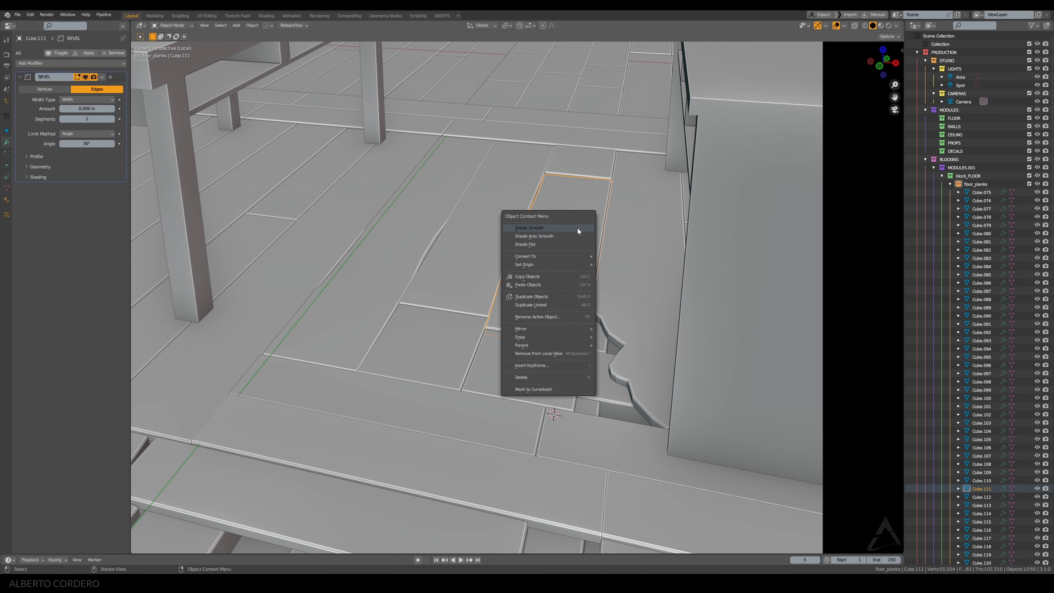
click(577, 226)
key(KP_Decimal)
key(shift+q)
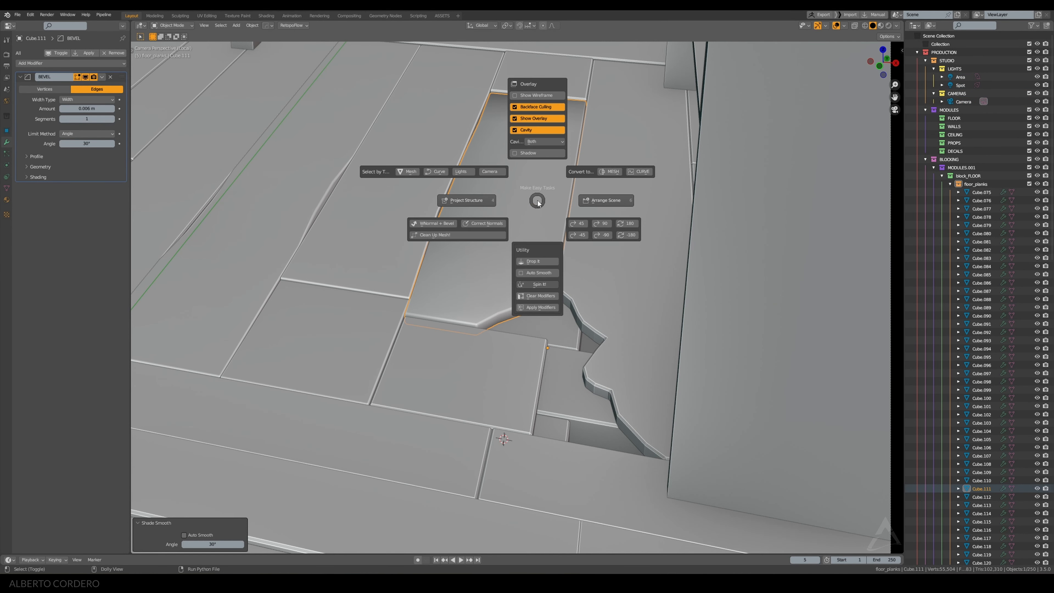
click(520, 276)
mouse_move(556, 277)
click(608, 340)
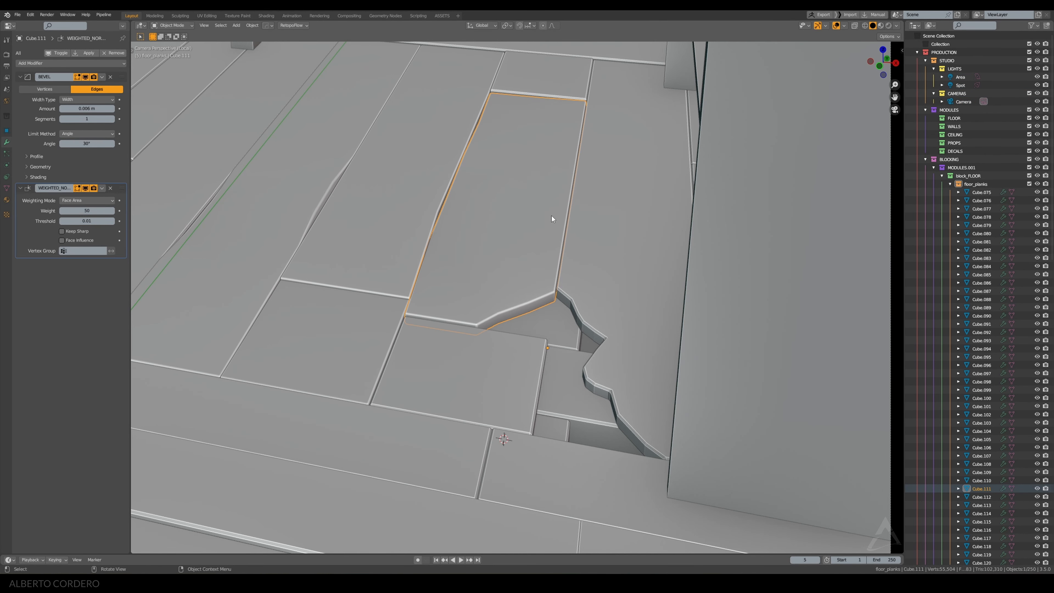
Shade the jagged broken plank beside the cabinet smooth and isolate it from the rest of the scene
key(alt+a)
click(605, 289)
right_click(610, 282)
click(610, 283)
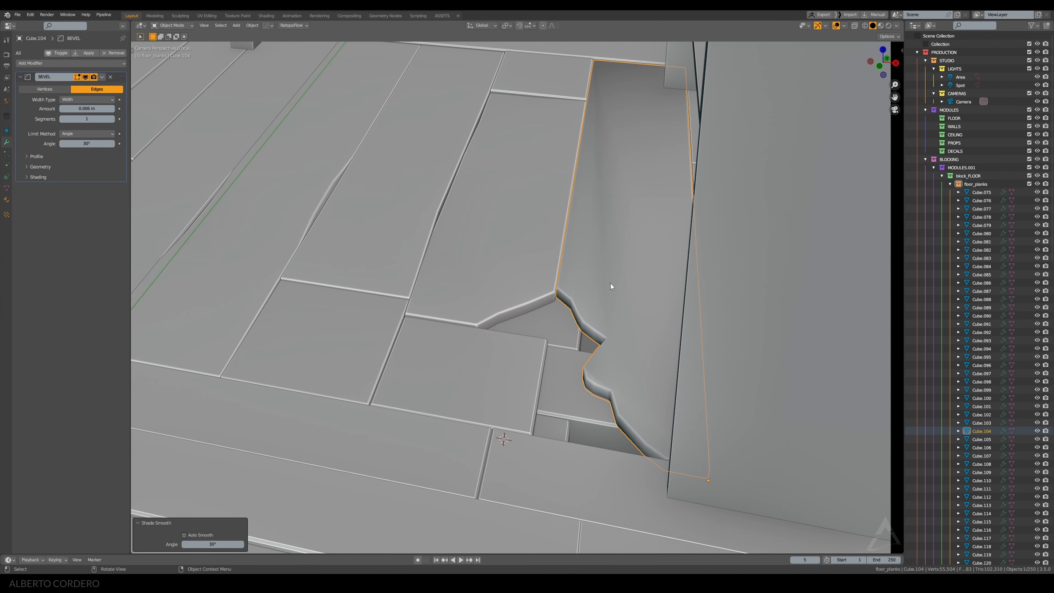
scroll(609, 283, up, 3)
shift+middle_drag(610, 284, 407, 316)
key(KP_Decimal)
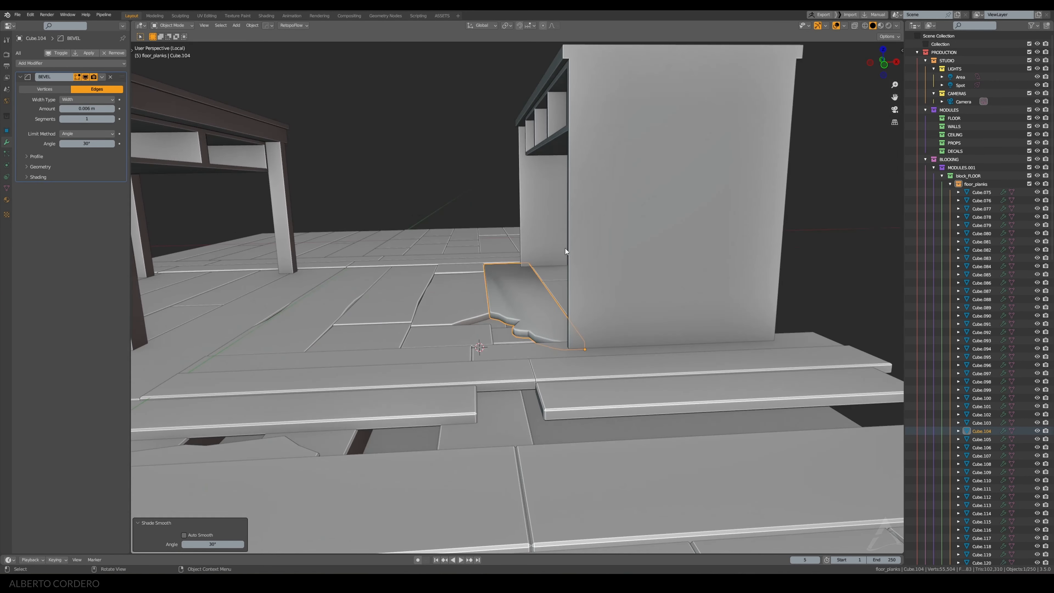
scroll(565, 254, up, 1)
key(shift+h)
scroll(533, 259, up, 3)
Cut the broken plank's straight long side and connect the new upper vertex across the top face to the start of the jagged edge
key(Tab)
key(ctrl+r)
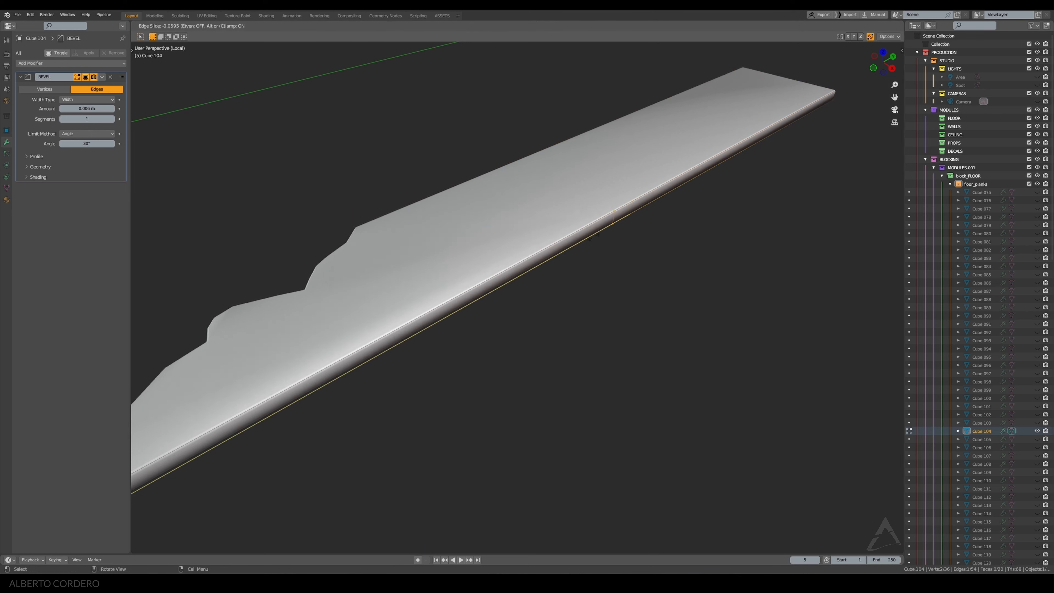
click(414, 332)
click(450, 313)
click(455, 298)
key(alt+z)
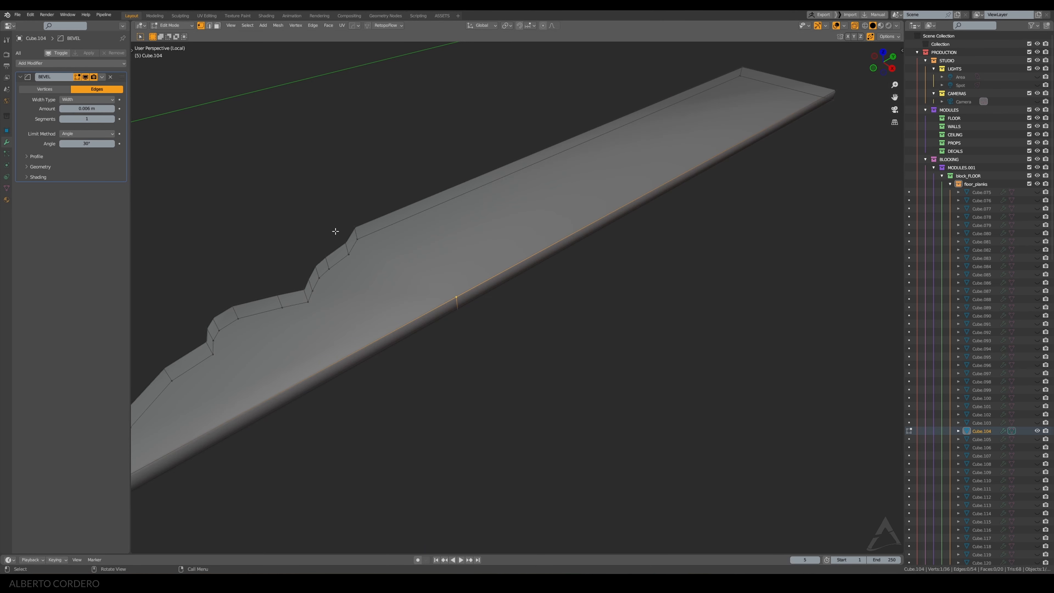
shift+click(356, 222)
key(j)
key(alt+z)
middle_drag(493, 237, 508, 230)
key(Tab)
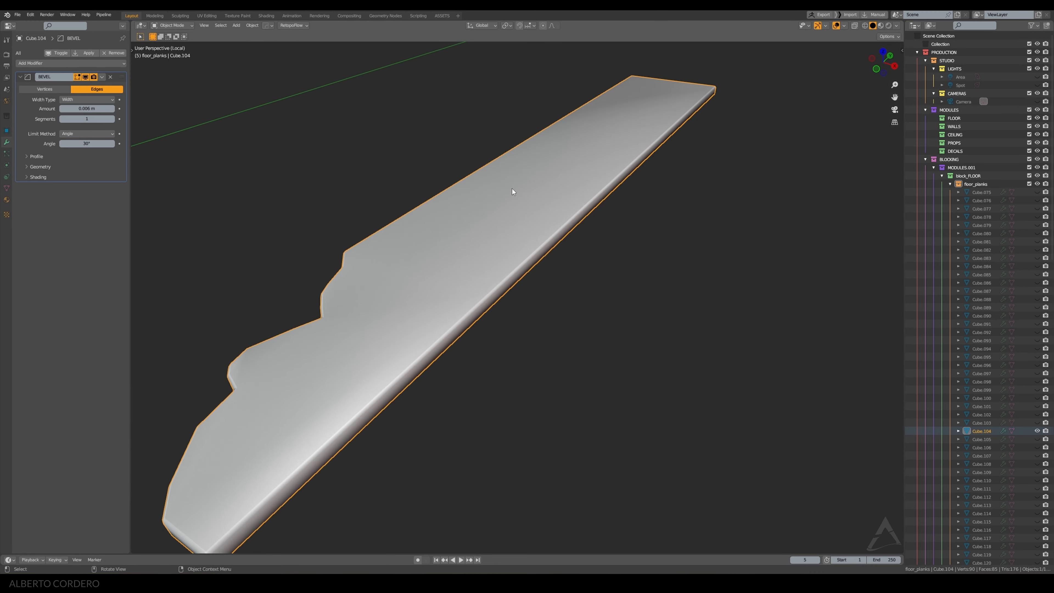
Add a Weighted Normal modifier to the isolated broken plank and enable Auto Smooth for it
key(q)
mouse_move(514, 188)
click(617, 253)
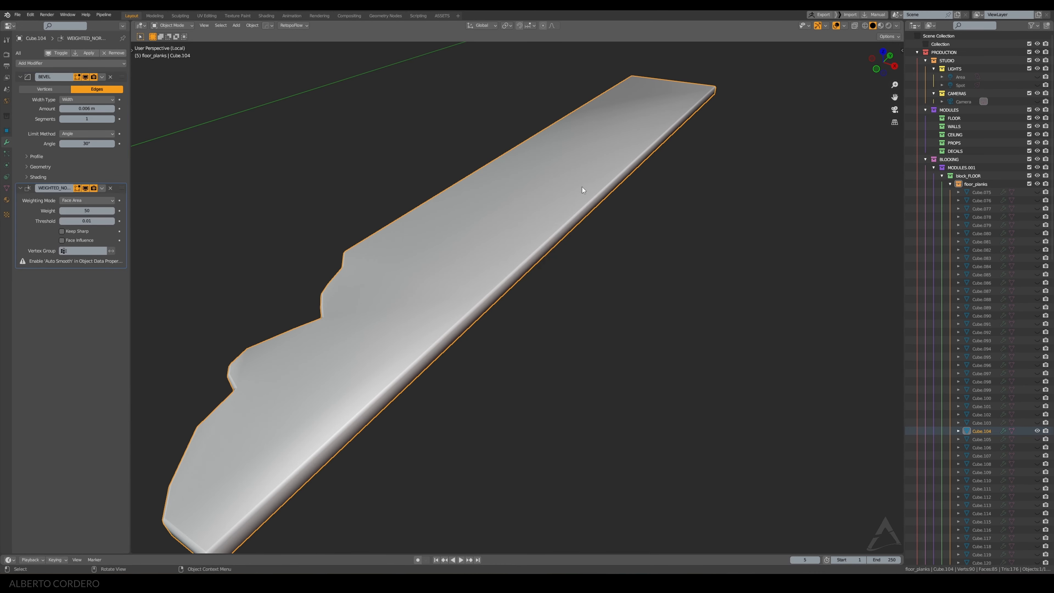
key(shift+q)
click(566, 239)
Add a horizontal loop cut around the broken plank's thickness, slid partway toward its top face
middle_drag(563, 242, 576, 203)
scroll(579, 241, up, 2)
key(Tab)
scroll(577, 204, up, 2)
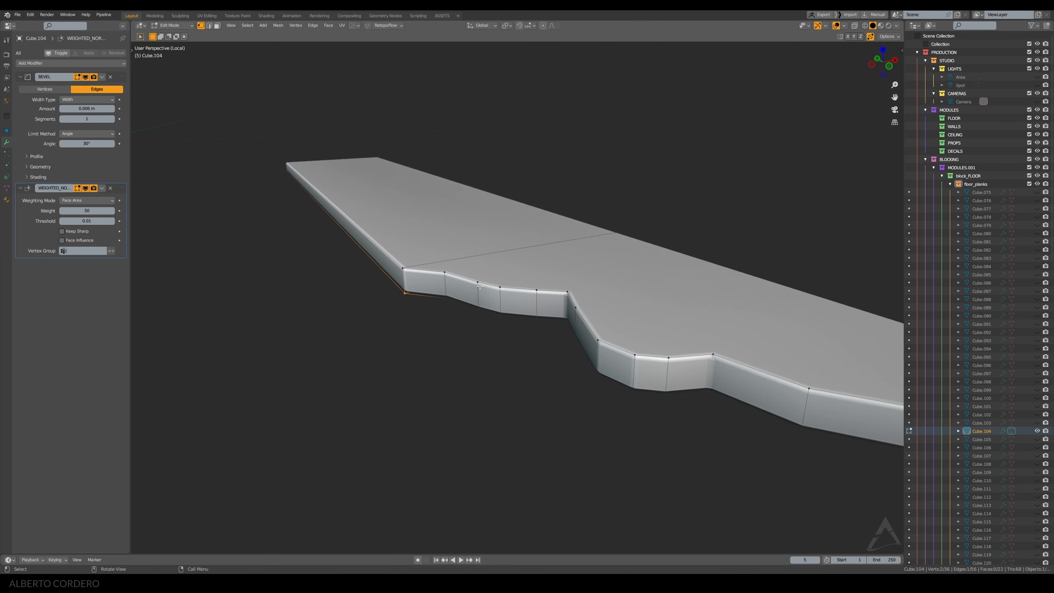
key(ctrl+r)
click(475, 292)
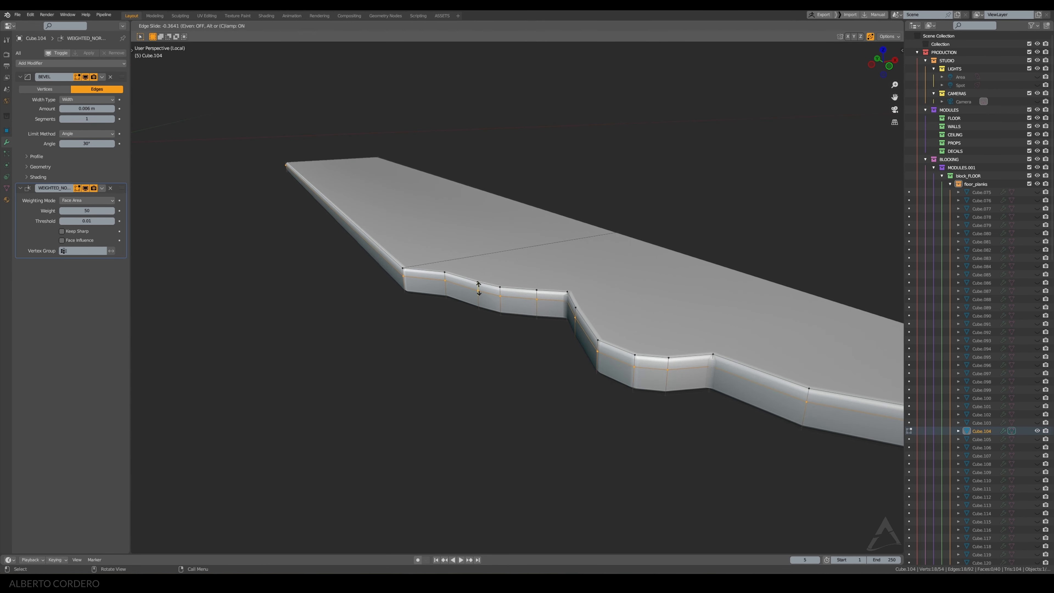
click(480, 288)
Pull three neighbouring top vertices at the start of the jagged edge inward one by one, with Z locked, to form a chipped slope
middle_drag(480, 289, 417, 341)
click(417, 340)
key(g)
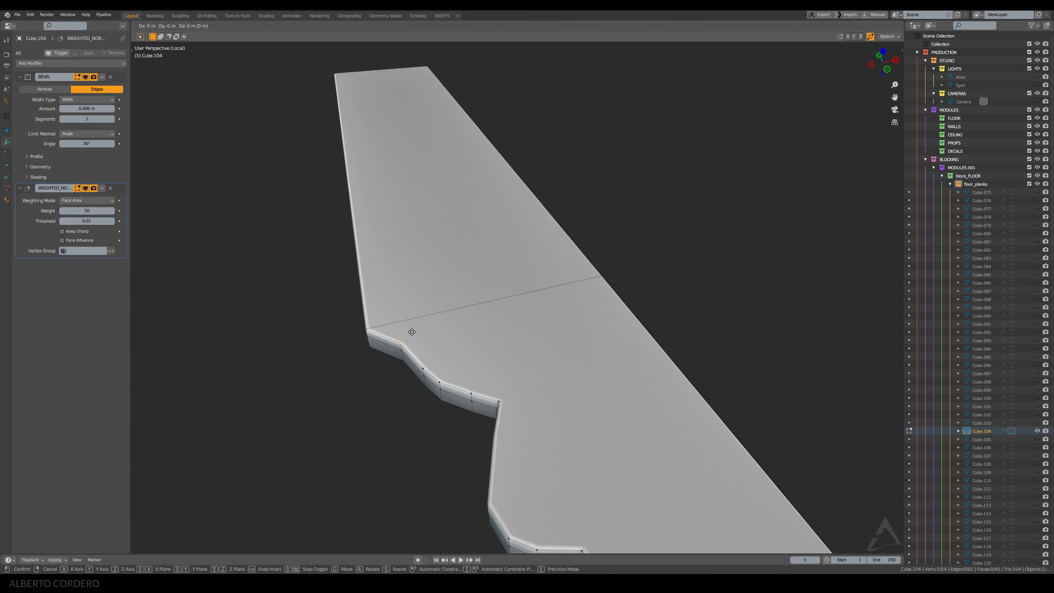
key(shift+z)
click(437, 324)
click(430, 363)
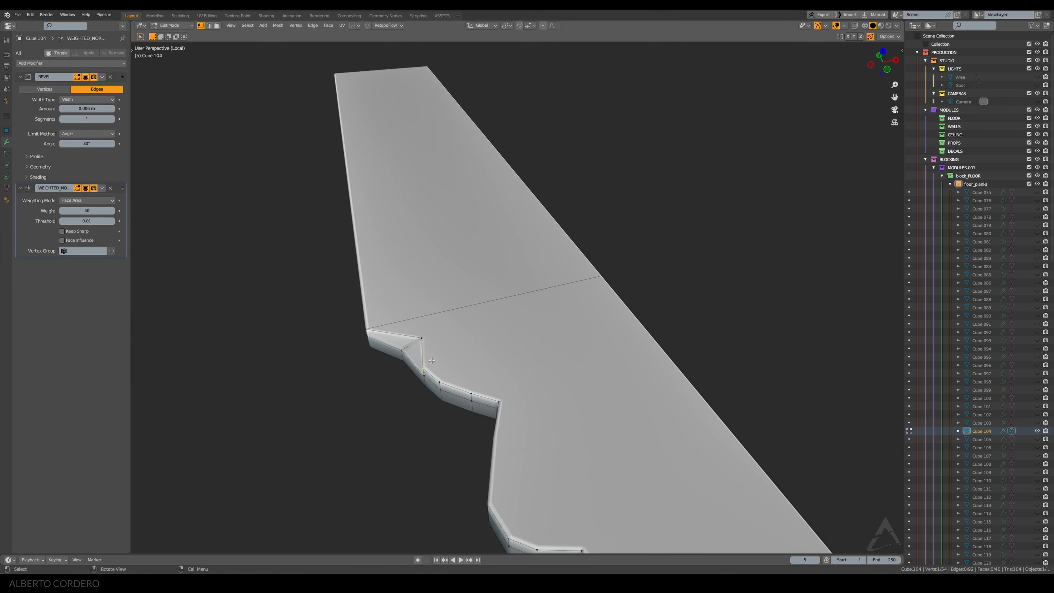
key(g)
key(shift+z)
click(447, 340)
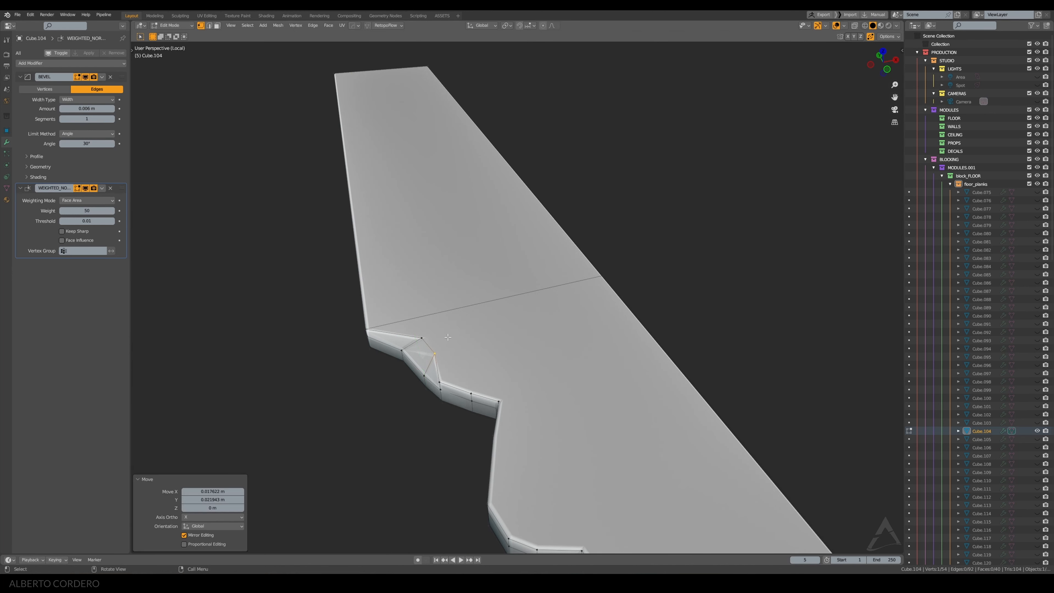
click(439, 382)
key(g)
key(shift+z)
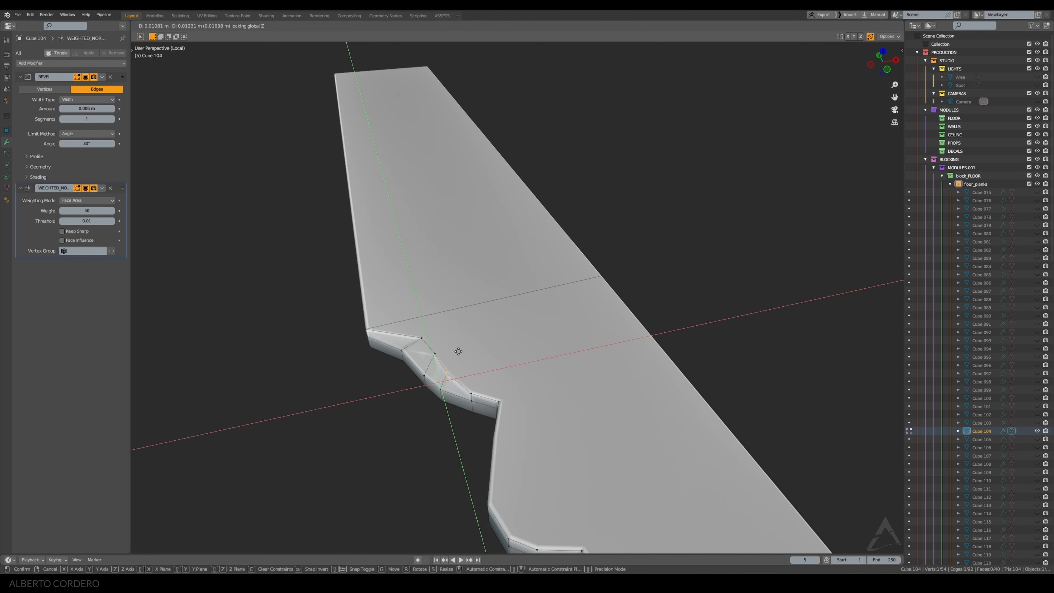
click(459, 353)
Move the top corner vertex where the jagged edge begins slightly inward along the X axis
middle_drag(459, 353, 481, 215)
drag(393, 192, 506, 282)
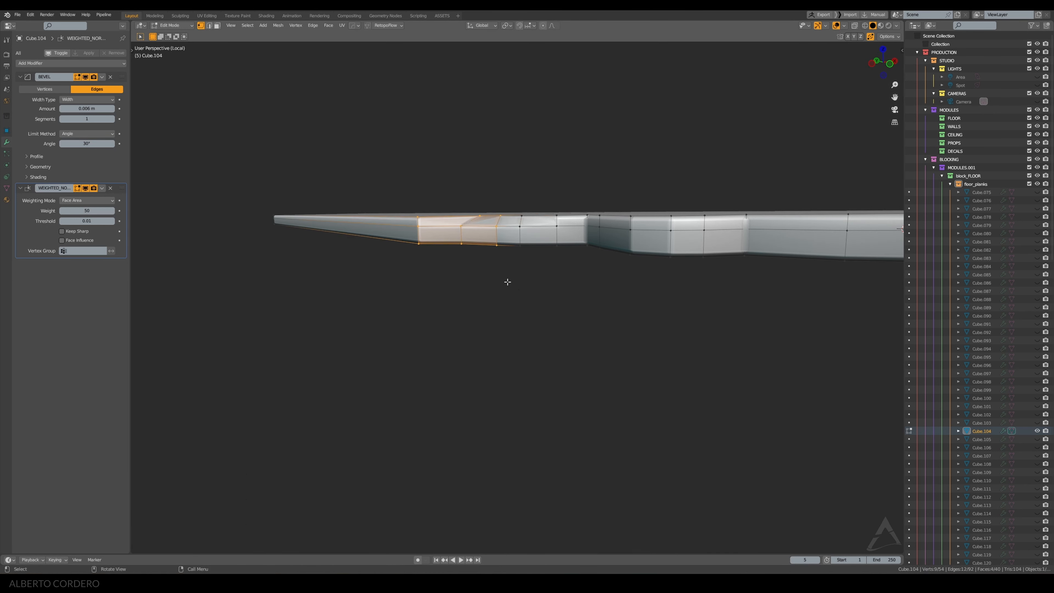
key(KP_Decimal)
middle_drag(450, 251, 445, 286)
click(366, 205)
scroll(367, 205, down, 2)
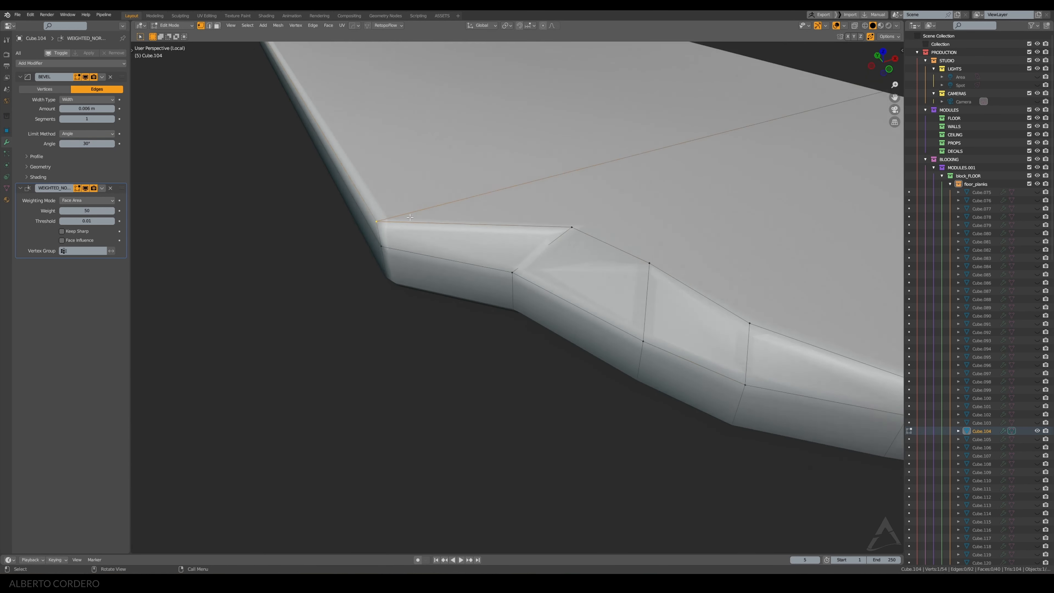
middle_drag(367, 206, 368, 226)
key(g)
key(x)
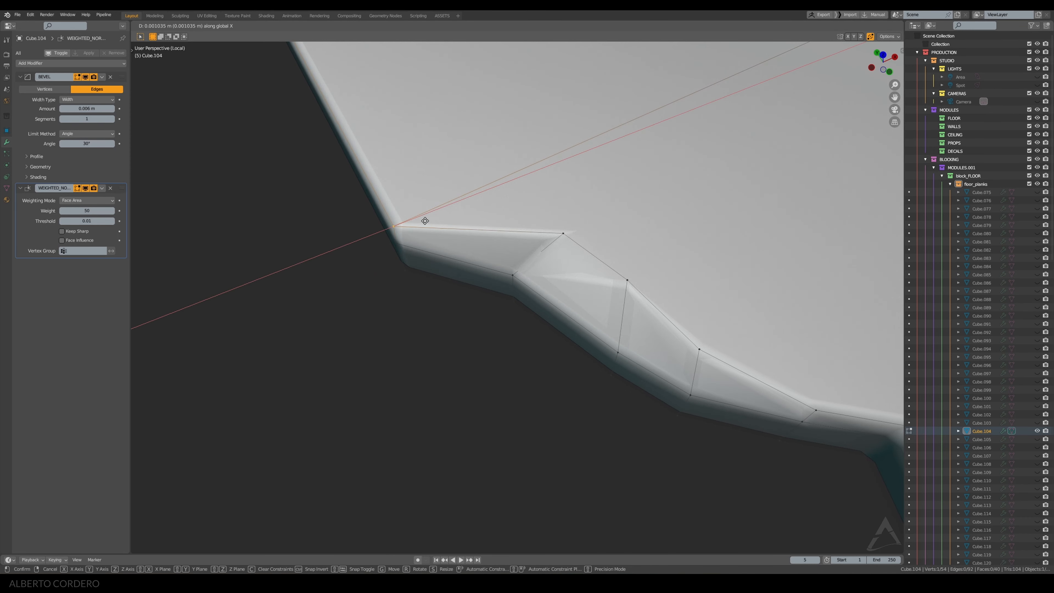
click(442, 210)
Move the two middle side vertices below the chipped slope slightly inward with Z locked, and finish editing the plank
middle_drag(443, 210, 598, 275)
click(518, 276)
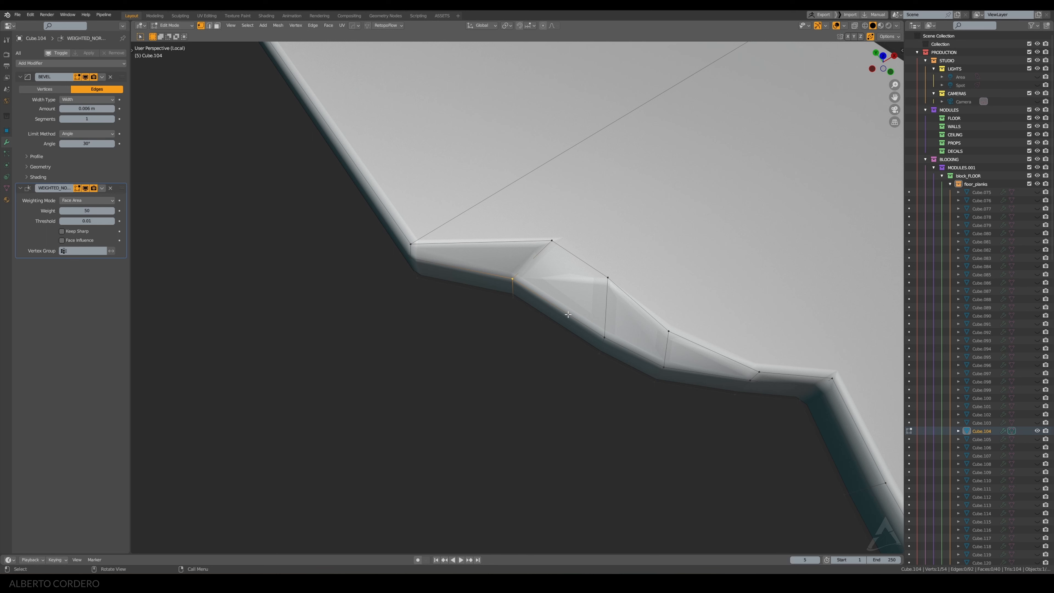
key(g)
key(shift+z)
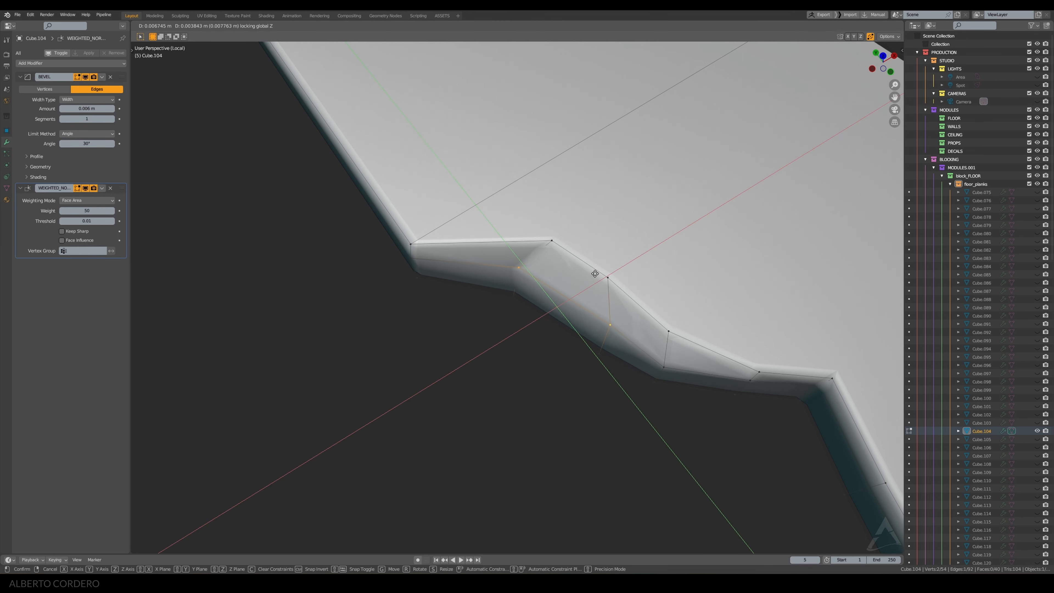
click(592, 269)
scroll(592, 269, down, 1)
key(Tab)
middle_drag(588, 289, 590, 258)
scroll(589, 258, down, 2)
key(alt+a)
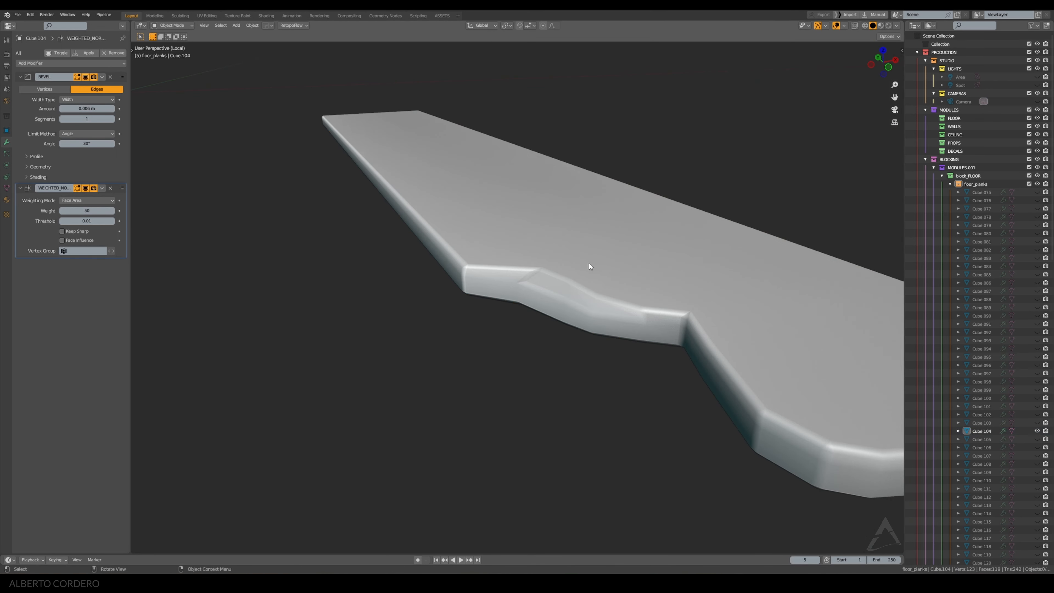
From the camera view, pull the top vertices of the jagged edge's protruding middle bump inward with Z locked
key(KP_0)
key(Tab)
scroll(573, 335, up, 3)
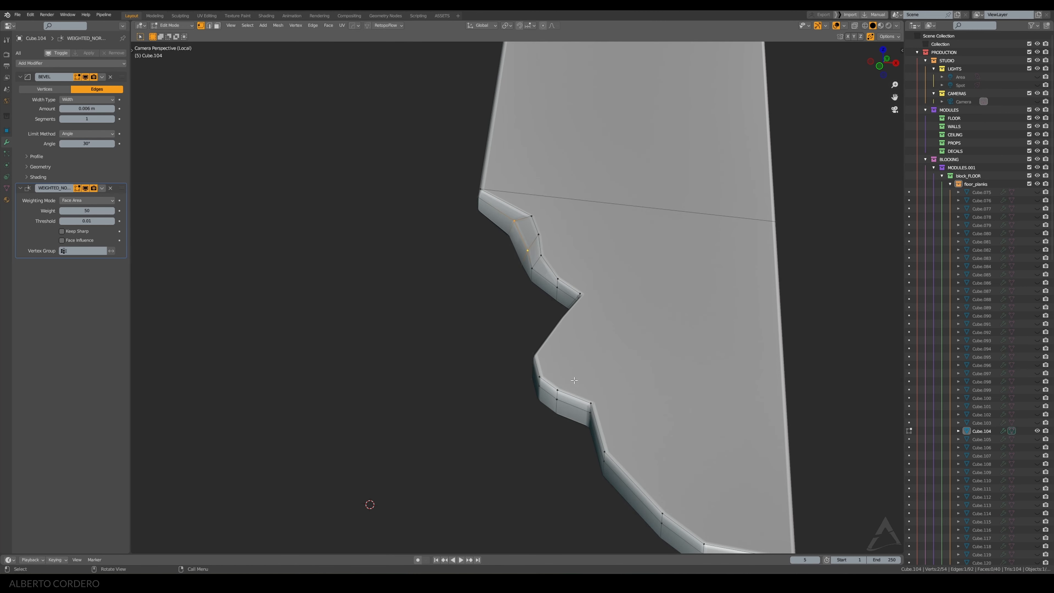
click(540, 376)
key(g)
key(shift+z)
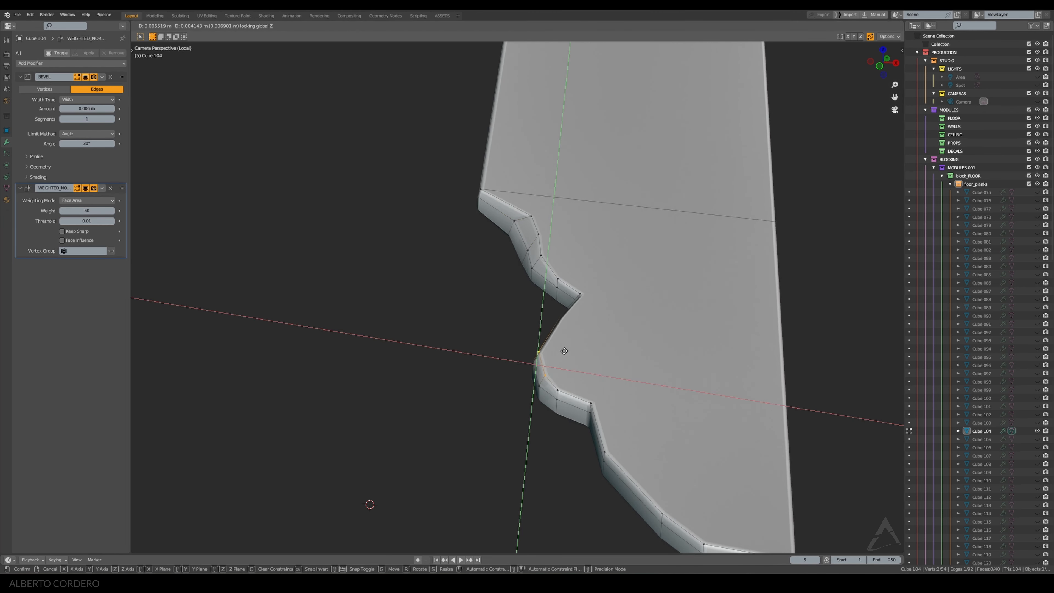
click(617, 355)
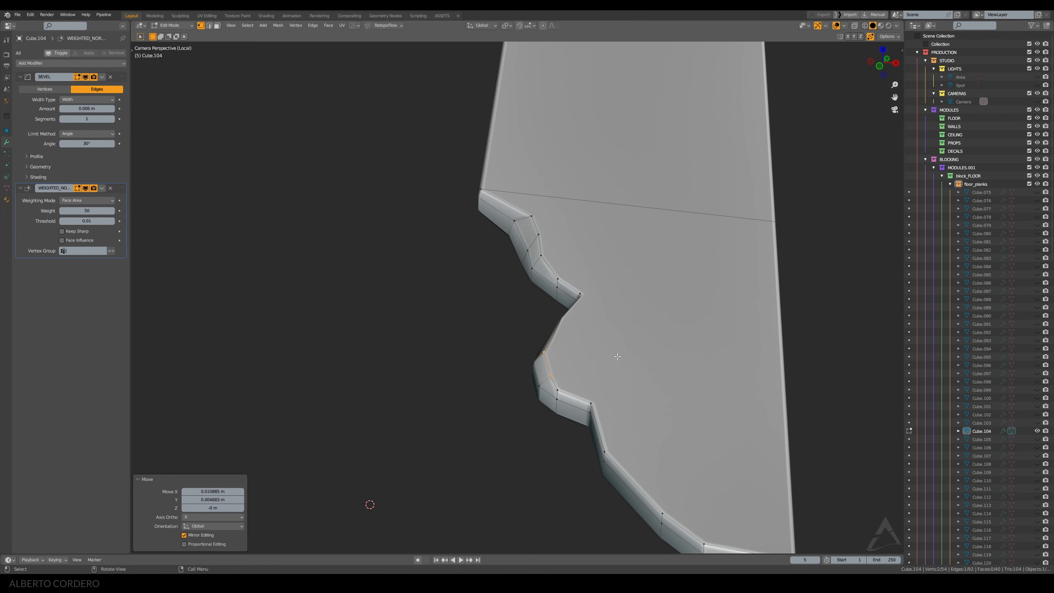
click(571, 379)
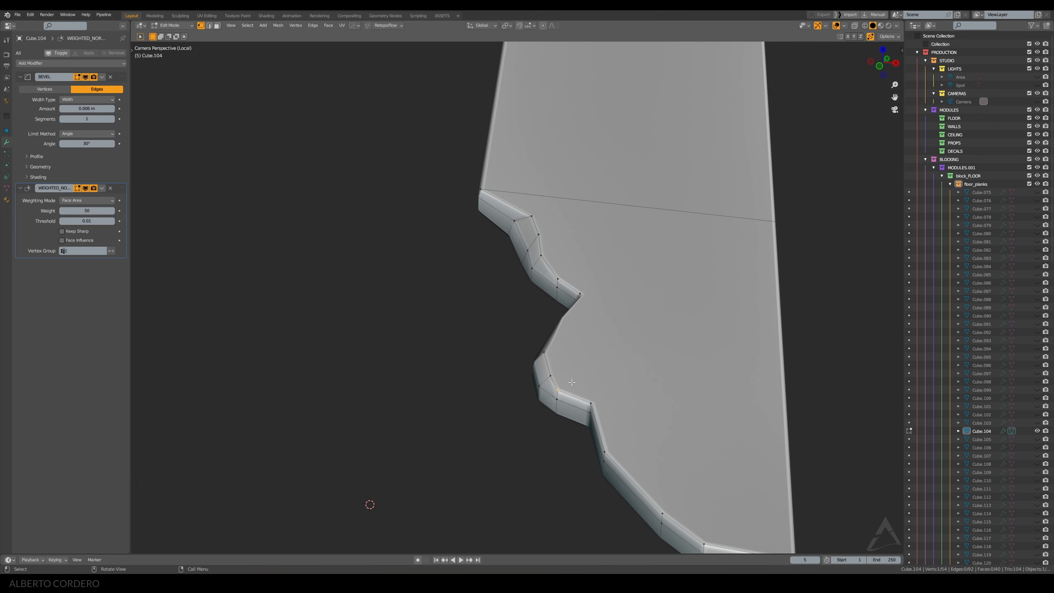
key(g)
key(shift+z)
click(587, 373)
Shift the top edge segment just past the bump inward along X and bring the rest of the scene back into view
click(600, 403)
key(g)
key(x)
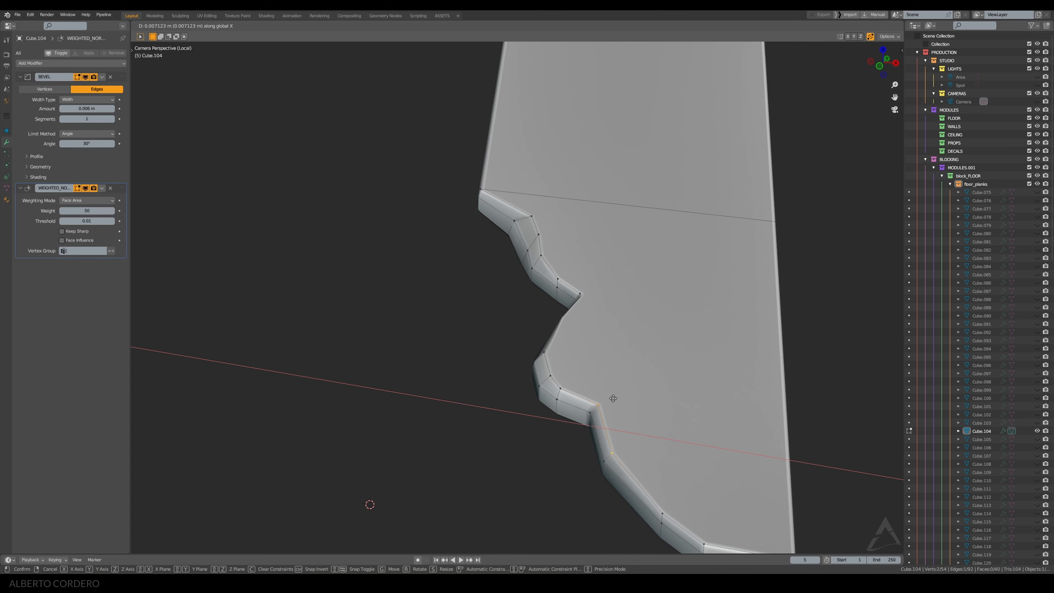
click(606, 373)
key(Tab)
scroll(605, 344, down, 5)
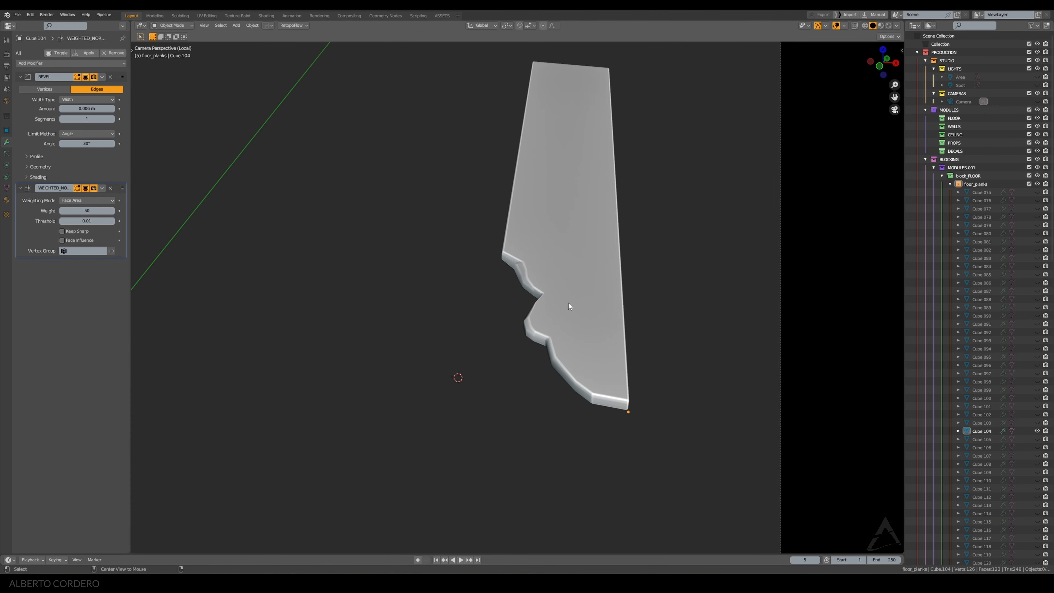
key(KP_Divide)
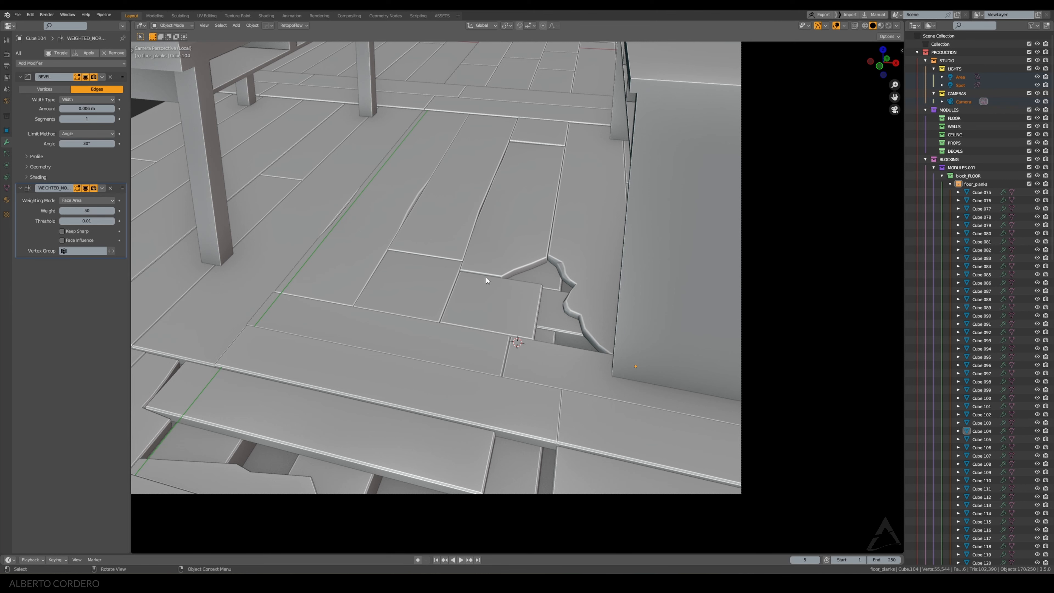
Delete the short front plank next to the broken hole in the floor
scroll(486, 277, up, 1)
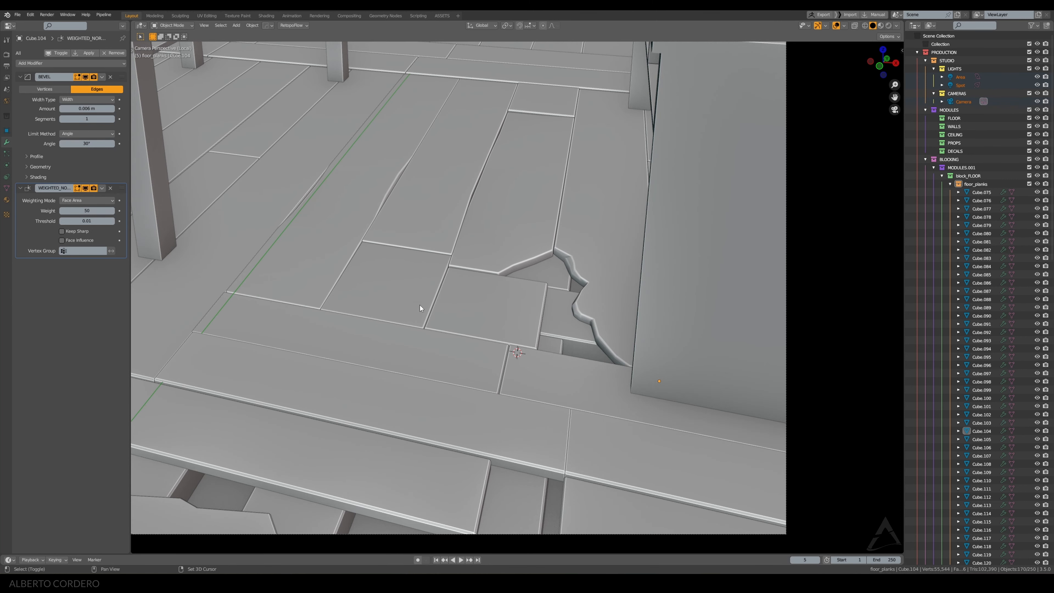
shift+middle_drag(415, 315, 535, 156)
scroll(432, 272, down, 1)
shift+middle_drag(463, 265, 458, 212)
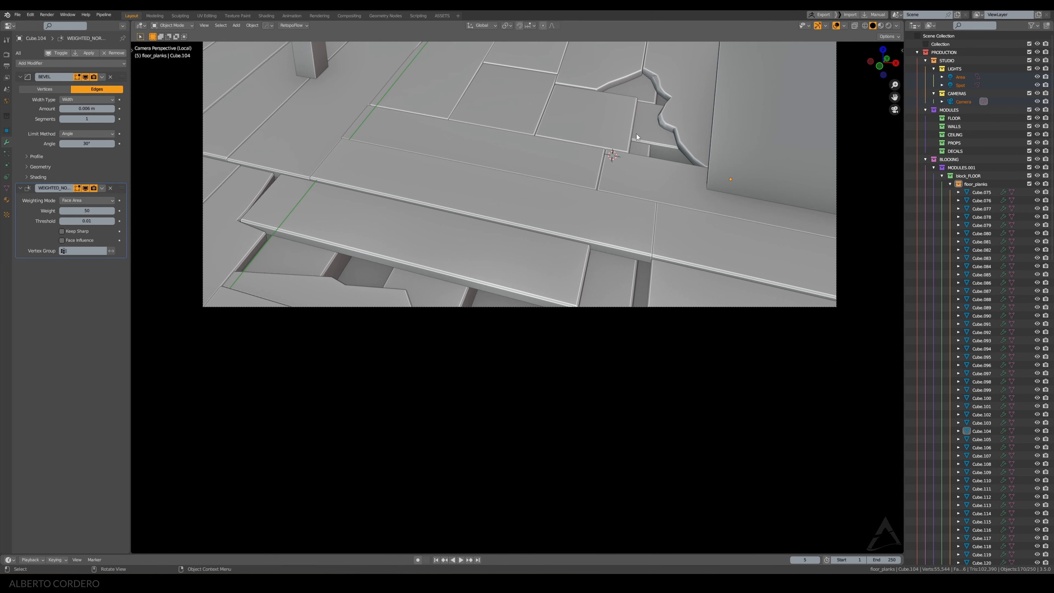
scroll(537, 154, down, 3)
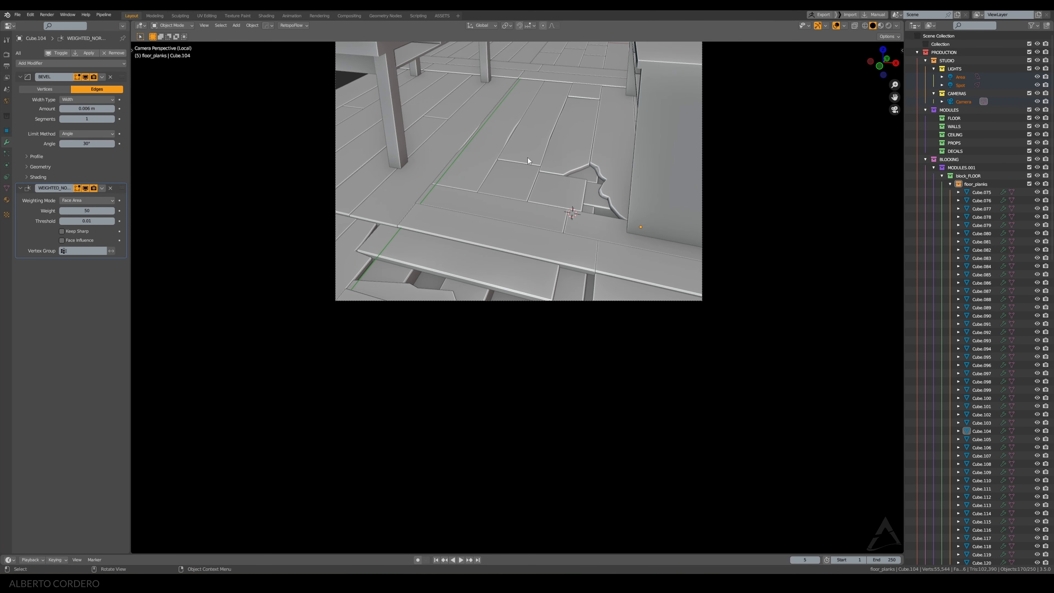
scroll(517, 142, up, 1)
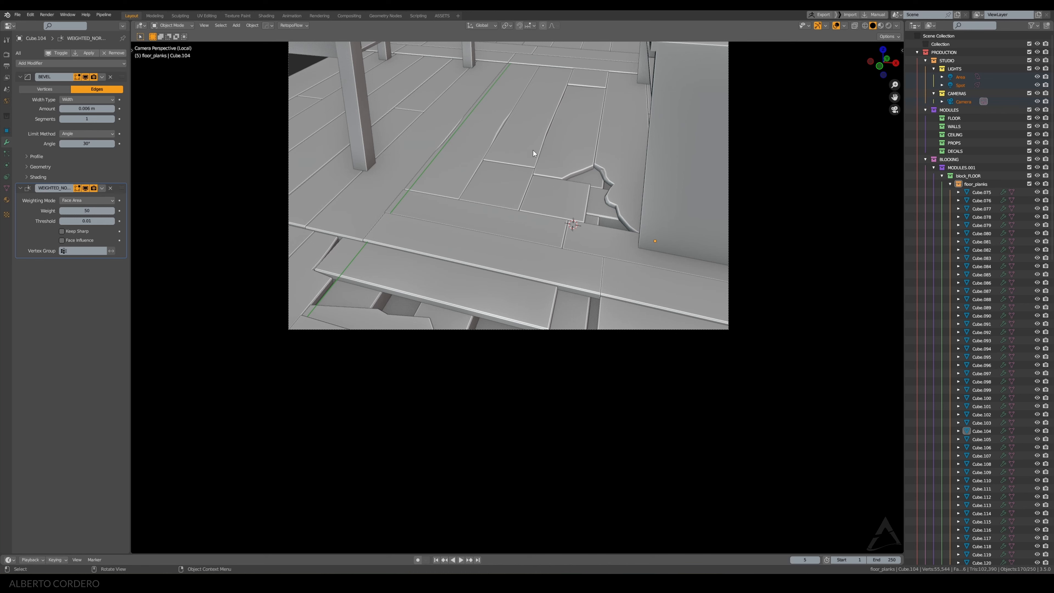
click(567, 186)
scroll(580, 184, up, 1)
key(Delete)
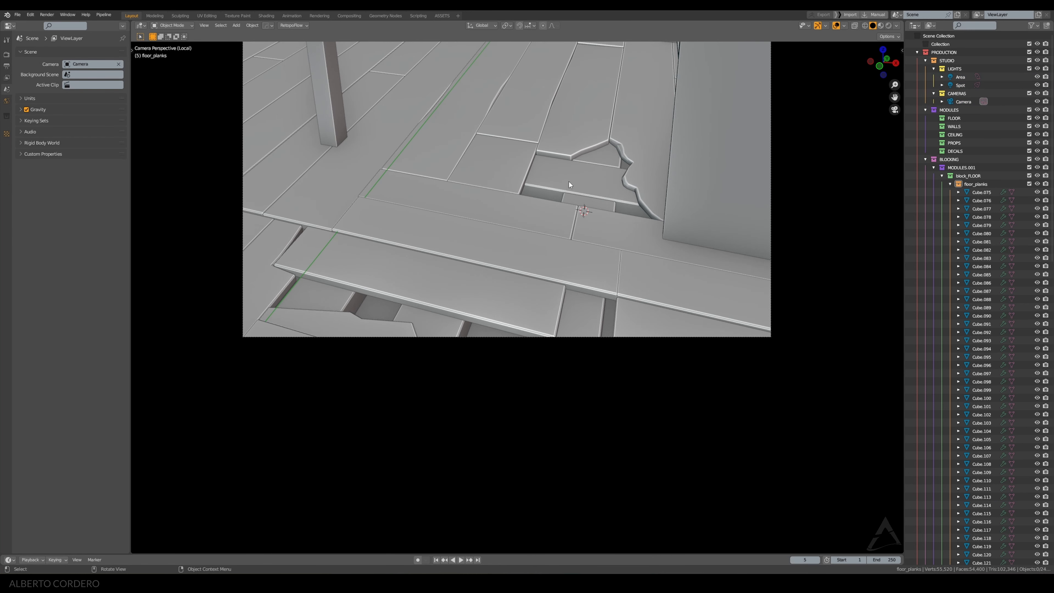
scroll(569, 182, up, 1)
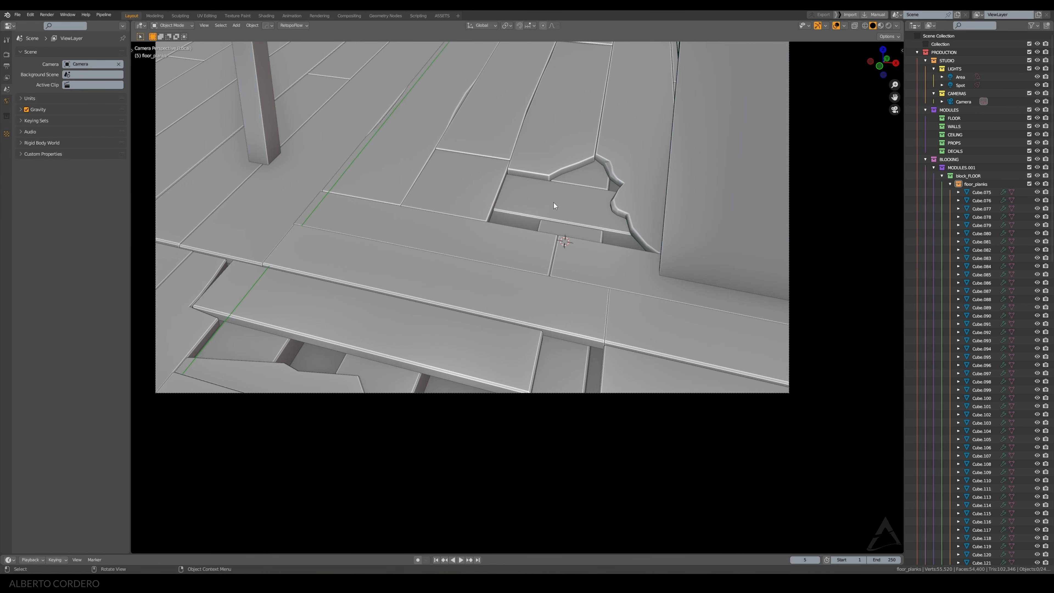
scroll(553, 200, down, 4)
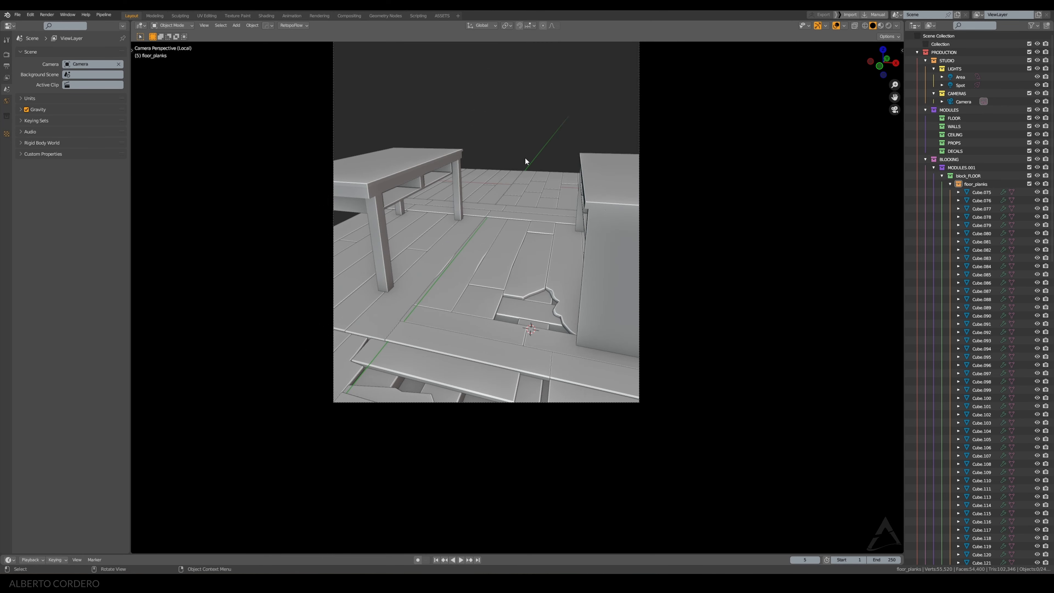
Check the full scene in rendered shading, return to solid shading, and frame the lower plank visible inside the broken hole
key(KP_Divide)
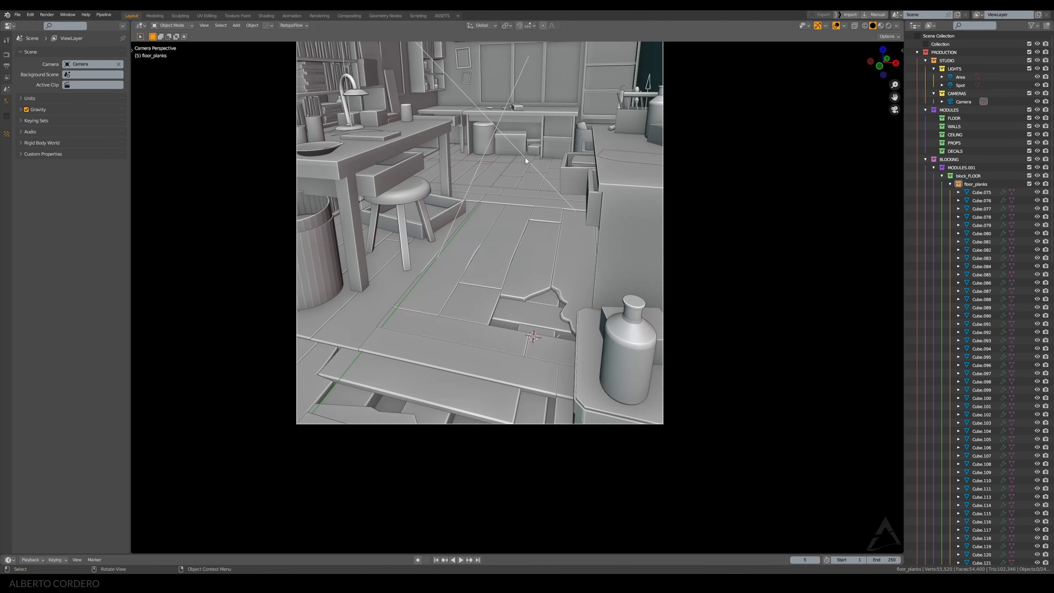
click(889, 26)
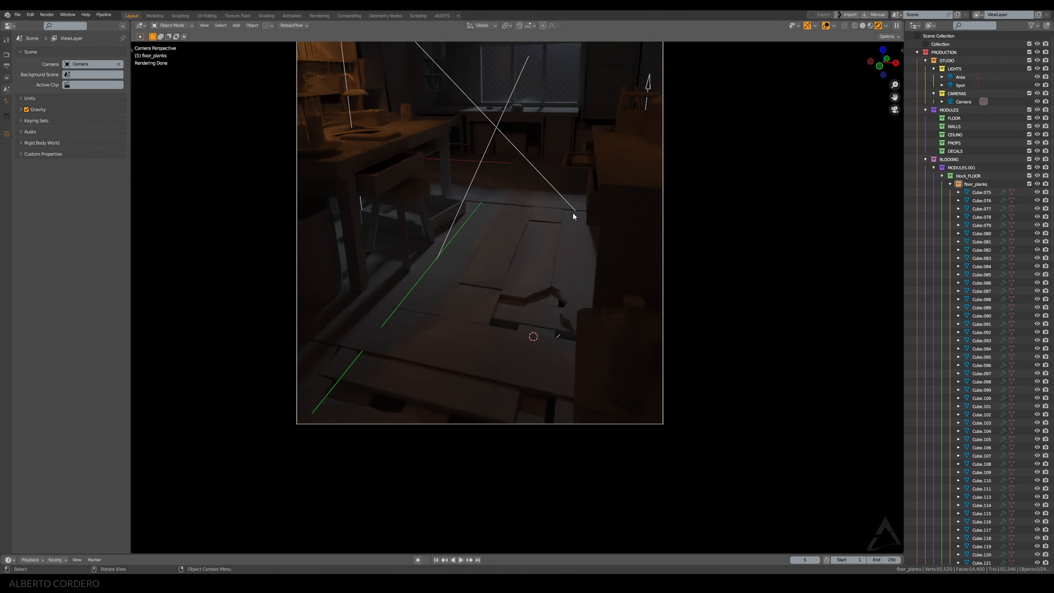
click(519, 311)
click(863, 26)
key(KP_Decimal)
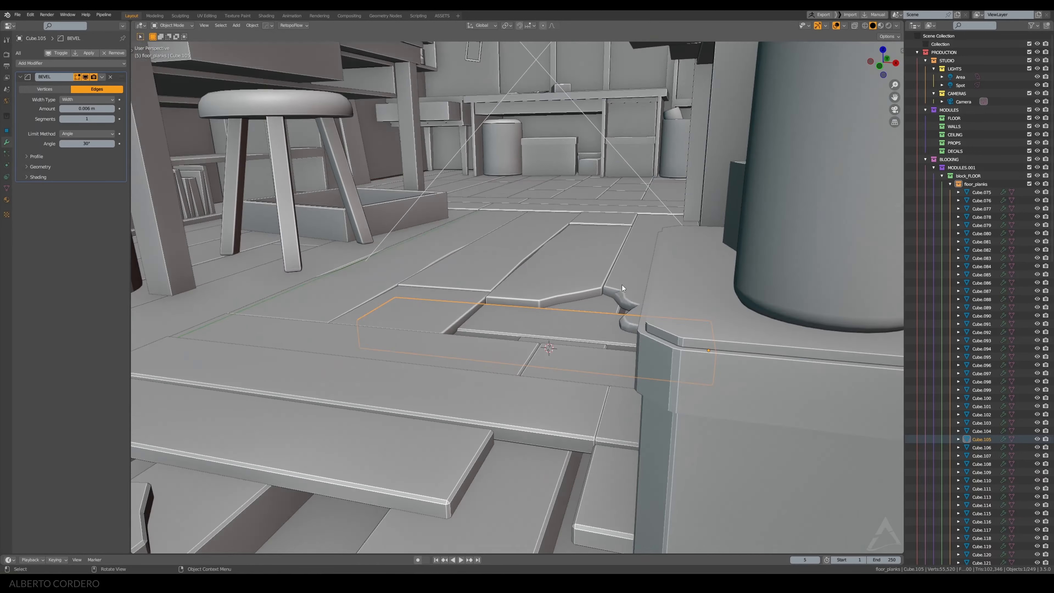
Add four crosswise and two lengthwise evenly spaced loop cuts to the lower plank inside the hole
key(Tab)
key(ctrl+r)
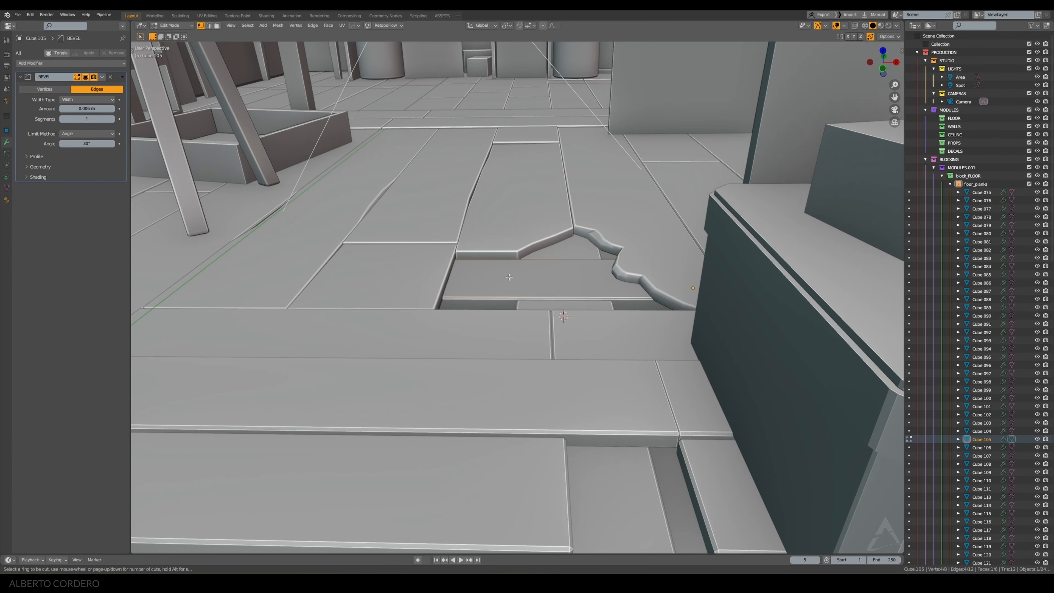
scroll(490, 253, up, 2)
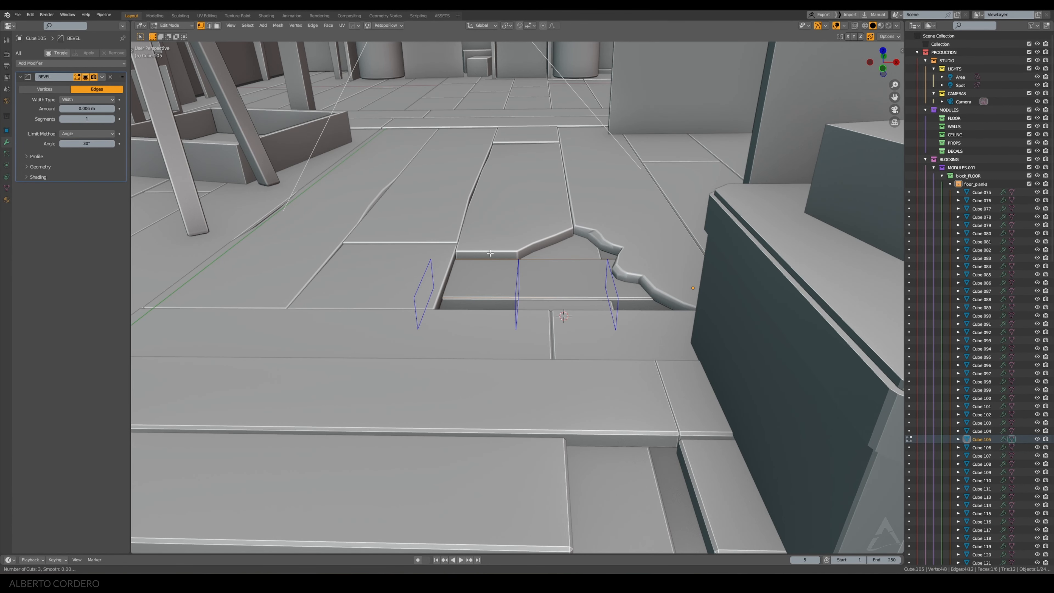
scroll(490, 253, up, 1)
click(490, 253)
right_click(490, 254)
key(ctrl+r)
scroll(486, 283, up, 1)
click(486, 281)
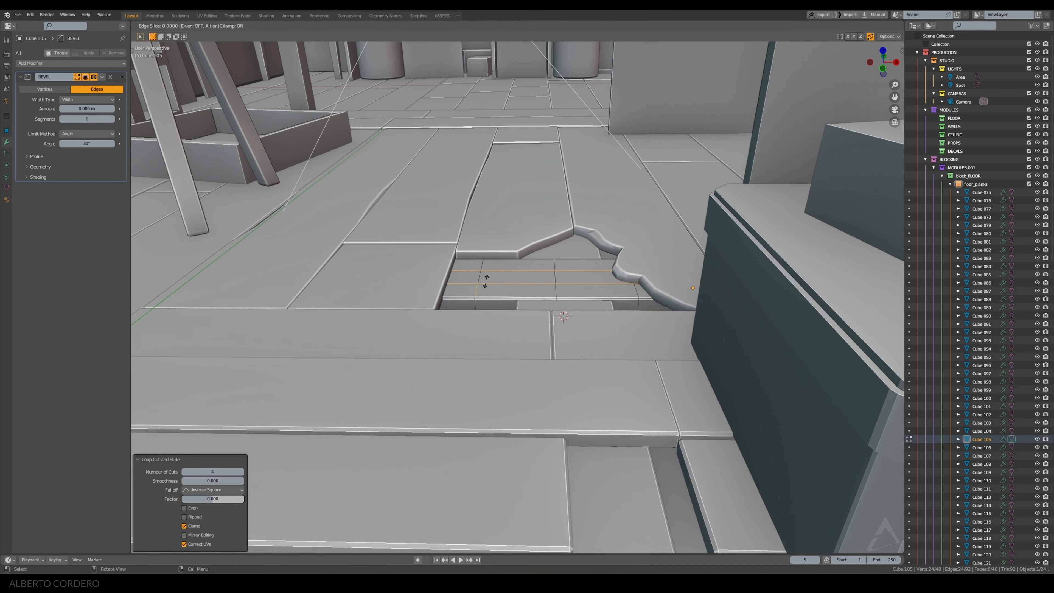
right_click(486, 281)
click(507, 302)
Leave mesh editing, shade the lower plank smooth and add a Weighted Normal modifier
middle_drag(547, 294, 551, 226)
key(Tab)
right_click(552, 226)
click(551, 227)
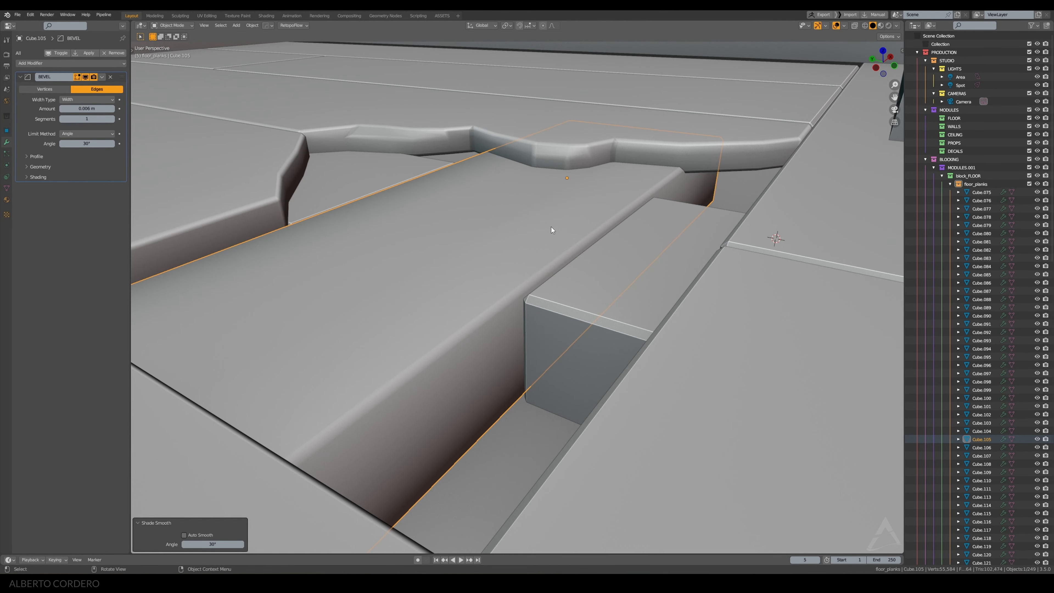
key(shift+q)
click(541, 292)
key(q)
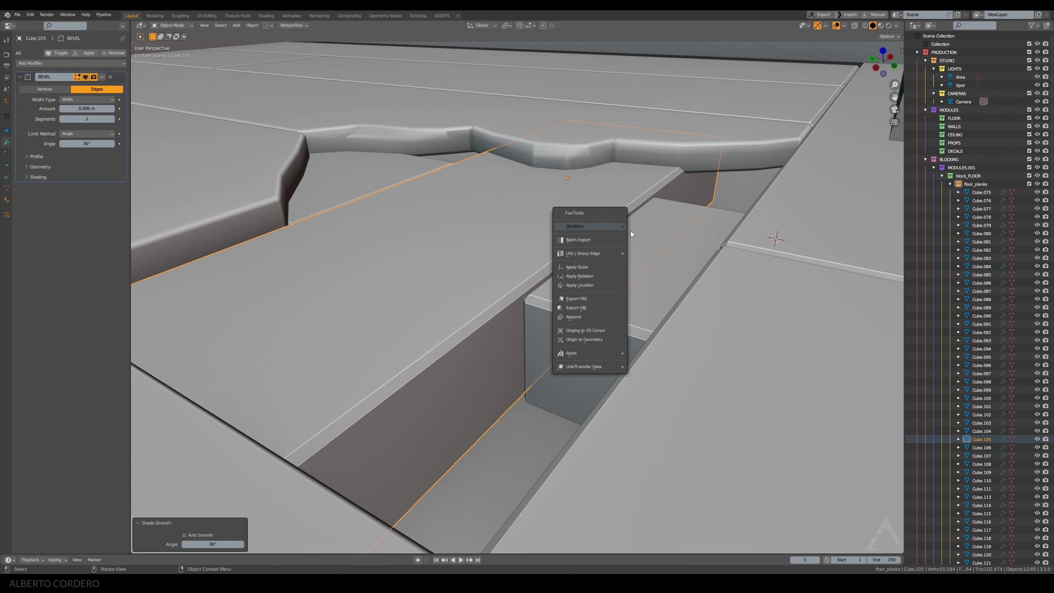
mouse_move(630, 233)
click(647, 288)
Add a horizontal loop cut around the lower plank's sides and slide it up toward the top edge
key(Tab)
middle_drag(520, 244, 478, 341)
key(ctrl+r)
click(389, 367)
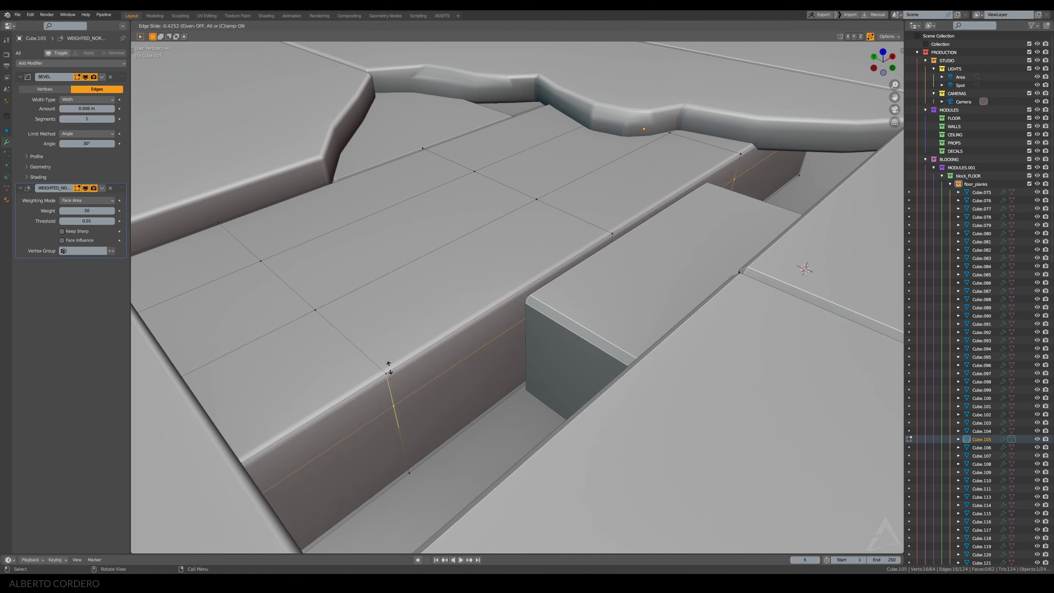
click(387, 359)
Push a top vertex on the plank's gap-facing long edge inward along Y by about 0.012 m
click(611, 233)
middle_drag(606, 231, 619, 226)
key(g)
key(y)
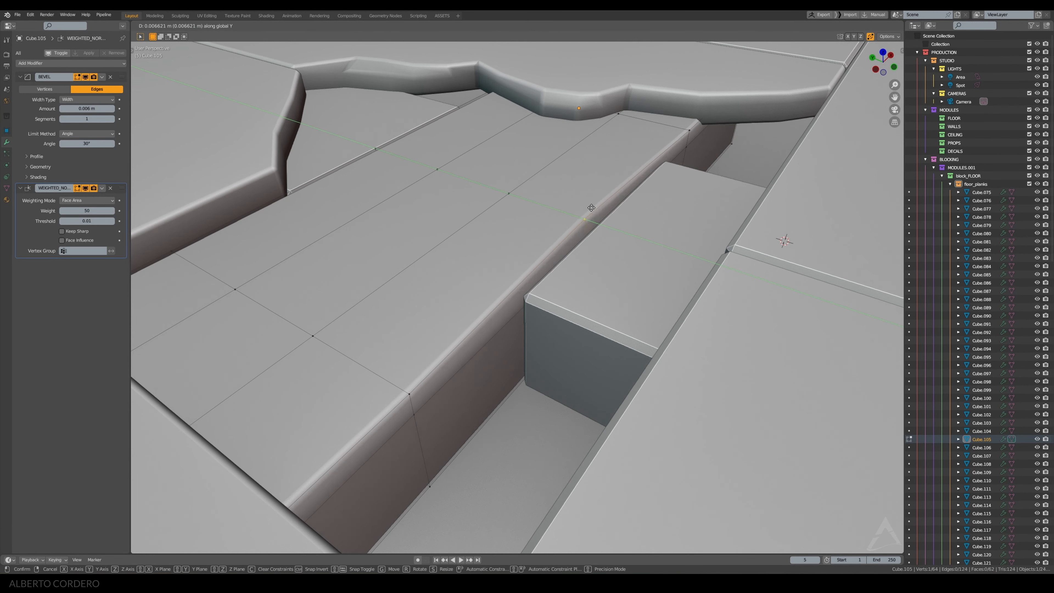
click(585, 208)
Add another crosswise loop cut beside the chip and push its top edge vertex inward about 0.006 m along Y
click(495, 283)
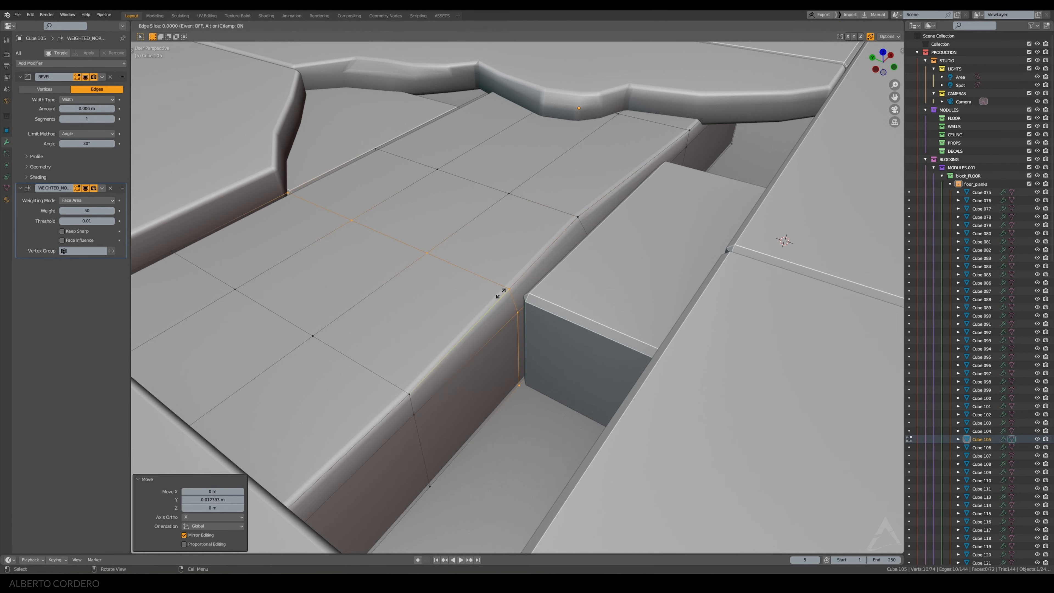
key(g)
key(y)
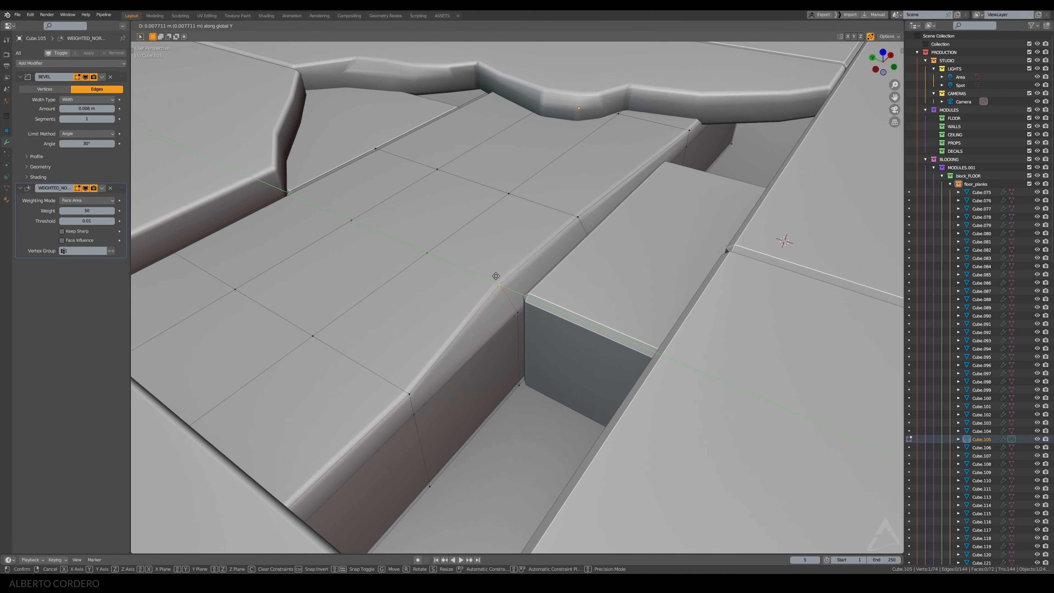
click(493, 277)
middle_drag(493, 277, 527, 334)
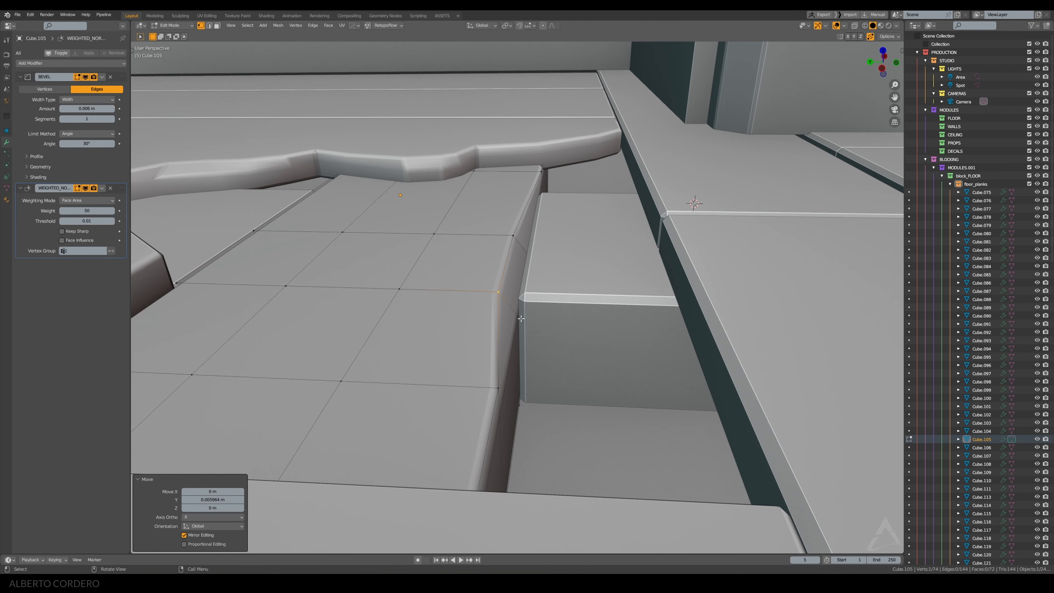
Lower two neighbouring inner vertices on the plank's top surface slightly along Z
middle_drag(511, 257, 494, 210)
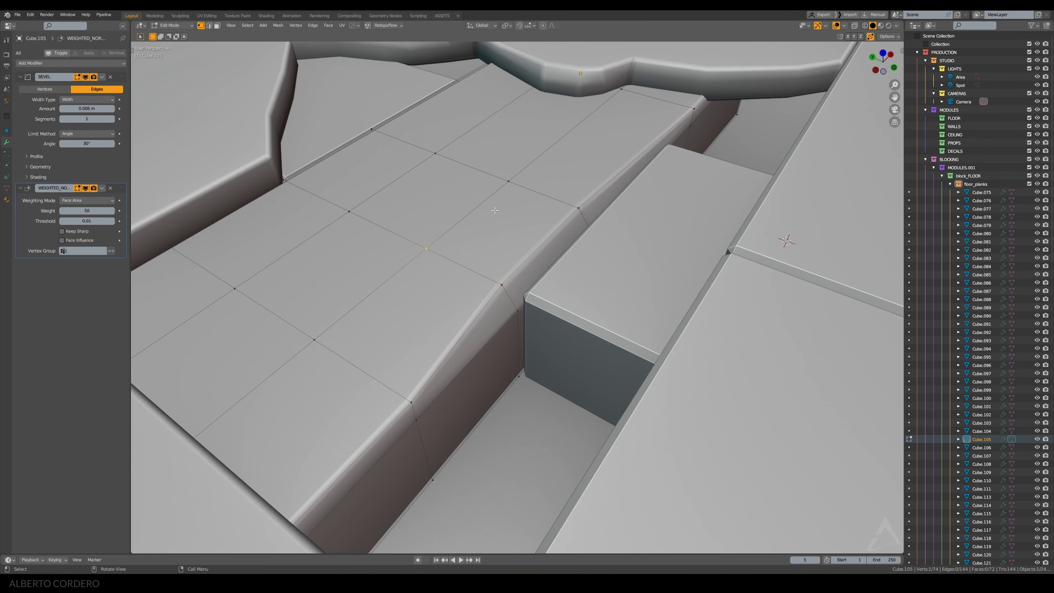
key(g)
key(z)
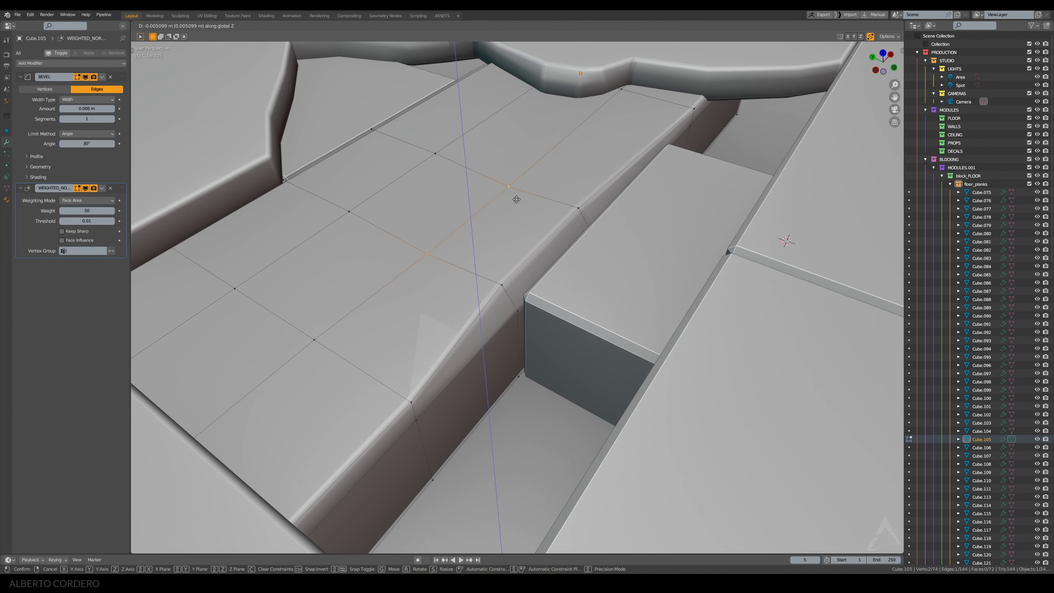
click(516, 199)
Shift the two chipped vertices on the plank's top edge along Z and leave mesh editing
click(580, 209)
shift+click(513, 291)
middle_drag(515, 290, 634, 261)
key(g)
key(z)
click(532, 262)
key(Tab)
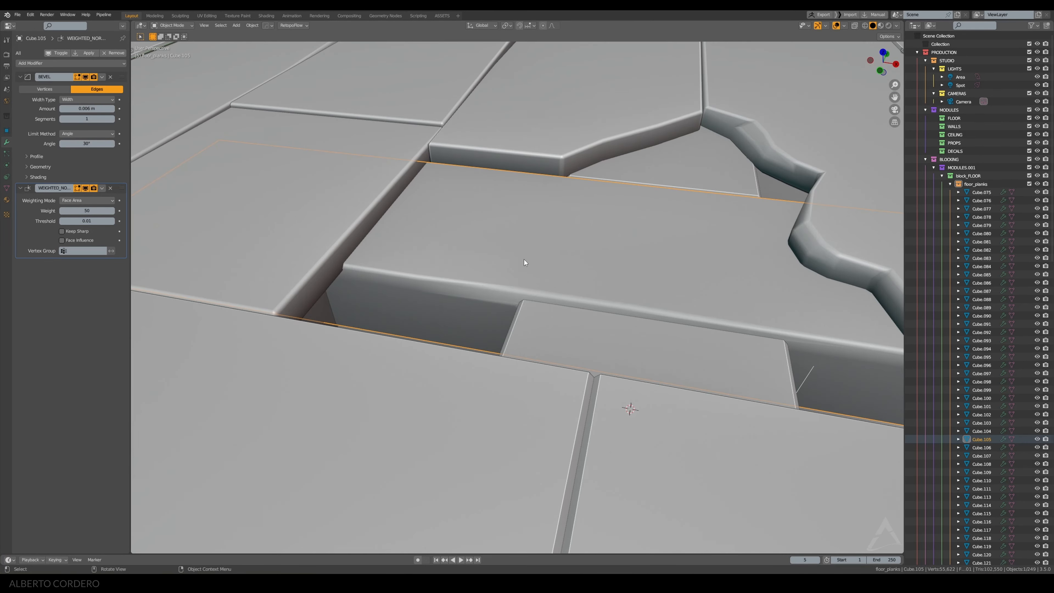
From the top view, move the middle vertices of the plank's opposite long edge slightly inward along Y and finish editing
middle_drag(524, 260, 582, 255)
key(Tab)
key(KP_7)
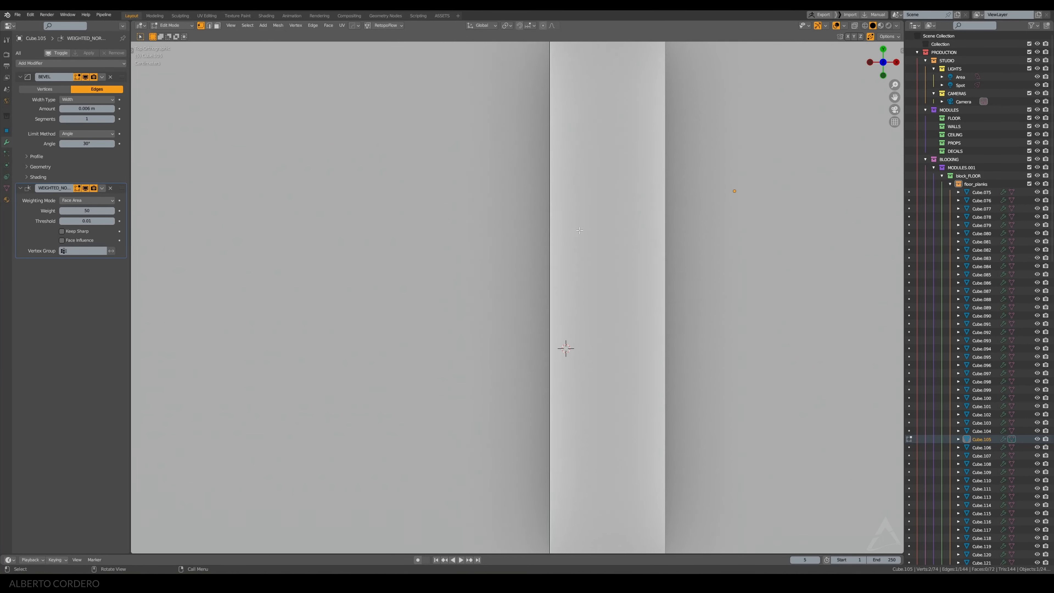
key(a)
key(KP_Decimal)
drag(500, 236, 566, 259)
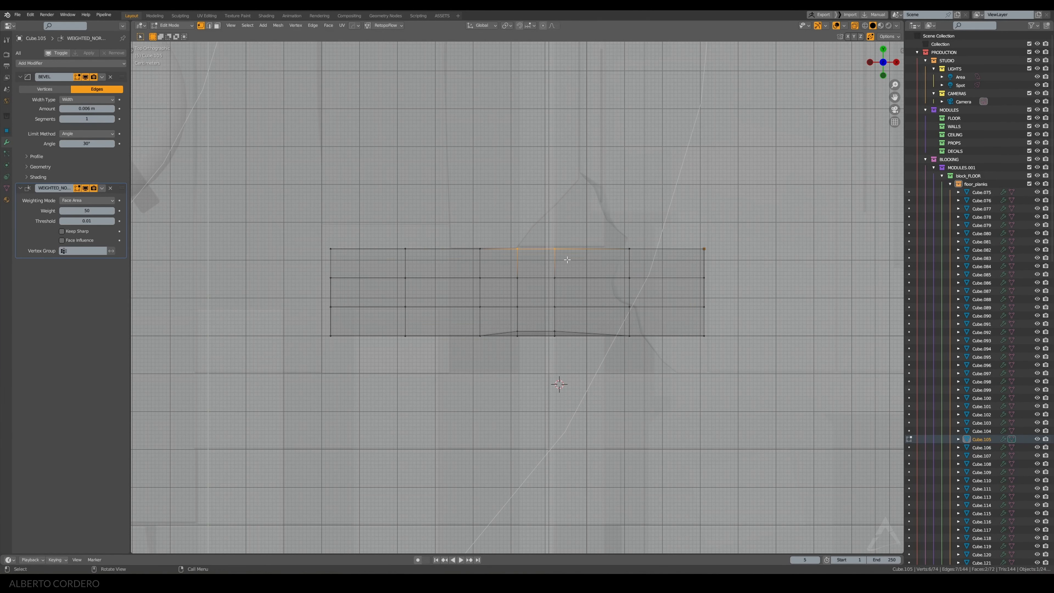
scroll(569, 251, up, 2)
key(g)
key(y)
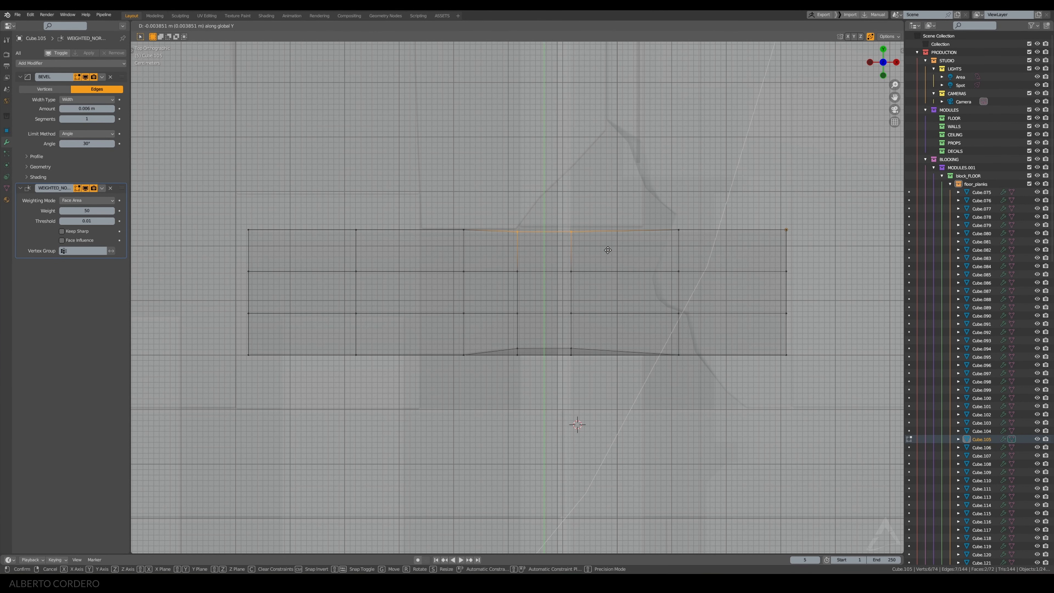
click(608, 248)
key(Tab)
Select the loose front plank and add two centred lengthwise loop cuts to it, with X-ray turned on
key(KP_0)
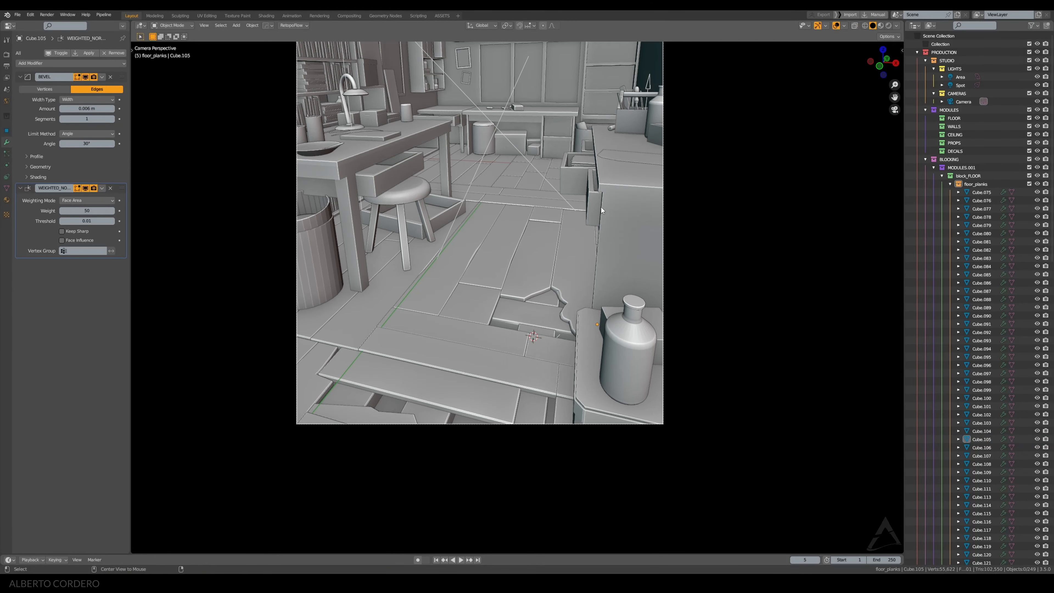
scroll(604, 204, up, 2)
shift+middle_drag(564, 252, 558, 206)
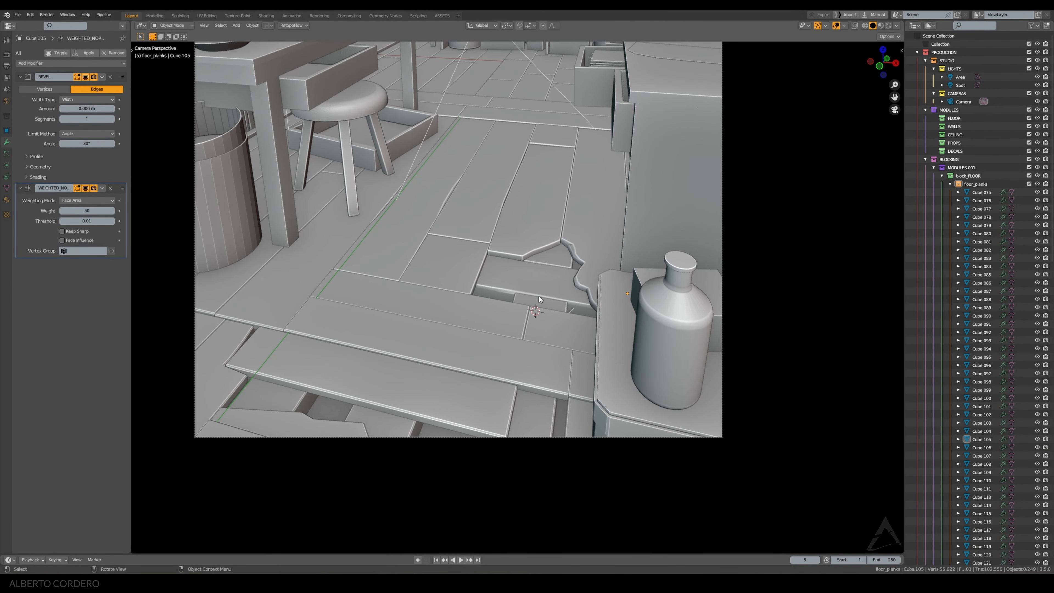
shift+middle_drag(538, 295, 548, 174)
shift+middle_drag(314, 206, 337, 193)
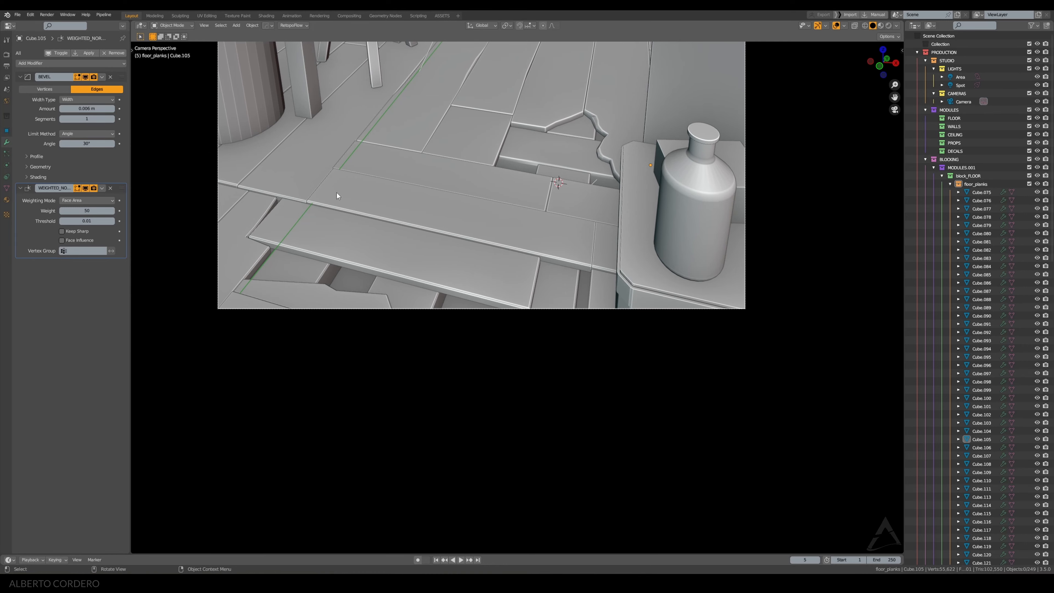
click(294, 223)
key(KP_Decimal)
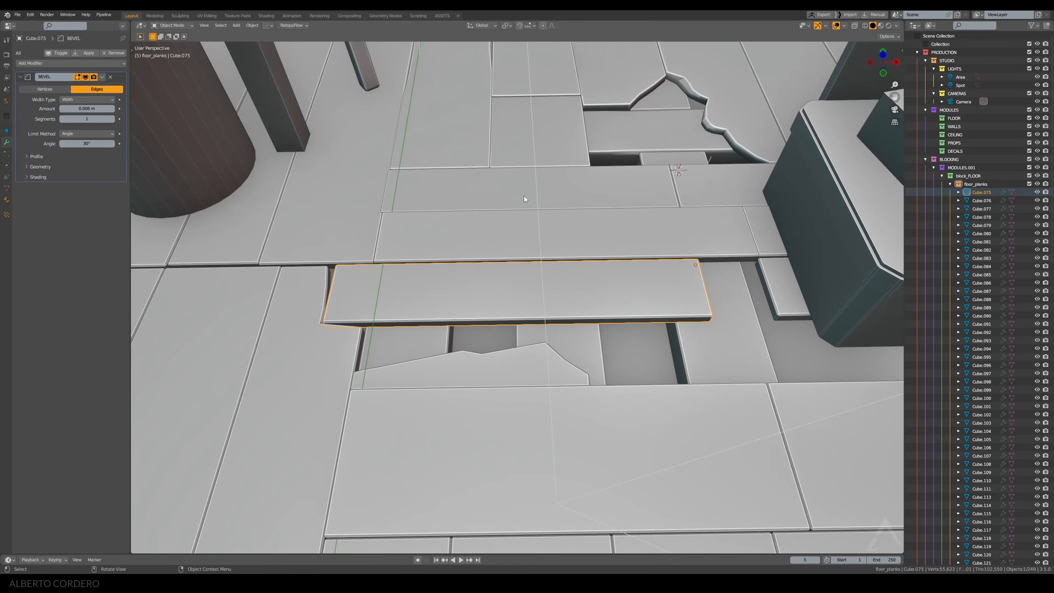
scroll(652, 209, up, 3)
key(Tab)
key(alt+z)
key(ctrl+r)
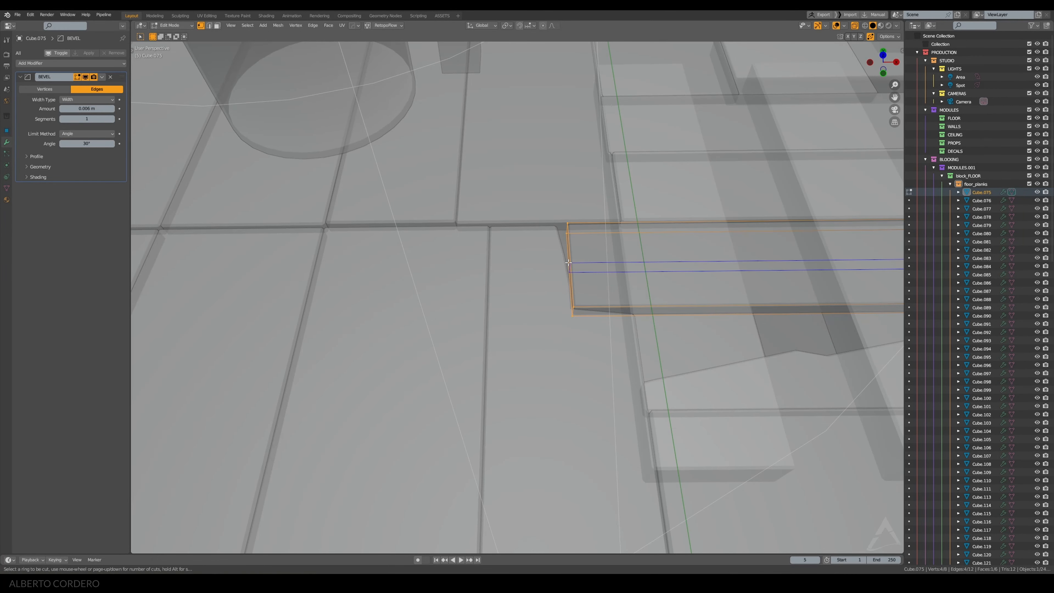
click(568, 263)
right_click(569, 261)
From the top view, taper the plank's barrel-side end by moving its rear corner inward along X and the neighbouring pair about 0.012 m
key(KP_7)
scroll(605, 203, up, 3)
drag(586, 150, 647, 182)
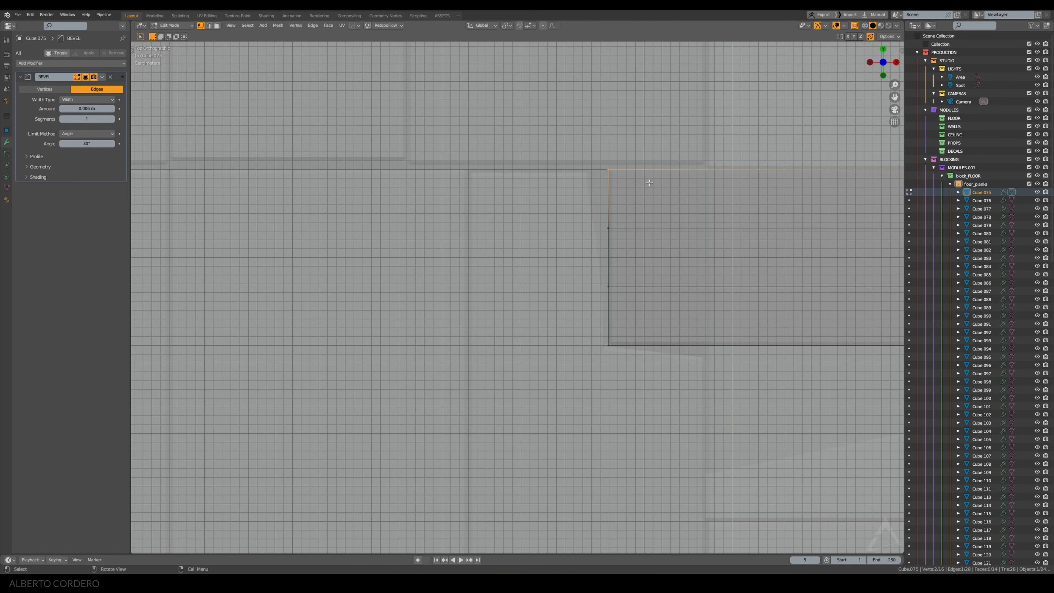
shift+middle_drag(624, 160, 562, 175)
key(g)
key(x)
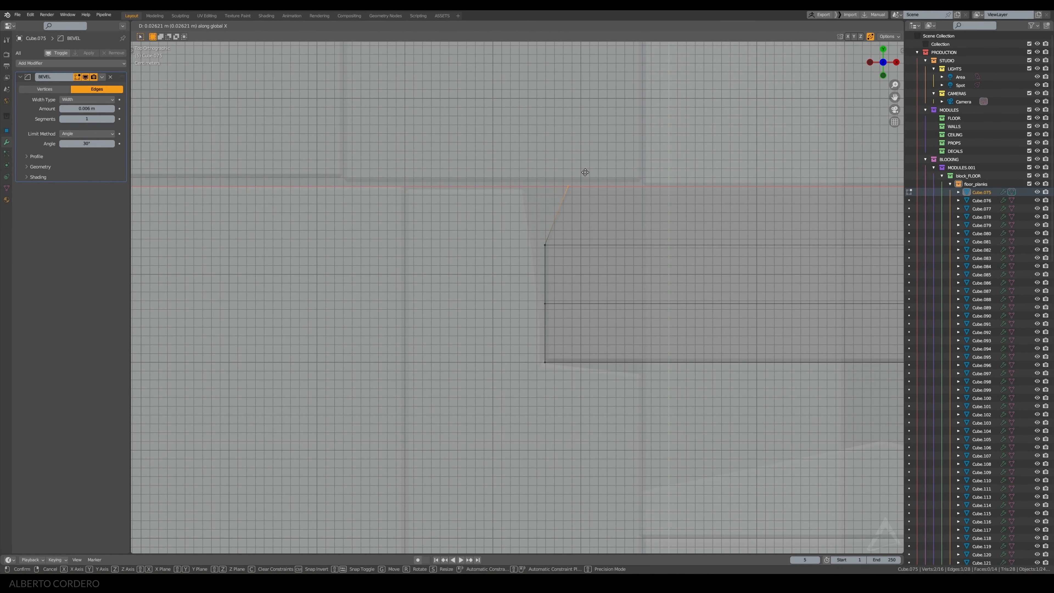
click(586, 171)
key(g)
key(x)
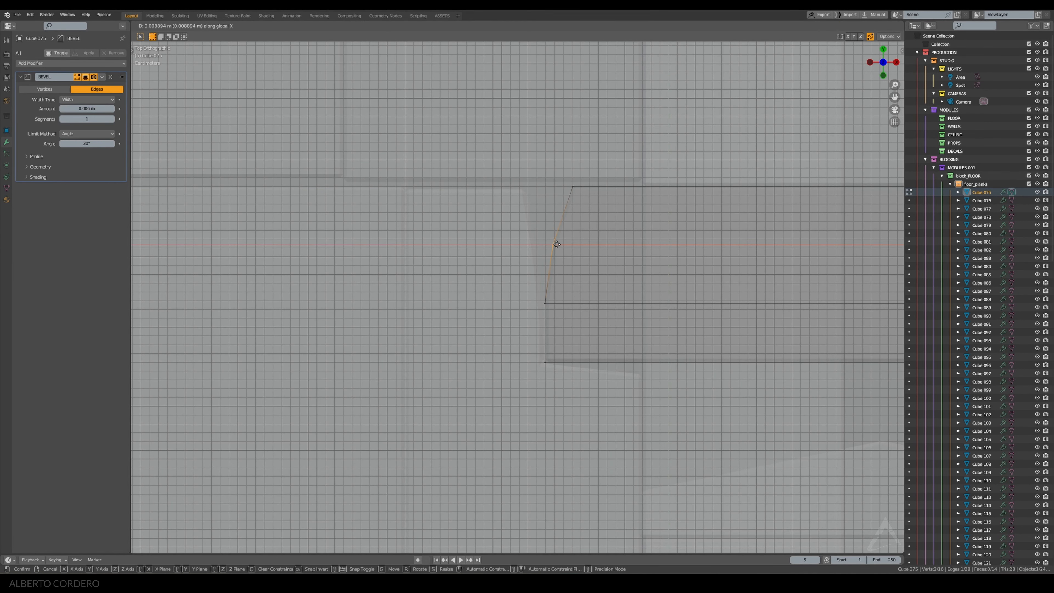
click(559, 244)
Add two evenly spaced crosswise loop cuts to the loose front plank and select the first cut's rear edge vertices
scroll(602, 303, down, 1)
shift+middle_drag(724, 248, 565, 235)
scroll(527, 221, down, 2)
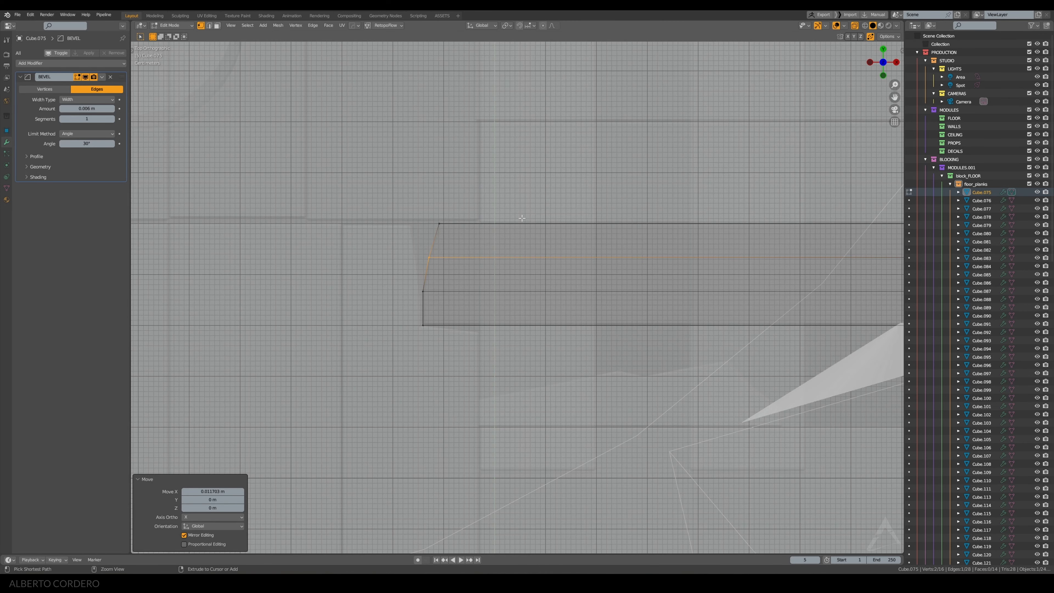
key(ctrl+r)
scroll(522, 221, up, 1)
click(522, 220)
click(637, 222)
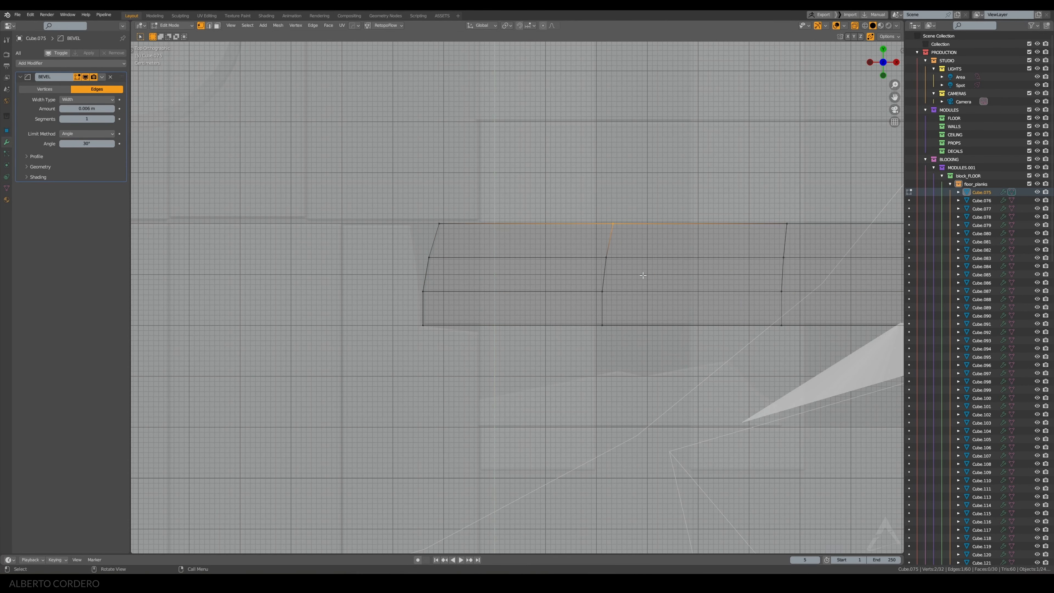
Move two inner top vertices of the first crosswise cut along Z, nudge its front edge pair inward, and finish editing
middle_drag(643, 275, 609, 308)
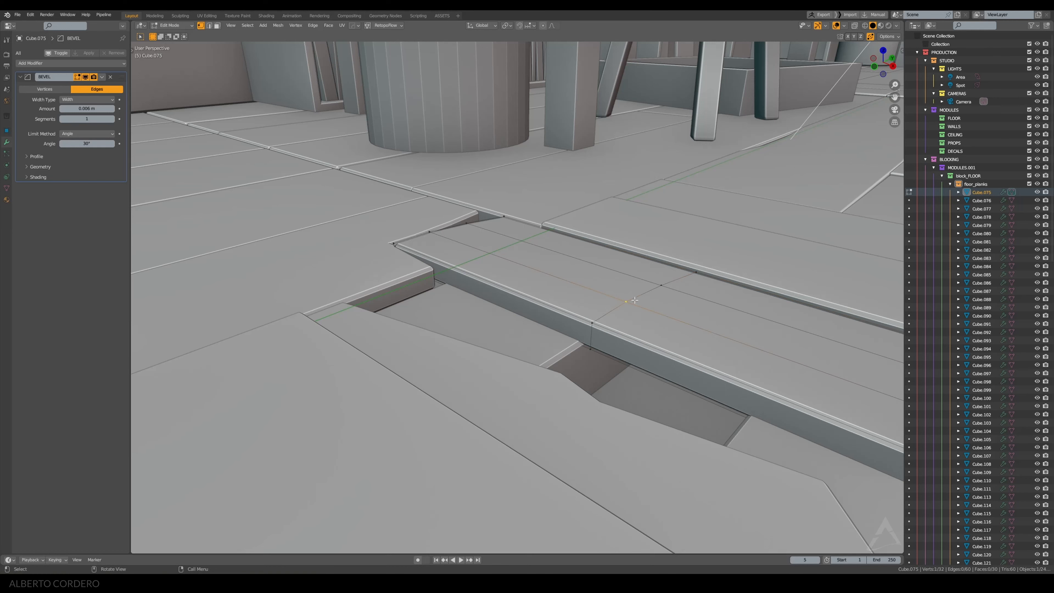
key(g)
key(z)
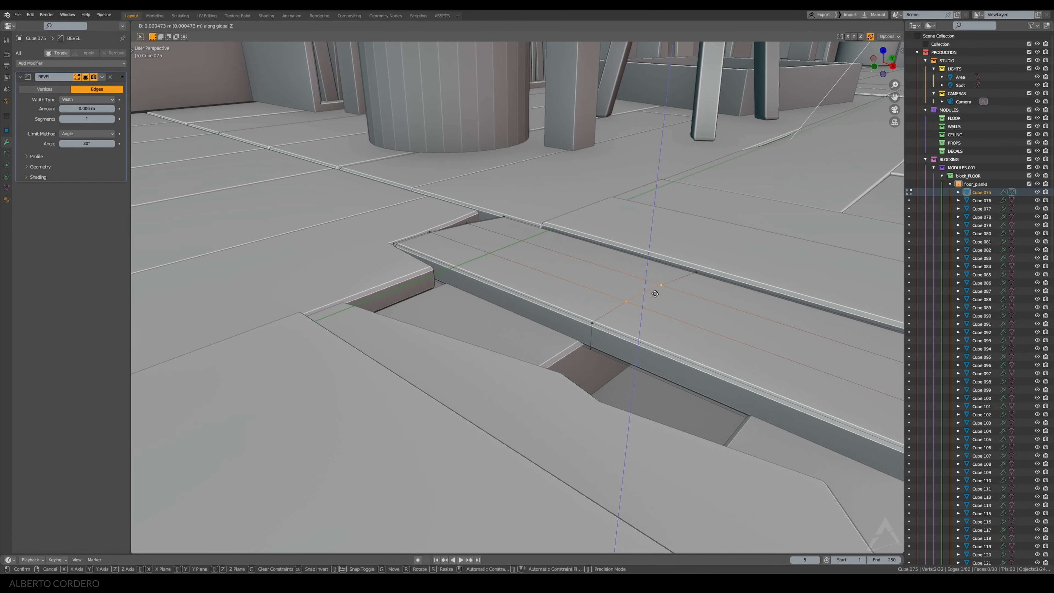
click(647, 312)
middle_drag(644, 313, 586, 317)
drag(587, 317, 574, 356)
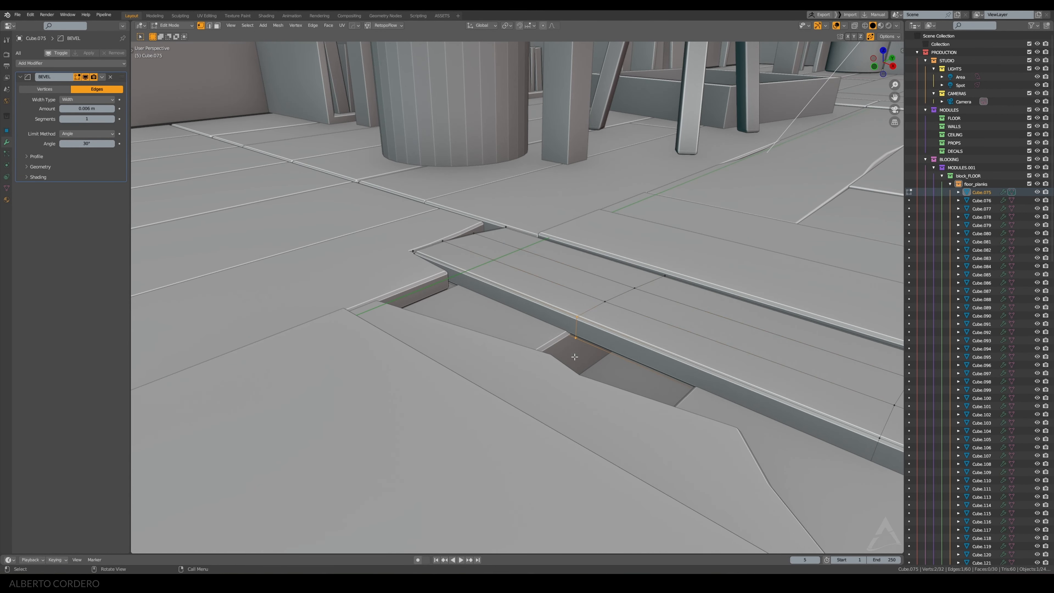
middle_drag(574, 356, 626, 325)
key(Tab)
Add two evenly spaced lengthwise loop cuts to the plank behind the loose front plank, plus one crosswise cut near its barrel-side end
middle_drag(514, 223, 540, 251)
click(518, 221)
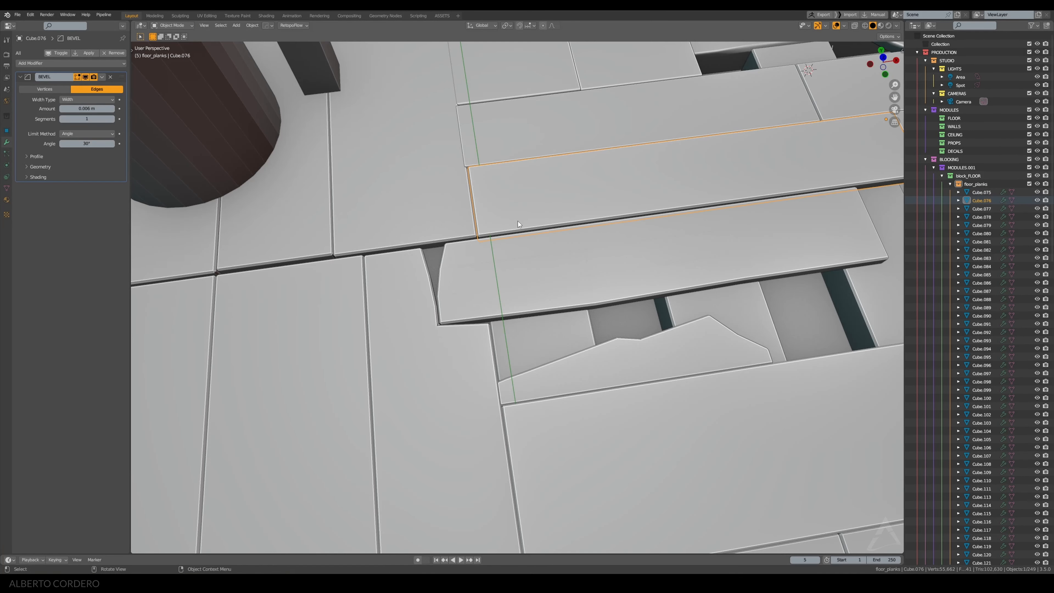
scroll(518, 221, up, 2)
key(Tab)
shift+middle_drag(534, 130, 532, 193)
key(ctrl+r)
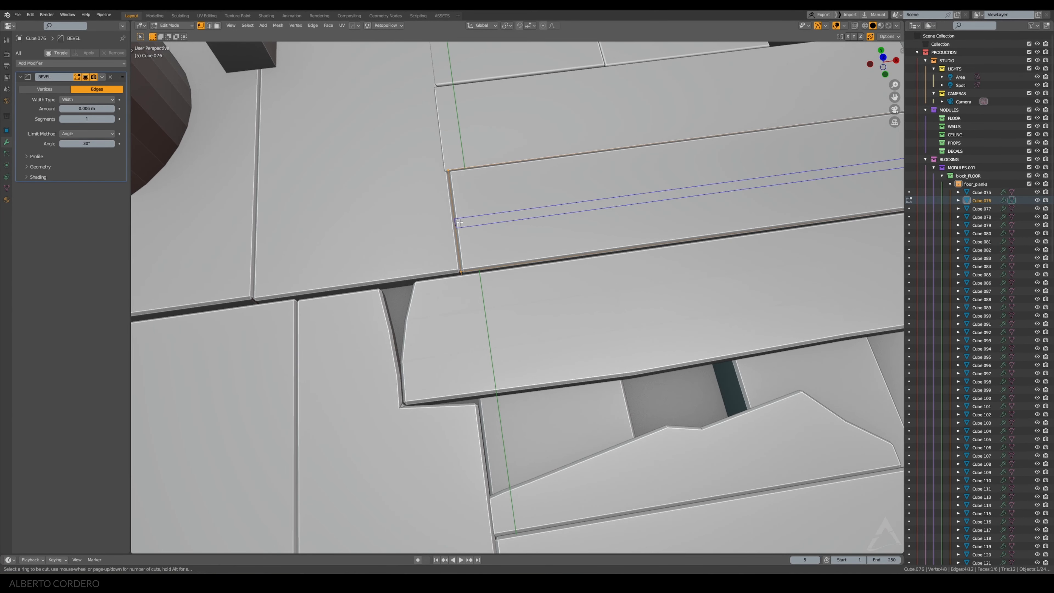
scroll(477, 195, up, 1)
click(519, 194)
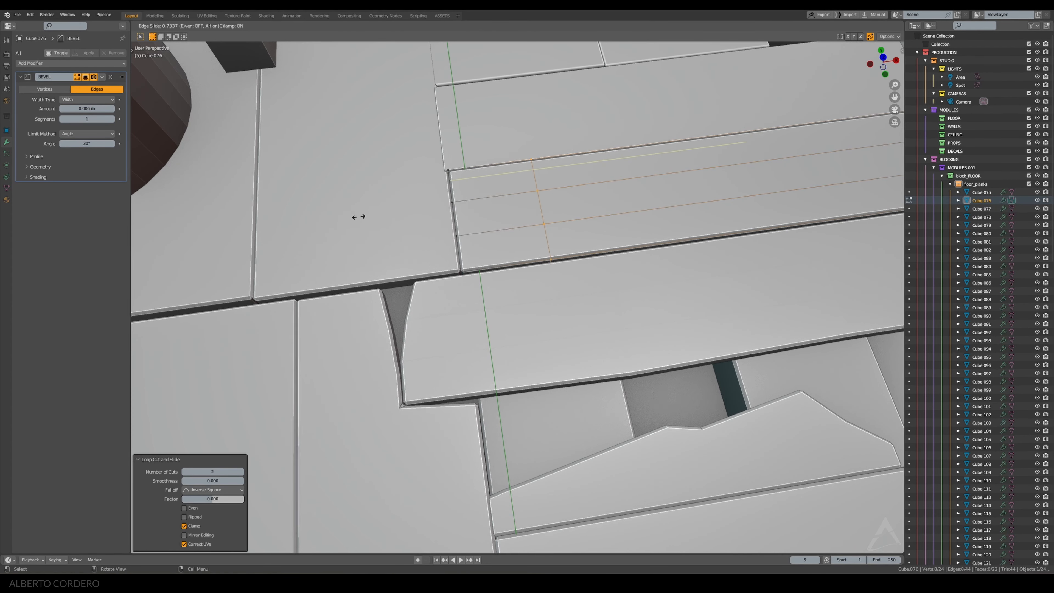
click(349, 219)
From the top view with X-ray on, move the barrel-side end's front corner vertices diagonally inward, about 0.011 m and 0.012 m
key(alt+z)
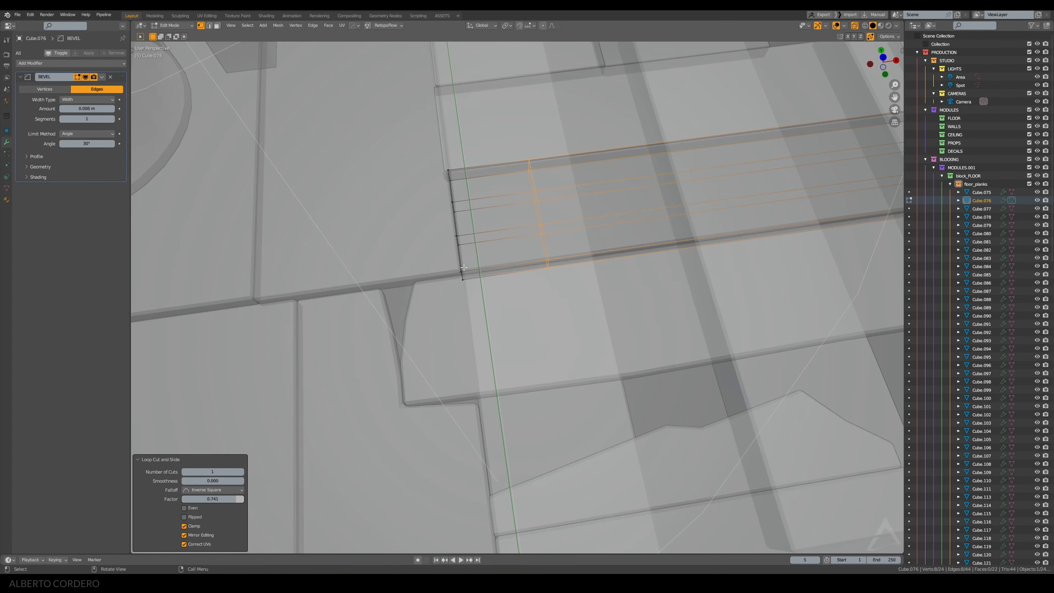
click(463, 268)
key(z)
key(alt+z)
key(ctrl+KP_3)
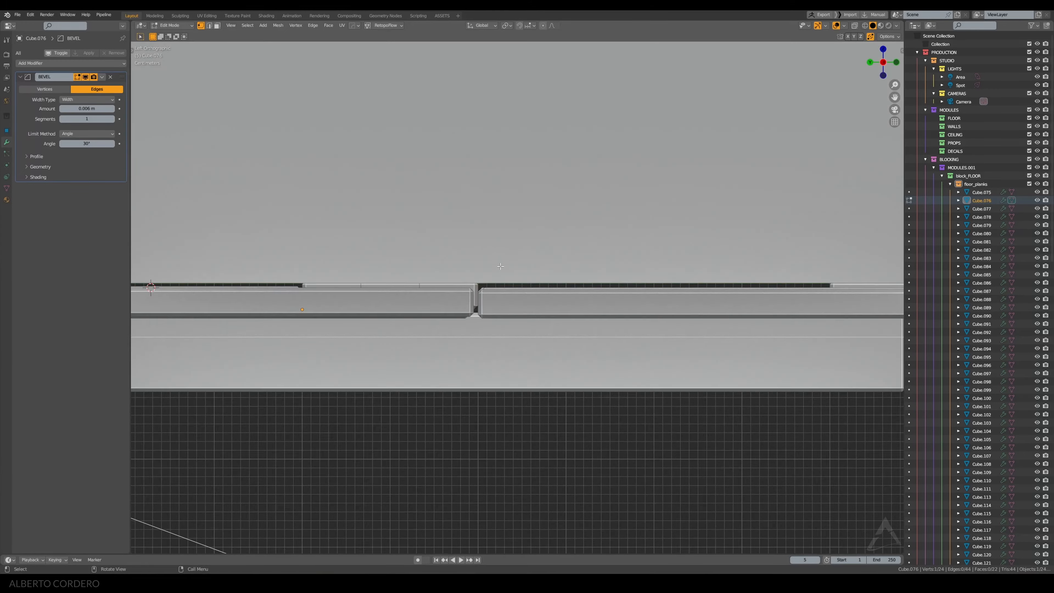
key(KP_7)
scroll(500, 266, up, 5)
key(g)
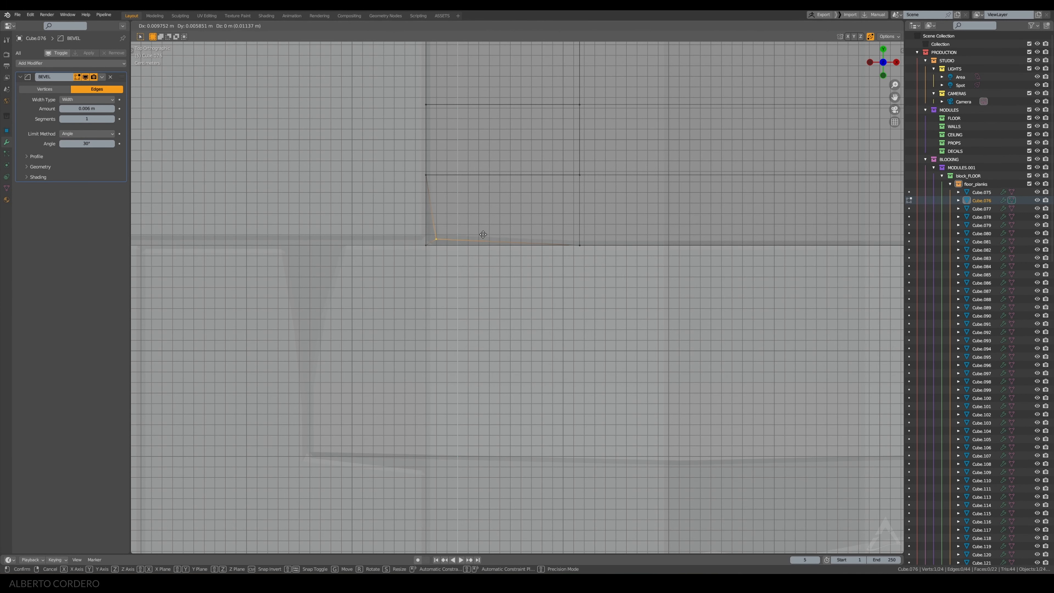
click(483, 235)
shift+click(429, 244)
key(g)
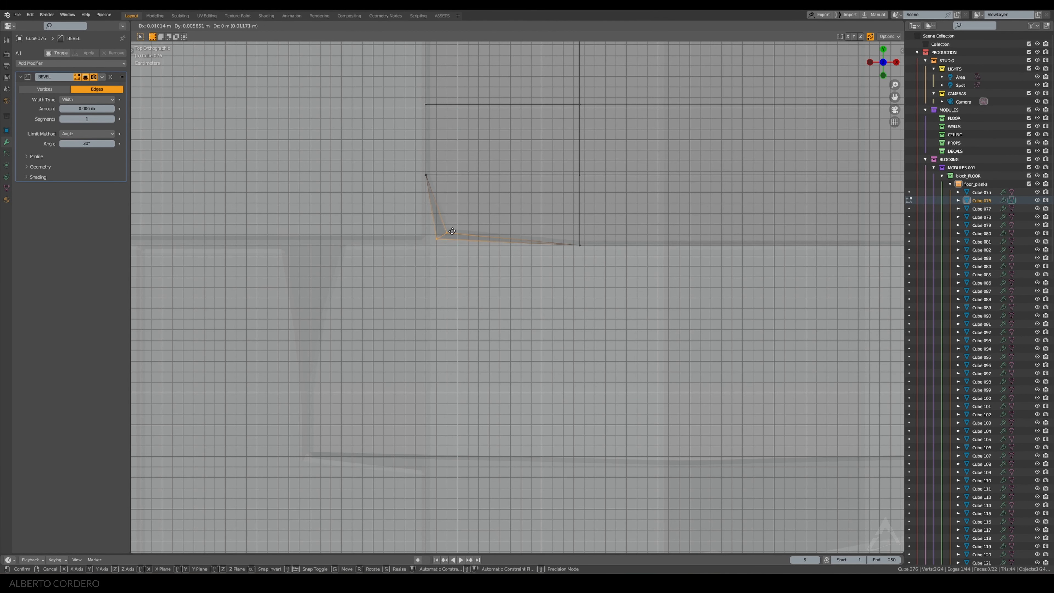
click(453, 231)
Move the crosswise loop about 0.076 m along X toward the barrel-side end, and add a centred loop cut around the plank's thickness
alt+click(578, 194)
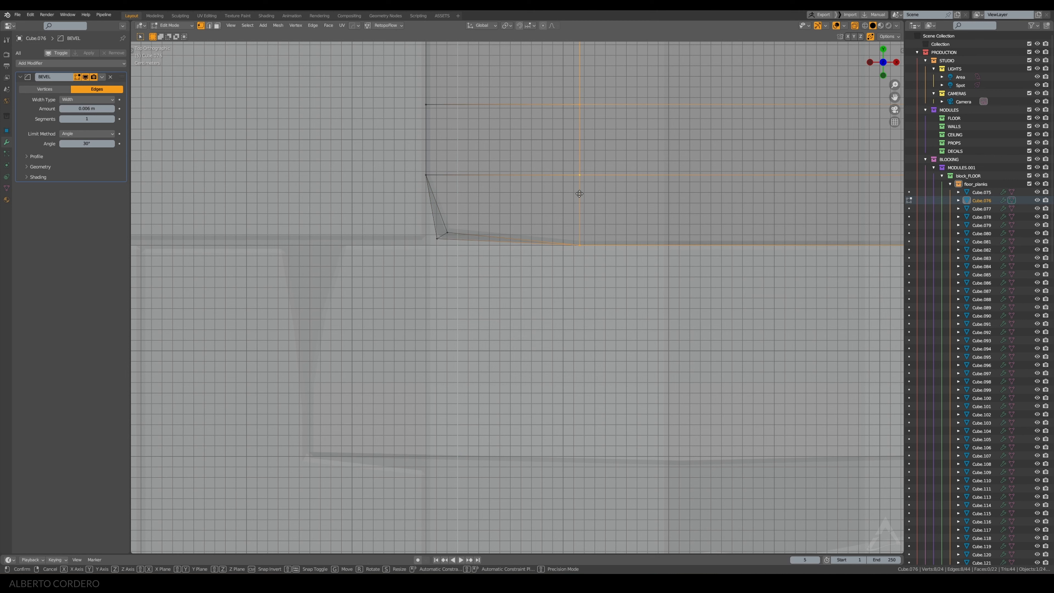
key(g)
key(x)
click(501, 195)
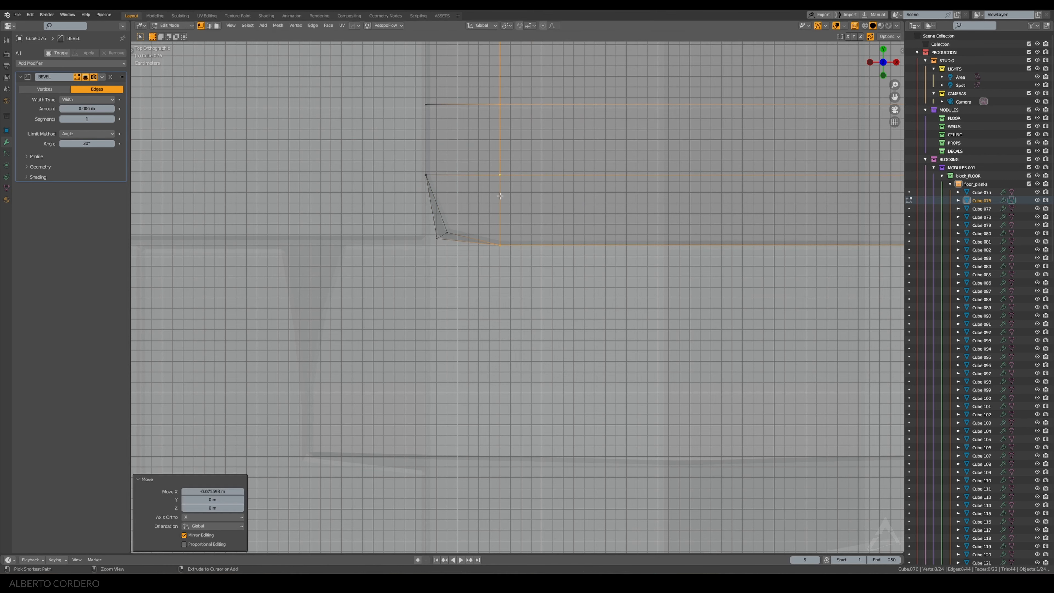
middle_drag(501, 195, 498, 386)
key(ctrl+r)
click(499, 382)
right_click(499, 379)
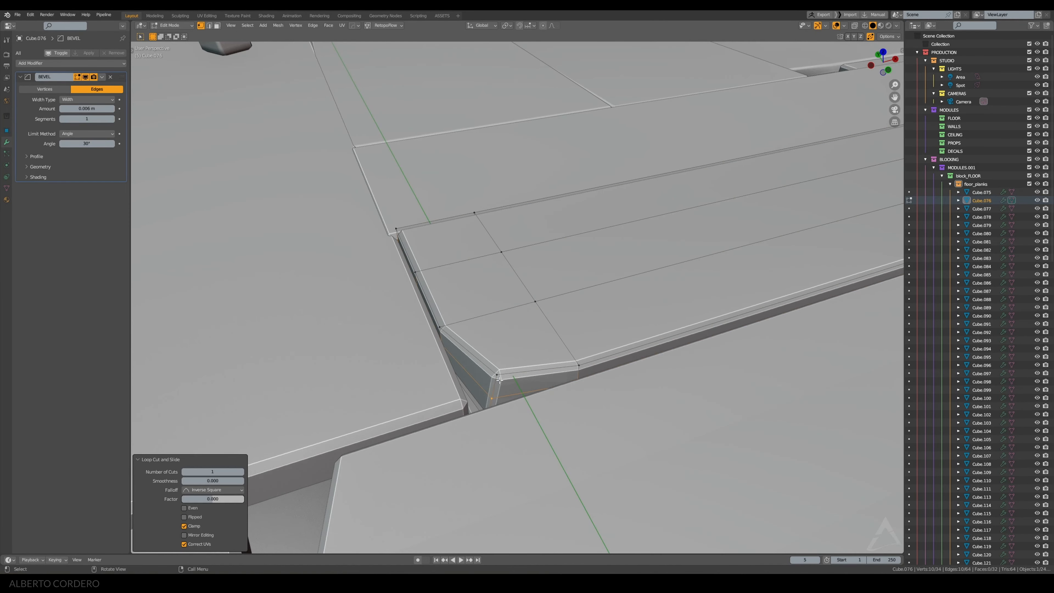
Nudge the top vertex of the chipped front corner inward with Z locked
click(498, 375)
key(g)
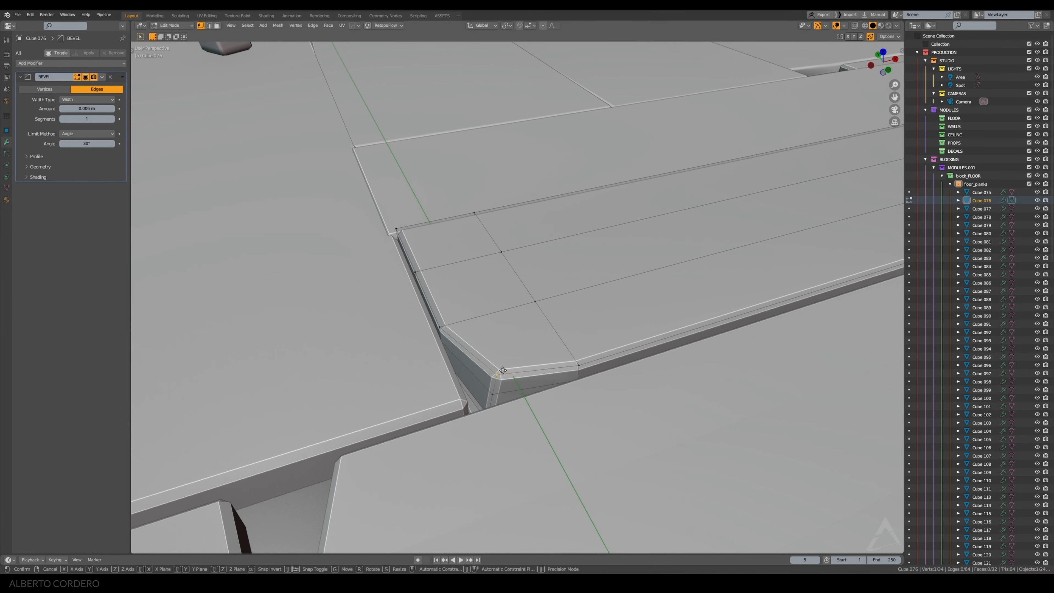
key(shift+z)
click(504, 363)
Finish editing the plank, shade it smooth and add a Weighted Normal modifier
key(Tab)
right_click(526, 314)
click(526, 314)
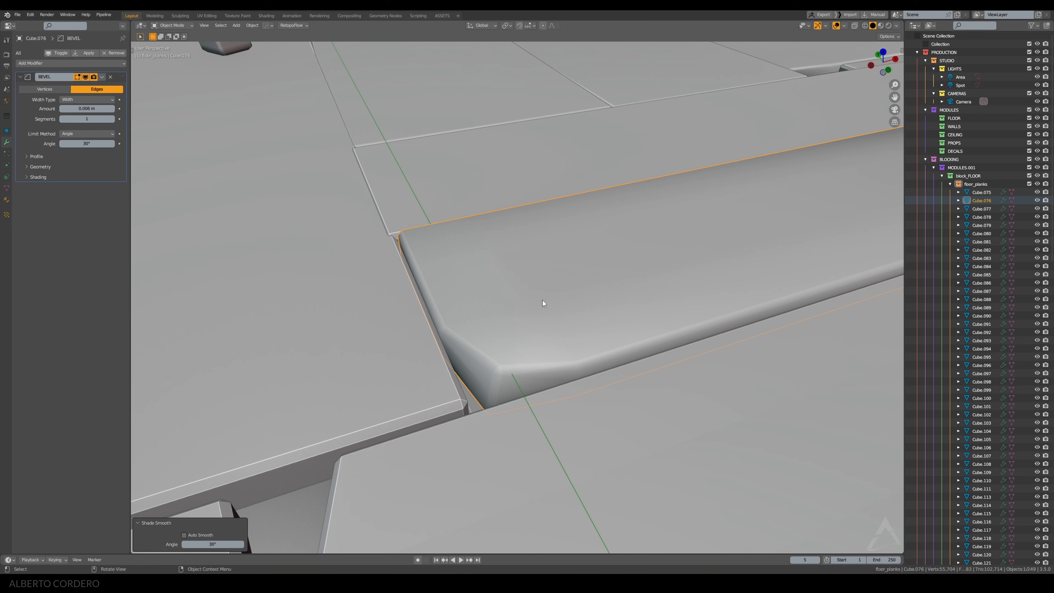
key(z)
click(528, 371)
key(q)
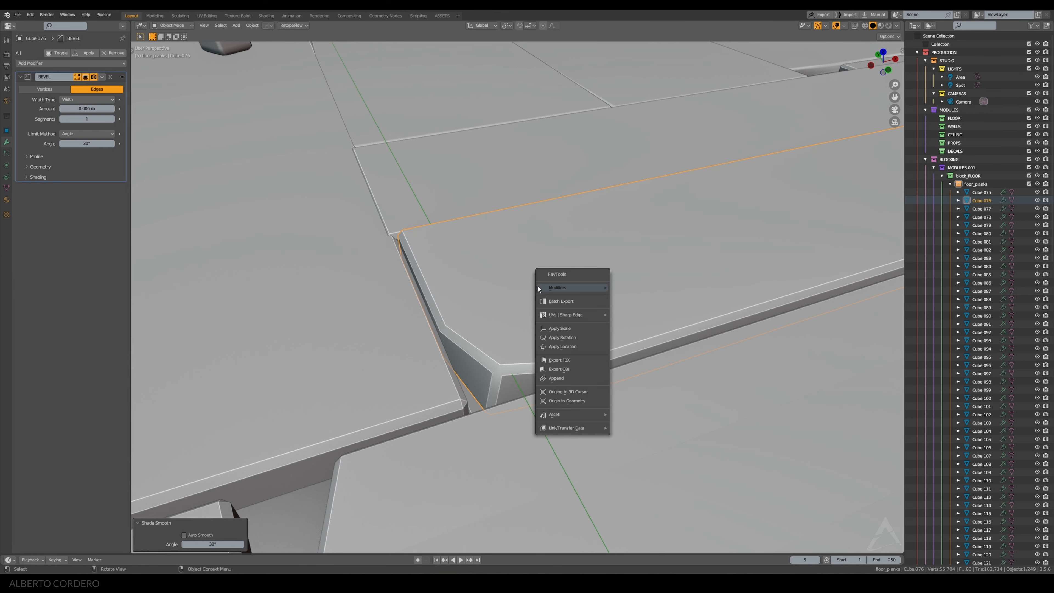
mouse_move(538, 287)
click(633, 352)
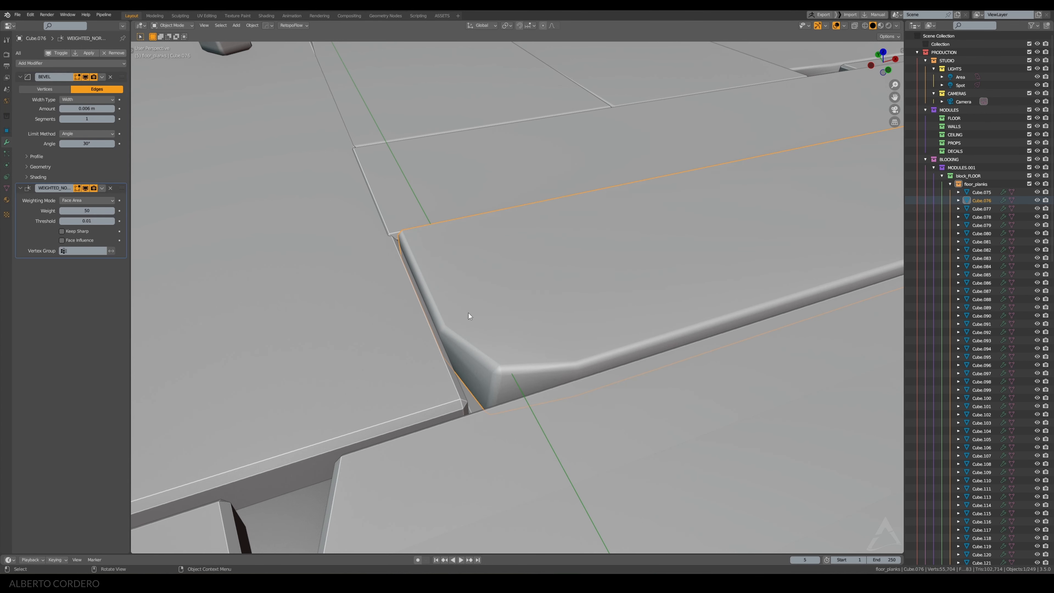
Move the barrel-side end's front lengthwise-cut vertex and top corner vertex inward with Z locked, about 0.016 m and 0.019 m
key(Tab)
key(g)
key(shift+z)
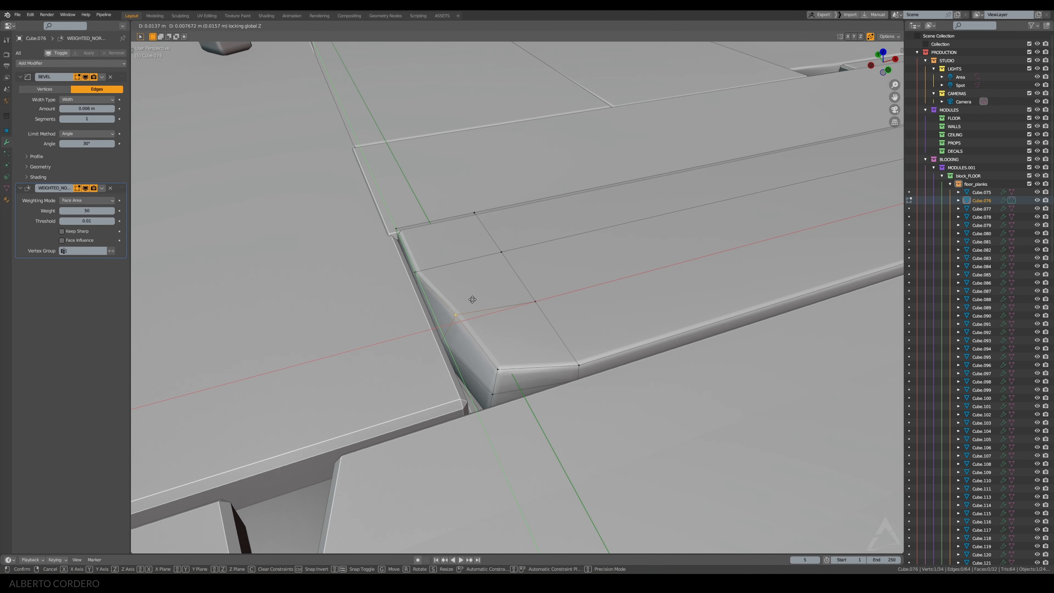
click(472, 301)
key(alt+a)
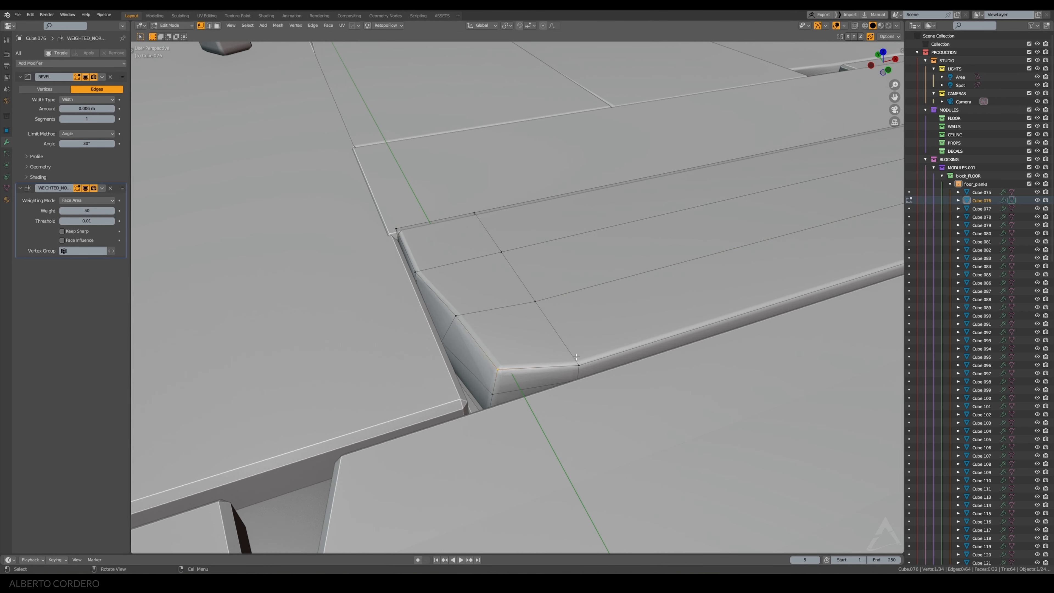
key(g)
key(shift+z)
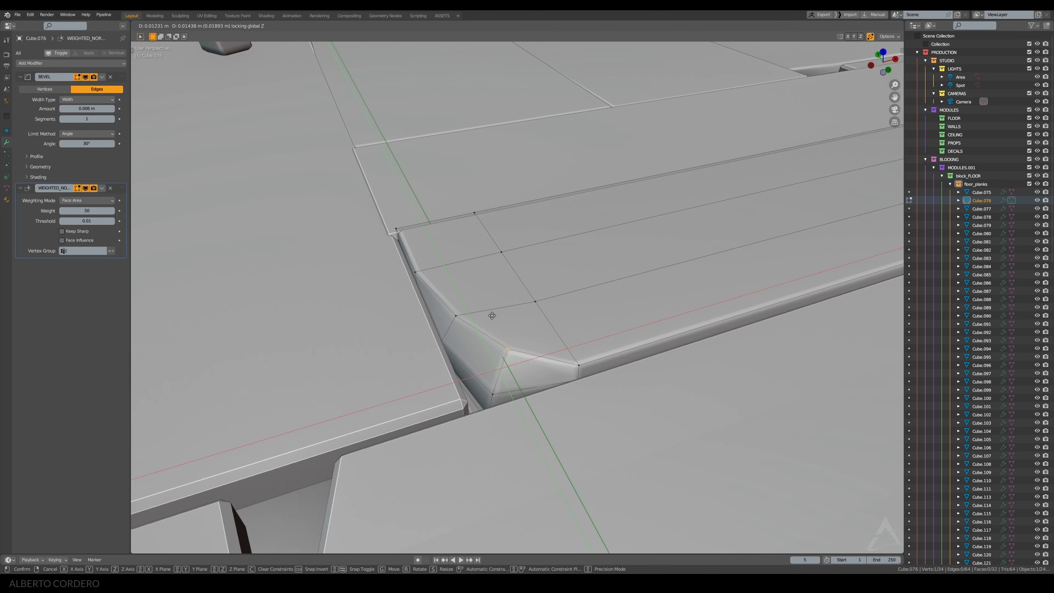
click(490, 319)
Lower the chipped corner's top vertex and its neighbouring end vertex together along Z by about 0.01 m
shift+click(456, 316)
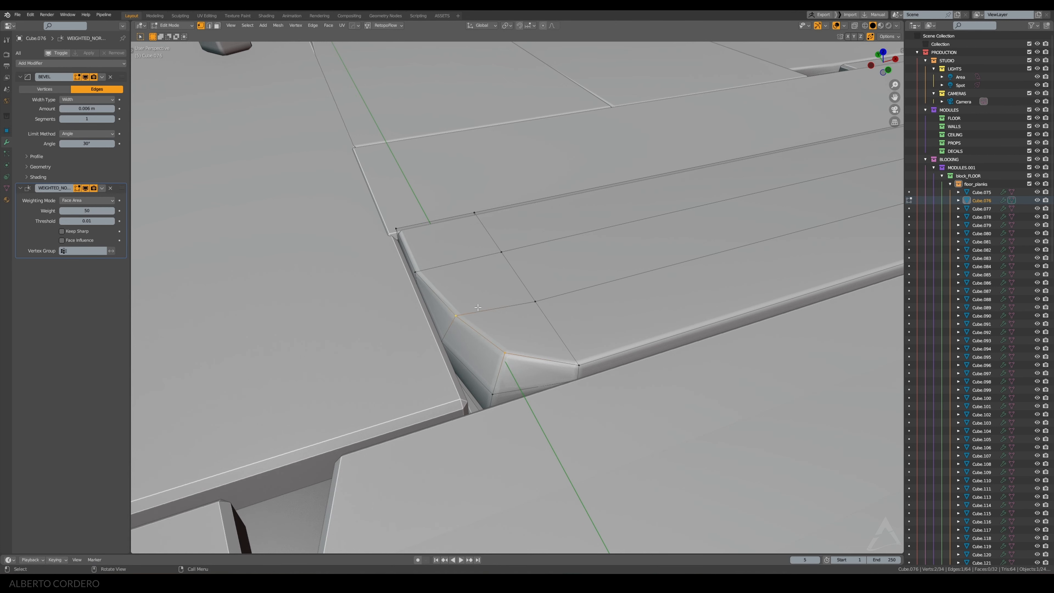
key(g)
key(z)
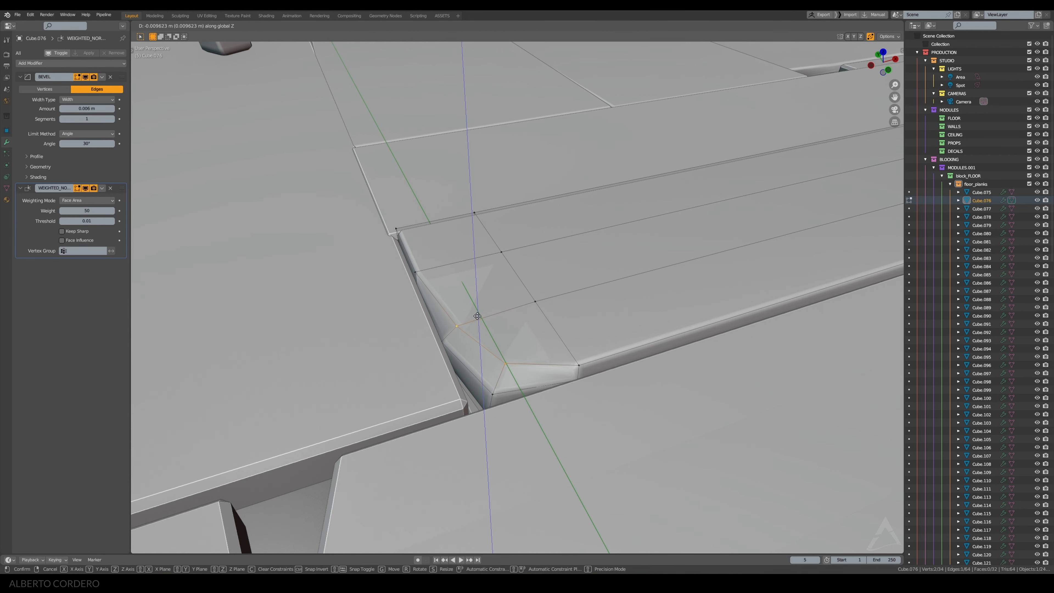
click(478, 318)
Shift the mid-height vertex on the plank's broken end about 0.0075 m, and nudge the top vertex above it, both with Z locked
middle_drag(478, 318, 490, 344)
click(425, 302)
key(g)
key(shift+z)
click(449, 304)
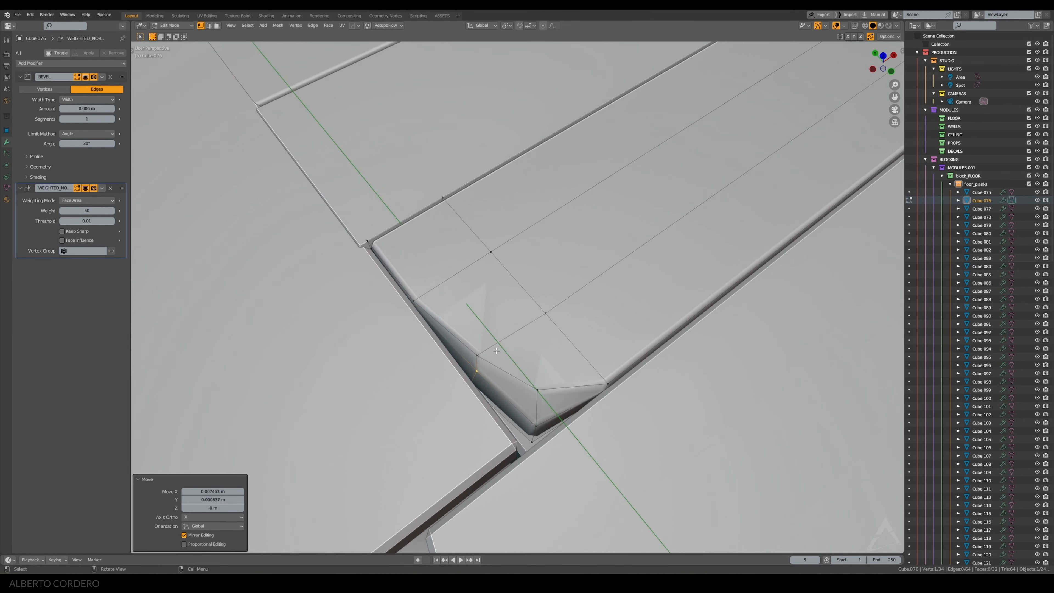
key(g)
key(shift+z)
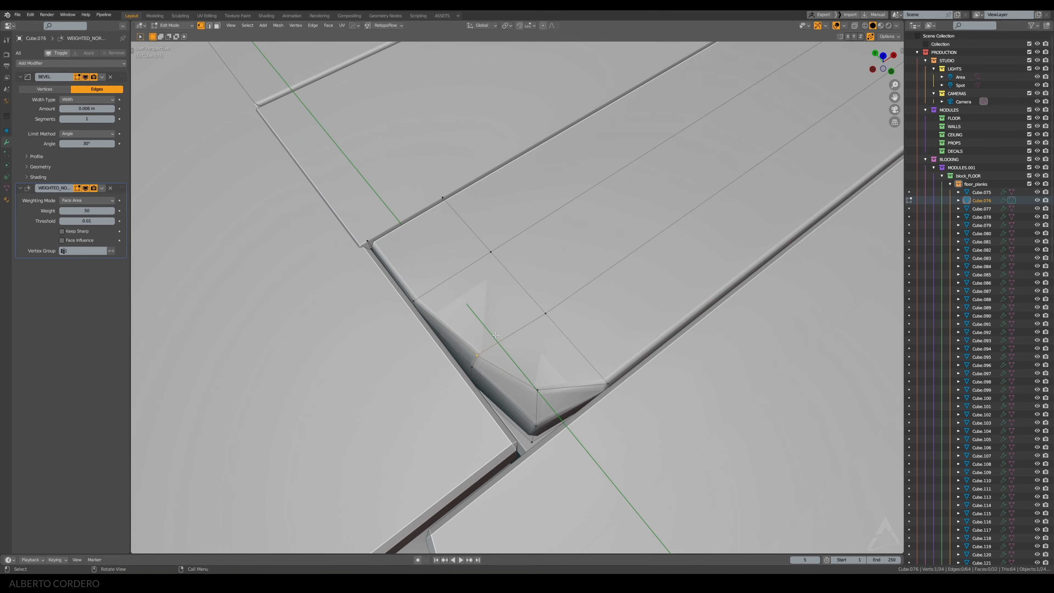
click(502, 316)
Move the barrel-side end's rear corner vertex and the neighbouring top vertex inward with Z locked, about 0.009 m each, and finish editing
middle_drag(502, 315, 416, 287)
click(400, 240)
key(g)
key(shift+z)
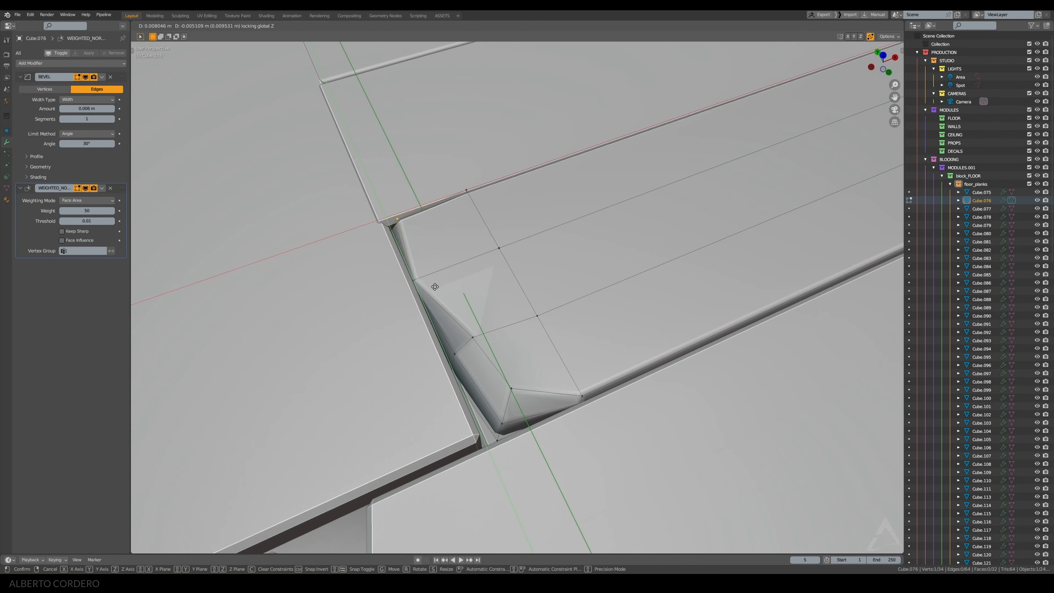
click(439, 289)
click(427, 277)
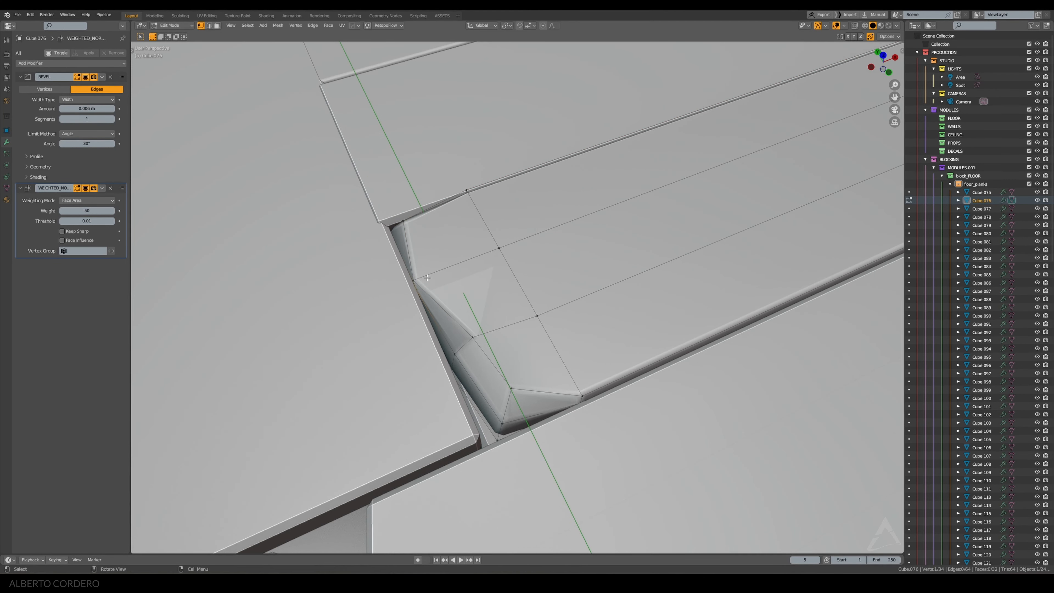
key(g)
key(shift+z)
click(418, 269)
scroll(441, 235, down, 3)
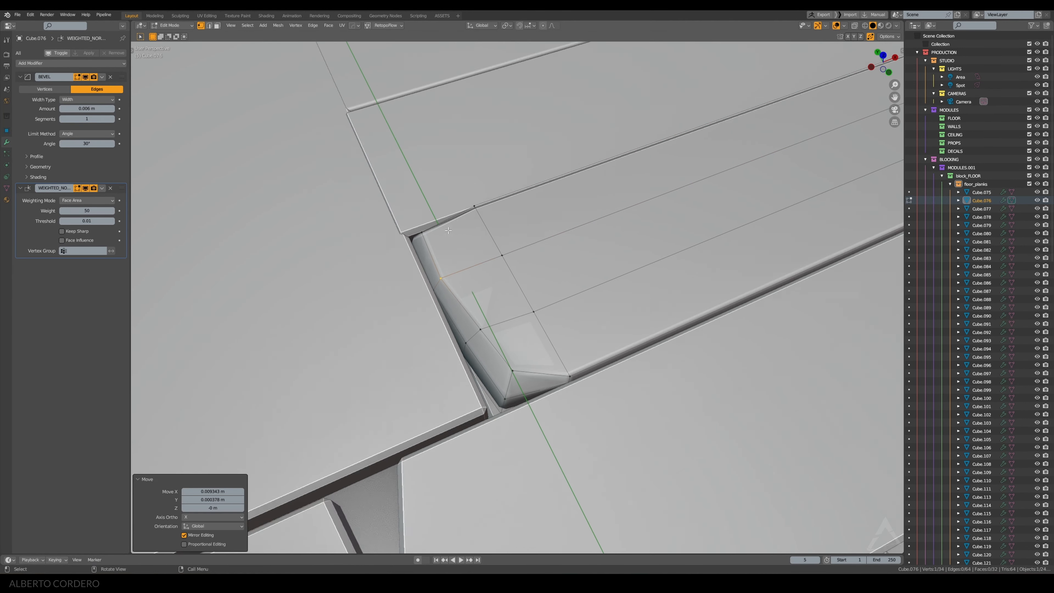
key(Tab)
key(alt+a)
From the camera view, add one crosswise loop cut near the bottle-side end of the same plank
key(KP_0)
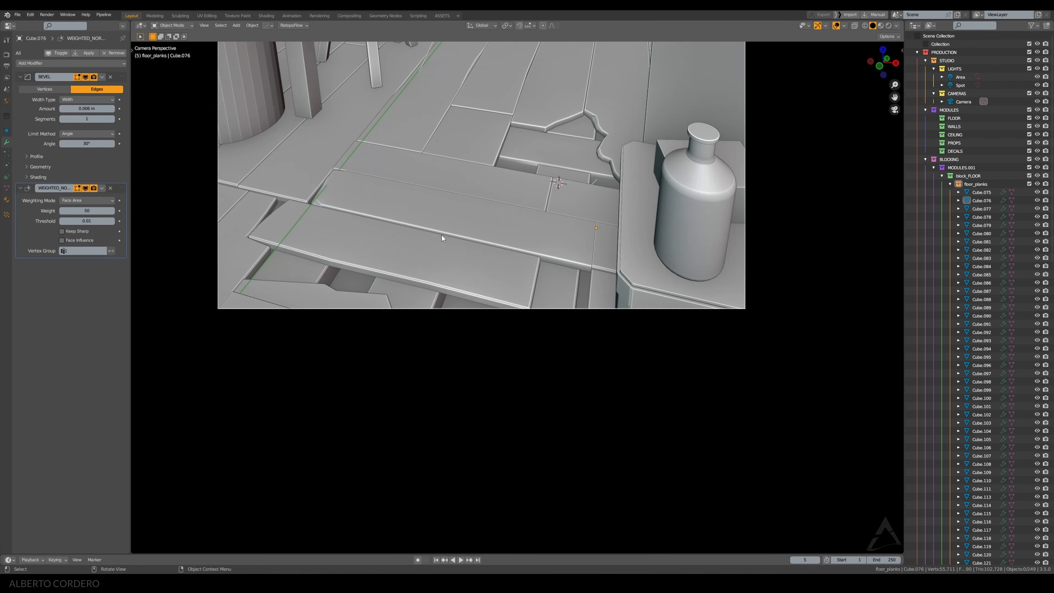
scroll(441, 235, up, 5)
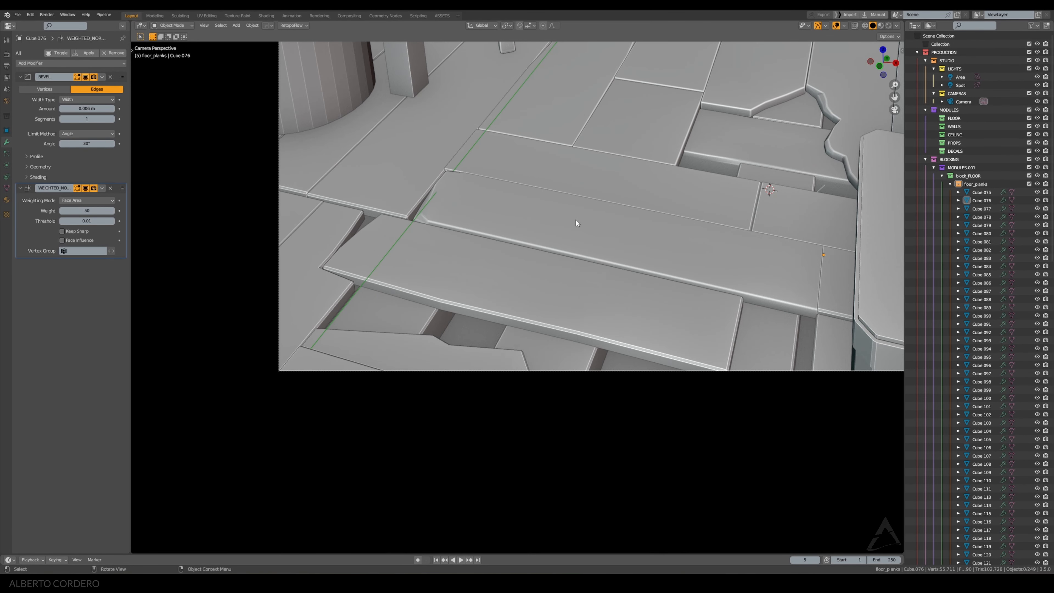
shift+click(576, 216)
scroll(577, 216, up, 3)
key(Tab)
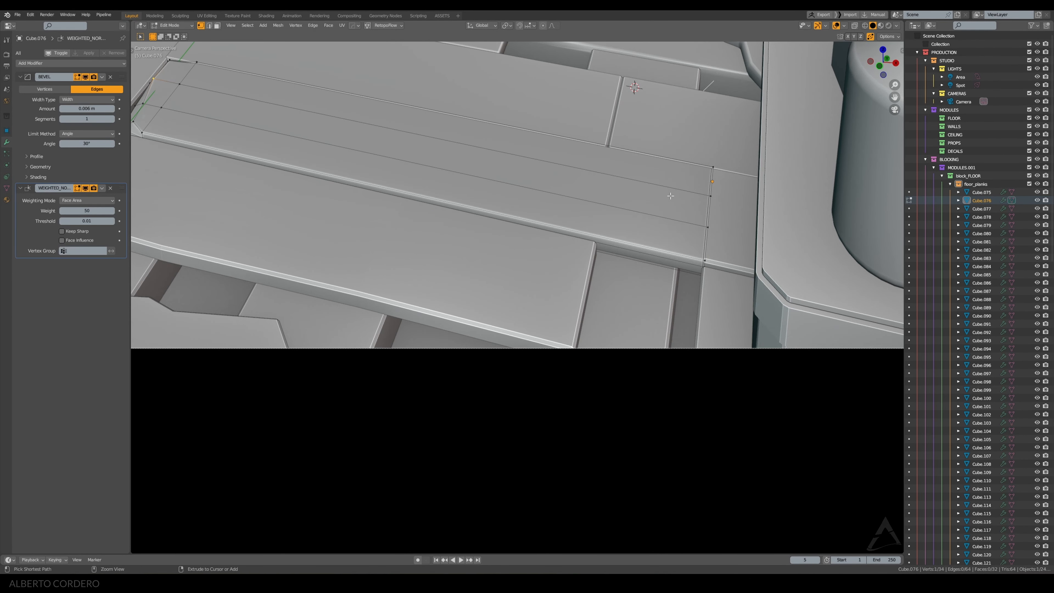
key(ctrl+r)
click(417, 170)
click(832, 211)
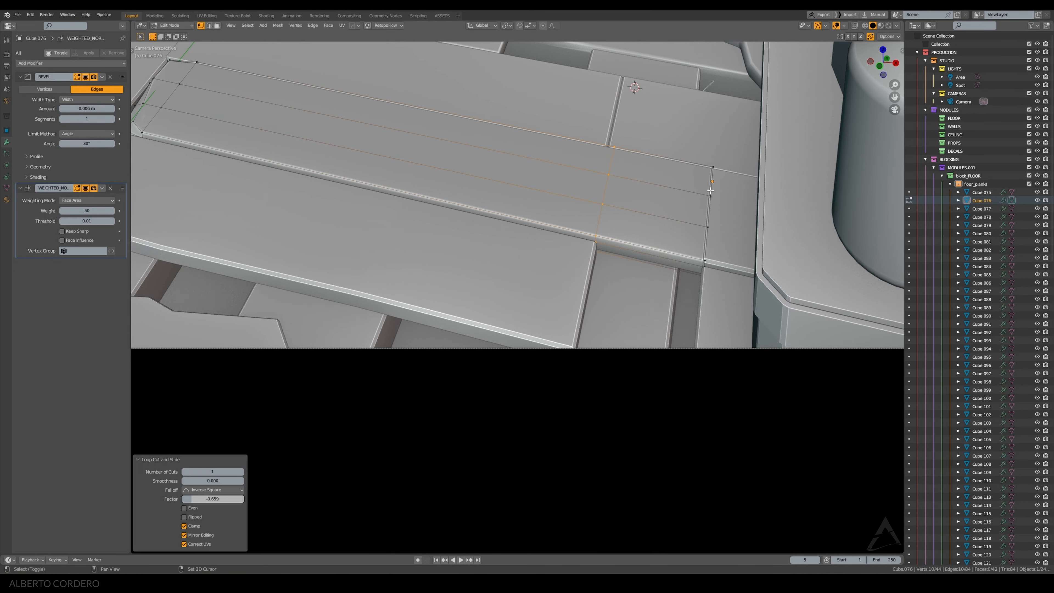
Taper the bottle-side end by moving its front corner vertices inward along X about 0.05 m and the neighbouring end vertices about 0.02 m
shift+middle_drag(813, 215, 749, 223)
drag(619, 251, 653, 308)
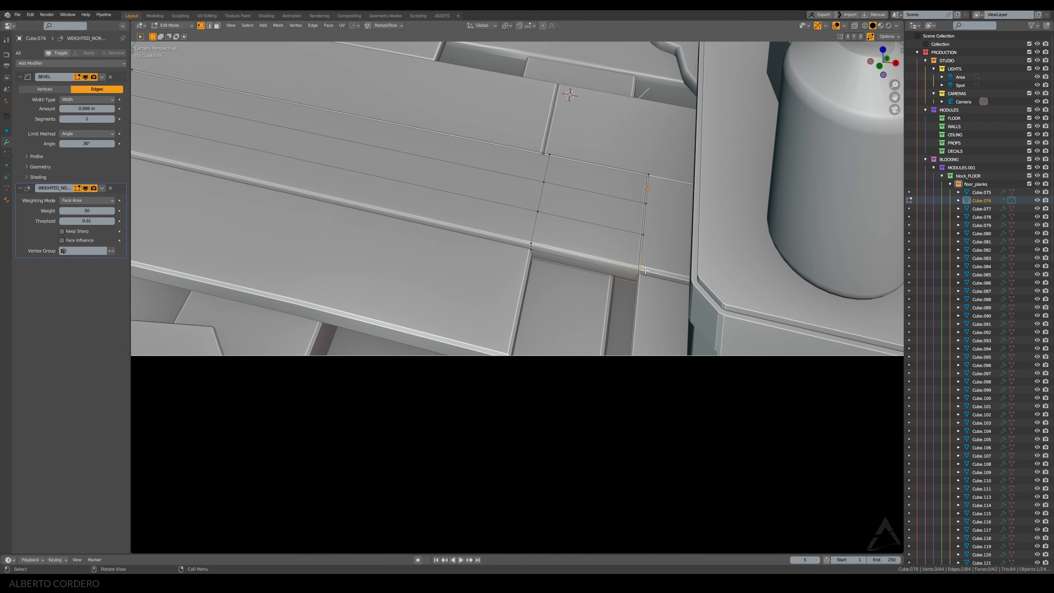
key(g)
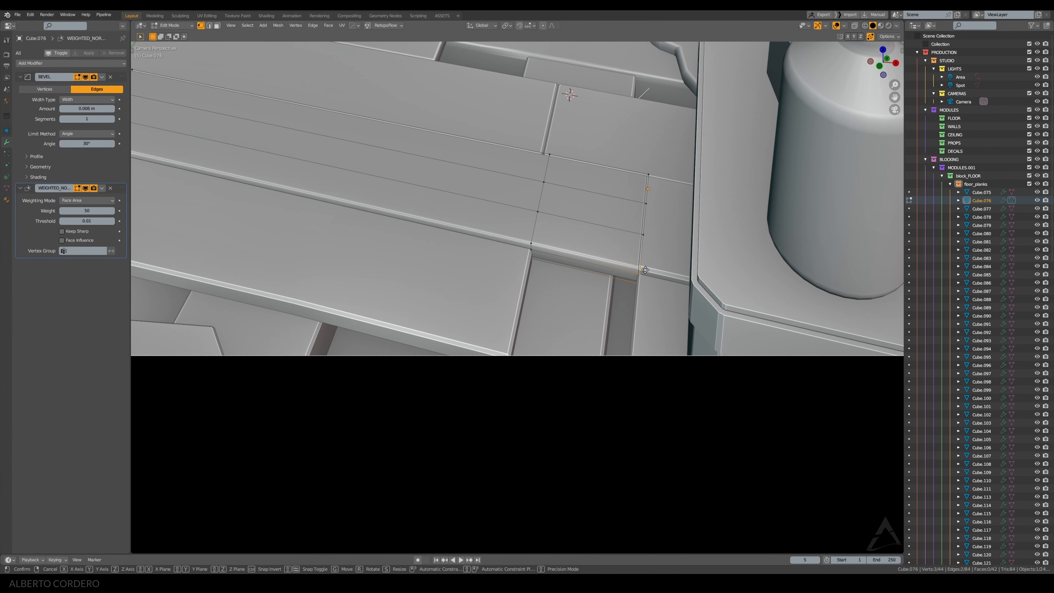
key(x)
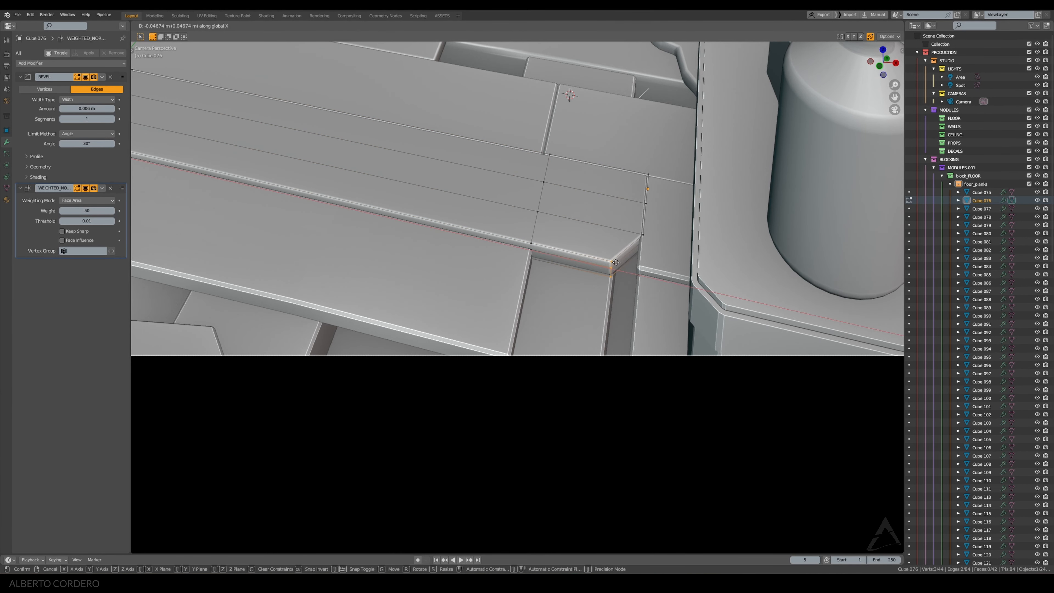
click(613, 262)
key(alt+z)
key(alt+z)
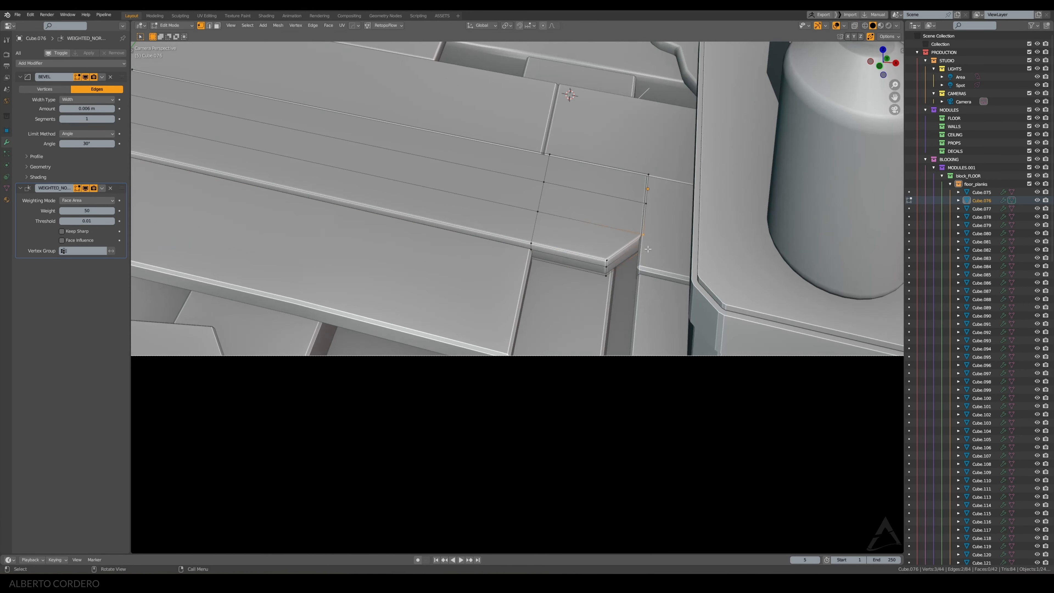
key(g)
key(x)
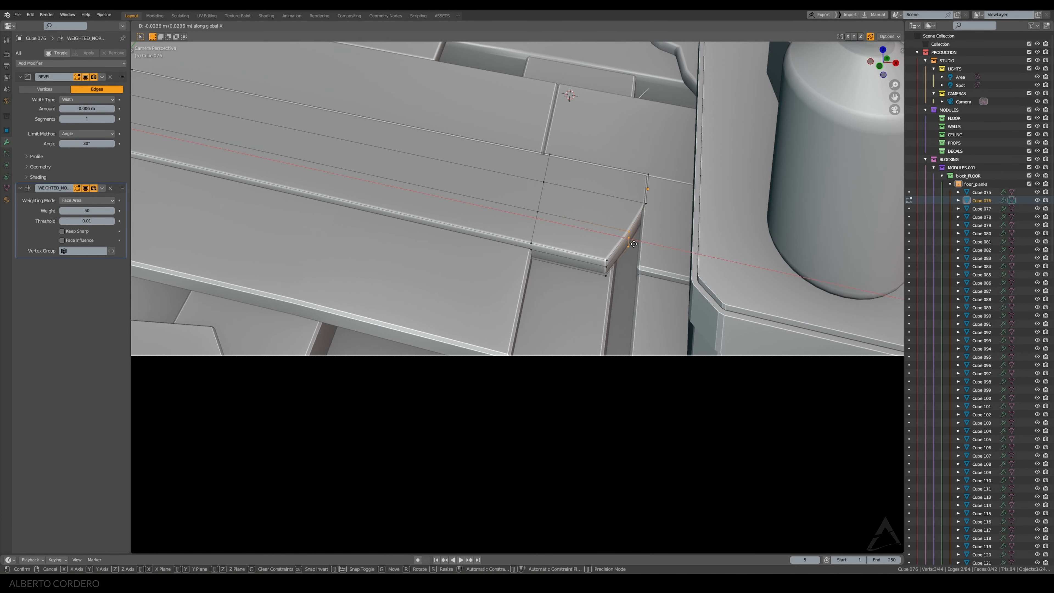
click(636, 245)
Move the tapered corner's two top vertices inward about 0.02 m with Z locked, and push the corner one about 0.01 m further along Y
click(615, 239)
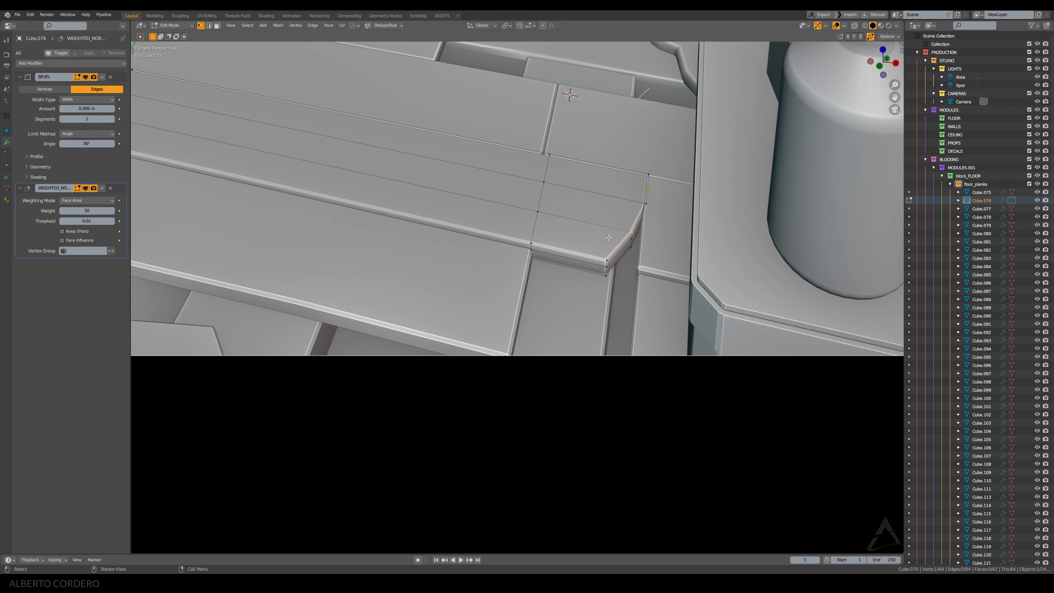
key(g)
key(shift+z)
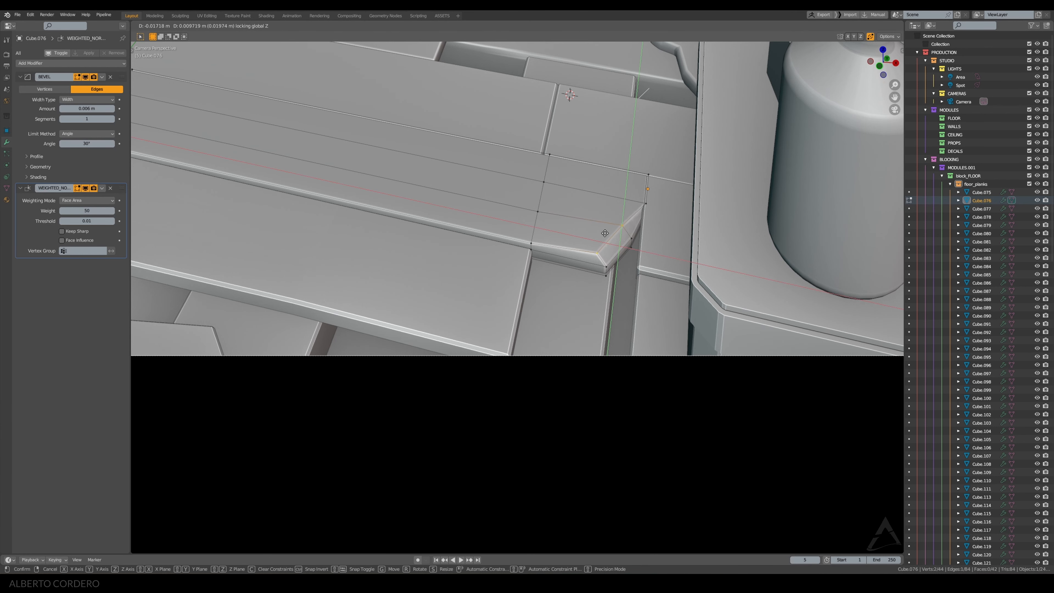
click(607, 233)
click(600, 252)
scroll(601, 251, up, 1)
key(g)
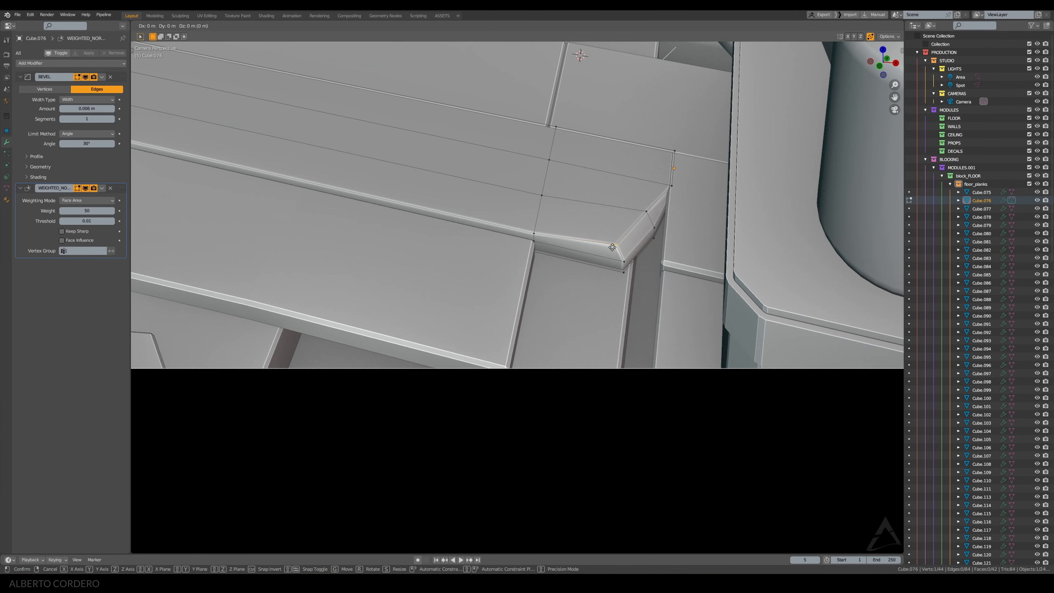
key(shift+z)
click(614, 241)
Add a crosswise loop cut beside the bottle-side chipped corner and move its front edge vertices about 0.0075 m inward with Z locked
key(ctrl+r)
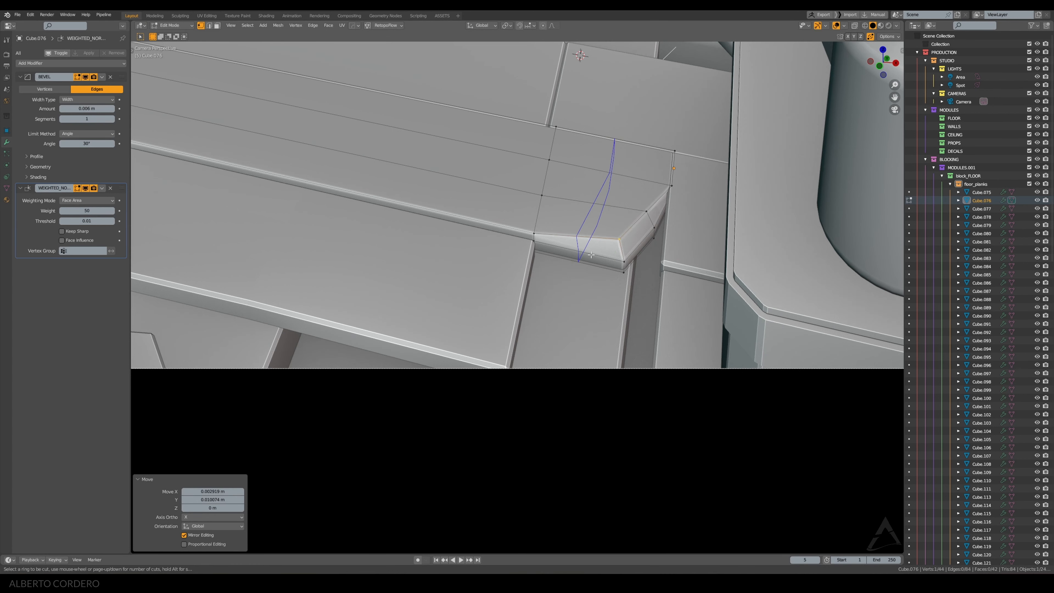
click(598, 255)
click(602, 257)
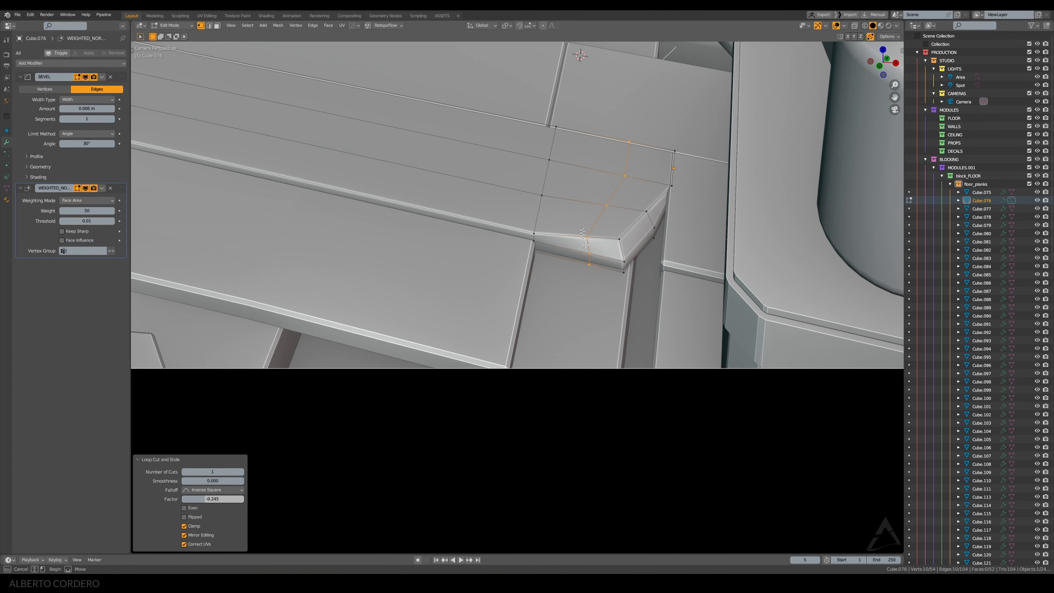
drag(585, 245, 598, 272)
key(g)
key(shift+z)
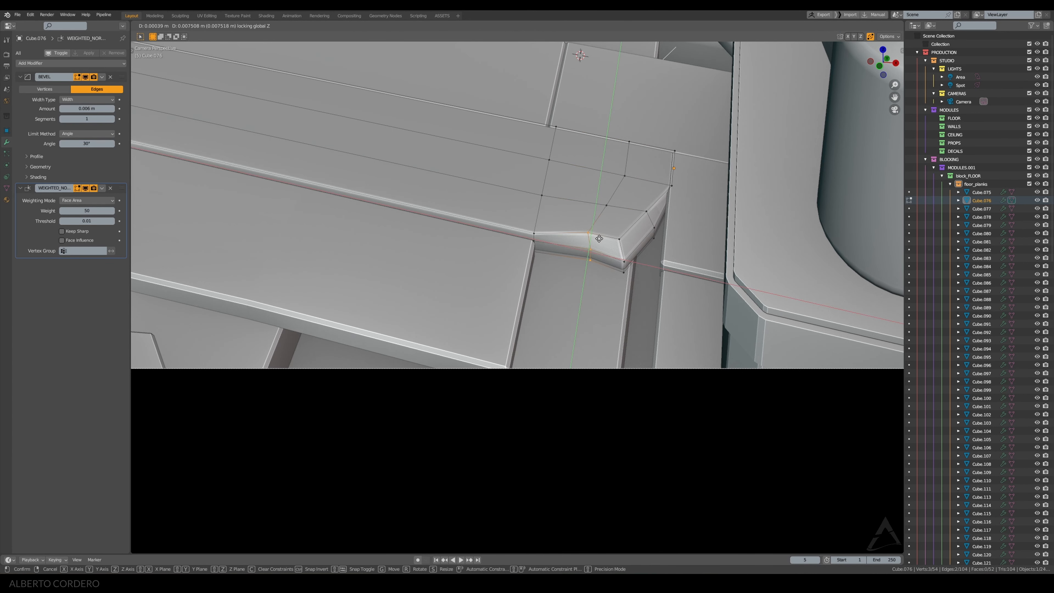
Pull the chip's front notch vertices and top corner vertex inward horizontally, moving the corner vertex about 0.014 m in Y
click(597, 239)
click(619, 239)
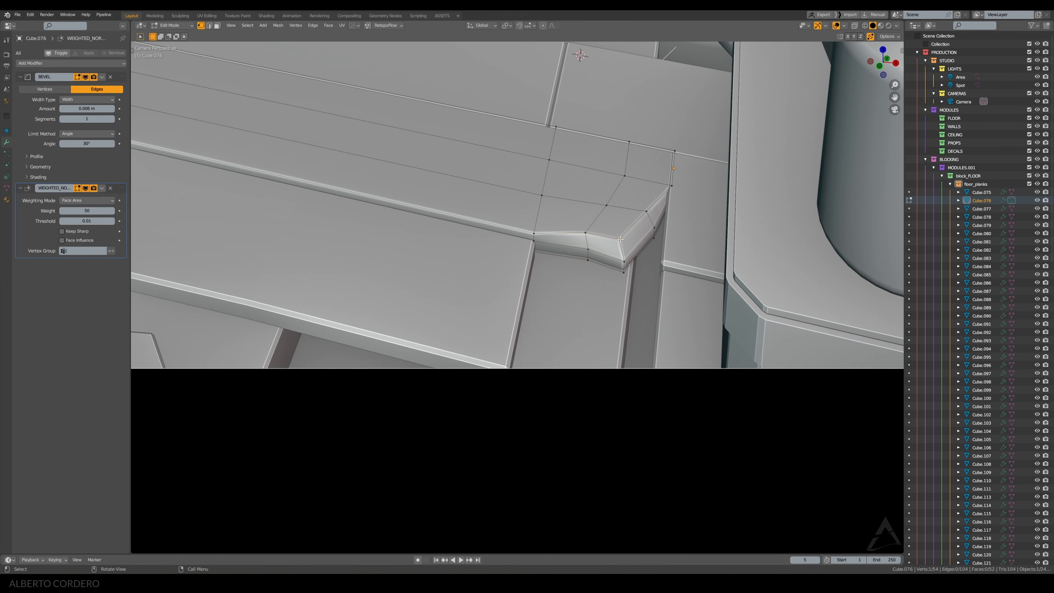
key(g)
key(shift+z)
click(626, 231)
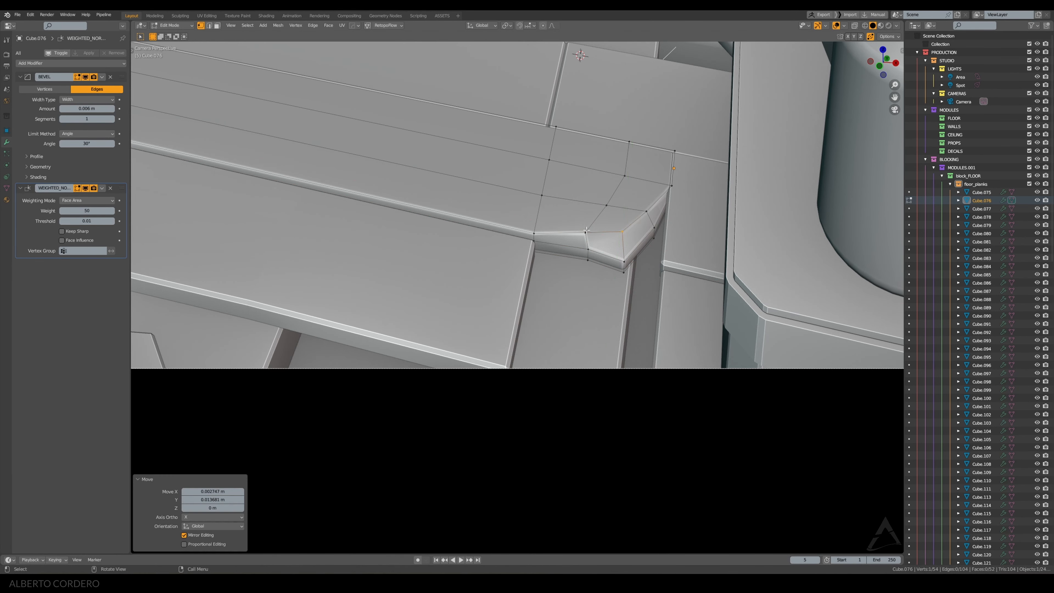
Lower the top vertex at the plank's broken corner along Z by about 0.003 m
key(ctrl+l)
key(KP_Decimal)
middle_drag(602, 222, 655, 258)
key(alt+a)
scroll(622, 272, down, 1)
click(601, 269)
key(g)
key(z)
click(606, 276)
key(g)
key(z)
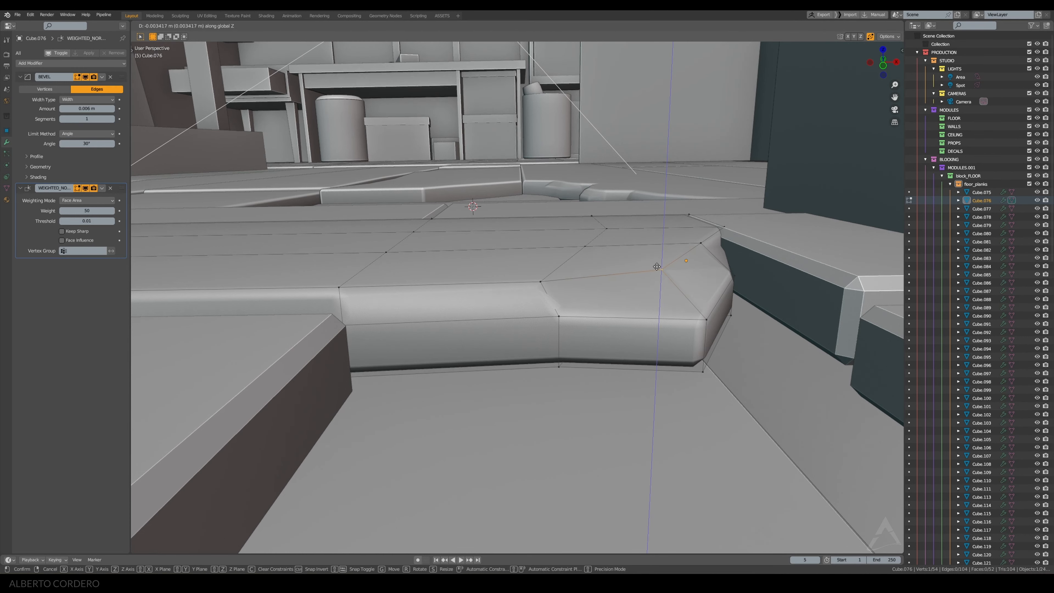
click(658, 268)
Move the vertex below the broken corner's top inward in the horizontal plane, about 0.013 m in Y
middle_drag(736, 279, 708, 275)
middle_drag(645, 346, 657, 396)
click(657, 396)
click(651, 435)
key(g)
key(z)
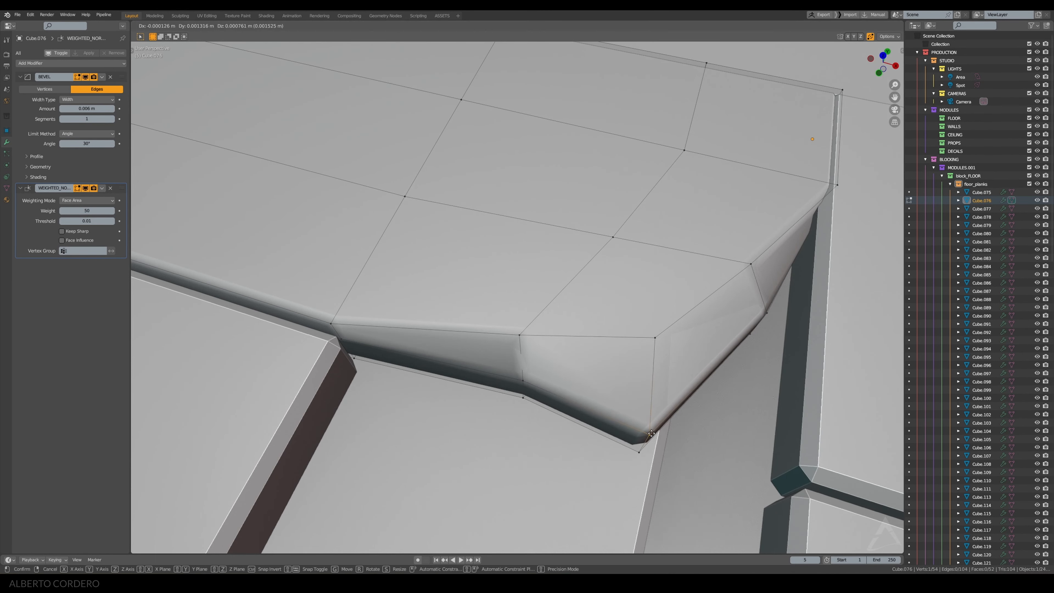
click(648, 393)
middle_drag(648, 393, 666, 321)
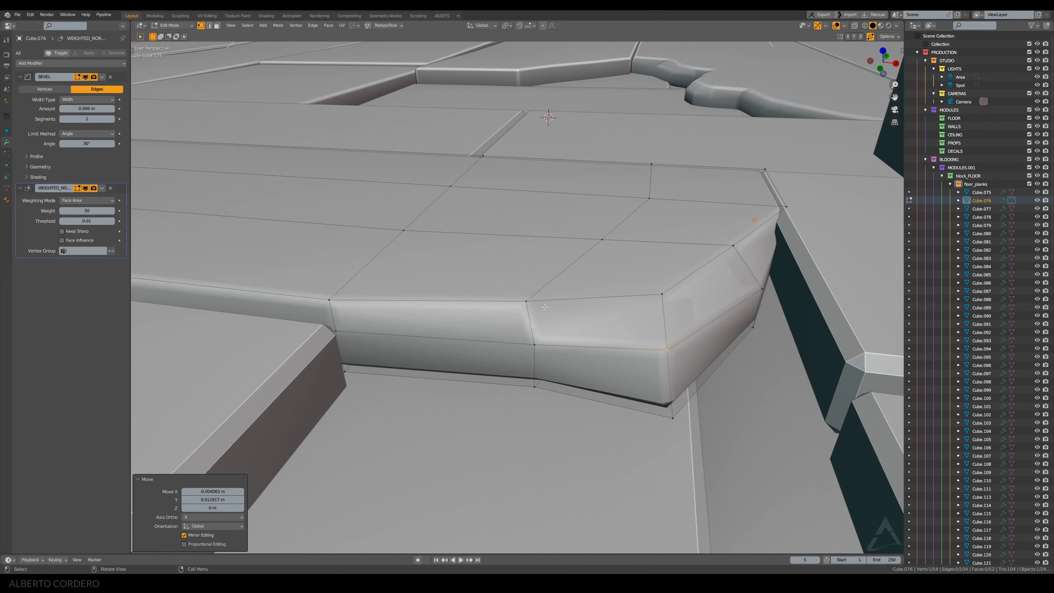
Reposition the front-edge vertices of the broken corner to refine the notch beside the plank's straight edge
middle_drag(545, 307, 609, 346)
shift+click(547, 360)
key(g)
key(z)
click(560, 335)
click(348, 291)
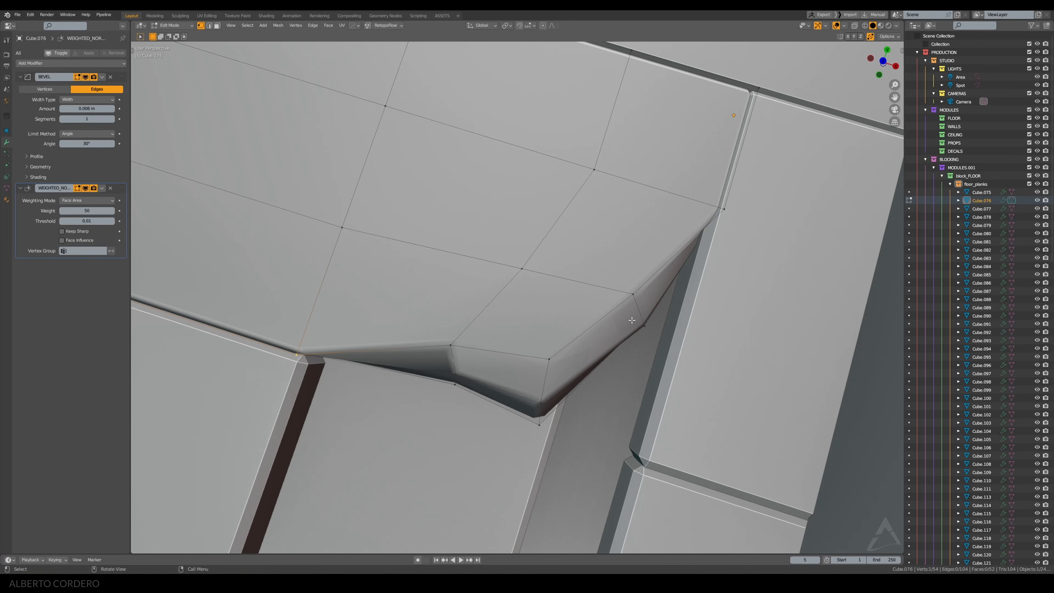
Pull the vertices along the broken corner's end side inward horizontally by about 0.011 m and leave mesh editing
key(g)
key(shift+z)
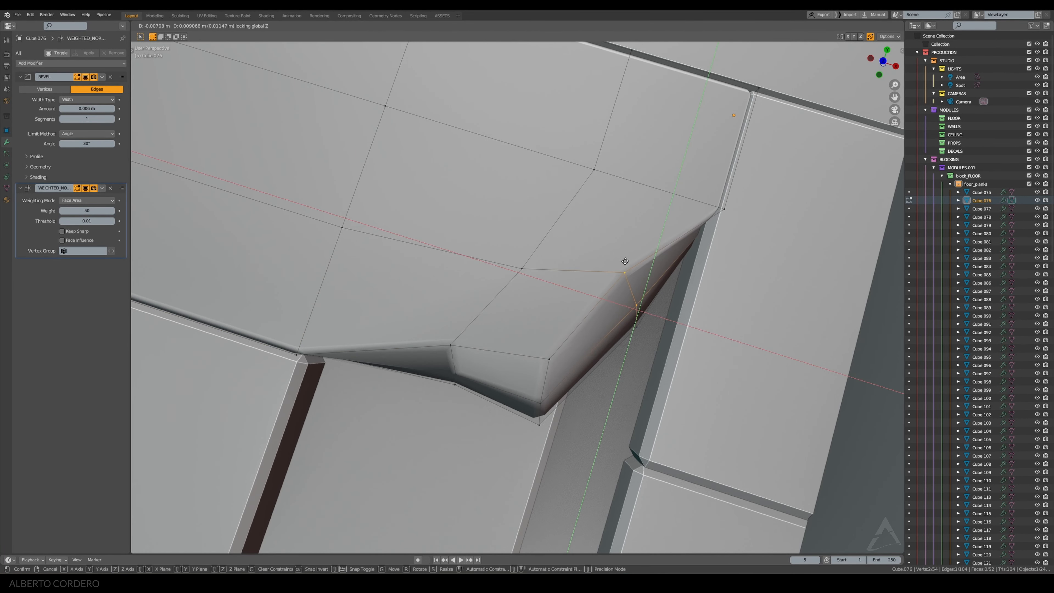
click(624, 264)
click(732, 205)
key(g)
key(shift+z)
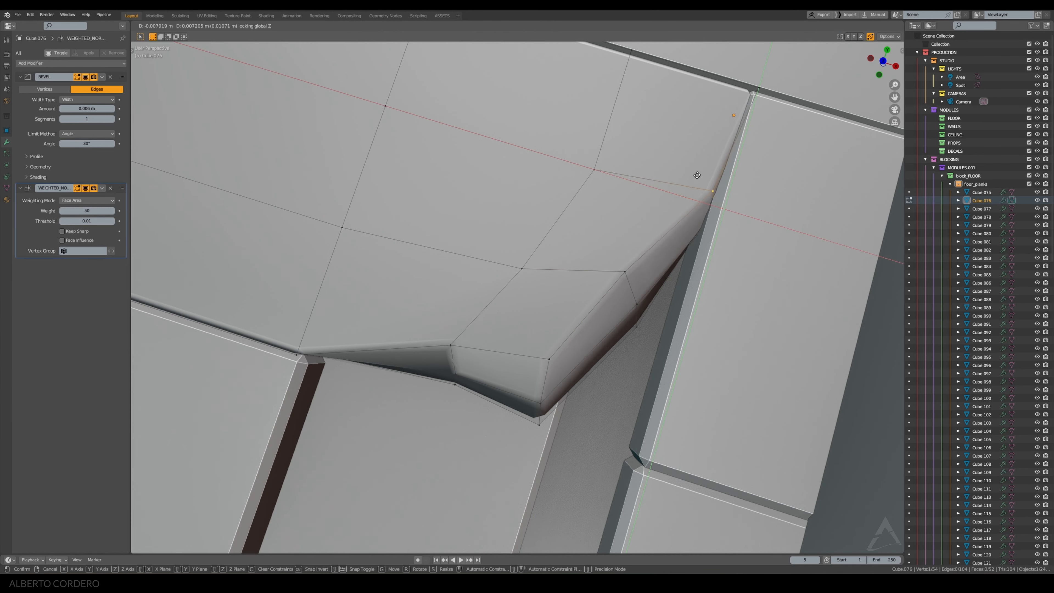
click(682, 162)
key(Tab)
scroll(660, 226, down, 4)
middle_drag(660, 226, 579, 196)
key(alt+a)
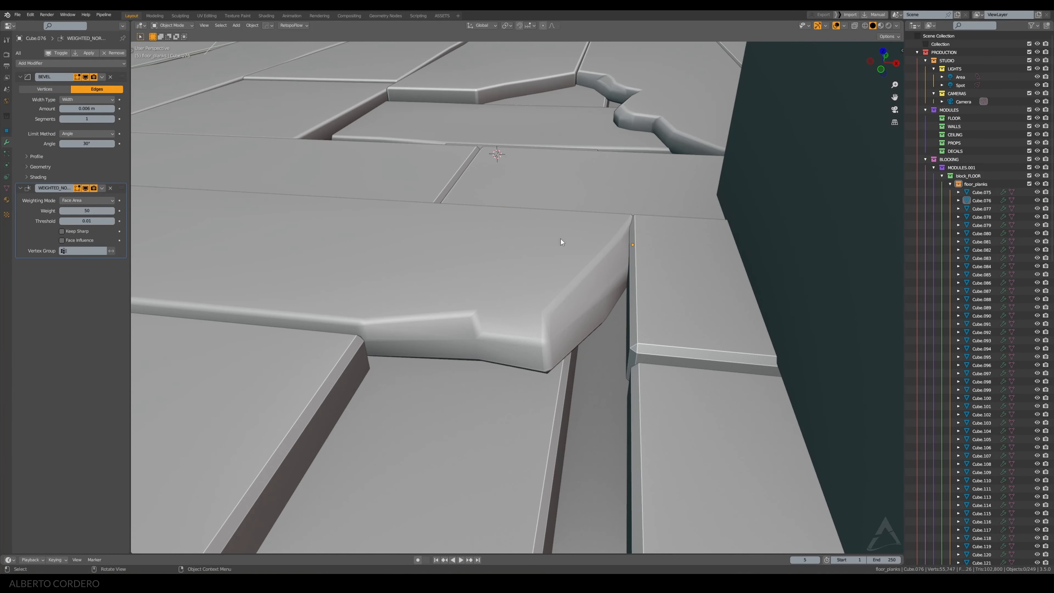
Resume editing the plank and shift the middle and top vertices of the front notch horizontally to sharpen the chip
key(Tab)
scroll(501, 320, up, 3)
key(g)
key(shift+z)
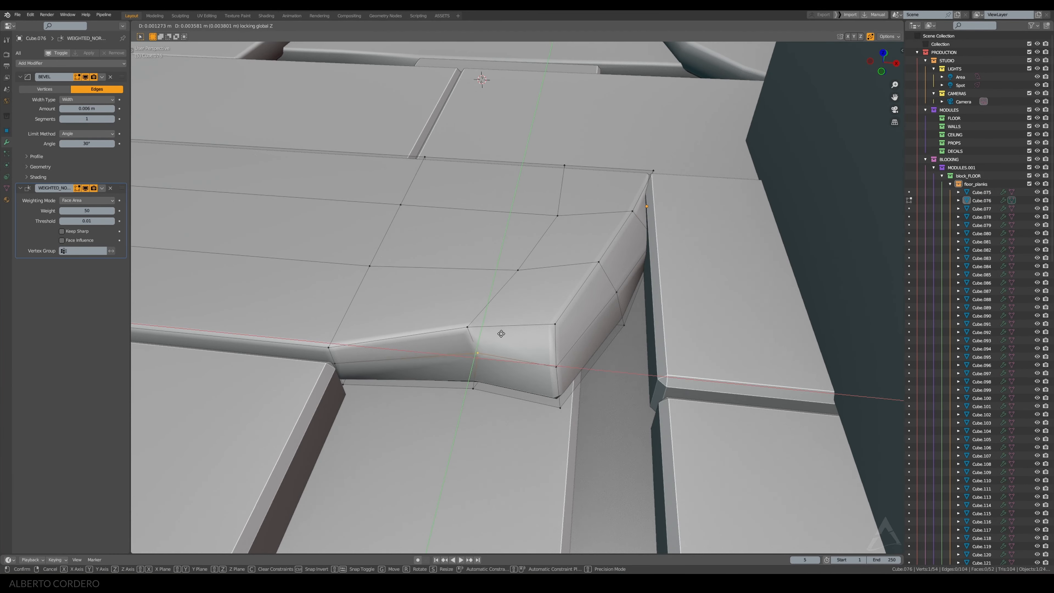
click(497, 331)
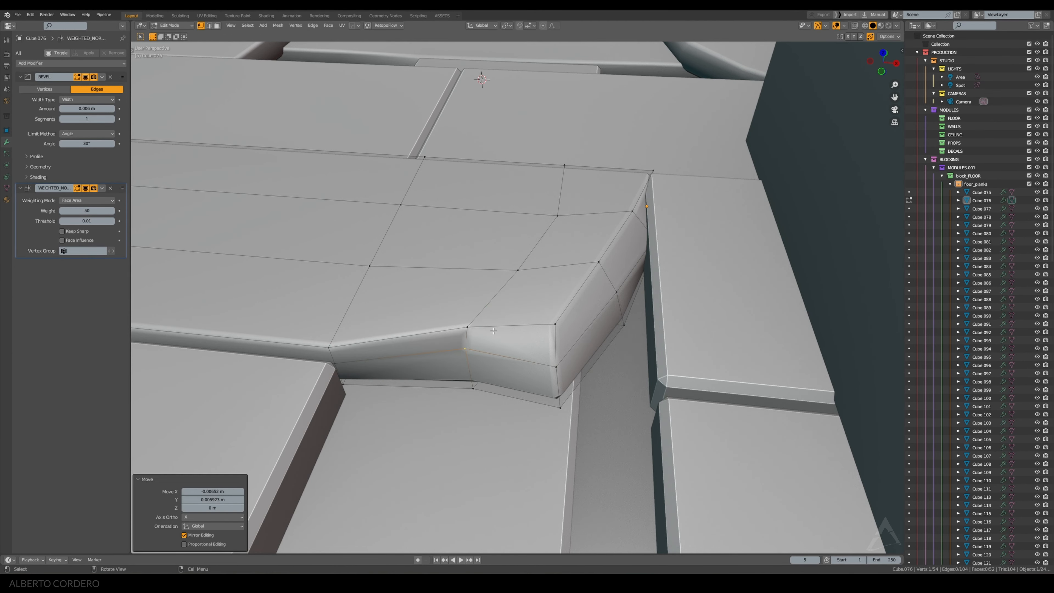
key(g)
key(shift+z)
click(505, 332)
middle_drag(505, 332, 470, 330)
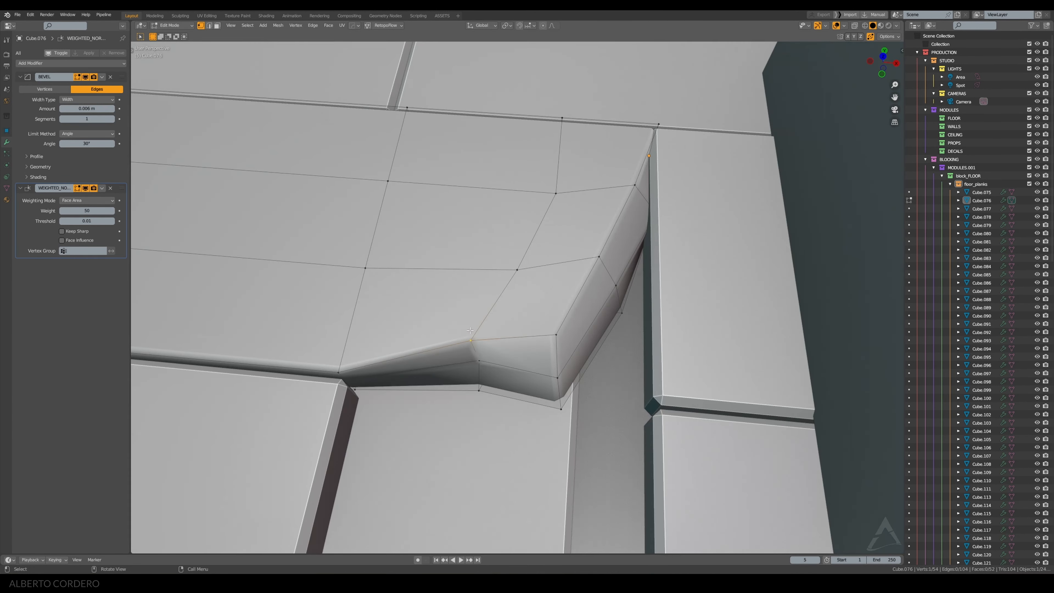
Add one crosswise loop cut to the plank and slide it close to the chipped end, at factor -0.903
key(ctrl+r)
middle_drag(390, 185, 304, 233)
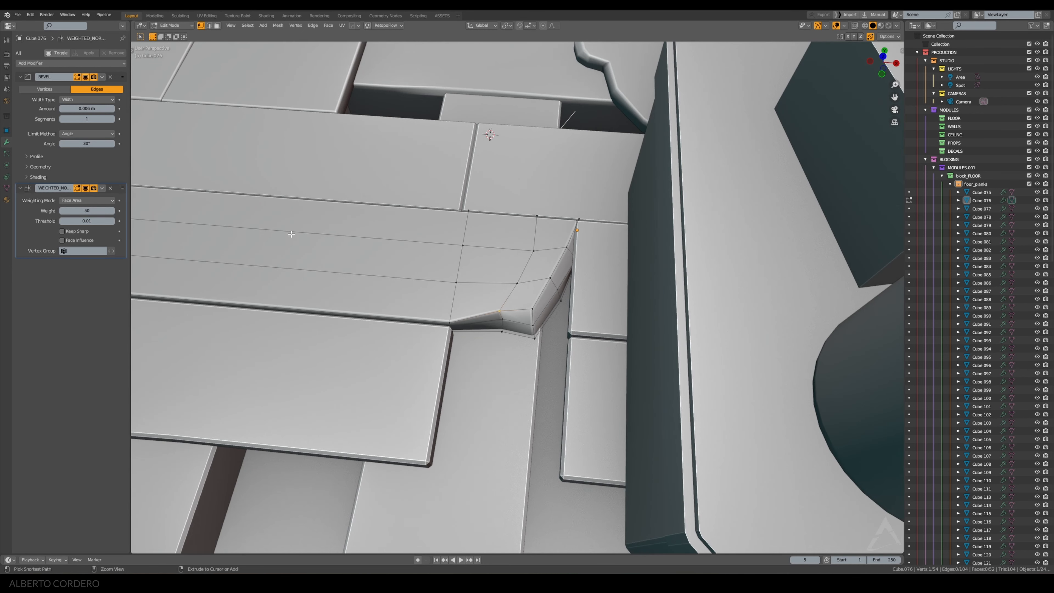
click(303, 233)
click(522, 260)
scroll(519, 265, up, 4)
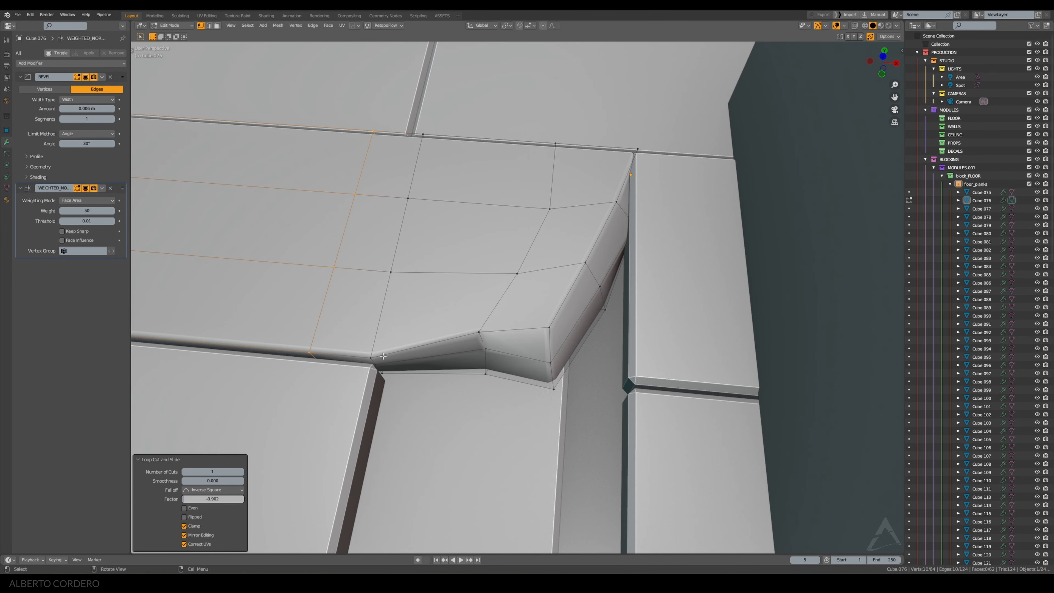
Move the front-edge vertex where the chip begins inward horizontally by about 0.013 m and leave mesh editing
click(379, 352)
key(g)
key(shift+z)
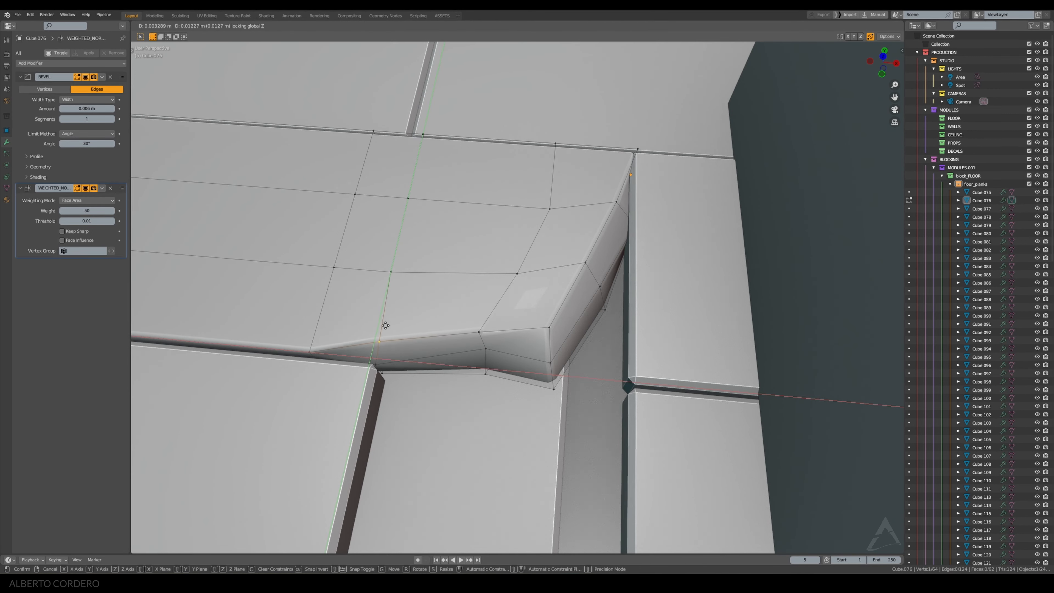
click(385, 325)
key(Tab)
key(alt+a)
middle_drag(593, 283, 528, 264)
scroll(529, 267, down, 3)
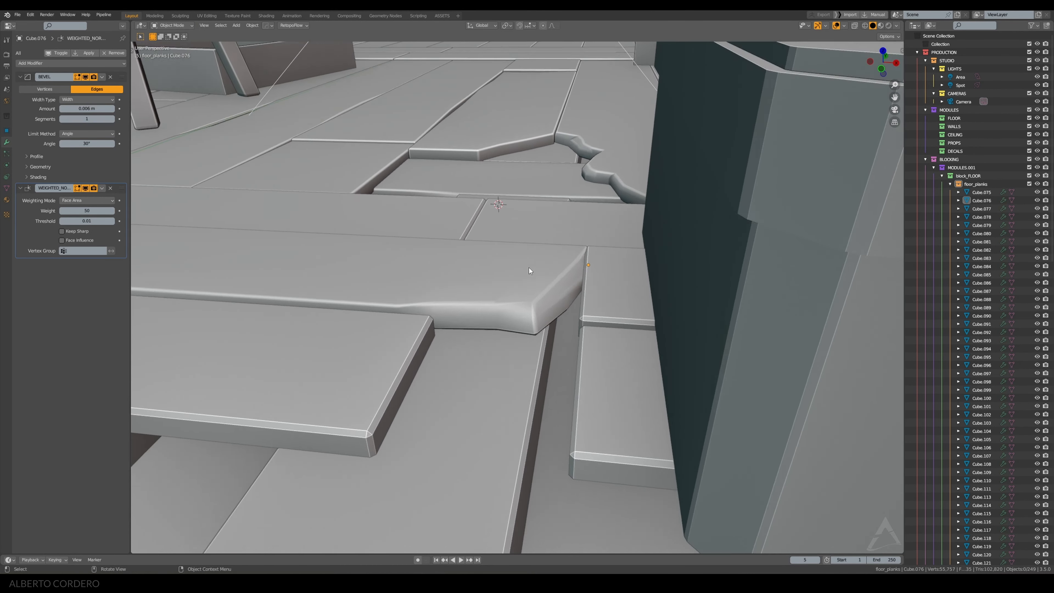
Return to the camera view and cut the short plank behind the chipped one with a crosswise loop at factor 0.711
key(KP_0)
scroll(523, 196, down, 8)
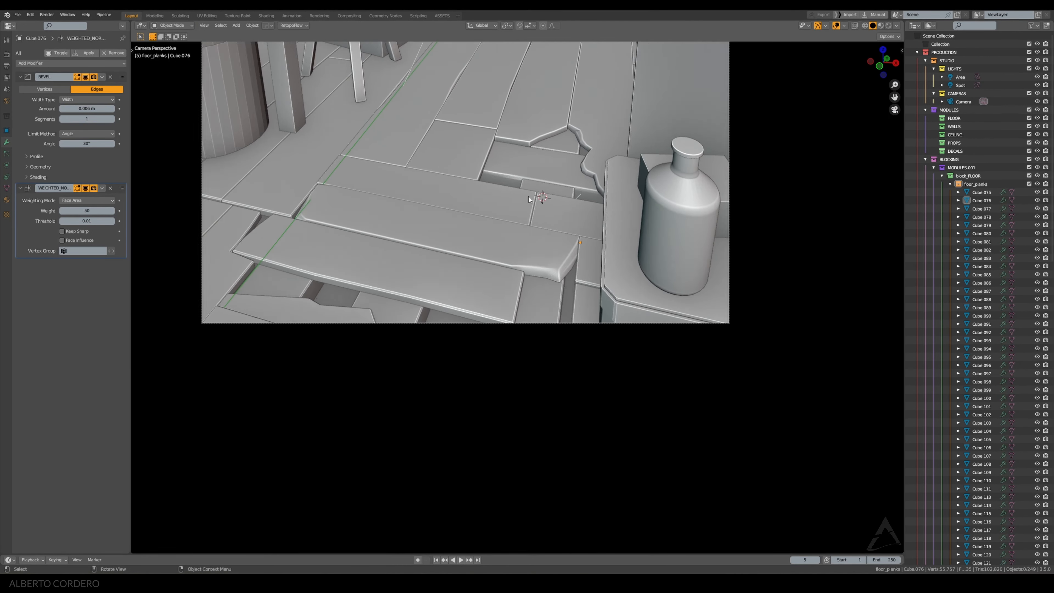
shift+middle_drag(528, 196, 483, 264)
scroll(567, 205, up, 1)
scroll(568, 205, up, 3)
click(662, 164)
scroll(582, 194, up, 3)
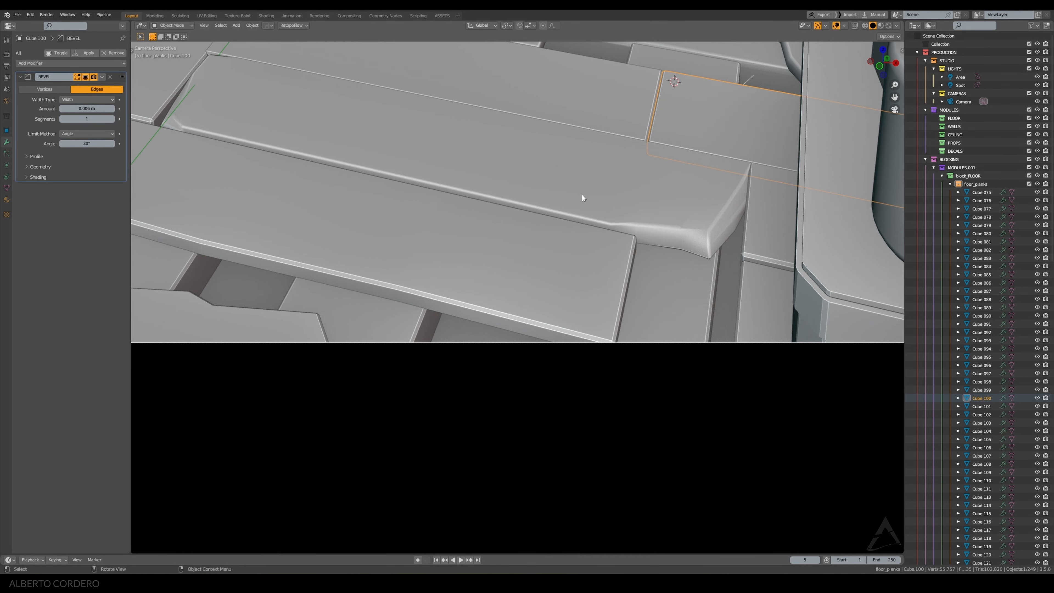
key(Tab)
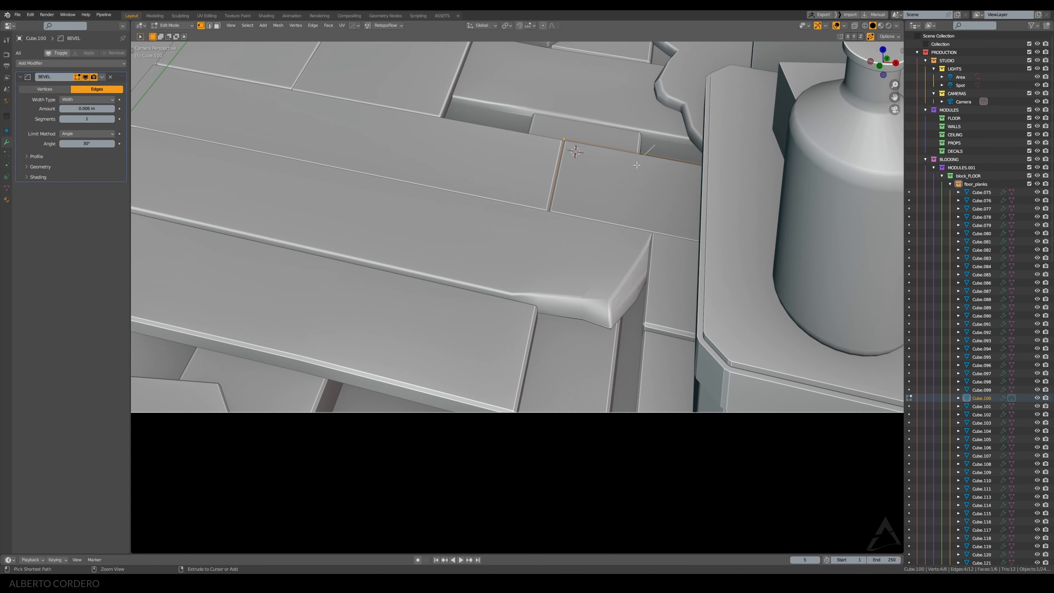
key(ctrl+r)
click(650, 173)
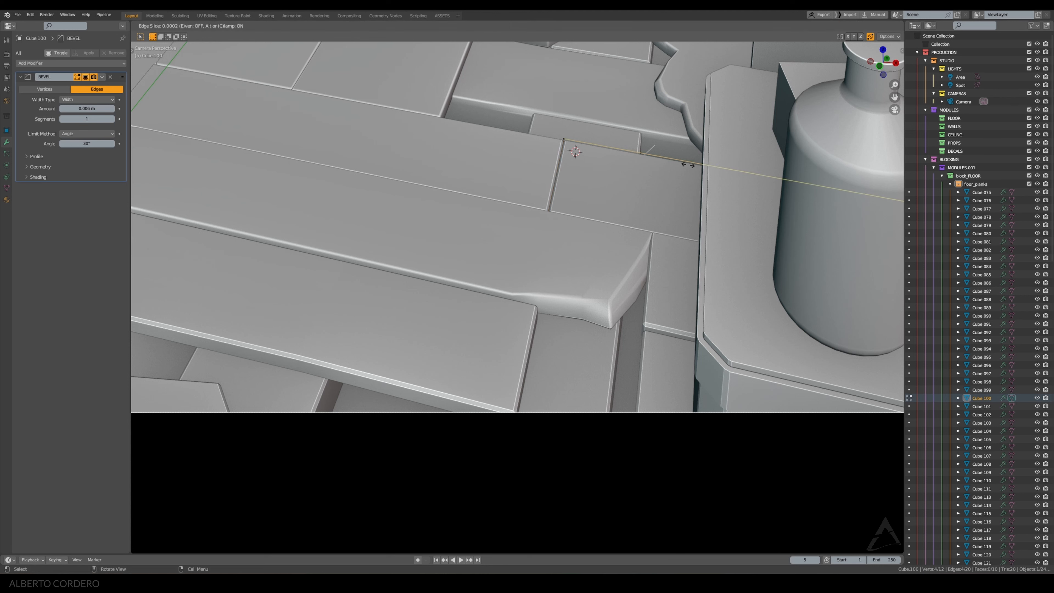
click(409, 139)
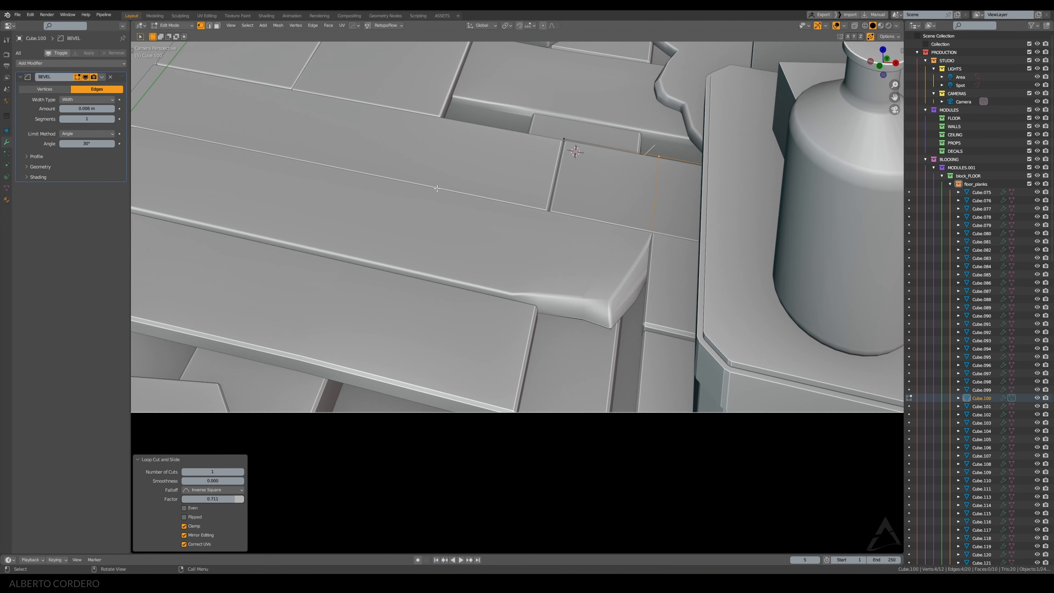
Add a centred lengthwise loop cut and a centred crosswise loop cut near the short plank's exposed end
key(ctrl+r)
click(562, 179)
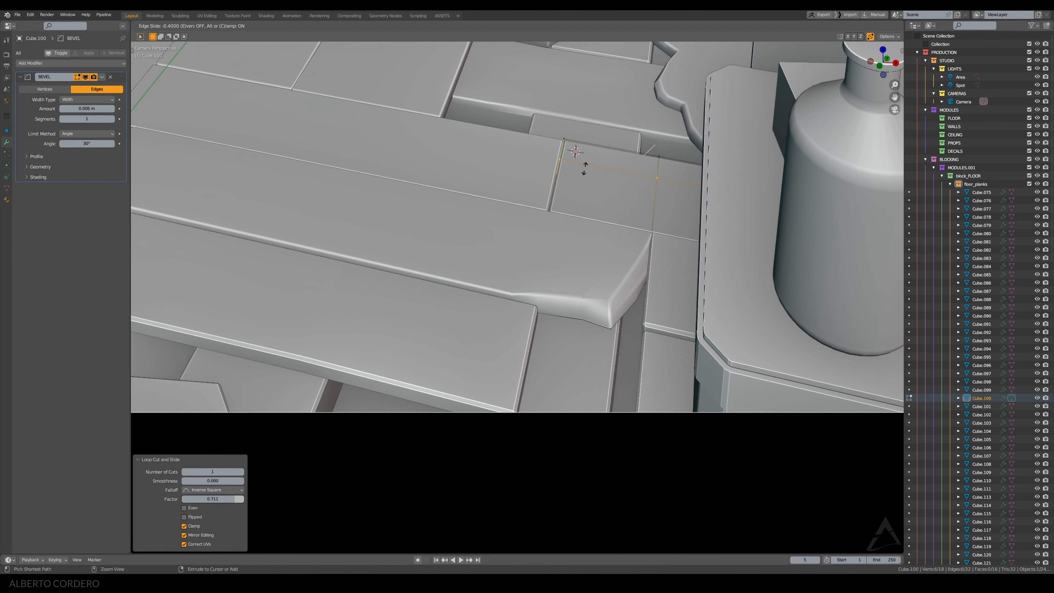
right_click(585, 171)
key(ctrl+r)
click(583, 181)
right_click(583, 181)
key(KP_Decimal)
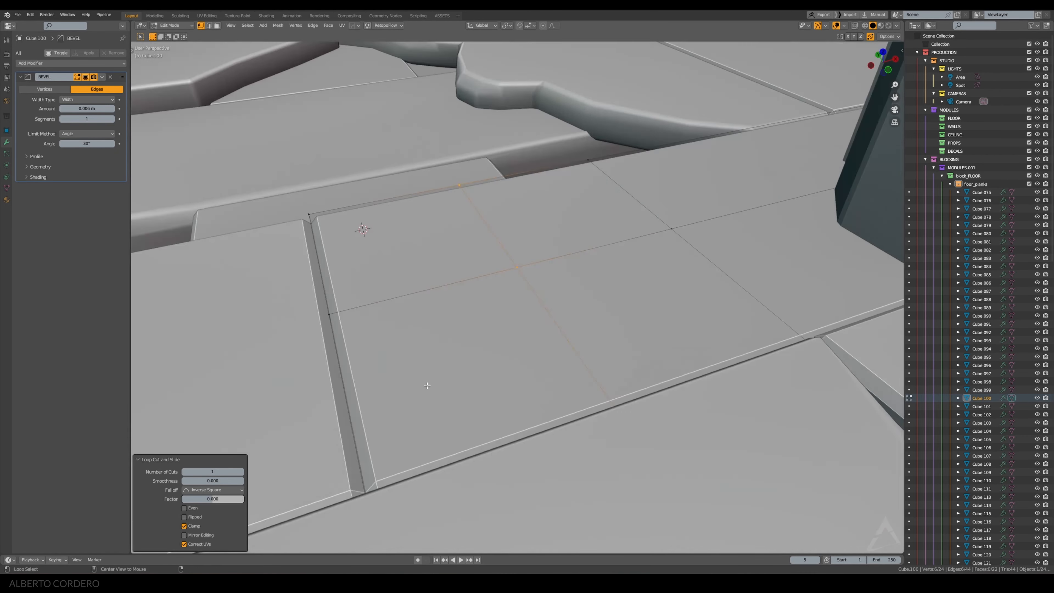
Select the upper and lower vertices of the short plank's front corner and move them inward horizontally
key(alt+z)
drag(390, 473, 355, 550)
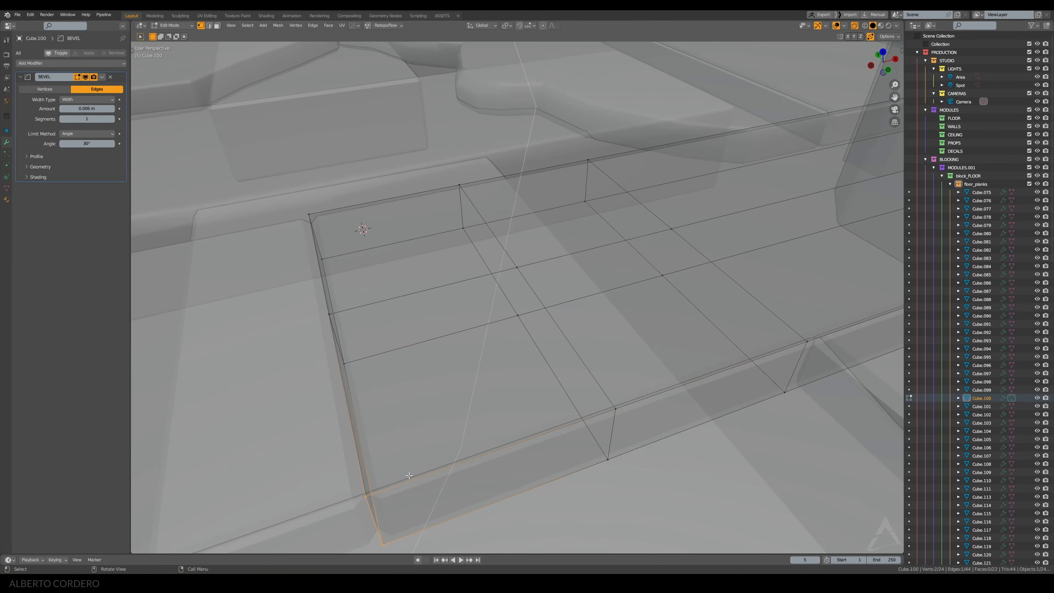
scroll(456, 374, down, 2)
key(alt+z)
middle_drag(477, 297, 502, 348)
key(g)
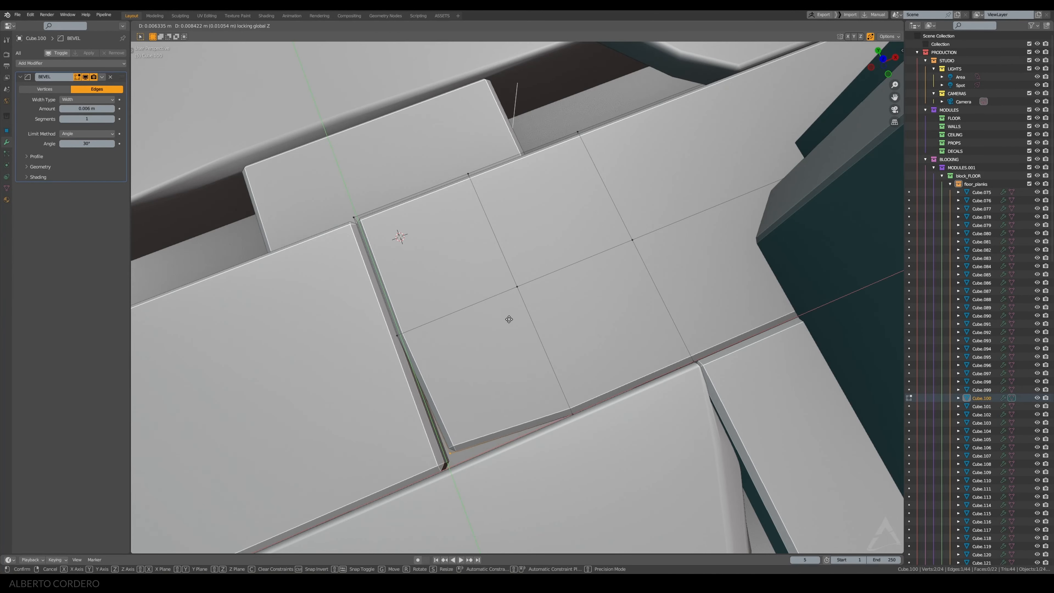
click(469, 380)
Move only the top vertex of the short plank's broken corner further inward horizontally and leave mesh editing
middle_drag(459, 444, 451, 407)
click(441, 415)
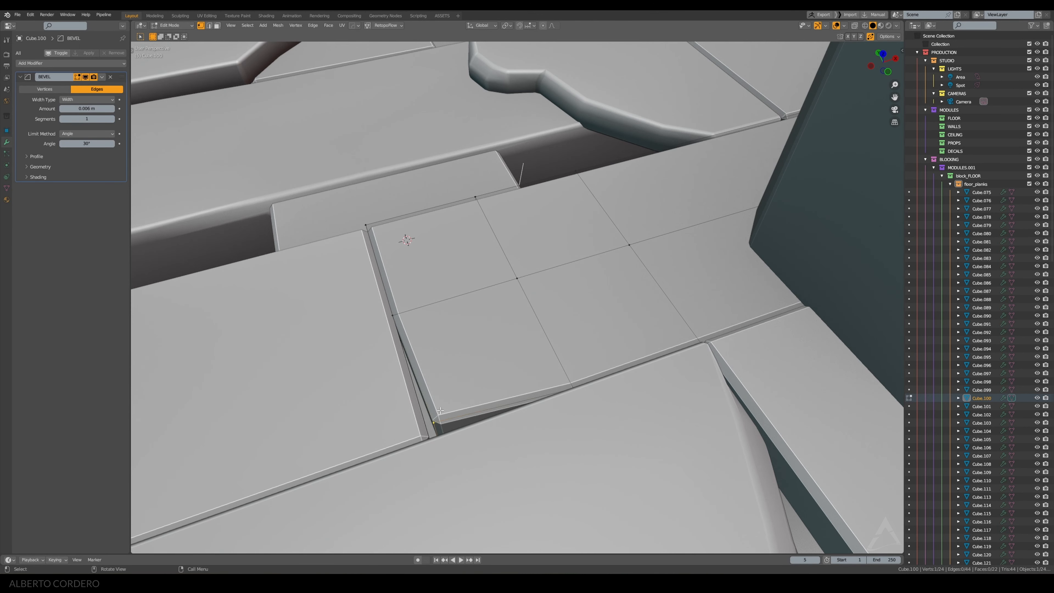
key(g)
key(shift+z)
click(449, 353)
middle_drag(495, 353, 523, 351)
key(Tab)
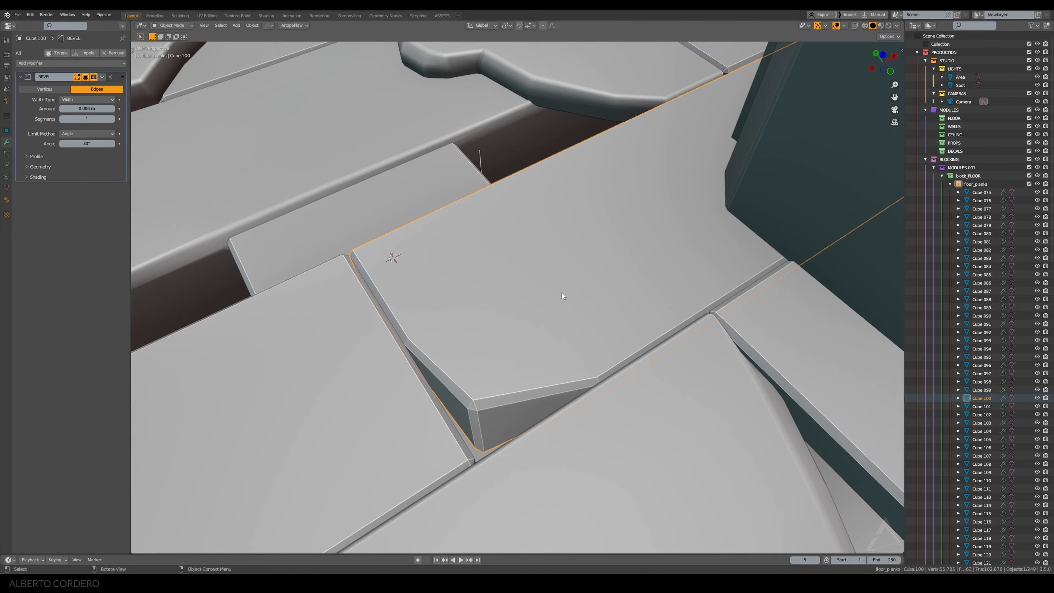
Shade the short plank smooth and turn on Auto Smooth
right_click(561, 292)
click(562, 292)
click(546, 306)
ctrl+shift+right_click(547, 305)
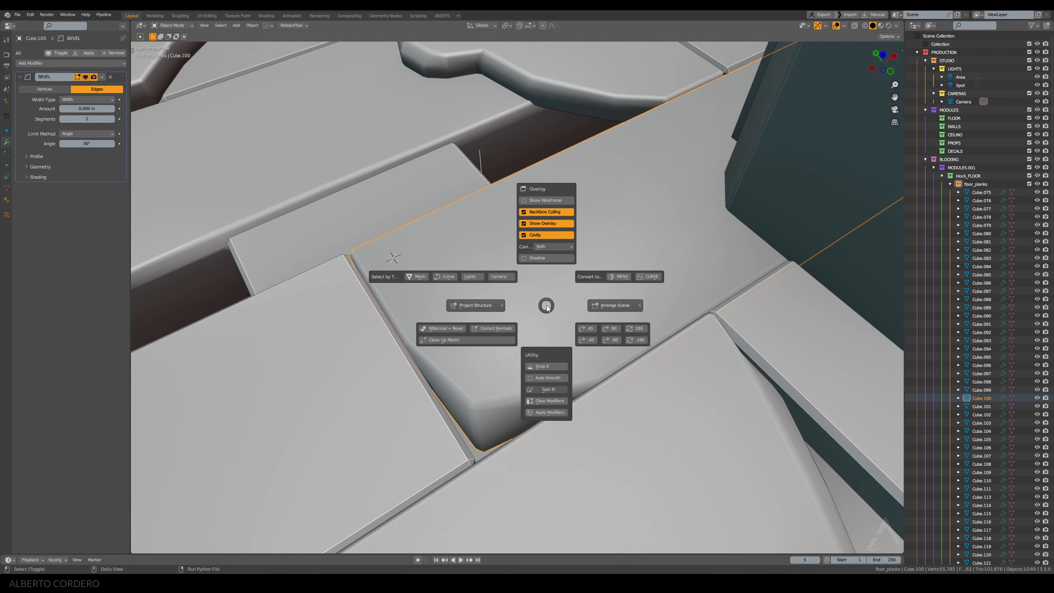
click(528, 380)
Add a Weighted Normal modifier to the short plank and deselect it
key(q)
mouse_move(513, 302)
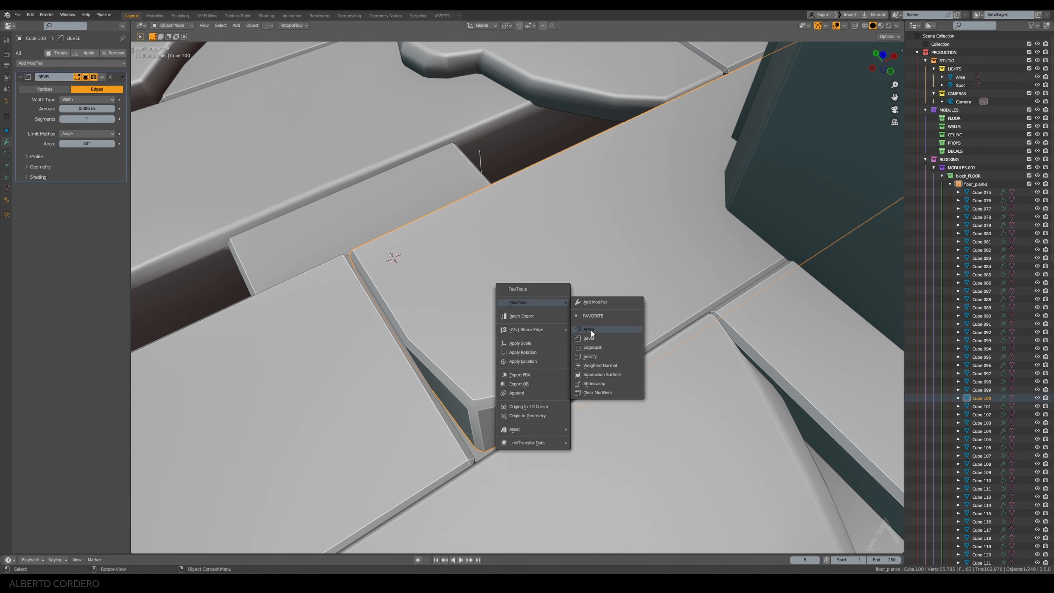
click(601, 365)
scroll(539, 337, down, 1)
middle_drag(539, 337, 504, 314)
scroll(503, 315, down, 1)
key(alt+a)
Select the long plank adjoining the short one's broken corner and hide every other object to isolate it
key(KP_0)
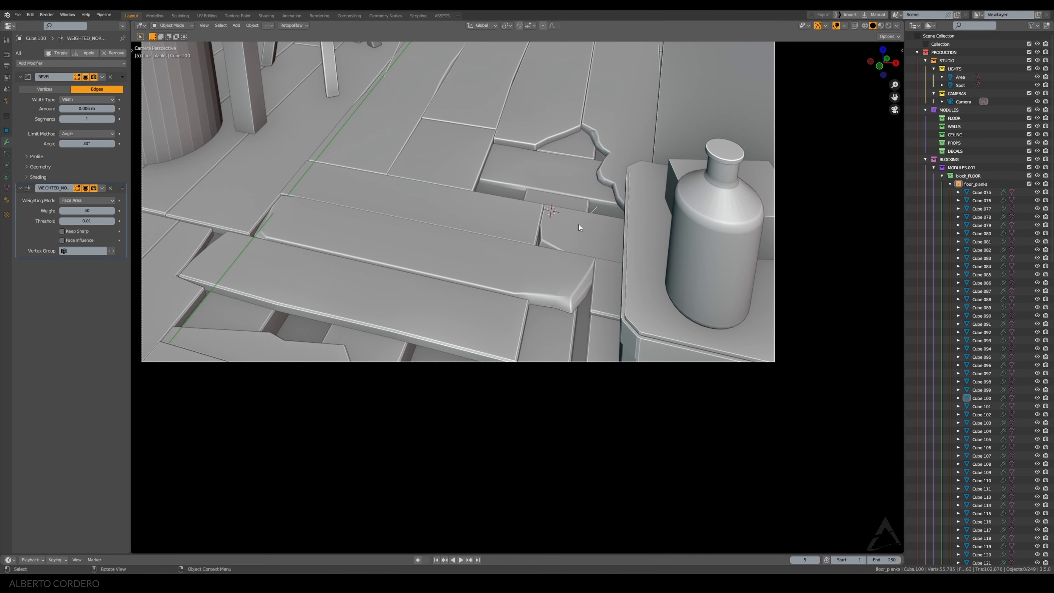
shift+middle_drag(474, 217, 511, 232)
click(512, 232)
middle_drag(580, 268, 600, 220)
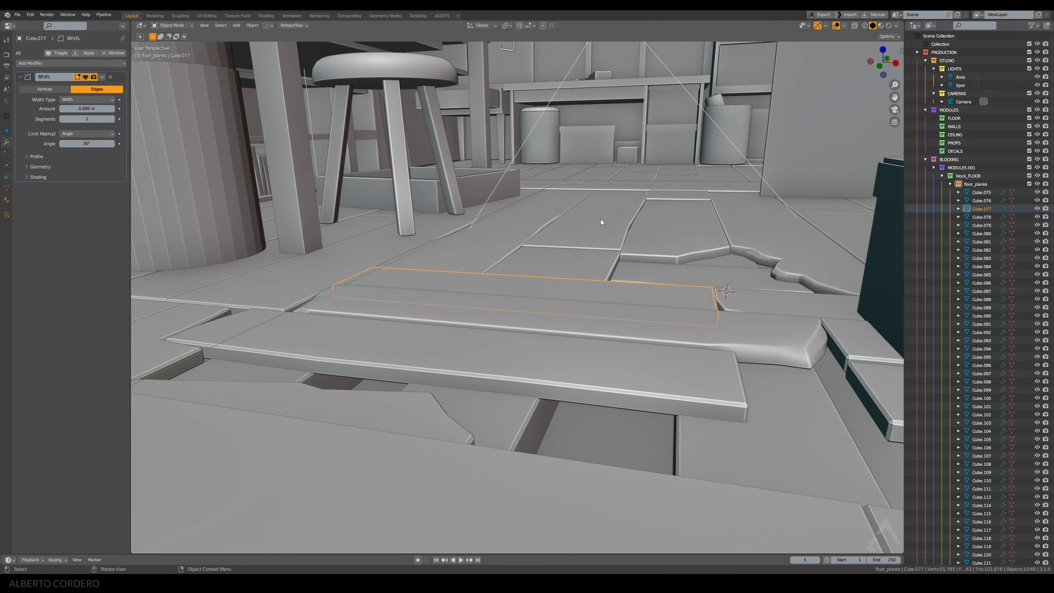
key(shift+h)
middle_drag(681, 230, 580, 337)
Add a centred lengthwise loop cut and a crosswise loop cut slid toward the isolated plank's near end
key(Tab)
key(ctrl+r)
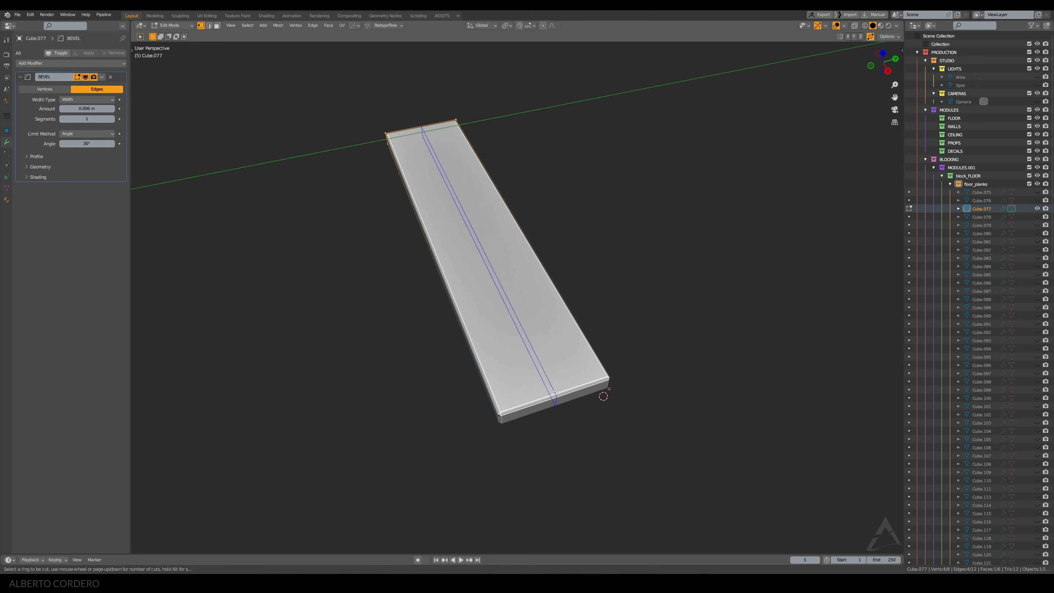
click(555, 394)
right_click(556, 397)
key(ctrl+r)
click(519, 328)
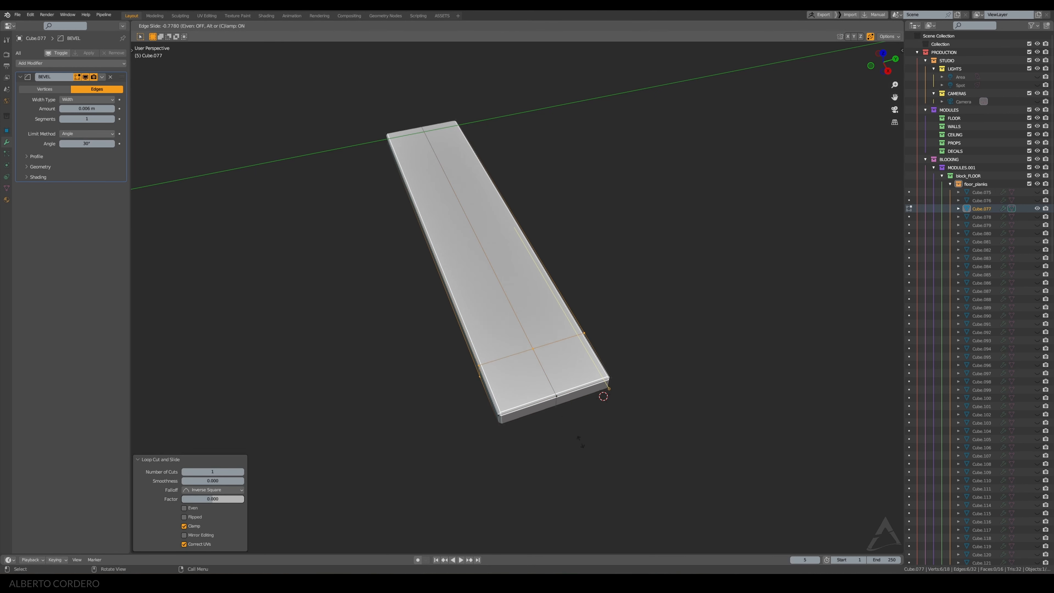
click(559, 412)
Bevel the vertical edge at the centre of the plank's near end to form a small wedge
middle_drag(559, 412, 587, 341)
scroll(533, 411, up, 3)
drag(525, 368, 553, 437)
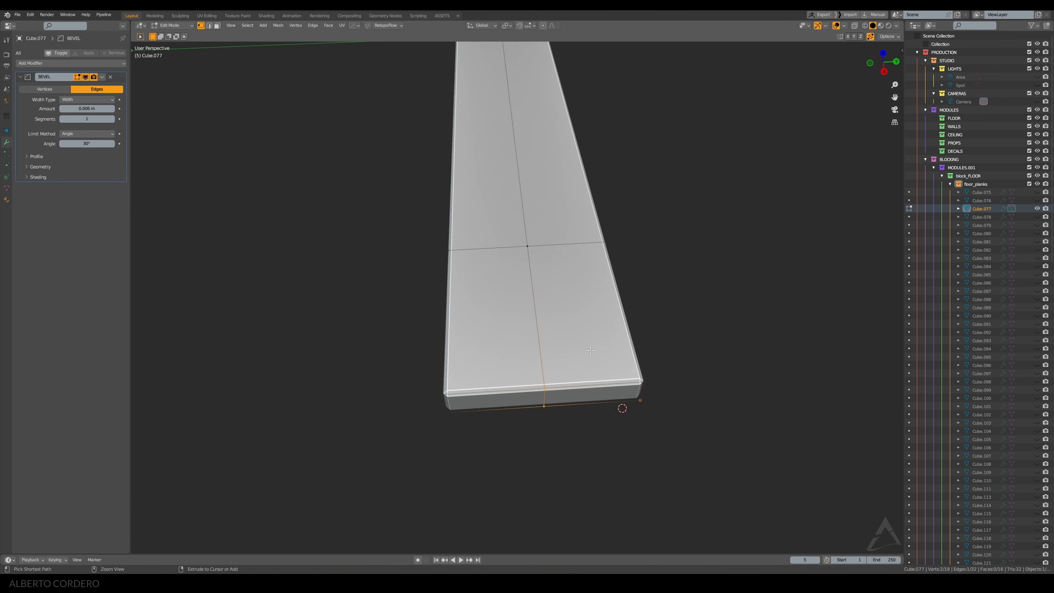
key(ctrl+b)
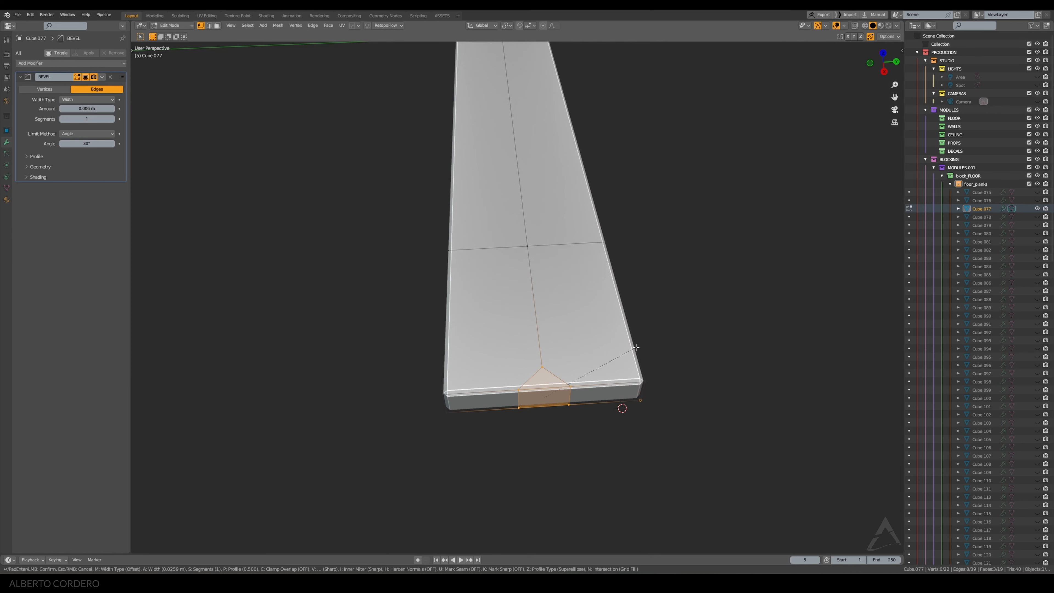
click(636, 351)
Move the wedge's inner point about 0.14 m along X deeper into the plank
key(alt+z)
key(KP_7)
drag(678, 269, 639, 300)
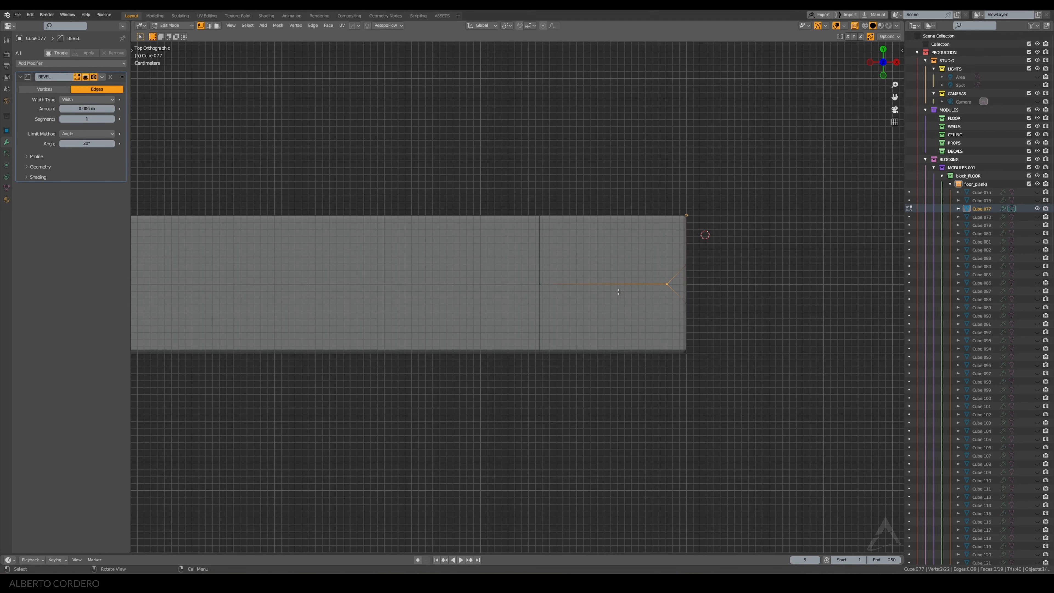
key(g)
key(x)
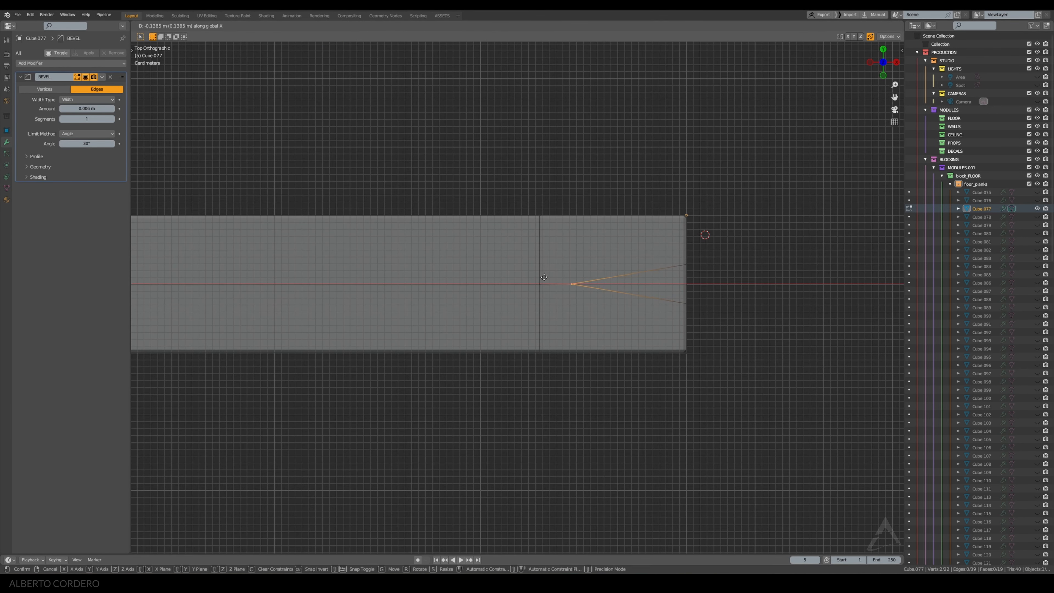
click(541, 278)
Delete the wedge's geometry to open a V-shaped notch and fill the notch's two side walls
shift+drag(710, 256, 638, 323)
key(x)
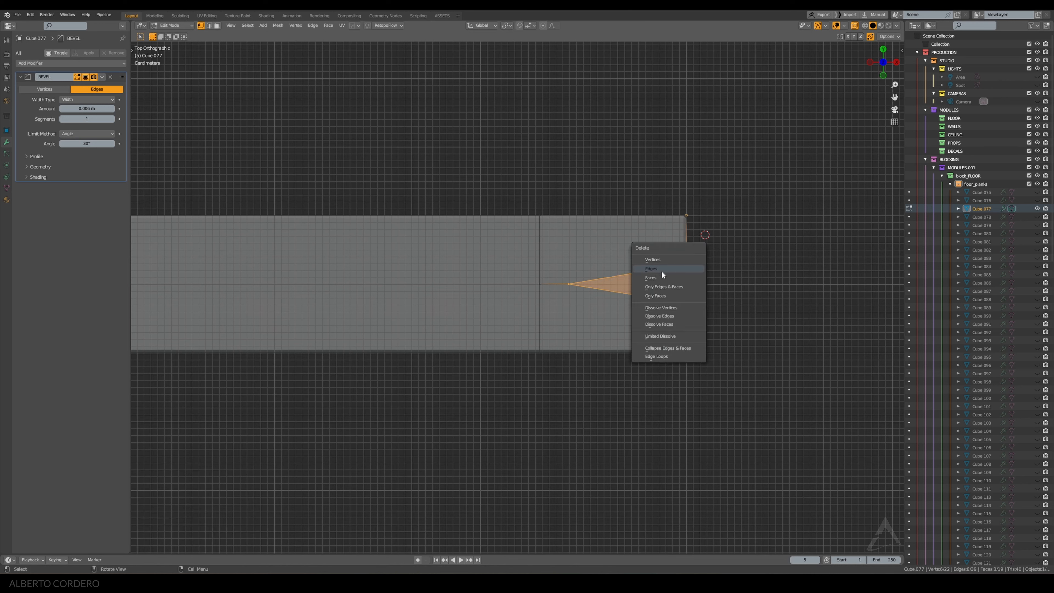
click(662, 272)
shift+drag(574, 287, 560, 293)
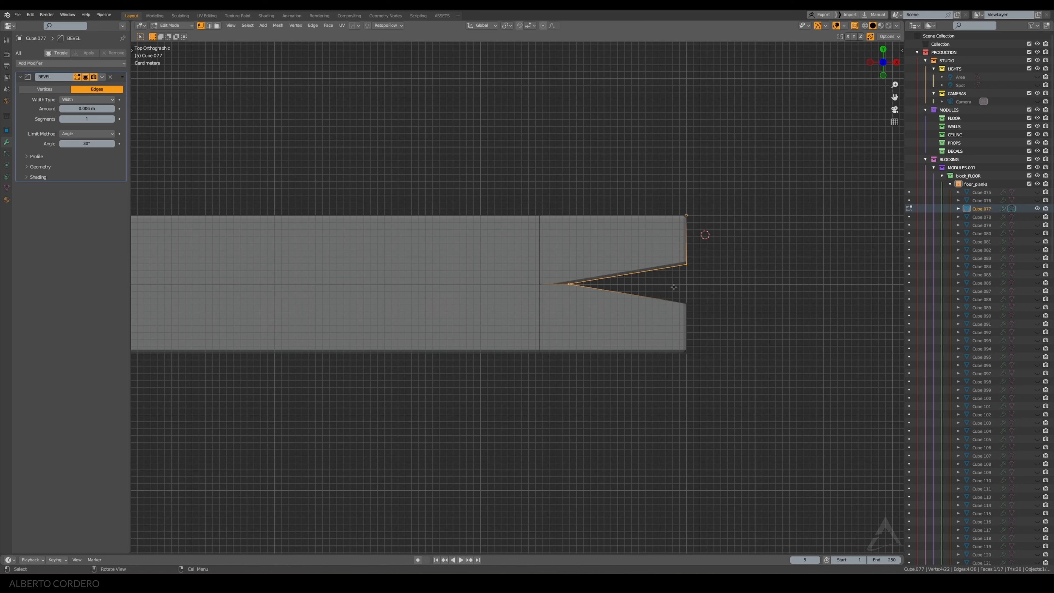
click(676, 296)
middle_drag(651, 290, 567, 322)
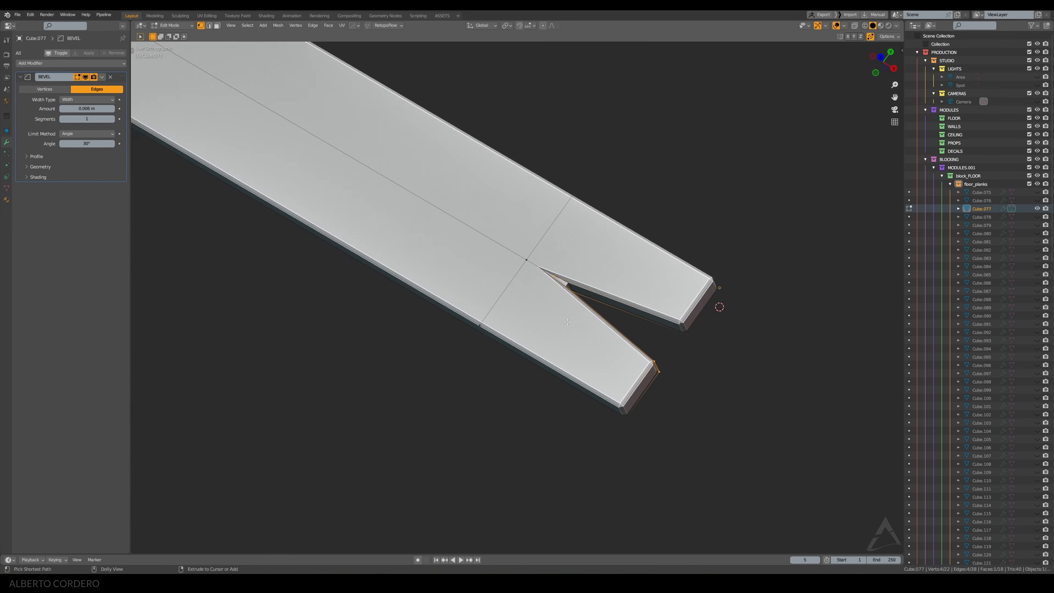
Shorten one of the notch's two prongs by moving its end vertices inward along X
key(KP_7)
key(alt+z)
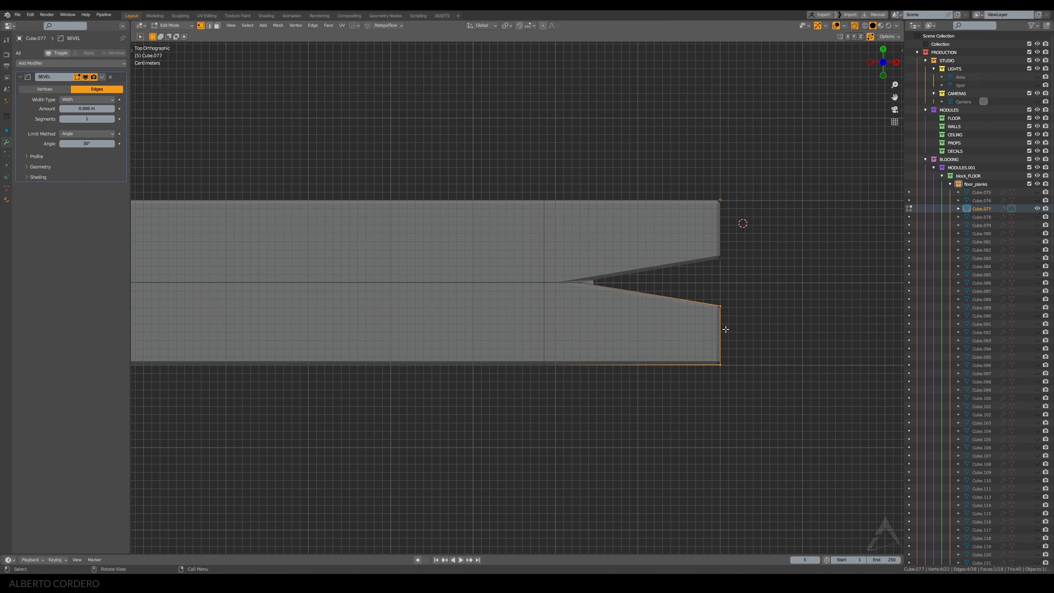
key(g)
key(x)
click(673, 320)
Move the shortened prong's inner end corner about 0.015 m away from the notch to slant its edge
drag(680, 294, 661, 314)
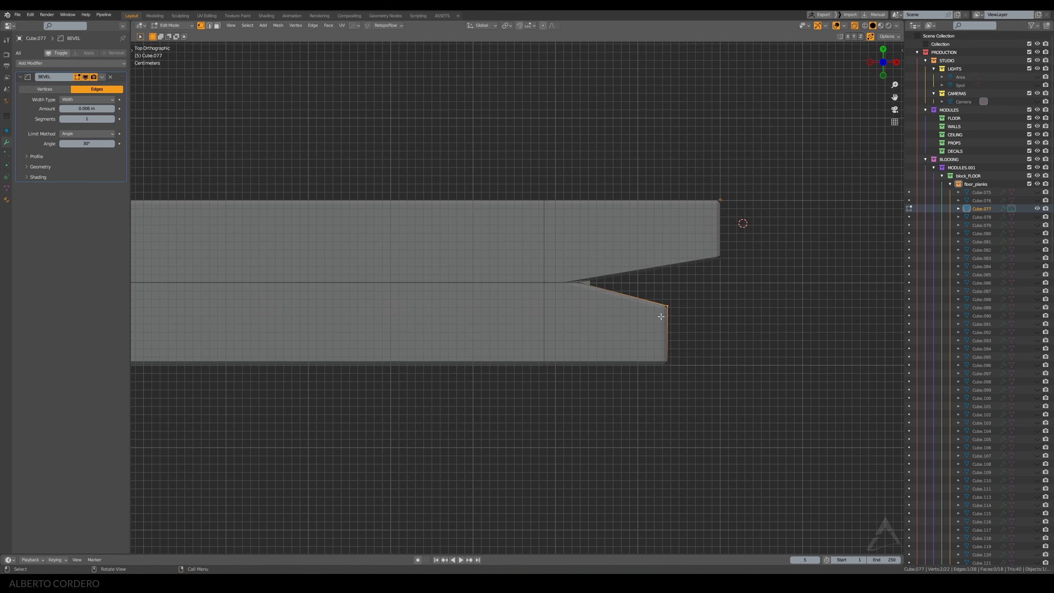
scroll(681, 305, up, 1)
key(g)
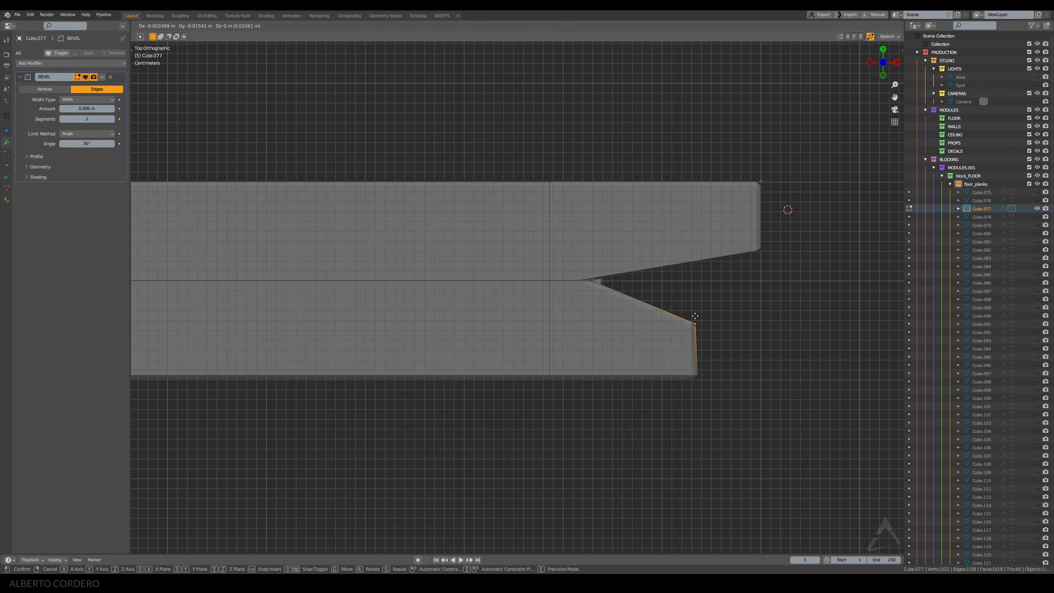
click(694, 316)
Cut the shortened prong's slanted notch wall and its outer side wall at their midpoints
right_click(645, 301)
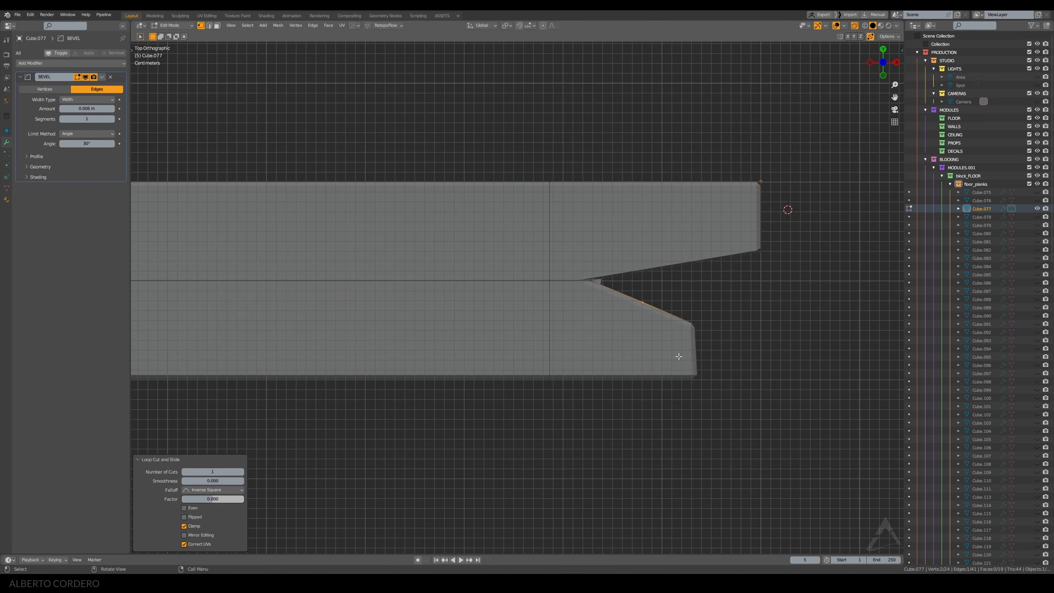
key(ctrl+r)
click(630, 376)
right_click(631, 375)
Connect the new midpoints across the shortened prong on both its top and bottom faces
middle_drag(663, 323, 660, 252)
click(663, 268)
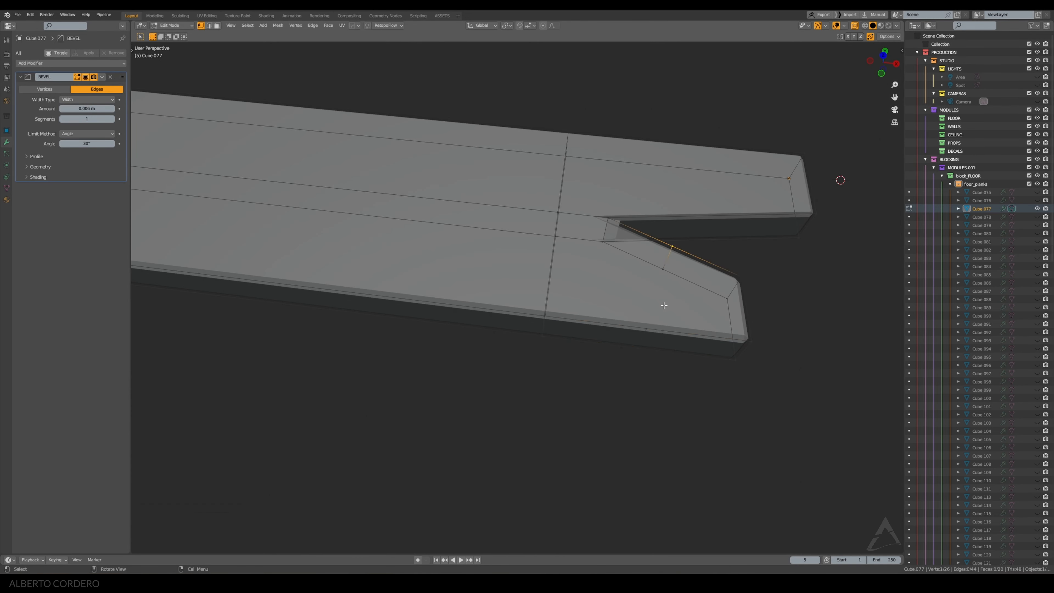
shift+click(656, 319)
mouse_move(657, 316)
shift+middle_down()
mouse_move(595, 367)
mouse_move(640, 327)
shift+middle_up()
key(j)
click(641, 298)
shift+click(615, 360)
key(j)
Bevel the connecting edges across the shortened prong with two segments
key(KP_7)
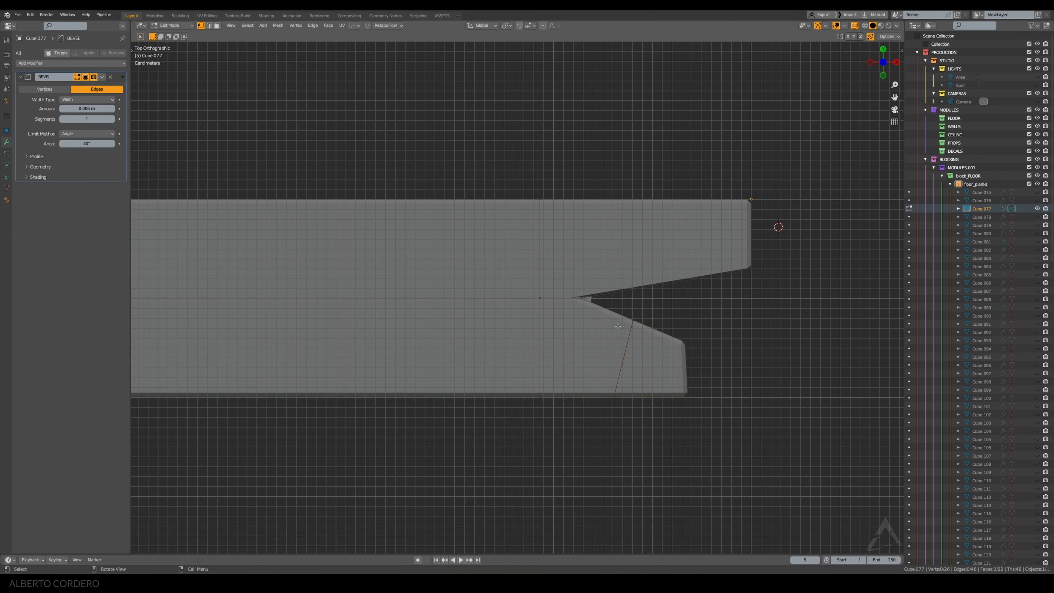
key(ctrl+b)
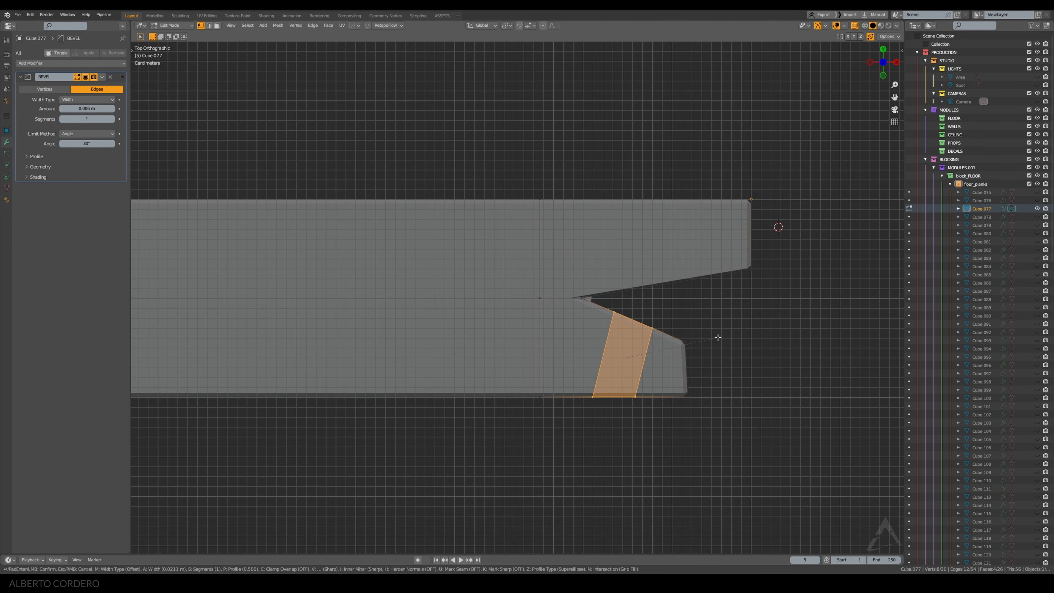
click(724, 338)
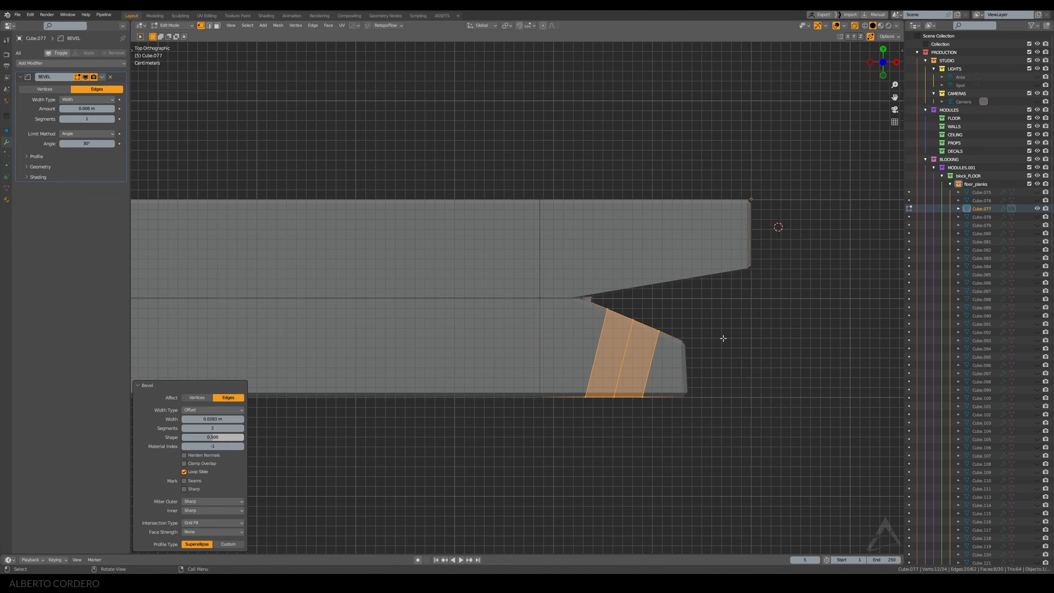
Offset the cut points along the prong's notch wall to give it an irregular broken outline
click(632, 326)
scroll(632, 326, up, 1)
key(g)
click(657, 322)
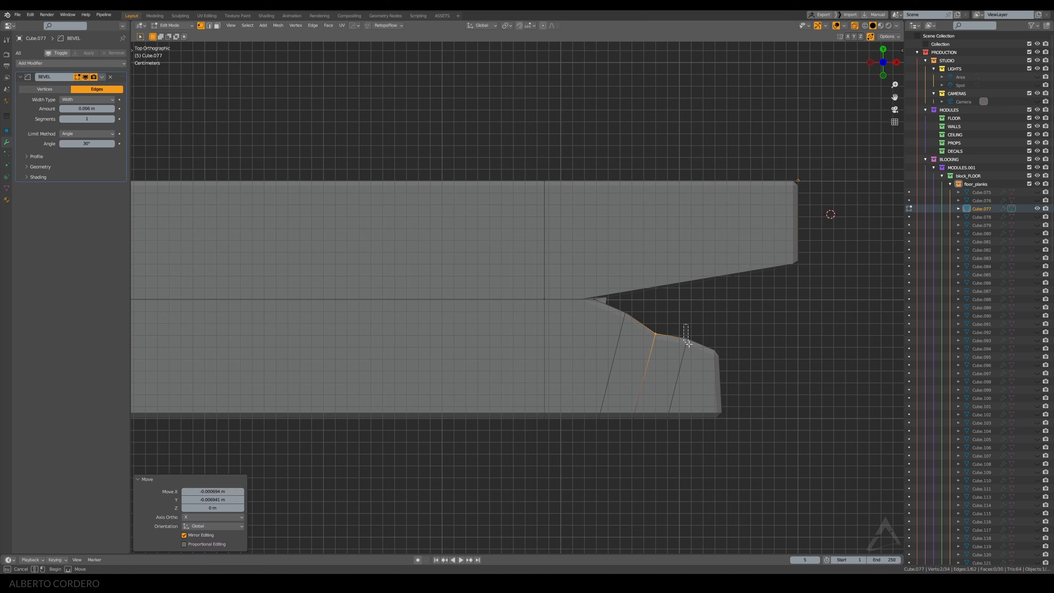
click(687, 338)
key(g)
click(702, 370)
Pull the broken prong's inner tip corner outward and extend its outer corner about 0.028 m along X
click(720, 354)
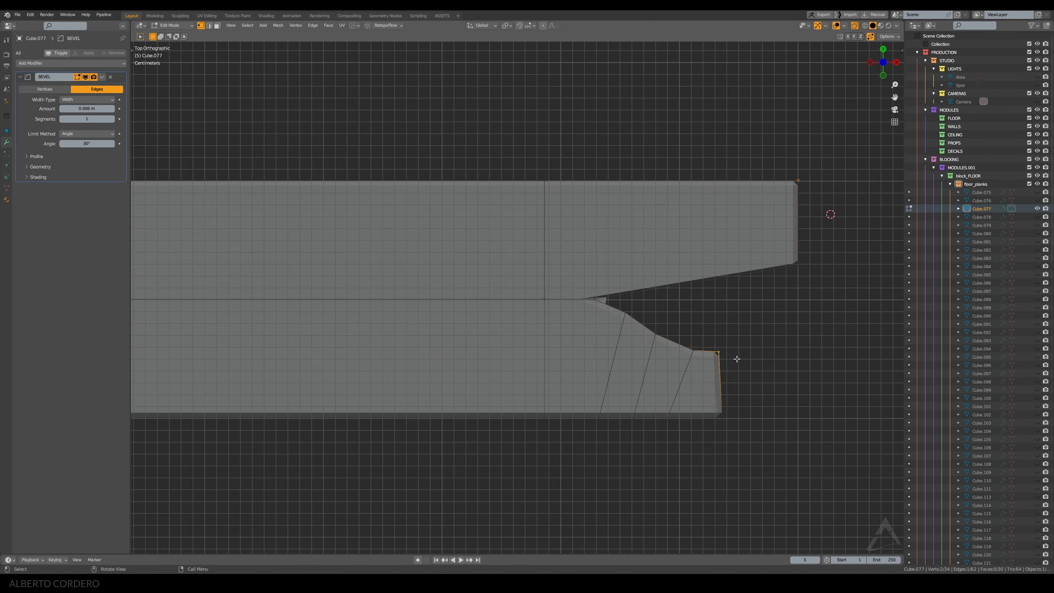
key(g)
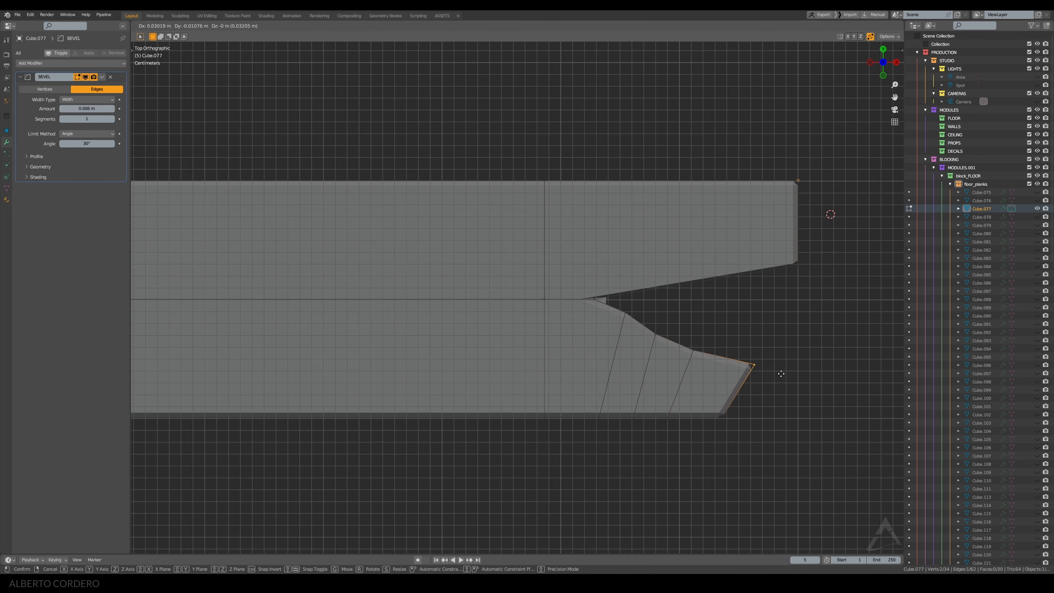
click(763, 383)
drag(709, 398, 747, 432)
key(g)
key(x)
click(781, 431)
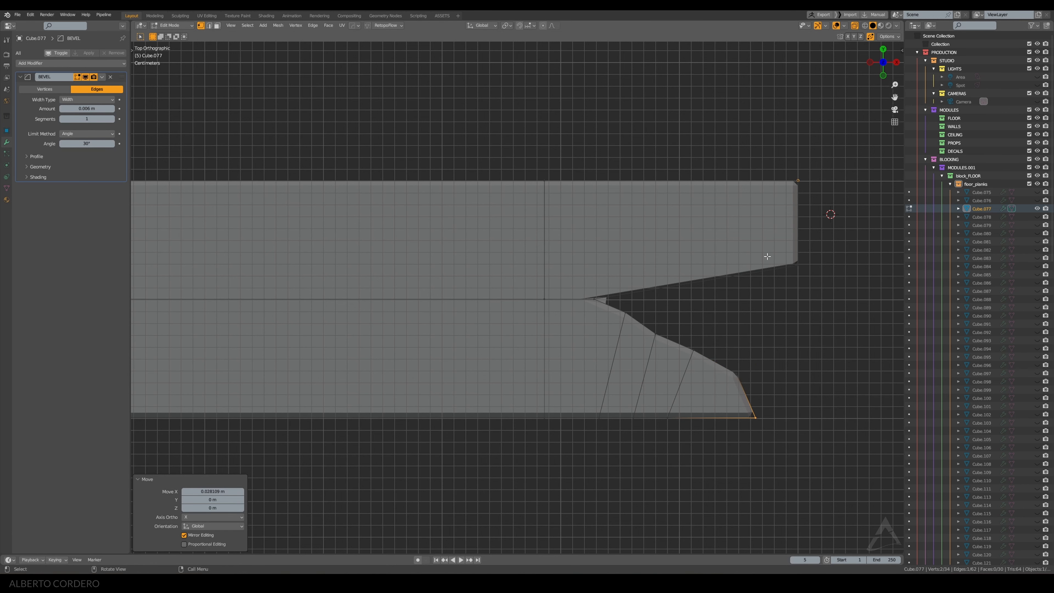
Add a centred loop cut at mid-thickness around the plank's side walls
scroll(625, 250, down, 2)
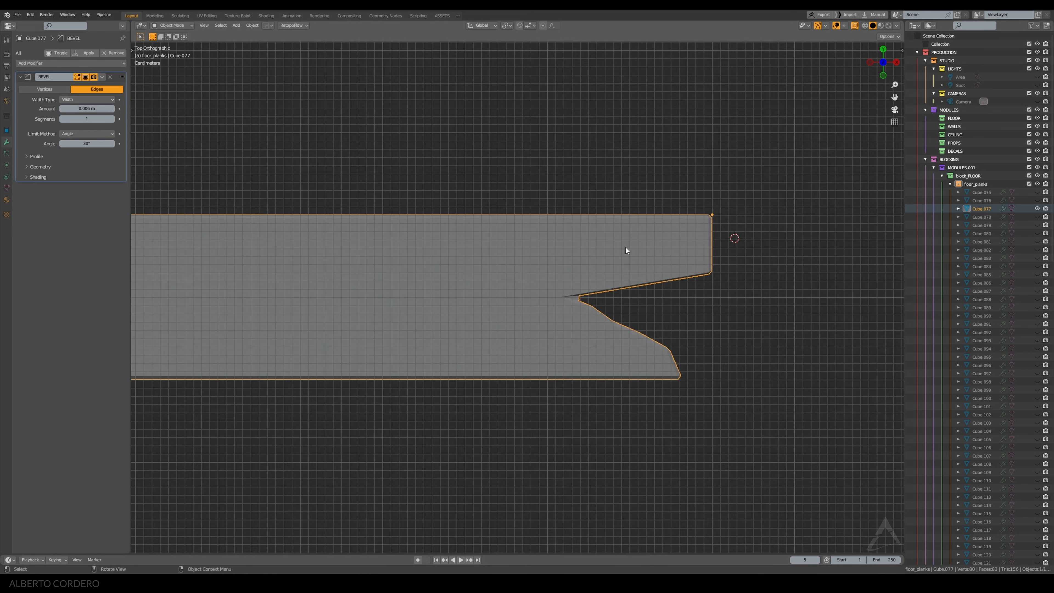
middle_drag(626, 250, 658, 277)
key(ctrl+r)
click(640, 279)
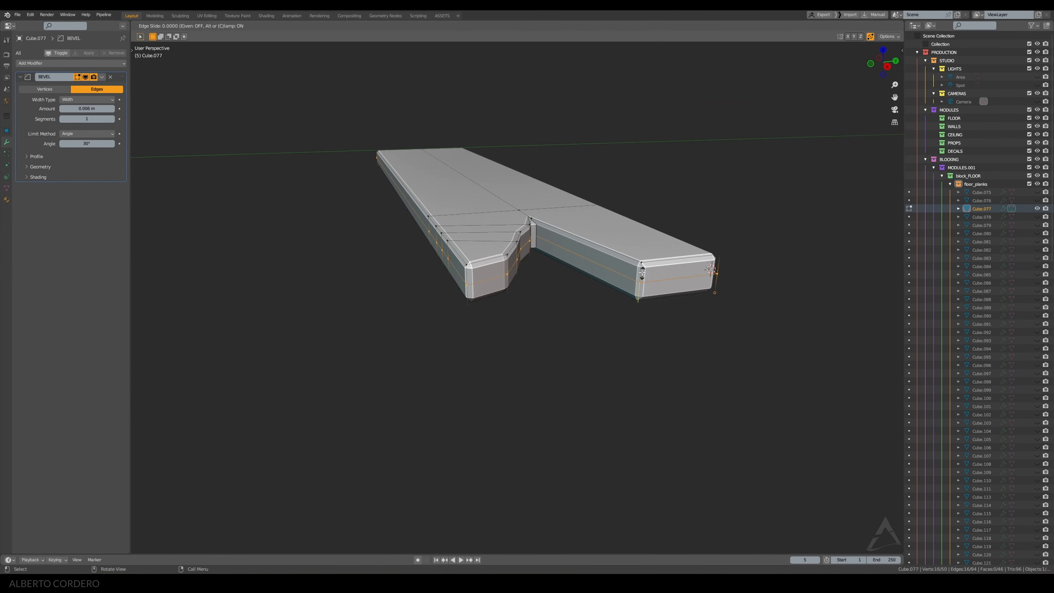
right_click(639, 278)
scroll(581, 257, up, 3)
middle_drag(536, 253, 491, 245)
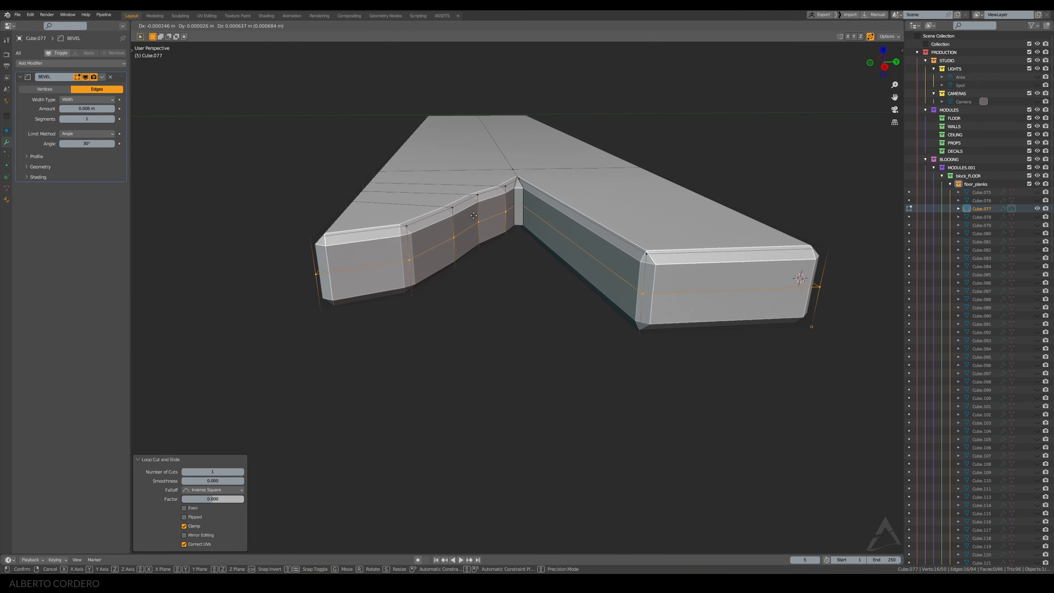
Shade the plank smooth and add a Weighted Normal modifier to it
key(Tab)
right_click(543, 151)
click(551, 151)
middle_drag(553, 152, 577, 184)
key(q)
click(564, 256)
key(q)
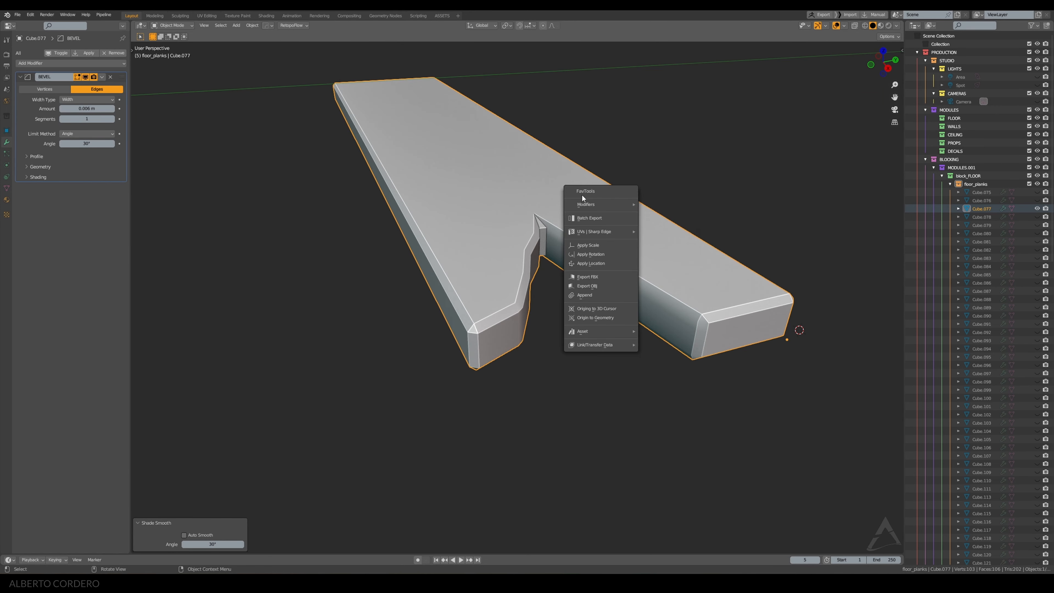
mouse_move(611, 205)
click(675, 275)
middle_drag(572, 220, 528, 217)
Move the outer top-edge vertex of the cut nearest the broken prong's tip about 0.01 m inward, keeping its height locked
key(Tab)
key(KP_7)
scroll(604, 273, up, 2)
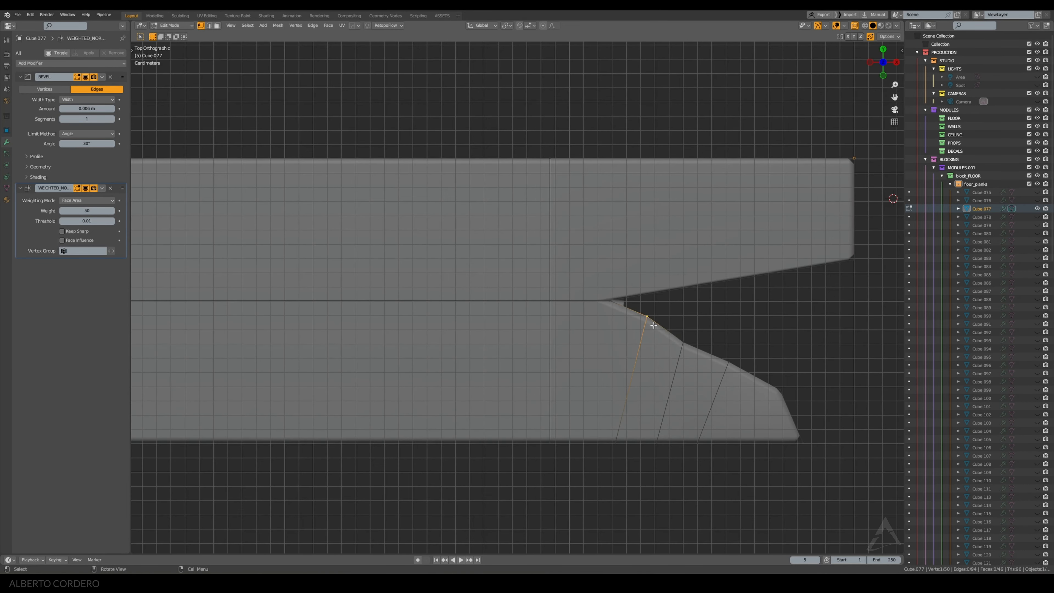
mouse_move(653, 325)
middle_down()
mouse_move(510, 246)
mouse_move(634, 325)
middle_up()
key(g)
key(shift+z)
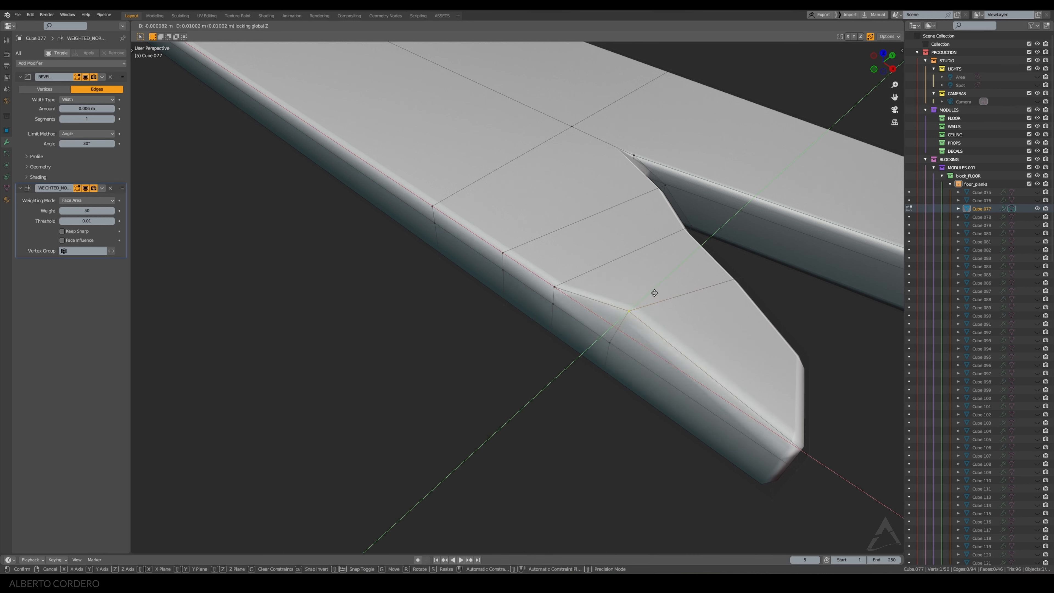
click(661, 295)
Move the other two cuts' outer top-edge vertices about 0.01 m inward, keeping their height locked
click(556, 287)
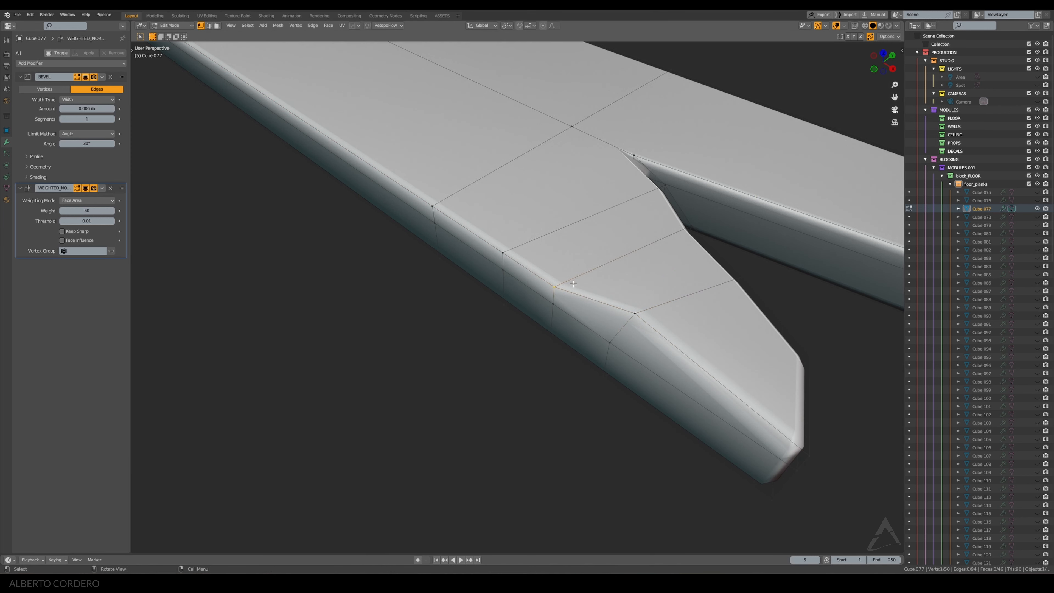
key(g)
key(shift+z)
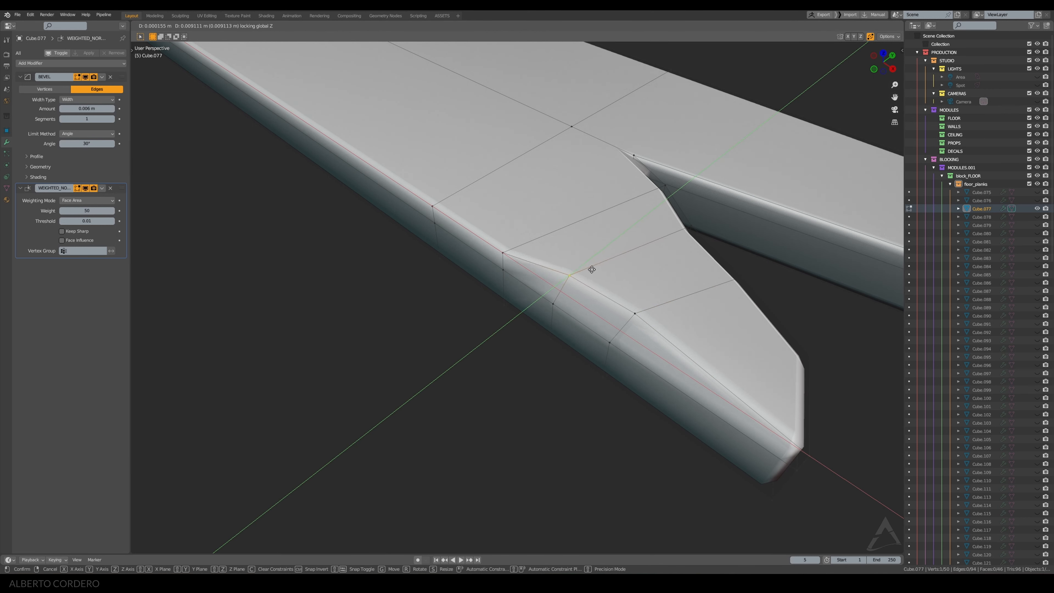
click(595, 266)
click(528, 256)
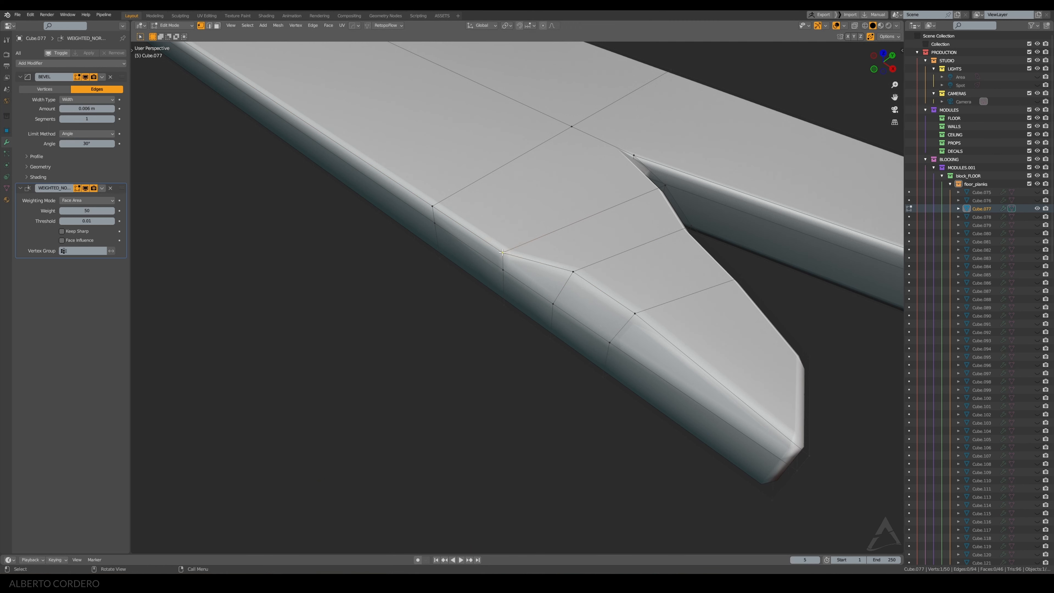
key(g)
key(shift+z)
click(519, 237)
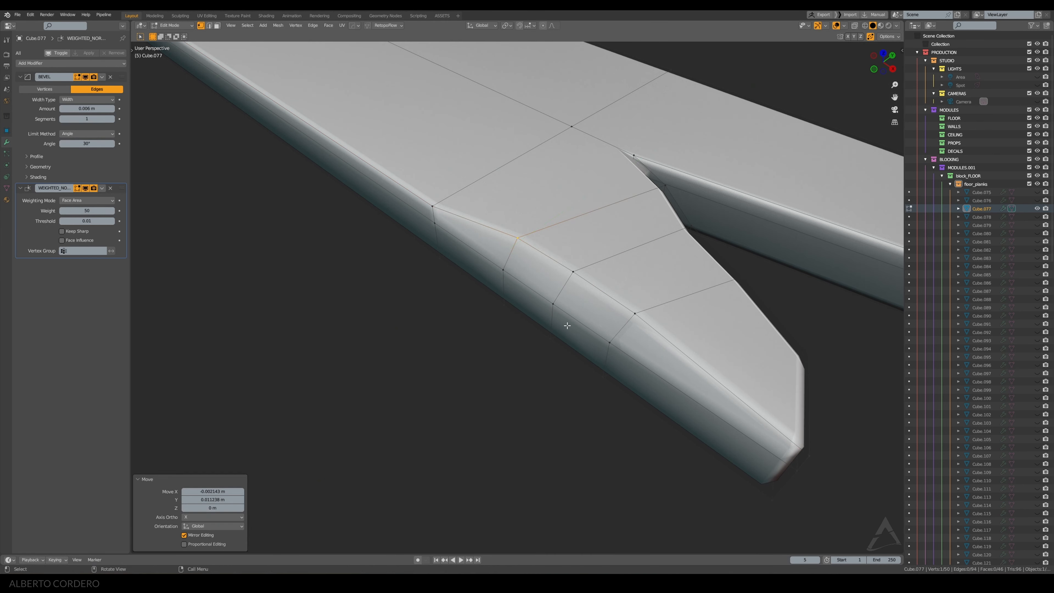
Move the two mid-height side vertices nearest the broken prong's tip about 0.003 m inward with height locked
middle_drag(554, 309, 512, 229)
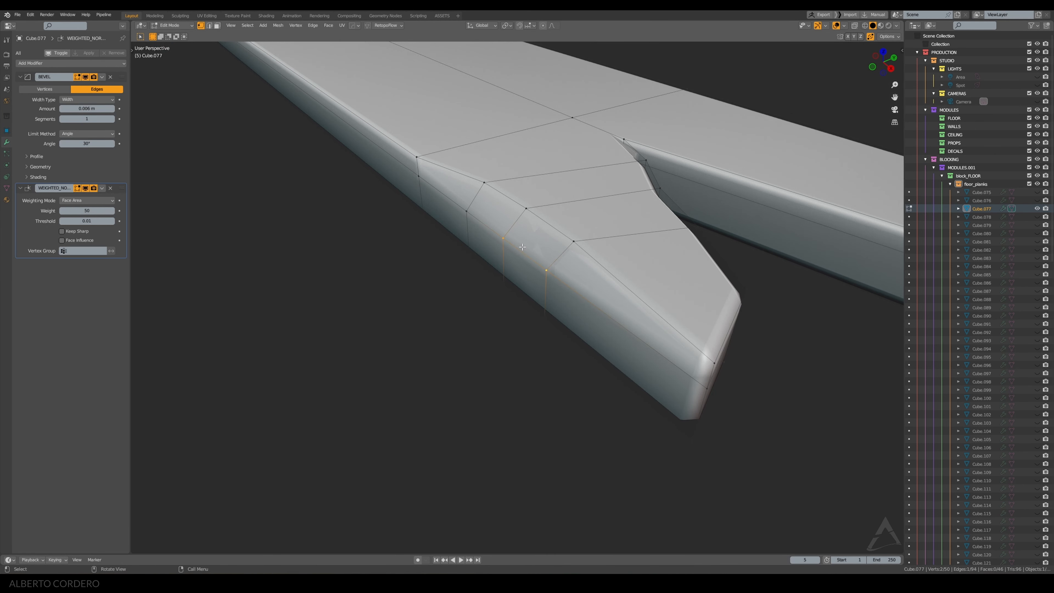
key(g)
key(shift+z)
click(530, 243)
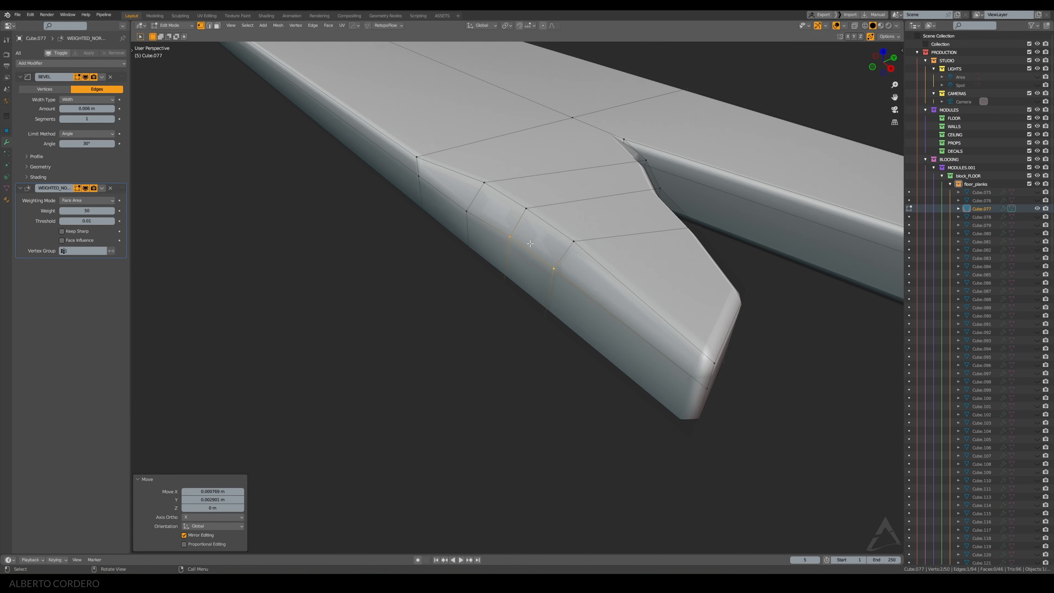
Move the third cut's mid-height side vertex inward, and shift the middle cut's about 0.003 m further with height locked
click(479, 213)
key(g)
key(shift+z)
click(483, 202)
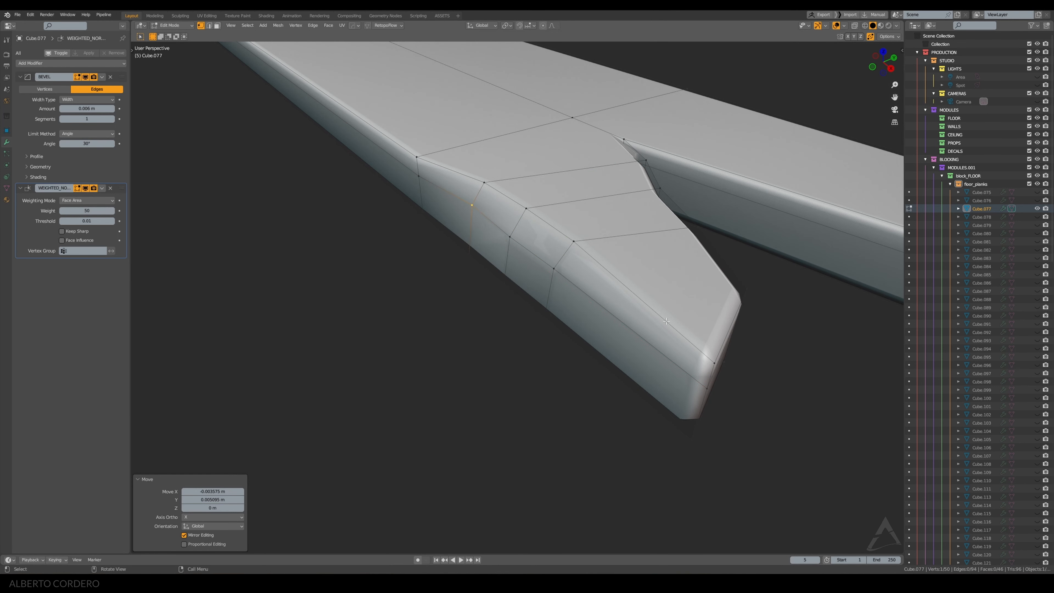
click(510, 237)
key(g)
key(shift+z)
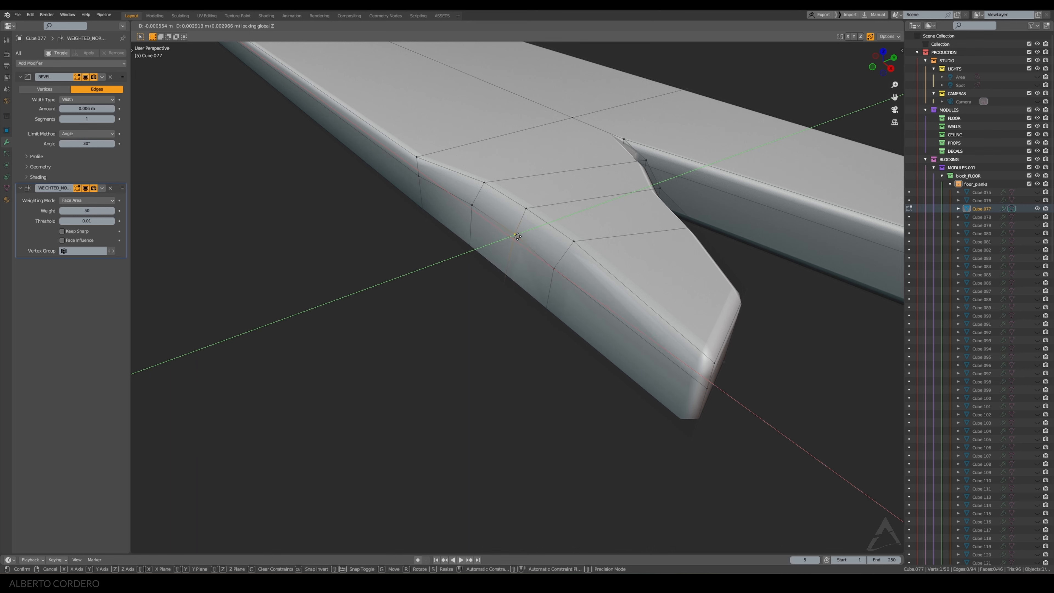
click(516, 237)
Pull the two top vertices at the broken prong's tip back about 0.018 m along X and 0.007 m along Y
click(714, 363)
key(g)
key(shift+z)
click(747, 288)
shift+click(742, 290)
key(g)
key(shift+z)
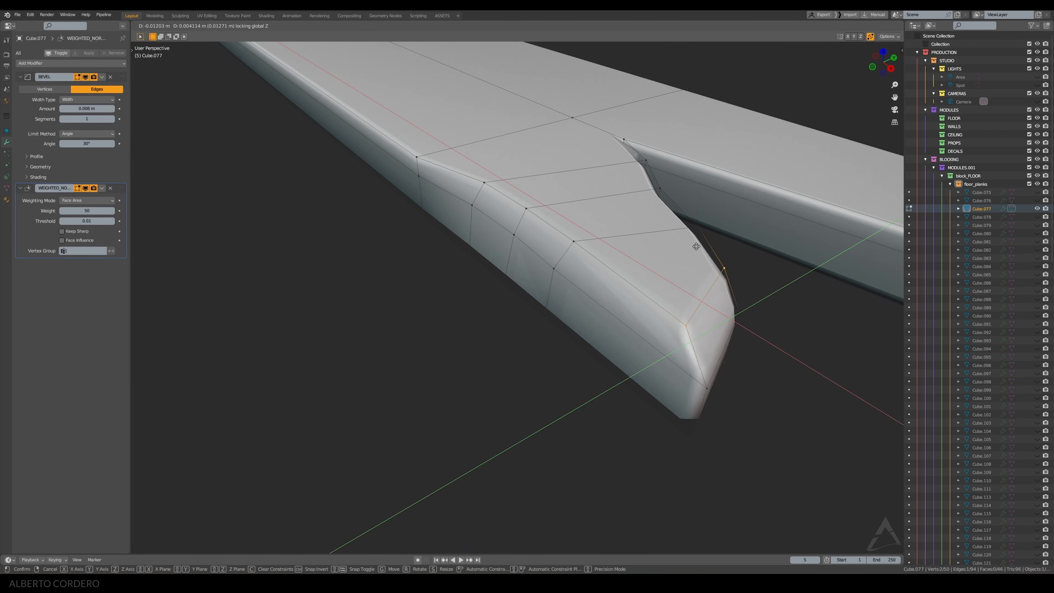
click(691, 239)
key(KP_7)
scroll(595, 202, up, 2)
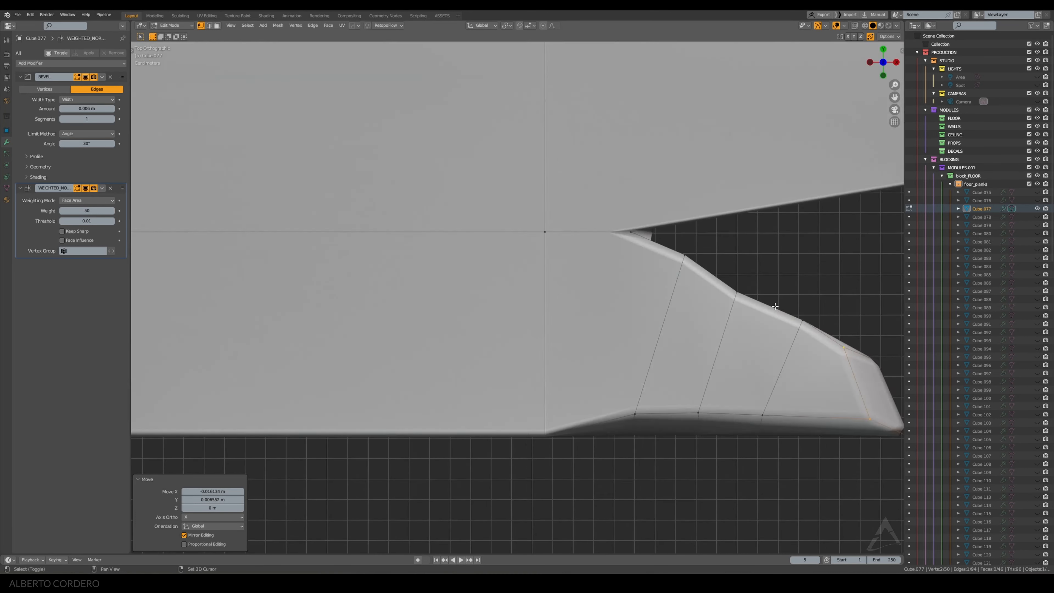
Add one centred loop cut to each long side face of the intact prong
middle_drag(595, 202, 571, 166)
key(Tab)
scroll(570, 166, down, 3)
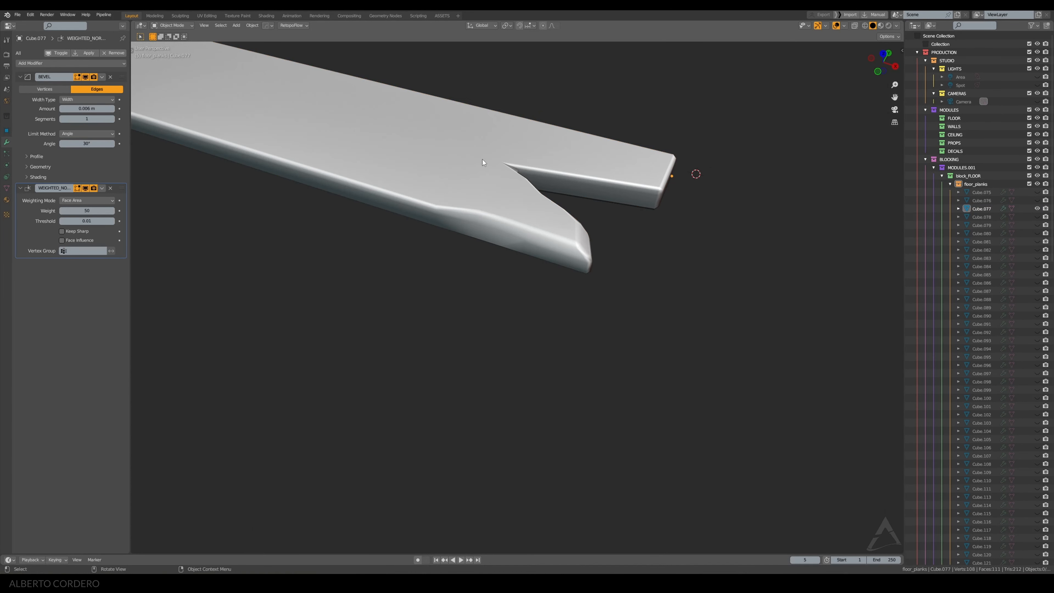
key(Tab)
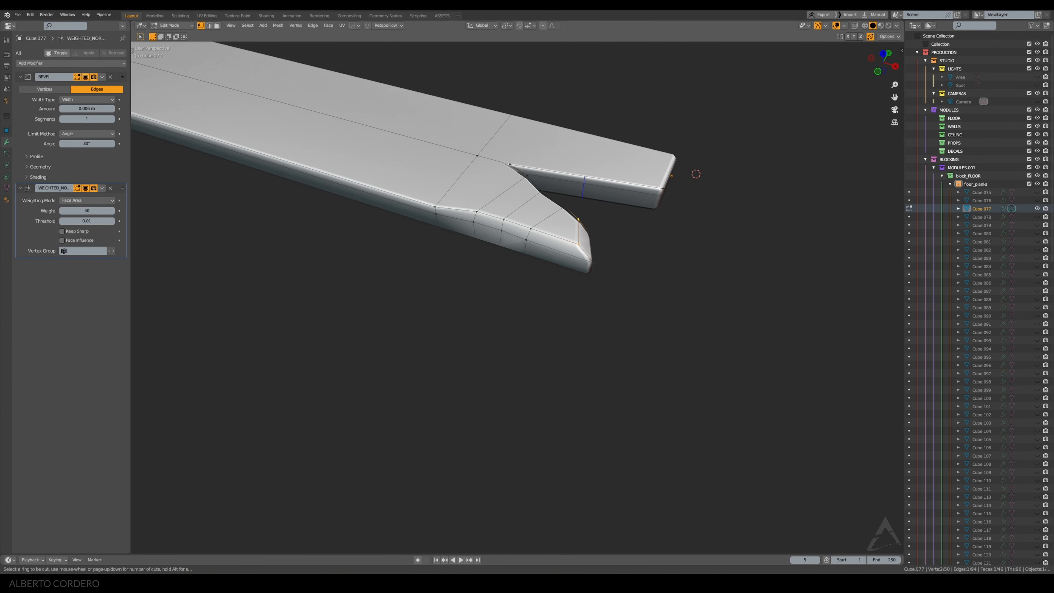
click(583, 189)
right_click(583, 189)
middle_drag(583, 189, 595, 386)
key(ctrl+r)
click(577, 350)
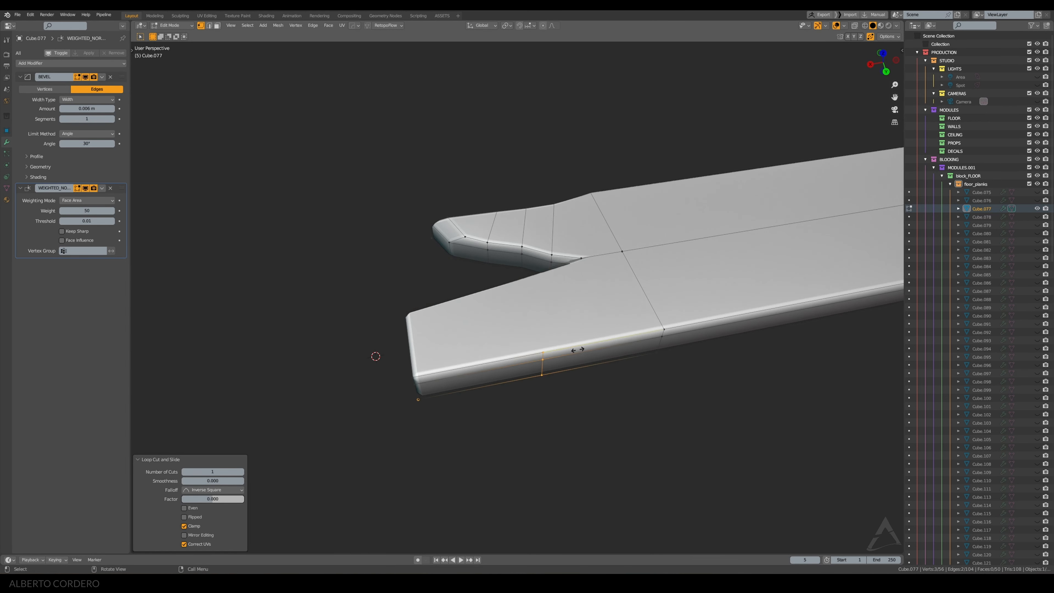
Connect the side cuts' opposite vertices with an edge across the intact prong's top and bottom faces
key(alt+z)
shift+click(497, 284)
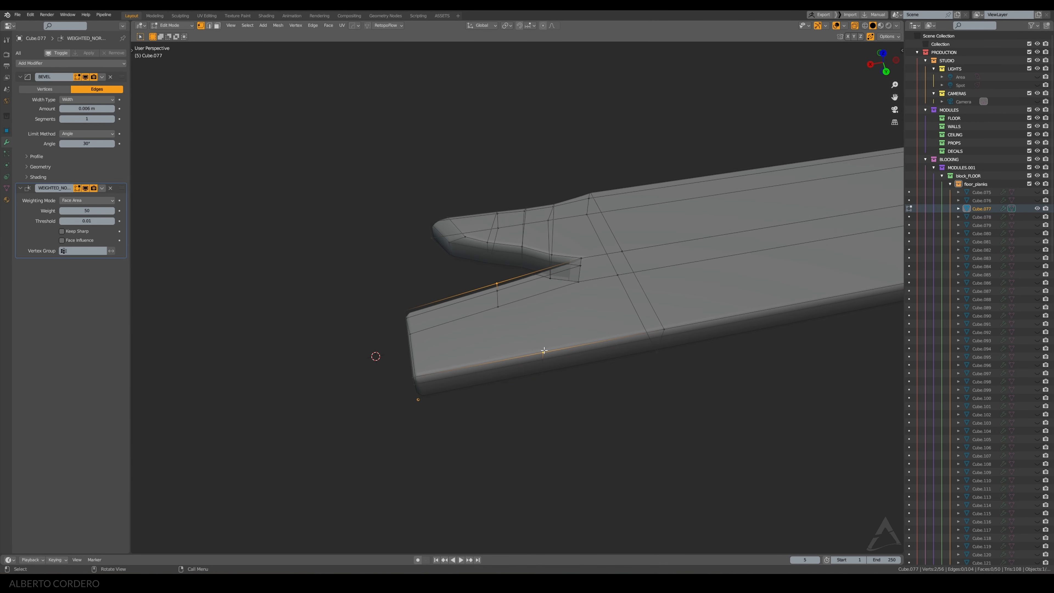
key(j)
click(537, 368)
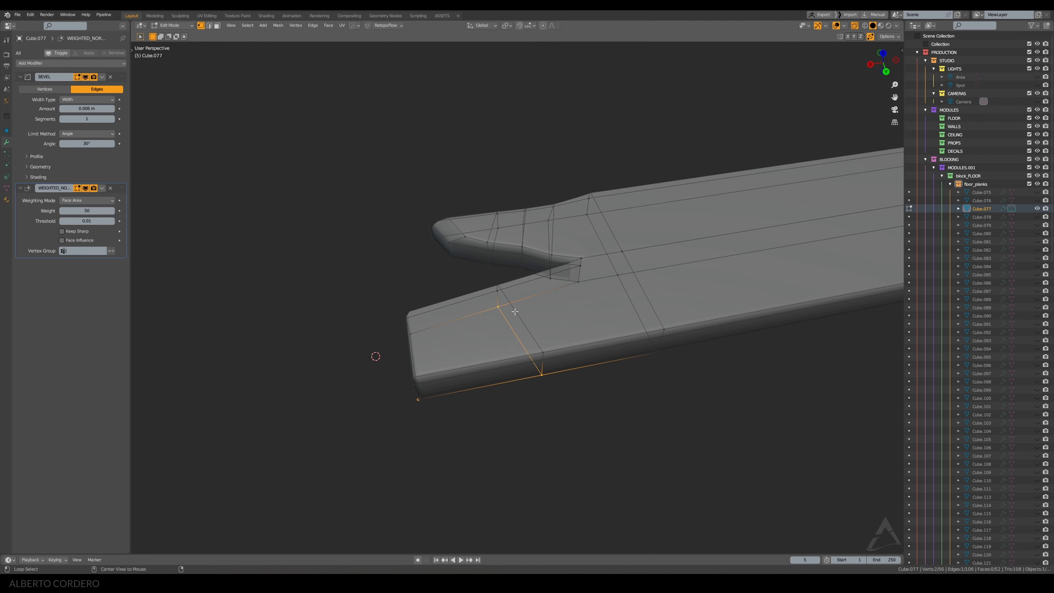
Bevel the new edge loop around the intact prong to about 0.049 m width with 2 segments
alt+click(515, 311)
key(ctrl+b)
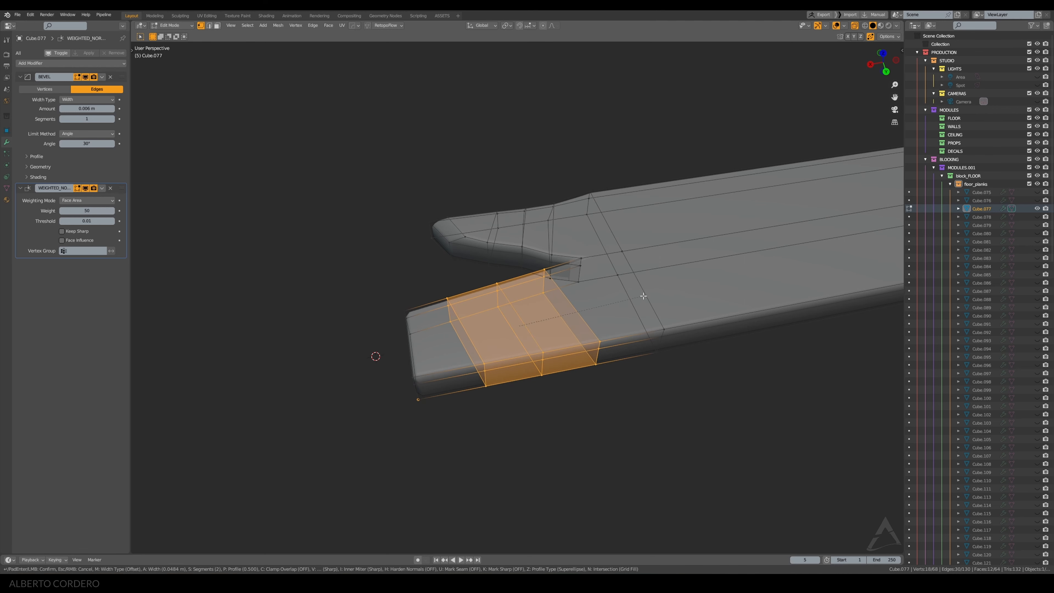
click(644, 296)
key(alt+z)
Move the intact prong's notch-side top corner vertex at the tip inward with its height locked
key(KP_1)
middle_drag(641, 217, 624, 257)
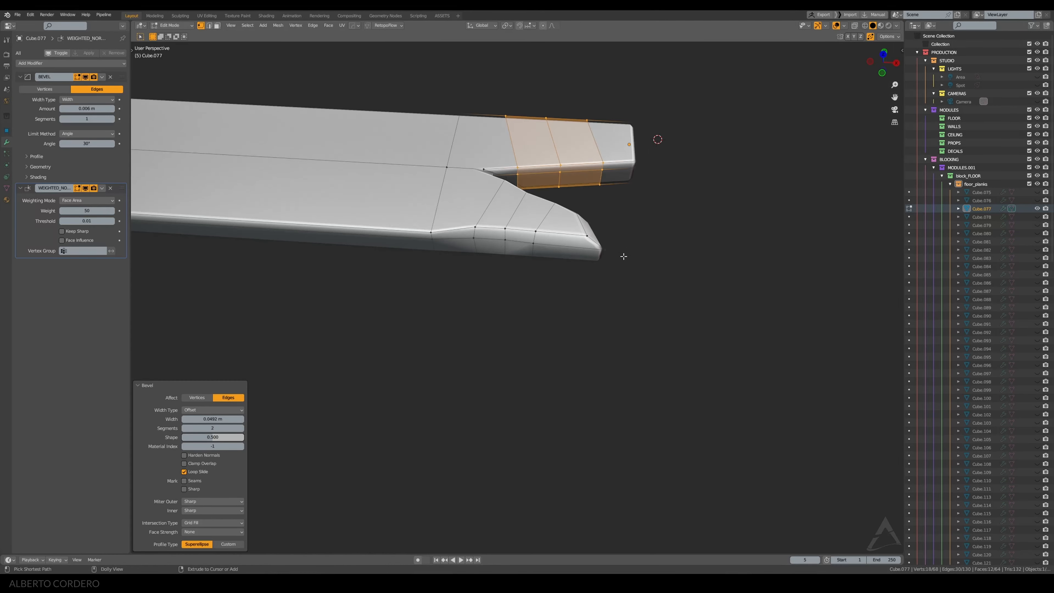
key(KP_7)
key(alt+z)
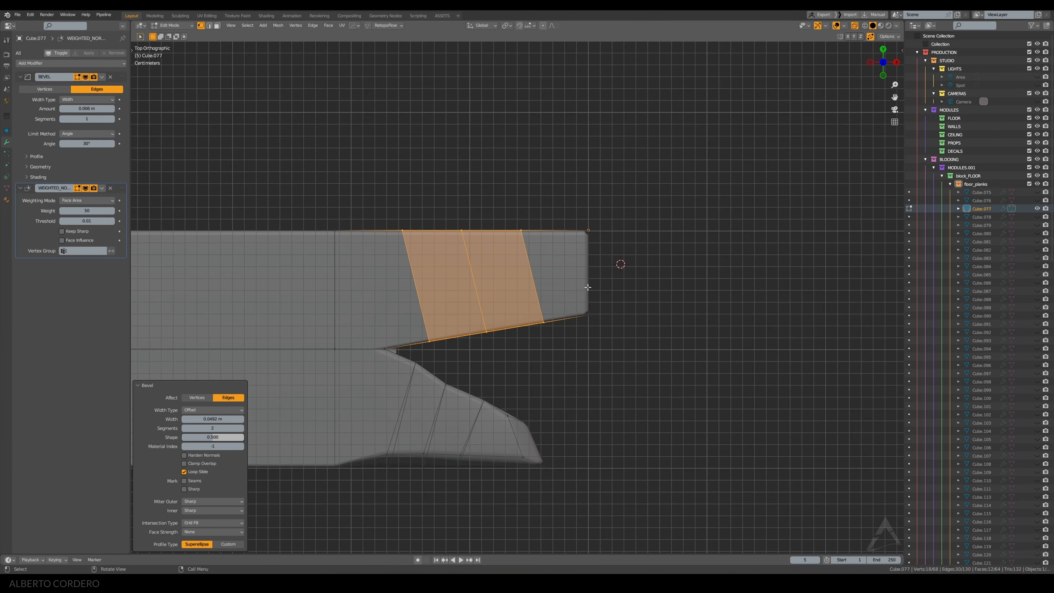
middle_drag(587, 287, 597, 224)
key(alt+z)
click(597, 224)
middle_drag(591, 176, 599, 195)
key(alt+z)
key(g)
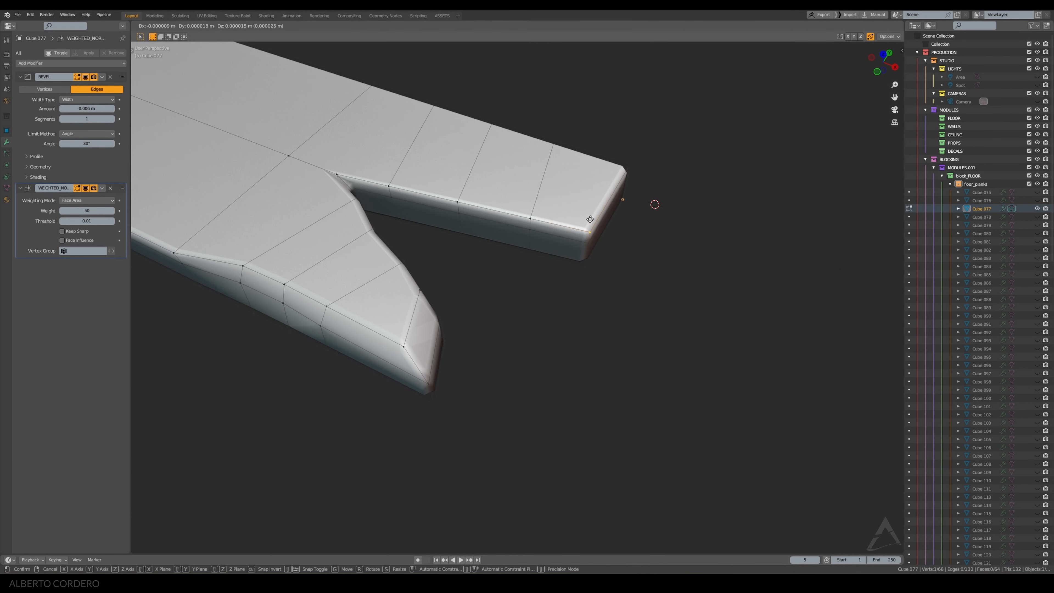
key(shift+z)
click(595, 192)
Move the notch-side top-edge vertex of the cut nearest the tip inward with height locked
click(530, 218)
key(g)
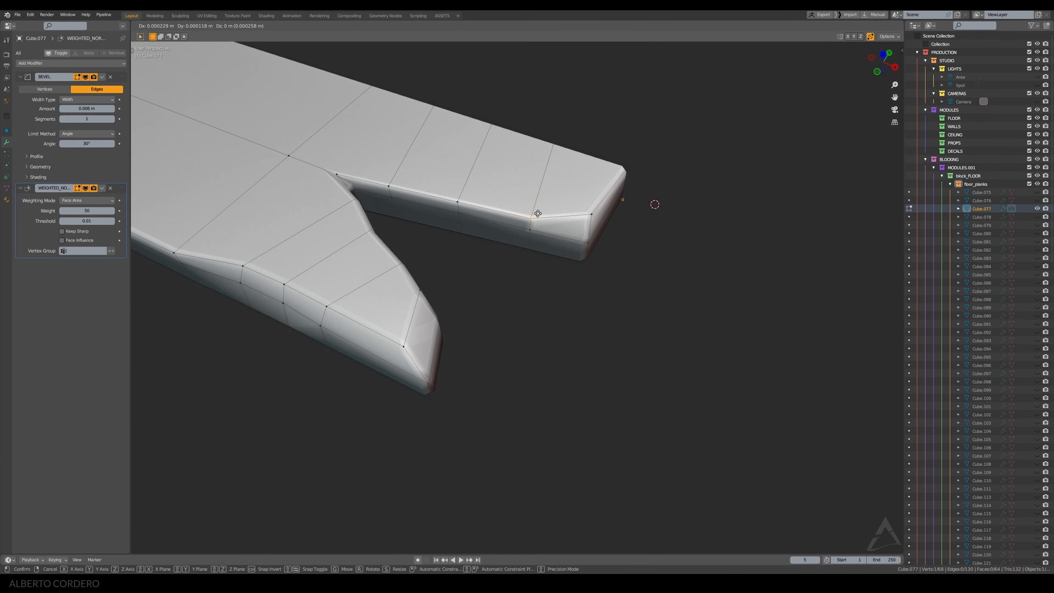
key(shift+z)
click(543, 187)
Move the two notch-side mid-height vertices nearest the intact prong's tip about 0.006 m inward with height locked
click(538, 243)
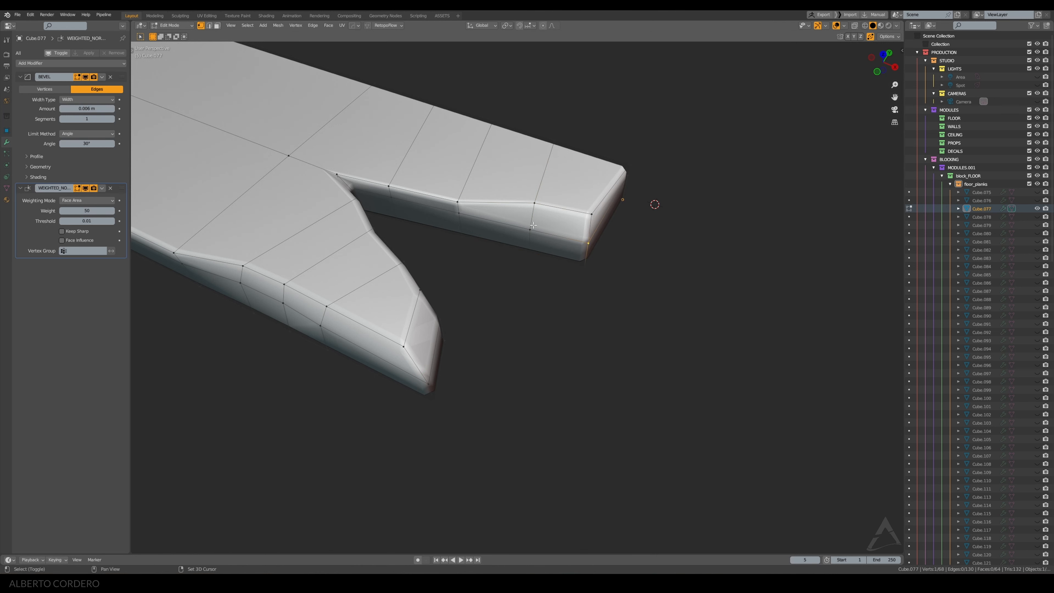
shift+click(532, 228)
middle_drag(534, 226, 547, 239)
key(g)
key(shift+z)
click(552, 223)
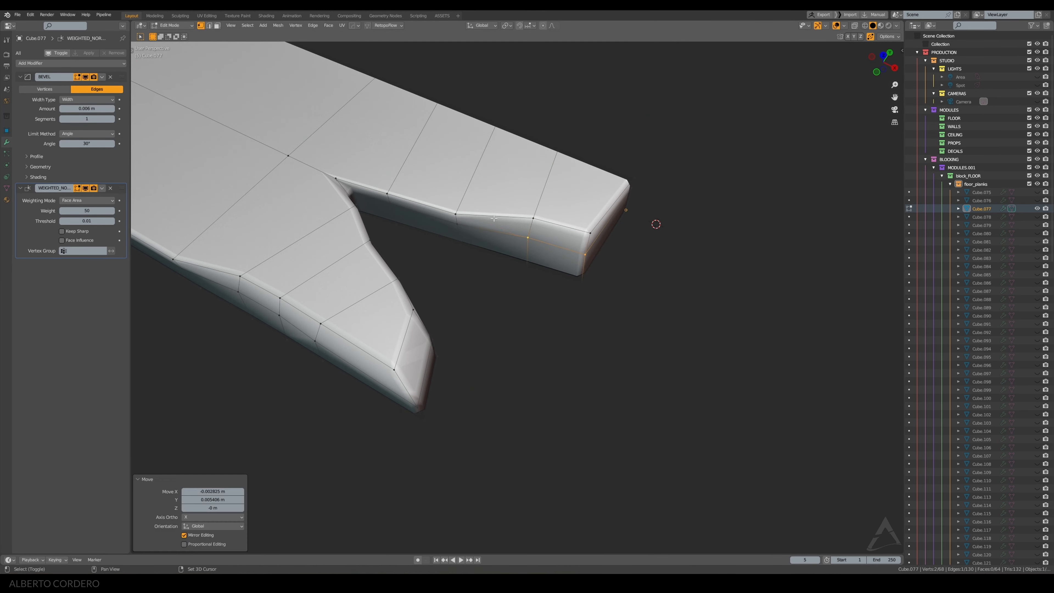
Move the middle cut's notch-side top vertex about 0.026 m inward and its mid-height vertex about 0.008 m, with height locked
click(457, 213)
key(g)
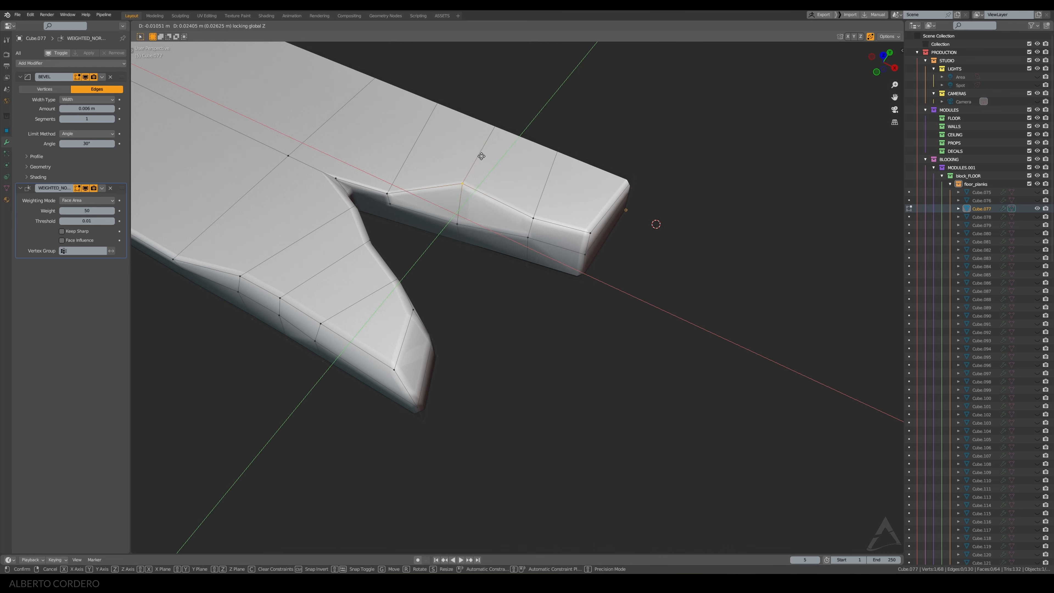
click(480, 156)
click(458, 221)
key(g)
key(shift+z)
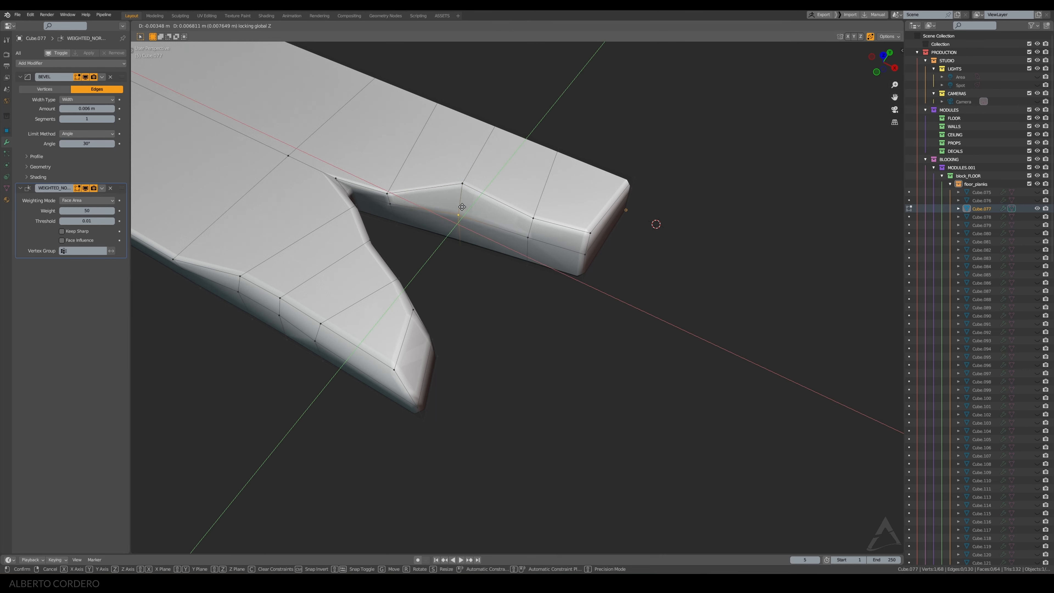
click(461, 209)
Move the innermost cut's notch-side top vertex about 0.011 m inward and its mid-height vertex about 0.004 m, with height locked
click(399, 183)
key(g)
key(shift+z)
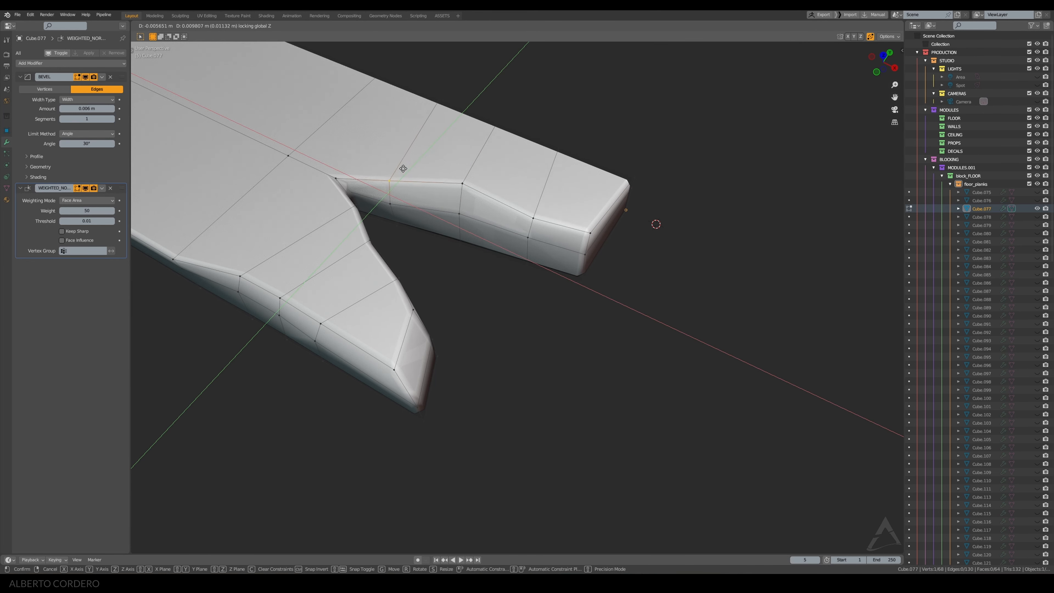
click(402, 168)
middle_drag(402, 170, 410, 171)
click(400, 210)
key(g)
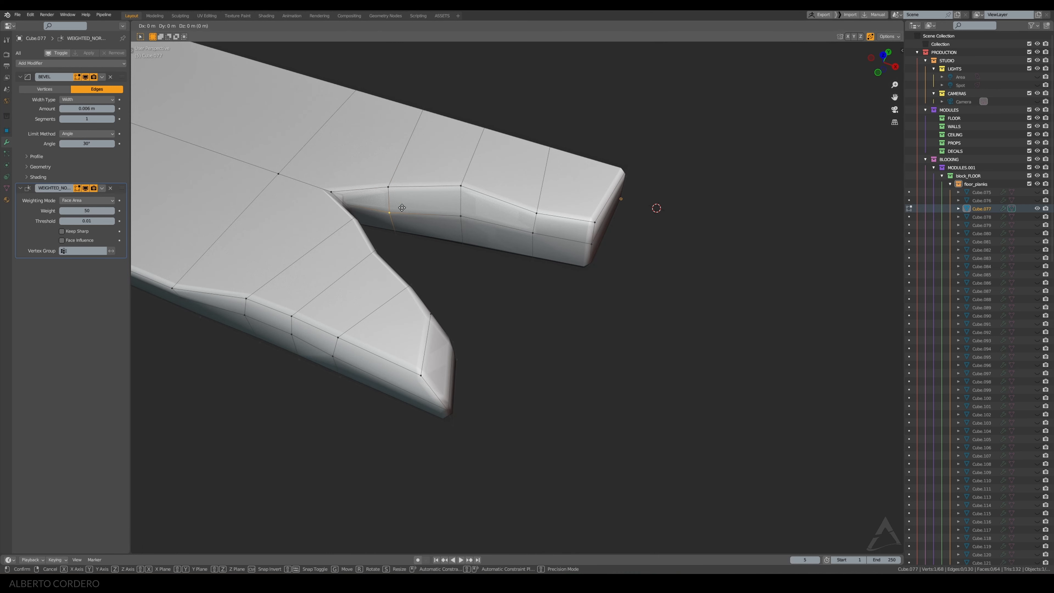
key(shift+z)
click(400, 202)
Select the outer corner vertices at the intact prong's tip in top view and move them about 0.008 m inward
middle_drag(597, 196, 535, 274)
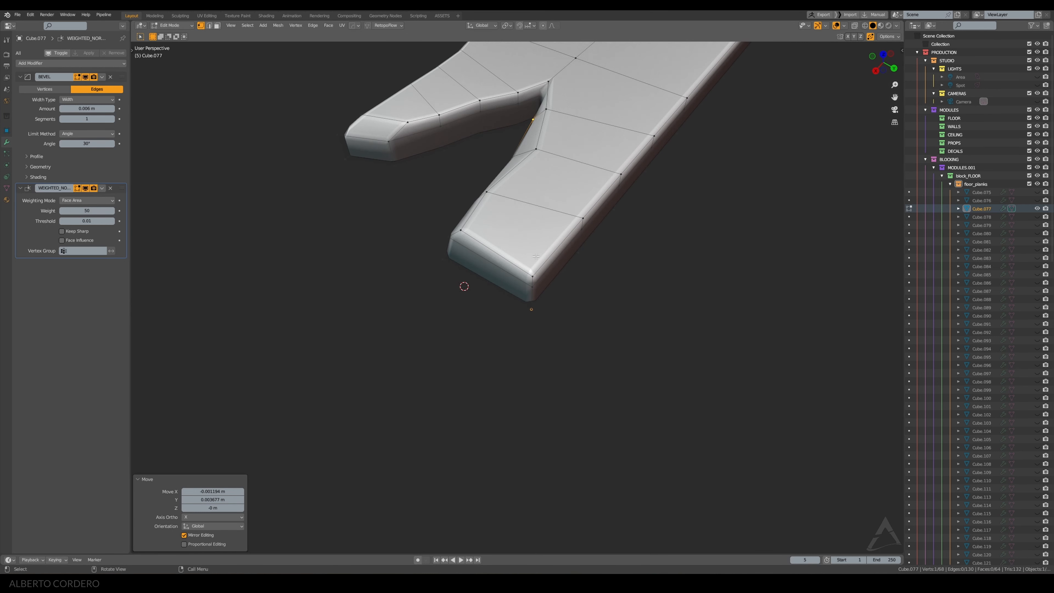
click(532, 276)
drag(552, 261, 515, 308)
key(KP_7)
key(alt+z)
key(g)
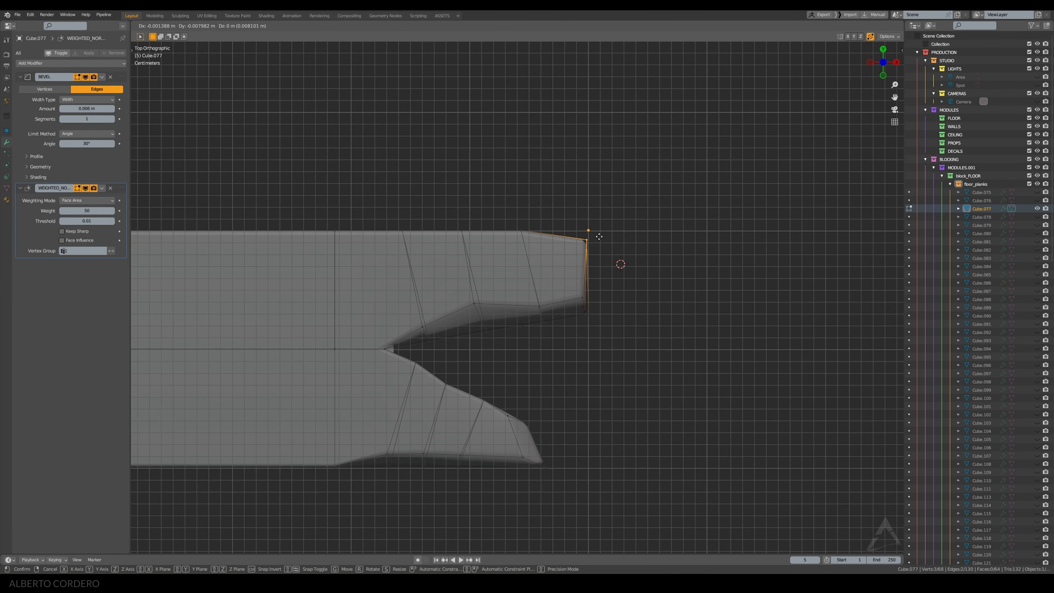
click(598, 238)
Nudge the outer-edge vertices of the cut nearest the tip slightly inward to continue the taper
drag(547, 224, 493, 254)
key(g)
click(519, 250)
Shift the outer top vertices of the tip corner and nearest cut inward about 0.008 m along X and 0.005 m along Y, height locked
click(582, 248)
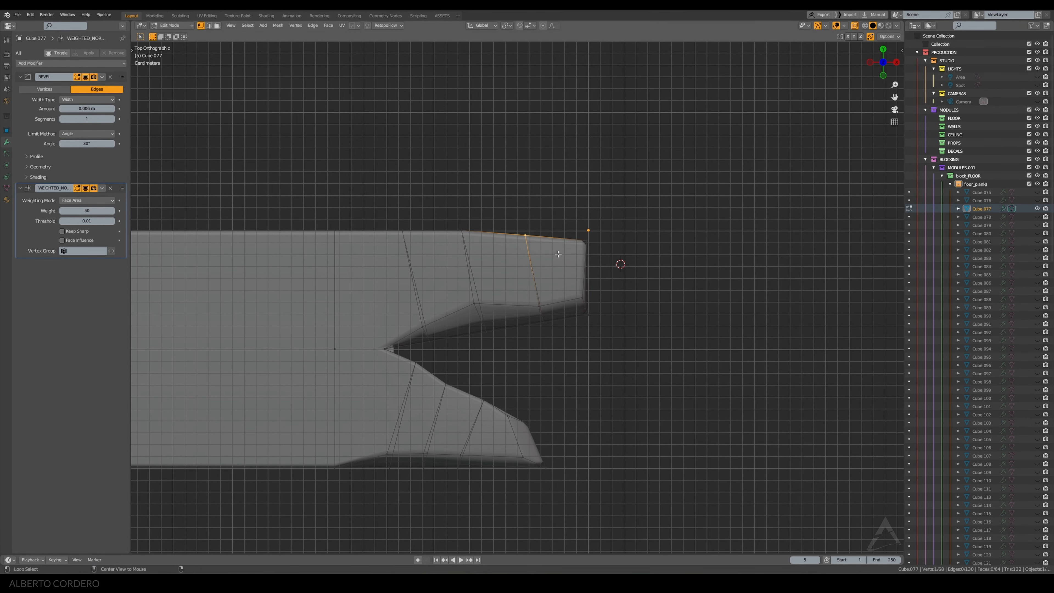
key(alt+z)
middle_drag(581, 249, 572, 174)
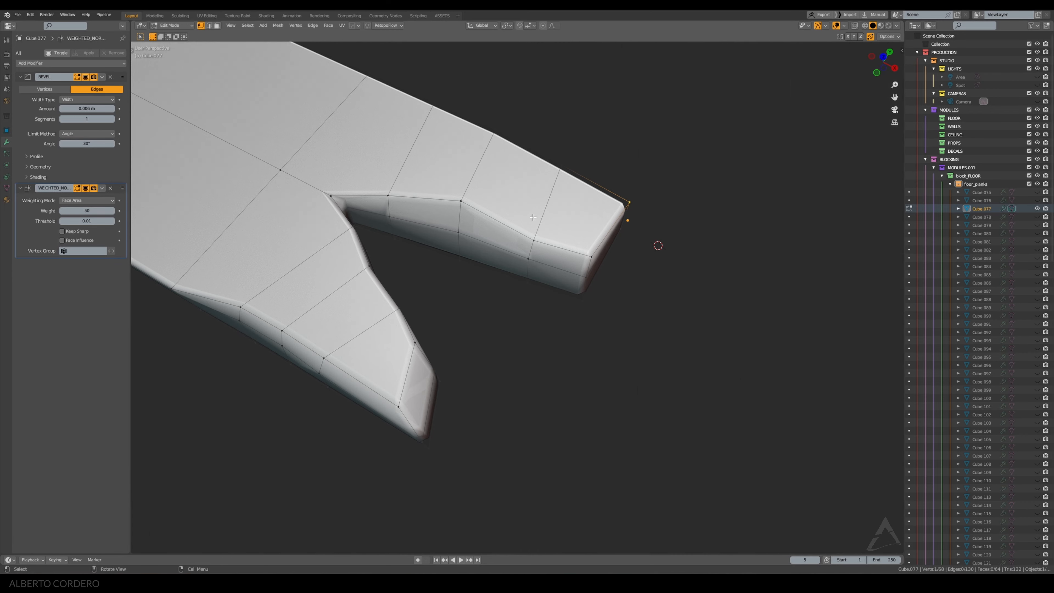
shift+click(561, 165)
middle_drag(647, 190, 569, 226)
key(g)
key(shift+z)
click(564, 214)
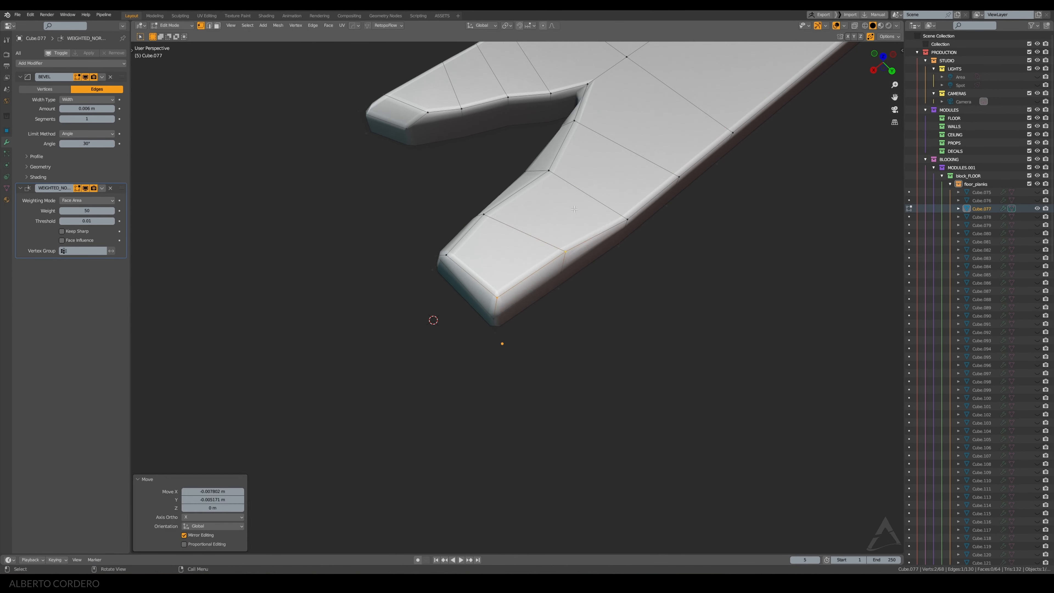
Leave Edit Mode and the plank's isolated view, and show the full scene through the camera
key(Tab)
scroll(518, 224, down, 3)
click(500, 228)
middle_drag(500, 228, 618, 240)
key(KP_0)
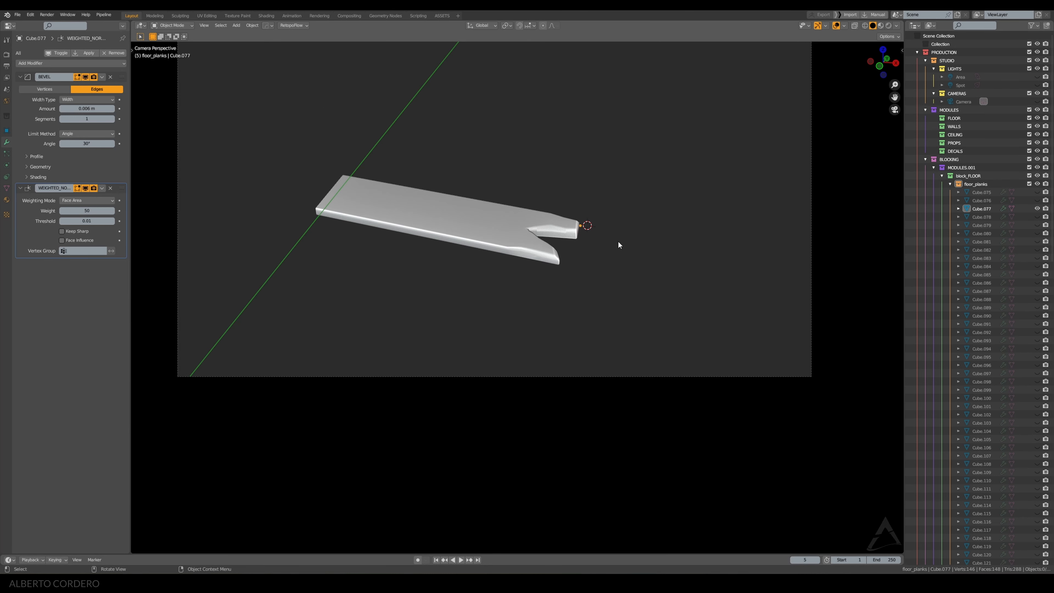
key(KP_Divide)
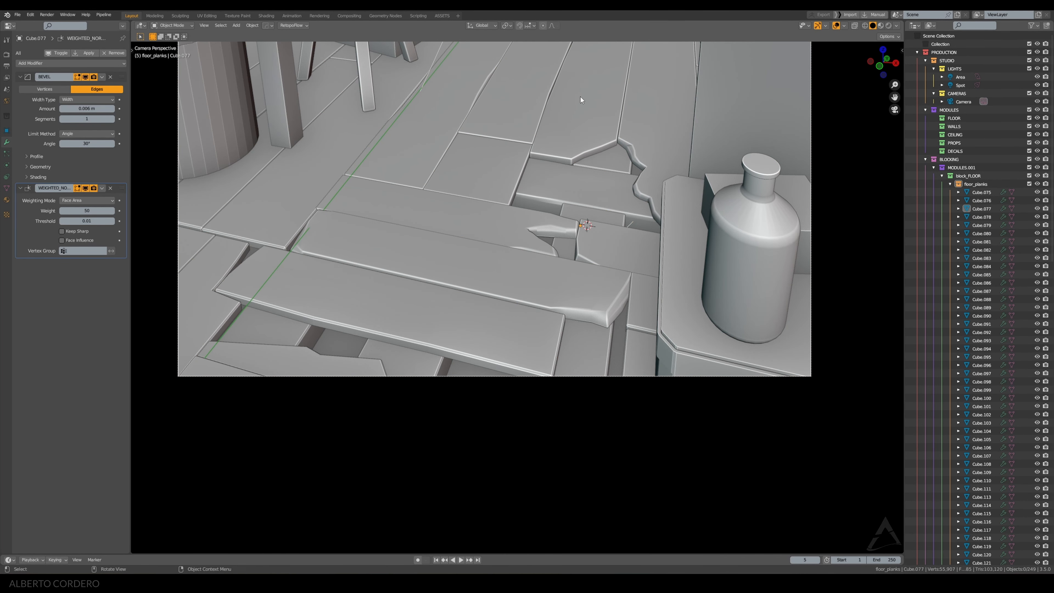
scroll(567, 91, down, 3)
shift+middle_drag(538, 124, 588, 243)
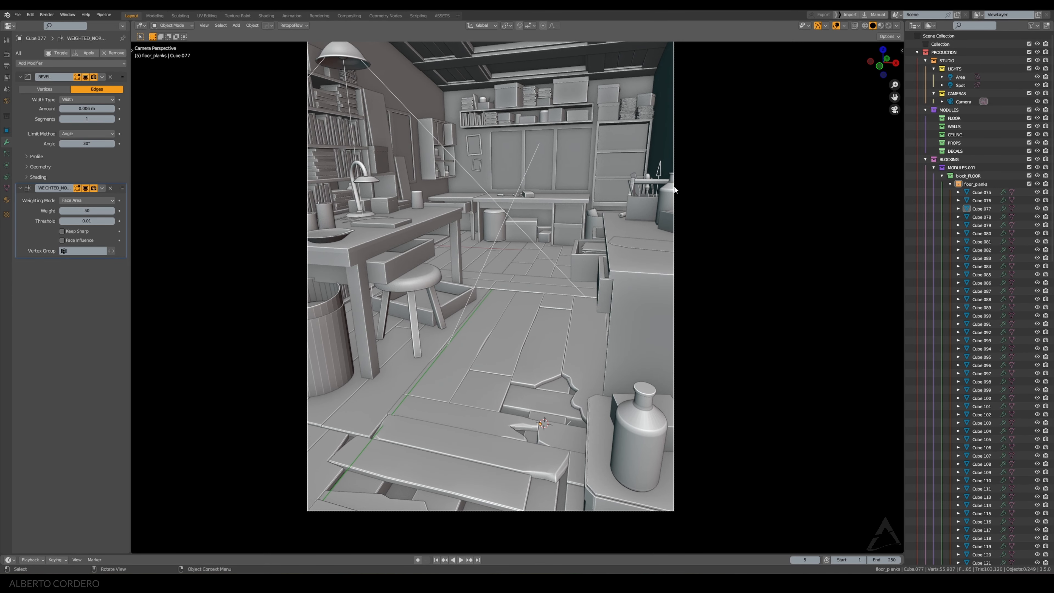
Preview the scene in rendered shading with viewport overlays hidden and save the file
click(888, 25)
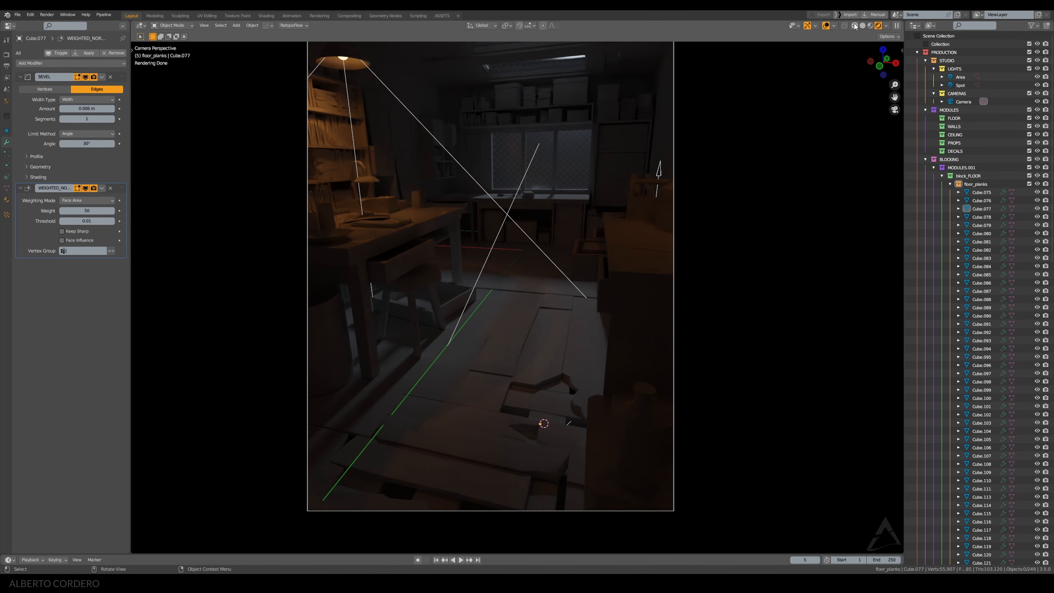
click(825, 26)
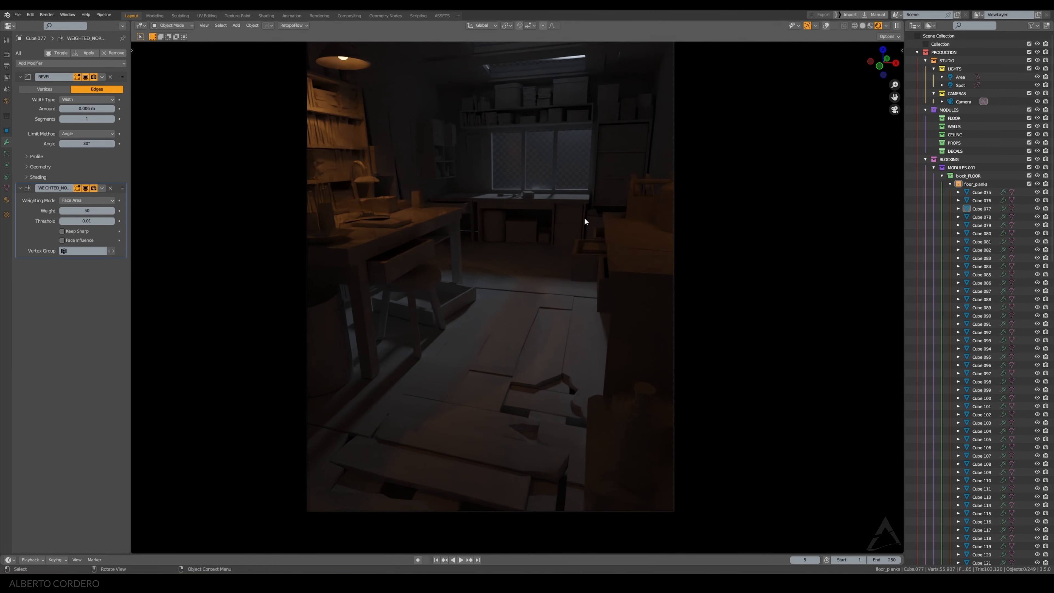
shift+middle_drag(596, 168, 600, 194)
key(ctrl+s)
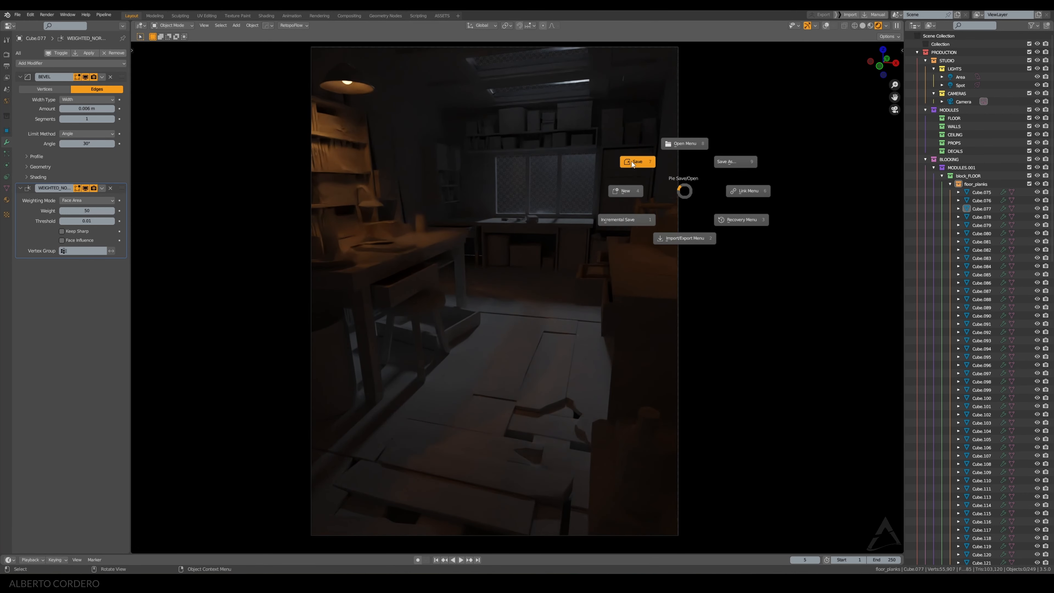
click(632, 162)
Return the viewport to solid shading and render the scene from the camera
click(863, 26)
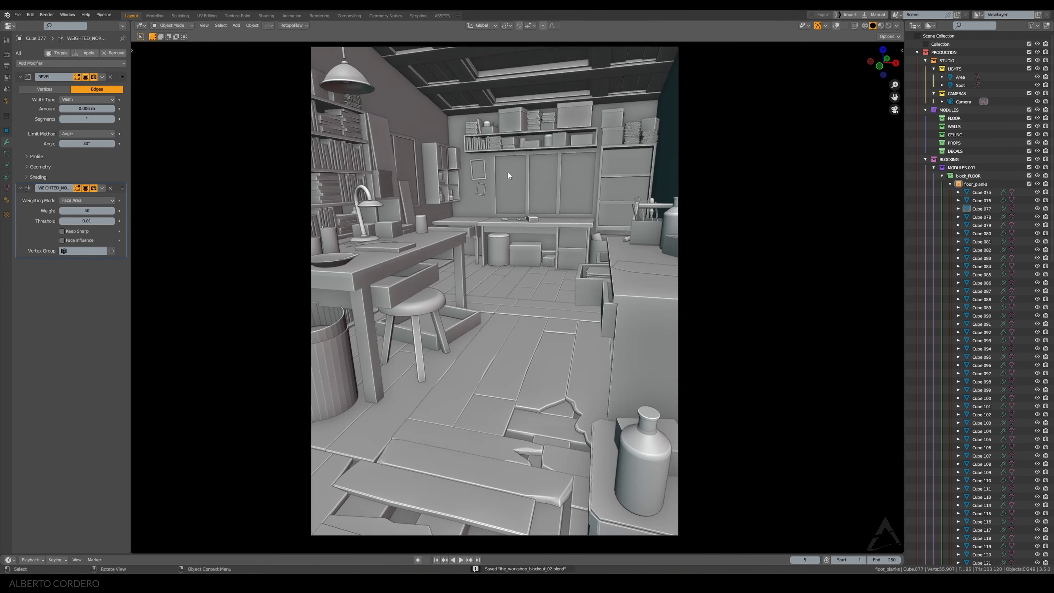
key(F12)
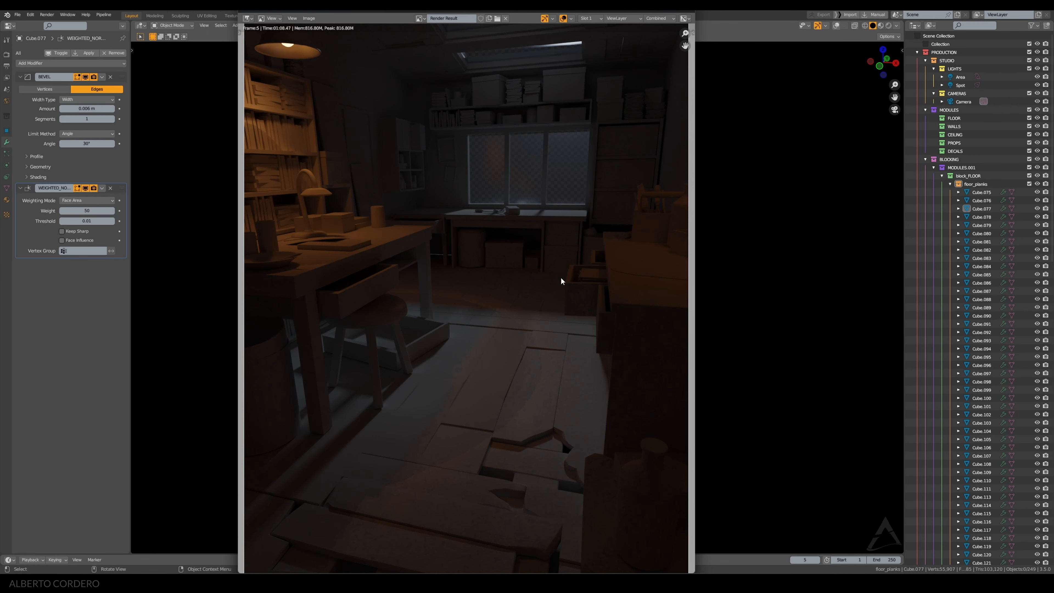
Examine how the worn floor planks and lighting read in the finished render, and close it
middle_drag(532, 347, 533, 326)
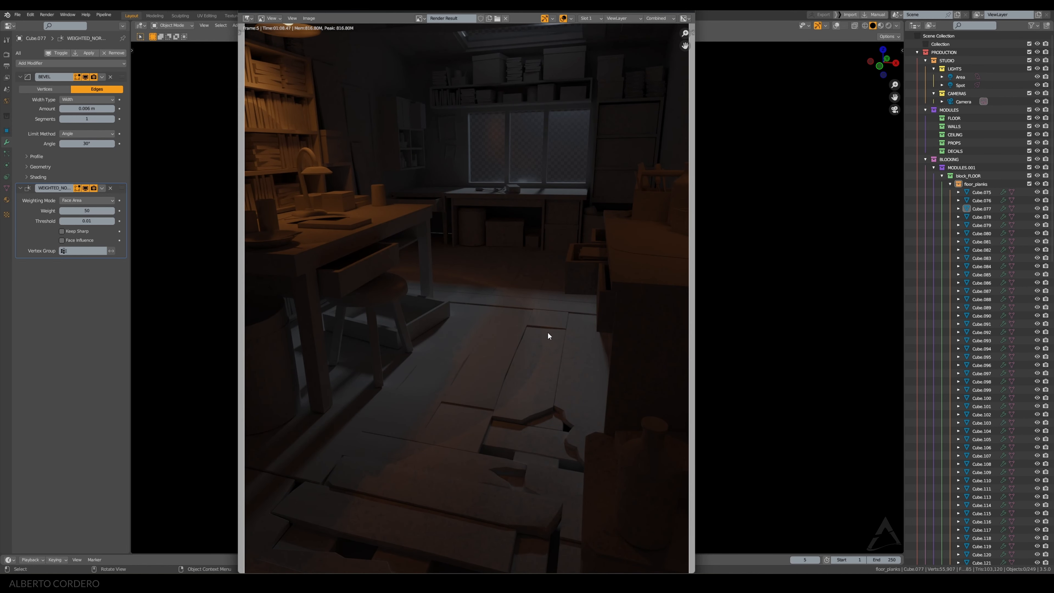
middle_drag(462, 313, 470, 313)
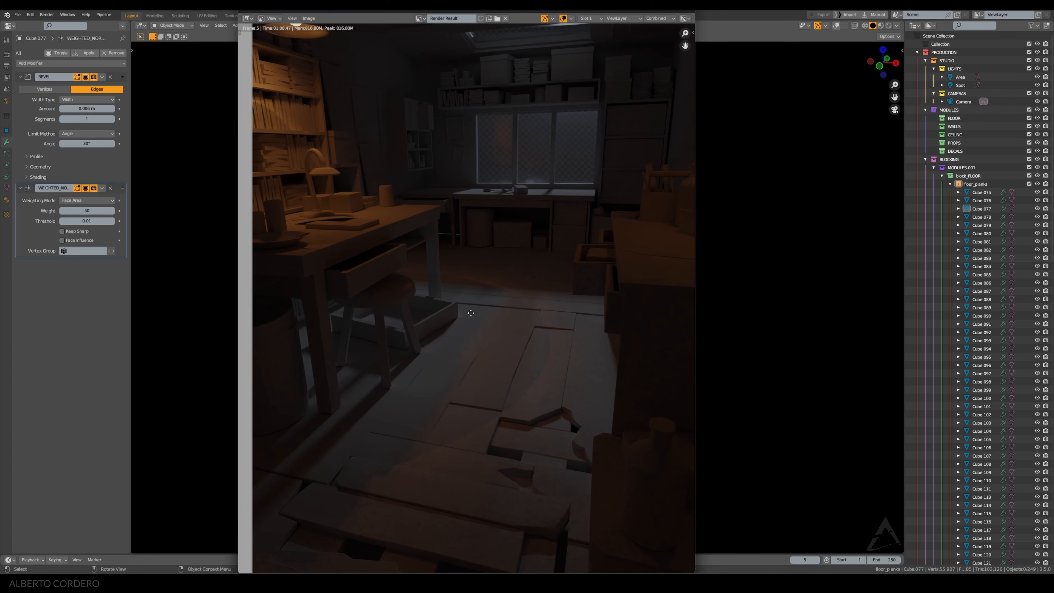
middle_drag(403, 312, 409, 311)
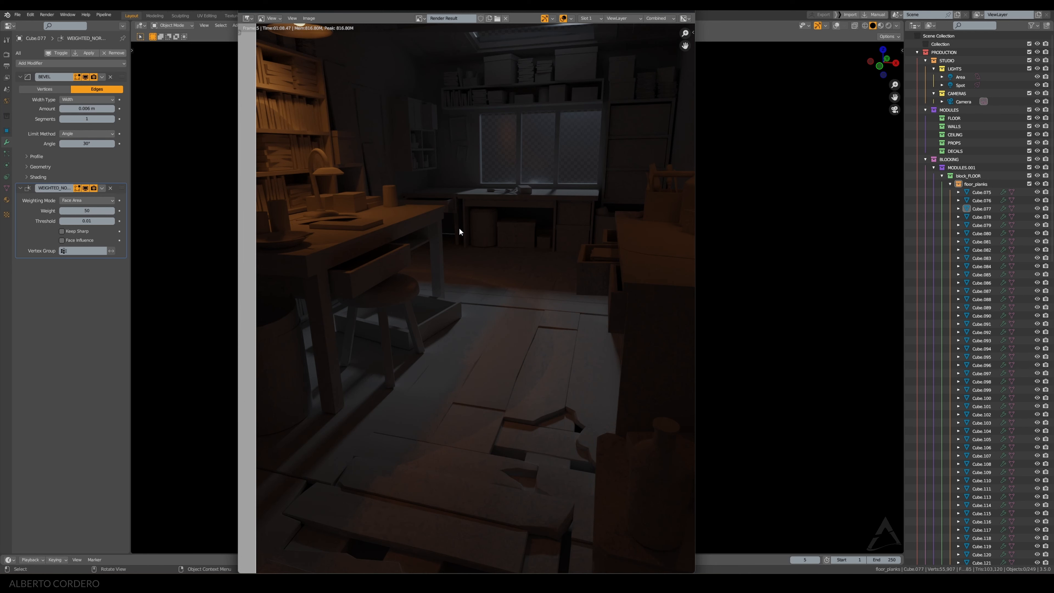
middle_drag(372, 446, 385, 411)
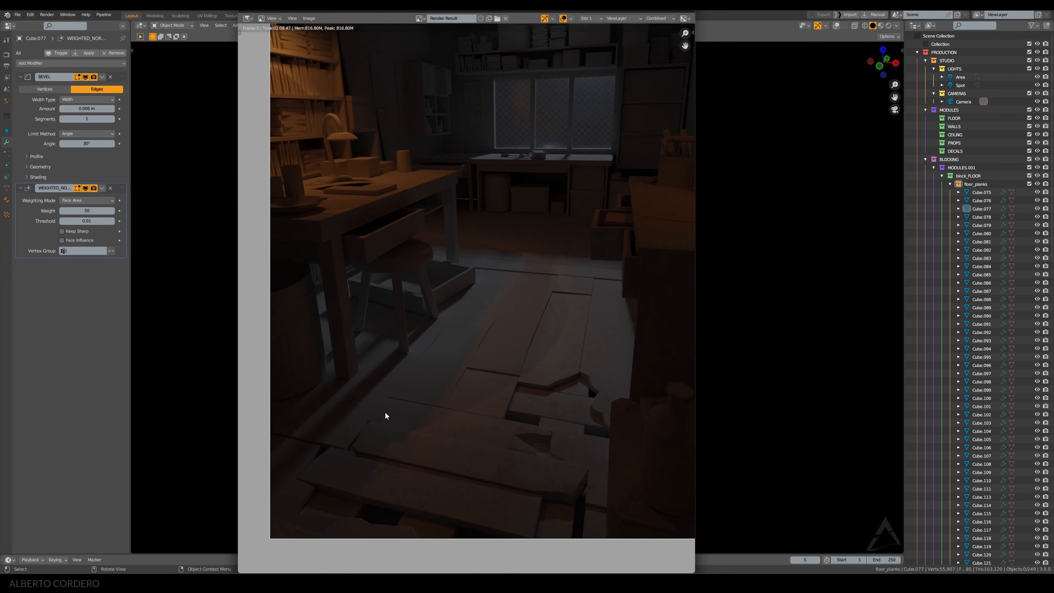
scroll(345, 461, up, 1)
scroll(344, 453, down, 1)
middle_drag(459, 266, 442, 294)
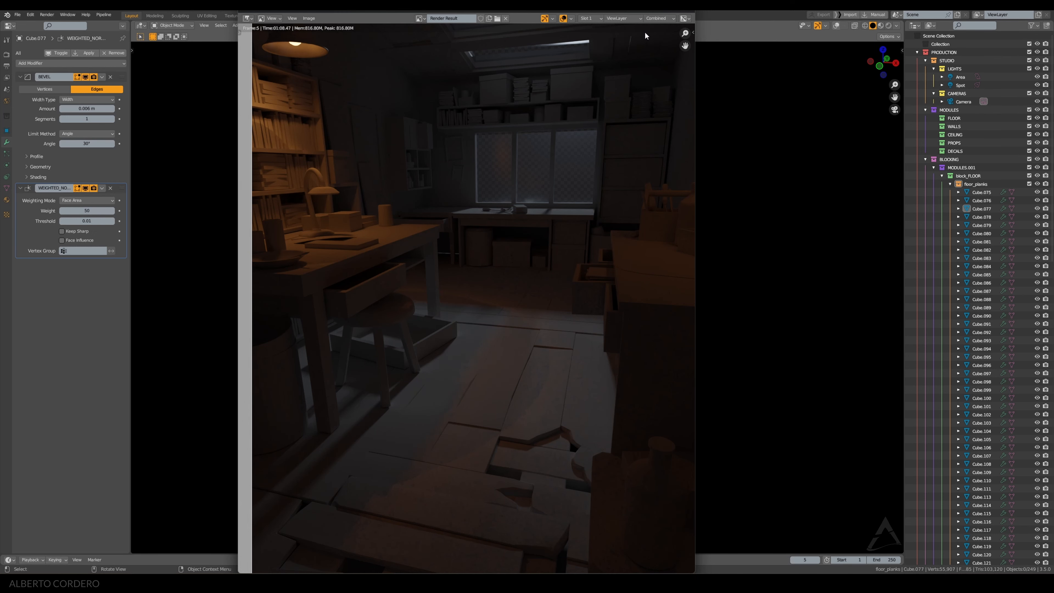
key(Escape)
Move the five support beams beneath the broken planks into a new collection named floor_beams inside block_FLOOR
click(519, 430)
key(KP_Decimal)
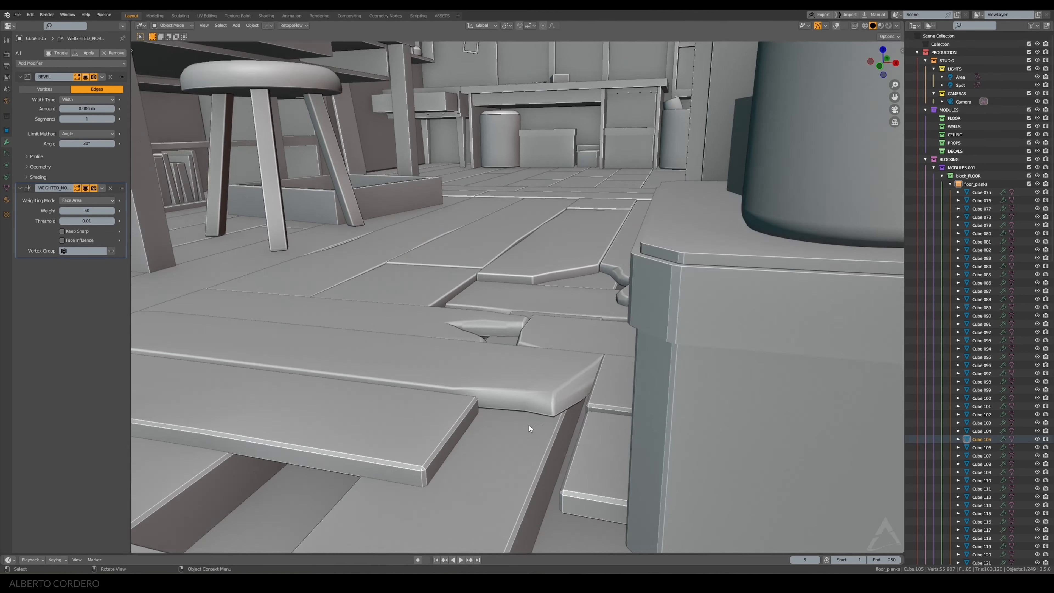
scroll(451, 218, up, 3)
scroll(583, 247, down, 3)
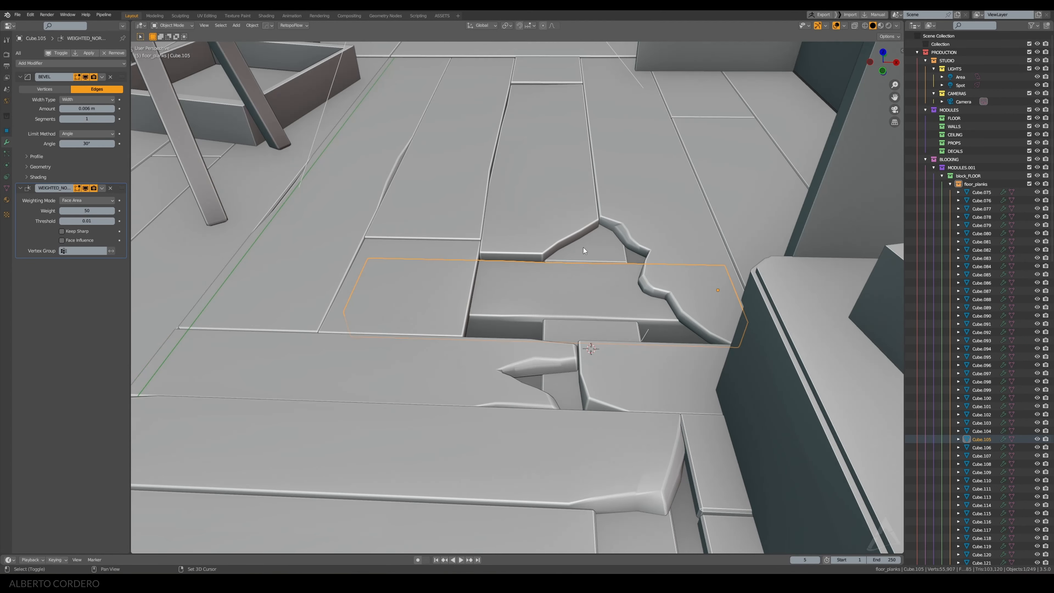
shift+click(589, 247)
scroll(584, 301, down, 2)
shift+click(553, 316)
scroll(536, 327, down, 5)
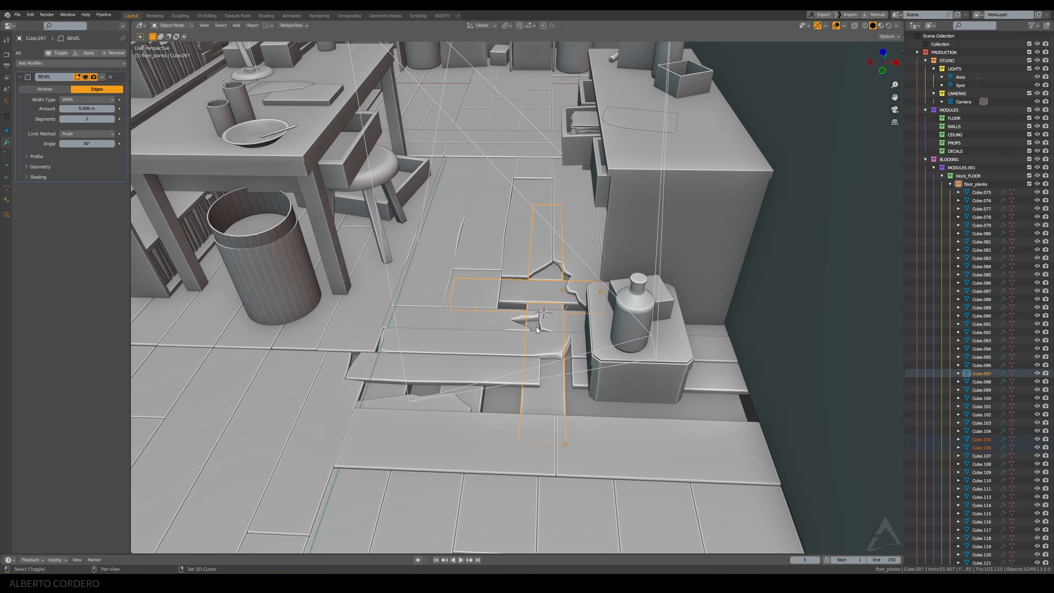
scroll(516, 323, up, 1)
middle_drag(536, 327, 546, 247)
shift+click(456, 319)
shift+click(440, 323)
key(m)
mouse_move(506, 227)
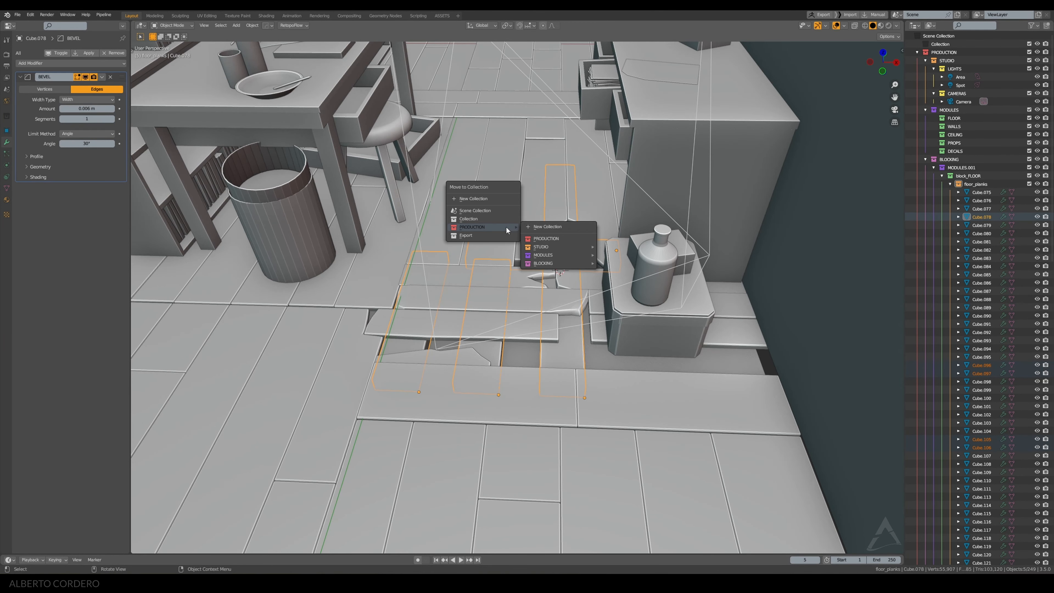
mouse_move(585, 267)
mouse_move(660, 286)
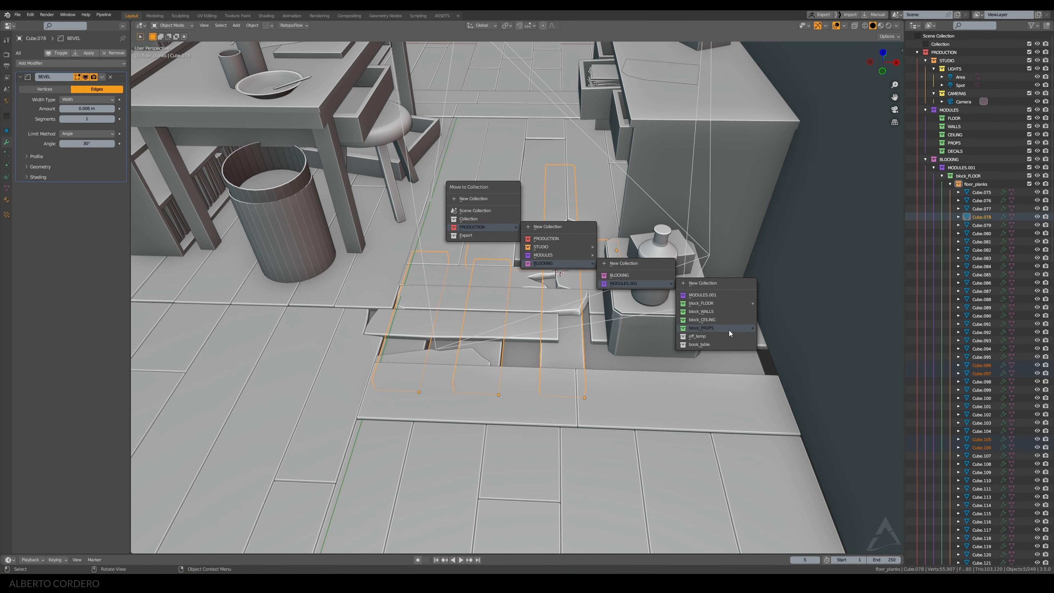
mouse_move(729, 333)
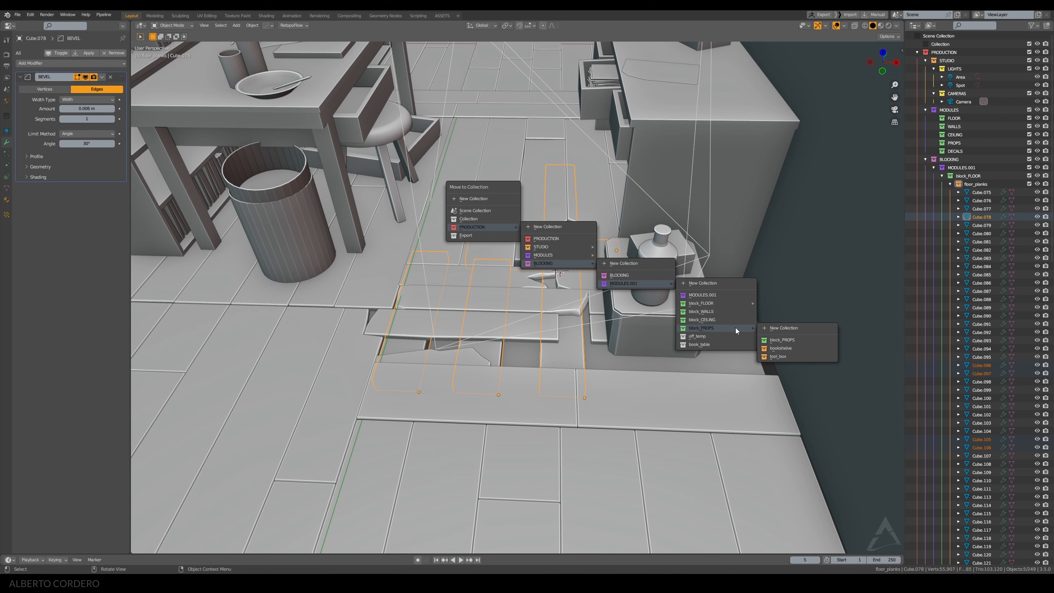
mouse_move(731, 300)
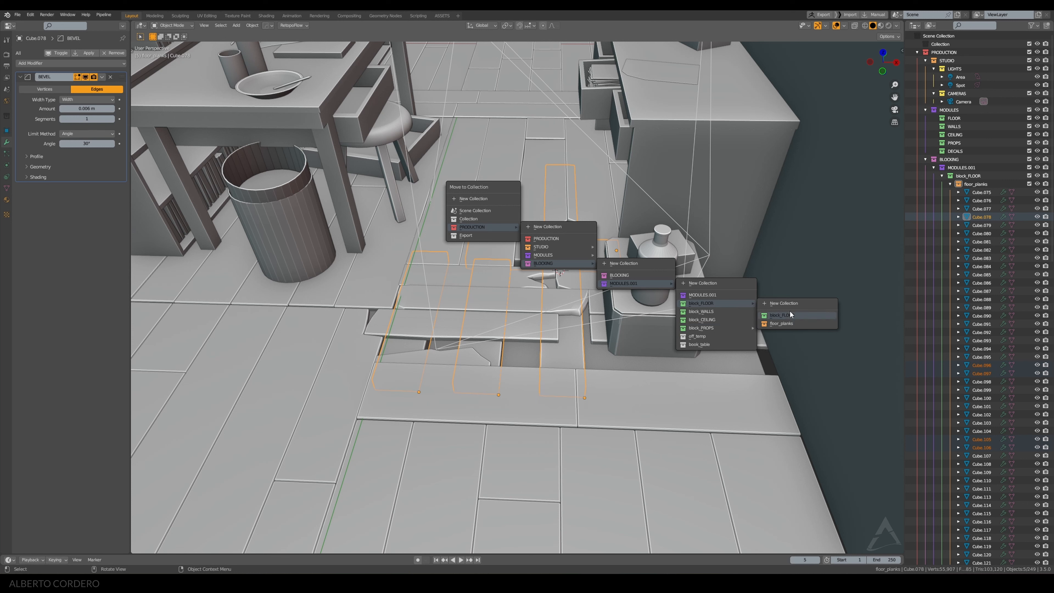
click(789, 302)
text(floo)
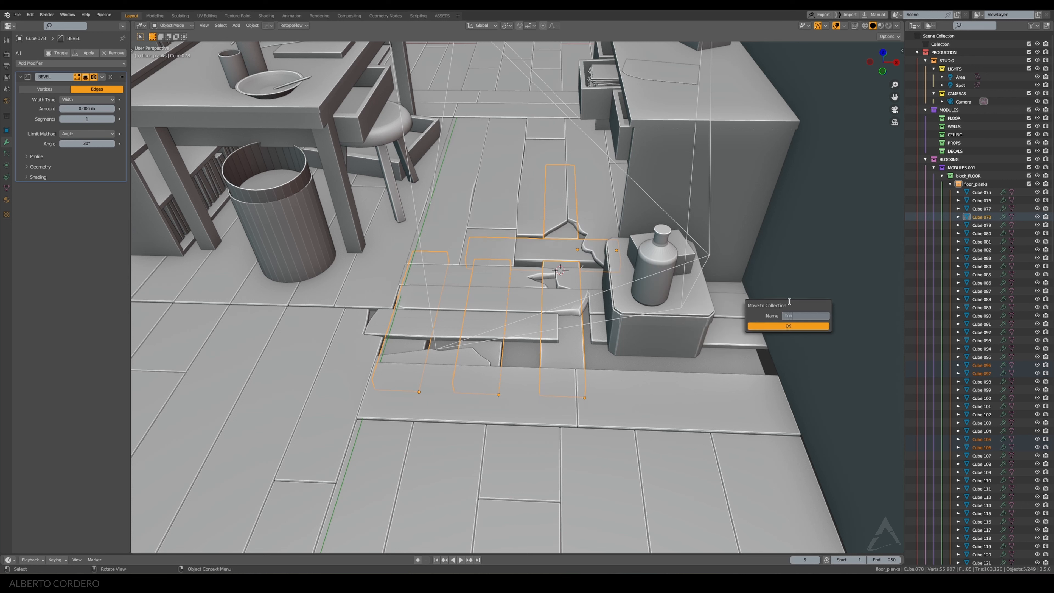
text(r_beams)
key(Return)
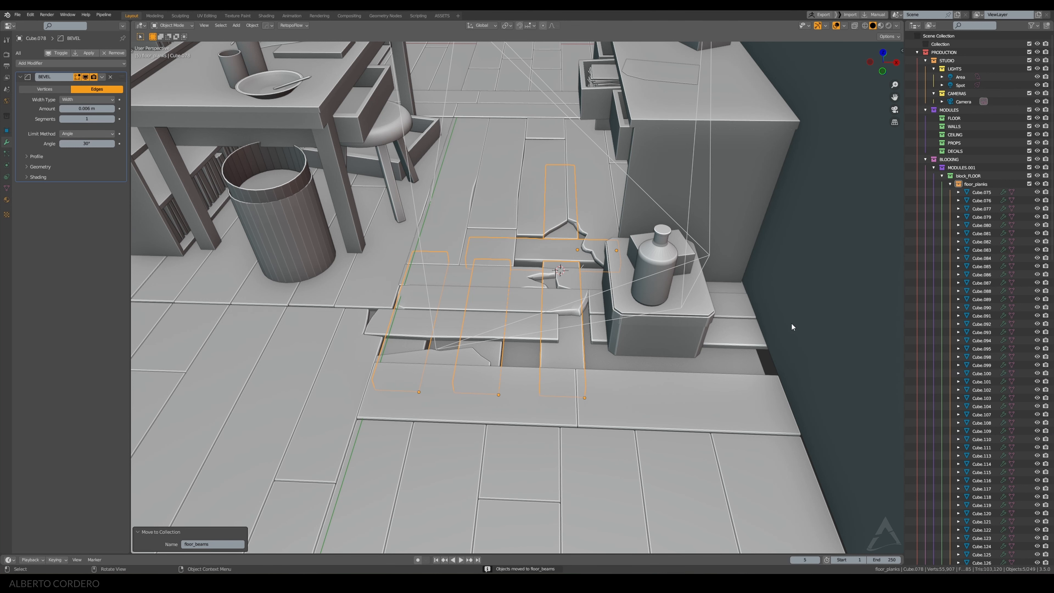
Collapse the floor_planks collection and give the floor_beams collection an orange colour tag
click(951, 184)
right_click(954, 192)
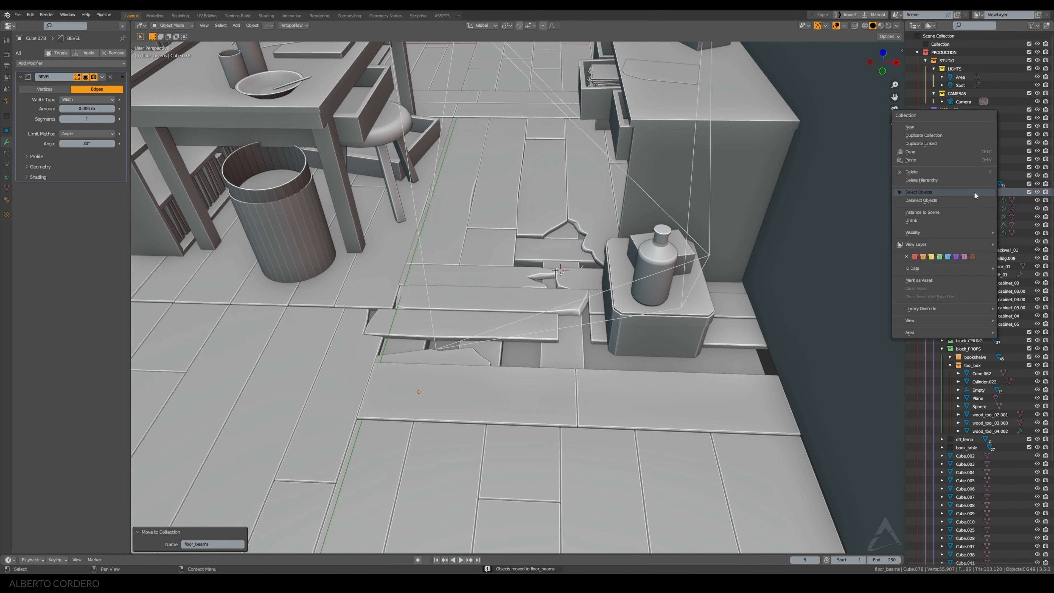
click(924, 257)
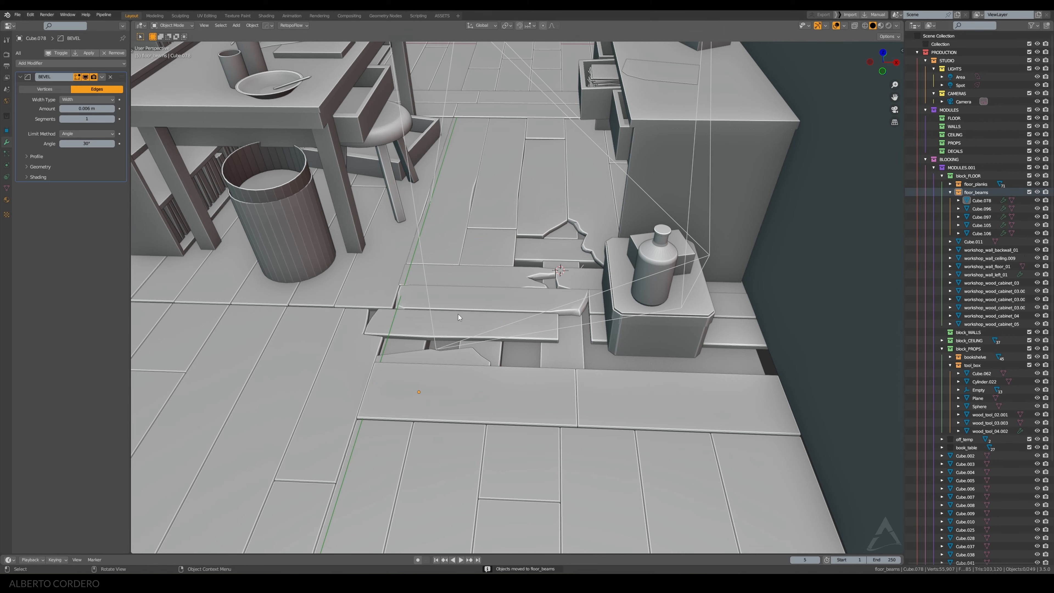
Isolate the five floor beams together with the workshop_wall_floor_01 base by hiding everything else, and view them from the front
middle_drag(458, 317, 543, 266)
click(585, 262)
shift+click(487, 262)
shift+click(398, 263)
shift+click(341, 264)
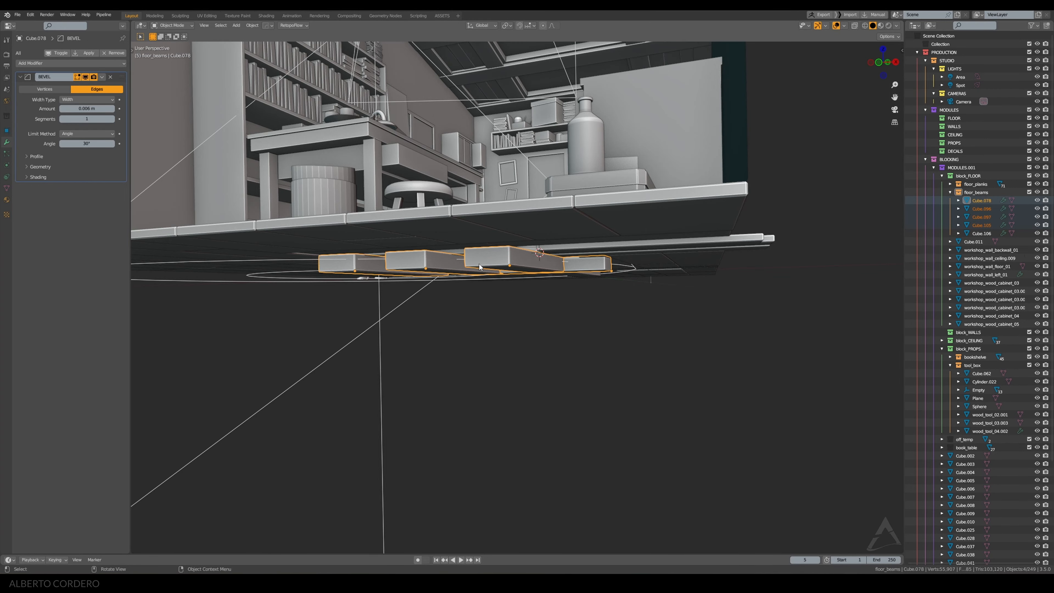
middle_drag(479, 263, 460, 247)
shift+click(596, 282)
scroll(596, 283, up, 3)
middle_drag(596, 283, 619, 277)
scroll(560, 244, down, 4)
scroll(507, 269, up, 3)
scroll(620, 277, up, 3)
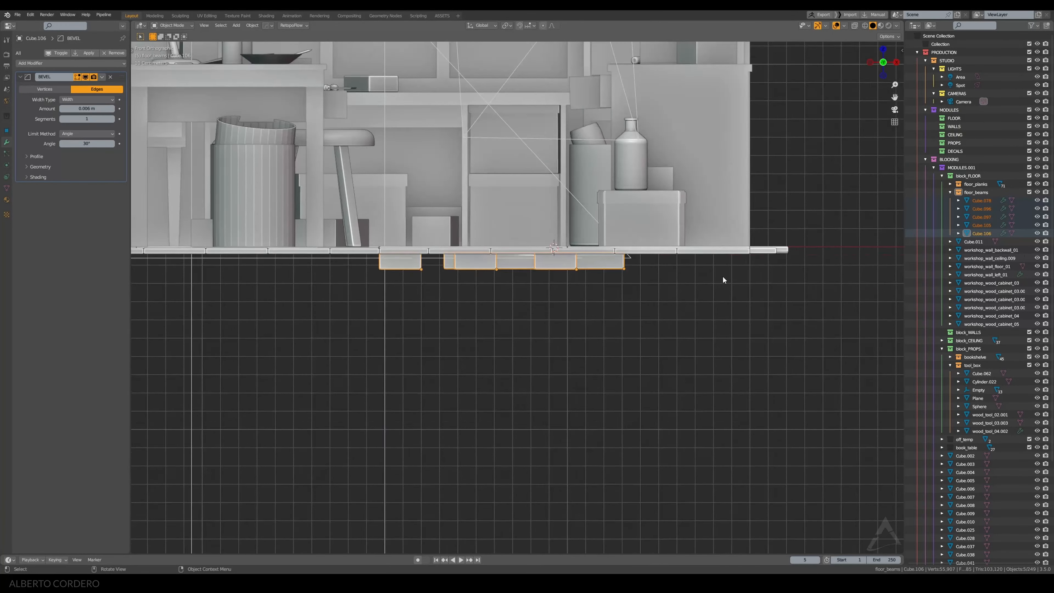
middle_drag(723, 279, 570, 293)
shift+click(709, 361)
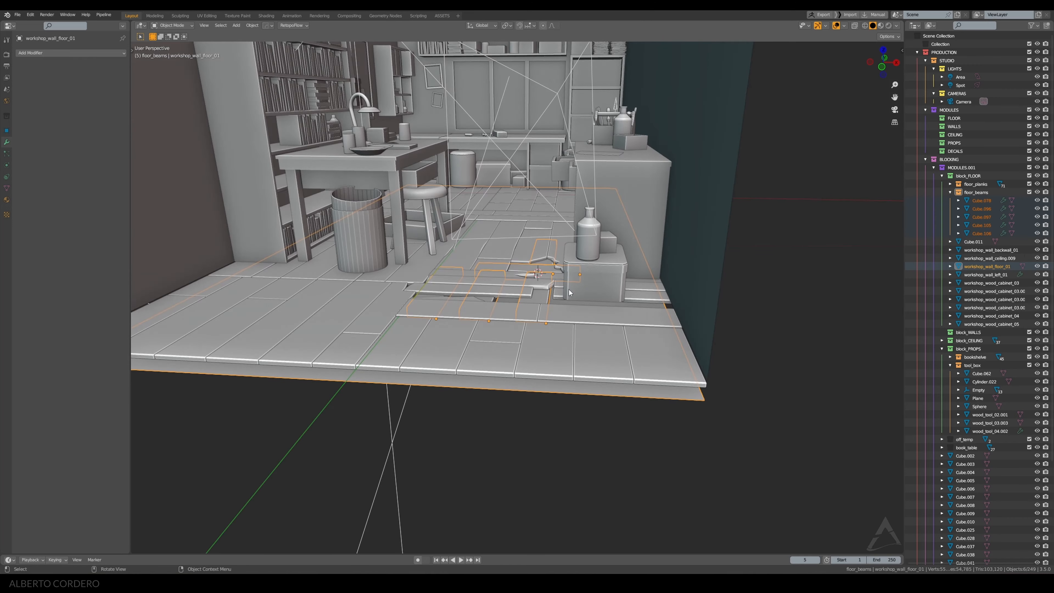
key(shift+h)
key(KP_1)
scroll(623, 271, up, 2)
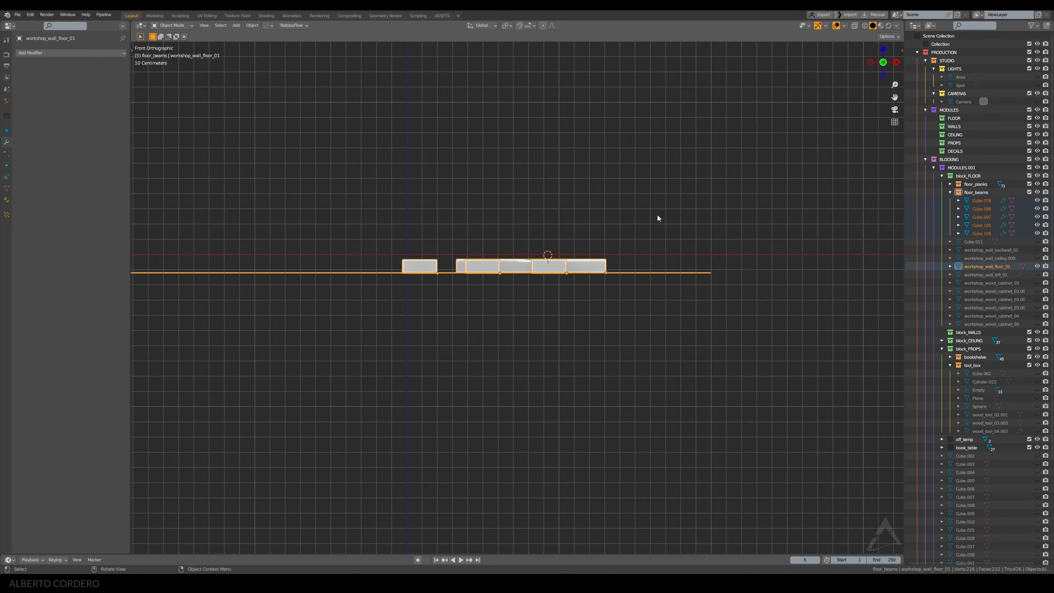
Extend the undersides of all five floor beams downward by about 0.04 m along Z
click(657, 213)
scroll(592, 262, up, 1)
key(a)
key(Tab)
scroll(592, 262, up, 3)
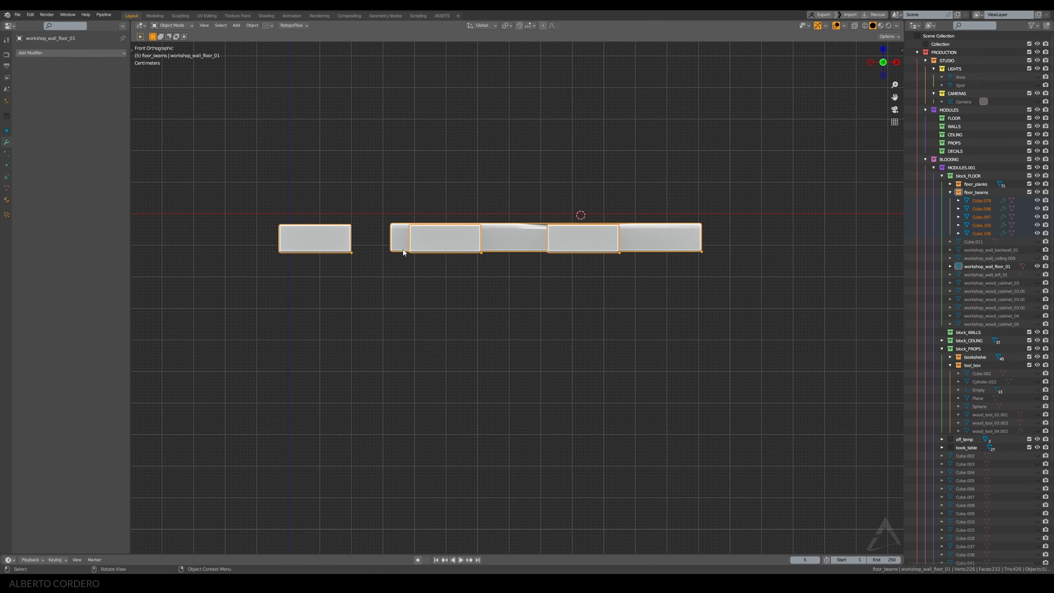
key(Tab)
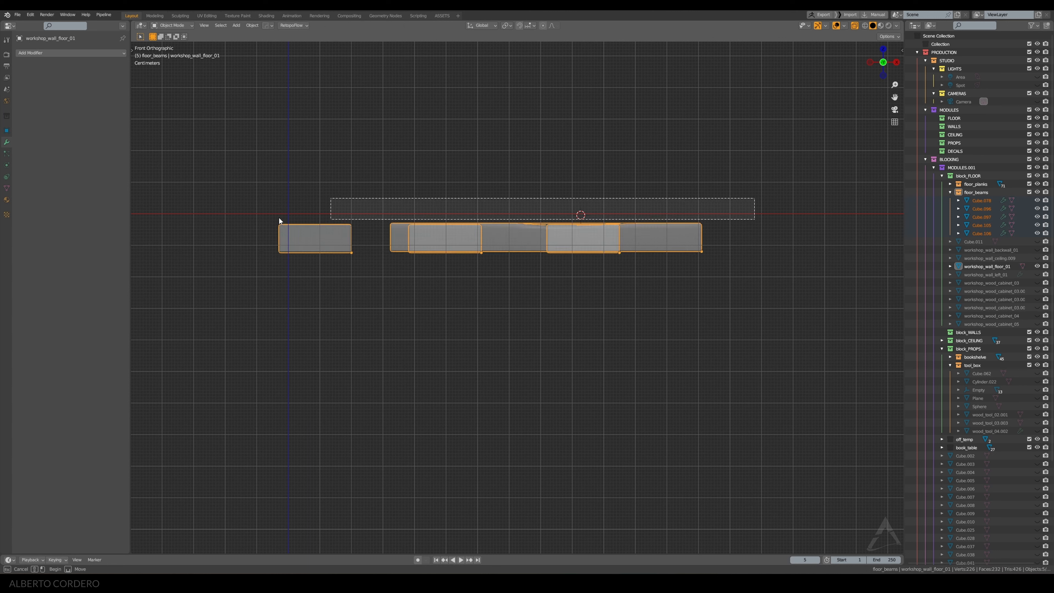
shift+click(700, 243)
drag(271, 286, 269, 287)
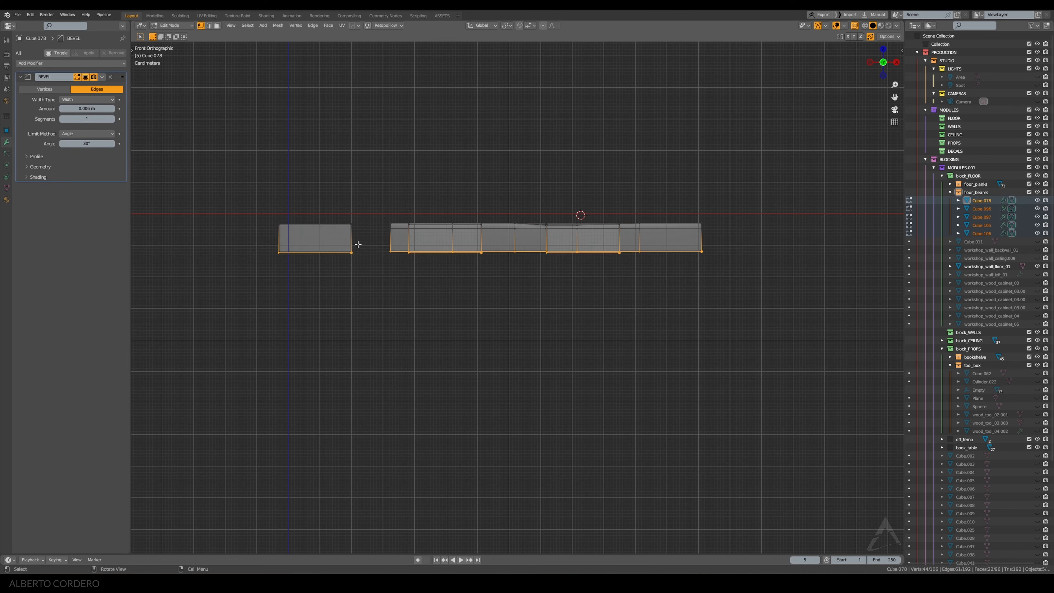
key(g)
key(z)
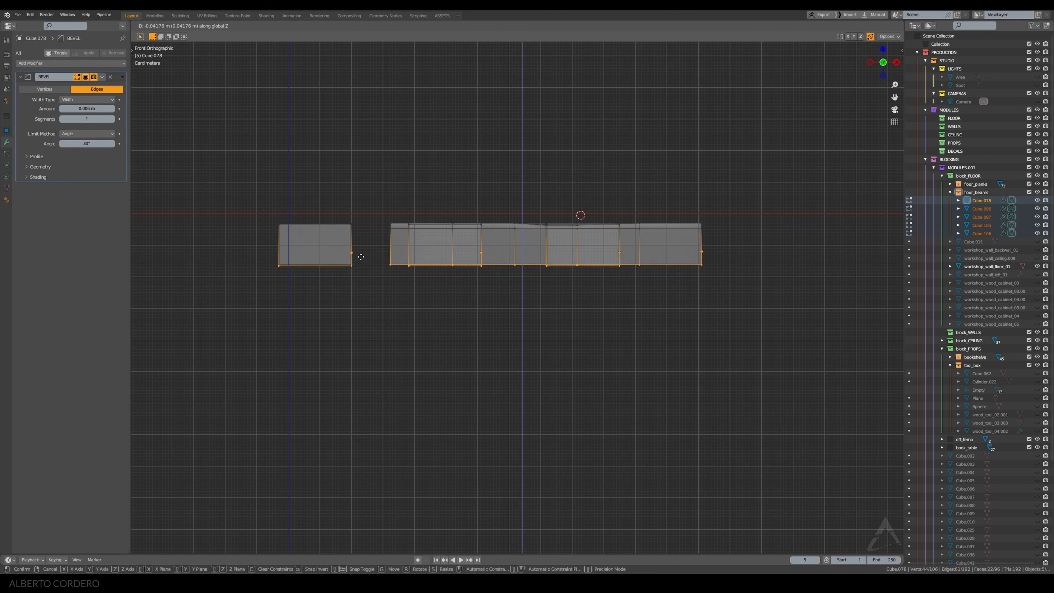
click(360, 258)
key(Tab)
Check how the deepened beams meet the floor base, and bring back all hidden scene objects
middle_drag(656, 266, 637, 275)
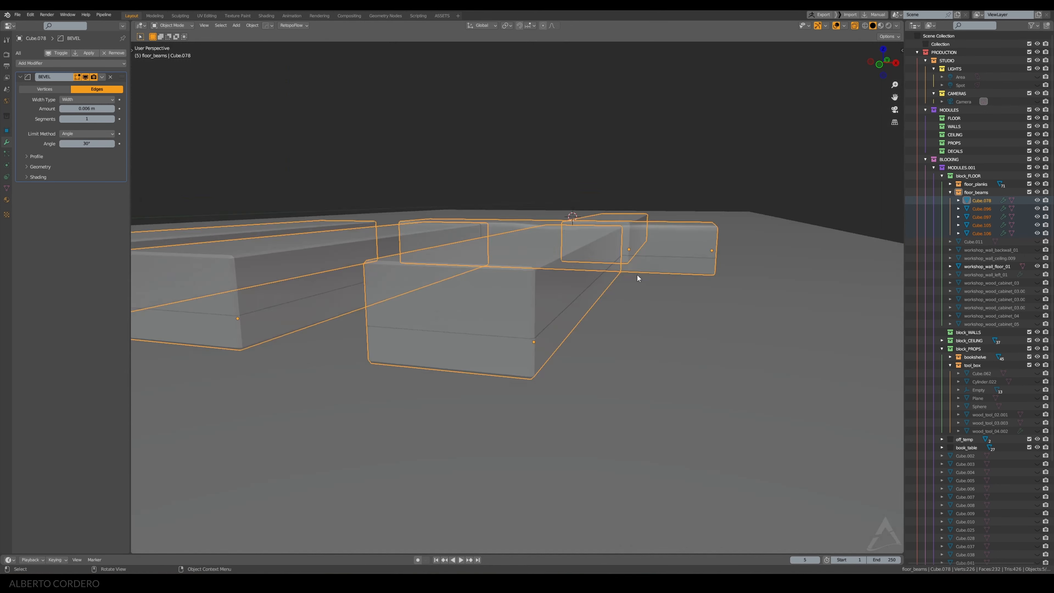
scroll(639, 276, down, 4)
click(778, 285)
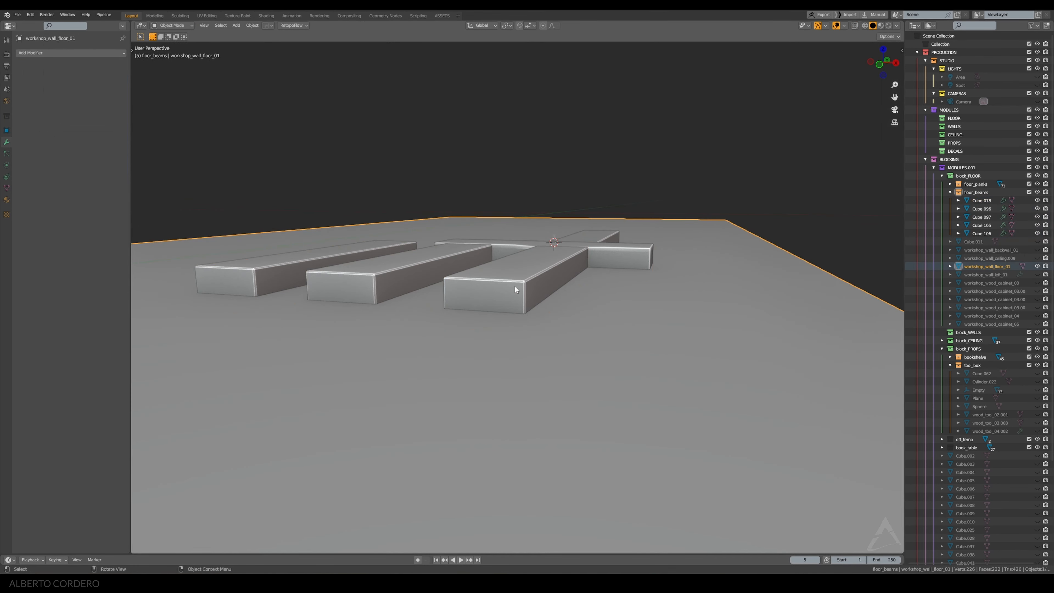
right_click(521, 311)
key(Escape)
middle_drag(520, 310, 564, 297)
key(Tab)
key(Tab)
key(KP_Divide)
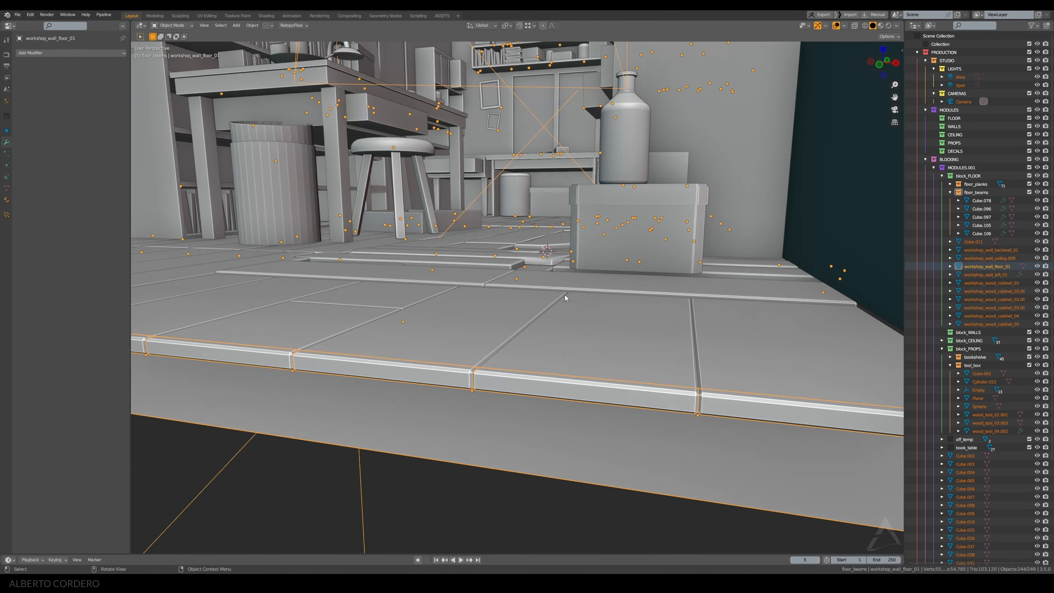
Examine the gaps, broken plank ends and exposed beams around the damaged part of the floor
scroll(539, 267, up, 4)
scroll(531, 311, down, 4)
middle_drag(530, 312, 485, 309)
scroll(496, 308, up, 4)
scroll(496, 309, down, 4)
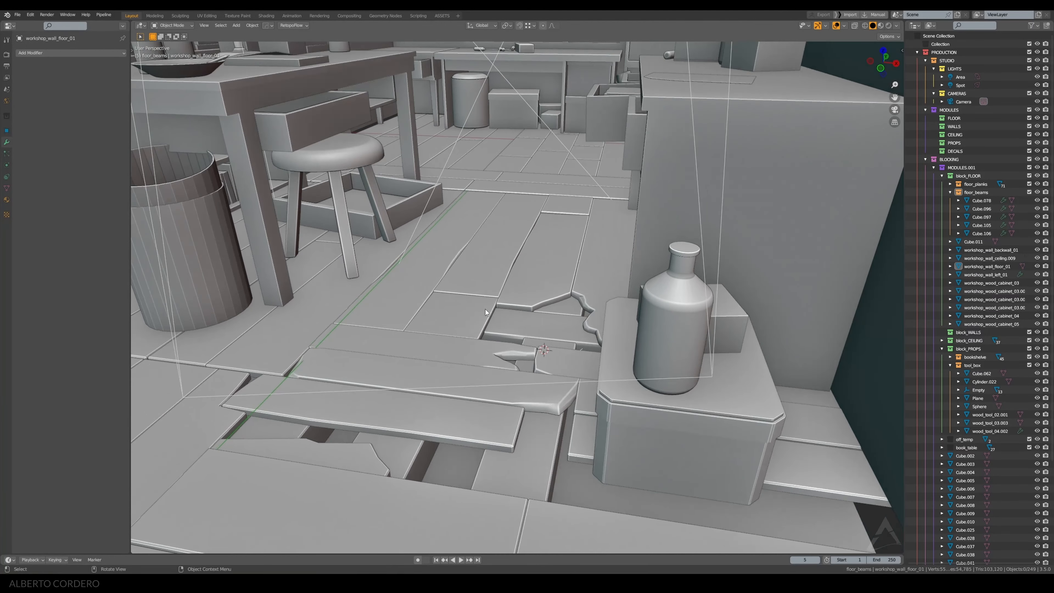
scroll(522, 299, up, 5)
scroll(513, 254, down, 4)
middle_drag(513, 254, 436, 269)
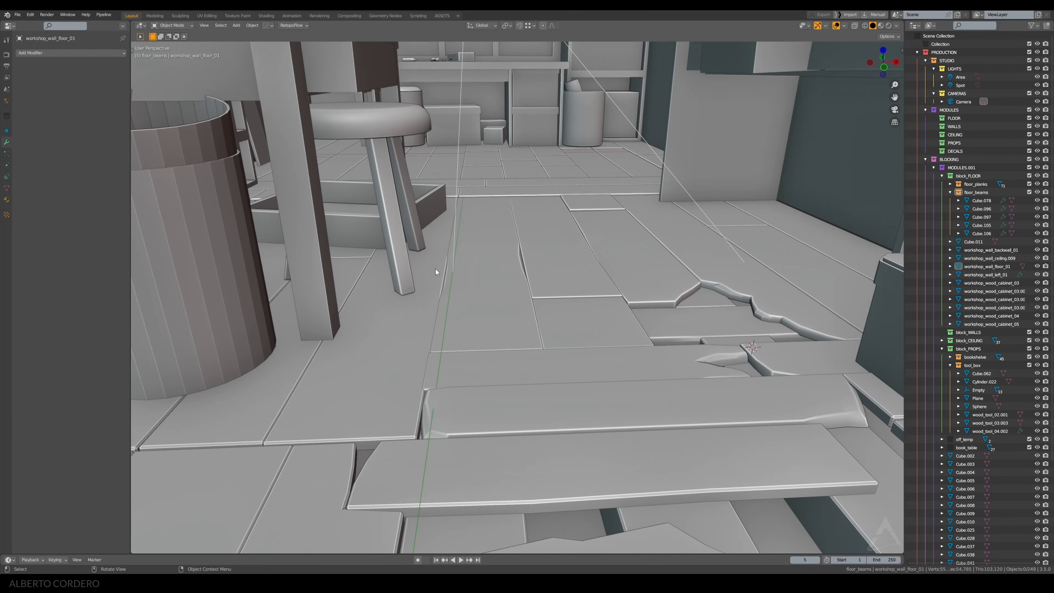
Shift the long side face of the plank under the stool about 0.005 m in the negative X direction
click(433, 271)
scroll(433, 270, up, 4)
key(Tab)
key(alt+z)
middle_drag(547, 268, 498, 357)
key(alt+z)
key(g)
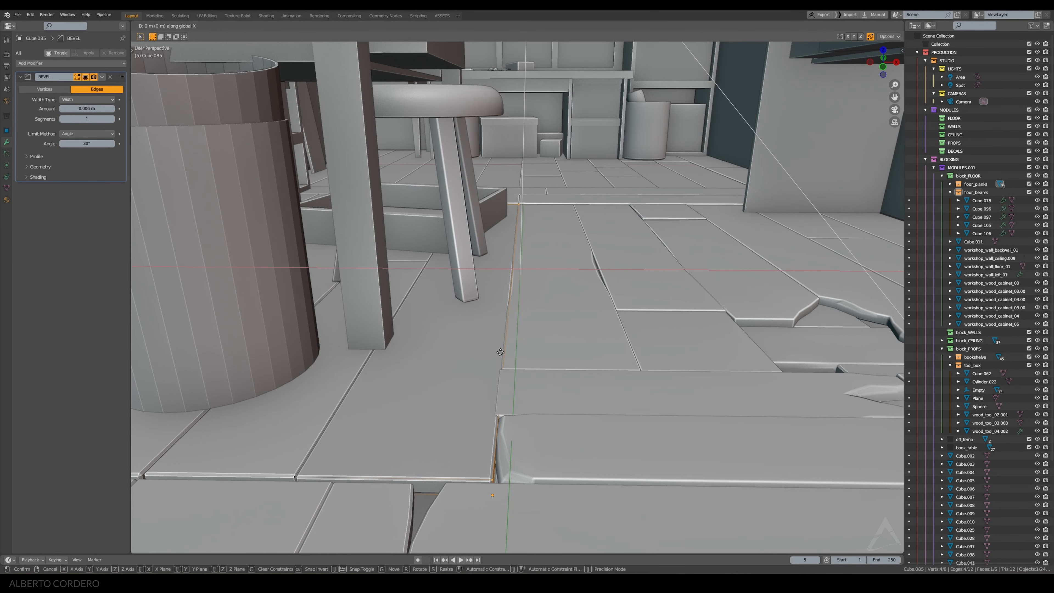
key(x)
click(488, 355)
middle_drag(489, 356, 519, 331)
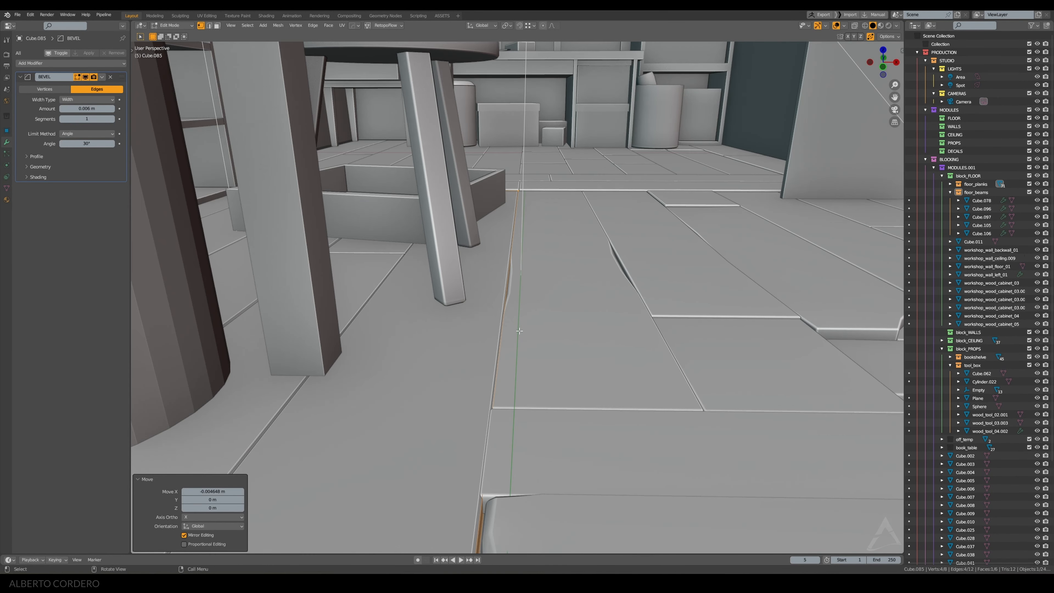
Add six evenly spaced loop cuts across the length of the plank under the stool and leave Edit Mode
key(ctrl+r)
scroll(496, 282, up, 4)
click(497, 283)
right_click(496, 282)
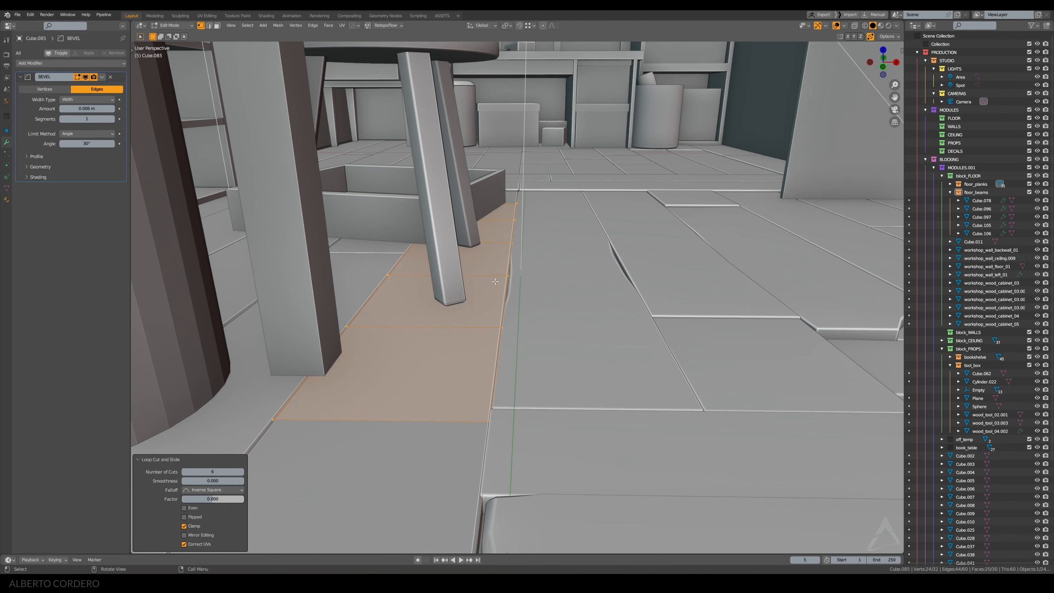
key(Tab)
Isolate the subdivided plank with its neighbouring plank, and open the subdivided one in Edit Mode
middle_drag(641, 243, 501, 302)
click(620, 259)
key(KP_Divide)
key(Tab)
key(Tab)
click(523, 262)
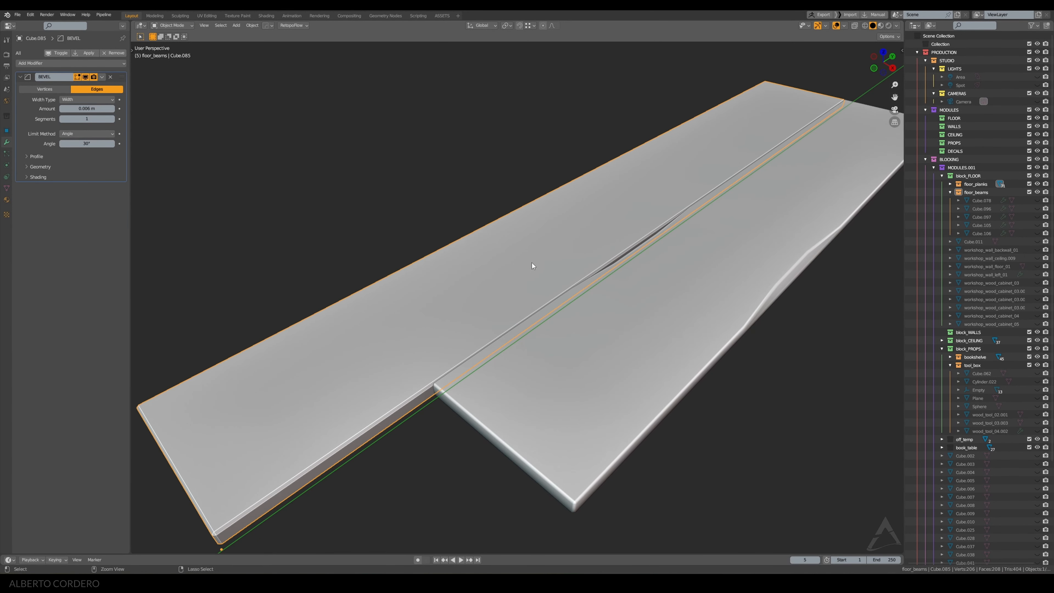
key(Tab)
middle_drag(575, 266, 445, 336)
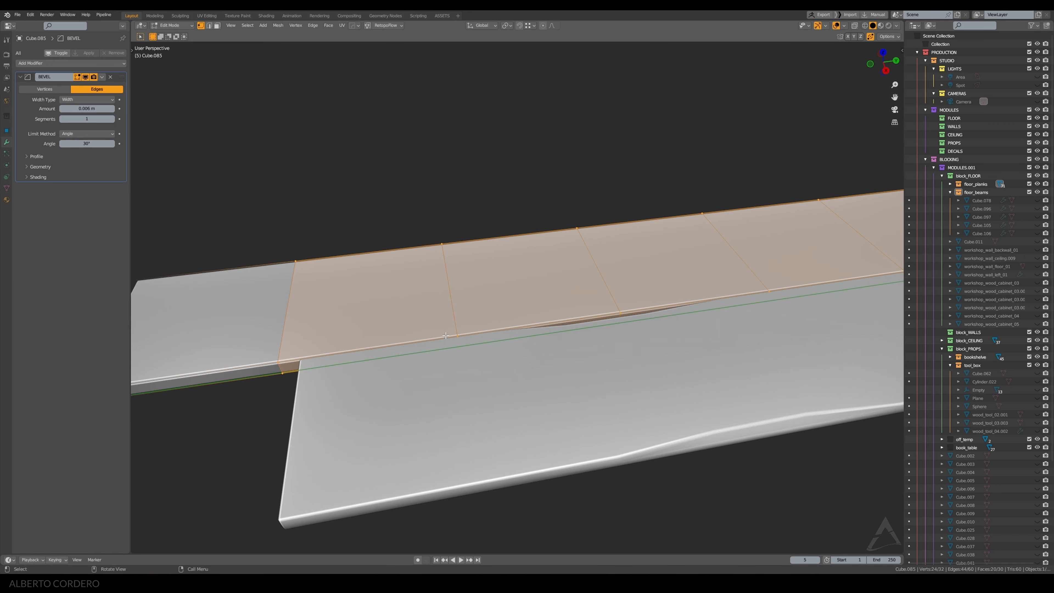
Bevel five of the plank's crosswise edge loops to split each into a pair of loops
key(2)
alt+click(453, 307)
alt+shift+click(597, 270)
alt+shift+click(732, 249)
shift+middle_drag(762, 247, 697, 245)
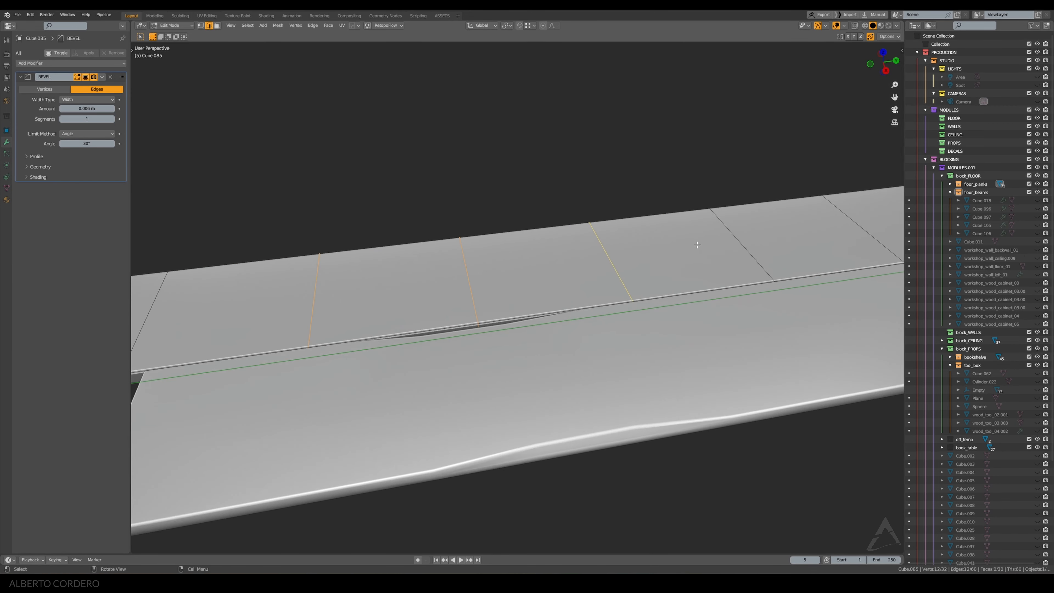
scroll(692, 258, down, 2)
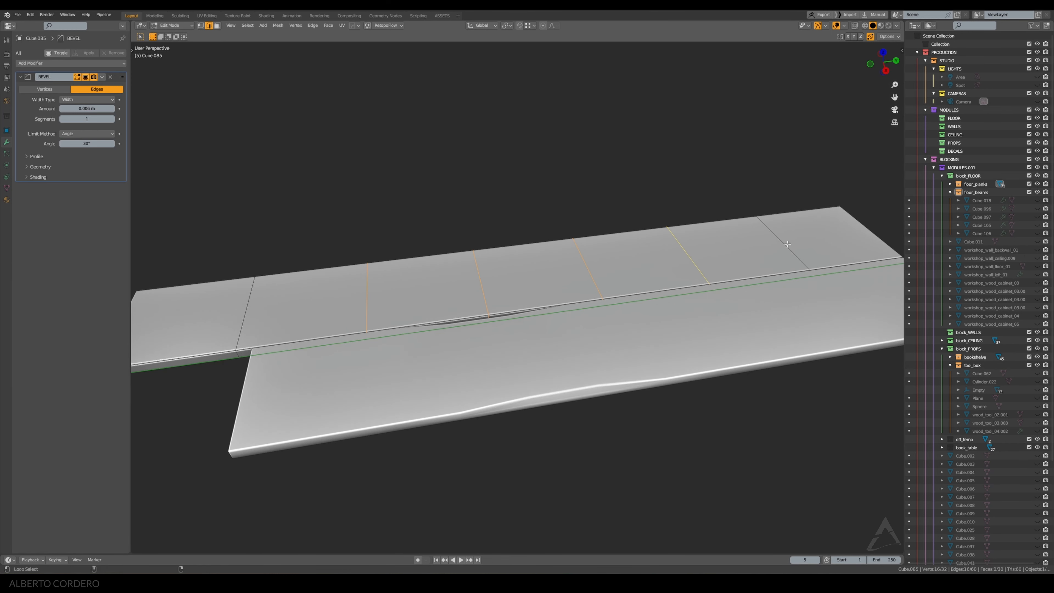
key(ctrl+b)
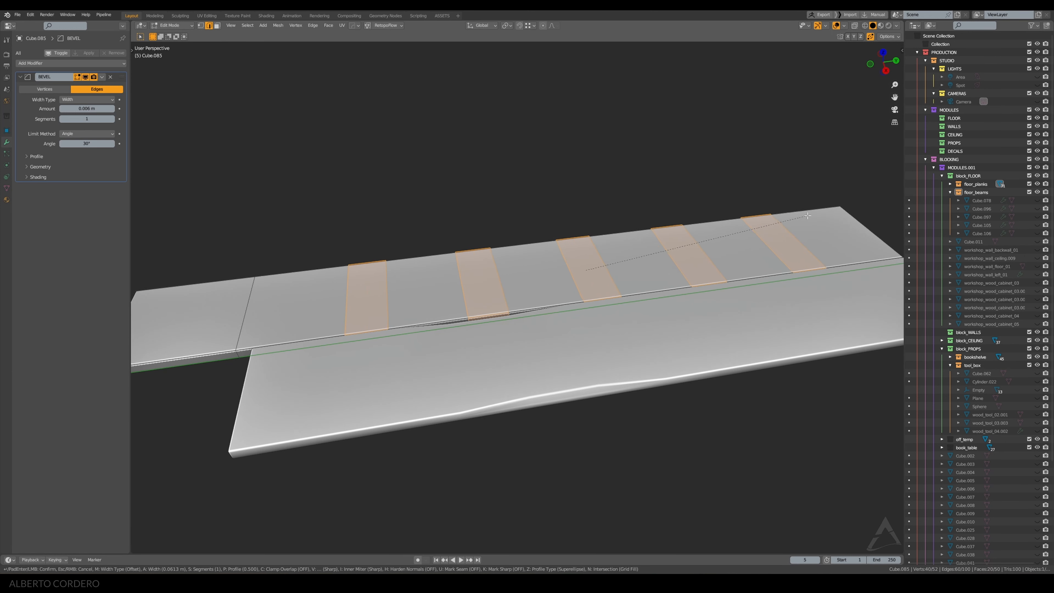
click(881, 186)
Add a horizontal edge loop around the sides of the plank, between its top and bottom edges
click(552, 308)
key(KP_Decimal)
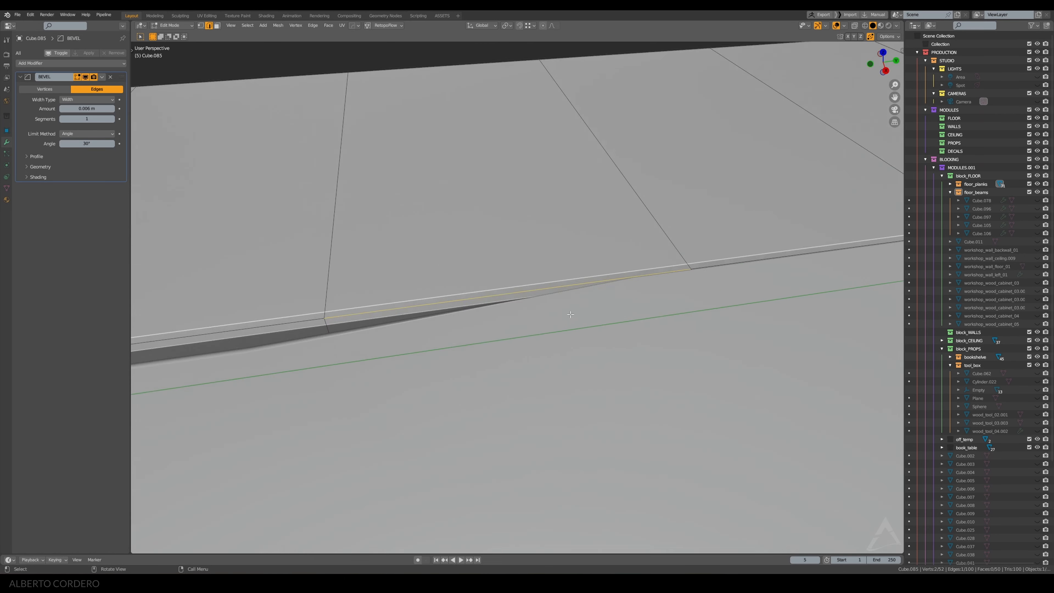
middle_drag(529, 286, 567, 265)
mouse_move(594, 223)
middle_down()
mouse_move(585, 231)
mouse_move(588, 222)
middle_up()
key(alt+z)
key(ctrl+r)
click(592, 249)
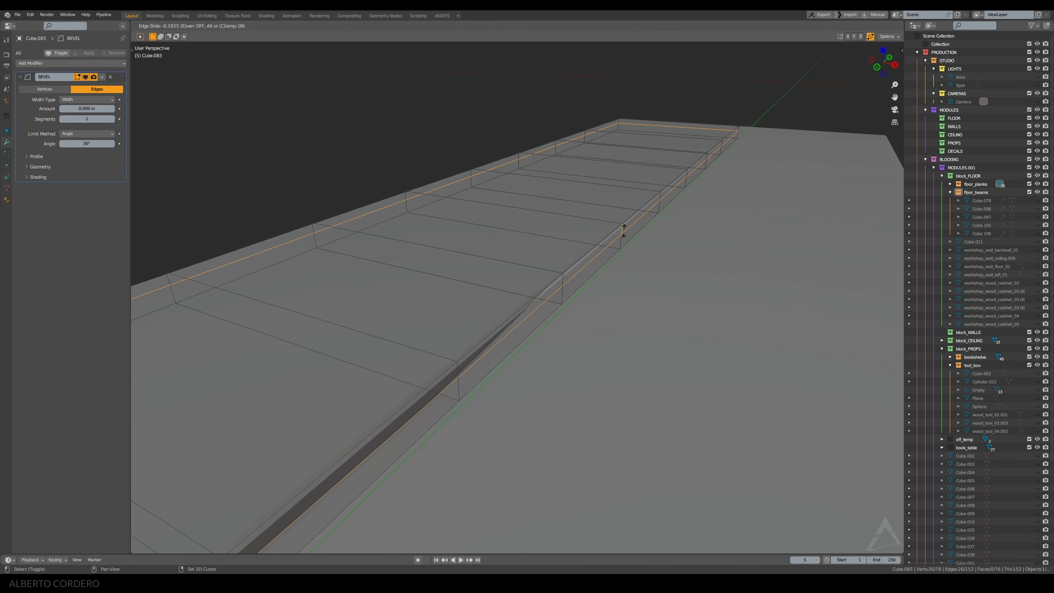
click(591, 245)
key(alt+z)
Move two edge segments on the plank's side along the seam inward on X, by about 9 mm and 6 mm
click(591, 211)
middle_drag(584, 232, 581, 304)
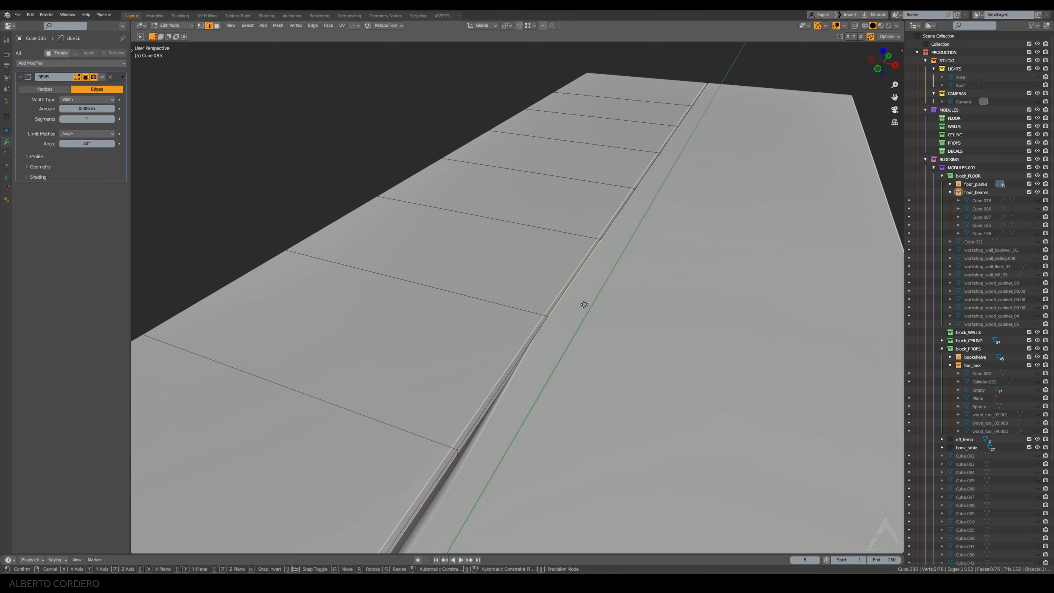
key(g)
key(x)
click(557, 297)
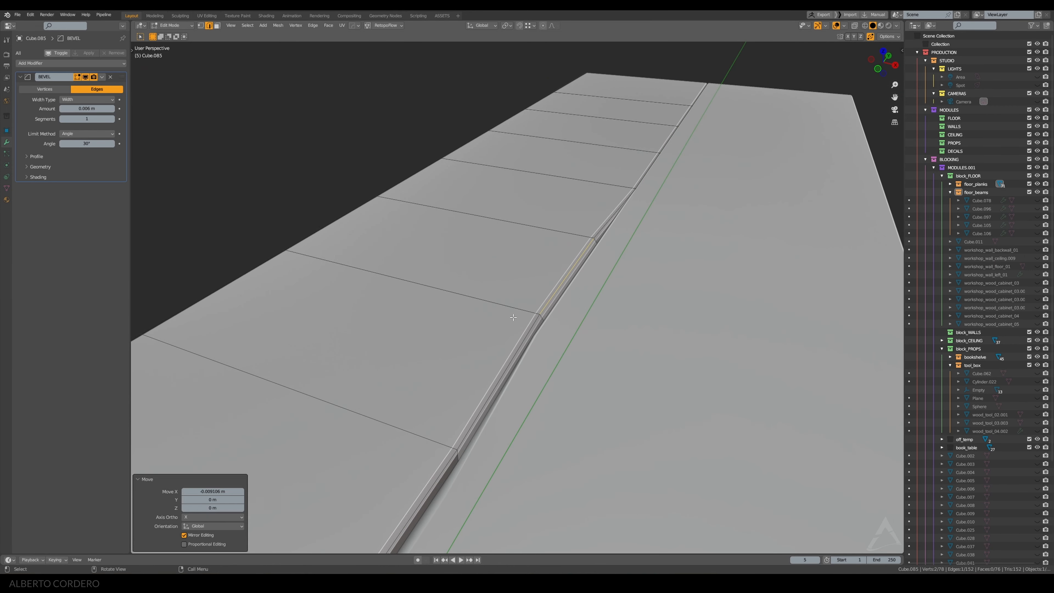
middle_drag(680, 120, 665, 174)
key(g)
key(x)
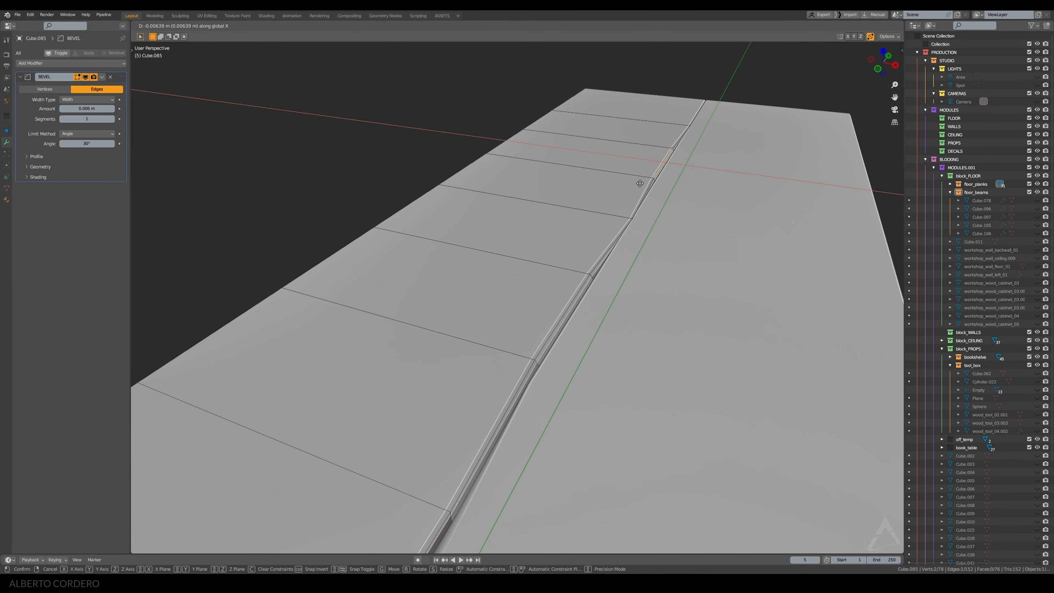
click(643, 183)
key(Tab)
Shade the chipped plank smooth with Auto Smooth and add a Weighted Normal modifier
right_click(578, 208)
click(578, 207)
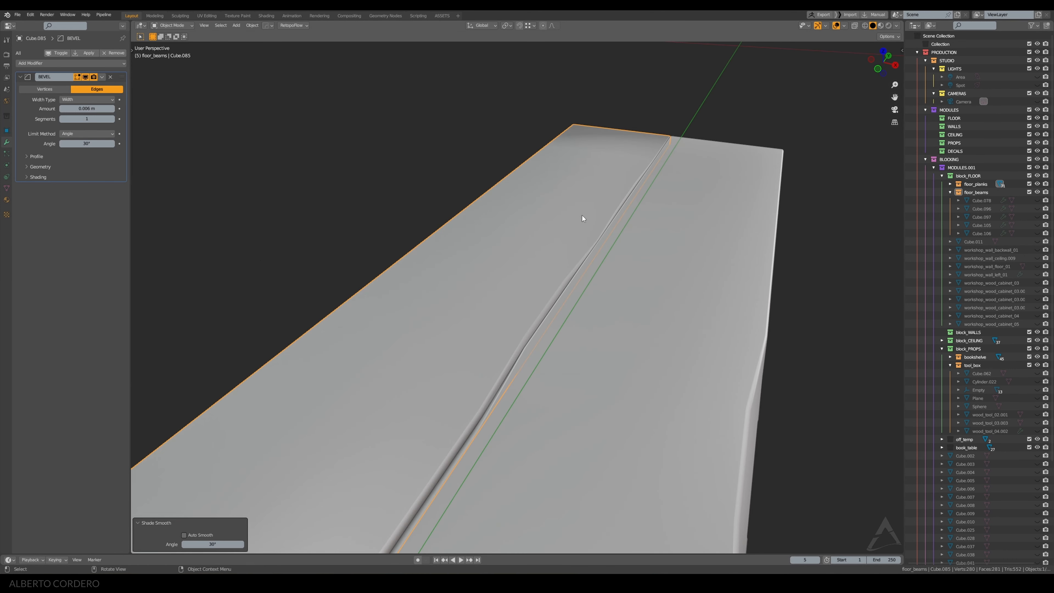
middle_drag(582, 215, 579, 234)
key(shift+q)
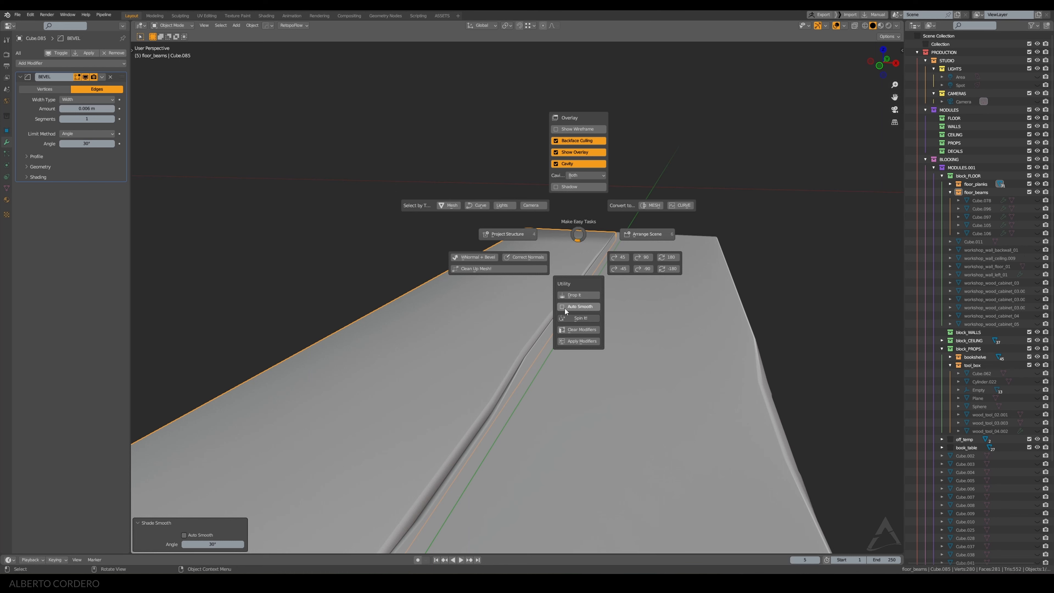
click(565, 308)
key(q)
mouse_move(548, 258)
click(623, 322)
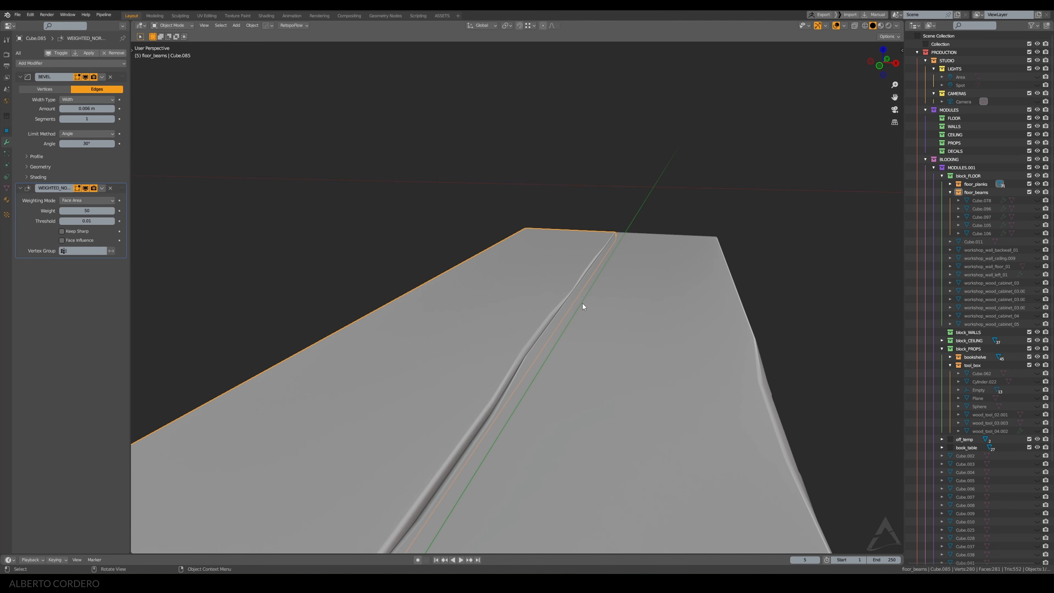
Move the seam-side edge segment near the plank's front end slightly inward along X and leave Edit Mode
mouse_move(583, 303)
shift+middle_down()
mouse_move(583, 254)
mouse_move(614, 248)
mouse_move(525, 289)
mouse_move(515, 335)
shift+middle_up()
key(Tab)
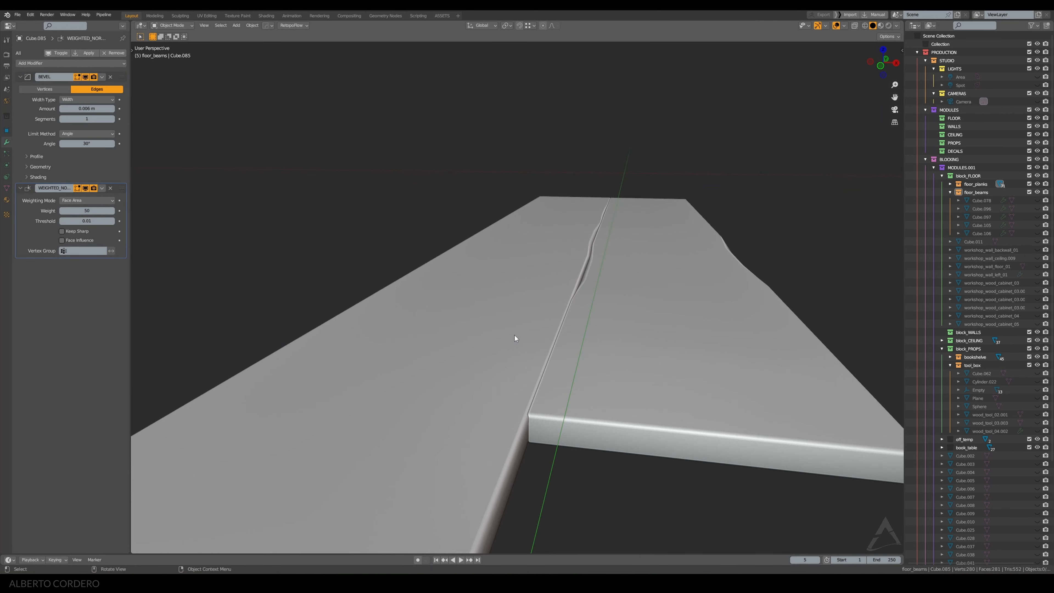
key(g)
key(x)
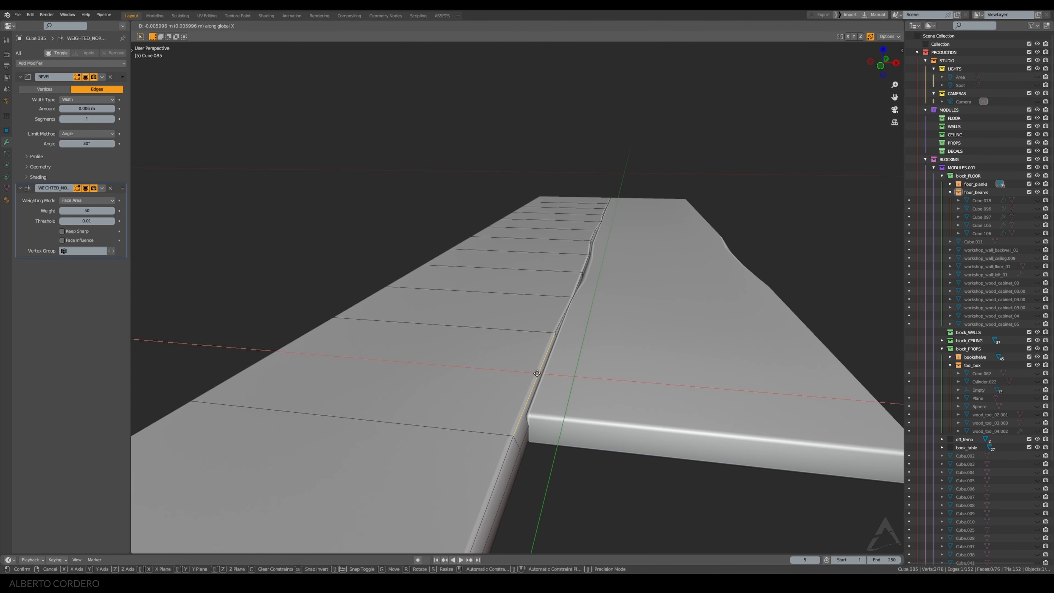
click(529, 374)
key(Tab)
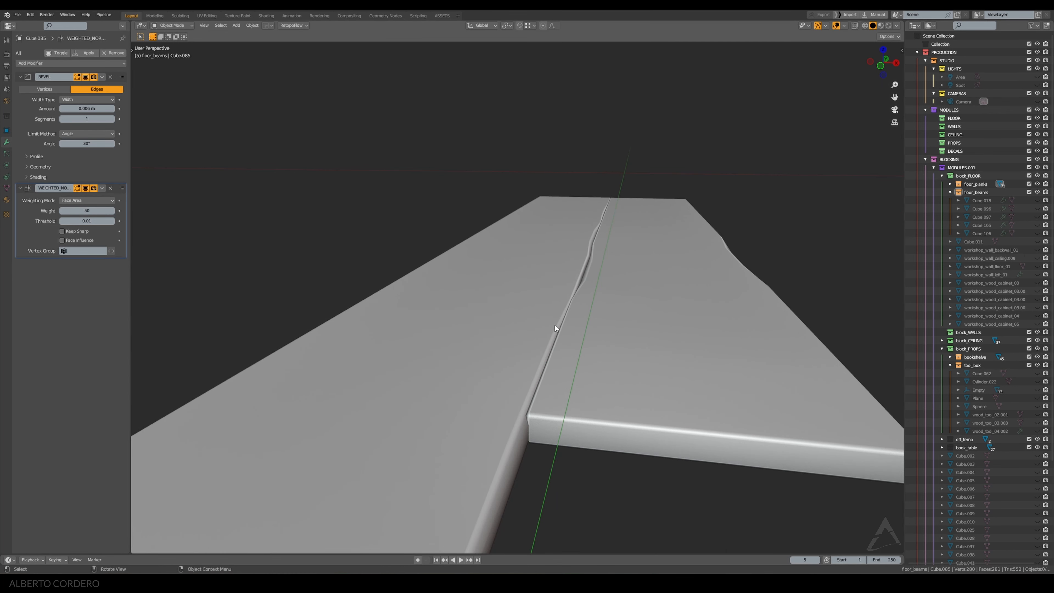
From the camera view, add a lengthwise edge loop on the plank and slide it toward the chipped seam side
key(KP_0)
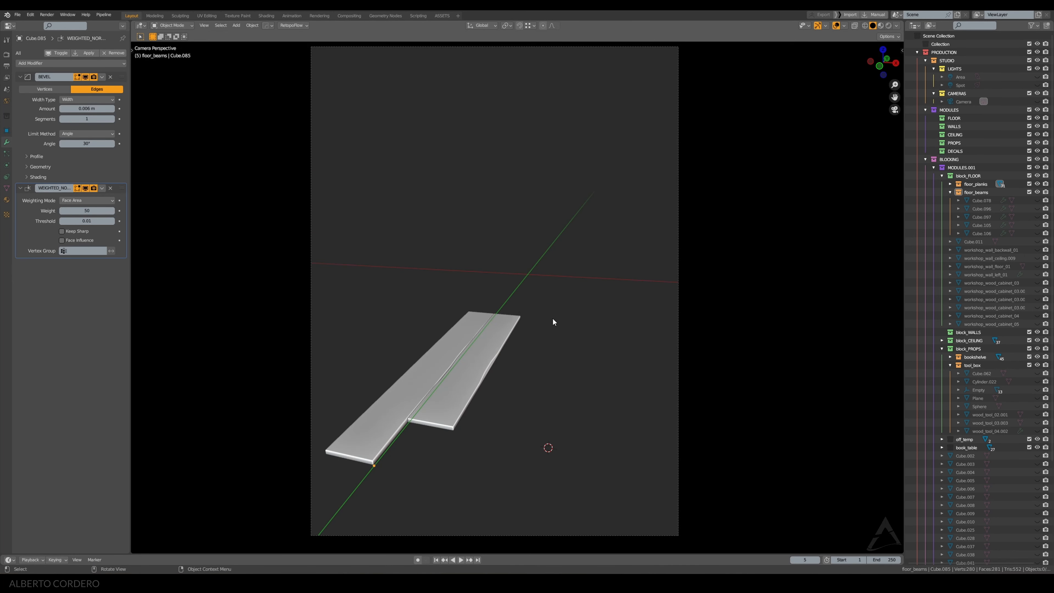
scroll(553, 317, up, 2)
scroll(546, 275, up, 2)
shift+middle_drag(496, 303, 541, 267)
scroll(546, 275, down, 2)
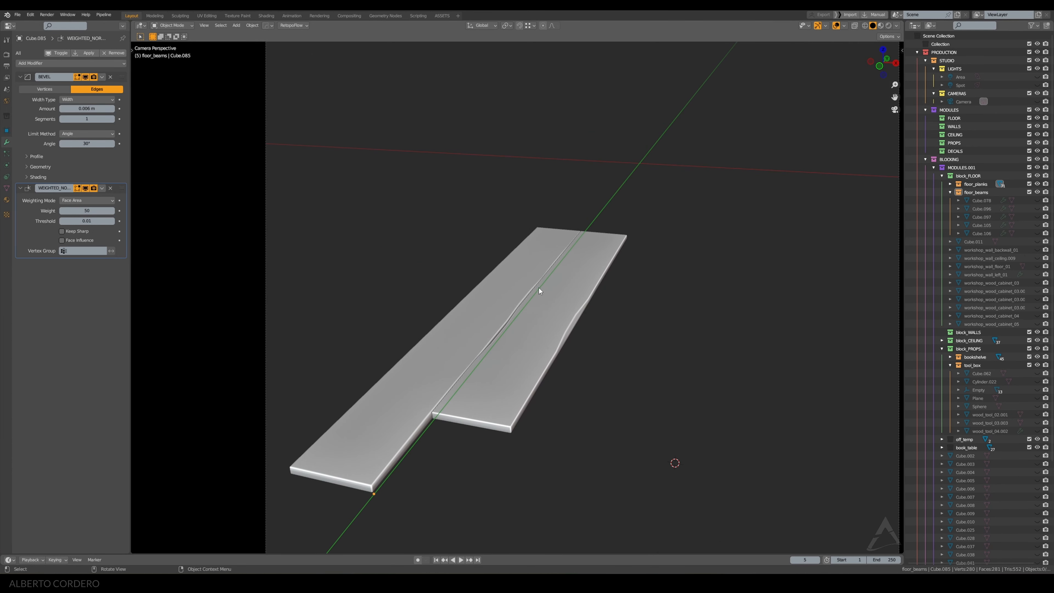
key(Tab)
click(526, 290)
scroll(507, 338, up, 3)
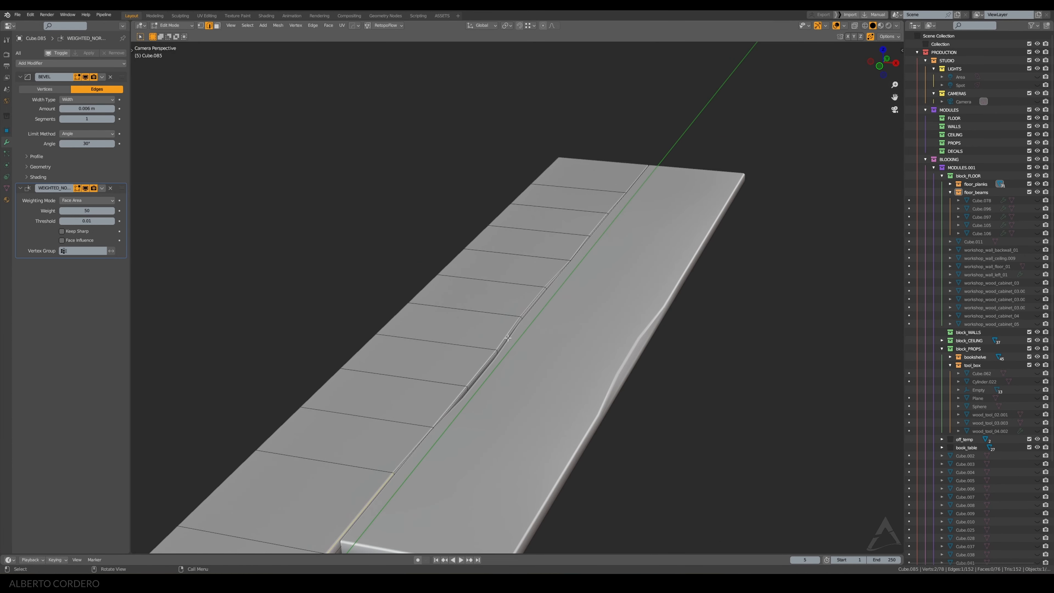
shift+middle_drag(500, 339, 548, 240)
scroll(548, 240, up, 1)
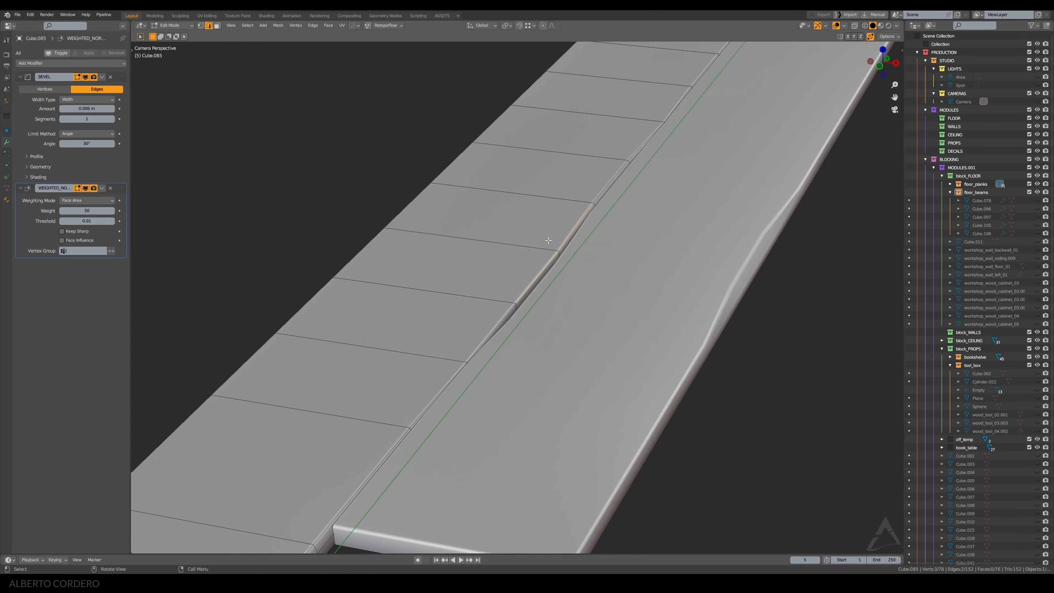
key(ctrl+r)
click(502, 241)
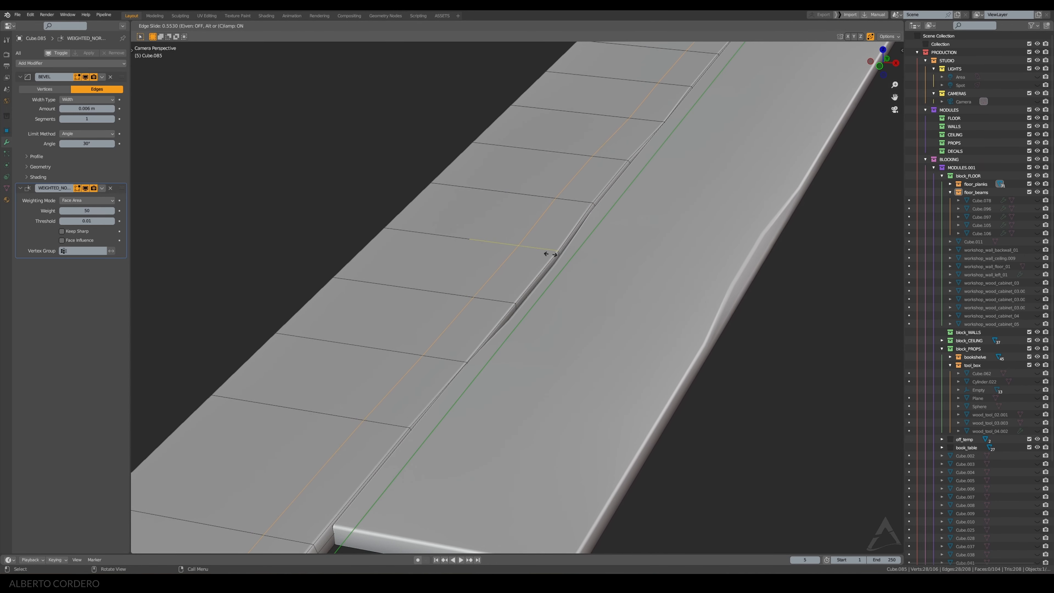
click(550, 254)
Lower the two top edge segments at the chip by about 6 mm and move them about 9 mm inward along X
click(543, 270)
shift+click(568, 238)
scroll(564, 238, up, 1)
key(g)
key(z)
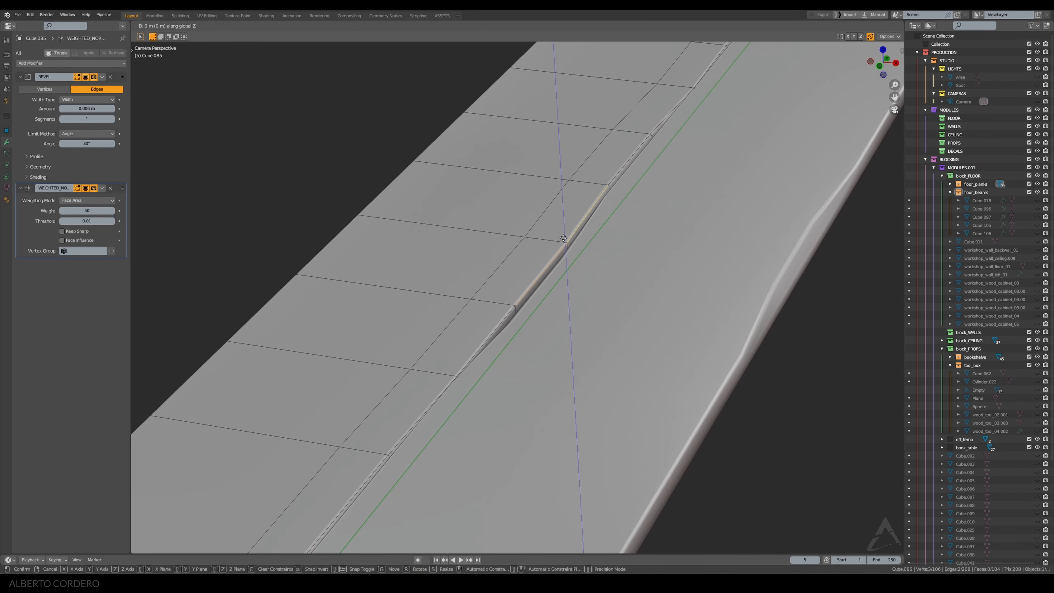
click(550, 260)
key(g)
key(x)
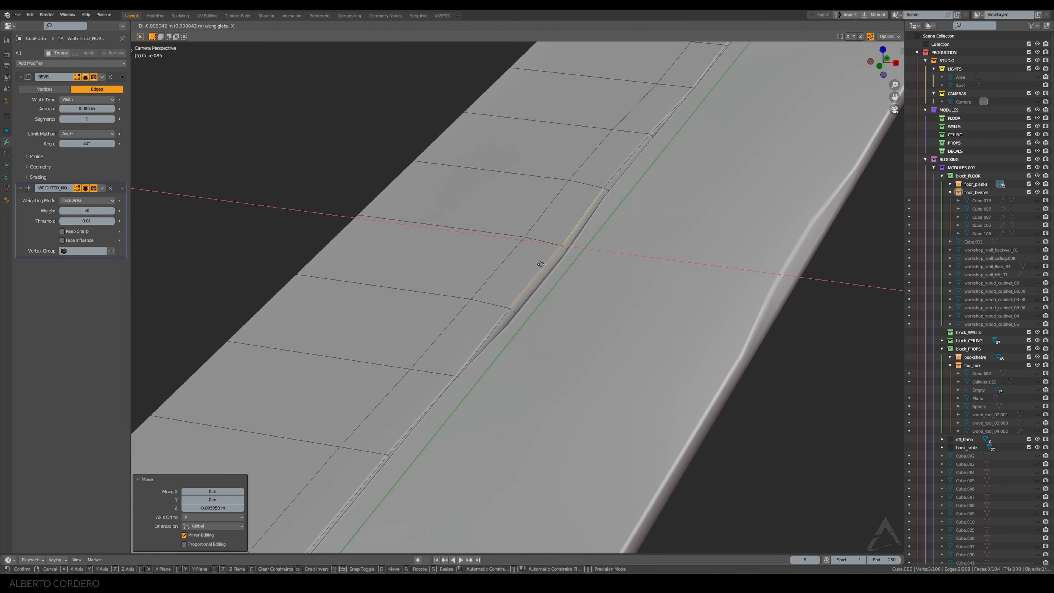
click(552, 253)
Shift the seam vertex at the near end of the chip slightly inward along X and deselect everything
right_click(501, 320)
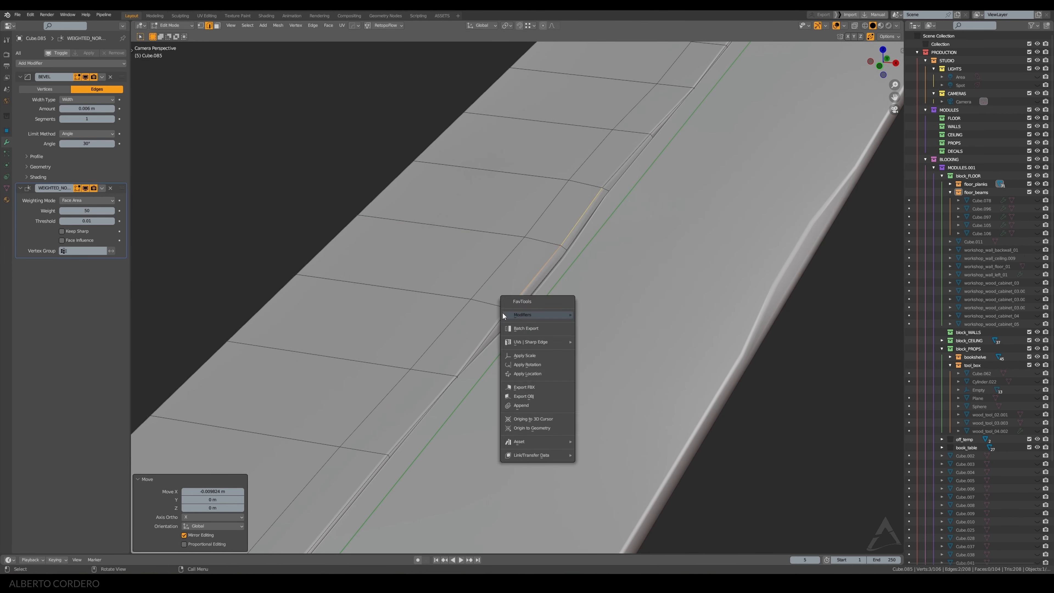
key(1)
key(g)
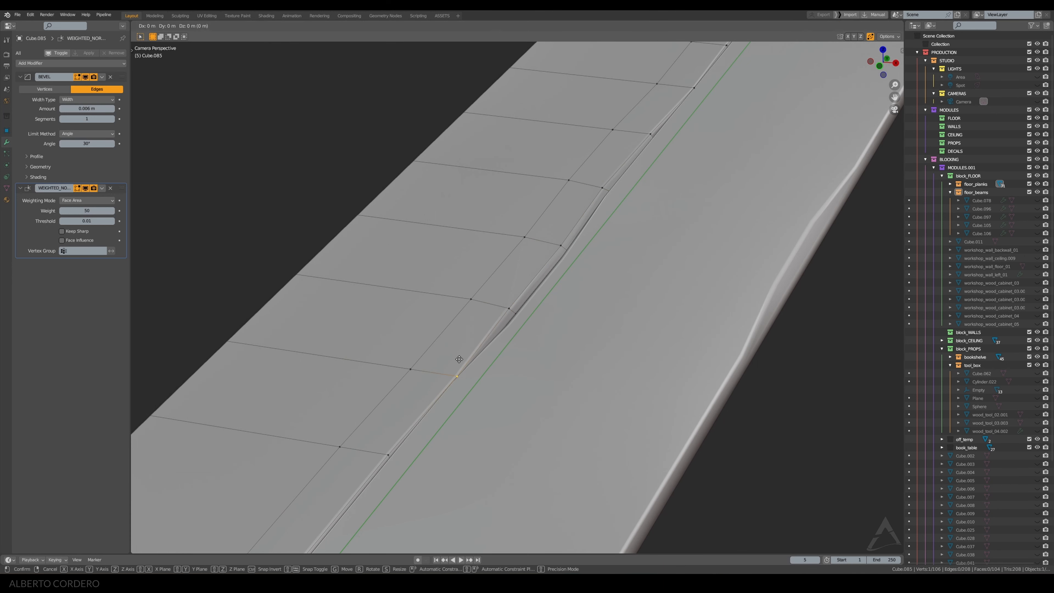
key(x)
click(454, 355)
key(Tab)
key(alt+a)
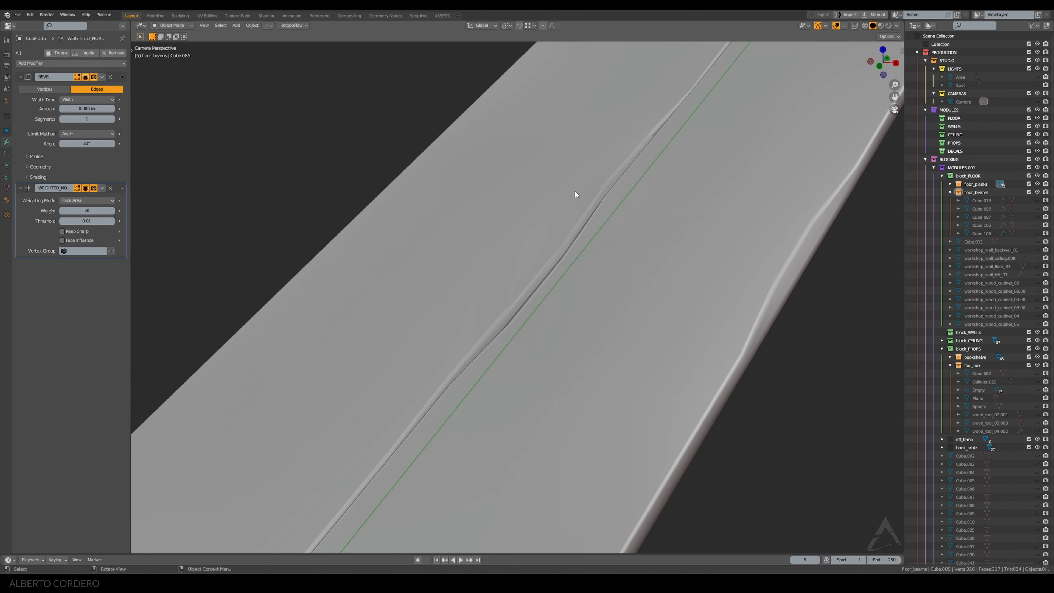
Move the seam vertex at the far end of the chip about 2 mm inward along X and leave Edit Mode
key(Tab)
key(g)
key(x)
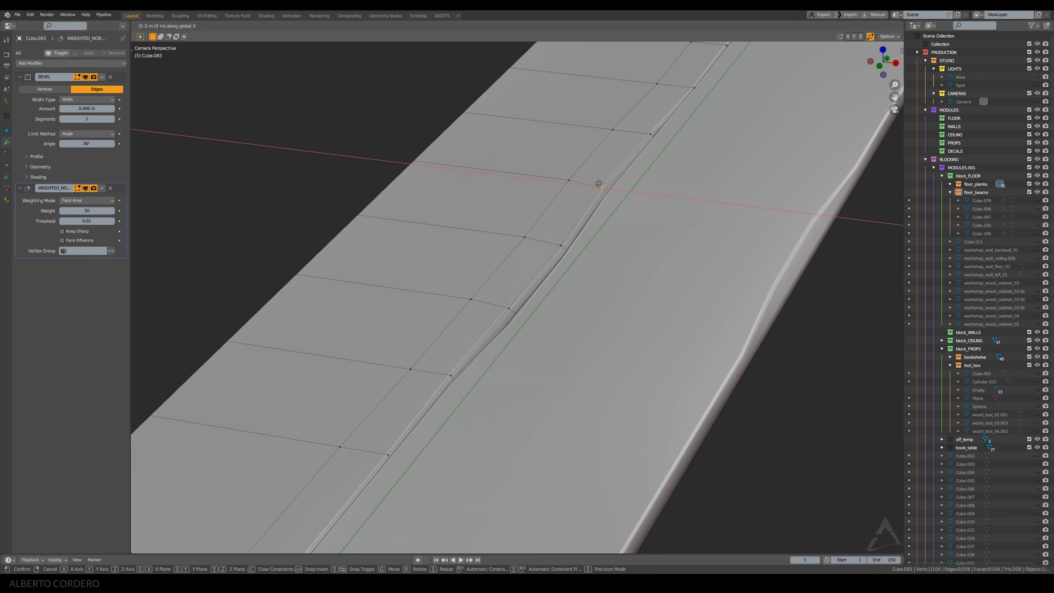
click(603, 181)
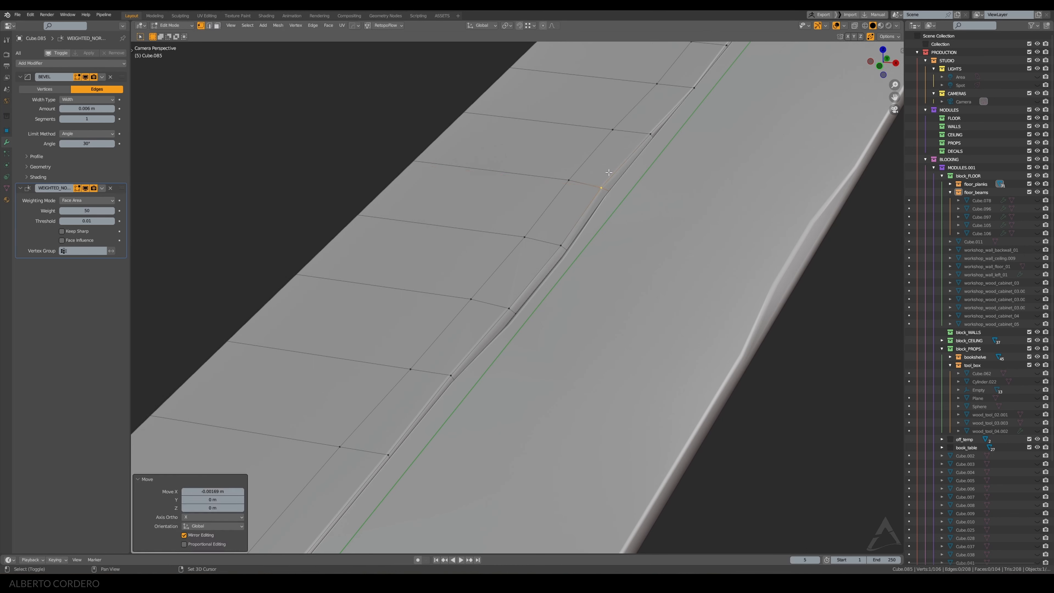
key(Tab)
scroll(659, 145, down, 3)
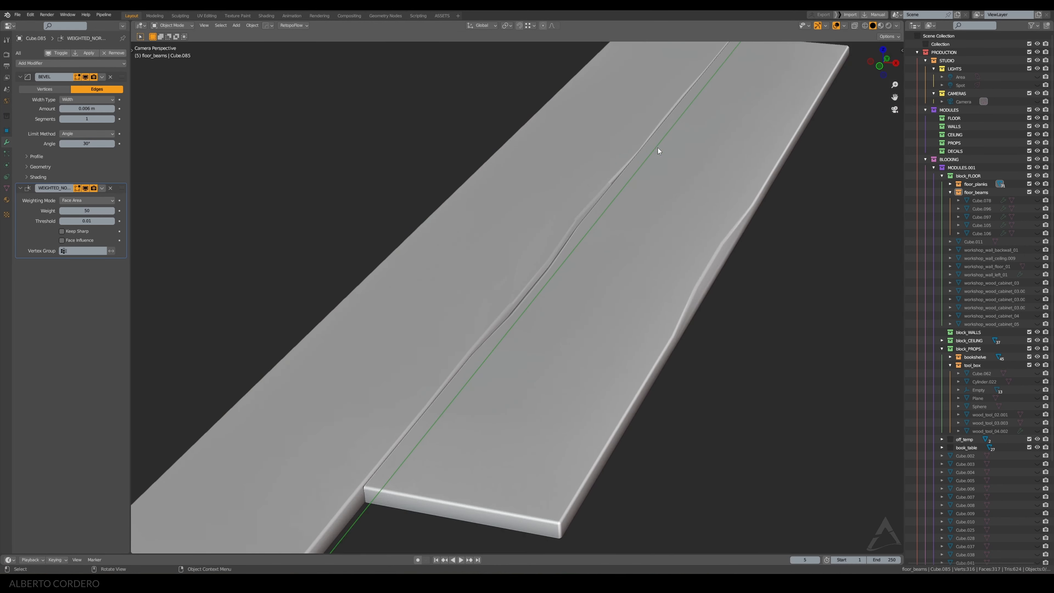
scroll(593, 183, down, 1)
Nudge a seam vertex farther back along the plank inward on X to extend the uneven edge
key(Tab)
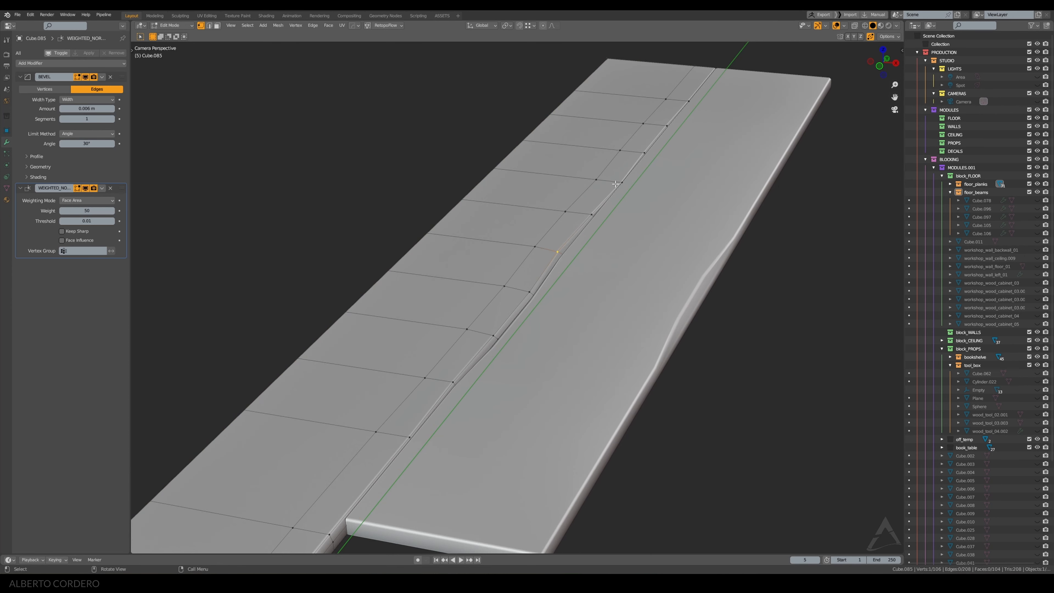
key(g)
key(x)
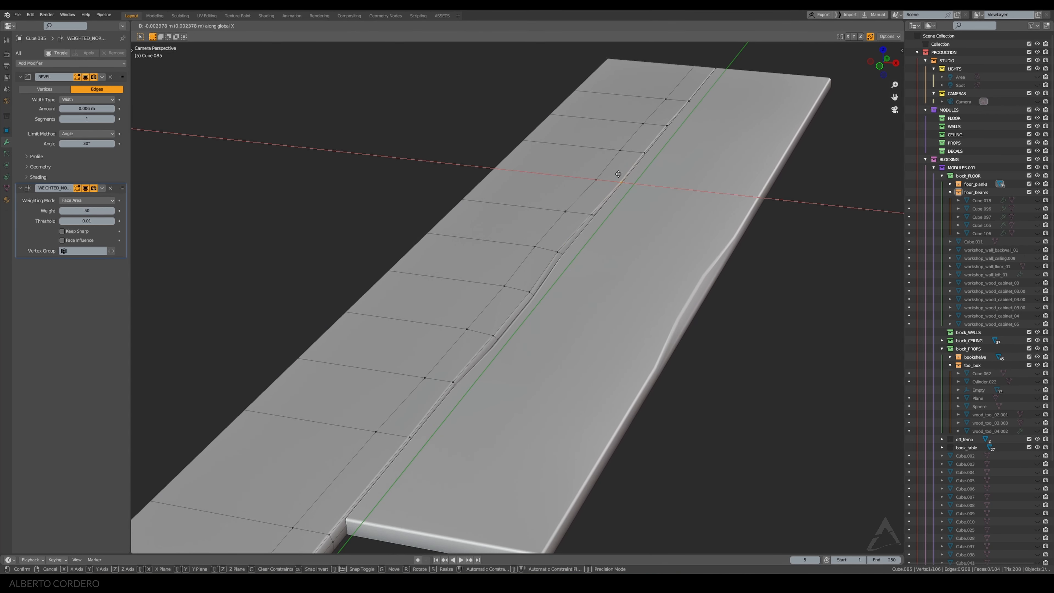
click(607, 175)
key(Tab)
scroll(619, 219, down, 2)
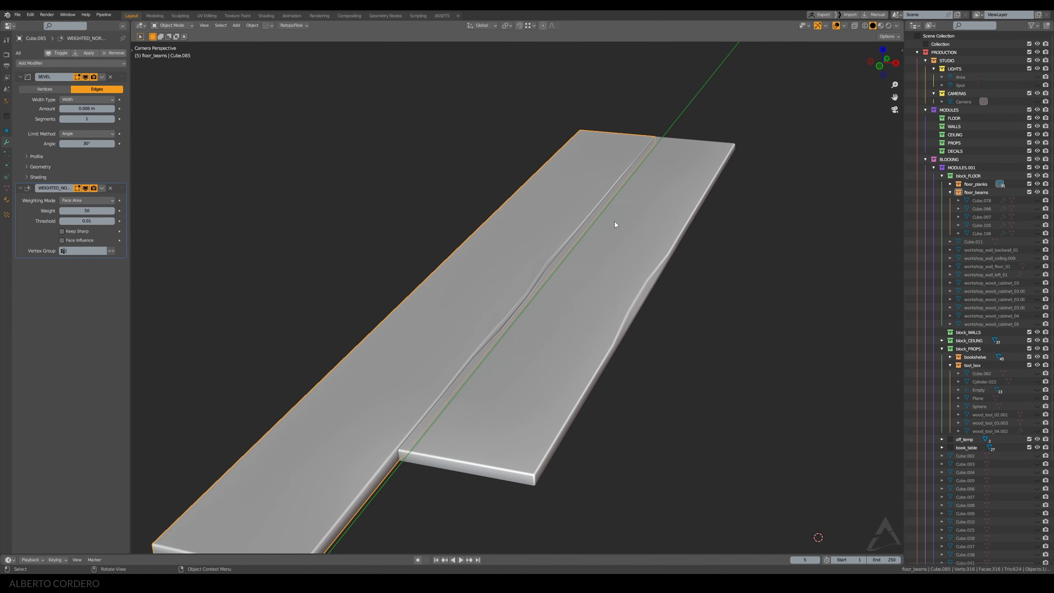
Edit both planks together in top view with X-ray and shift the facing seam vertices beside the chip along X
click(559, 249)
shift+click(552, 225)
key(Tab)
key(KP_7)
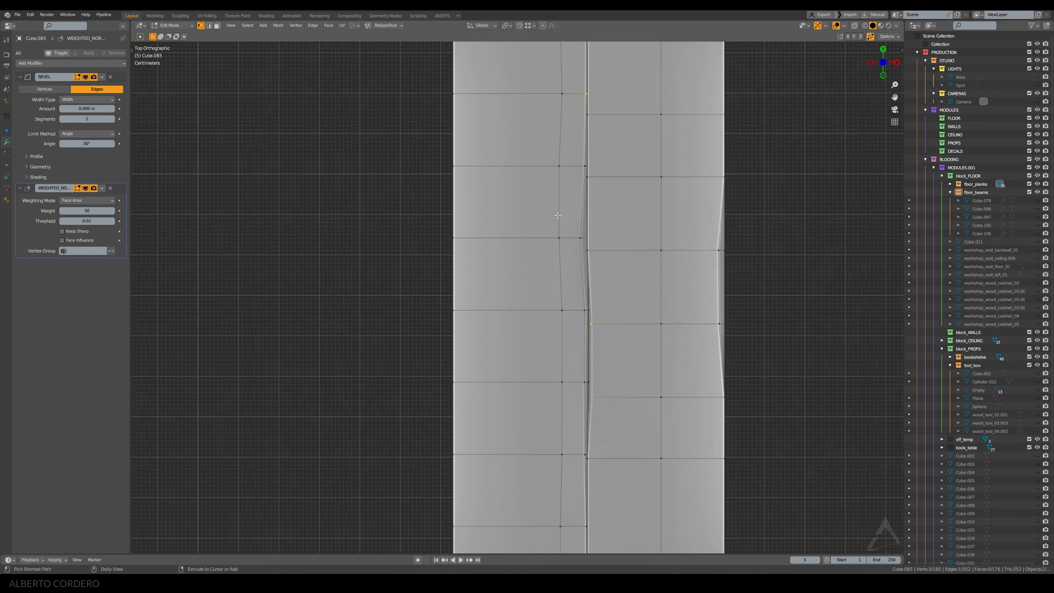
key(alt+z)
key(b)
drag(578, 233, 597, 254)
key(g)
key(x)
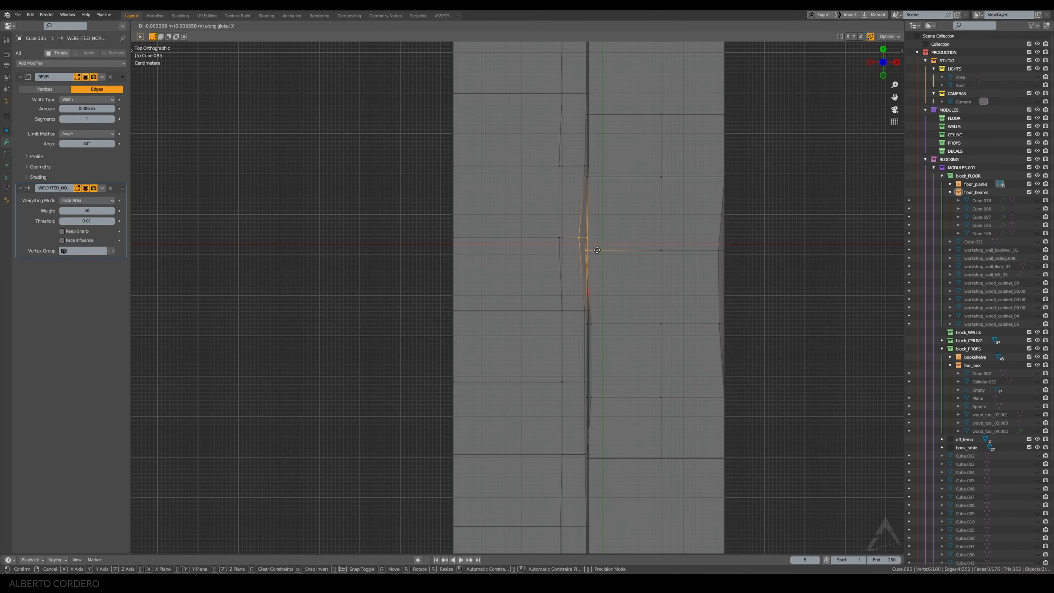
click(591, 249)
Shift the facing seam vertices one row closer to the front inward along X and leave Edit Mode and X-ray
drag(576, 336, 603, 301)
key(g)
key(x)
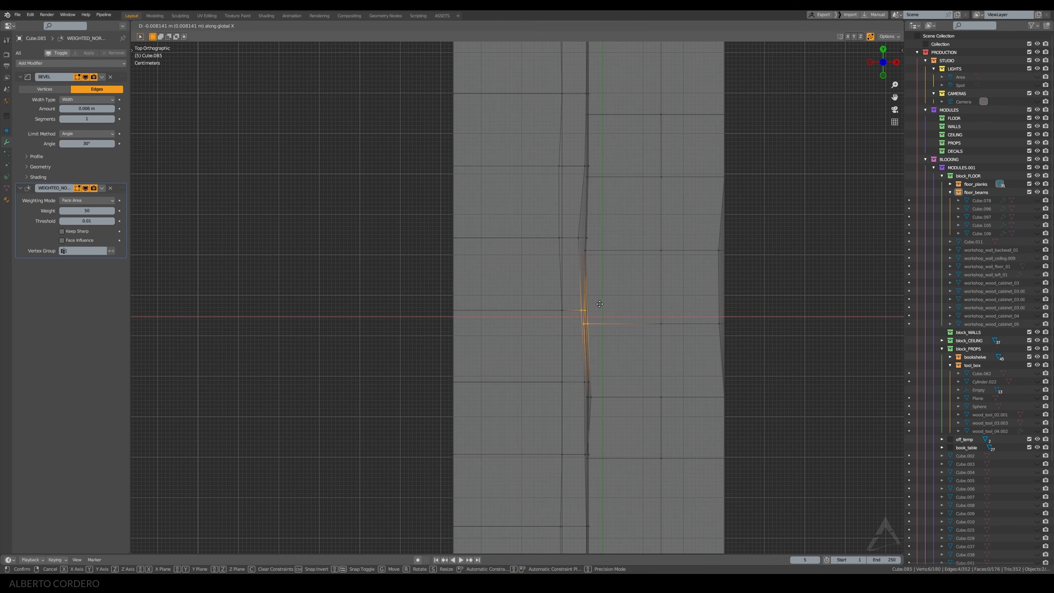
click(602, 303)
key(Tab)
key(alt+z)
Return to the camera view and unhide the rest of the scene to check the planks in place
key(KP_0)
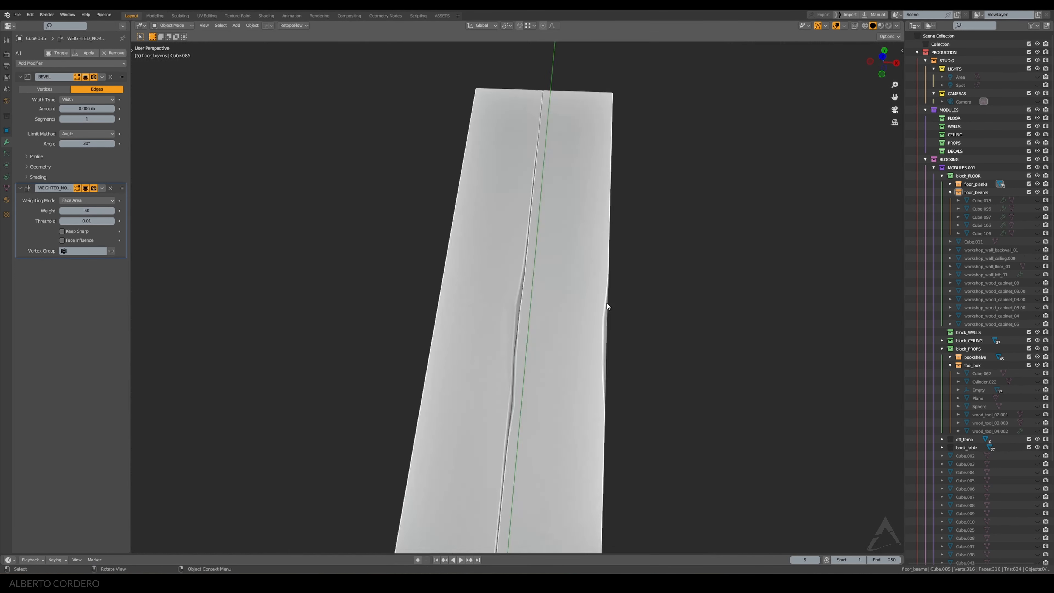
scroll(599, 290, down, 1)
key(alt+h)
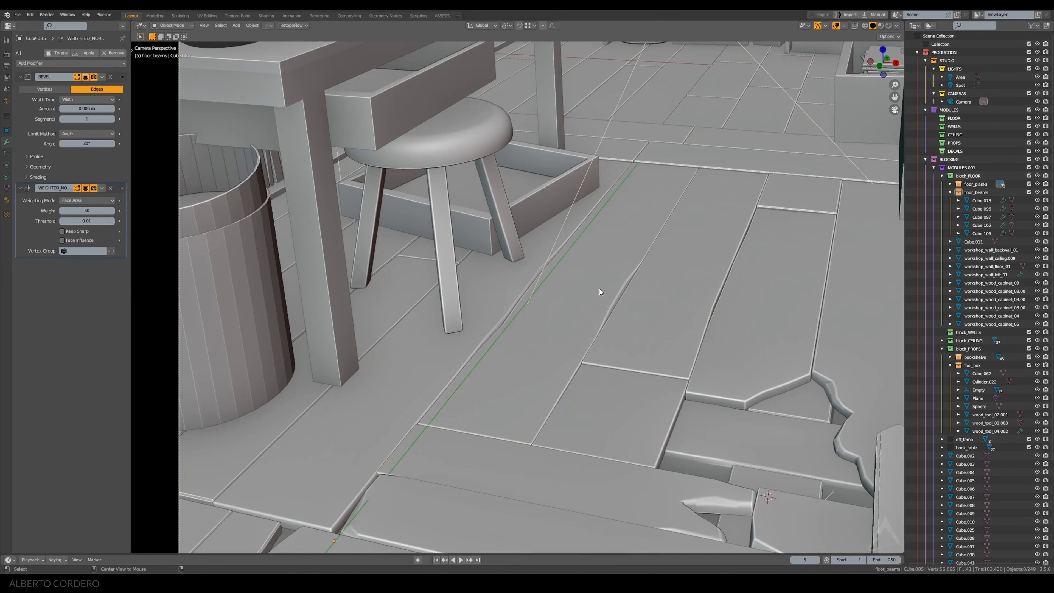
scroll(440, 295, up, 4)
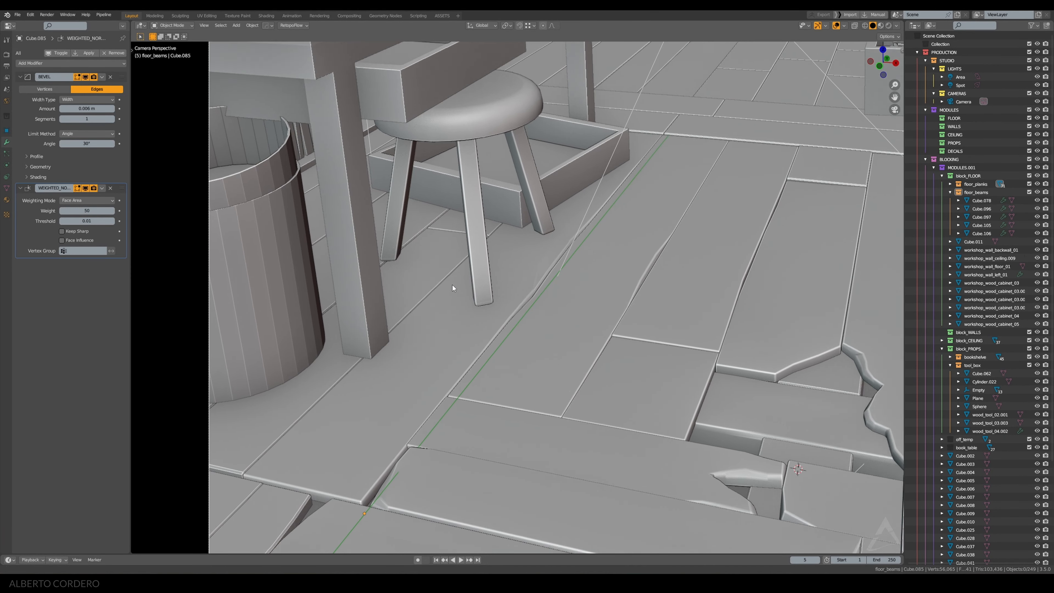
Move the front corner vertices on the seam side of the plank beneath the stool slightly along Y
key(Tab)
scroll(470, 332, up, 2)
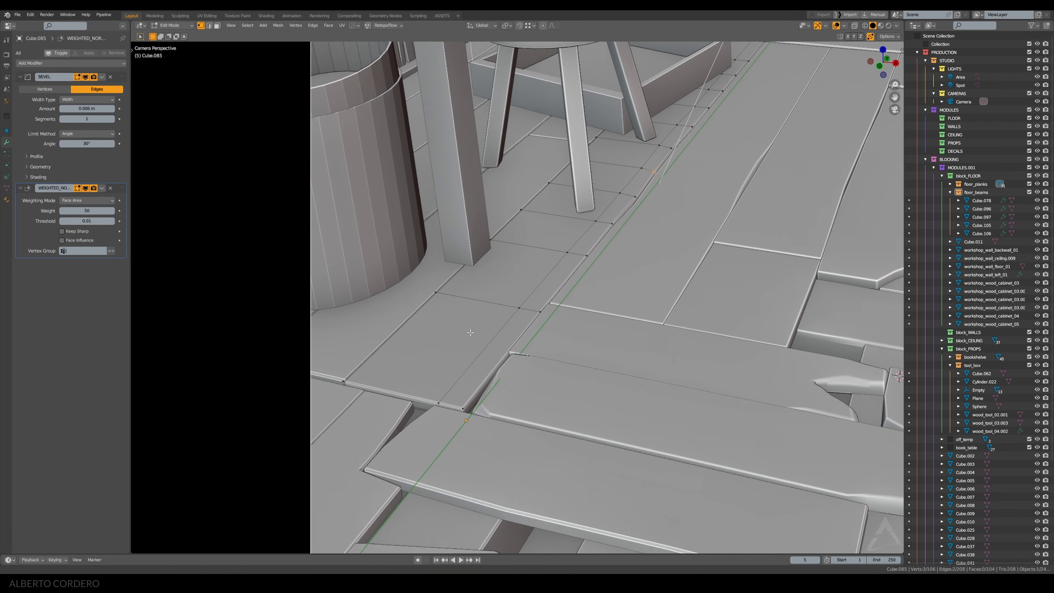
key(alt+z)
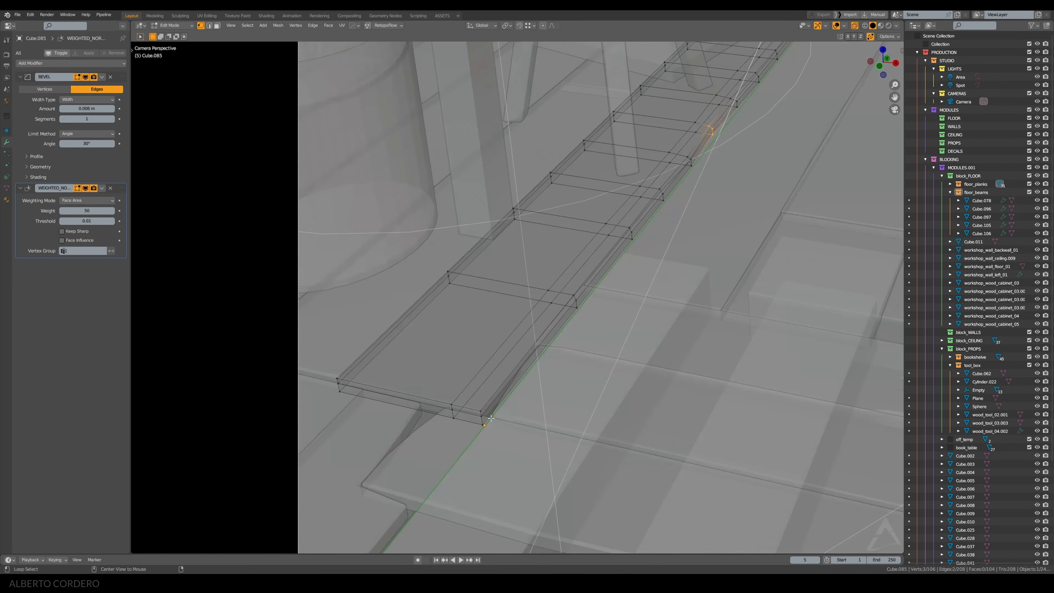
drag(473, 409, 493, 430)
key(alt+z)
key(g)
key(y)
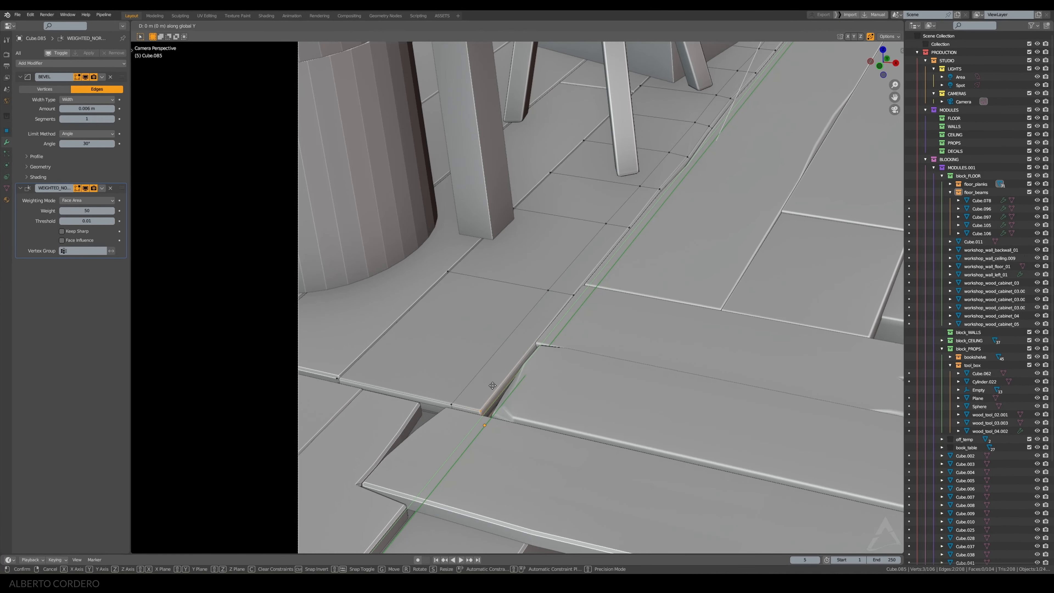
click(499, 384)
click(463, 395)
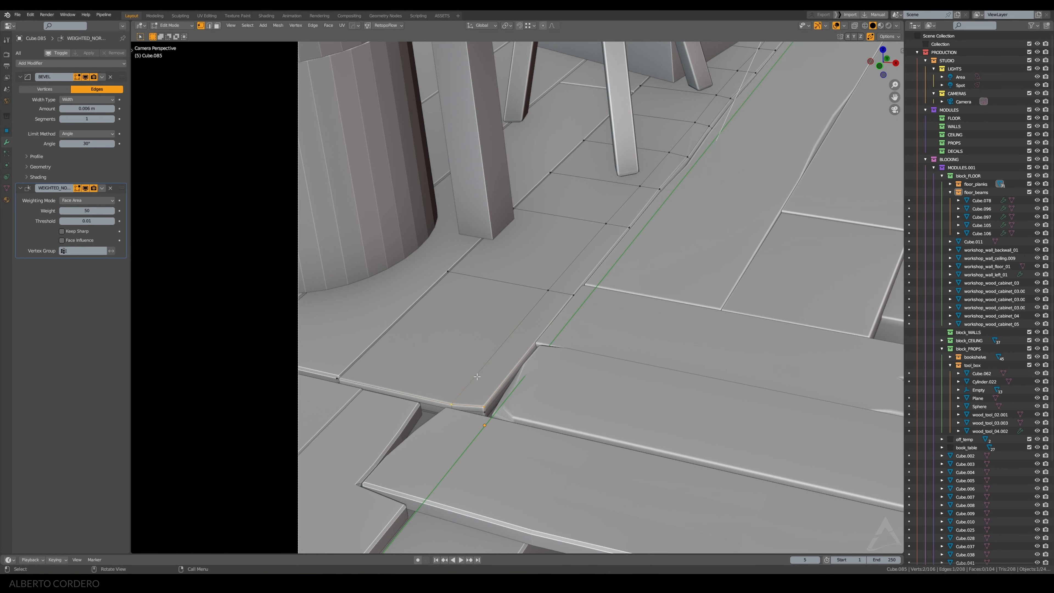
Move the selected front corner vertices of the plank beneath the stool within the horizontal plane and leave Edit Mode
key(g)
key(shift+z)
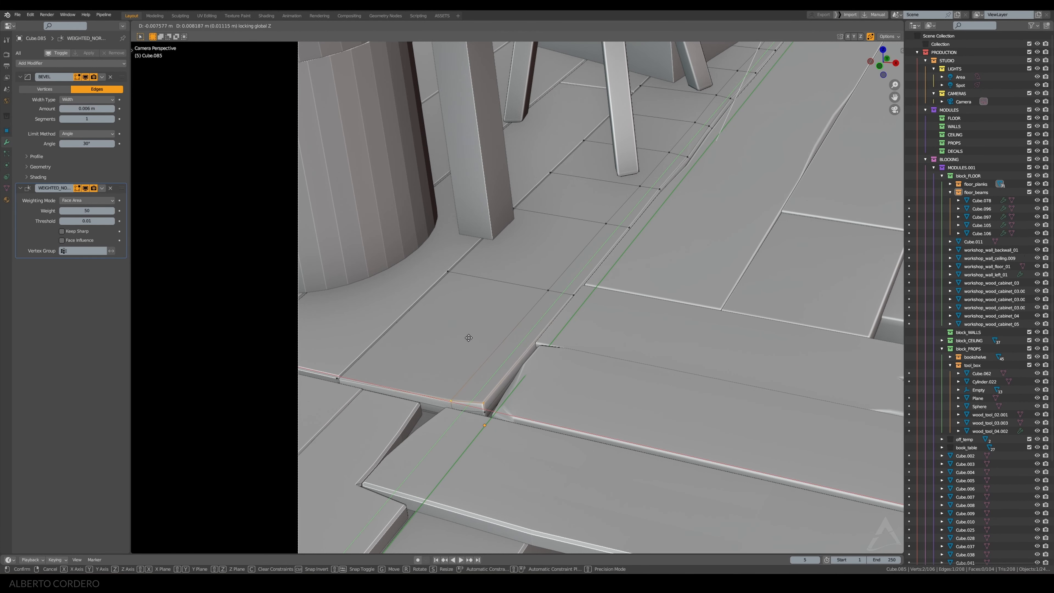
click(478, 333)
key(Tab)
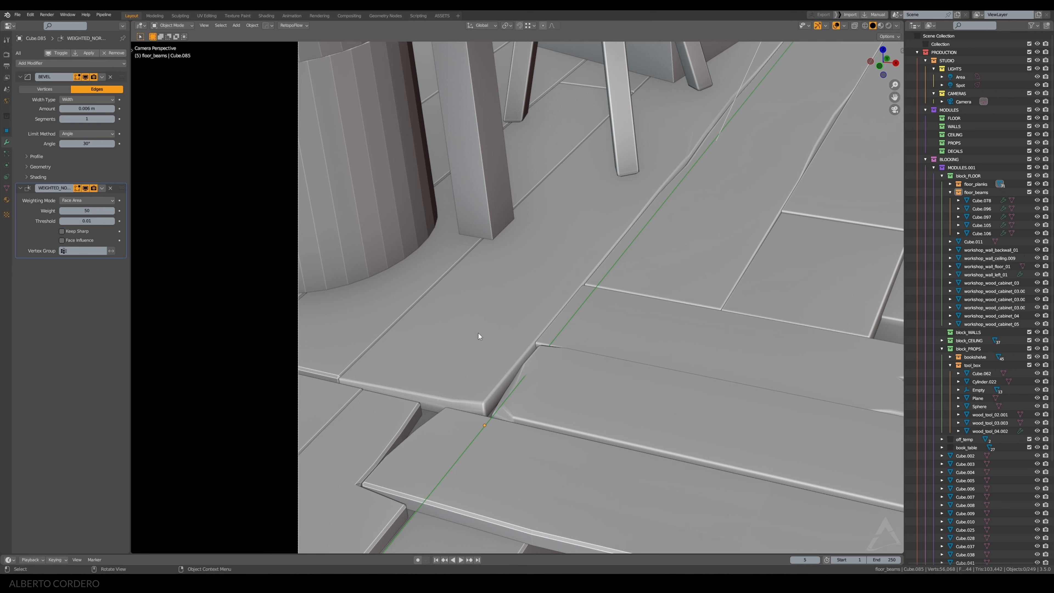
Edit the plank beneath the stool and add two edge loops across its width near the front end
click(487, 406)
key(Tab)
key(ctrl+r)
click(488, 402)
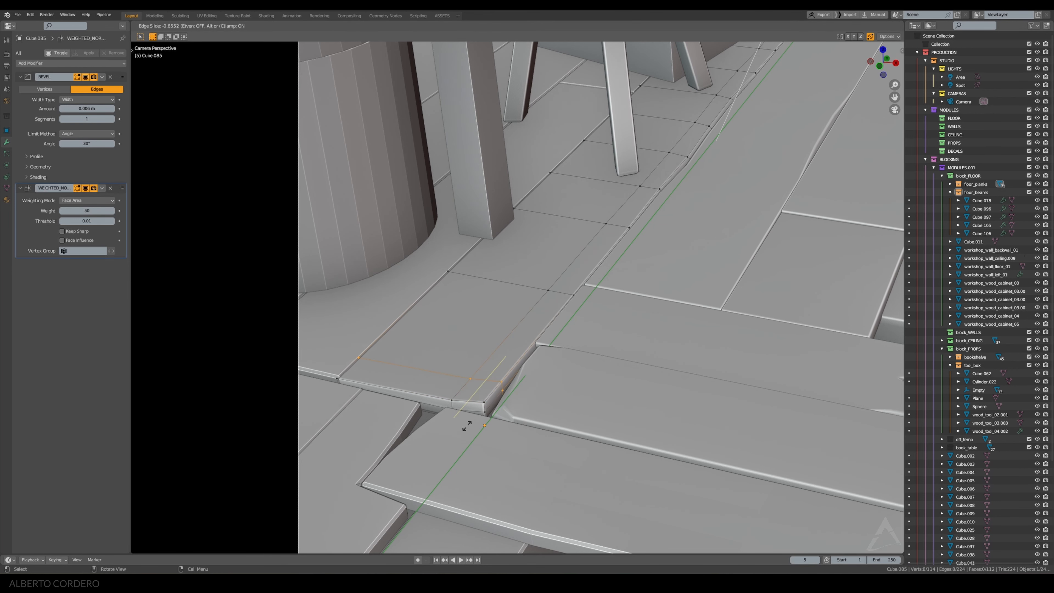
click(467, 427)
click(500, 383)
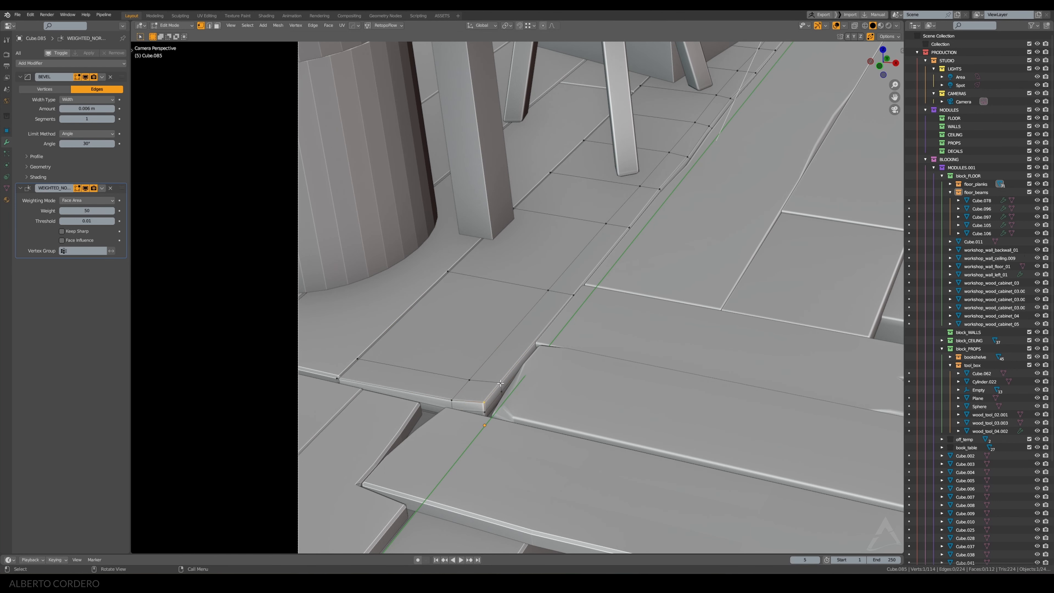
key(ctrl+r)
click(515, 369)
click(499, 385)
scroll(499, 385, up, 1)
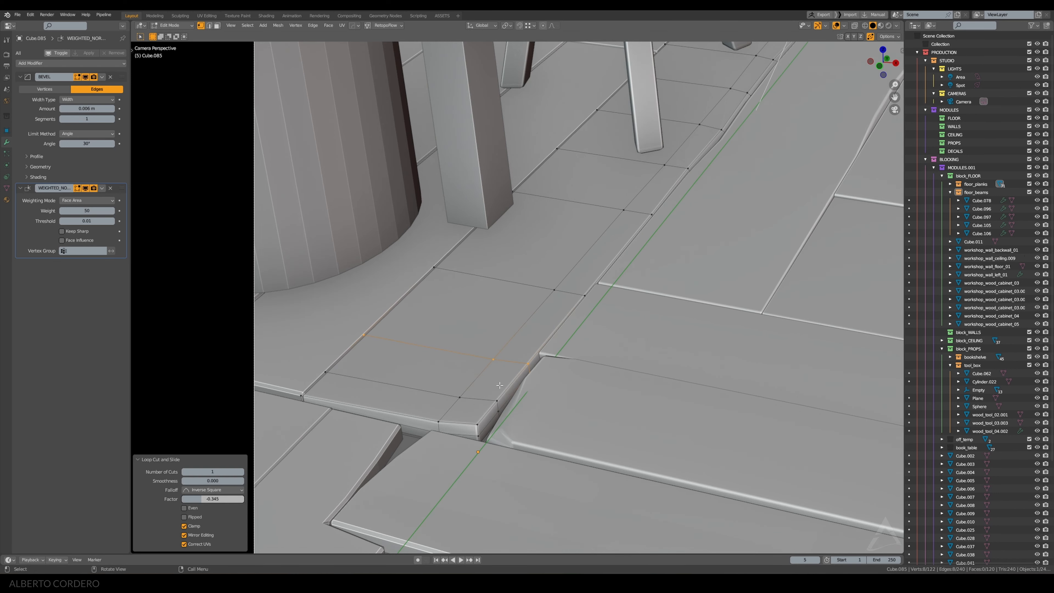
Select the upper and lower vertices of the seam-side front corner using X-ray and shift them slightly in the horizontal plane
middle_drag(473, 390, 429, 415)
scroll(436, 436, up, 2)
drag(430, 494, 473, 547)
scroll(488, 461, down, 1)
key(alt+z)
shift+click(465, 494)
key(alt+z)
key(g)
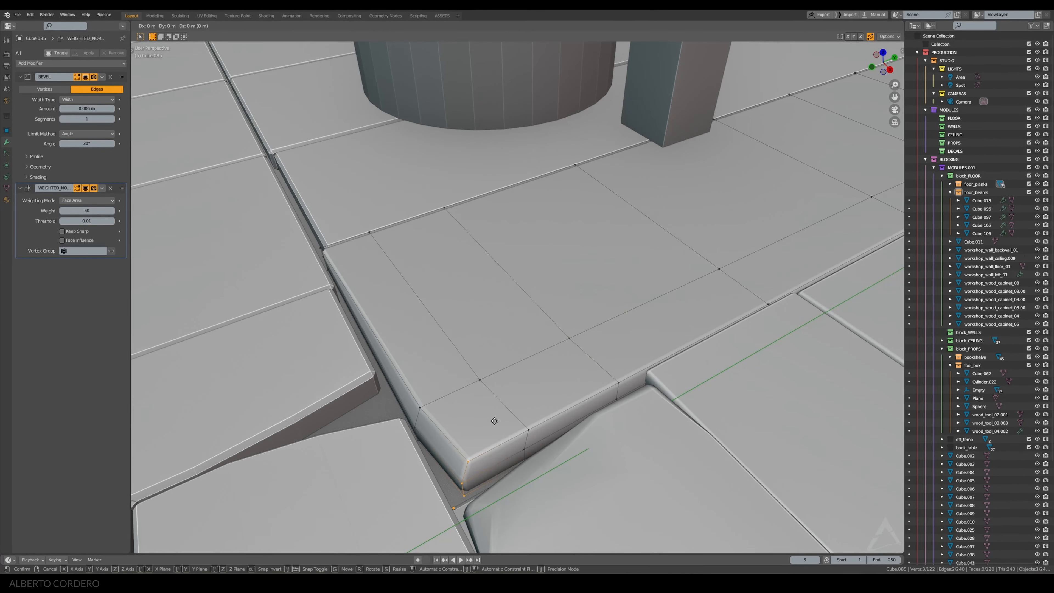
key(shift+z)
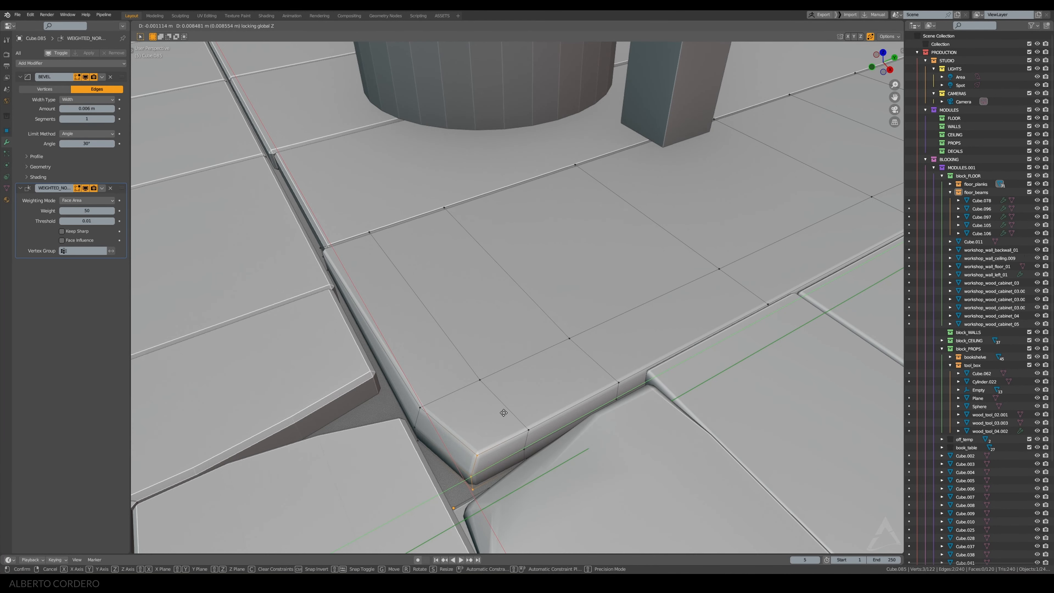
click(494, 421)
Shift the two top vertices at the seam-side corner inward along X and lower them about 0.01 m along Z
click(464, 437)
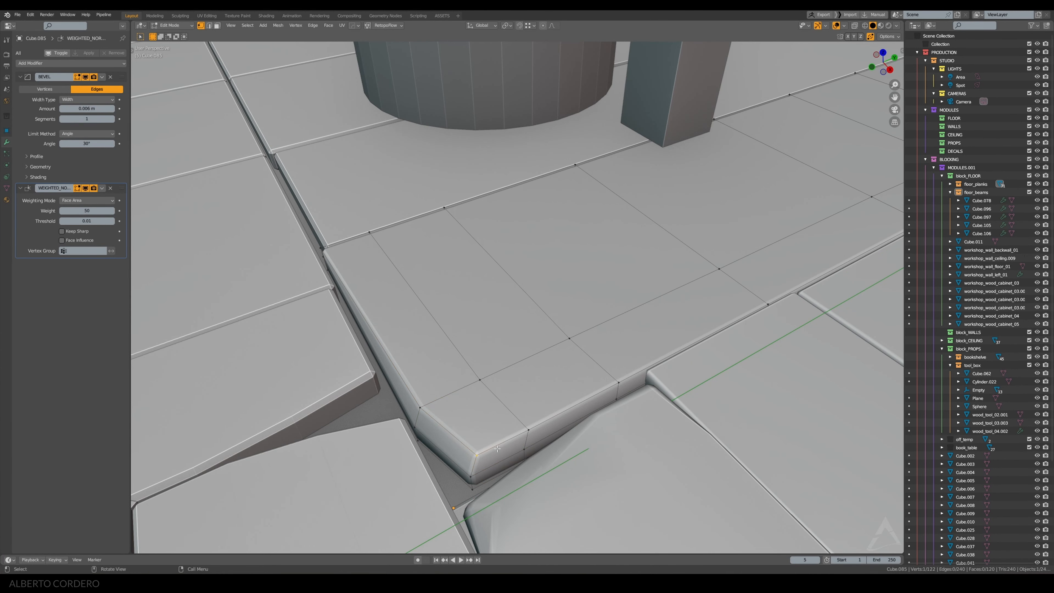
key(g)
key(x)
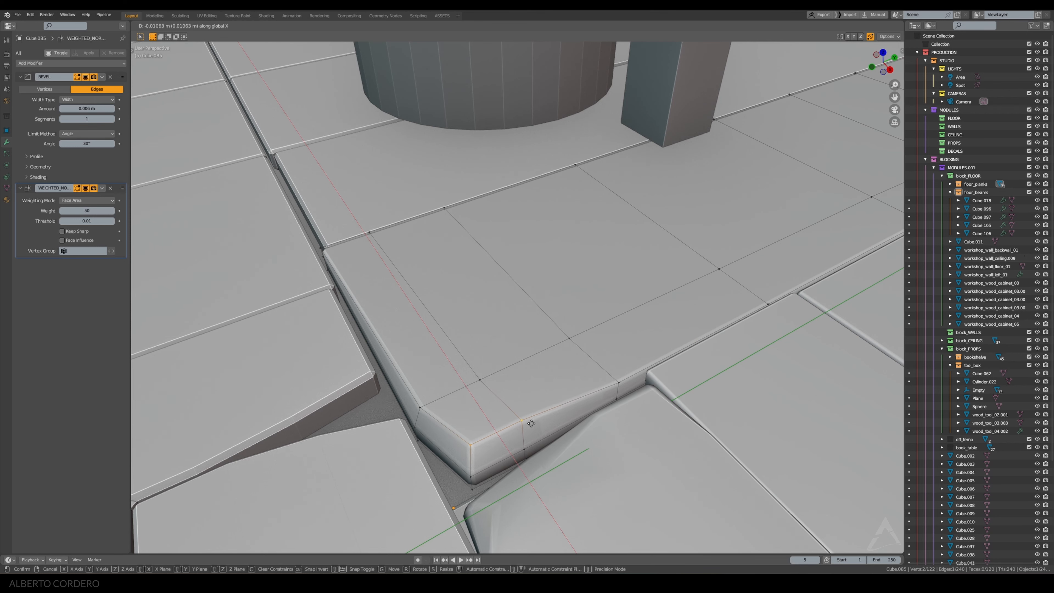
click(525, 427)
click(476, 445)
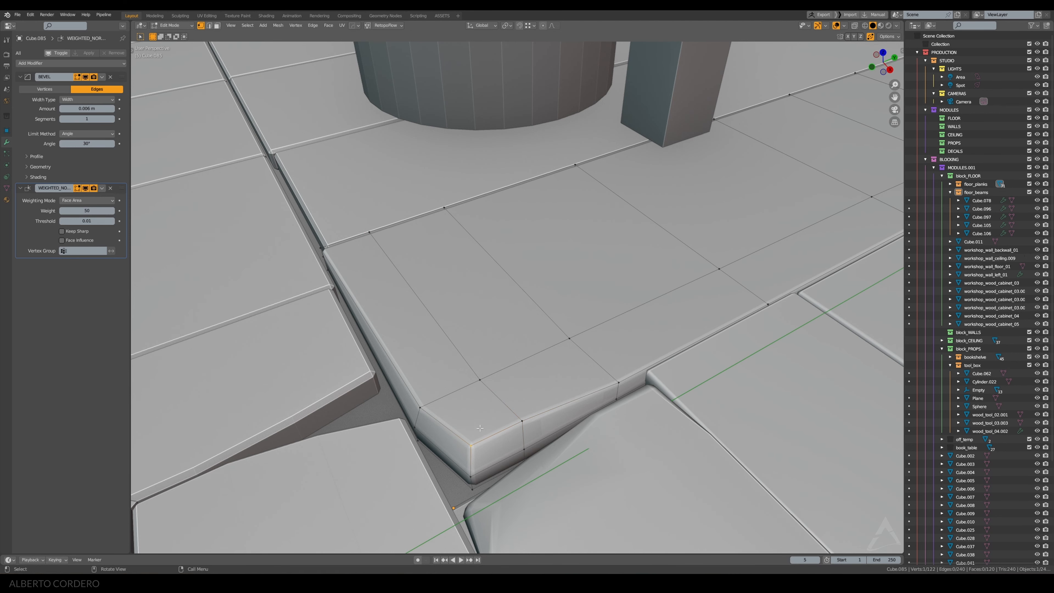
key(g)
key(z)
click(504, 412)
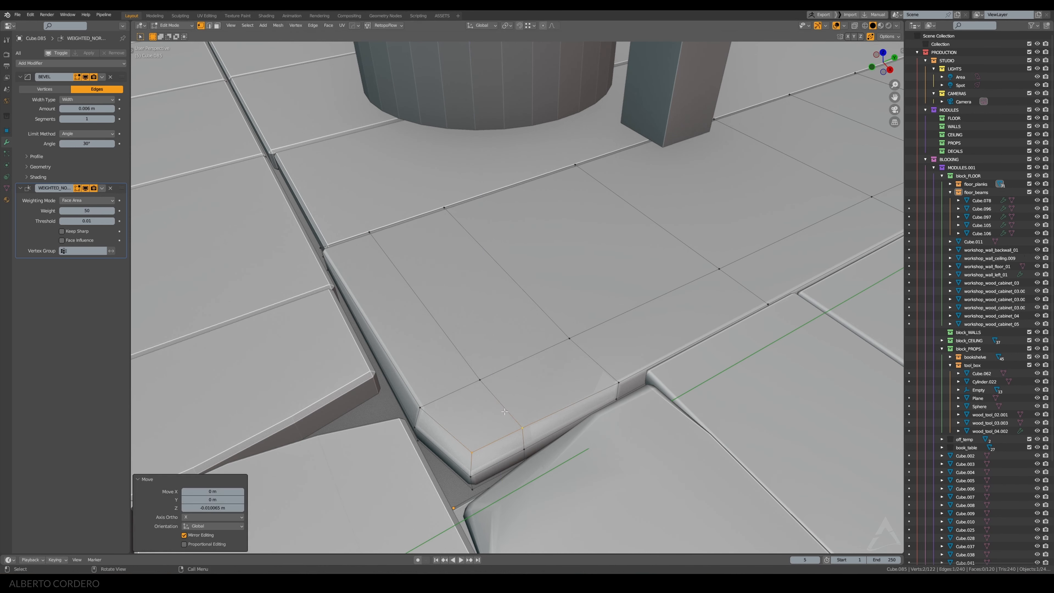
Check the chipped corner in Object Mode from the camera view and reopen the plank for editing
key(Tab)
key(alt+a)
scroll(582, 356, down, 3)
middle_drag(583, 355, 584, 353)
key(KP_0)
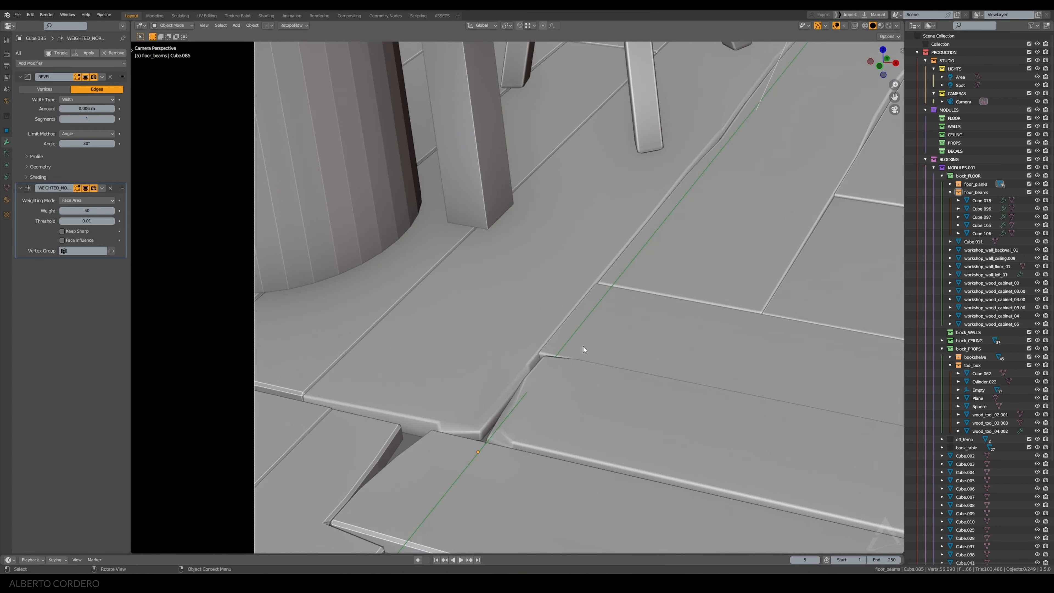
key(Tab)
scroll(514, 377, up, 1)
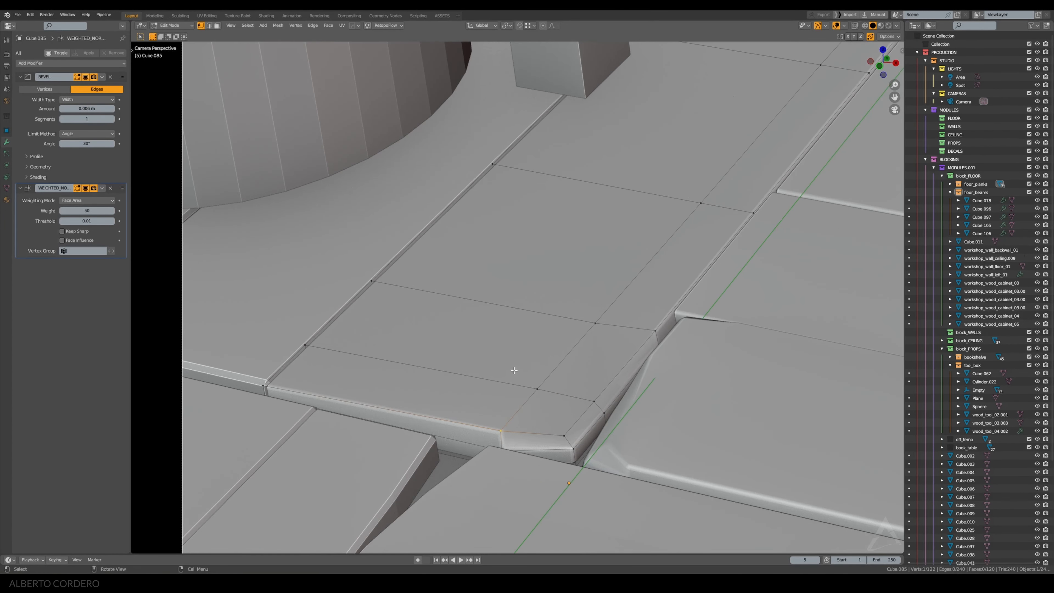
key(g)
key(z)
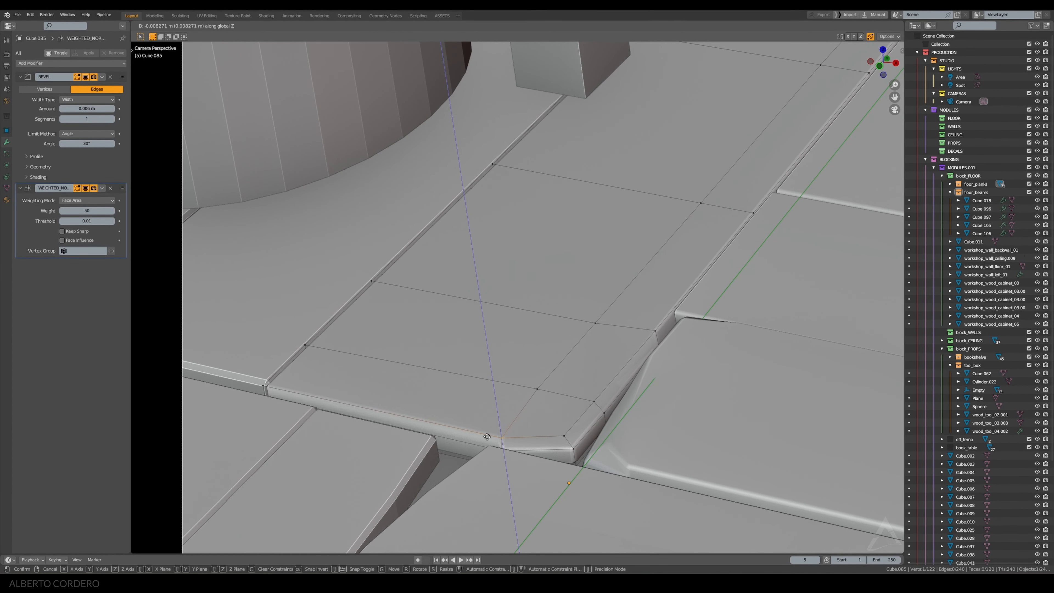
click(533, 443)
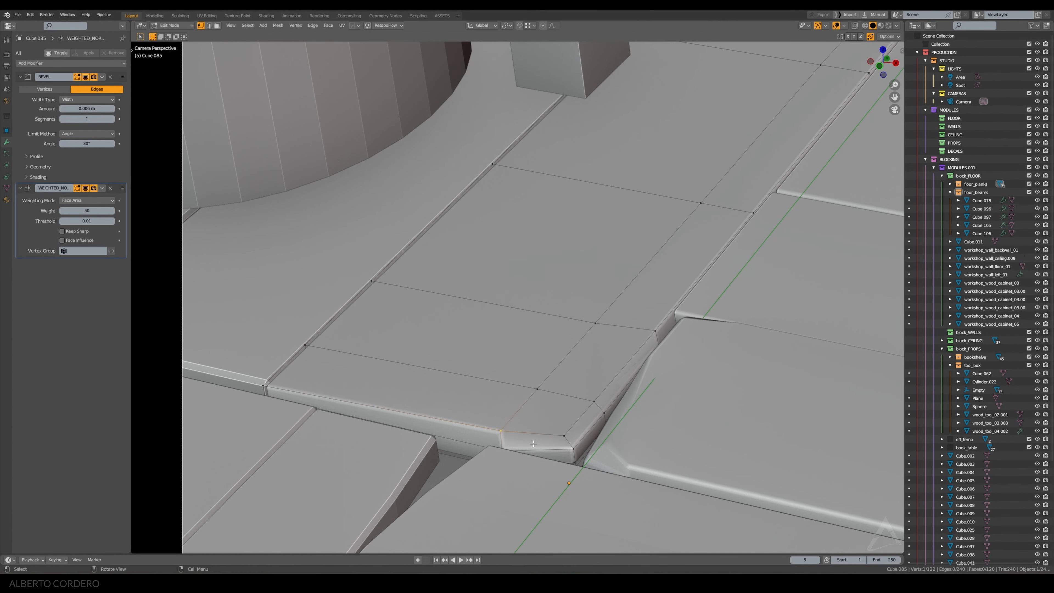
Nudge the outer corner vertex and the top vertex behind it freely to widen the chipped corner
key(g)
click(572, 437)
click(570, 434)
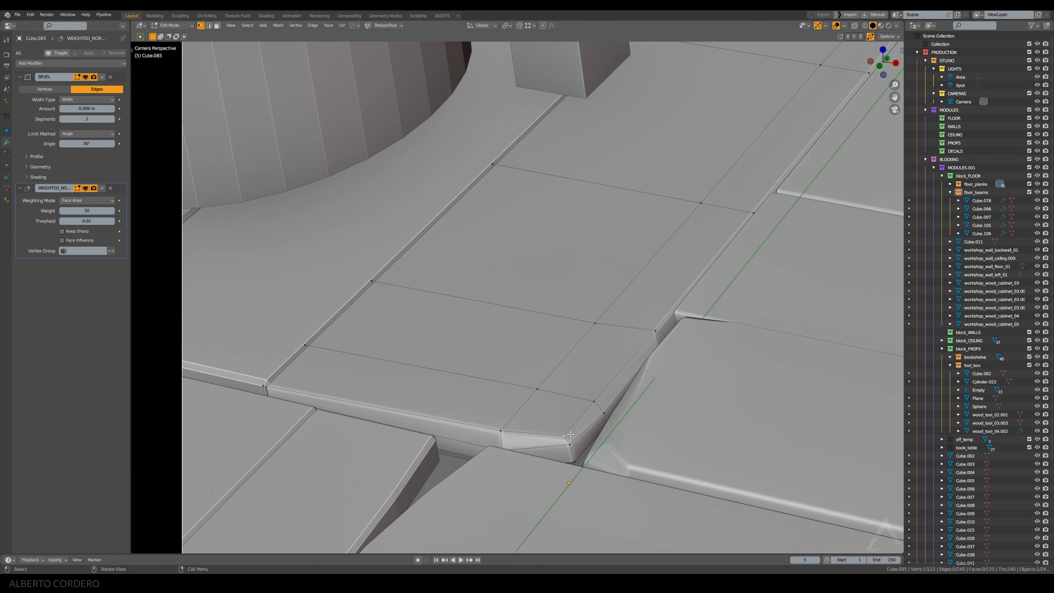
key(g)
click(565, 419)
click(498, 420)
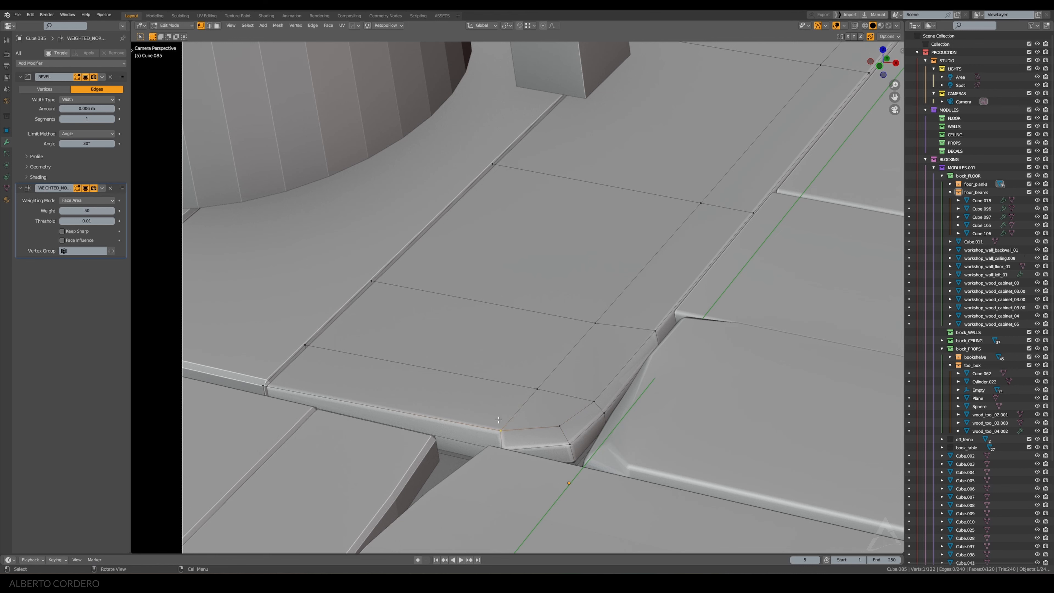
key(g)
key(y)
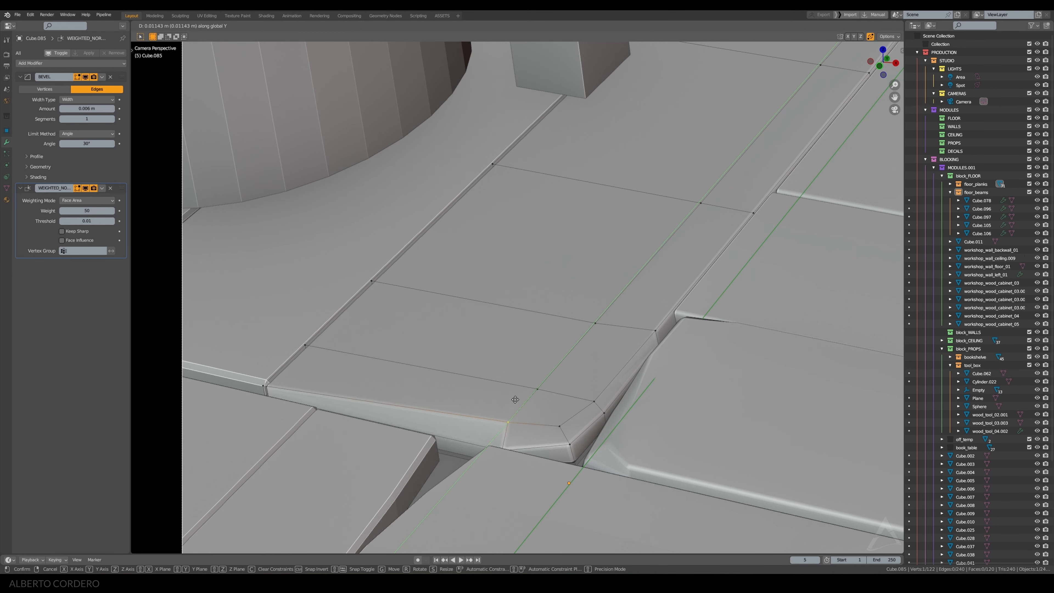
key(Escape)
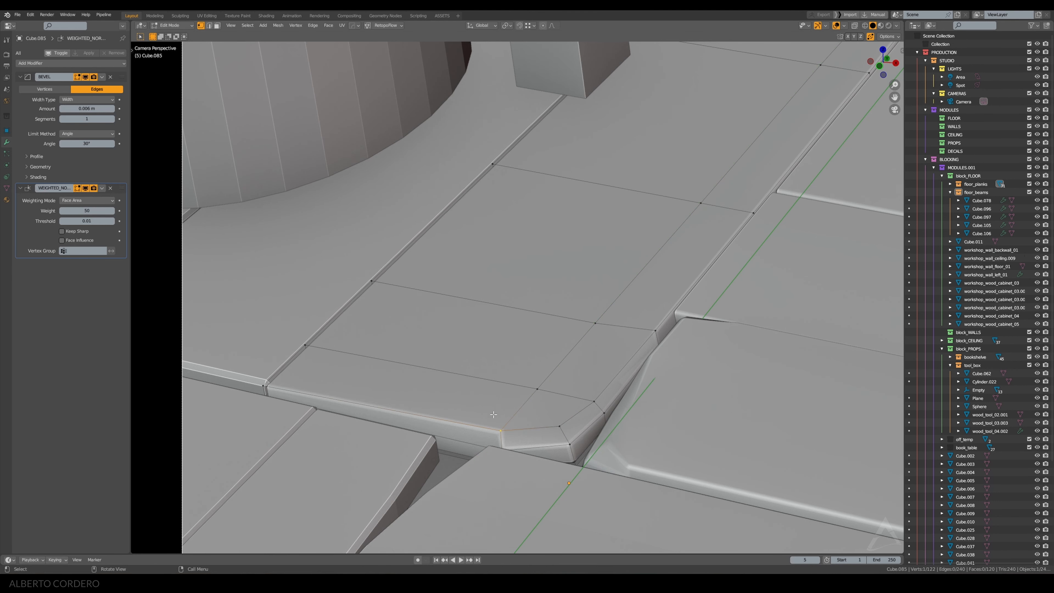
Select the front-edge vertex where the chip begins and move it slightly along Y
scroll(540, 395, down, 1)
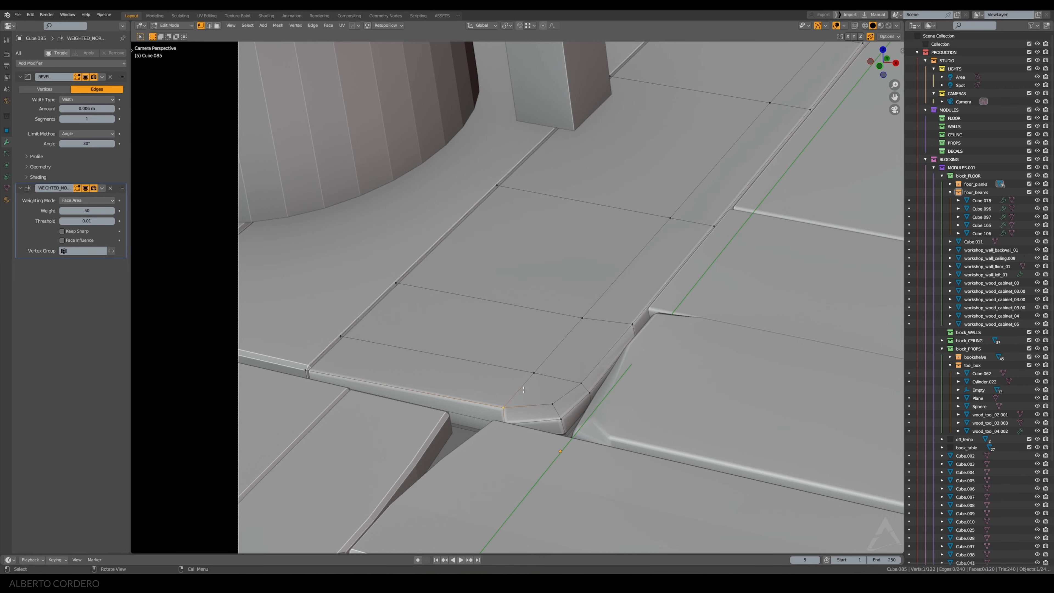
middle_drag(523, 390, 416, 403)
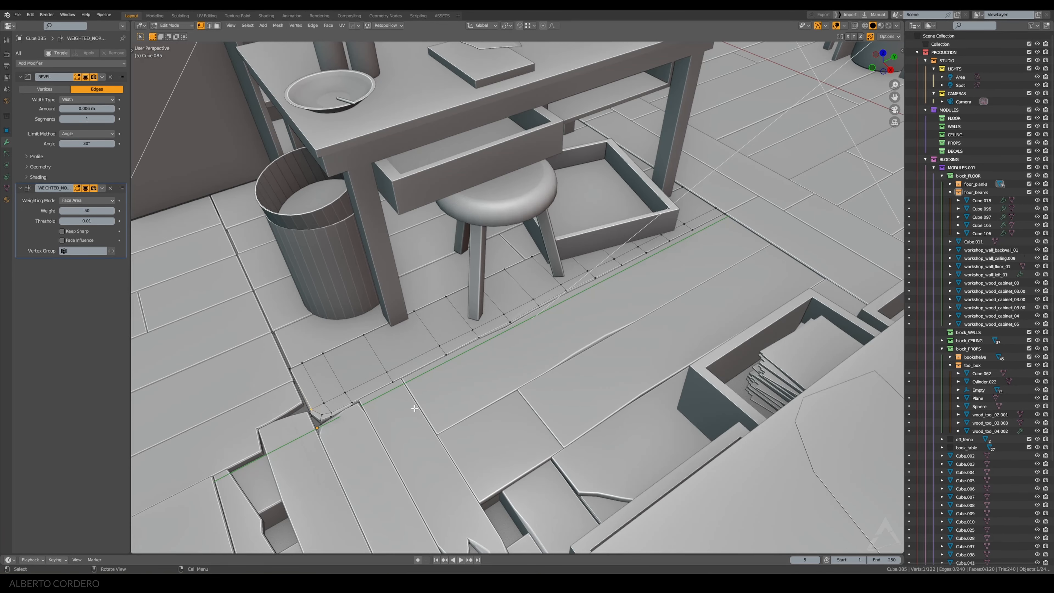
key(ctrl+l)
key(KP_Decimal)
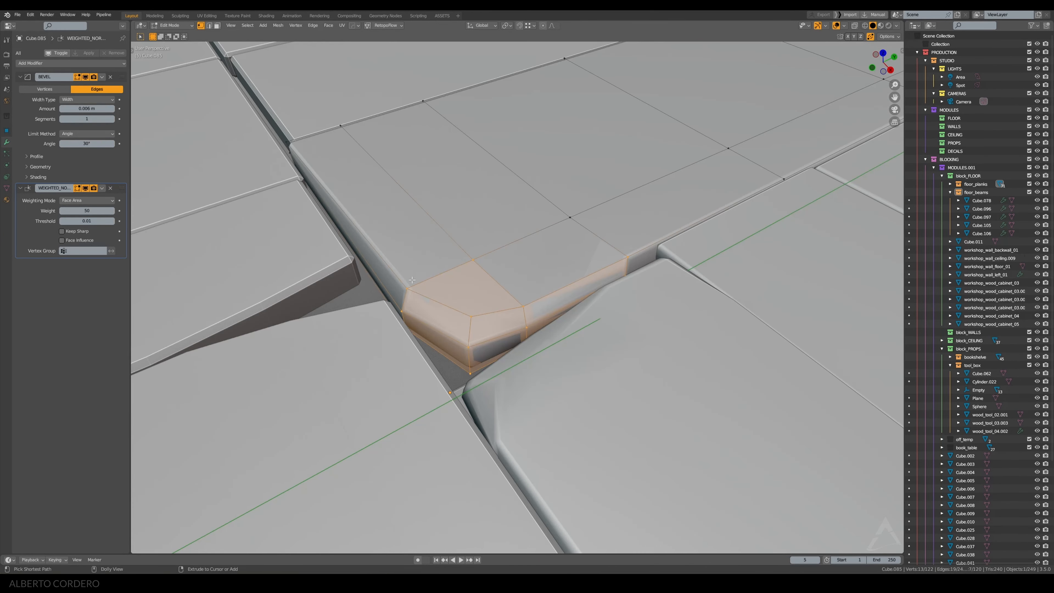
click(411, 282)
middle_drag(412, 282, 374, 317)
scroll(500, 293, up, 1)
key(g)
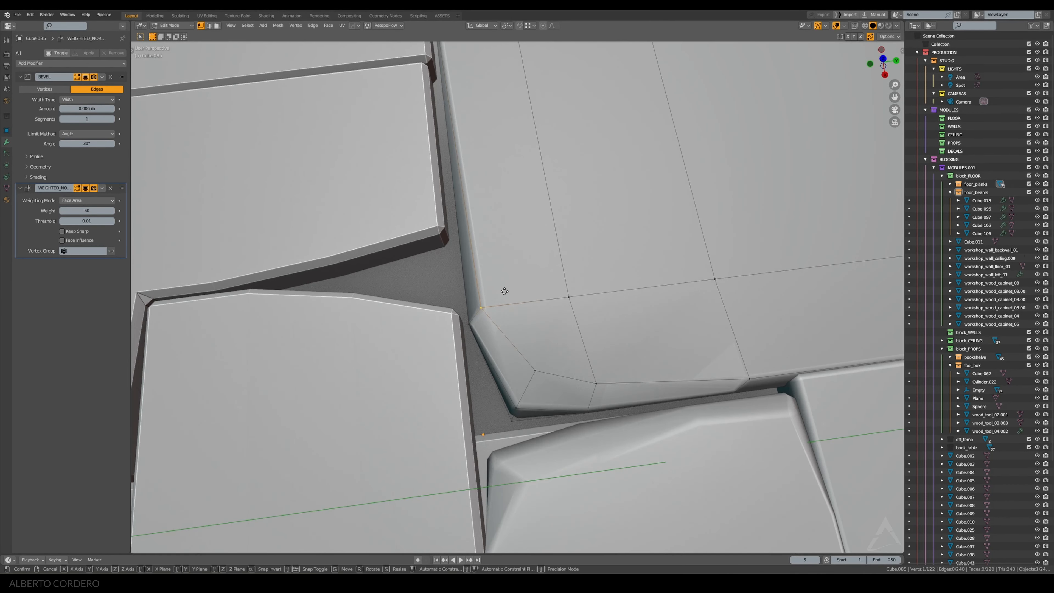
key(y)
click(491, 299)
Move the upper vertex at the tip of the chipped corner inward within the horizontal plane
middle_drag(492, 299, 564, 353)
click(557, 359)
key(g)
key(shift+z)
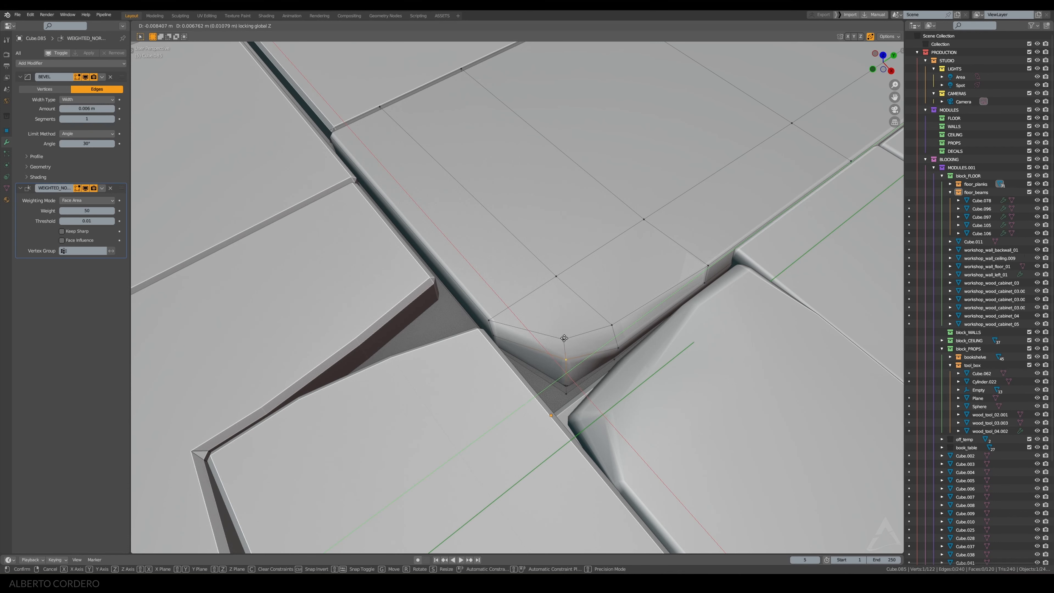
click(564, 337)
Move the seam-side vertex pairs at the two new edge loops inward within the horizontal plane
click(620, 337)
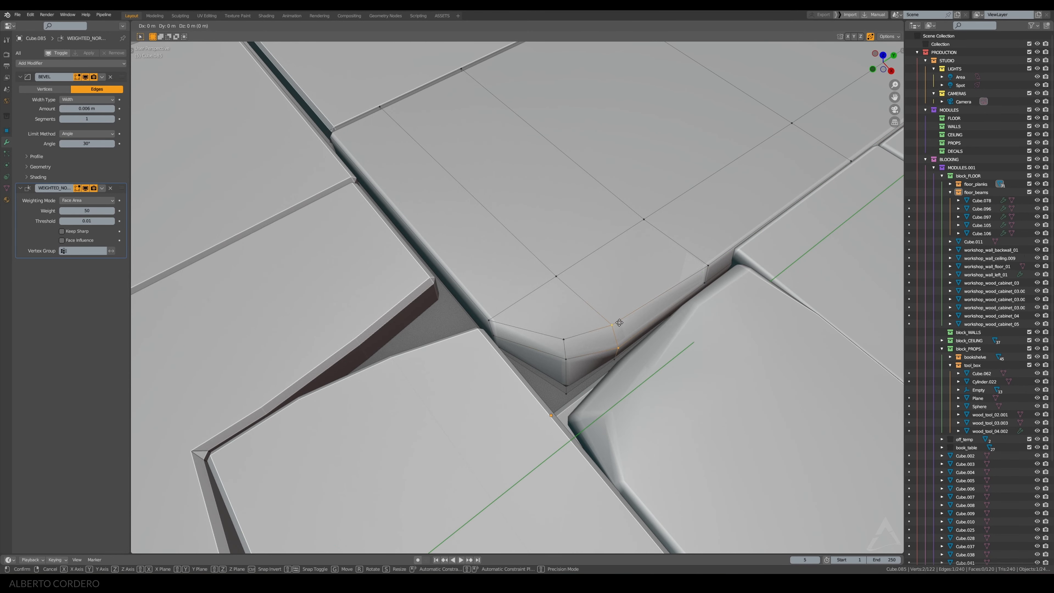
key(g)
key(shift+z)
click(706, 261)
click(700, 280)
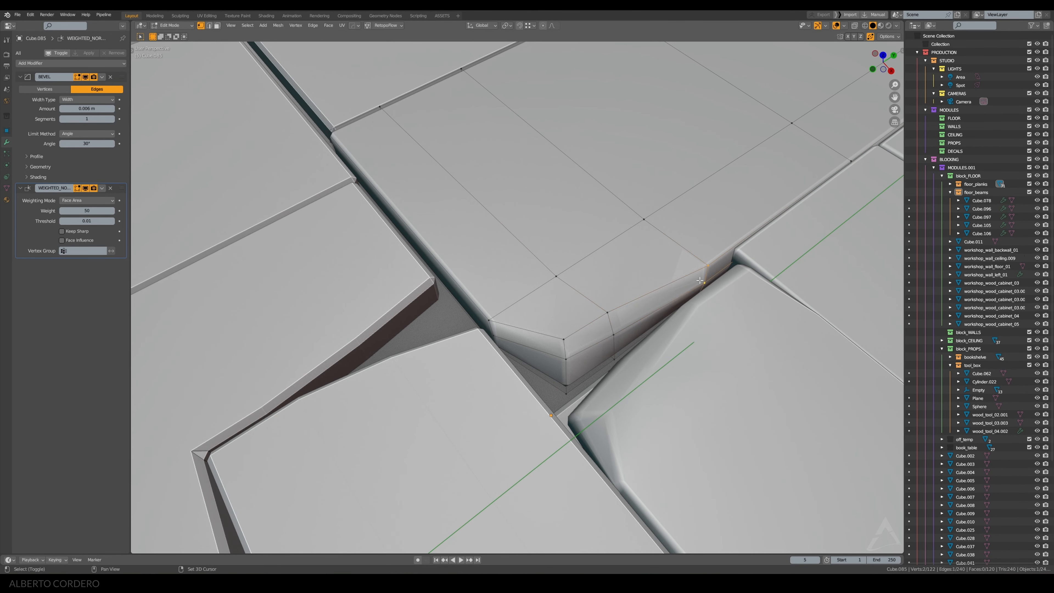
key(g)
key(shift+z)
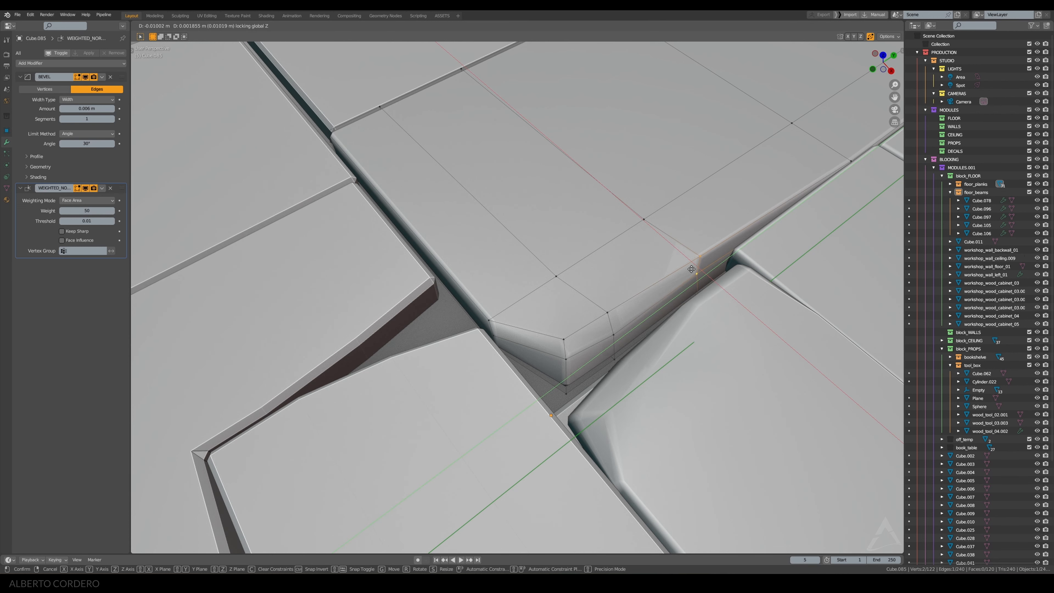
click(691, 268)
Move the top seam-side vertex of the loop farther from the corner within the horizontal plane and leave Edit Mode
click(704, 257)
key(g)
key(shift+z)
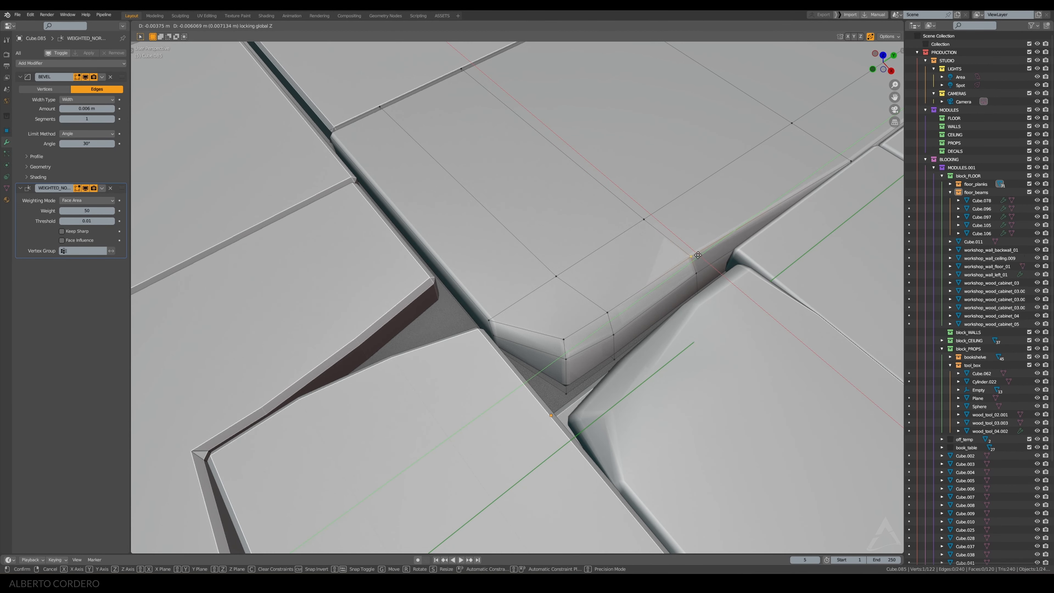
click(696, 257)
key(Tab)
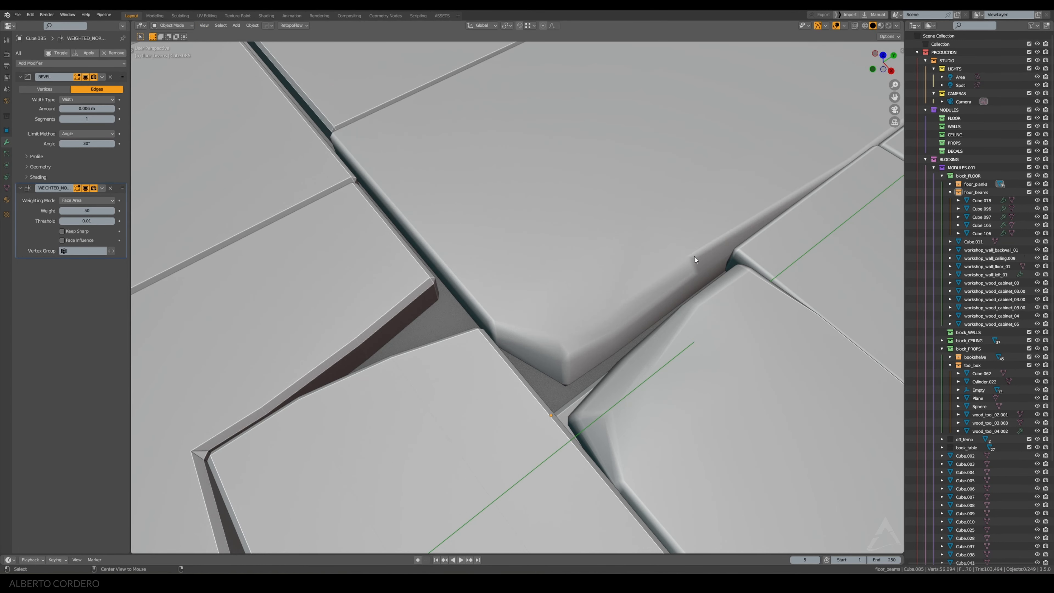
Shift that top seam vertex about 0.006 m along X and the vertex beneath it about 0.001 m
middle_drag(694, 259, 664, 249)
key(Tab)
scroll(687, 244, up, 1)
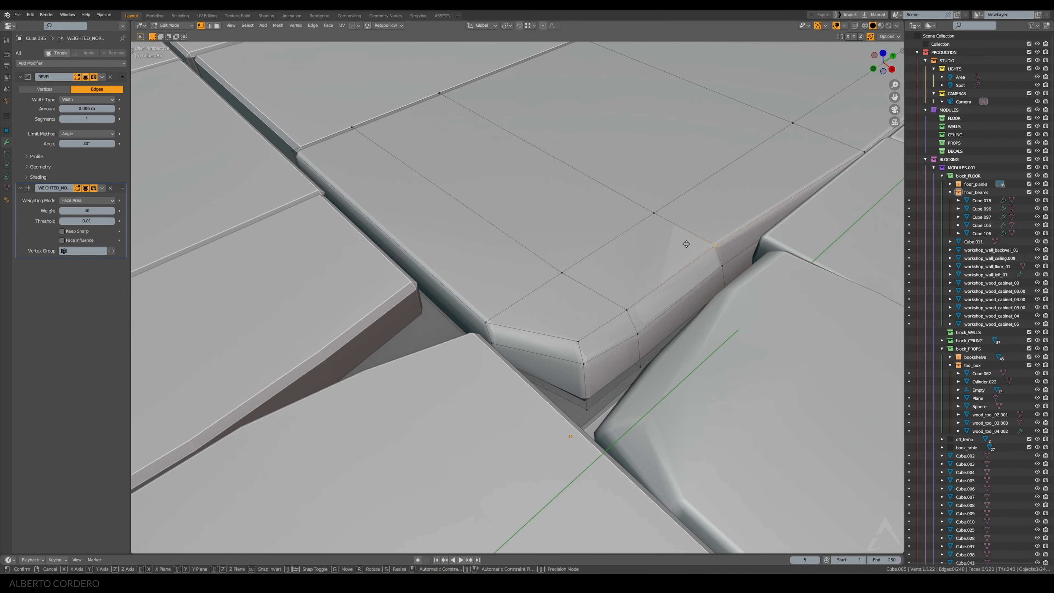
key(g)
key(x)
click(694, 246)
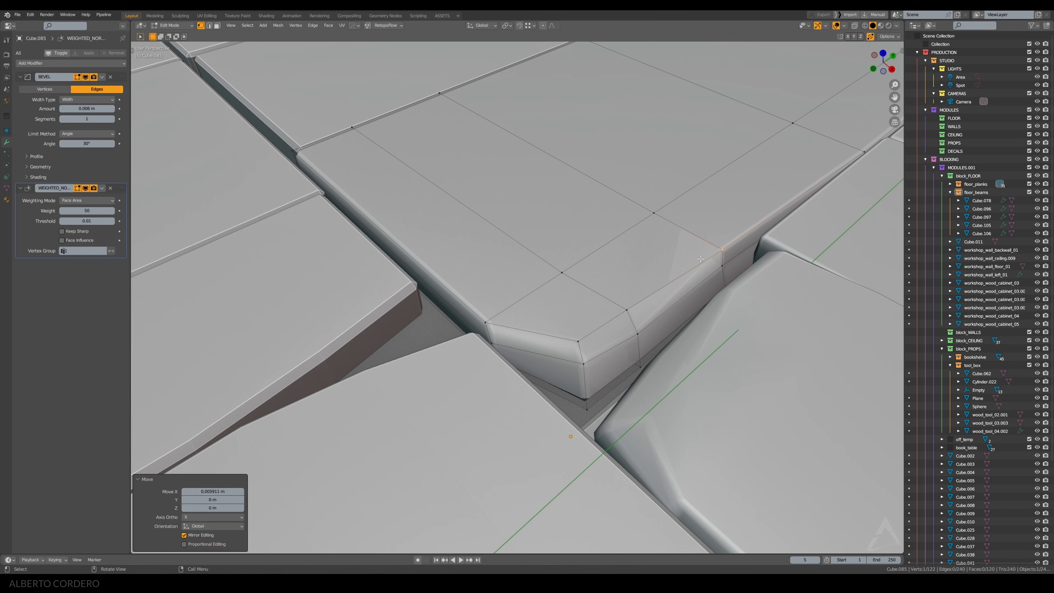
key(g)
key(x)
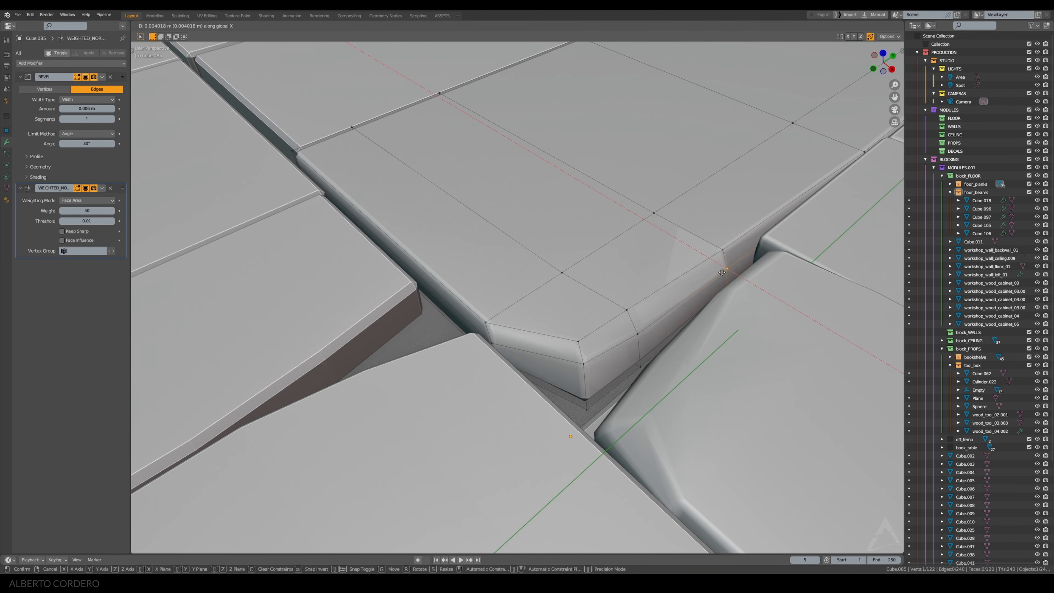
click(719, 271)
Leave Edit Mode and check the finished plank corner against the surrounding floor from the camera view
middle_drag(719, 272, 656, 236)
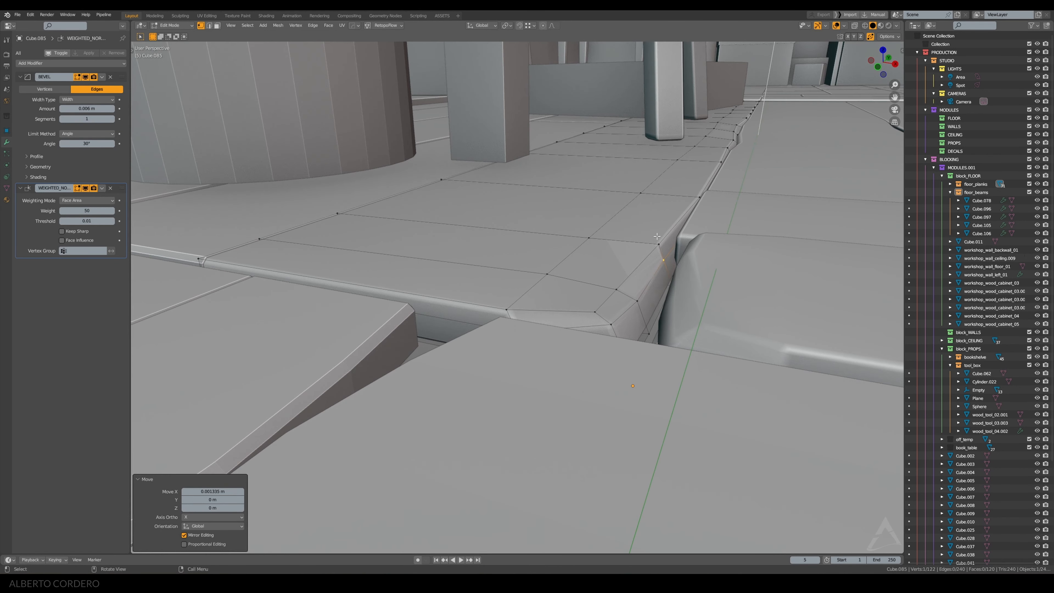
key(Tab)
key(KP_0)
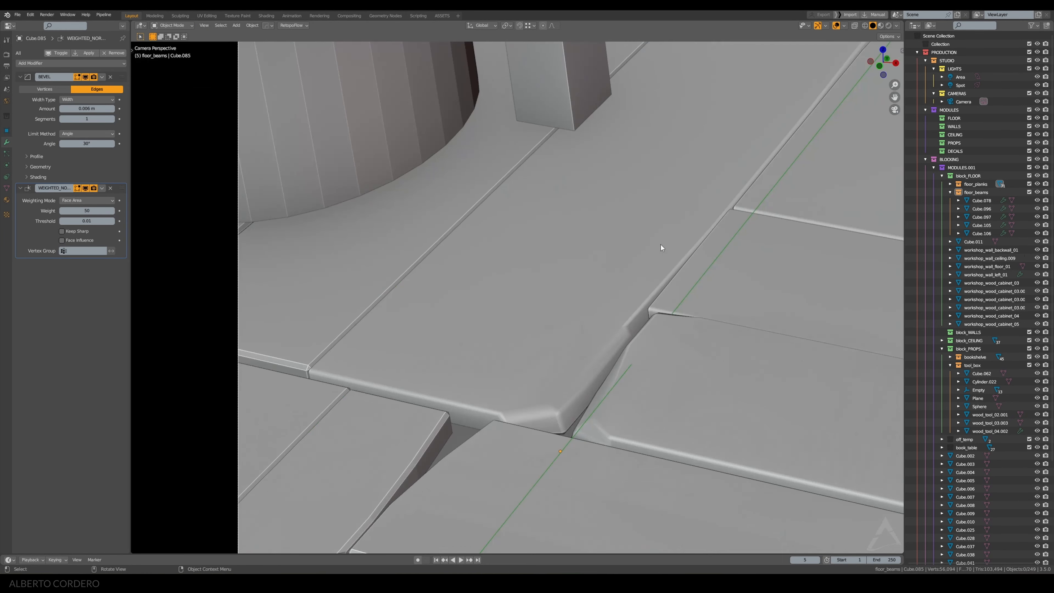
scroll(660, 245, down, 6)
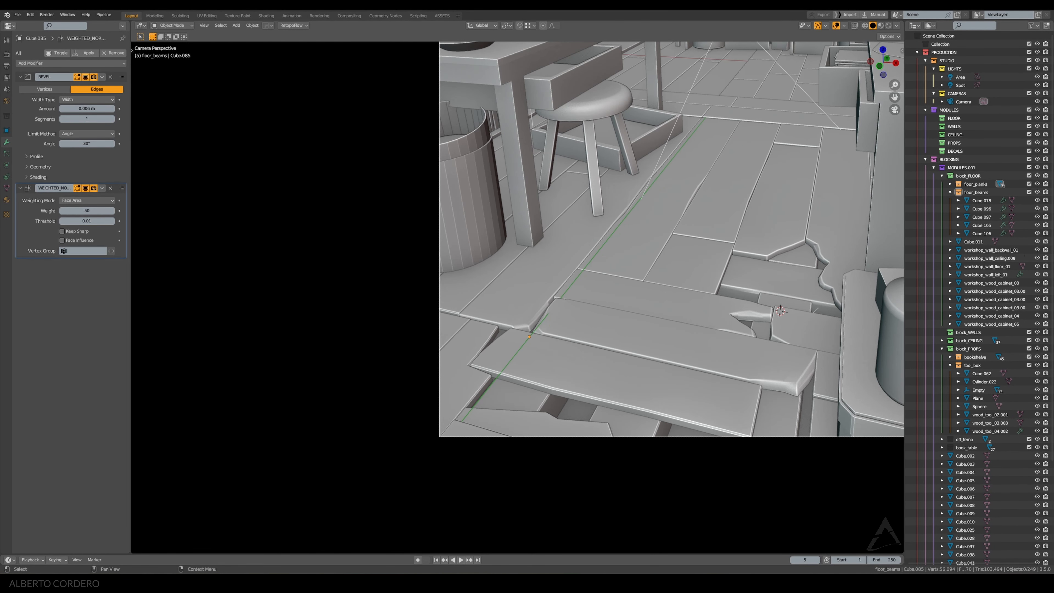
Shade the front foreground plank smooth with Auto Smooth and add a Weighted Normal modifier to it
scroll(598, 204, down, 3)
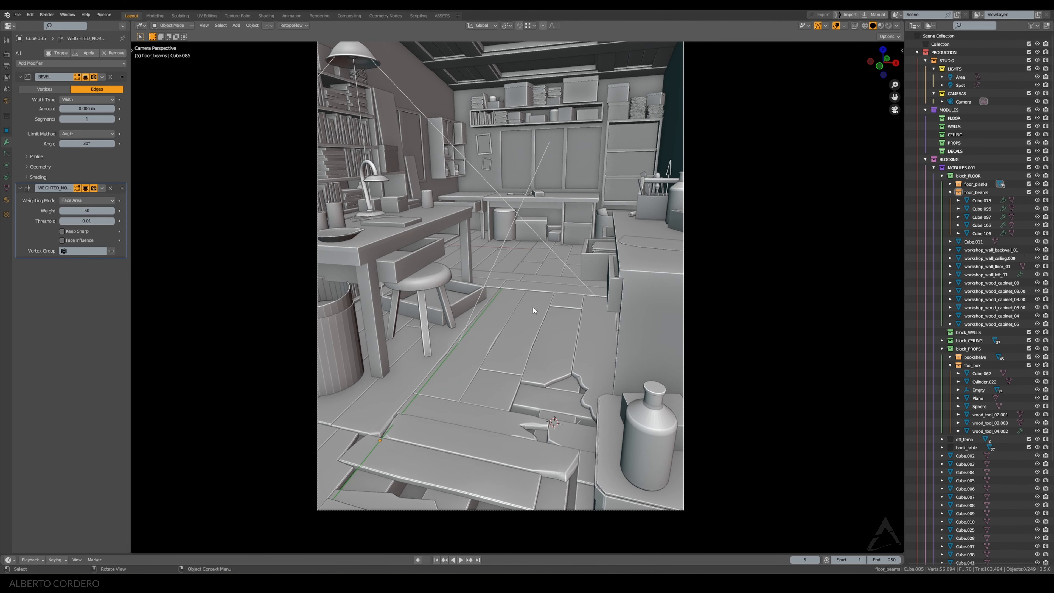
mouse_move(527, 288)
shift+middle_down()
mouse_move(508, 302)
mouse_move(513, 289)
shift+middle_up()
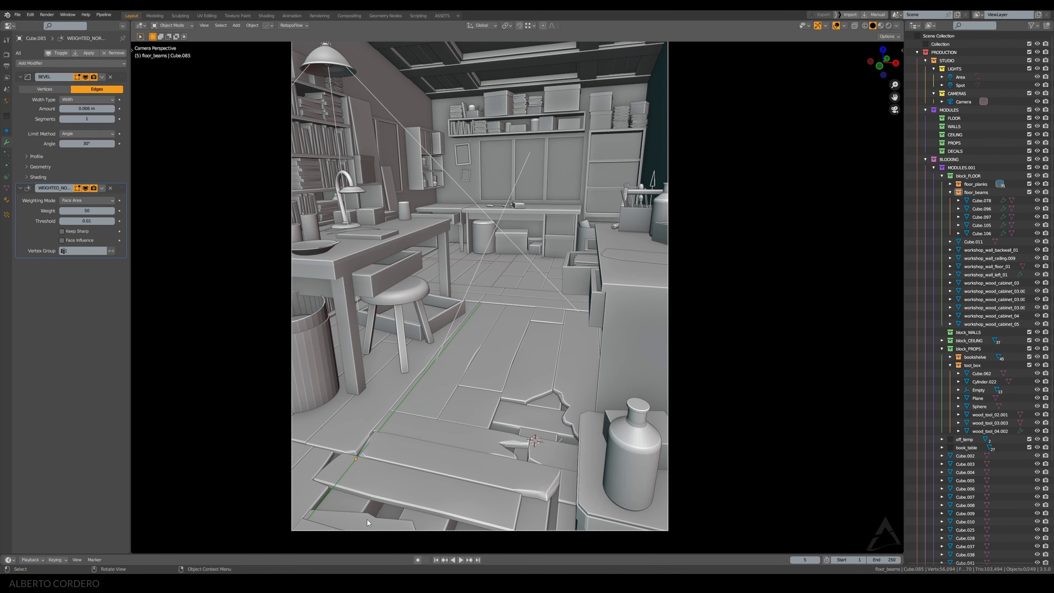
click(392, 466)
shift+middle_drag(402, 468, 467, 314)
scroll(468, 314, up, 2)
click(436, 314)
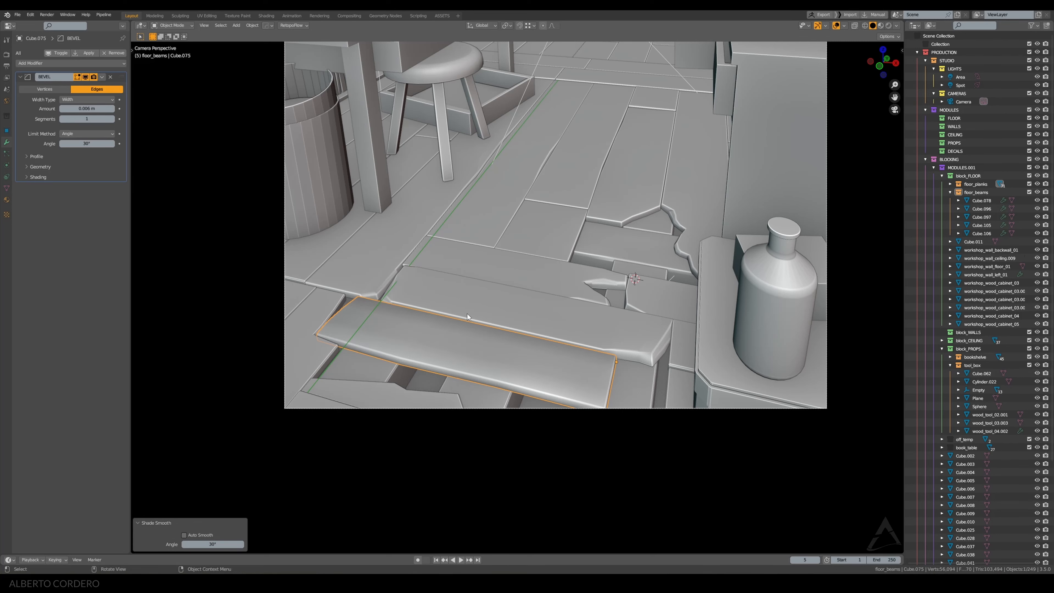
key(q)
click(451, 389)
key(q)
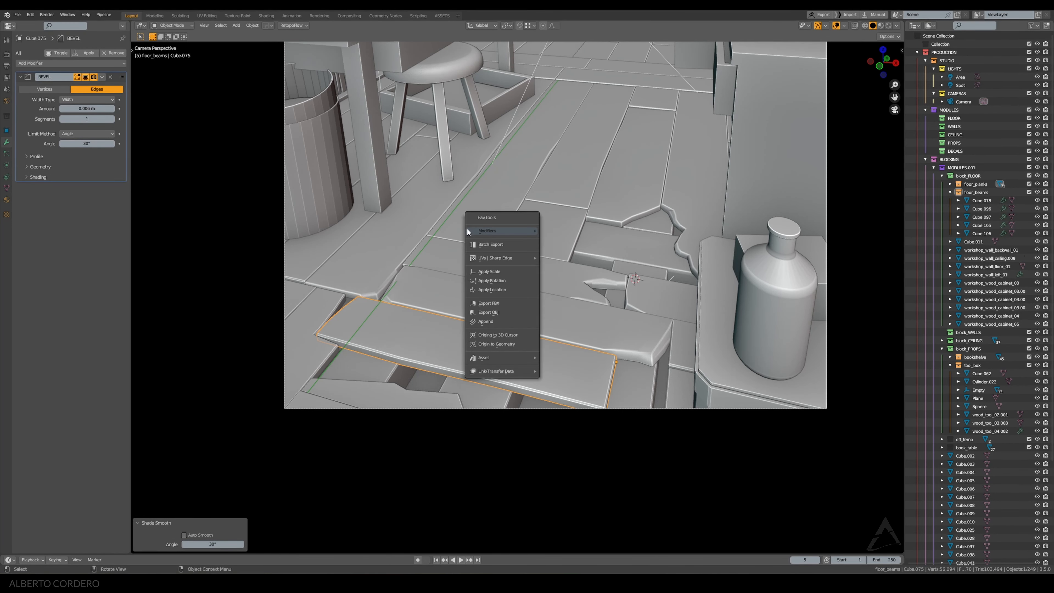
mouse_move(482, 230)
click(565, 294)
Cut three crosswise and two lengthwise edge loops into the front plank in Edit Mode
key(KP_Decimal)
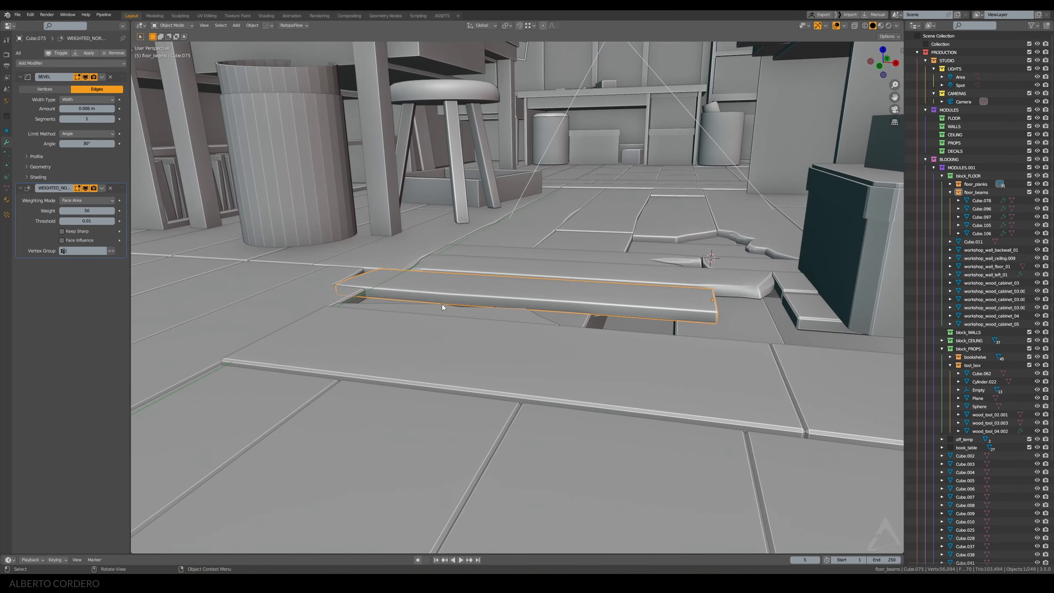
middle_drag(509, 264, 498, 305)
key(Tab)
key(ctrl+r)
click(479, 301)
click(478, 299)
click(477, 306)
scroll(480, 307, up, 1)
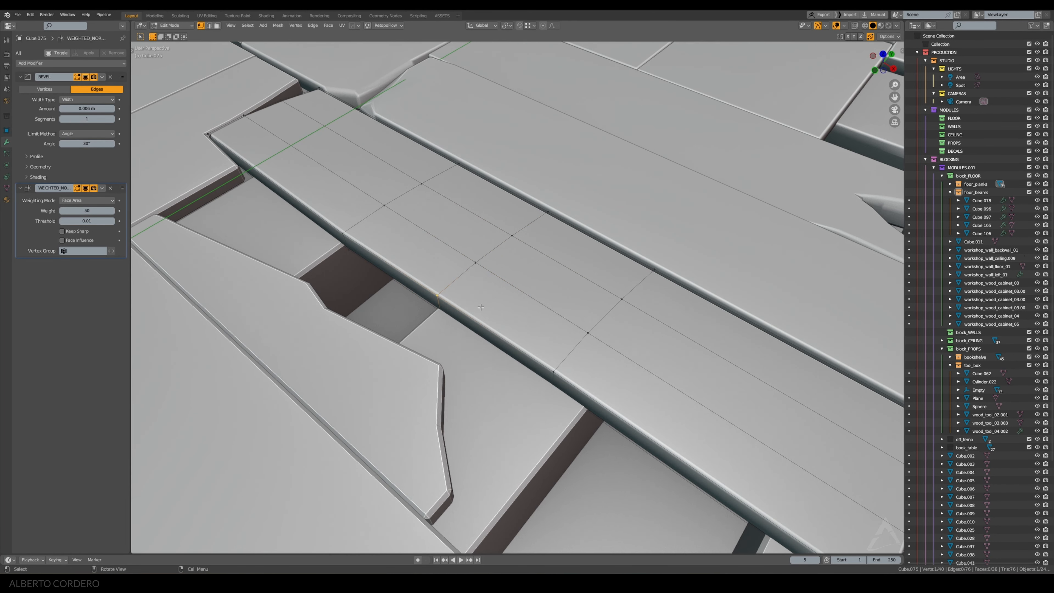
Move the front-edge vertex of the plank's middle crosswise loop about 0.011 m along Y
alt+click(438, 291)
key(g)
key(y)
click(439, 294)
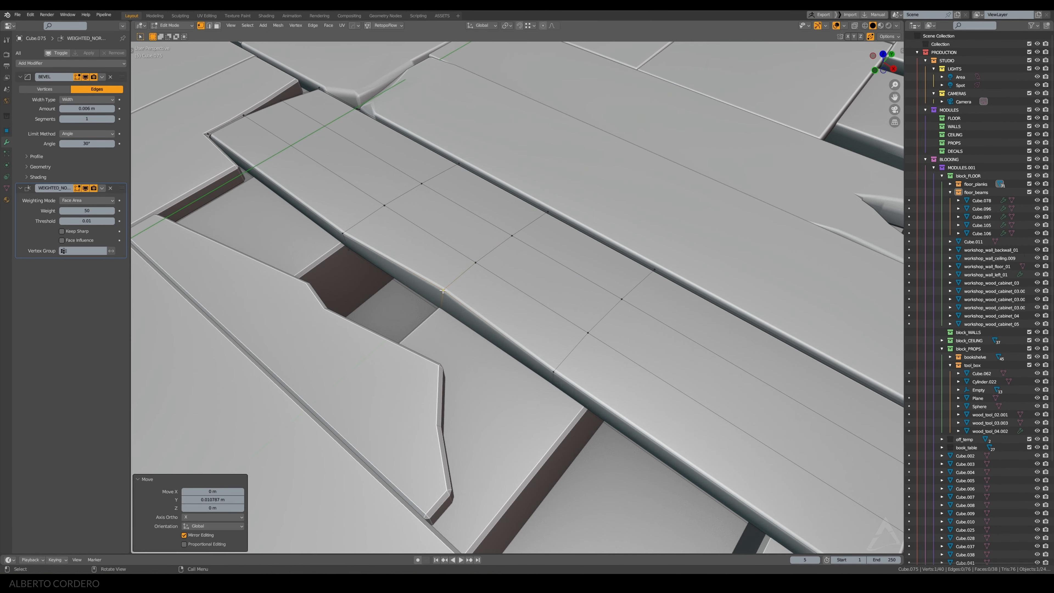
Add an edge loop around the plank's thickness and move two upper front-edge vertices about 0.007 m along Y
click(448, 291)
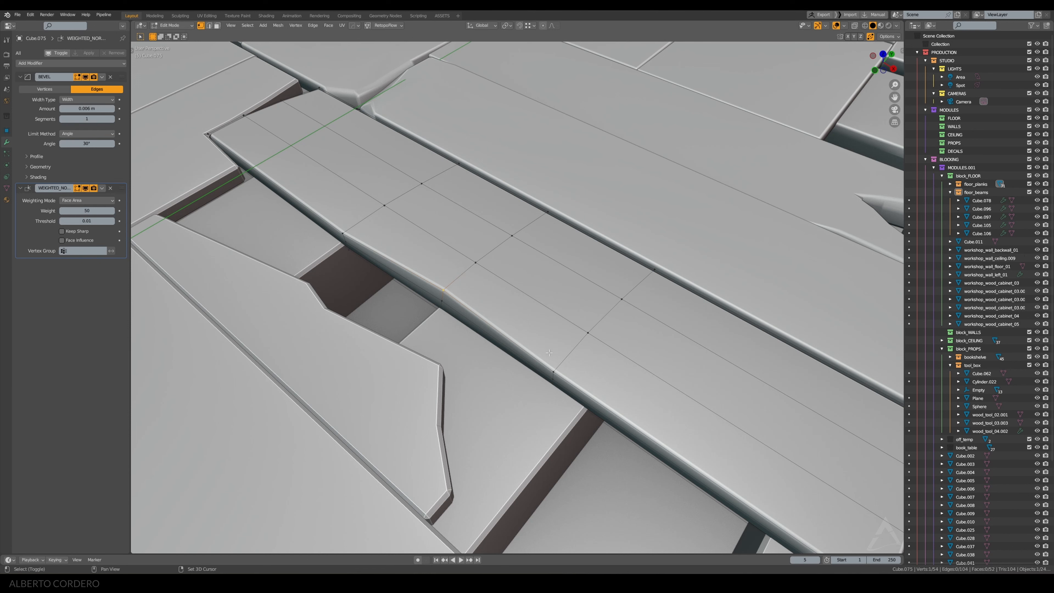
key(g)
key(y)
click(557, 329)
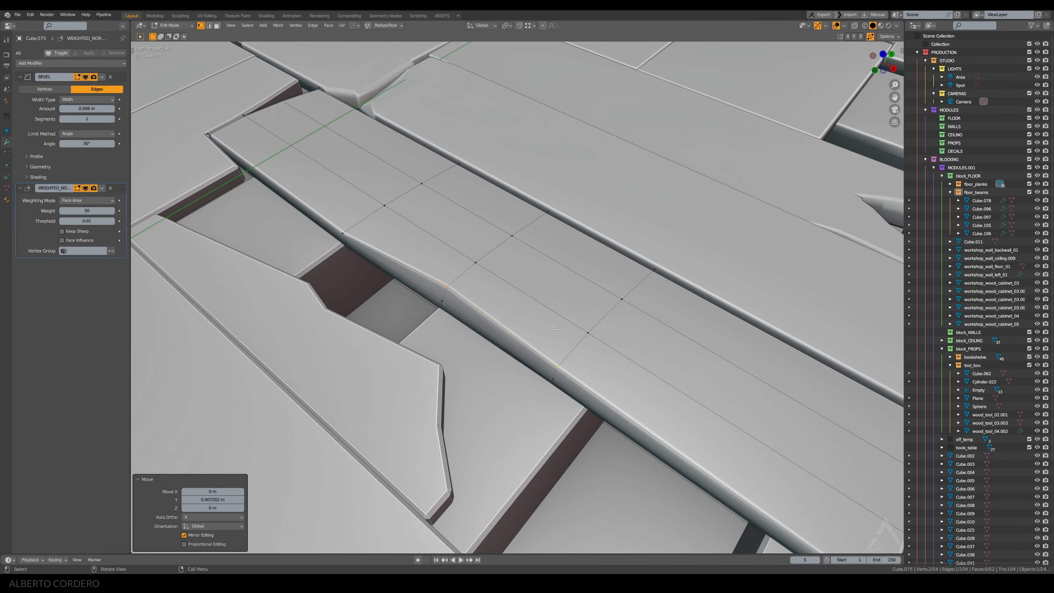
Cut a crosswise loop beside the dented edge, move its front-edge vertices about -0.006 m along Y and return to the camera view in Object Mode
middle_drag(557, 328, 504, 322)
key(ctrl+r)
click(473, 306)
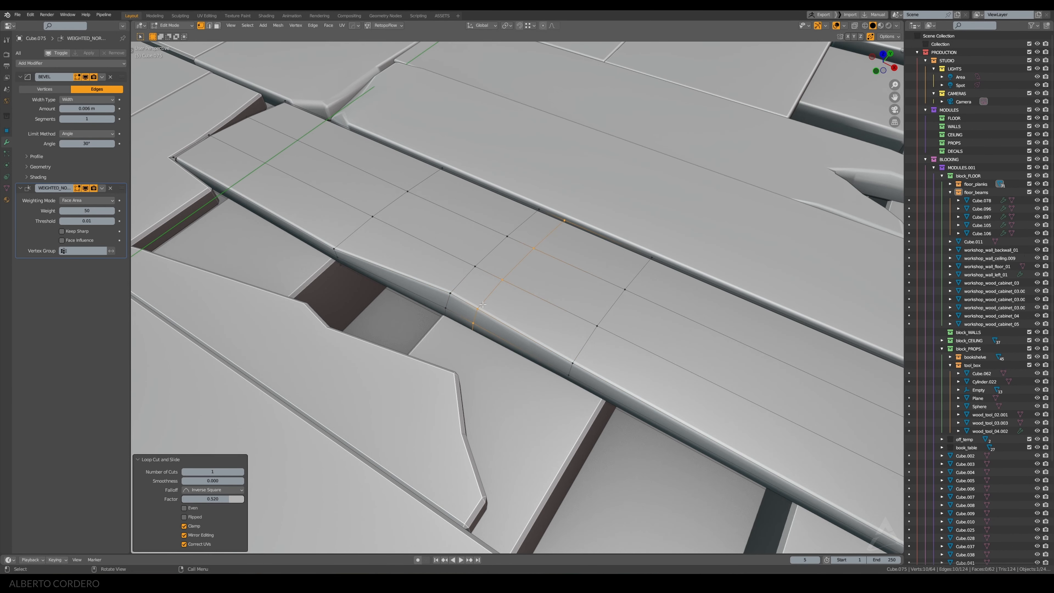
click(472, 332)
key(g)
key(y)
click(481, 303)
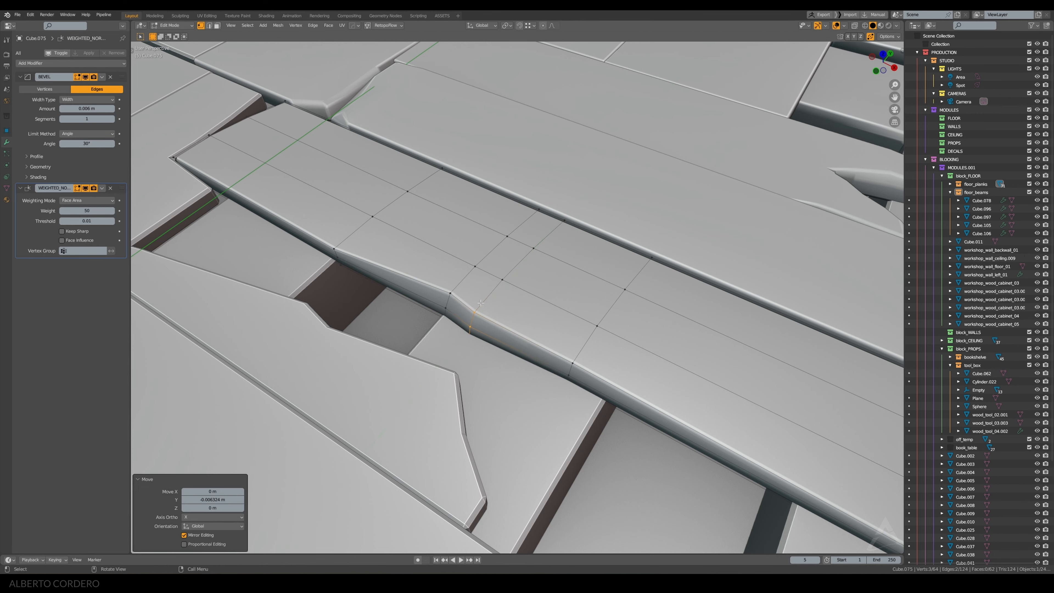
key(Tab)
key(alt+a)
scroll(512, 305, down, 5)
key(KP_0)
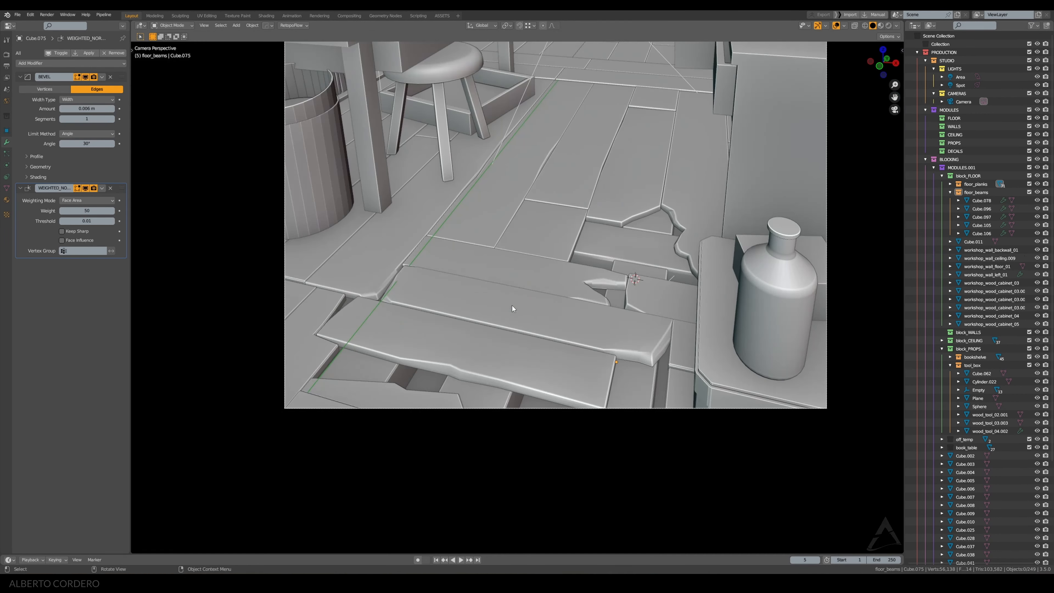
Move the front corner vertices at the plank's end nearest the bottle inward along X
scroll(534, 250, up, 10)
key(Tab)
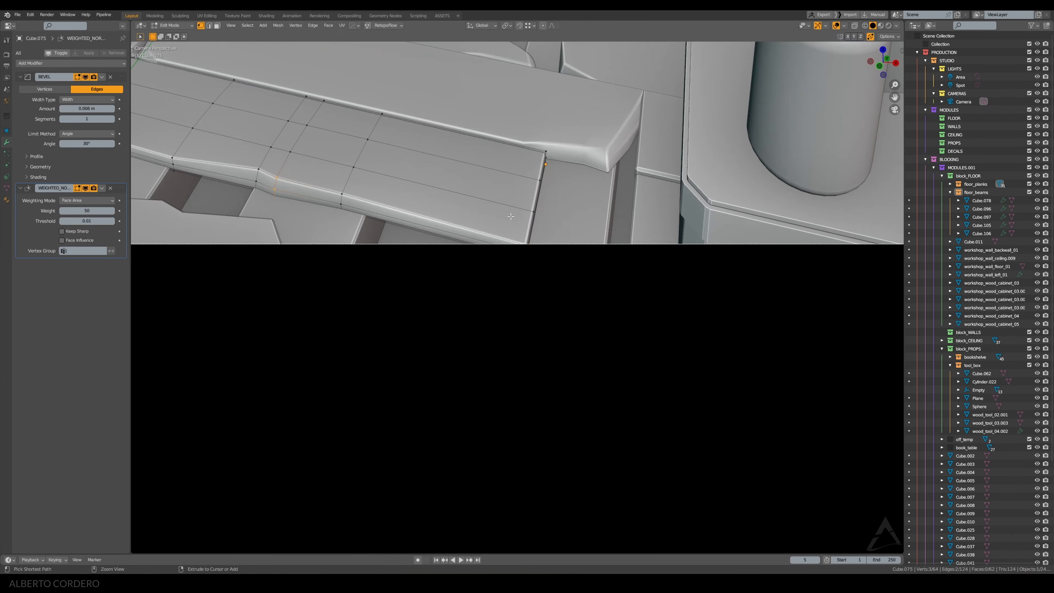
key(g)
key(x)
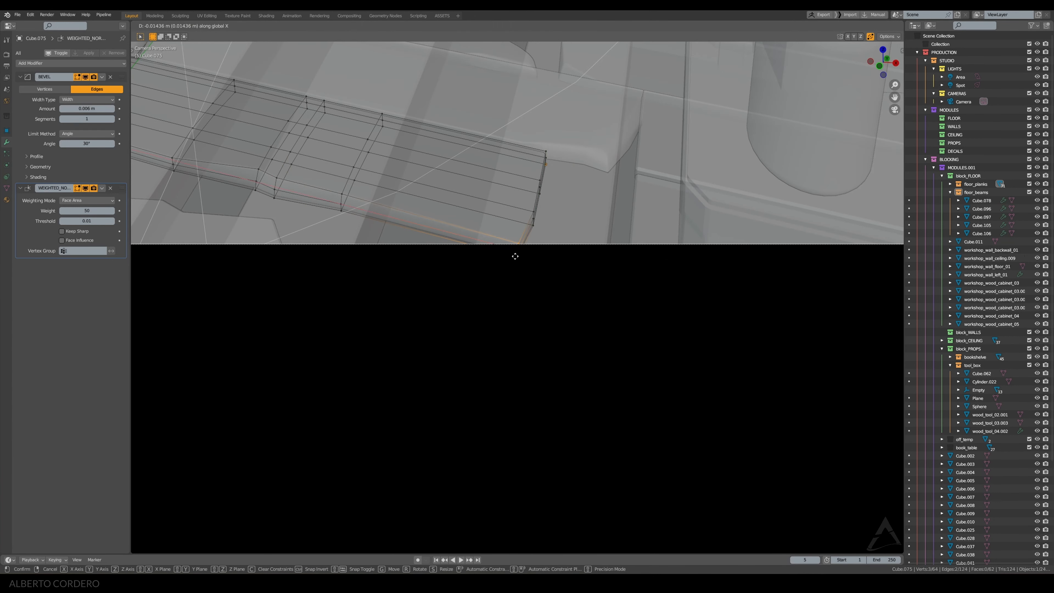
click(506, 253)
Move that corner together with the adjacent end vertices about 0.025 m inward along X and check the plank from the camera view
alt+shift+click(541, 206)
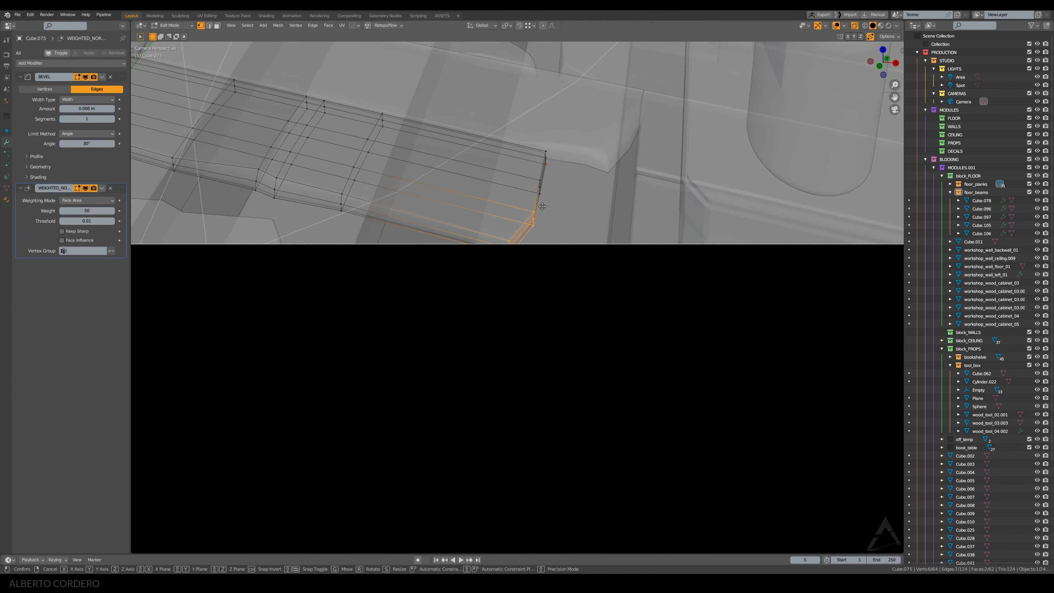
key(g)
key(x)
click(530, 200)
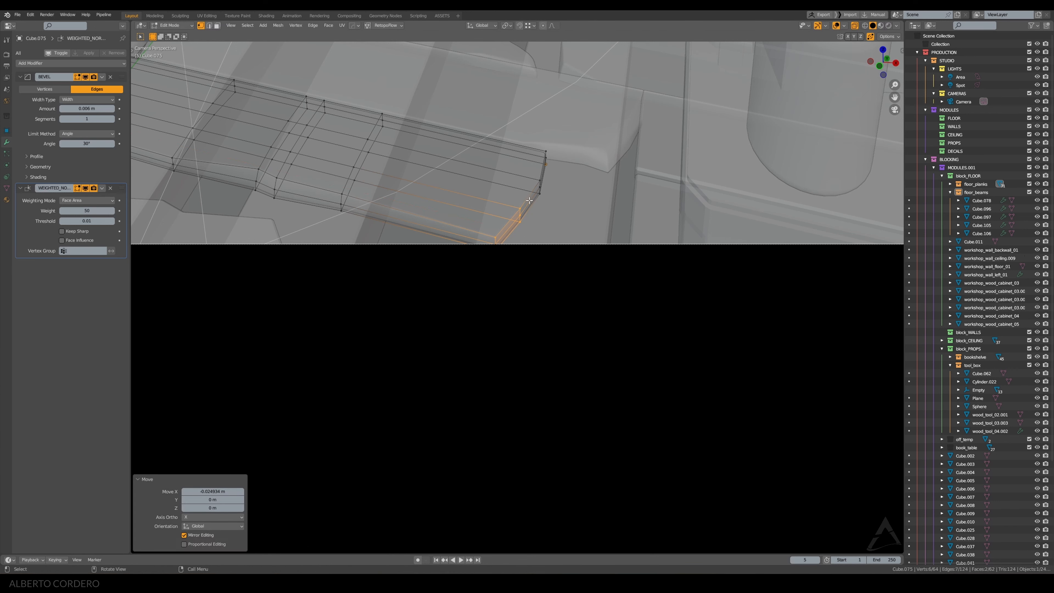
key(Tab)
scroll(547, 183, down, 8)
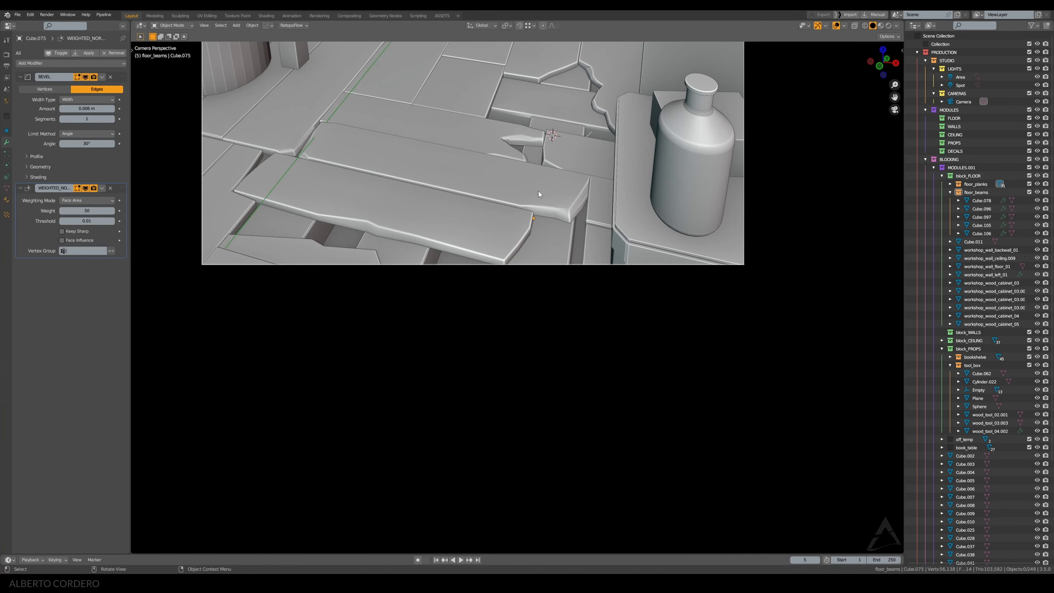
scroll(538, 191, down, 1)
shift+middle_drag(513, 148, 516, 273)
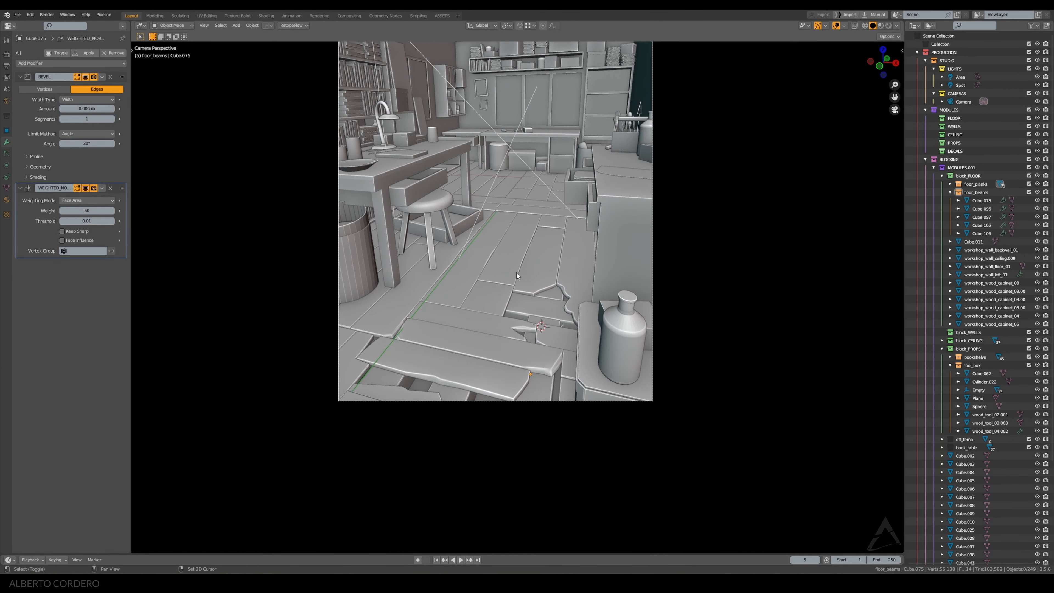
scroll(513, 214, up, 1)
shift+middle_drag(509, 187, 505, 297)
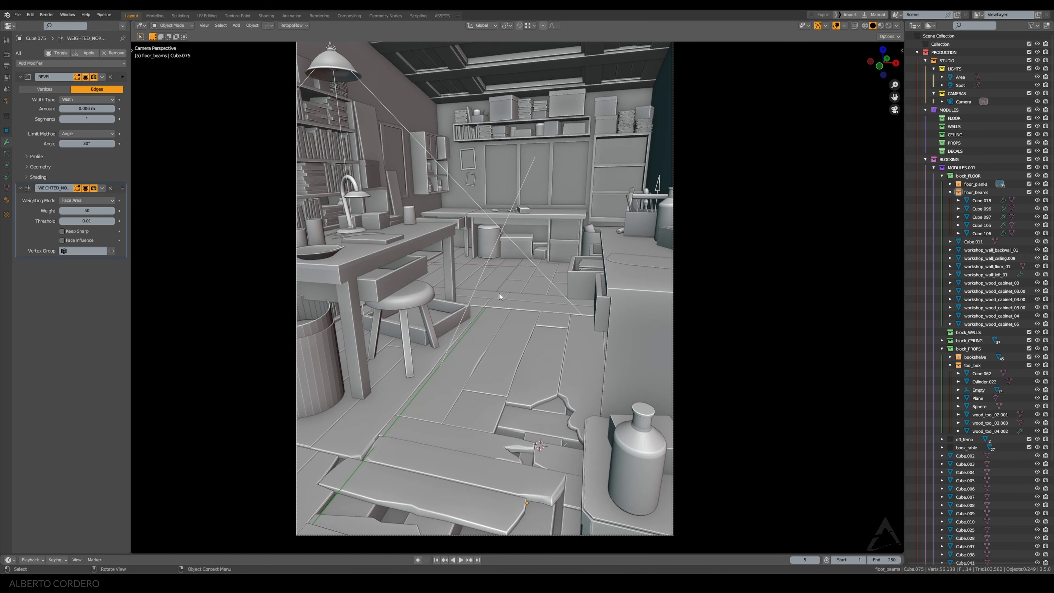
Enter Edit Mode on the crosswise floor plank Cube.087 beyond the stool and cut a crosswise edge loop toward its exposed end
click(506, 298)
key(KP_Decimal)
middle_drag(514, 327, 534, 351)
shift+middle_drag(357, 253, 563, 284)
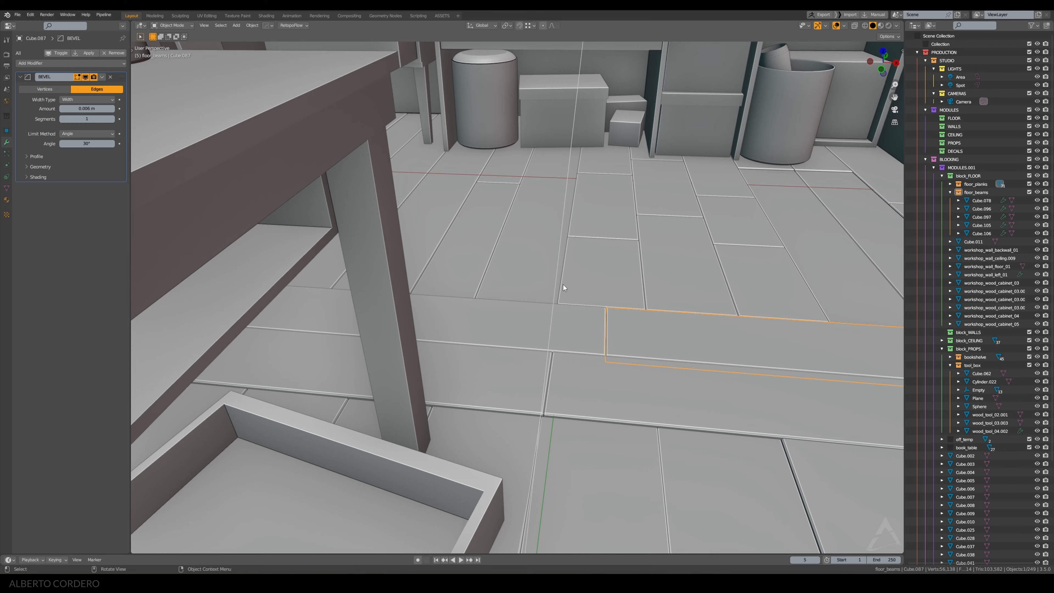
middle_drag(563, 283, 547, 301)
shift+middle_drag(628, 339, 514, 264)
key(Tab)
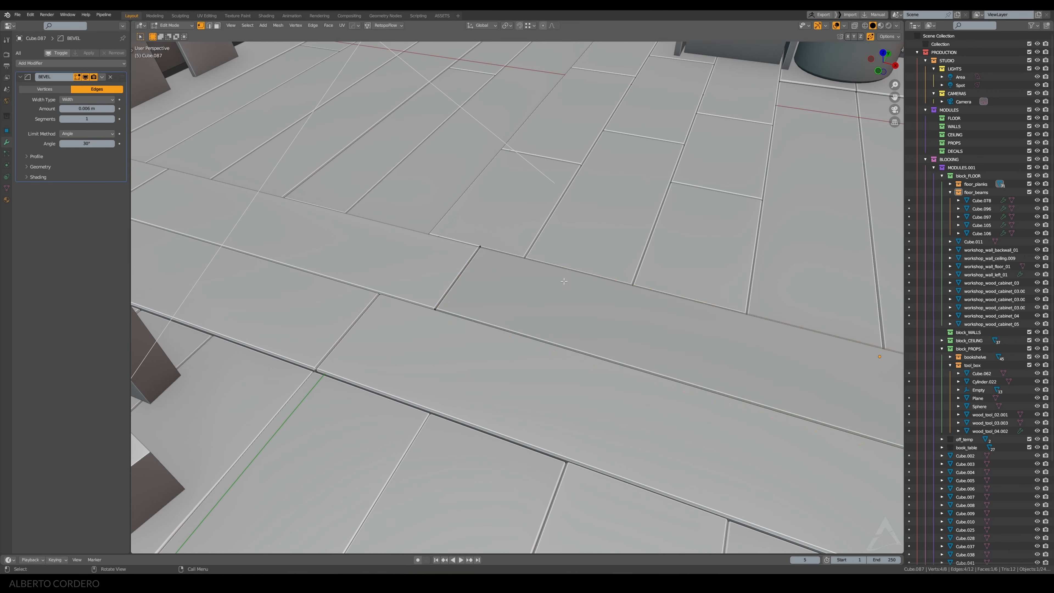
scroll(564, 281, down, 3)
key(ctrl+r)
click(684, 321)
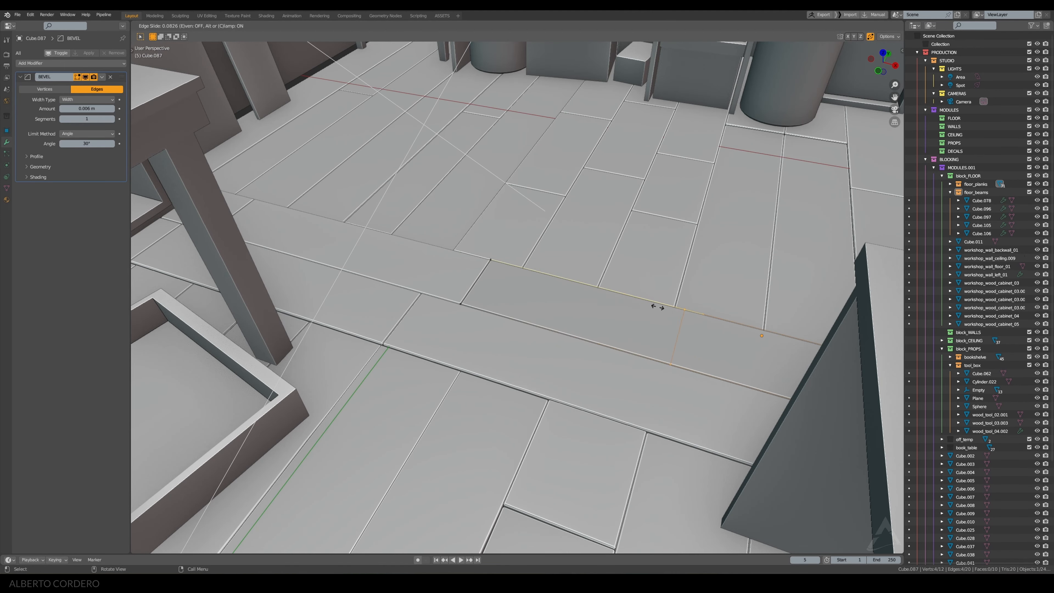
click(575, 284)
Cut a second crosswise loop closer to the plank's end and a lengthwise loop near its front seam
key(ctrl+r)
click(531, 275)
click(513, 273)
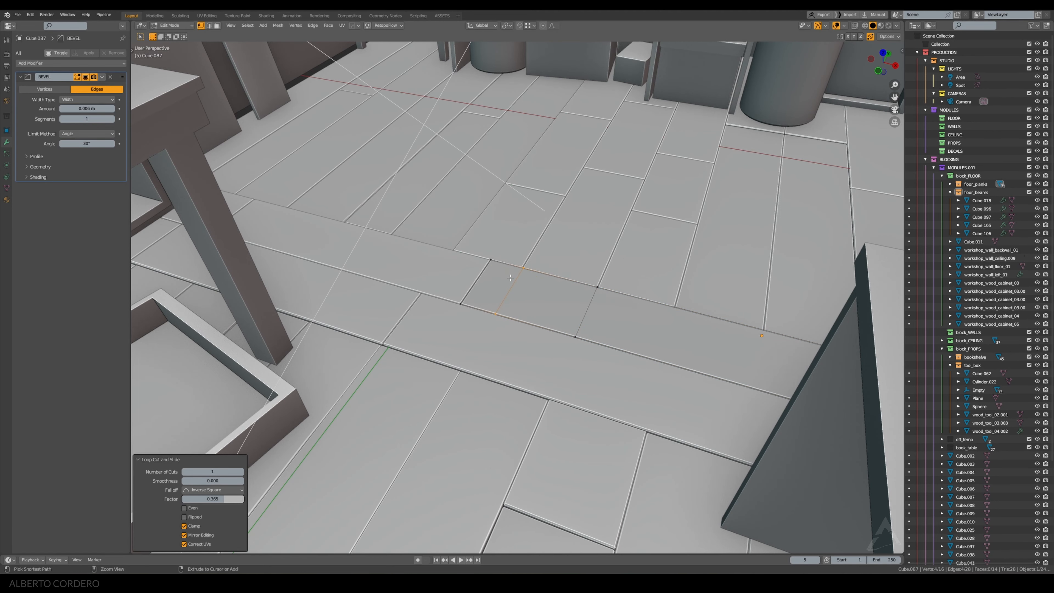
key(ctrl+r)
click(508, 286)
click(507, 294)
Cut an edge loop around the plank's thickness just below its top surface
scroll(510, 297, up, 2)
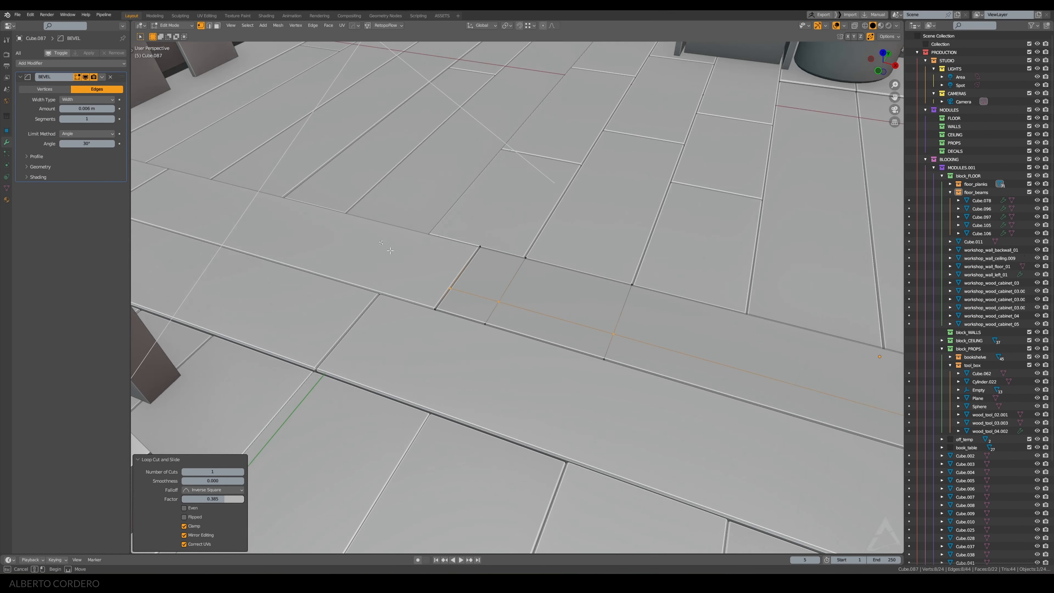
drag(426, 224, 556, 349)
key(KP_Decimal)
middle_drag(556, 351, 554, 330)
click(311, 358)
scroll(415, 353, down, 1)
key(alt+z)
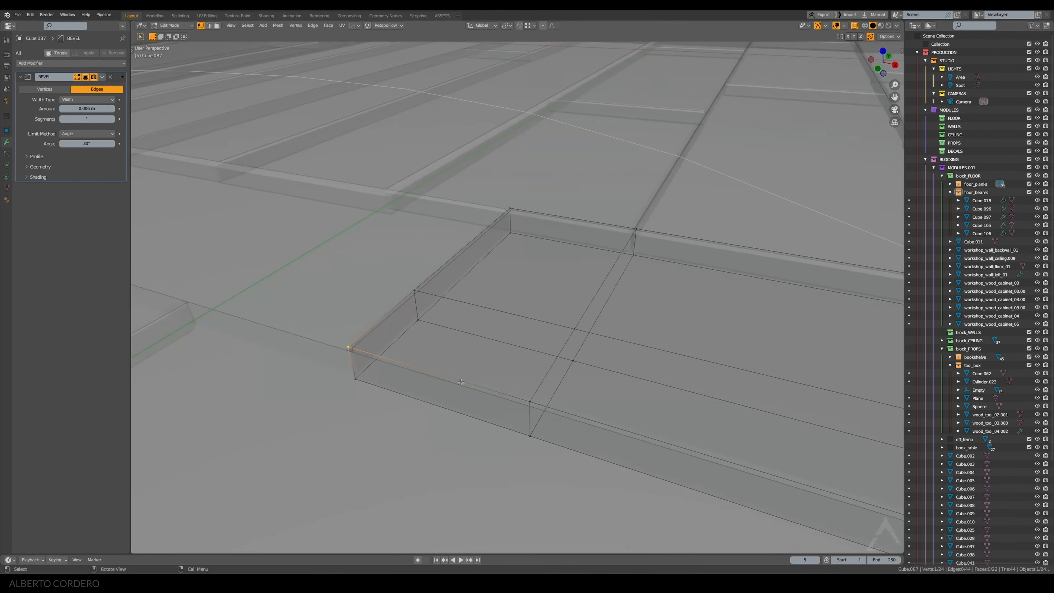
middle_drag(461, 381, 456, 371)
key(ctrl+r)
click(521, 406)
click(520, 405)
Move the top corner vertex and the neighbouring top seam vertex inward within the horizontal plane and leave Edit Mode
click(519, 391)
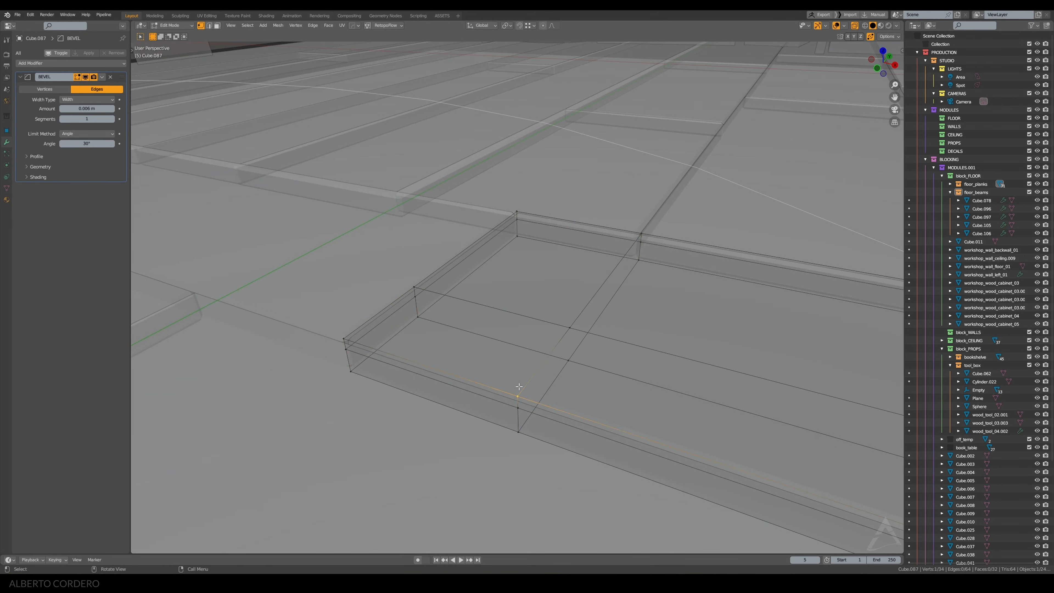
key(alt+z)
shift+click(350, 340)
middle_drag(450, 325, 454, 334)
key(g)
key(shift+z)
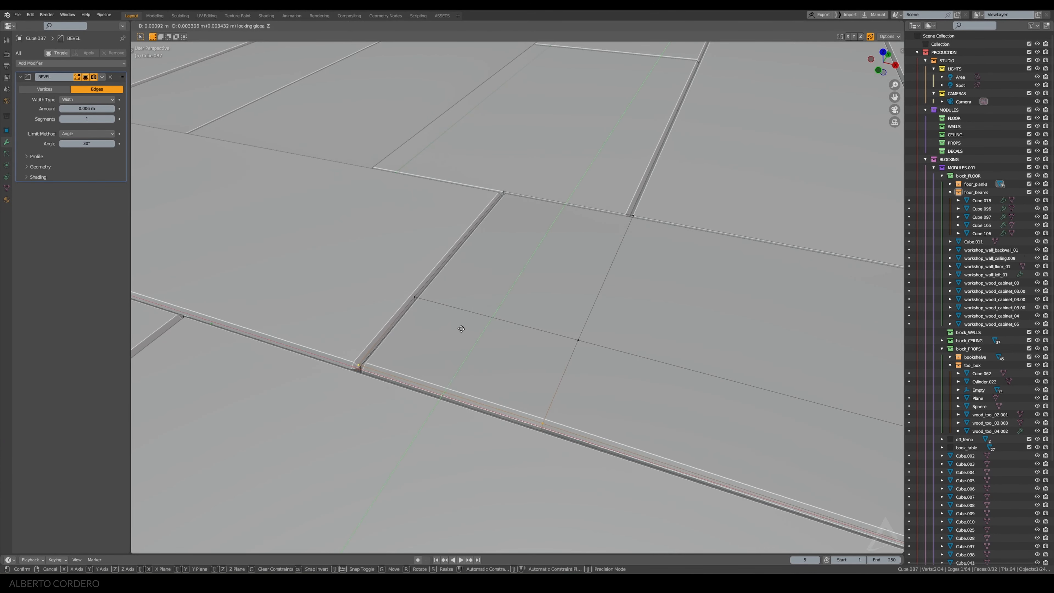
click(468, 324)
key(Tab)
Shade plank Cube.087 smooth with Auto Smooth and add a Weighted Normal modifier
right_click(579, 330)
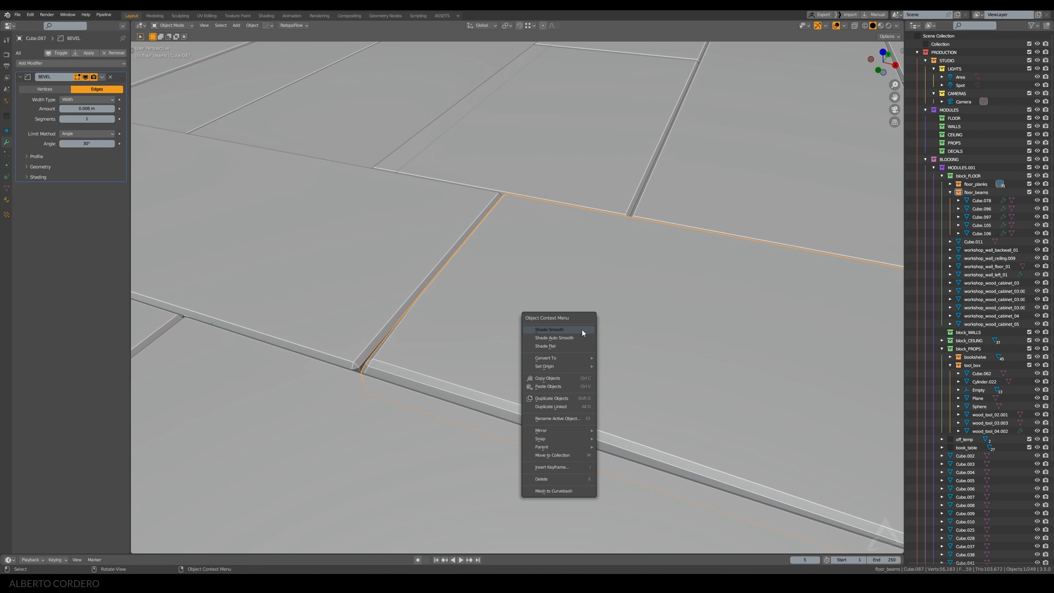
click(579, 334)
right_click(580, 330)
ctrl+shift+right_click(488, 284)
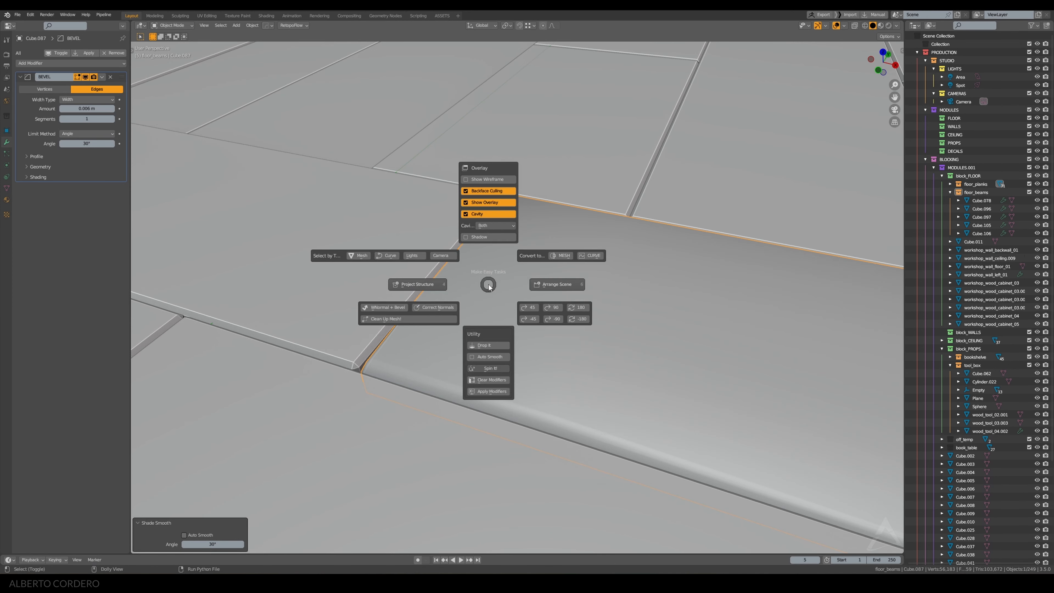
click(479, 357)
key(q)
mouse_move(589, 276)
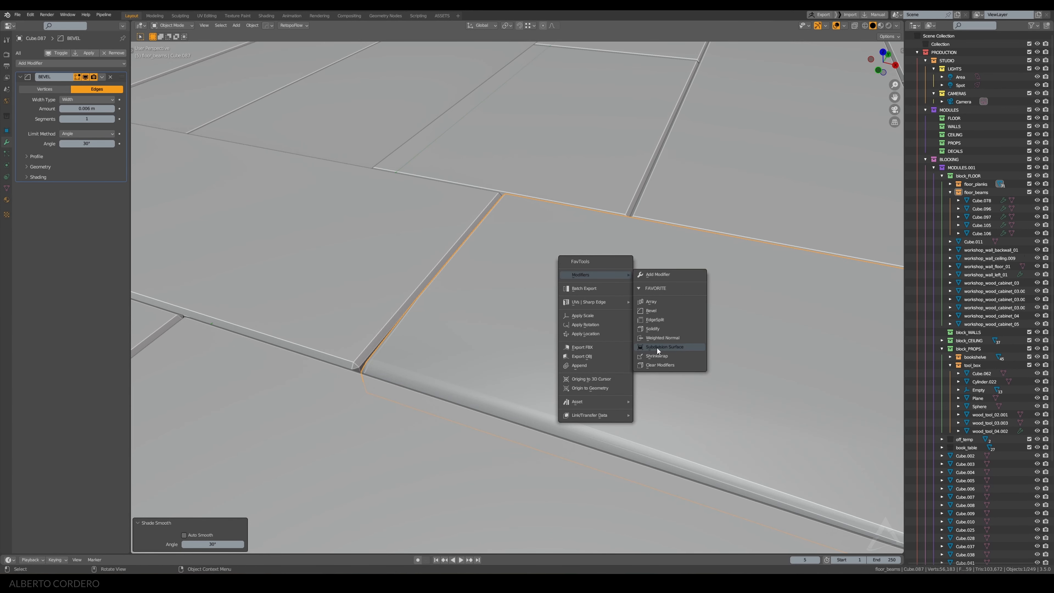
click(658, 338)
From the top view, move the plank's seam-side corner vertices about 0.007 m along X and 0.013 m along Y
key(Tab)
scroll(545, 308, up, 5)
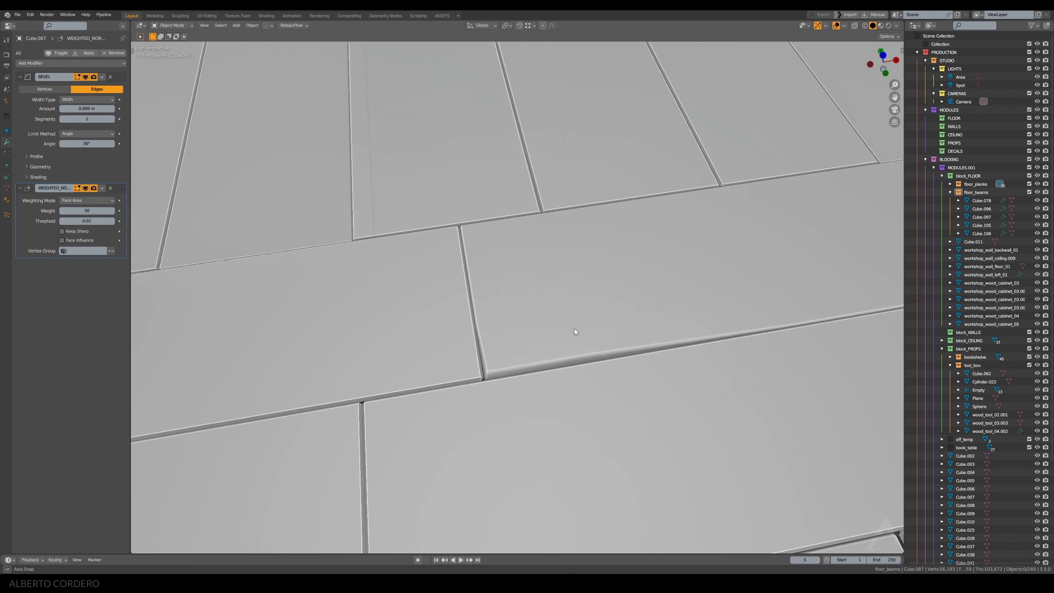
key(KP_7)
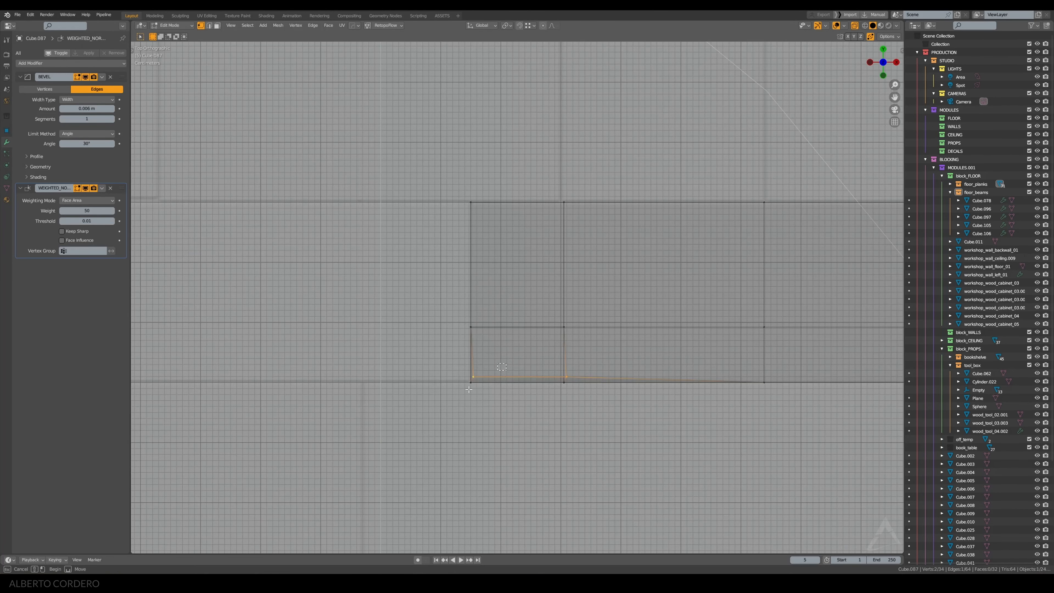
scroll(494, 357, up, 1)
key(g)
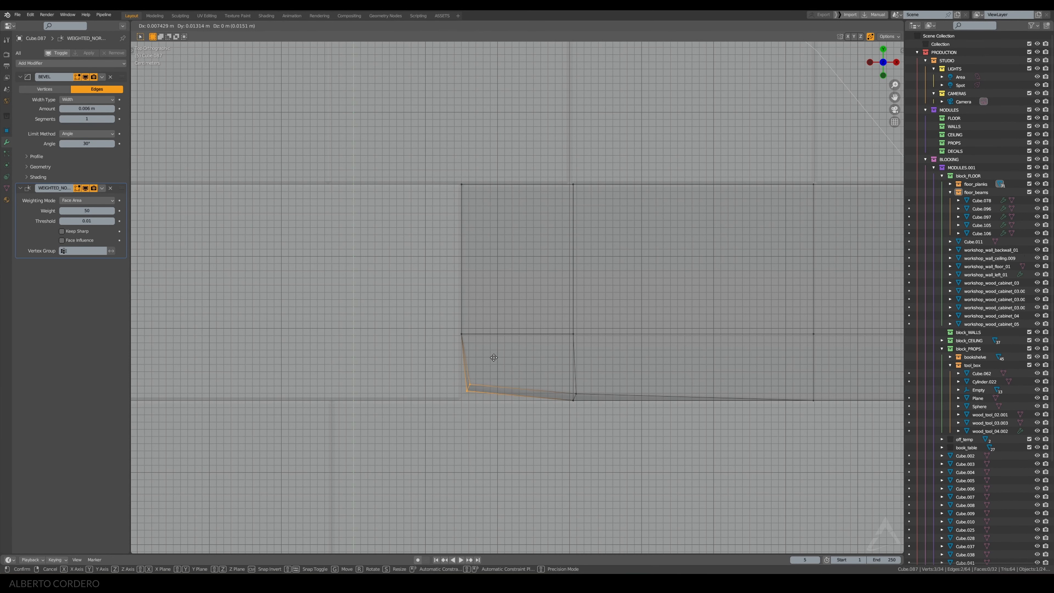
click(494, 357)
Cut a crosswise loop between the plank's end and its nearest loop, and move the corner vertices farther inward
key(ctrl+r)
click(489, 388)
click(479, 389)
drag(484, 370, 448, 410)
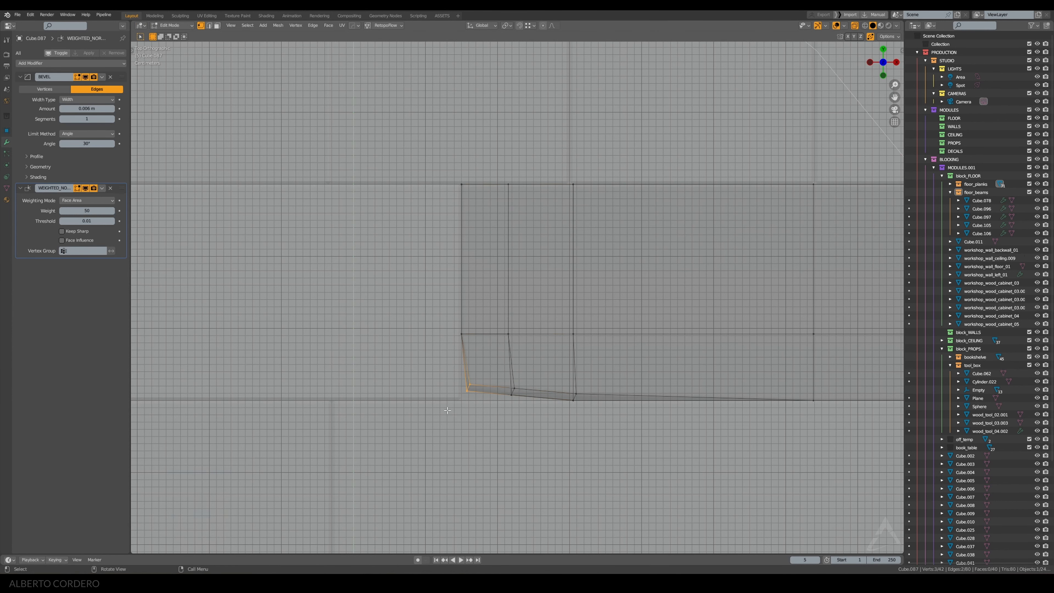
key(g)
click(481, 368)
Move the new loop's seam-side vertices about -0.001 m along both X and Y to round the corner
drag(524, 376, 497, 404)
key(g)
click(497, 402)
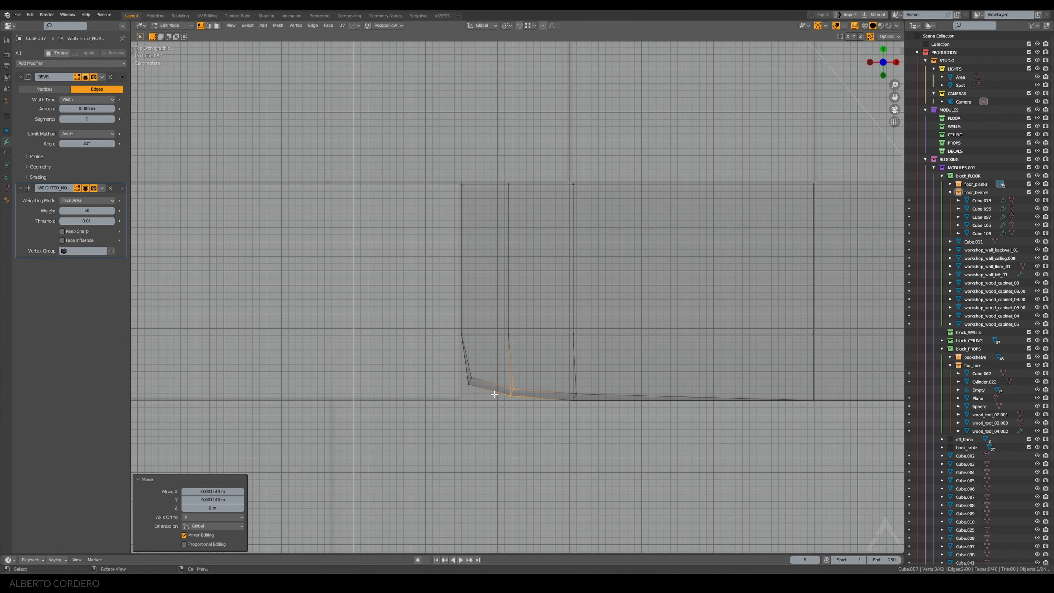
Move the two top vertices at plank Cube.087's broken corner inward in the XY plane to widen the chipped slope
key(alt+z)
middle_drag(497, 362, 478, 327)
click(445, 353)
scroll(456, 340, up, 1)
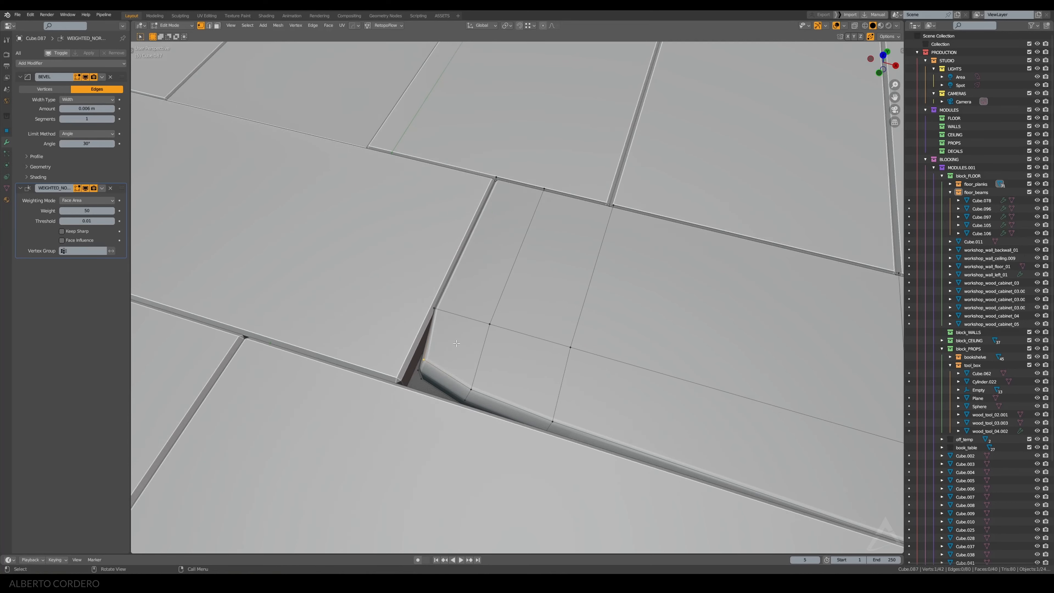
key(g)
key(shift+z)
click(477, 322)
click(490, 379)
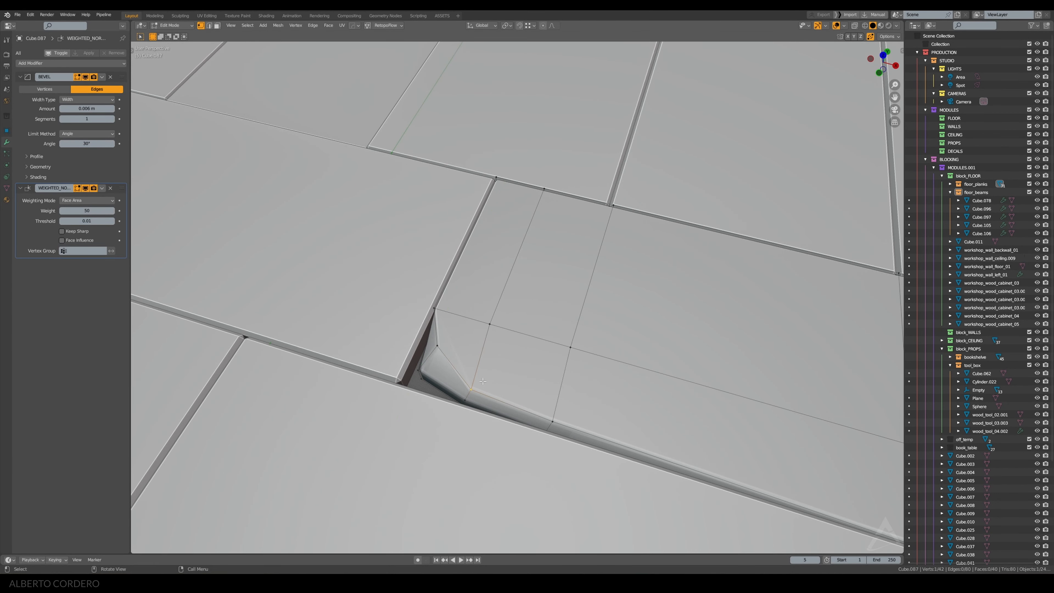
key(g)
key(shift+z)
click(490, 353)
key(Tab)
key(alt+a)
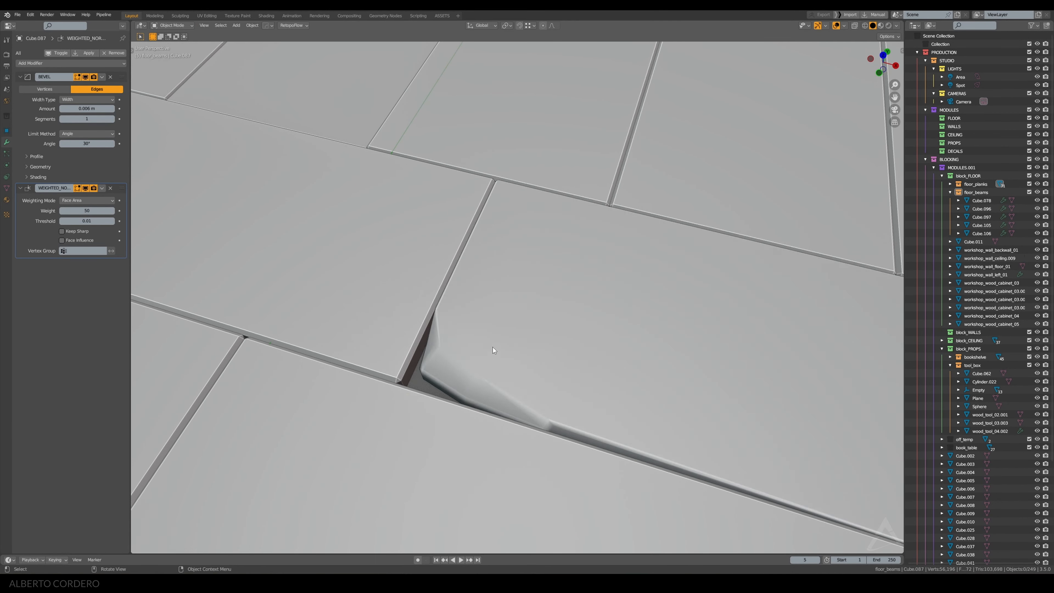
Move the two top vertices of the chipped corner about 0.006 m along Z
scroll(492, 346, down, 3)
key(Tab)
key(g)
key(shift+z)
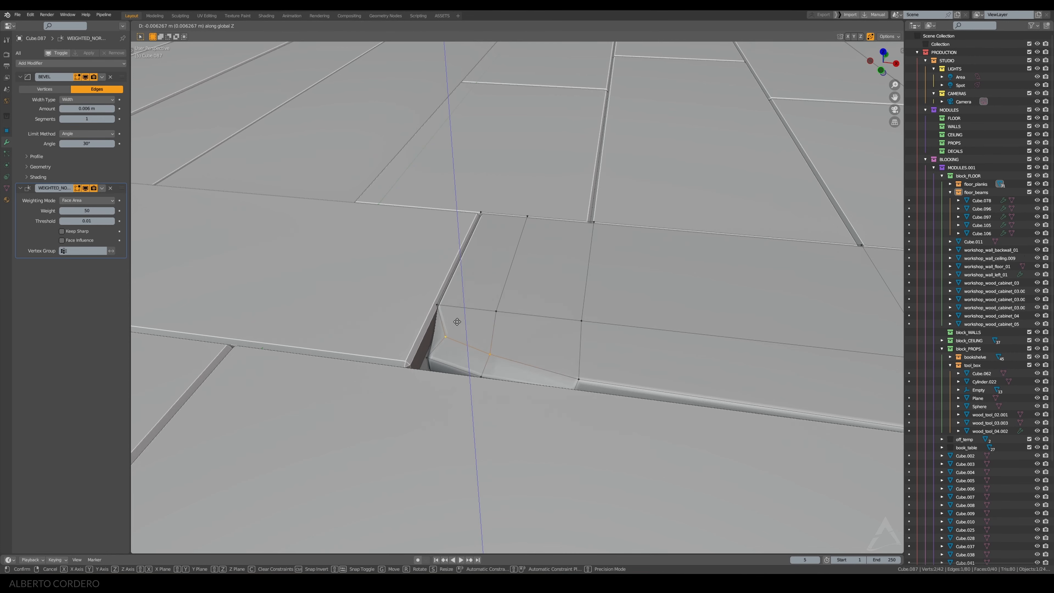
click(456, 321)
Move the lower vertex at the outer end of the chipped corner inward without changing its height
click(427, 357)
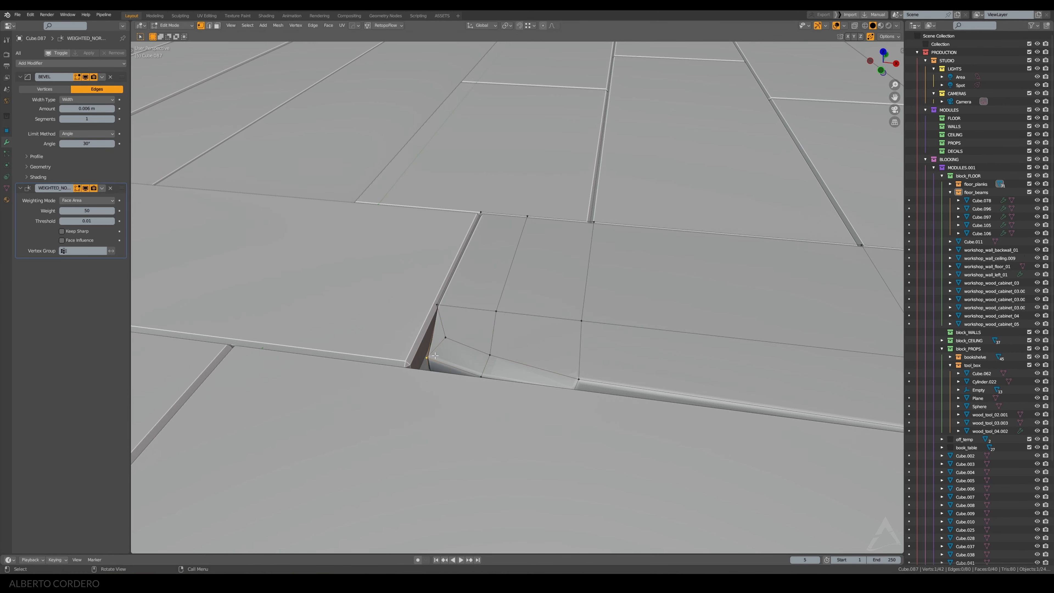
key(g)
key(shift+z)
click(443, 352)
middle_drag(443, 352, 492, 325)
key(Tab)
key(Tab)
Shift the upper and lower vertices beside the chip on the plank's end edge inward in the XY plane
key(g)
key(x)
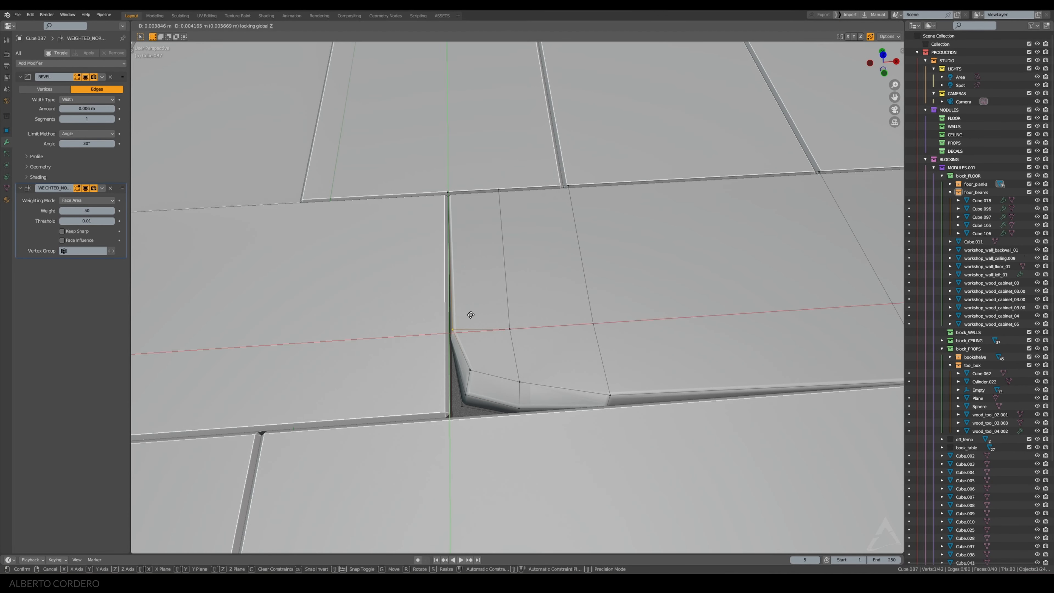
click(458, 332)
click(457, 332)
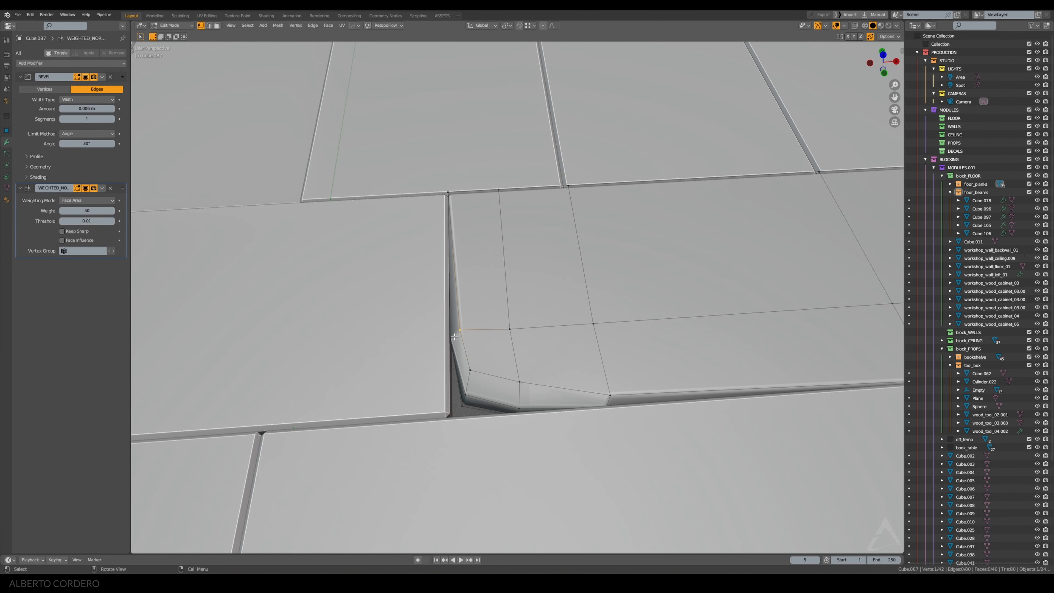
key(g)
key(shift+z)
click(463, 336)
Move the end edge's top vertex about 0.008 m along X and 0.001 m along Y, and move the adjacent chipped-corner top vertex inward
click(466, 330)
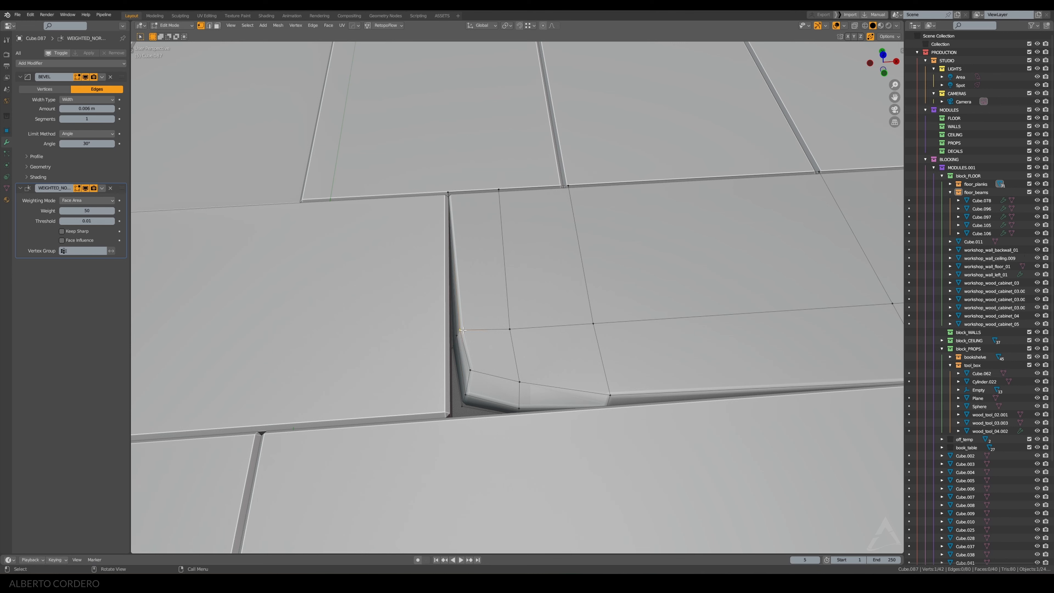
key(g)
key(shift+z)
click(477, 326)
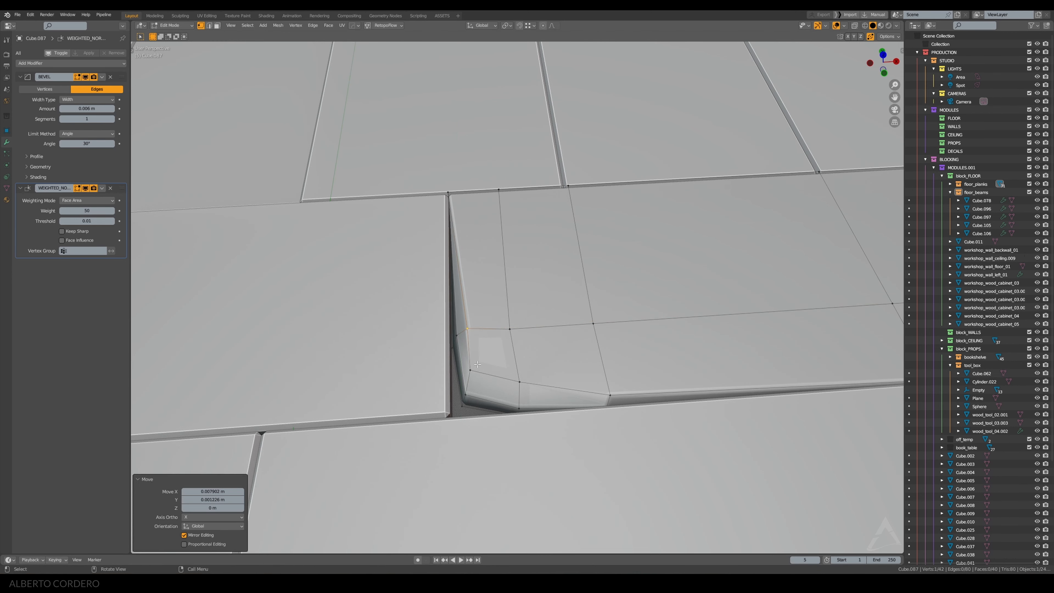
click(471, 368)
key(g)
key(shift+z)
click(491, 358)
key(Tab)
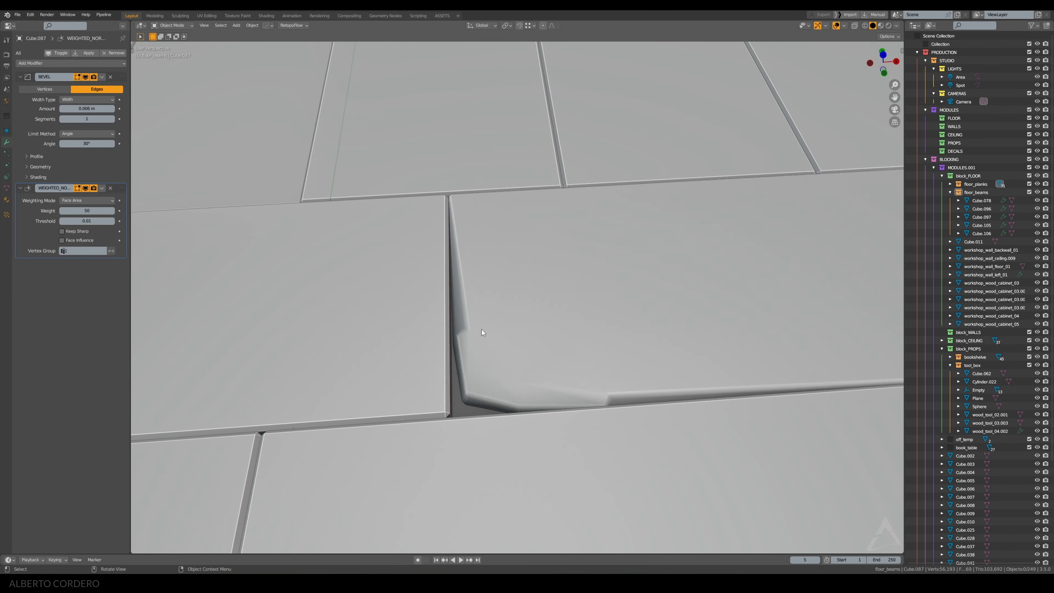
On plank Cube.104 by the floor hole, move two upper broken-edge vertices about 0.013 m along X and 0.021 m along Y
scroll(482, 329, down, 10)
key(KP_0)
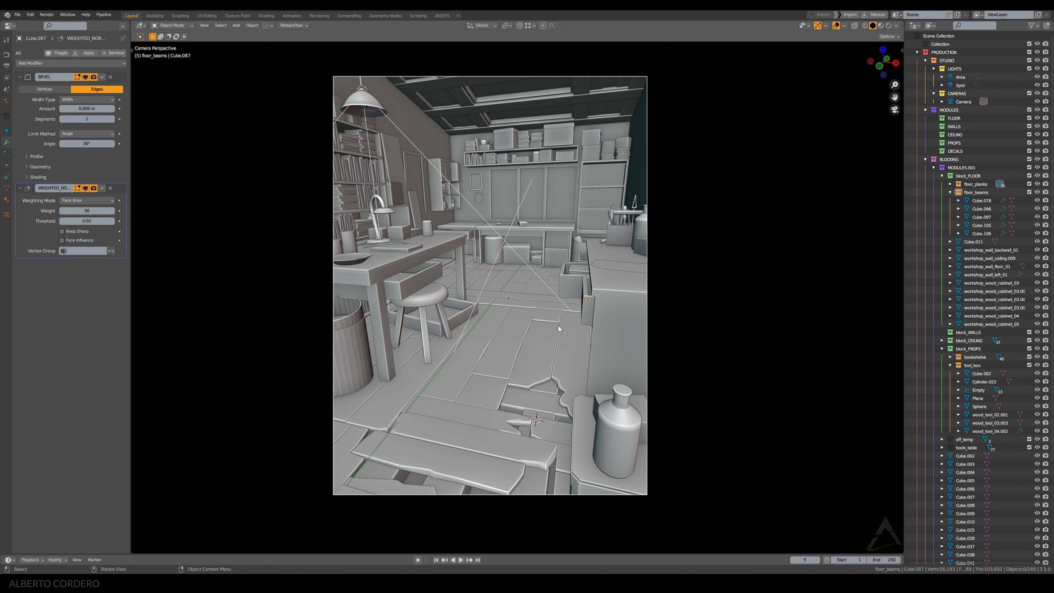
click(570, 383)
middle_drag(560, 381, 585, 333)
scroll(605, 324, up, 4)
key(Tab)
scroll(561, 384, up, 2)
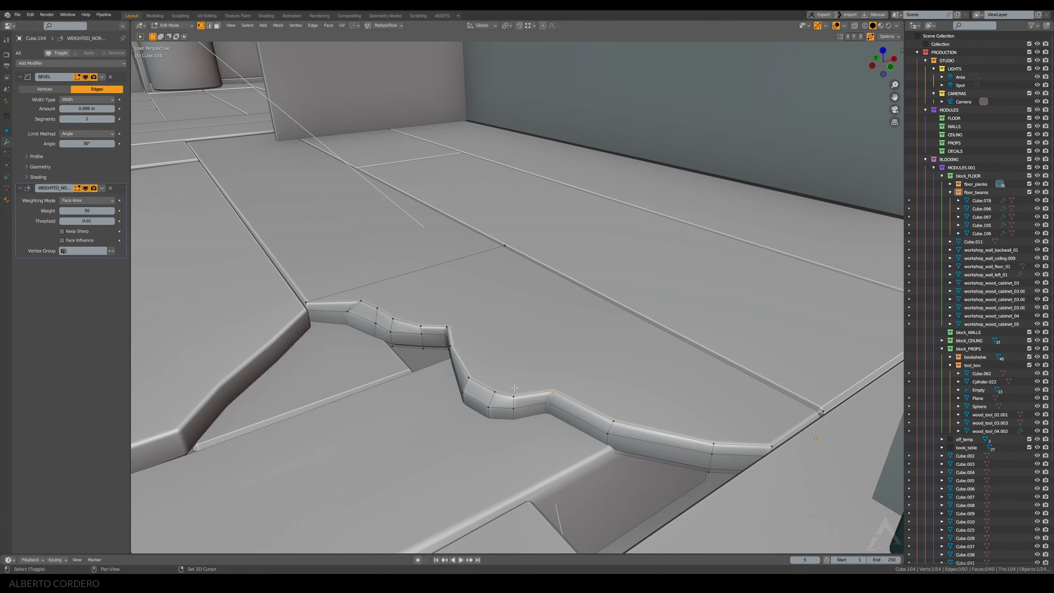
shift+click(514, 391)
middle_drag(543, 366, 537, 379)
key(g)
key(shift+z)
click(538, 356)
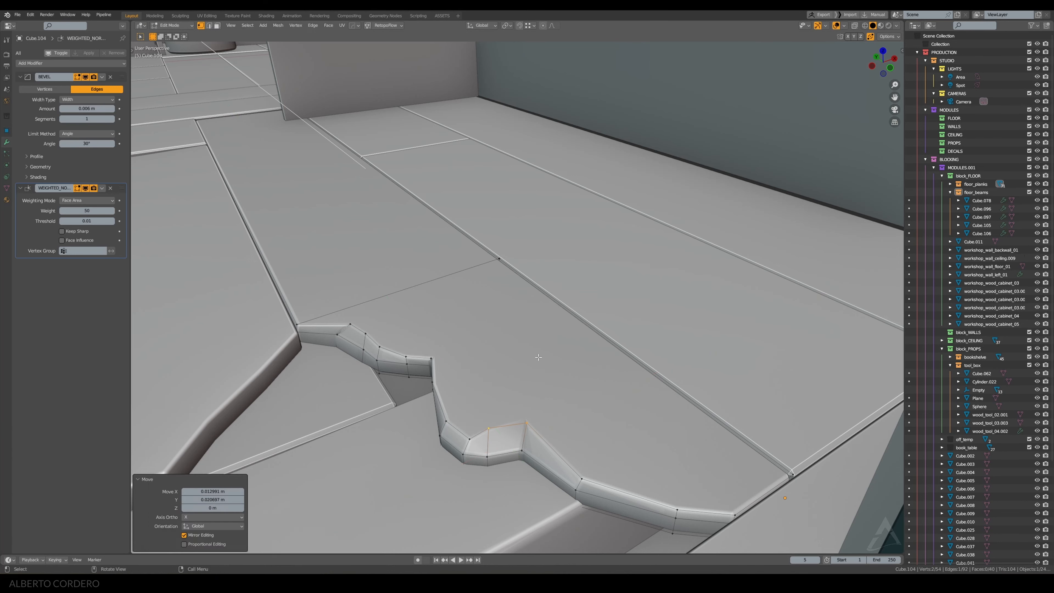
Move the neighbouring upper broken-edge vertices inward, one about 0.012 m in X and 0.024 m in Y, the other 0.029 m and 0.013 m
click(472, 435)
key(g)
key(shift+z)
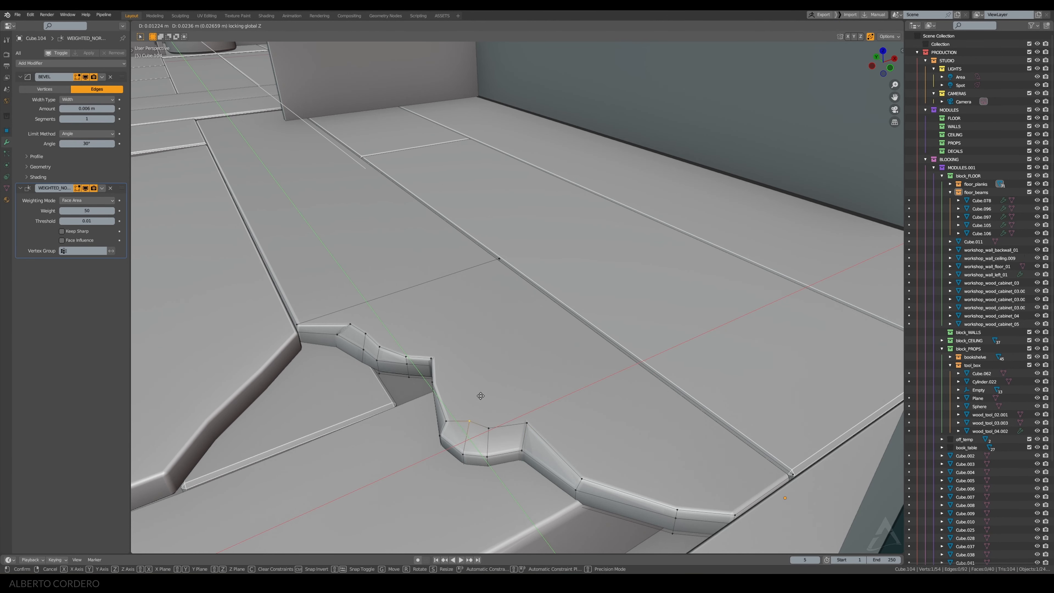
click(481, 395)
click(586, 470)
key(g)
key(shift+z)
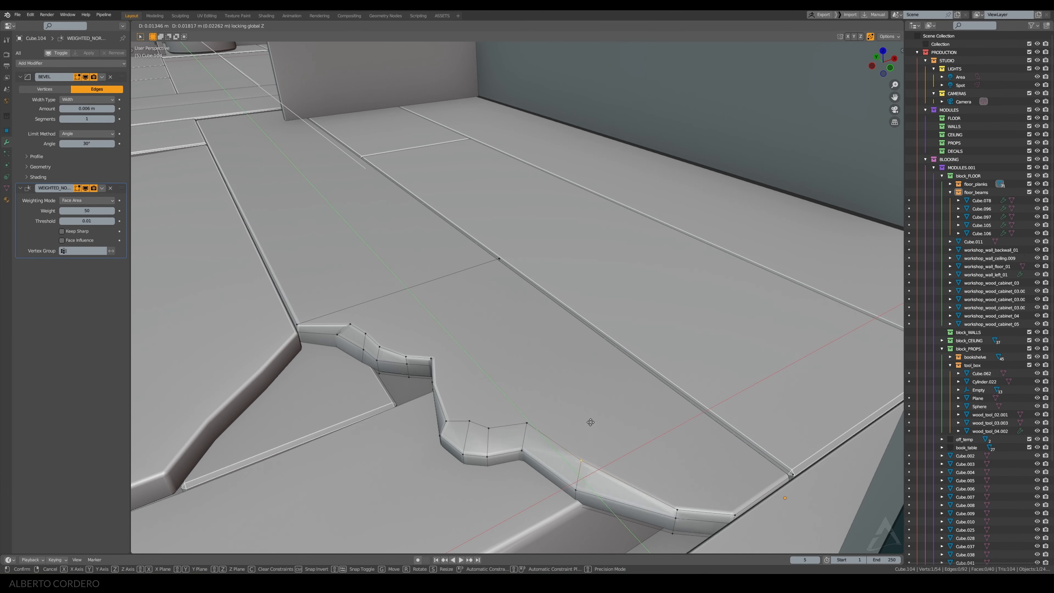
click(606, 421)
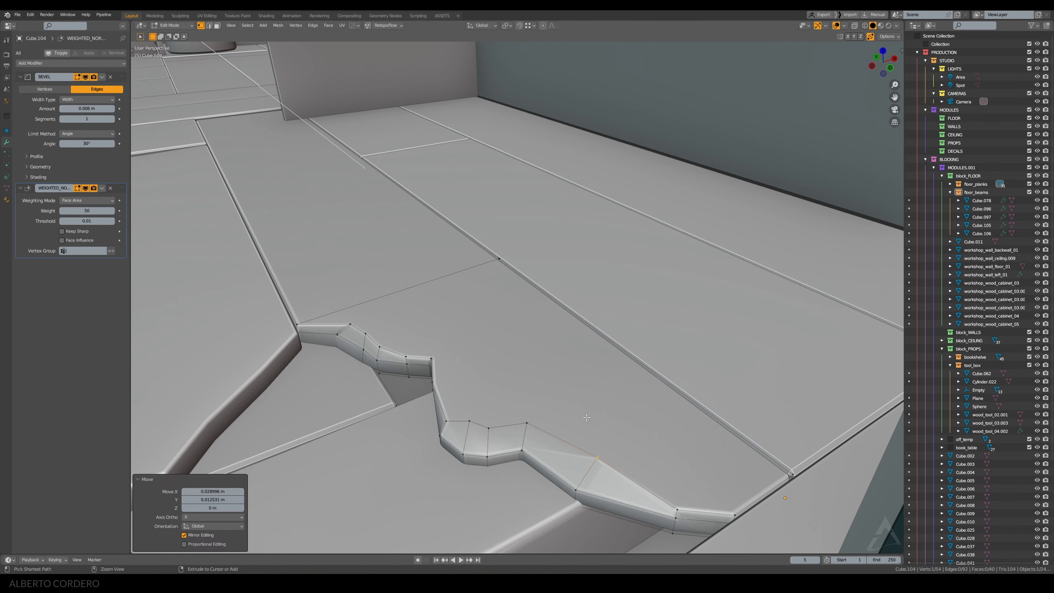
key(Tab)
key(alt+a)
Move the last two upper broken-edge vertices about 0.016 m along X and 0.009 m along Y, and save the scene
key(Tab)
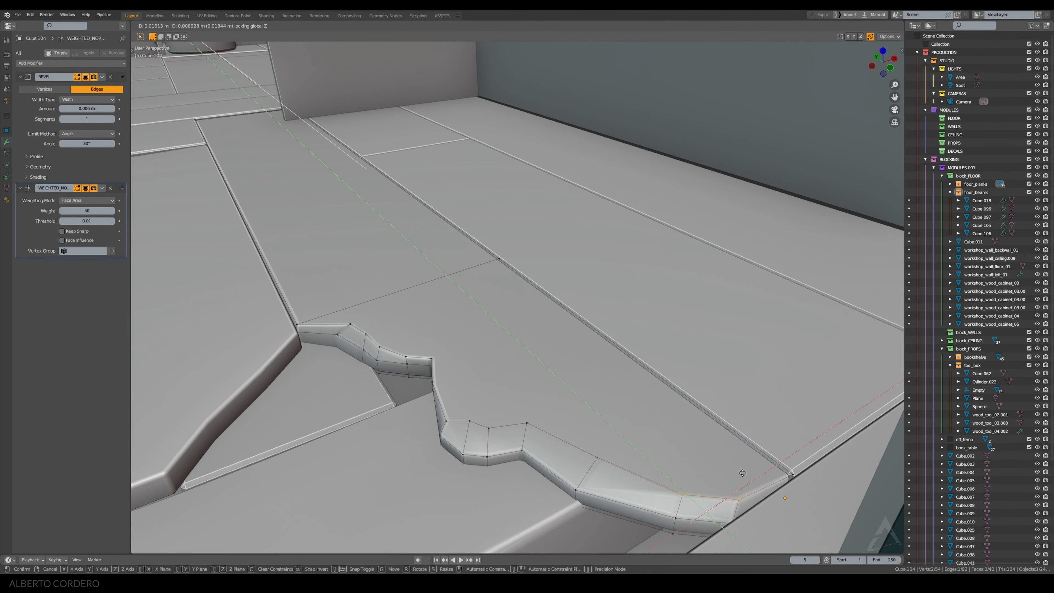
key(Tab)
key(KP_0)
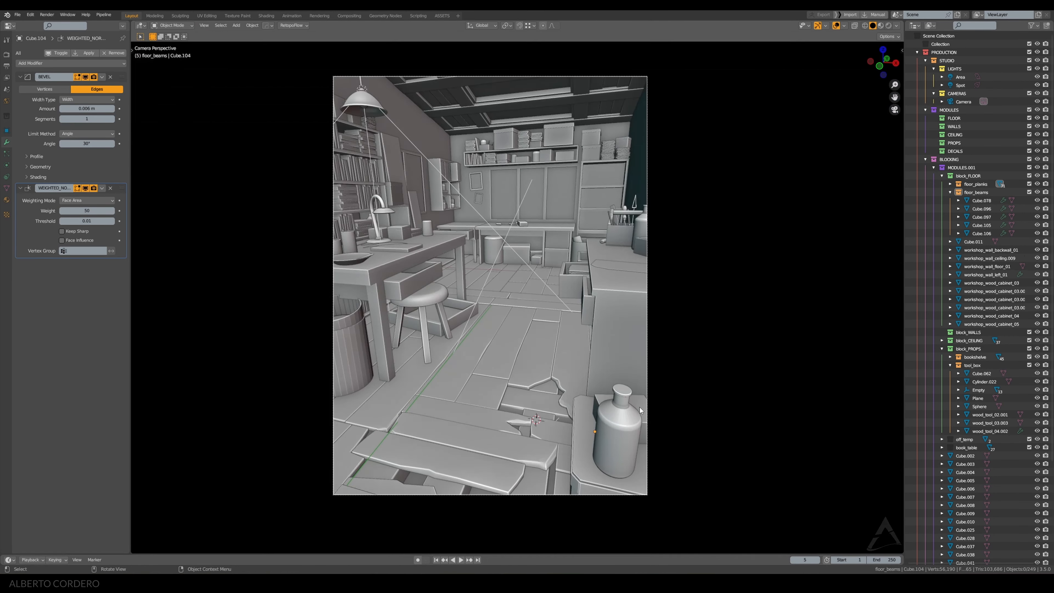
key(ctrl+s)
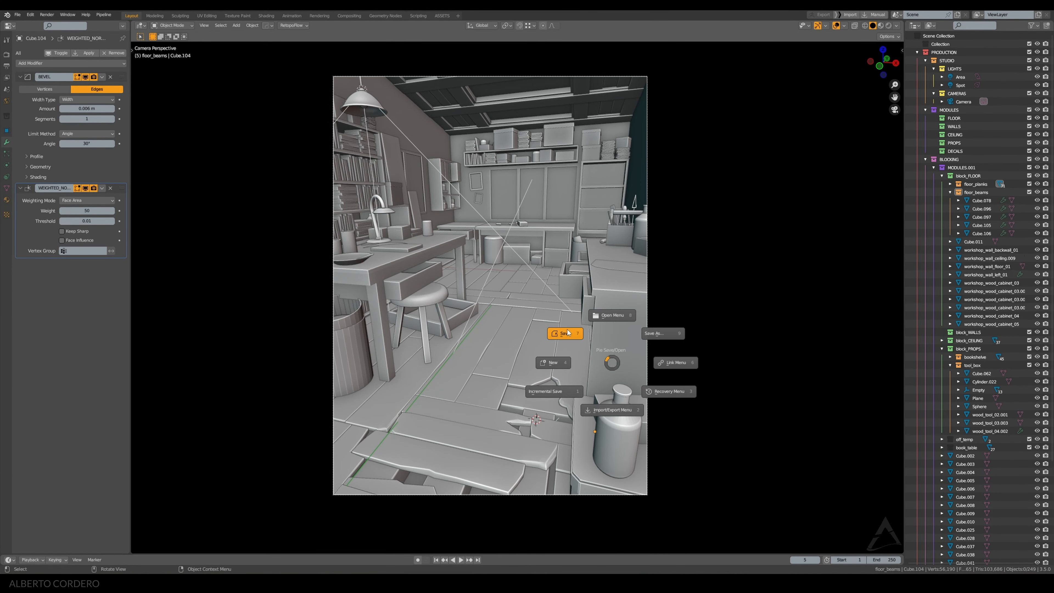
click(566, 329)
Duplicate floor beam Cube.105 and place the copy about -0.619 m along Y
mouse_move(581, 236)
shift+middle_down()
mouse_move(580, 245)
mouse_move(589, 232)
mouse_move(594, 240)
mouse_move(594, 229)
shift+middle_up()
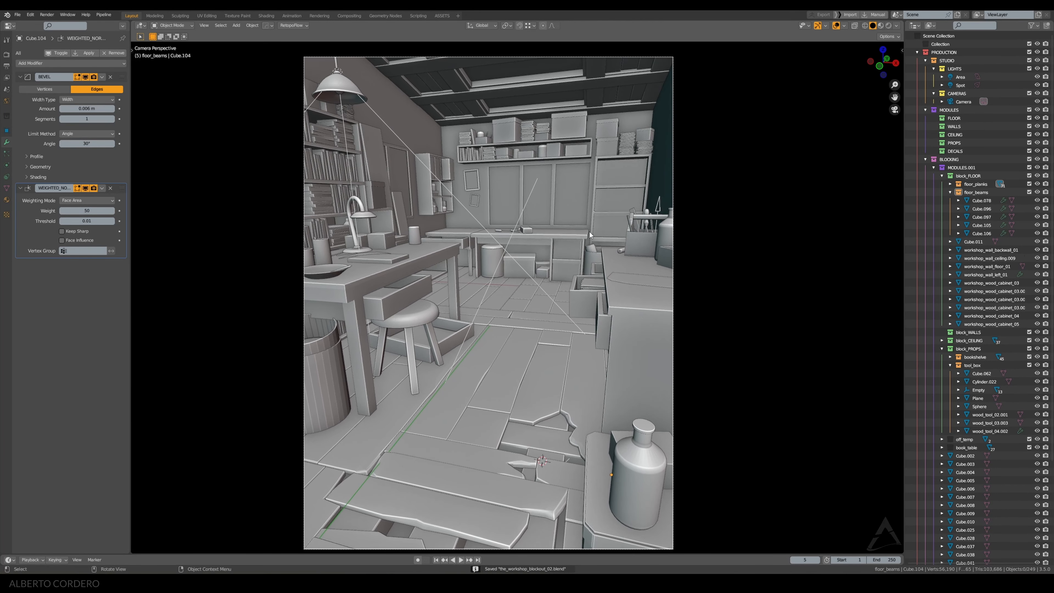
shift+middle_drag(561, 291, 560, 277)
click(536, 527)
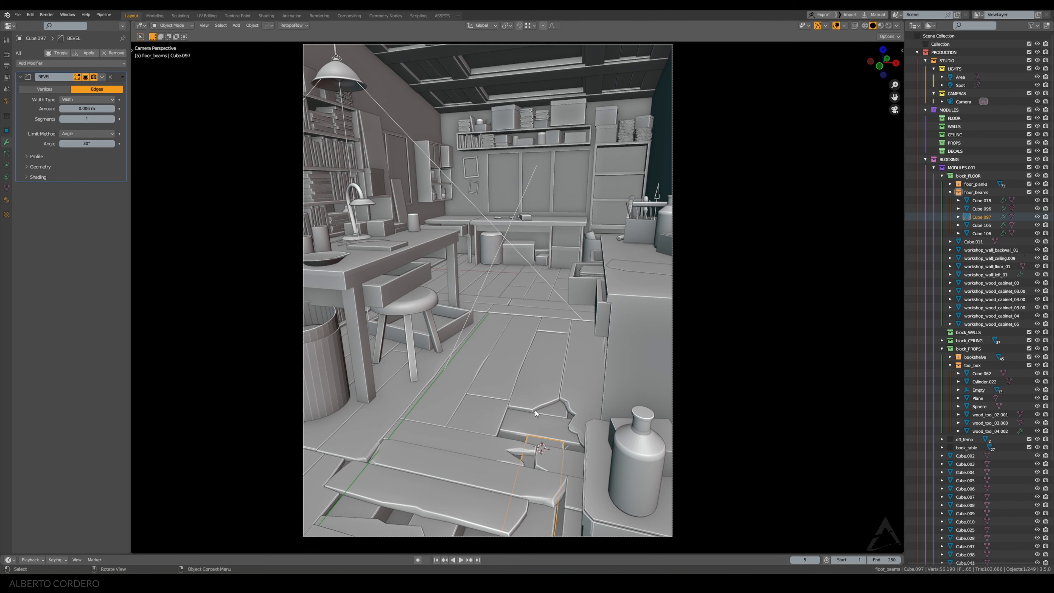
middle_drag(528, 417, 580, 265)
scroll(554, 349, down, 2)
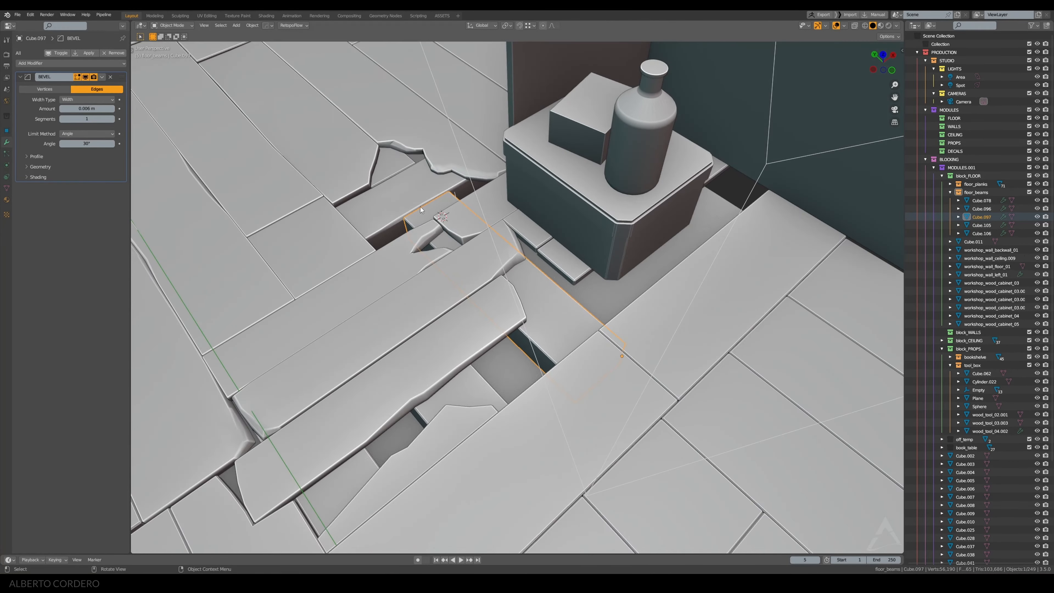
click(411, 199)
key(KP_0)
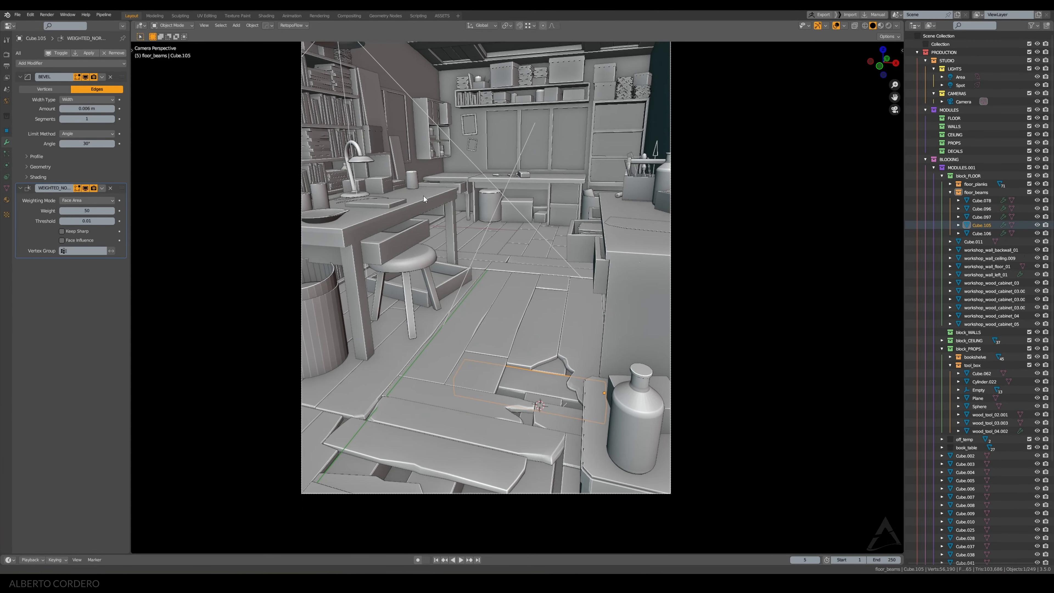
key(shift+d)
key(y)
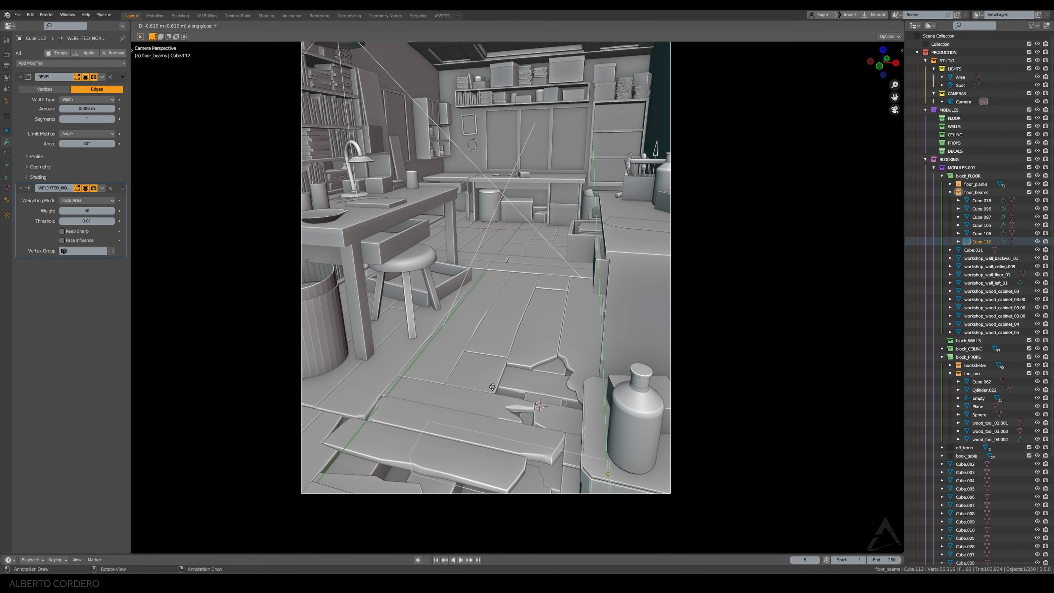
click(492, 386)
shift+middle_drag(492, 387, 493, 300)
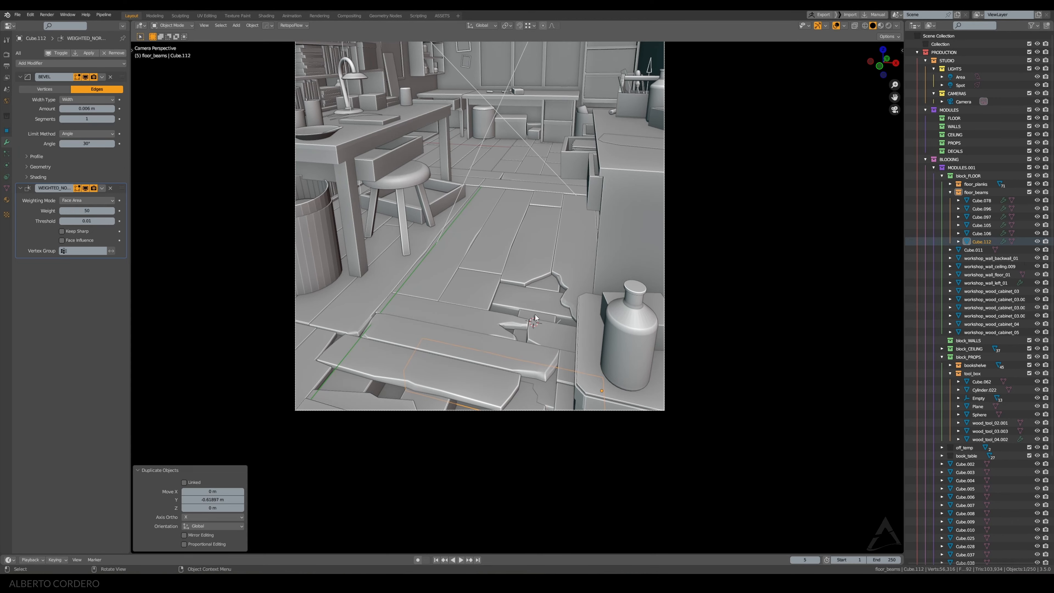
Shorten crossing beam Cube.097 by moving its far end face about -0.613 m along Y
click(536, 315)
key(KP_Decimal)
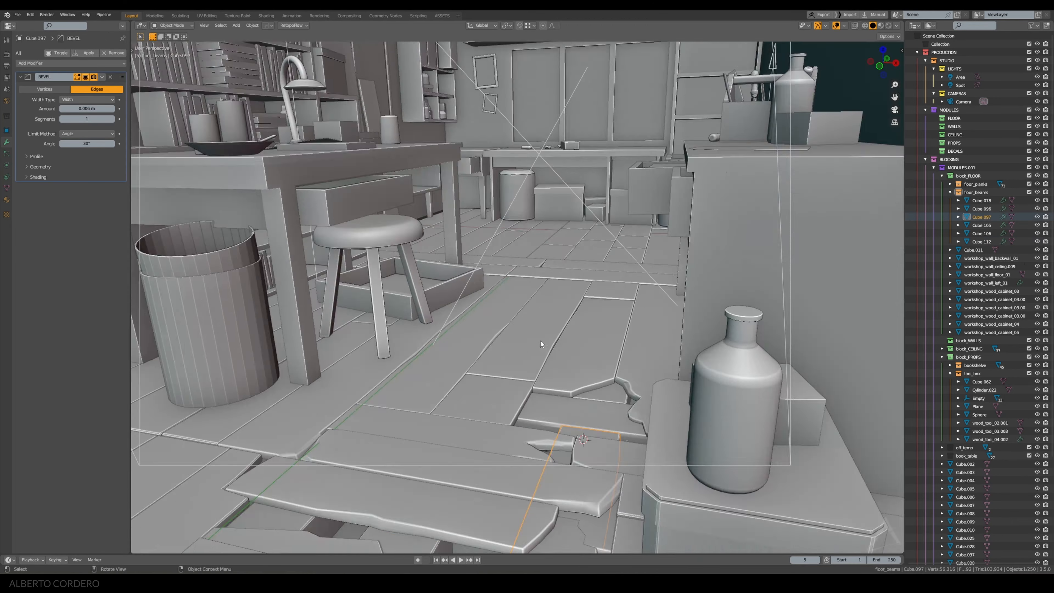
middle_drag(540, 342, 528, 312)
key(Tab)
key(alt+z)
drag(267, 196, 371, 317)
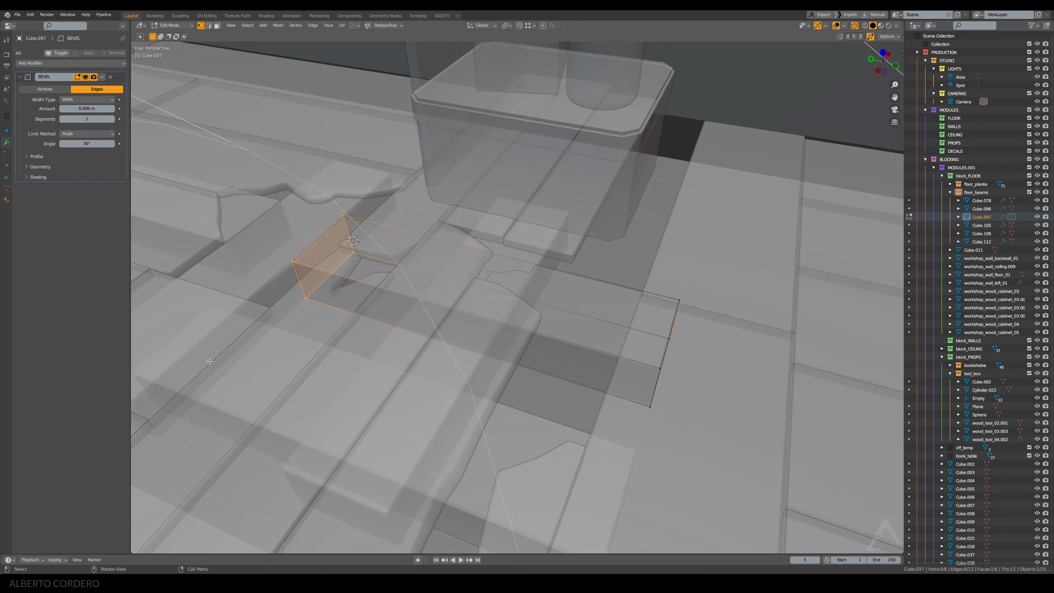
key(alt+z)
middle_drag(357, 274, 390, 248)
key(g)
key(y)
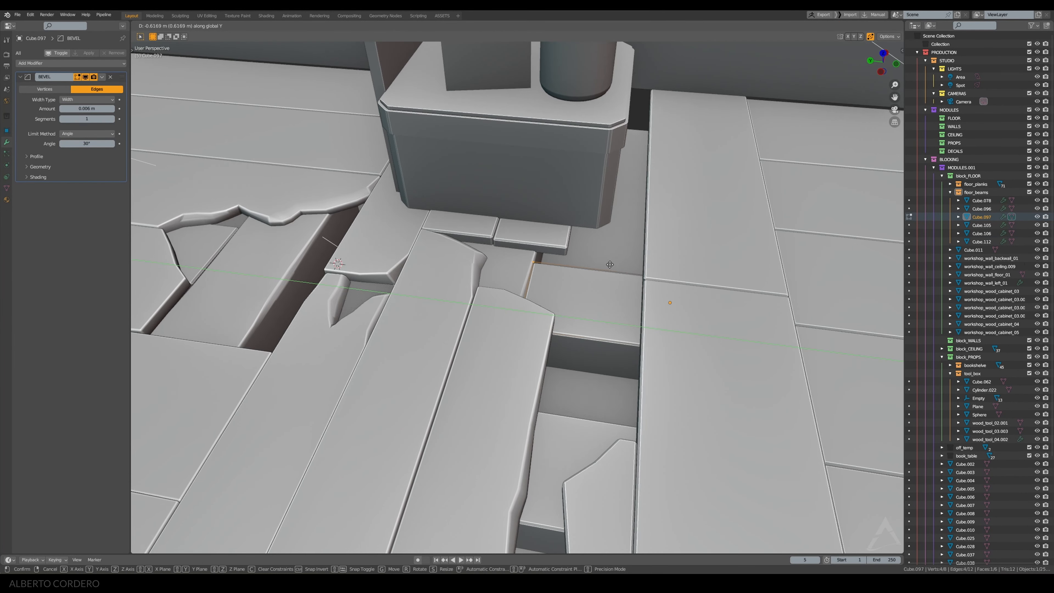
click(606, 264)
Adjust the shortened beam's end face along its local X axis to tune the gap to the crossing beam
middle_drag(606, 264, 533, 259)
key(g)
key(x)
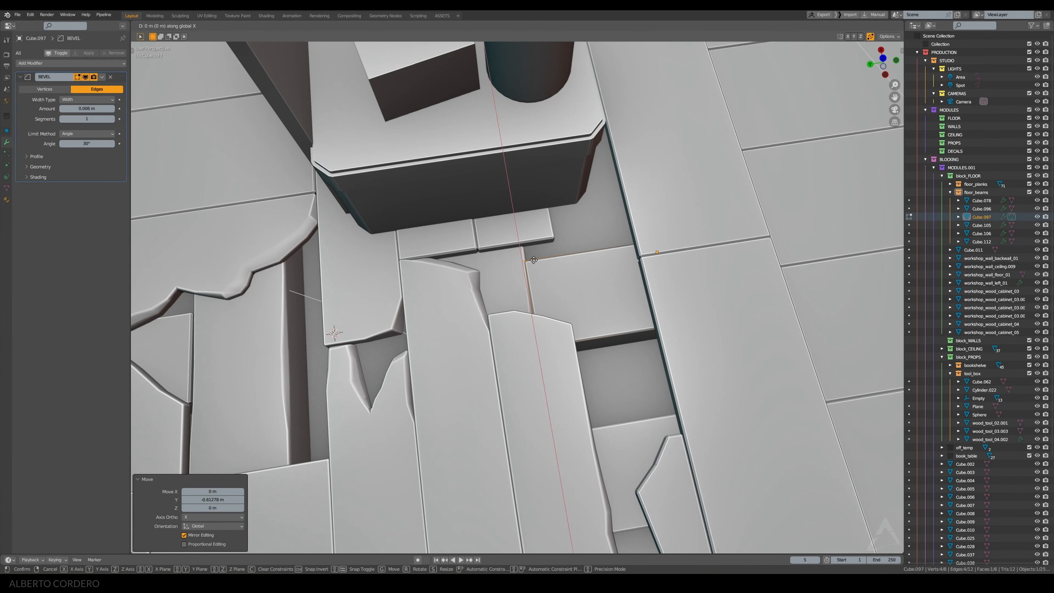
key(x)
click(566, 250)
middle_drag(565, 250, 546, 235)
key(Tab)
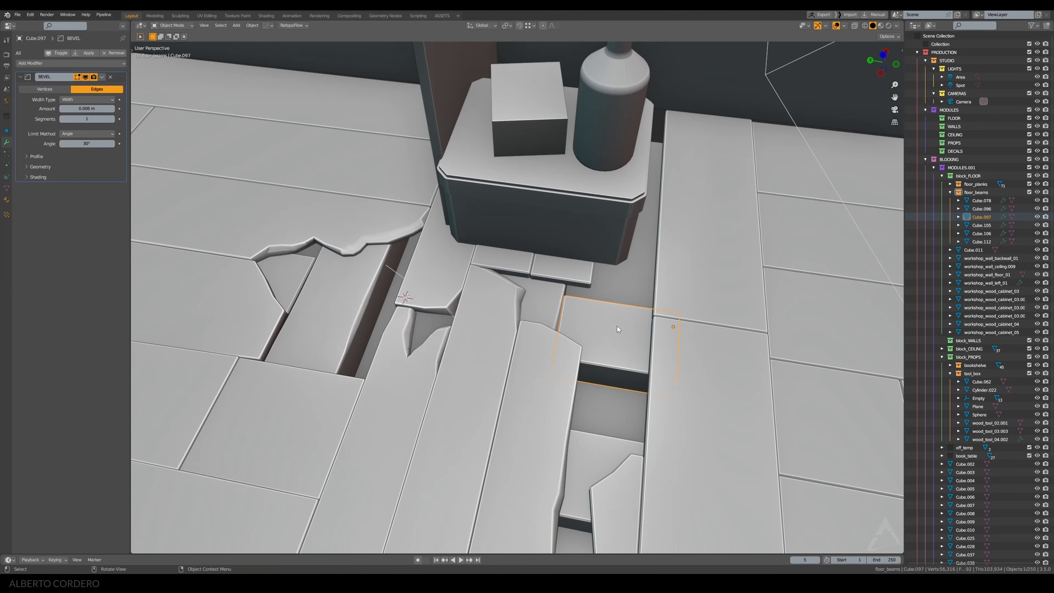
Duplicate the short beam along its local X axis to the other side of the crossing beam
middle_drag(616, 327, 673, 316)
scroll(674, 316, up, 1)
key(shift+d)
key(x)
key(x)
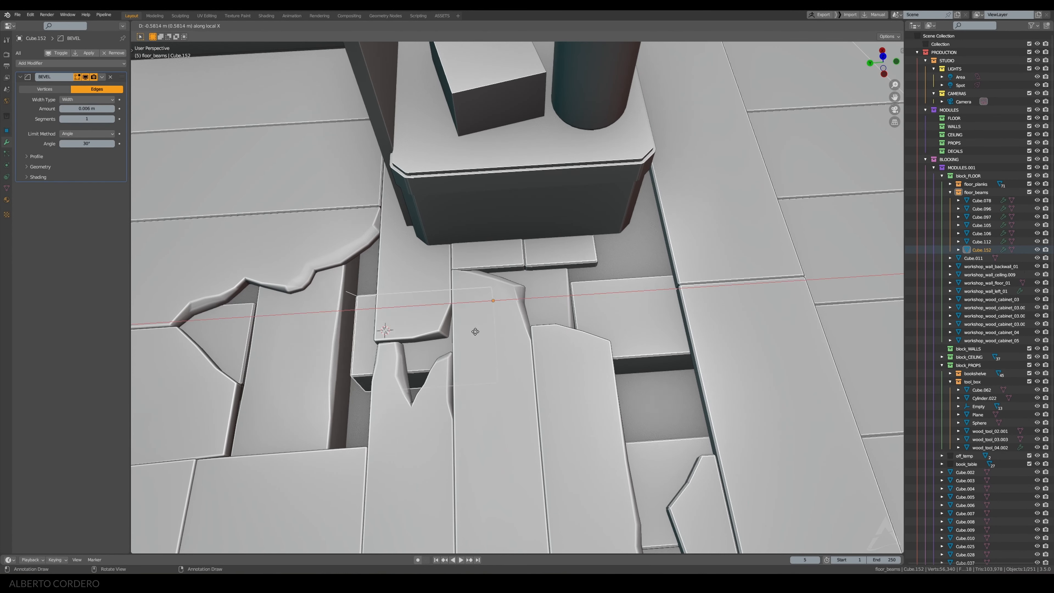
click(475, 331)
Isolate beams Cube.097, Cube.105, Cube.106, Cube.112 and Cube.152 by hiding all other objects
shift+click(527, 315)
shift+click(586, 306)
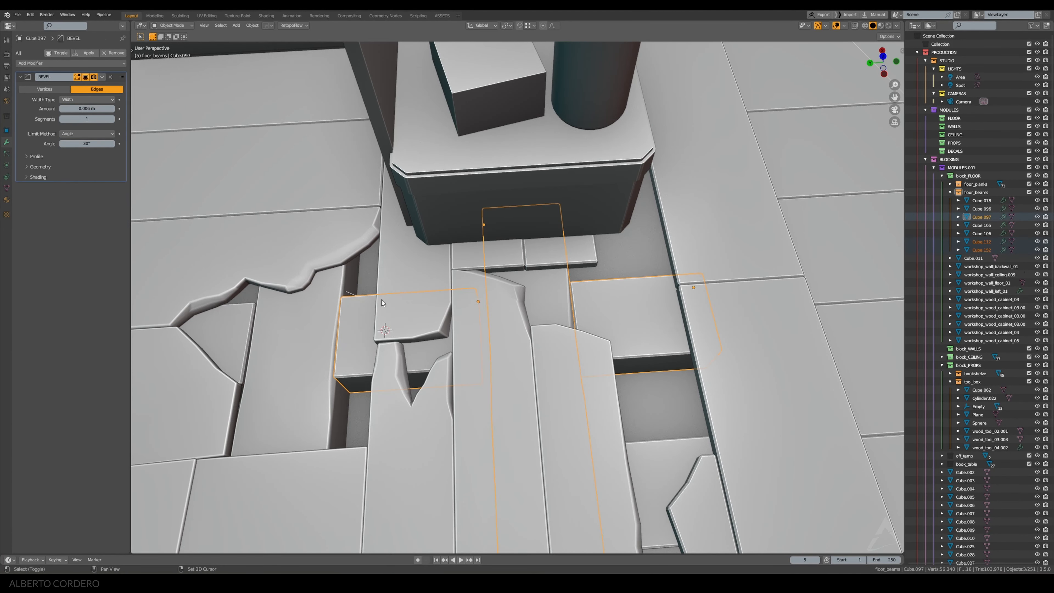
shift+click(291, 318)
shift+click(241, 326)
key(shift+h)
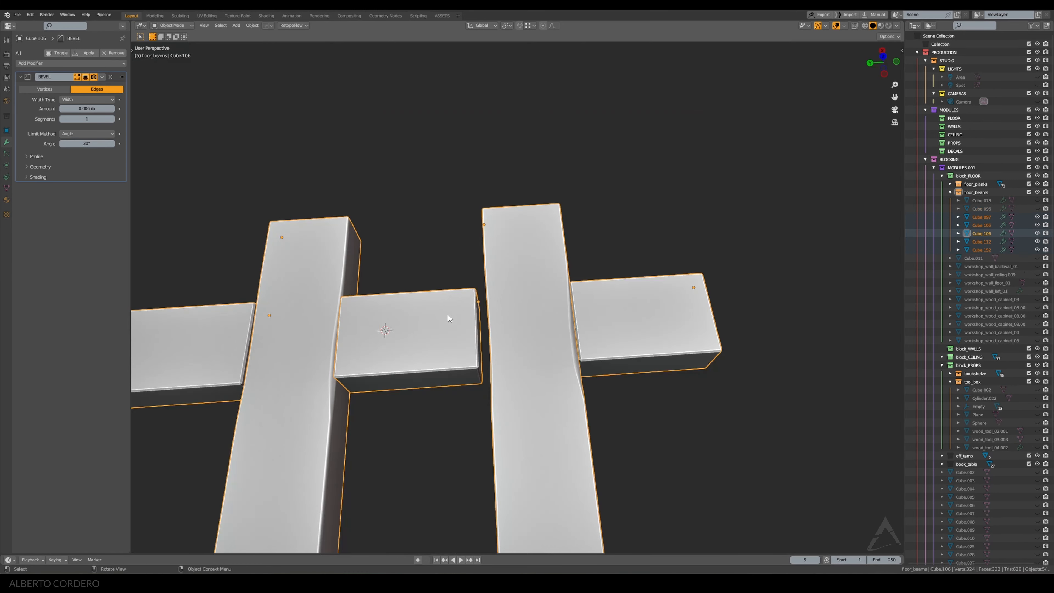
Move short beam Cube.152 about -0.027 m along global Y, closing its gap to the crossing beam
click(448, 314)
key(KP_7)
scroll(481, 257, up, 3)
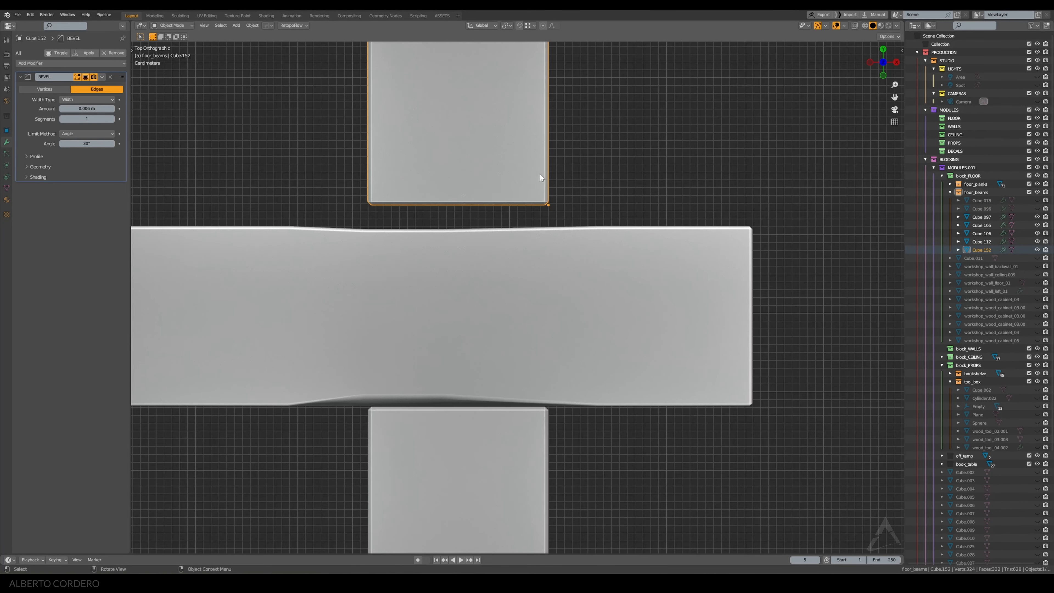
key(g)
key(x)
key(y)
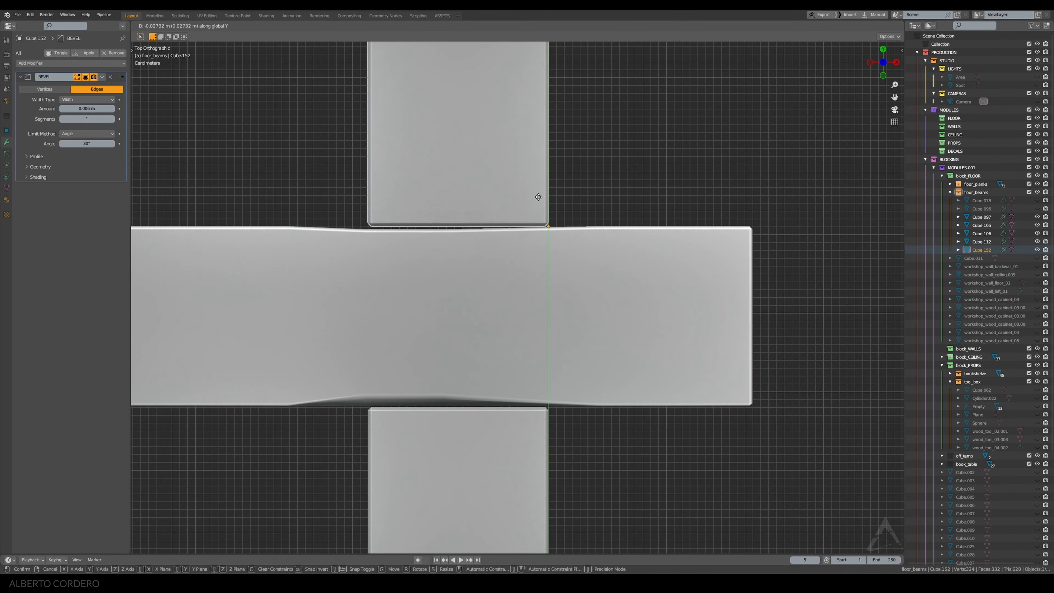
click(531, 219)
middle_drag(526, 219, 564, 224)
Extend the other end face of Cube.152 about -0.028 m along its local X axis towards the neighbouring crossing beam
key(Tab)
key(alt+z)
key(alt+z)
key(g)
key(x)
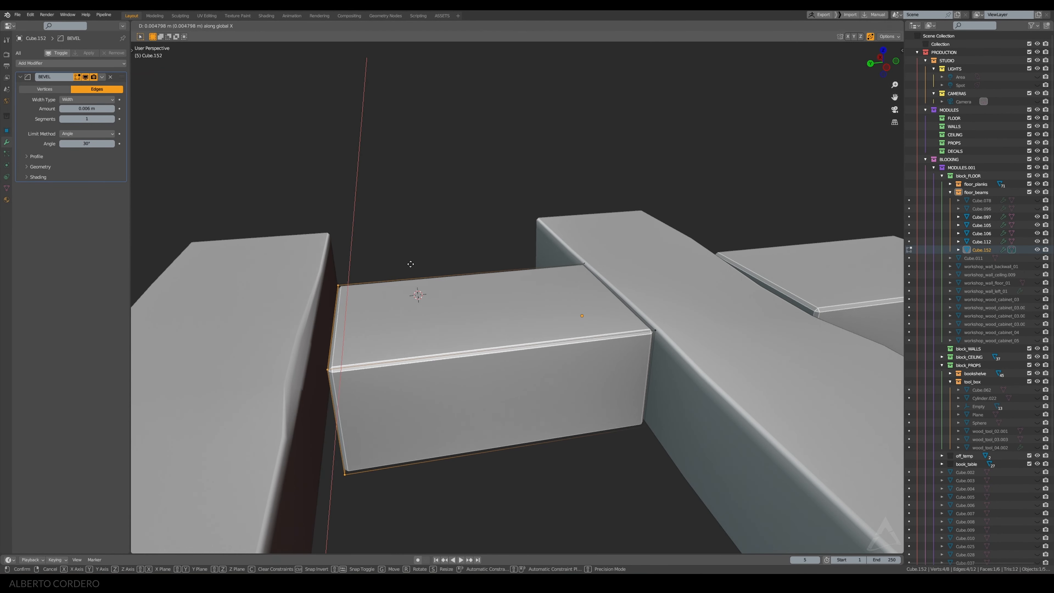
key(x)
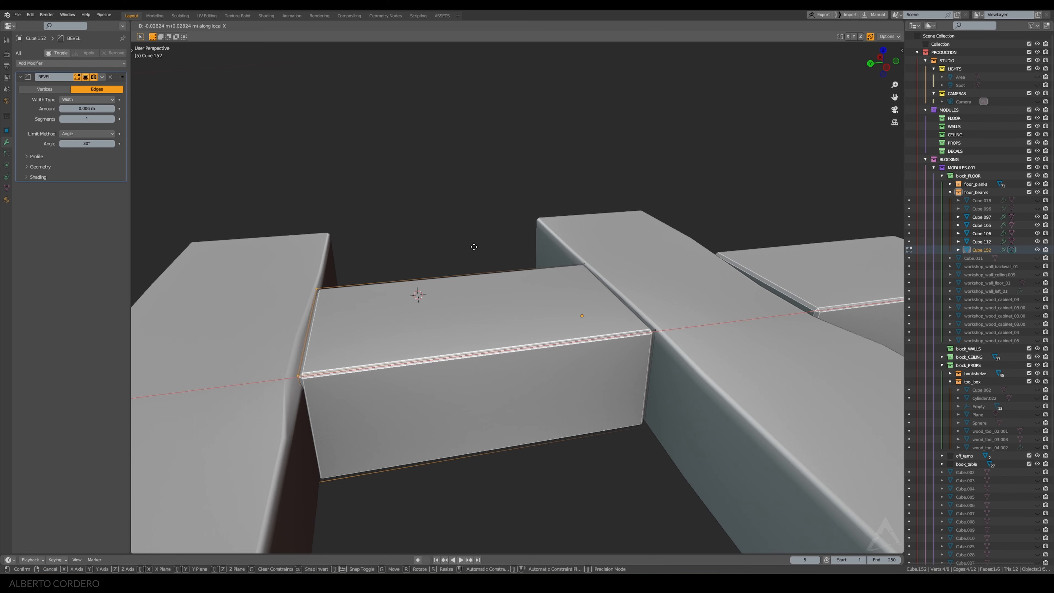
click(490, 238)
Add loop cuts to Cube.152: one across near its end, two lengthwise over the top, and one lengthwise along its upper side
middle_drag(491, 238, 462, 284)
drag(457, 353, 376, 378)
scroll(427, 357, up, 1)
click(434, 359)
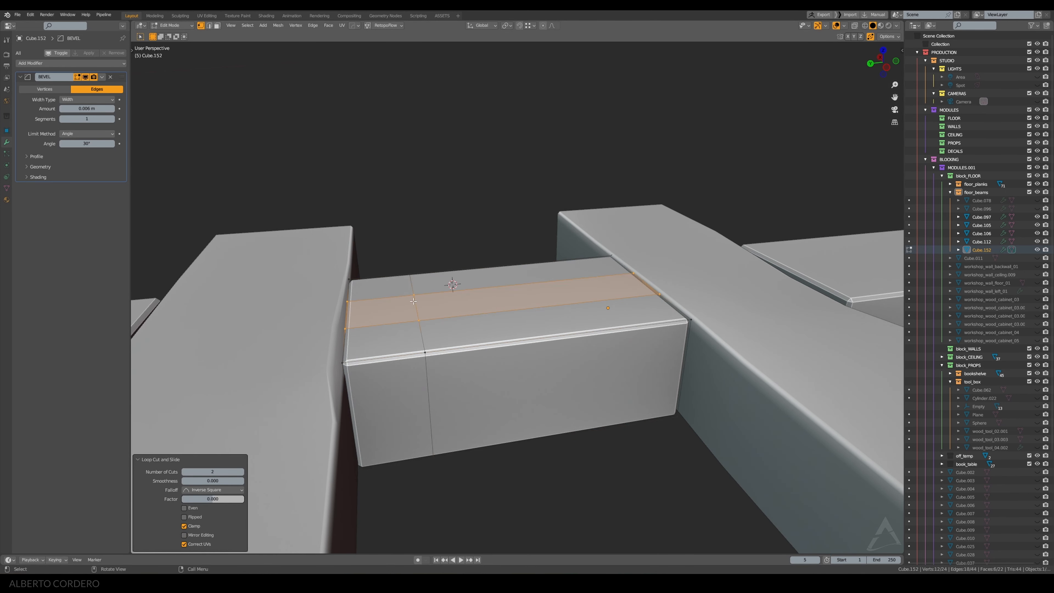
click(435, 359)
middle_drag(434, 360, 448, 291)
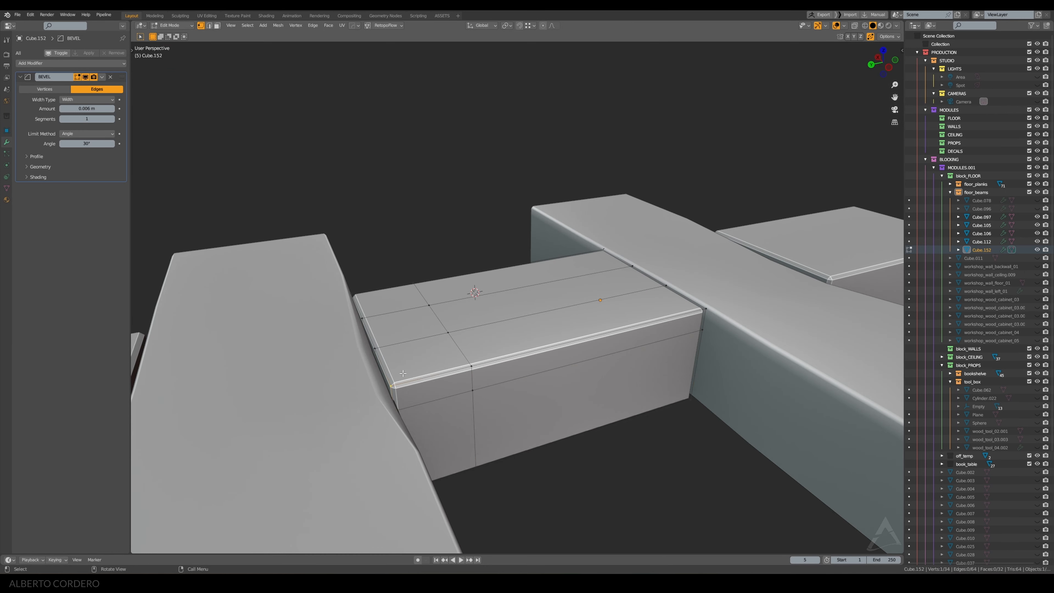
Shade beam Cube.152 smooth and add a Weighted Normal modifier after its bevel
key(Tab)
right_click(449, 254)
click(448, 245)
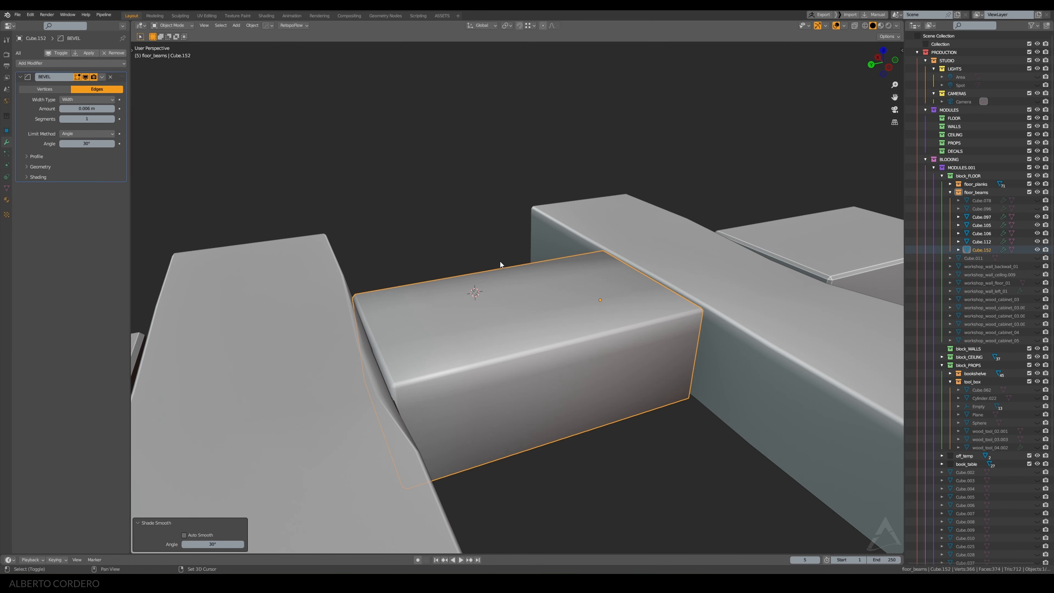
key(shift+q)
click(484, 333)
key(q)
mouse_move(464, 217)
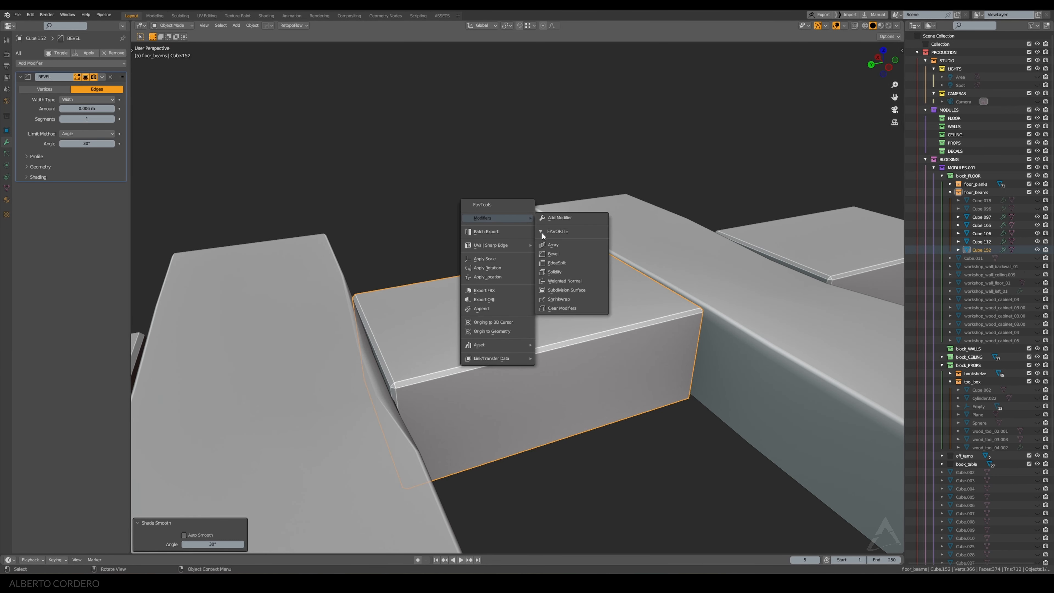
click(552, 282)
Pull the near top corner vertex of Cube.152's end and its neighbouring edge vertex inward on the horizontal plane
key(Tab)
middle_drag(408, 375, 415, 360)
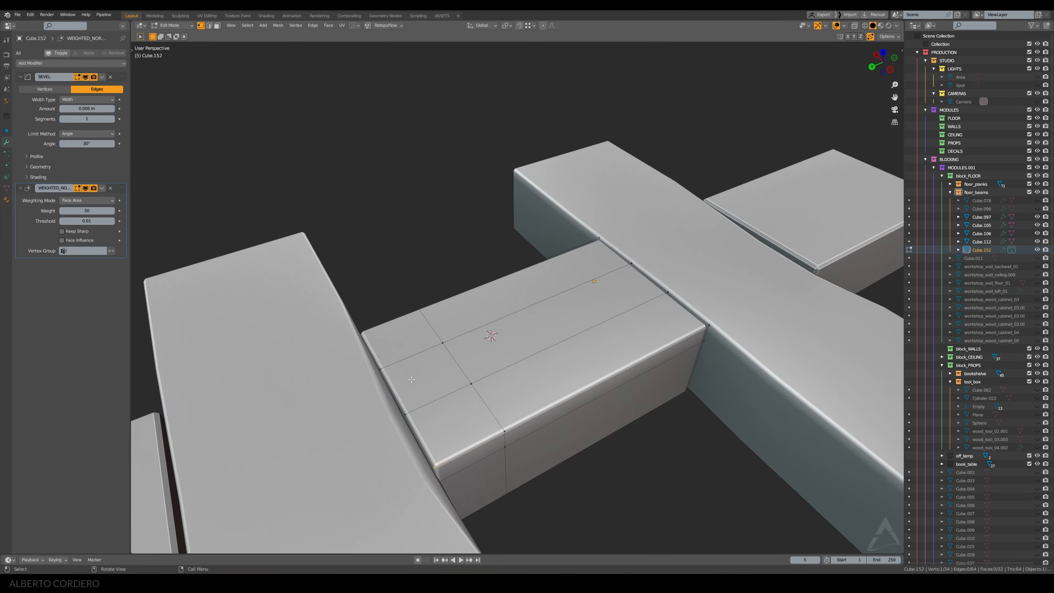
key(g)
key(shift+z)
click(417, 357)
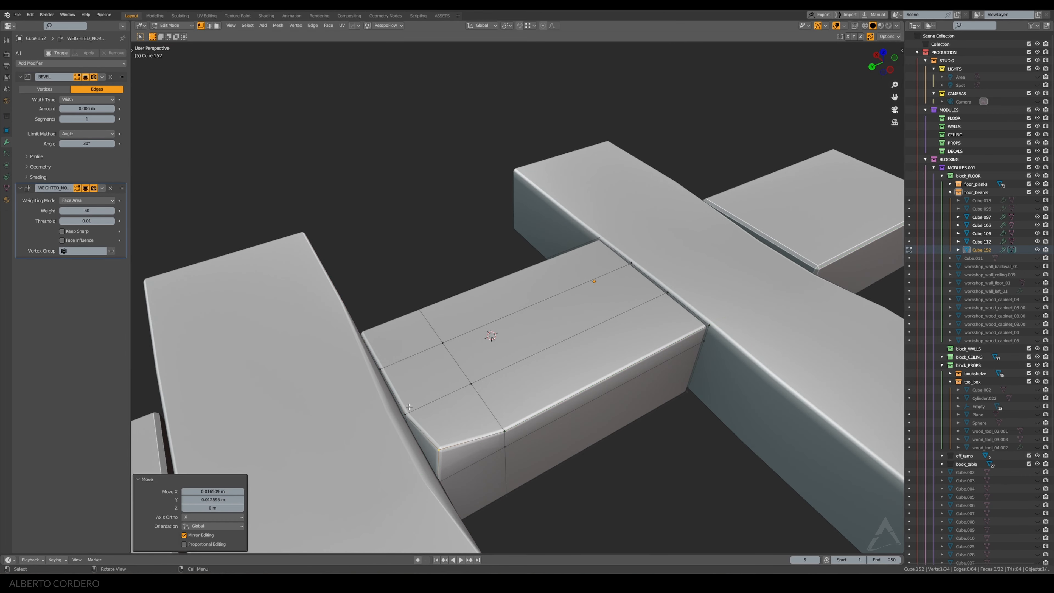
click(410, 405)
key(g)
key(shift+z)
click(428, 381)
Lower the two displaced top end vertices about 0.02 m along Z to form a chipped edge
shift+click(438, 446)
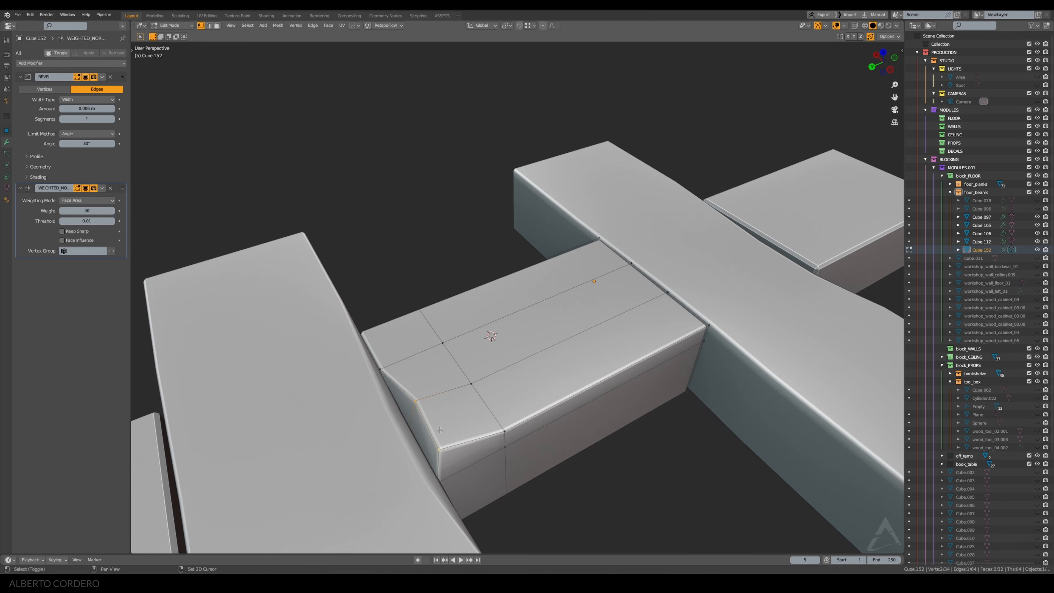
middle_drag(425, 384, 416, 355)
key(g)
key(z)
click(413, 368)
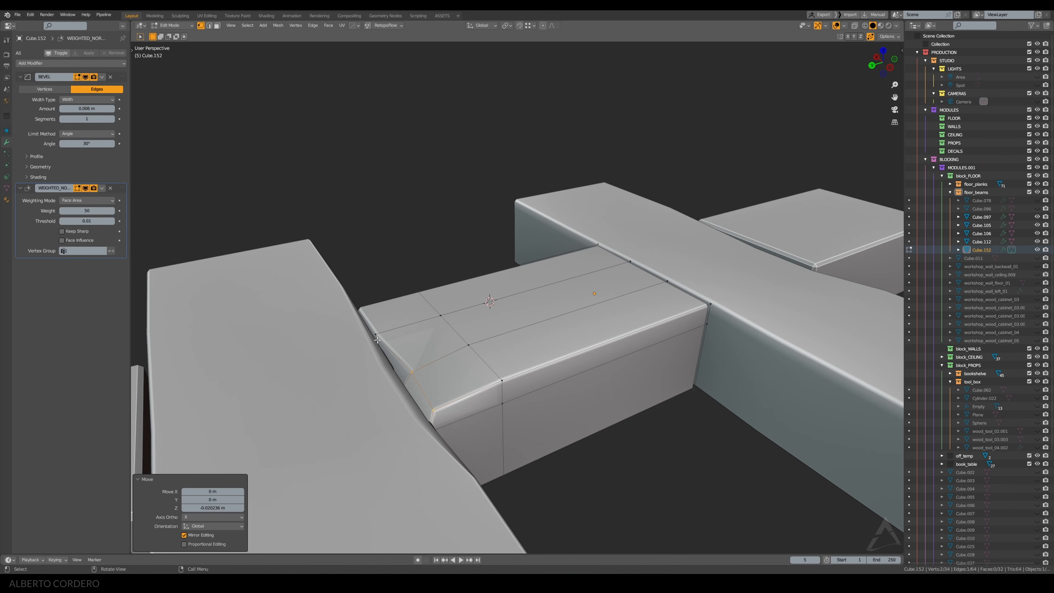
Shift the two far vertices of the beam's top end edge horizontally and lower them to continue the chipped edge
click(376, 336)
key(g)
key(shift+z)
click(374, 307)
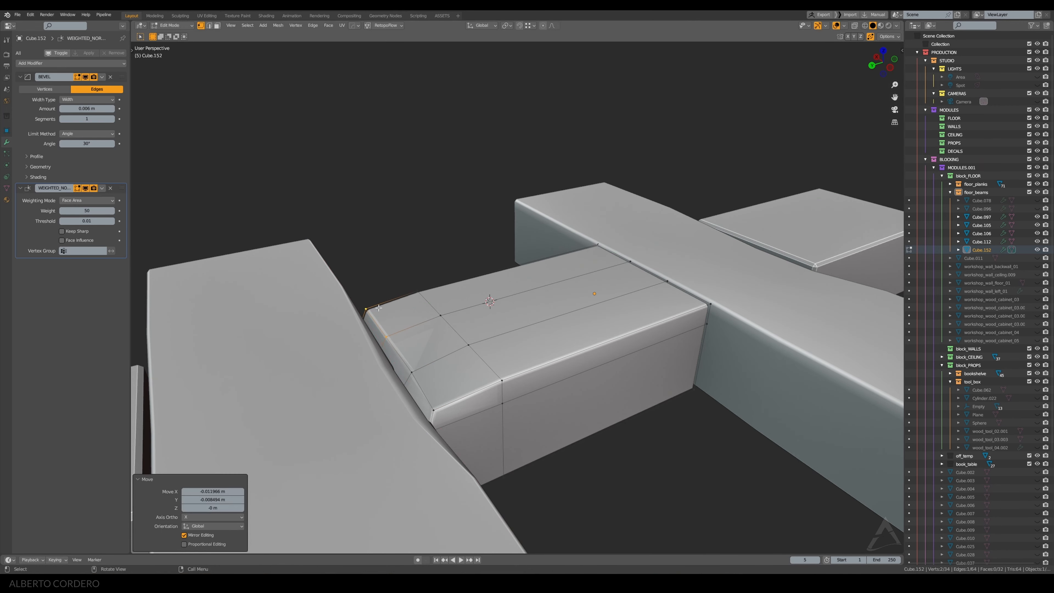
key(g)
key(z)
click(375, 314)
Move the far corner vertices of the chipped end inward about 0.014 m along X in the top view
middle_drag(455, 342, 464, 269)
key(alt+z)
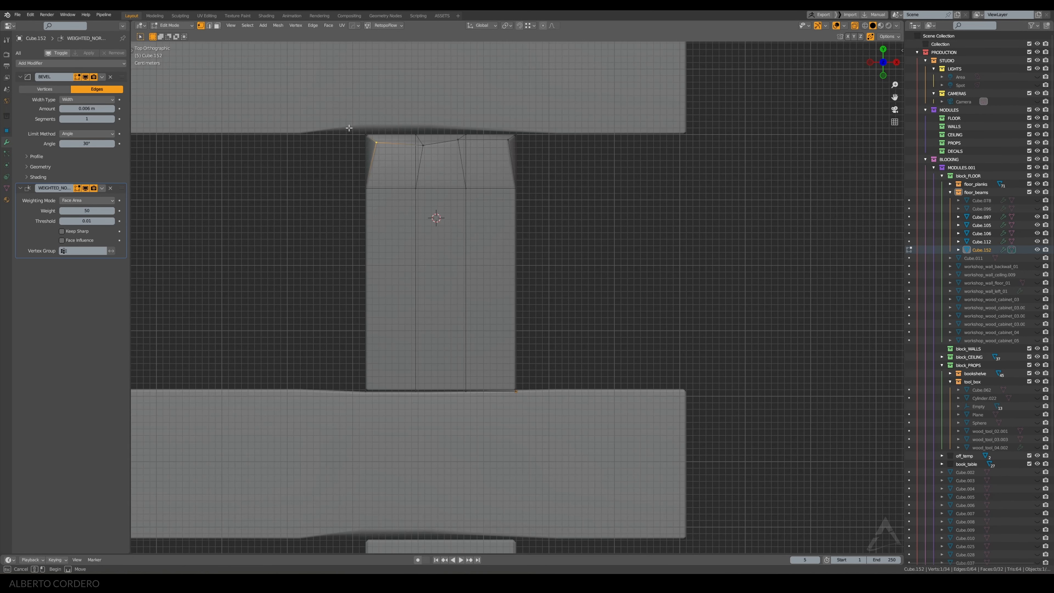
drag(349, 127, 385, 147)
key(g)
key(x)
click(393, 149)
key(alt+z)
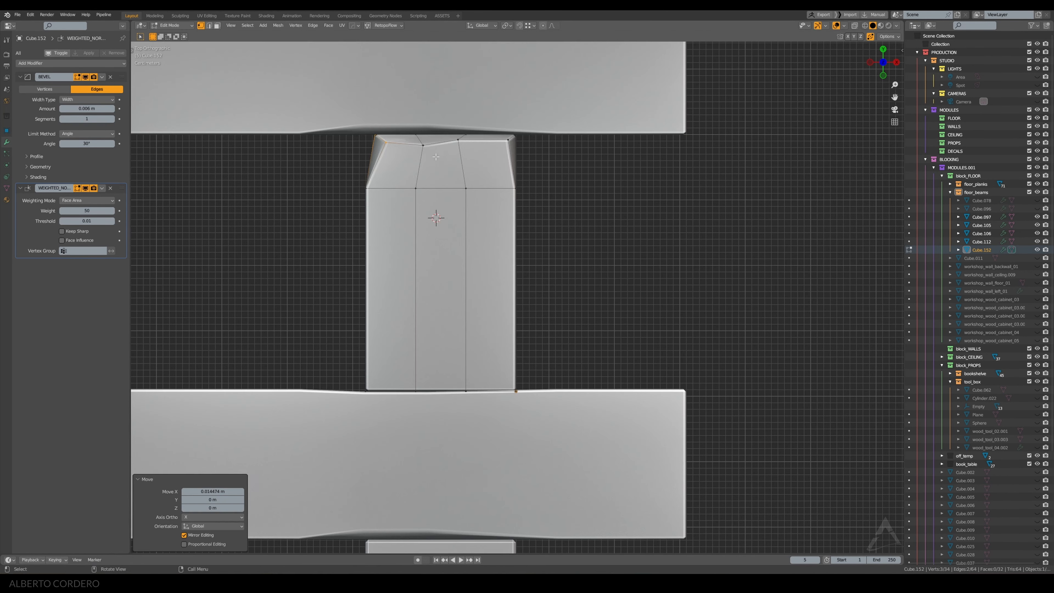
Add a loop cut across the middle of Cube.152 and nudge the side vertex near its chipped end inward
key(ctrl+r)
click(372, 272)
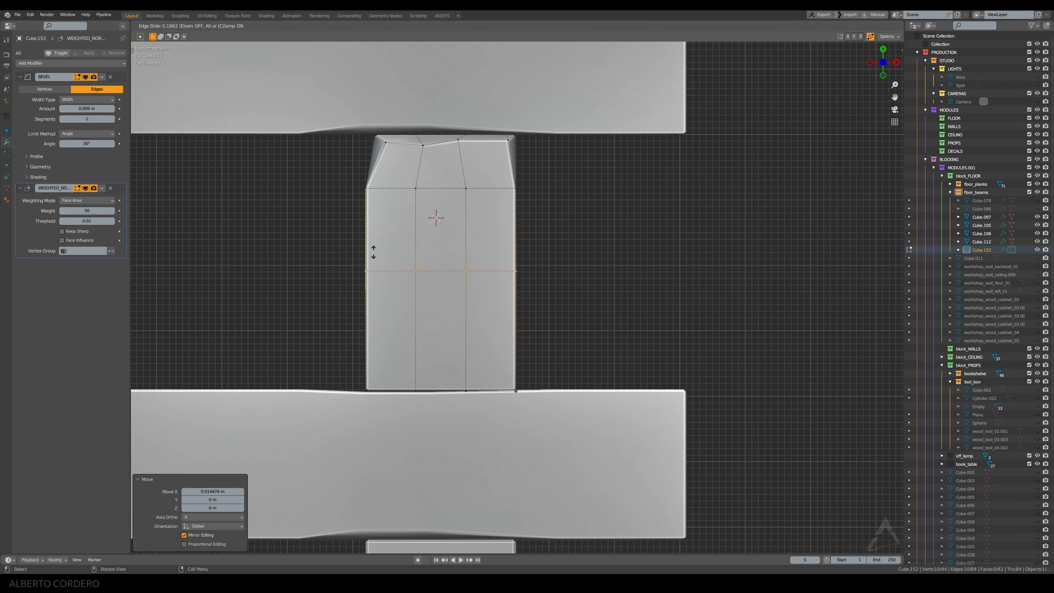
click(372, 250)
click(374, 189)
key(g)
click(384, 187)
key(Tab)
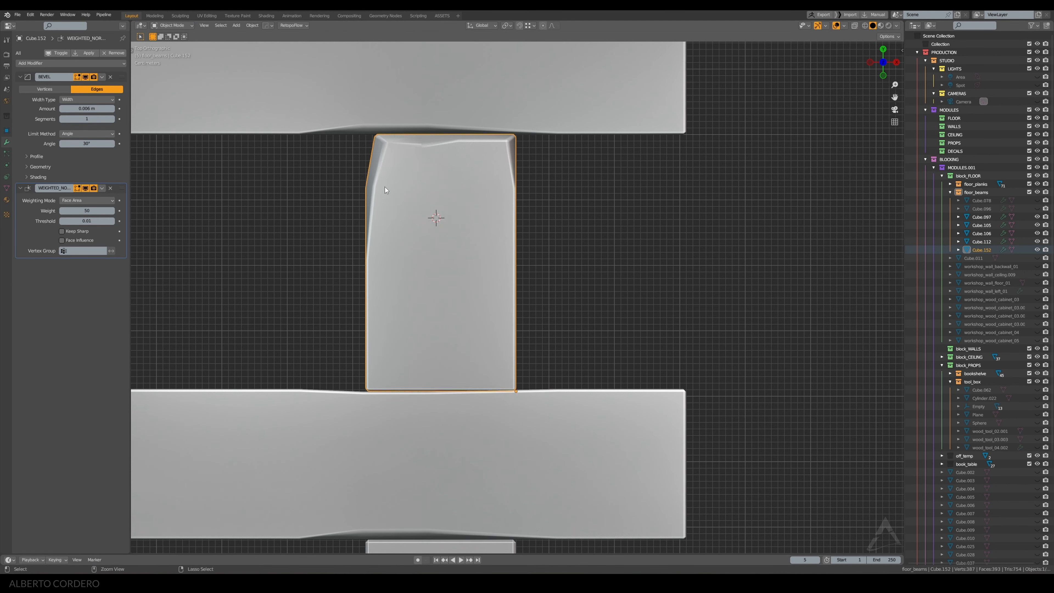
Reveal all hidden objects, clear the selection, and check the floor through the scene camera
key(KP_0)
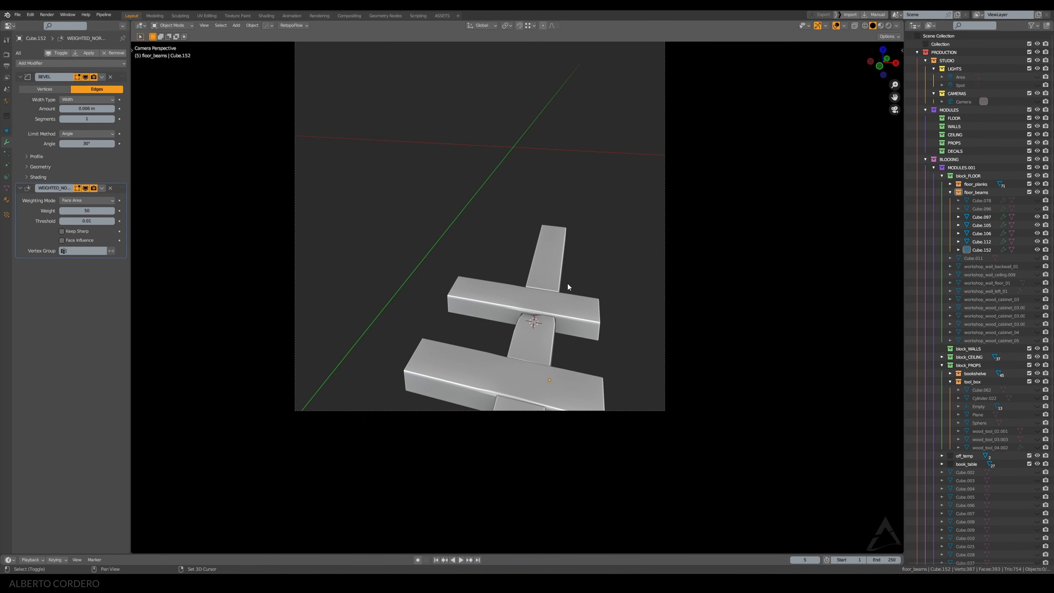
shift+middle_drag(567, 282, 514, 204)
scroll(469, 314, up, 1)
key(alt+h)
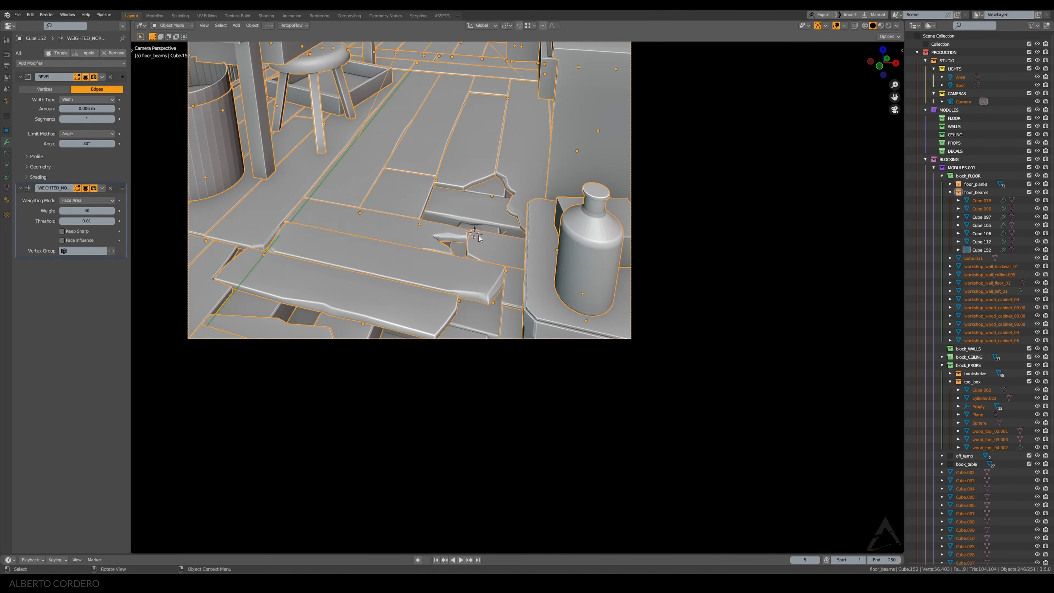
key(alt+a)
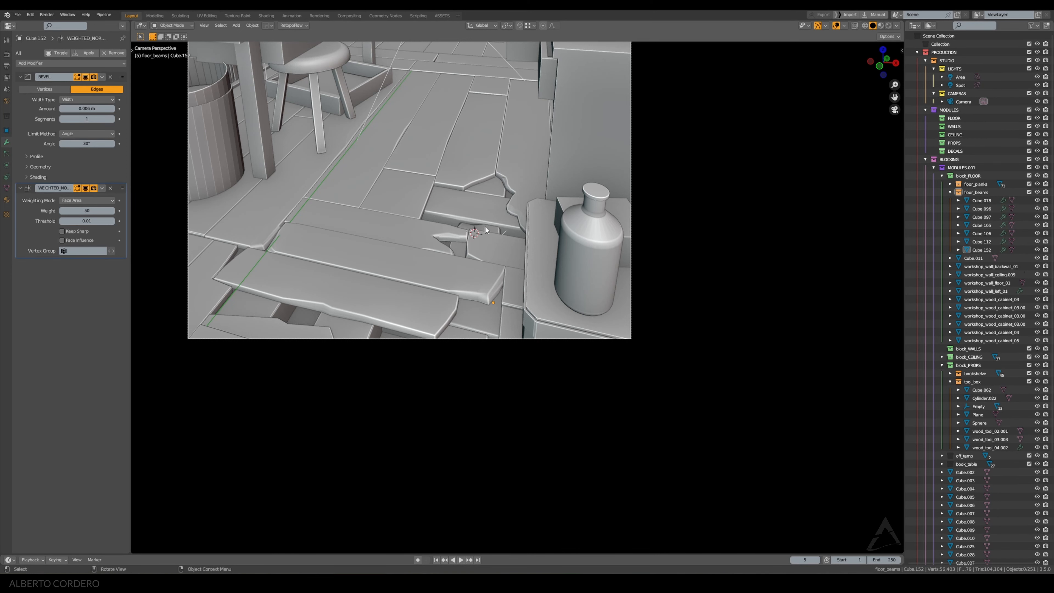
scroll(494, 212, down, 2)
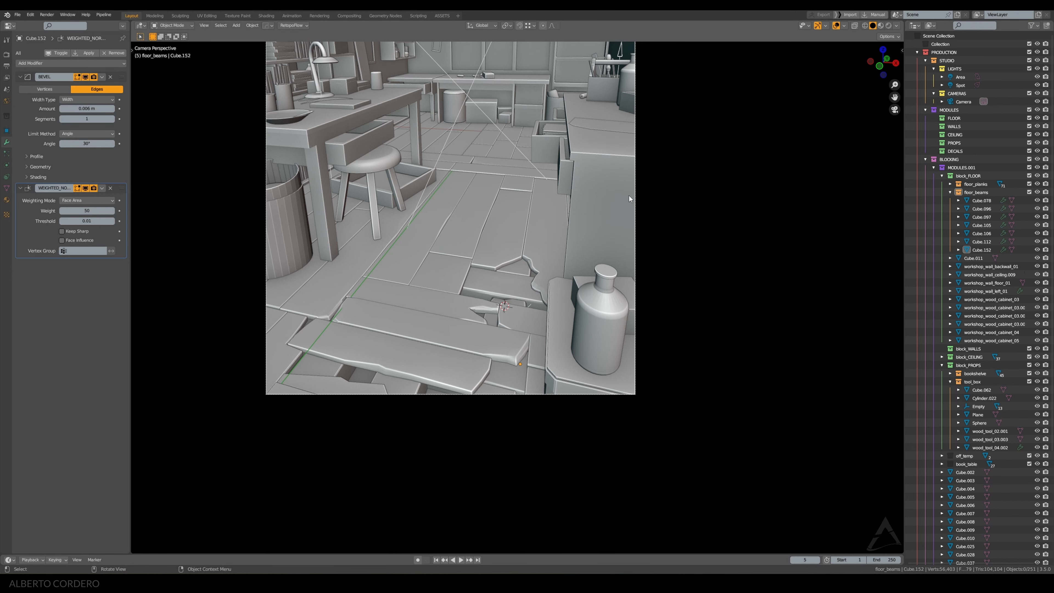
scroll(520, 188, down, 1)
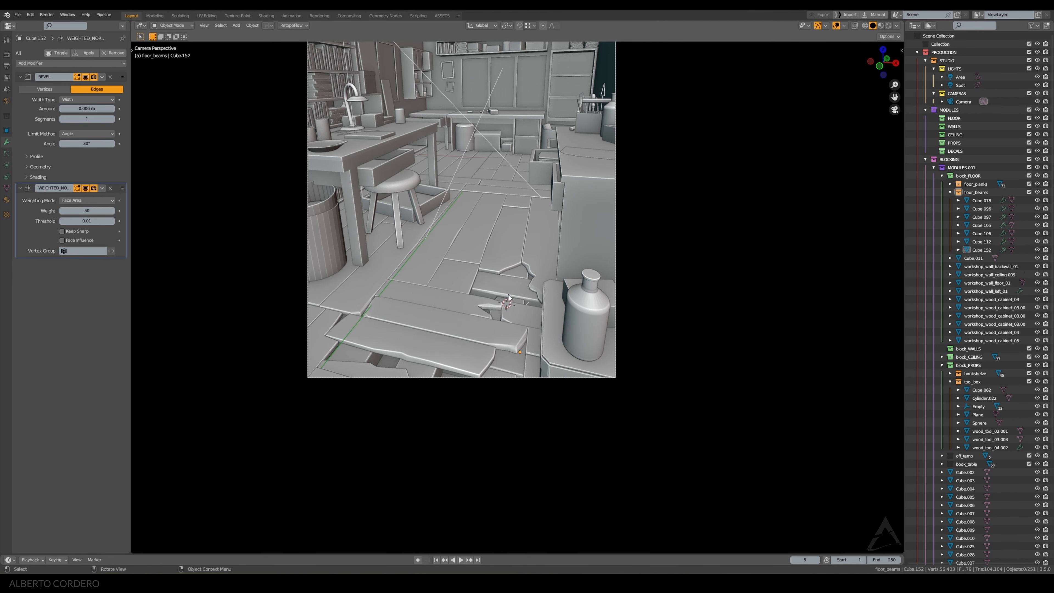
scroll(509, 298, down, 2)
scroll(540, 209, up, 1)
scroll(538, 257, down, 2)
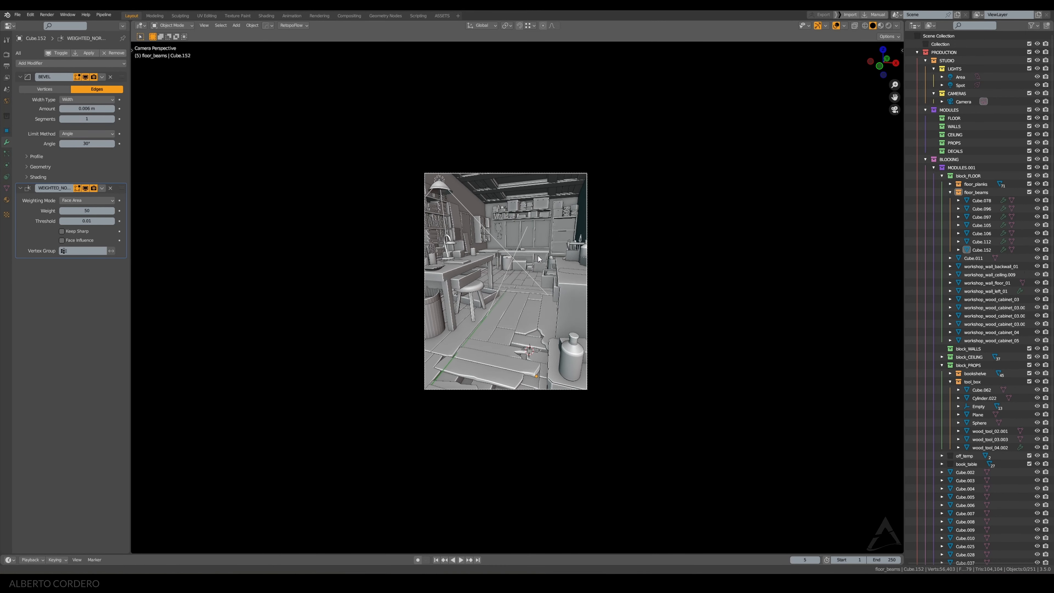
Hide the viewport overlays and maximize the 3D viewport to inspect the whole workshop through the camera
click(836, 26)
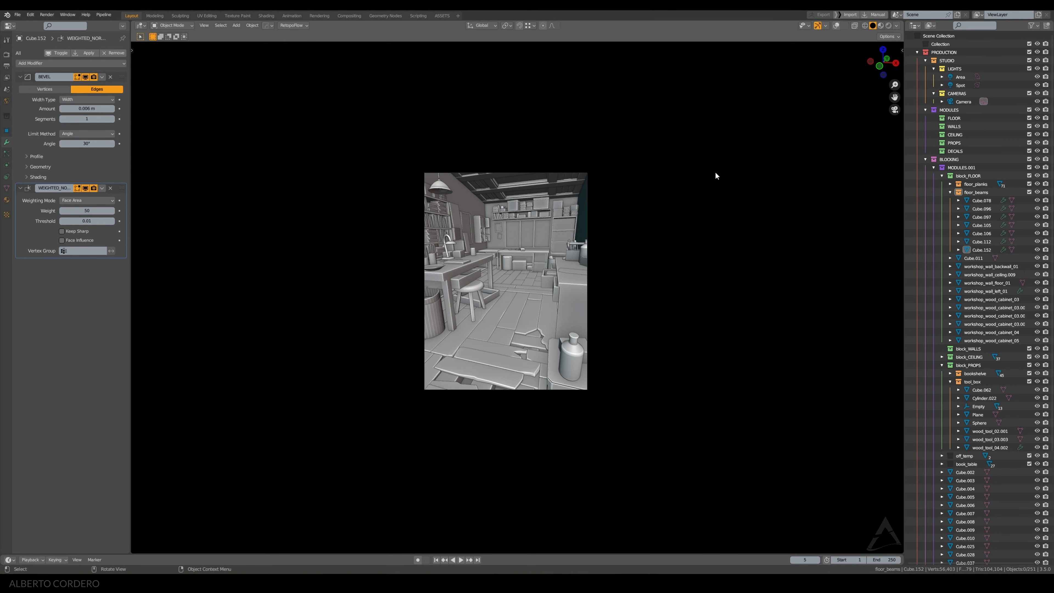
scroll(593, 226, up, 4)
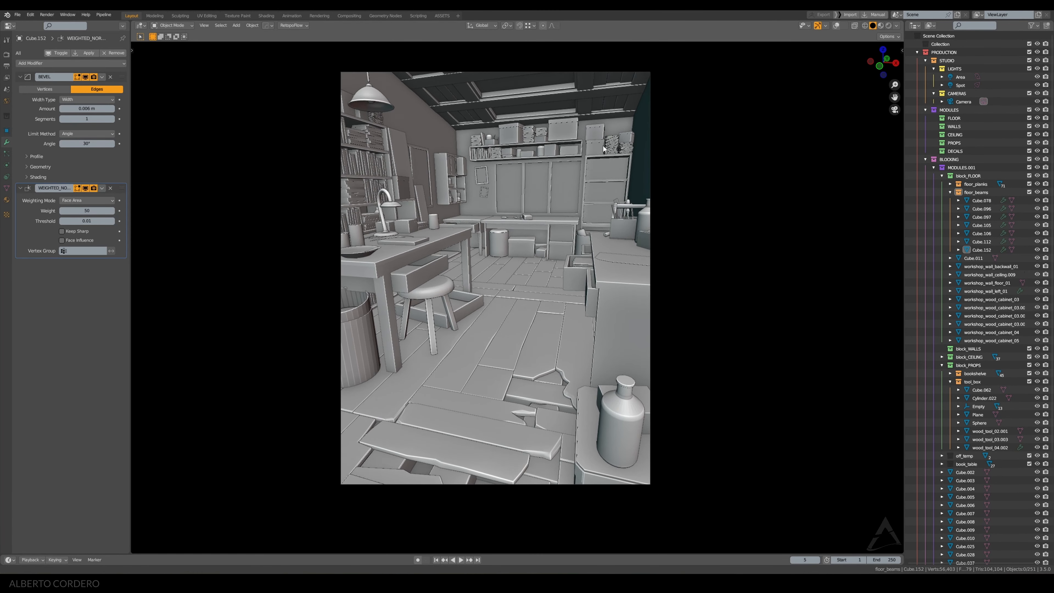
scroll(598, 149, up, 3)
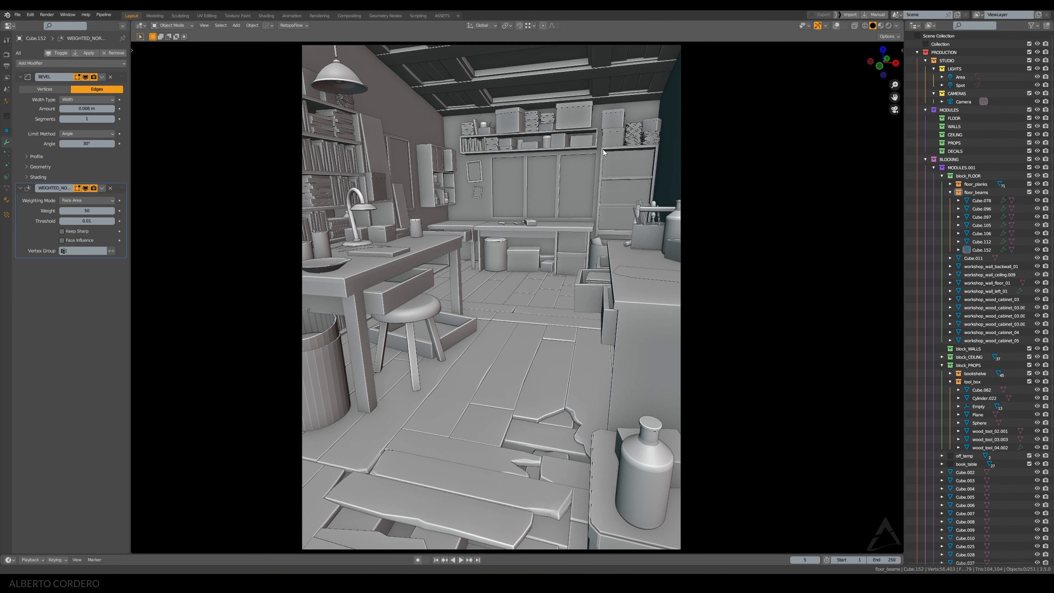
key(ctrl+space)
scroll(602, 149, down, 2)
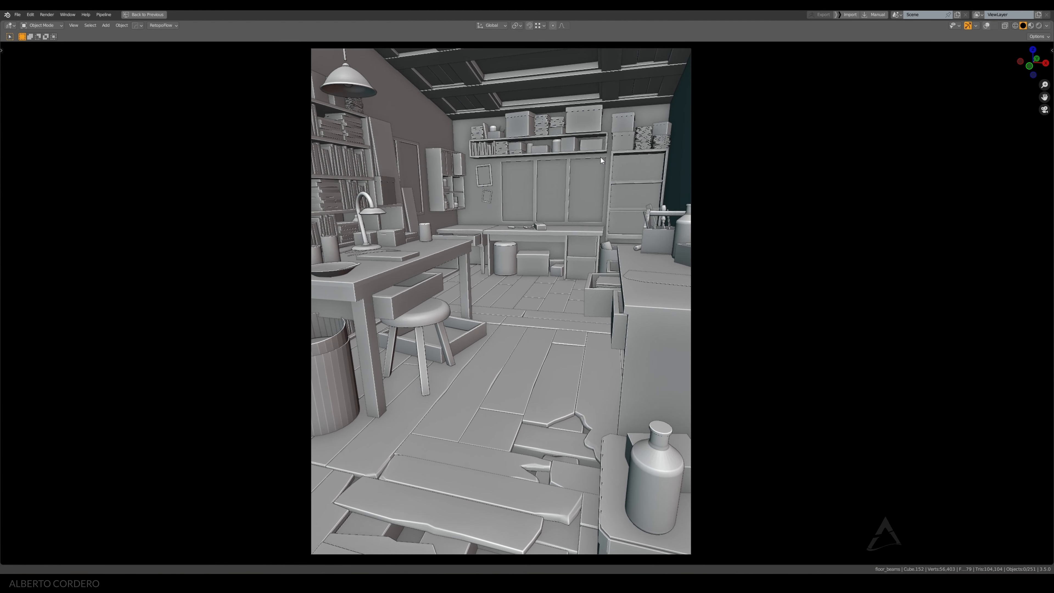
ctrl+middle_drag(599, 152, 598, 150)
shift+middle_drag(599, 149, 593, 140)
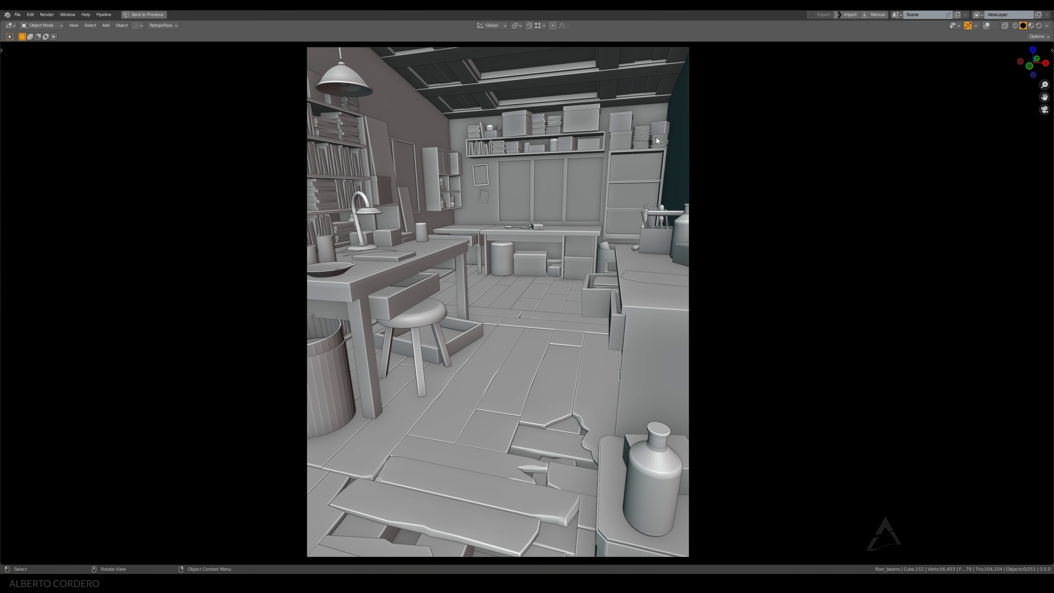
Save the file and turn the viewport overlays back on
key(ctrl+s)
click(986, 26)
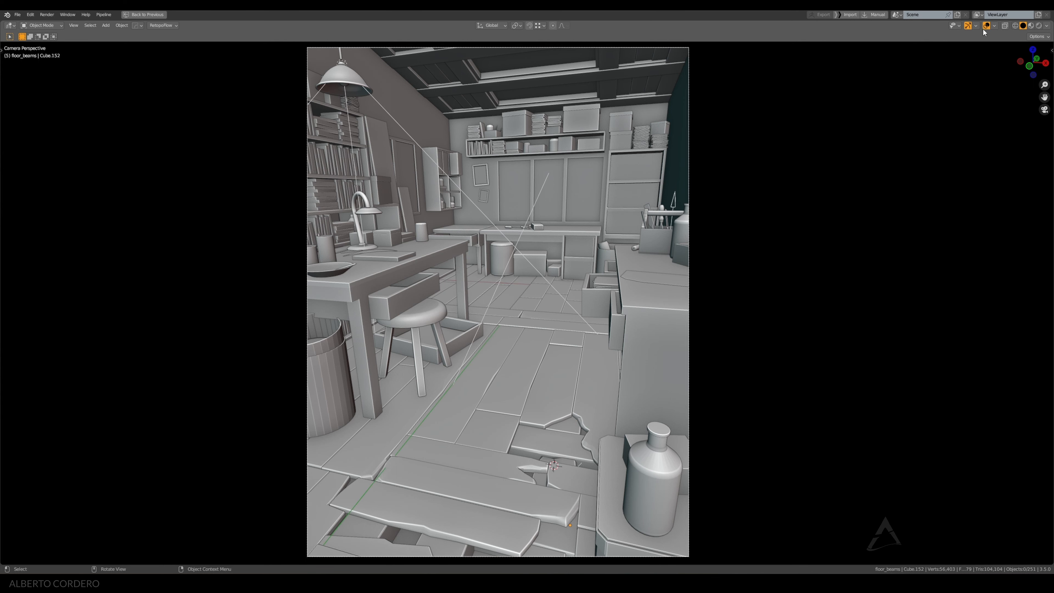
Extend the lower end of the hanging lamp's rod Cylinder.022 down to the top of the lampshade
click(330, 79)
key(KP_Decimal)
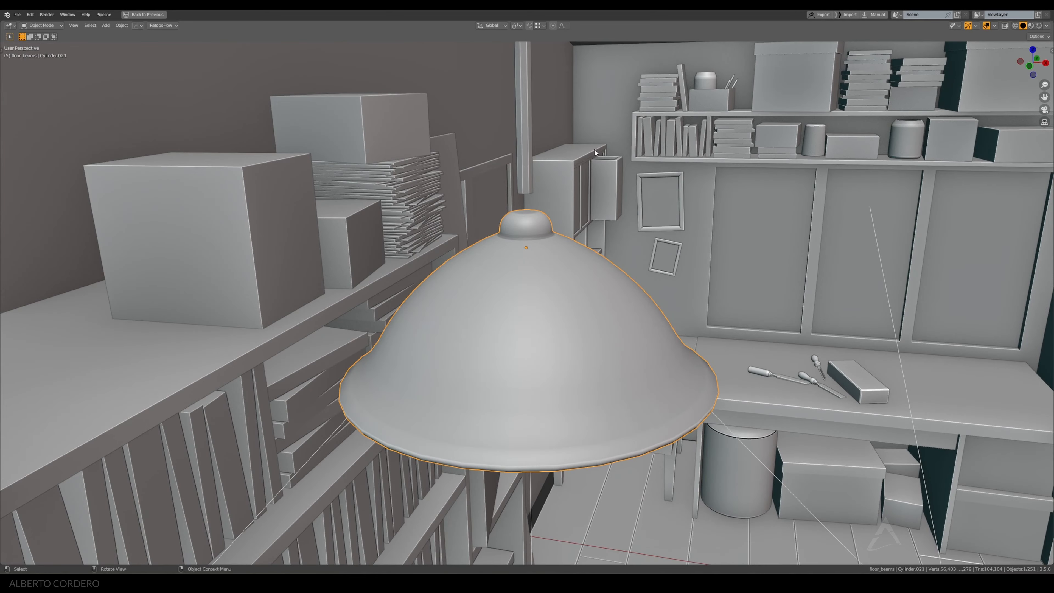
click(524, 176)
middle_drag(524, 177, 533, 187)
key(Tab)
key(alt+z)
drag(572, 173, 501, 207)
key(alt+z)
scroll(518, 183, up, 1)
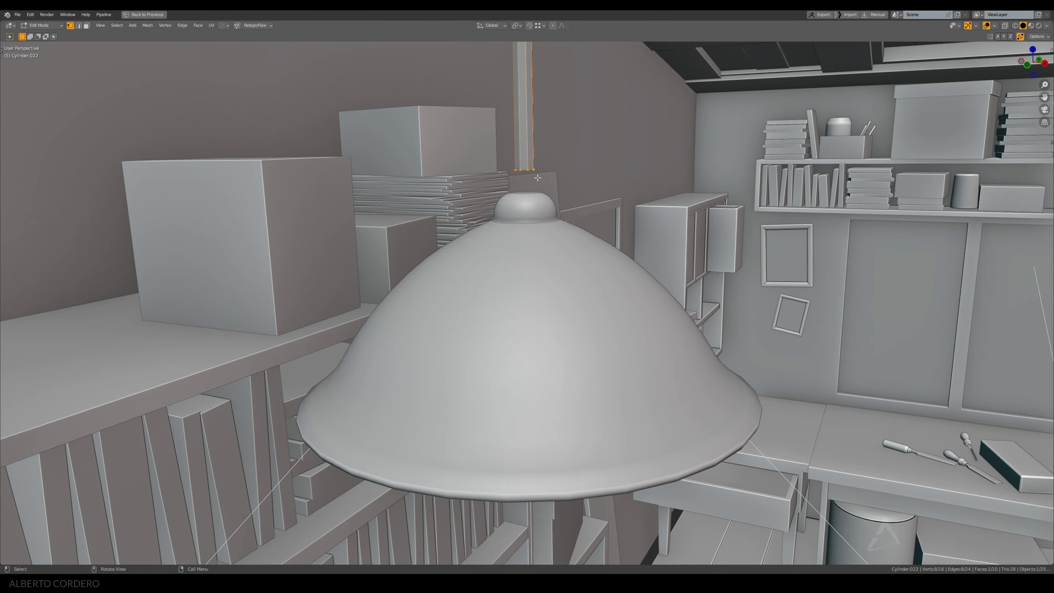
key(alt+z)
middle_drag(525, 178, 538, 158)
key(Tab)
key(alt+a)
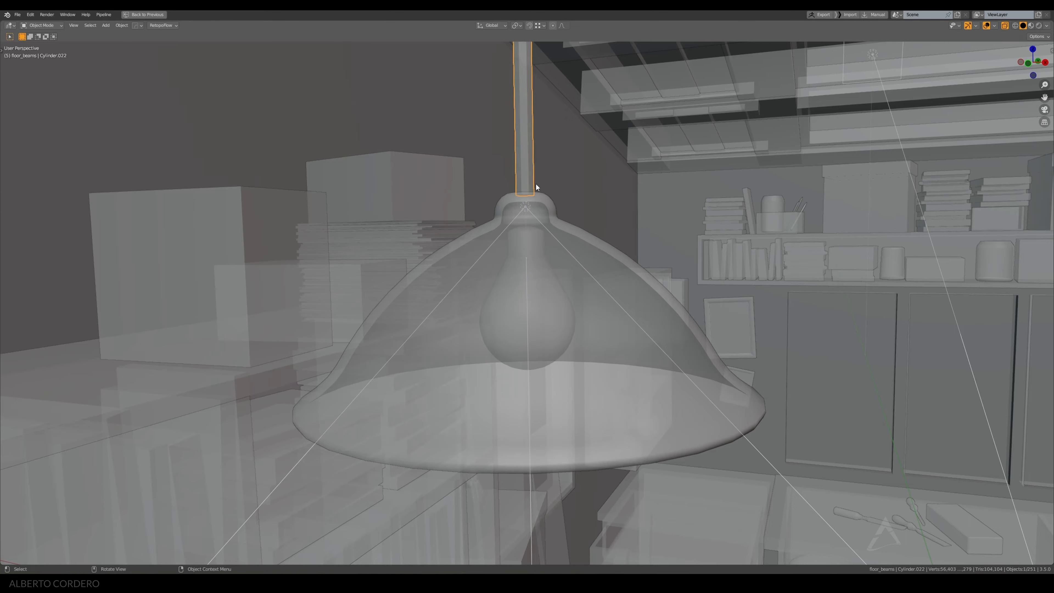
key(alt+z)
Save the file and render the image from the scene camera
key(KP_0)
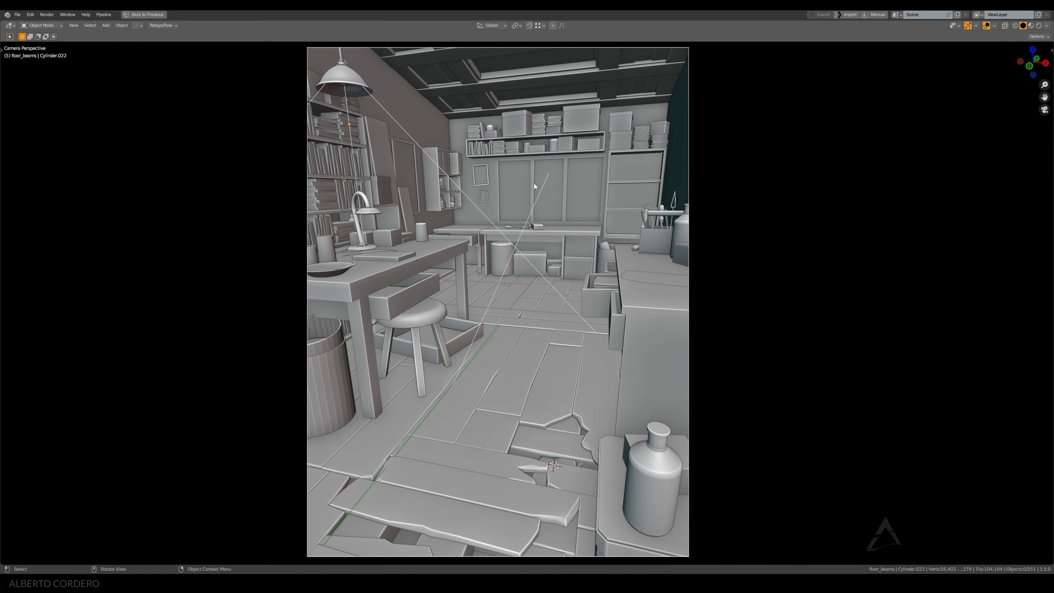
key(ctrl+s)
click(498, 161)
key(F12)
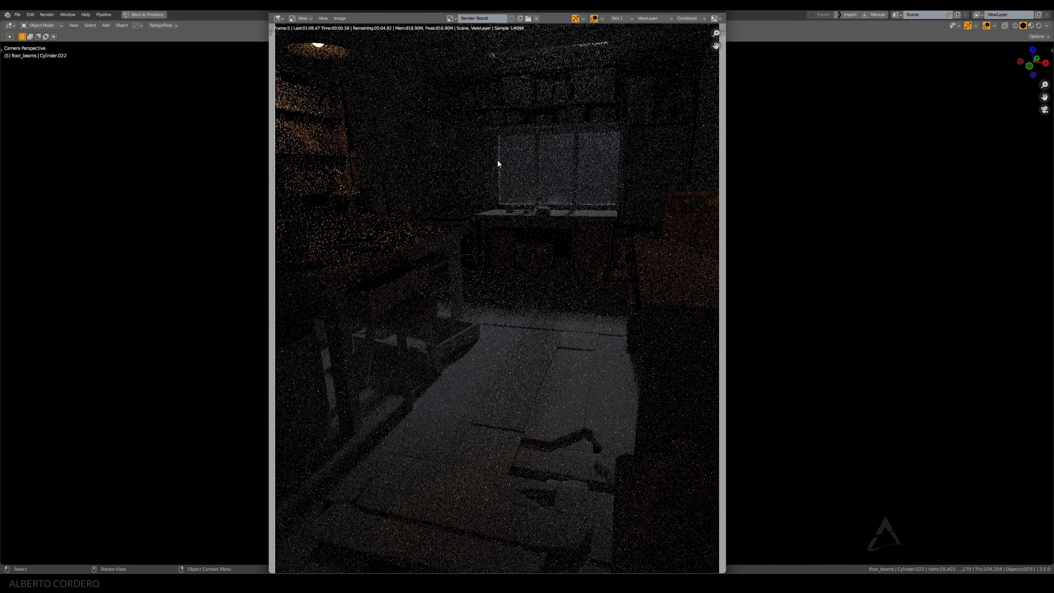
ctrl+middle_drag(497, 160, 499, 226)
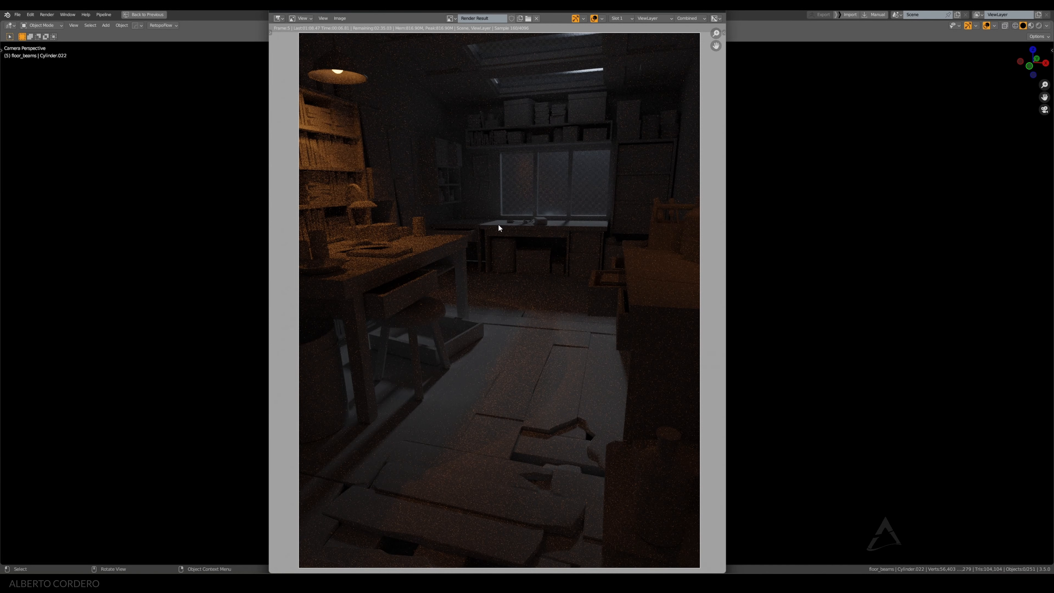